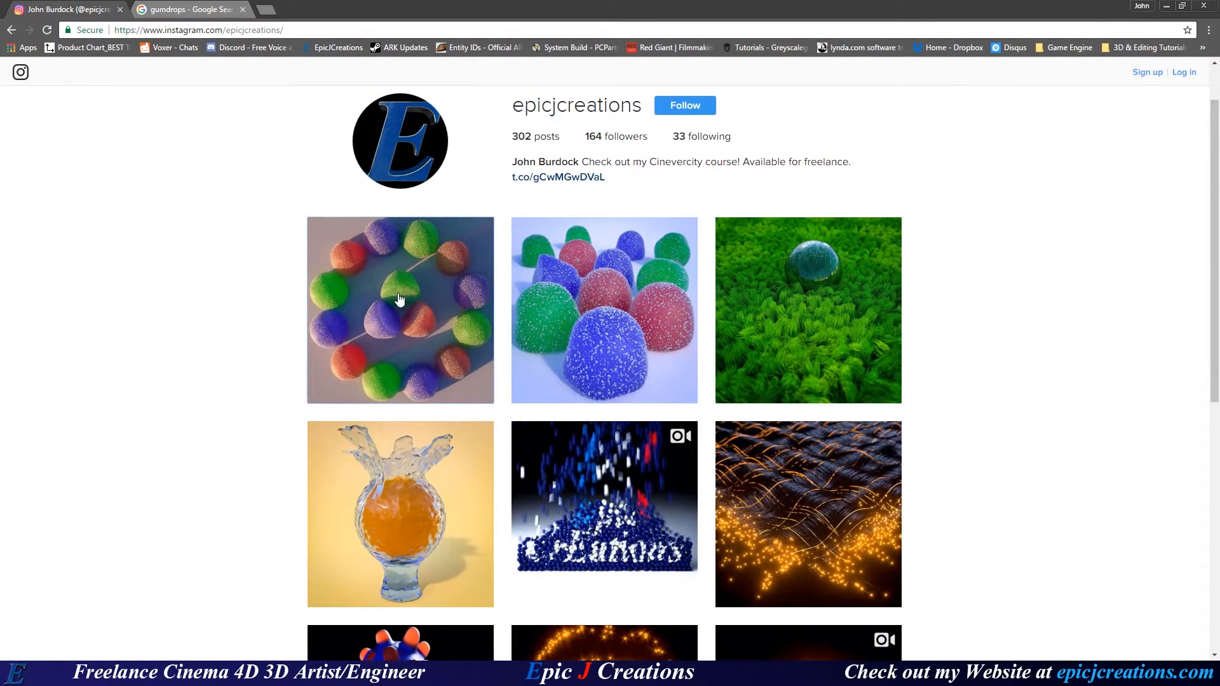
Review the Instagram gumdrop render and Google gumdrop photos, then move Chrome off screen.
{"action": "left_click", "coordinate": [413, 323]}
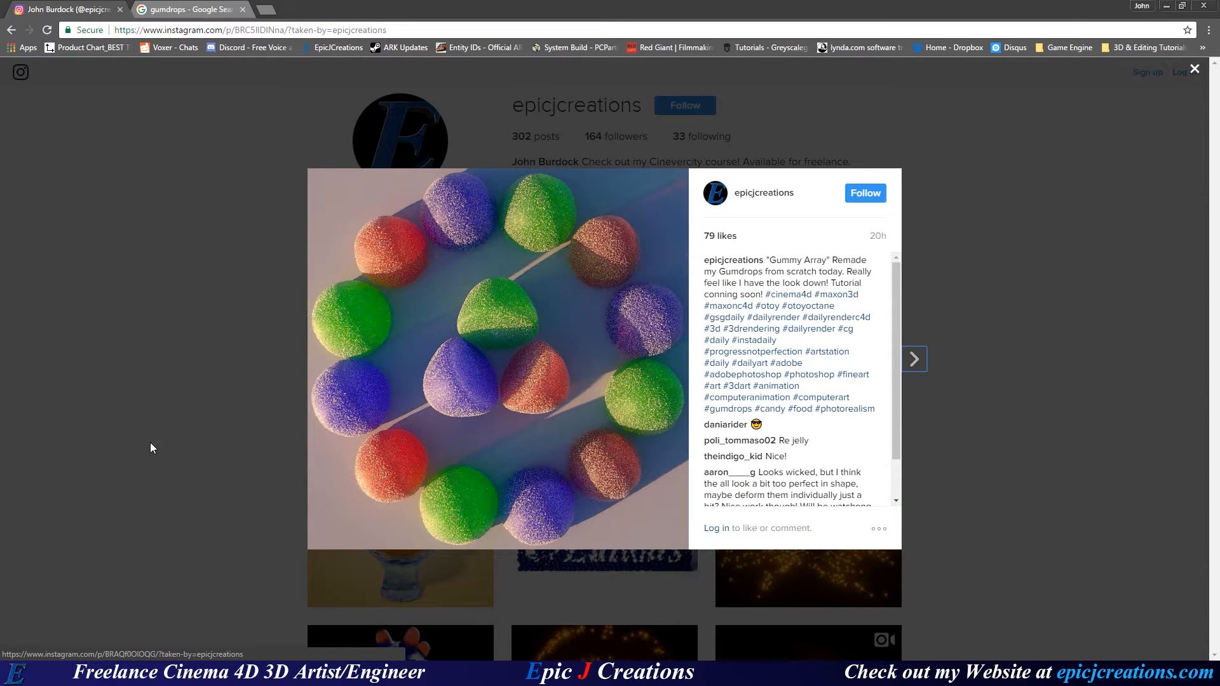
{"action": "left_click", "coordinate": [151, 399]}
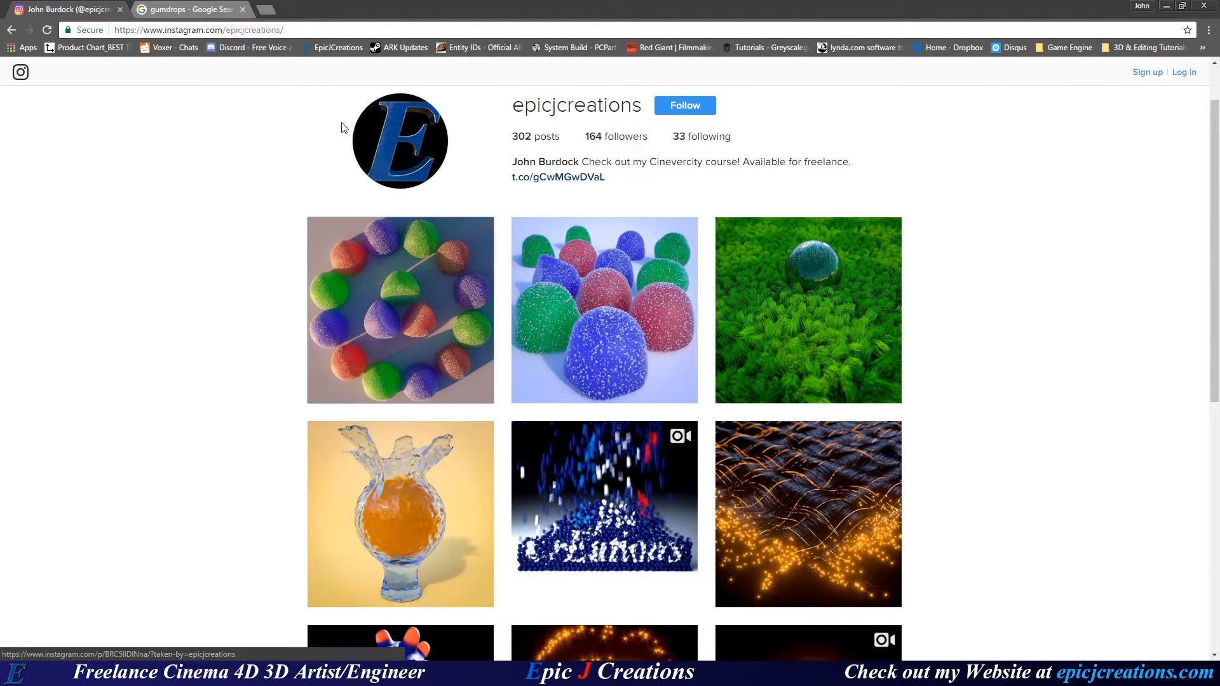
{"action": "left_click", "coordinate": [399, 309]}
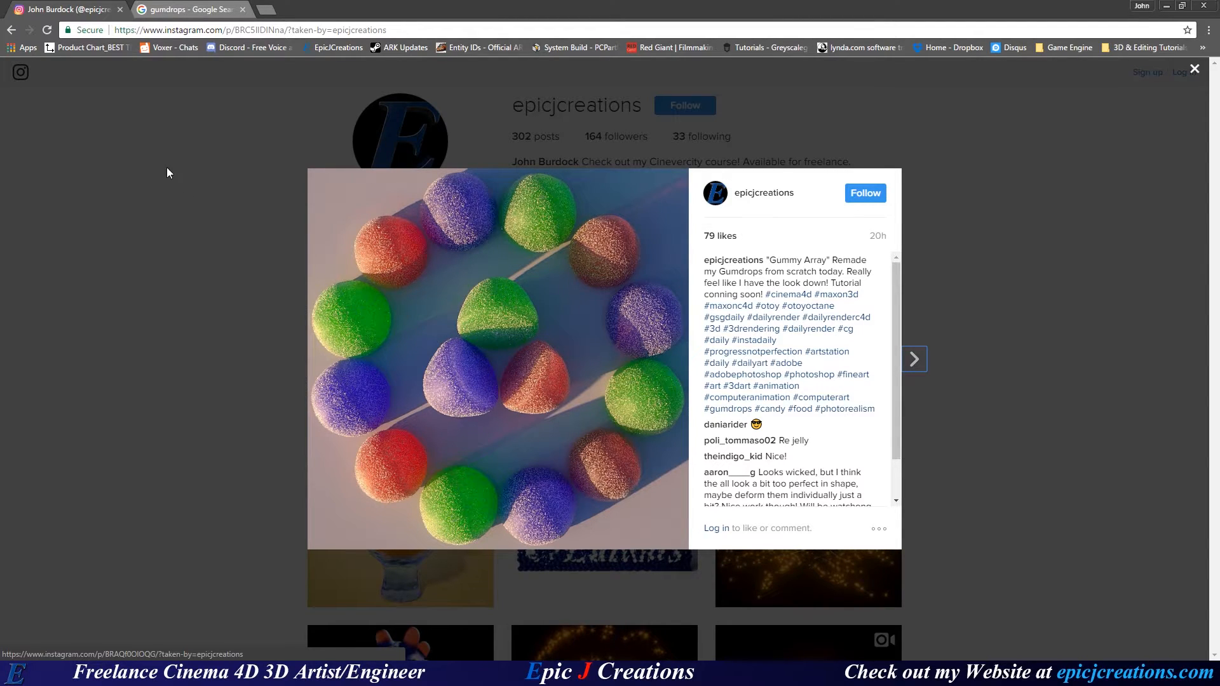
{"action": "left_click", "coordinate": [183, 9]}
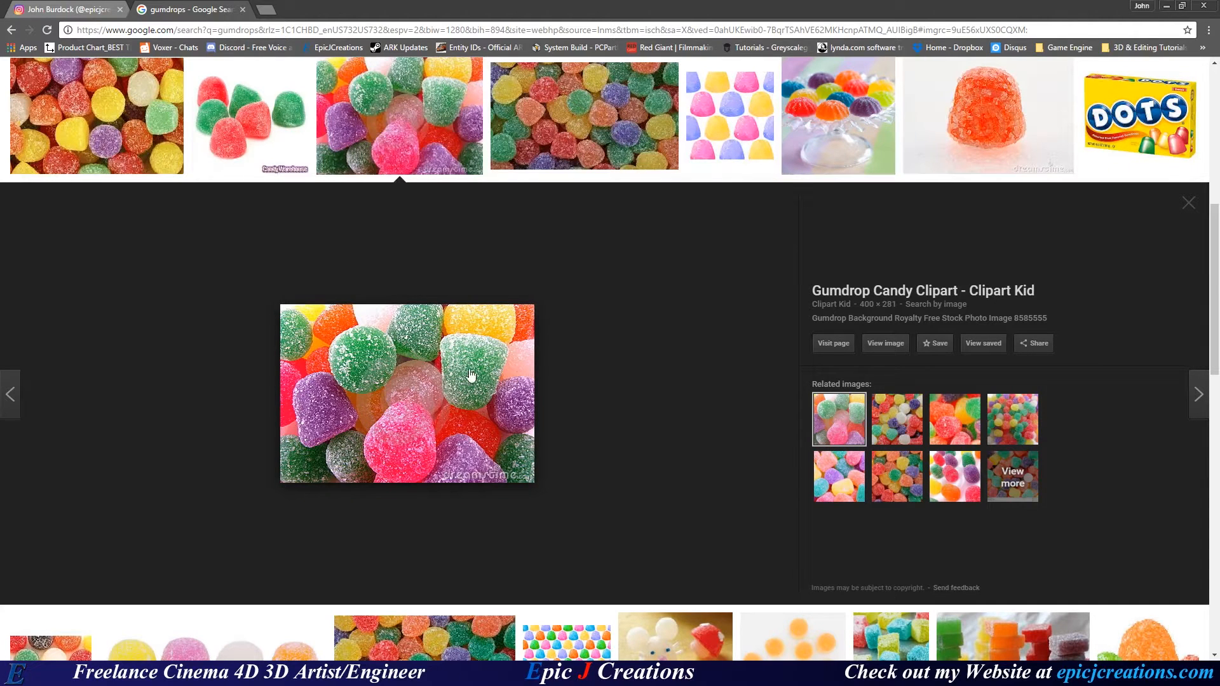
{"action": "left_click_drag", "start_coordinate": [519, 14], "coordinate": [0, 127]}
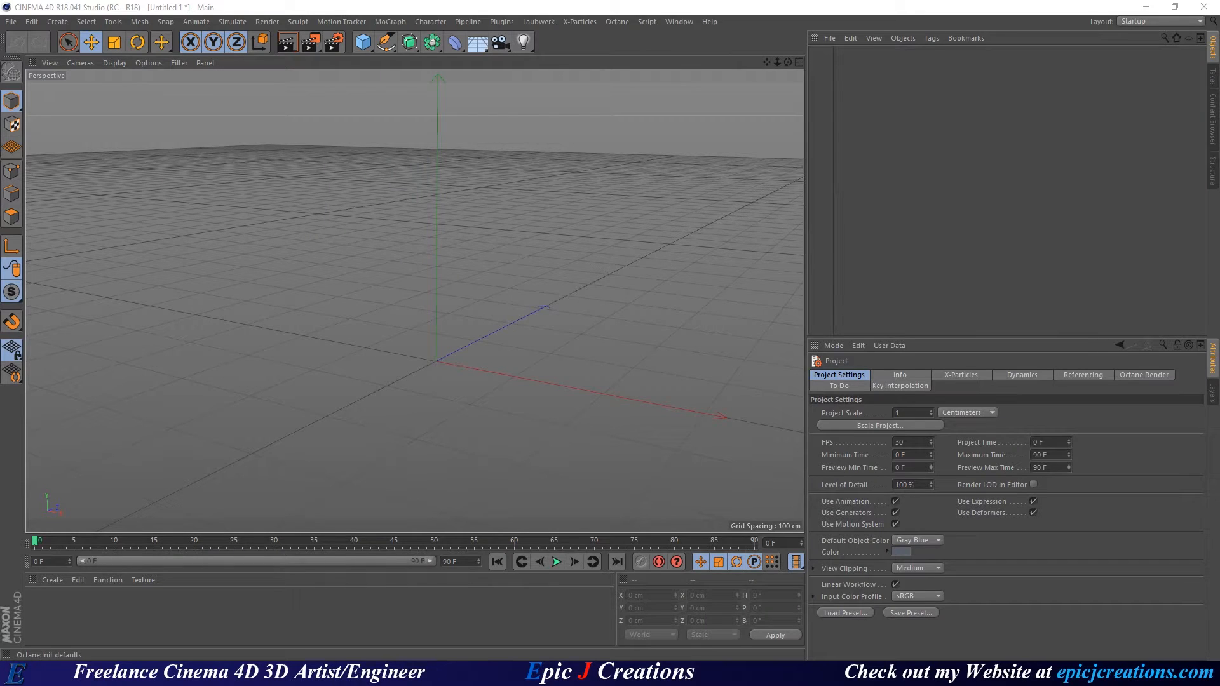
{"action": "left_click_drag", "start_coordinate": [0, 83], "coordinate": [506, 96]}
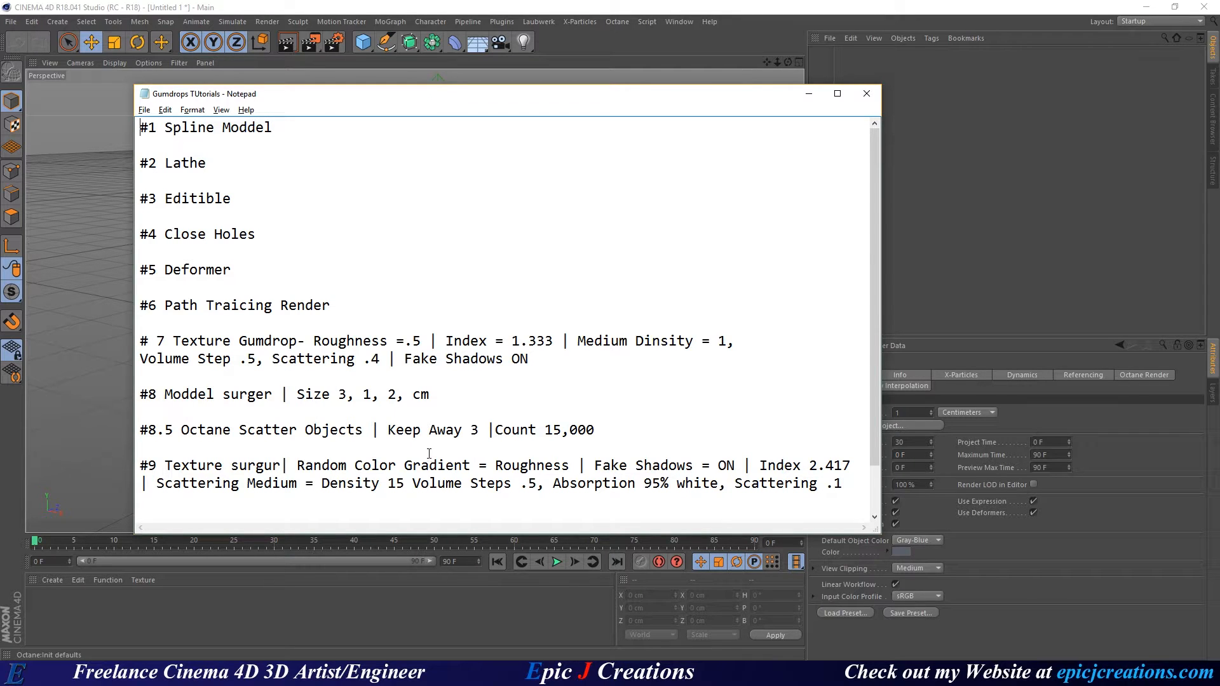
{"action": "left_click_drag", "start_coordinate": [492, 97], "coordinate": [0, 96]}
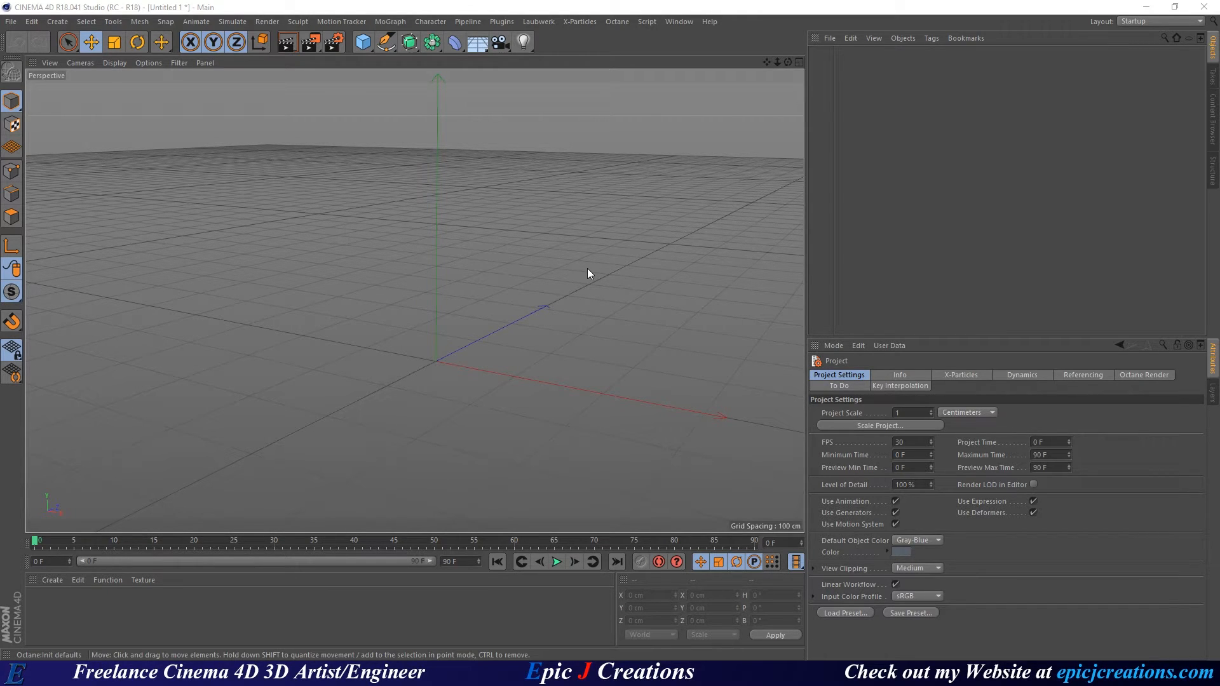
In the maximised Front view, draw a five-point Pen spline from the top of the axis to the origin.
{"action": "middle_click", "coordinate": [502, 270]}
{"action": "middle_click", "coordinate": [635, 390]}
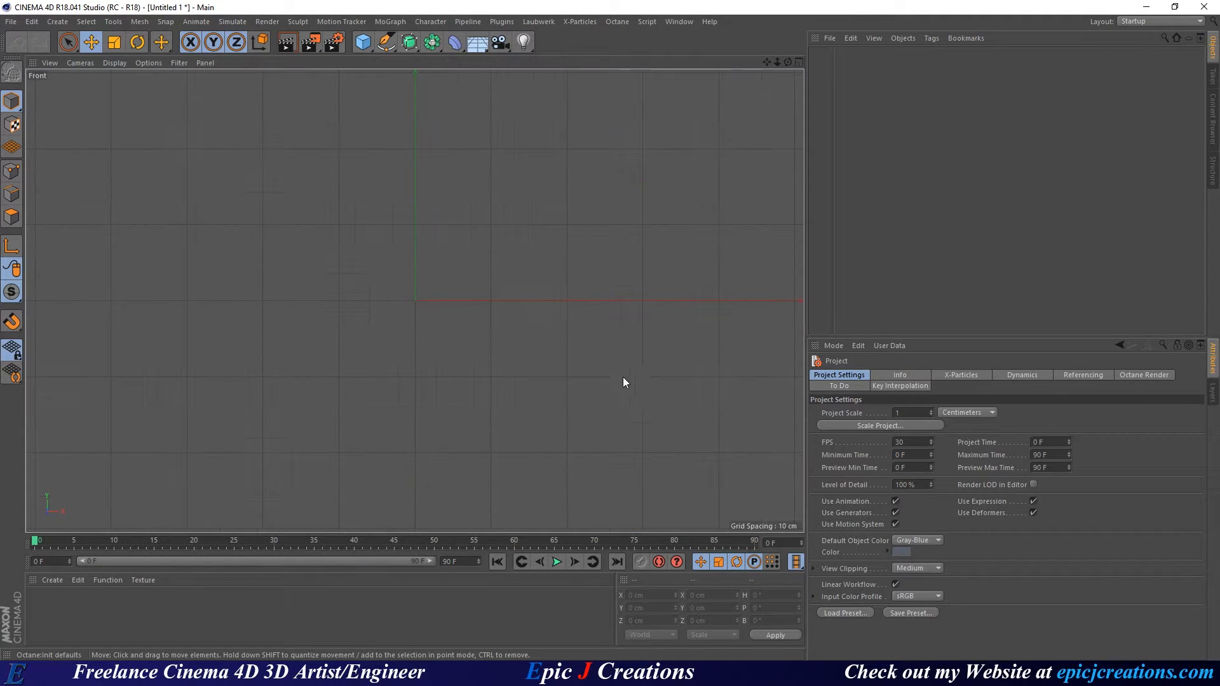
{"action": "mouse_move", "coordinate": [437, 236]}
{"action": "middle_mouse_down"}
{"action": "mouse_move", "coordinate": [444, 286]}
{"action": "mouse_move", "coordinate": [434, 226]}
{"action": "mouse_move", "coordinate": [438, 340]}
{"action": "middle_mouse_up"}
{"action": "left_click_drag", "start_coordinate": [386, 41], "coordinate": [421, 55]}
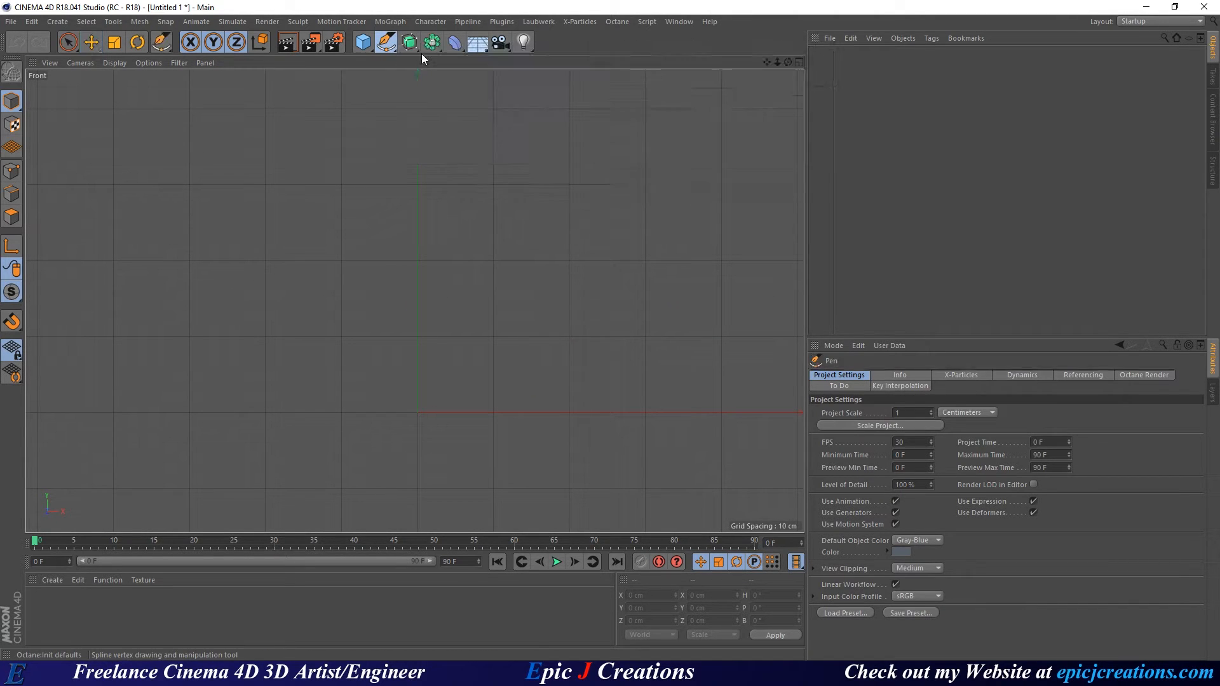
{"action": "left_click", "coordinate": [417, 181]}
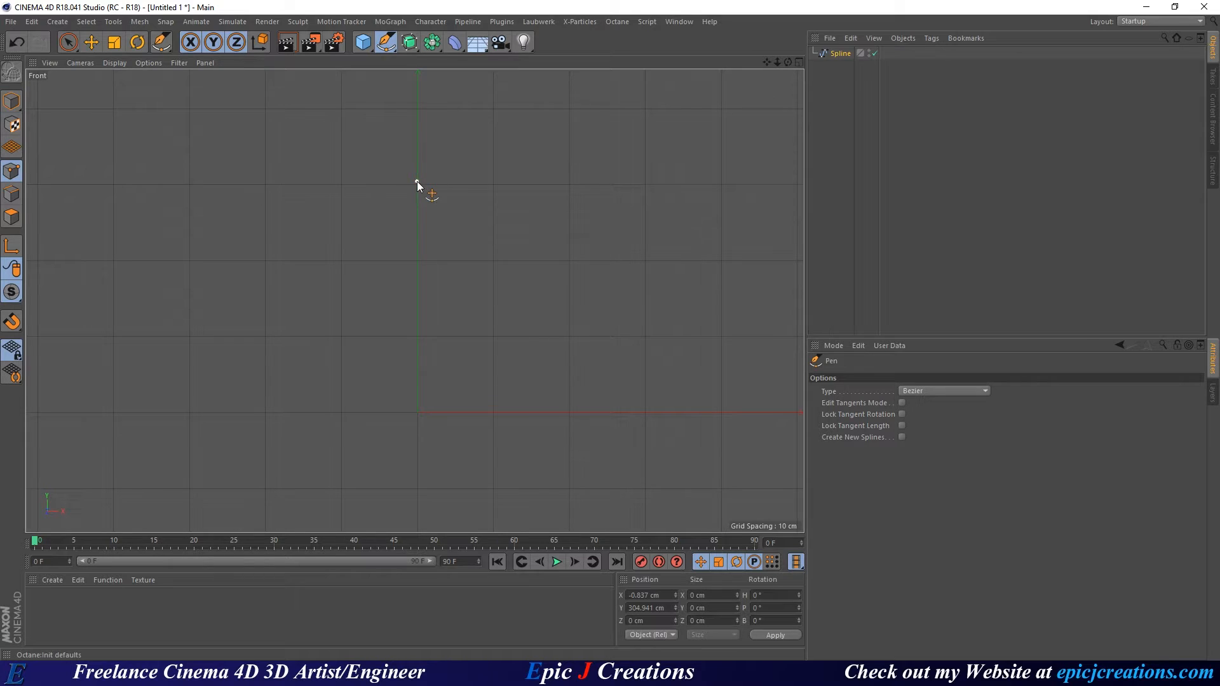
{"action": "left_click", "coordinate": [494, 221]}
{"action": "left_click", "coordinate": [526, 408]}
{"action": "left_click", "coordinate": [520, 425]}
{"action": "left_click", "coordinate": [418, 416]}
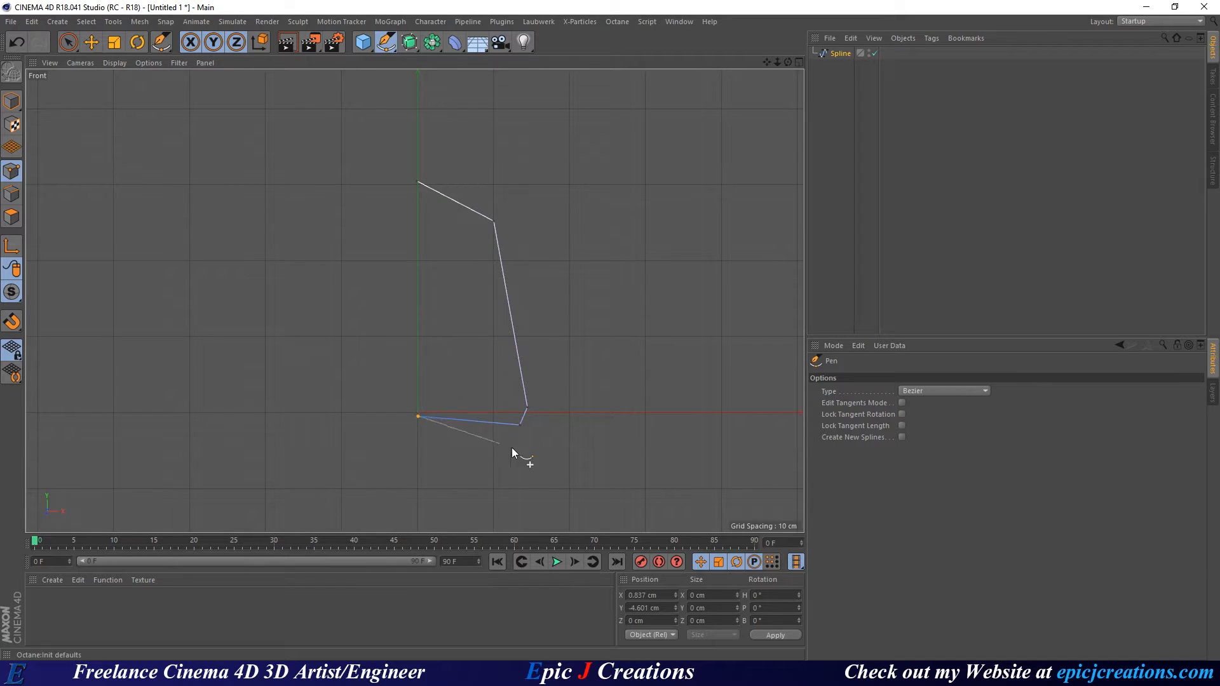
Make the spline a B-Spline and drag its points outward to round the profile.
{"action": "left_click", "coordinate": [919, 393]}
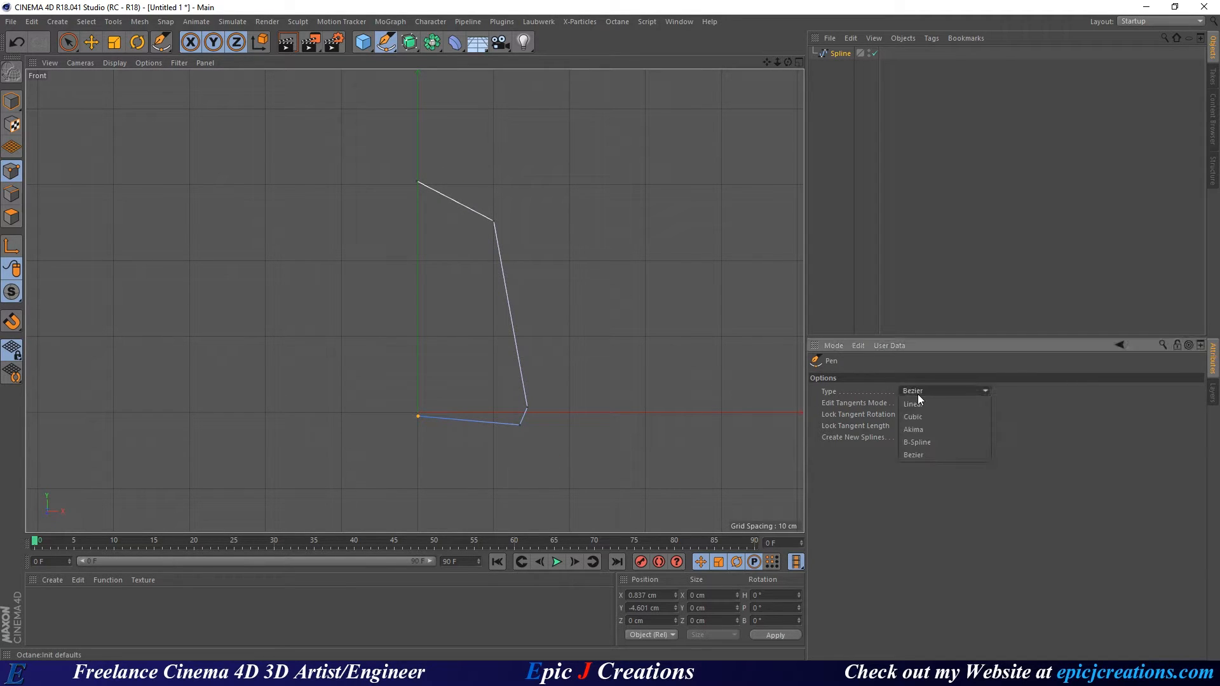
{"action": "left_click", "coordinate": [941, 443]}
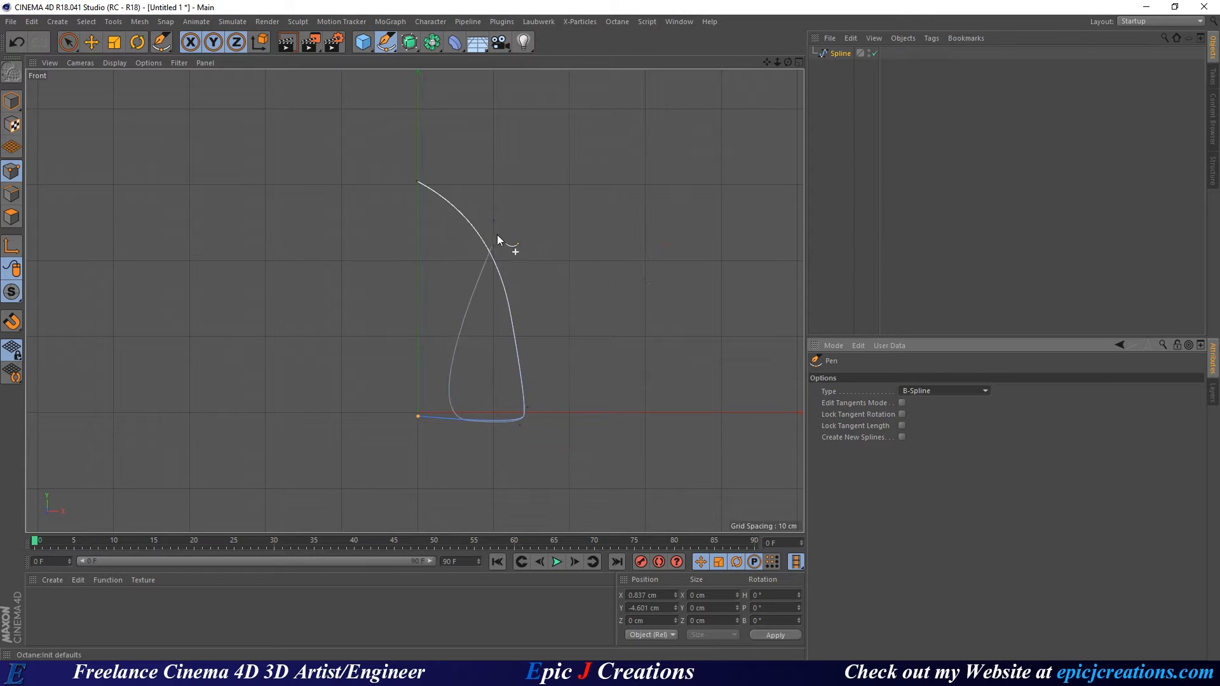
{"action": "left_click_drag", "start_coordinate": [494, 222], "coordinate": [515, 200]}
{"action": "left_click_drag", "start_coordinate": [530, 407], "coordinate": [555, 380]}
{"action": "left_click_drag", "start_coordinate": [518, 427], "coordinate": [517, 418]}
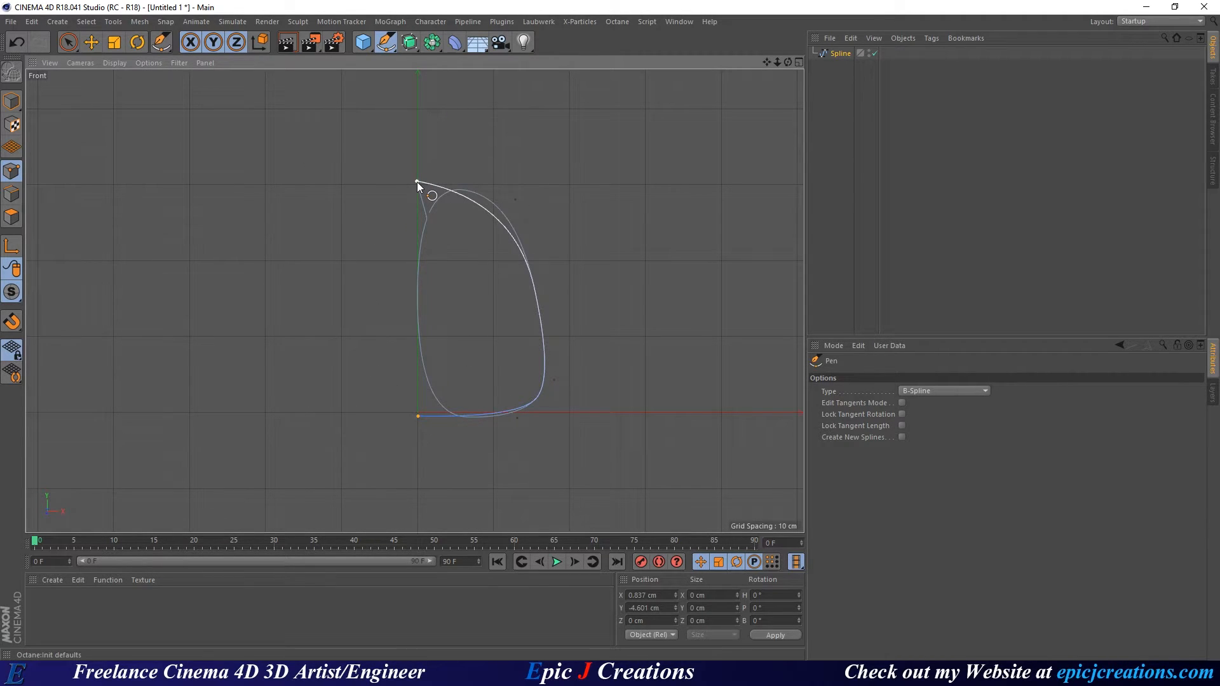
{"action": "left_click_drag", "start_coordinate": [417, 182], "coordinate": [426, 189]}
Set the top point to X 0 and place the bottom point exactly at the origin (X 0, Y 0).
{"action": "key", "text": "e"}
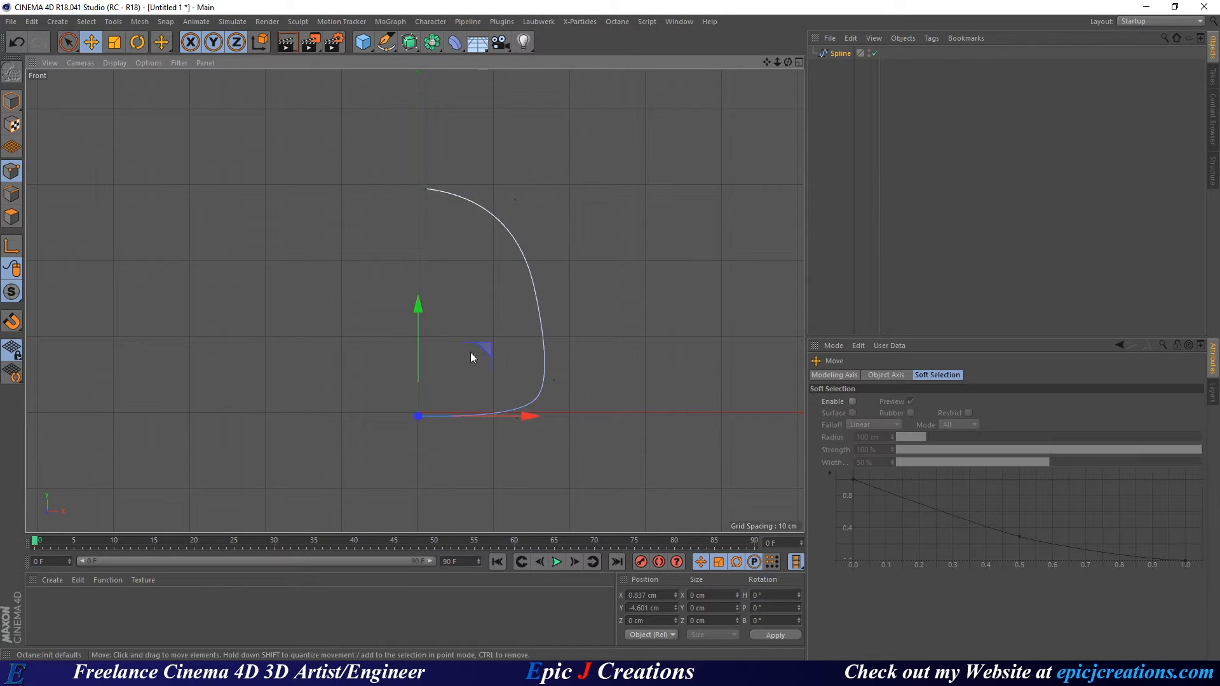
{"action": "left_click", "coordinate": [425, 188]}
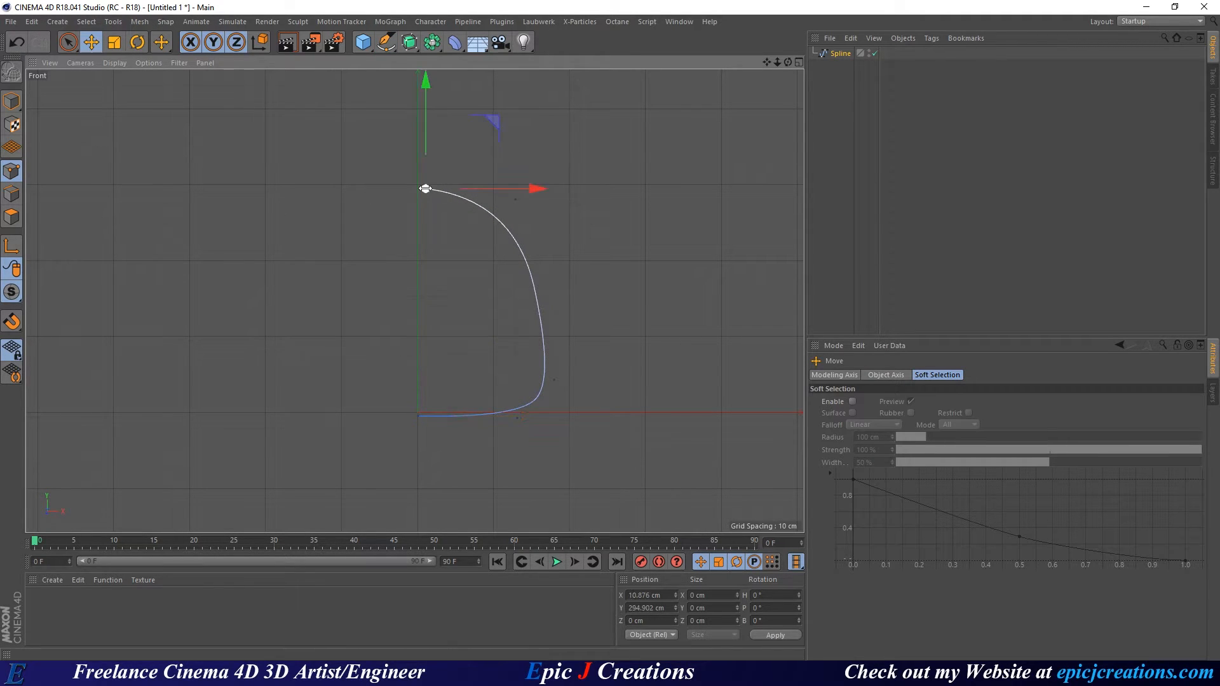
{"action": "left_click_drag", "start_coordinate": [661, 595], "coordinate": [628, 597]}
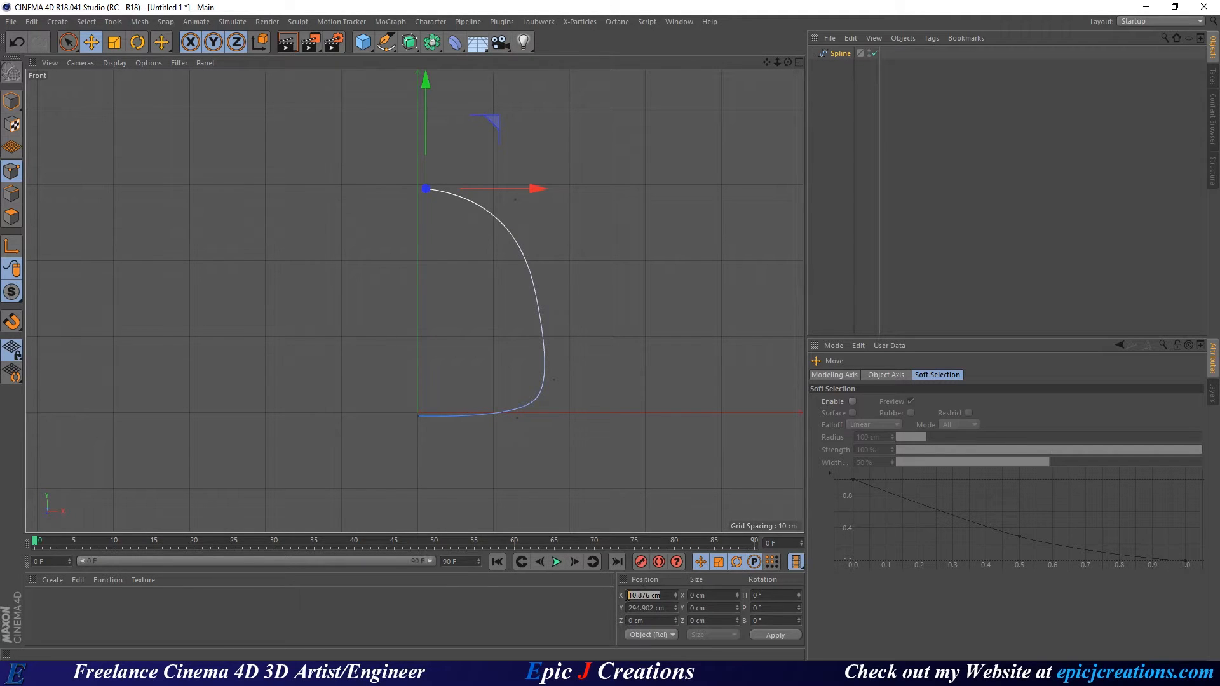
{"action": "type", "text": "0"}
{"action": "key", "text": "Return"}
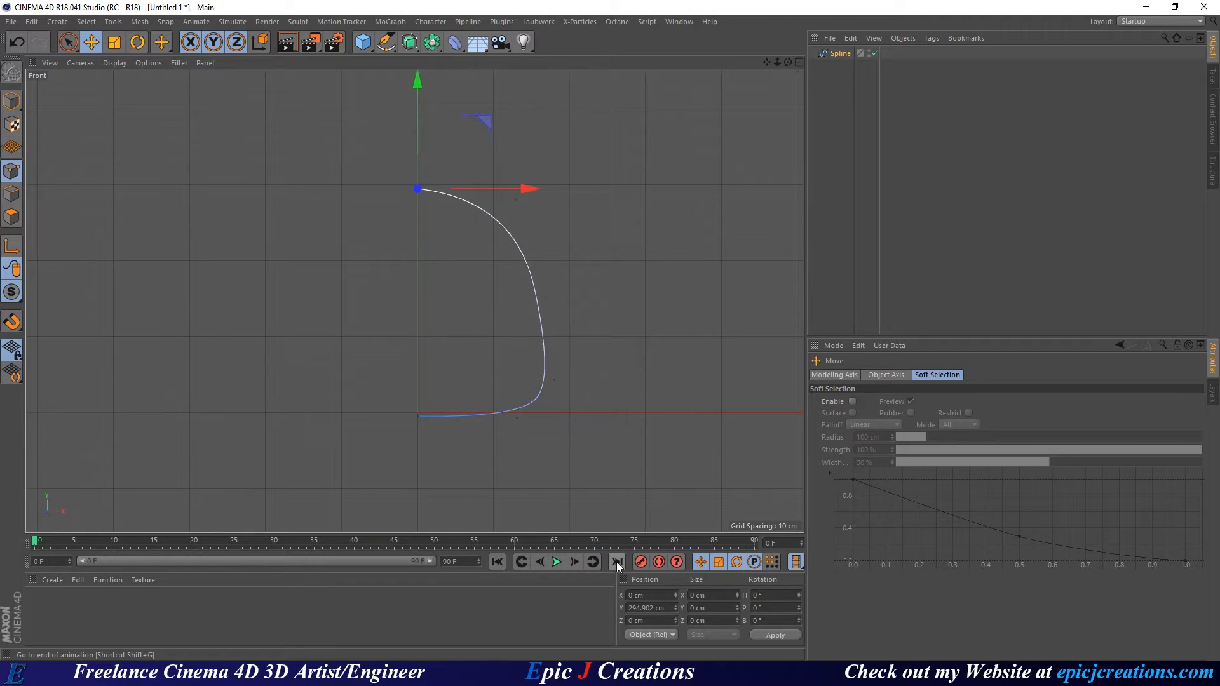
{"action": "left_click", "coordinate": [419, 417]}
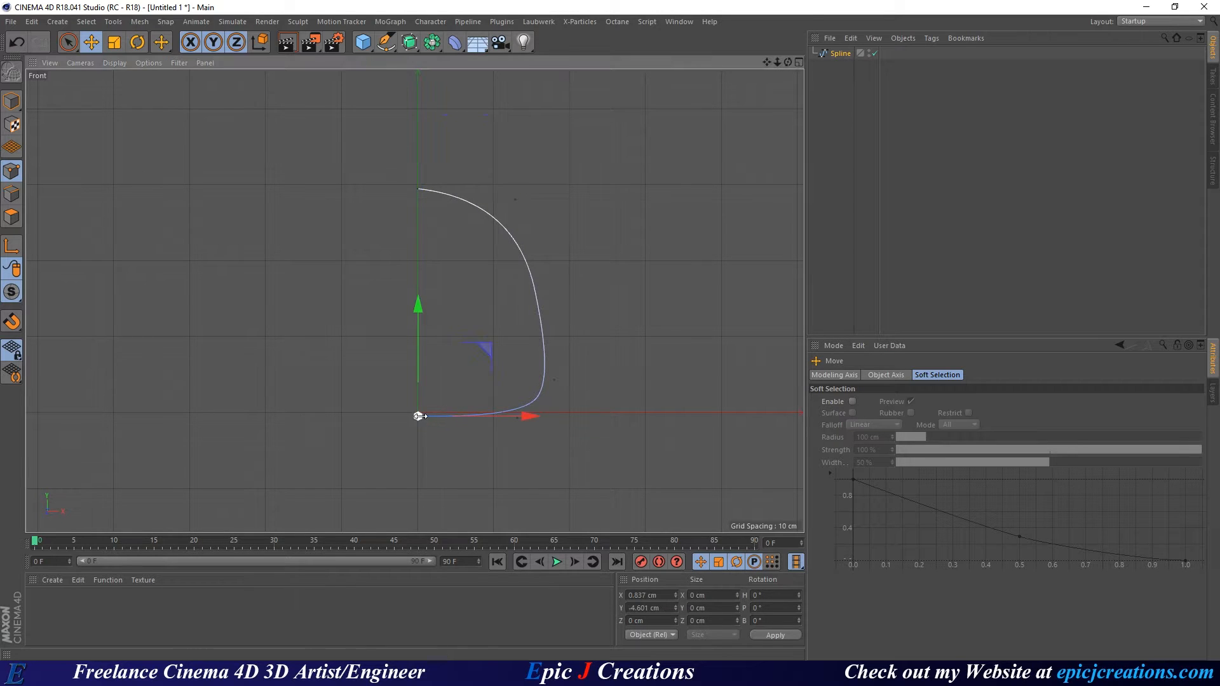
{"action": "left_click_drag", "start_coordinate": [660, 596], "coordinate": [626, 591]}
{"action": "type", "text": "0"}
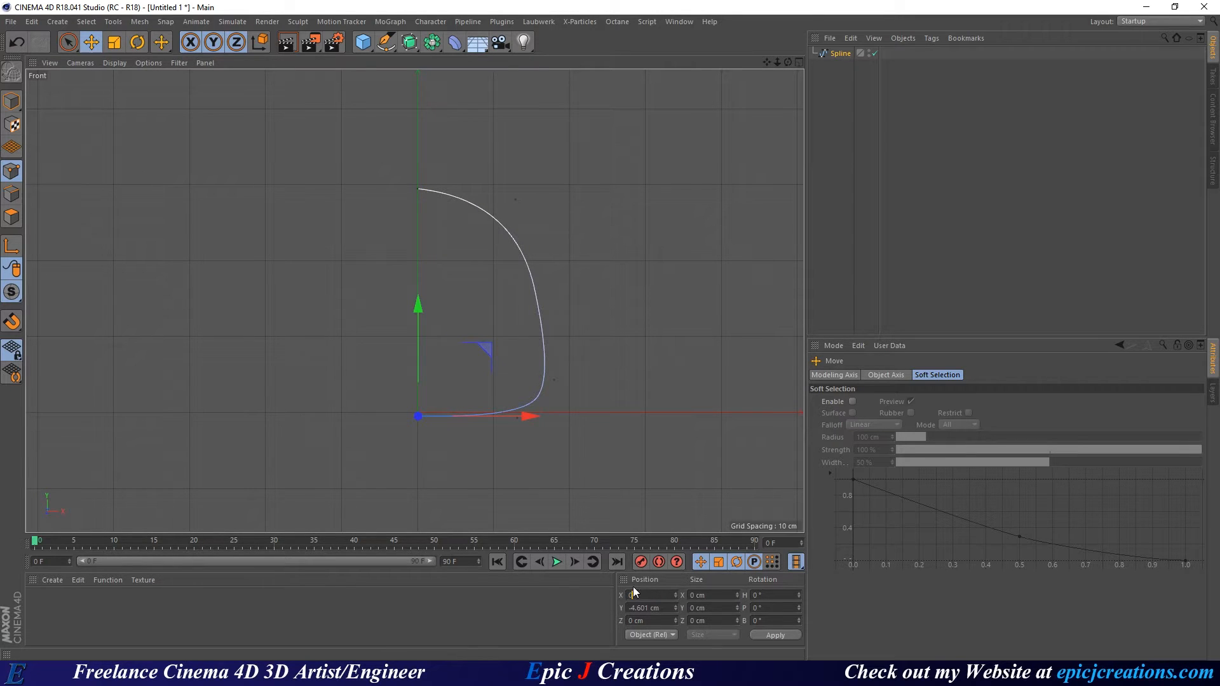
{"action": "key", "text": "Return"}
{"action": "left_click_drag", "start_coordinate": [661, 608], "coordinate": [634, 599]}
{"action": "type", "text": "0"}
{"action": "key", "text": "Return"}
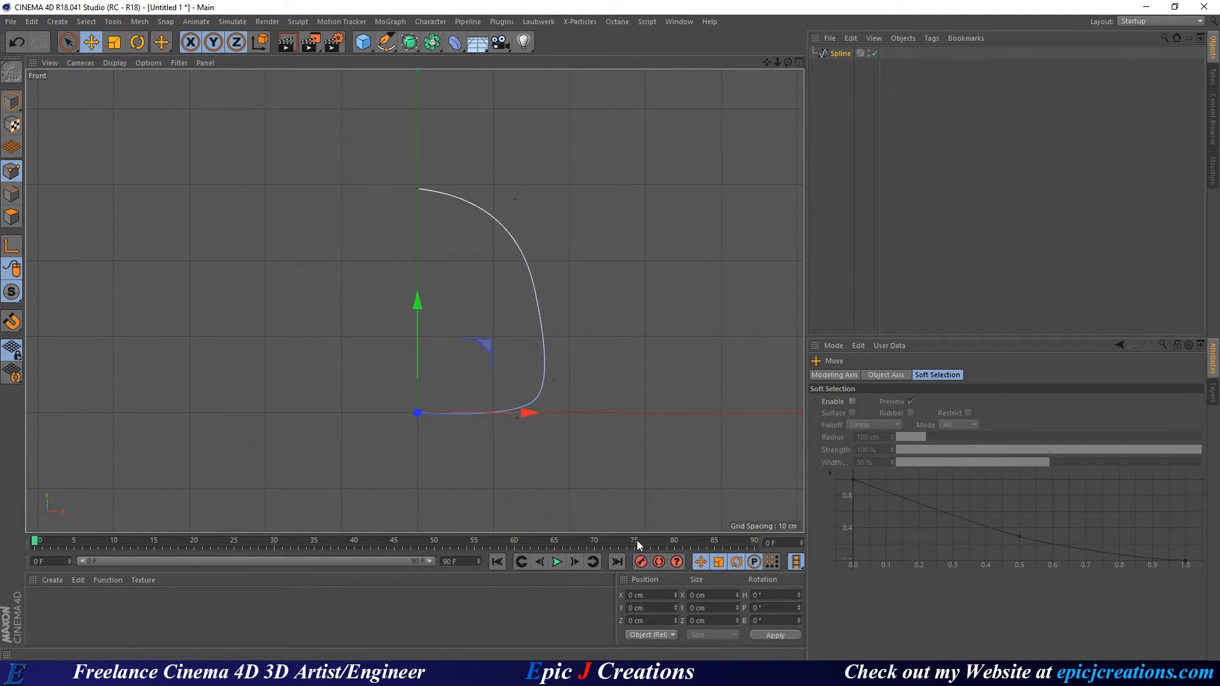
Put the base point at Y 0 and slide the lower-right corner point further right.
{"action": "left_click", "coordinate": [508, 450]}
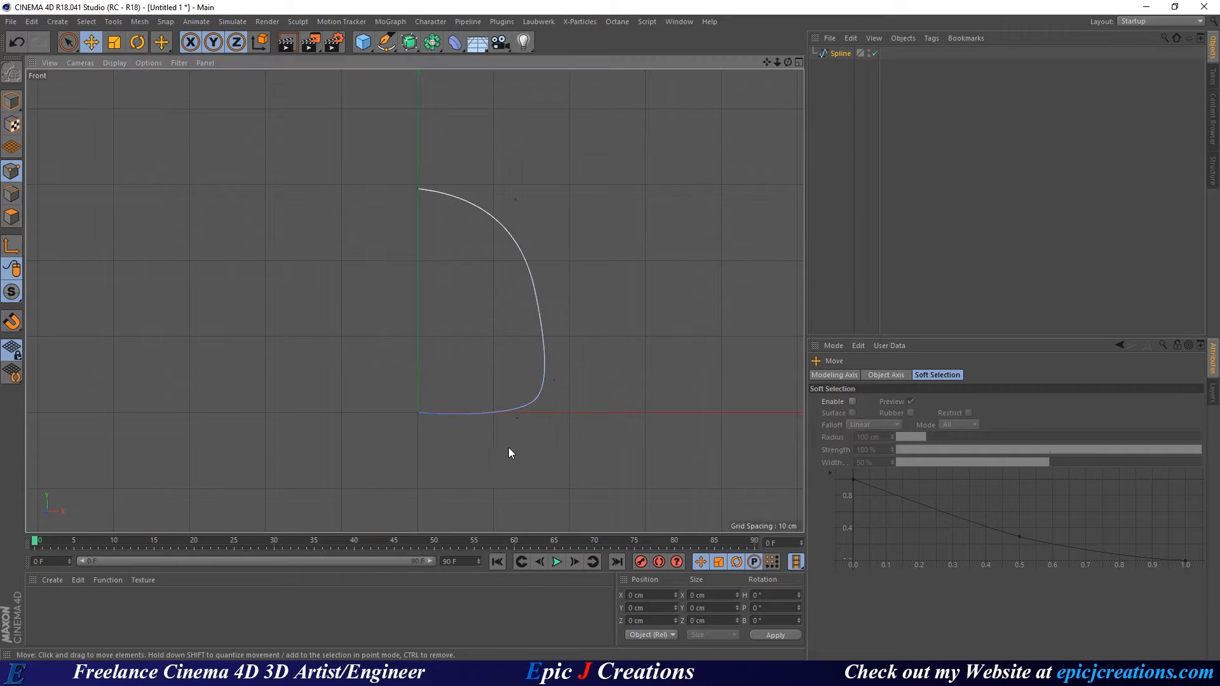
{"action": "left_click", "coordinate": [518, 419]}
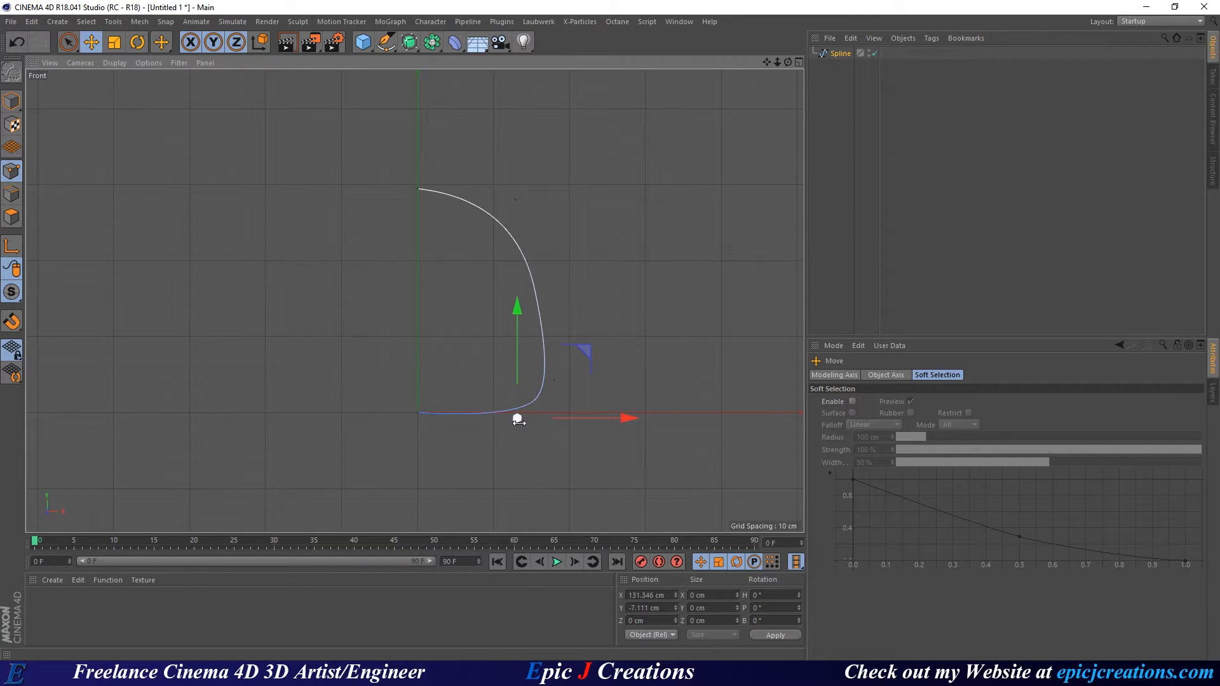
{"action": "double_click", "coordinate": [666, 608]}
{"action": "type", "text": "0"}
{"action": "key", "text": "Return"}
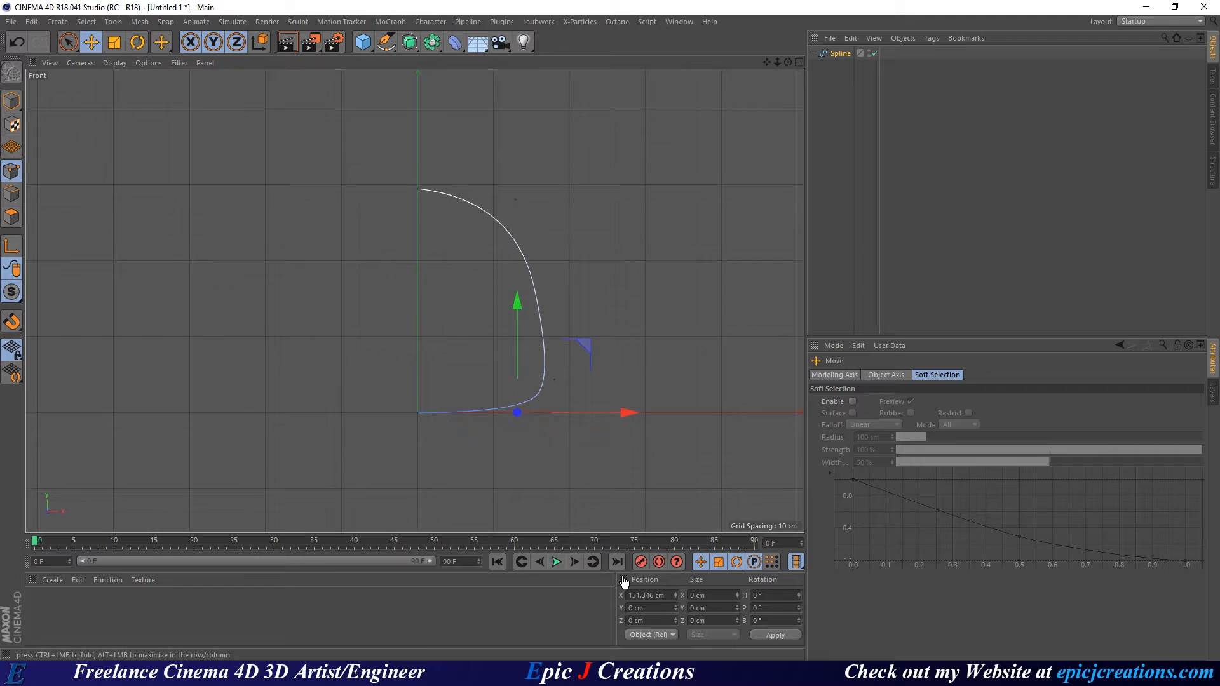
{"action": "left_click", "coordinate": [561, 497]}
{"action": "left_click", "coordinate": [554, 379]}
{"action": "left_click_drag", "start_coordinate": [666, 383], "coordinate": [633, 437]}
{"action": "left_click", "coordinate": [515, 413]}
{"action": "left_click", "coordinate": [560, 380]}
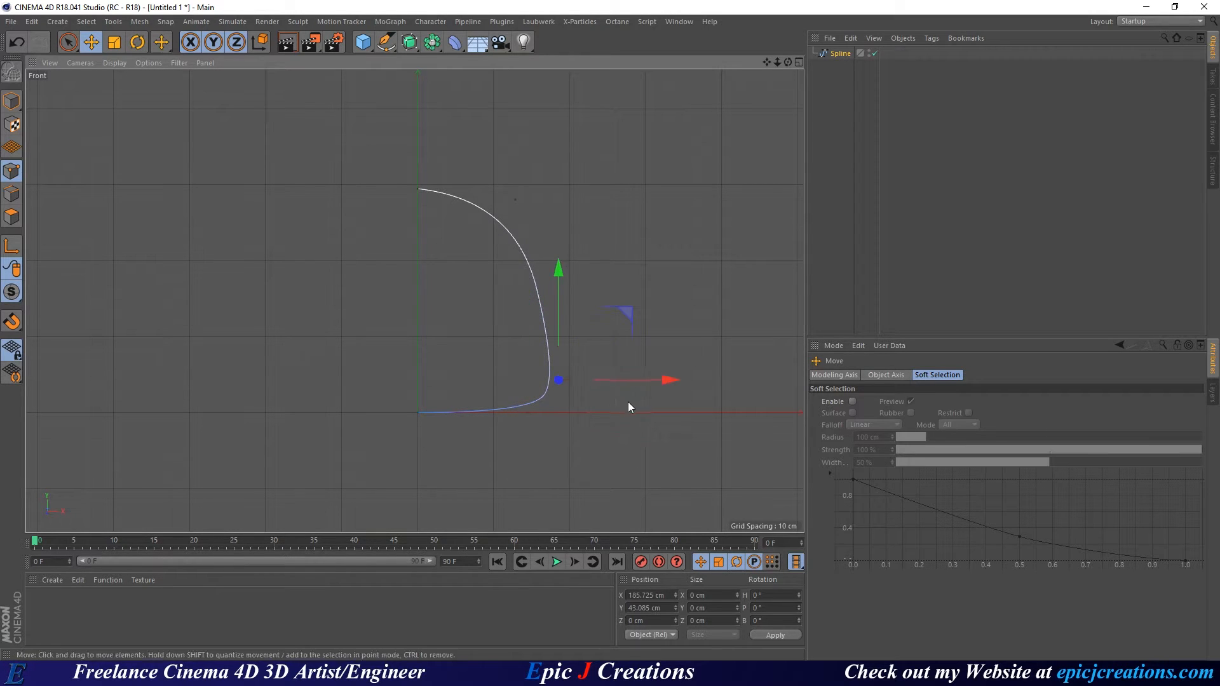
{"action": "left_click_drag", "start_coordinate": [667, 384], "coordinate": [670, 386]}
{"action": "left_click", "coordinate": [665, 457]}
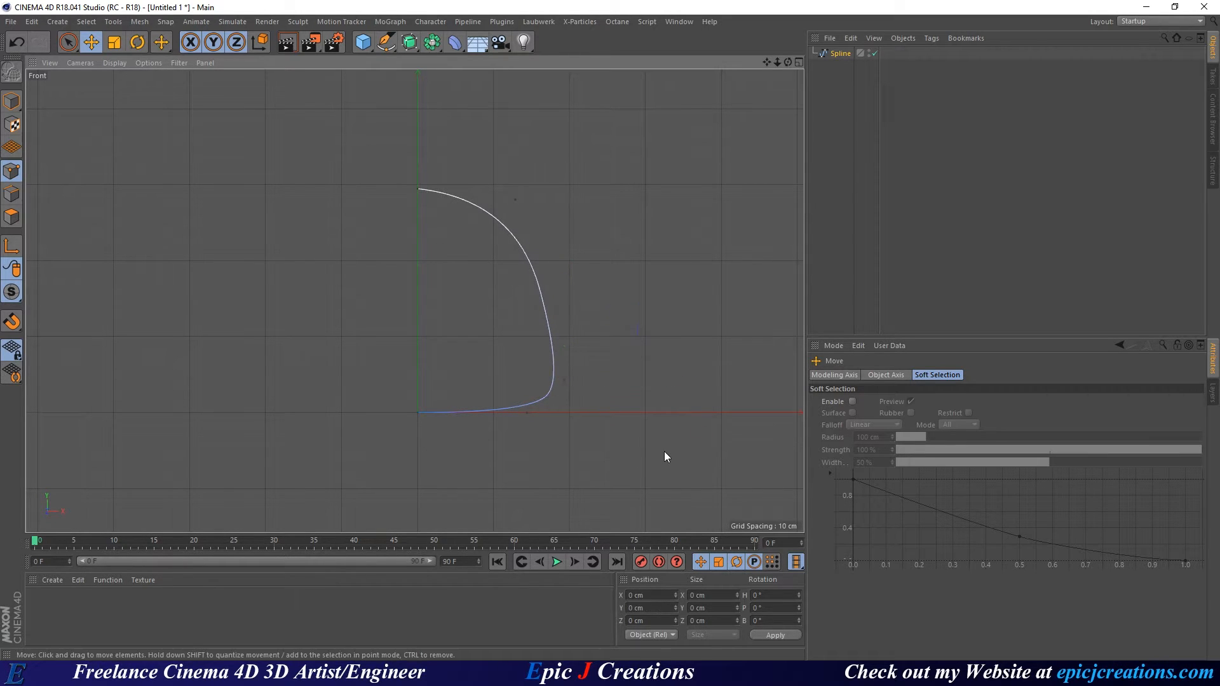
Reshape the upper bulge, raise the top endpoint and shift a bottom point left.
{"action": "left_click", "coordinate": [514, 199]}
{"action": "mouse_move", "coordinate": [589, 136]}
{"action": "left_mouse_down"}
{"action": "mouse_move", "coordinate": [608, 155]}
{"action": "mouse_move", "coordinate": [588, 138]}
{"action": "mouse_move", "coordinate": [564, 140]}
{"action": "mouse_move", "coordinate": [574, 137]}
{"action": "left_mouse_up"}
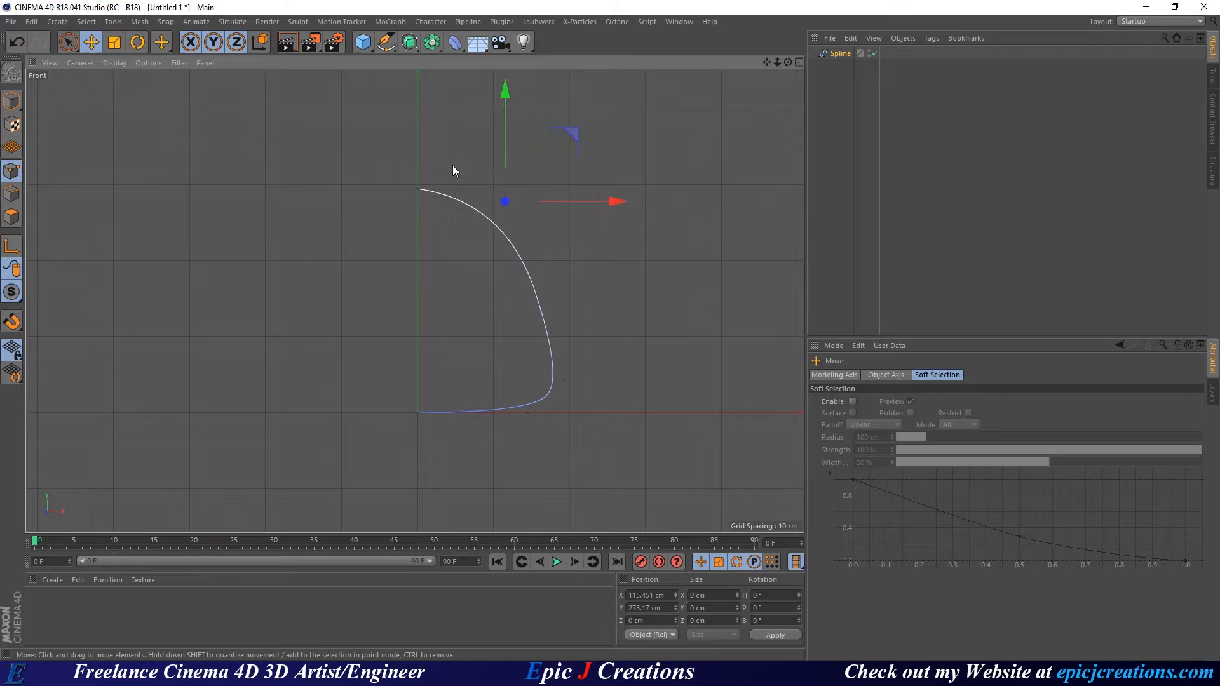
{"action": "left_click", "coordinate": [421, 191]}
{"action": "left_click_drag", "start_coordinate": [425, 146], "coordinate": [411, 120]}
{"action": "left_click", "coordinate": [506, 201]}
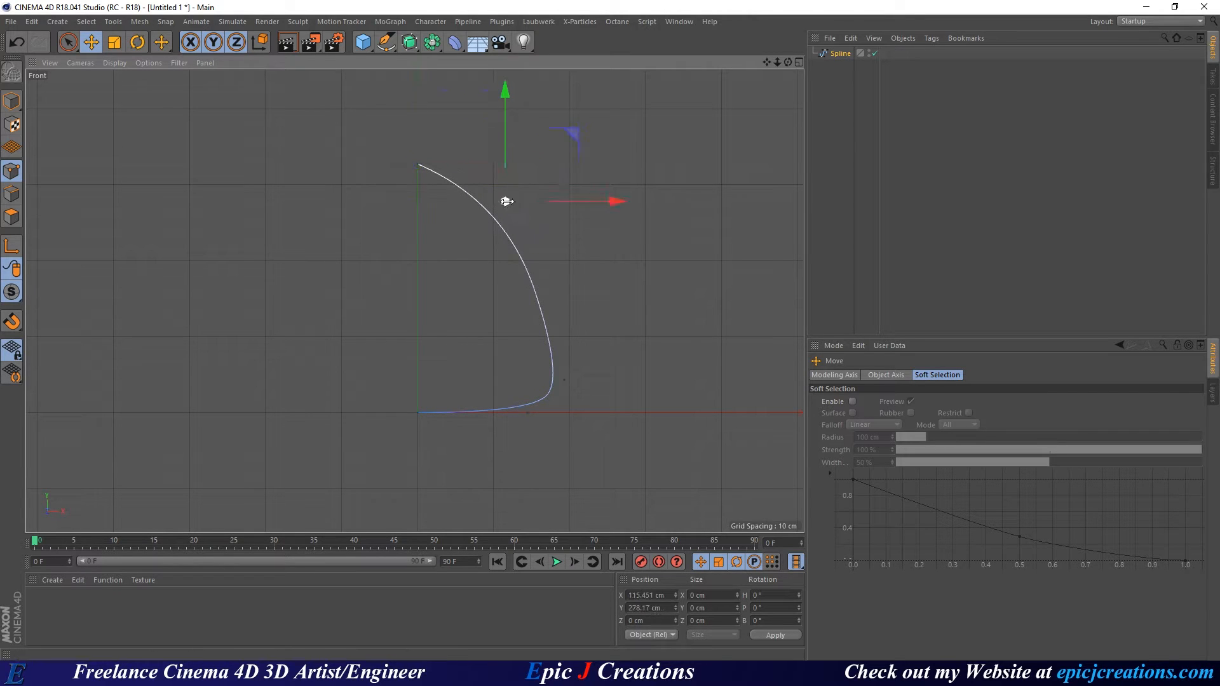
{"action": "left_click_drag", "start_coordinate": [573, 136], "coordinate": [601, 114]}
{"action": "left_click", "coordinate": [531, 411]}
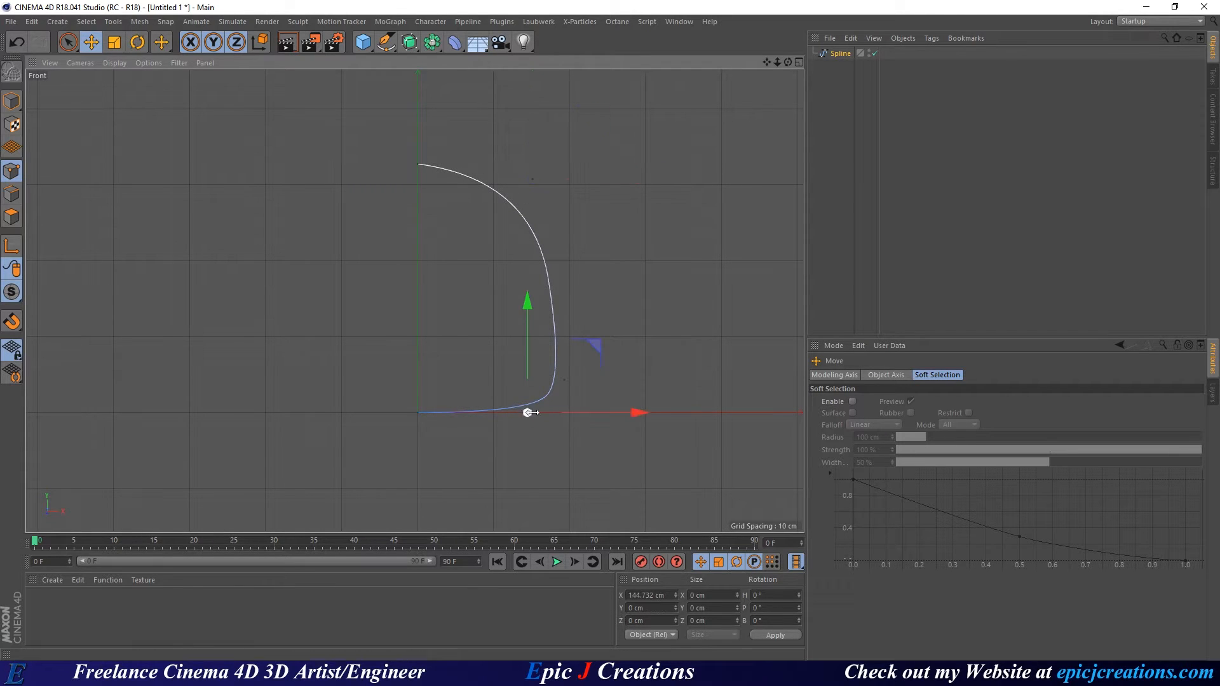
{"action": "mouse_move", "coordinate": [639, 409]}
{"action": "left_mouse_down"}
{"action": "mouse_move", "coordinate": [608, 410]}
{"action": "mouse_move", "coordinate": [641, 418]}
{"action": "left_mouse_up"}
Pull the lower tangent handle down to flatten the gumdrop's base.
{"action": "left_click", "coordinate": [563, 379]}
{"action": "left_click_drag", "start_coordinate": [559, 297], "coordinate": [562, 329]}
{"action": "left_click", "coordinate": [624, 450]}
{"action": "left_click", "coordinate": [564, 392]}
{"action": "left_click", "coordinate": [626, 455]}
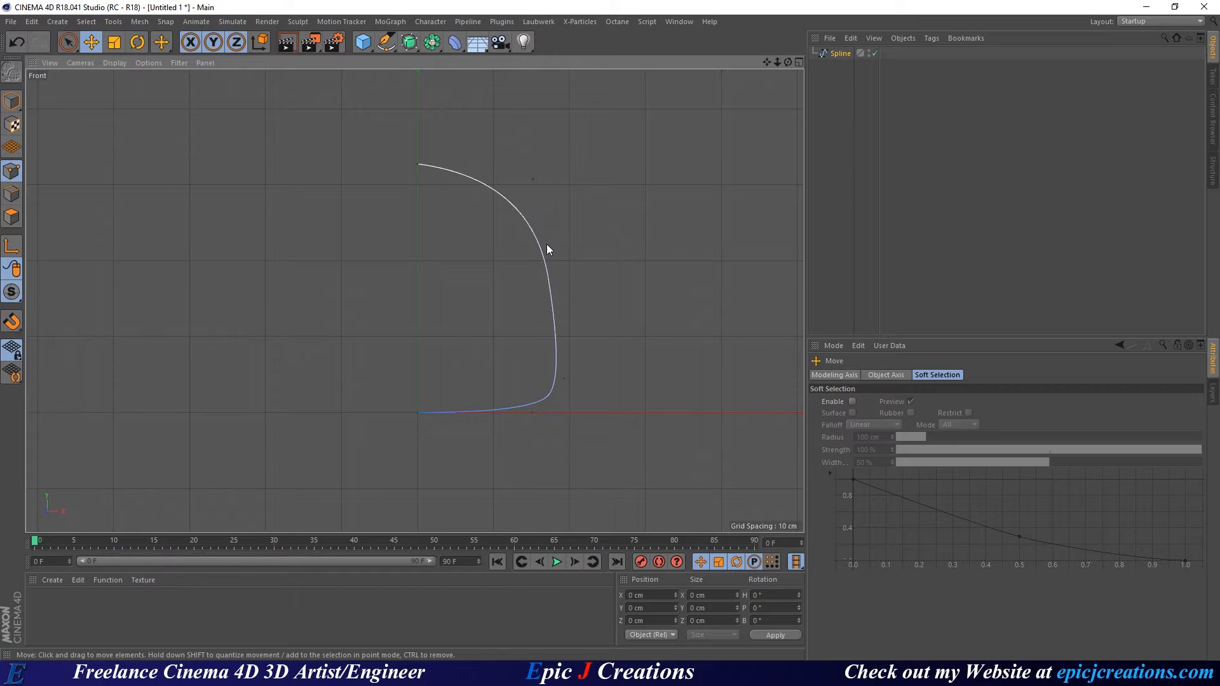
In the Perspective view, add a Lathe generator and place the Spline inside it.
{"action": "middle_click", "coordinate": [605, 192]}
{"action": "middle_click", "coordinate": [226, 128]}
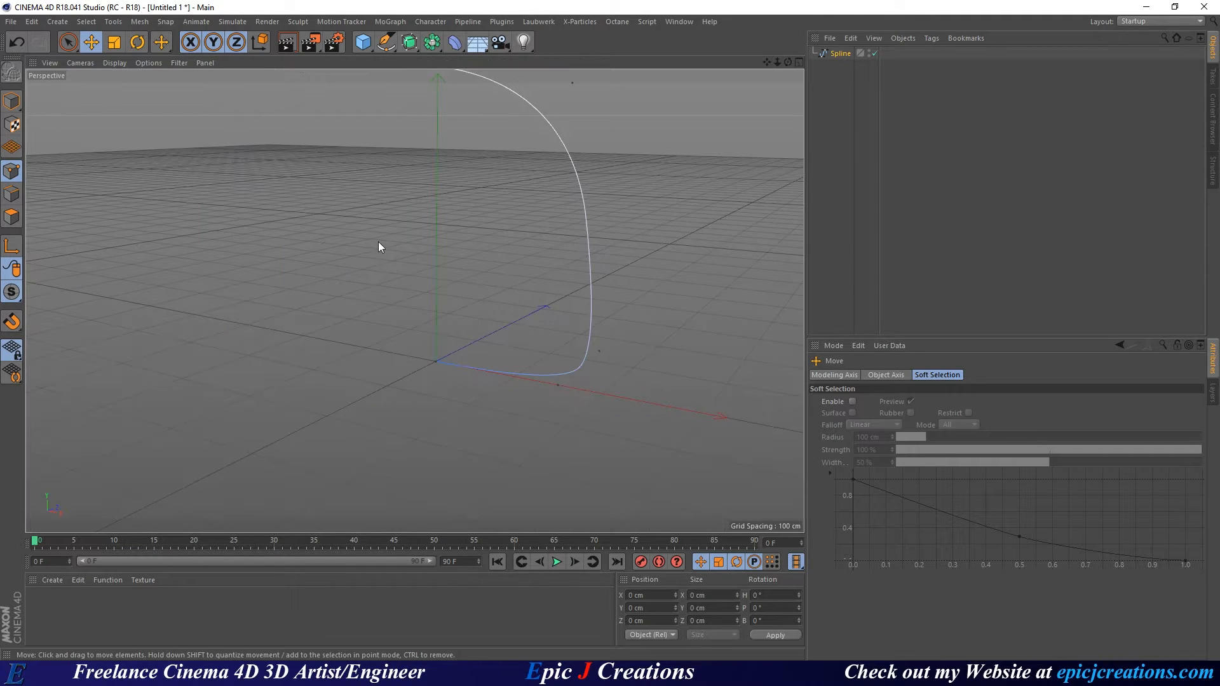
{"action": "middle_click_drag", "start_coordinate": [443, 235], "coordinate": [398, 308], "text": "alt"}
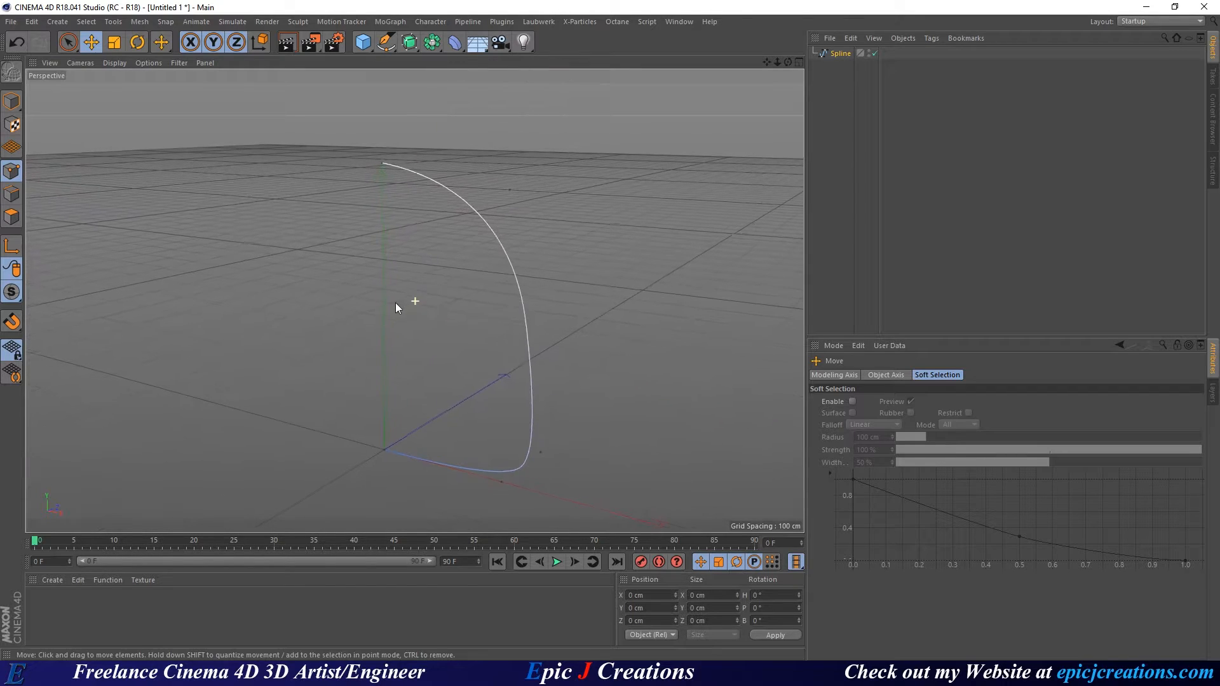
{"action": "left_click", "coordinate": [410, 44]}
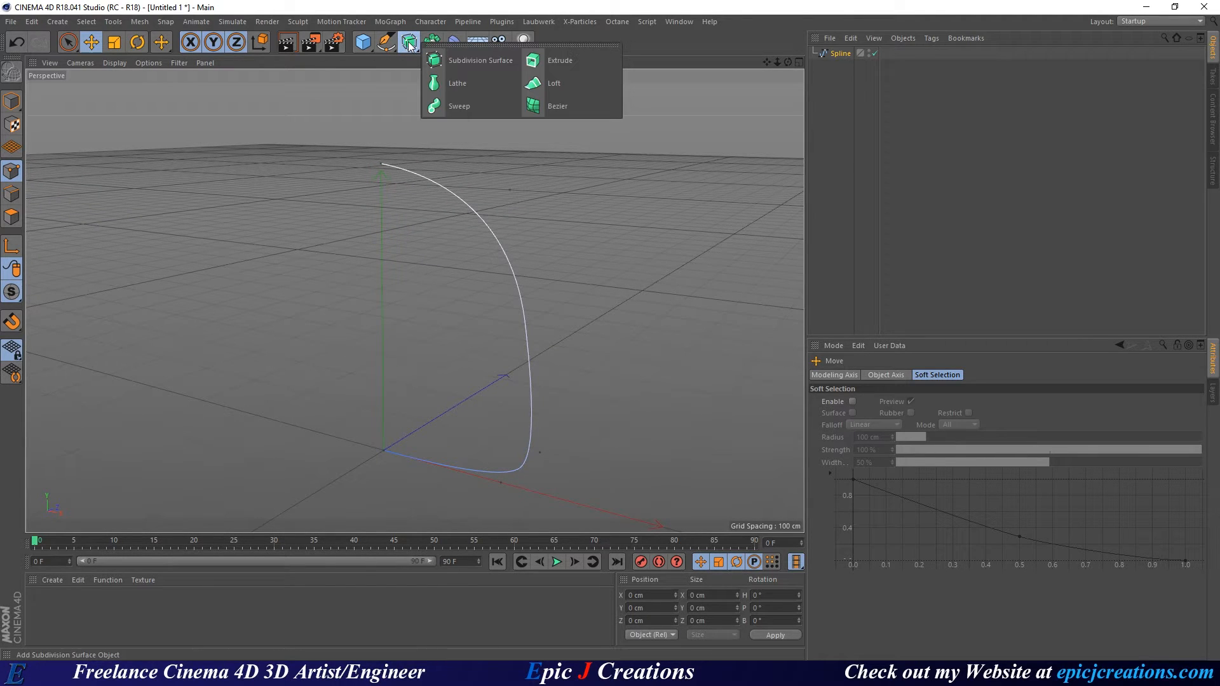
{"action": "left_click", "coordinate": [442, 85]}
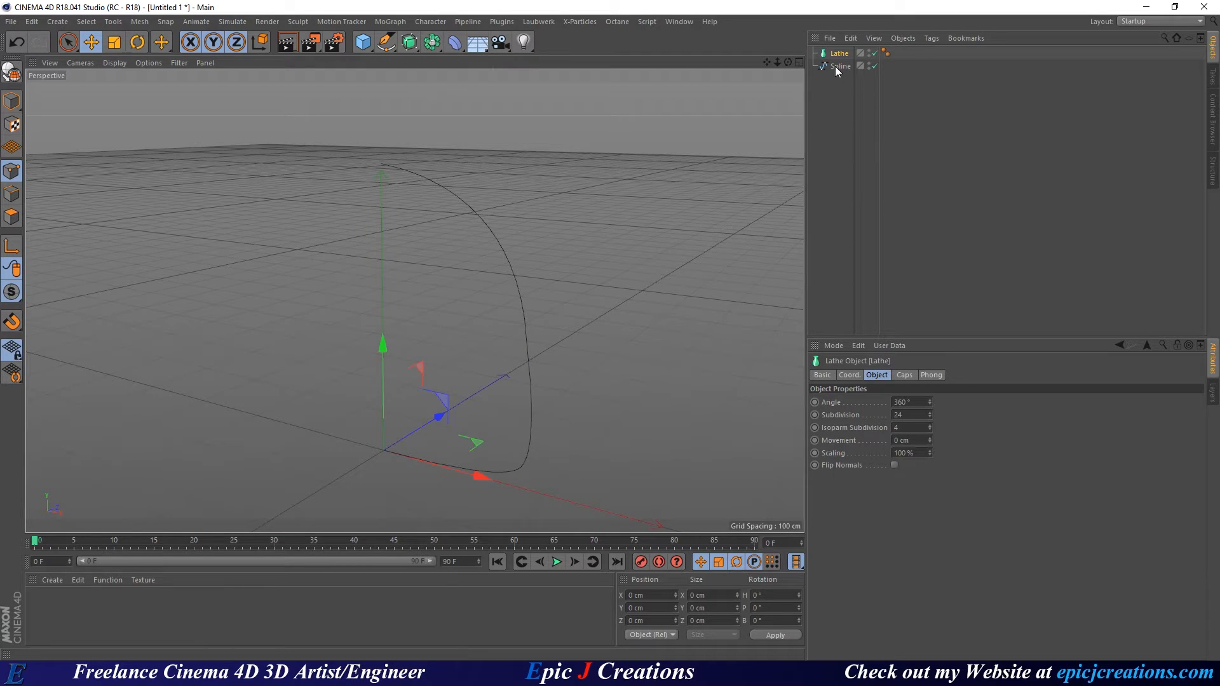
{"action": "left_click_drag", "start_coordinate": [833, 66], "coordinate": [839, 54]}
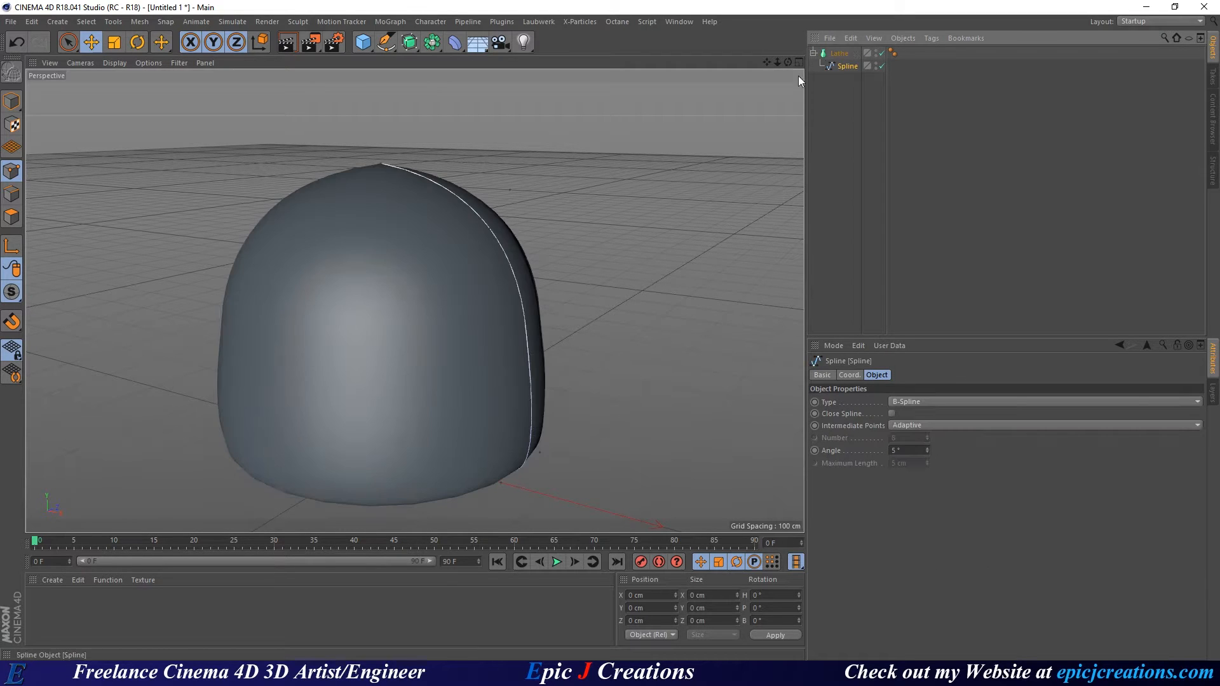
{"action": "left_click_drag", "start_coordinate": [324, 237], "coordinate": [375, 255], "text": "alt"}
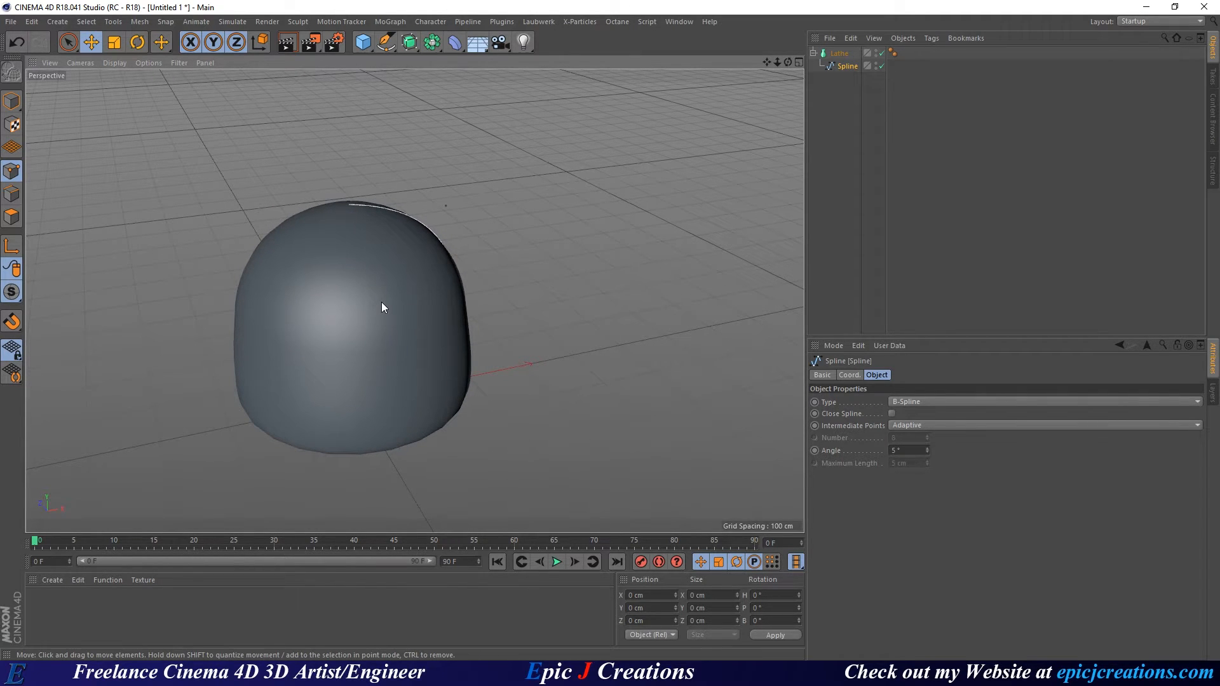
Set the viewport display to Gouraud Shading (Lines).
{"action": "key", "text": "n"}
{"action": "key", "text": "b"}
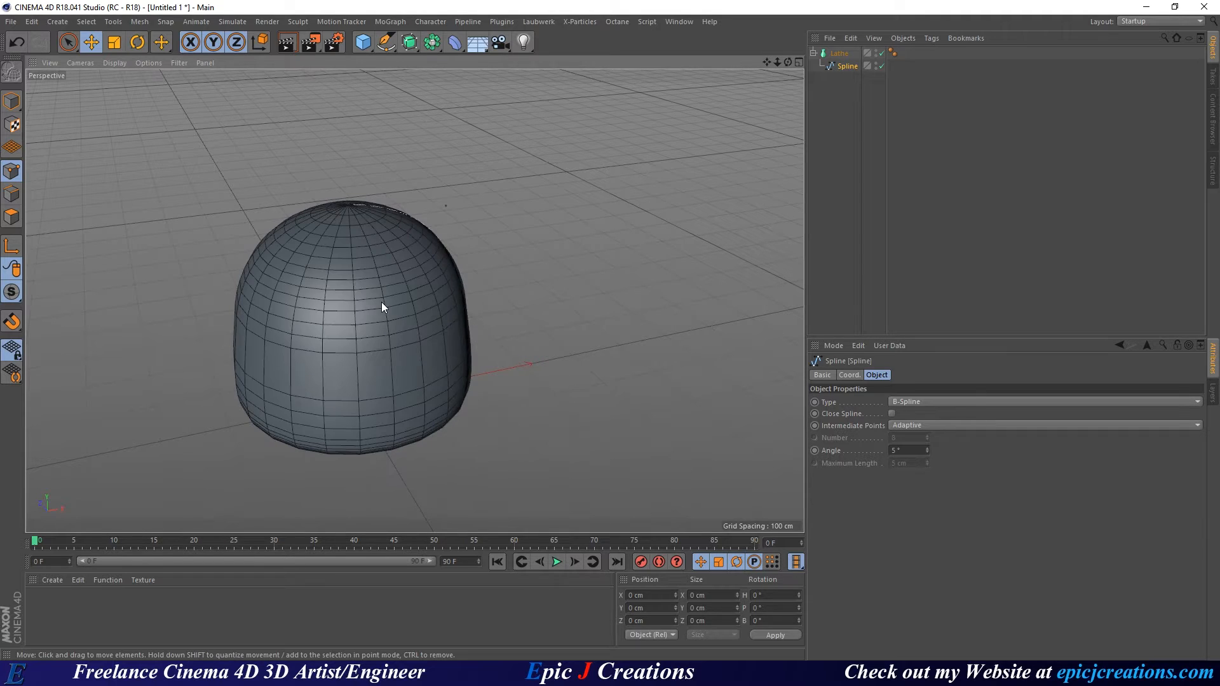
{"action": "left_click", "coordinate": [114, 62]}
{"action": "left_click", "coordinate": [136, 95]}
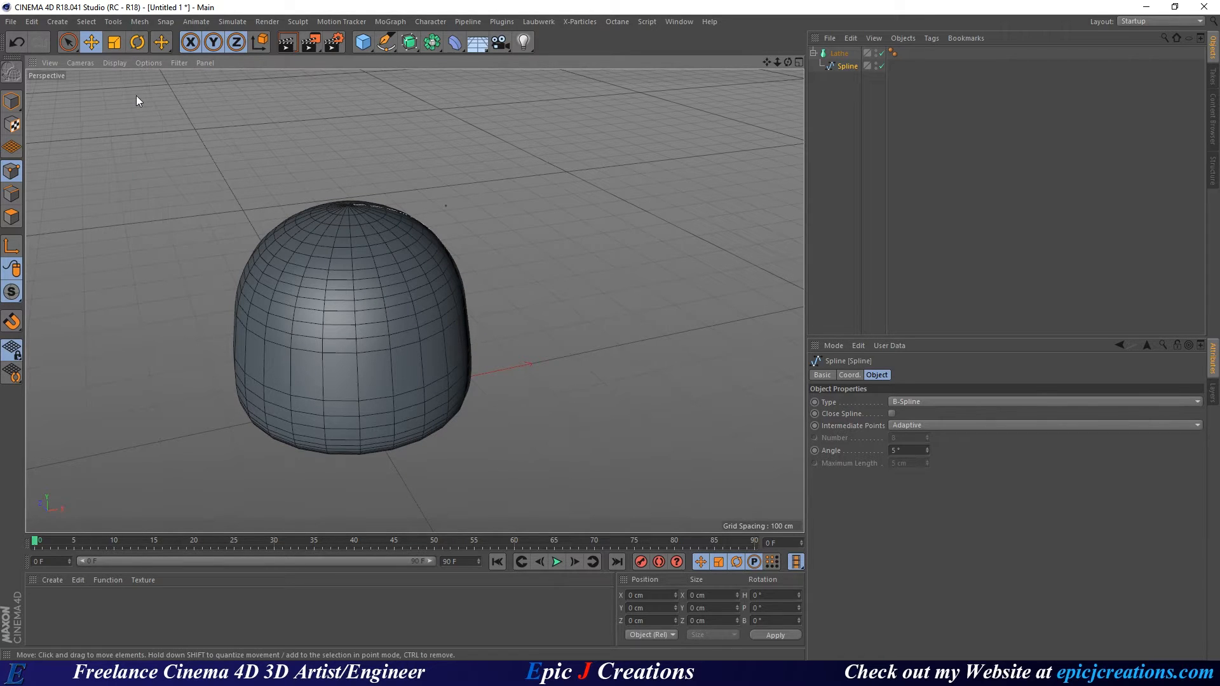
{"action": "mouse_move", "coordinate": [321, 257]}
{"action": "left_mouse_down", "text": "alt"}
{"action": "mouse_move", "coordinate": [375, 250]}
{"action": "mouse_move", "coordinate": [390, 390]}
{"action": "mouse_move", "coordinate": [403, 370]}
{"action": "mouse_move", "coordinate": [400, 258]}
{"action": "left_mouse_up", "text": "alt"}
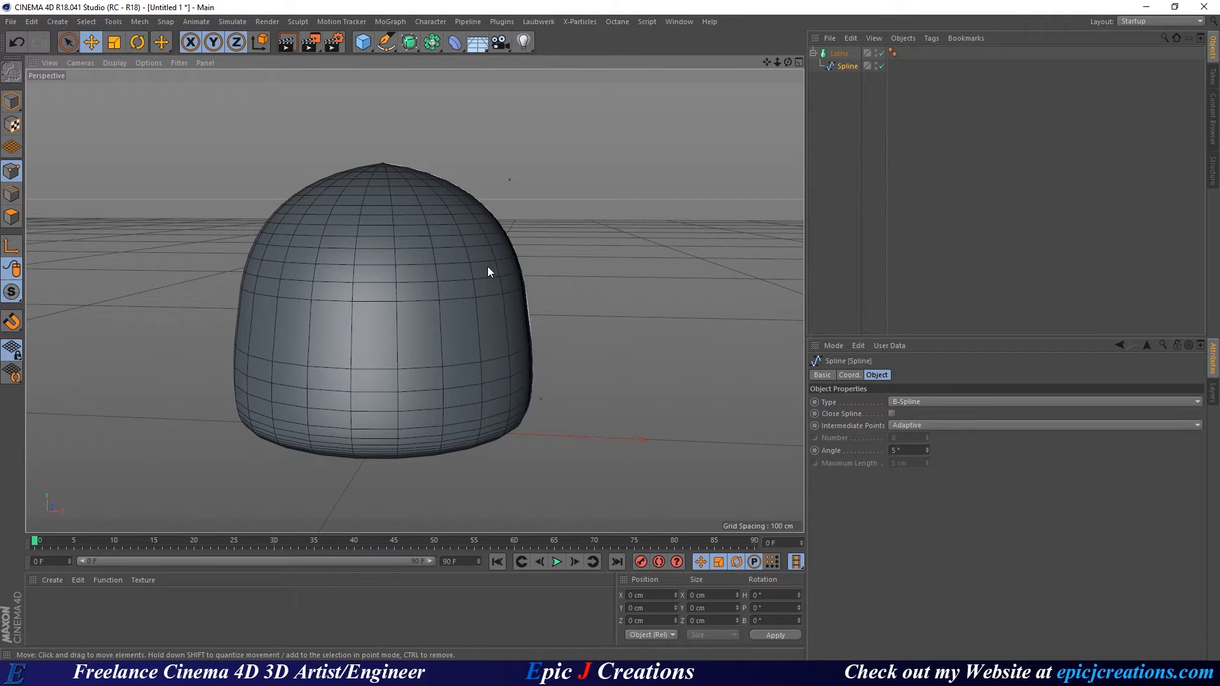
Raise the Lathe's Subdivision to 65 and orbit around the denser dome.
{"action": "left_click", "coordinate": [840, 53]}
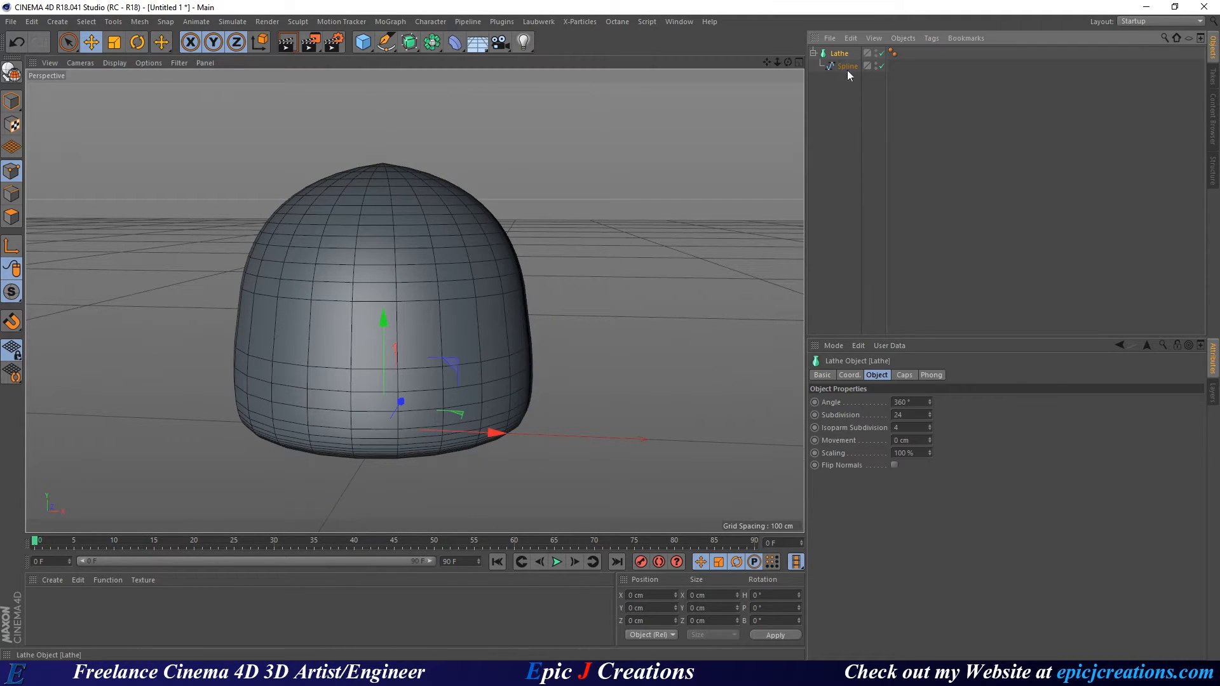
{"action": "left_click", "coordinate": [918, 417]}
{"action": "scroll", "coordinate": [918, 417], "scroll_direction": "up", "scroll_amount": 20}
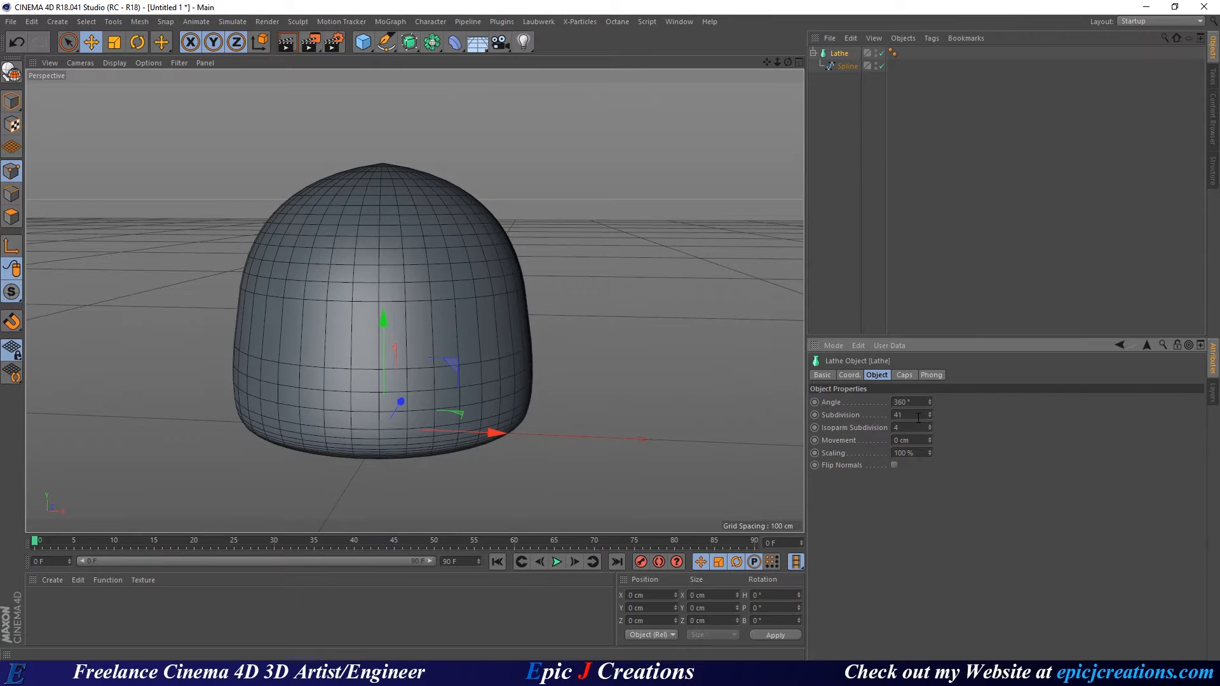
{"action": "scroll", "coordinate": [918, 418], "scroll_direction": "up", "scroll_amount": 6}
{"action": "scroll", "coordinate": [918, 418], "scroll_direction": "up", "scroll_amount": 3}
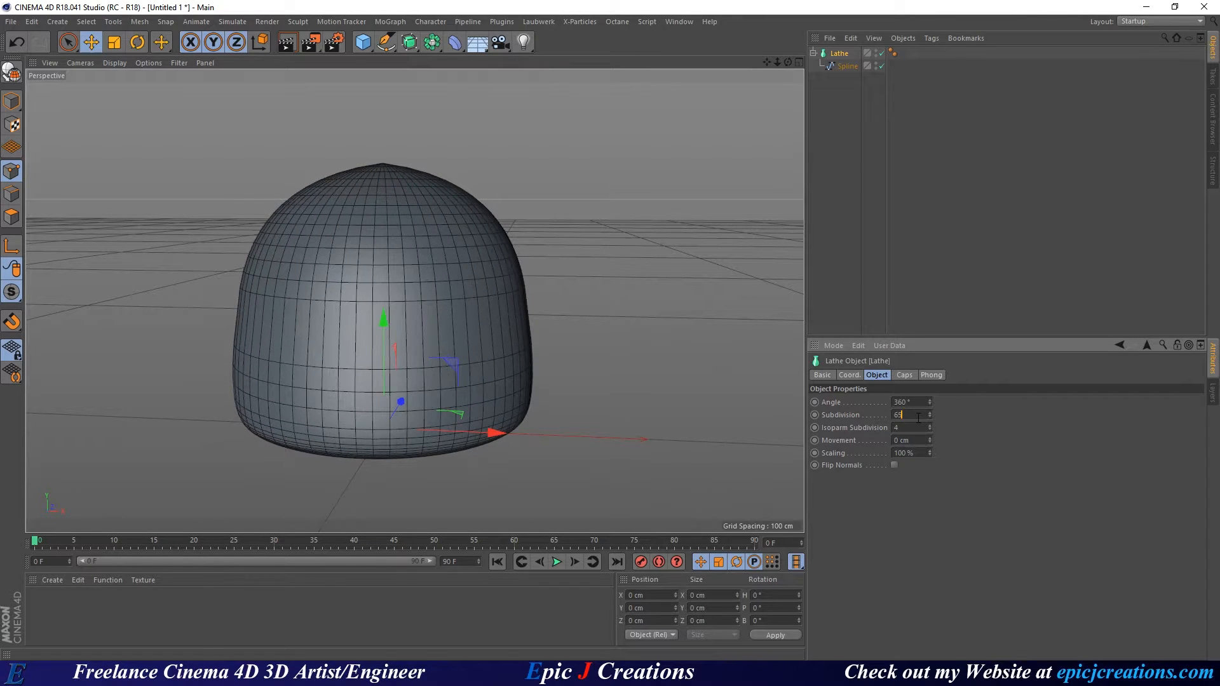
{"action": "left_click_drag", "start_coordinate": [462, 349], "coordinate": [402, 355], "text": "alt"}
{"action": "middle_click_drag", "start_coordinate": [506, 277], "coordinate": [502, 298], "text": "alt"}
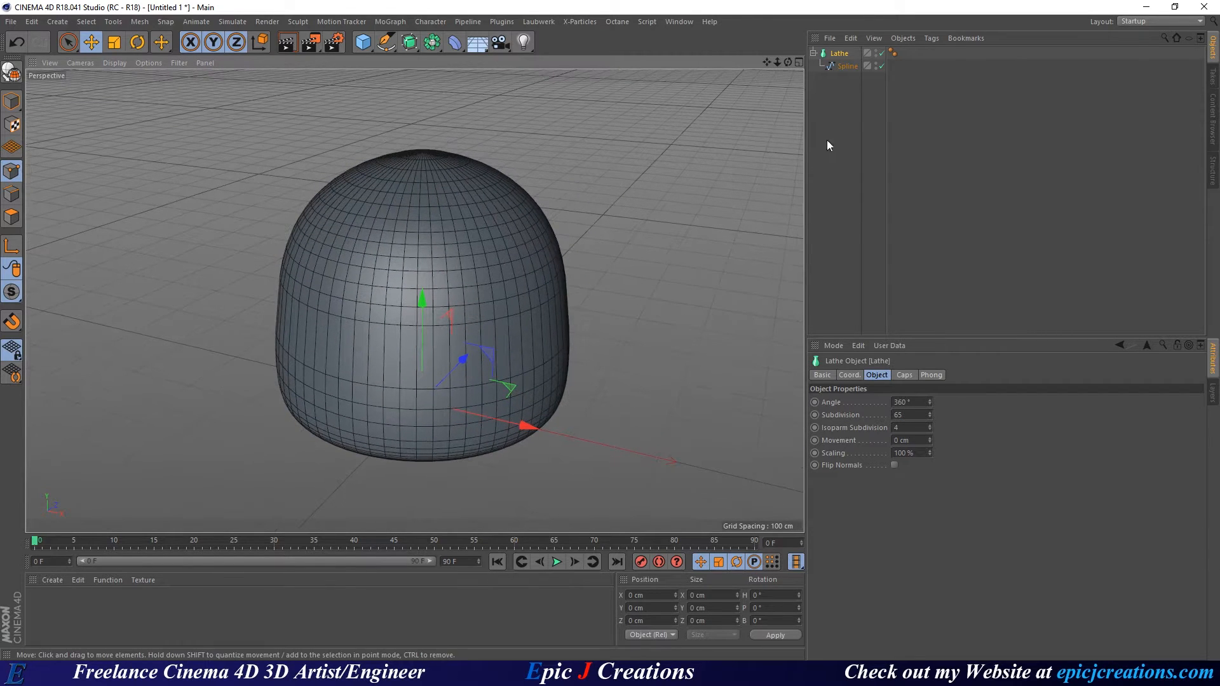
{"action": "left_click", "coordinate": [845, 66]}
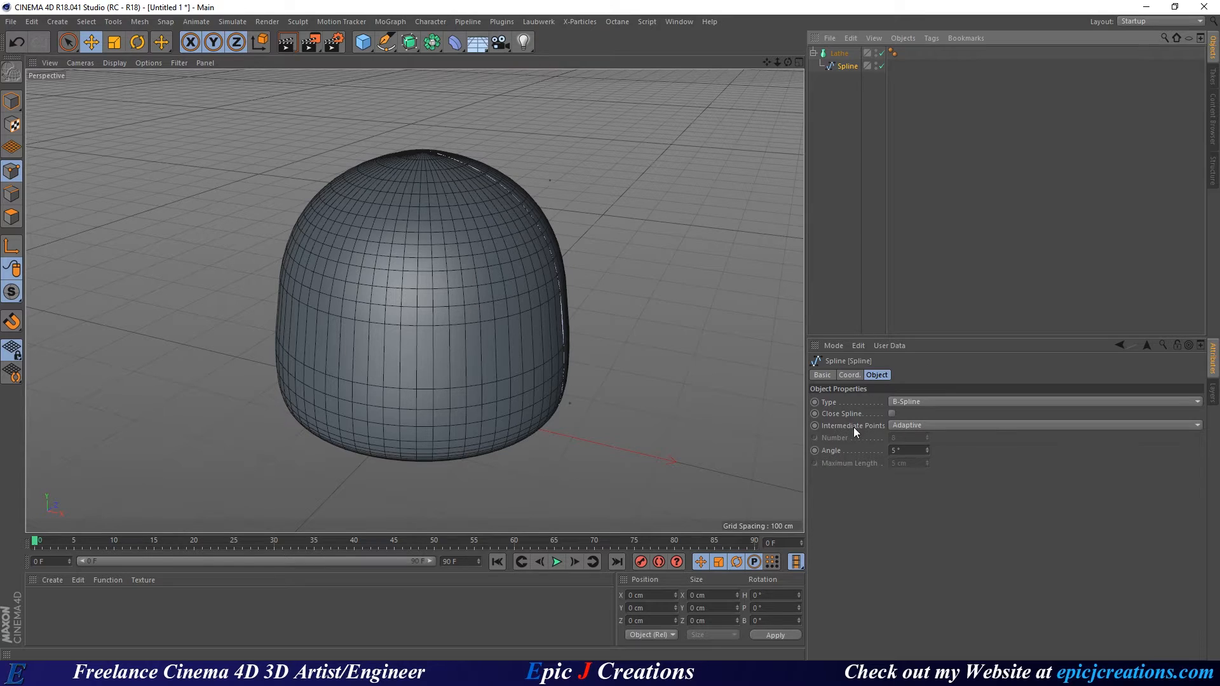
Set the Spline's Intermediate Points to Uniform with Number 8.
{"action": "left_click", "coordinate": [915, 425]}
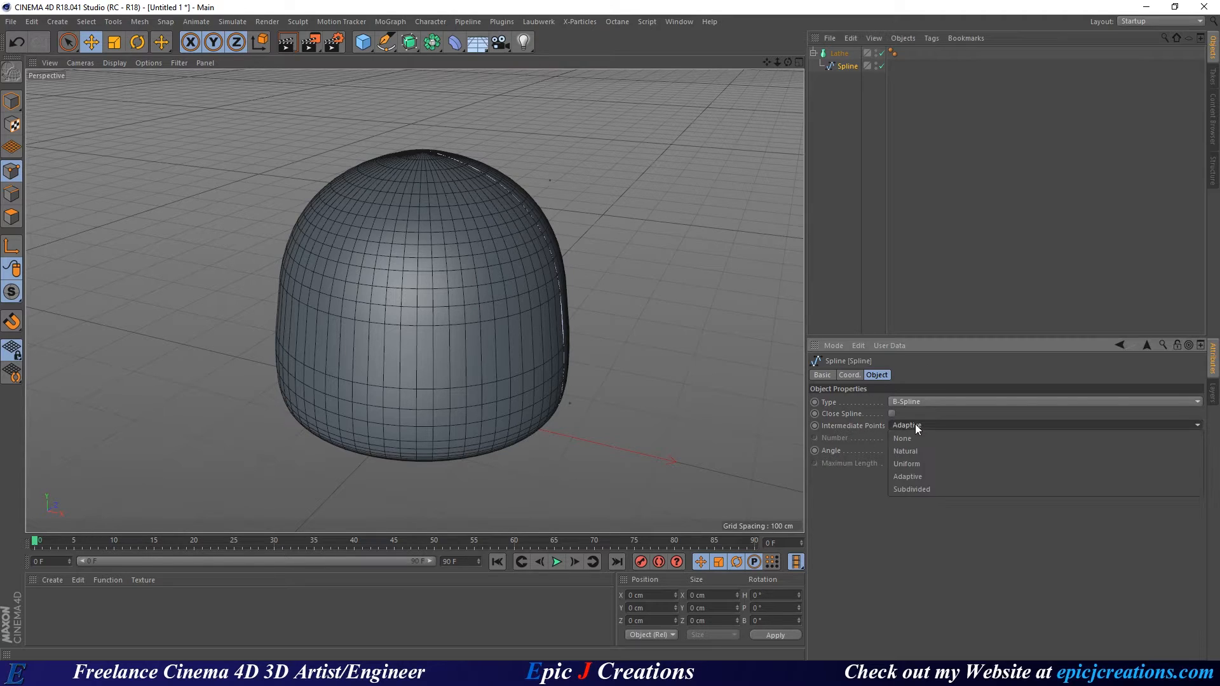
{"action": "left_click", "coordinate": [940, 464]}
{"action": "scroll", "coordinate": [911, 439], "scroll_direction": "up", "scroll_amount": 2}
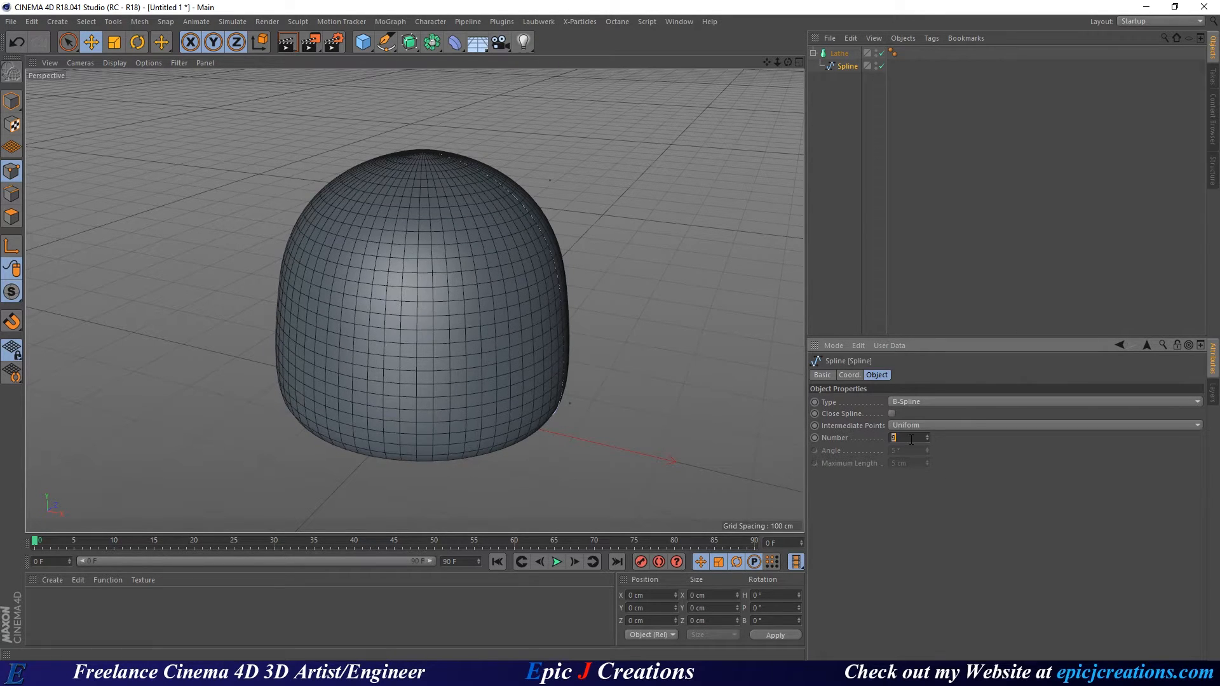
{"action": "scroll", "coordinate": [912, 439], "scroll_direction": "down", "scroll_amount": 2}
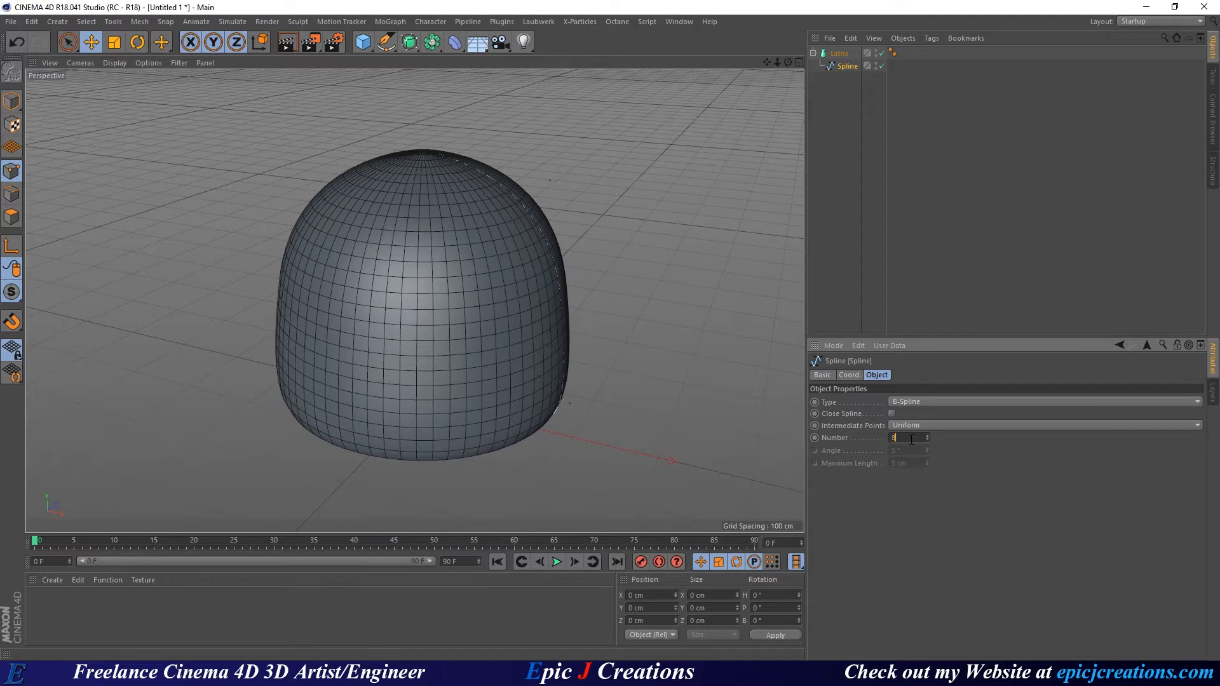
{"action": "left_click_drag", "start_coordinate": [445, 260], "coordinate": [460, 282], "text": "alt"}
In the Front view, nudge the profile's top point down slightly, then check the dome in Perspective.
{"action": "middle_click", "coordinate": [448, 275]}
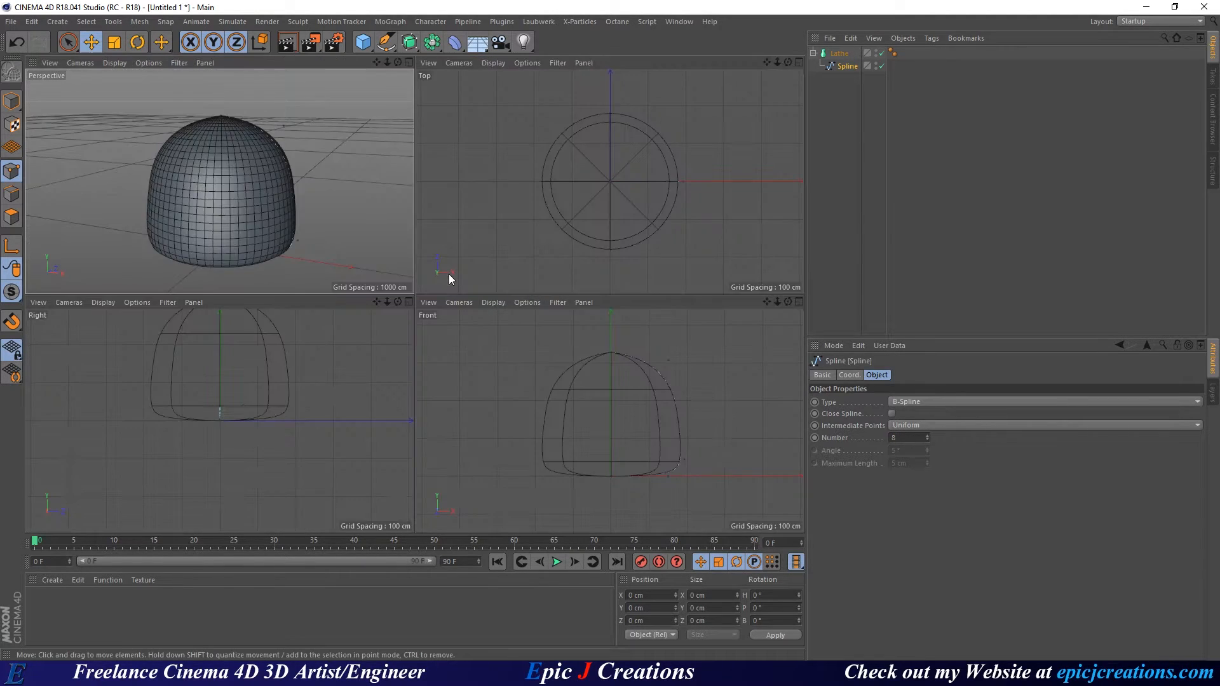
{"action": "middle_click", "coordinate": [647, 372]}
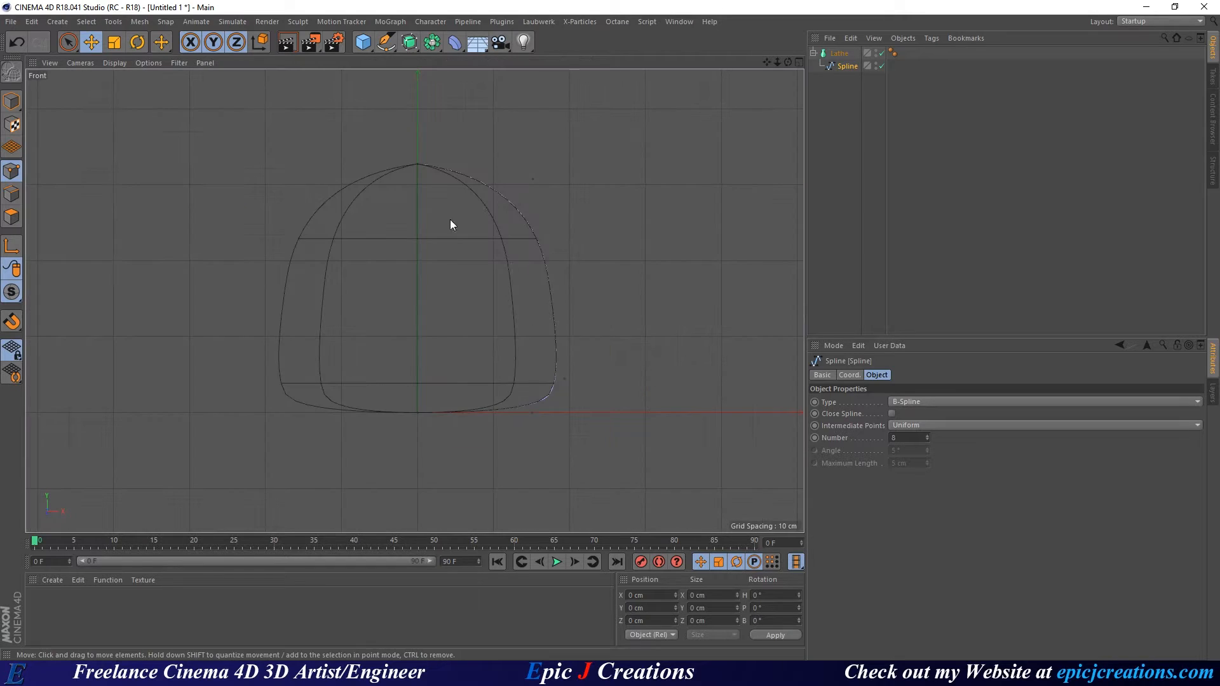
{"action": "left_click", "coordinate": [417, 165]}
{"action": "mouse_move", "coordinate": [416, 113]}
{"action": "left_mouse_down"}
{"action": "mouse_move", "coordinate": [415, 132]}
{"action": "mouse_move", "coordinate": [395, 116]}
{"action": "left_mouse_up"}
{"action": "scroll", "coordinate": [425, 189], "scroll_direction": "up", "scroll_amount": 4}
{"action": "middle_click", "coordinate": [540, 202]}
{"action": "middle_click", "coordinate": [352, 181]}
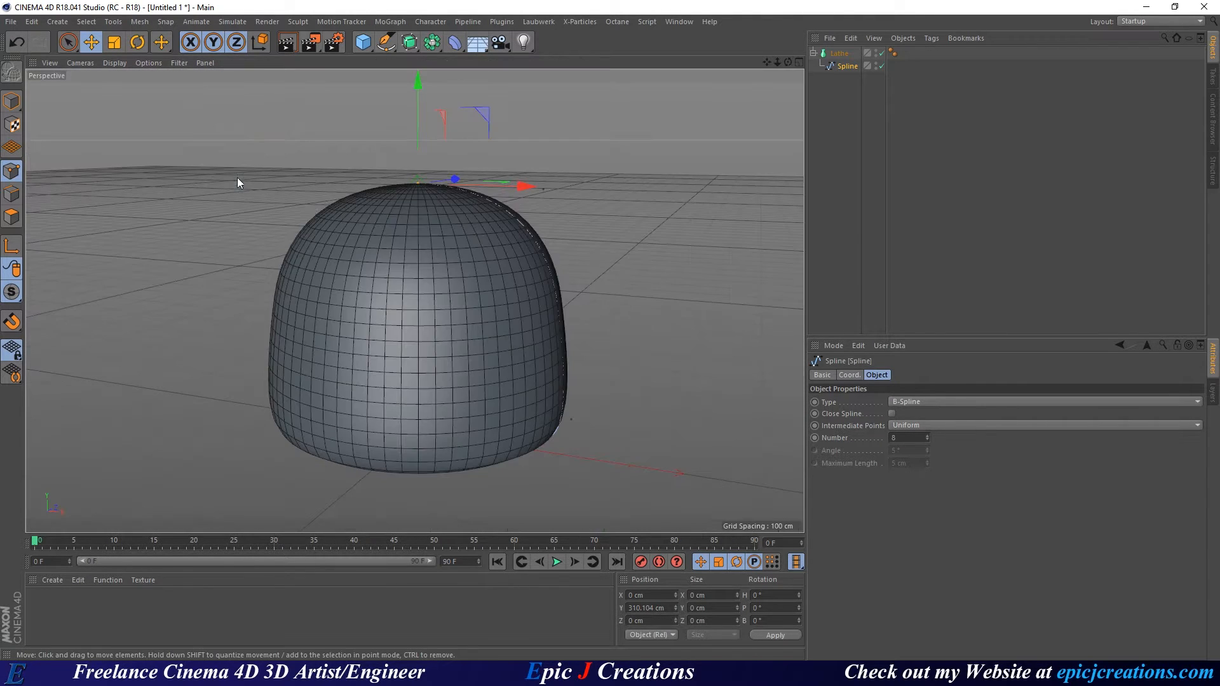
{"action": "left_click_drag", "start_coordinate": [394, 295], "coordinate": [397, 277], "text": "alt"}
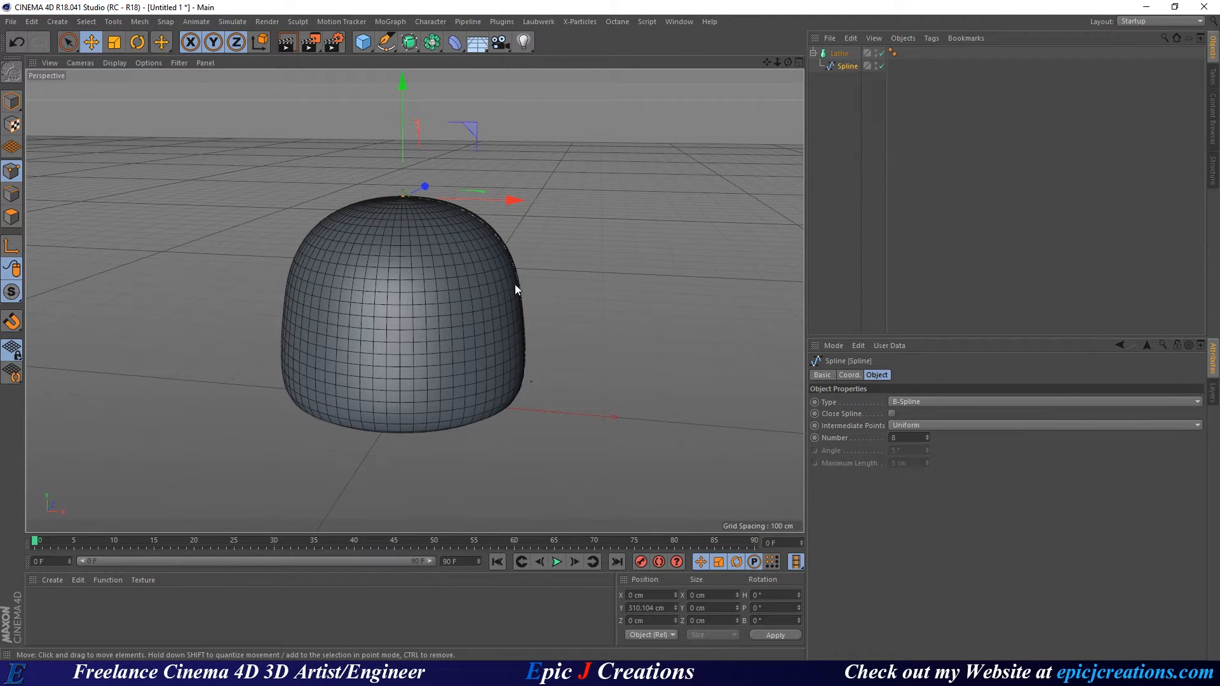
{"action": "left_click", "coordinate": [839, 55]}
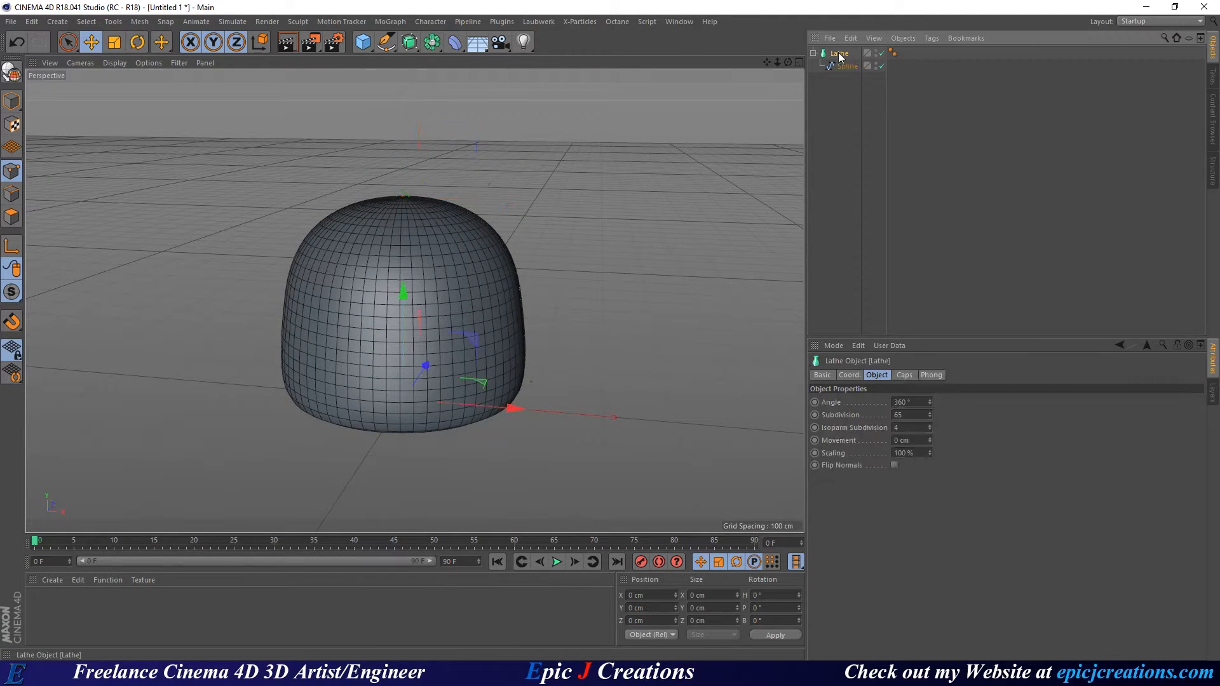
Rename the Lathe object to Gumdrop.
{"action": "double_click", "coordinate": [839, 54]}
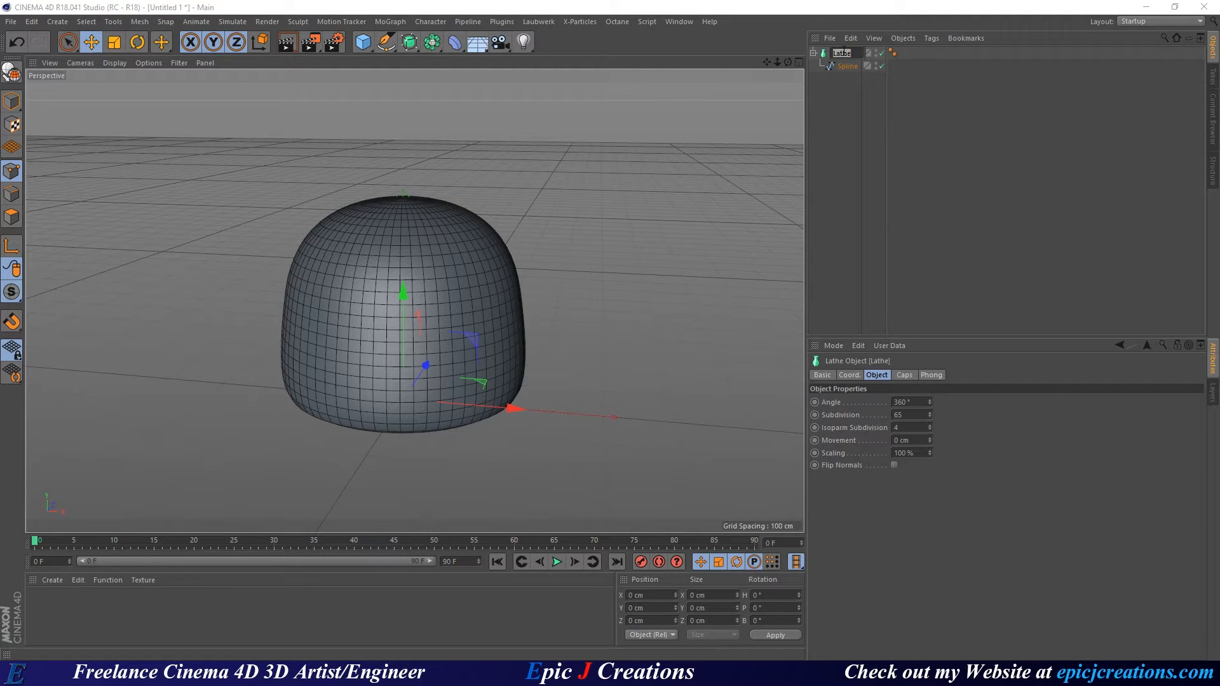
{"action": "type", "text": "Gumdrop"}
{"action": "key", "text": "Return"}
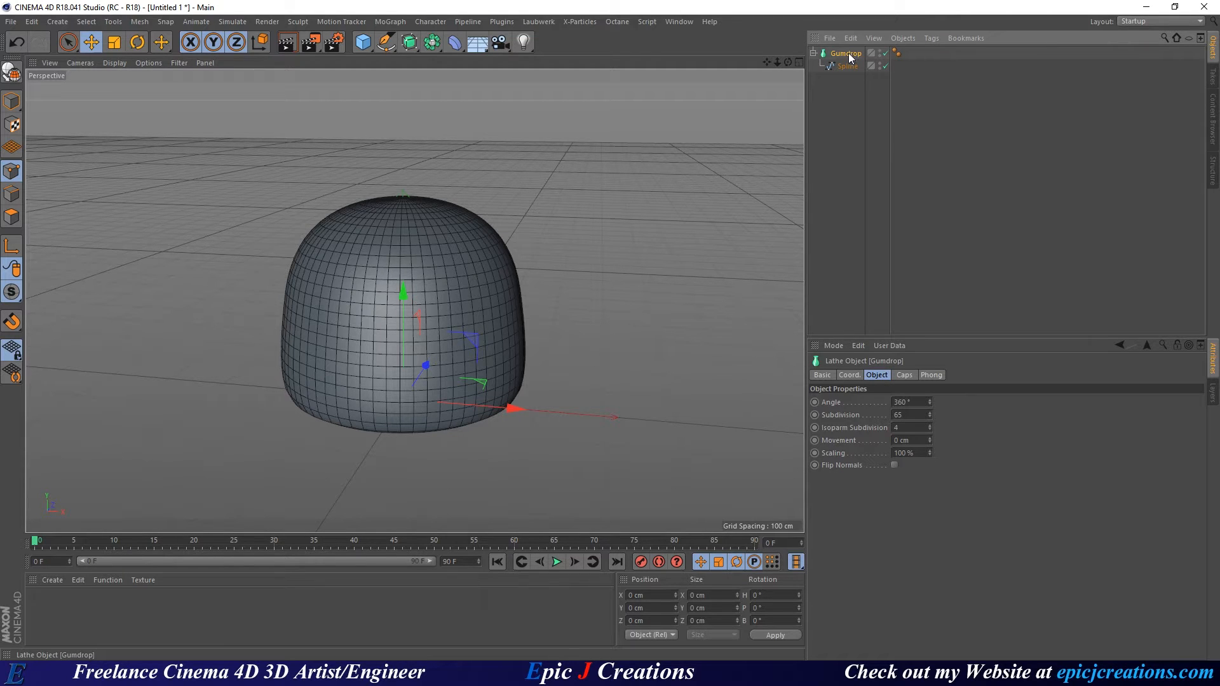
Duplicate Gumdrop as a disabled backup Gumdrop.1, hidden in viewport and renders.
{"action": "left_click_drag", "start_coordinate": [850, 55], "coordinate": [867, 127], "text": "ctrl"}
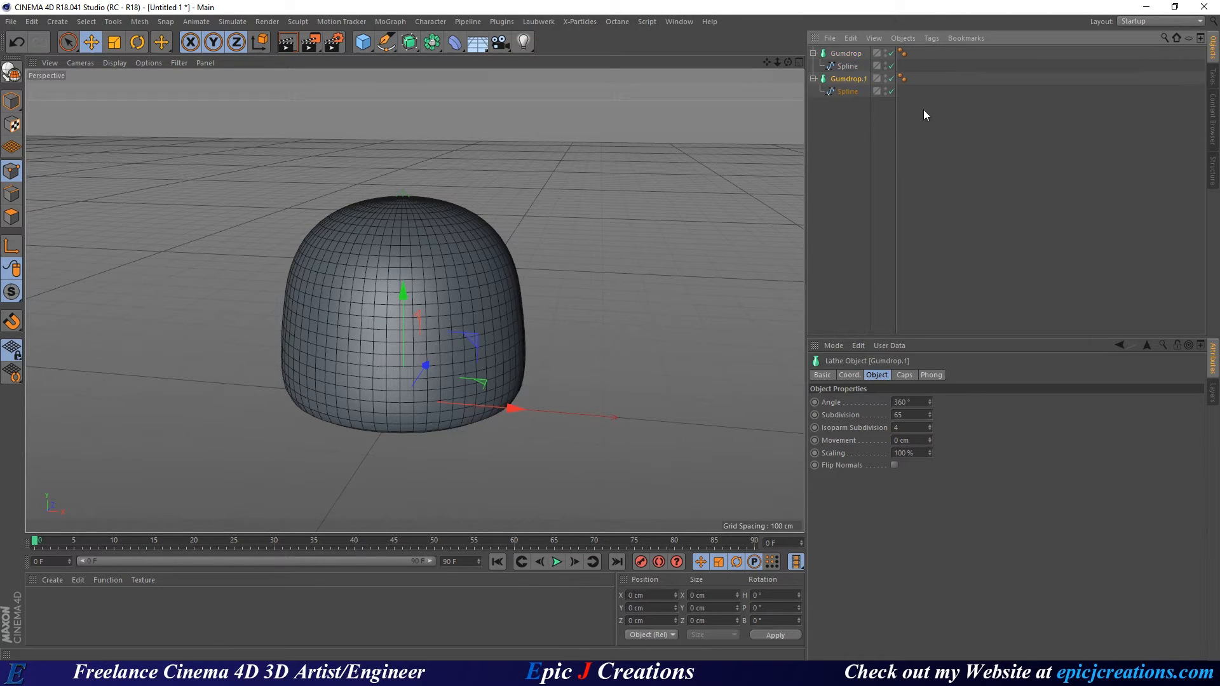
{"action": "left_click", "coordinate": [891, 79]}
{"action": "double_click", "coordinate": [885, 77]}
{"action": "double_click", "coordinate": [886, 82]}
{"action": "left_click", "coordinate": [813, 78]}
{"action": "left_click", "coordinate": [847, 54]}
Make the Gumdrop lathe editable with C and zoom in on the mesh's top pole.
{"action": "key", "text": "c"}
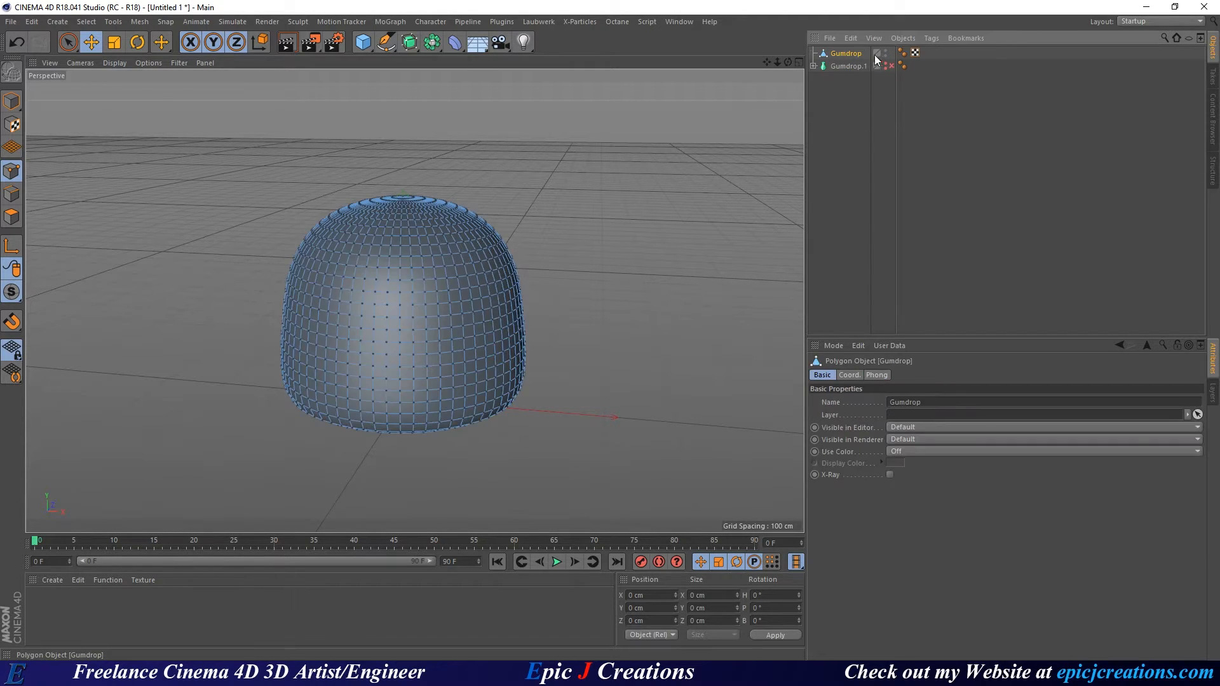
{"action": "scroll", "coordinate": [397, 203], "scroll_direction": "up", "scroll_amount": 5}
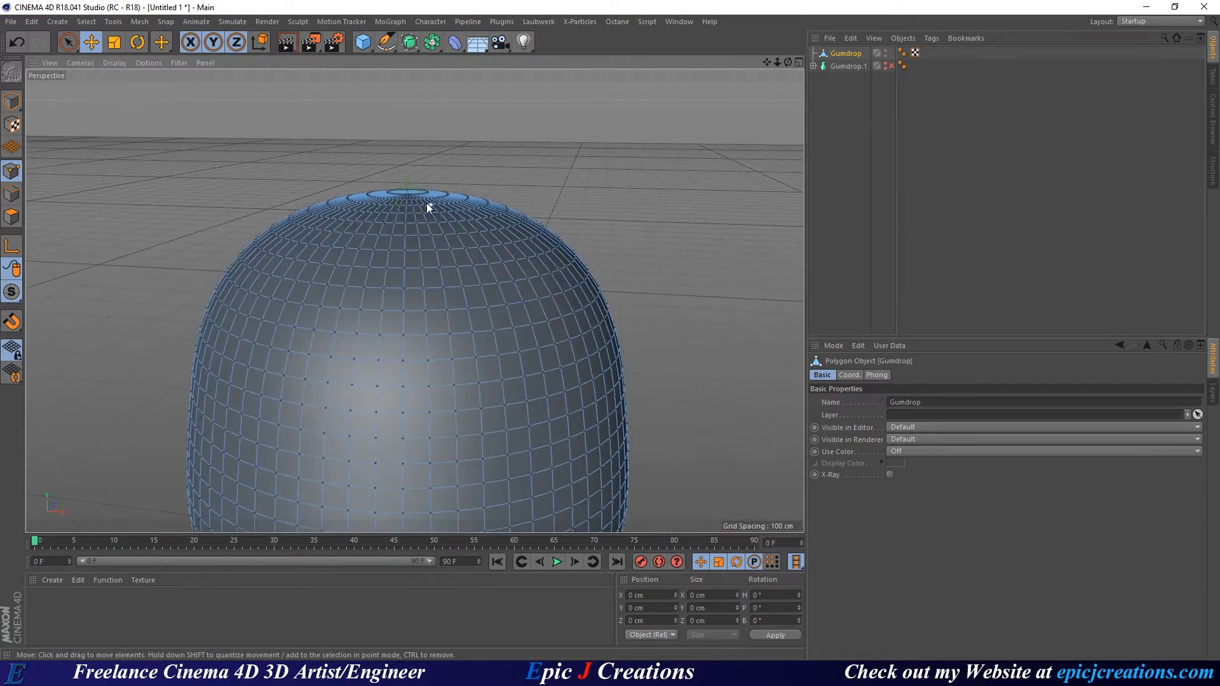
{"action": "left_click_drag", "start_coordinate": [426, 204], "coordinate": [399, 305], "text": "alt"}
{"action": "right_click_drag", "start_coordinate": [419, 181], "coordinate": [681, 144], "text": "alt"}
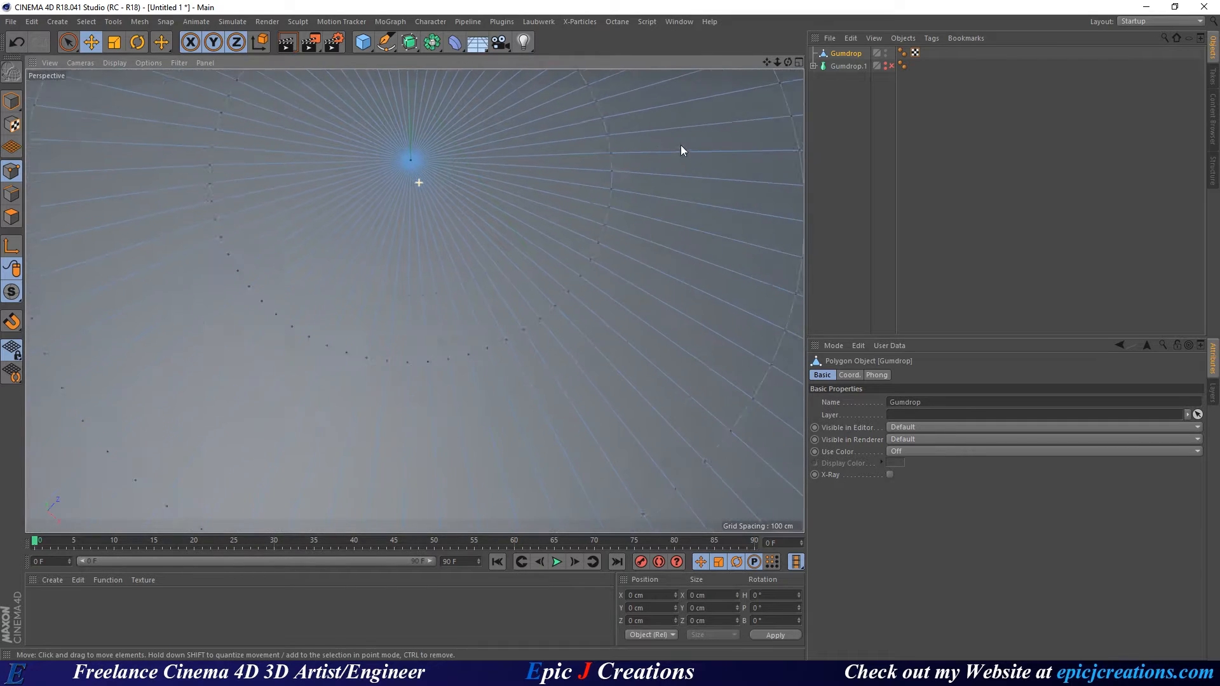
{"action": "middle_click_drag", "start_coordinate": [412, 156], "coordinate": [421, 231], "text": "alt"}
{"action": "right_click_drag", "start_coordinate": [421, 231], "coordinate": [643, 186], "text": "alt"}
{"action": "middle_click_drag", "start_coordinate": [407, 206], "coordinate": [449, 296], "text": "alt"}
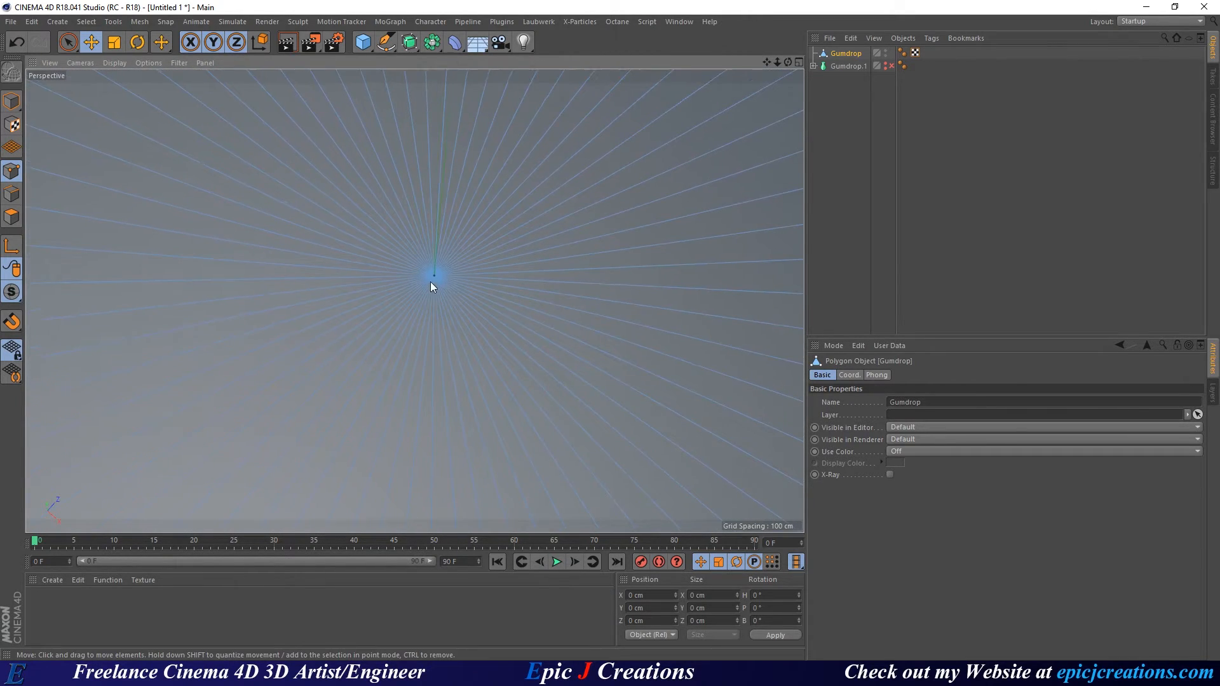
{"action": "right_click_drag", "start_coordinate": [430, 280], "coordinate": [455, 276], "text": "alt"}
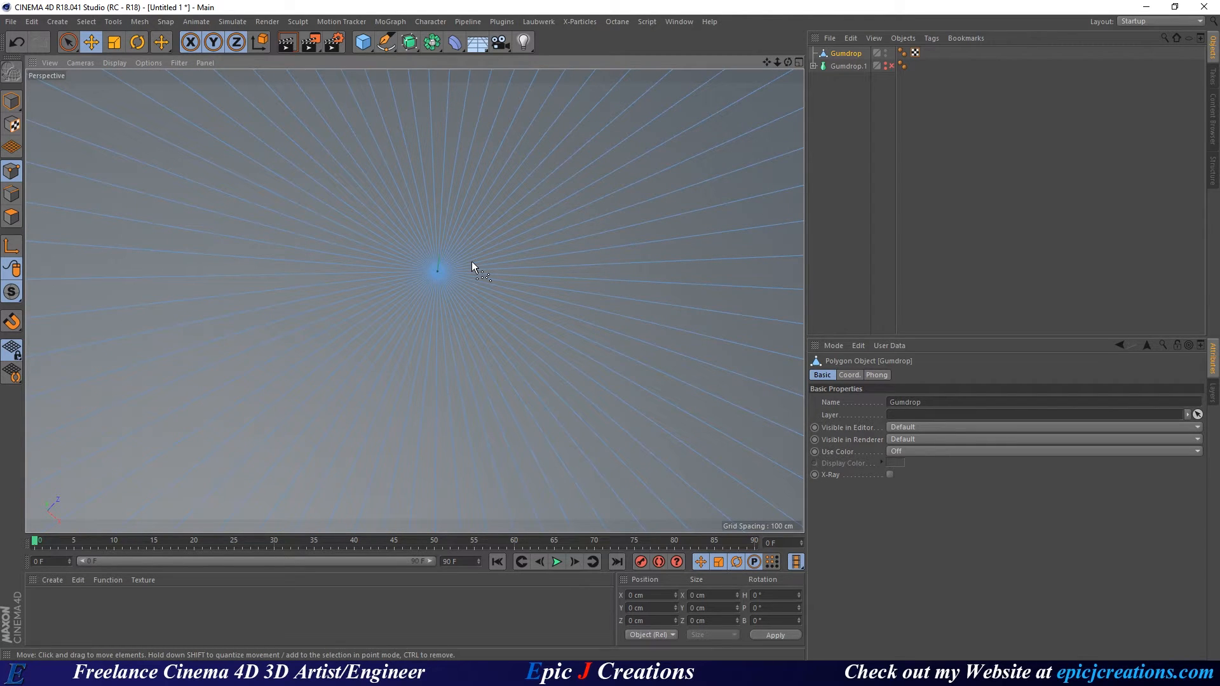
Change the project's View Clipping from Medium to Tiny and orbit around the pole.
{"action": "key", "text": "ctrl+d"}
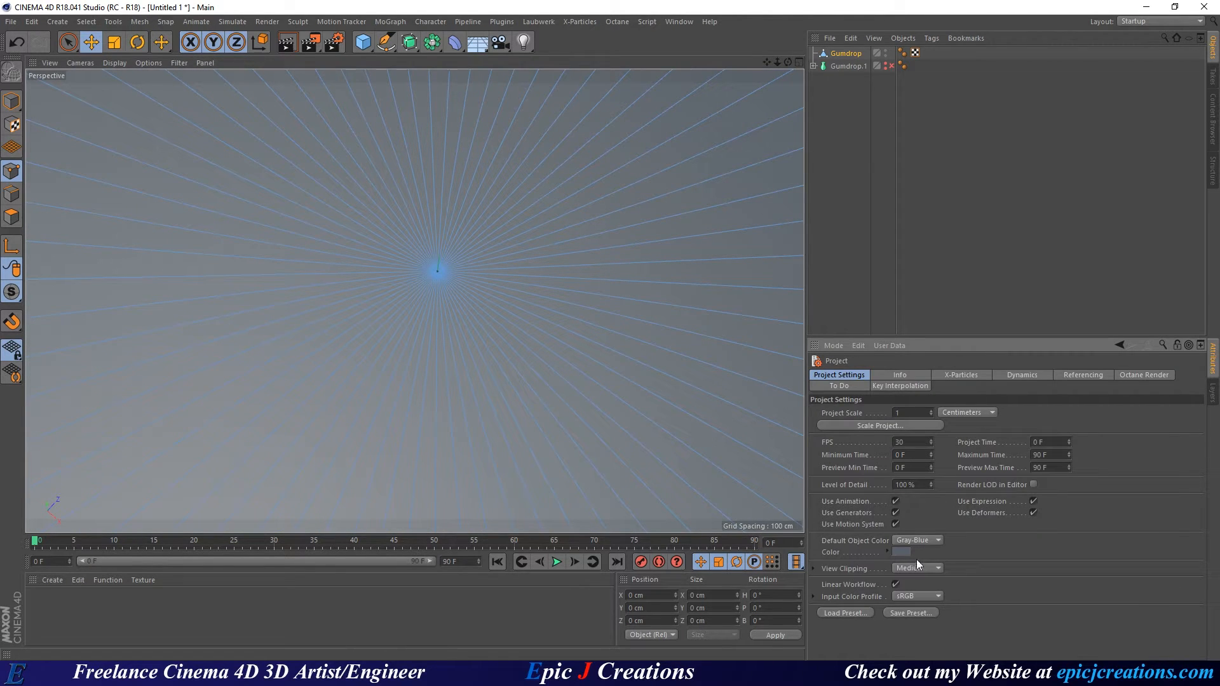
{"action": "left_click", "coordinate": [920, 575]}
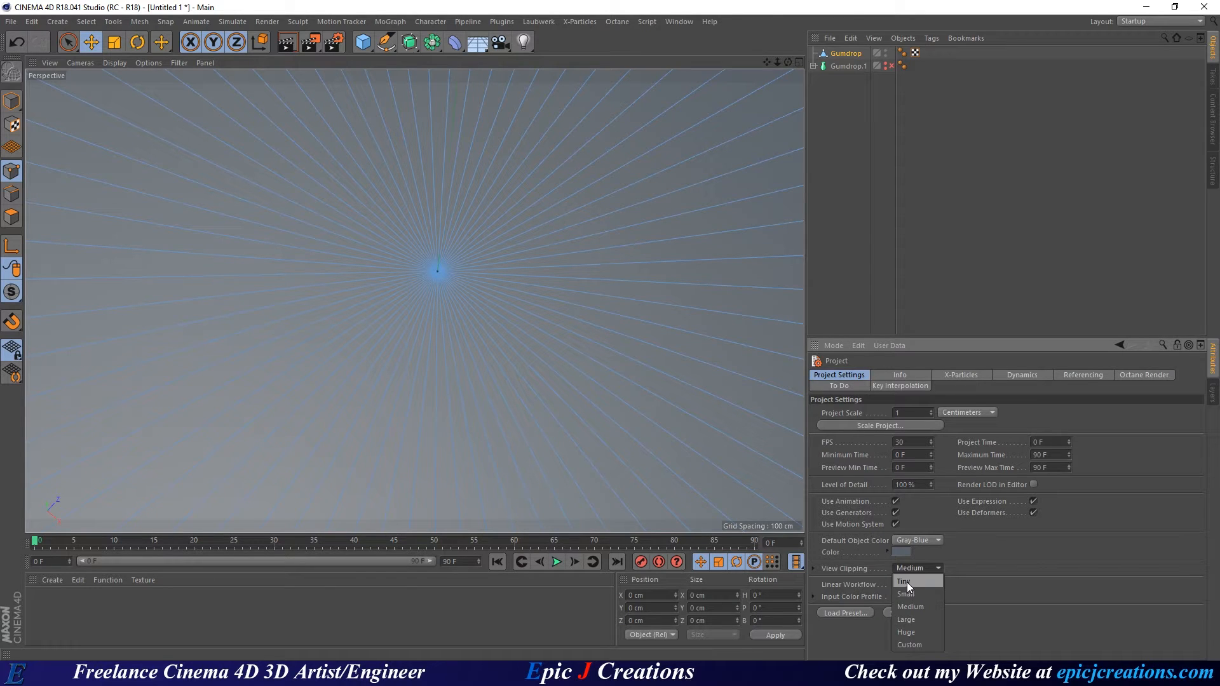
{"action": "left_click", "coordinate": [906, 582]}
{"action": "left_click_drag", "start_coordinate": [434, 283], "coordinate": [426, 71], "text": "alt"}
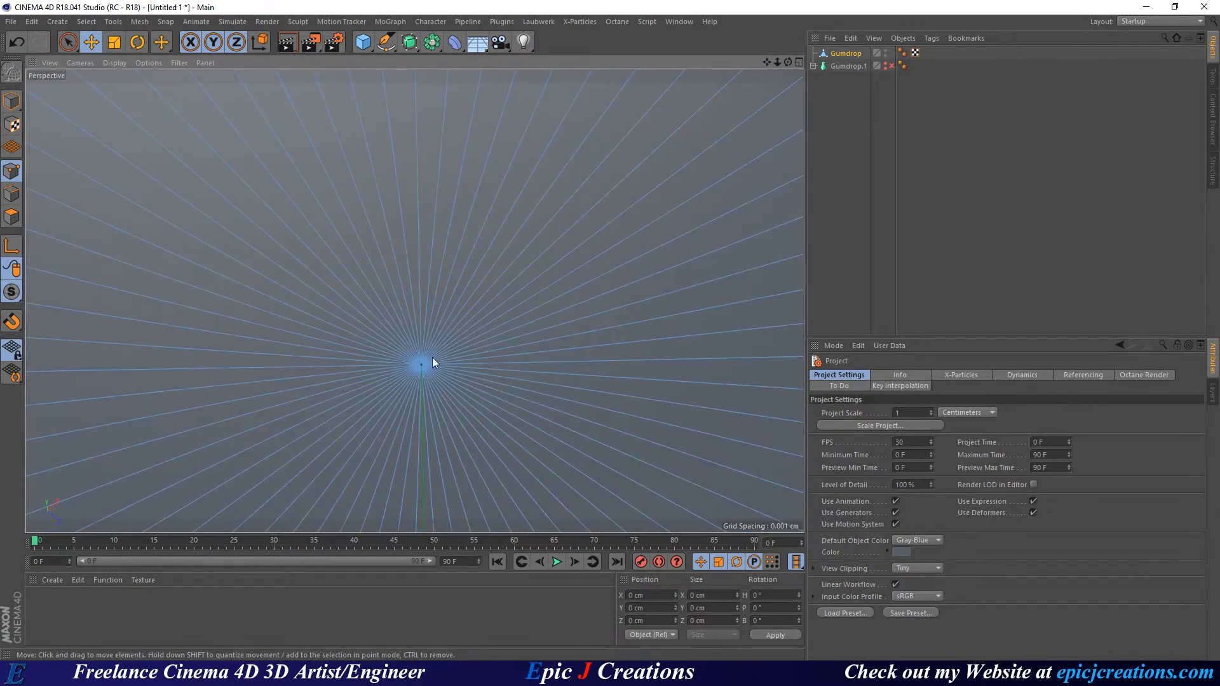
{"action": "mouse_move", "coordinate": [432, 358]}
{"action": "left_mouse_down", "text": "alt"}
{"action": "mouse_move", "coordinate": [498, 343]}
{"action": "mouse_move", "coordinate": [434, 357]}
{"action": "left_mouse_up", "text": "alt"}
{"action": "key", "text": "space"}
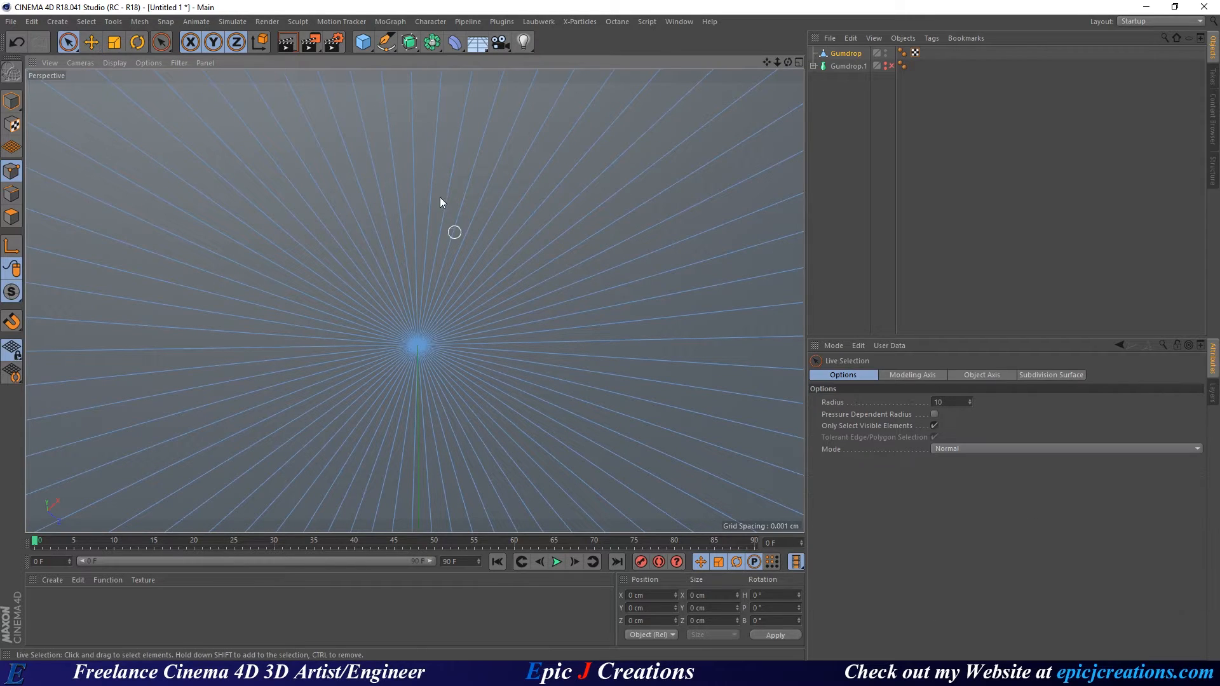
Allow selecting hidden points, set the brush radius to 40, select the centre pole point and choose Weld.
{"action": "left_click", "coordinate": [934, 425]}
{"action": "middle_click_drag", "start_coordinate": [373, 378], "coordinate": [401, 368]}
{"action": "left_click", "coordinate": [417, 344]}
{"action": "right_click", "coordinate": [495, 320]}
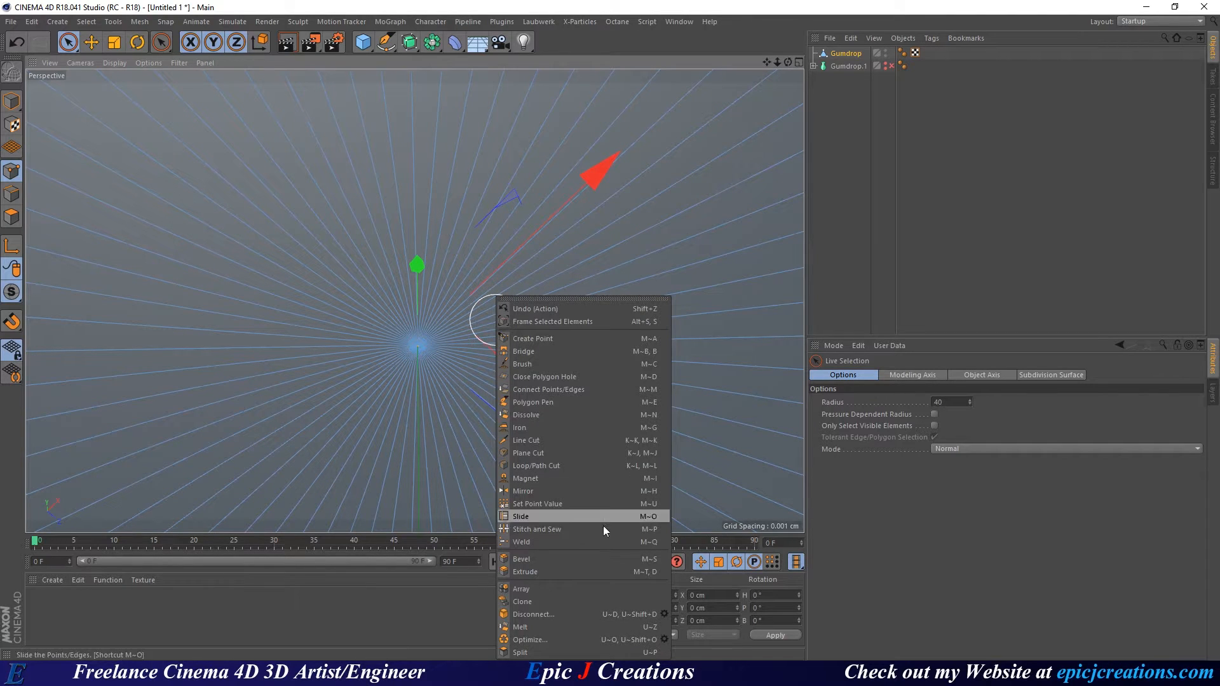
{"action": "left_click", "coordinate": [566, 542]}
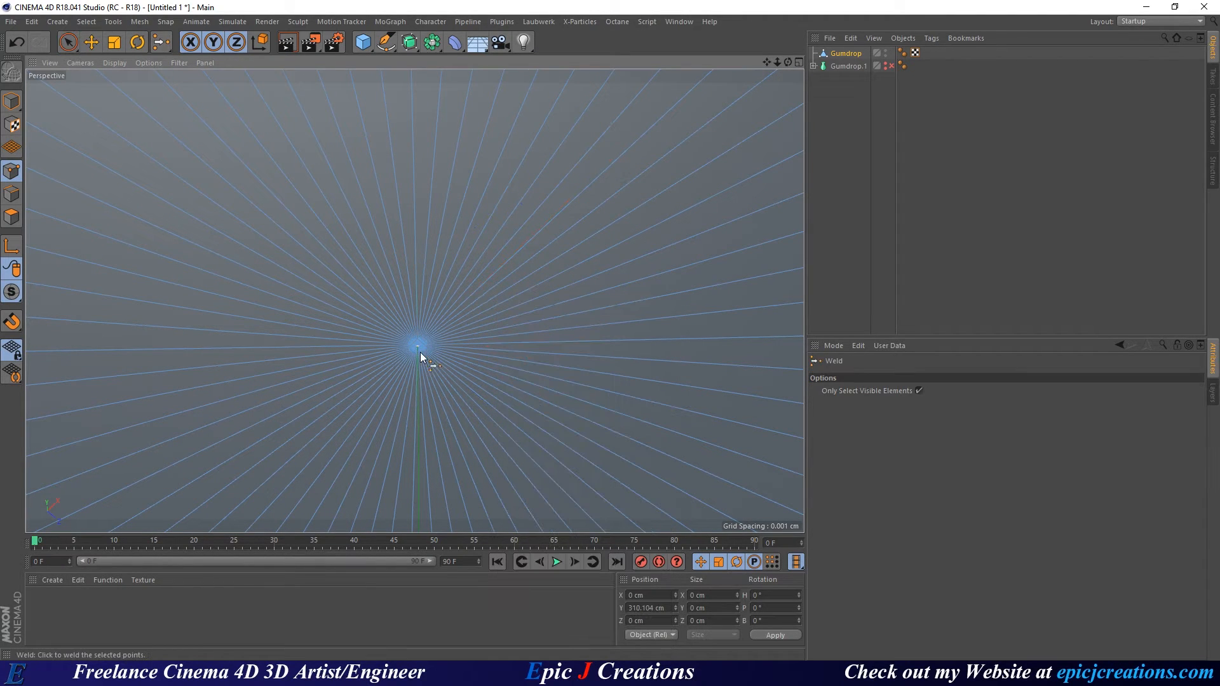
Zoom in on the apex hole, select its ring of points and weld them into one centre point.
{"action": "left_click_drag", "start_coordinate": [559, 449], "coordinate": [307, 341], "text": "alt"}
{"action": "right_click_drag", "start_coordinate": [489, 299], "coordinate": [486, 410], "text": "alt"}
{"action": "middle_click_drag", "start_coordinate": [485, 410], "coordinate": [401, 197], "text": "alt"}
{"action": "right_click_drag", "start_coordinate": [401, 197], "coordinate": [626, 102], "text": "alt"}
{"action": "middle_click_drag", "start_coordinate": [463, 155], "coordinate": [455, 356], "text": "alt"}
{"action": "right_click_drag", "start_coordinate": [455, 356], "coordinate": [673, 299], "text": "alt"}
{"action": "right_click_drag", "start_coordinate": [417, 301], "coordinate": [532, 298], "text": "alt"}
{"action": "key", "text": "space"}
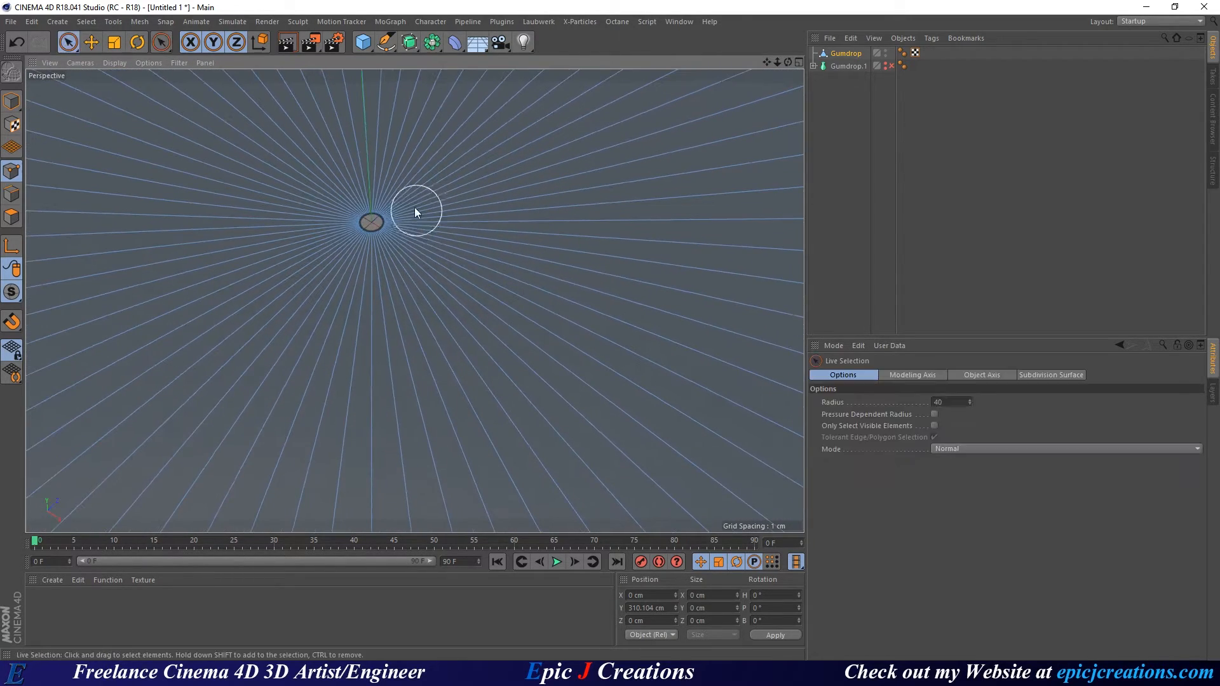
{"action": "left_click", "coordinate": [374, 225]}
{"action": "key", "text": "space"}
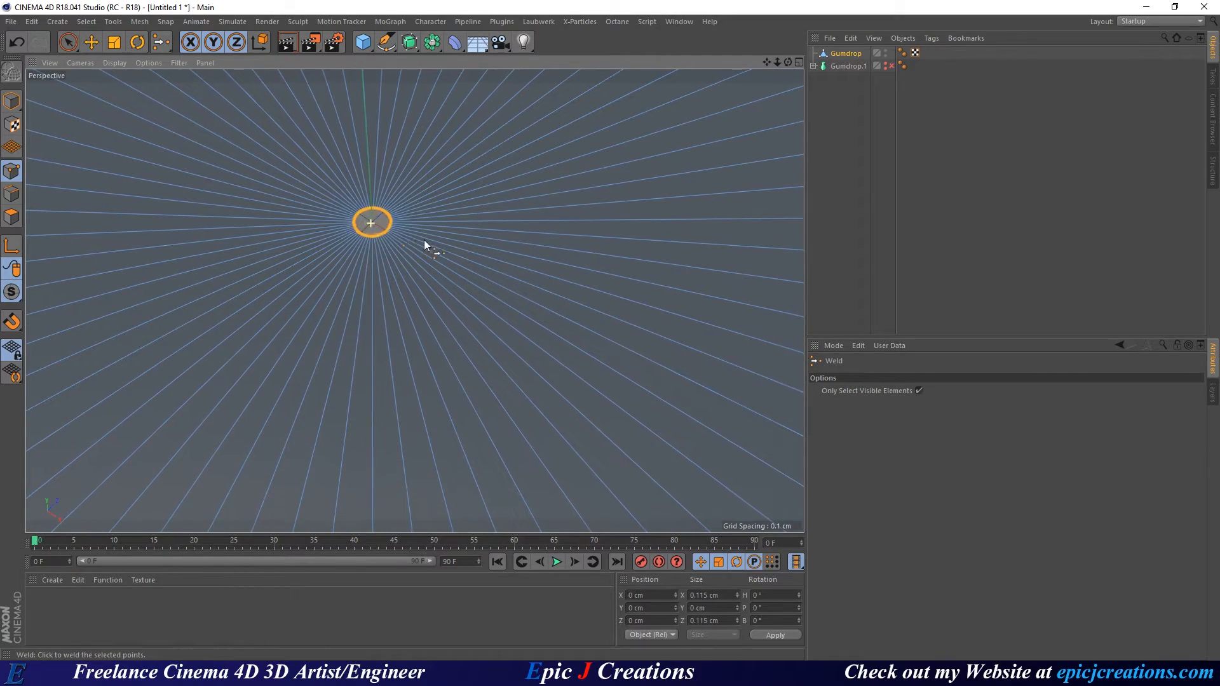
{"action": "left_click", "coordinate": [374, 223]}
Switch to Model mode and set Gouraud shading to check the whole welded gumdrop.
{"action": "left_click_drag", "start_coordinate": [382, 239], "coordinate": [374, 79], "text": "alt"}
{"action": "right_click_drag", "start_coordinate": [441, 217], "coordinate": [76, 372], "text": "alt"}
{"action": "middle_click_drag", "start_coordinate": [444, 152], "coordinate": [376, 478], "text": "alt"}
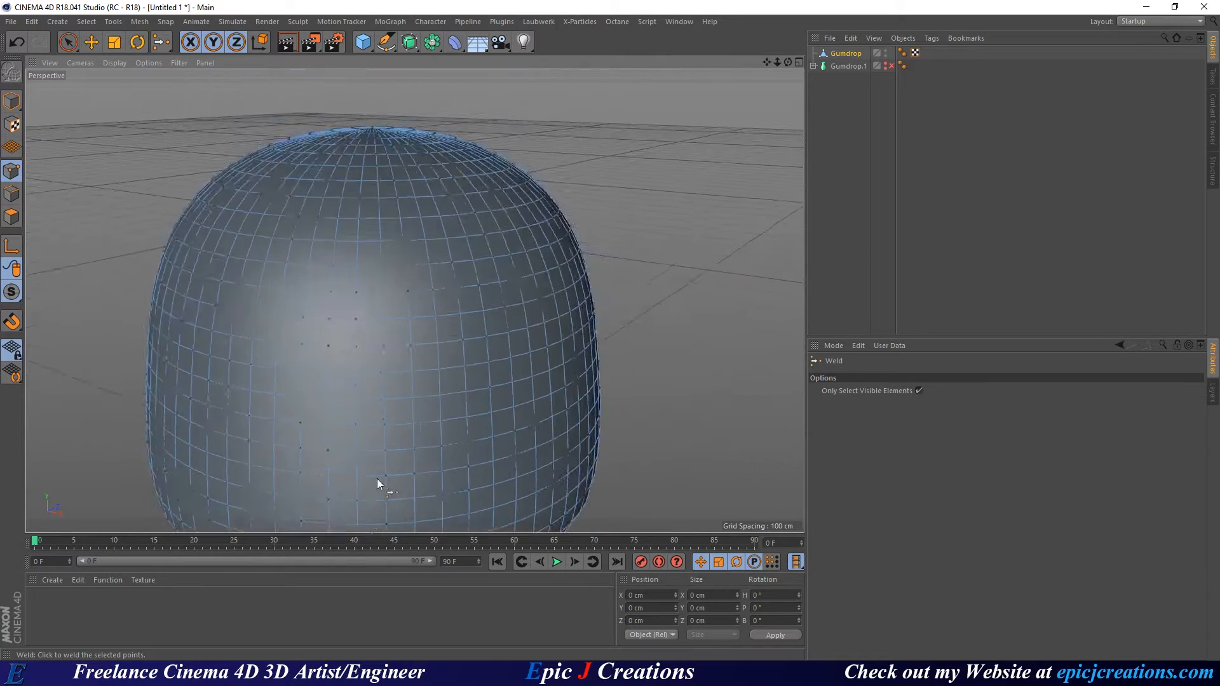
{"action": "right_click_drag", "start_coordinate": [376, 479], "coordinate": [406, 296], "text": "alt"}
{"action": "middle_click_drag", "start_coordinate": [410, 295], "coordinate": [443, 272], "text": "alt"}
{"action": "key", "text": "e"}
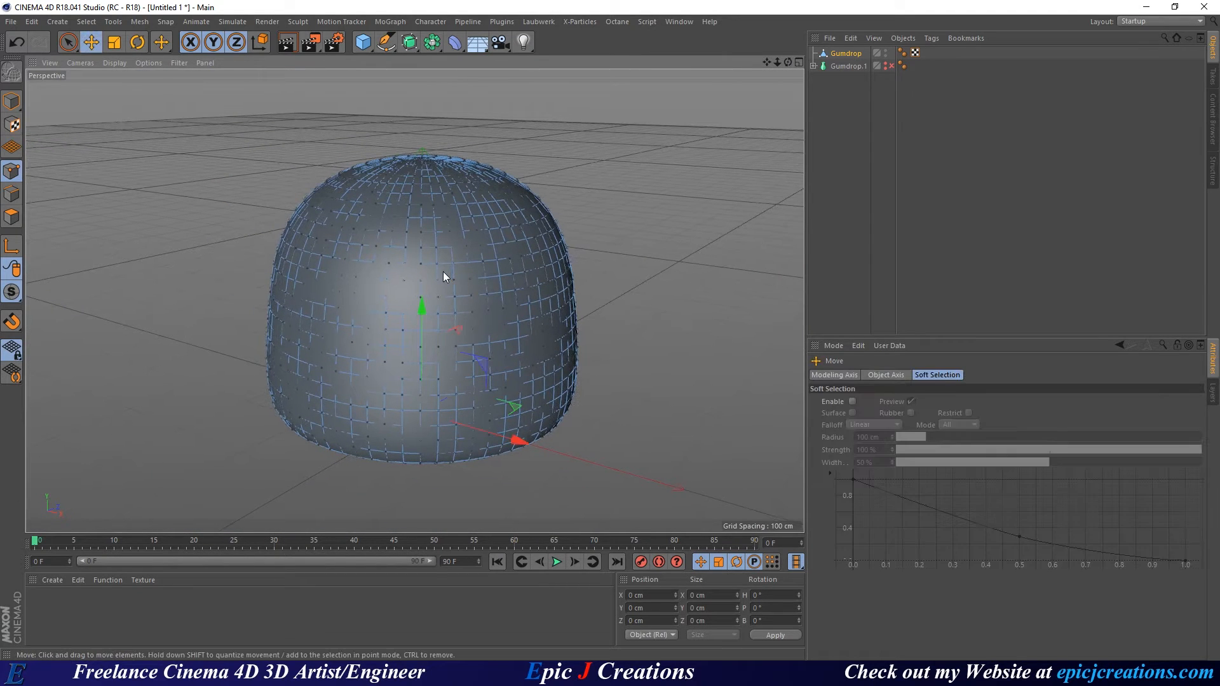
{"action": "left_click_drag", "start_coordinate": [388, 265], "coordinate": [412, 269], "text": "alt"}
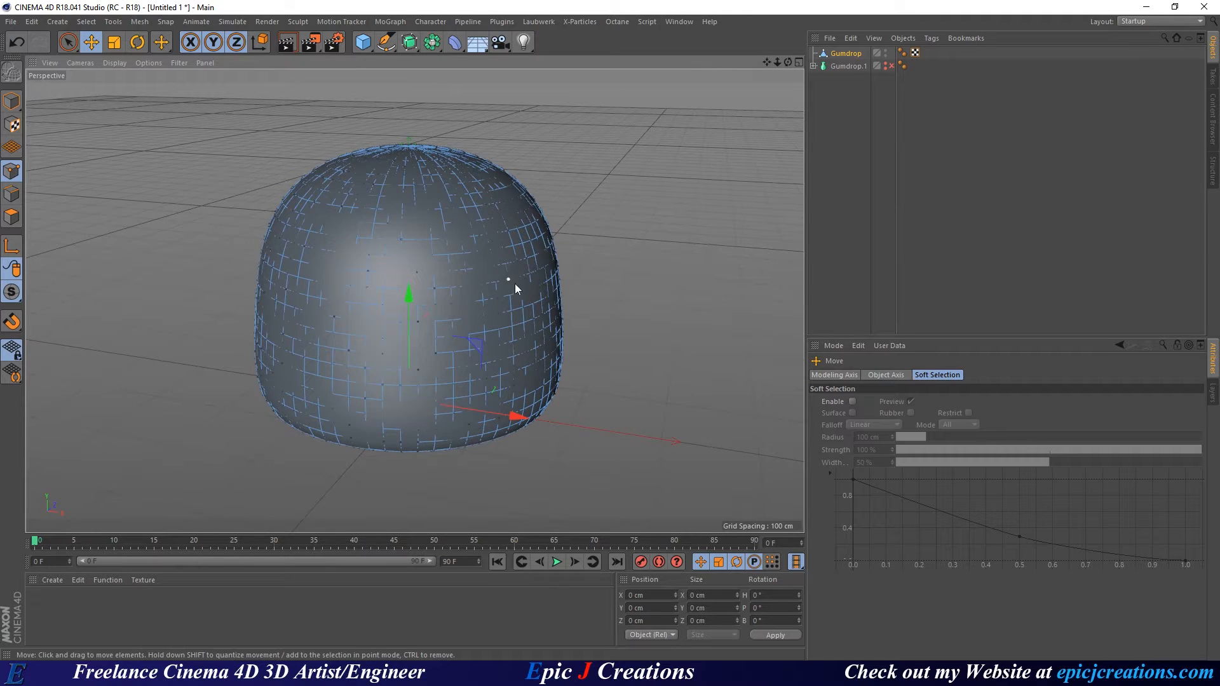
{"action": "left_click_drag", "start_coordinate": [515, 284], "coordinate": [462, 289], "text": "alt"}
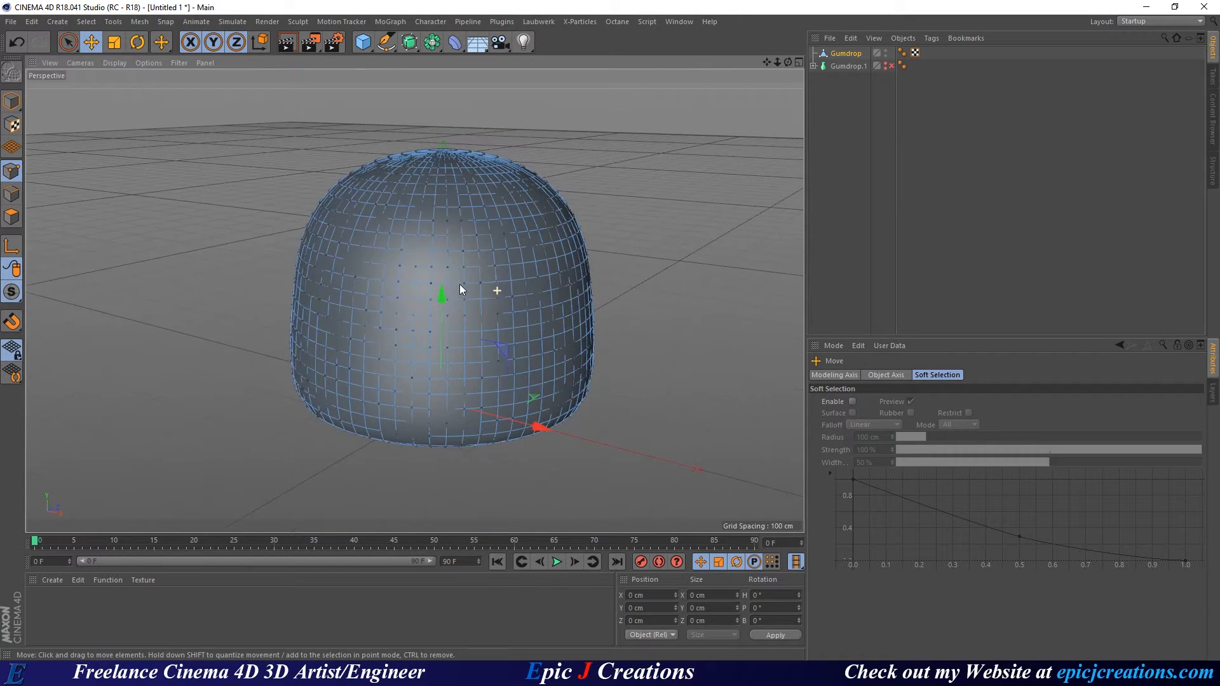
{"action": "left_click", "coordinate": [11, 100]}
{"action": "left_click_drag", "start_coordinate": [489, 187], "coordinate": [458, 259], "text": "alt"}
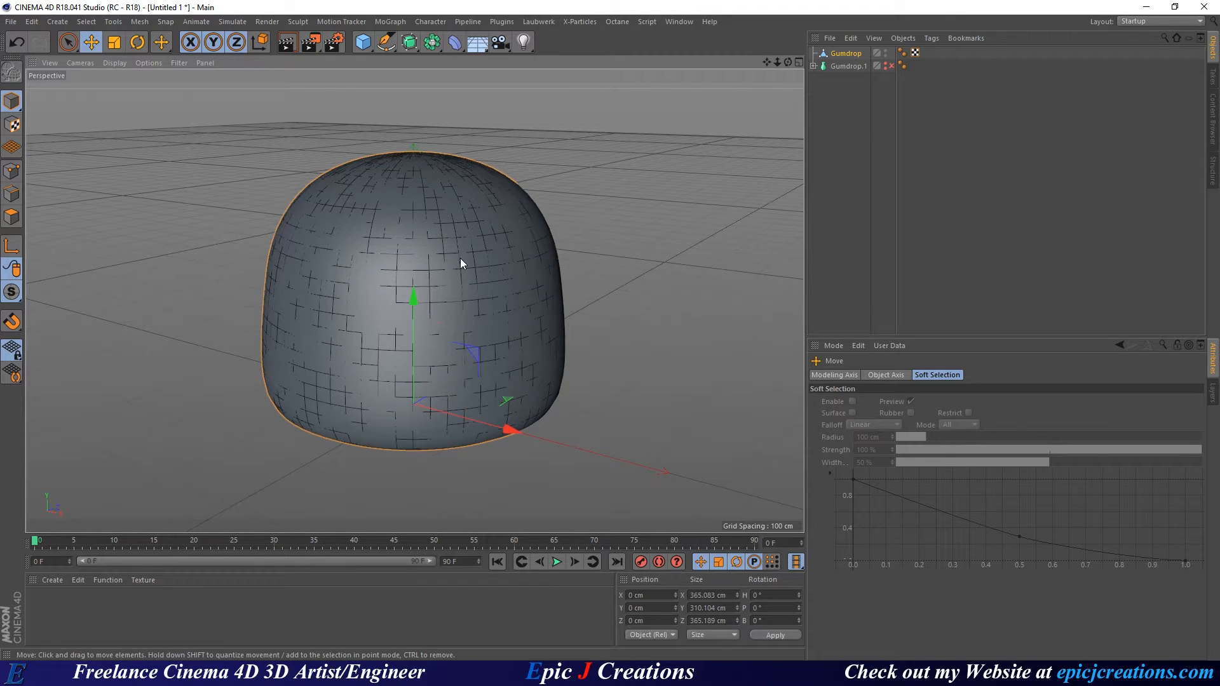
{"action": "key", "text": "n"}
{"action": "key", "text": "a"}
{"action": "right_click_drag", "start_coordinate": [428, 216], "coordinate": [511, 276], "text": "alt"}
Change Project View Clipping from Tiny to Medium, then select the Gumdrop object.
{"action": "key", "text": "ctrl+d"}
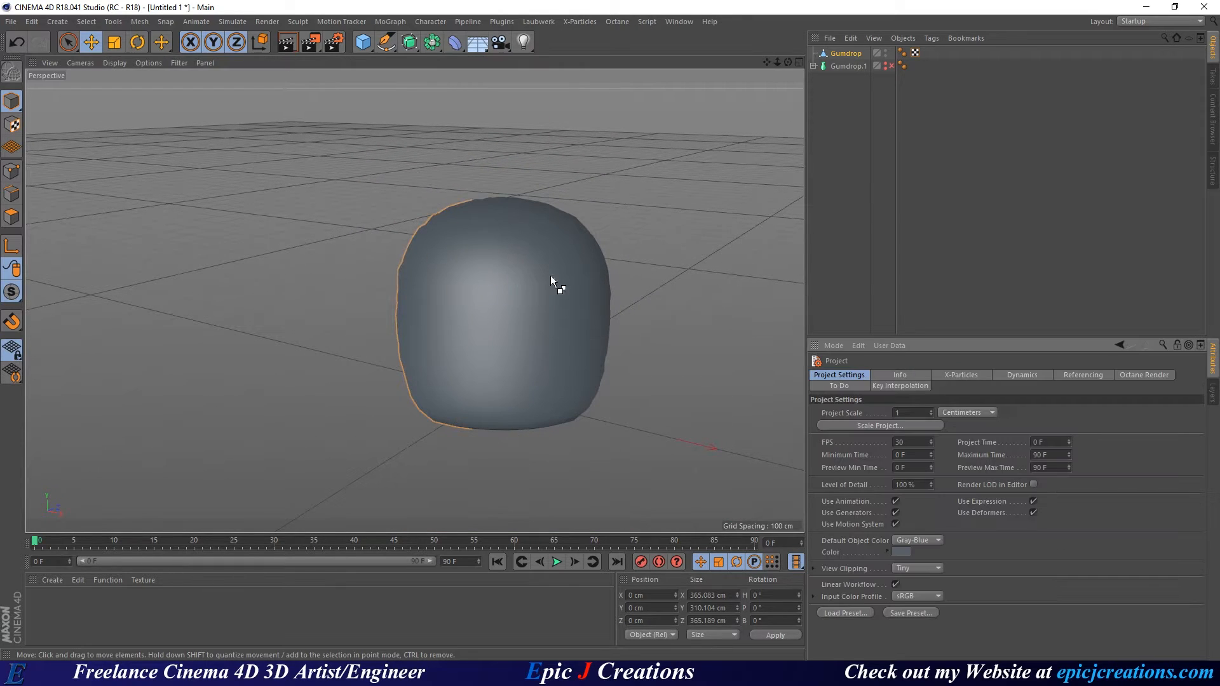
{"action": "left_click", "coordinate": [929, 568]}
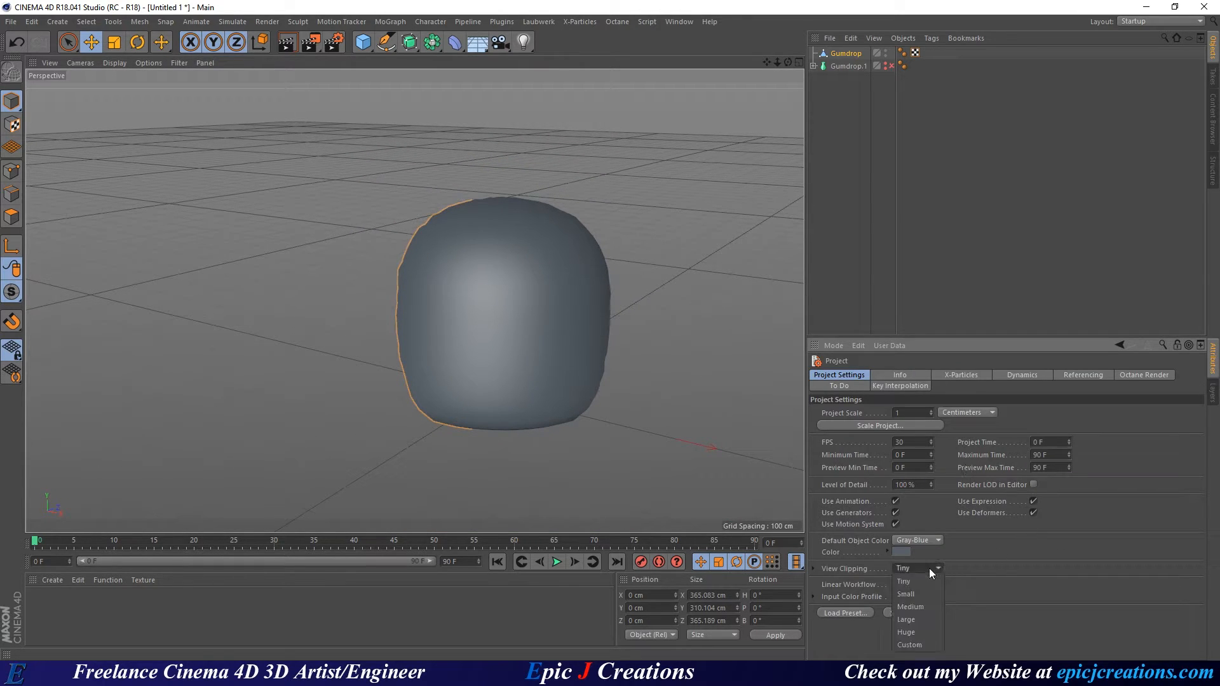
{"action": "left_click", "coordinate": [933, 609]}
{"action": "left_click_drag", "start_coordinate": [500, 313], "coordinate": [438, 285], "text": "alt"}
{"action": "middle_click_drag", "start_coordinate": [479, 287], "coordinate": [433, 294], "text": "alt"}
{"action": "right_click_drag", "start_coordinate": [433, 294], "coordinate": [478, 291], "text": "alt"}
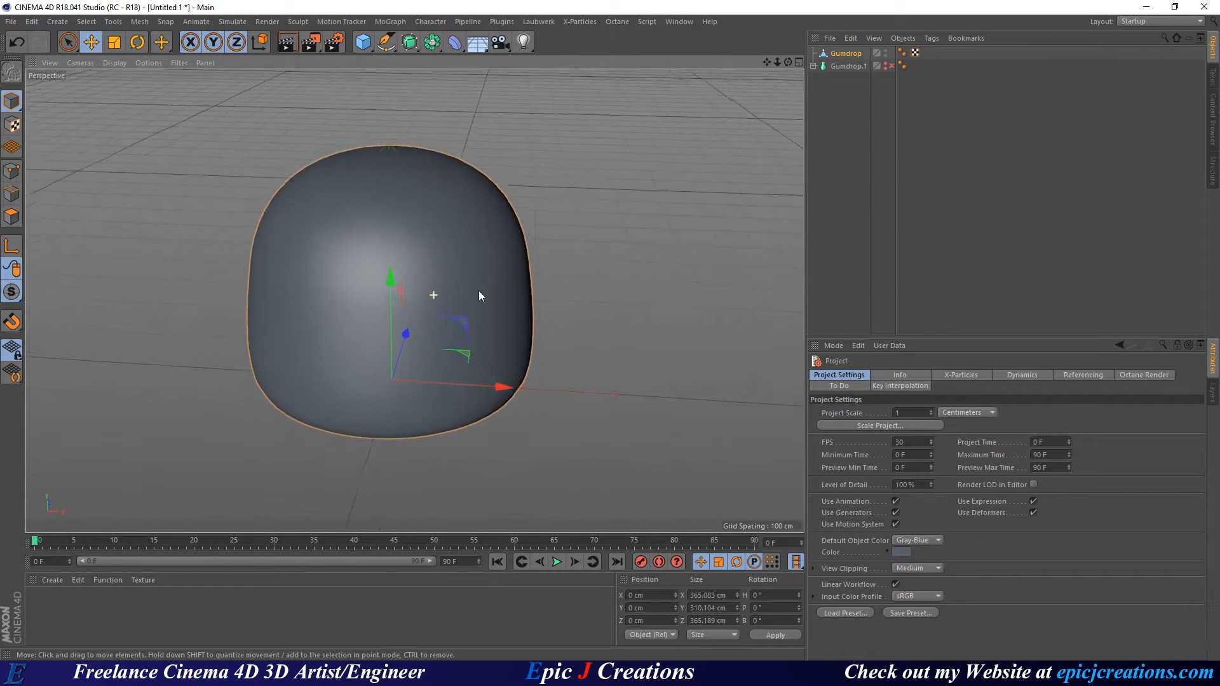
{"action": "left_click_drag", "start_coordinate": [457, 321], "coordinate": [414, 280], "text": "alt"}
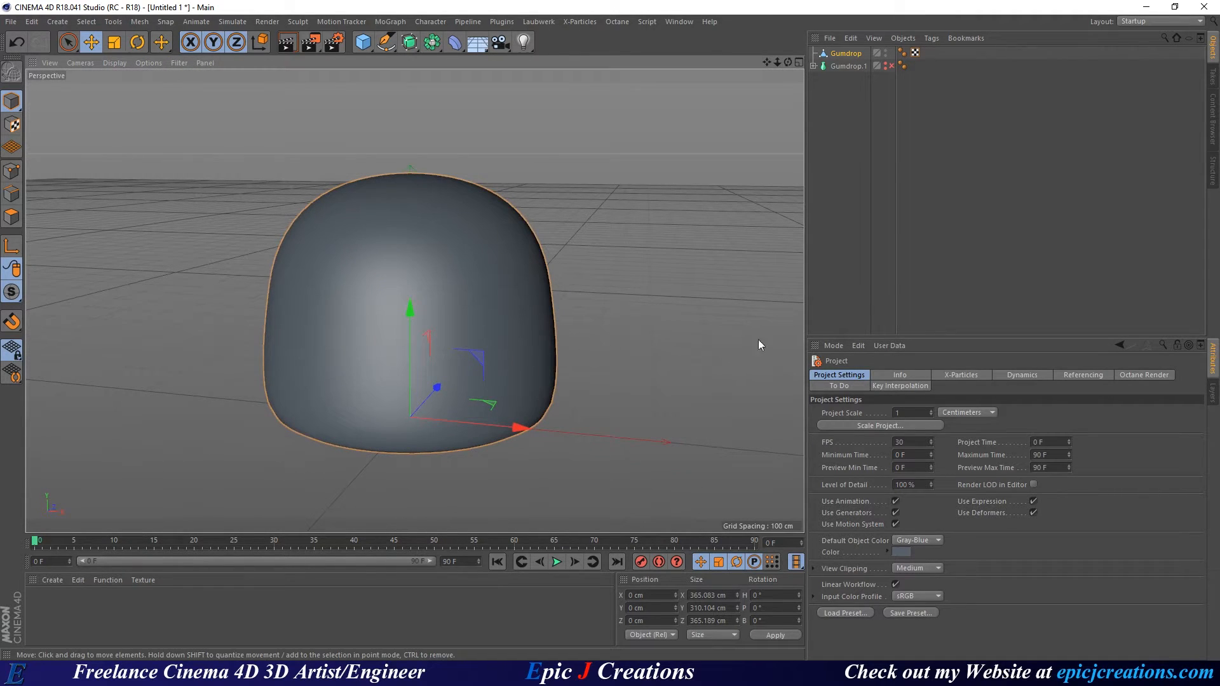
{"action": "left_click", "coordinate": [847, 53]}
Add a Displacer deformer under Gumdrop with a Noise shader in its Shading channel.
{"action": "left_click", "coordinate": [454, 43]}
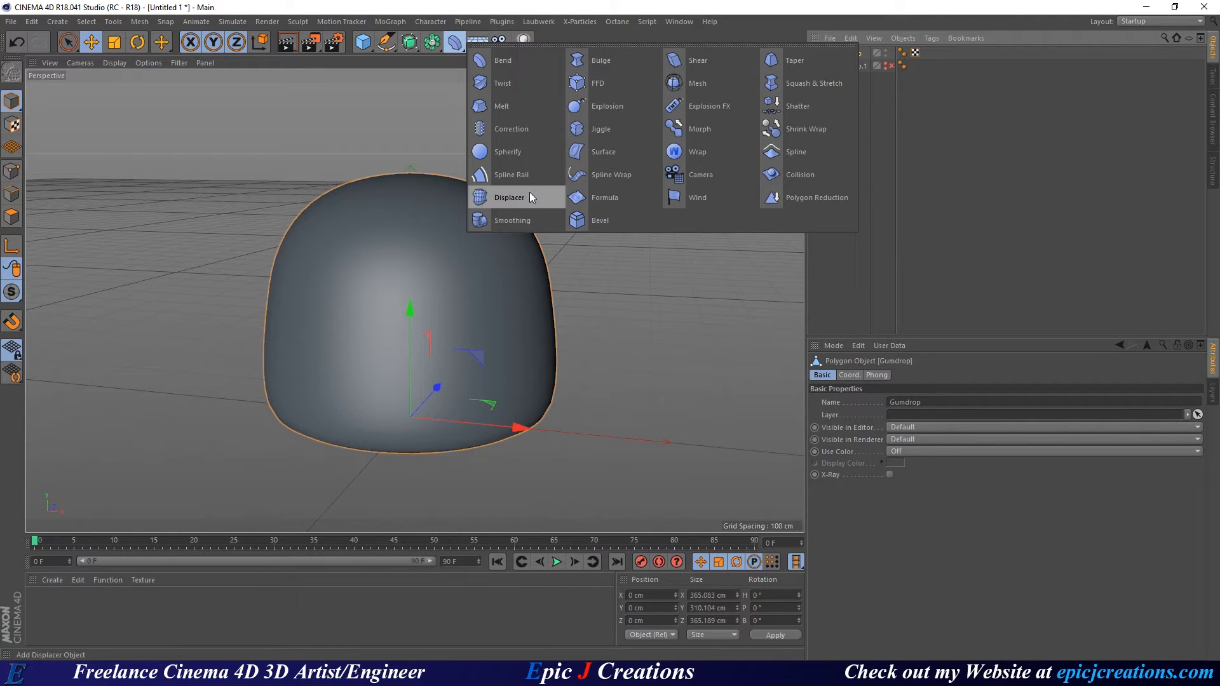
{"action": "left_click", "coordinate": [512, 192], "text": "shift"}
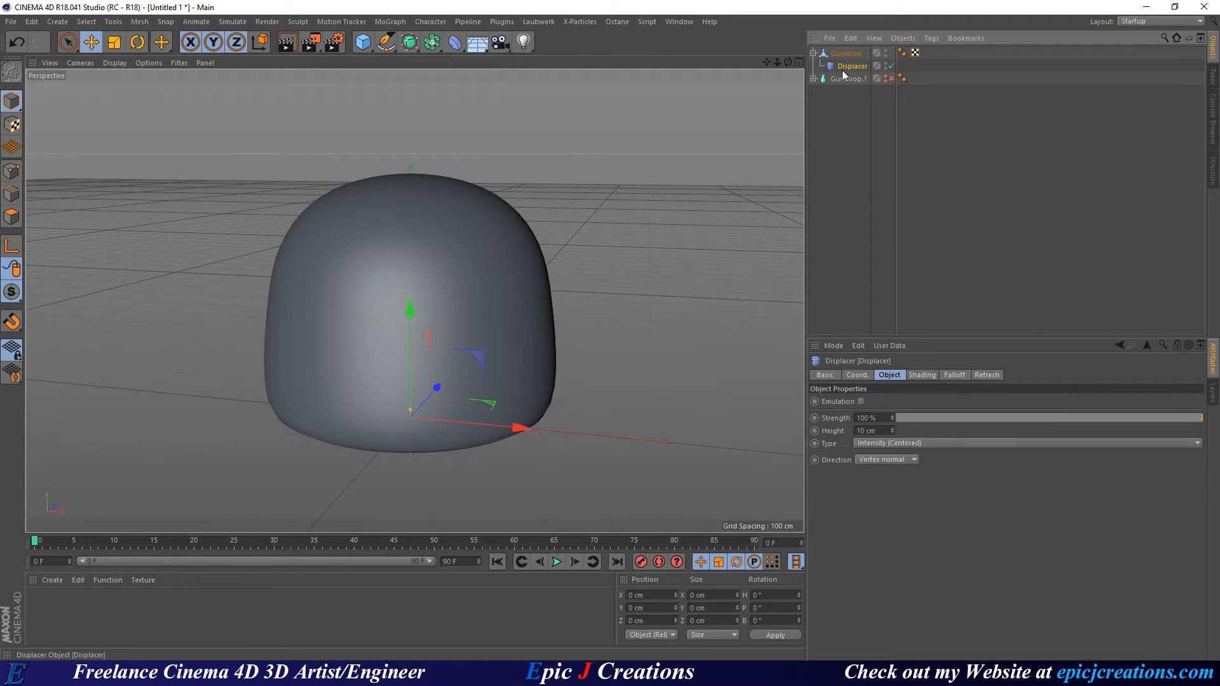
{"action": "left_click", "coordinate": [915, 375]}
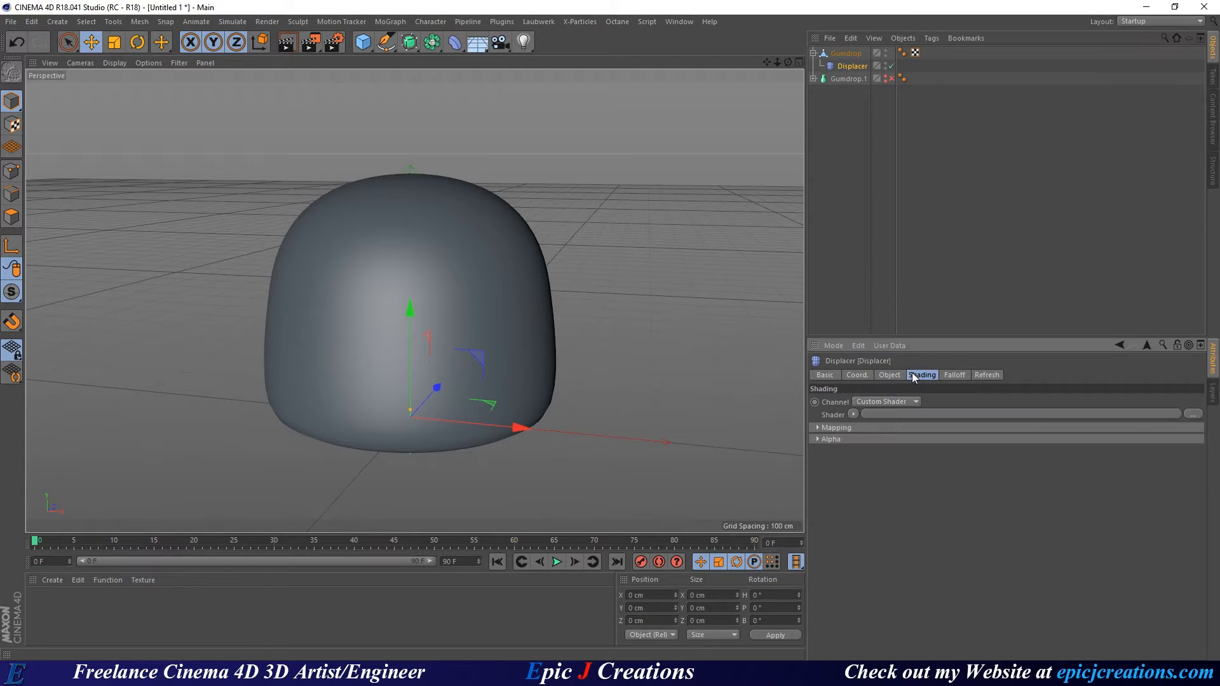
{"action": "left_click", "coordinate": [857, 414]}
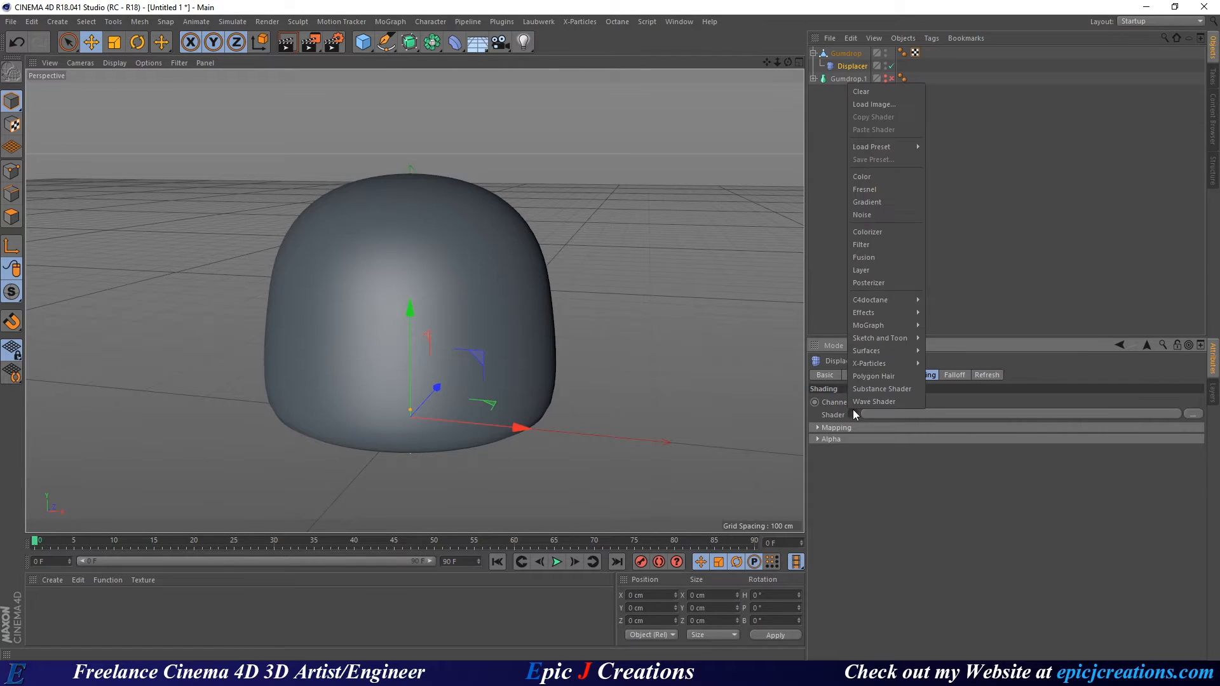
{"action": "left_click", "coordinate": [880, 215]}
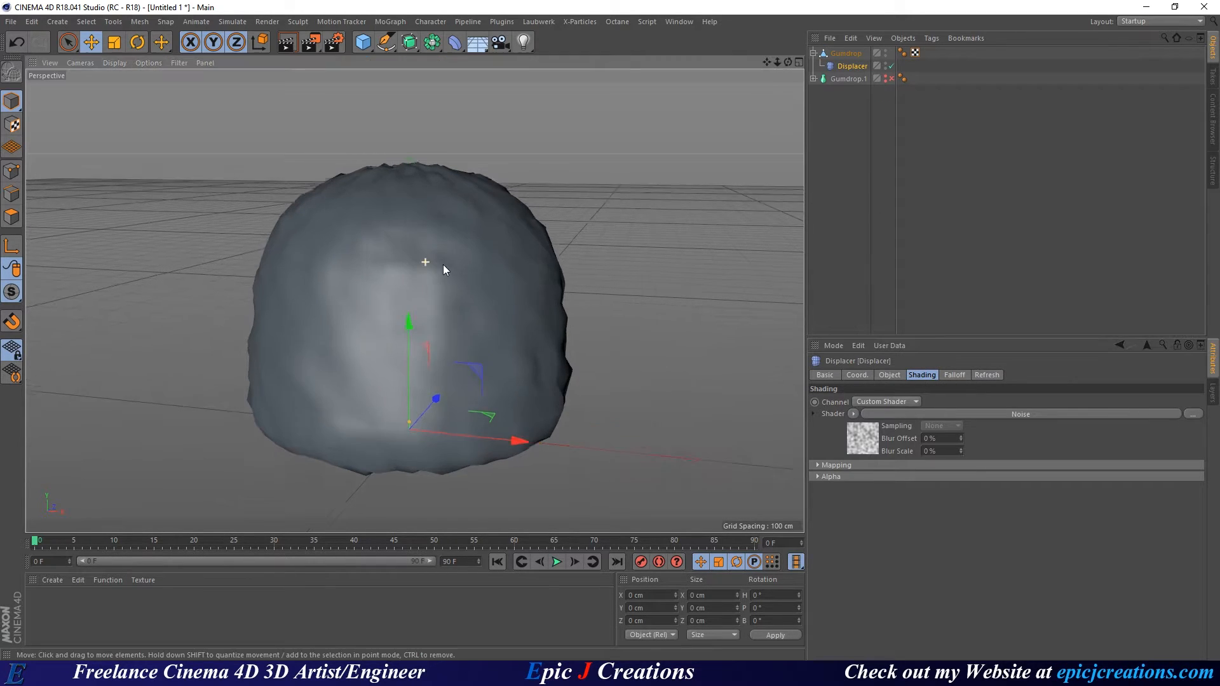
{"action": "left_click_drag", "start_coordinate": [443, 266], "coordinate": [480, 291], "text": "alt"}
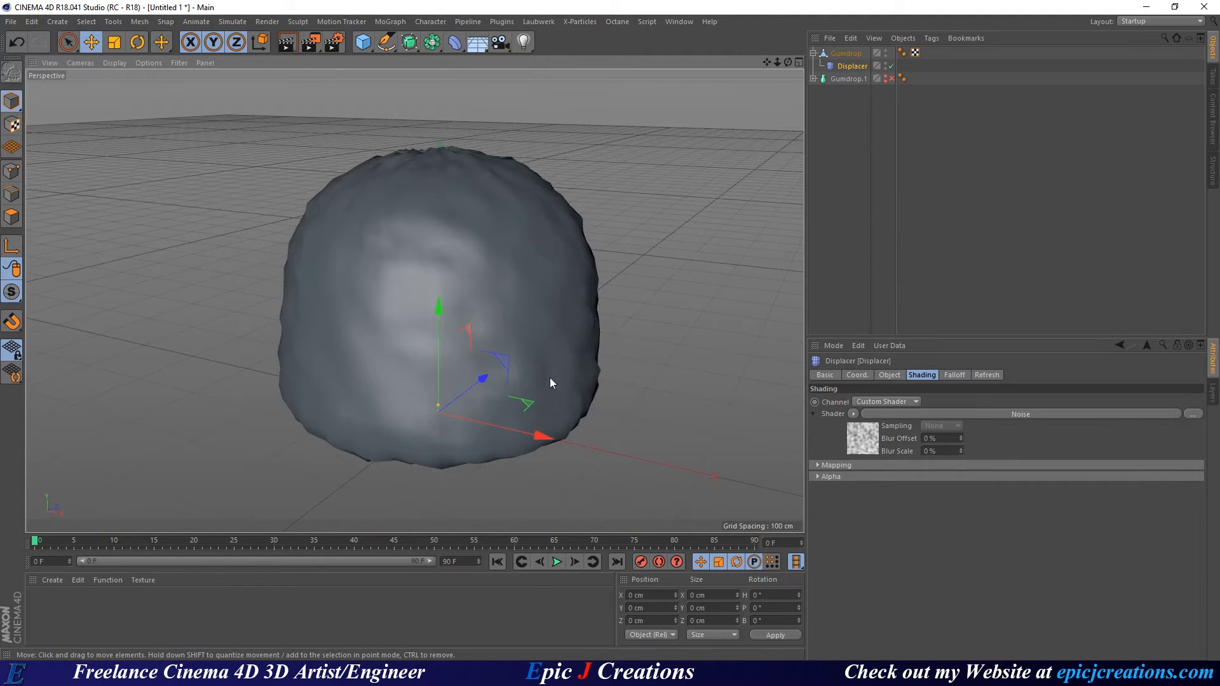
Set the Noise shader type to Sparse Convolution with 1000 % Global Scale.
{"action": "left_click", "coordinate": [858, 446]}
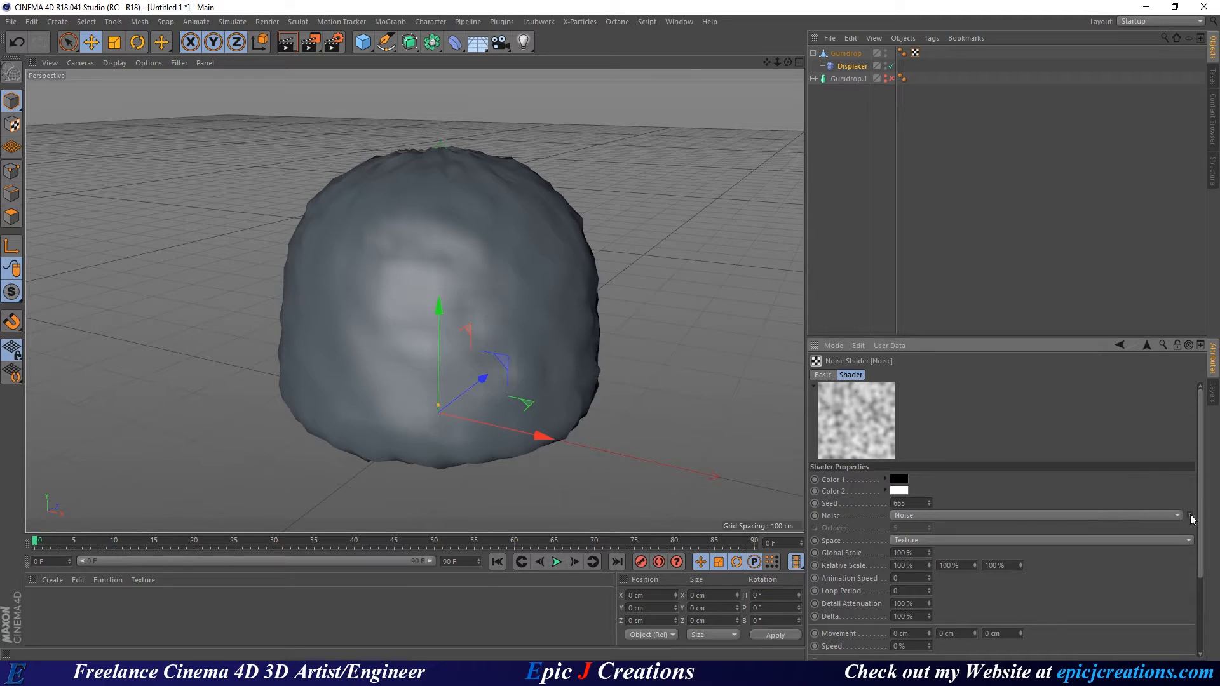
{"action": "left_click", "coordinate": [1191, 518]}
{"action": "scroll", "coordinate": [1156, 559], "scroll_direction": "down", "scroll_amount": 2}
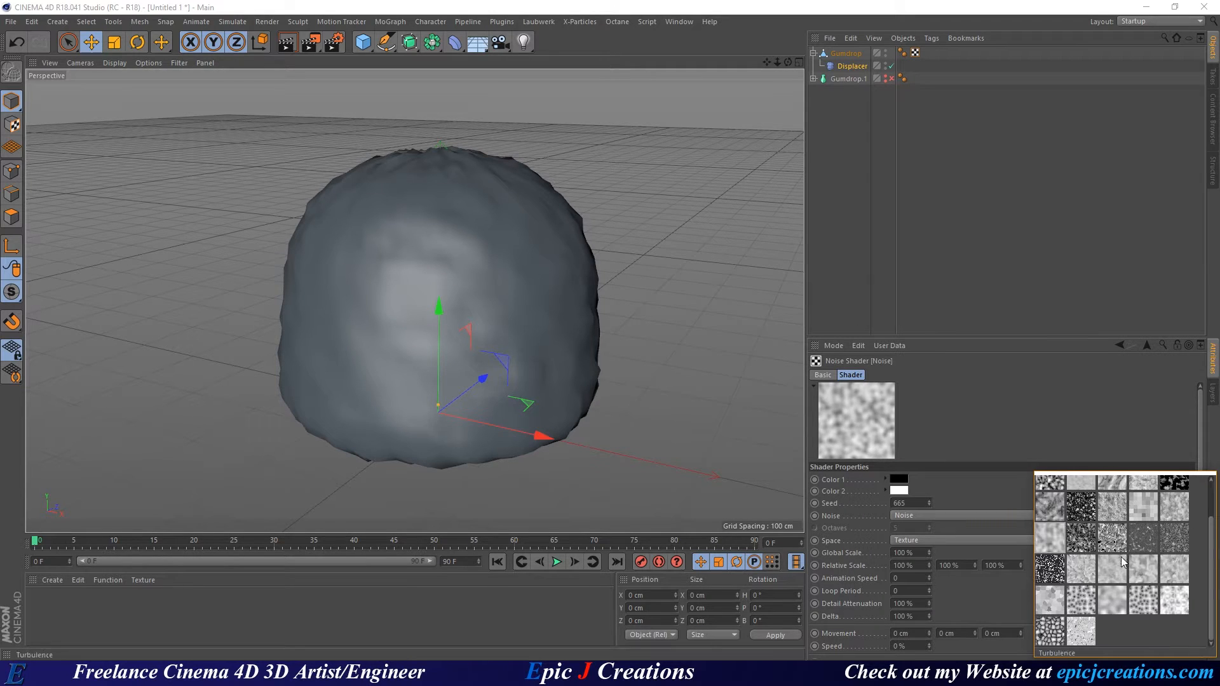
{"action": "left_click", "coordinate": [1110, 601]}
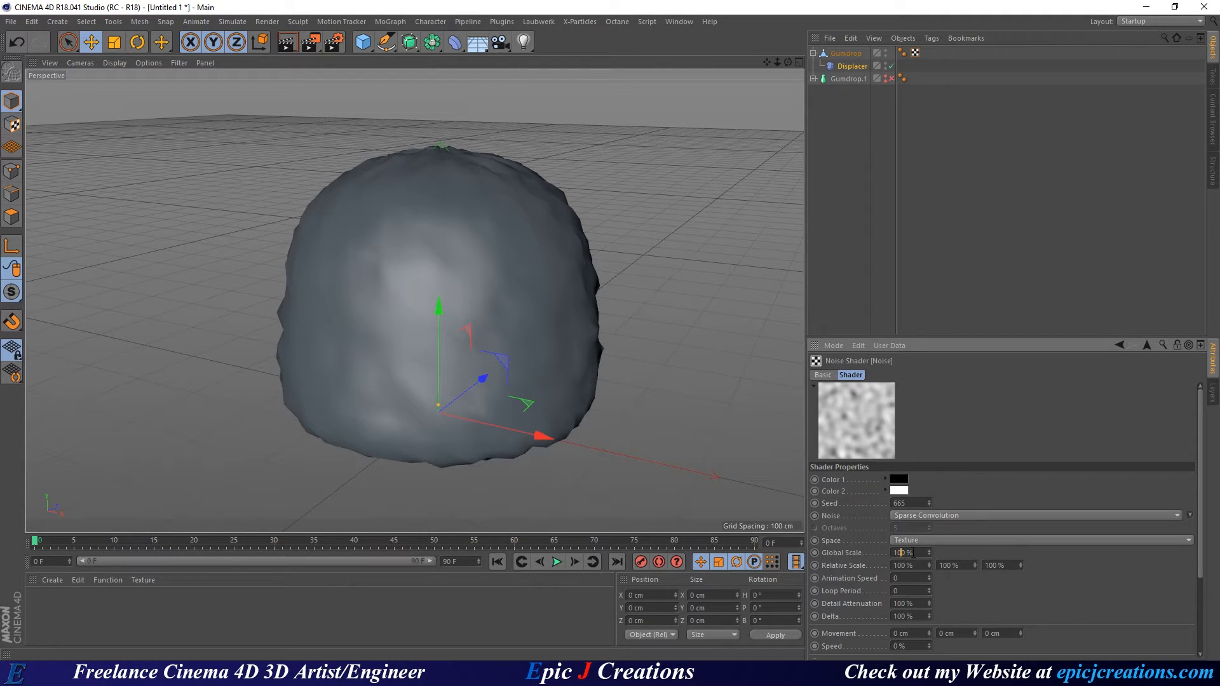
{"action": "type", "text": "0"}
{"action": "key", "text": "Return"}
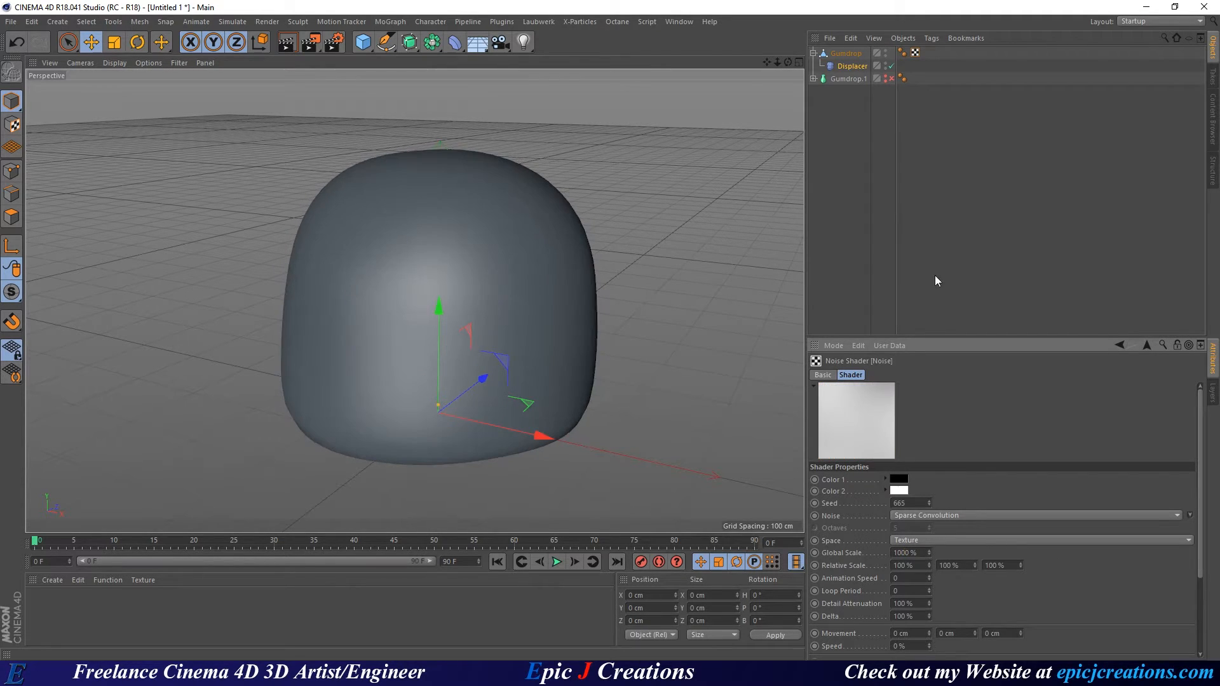
On the Displacer's Object tab, set Height to 25 cm, then lower it to 20 cm.
{"action": "left_click", "coordinate": [1146, 345]}
{"action": "left_click", "coordinate": [888, 375]}
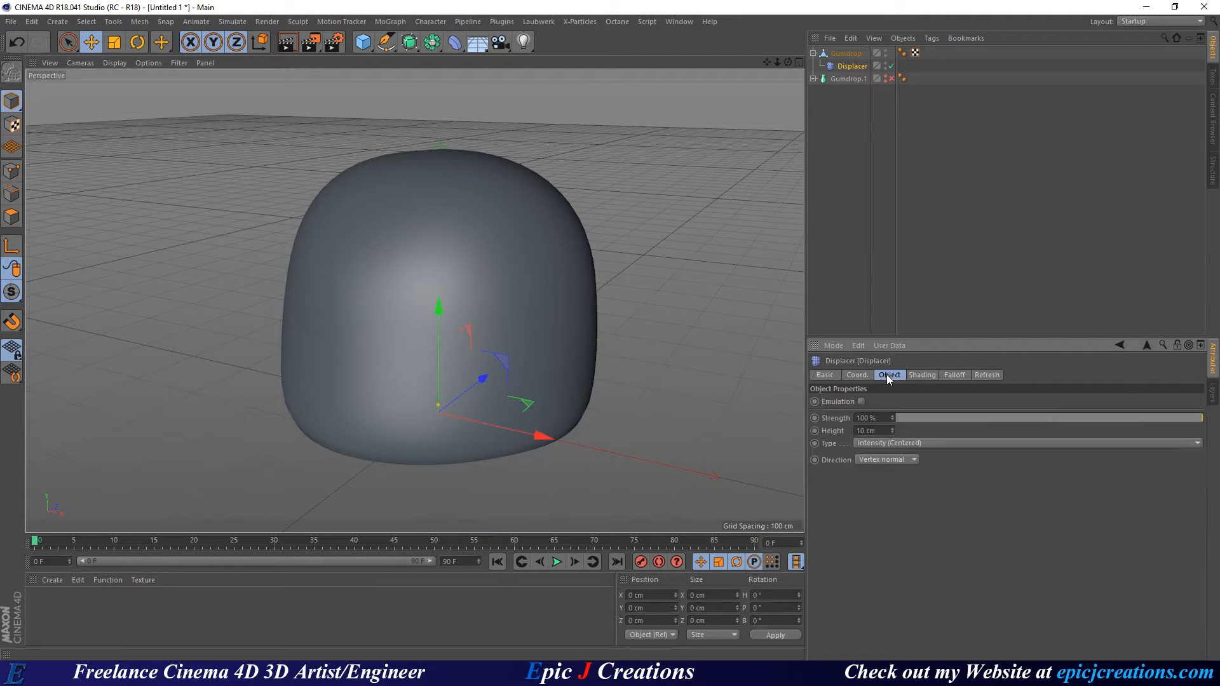
{"action": "left_click_drag", "start_coordinate": [881, 431], "coordinate": [845, 436]}
{"action": "type", "text": "25"}
{"action": "key", "text": "Return"}
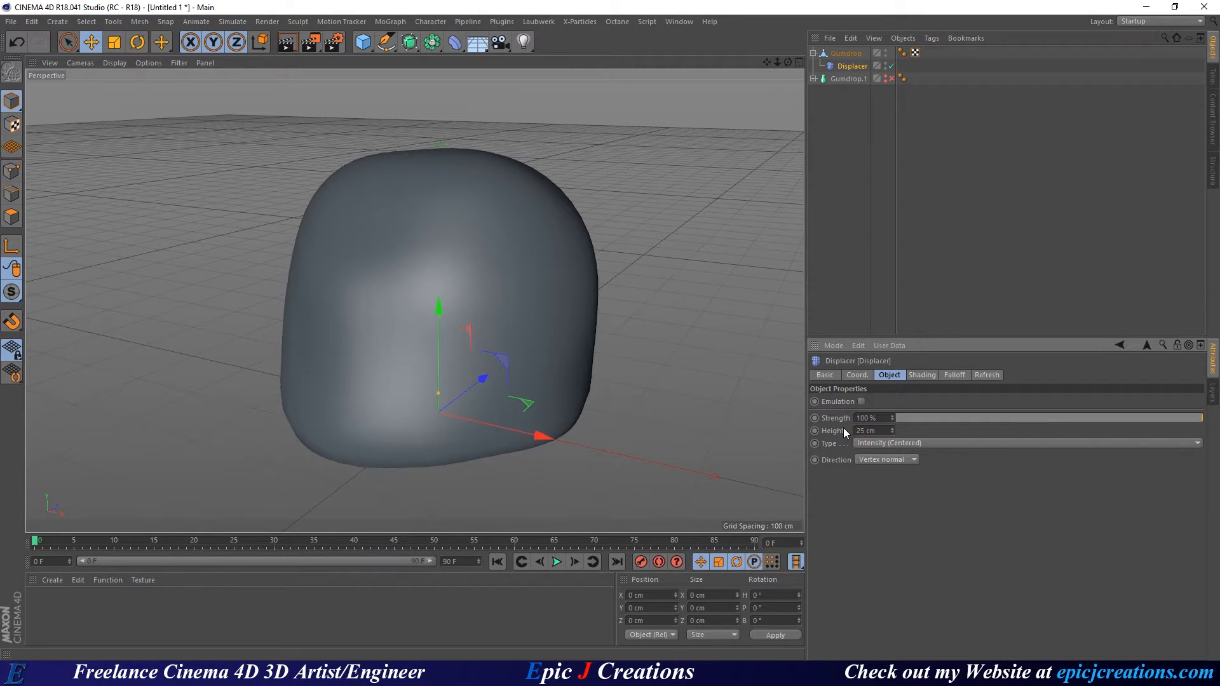
{"action": "left_click_drag", "start_coordinate": [540, 319], "coordinate": [689, 333], "text": "alt"}
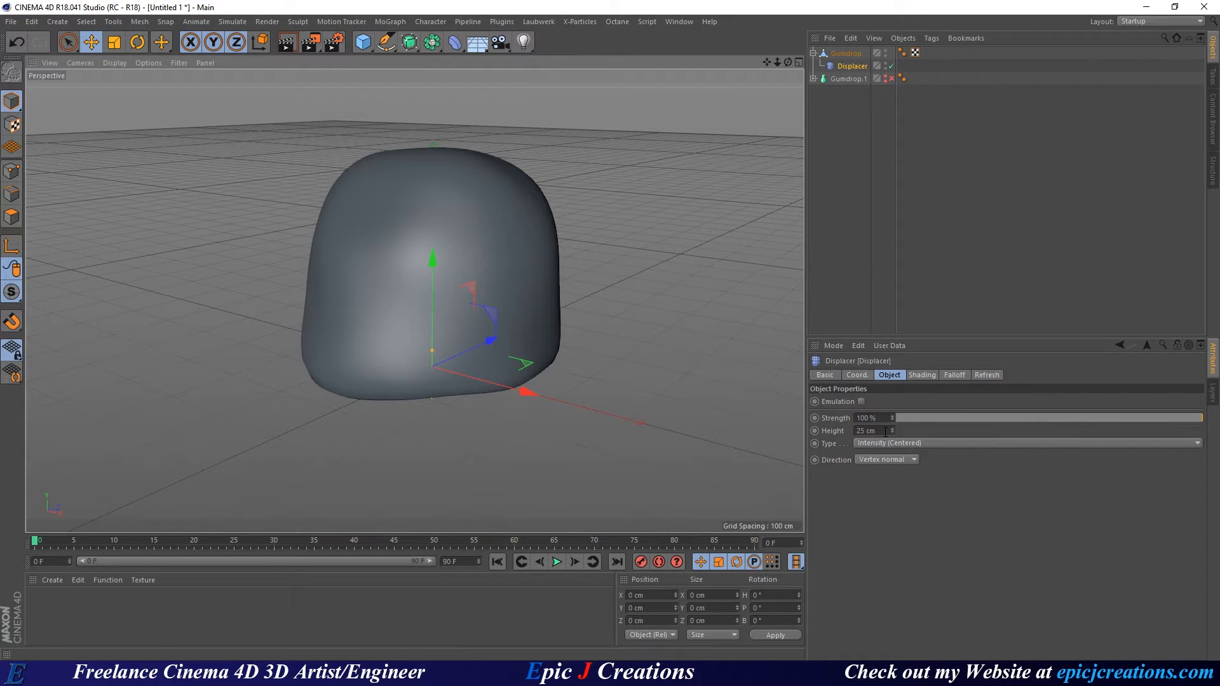
{"action": "right_click", "coordinate": [852, 413]}
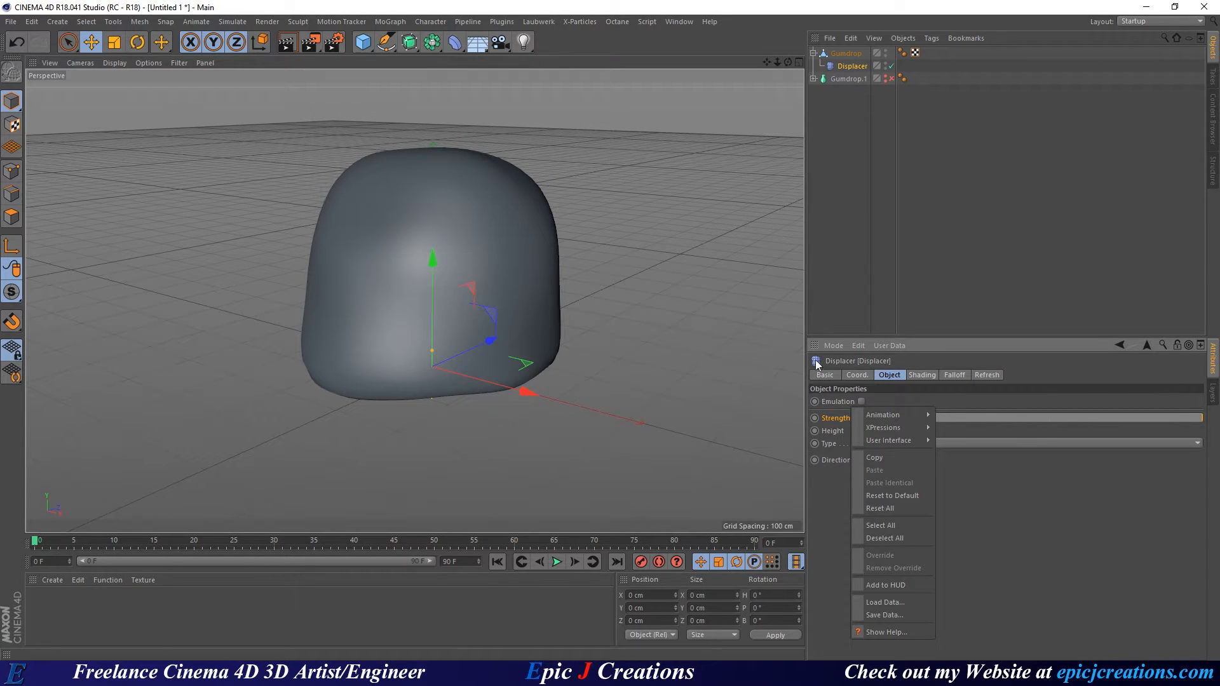
{"action": "left_click", "coordinate": [1078, 545]}
{"action": "double_click", "coordinate": [865, 431]}
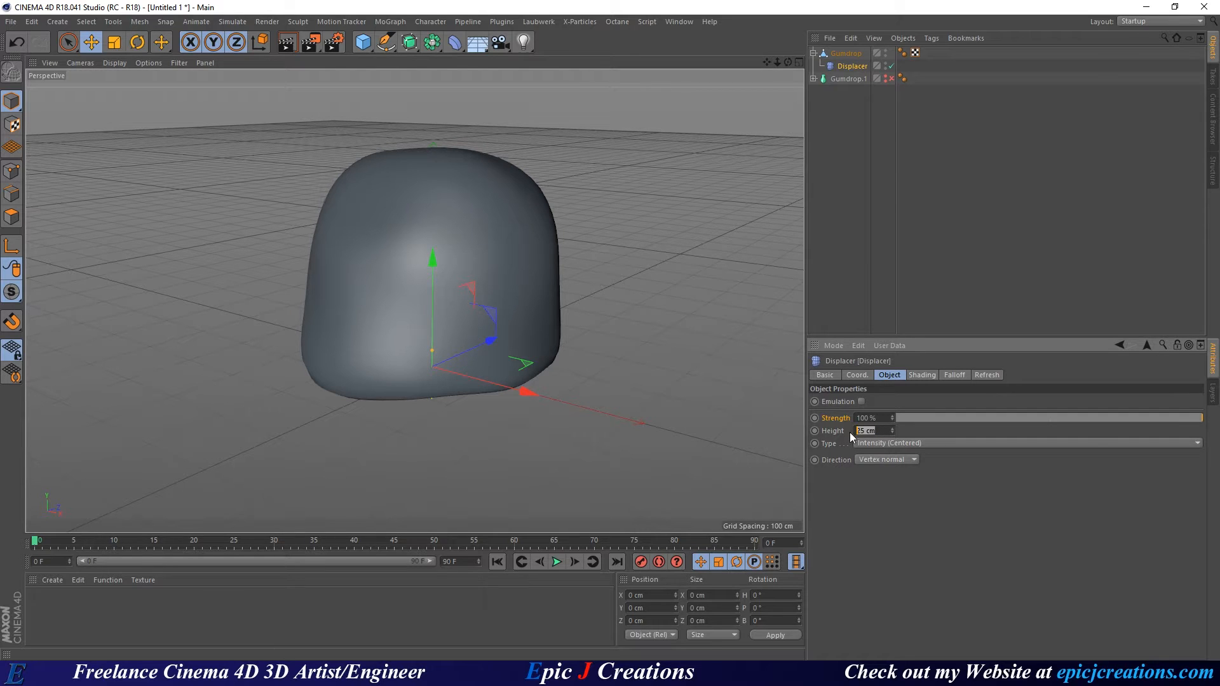
{"action": "type", "text": "20"}
{"action": "key", "text": "Return"}
{"action": "left_click_drag", "start_coordinate": [504, 210], "coordinate": [447, 299], "text": "alt"}
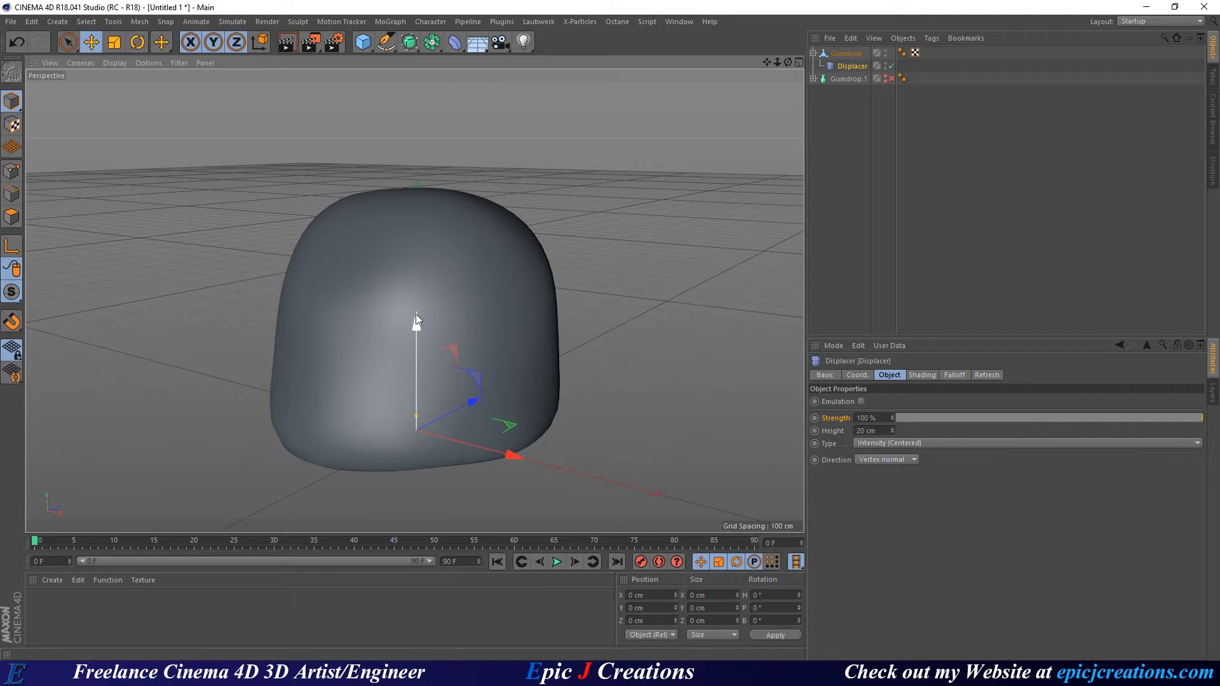
From Save As, create a new folder named Daily-283 inside Dailys.
{"action": "left_click", "coordinate": [12, 22]}
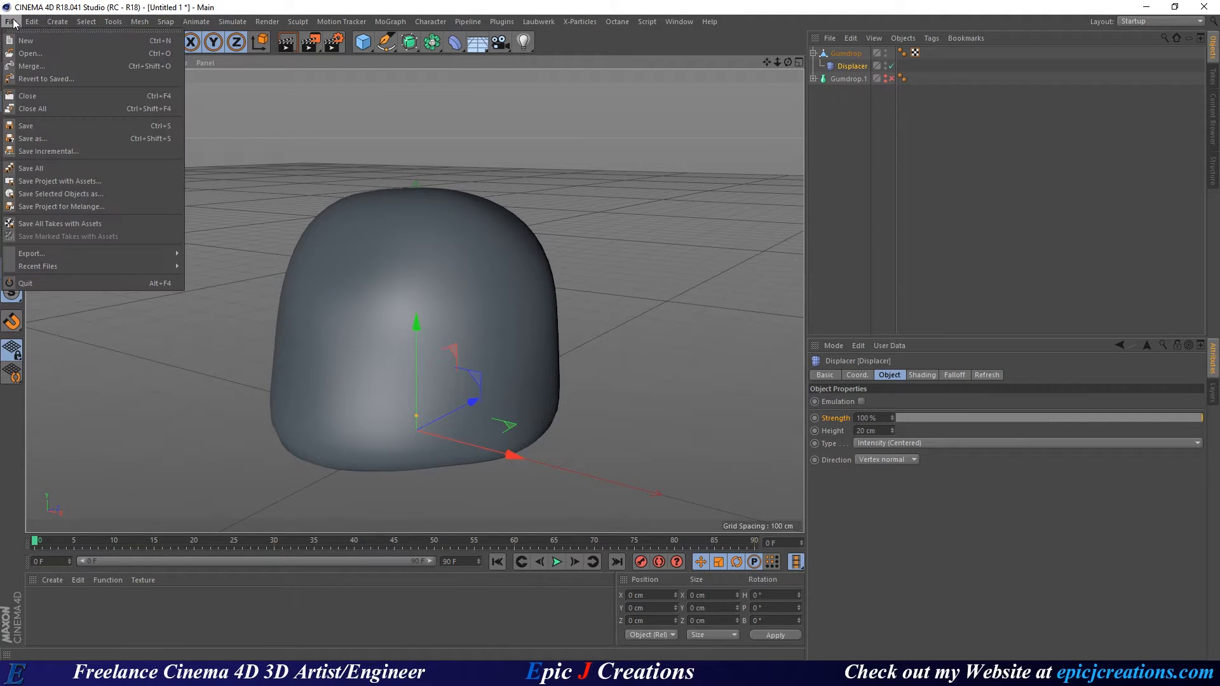
{"action": "left_click", "coordinate": [68, 126]}
{"action": "left_click", "coordinate": [368, 44]}
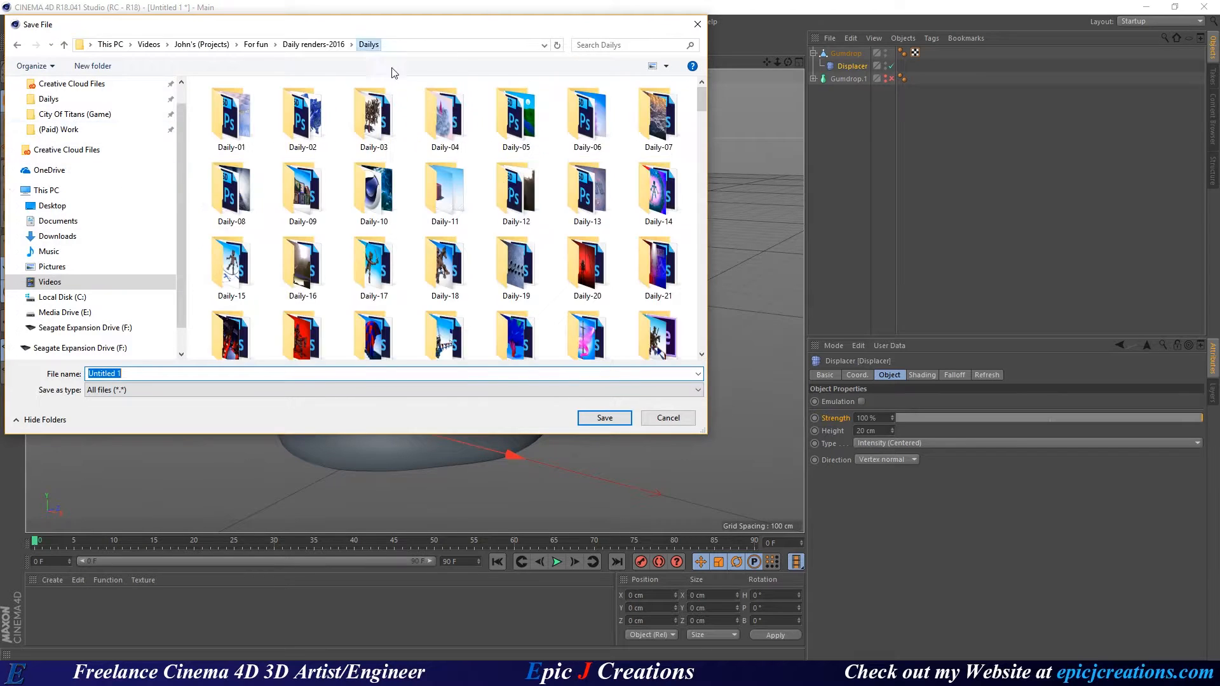
{"action": "scroll", "coordinate": [611, 292], "scroll_direction": "down", "scroll_amount": 15}
{"action": "scroll", "coordinate": [611, 289], "scroll_direction": "down", "scroll_amount": 20}
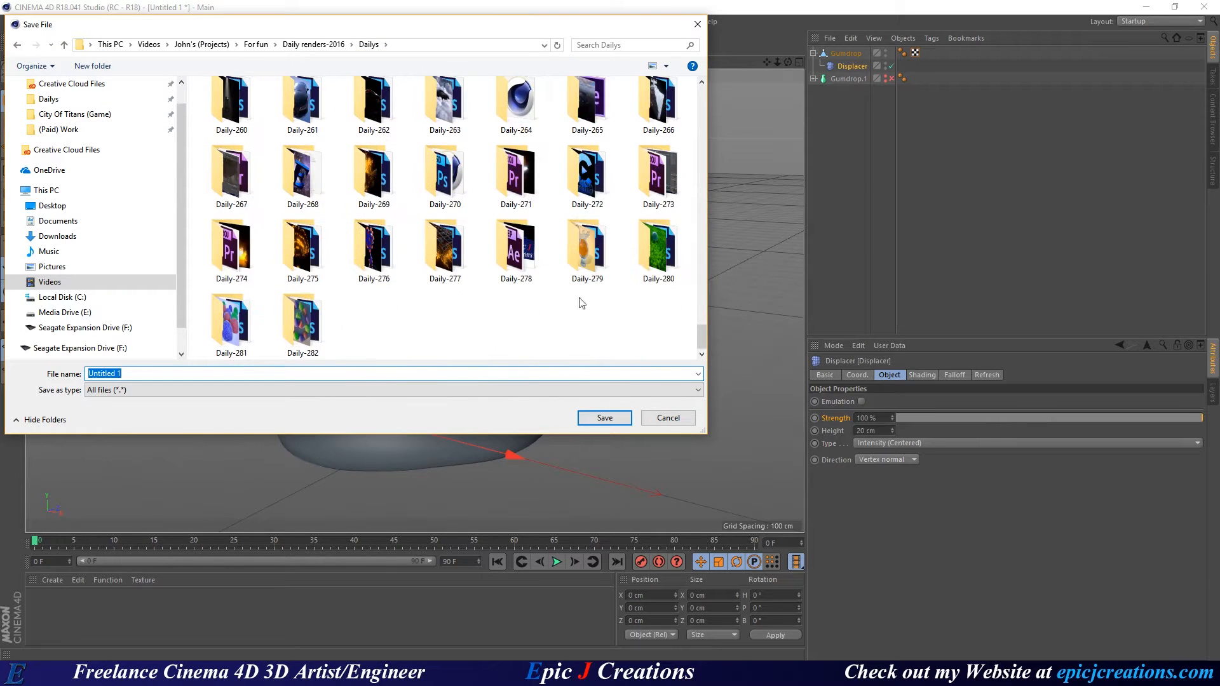
{"action": "right_click", "coordinate": [372, 333]}
{"action": "mouse_move", "coordinate": [474, 499]}
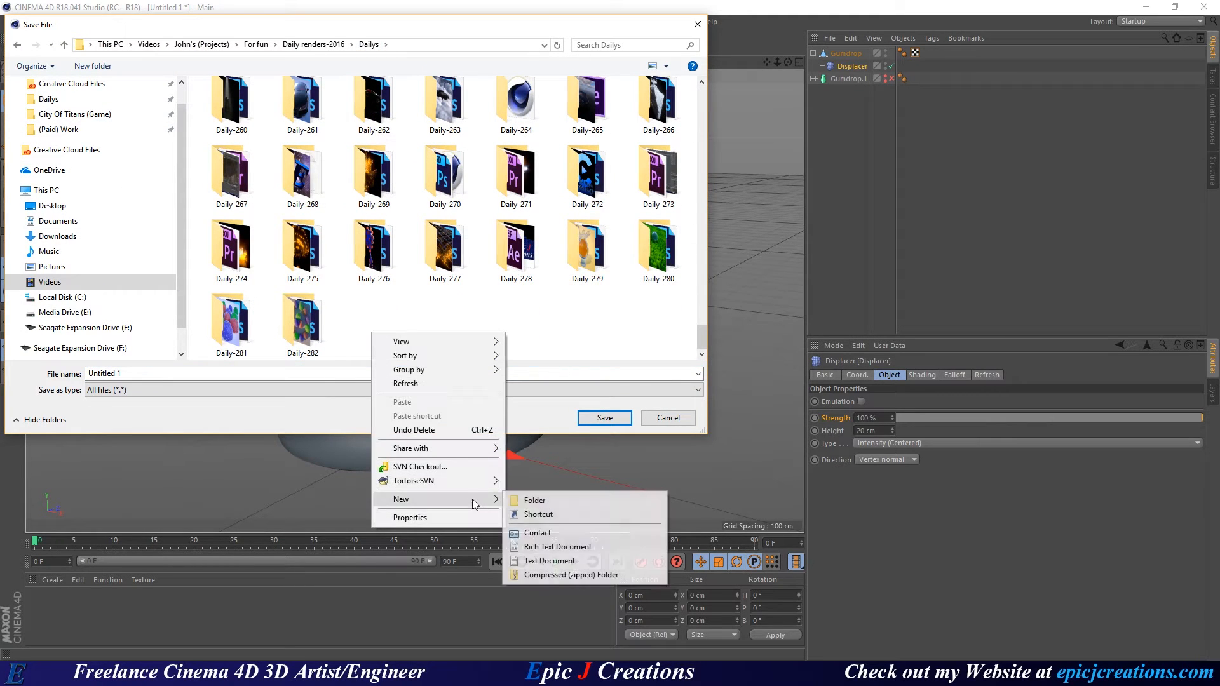
{"action": "left_click", "coordinate": [538, 499]}
{"action": "type", "text": "Daily-"}
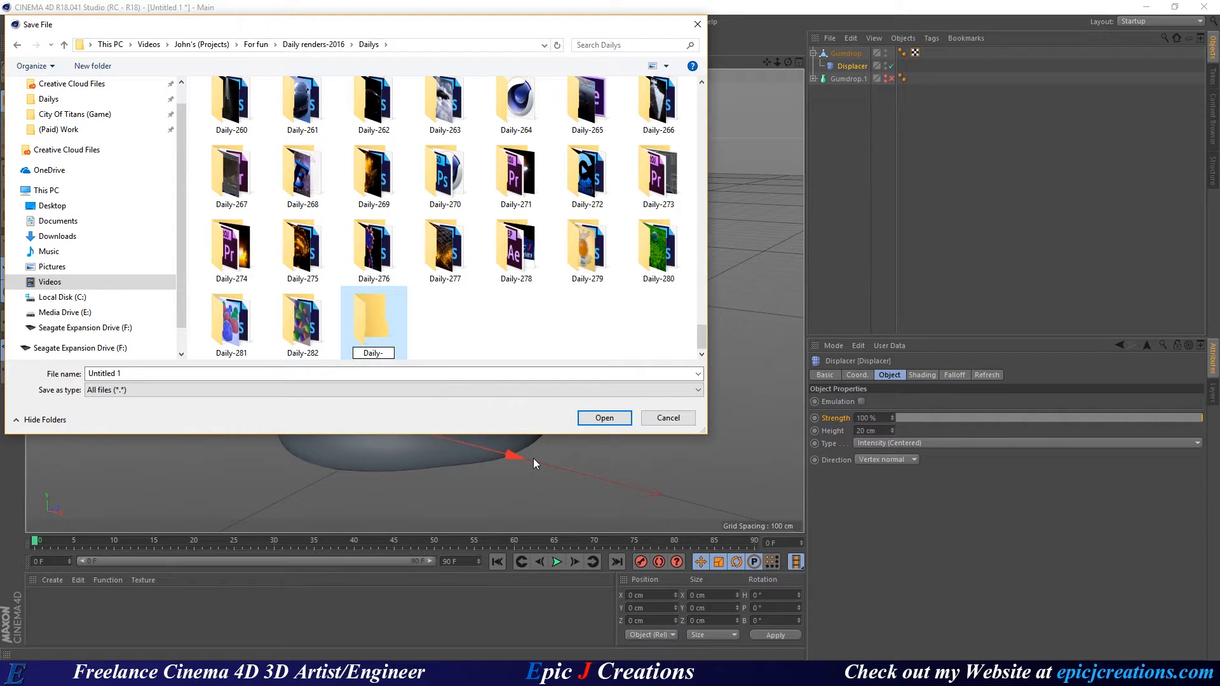
{"action": "type", "text": "283"}
{"action": "left_click_drag", "start_coordinate": [393, 355], "coordinate": [341, 351]}
{"action": "key", "text": "ctrl+c"}
{"action": "key", "text": "Return"}
Save the project as Daily-283.c4d inside the Daily-283 folder.
{"action": "double_click", "coordinate": [379, 324]}
{"action": "left_click_drag", "start_coordinate": [176, 374], "coordinate": [87, 373]}
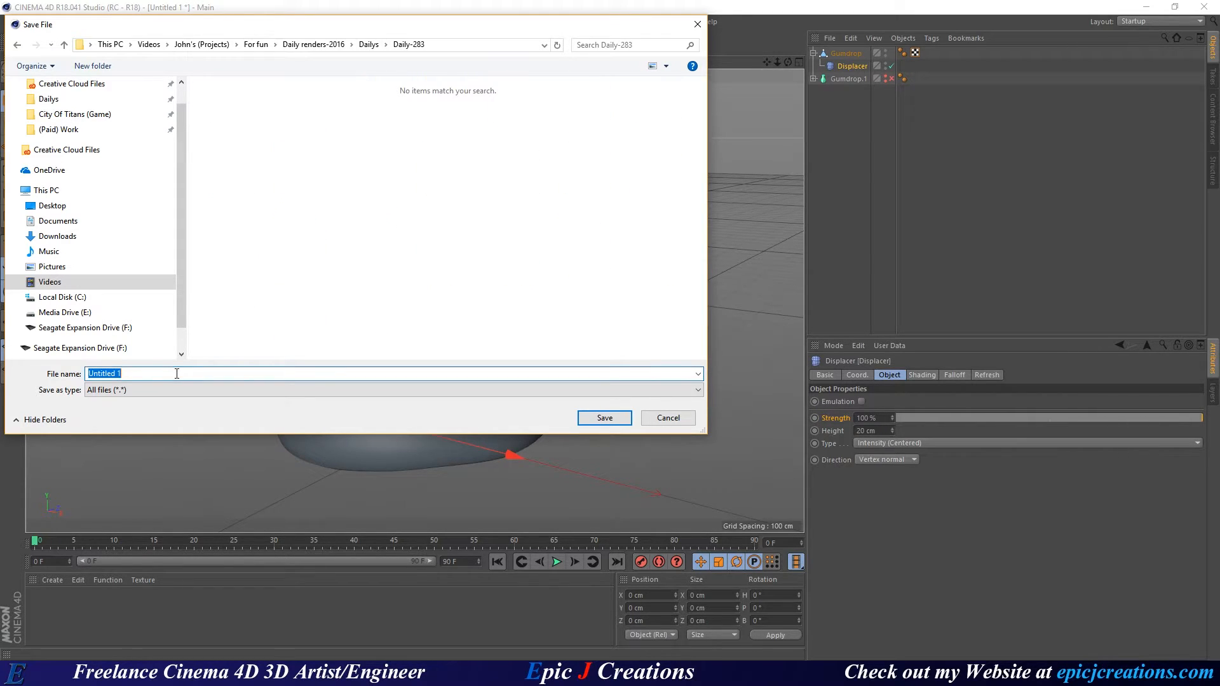
{"action": "key", "text": "ctrl+v"}
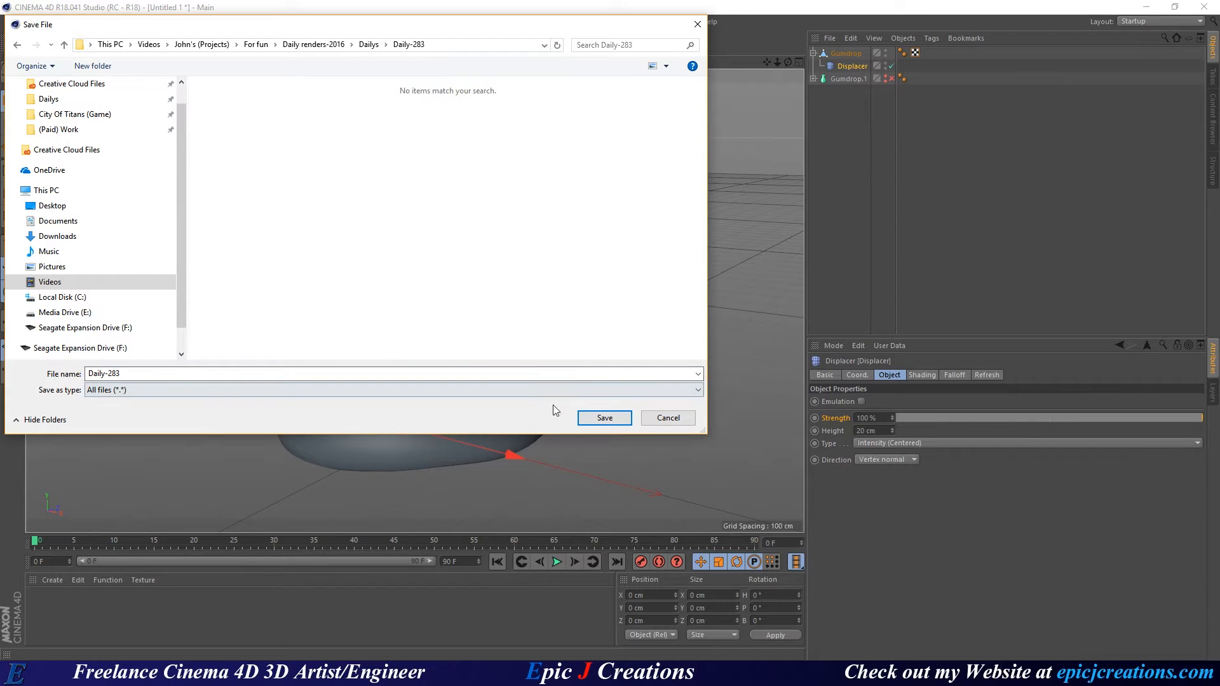
{"action": "left_click", "coordinate": [605, 418]}
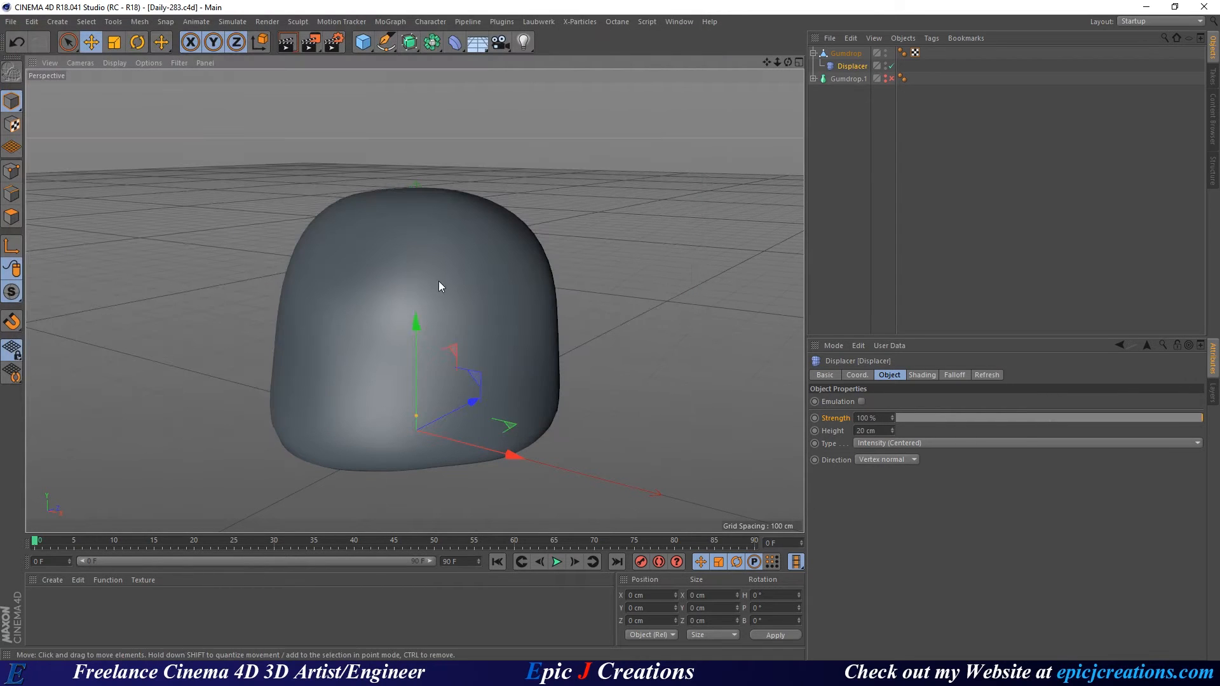
Rename the Gumdrop object in the Object Manager to 'Red Gumdrop 1'.
{"action": "scroll", "coordinate": [432, 293], "scroll_direction": "down", "scroll_amount": 2}
{"action": "left_click_drag", "start_coordinate": [430, 295], "coordinate": [451, 313], "text": "alt"}
{"action": "middle_click_drag", "start_coordinate": [452, 313], "coordinate": [428, 312], "text": "alt"}
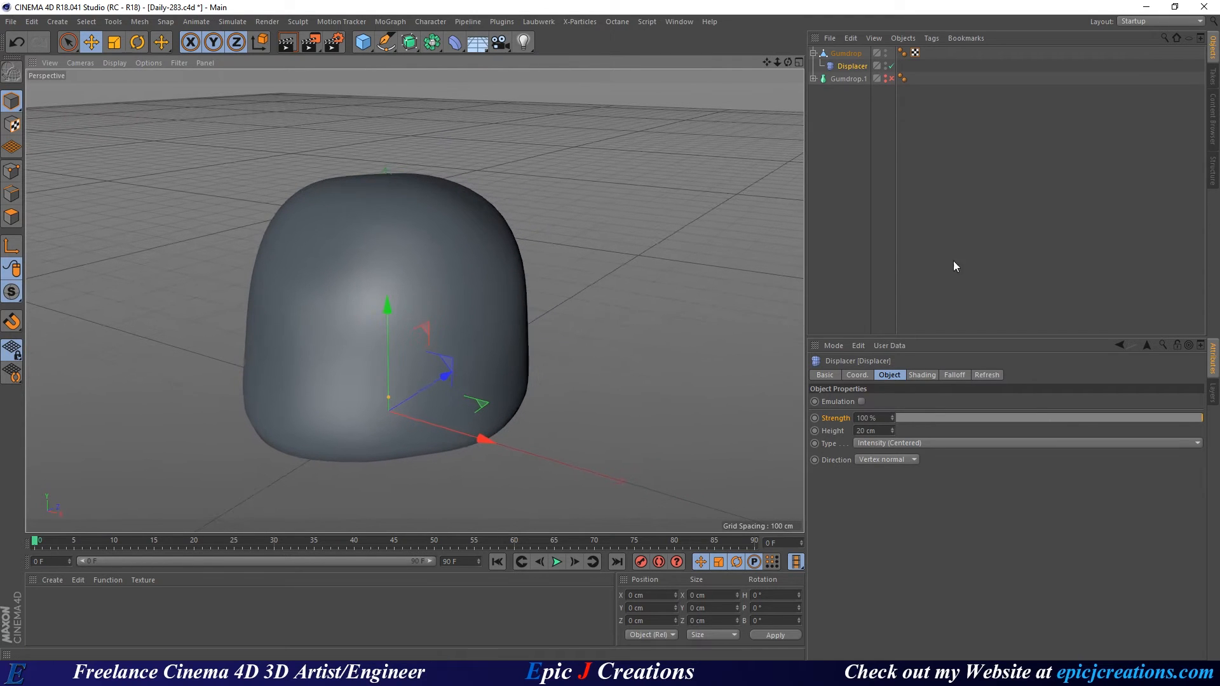
{"action": "double_click", "coordinate": [848, 54]}
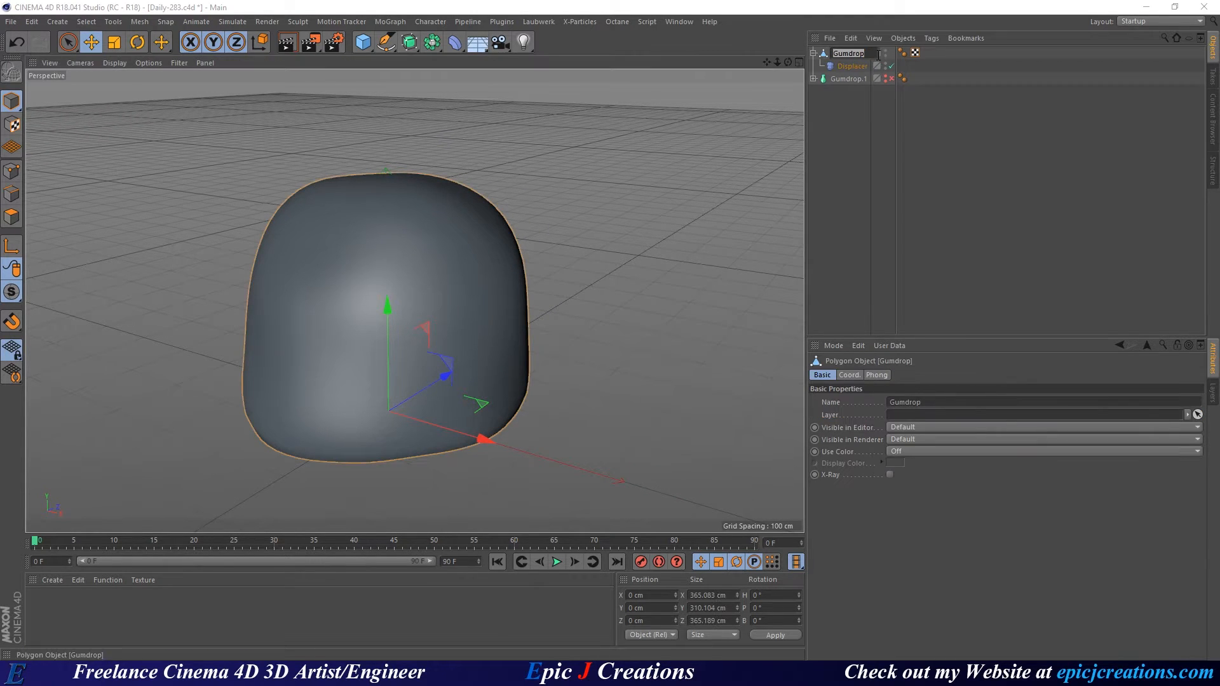
{"action": "key", "text": "Return"}
{"action": "type", "text": "Displaced"}
{"action": "key", "text": "End"}
{"action": "type", "text": "1"}
{"action": "key", "text": "Return"}
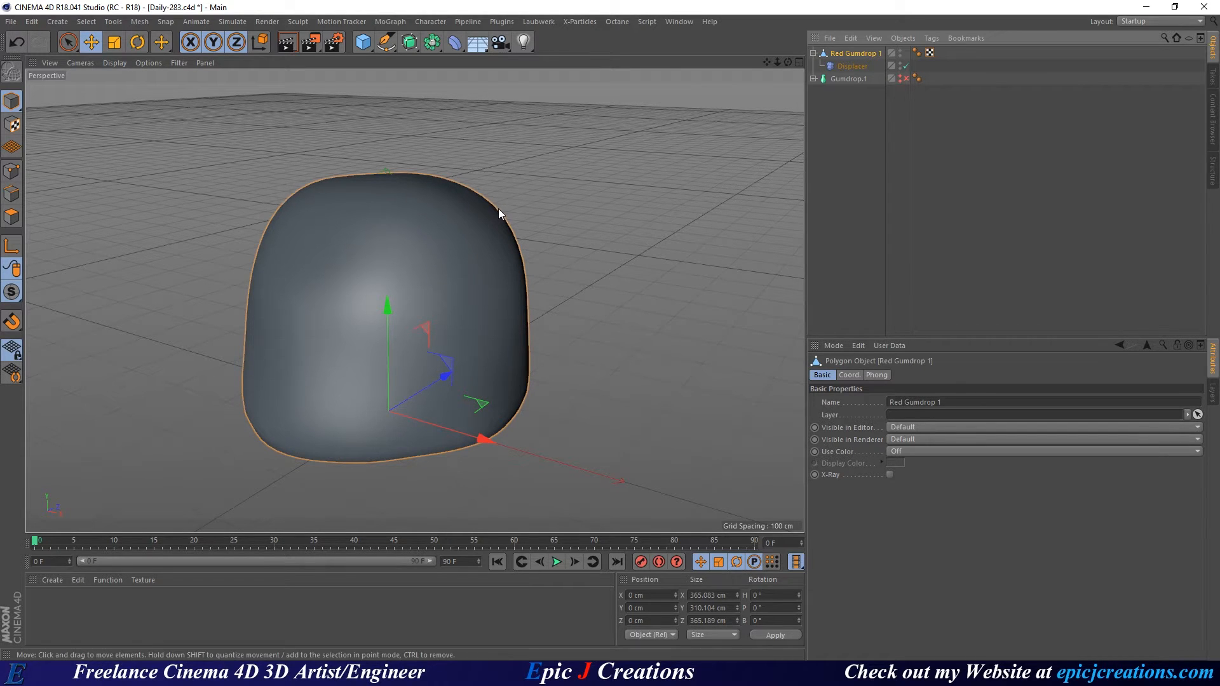
{"action": "left_click_drag", "start_coordinate": [463, 312], "coordinate": [389, 279], "text": "alt"}
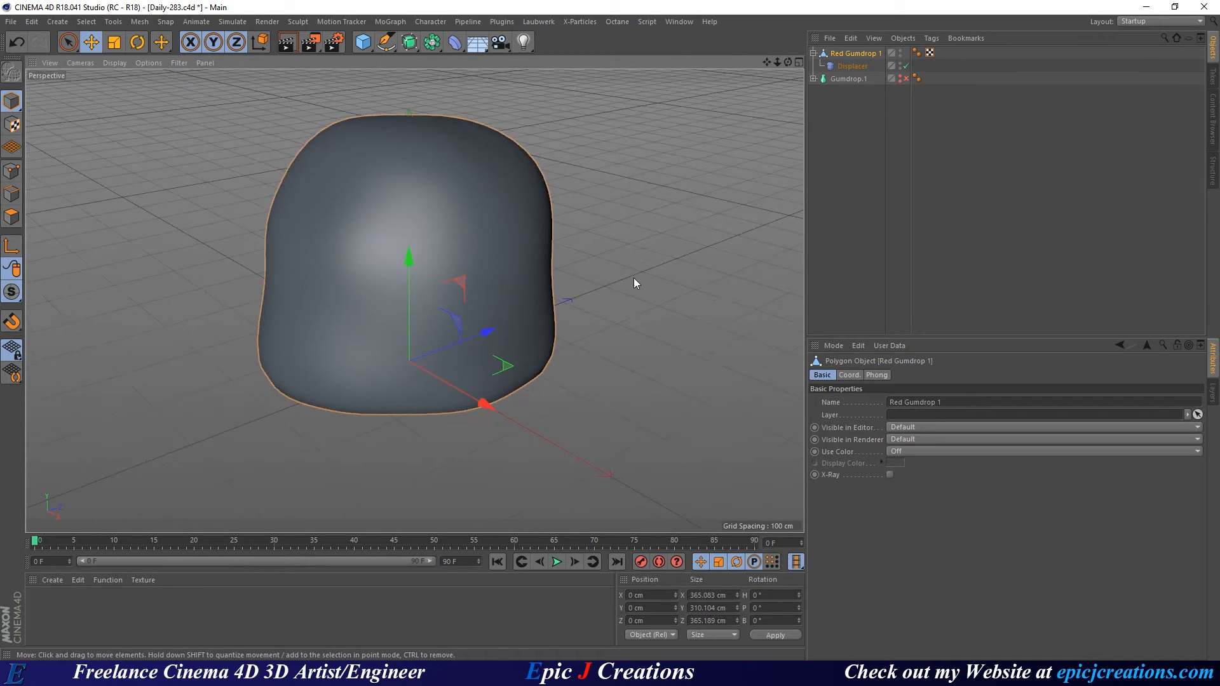
Open the Octane Live Viewer window and dock it beside the perspective viewport, widening it.
{"action": "left_click", "coordinate": [616, 23]}
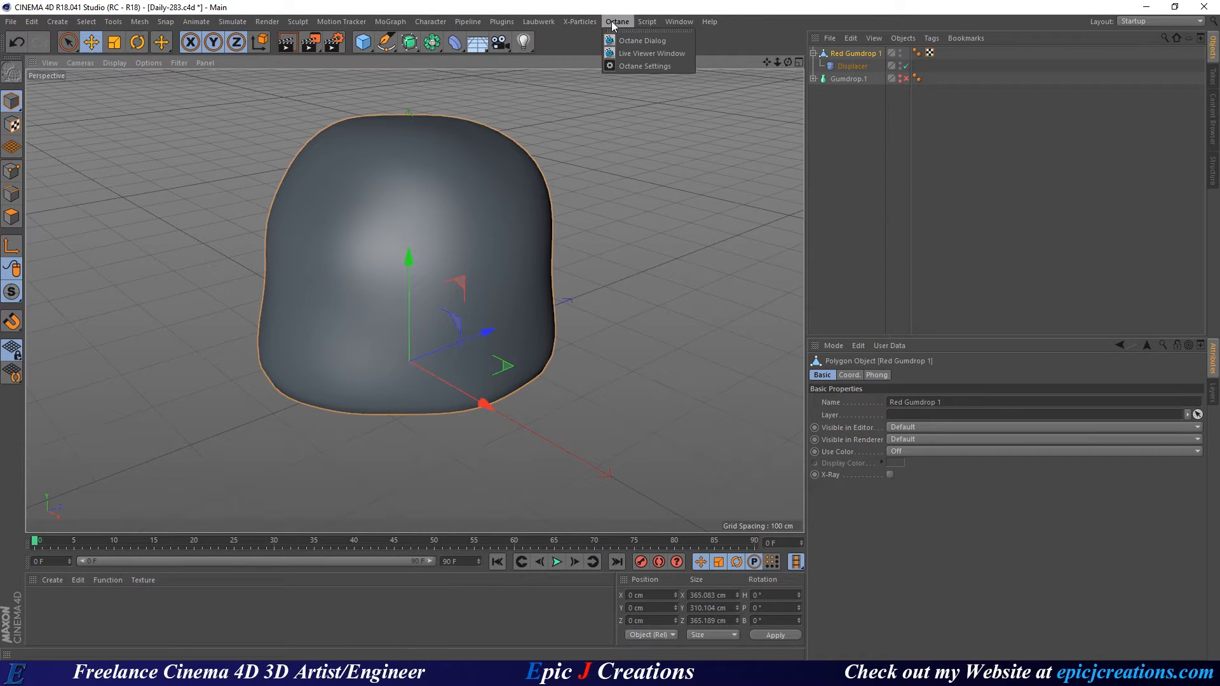
{"action": "left_click", "coordinate": [648, 53]}
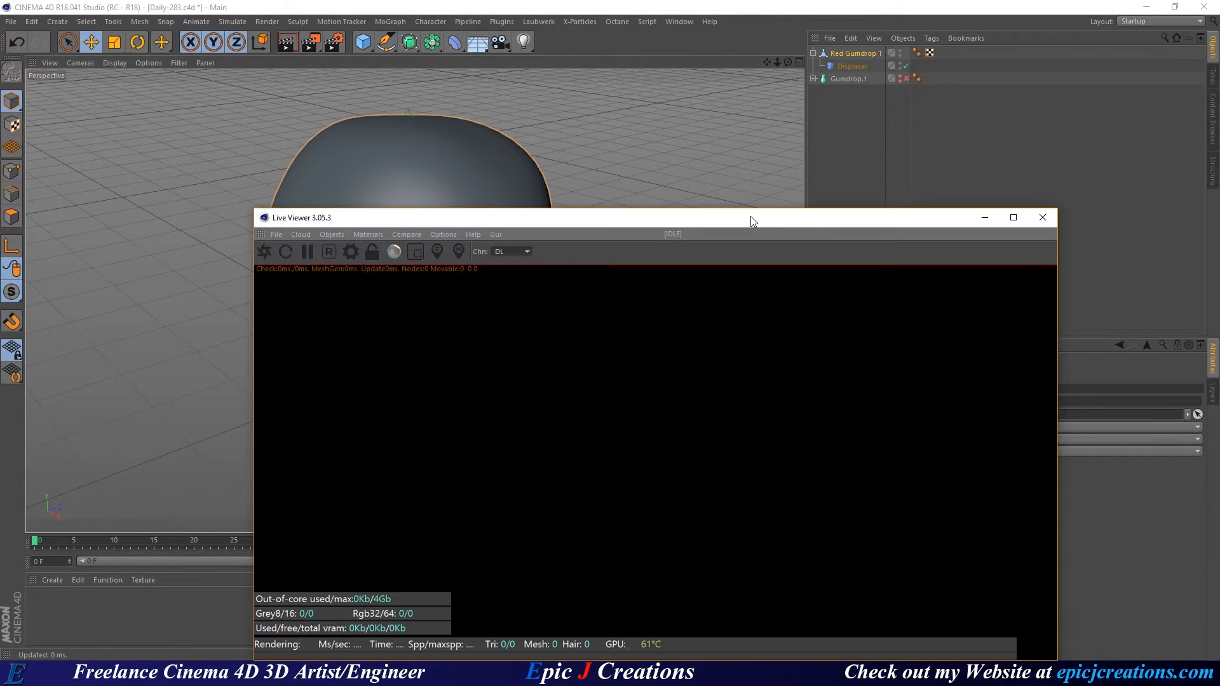
{"action": "left_click_drag", "start_coordinate": [750, 216], "coordinate": [544, 108]}
{"action": "left_click_drag", "start_coordinate": [836, 274], "coordinate": [527, 221]}
{"action": "left_click_drag", "start_coordinate": [322, 106], "coordinate": [355, 76]}
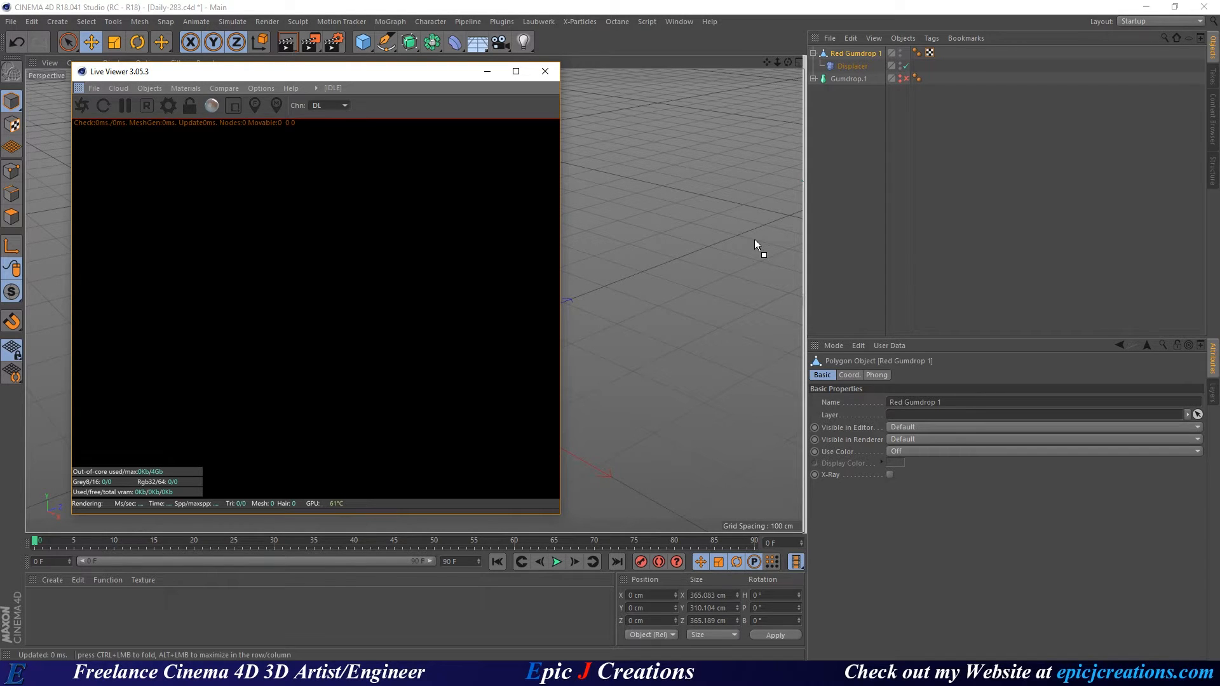
{"action": "left_click_drag", "start_coordinate": [755, 240], "coordinate": [755, 240]}
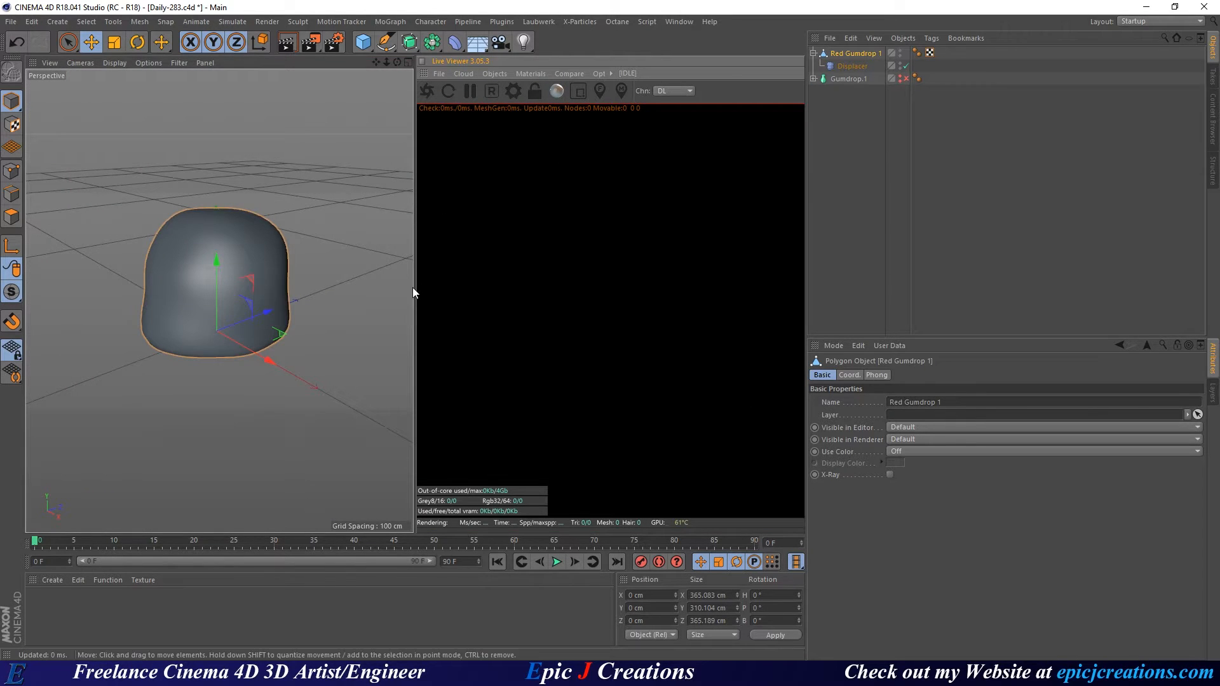
{"action": "left_click_drag", "start_coordinate": [414, 287], "coordinate": [387, 306]}
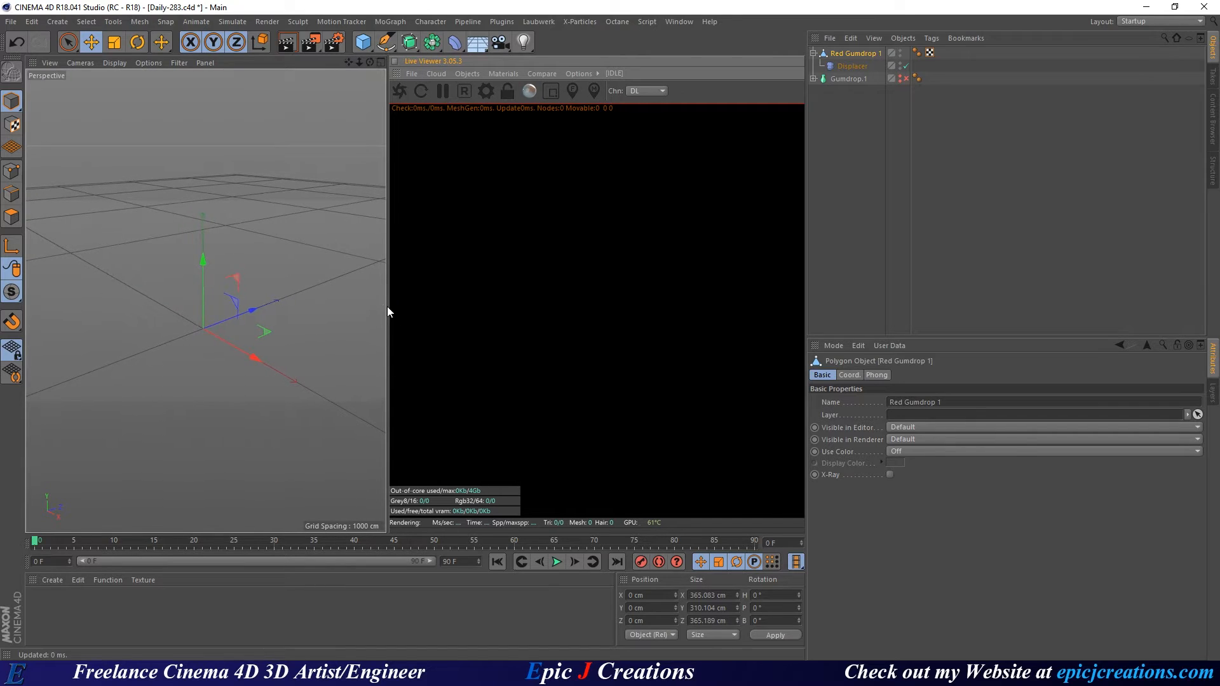
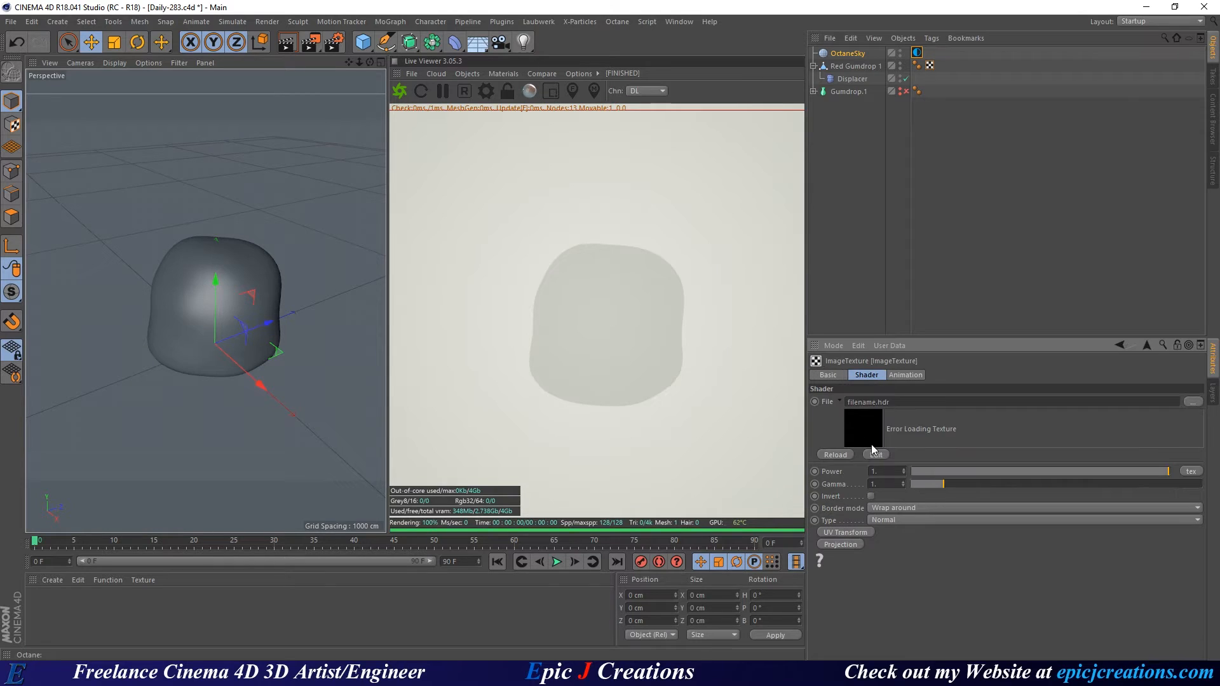
Load fjord_cloudy_sainte-rose-du-nord_canada_3k.exr from Presets > CV HDRIs > tex into the ImageTexture File slot.
{"action": "left_click", "coordinate": [1212, 121]}
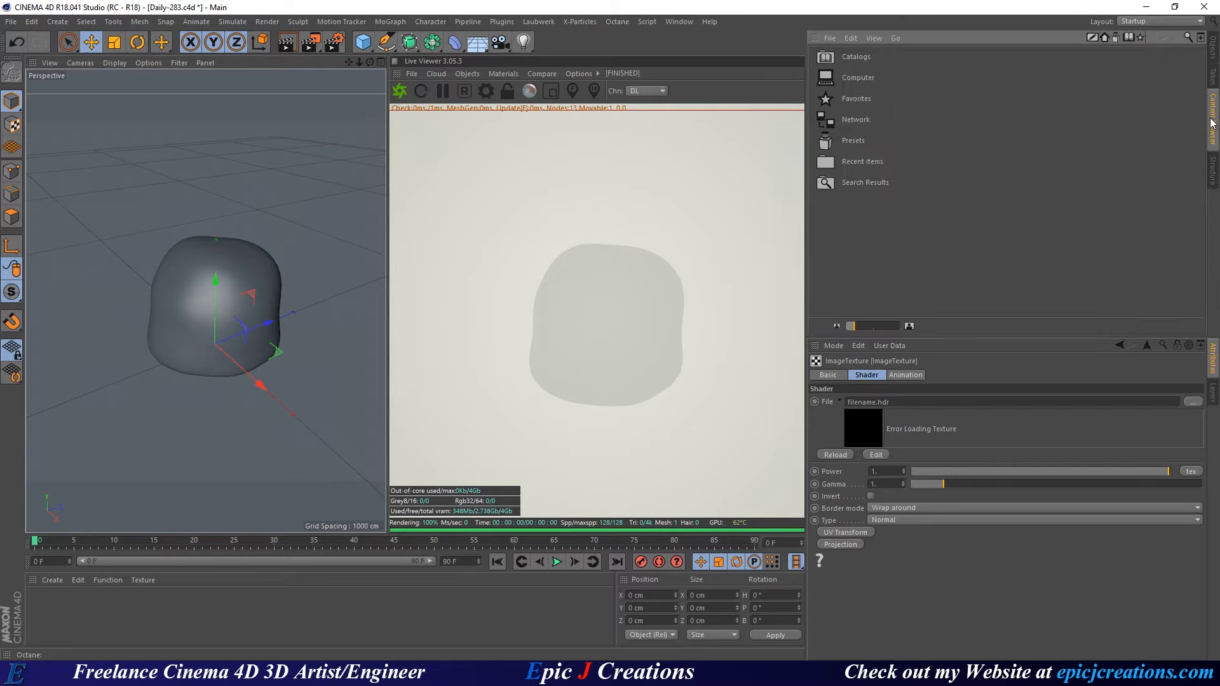
{"action": "double_click", "coordinate": [842, 139]}
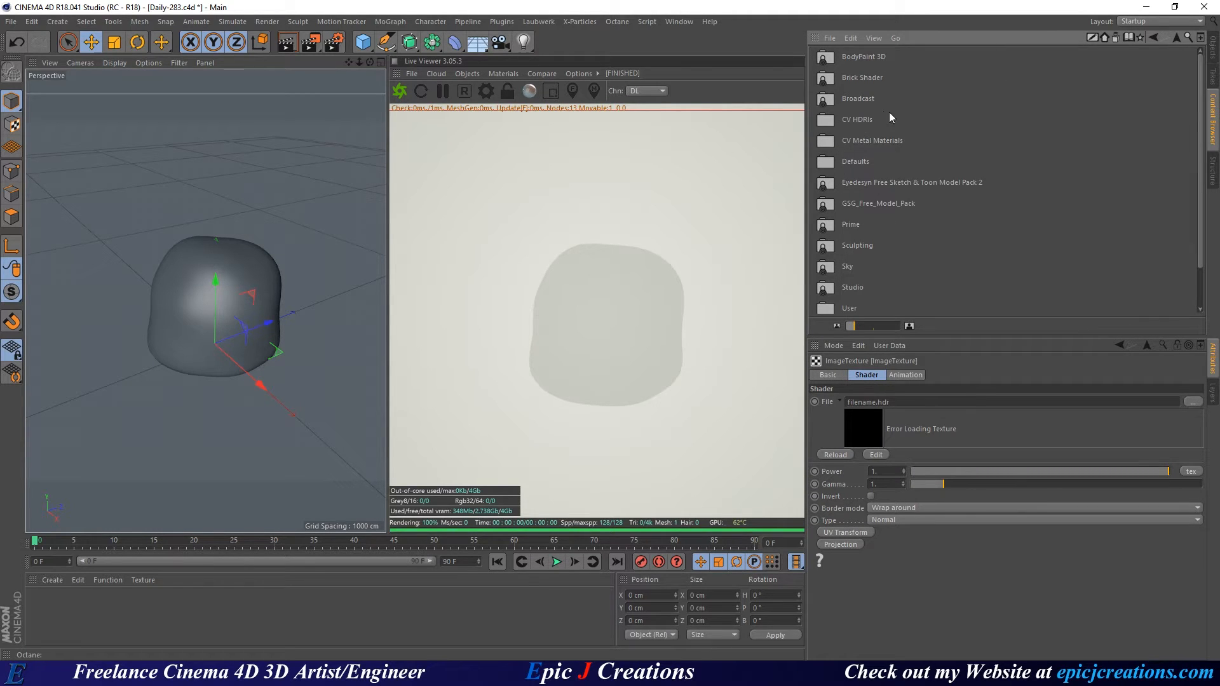
{"action": "double_click", "coordinate": [825, 120]}
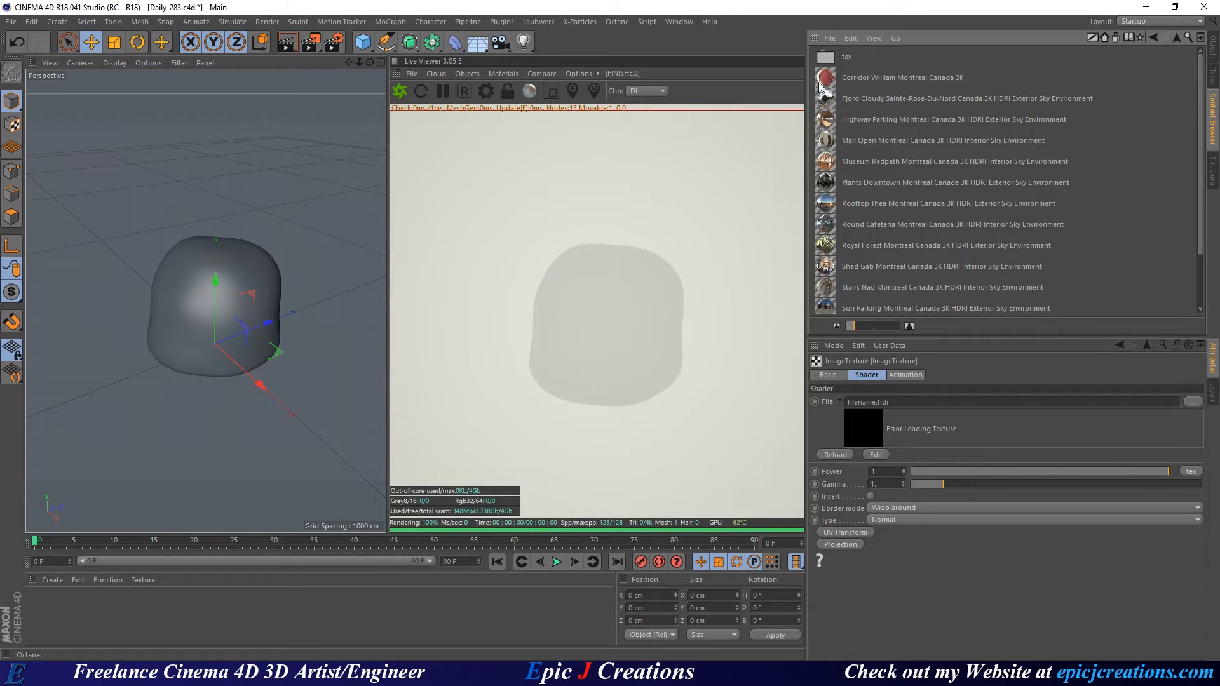
{"action": "double_click", "coordinate": [836, 61]}
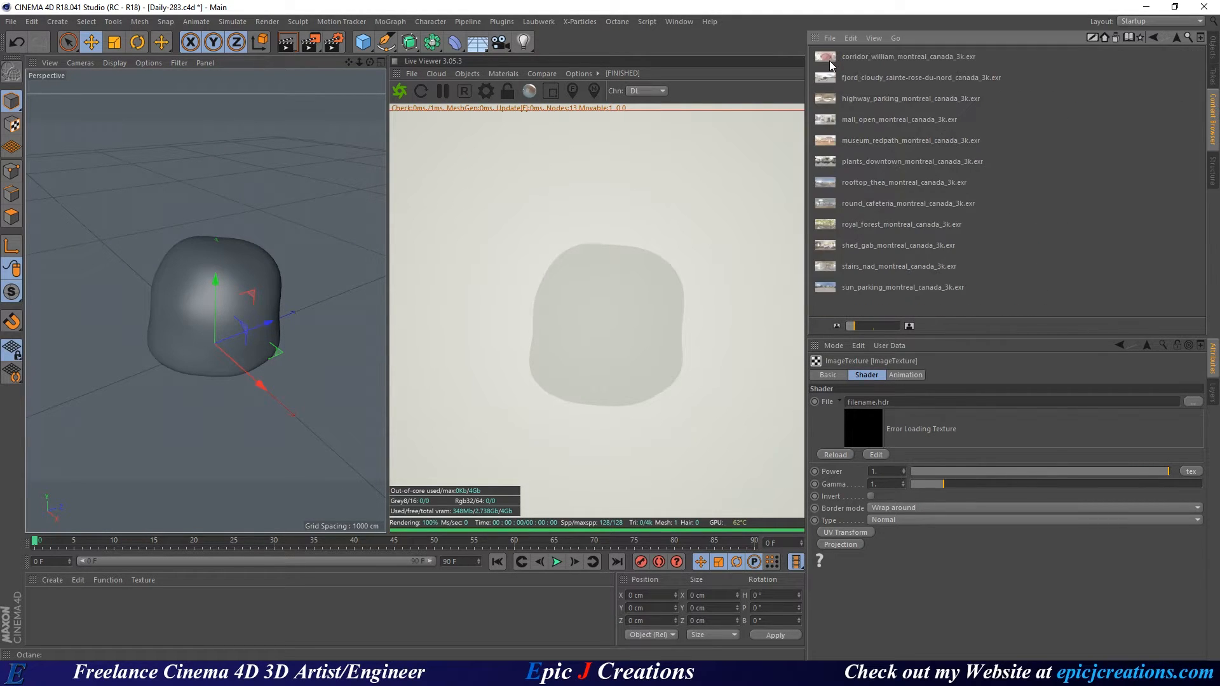
{"action": "left_click", "coordinate": [855, 246]}
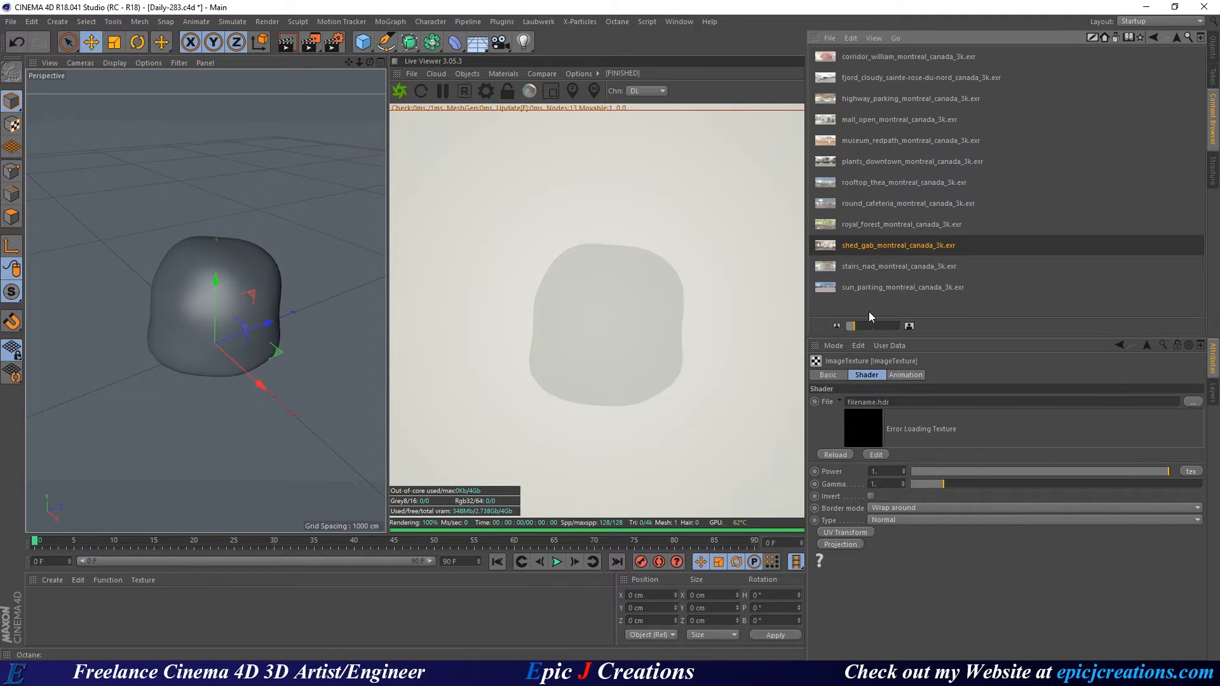
{"action": "left_click_drag", "start_coordinate": [869, 327], "coordinate": [882, 330]}
{"action": "scroll", "coordinate": [917, 225], "scroll_direction": "down", "scroll_amount": 2}
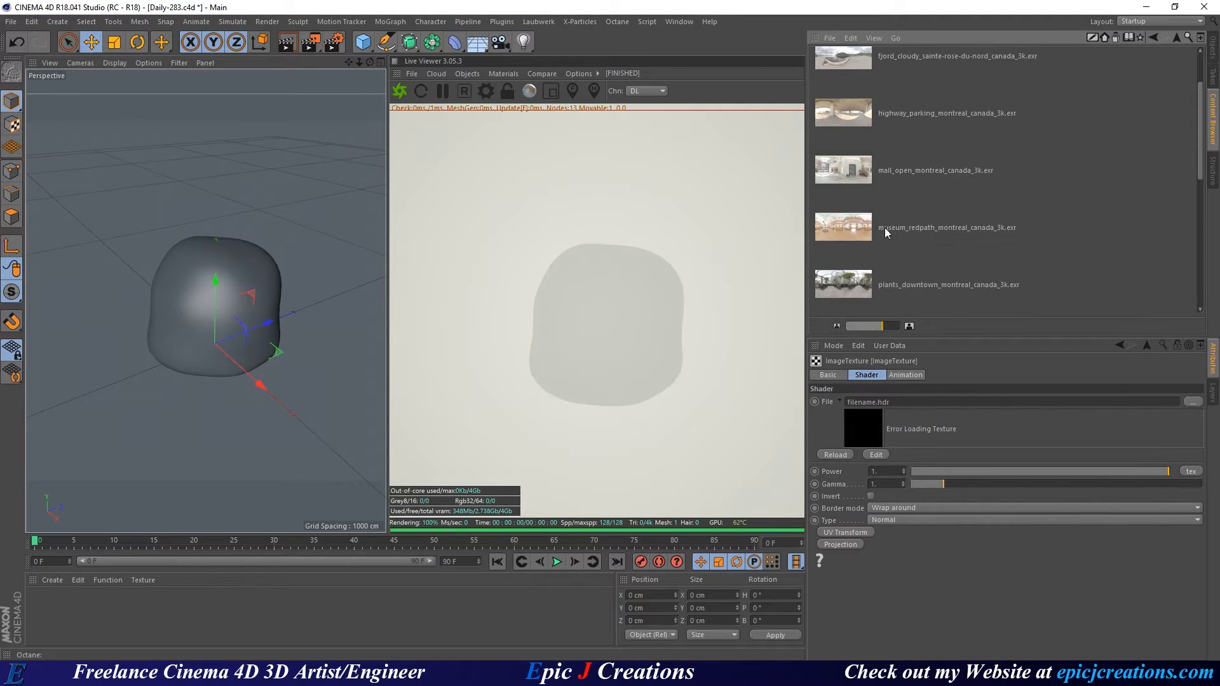
{"action": "scroll", "coordinate": [889, 226], "scroll_direction": "down", "scroll_amount": 5}
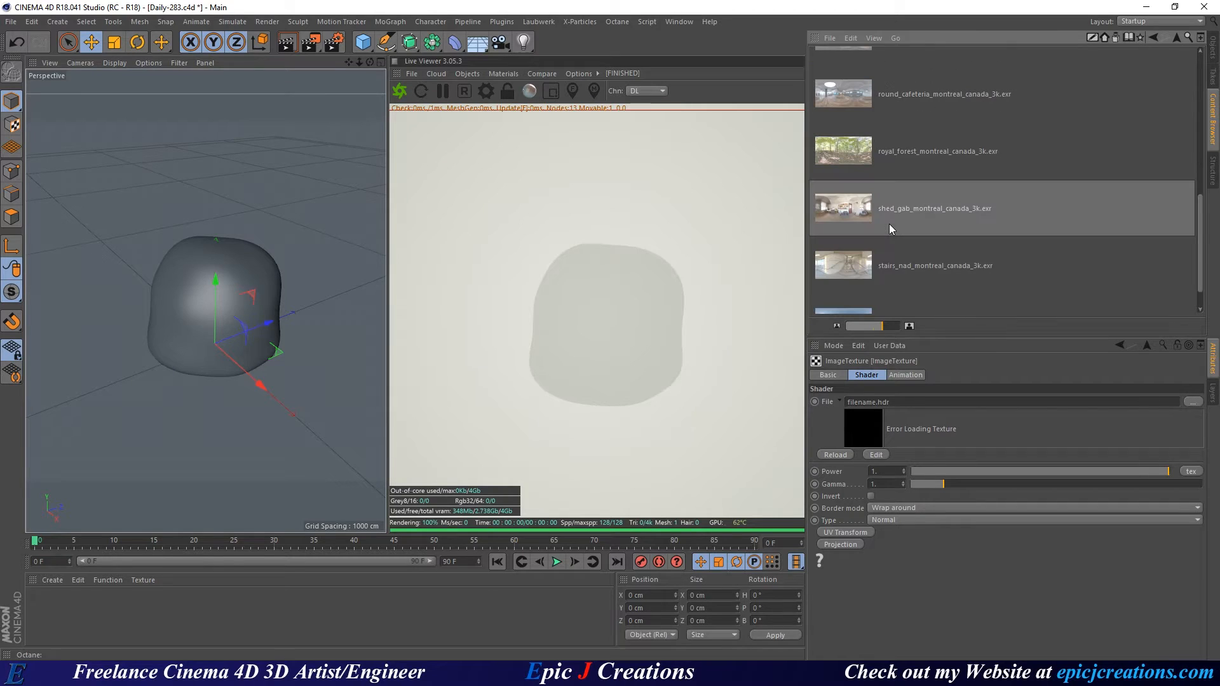
{"action": "scroll", "coordinate": [891, 228], "scroll_direction": "down", "scroll_amount": 1}
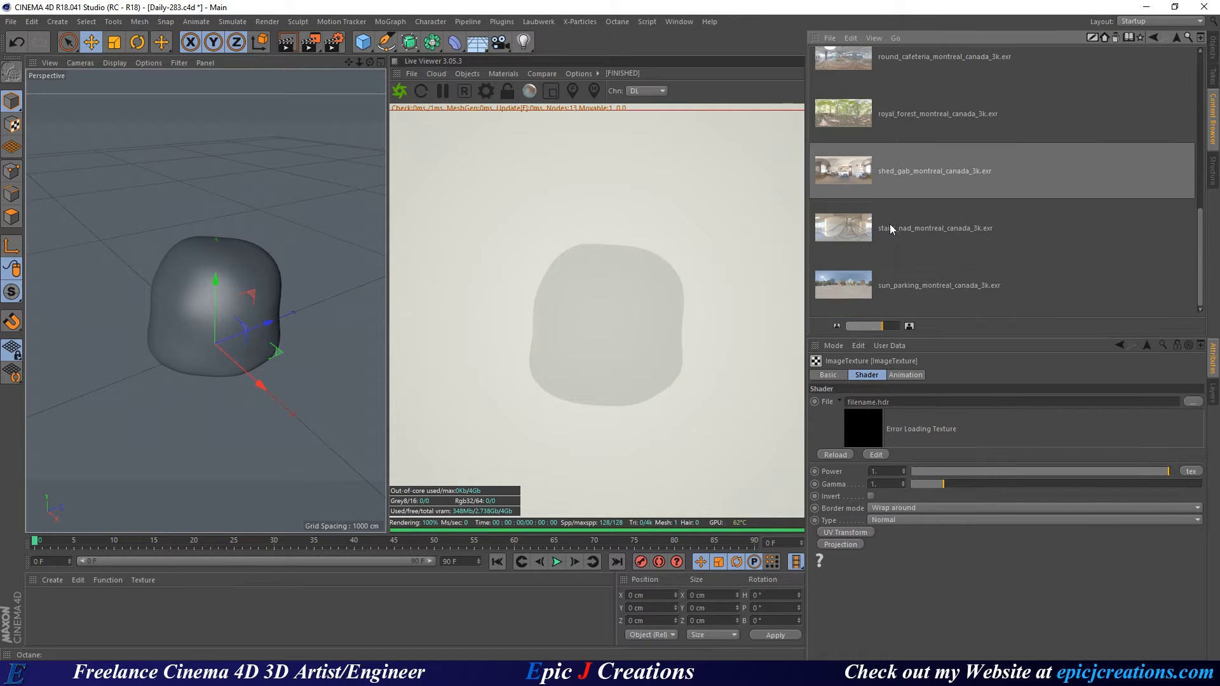
{"action": "scroll", "coordinate": [890, 228], "scroll_direction": "up", "scroll_amount": 9}
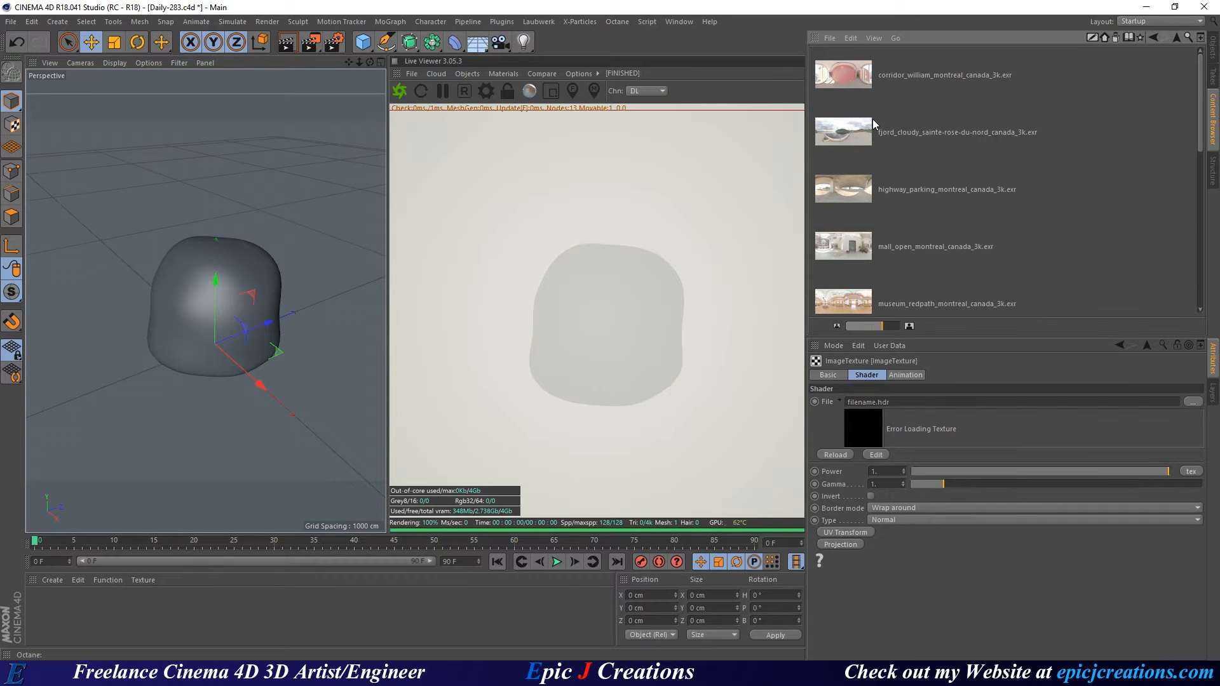
{"action": "left_click_drag", "start_coordinate": [842, 127], "coordinate": [866, 424]}
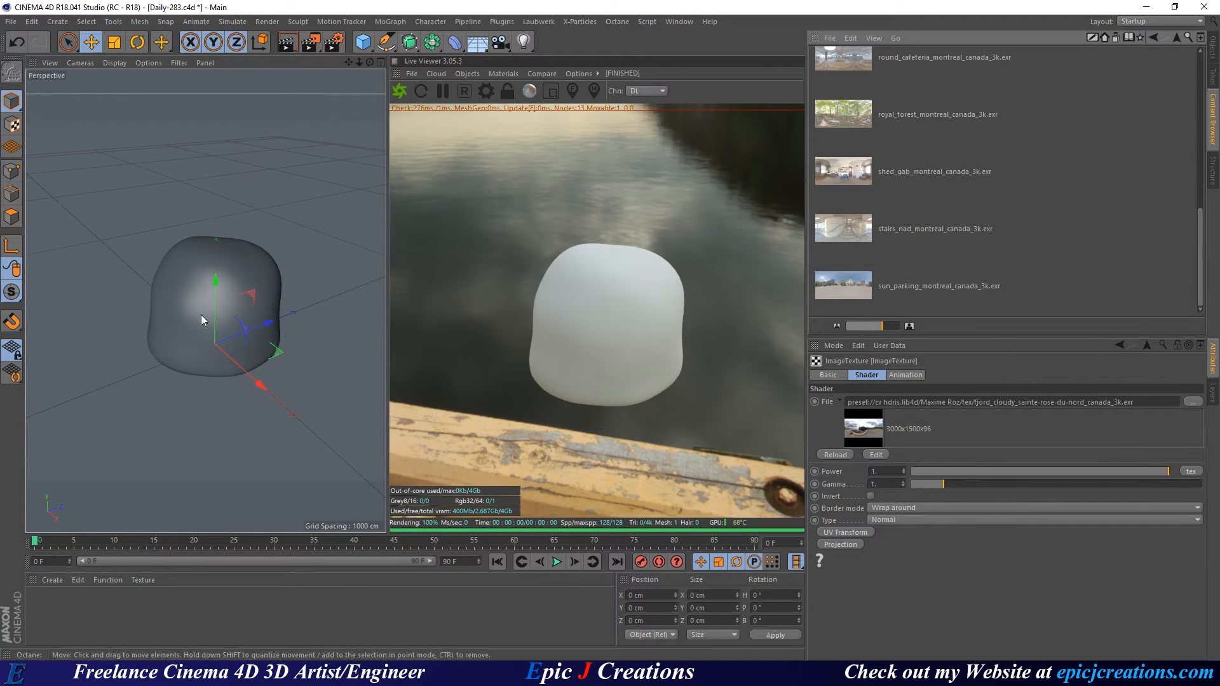
Scale the ground plane up to about 5749 cm, viewed from near ground level.
{"action": "left_click_drag", "start_coordinate": [200, 314], "coordinate": [462, 91], "text": "alt"}
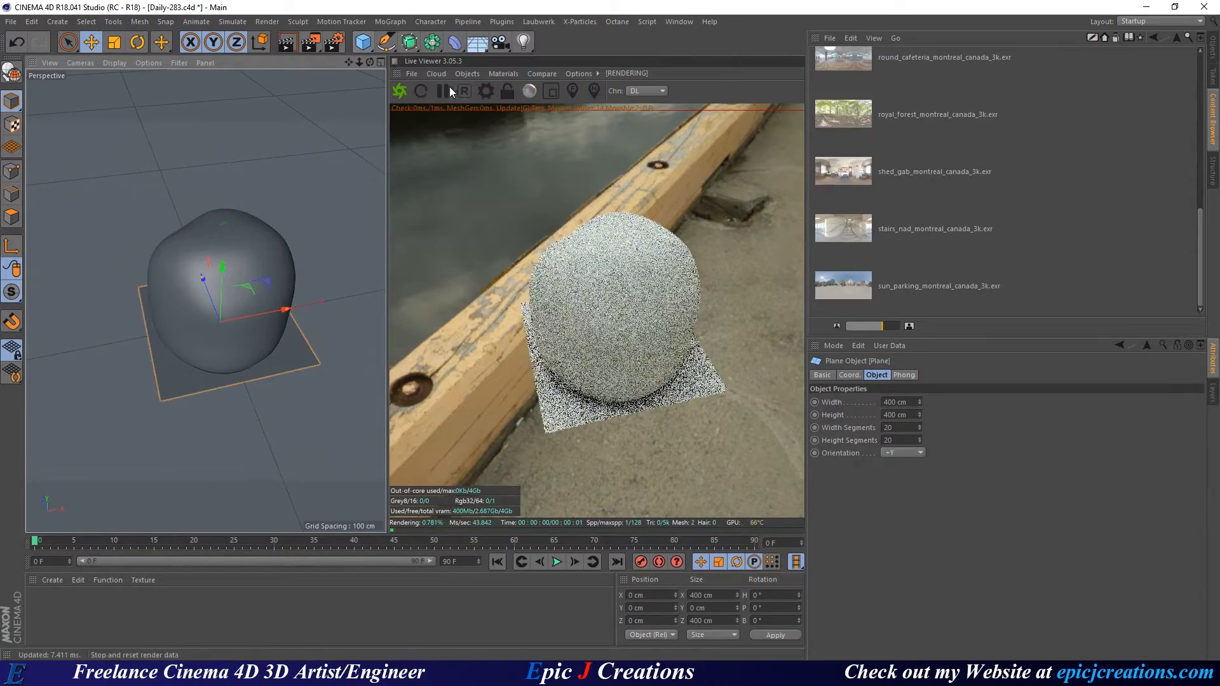
{"action": "key", "text": "t"}
{"action": "left_click_drag", "start_coordinate": [291, 311], "coordinate": [534, 197]}
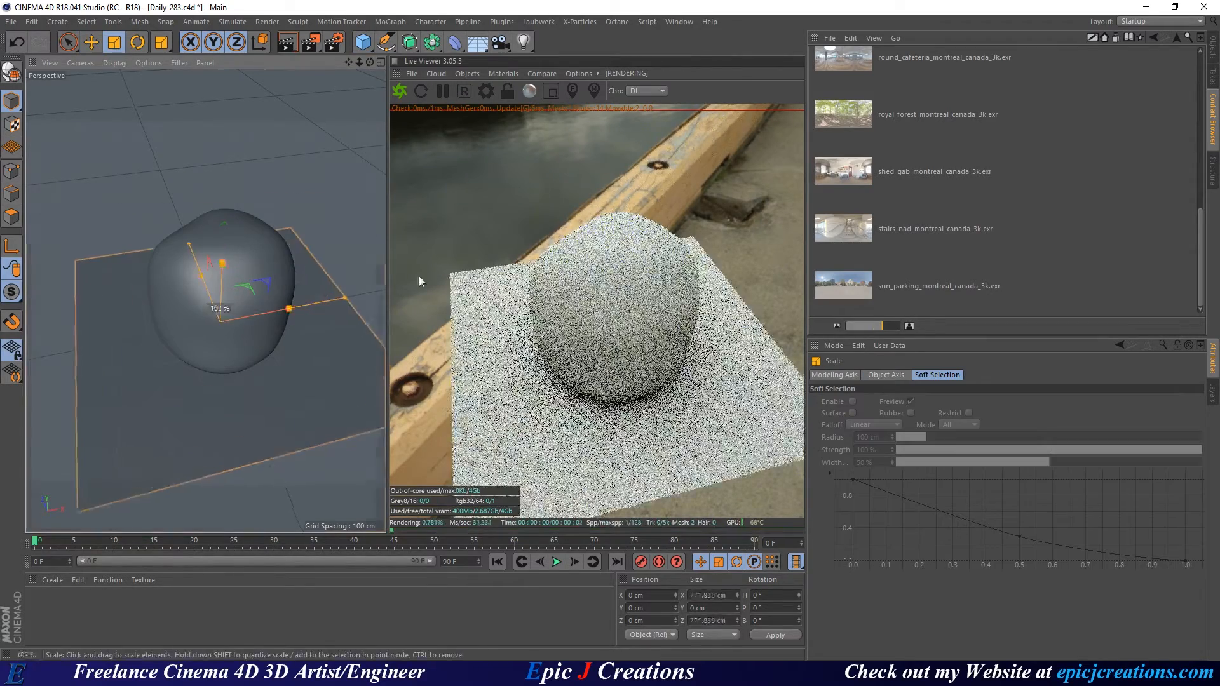
{"action": "left_click_drag", "start_coordinate": [273, 363], "coordinate": [445, 292]}
{"action": "left_click_drag", "start_coordinate": [214, 389], "coordinate": [432, 311]}
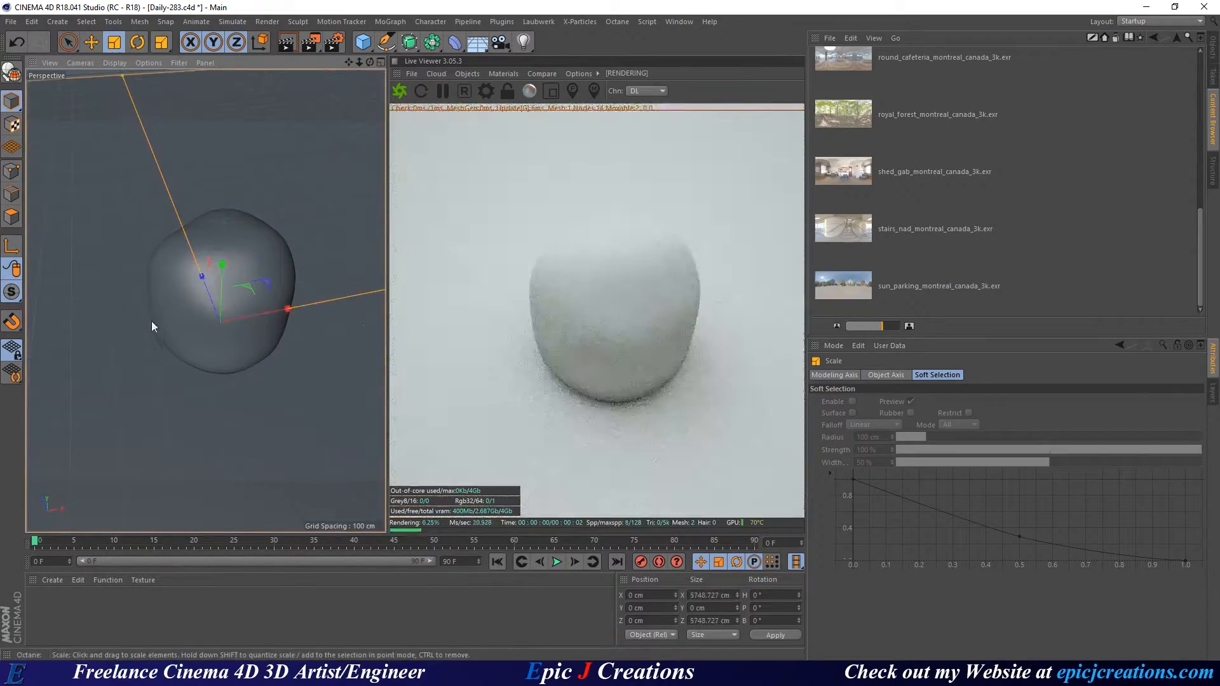
{"action": "left_click_drag", "start_coordinate": [151, 322], "coordinate": [291, 342], "text": "alt"}
{"action": "scroll", "coordinate": [208, 274], "scroll_direction": "up", "scroll_amount": 5}
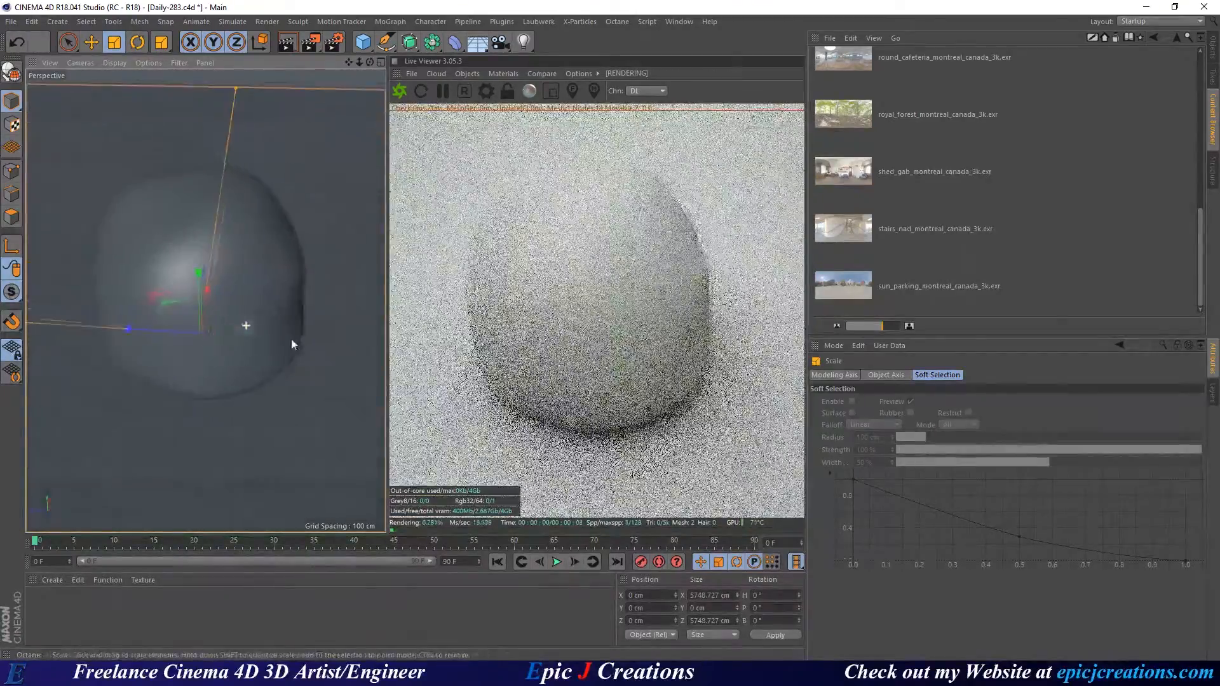
{"action": "left_click_drag", "start_coordinate": [206, 301], "coordinate": [246, 326], "text": "alt"}
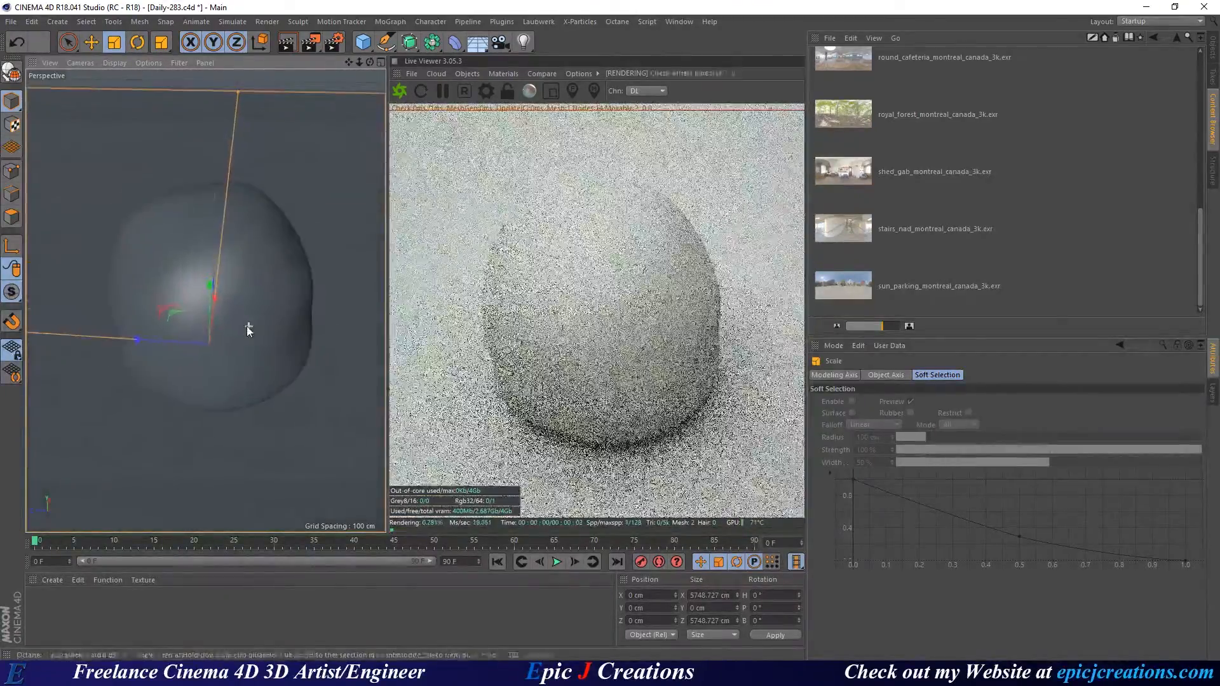
Lock the Live Viewer render resolution and adjust the viewport and panel splitters.
{"action": "left_click", "coordinate": [507, 91]}
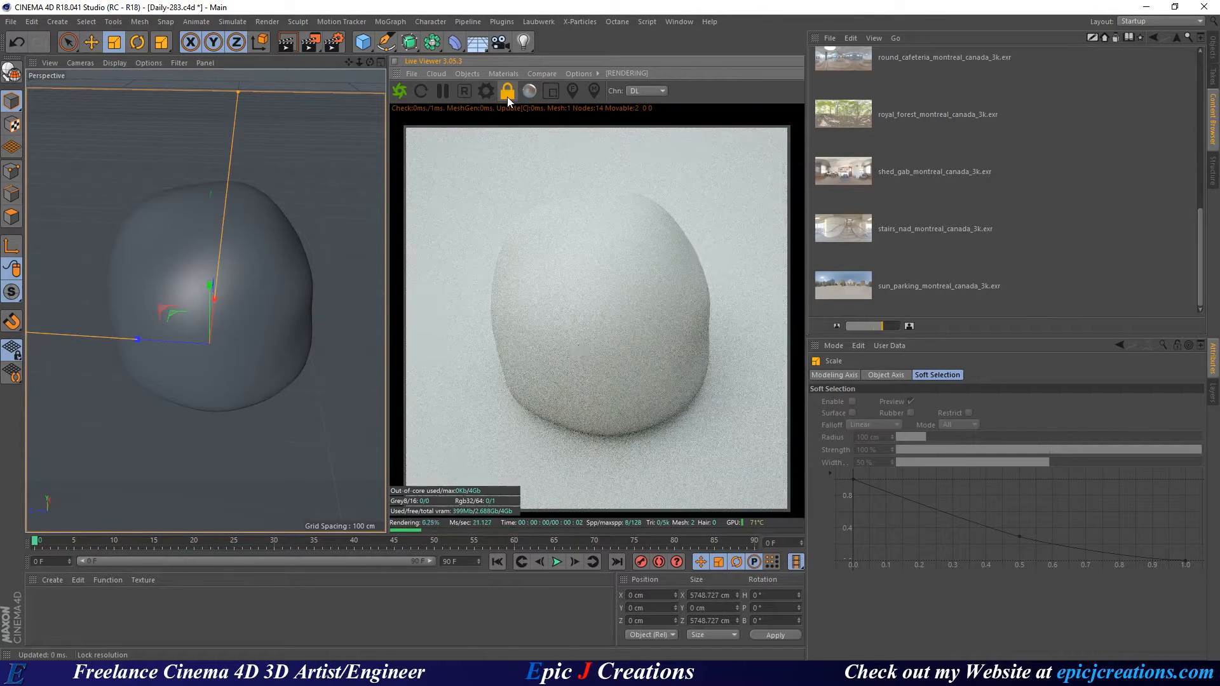
{"action": "left_click_drag", "start_coordinate": [603, 333], "coordinate": [611, 317]}
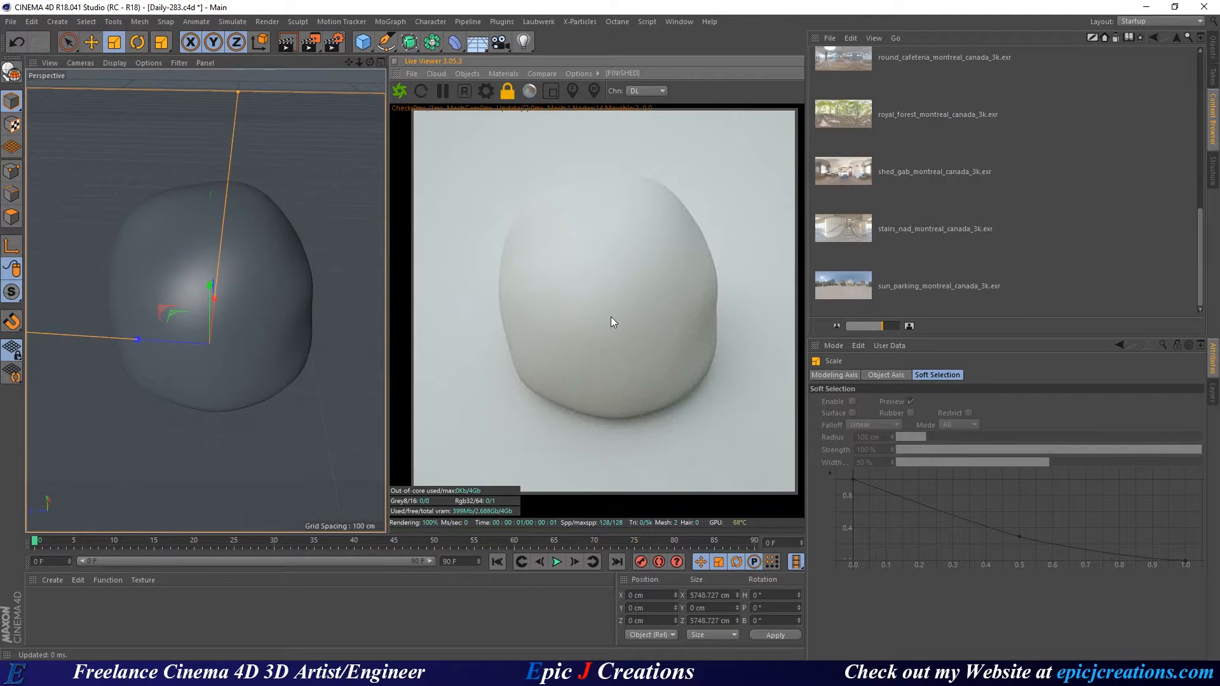
{"action": "left_click_drag", "start_coordinate": [388, 323], "coordinate": [406, 323]}
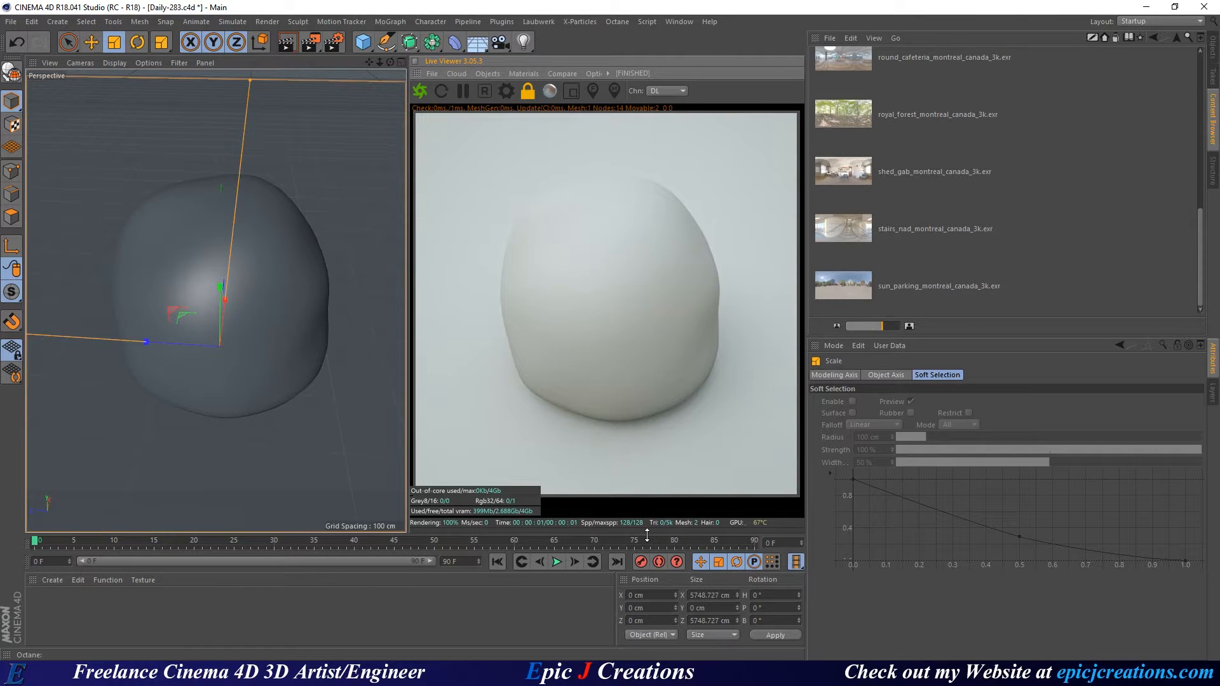
{"action": "left_click_drag", "start_coordinate": [647, 535], "coordinate": [645, 519]}
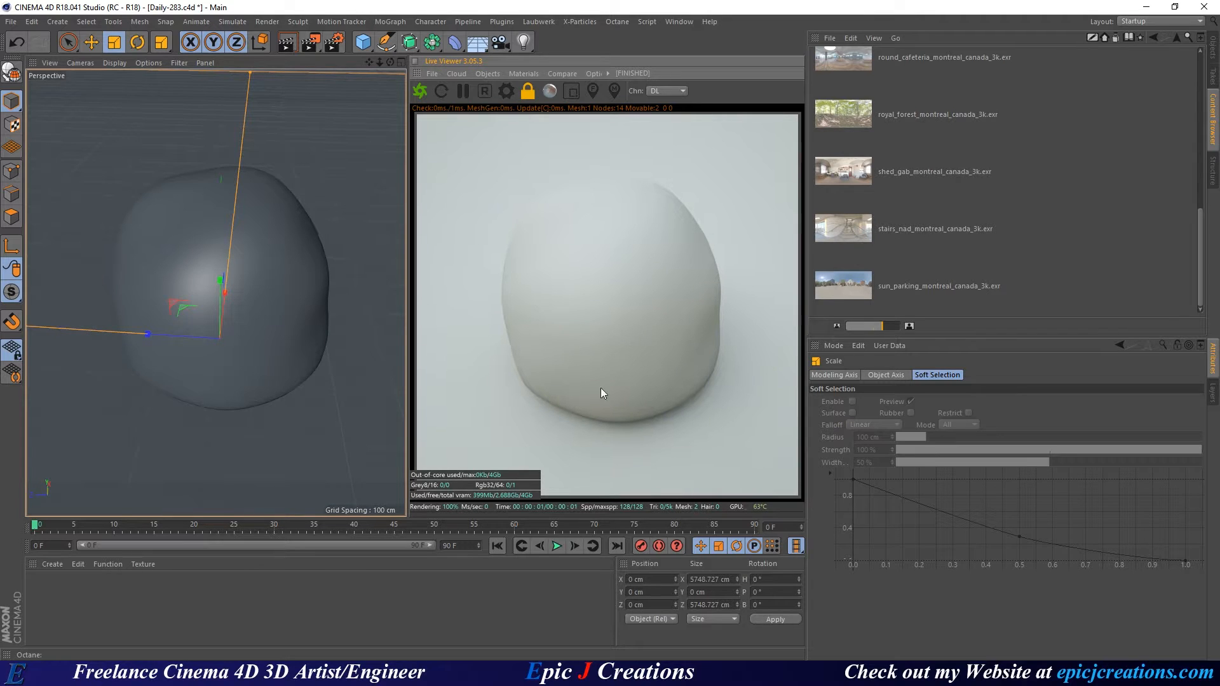
Create an Octane Specular material from the Live Viewer Materials menu and apply it to the gumdrop.
{"action": "left_click", "coordinate": [528, 73]}
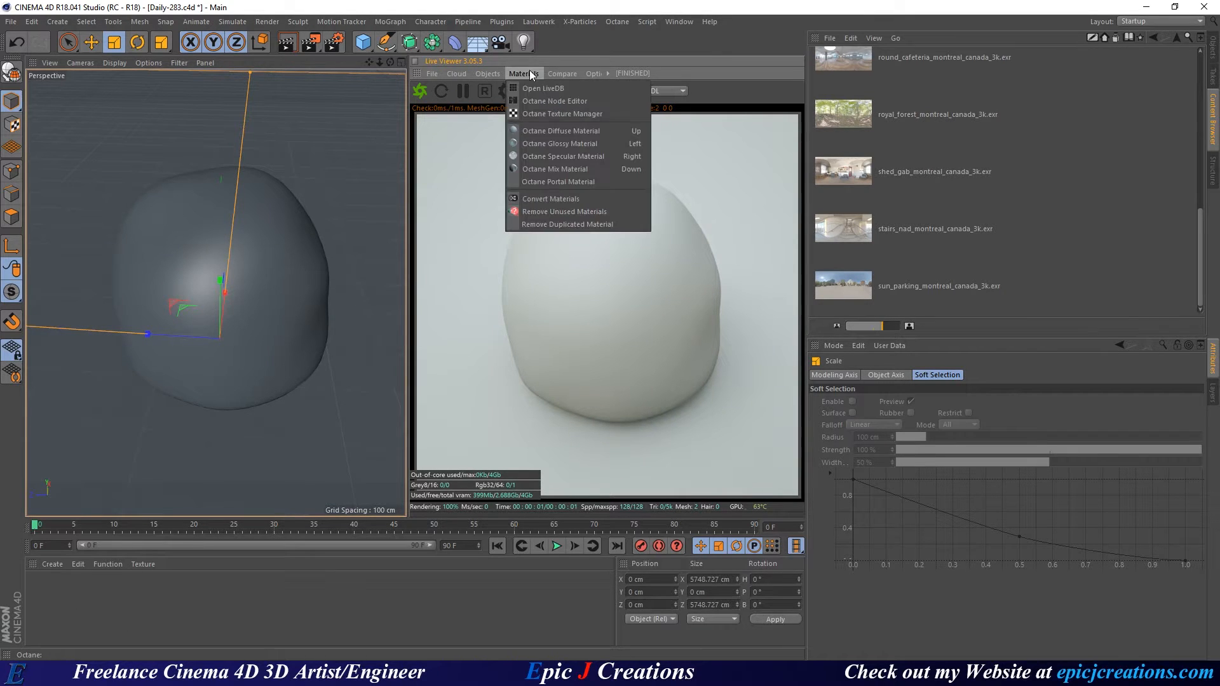
{"action": "left_click", "coordinate": [544, 156]}
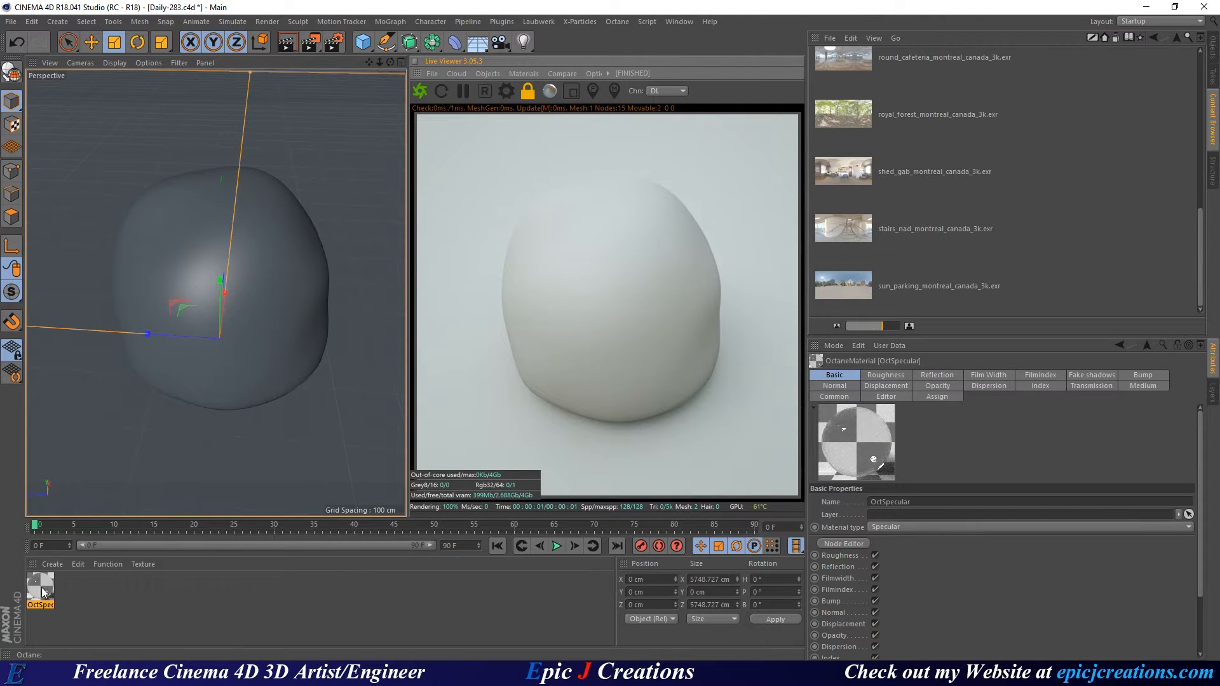
{"action": "left_click_drag", "start_coordinate": [40, 587], "coordinate": [273, 302]}
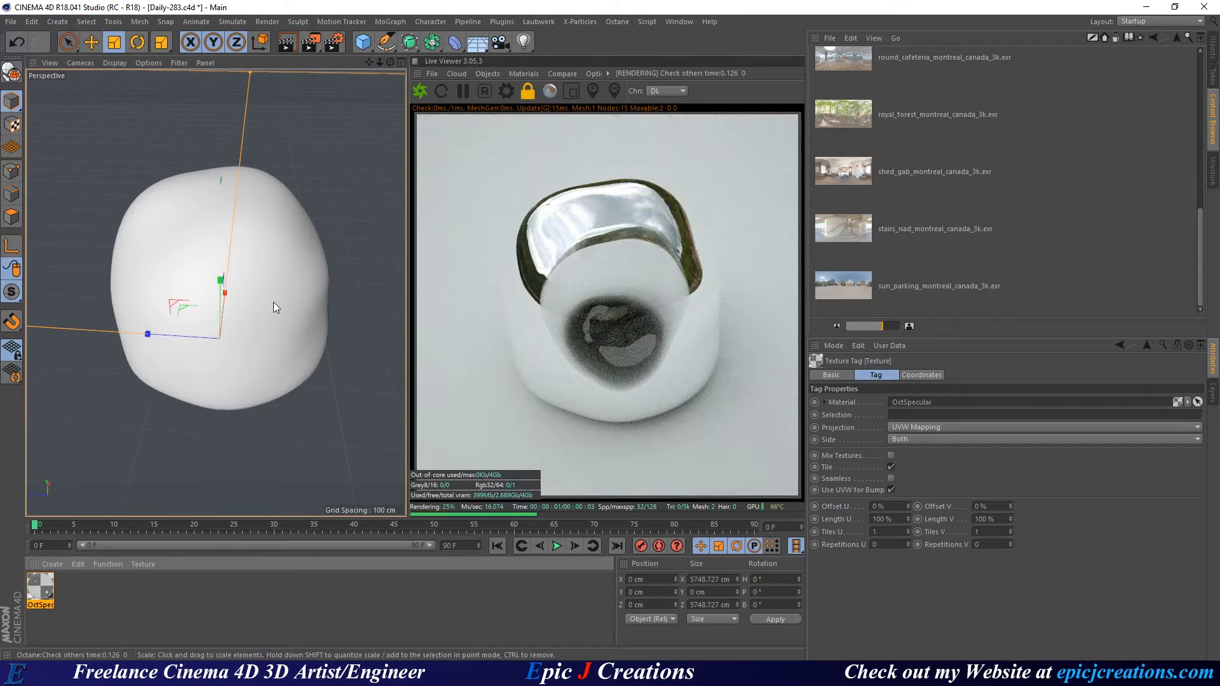
{"action": "left_click", "coordinate": [1211, 44]}
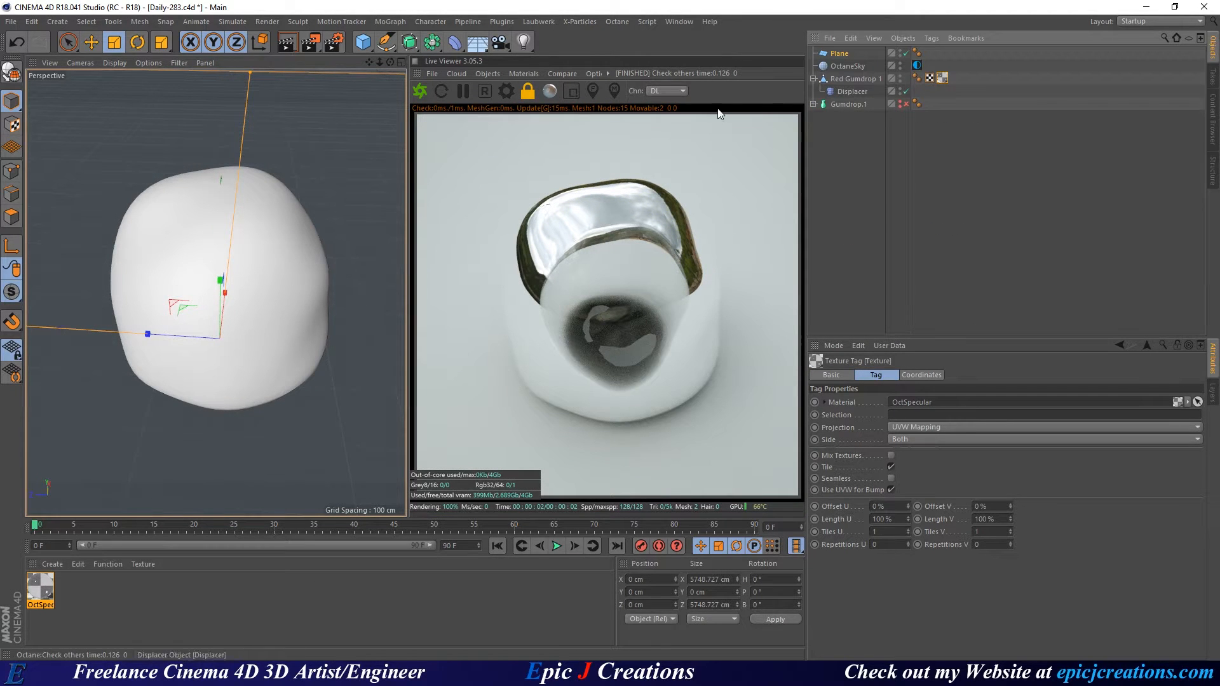
{"action": "left_click_drag", "start_coordinate": [326, 319], "coordinate": [210, 257], "text": "alt"}
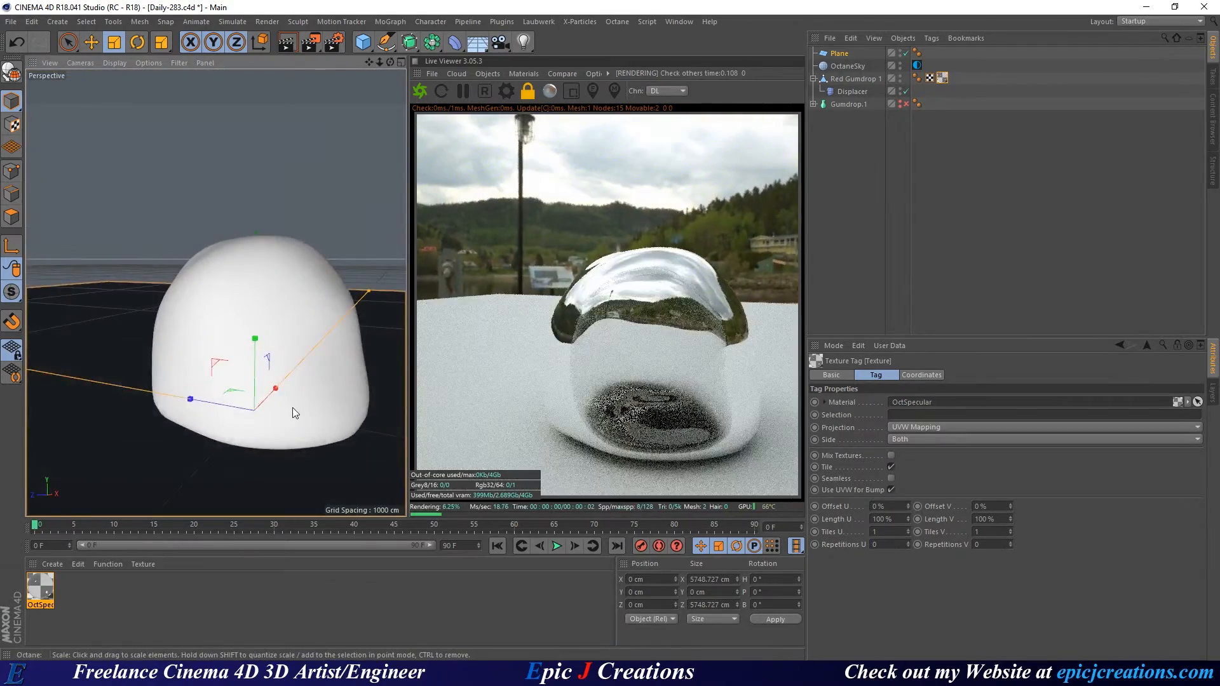
{"action": "left_click_drag", "start_coordinate": [292, 406], "coordinate": [277, 356], "text": "alt"}
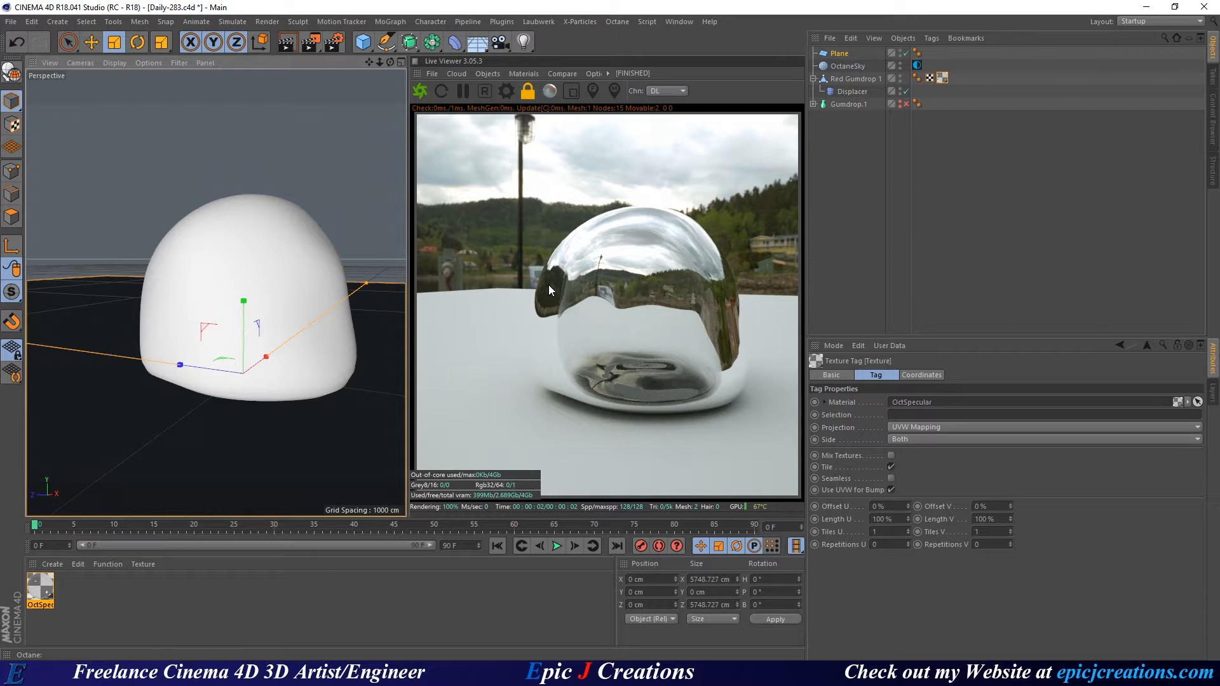
Select all of Red Gumdrop 1's polygons and reverse their normals.
{"action": "left_click", "coordinate": [844, 78]}
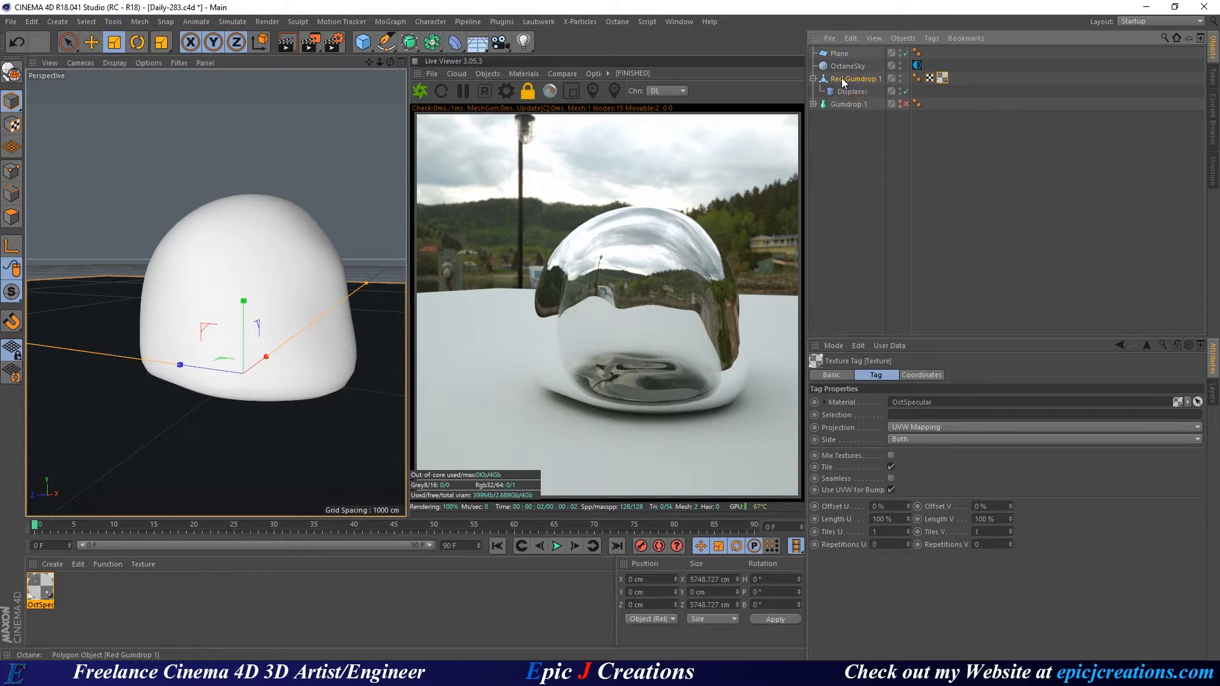
{"action": "left_click", "coordinate": [9, 219]}
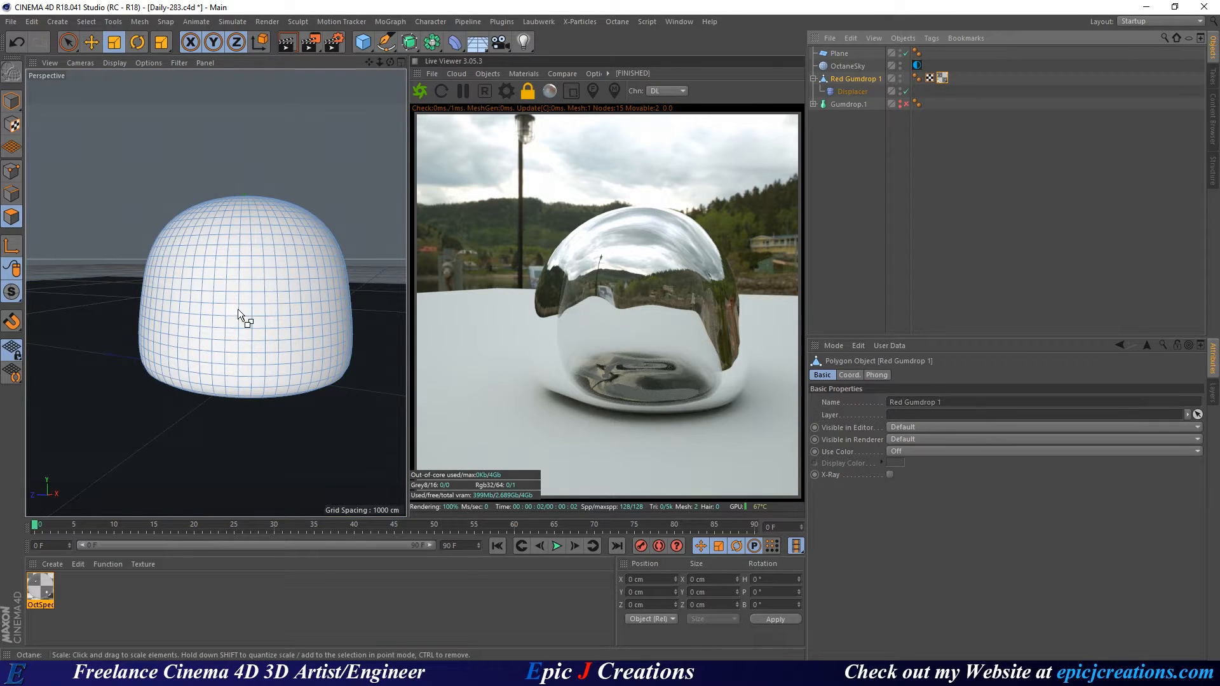
{"action": "key", "text": "ctrl+a"}
{"action": "left_click_drag", "start_coordinate": [295, 272], "coordinate": [306, 258]}
{"action": "mouse_move", "coordinate": [307, 258]}
{"action": "right_mouse_down", "text": "alt"}
{"action": "mouse_move", "coordinate": [327, 258]}
{"action": "mouse_move", "coordinate": [288, 251]}
{"action": "right_mouse_up", "text": "alt"}
{"action": "left_click_drag", "start_coordinate": [288, 250], "coordinate": [284, 254], "text": "alt"}
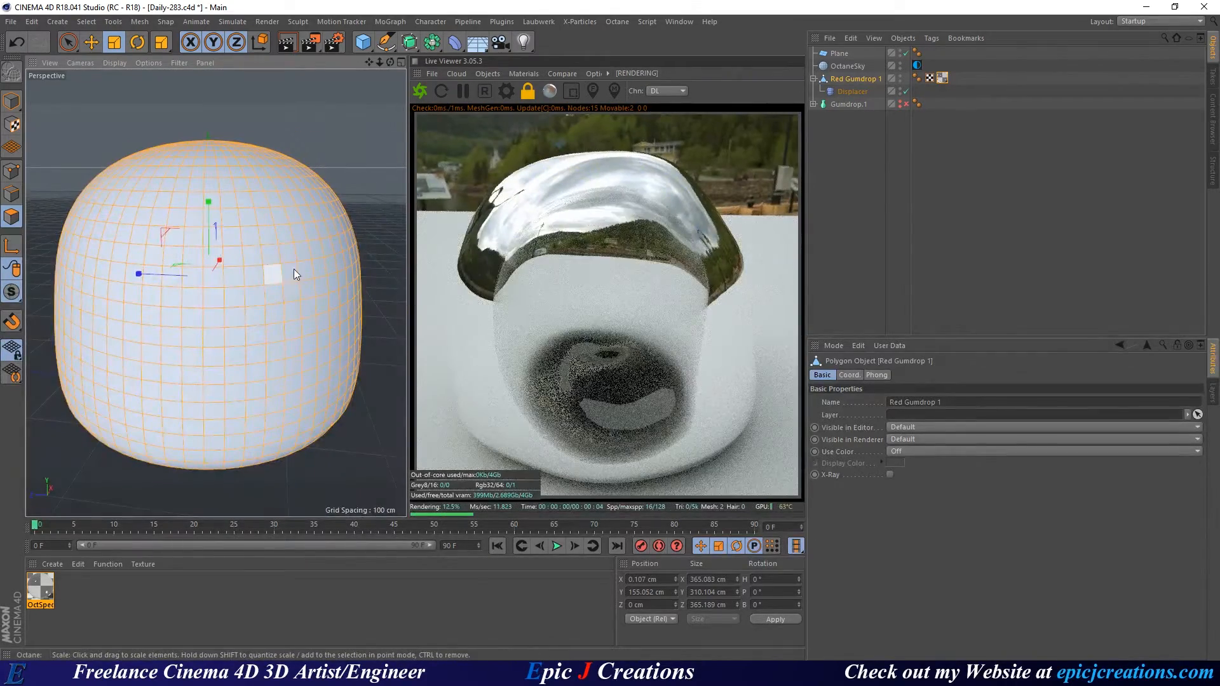
{"action": "right_click", "coordinate": [266, 251]}
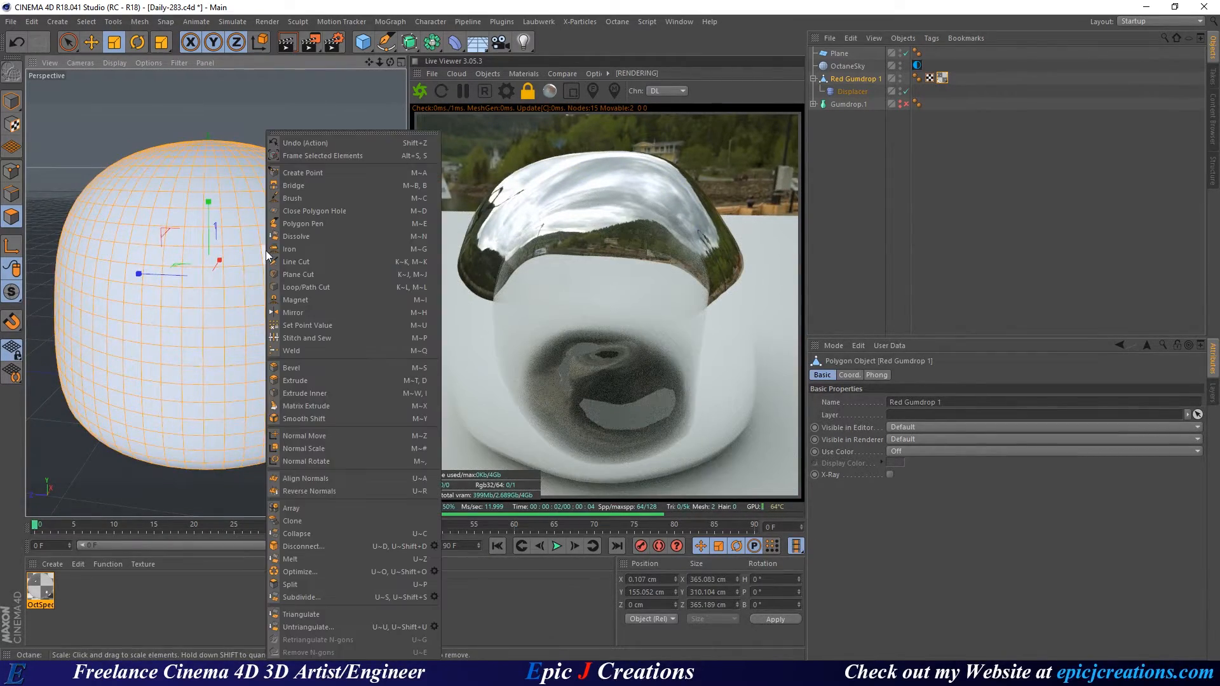
{"action": "left_click", "coordinate": [326, 493]}
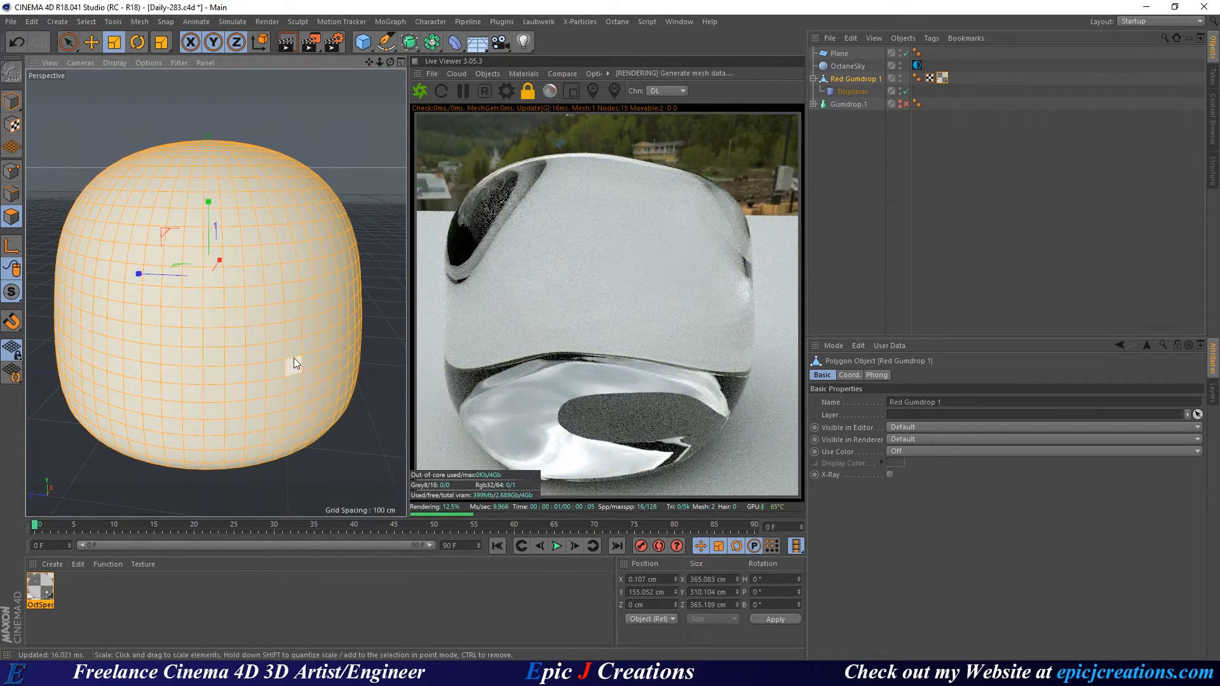
Reframe the view around the gumdrop and return to Model mode.
{"action": "left_click_drag", "start_coordinate": [306, 360], "coordinate": [270, 330], "text": "alt"}
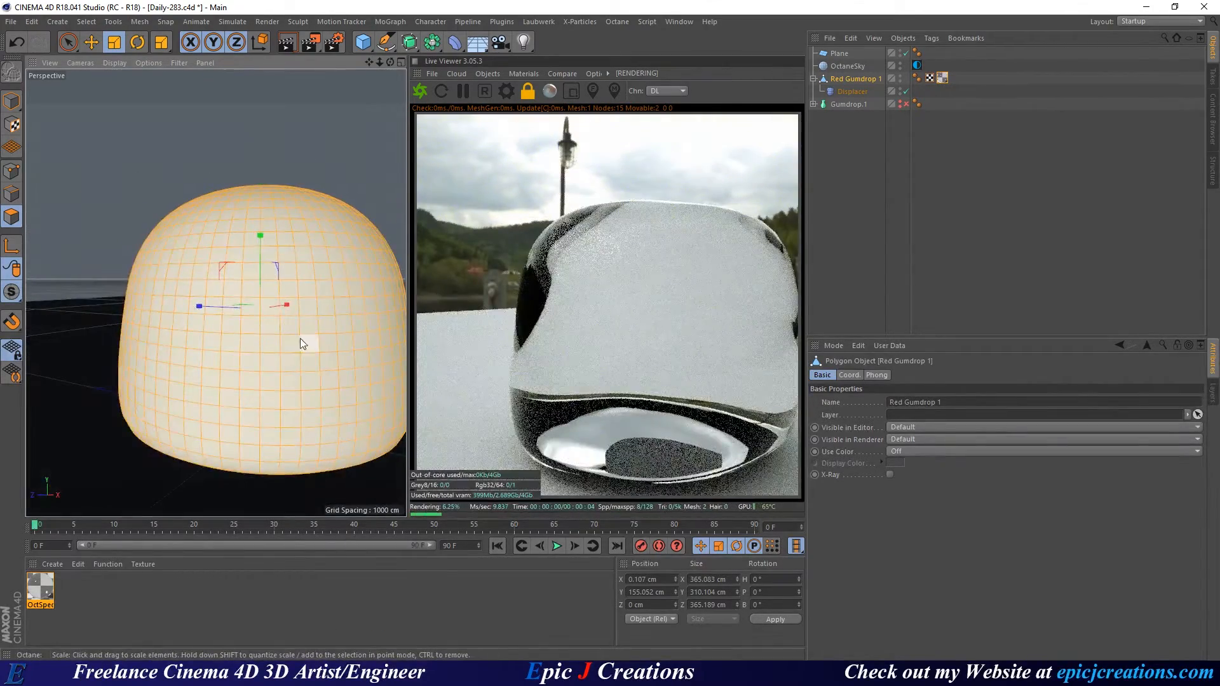
{"action": "middle_click_drag", "start_coordinate": [275, 332], "coordinate": [246, 315], "text": "alt"}
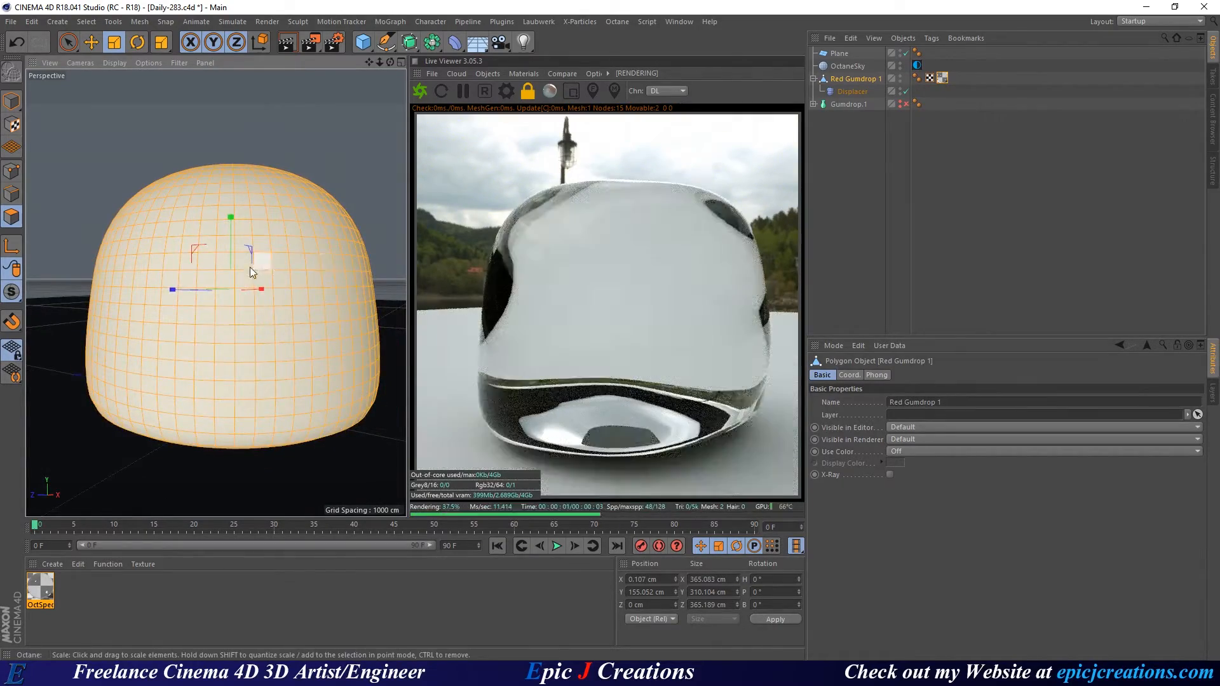
{"action": "scroll", "coordinate": [250, 267], "scroll_direction": "down", "scroll_amount": 5}
{"action": "left_click_drag", "start_coordinate": [250, 267], "coordinate": [275, 280], "text": "alt"}
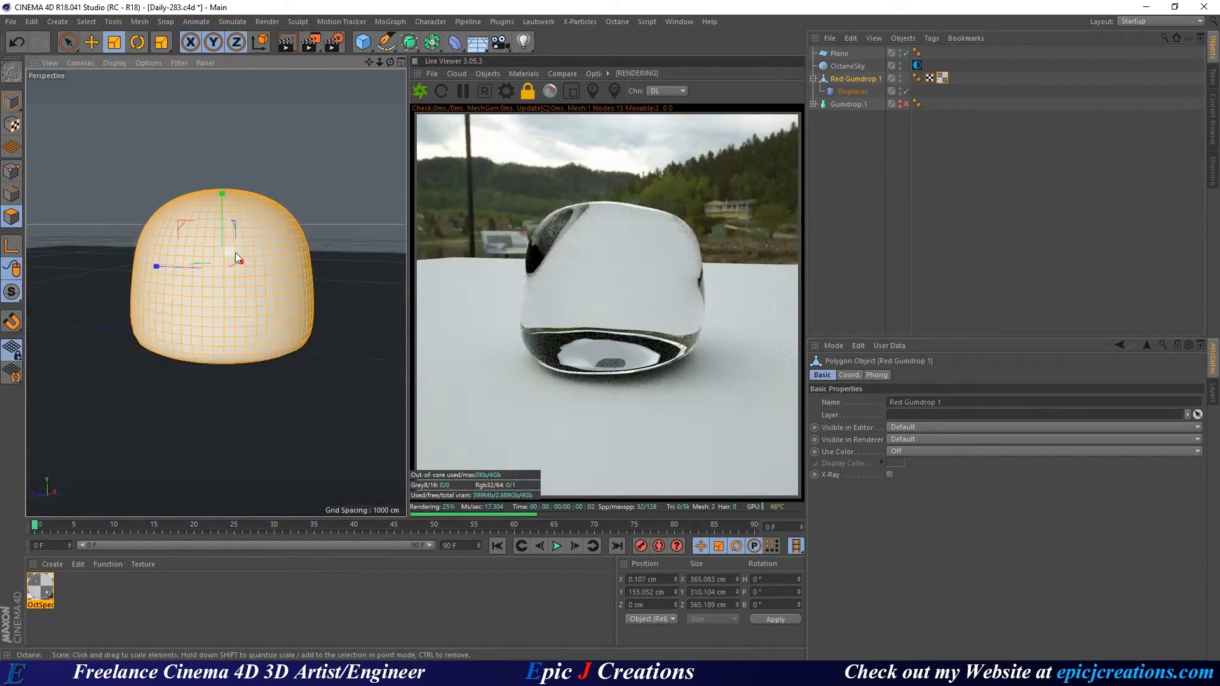
{"action": "middle_click_drag", "start_coordinate": [235, 255], "coordinate": [235, 288], "text": "alt"}
{"action": "left_click_drag", "start_coordinate": [235, 288], "coordinate": [202, 342], "text": "alt"}
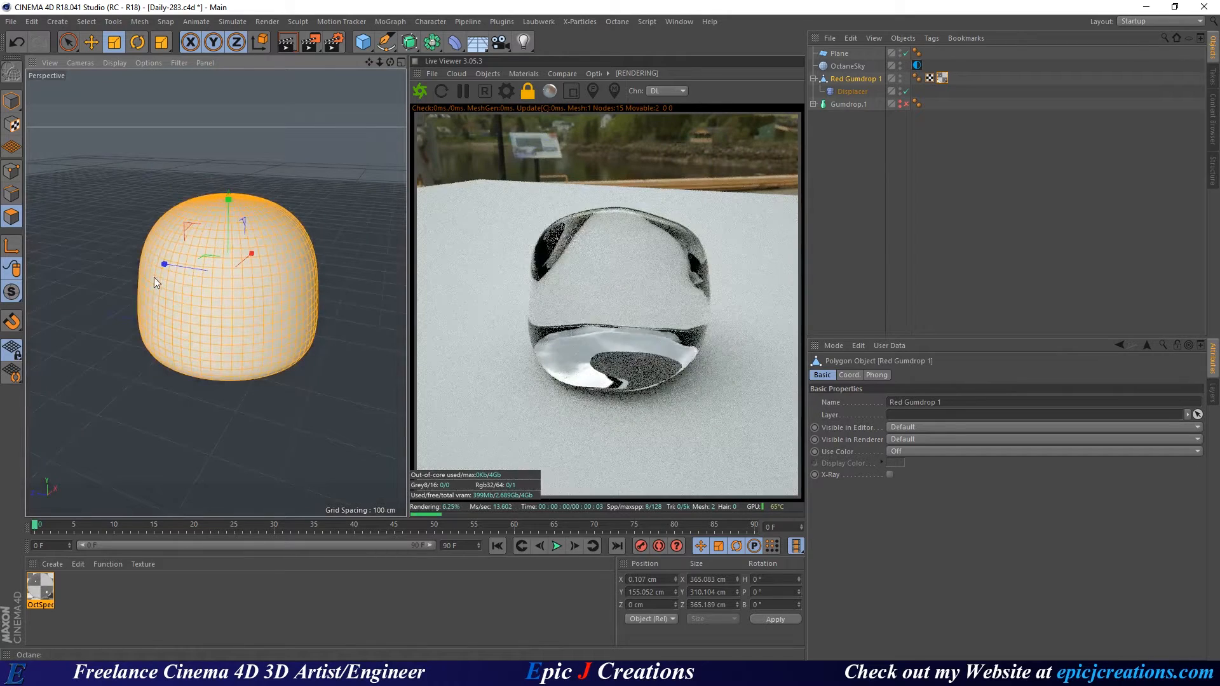
{"action": "left_click", "coordinate": [12, 101]}
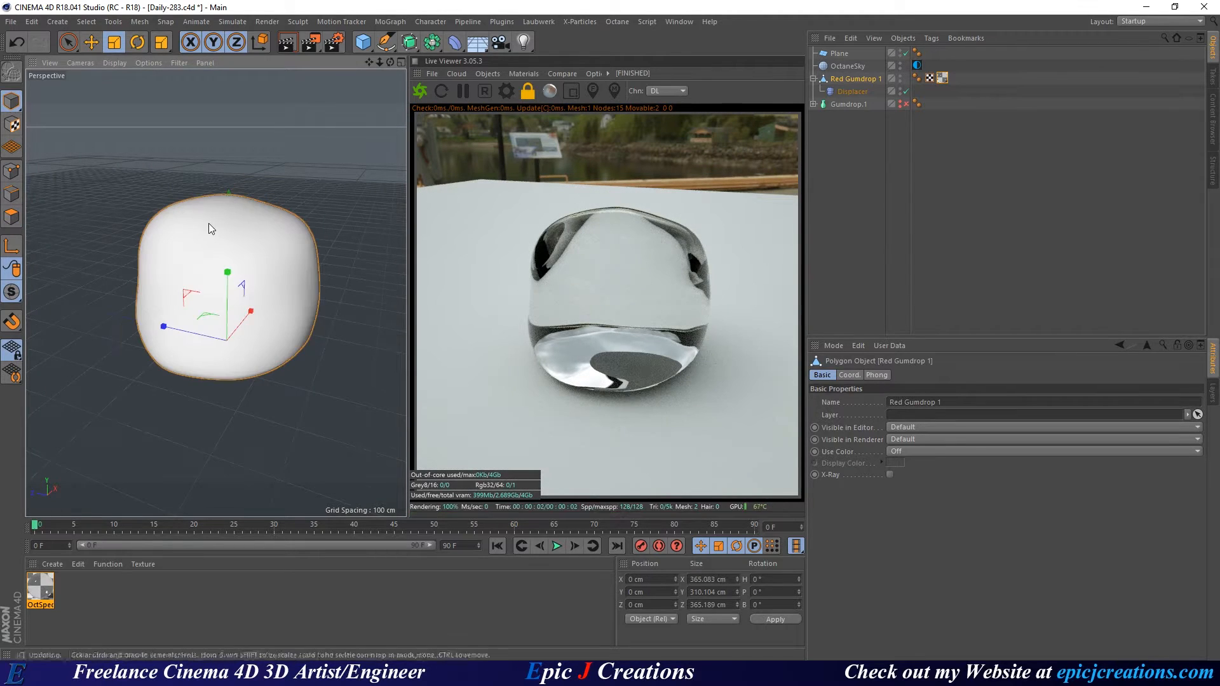
{"action": "scroll", "coordinate": [210, 228], "scroll_direction": "up", "scroll_amount": 3}
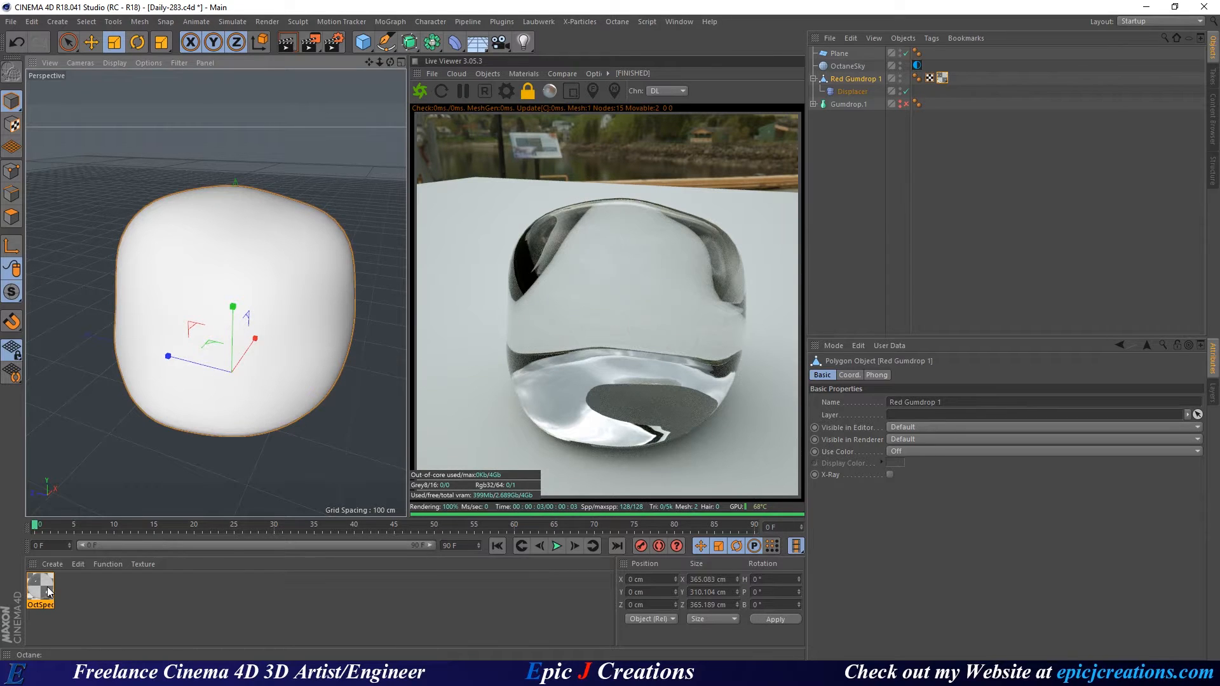
Open the OctSpecular material in the Node Editor, moved to the left of the screen.
{"action": "double_click", "coordinate": [49, 592]}
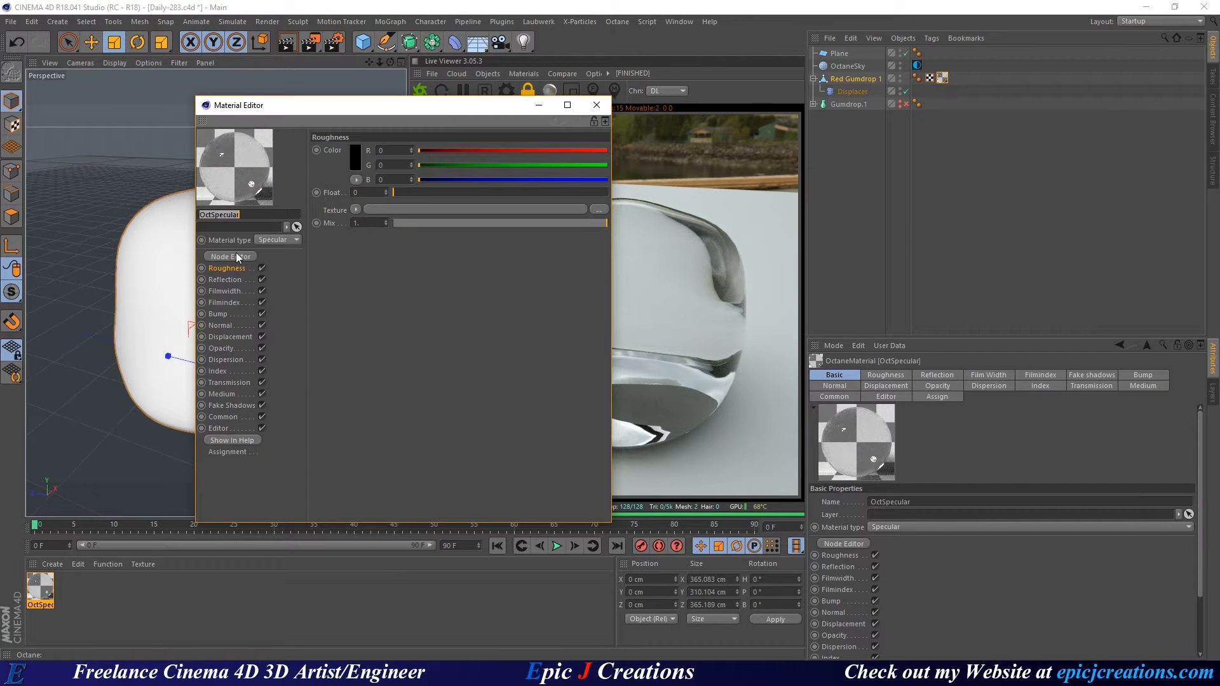
{"action": "left_click", "coordinate": [236, 255]}
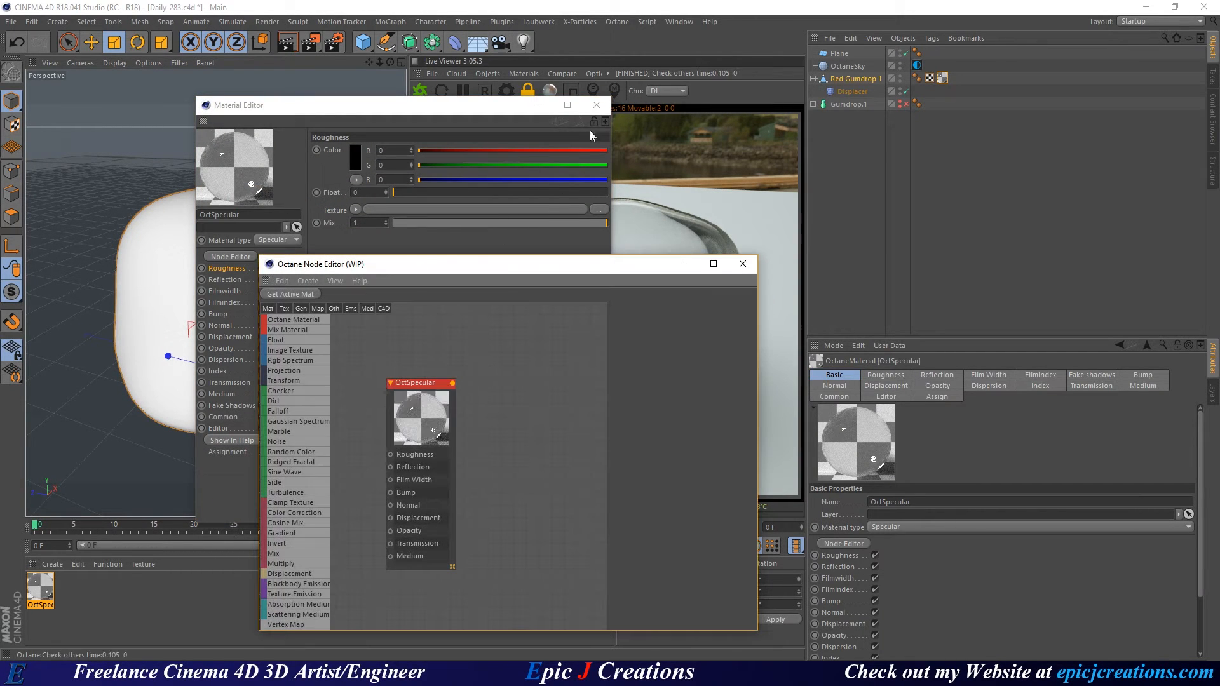
{"action": "left_click", "coordinate": [596, 105]}
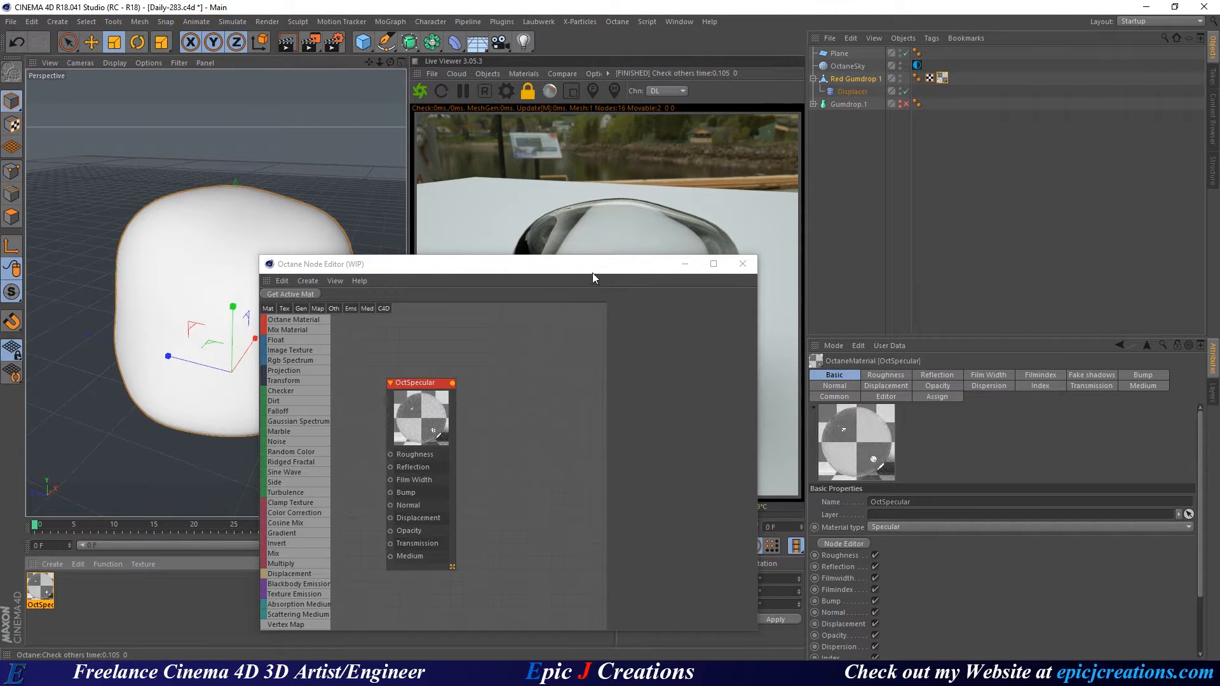
{"action": "left_click_drag", "start_coordinate": [593, 274], "coordinate": [350, 84]}
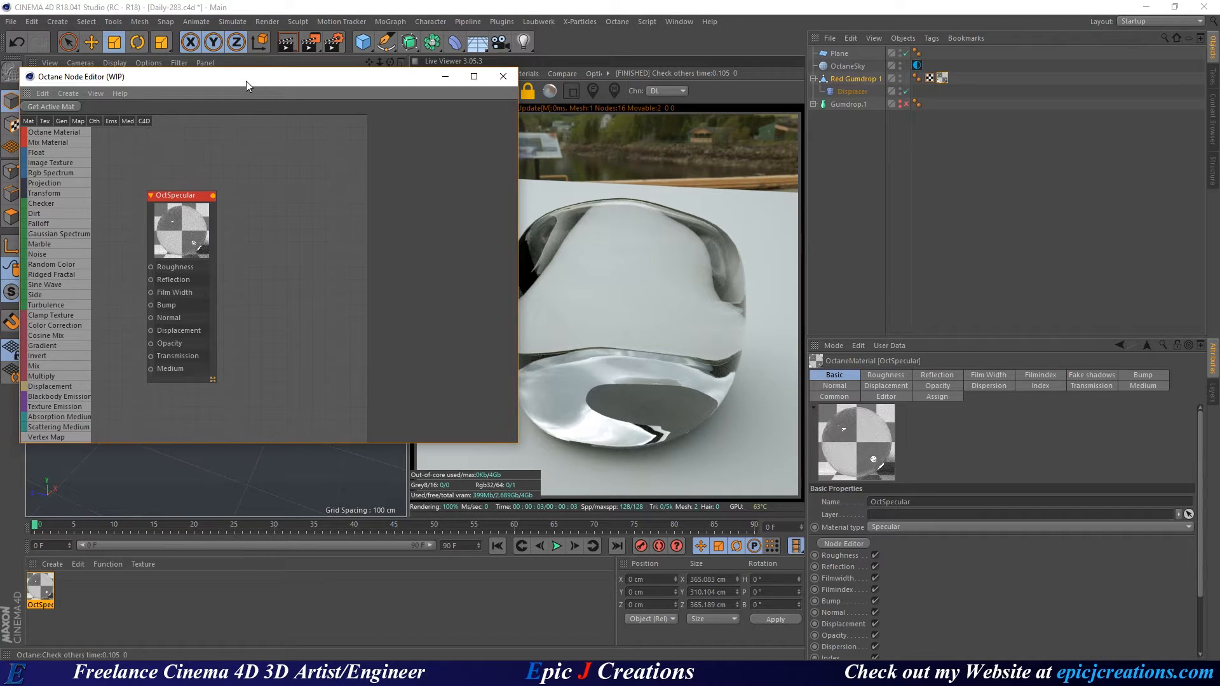
{"action": "left_click_drag", "start_coordinate": [246, 82], "coordinate": [228, 72]}
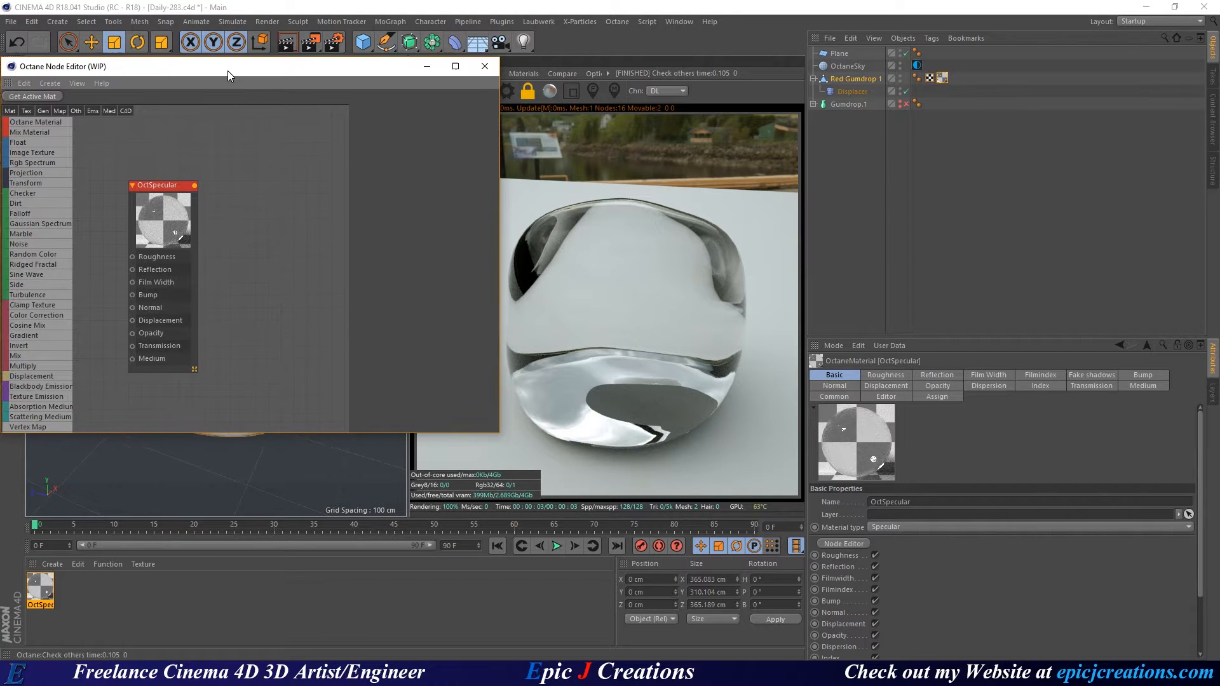
{"action": "middle_click_drag", "start_coordinate": [236, 261], "coordinate": [371, 285]}
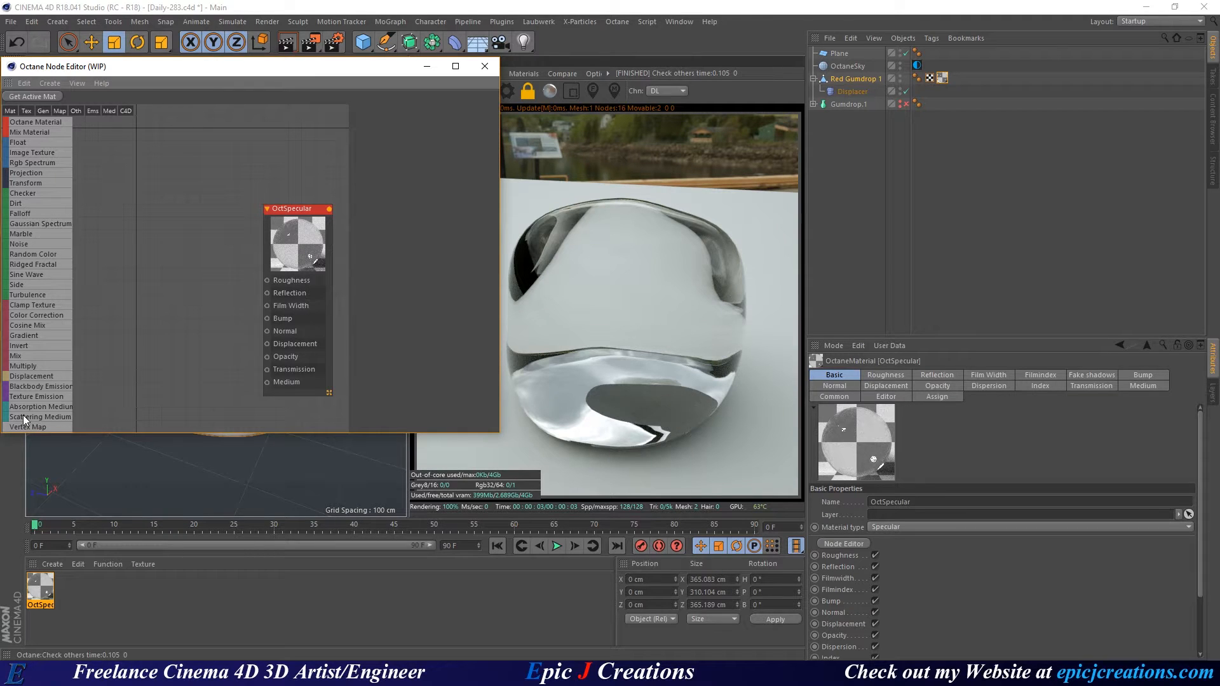
Add Scattering Medium, RgbSpectrum (to Absorption) and FloatTexture (to Scattering, value 0) nodes.
{"action": "mouse_move", "coordinate": [163, 383]}
{"action": "left_mouse_down"}
{"action": "mouse_move", "coordinate": [241, 404]}
{"action": "mouse_move", "coordinate": [173, 373]}
{"action": "left_mouse_up"}
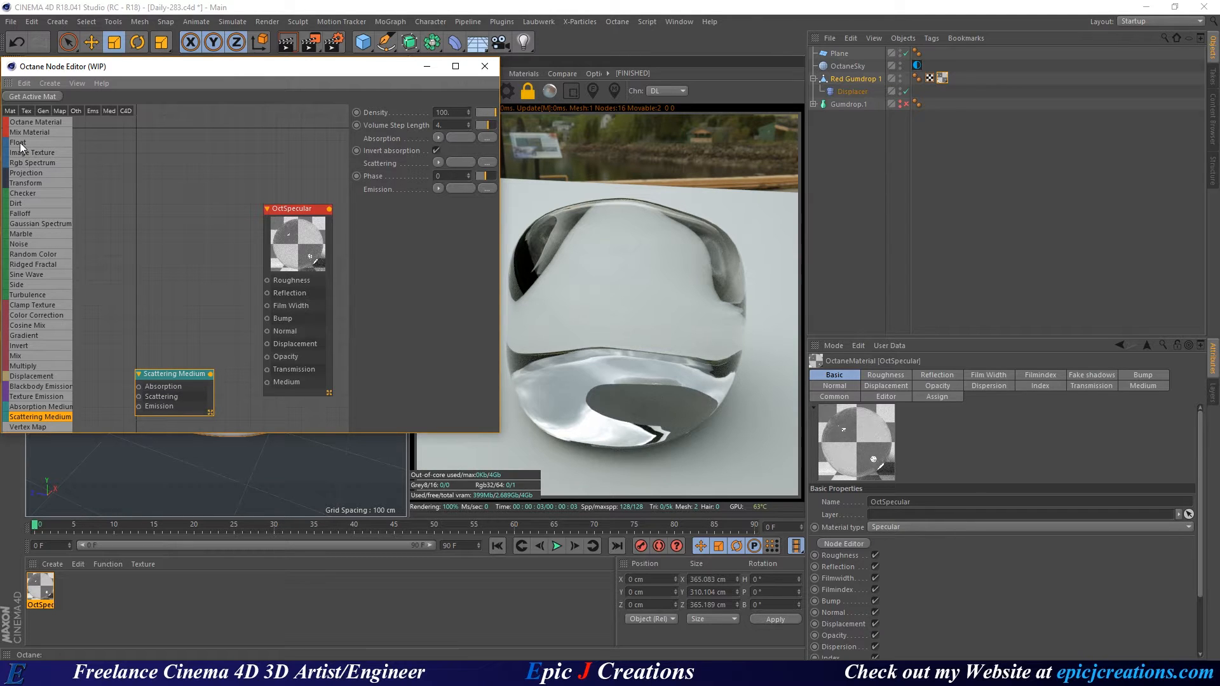
{"action": "left_click_drag", "start_coordinate": [20, 143], "coordinate": [163, 321]}
{"action": "left_click_drag", "start_coordinate": [93, 384], "coordinate": [94, 416]}
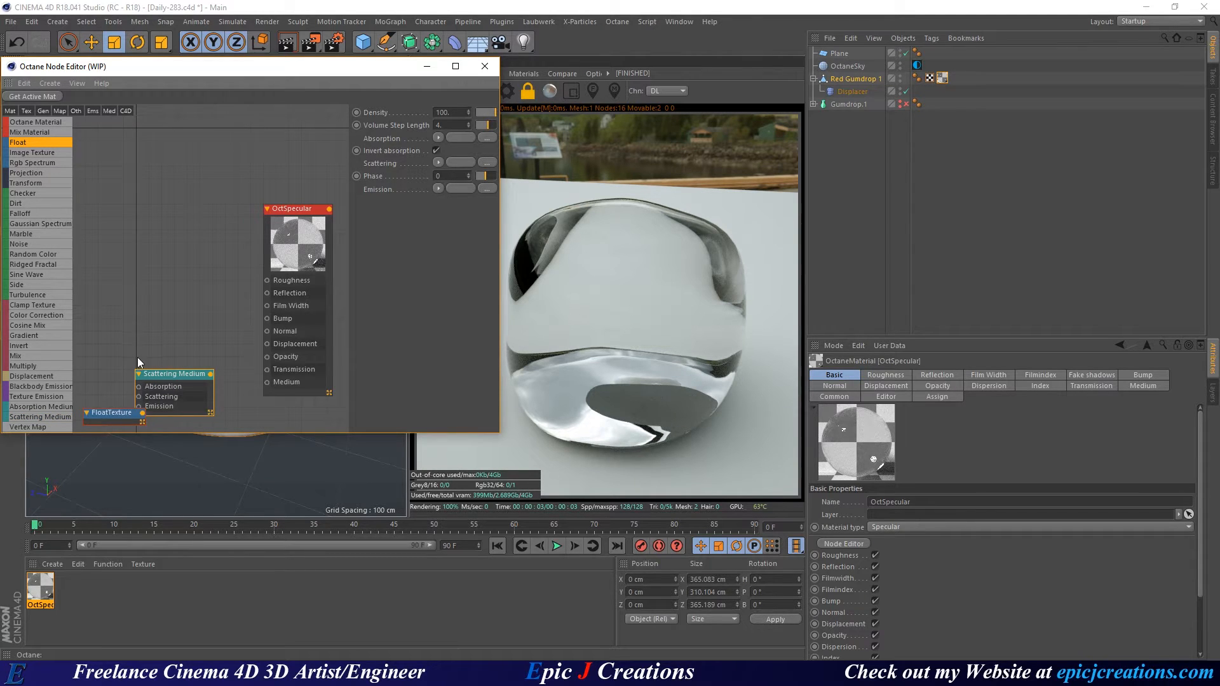
{"action": "middle_click_drag", "start_coordinate": [137, 357], "coordinate": [189, 315]}
{"action": "left_click_drag", "start_coordinate": [169, 371], "coordinate": [131, 385]}
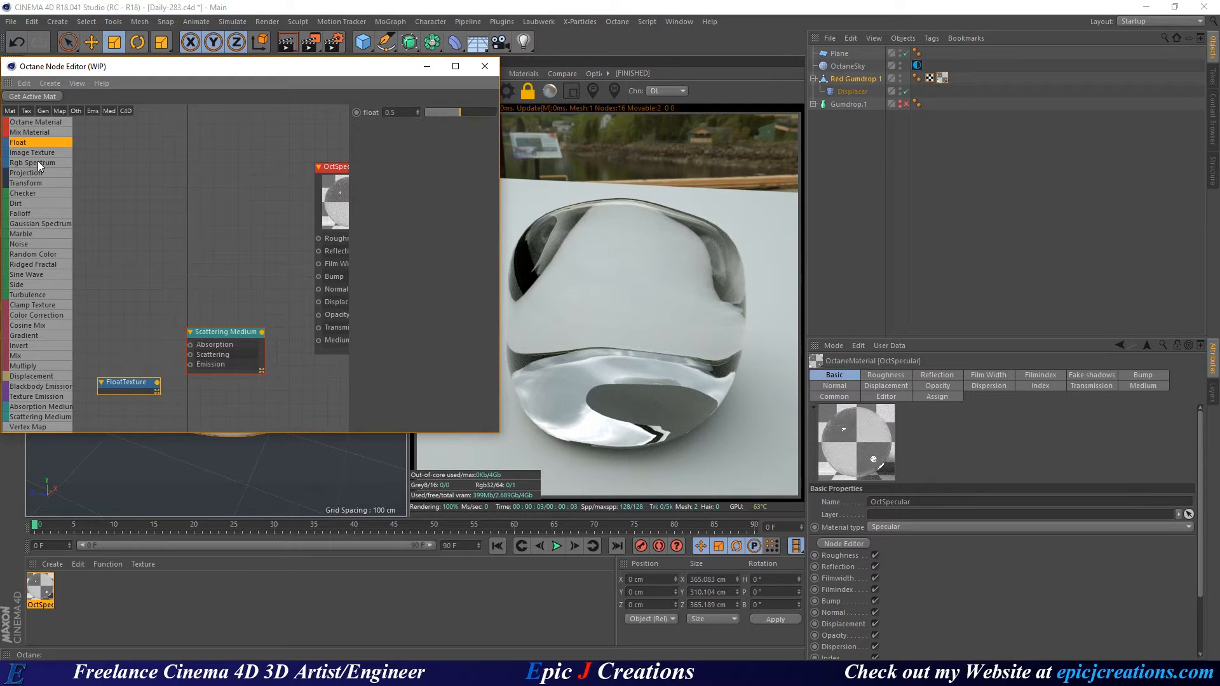
{"action": "left_click_drag", "start_coordinate": [138, 295], "coordinate": [190, 345]}
{"action": "left_click_drag", "start_coordinate": [130, 384], "coordinate": [190, 354]}
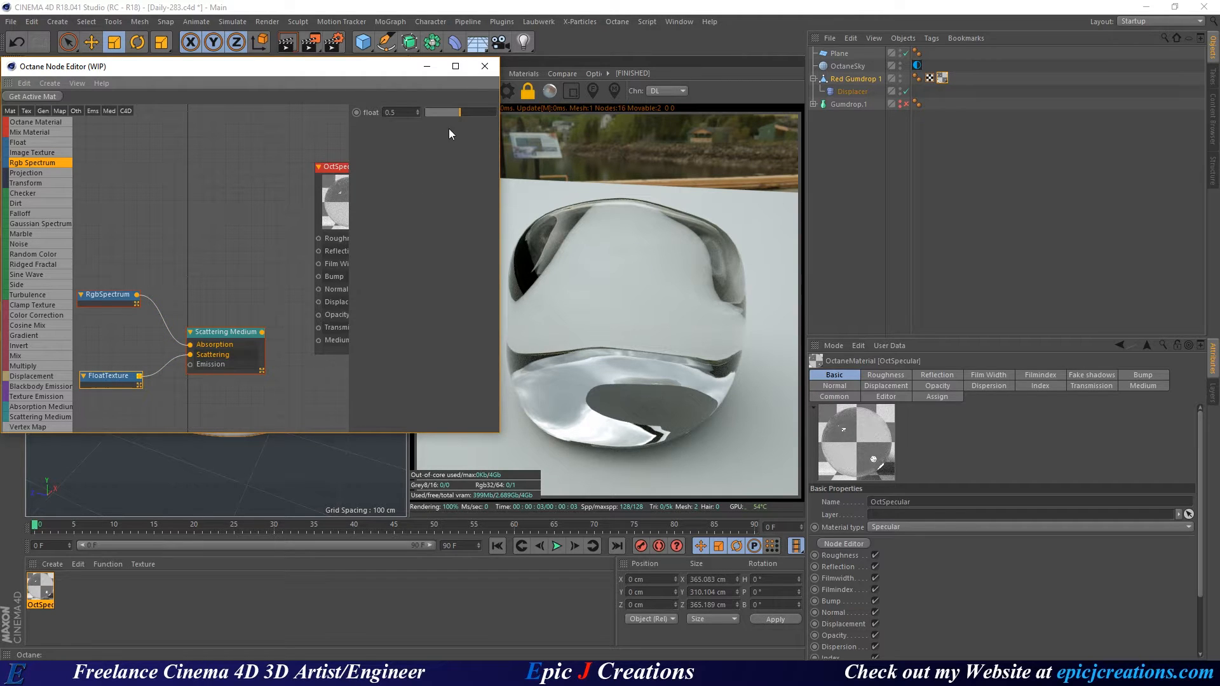
{"action": "left_click_drag", "start_coordinate": [458, 113], "coordinate": [353, 108]}
Wire Scattering Medium into OctSpecular's Medium input and set Volume Step Length to 0.5.
{"action": "middle_click_drag", "start_coordinate": [251, 284], "coordinate": [231, 283]}
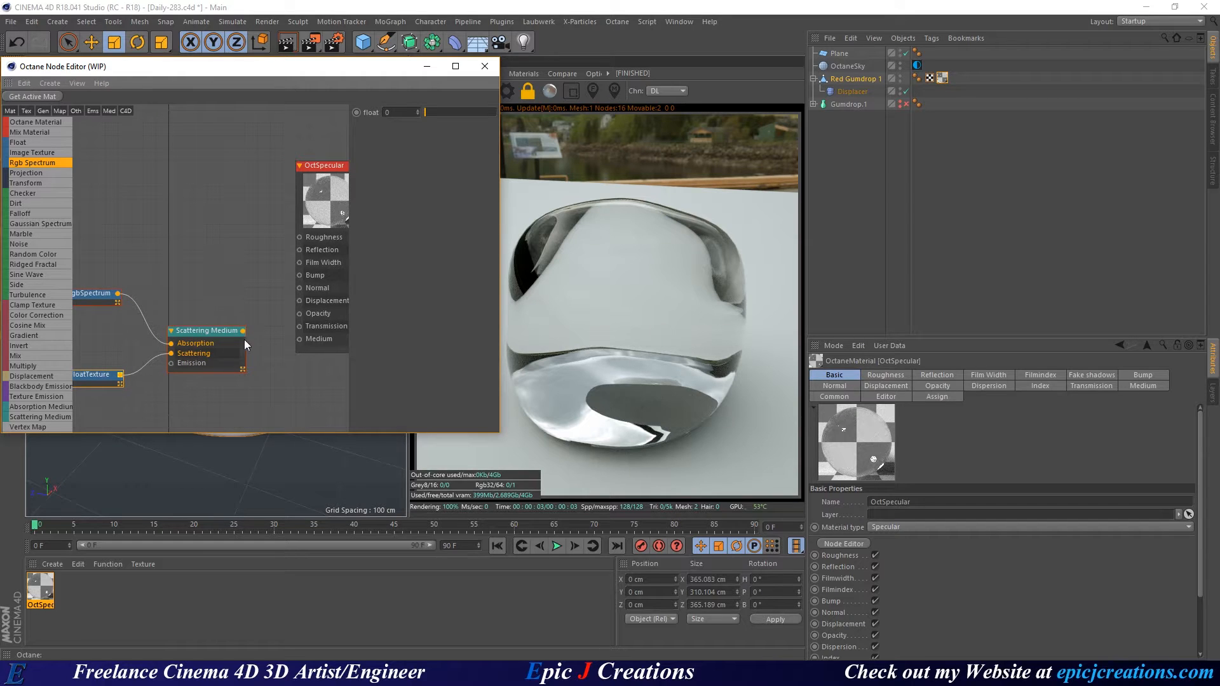
{"action": "left_click_drag", "start_coordinate": [243, 331], "coordinate": [301, 346]}
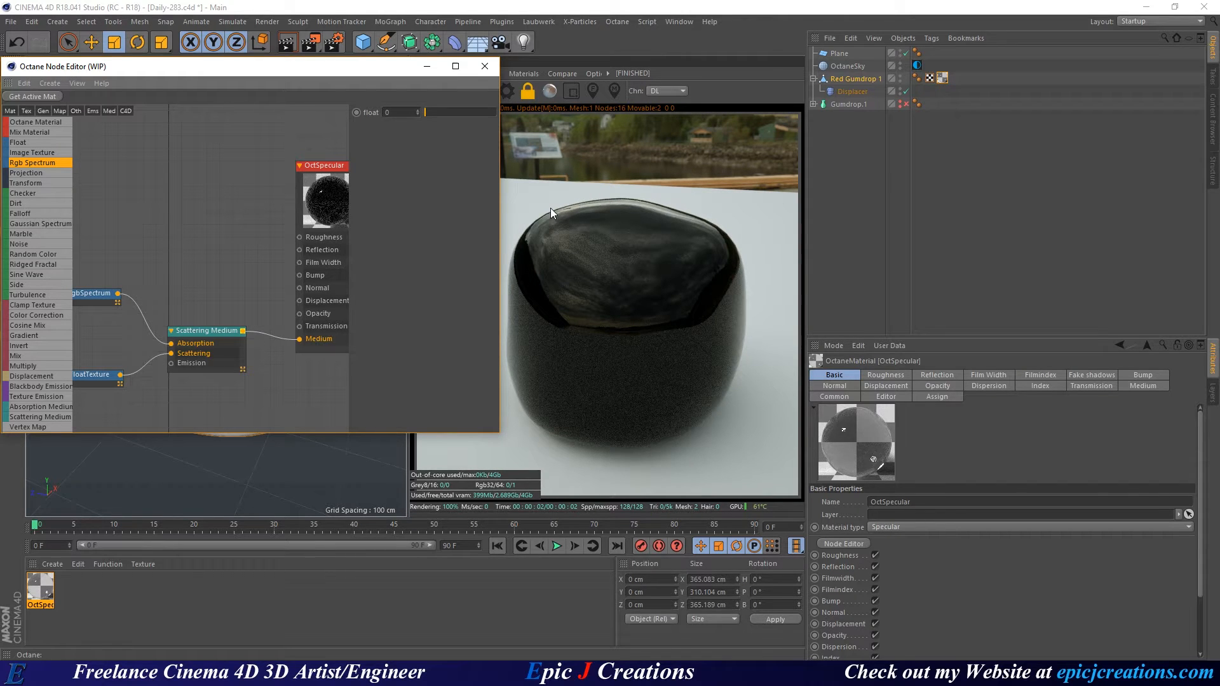
{"action": "left_click", "coordinate": [222, 331]}
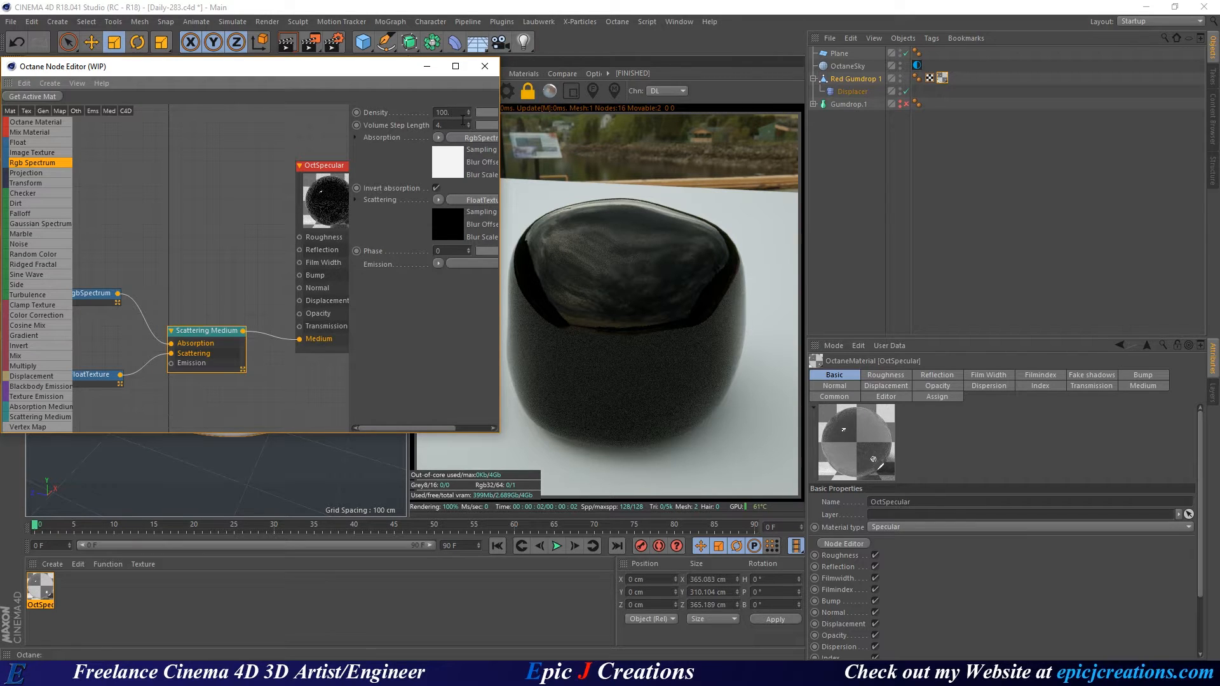
{"action": "left_click", "coordinate": [438, 125]}
{"action": "type", "text": ".5"}
{"action": "key", "text": "Return"}
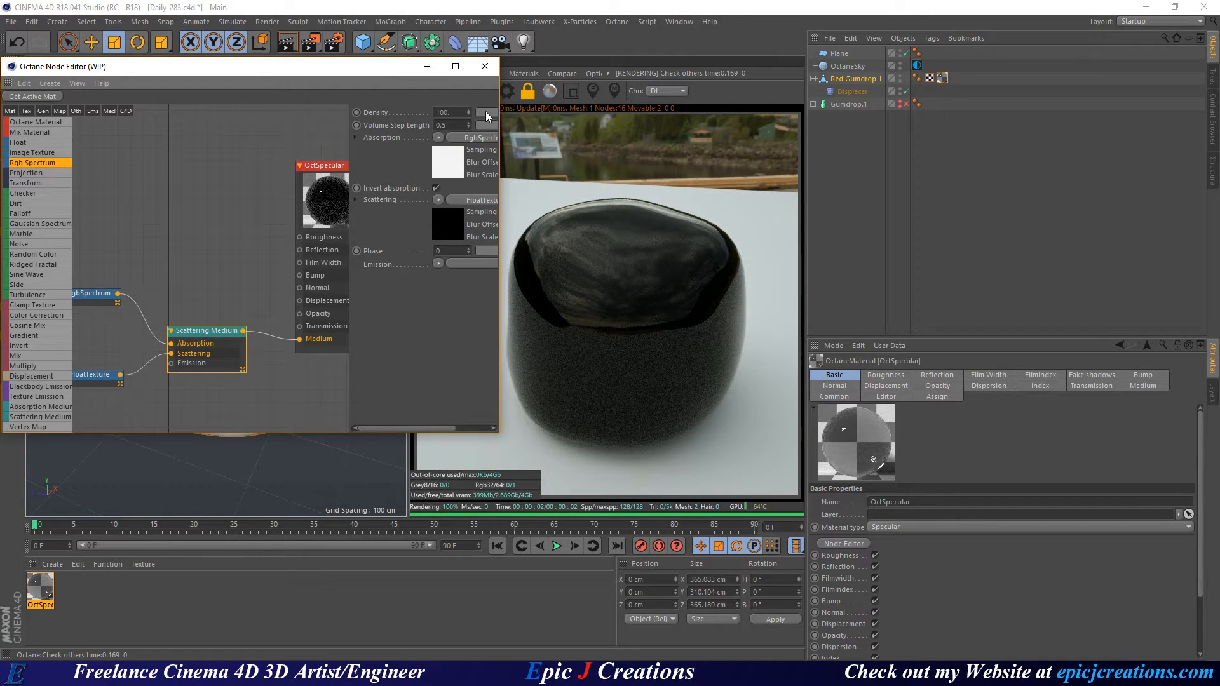
Widen the node editor panels and give the Scattering Medium a Density of 1.
{"action": "left_click_drag", "start_coordinate": [502, 140], "coordinate": [594, 144]}
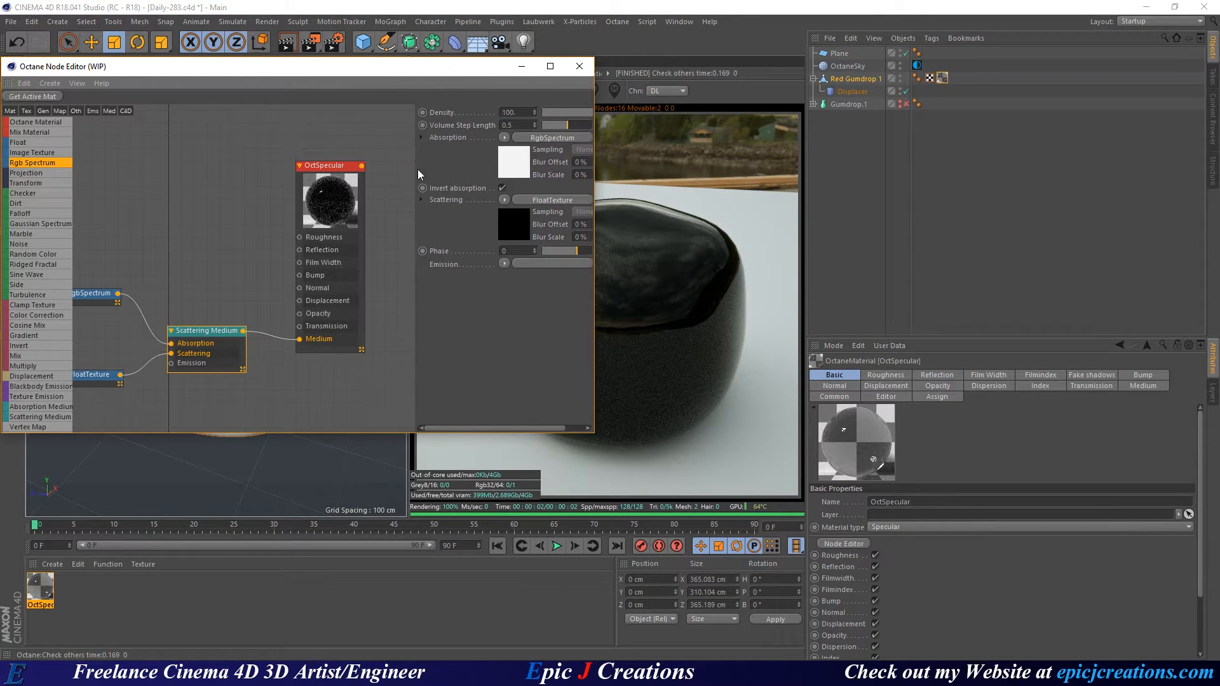
{"action": "left_click_drag", "start_coordinate": [417, 171], "coordinate": [371, 172]}
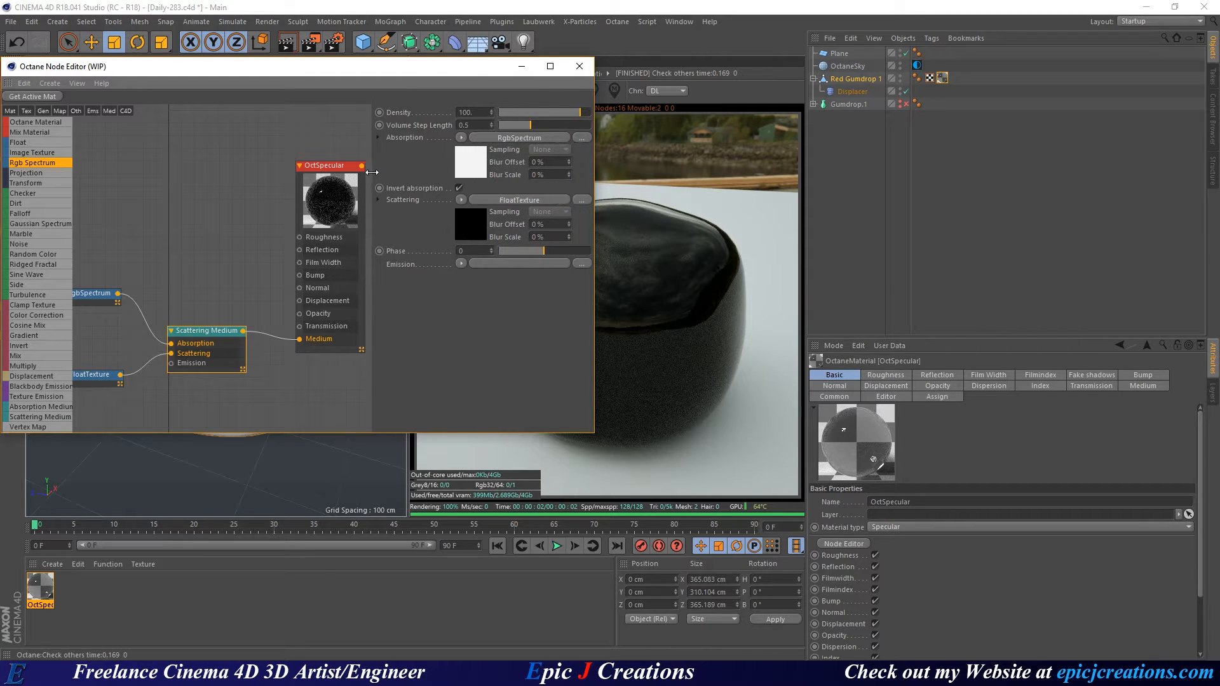
{"action": "left_click_drag", "start_coordinate": [445, 71], "coordinate": [375, 131]}
{"action": "mouse_move", "coordinate": [466, 162]}
{"action": "left_mouse_down"}
{"action": "mouse_move", "coordinate": [446, 161]}
{"action": "mouse_move", "coordinate": [458, 170]}
{"action": "left_mouse_up"}
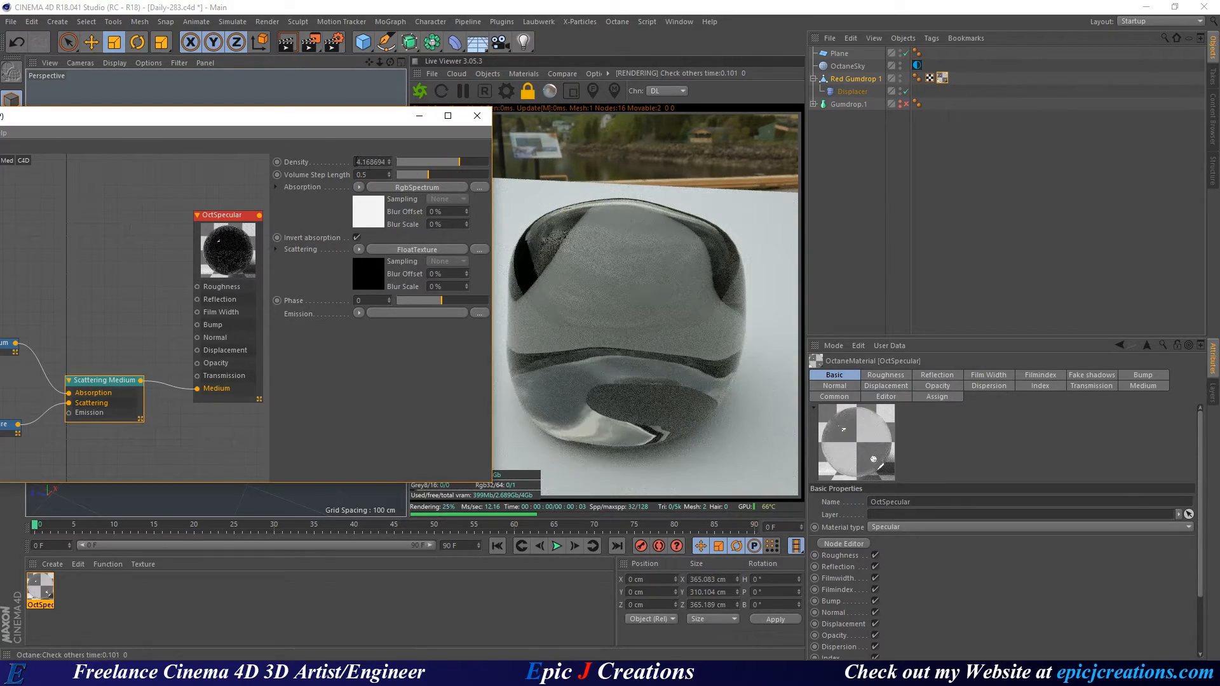
{"action": "left_click_drag", "start_coordinate": [356, 162], "coordinate": [463, 163]}
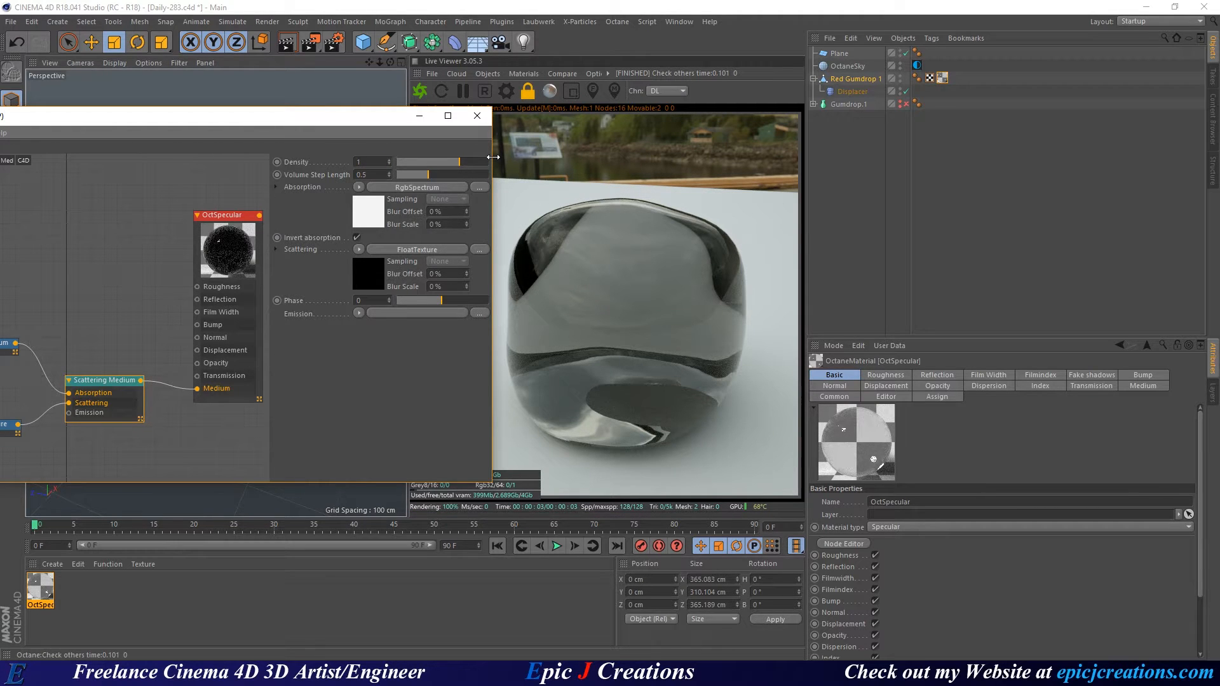
{"action": "key", "text": "Return"}
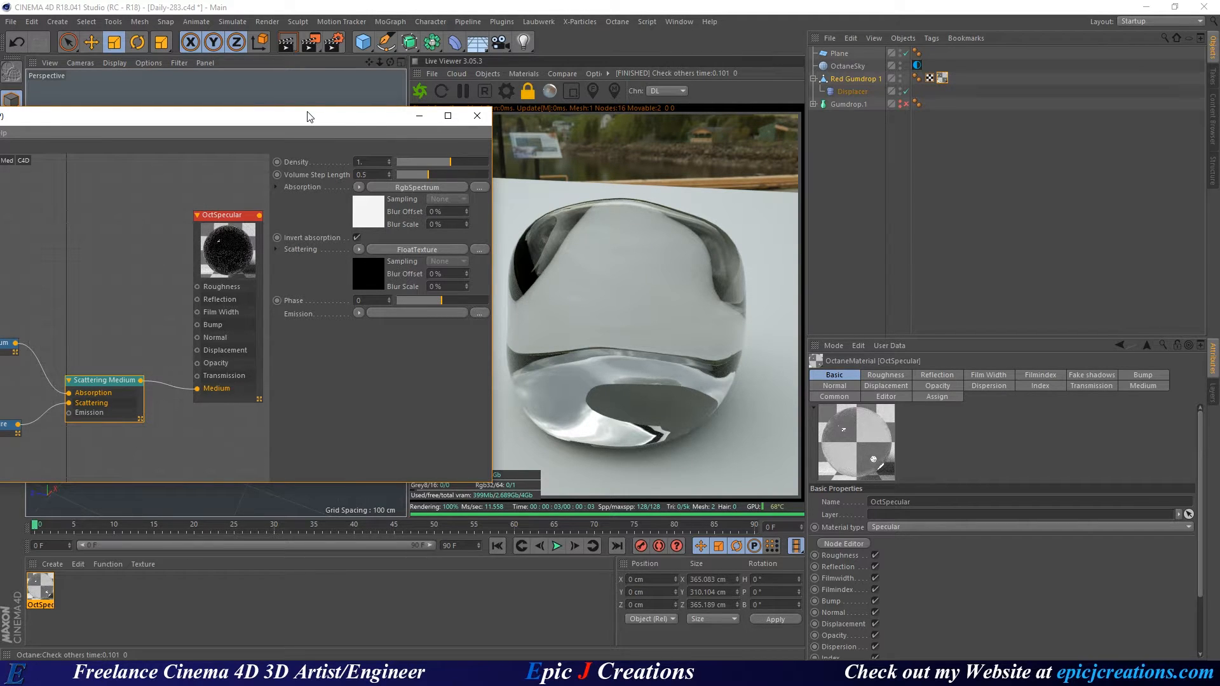
{"action": "left_click_drag", "start_coordinate": [308, 117], "coordinate": [482, 50]}
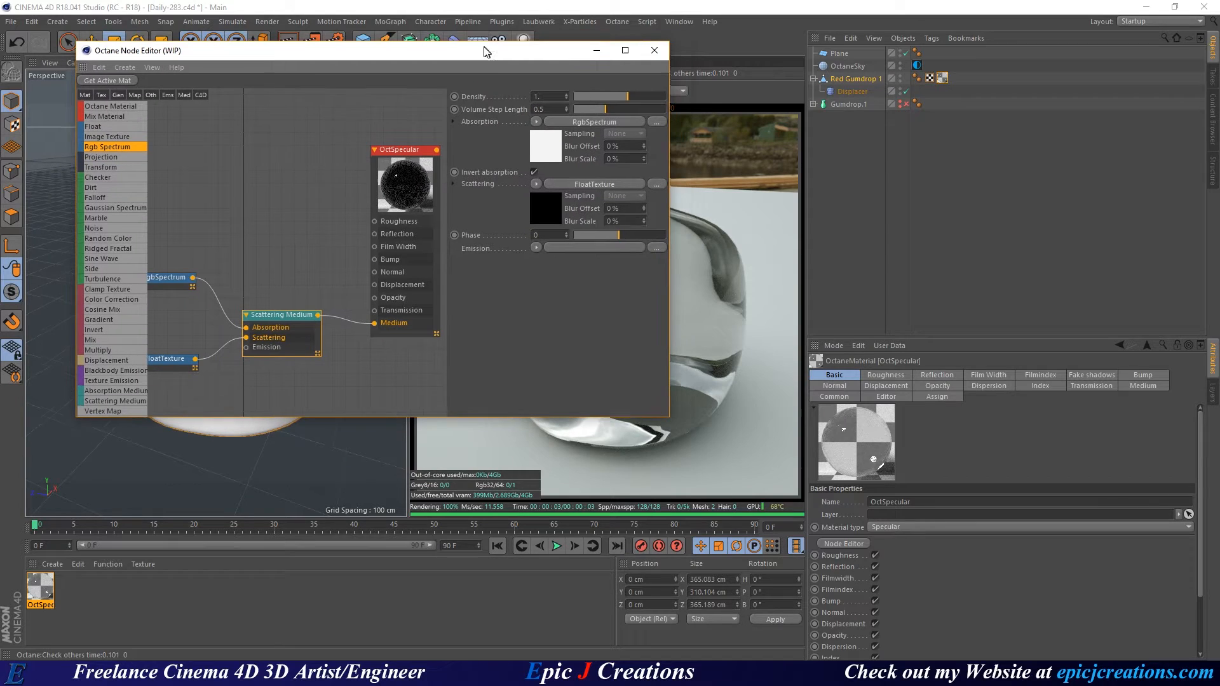
Set the RgbSpectrum colour to fully saturated red at 100% brightness.
{"action": "left_click", "coordinate": [168, 279]}
{"action": "left_click", "coordinate": [481, 106]}
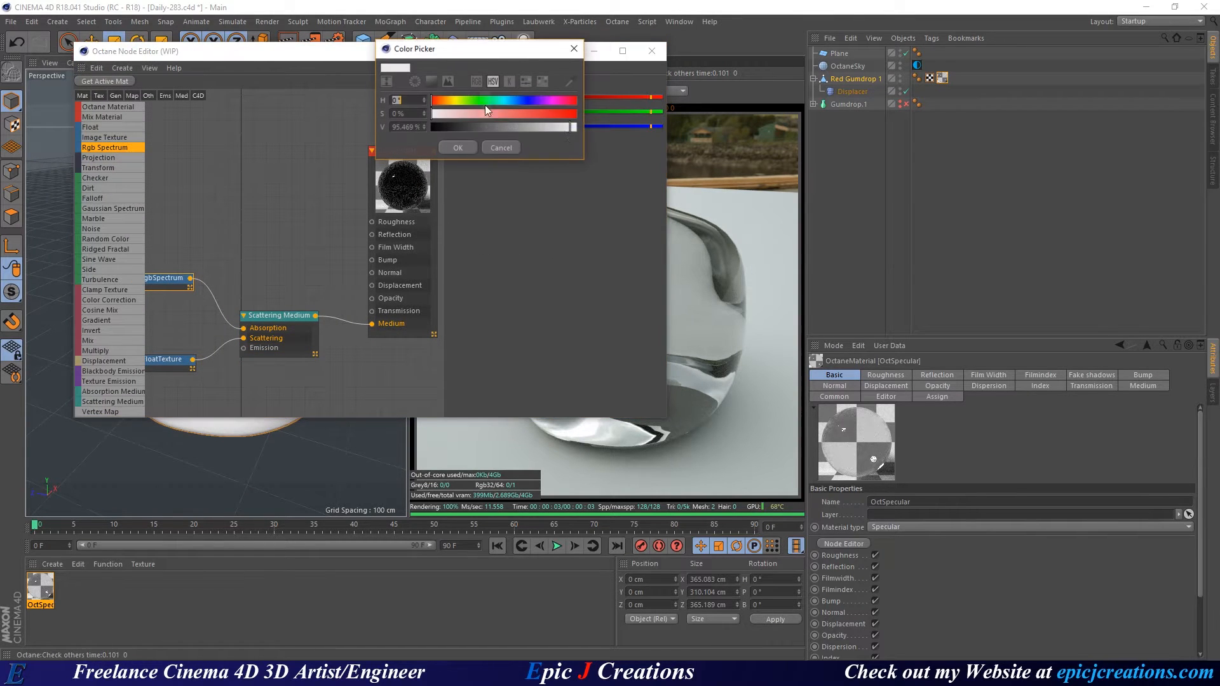
{"action": "left_click_drag", "start_coordinate": [486, 113], "coordinate": [578, 128]}
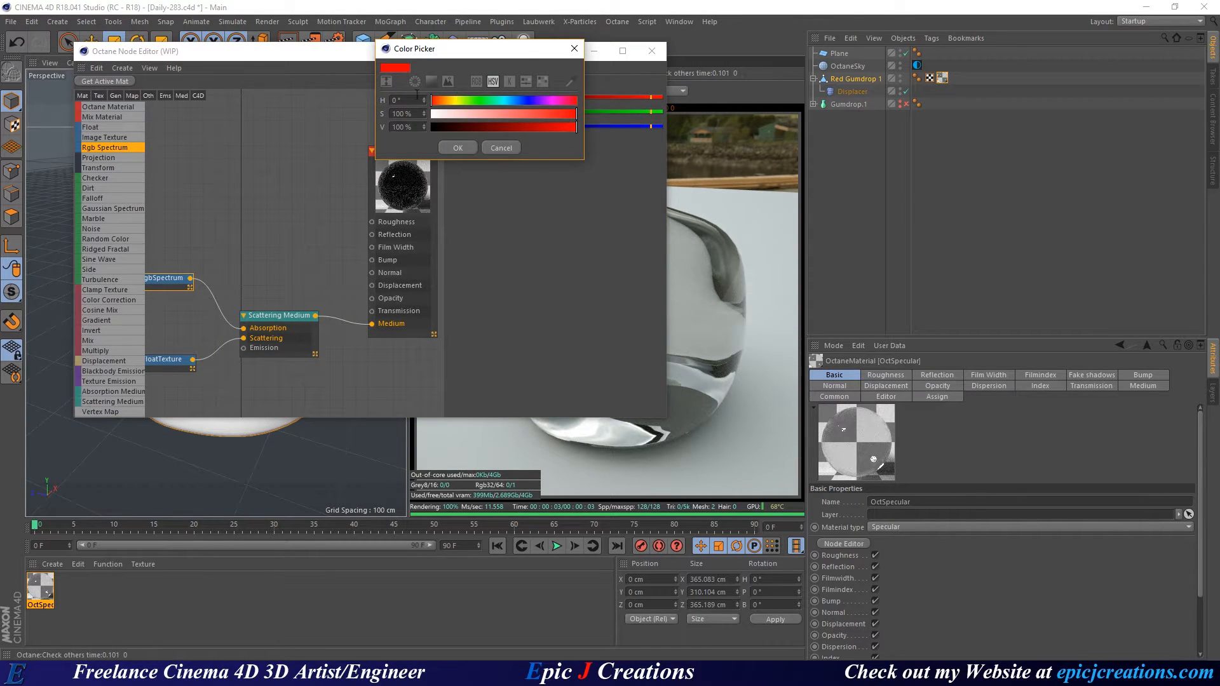
{"action": "left_click", "coordinate": [458, 148]}
{"action": "left_click_drag", "start_coordinate": [532, 53], "coordinate": [356, 102]}
Enter a Scattering Medium Density of exactly 1.
{"action": "left_click", "coordinate": [119, 371]}
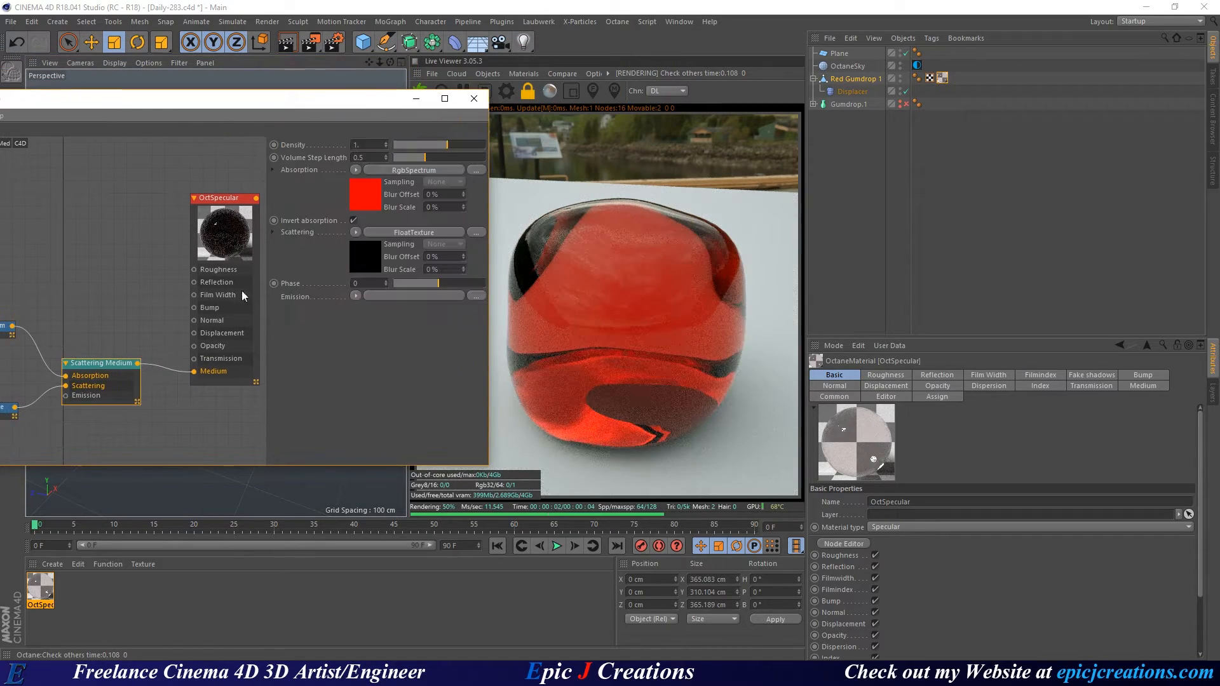
{"action": "left_click", "coordinate": [455, 145]}
{"action": "left_click_drag", "start_coordinate": [455, 146], "coordinate": [393, 150]}
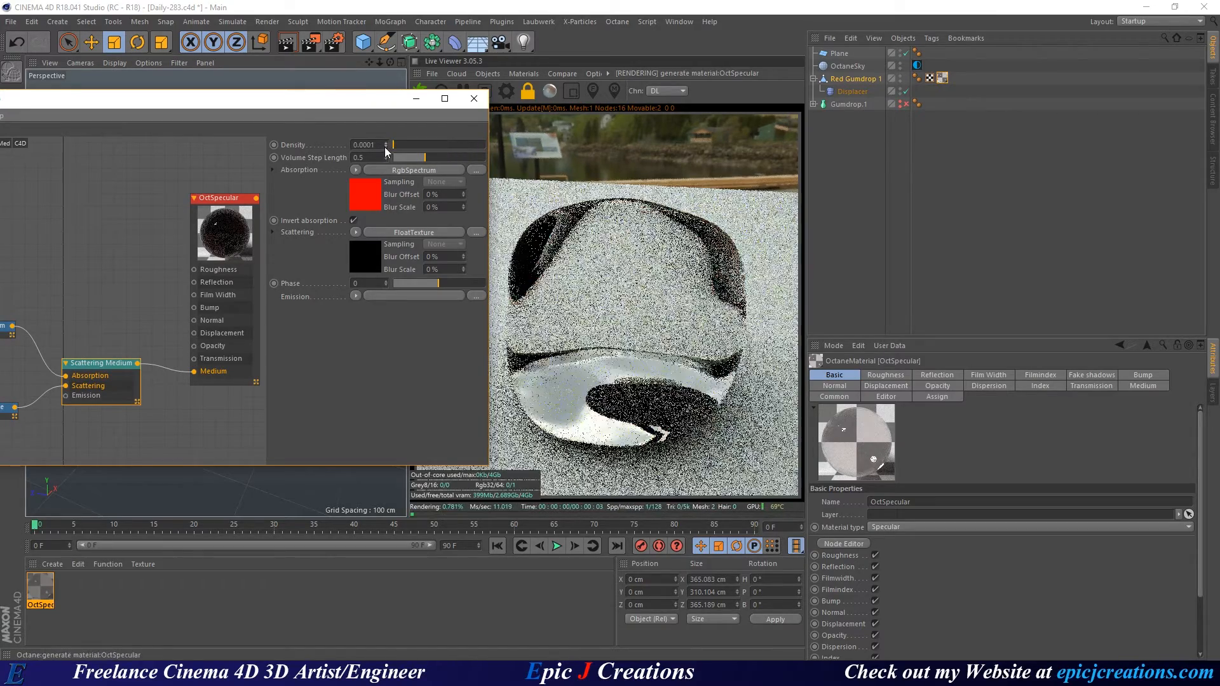
{"action": "type", "text": "1"}
{"action": "key", "text": "Return"}
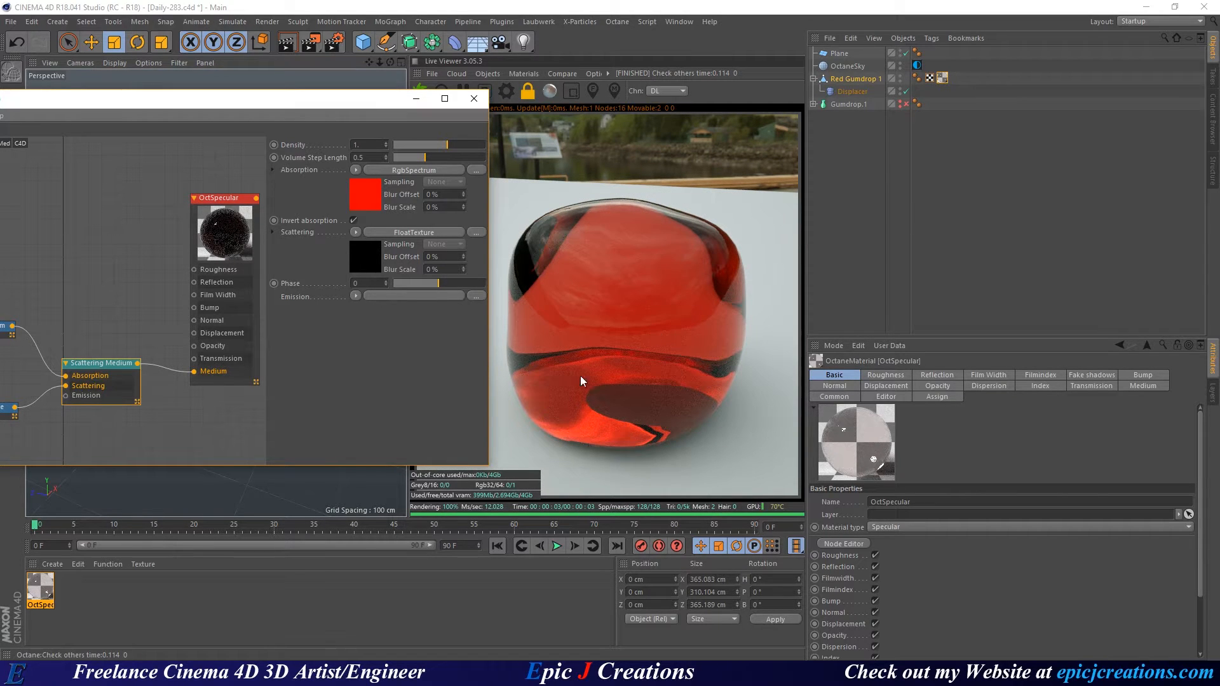
Set the FloatTexture feeding Scattering to 0.4.
{"action": "middle_click_drag", "start_coordinate": [156, 274], "coordinate": [182, 246]}
{"action": "left_click", "coordinate": [40, 372]}
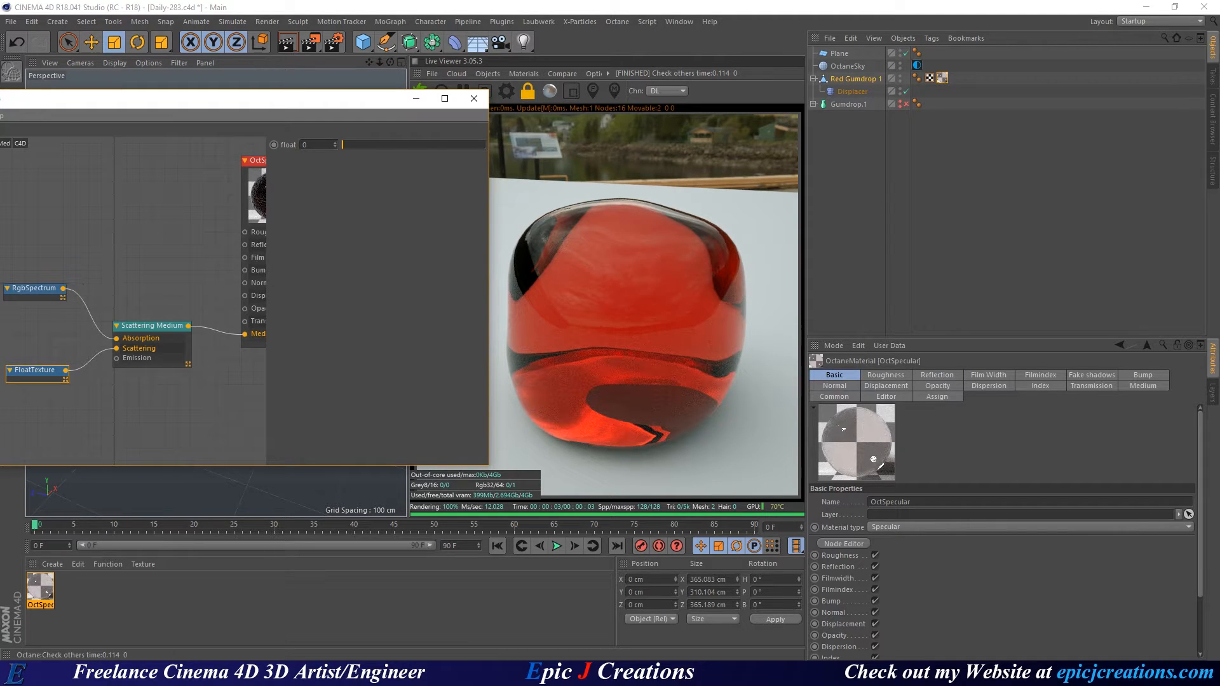
{"action": "left_click_drag", "start_coordinate": [311, 145], "coordinate": [289, 143]}
{"action": "type", "text": "0.4"}
{"action": "key", "text": "Return"}
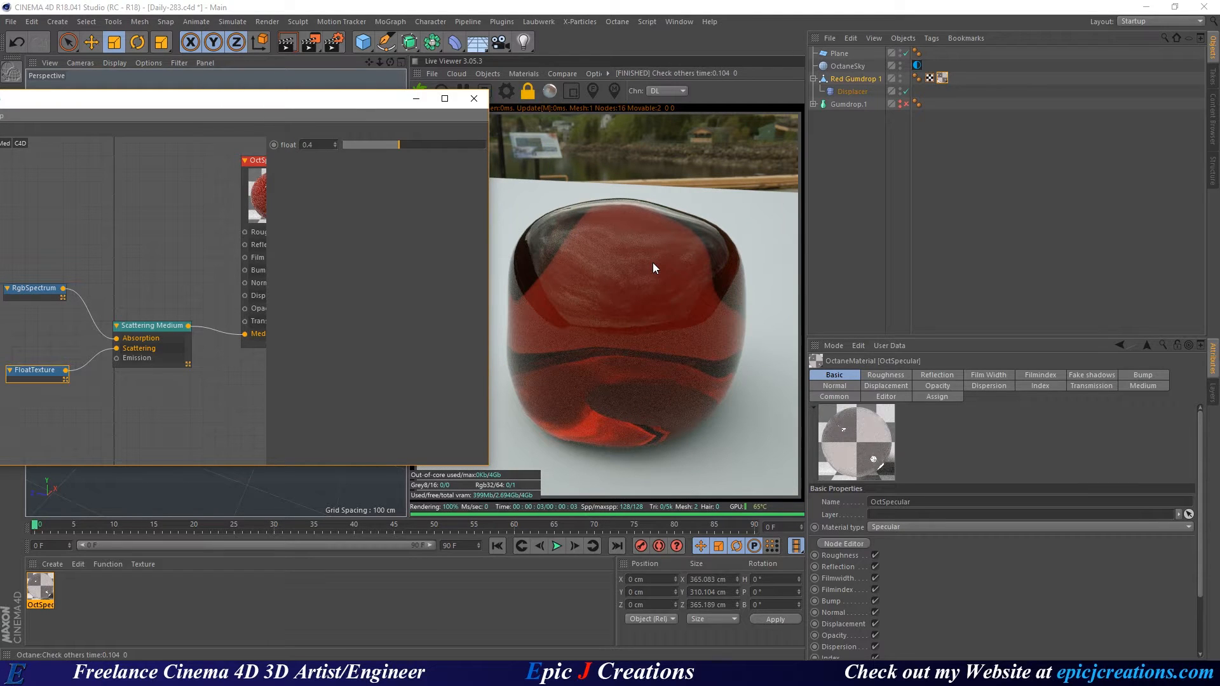
{"action": "left_click_drag", "start_coordinate": [365, 100], "coordinate": [275, 100]}
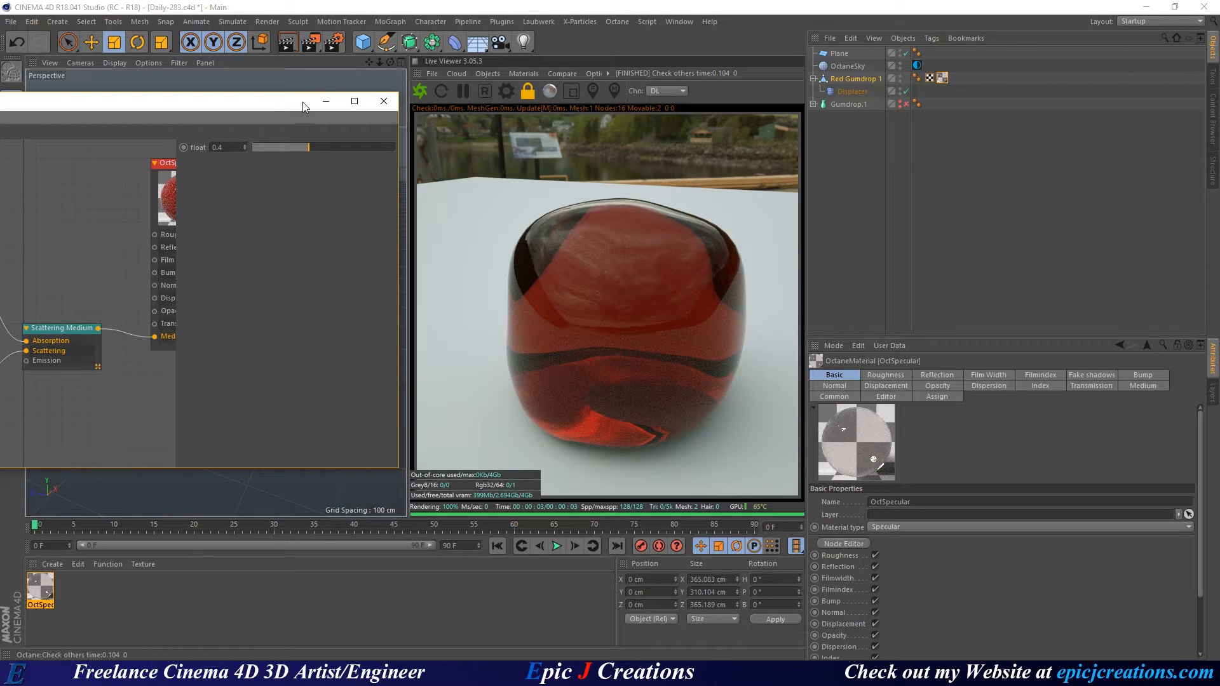
Switch the Live Viewer kernel to PT, briefly trying DL, and open Octane Settings.
{"action": "left_click", "coordinate": [662, 90]}
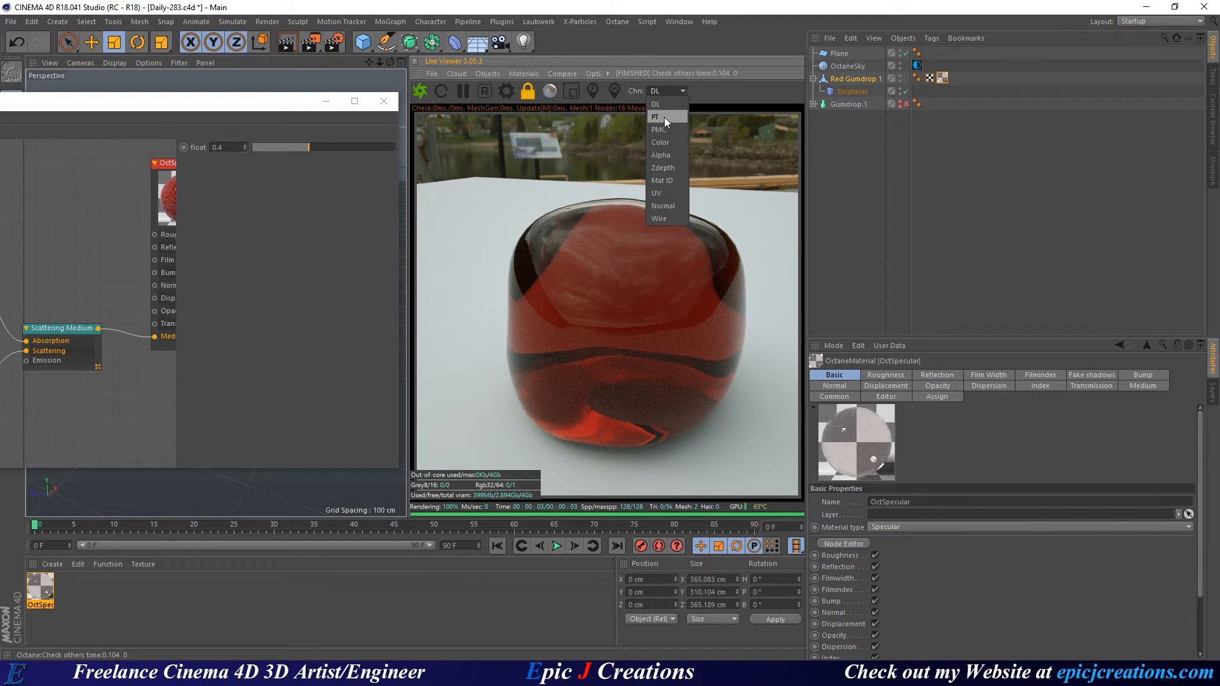
{"action": "left_click", "coordinate": [665, 117]}
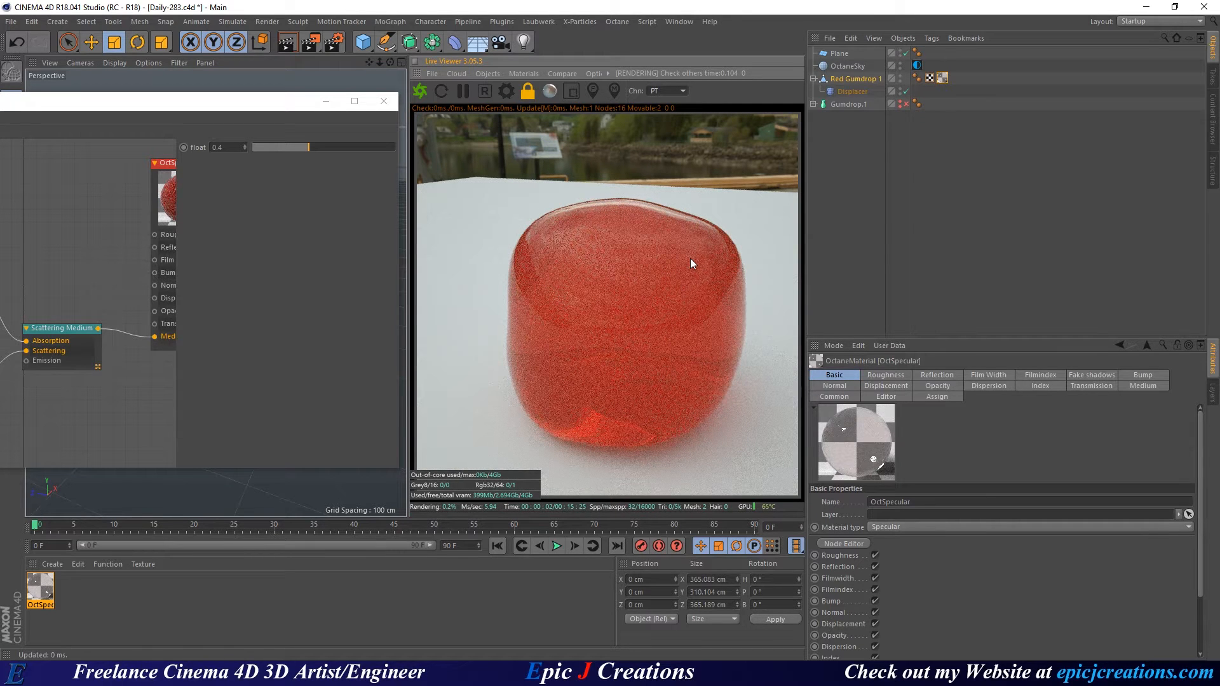
{"action": "left_click", "coordinate": [669, 93]}
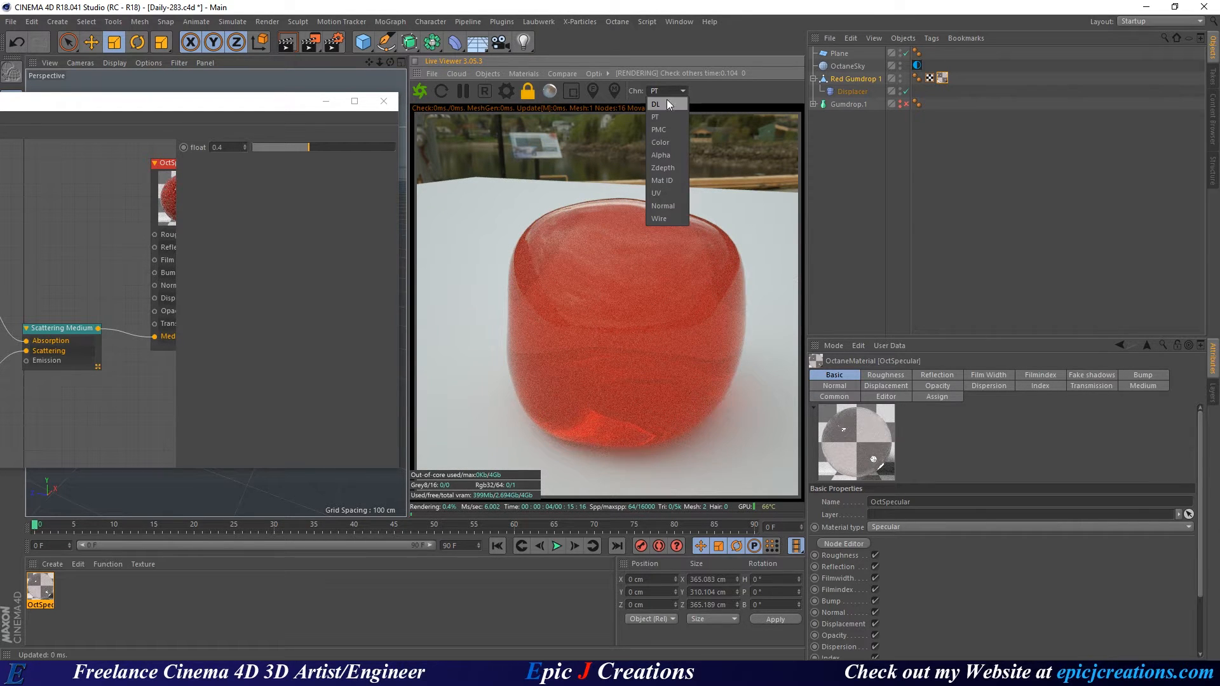
{"action": "left_click", "coordinate": [662, 105]}
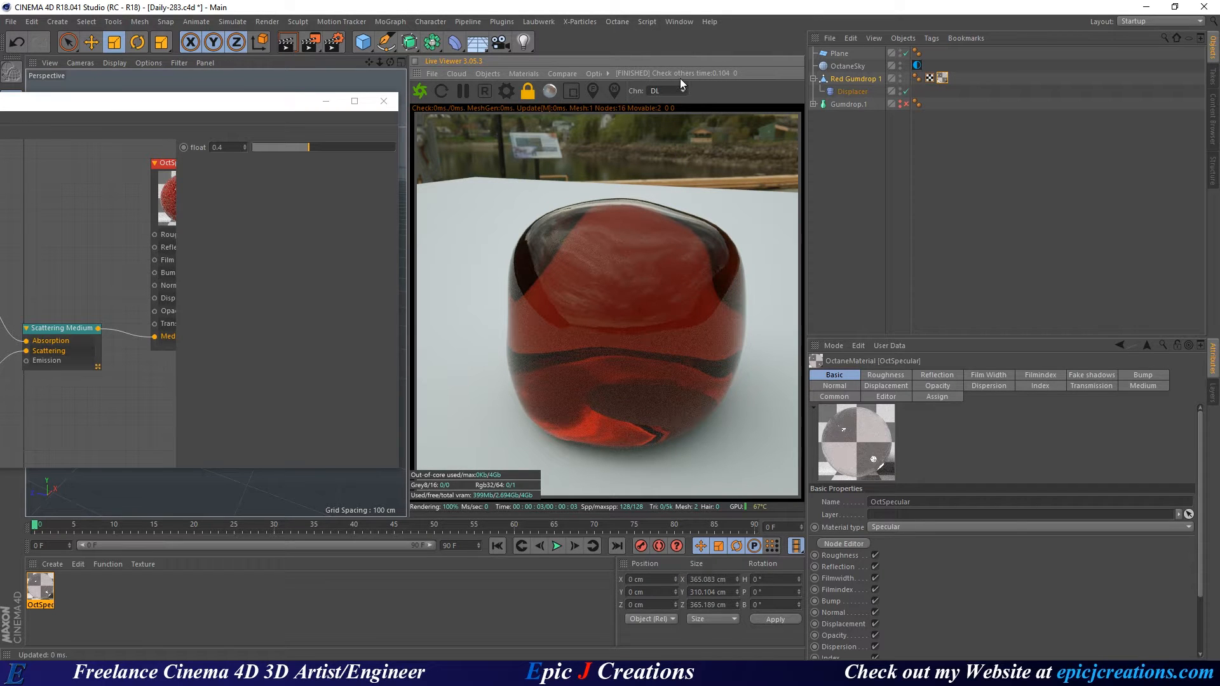
{"action": "left_click", "coordinate": [662, 94]}
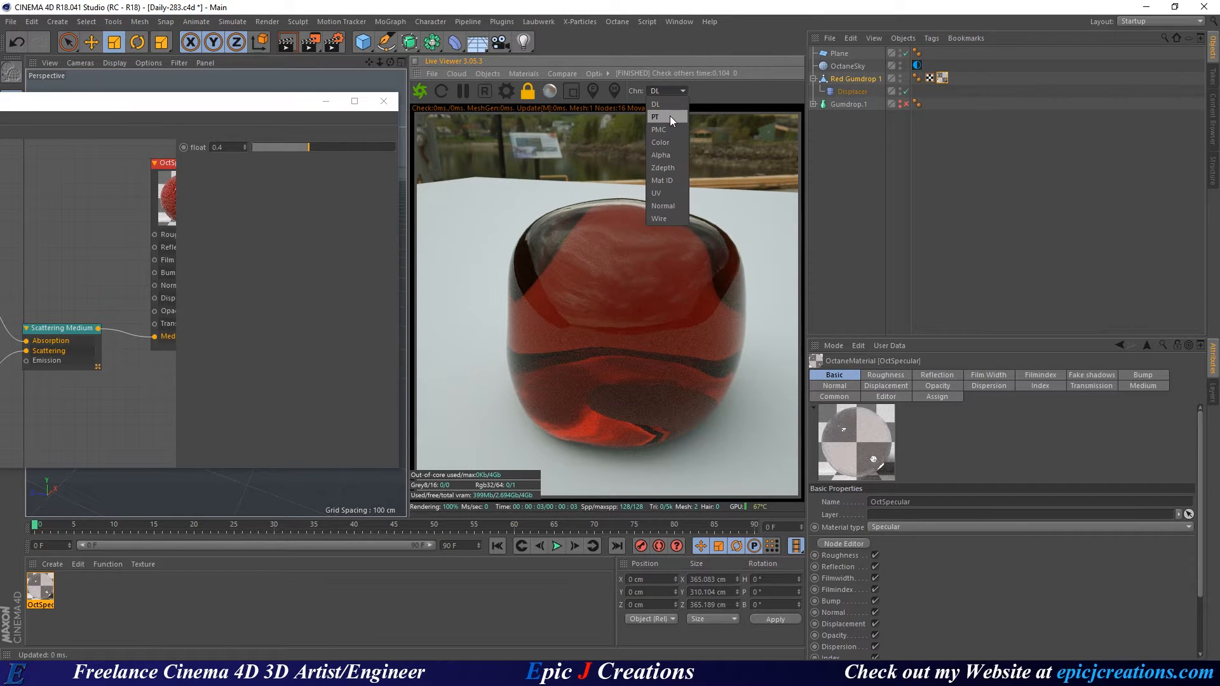
{"action": "left_click", "coordinate": [670, 116]}
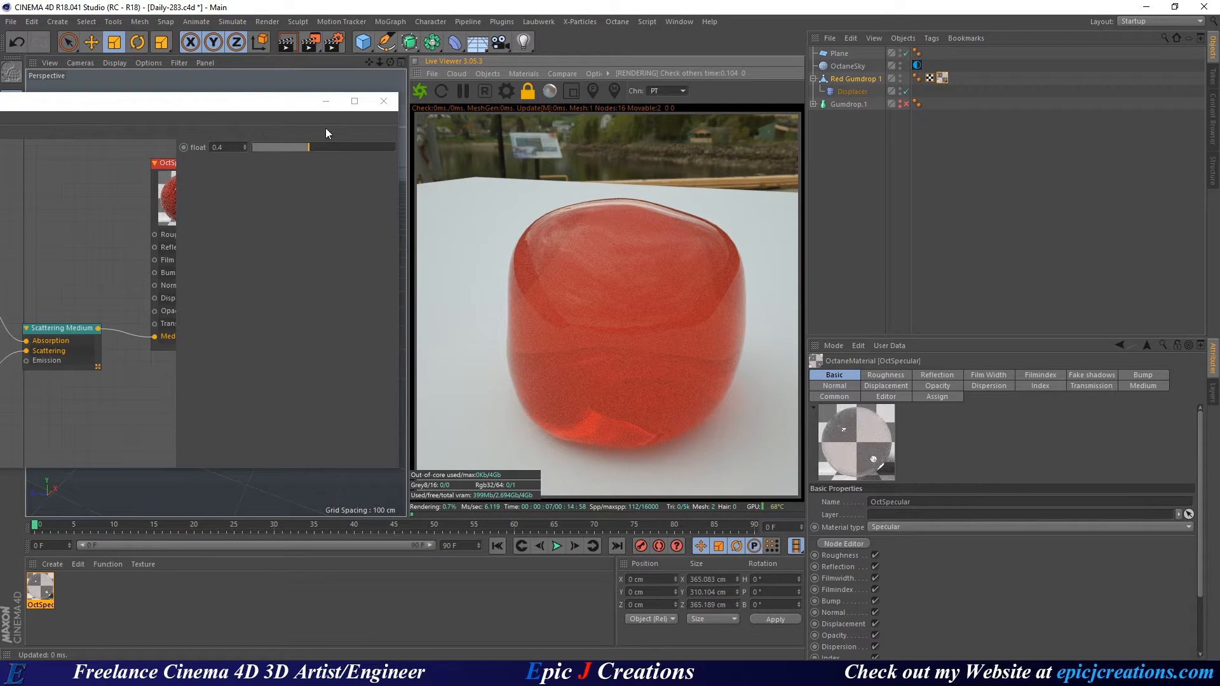
{"action": "left_click", "coordinate": [507, 91]}
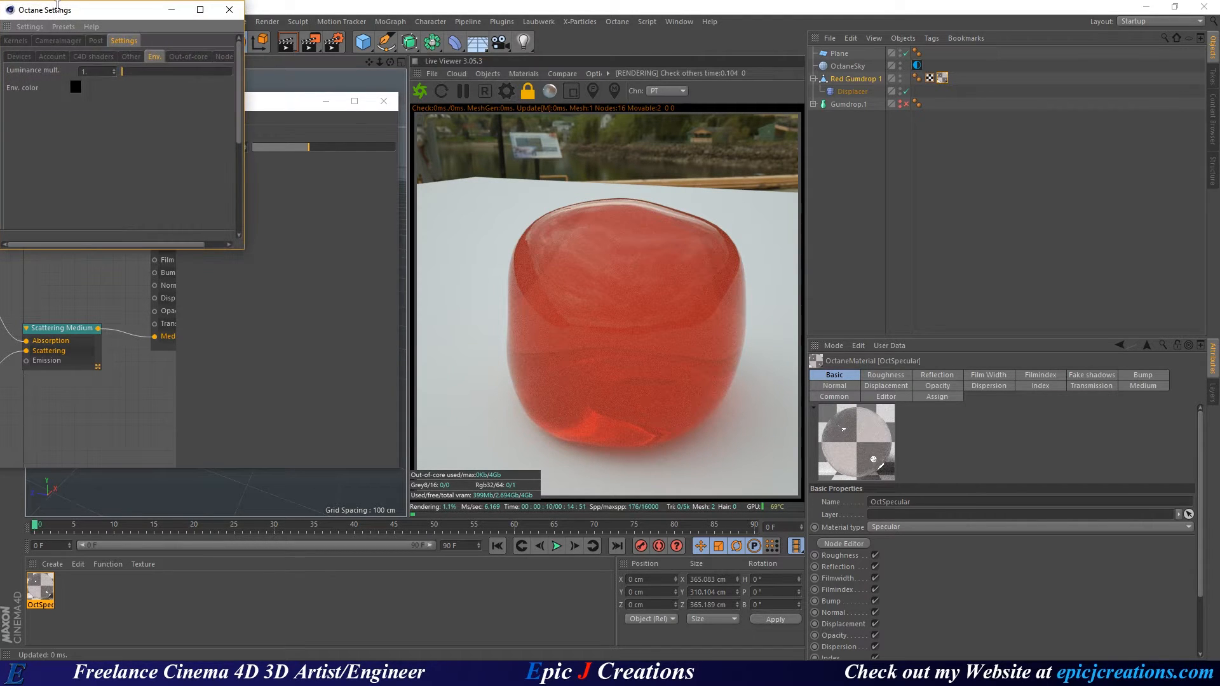
Set the path-tracing kernel to 800 max samples and a GI clamp of 0.3.
{"action": "left_click_drag", "start_coordinate": [71, 11], "coordinate": [230, 69]}
{"action": "left_click", "coordinate": [173, 96]}
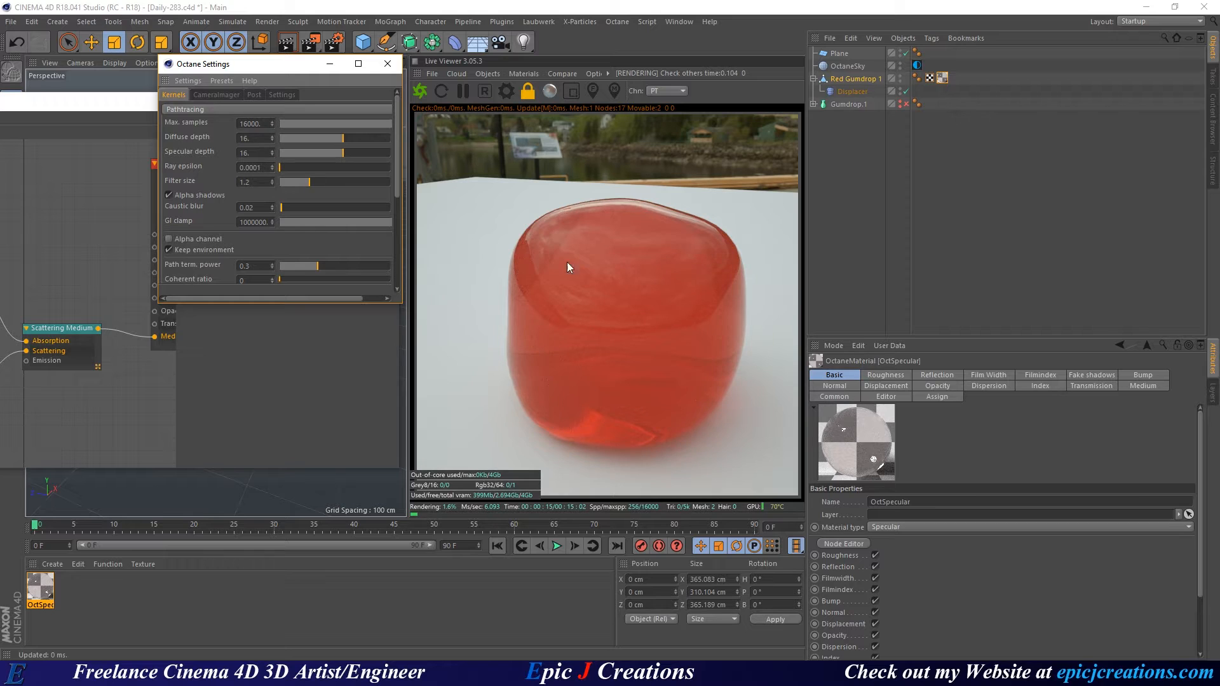
{"action": "double_click", "coordinate": [246, 123]}
{"action": "type", "text": "800"}
{"action": "key", "text": "Return"}
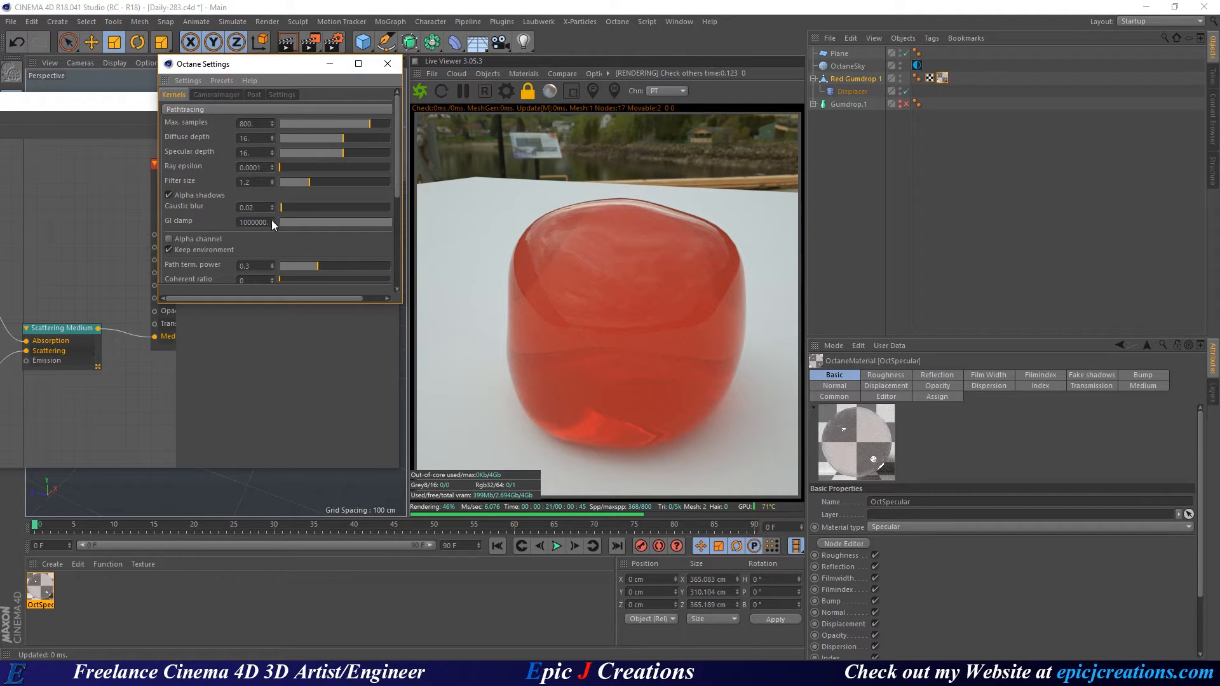
{"action": "double_click", "coordinate": [255, 222]}
{"action": "key", "text": "BackSpace"}
{"action": "type", "text": "0.3"}
{"action": "key", "text": "Return"}
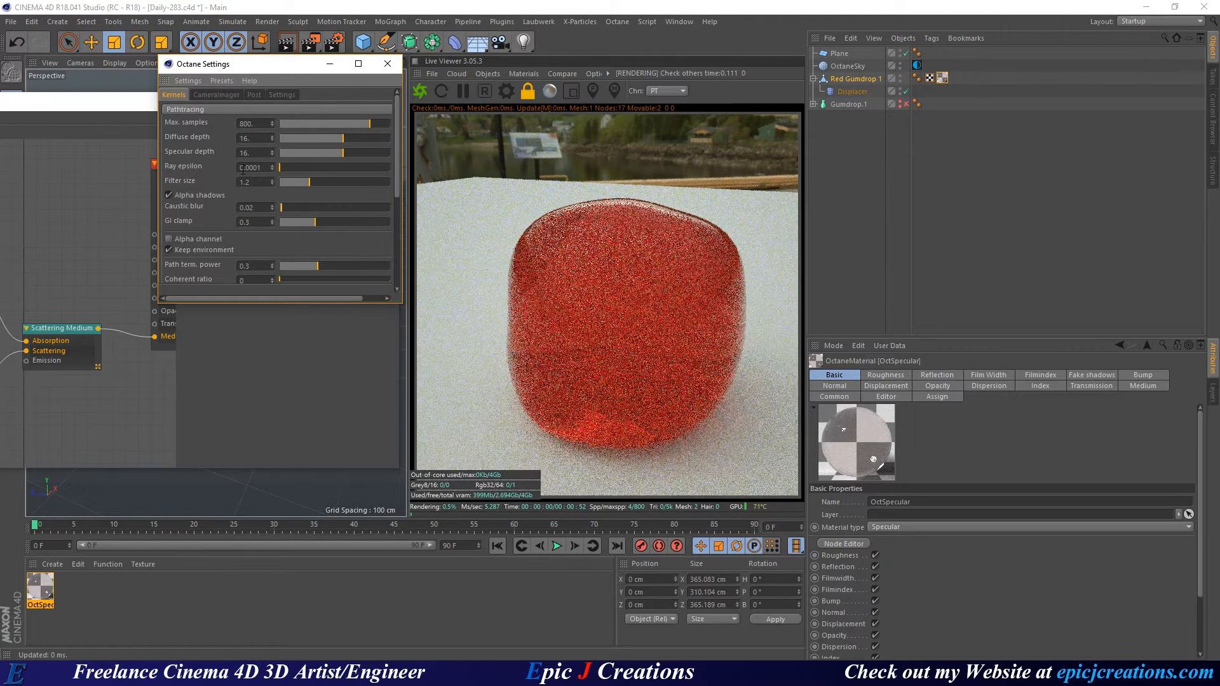
Set the CameraImager response to Linear with gamma 2.2, and close Octane Settings.
{"action": "left_click", "coordinate": [217, 95]}
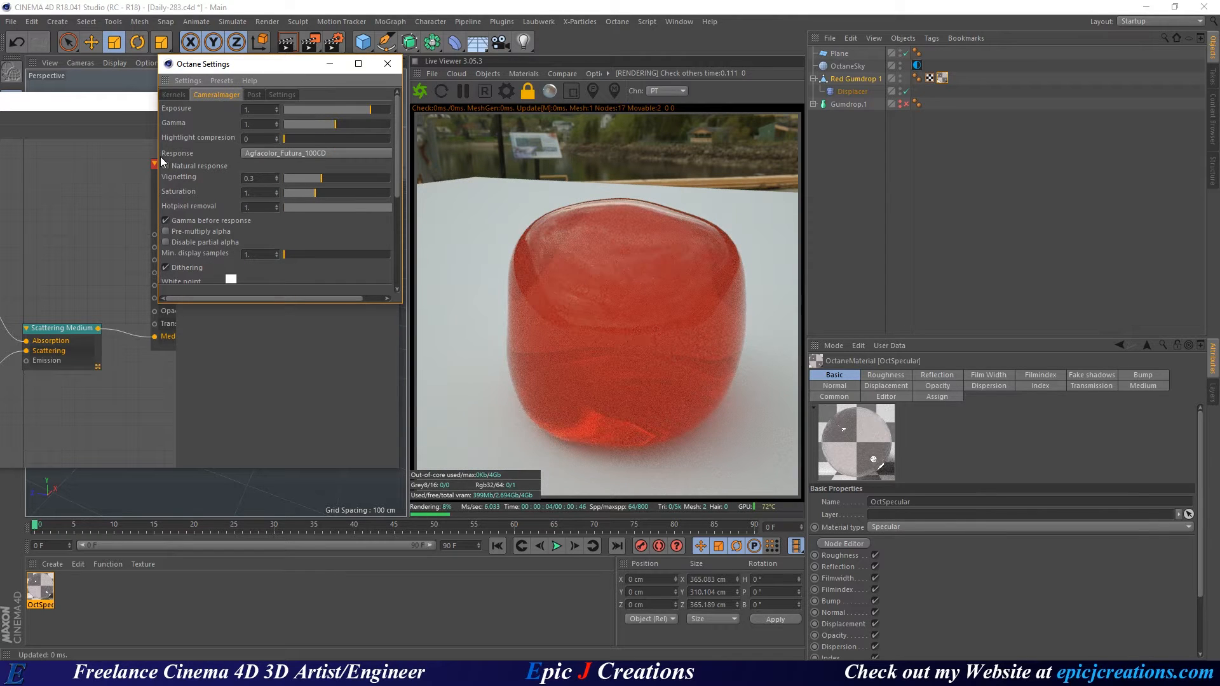
{"action": "left_click", "coordinate": [262, 153]}
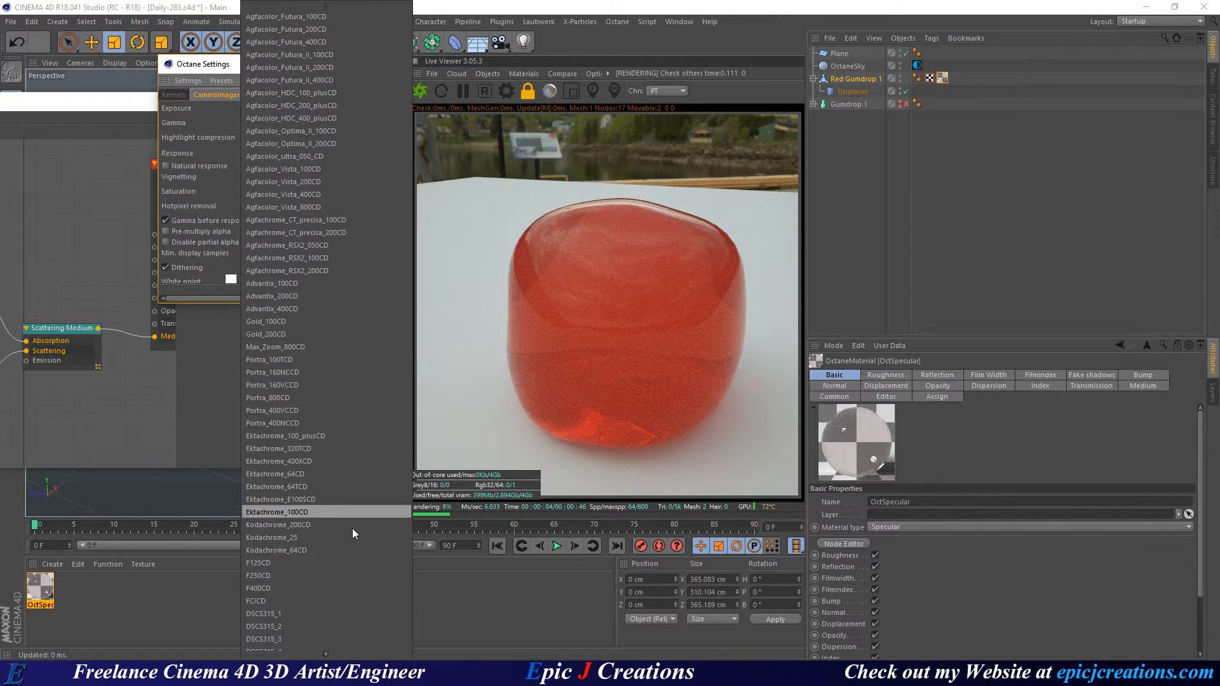
{"action": "mouse_move", "coordinate": [330, 652]}
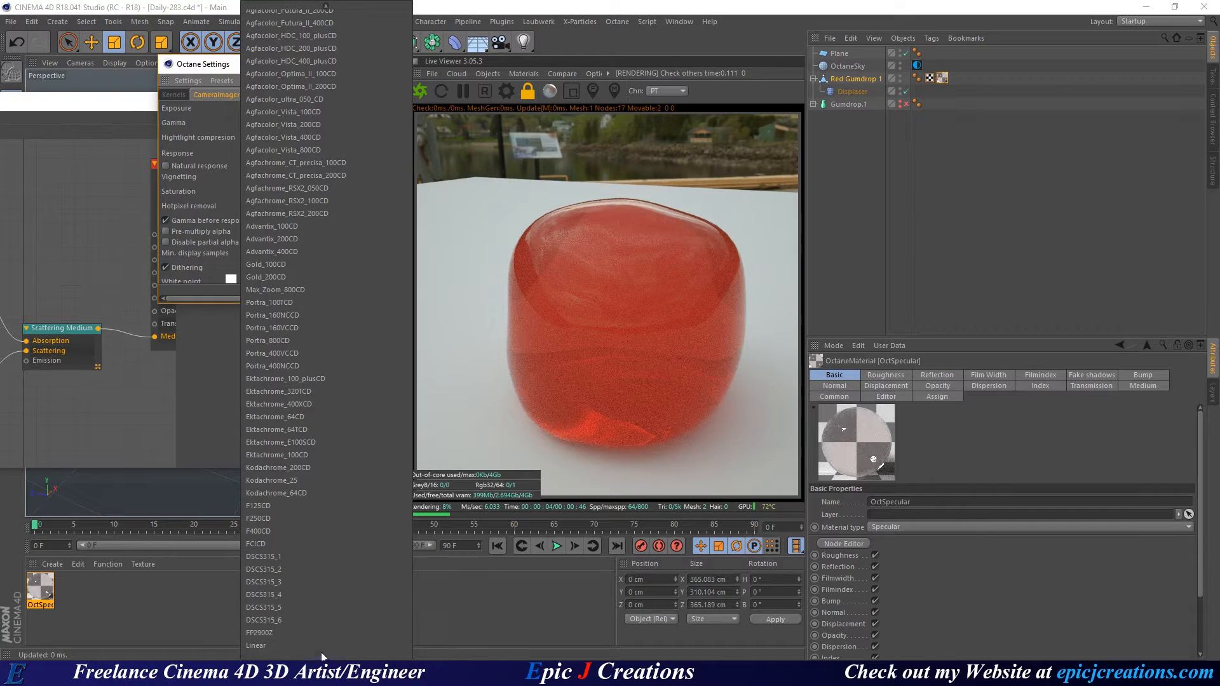
{"action": "left_click", "coordinate": [274, 644]}
{"action": "left_click", "coordinate": [264, 124]}
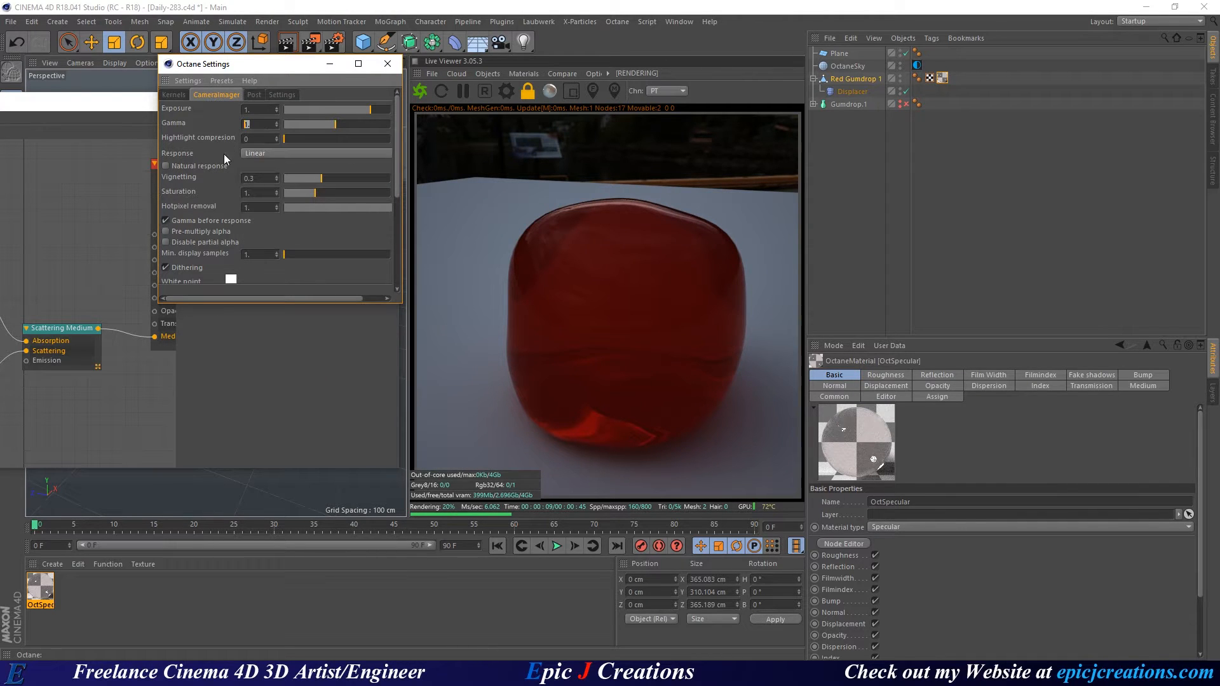
{"action": "type", "text": "2.2"}
{"action": "key", "text": "Return"}
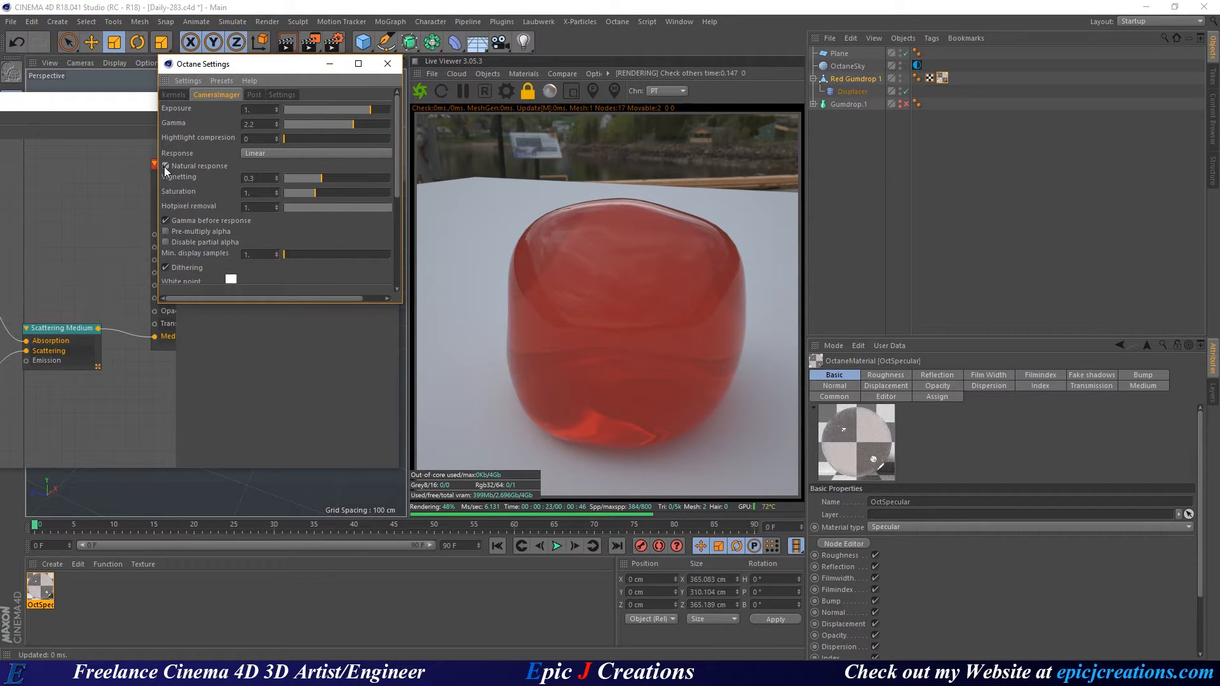
{"action": "left_click", "coordinate": [181, 95]}
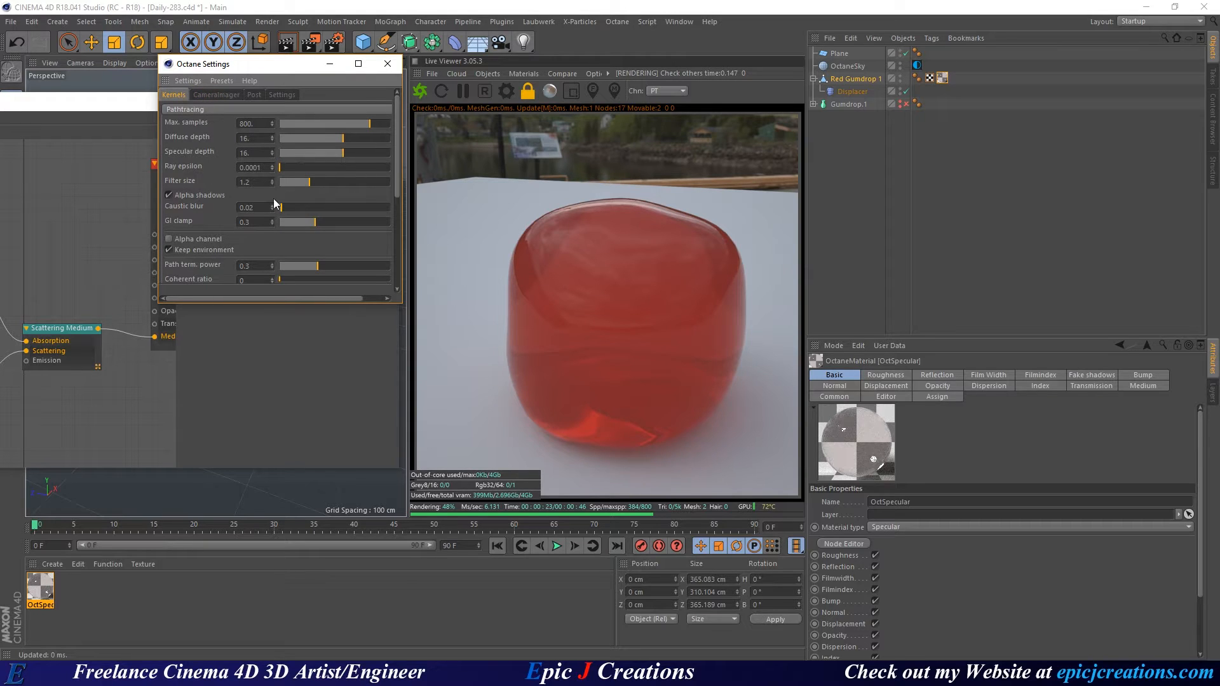
{"action": "left_click", "coordinate": [387, 64]}
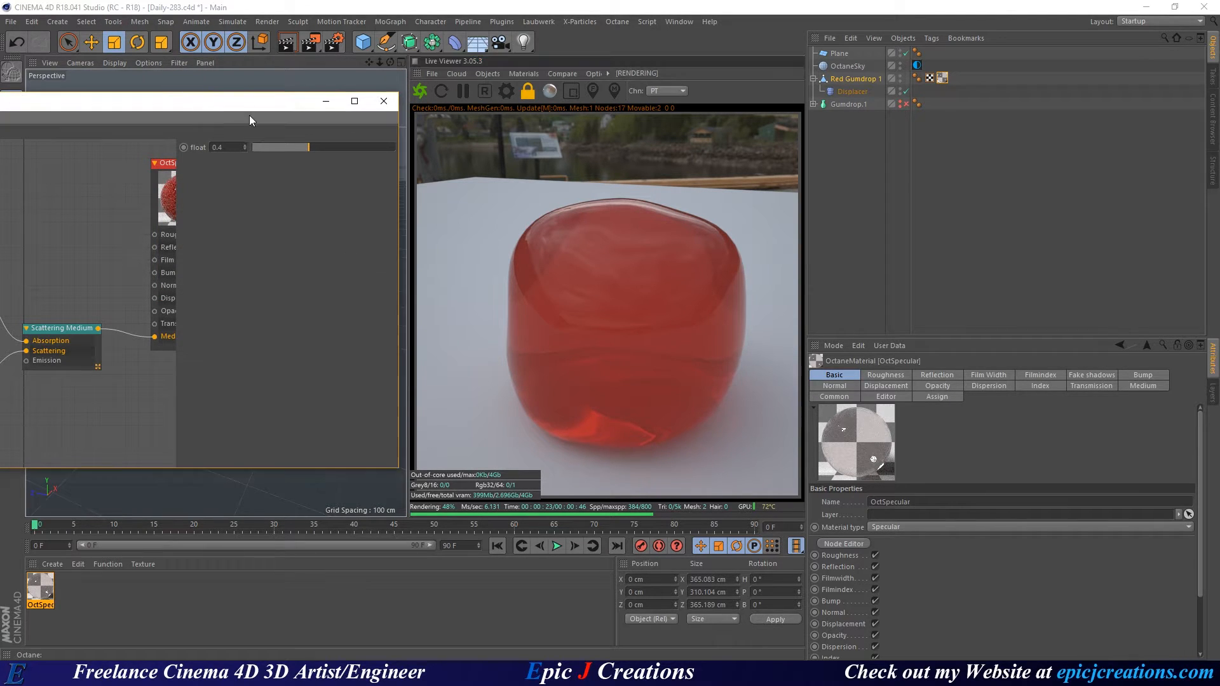
Set the OctSpecular material's roughness to 0.5.
{"action": "left_click_drag", "start_coordinate": [211, 106], "coordinate": [443, 103]}
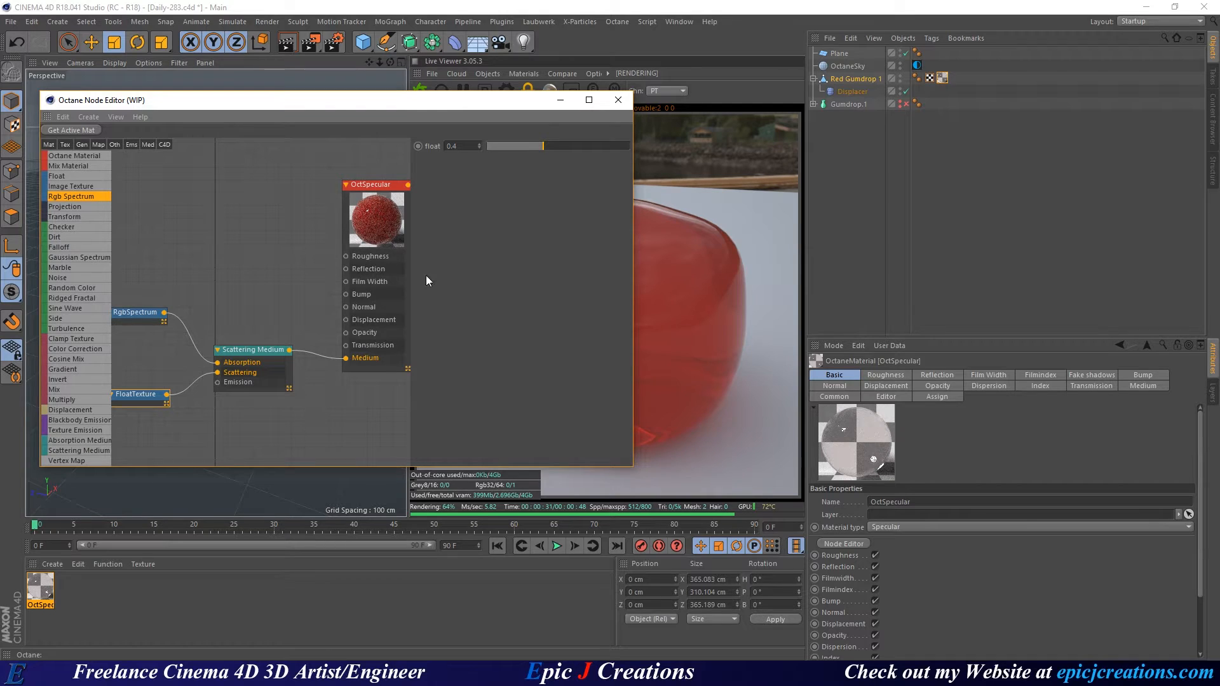
{"action": "left_click", "coordinate": [368, 186]}
{"action": "left_click", "coordinate": [489, 144]}
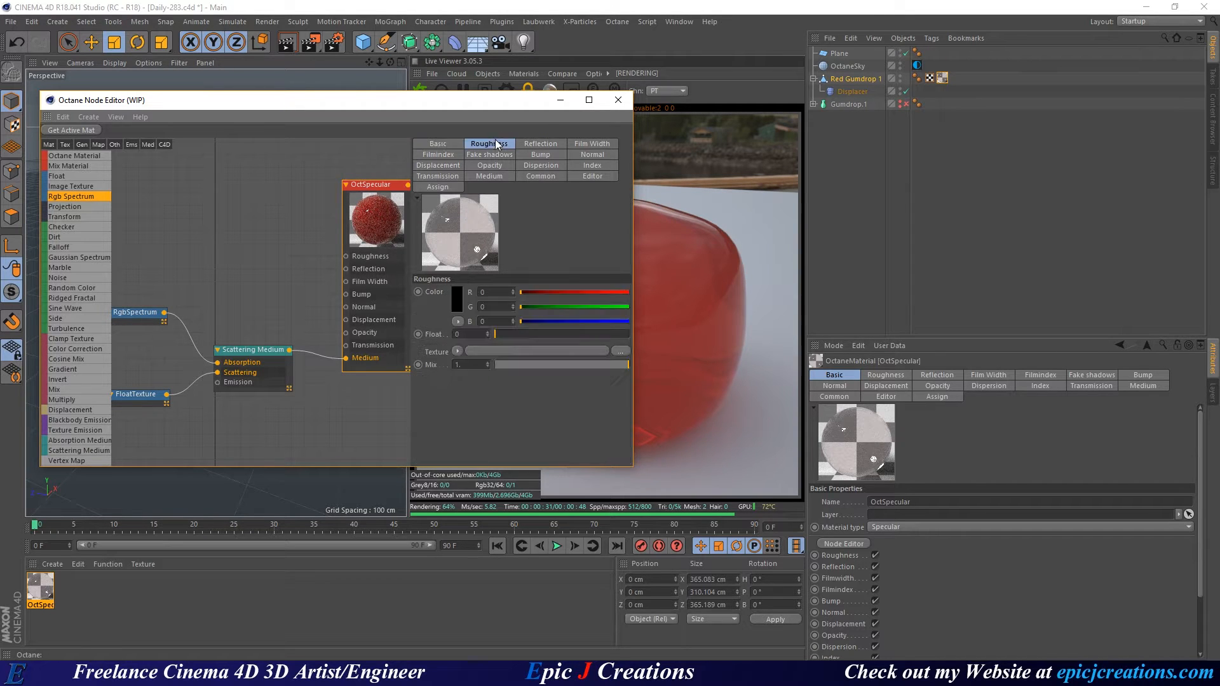
{"action": "key", "text": "BackSpace"}
{"action": "key", "text": "Return"}
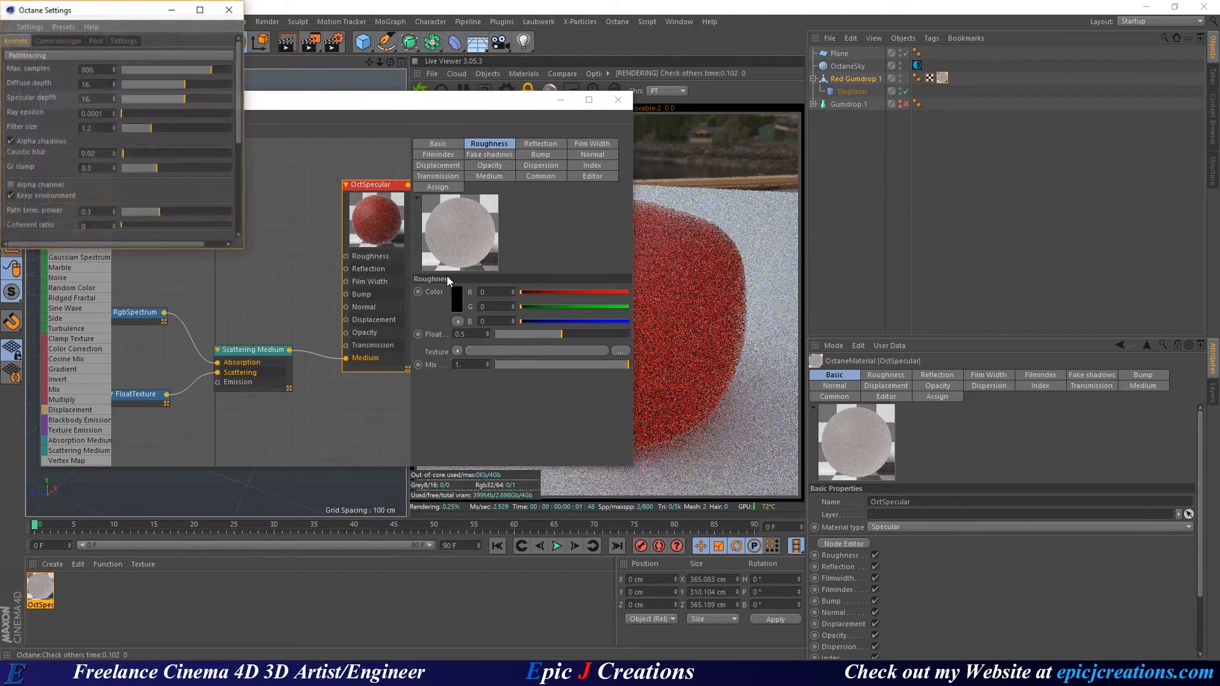
{"action": "left_click", "coordinate": [229, 9]}
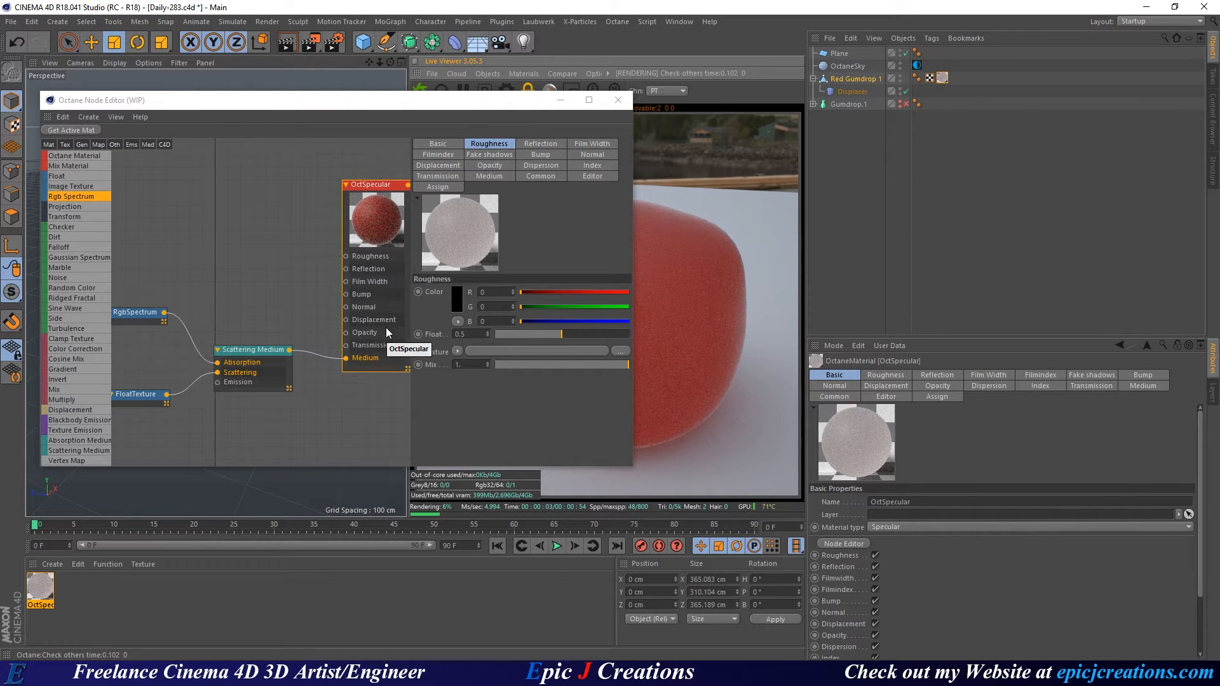
Set the OctSpecular index of refraction to 1.333.
{"action": "left_click", "coordinate": [592, 165]}
{"action": "double_click", "coordinate": [453, 292]}
{"action": "type", "text": "1"}
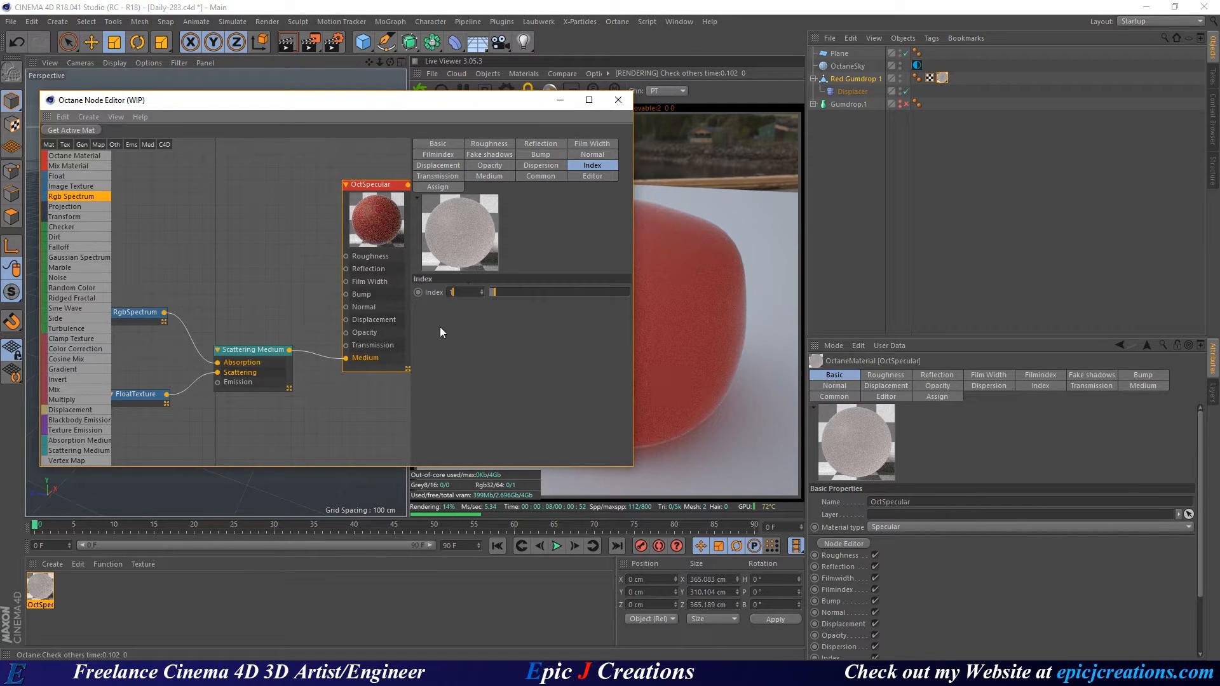
{"action": "type", "text": ".333"}
{"action": "key", "text": "Return"}
Check the Scattering Medium and FloatTexture nodes, then shift the node editor left to reveal the render.
{"action": "left_click", "coordinate": [243, 352]}
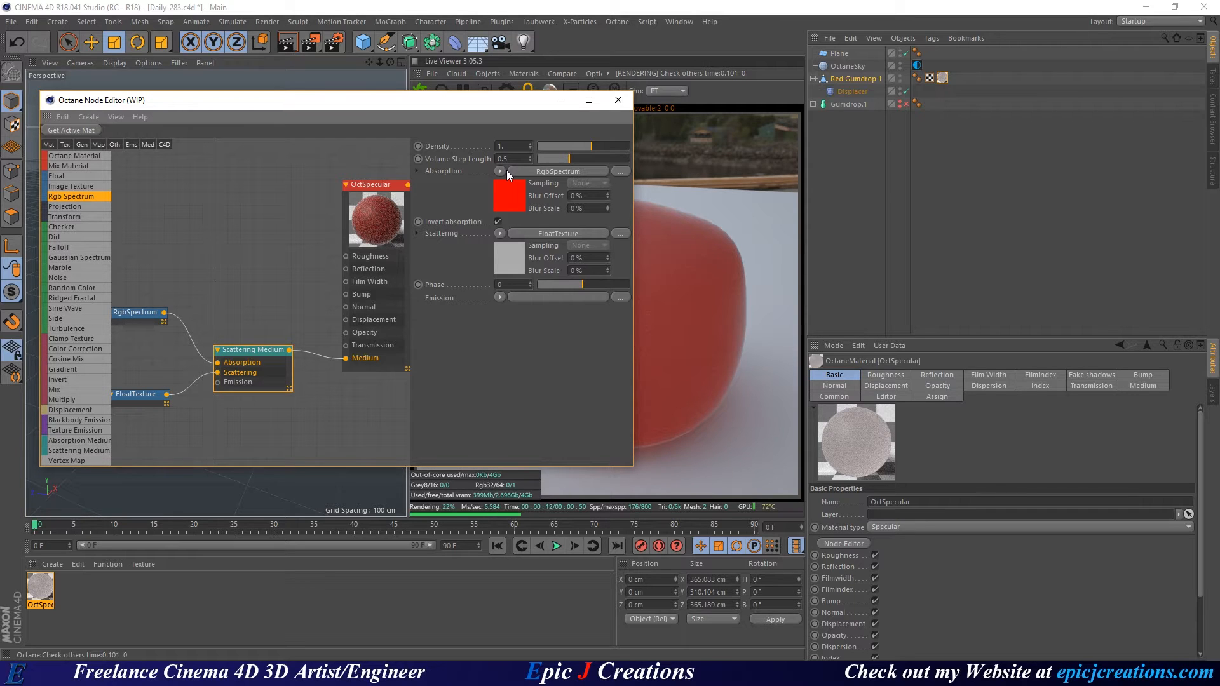
{"action": "left_click", "coordinate": [141, 395]}
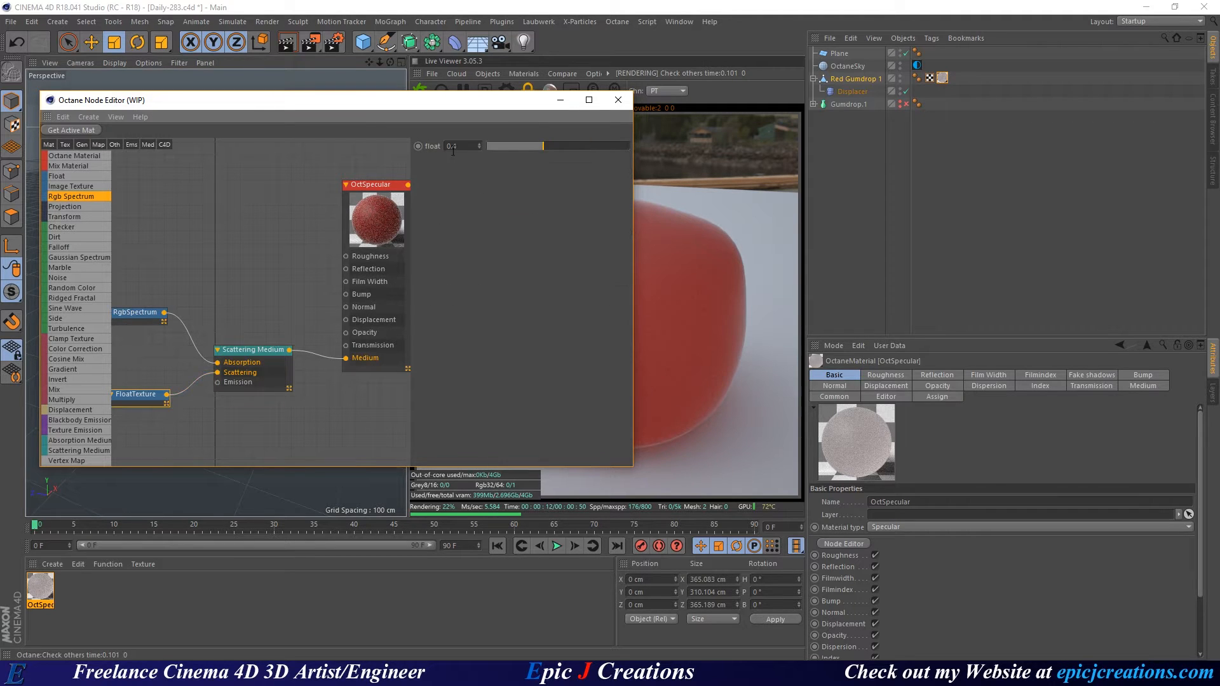
{"action": "middle_click_drag", "start_coordinate": [202, 441], "coordinate": [231, 426]}
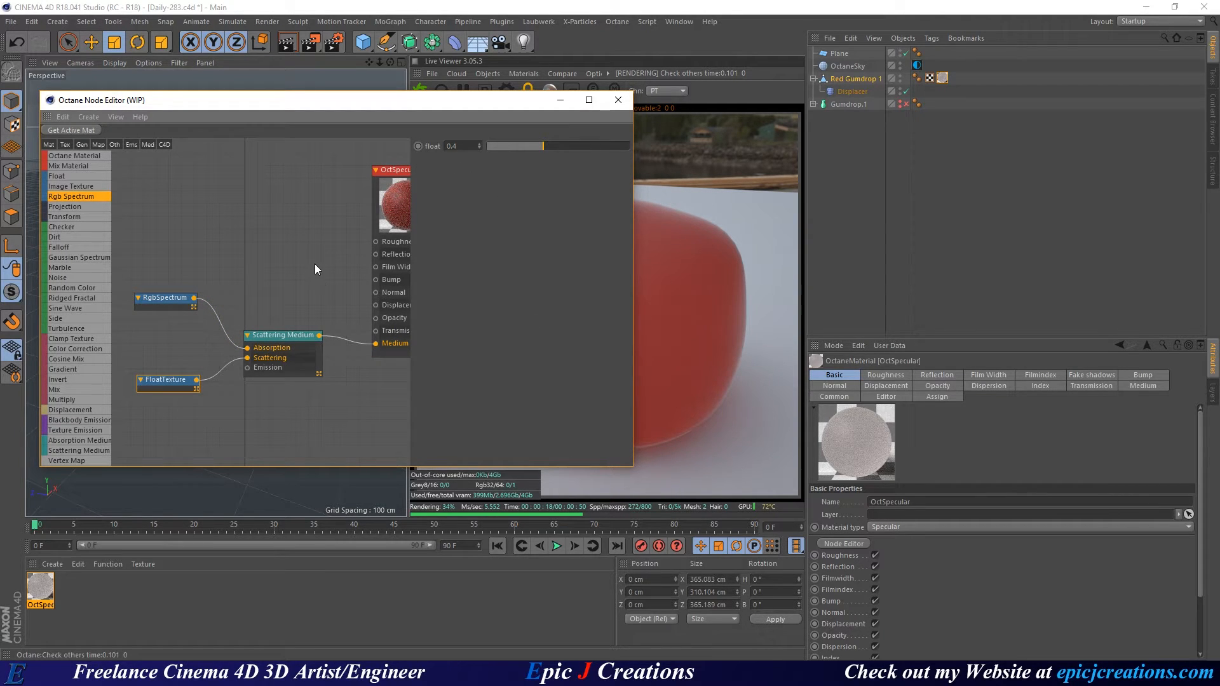
{"action": "middle_click_drag", "start_coordinate": [315, 262], "coordinate": [236, 282]}
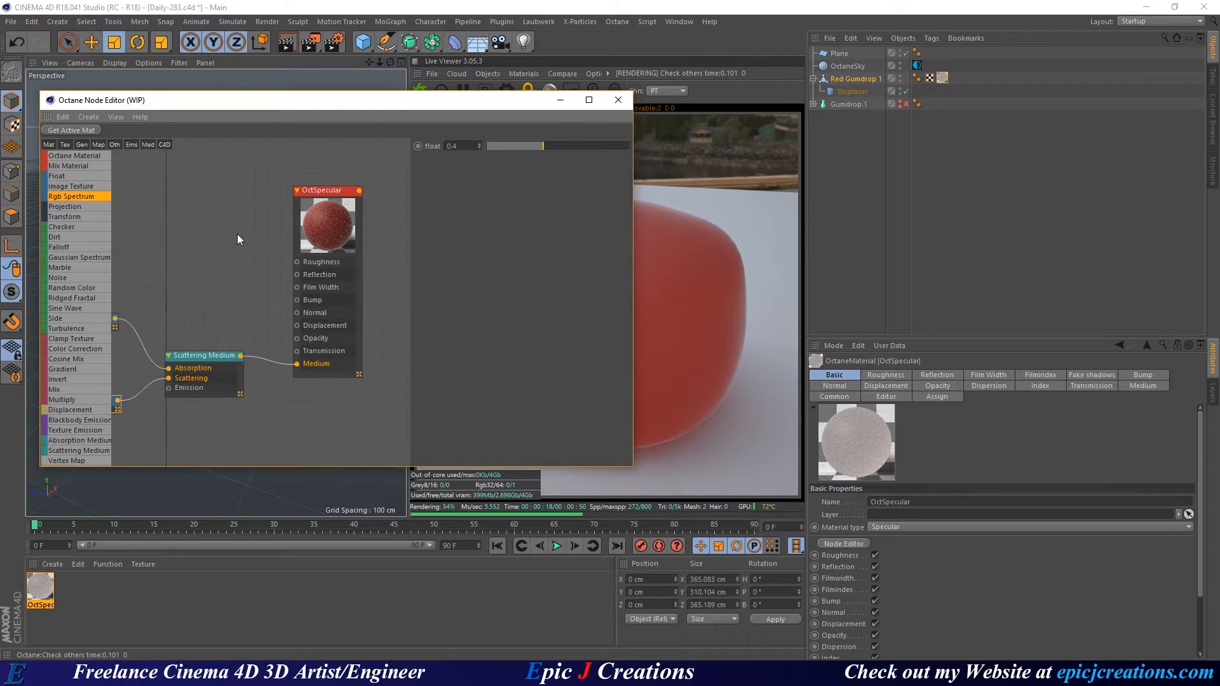
{"action": "left_click_drag", "start_coordinate": [376, 105], "coordinate": [341, 106]}
Turn on Fake shadows for the OctSpecular material, toggling it off and back on to compare.
{"action": "left_click", "coordinate": [254, 187]}
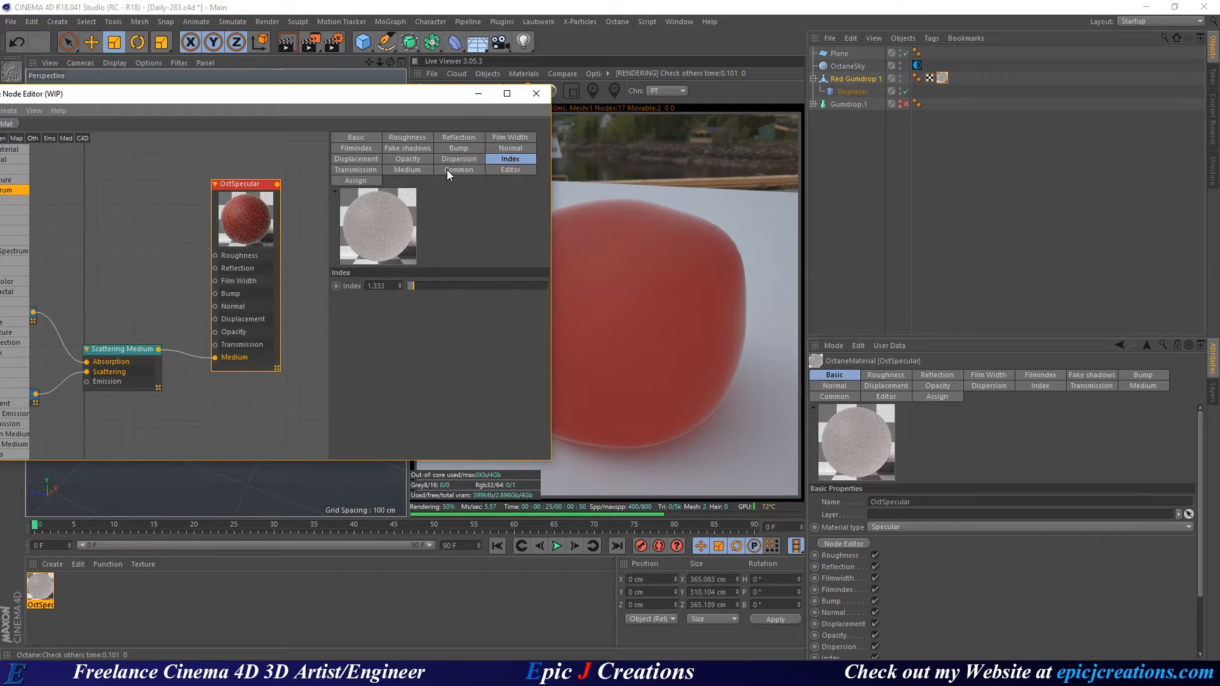
{"action": "left_click", "coordinate": [409, 150]}
{"action": "left_click", "coordinate": [396, 285]}
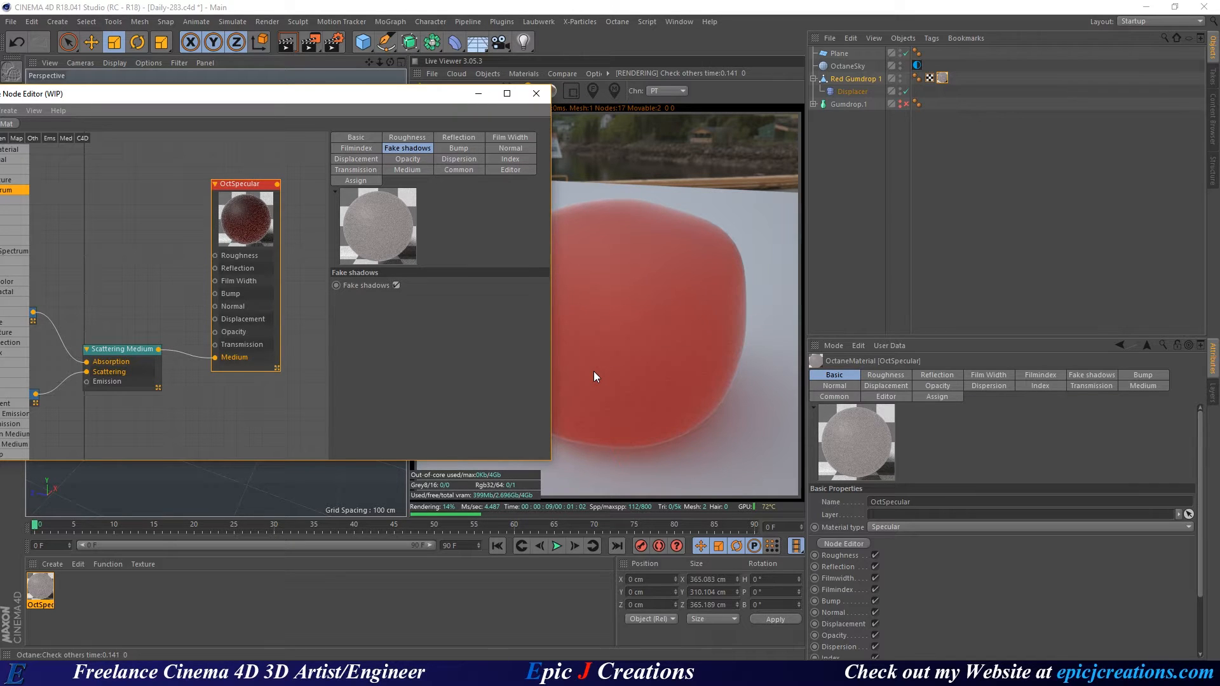
{"action": "left_click", "coordinate": [397, 285]}
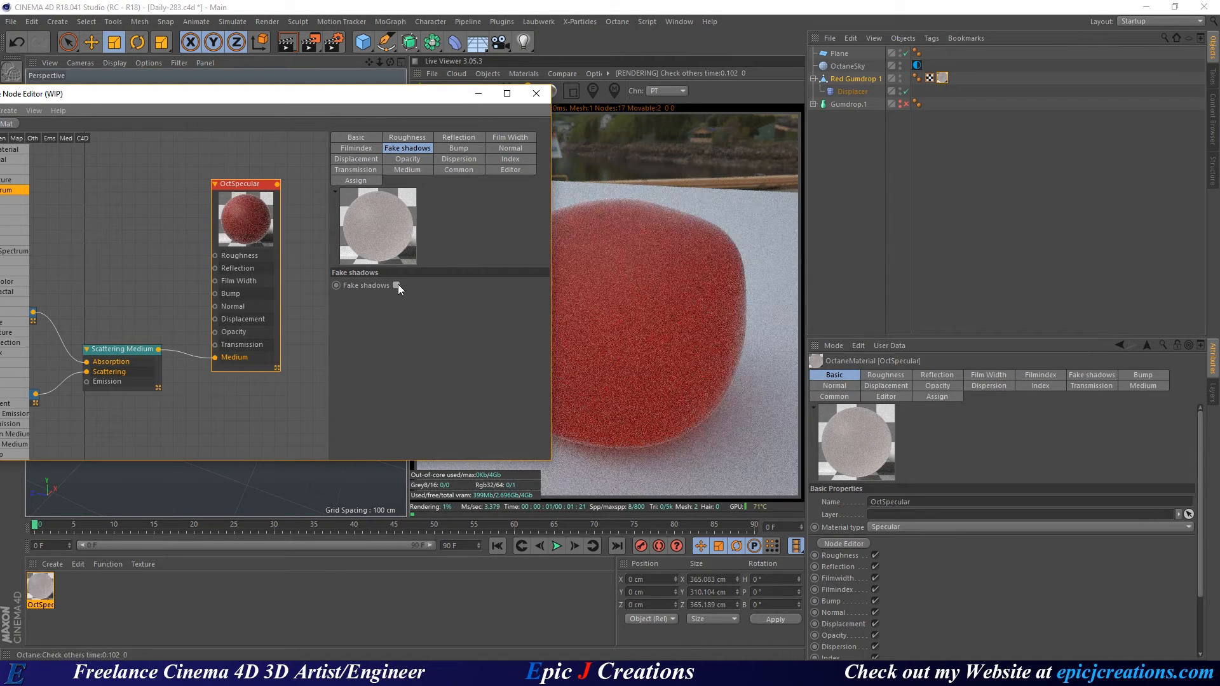
{"action": "left_click", "coordinate": [397, 285]}
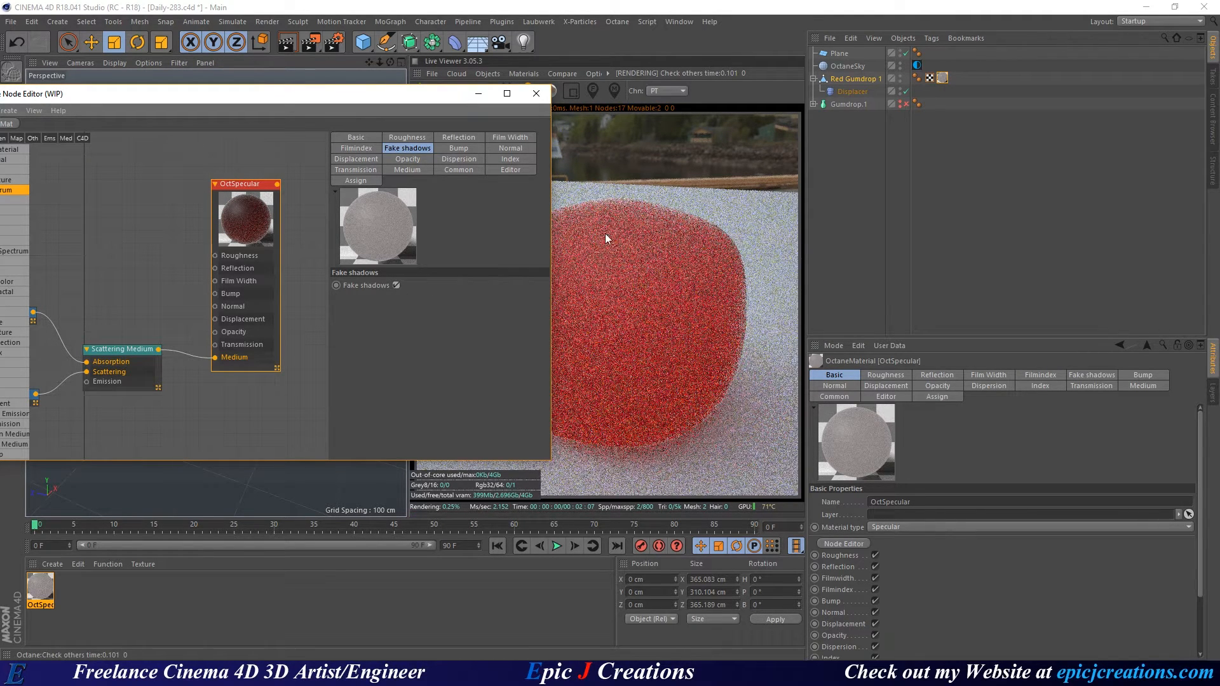
Rename the OctSpecular material to 'Red' and close the node and material editors.
{"action": "left_click", "coordinate": [537, 94]}
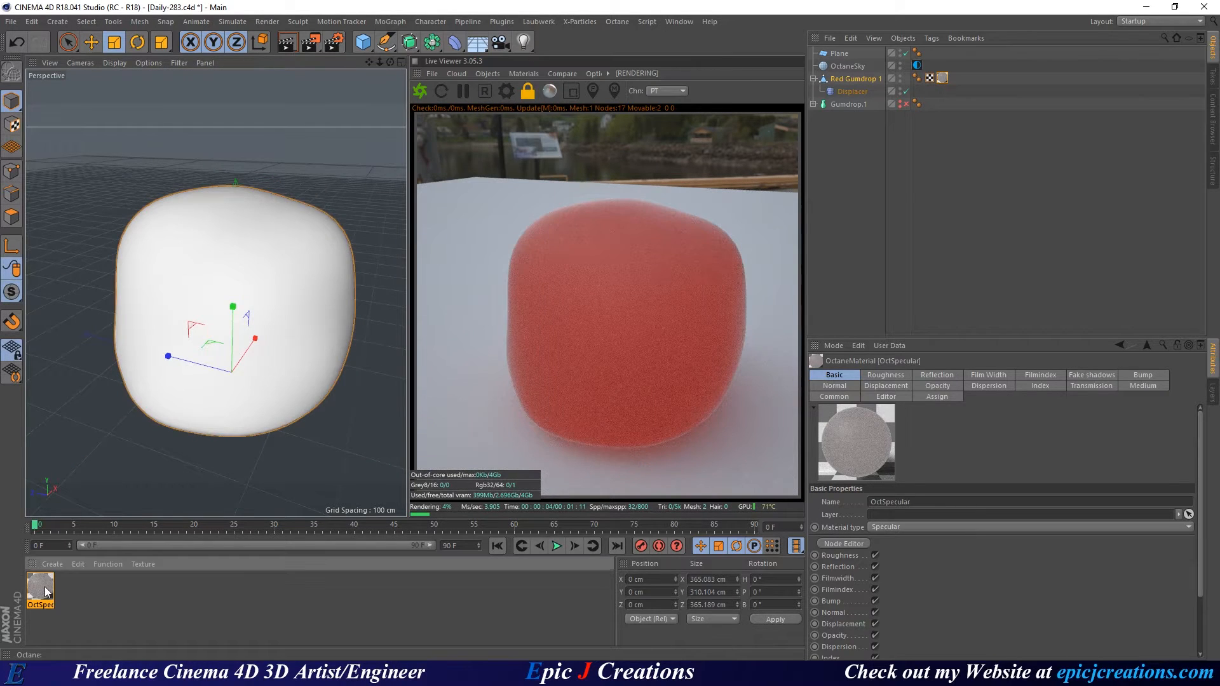
{"action": "double_click", "coordinate": [45, 592]}
{"action": "type", "text": "Red"}
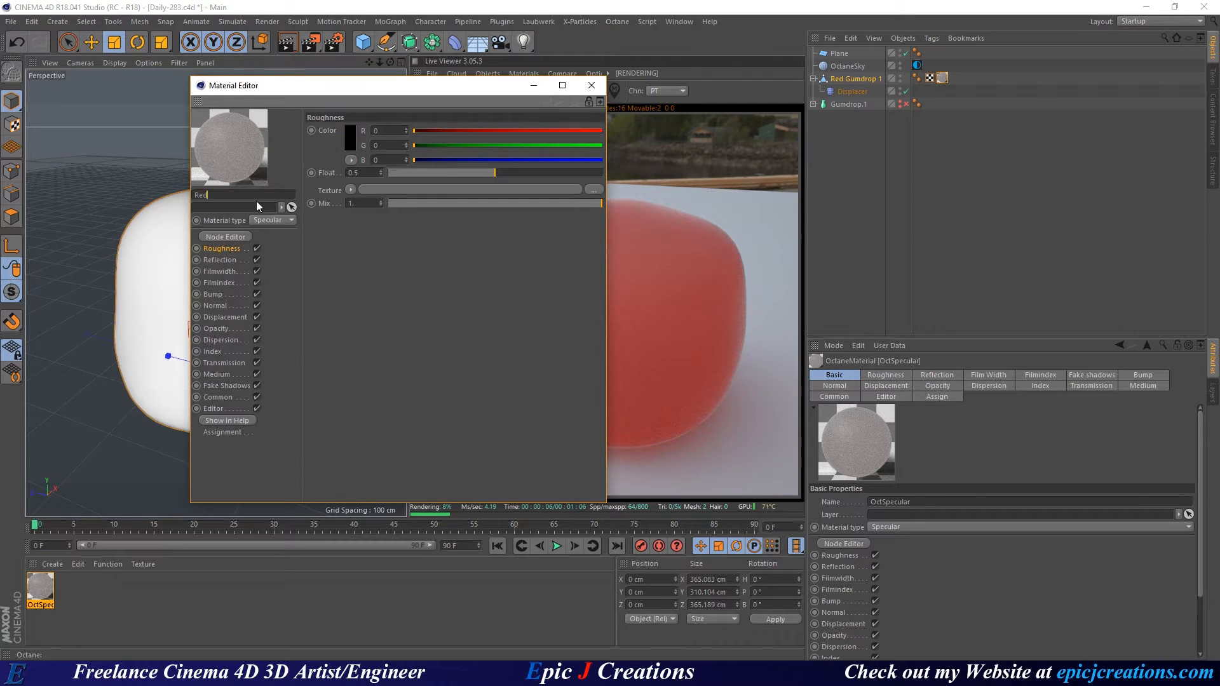
{"action": "key", "text": "Return"}
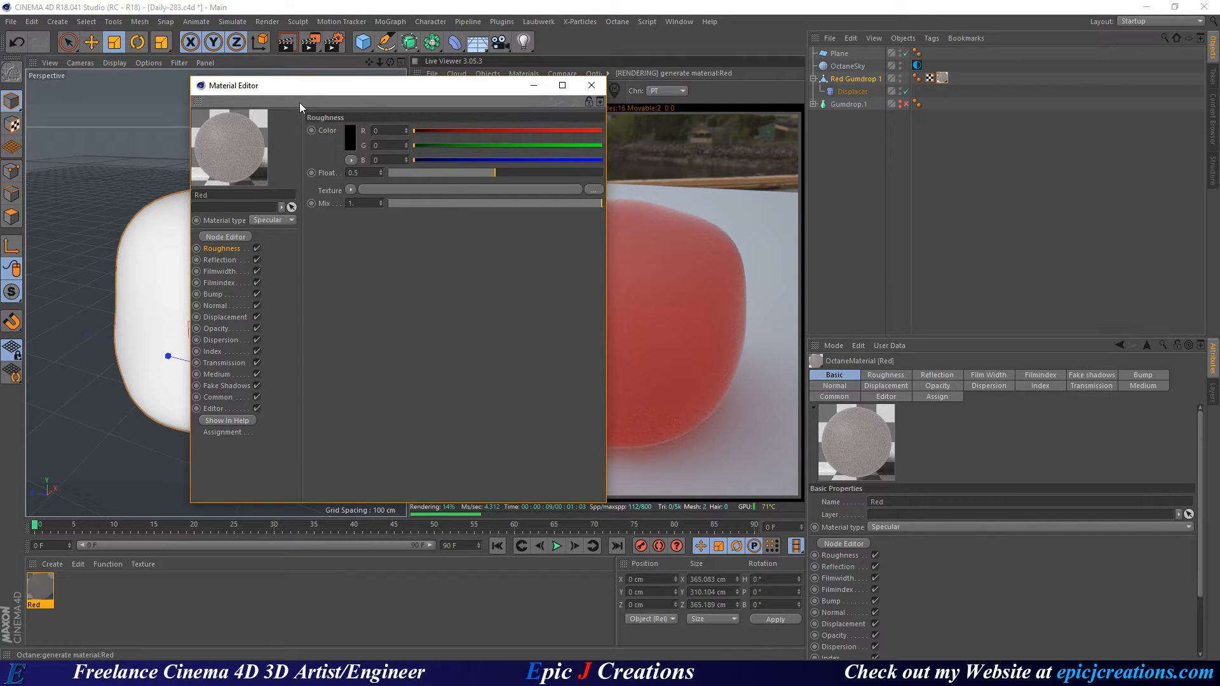
{"action": "left_click", "coordinate": [593, 82]}
{"action": "left_click", "coordinate": [65, 582]}
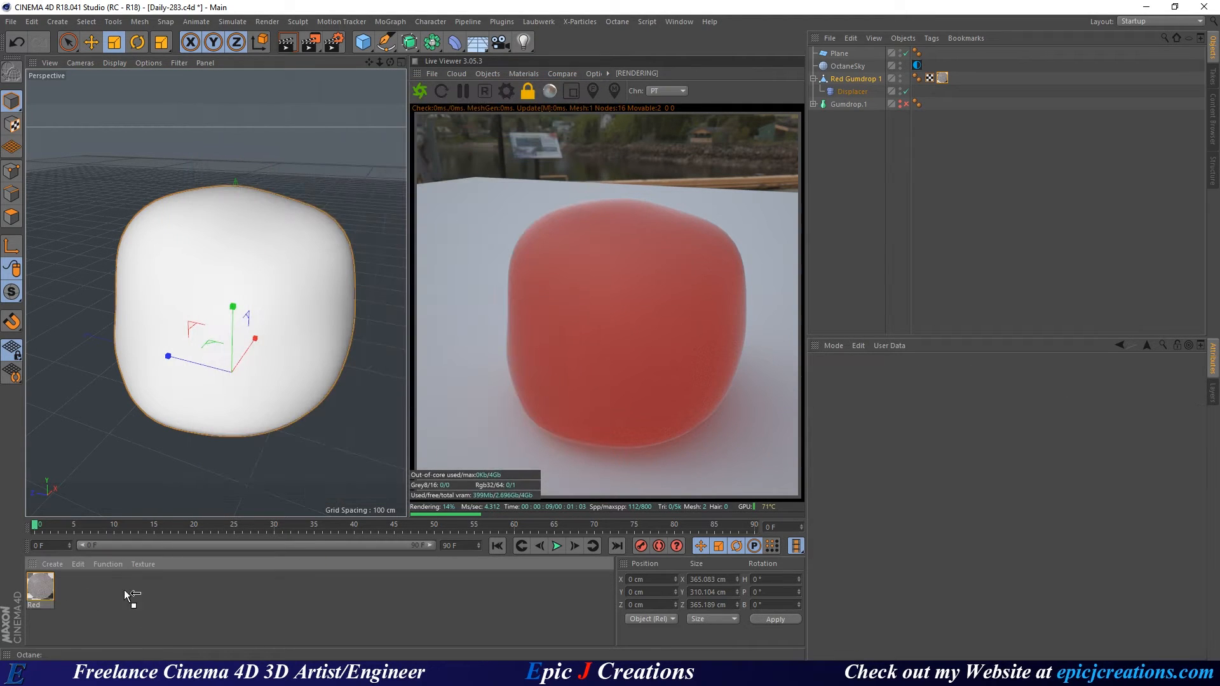
Stop the Octane live render, widen the viewport, and hide Red Gumdrop 1 in editor and render.
{"action": "left_click_drag", "start_coordinate": [286, 481], "coordinate": [41, 593]}
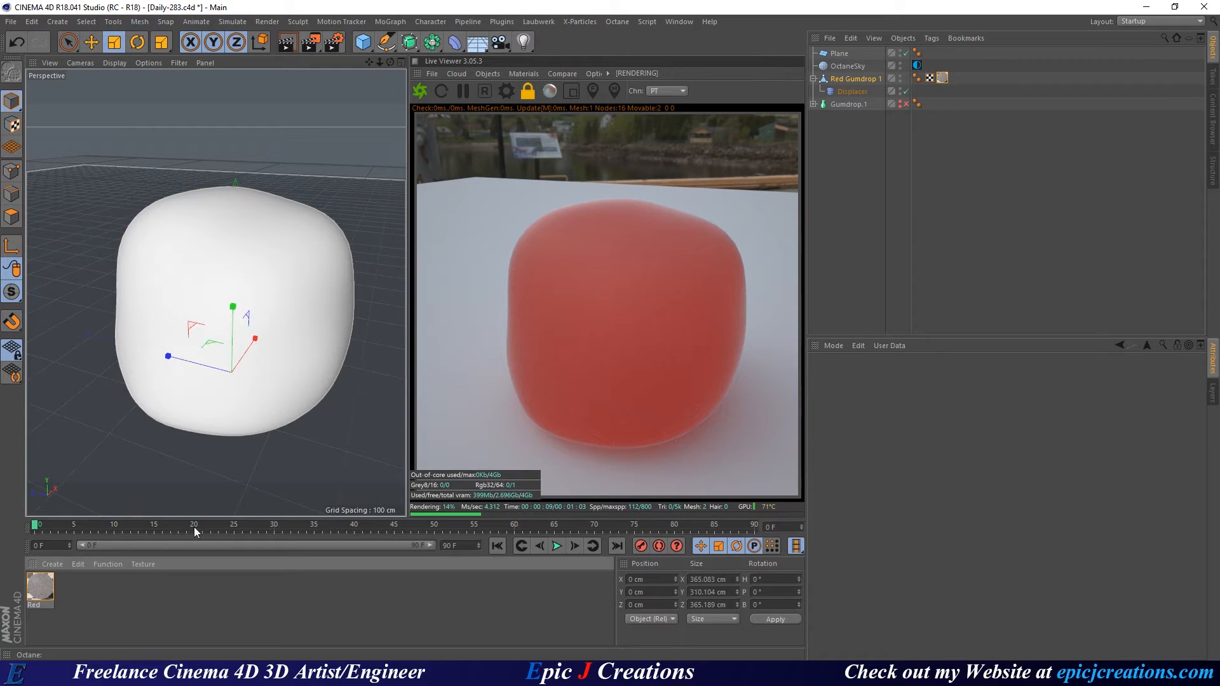
{"action": "left_click", "coordinate": [848, 78]}
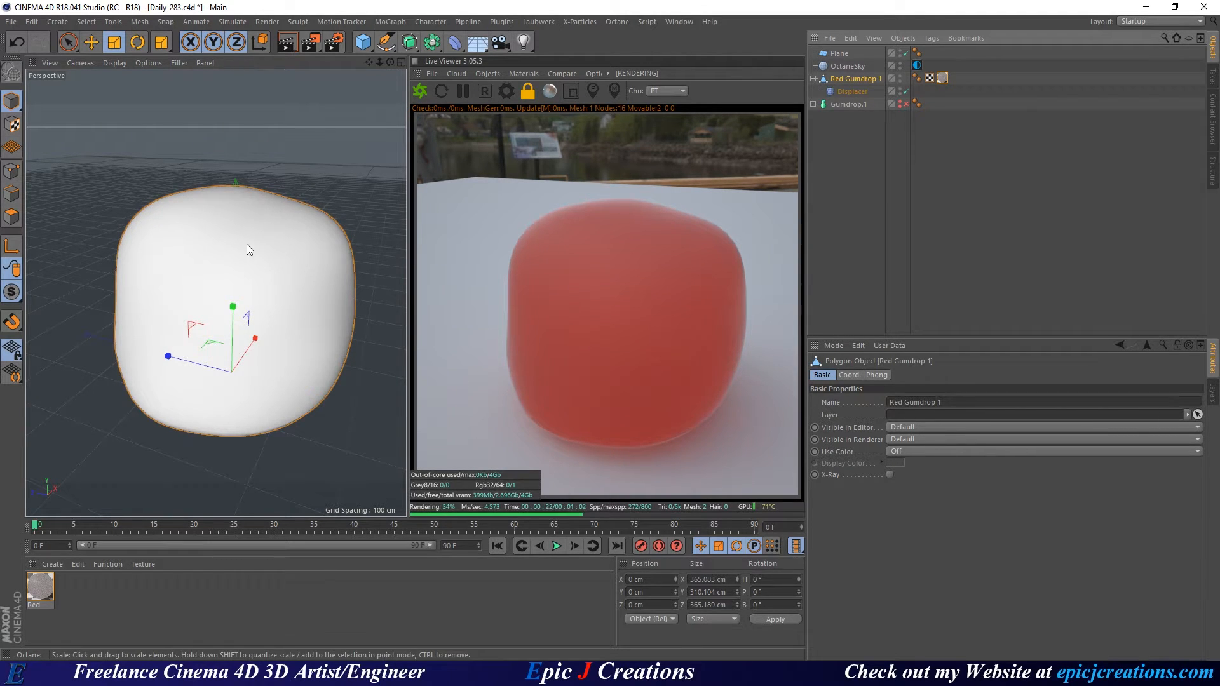
{"action": "left_click", "coordinate": [199, 674]}
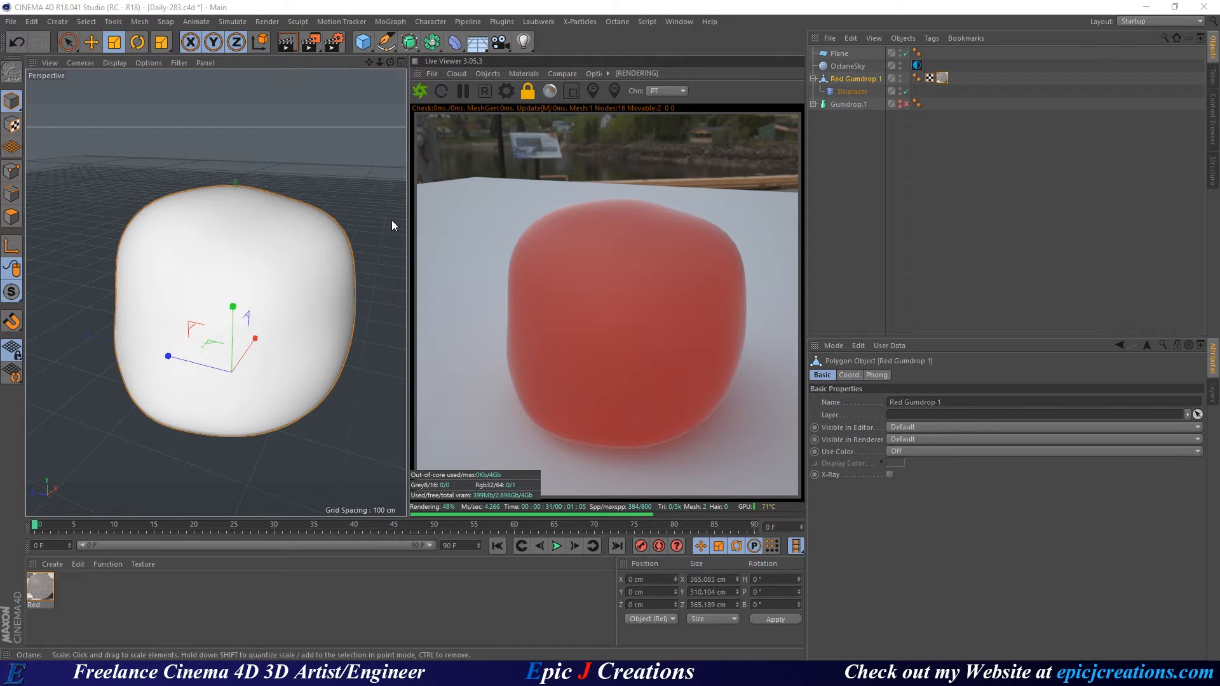
{"action": "left_click", "coordinate": [486, 91]}
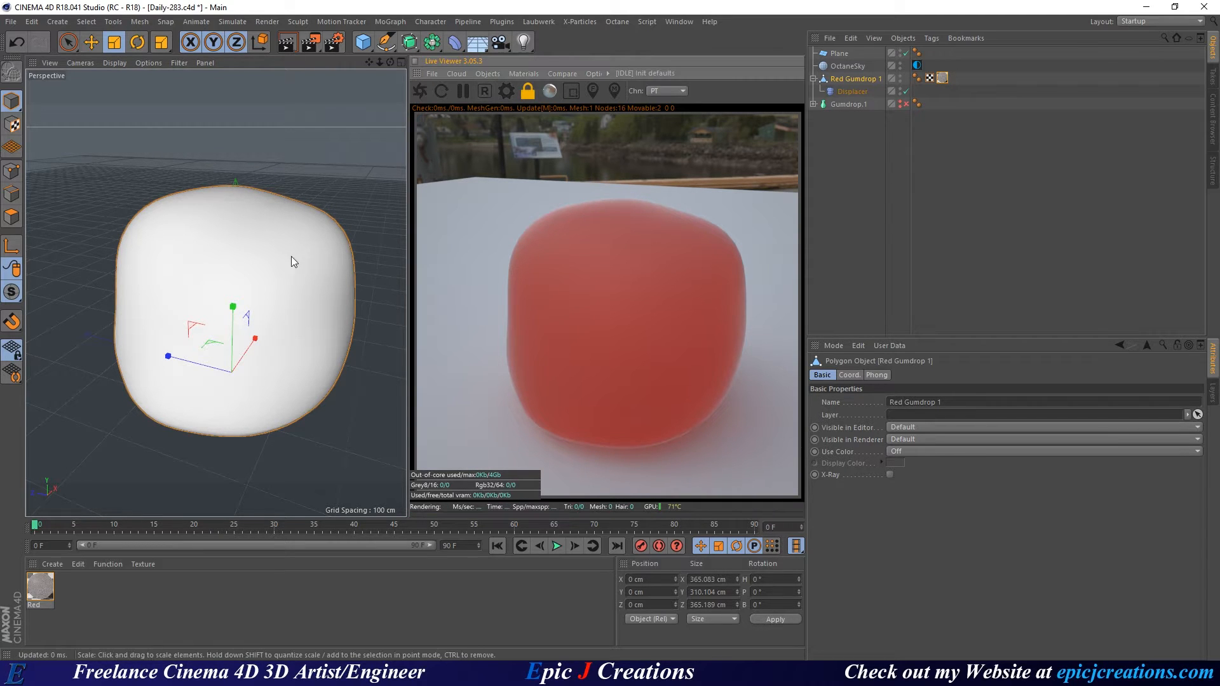
{"action": "left_click_drag", "start_coordinate": [408, 285], "coordinate": [621, 293]}
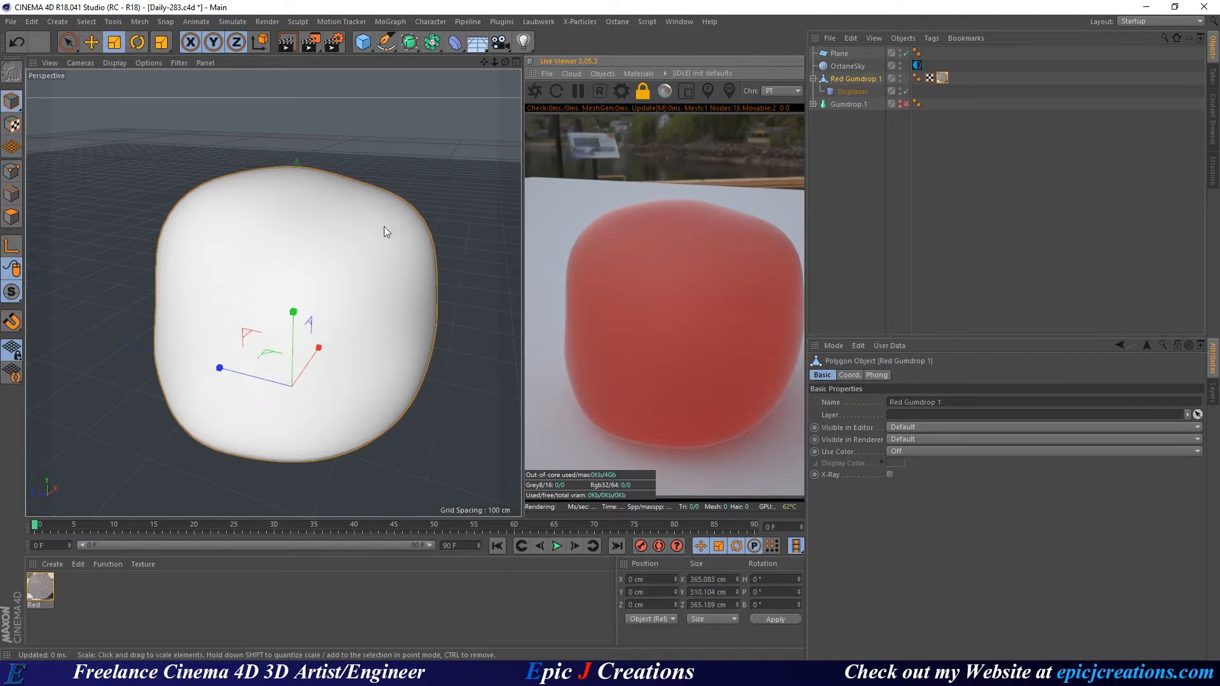
{"action": "left_click", "coordinate": [900, 77], "text": "ctrl"}
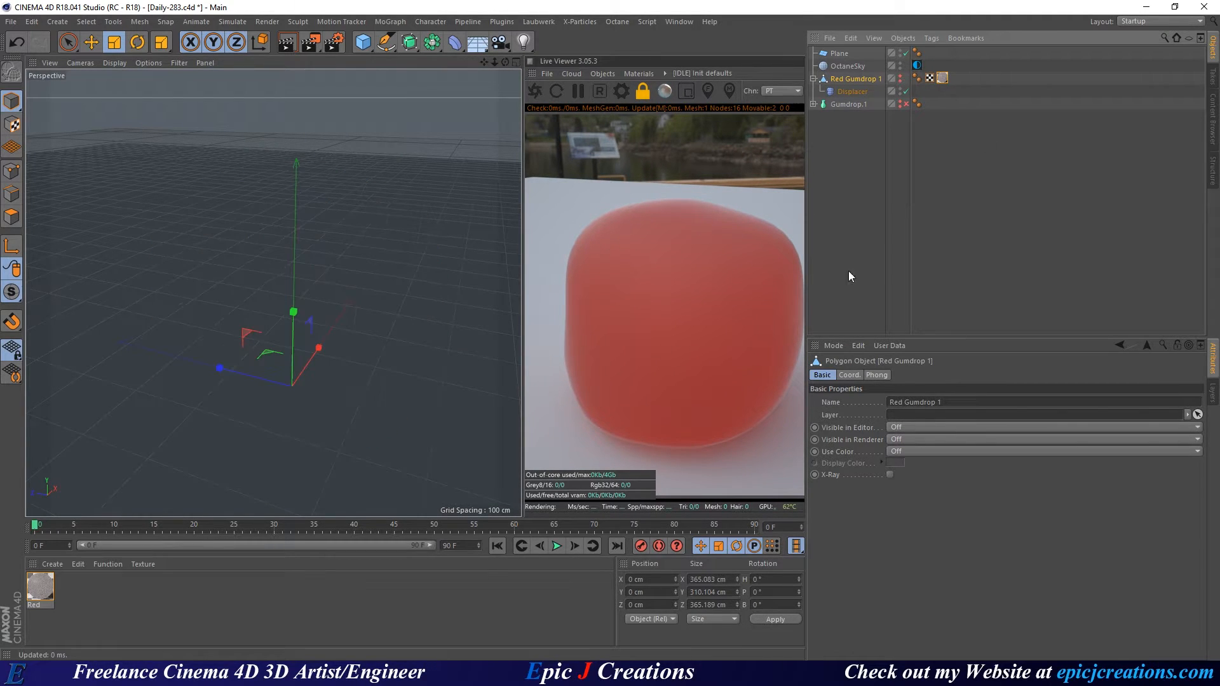
{"action": "left_click_drag", "start_coordinate": [317, 342], "coordinate": [330, 388], "text": "alt"}
Create a 200 cm Cube, raise it along Y and shrink it to about 6 cm.
{"action": "left_click", "coordinate": [363, 42]}
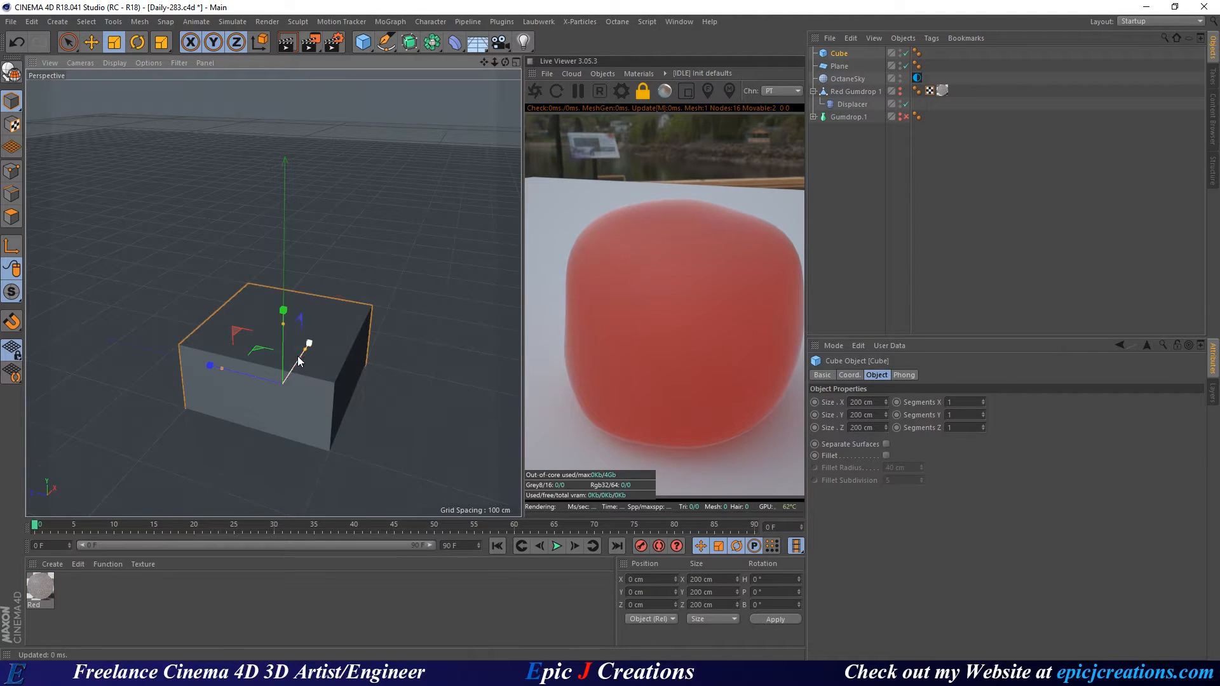
{"action": "key", "text": "e"}
{"action": "left_click_drag", "start_coordinate": [283, 306], "coordinate": [258, 215]}
{"action": "scroll", "coordinate": [258, 215], "scroll_direction": "up", "scroll_amount": 5}
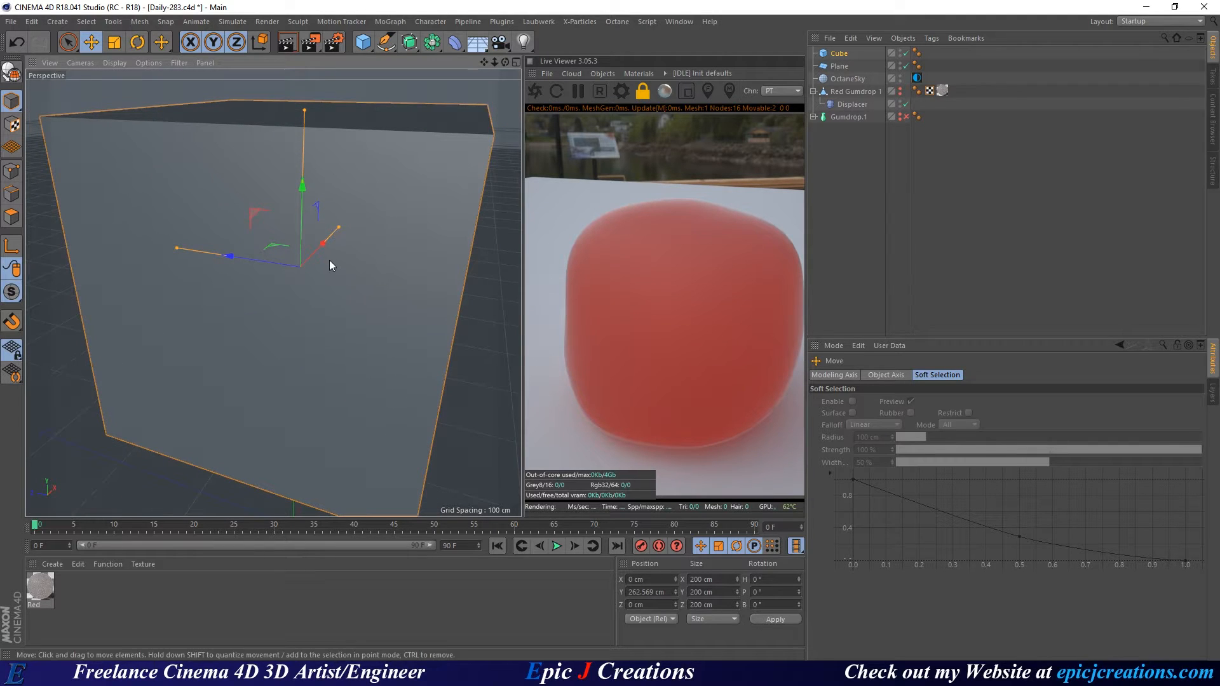
{"action": "key", "text": "t"}
{"action": "left_click_drag", "start_coordinate": [425, 296], "coordinate": [194, 296]}
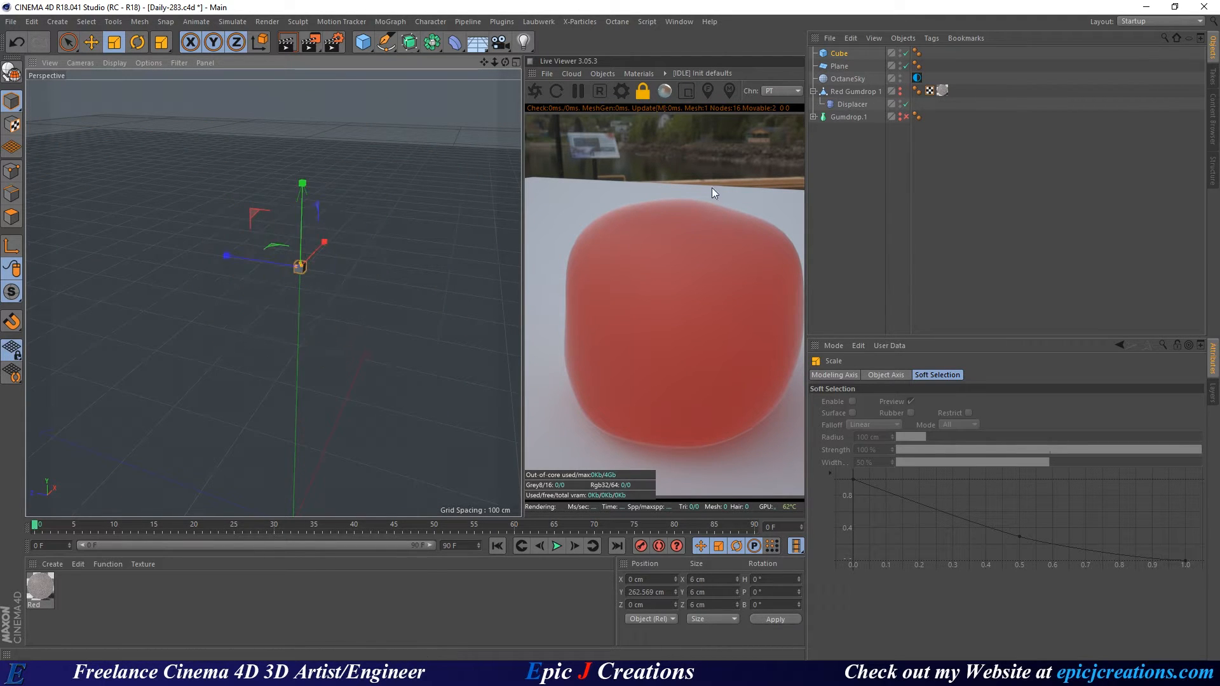
Unhide the gumdrop and lift the cube to float just above its top.
{"action": "left_click", "coordinate": [900, 89]}
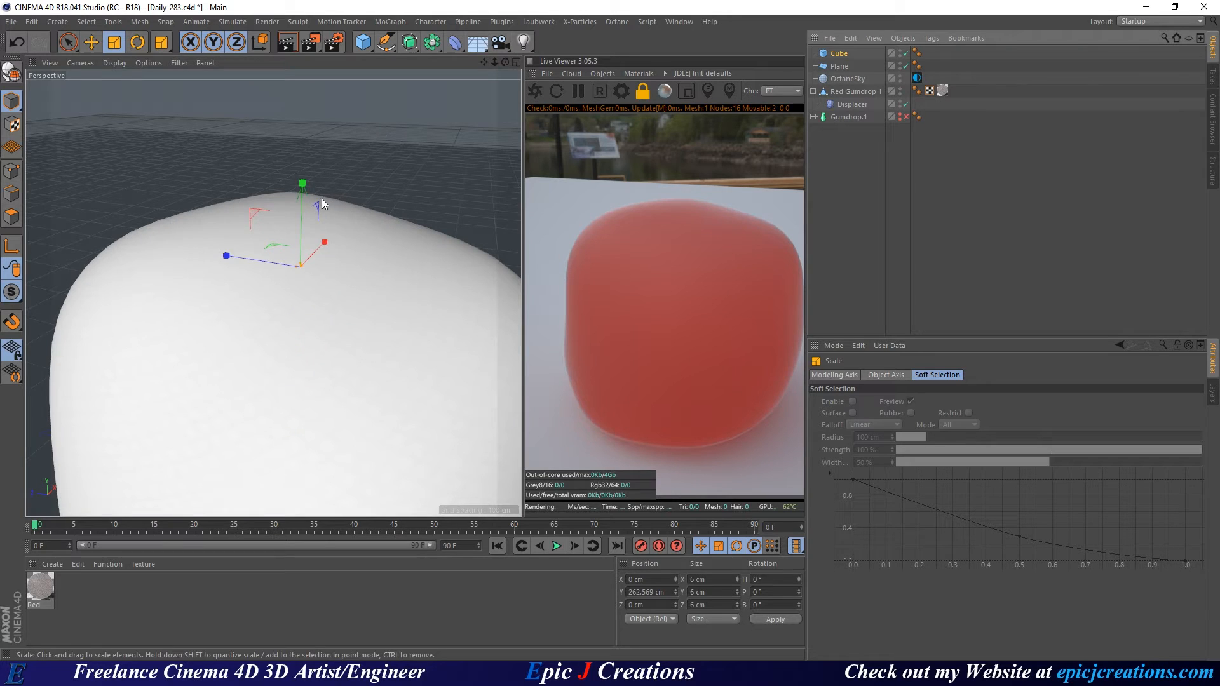
{"action": "key", "text": "e"}
{"action": "left_click_drag", "start_coordinate": [304, 186], "coordinate": [304, 98]}
{"action": "left_click_drag", "start_coordinate": [310, 236], "coordinate": [300, 199], "text": "alt"}
{"action": "right_click_drag", "start_coordinate": [300, 199], "coordinate": [333, 161], "text": "alt"}
{"action": "mouse_move", "coordinate": [334, 161]}
{"action": "middle_mouse_down", "text": "alt"}
{"action": "mouse_move", "coordinate": [315, 210]}
{"action": "mouse_move", "coordinate": [326, 160]}
{"action": "mouse_move", "coordinate": [324, 170]}
{"action": "middle_mouse_up", "text": "alt"}
{"action": "middle_click_drag", "start_coordinate": [335, 372], "coordinate": [314, 324], "text": "alt"}
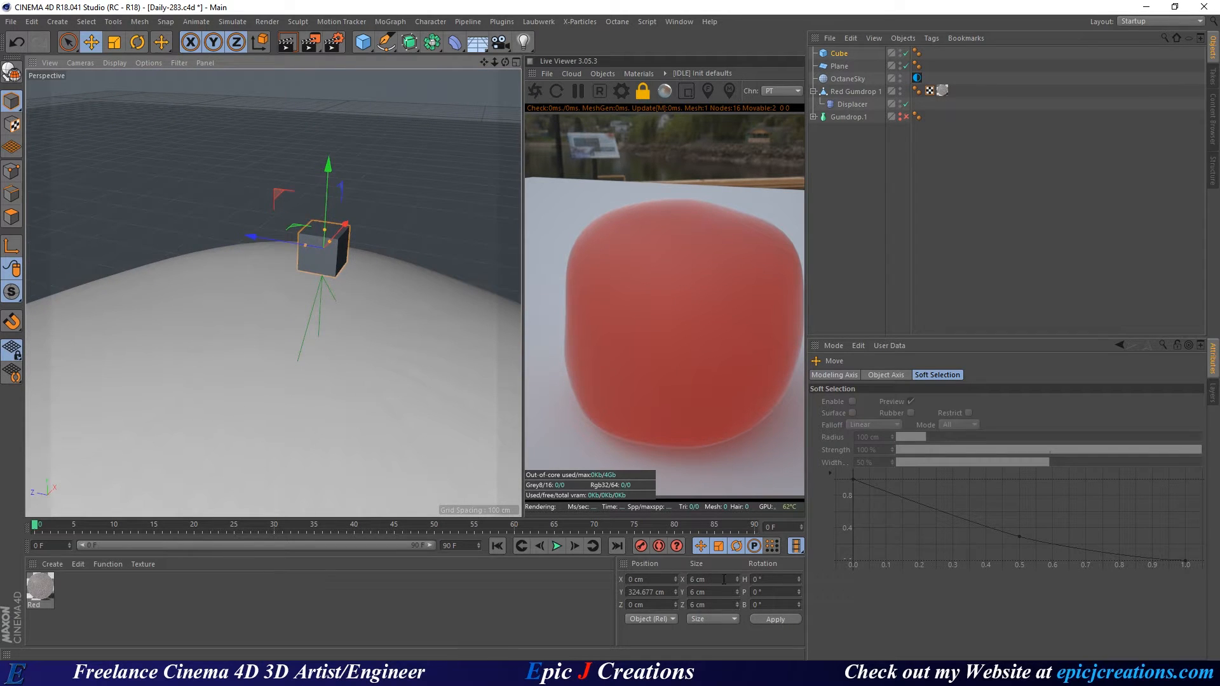
Shrink the cube to about two thirds, roughly 3.358 cm, undoing an accidental sideways move.
{"action": "left_click_drag", "start_coordinate": [724, 579], "coordinate": [686, 578]}
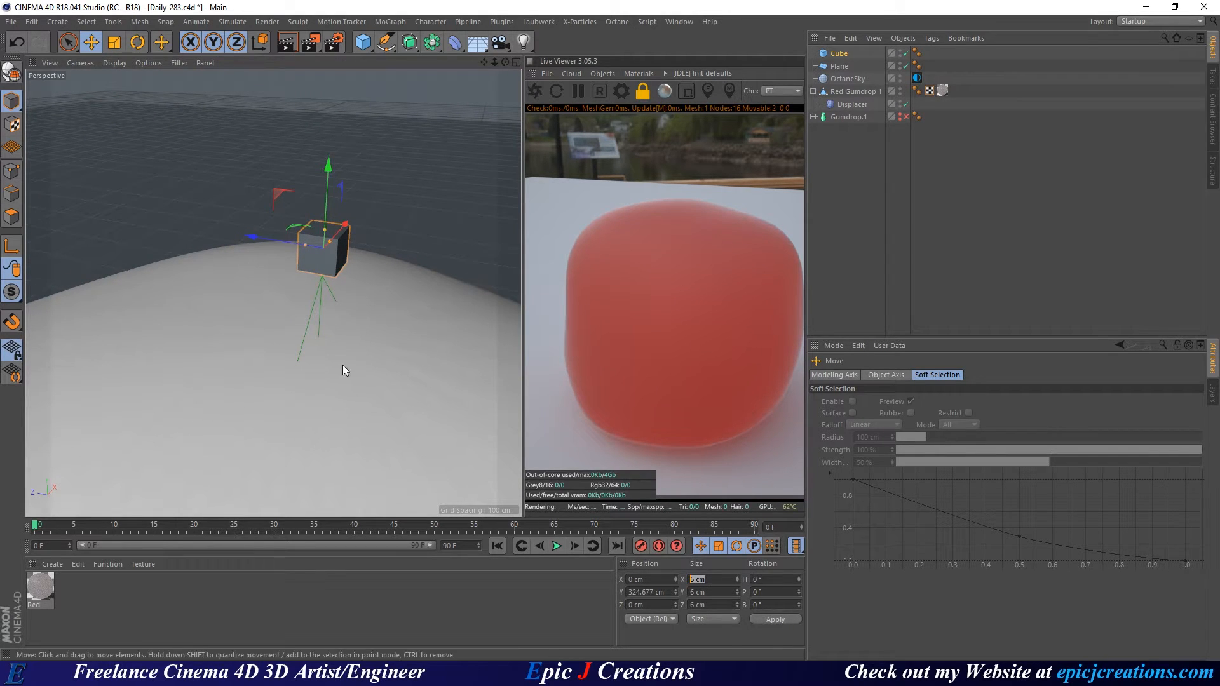
{"action": "mouse_move", "coordinate": [393, 327]}
{"action": "left_mouse_down"}
{"action": "mouse_move", "coordinate": [437, 352]}
{"action": "mouse_move", "coordinate": [398, 349]}
{"action": "left_mouse_up"}
{"action": "key", "text": "ctrl+z"}
{"action": "key", "text": "t"}
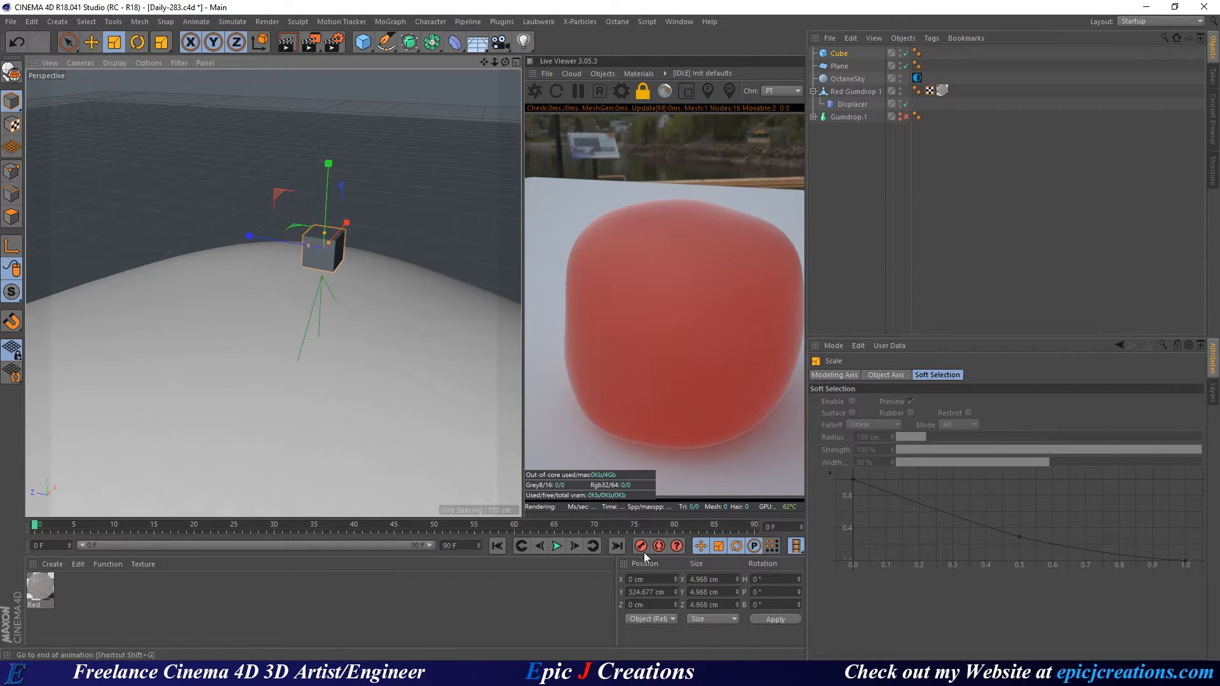
{"action": "left_click_drag", "start_coordinate": [485, 353], "coordinate": [293, 384]}
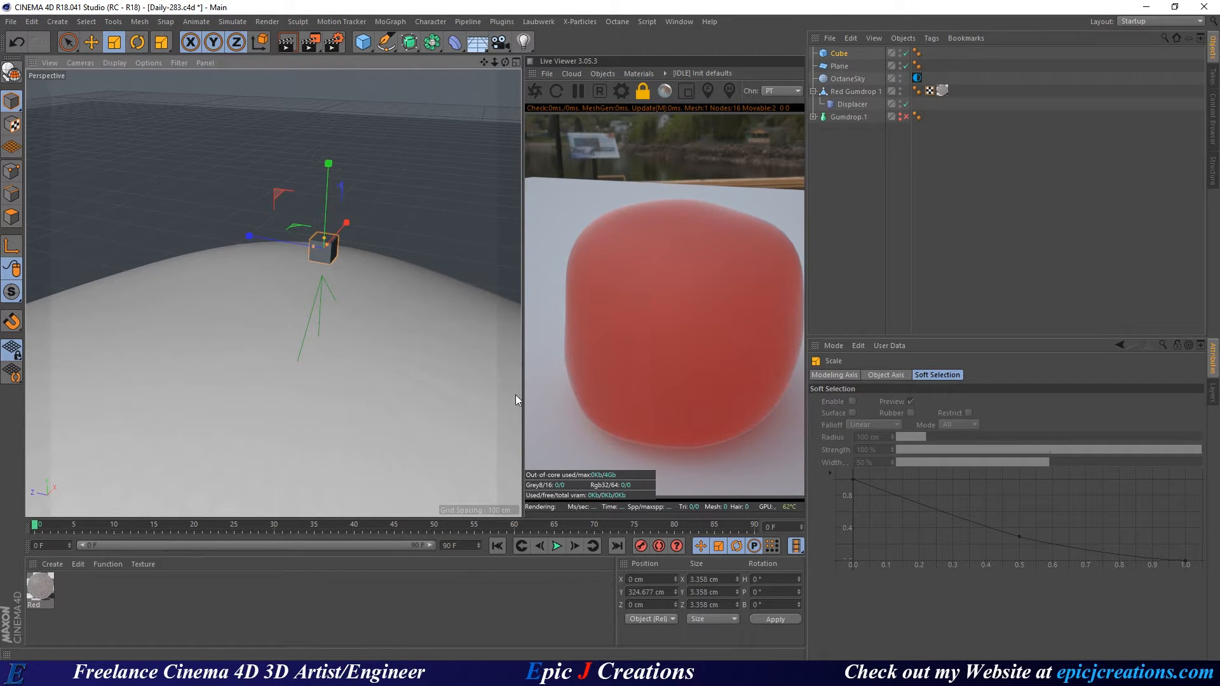
{"action": "right_click_drag", "start_coordinate": [322, 250], "coordinate": [376, 247], "text": "alt"}
{"action": "middle_click_drag", "start_coordinate": [340, 254], "coordinate": [284, 272], "text": "alt"}
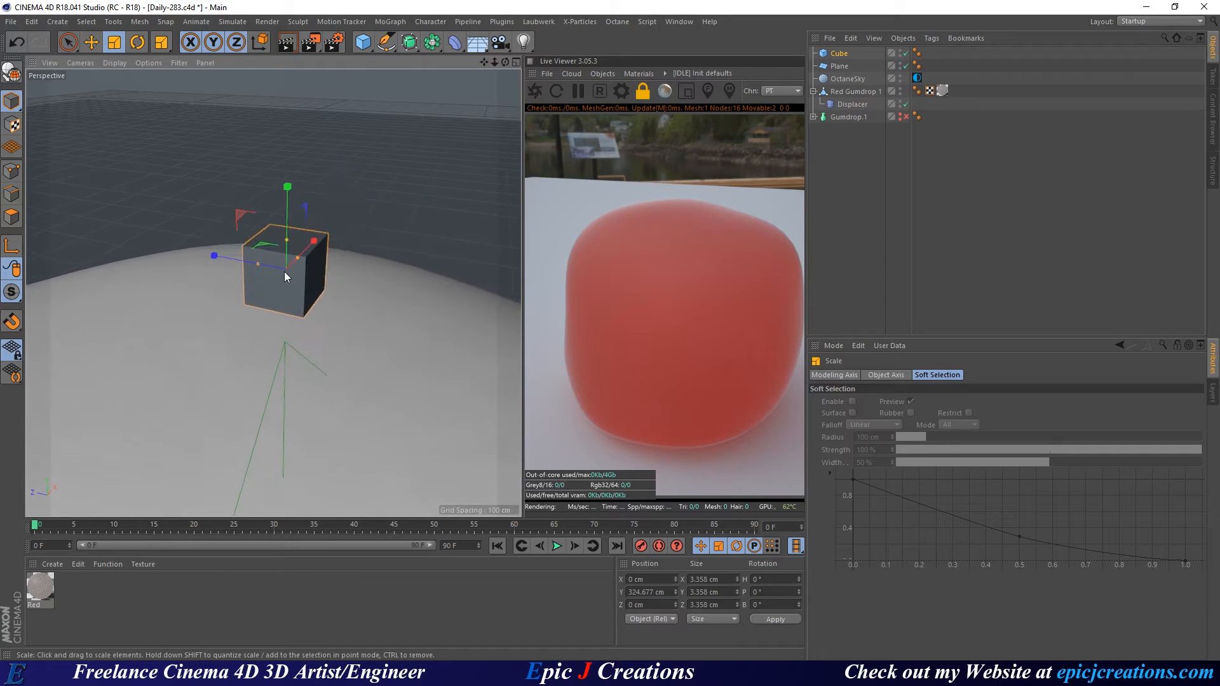
{"action": "right_click_drag", "start_coordinate": [284, 272], "coordinate": [322, 271], "text": "alt"}
Convert the Cube into an editable polygon object and switch to point editing.
{"action": "left_click", "coordinate": [840, 56]}
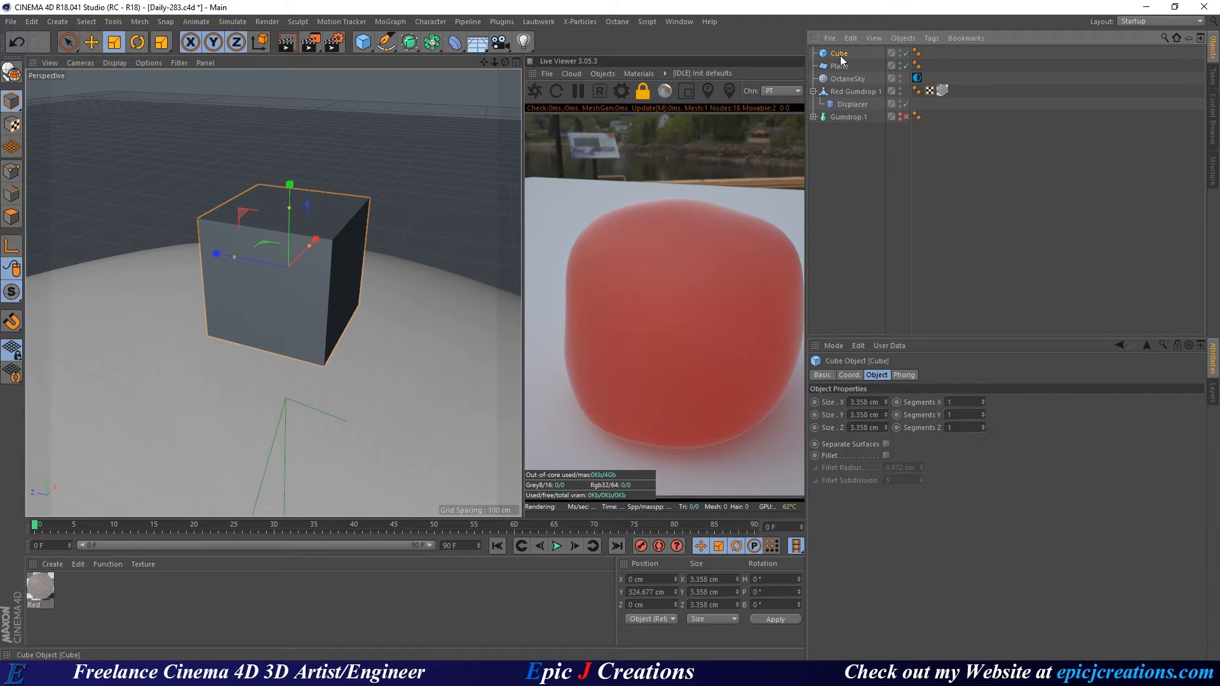
{"action": "key", "text": "c"}
{"action": "left_click", "coordinate": [27, 165]}
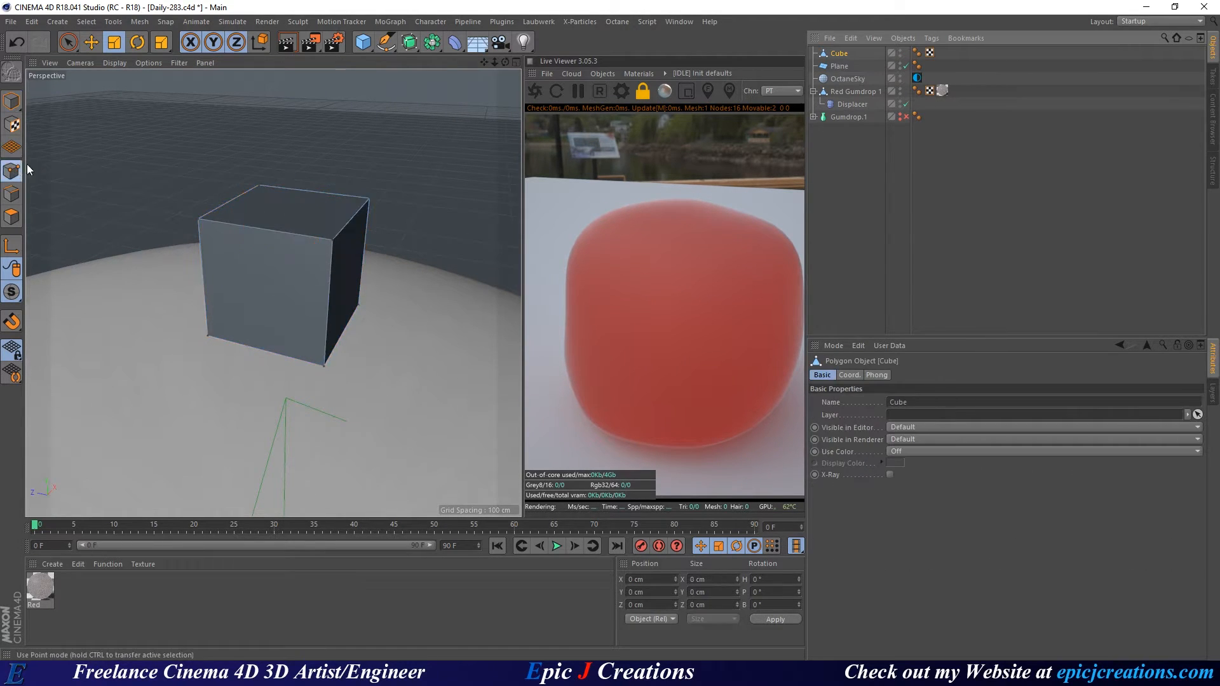
Cut a vertical edge loop around the middle of the editable cube with Loop/Path Cut.
{"action": "left_click", "coordinate": [333, 240]}
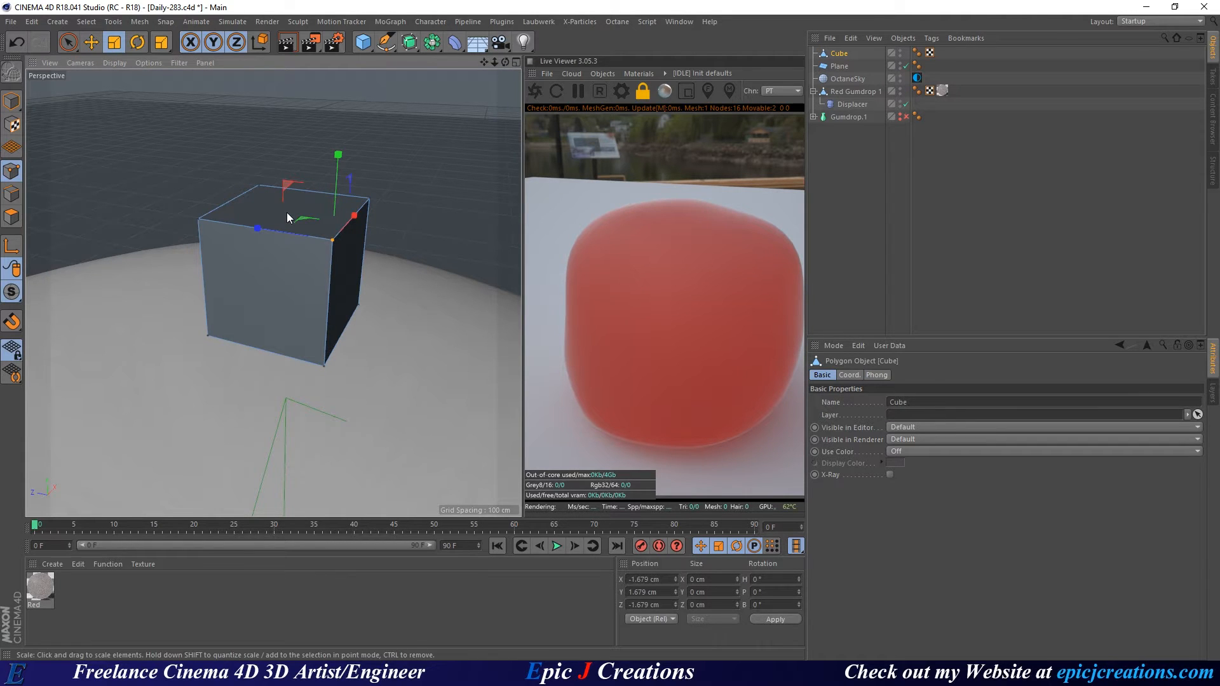
{"action": "key", "text": "k"}
{"action": "key", "text": "l"}
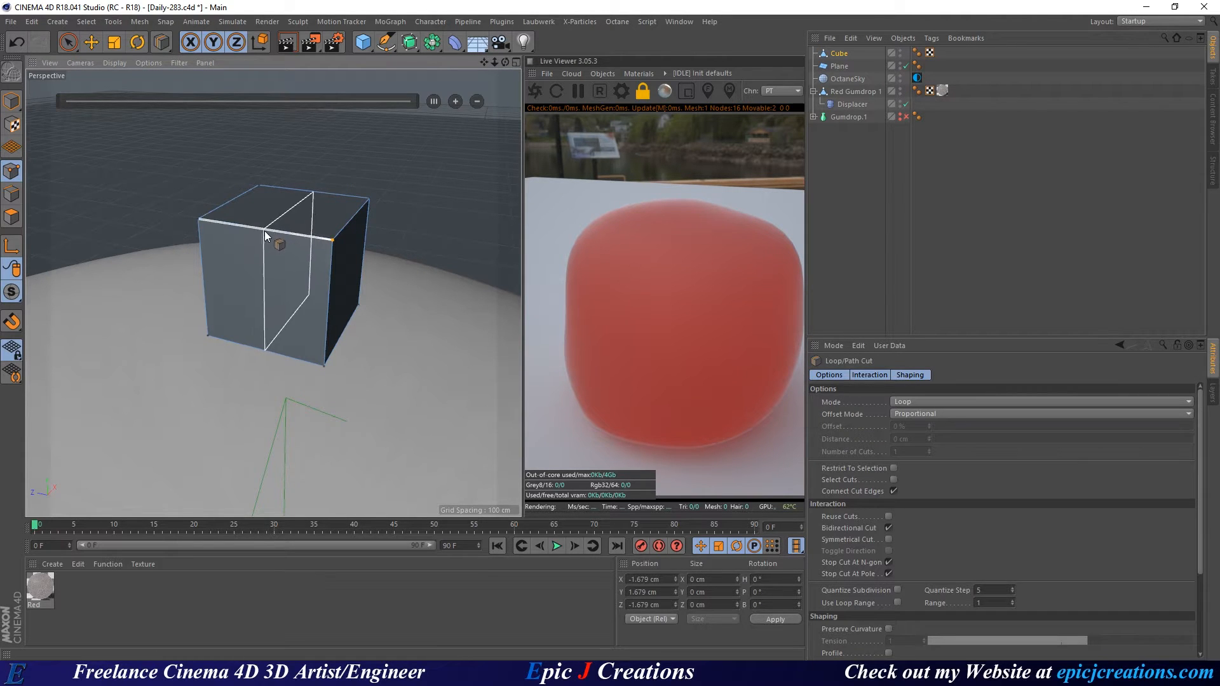
{"action": "left_click", "coordinate": [266, 230]}
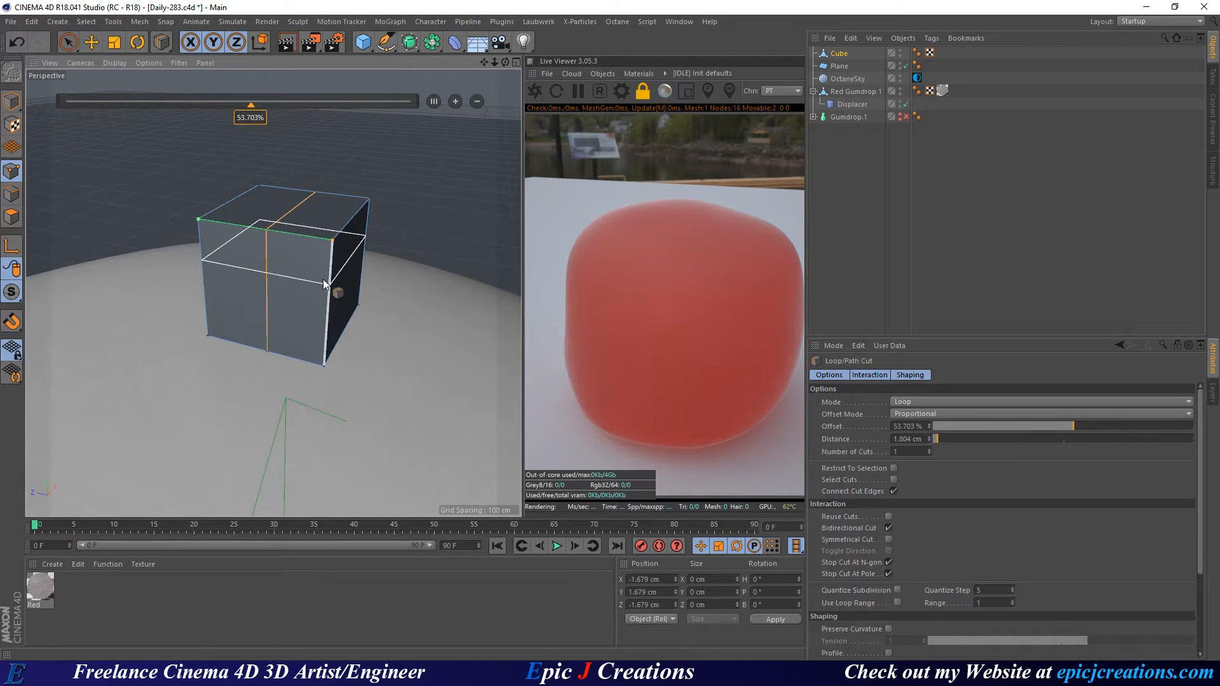
{"action": "mouse_move", "coordinate": [322, 261]}
{"action": "left_mouse_down", "text": "alt"}
{"action": "mouse_move", "coordinate": [238, 247]}
{"action": "mouse_move", "coordinate": [319, 249]}
{"action": "left_mouse_up", "text": "alt"}
{"action": "scroll", "coordinate": [310, 239], "scroll_direction": "up", "scroll_amount": 3}
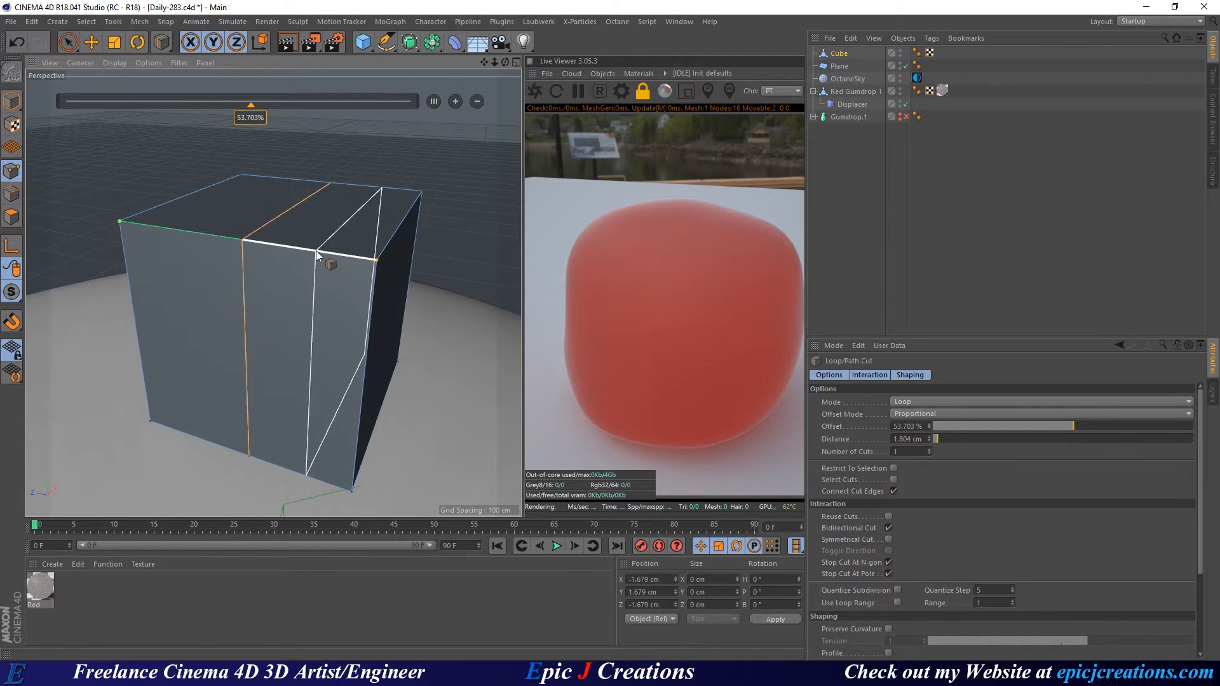
{"action": "mouse_move", "coordinate": [287, 252]}
{"action": "left_mouse_down", "text": "alt"}
{"action": "mouse_move", "coordinate": [280, 231]}
{"action": "mouse_move", "coordinate": [273, 292]}
{"action": "mouse_move", "coordinate": [286, 234]}
{"action": "left_mouse_up", "text": "alt"}
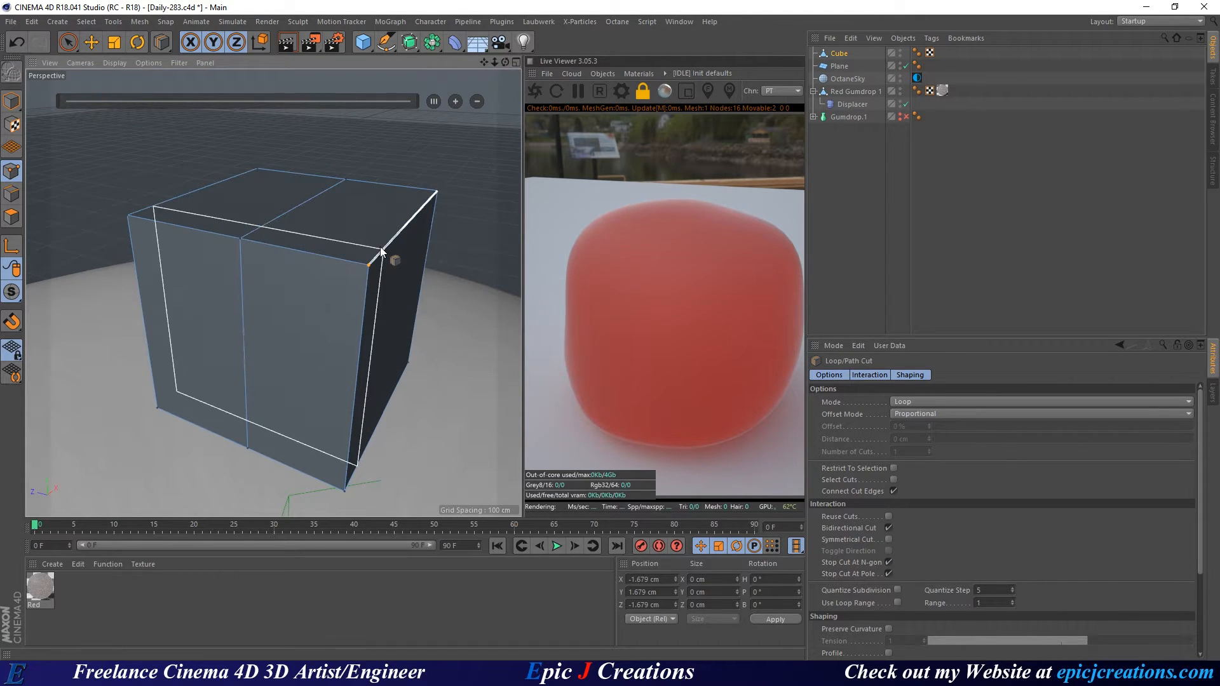
{"action": "key", "text": "space"}
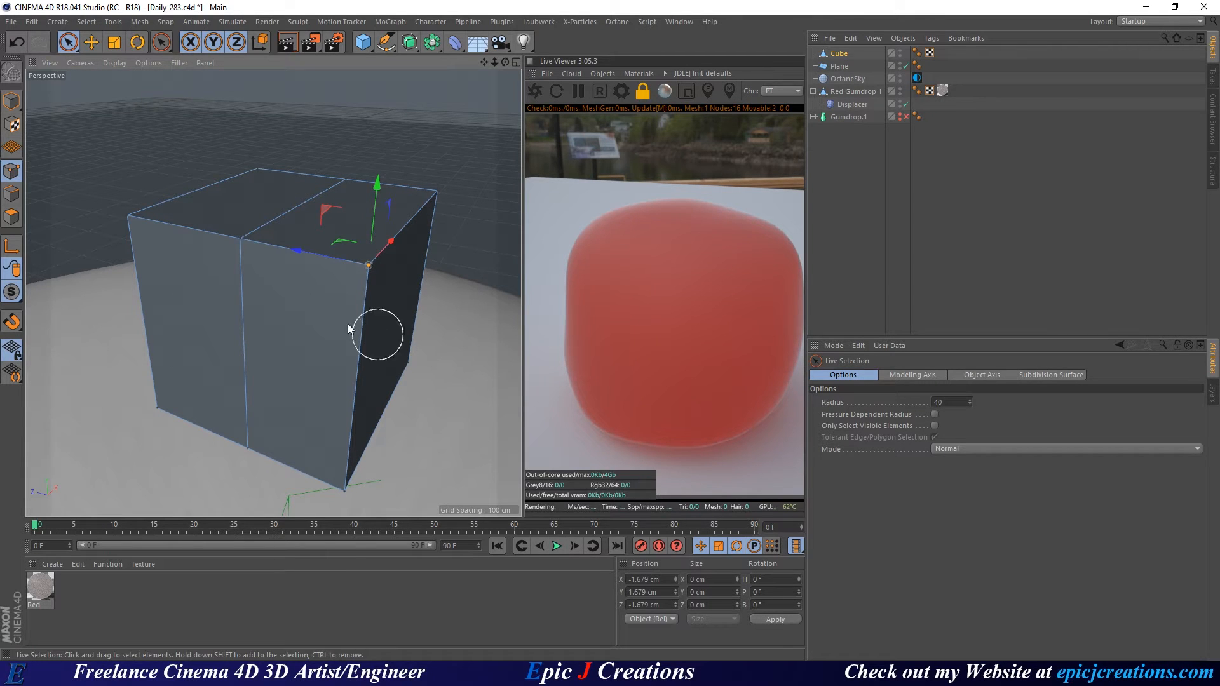
Limit selection to visible elements and push the cube's right top edge down and inward.
{"action": "left_click", "coordinate": [934, 426]}
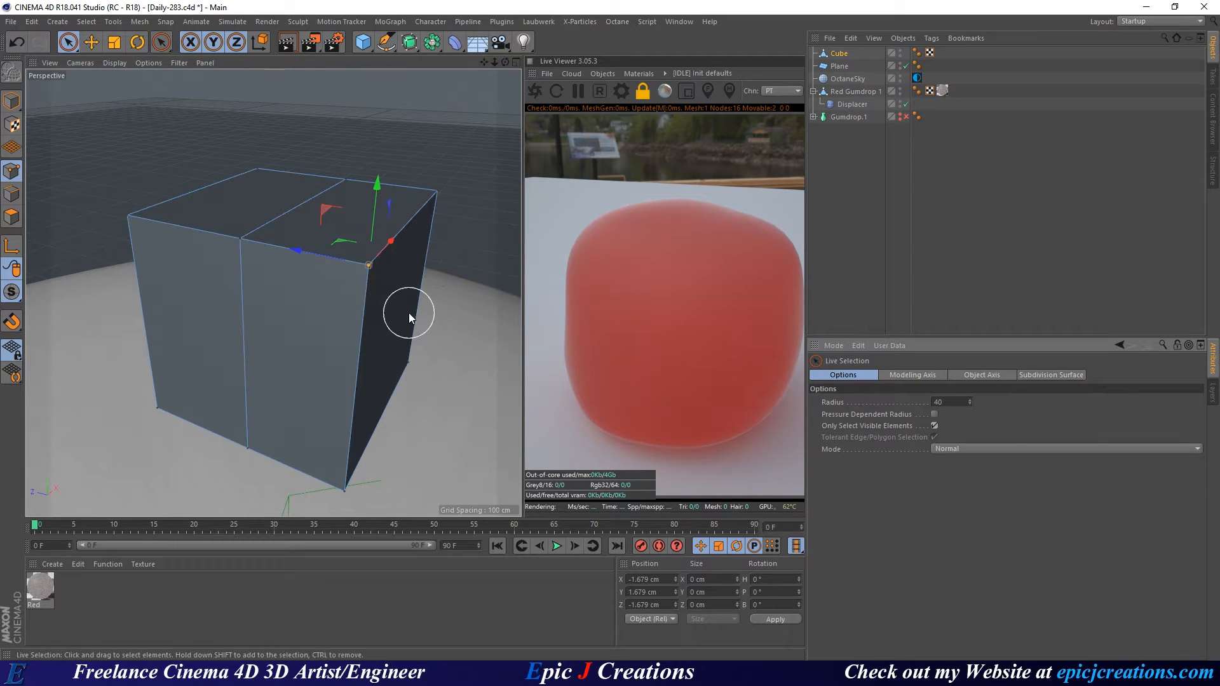
{"action": "left_click", "coordinate": [441, 188]}
{"action": "left_click_drag", "start_coordinate": [422, 139], "coordinate": [415, 191]}
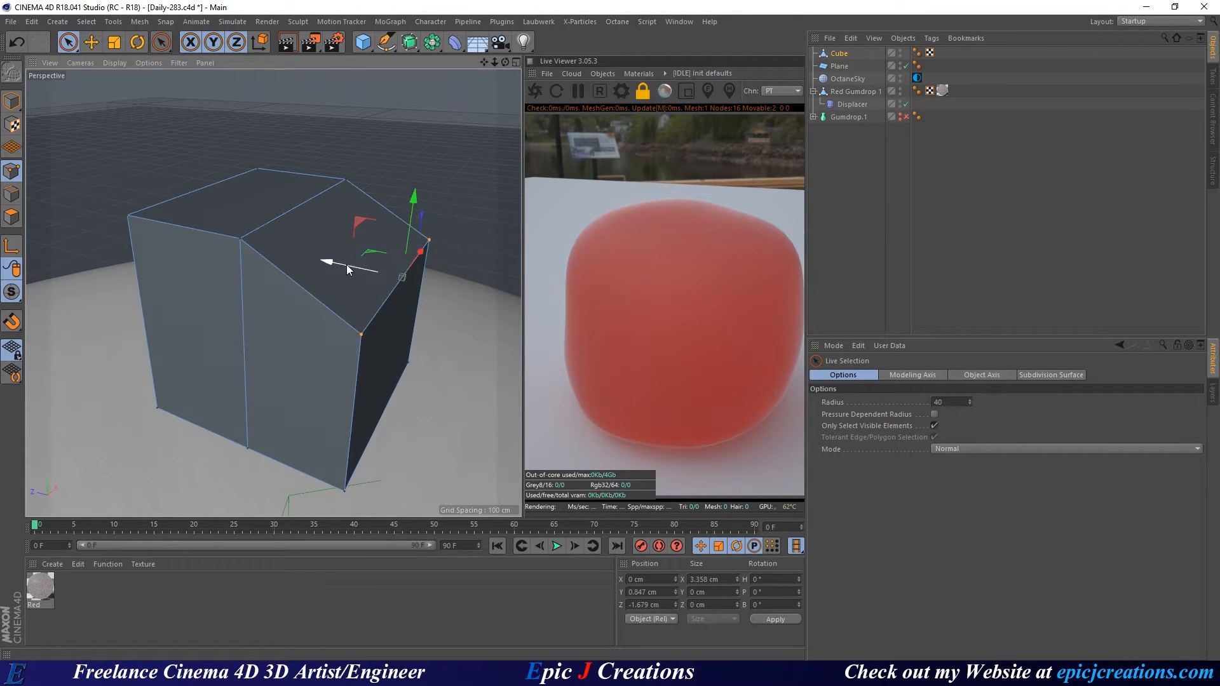
{"action": "left_click_drag", "start_coordinate": [345, 264], "coordinate": [324, 268]}
Push the top face down and shift the slanted side face along its axis.
{"action": "left_click", "coordinate": [11, 217]}
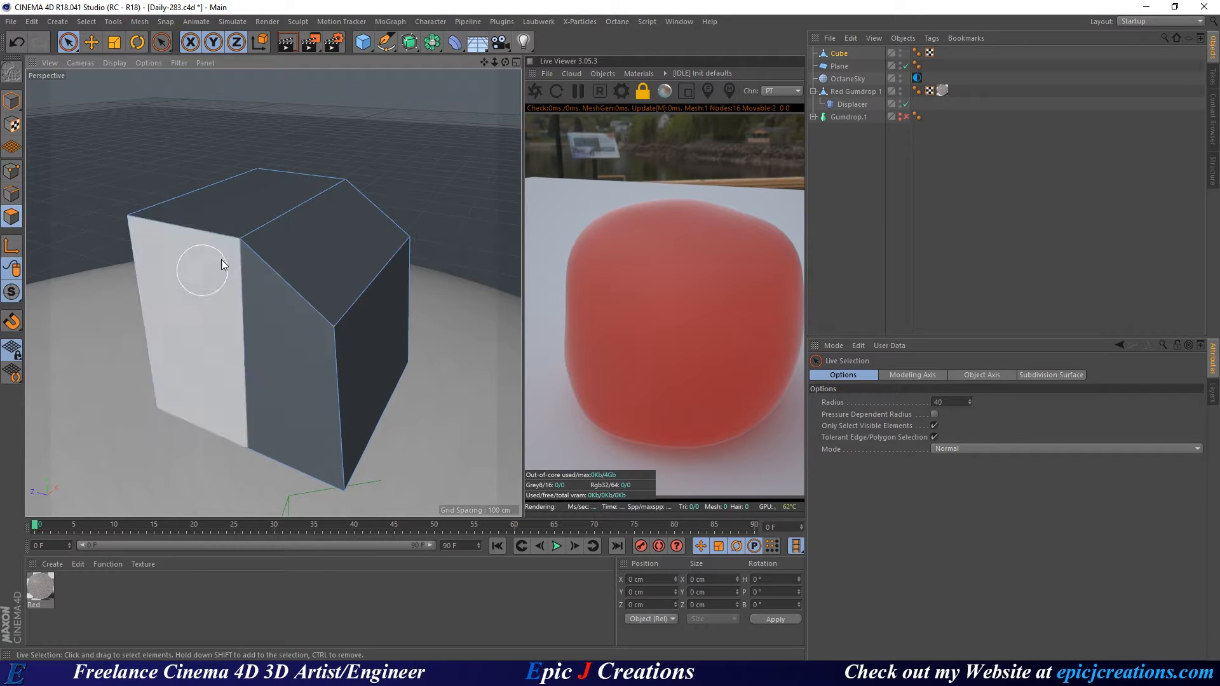
{"action": "key", "text": "e"}
{"action": "left_click", "coordinate": [241, 203]}
{"action": "left_click_drag", "start_coordinate": [257, 141], "coordinate": [323, 259]}
{"action": "left_click", "coordinate": [340, 283]}
{"action": "left_click_drag", "start_coordinate": [207, 360], "coordinate": [312, 327], "text": "alt"}
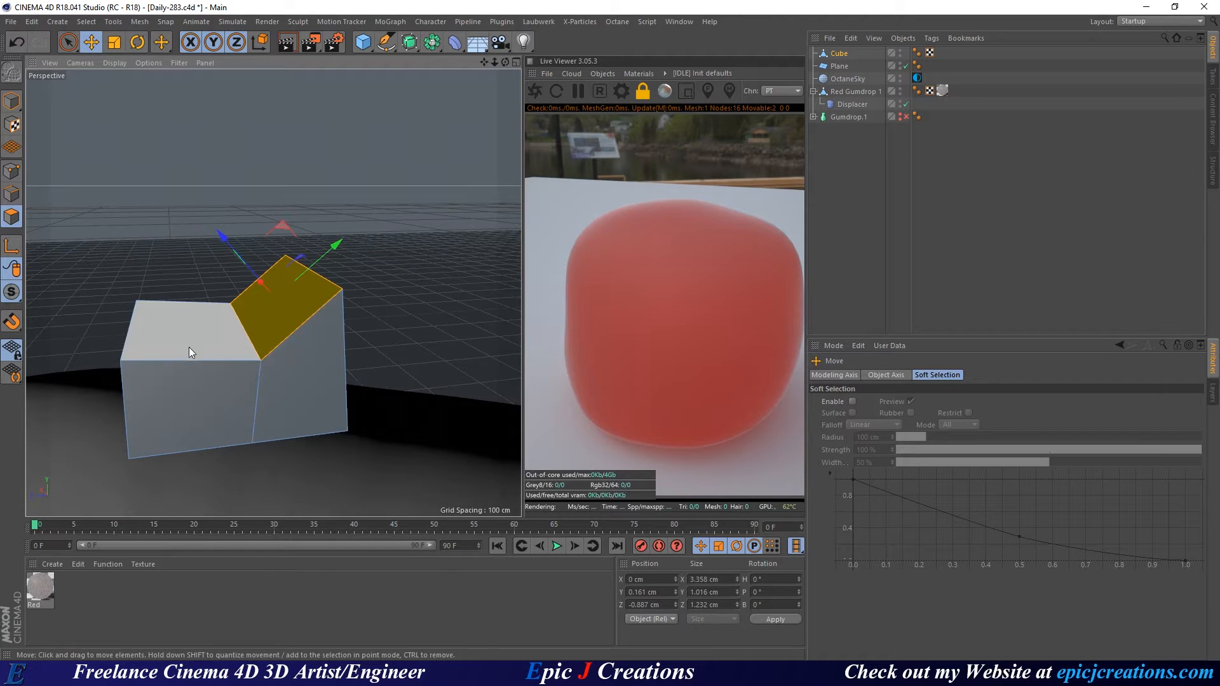
{"action": "middle_click_drag", "start_coordinate": [189, 347], "coordinate": [301, 312], "text": "alt"}
{"action": "left_click_drag", "start_coordinate": [301, 313], "coordinate": [198, 309], "text": "alt"}
Slide the front and left top corner points horizontally.
{"action": "left_click", "coordinate": [11, 171]}
{"action": "left_click", "coordinate": [278, 304]}
{"action": "left_click_drag", "start_coordinate": [262, 312], "coordinate": [292, 306], "text": "alt"}
{"action": "key", "text": "space"}
{"action": "left_click", "coordinate": [222, 277]}
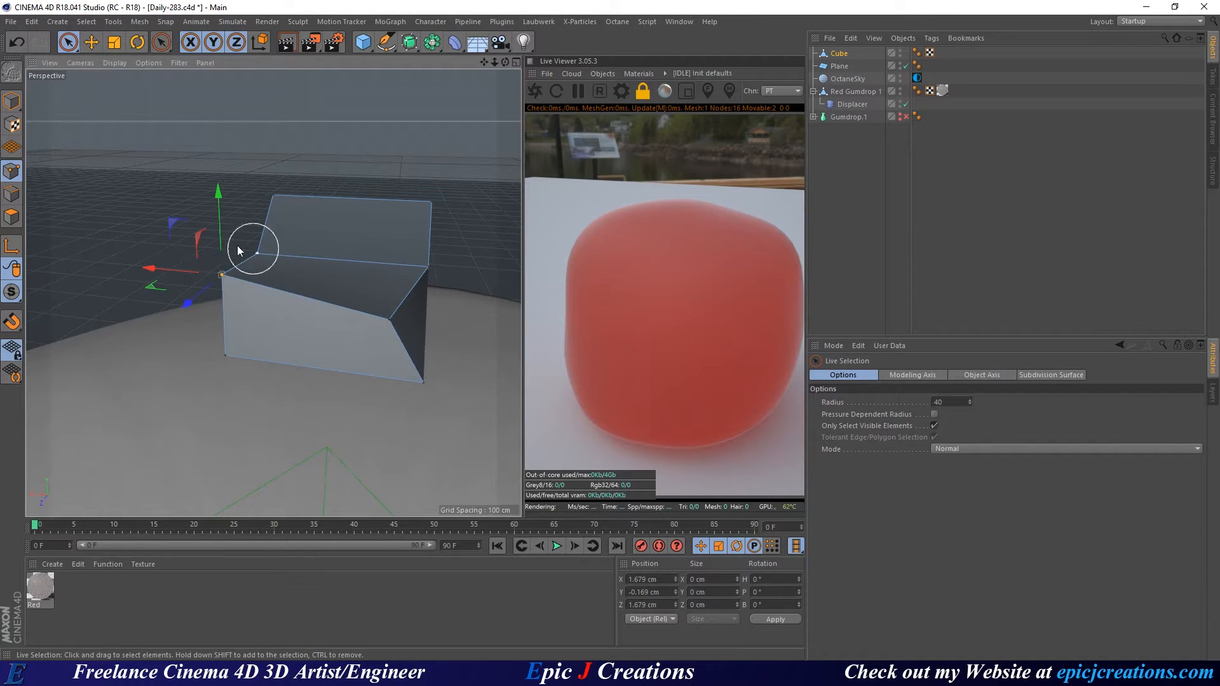
{"action": "left_click_drag", "start_coordinate": [156, 289], "coordinate": [202, 322]}
{"action": "left_click_drag", "start_coordinate": [353, 295], "coordinate": [345, 394], "text": "alt"}
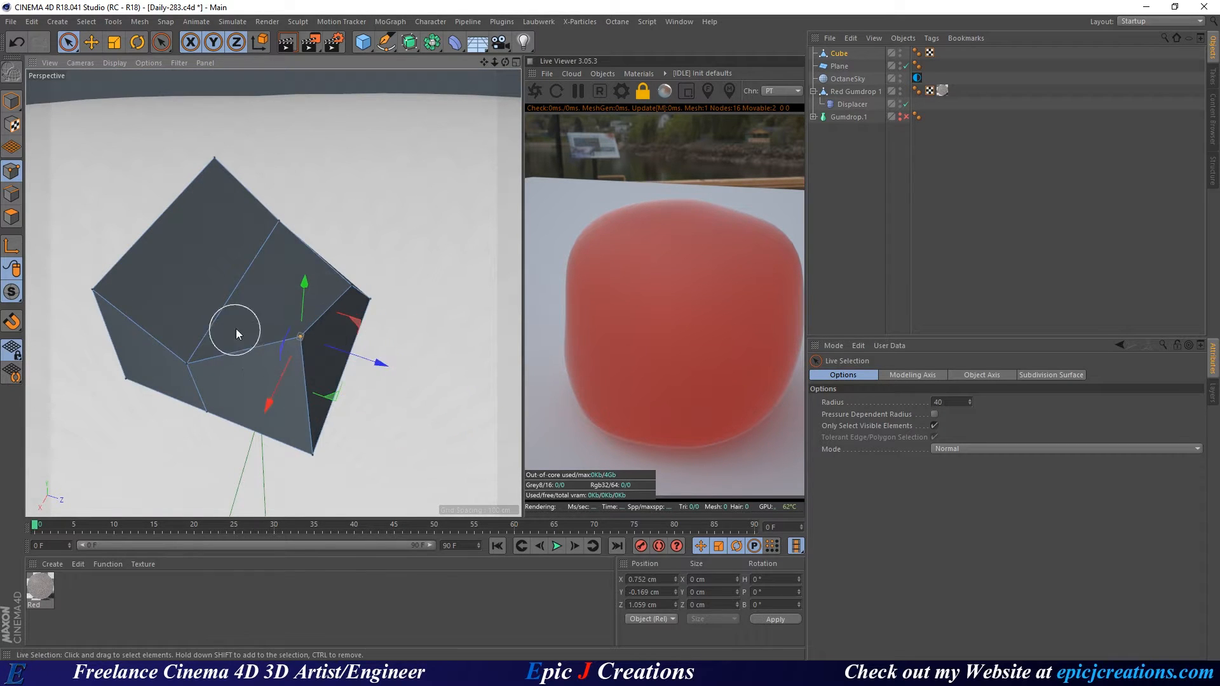
{"action": "left_click_drag", "start_coordinate": [235, 329], "coordinate": [312, 243], "text": "alt"}
{"action": "middle_click_drag", "start_coordinate": [202, 333], "coordinate": [319, 314], "text": "alt"}
Pull the left top corner point inward and shift it along X.
{"action": "left_click", "coordinate": [214, 279]}
{"action": "left_click_drag", "start_coordinate": [303, 318], "coordinate": [166, 300], "text": "alt"}
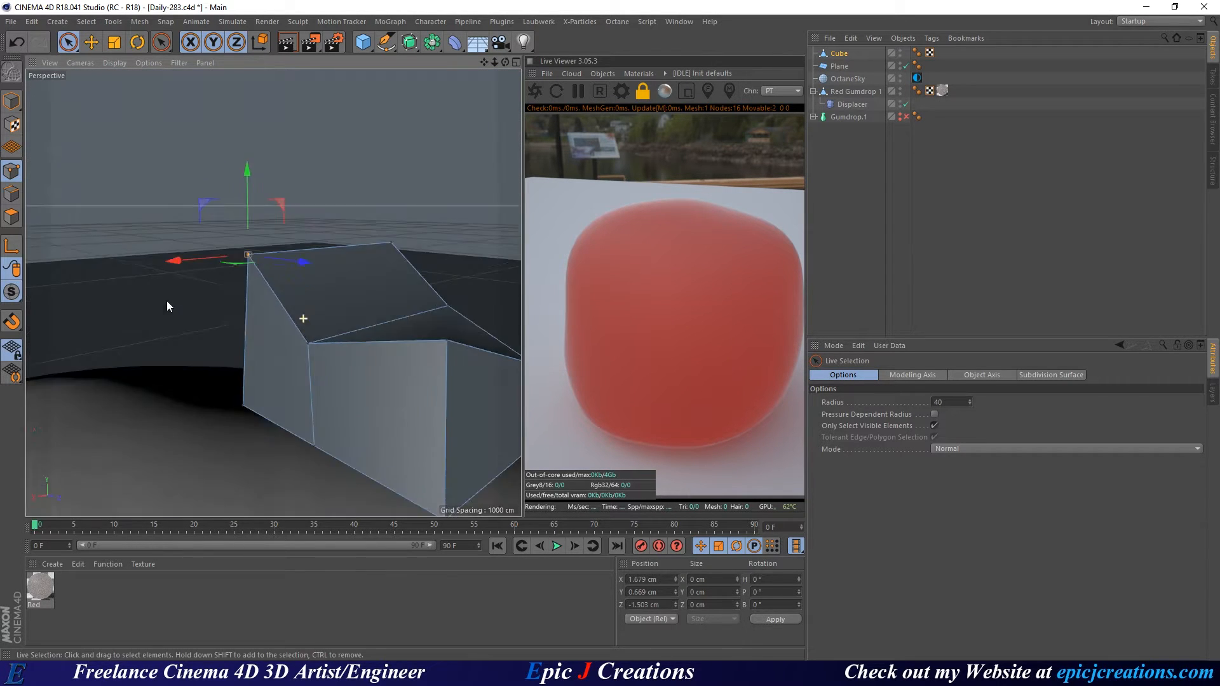
{"action": "left_click_drag", "start_coordinate": [238, 261], "coordinate": [305, 352], "text": "alt"}
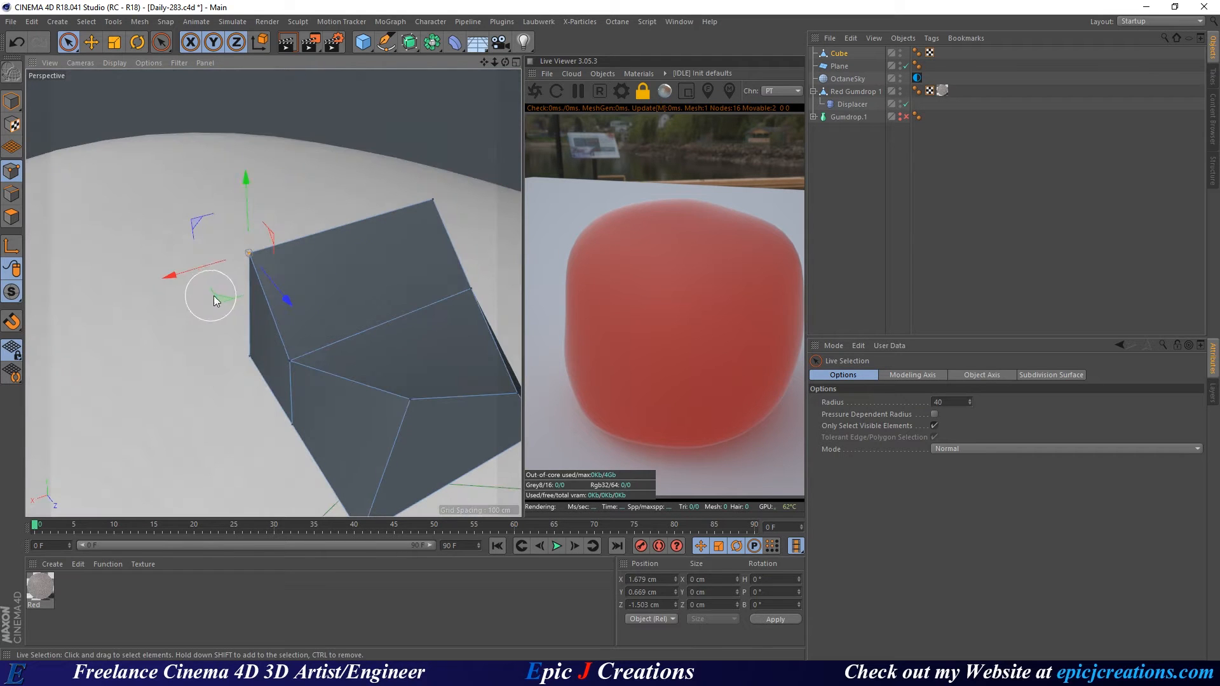
{"action": "left_click_drag", "start_coordinate": [213, 295], "coordinate": [314, 330]}
{"action": "left_click_drag", "start_coordinate": [319, 338], "coordinate": [340, 424], "text": "alt"}
{"action": "left_click_drag", "start_coordinate": [376, 317], "coordinate": [389, 353]}
Shift that corner along Z, lower and slide it inward, then raise the inner corner point.
{"action": "left_click_drag", "start_coordinate": [334, 314], "coordinate": [191, 347], "text": "alt"}
{"action": "left_click_drag", "start_coordinate": [407, 319], "coordinate": [289, 353]}
{"action": "left_click_drag", "start_coordinate": [248, 247], "coordinate": [478, 281]}
{"action": "left_click_drag", "start_coordinate": [340, 341], "coordinate": [175, 380], "text": "alt"}
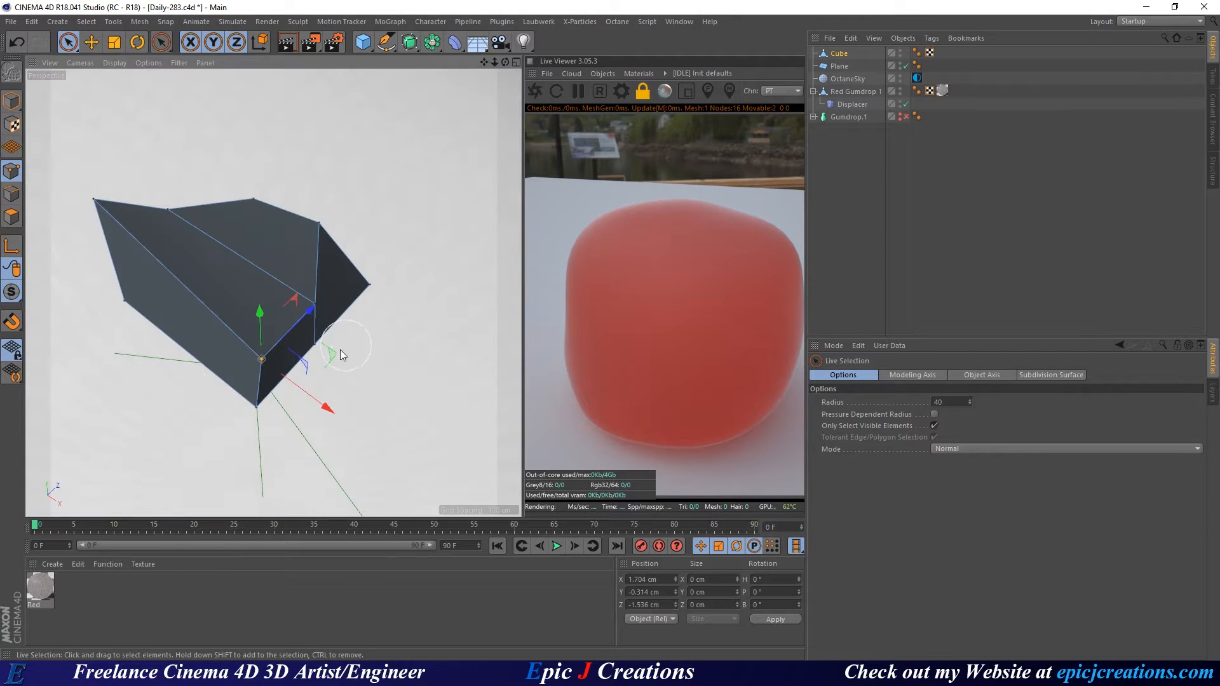
{"action": "left_click_drag", "start_coordinate": [327, 358], "coordinate": [86, 210]}
{"action": "left_click_drag", "start_coordinate": [274, 293], "coordinate": [316, 281], "text": "alt"}
{"action": "left_click", "coordinate": [344, 295]}
{"action": "left_click_drag", "start_coordinate": [267, 329], "coordinate": [330, 350], "text": "alt"}
Pull two bottom corner points inward to taper the shard's base.
{"action": "left_click", "coordinate": [117, 369]}
{"action": "left_click_drag", "start_coordinate": [230, 362], "coordinate": [267, 327], "text": "alt"}
{"action": "left_click_drag", "start_coordinate": [96, 361], "coordinate": [225, 368]}
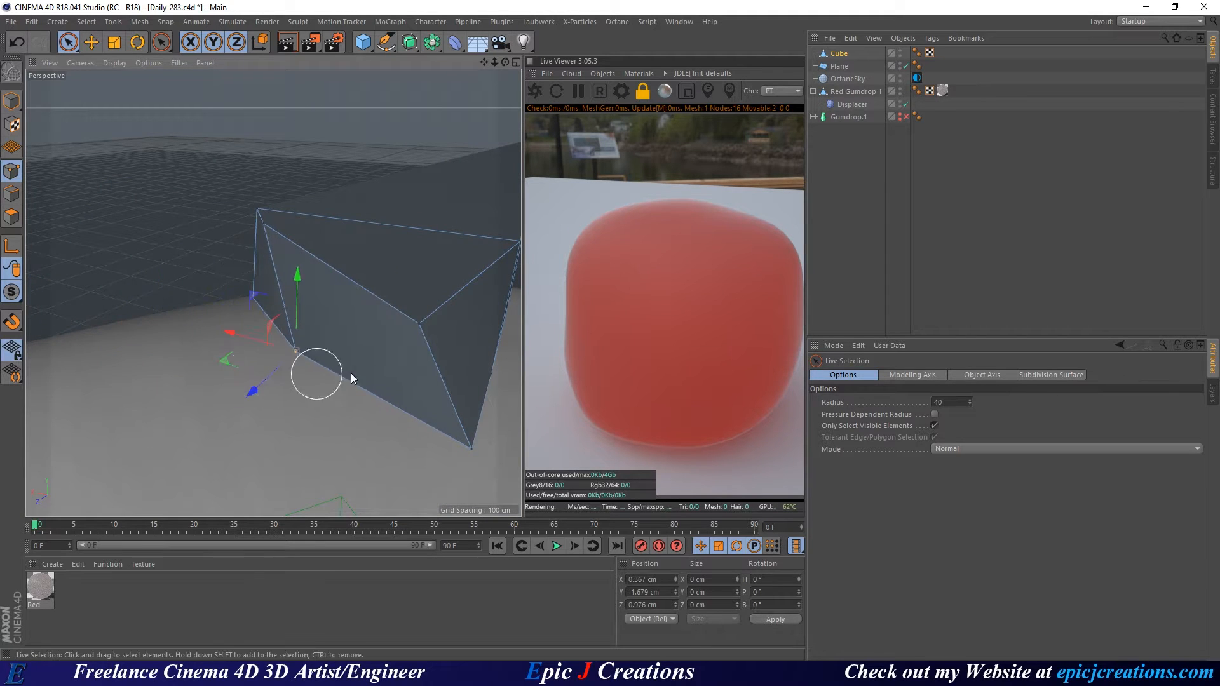
{"action": "left_click_drag", "start_coordinate": [353, 372], "coordinate": [426, 349], "text": "alt"}
{"action": "middle_click_drag", "start_coordinate": [446, 382], "coordinate": [245, 309], "text": "alt"}
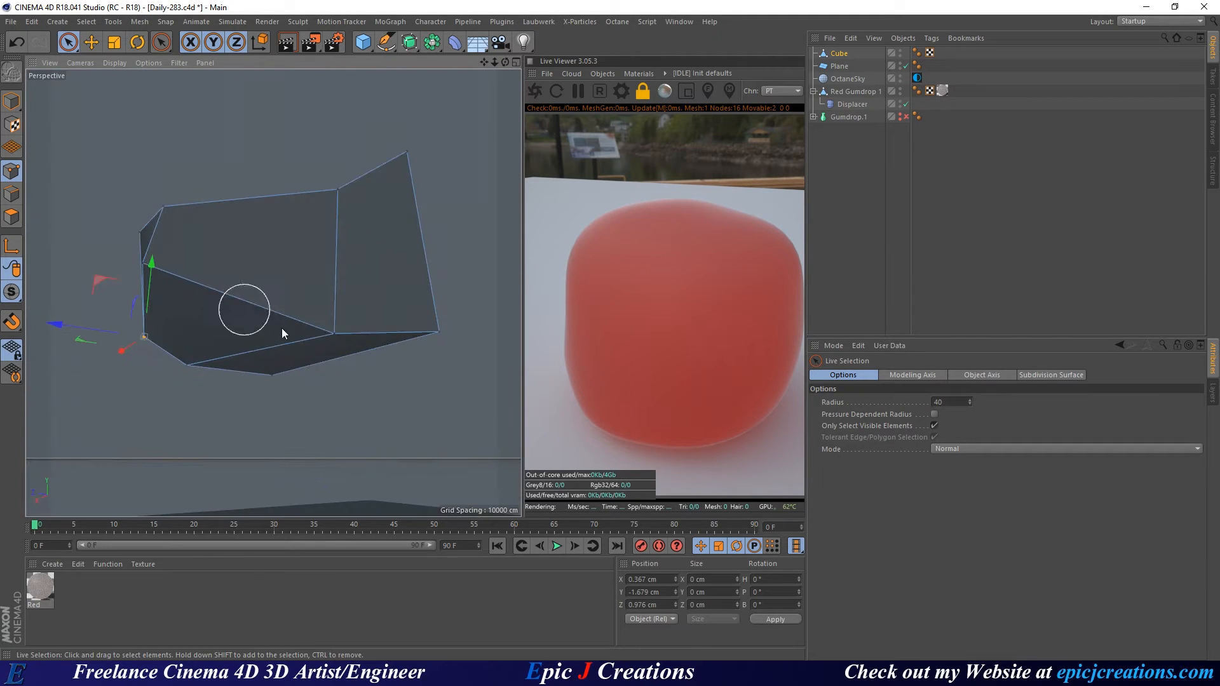
{"action": "left_click", "coordinate": [277, 388]}
{"action": "left_click_drag", "start_coordinate": [319, 349], "coordinate": [197, 317], "text": "alt"}
{"action": "middle_click_drag", "start_coordinate": [416, 435], "coordinate": [283, 347], "text": "alt"}
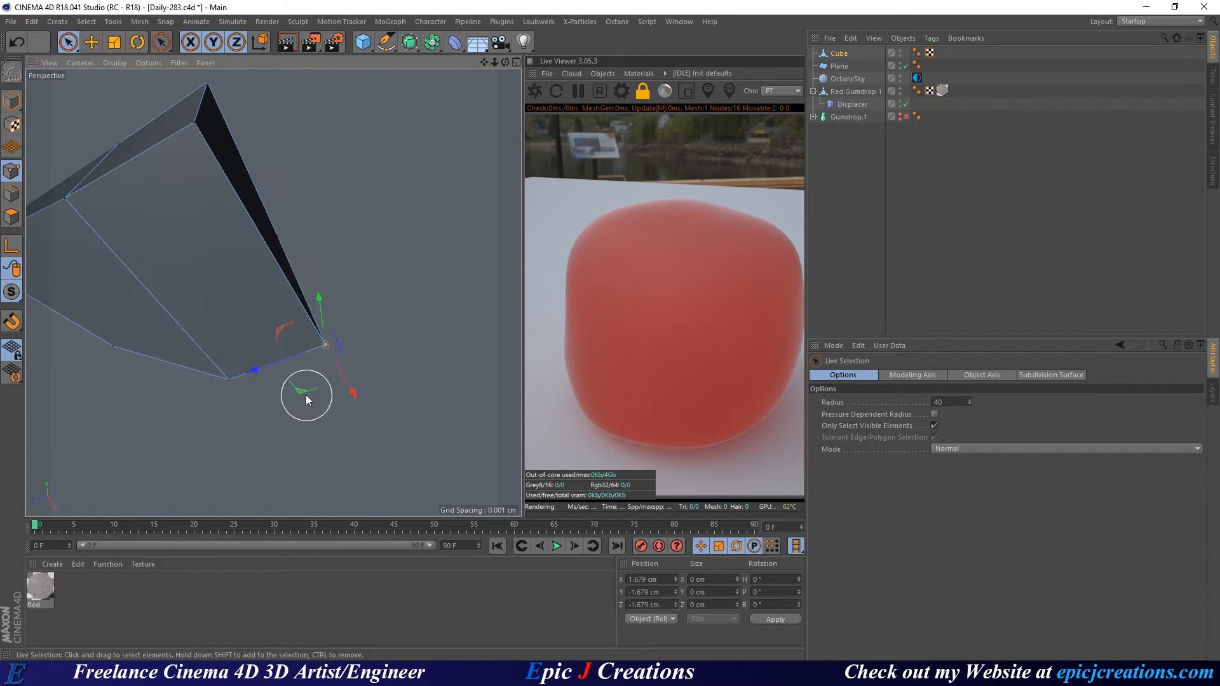
{"action": "left_click_drag", "start_coordinate": [304, 392], "coordinate": [226, 312]}
{"action": "left_click_drag", "start_coordinate": [215, 181], "coordinate": [215, 255], "text": "alt"}
Lower another corner and adjust a bottom point to finish the jagged shard, then select the Cube.
{"action": "left_click", "coordinate": [180, 165]}
{"action": "left_click_drag", "start_coordinate": [185, 91], "coordinate": [180, 202]}
{"action": "left_click_drag", "start_coordinate": [240, 238], "coordinate": [155, 164], "text": "alt"}
{"action": "middle_click_drag", "start_coordinate": [337, 372], "coordinate": [245, 308], "text": "alt"}
{"action": "left_click", "coordinate": [254, 306]}
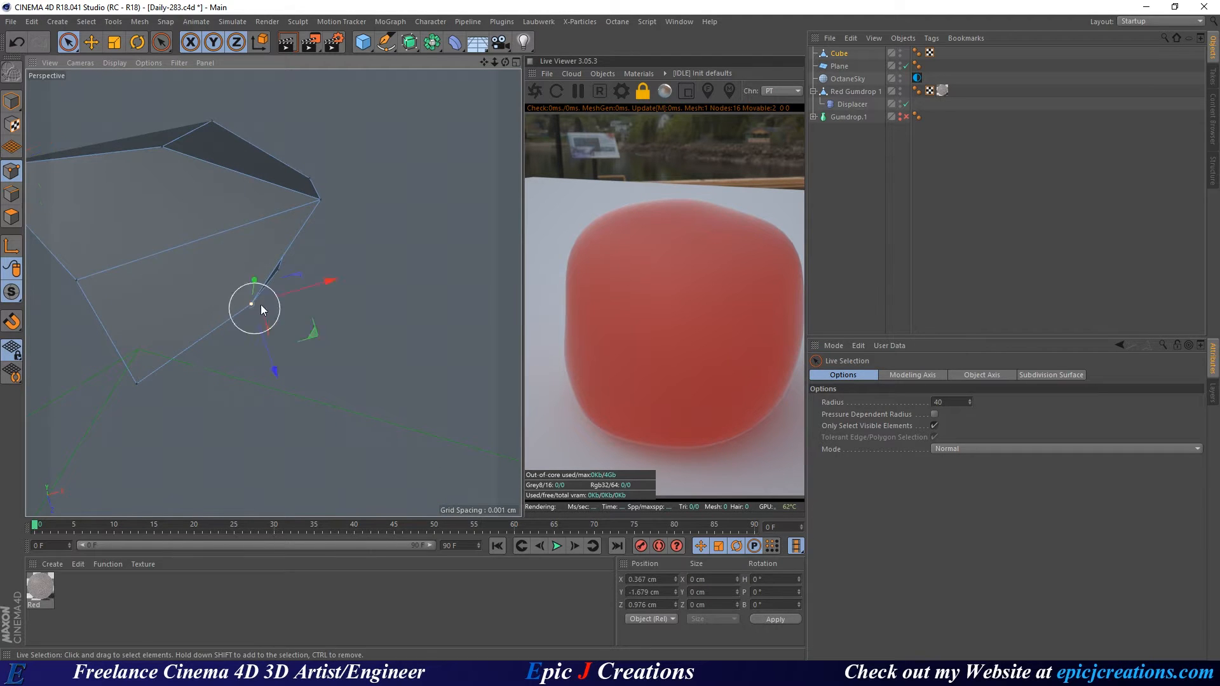
{"action": "left_click_drag", "start_coordinate": [260, 305], "coordinate": [130, 337], "text": "alt"}
{"action": "mouse_move", "coordinate": [295, 250]}
{"action": "left_mouse_down"}
{"action": "mouse_move", "coordinate": [280, 273]}
{"action": "mouse_move", "coordinate": [248, 275]}
{"action": "mouse_move", "coordinate": [257, 254]}
{"action": "left_mouse_up"}
{"action": "mouse_move", "coordinate": [316, 332]}
{"action": "left_mouse_down", "text": "alt"}
{"action": "mouse_move", "coordinate": [28, 297]}
{"action": "mouse_move", "coordinate": [189, 364]}
{"action": "mouse_move", "coordinate": [125, 313]}
{"action": "mouse_move", "coordinate": [190, 389]}
{"action": "mouse_move", "coordinate": [270, 250]}
{"action": "left_mouse_up", "text": "alt"}
{"action": "right_click_drag", "start_coordinate": [269, 250], "coordinate": [197, 251], "text": "alt"}
{"action": "mouse_move", "coordinate": [197, 251]}
{"action": "left_mouse_down", "text": "alt"}
{"action": "mouse_move", "coordinate": [256, 262]}
{"action": "mouse_move", "coordinate": [340, 200]}
{"action": "mouse_move", "coordinate": [381, 246]}
{"action": "mouse_move", "coordinate": [306, 279]}
{"action": "left_mouse_up", "text": "alt"}
{"action": "left_click", "coordinate": [839, 54]}
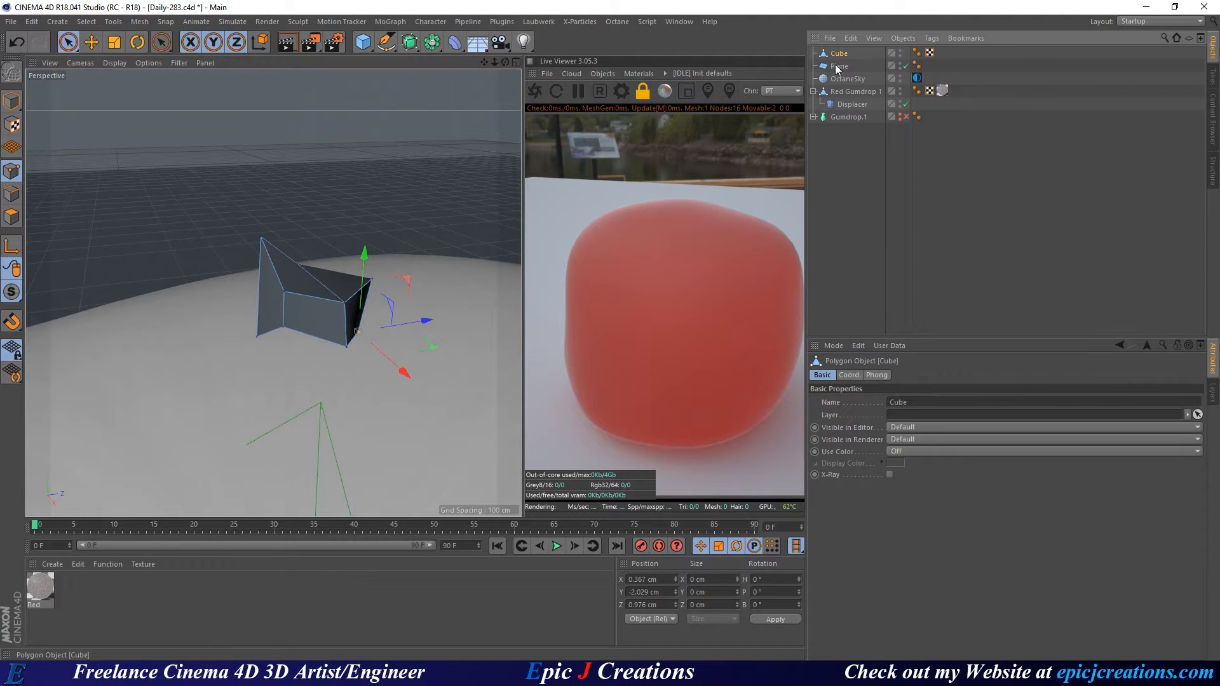
In Model mode, Ctrl-drag the shard up on Y to create Cube.1, then frame both shards.
{"action": "left_click", "coordinate": [11, 101]}
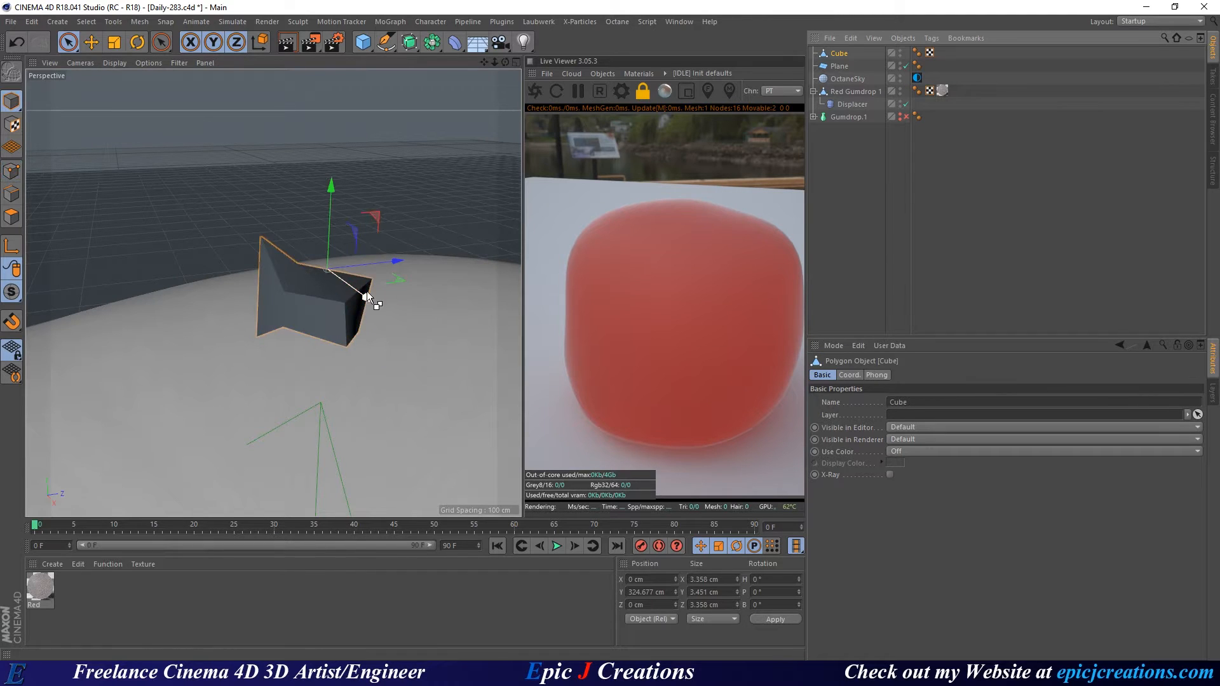
{"action": "left_click_drag", "start_coordinate": [367, 291], "coordinate": [316, 189], "text": "ctrl"}
{"action": "left_click_drag", "start_coordinate": [303, 81], "coordinate": [303, 73], "text": "ctrl"}
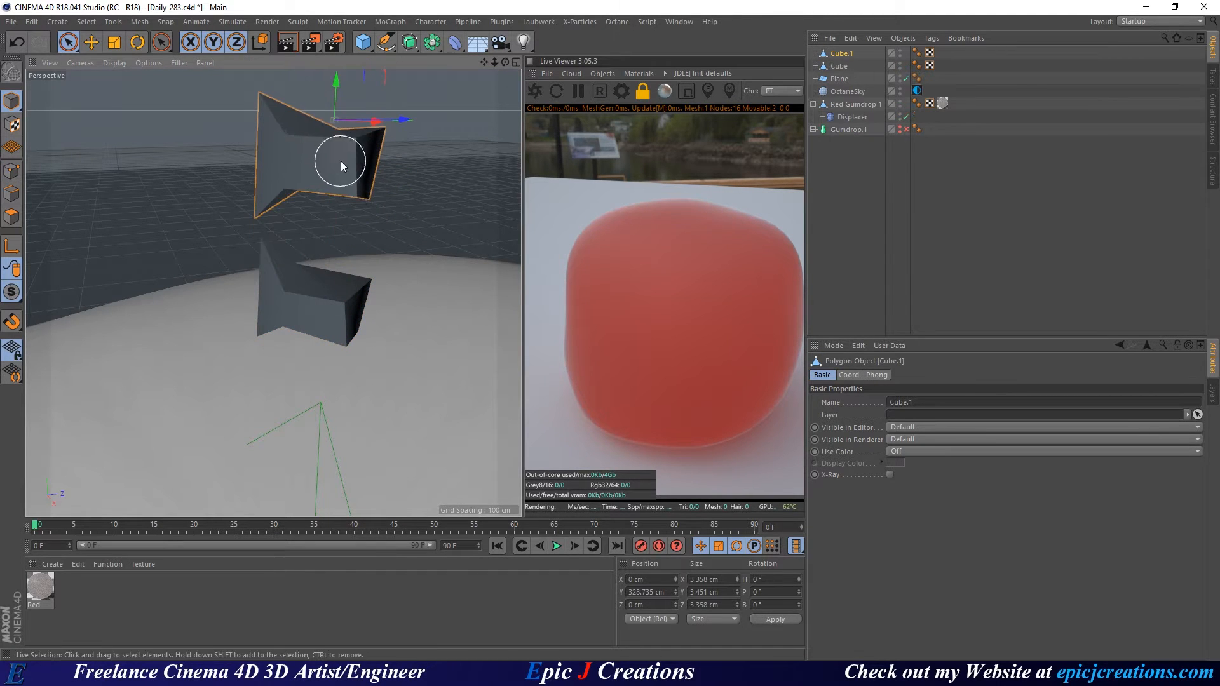
{"action": "middle_click_drag", "start_coordinate": [321, 176], "coordinate": [307, 235], "text": "alt"}
{"action": "scroll", "coordinate": [288, 219], "scroll_direction": "up", "scroll_amount": 6}
{"action": "scroll", "coordinate": [297, 201], "scroll_direction": "down", "scroll_amount": 2}
{"action": "scroll", "coordinate": [309, 237], "scroll_direction": "down", "scroll_amount": 3}
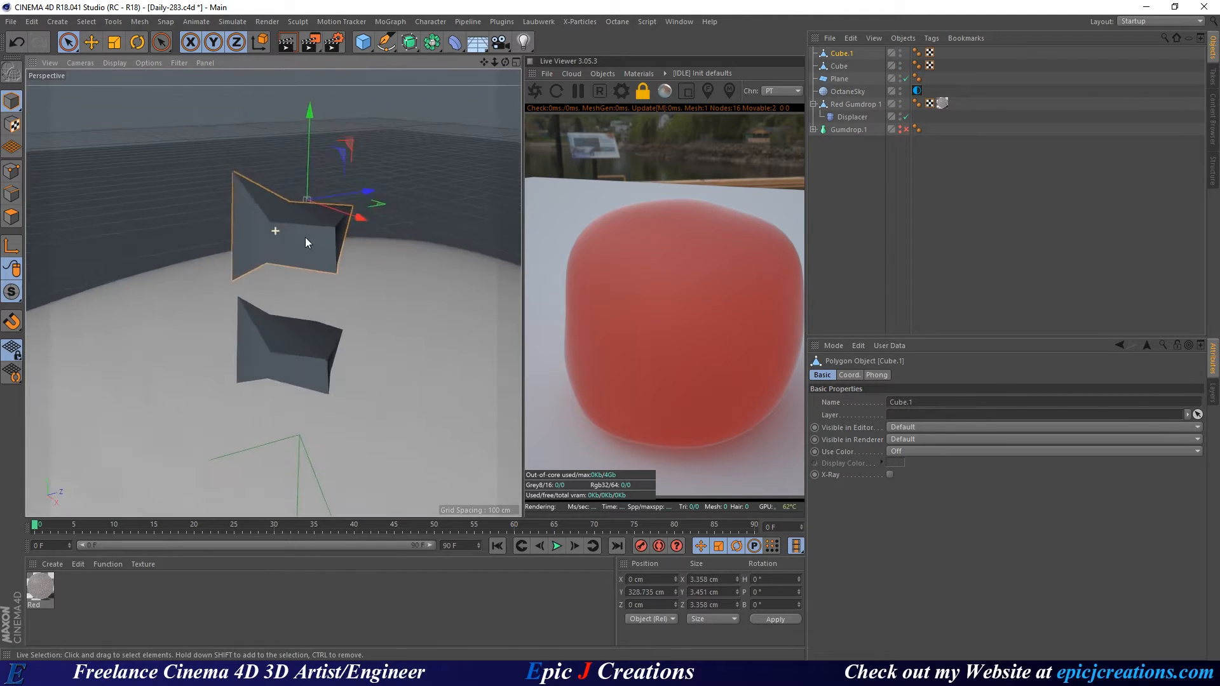
In Point mode, raise Cube.1's left points and scale its front and back points closer together.
{"action": "left_click", "coordinate": [12, 170]}
{"action": "left_click", "coordinate": [231, 282]}
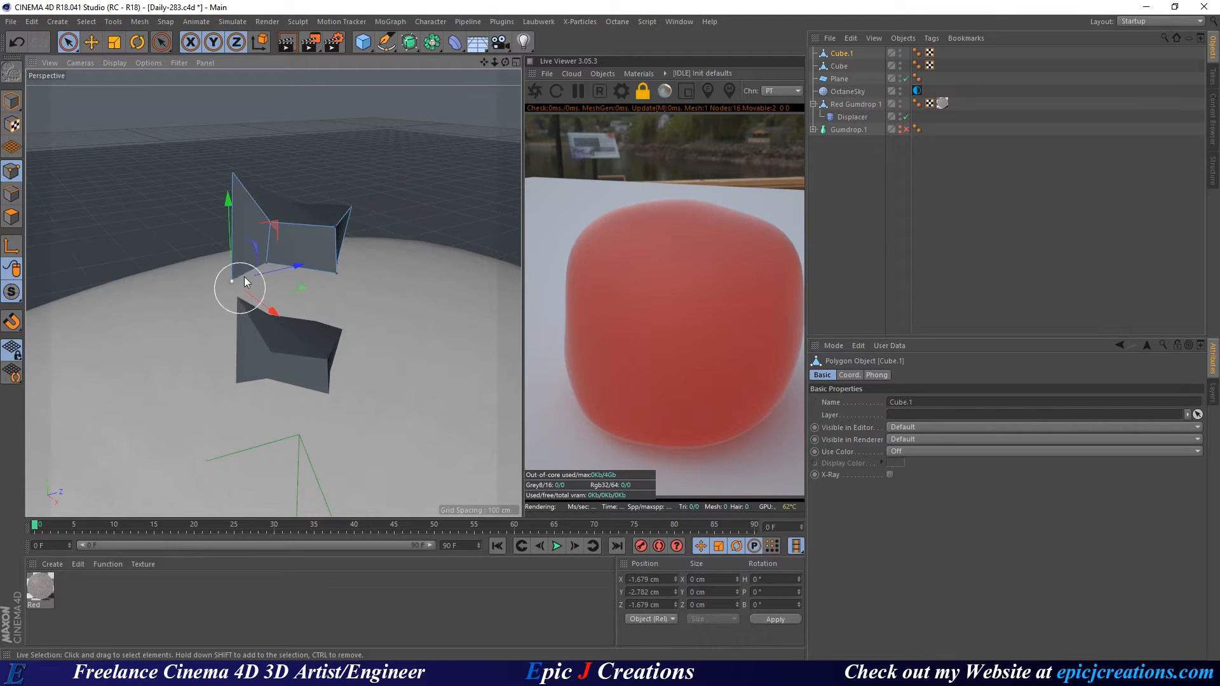
{"action": "left_click_drag", "start_coordinate": [225, 229], "coordinate": [218, 177]}
{"action": "left_click", "coordinate": [233, 171]}
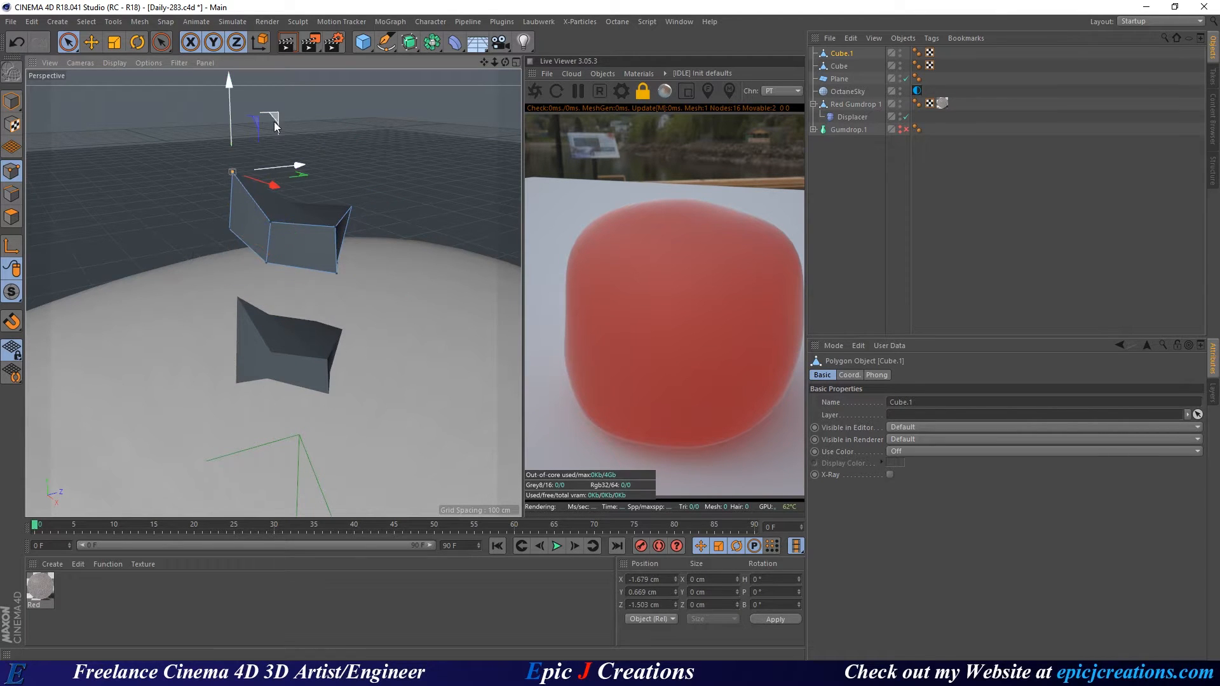
{"action": "left_click_drag", "start_coordinate": [273, 121], "coordinate": [317, 115]}
{"action": "left_click_drag", "start_coordinate": [340, 188], "coordinate": [257, 233], "text": "alt"}
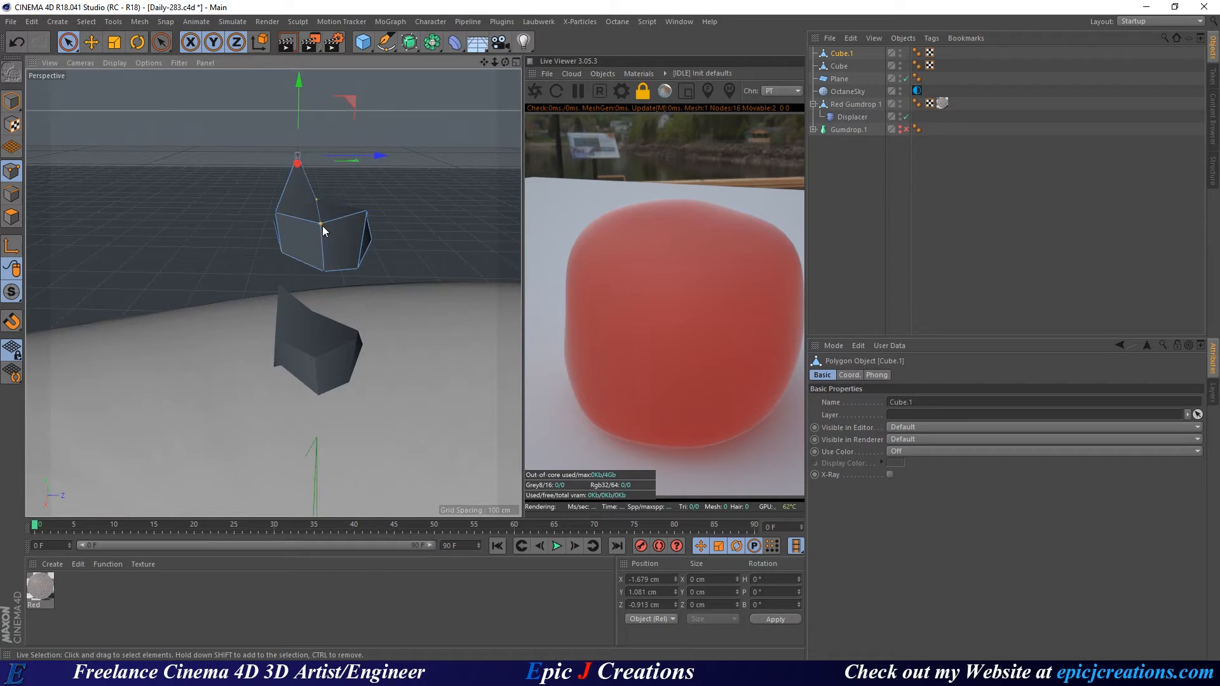
{"action": "left_click", "coordinate": [322, 225]}
{"action": "scroll", "coordinate": [344, 214], "scroll_direction": "up", "scroll_amount": 5}
{"action": "left_click_drag", "start_coordinate": [344, 214], "coordinate": [257, 279], "text": "alt"}
{"action": "scroll", "coordinate": [291, 171], "scroll_direction": "down", "scroll_amount": 4}
{"action": "scroll", "coordinate": [316, 254], "scroll_direction": "up", "scroll_amount": 5}
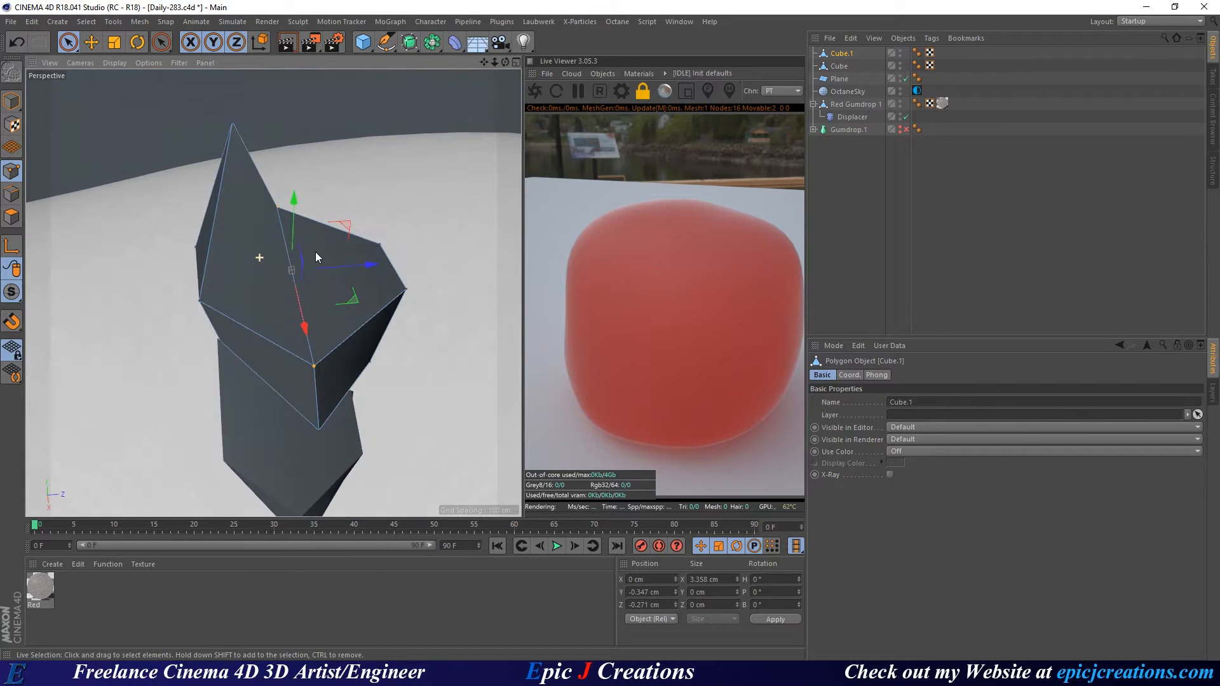
{"action": "key", "text": "t"}
{"action": "left_click_drag", "start_coordinate": [349, 207], "coordinate": [209, 254]}
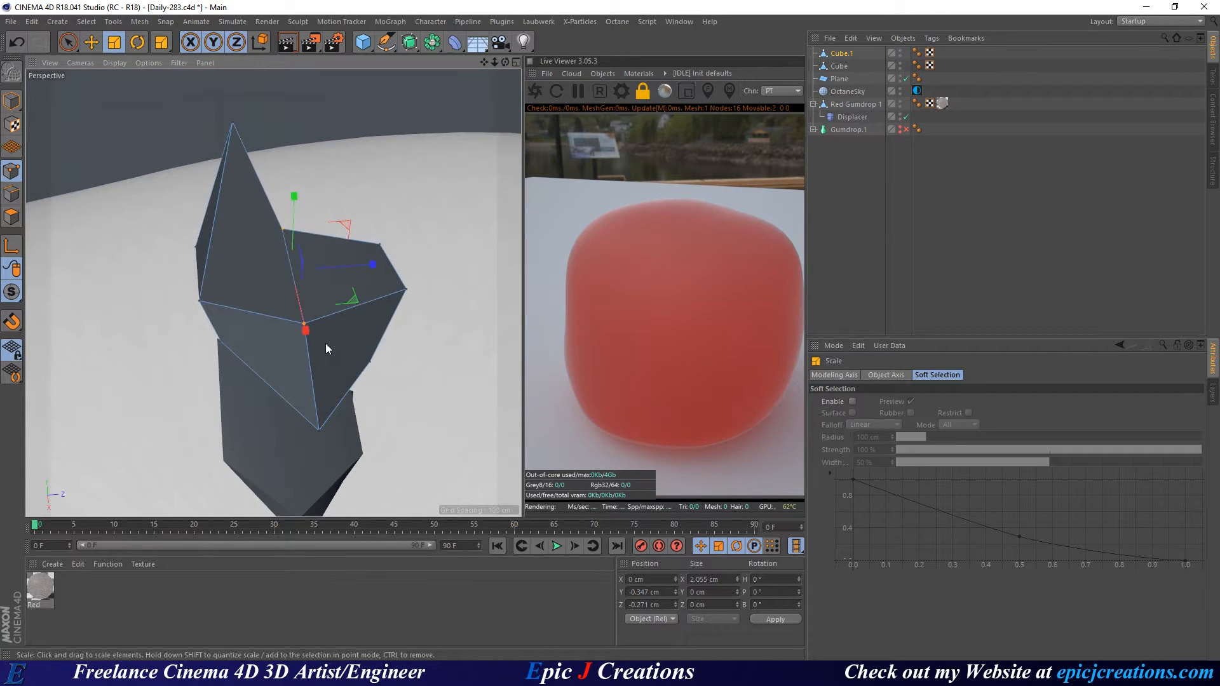
{"action": "left_click_drag", "start_coordinate": [325, 344], "coordinate": [174, 407], "text": "alt"}
Move Cube.1's lower points up and inward into a new angular shard, then return to Model mode.
{"action": "key", "text": "space"}
{"action": "left_click", "coordinate": [223, 353]}
{"action": "left_click_drag", "start_coordinate": [188, 329], "coordinate": [172, 292]}
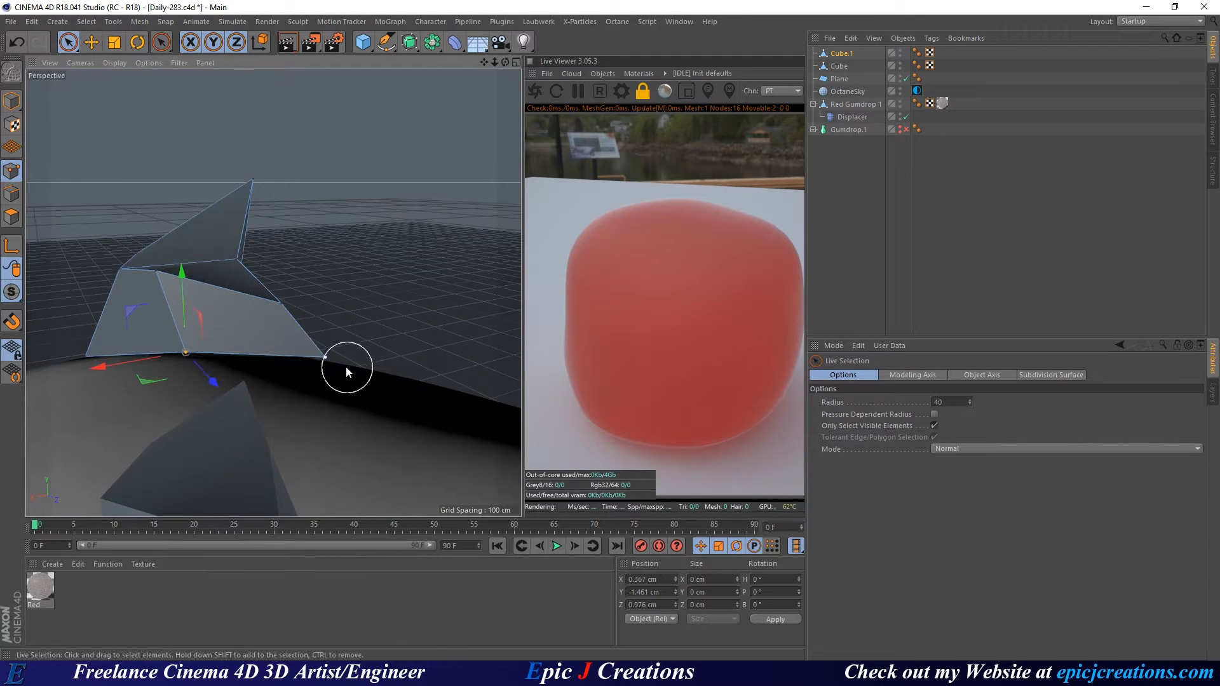
{"action": "left_click", "coordinate": [341, 362]}
{"action": "left_click_drag", "start_coordinate": [303, 384], "coordinate": [370, 190]}
{"action": "left_click", "coordinate": [328, 206]}
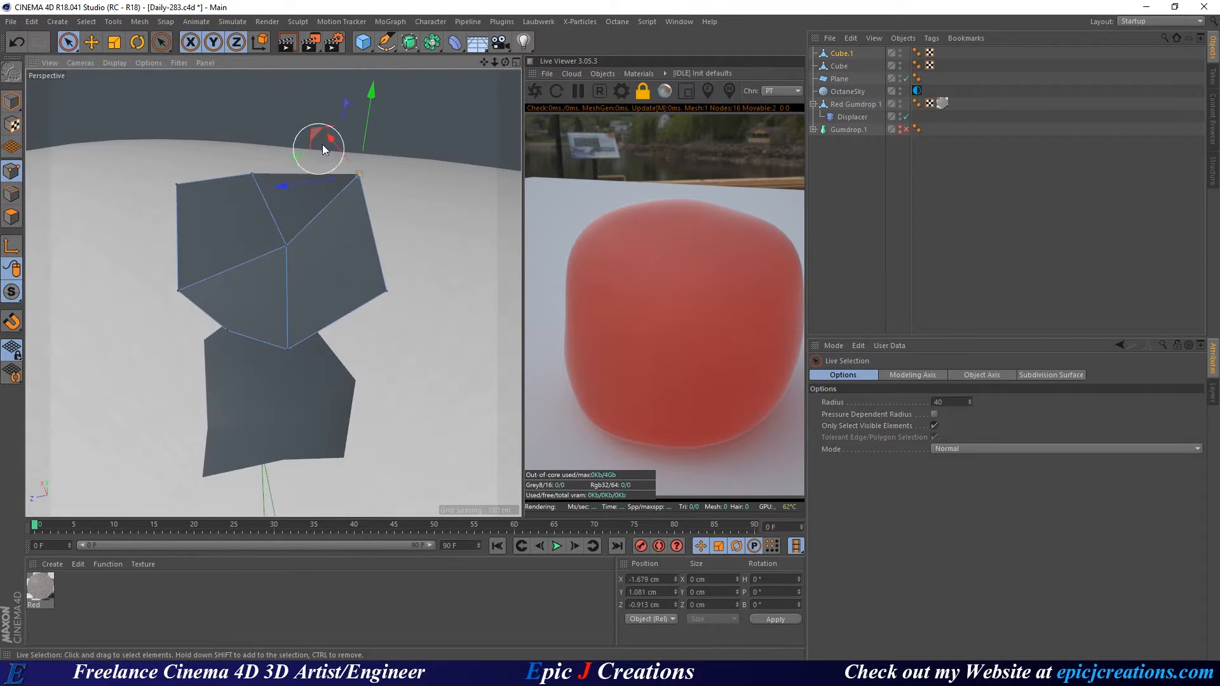
{"action": "left_click_drag", "start_coordinate": [362, 109], "coordinate": [163, 326]}
{"action": "left_click_drag", "start_coordinate": [374, 215], "coordinate": [439, 210]}
{"action": "left_click_drag", "start_coordinate": [399, 277], "coordinate": [305, 18], "text": "alt"}
{"action": "left_click", "coordinate": [12, 101]}
Duplicate Cube.1 upward as Cube.2, then raise its two bottom points and scale them inward.
{"action": "middle_click_drag", "start_coordinate": [374, 152], "coordinate": [242, 235], "text": "alt"}
{"action": "right_click_drag", "start_coordinate": [241, 235], "coordinate": [166, 230], "text": "alt"}
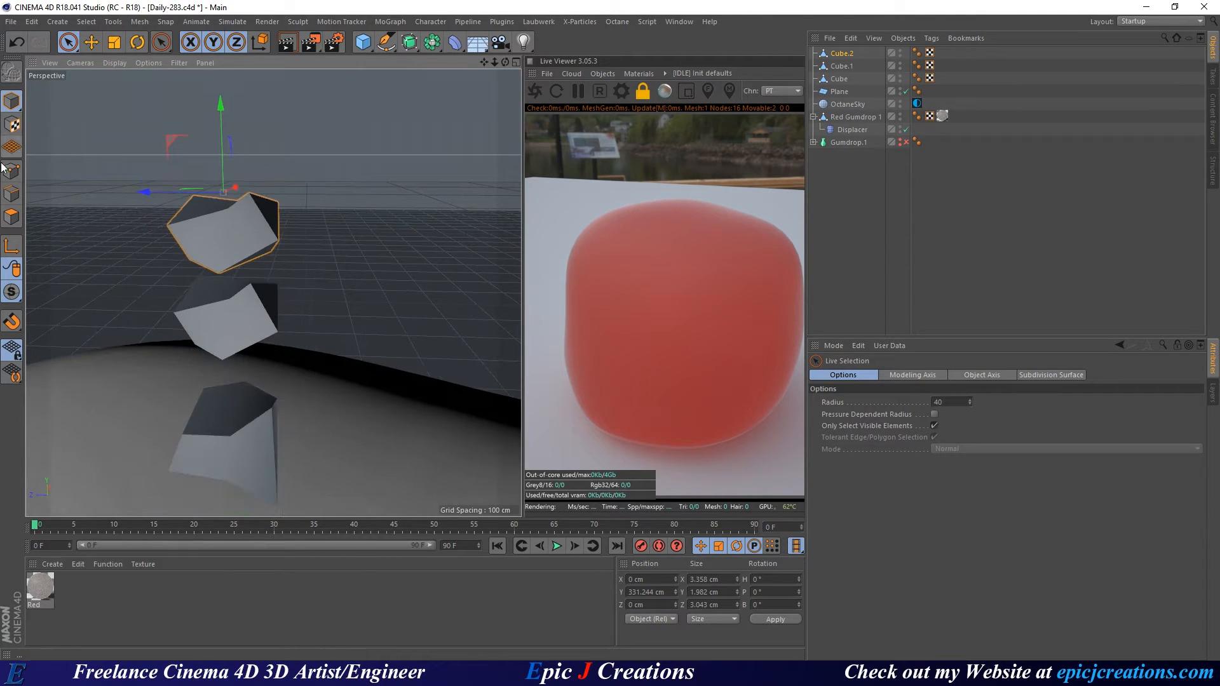
{"action": "left_click", "coordinate": [9, 170]}
{"action": "right_click_drag", "start_coordinate": [246, 235], "coordinate": [304, 213], "text": "alt"}
{"action": "left_click_drag", "start_coordinate": [304, 214], "coordinate": [323, 234], "text": "alt"}
{"action": "left_click", "coordinate": [353, 239]}
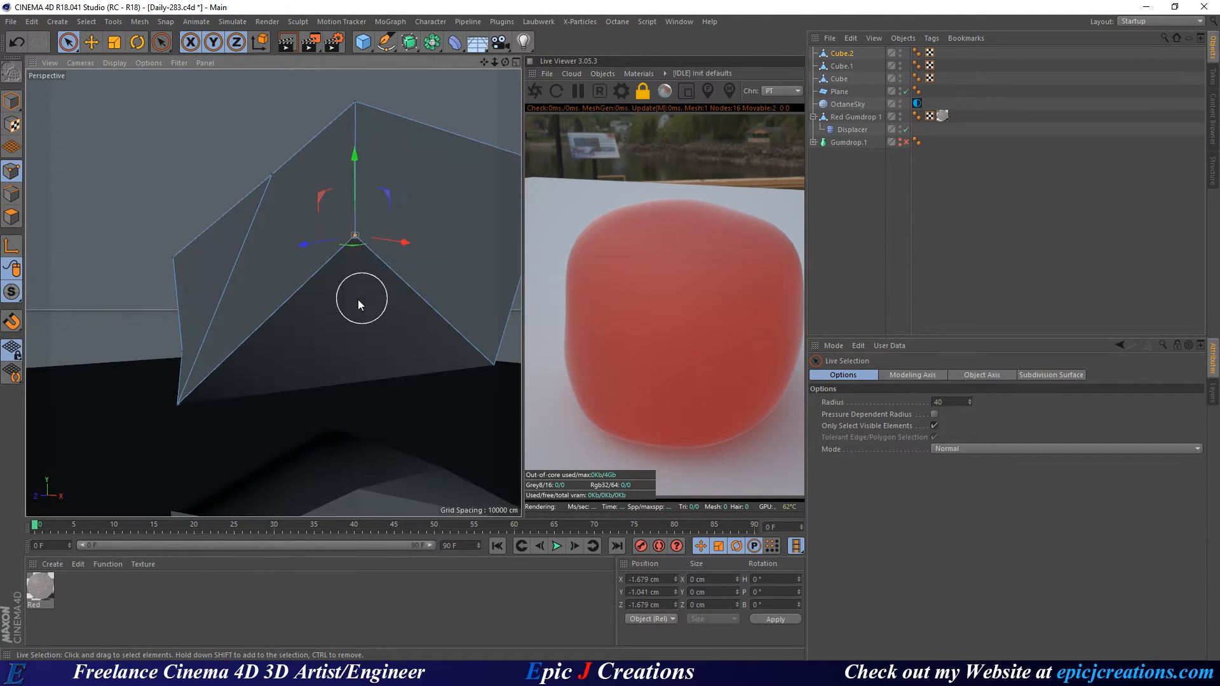
{"action": "left_click_drag", "start_coordinate": [358, 303], "coordinate": [253, 375], "text": "alt"}
{"action": "left_click", "coordinate": [113, 419], "text": "shift"}
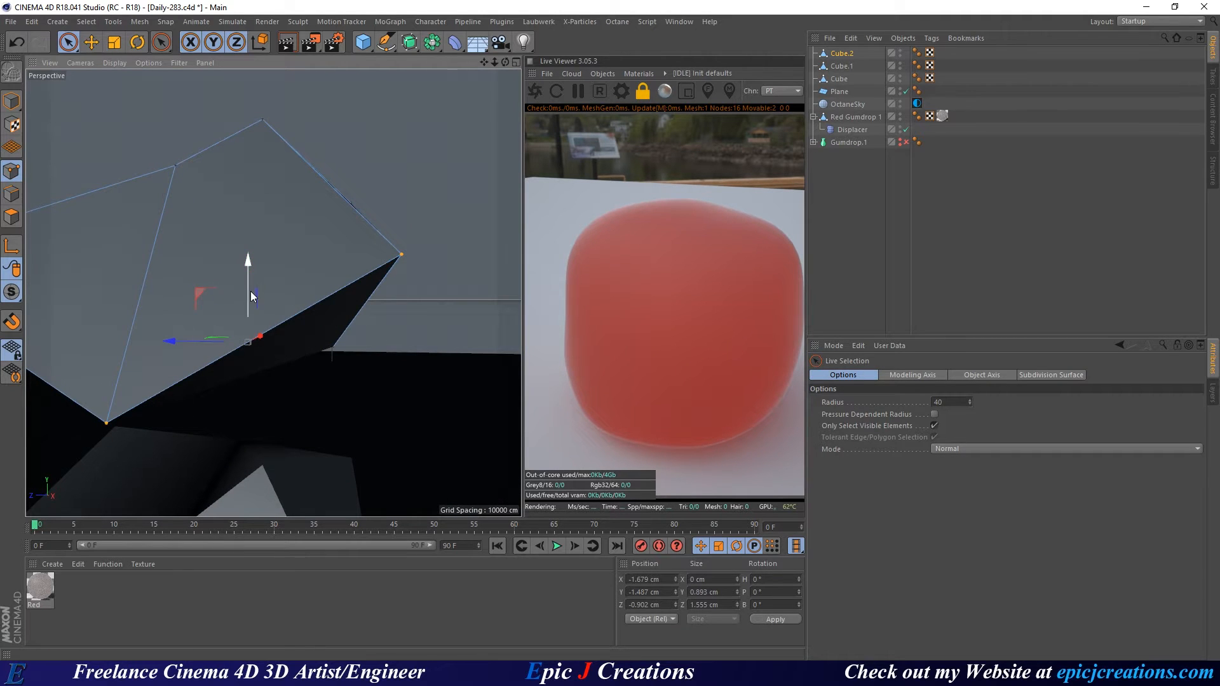
{"action": "left_click_drag", "start_coordinate": [250, 295], "coordinate": [239, 252]}
{"action": "key", "text": "t"}
{"action": "left_click_drag", "start_coordinate": [323, 280], "coordinate": [267, 362]}
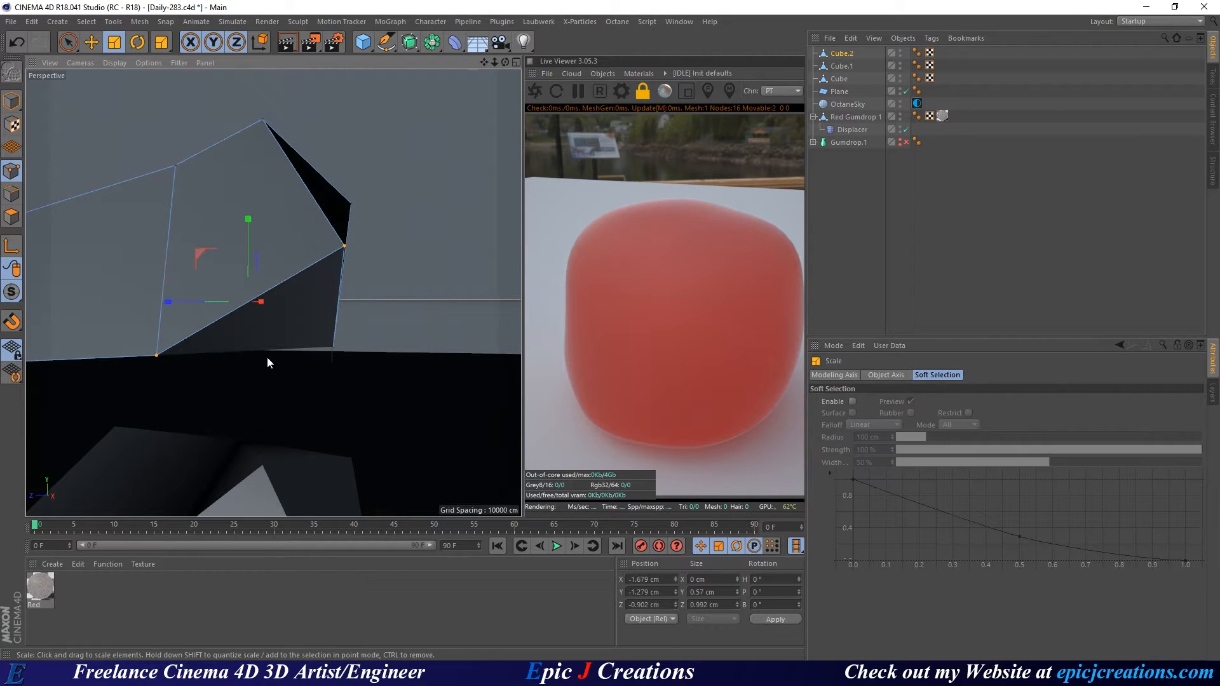
{"action": "right_click_drag", "start_coordinate": [270, 355], "coordinate": [234, 315], "text": "alt"}
{"action": "left_click_drag", "start_coordinate": [233, 315], "coordinate": [136, 302], "text": "alt"}
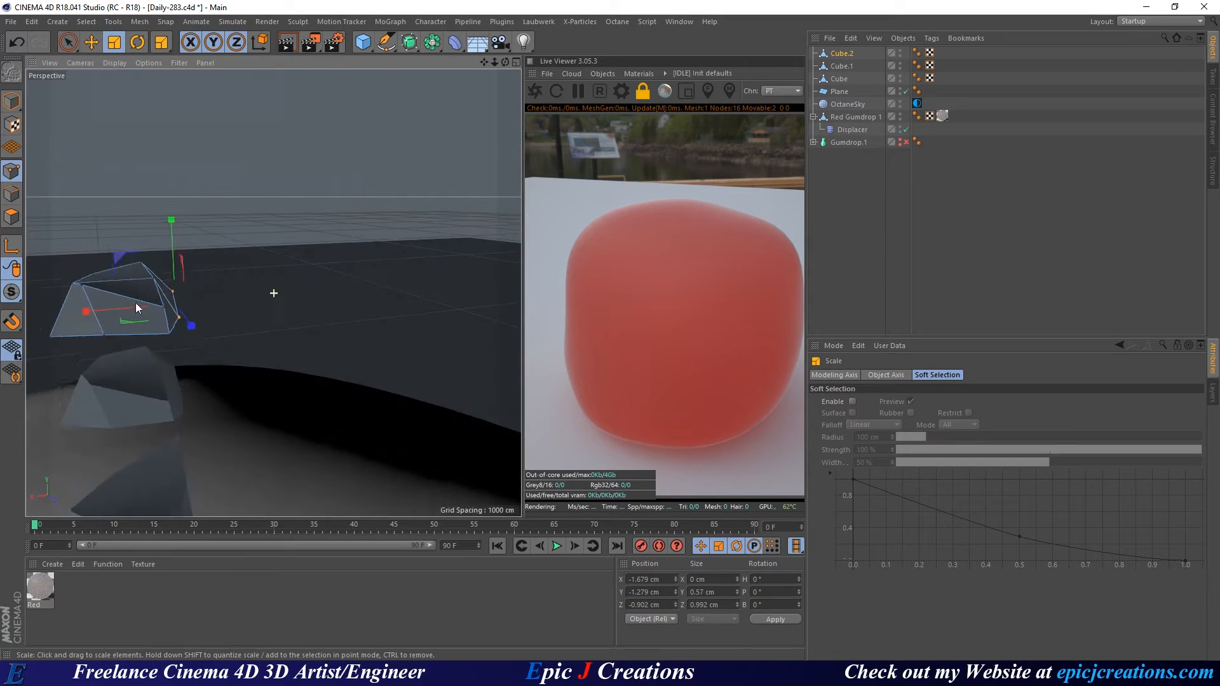
{"action": "right_click_drag", "start_coordinate": [136, 304], "coordinate": [262, 313], "text": "alt"}
In Polygon mode, shrink Cube.2's large front face and raise it upward.
{"action": "left_click", "coordinate": [5, 216]}
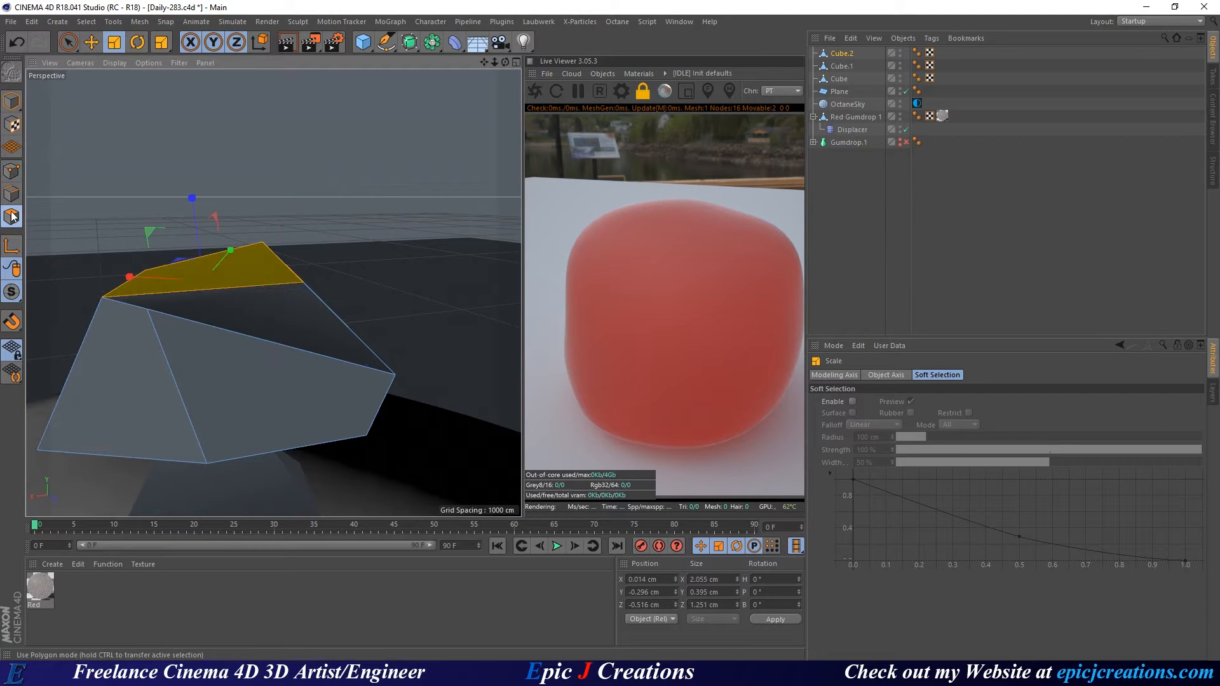
{"action": "left_click", "coordinate": [113, 374]}
{"action": "left_click_drag", "start_coordinate": [261, 379], "coordinate": [184, 392], "text": "alt"}
{"action": "key", "text": "r"}
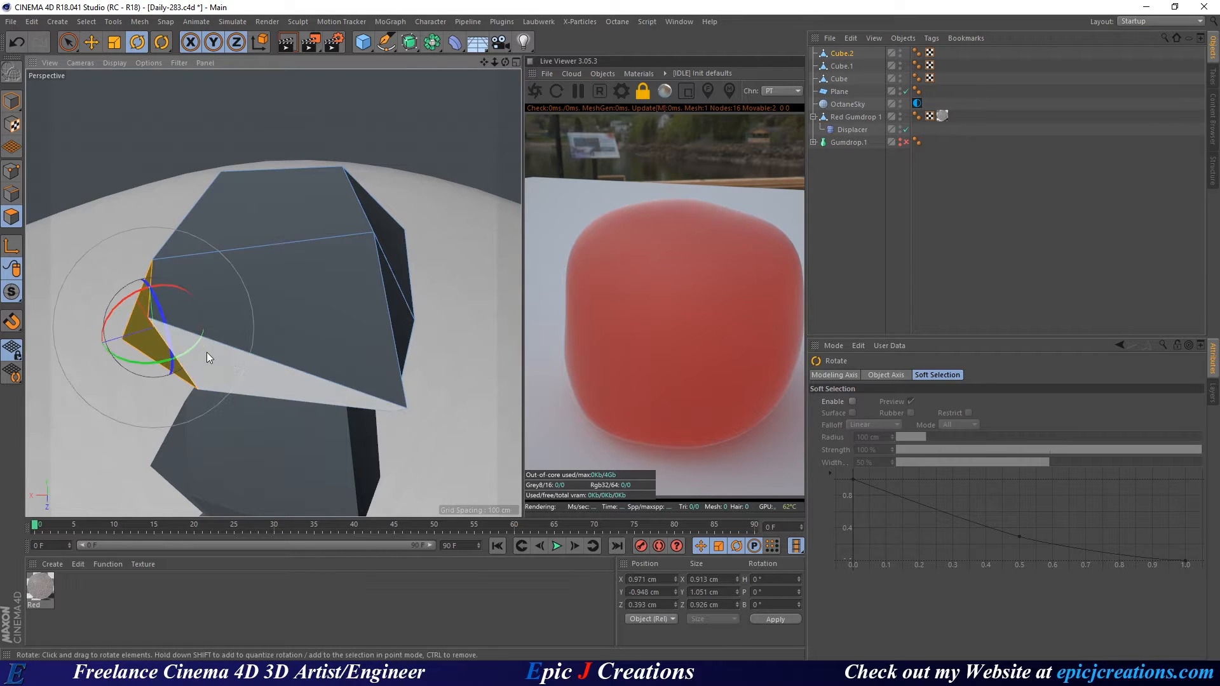
{"action": "left_click", "coordinate": [332, 323]}
{"action": "key", "text": "t"}
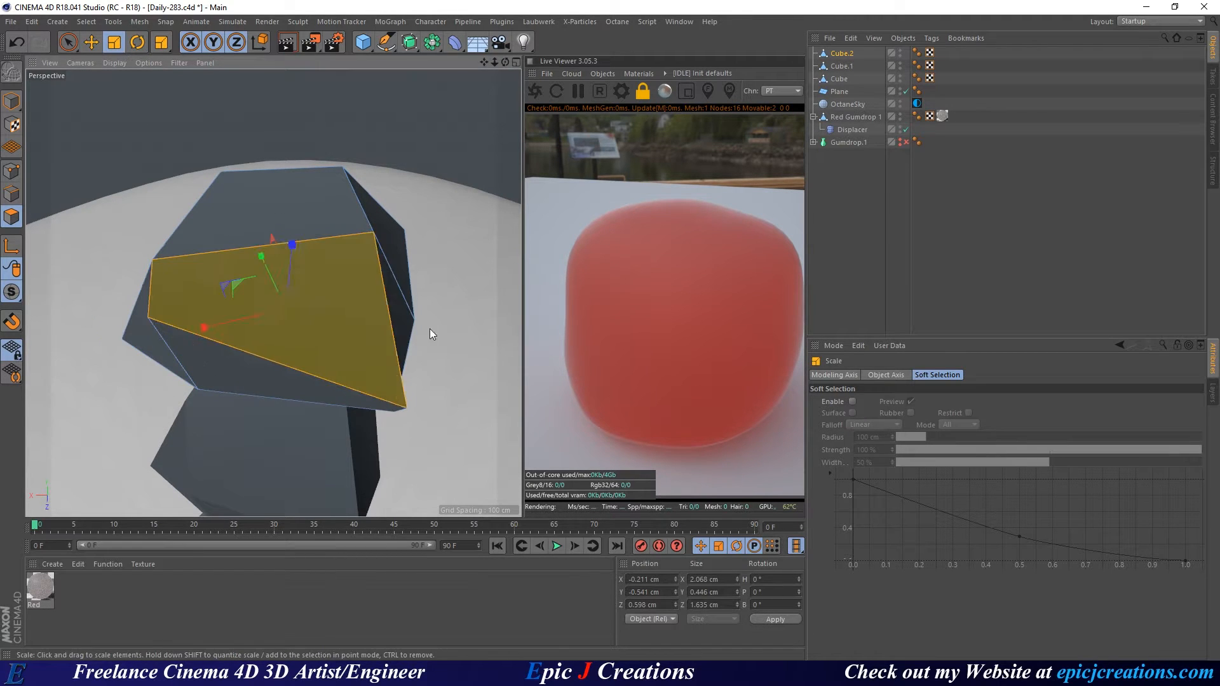
{"action": "left_click_drag", "start_coordinate": [429, 329], "coordinate": [278, 326]}
{"action": "key", "text": "e"}
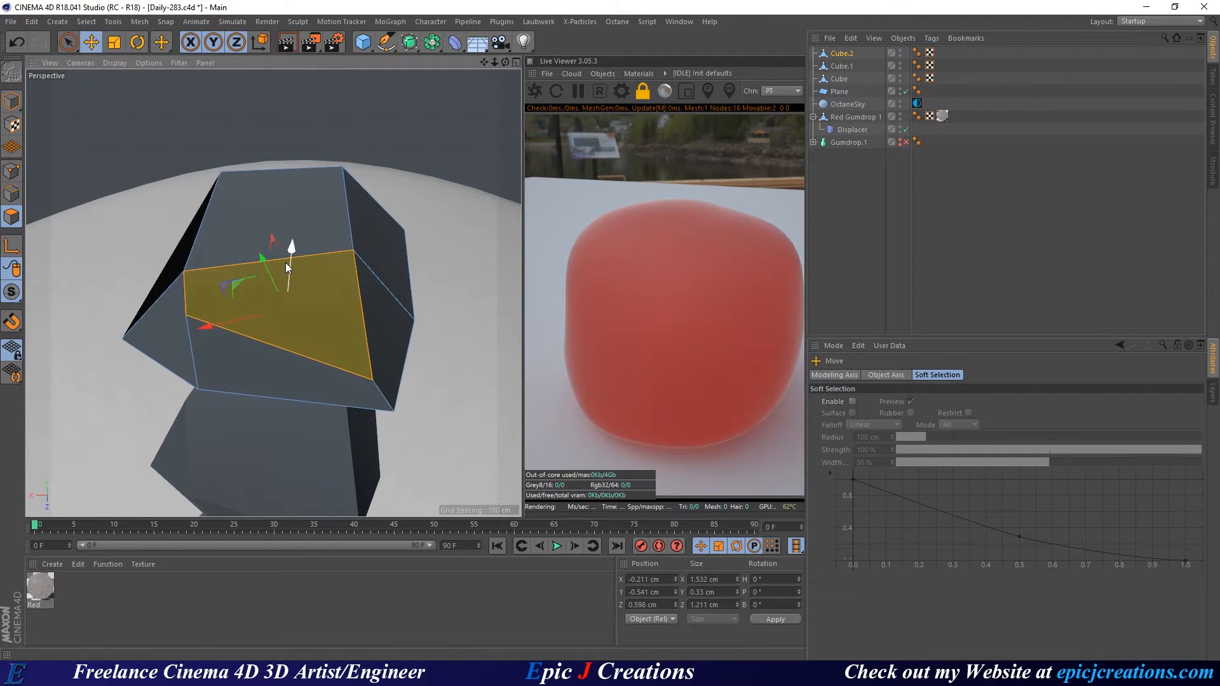
{"action": "left_click_drag", "start_coordinate": [286, 265], "coordinate": [224, 324]}
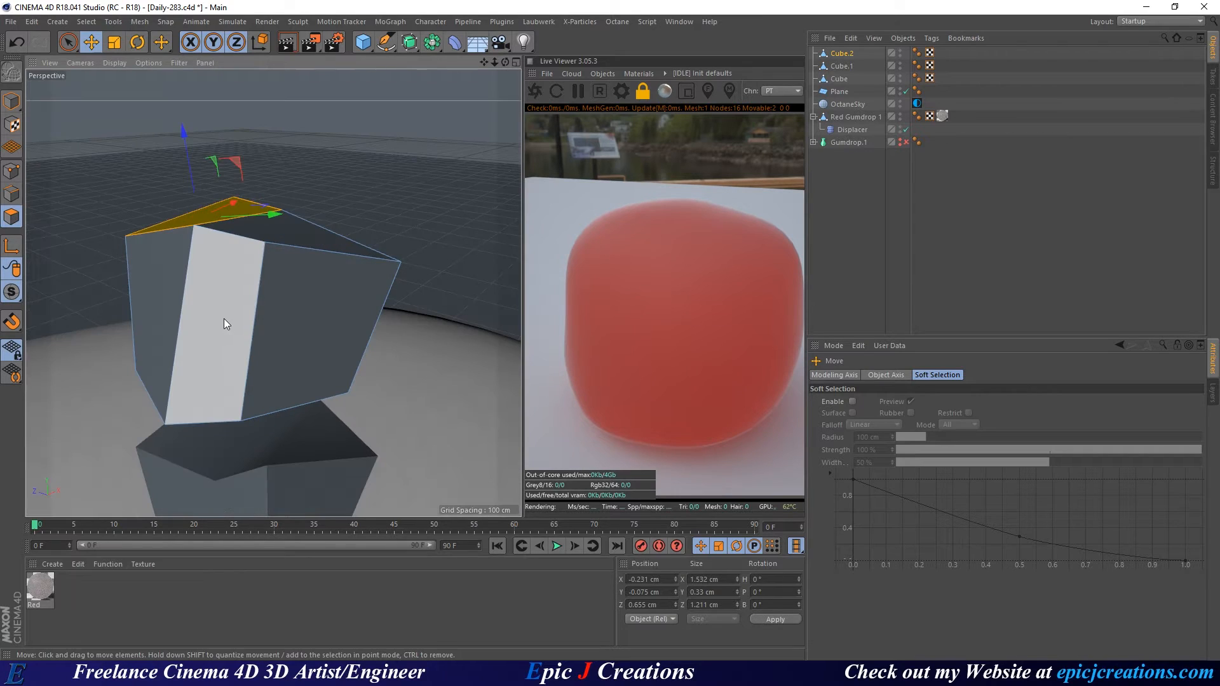
{"action": "left_click", "coordinate": [226, 321]}
In Points mode, shift a corner sideways, pull another up, and push the top corner down.
{"action": "left_click", "coordinate": [12, 171]}
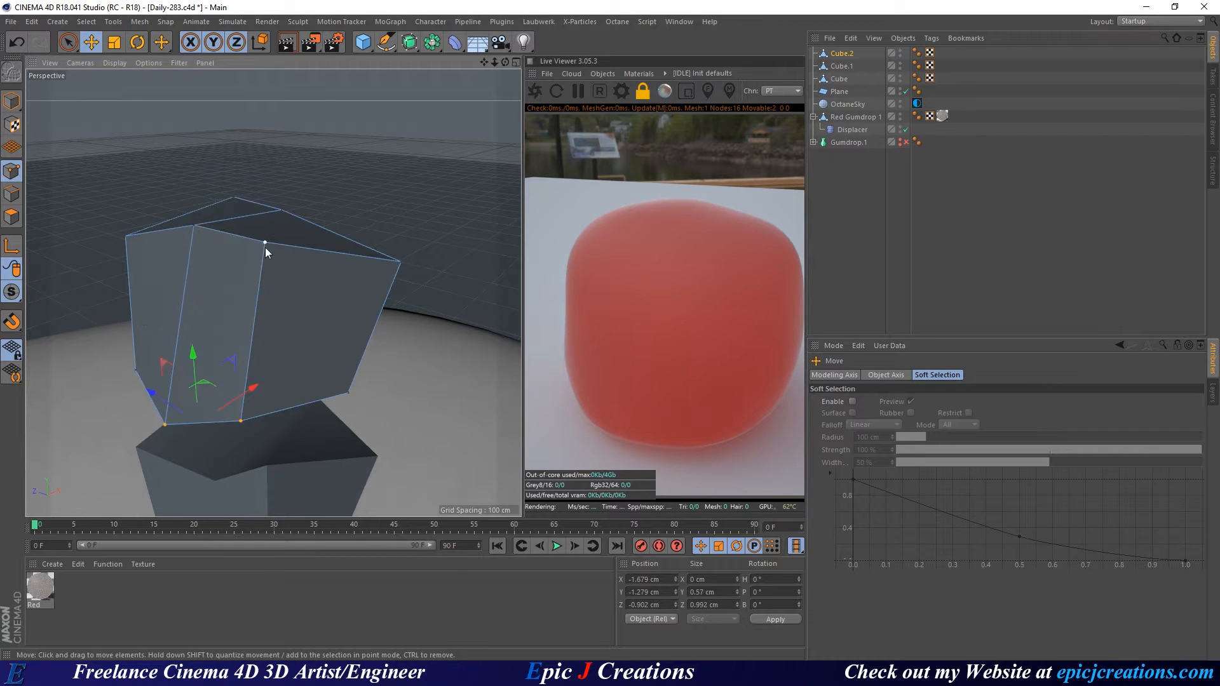
{"action": "left_click", "coordinate": [265, 243]}
{"action": "mouse_move", "coordinate": [265, 248]}
{"action": "left_mouse_down", "text": "alt"}
{"action": "mouse_move", "coordinate": [303, 271]}
{"action": "mouse_move", "coordinate": [326, 186]}
{"action": "mouse_move", "coordinate": [203, 236]}
{"action": "mouse_move", "coordinate": [272, 270]}
{"action": "left_mouse_up", "text": "alt"}
{"action": "left_click_drag", "start_coordinate": [184, 291], "coordinate": [341, 249], "text": "alt"}
{"action": "key", "text": "ctrl+shift+z"}
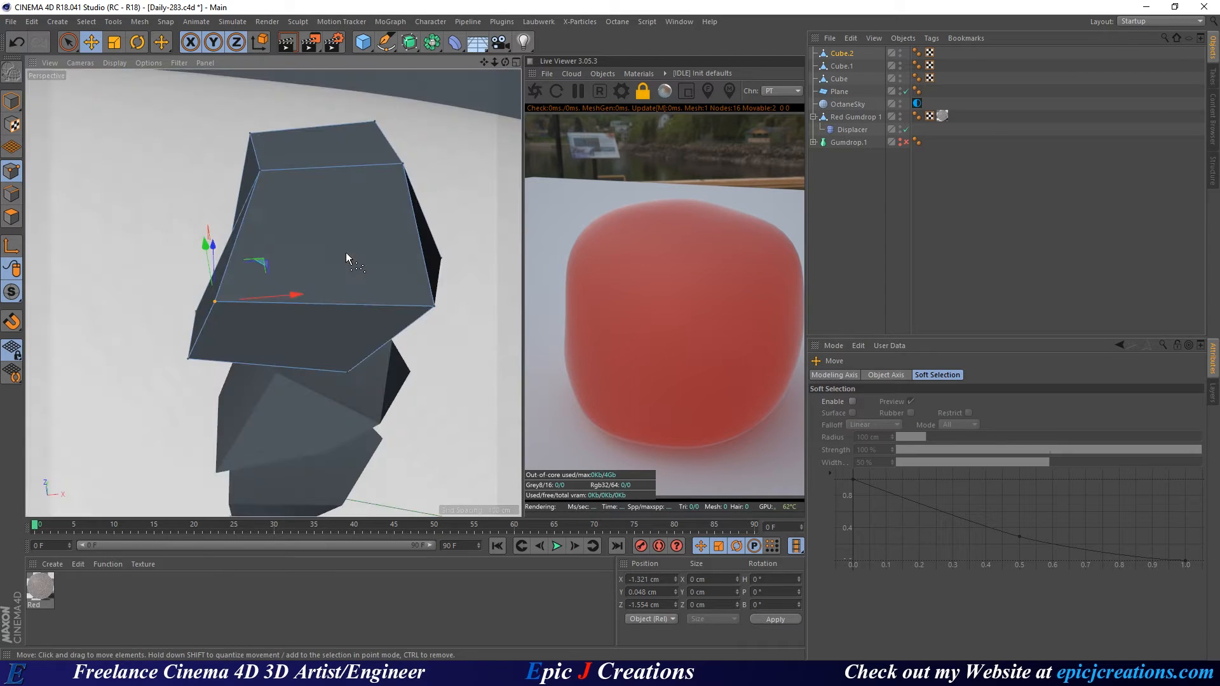
{"action": "left_click_drag", "start_coordinate": [208, 315], "coordinate": [331, 296], "text": "alt"}
{"action": "left_click", "coordinate": [330, 295]}
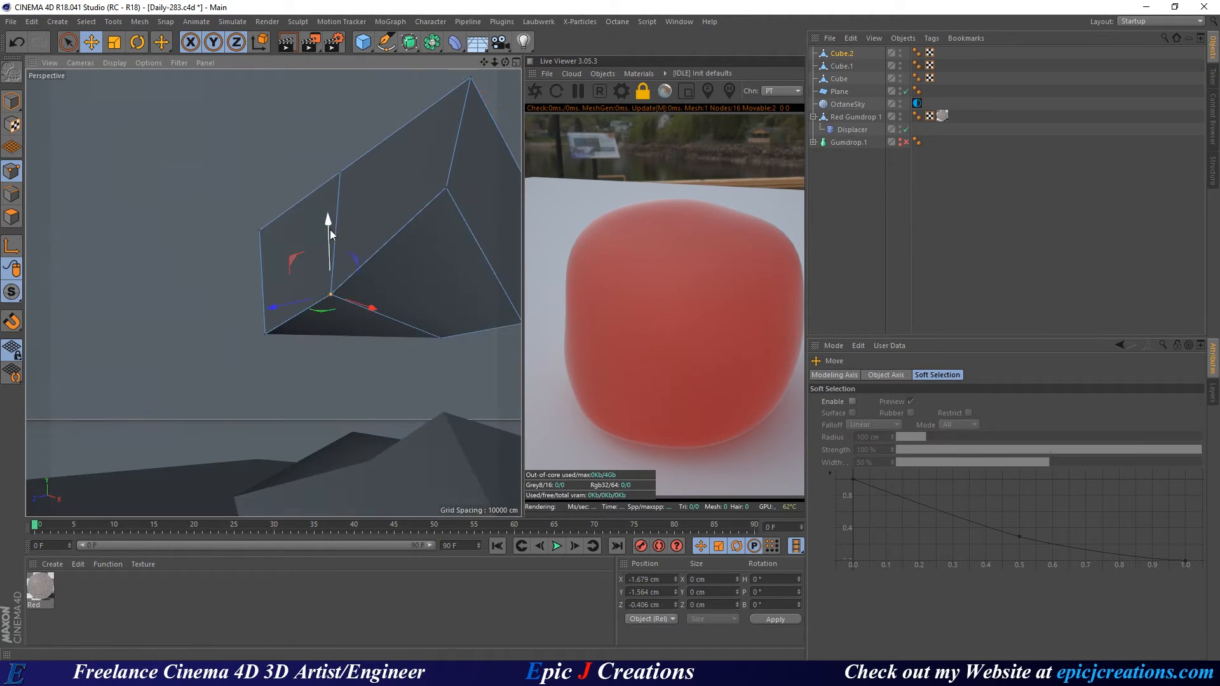
{"action": "left_click_drag", "start_coordinate": [330, 230], "coordinate": [324, 205]}
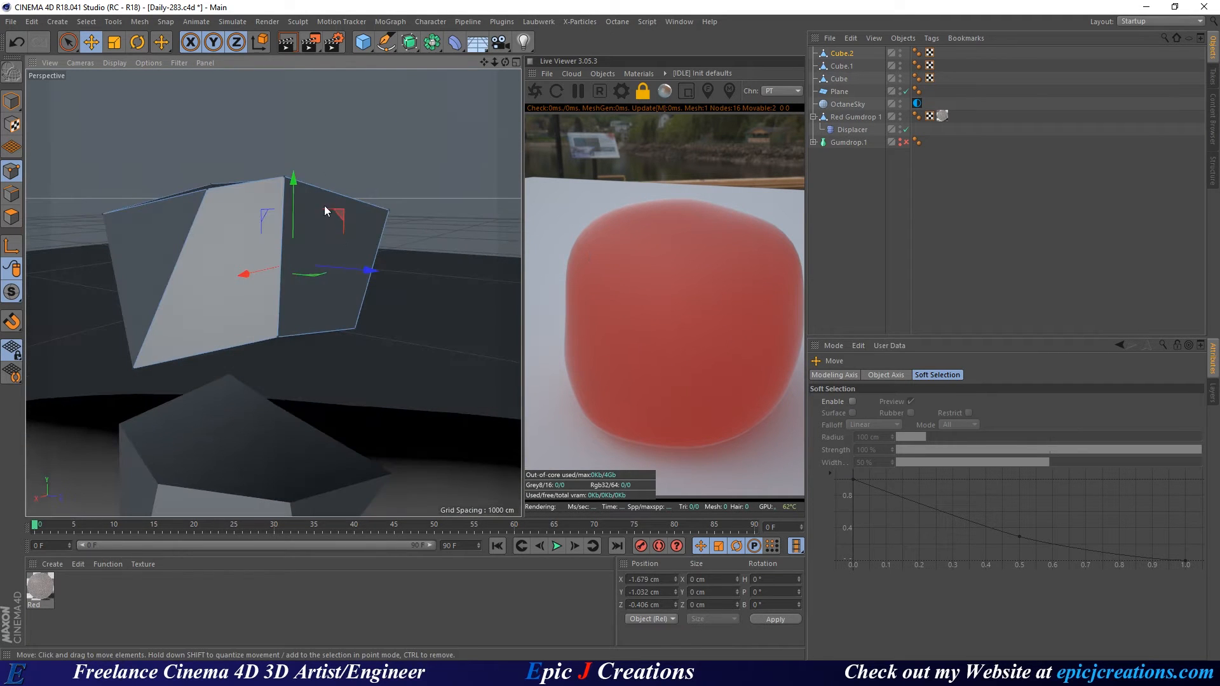
{"action": "left_click", "coordinate": [284, 176]}
{"action": "left_click_drag", "start_coordinate": [282, 130], "coordinate": [285, 215]}
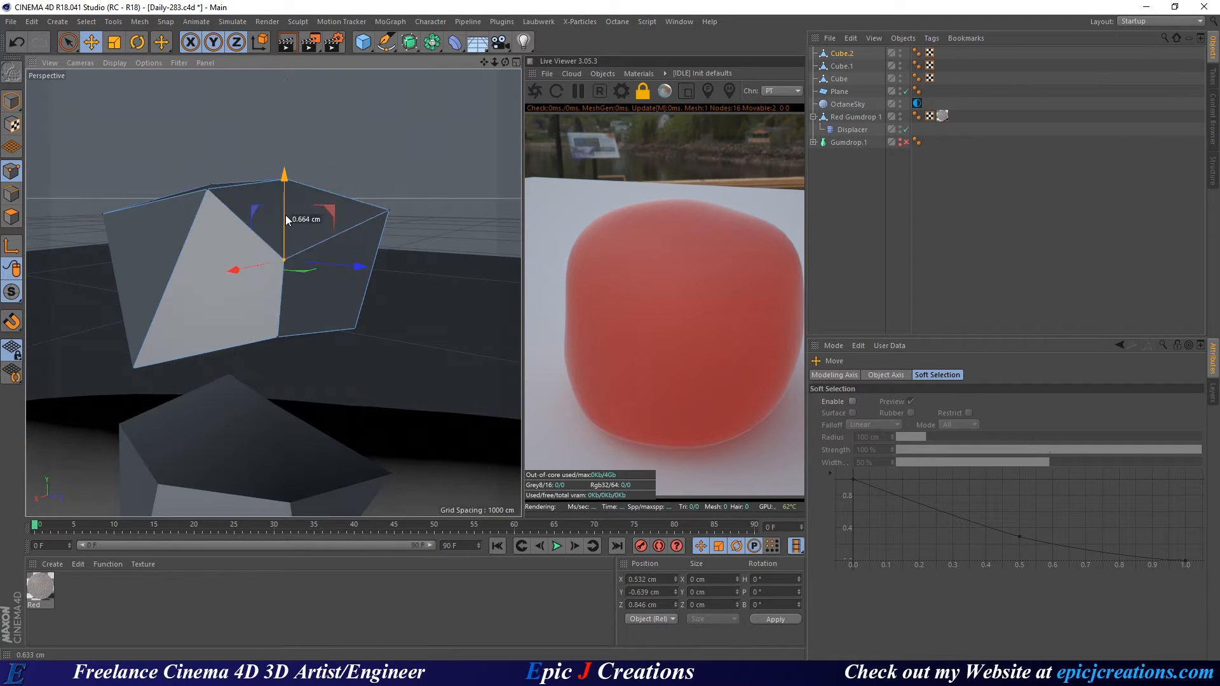
{"action": "left_click_drag", "start_coordinate": [360, 259], "coordinate": [291, 259], "text": "alt"}
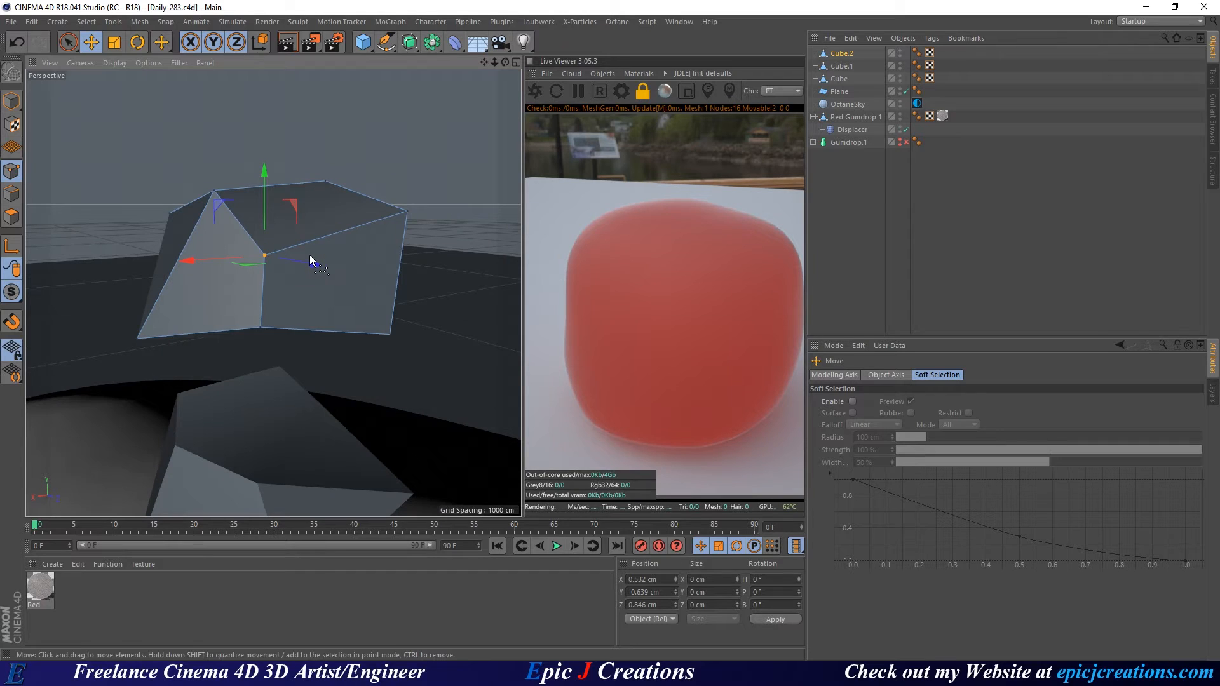
{"action": "left_click_drag", "start_coordinate": [372, 257], "coordinate": [320, 280], "text": "alt"}
{"action": "middle_click_drag", "start_coordinate": [393, 286], "coordinate": [343, 226], "text": "alt"}
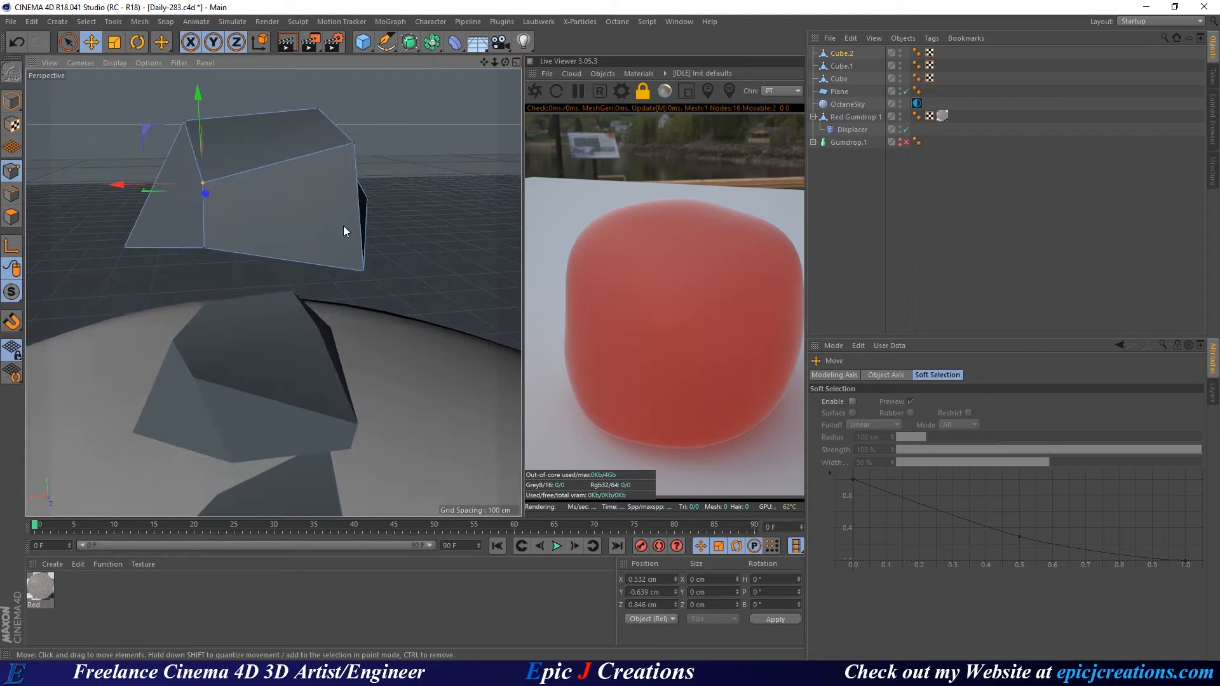
{"action": "right_click_drag", "start_coordinate": [343, 226], "coordinate": [321, 216], "text": "alt"}
{"action": "left_click_drag", "start_coordinate": [321, 216], "coordinate": [348, 255], "text": "alt"}
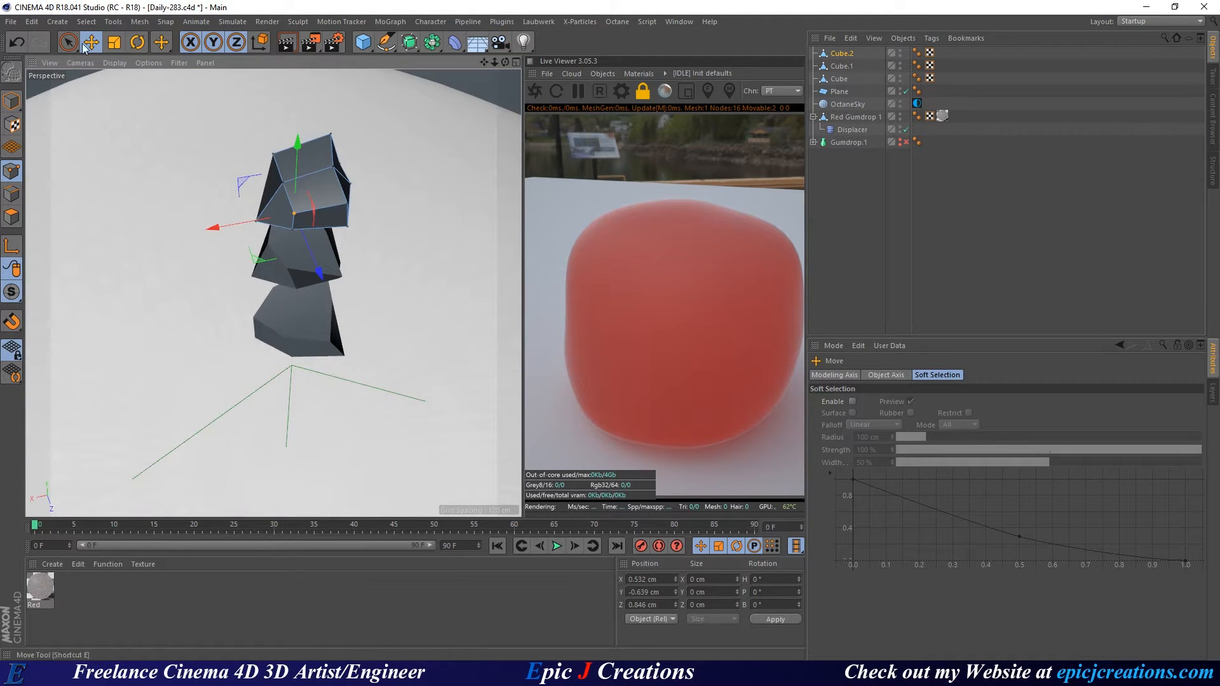
Use File > Save Incremental to save the scene as Daily-284.c4d.
{"action": "left_click", "coordinate": [11, 22]}
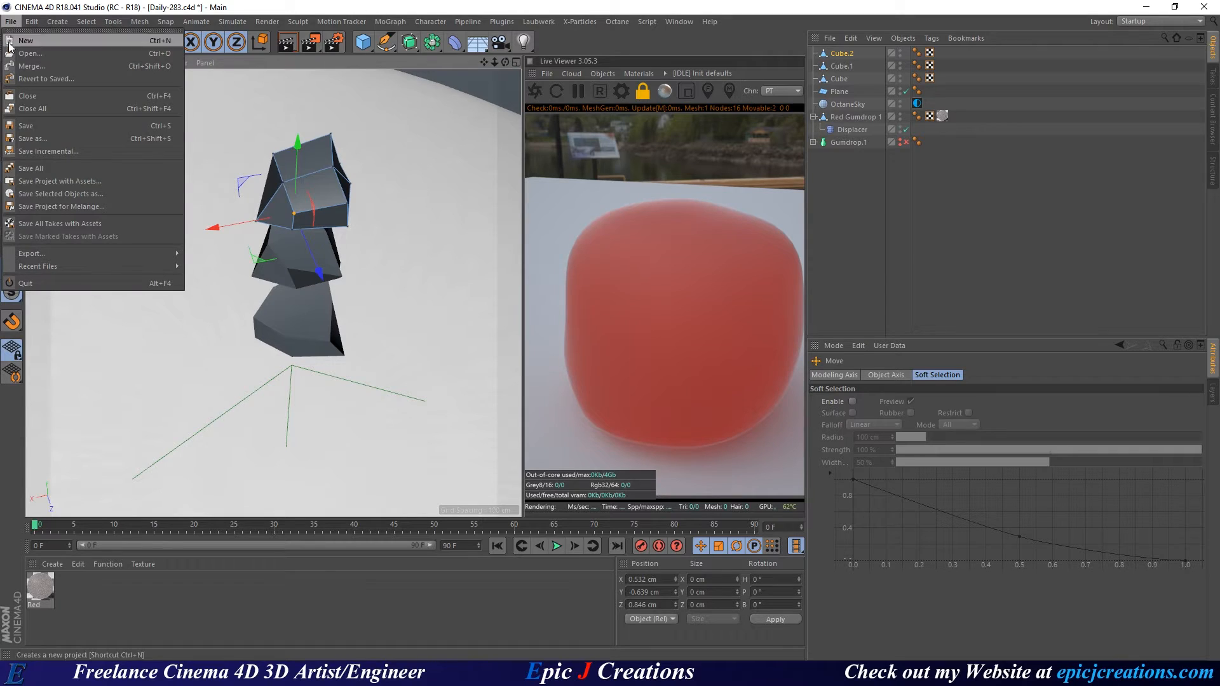
{"action": "left_click", "coordinate": [85, 151]}
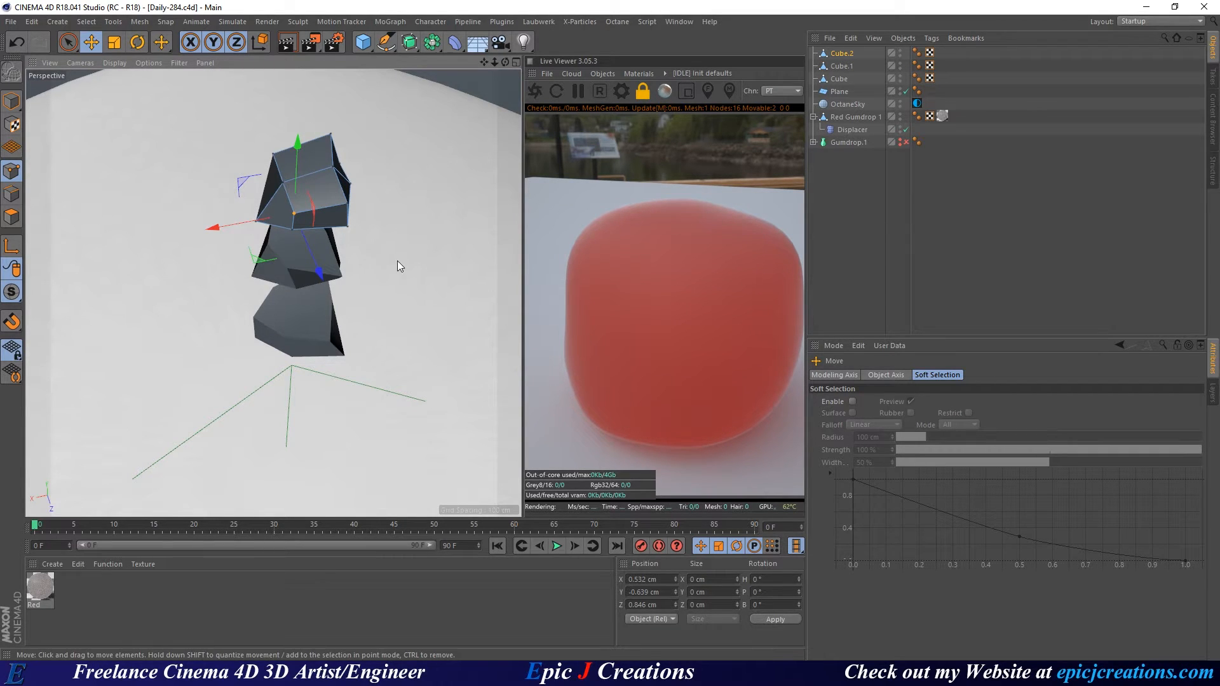
Ctrl-drag Cube.2 upward to place a copy, Cube.3, atop the shard stack.
{"action": "left_click_drag", "start_coordinate": [392, 246], "coordinate": [329, 301], "text": "alt"}
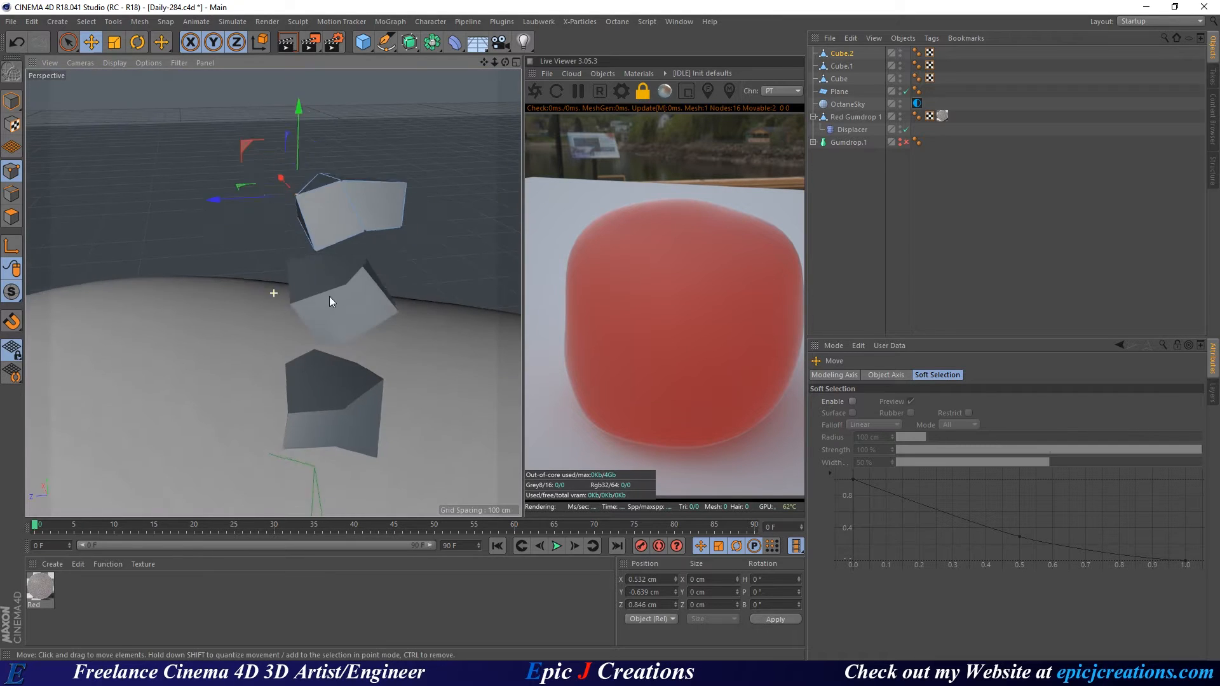
{"action": "middle_click_drag", "start_coordinate": [330, 297], "coordinate": [266, 266], "text": "alt"}
{"action": "right_click_drag", "start_coordinate": [267, 267], "coordinate": [240, 278], "text": "alt"}
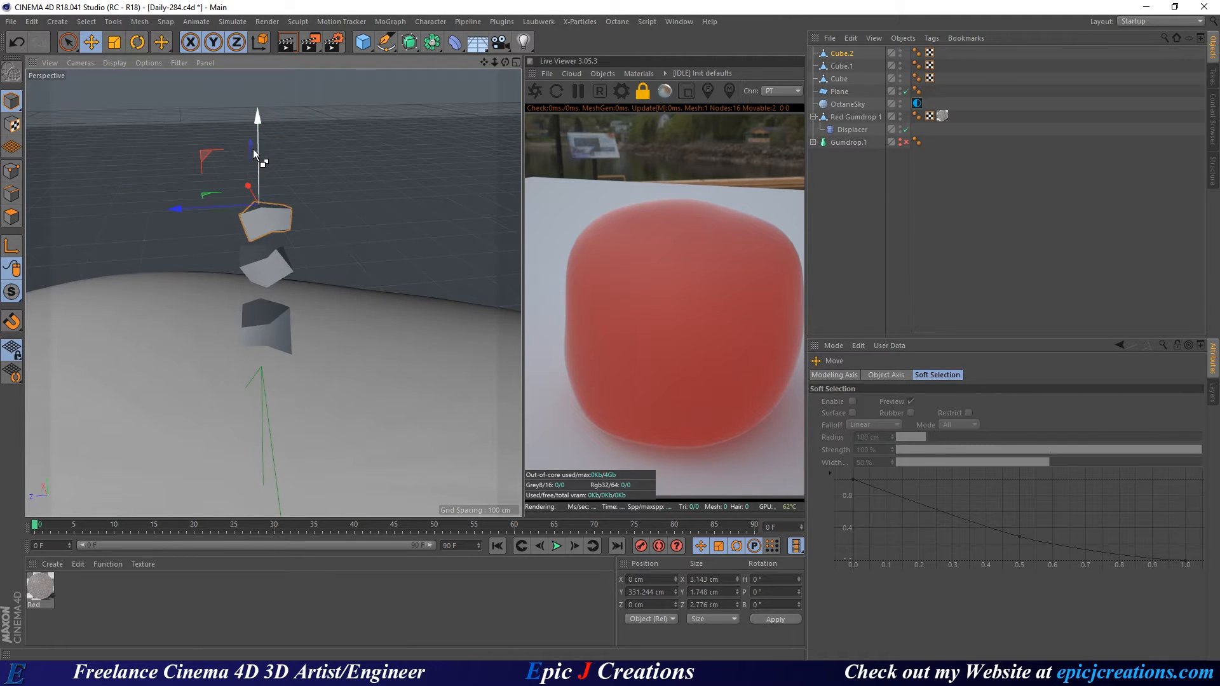
{"action": "left_click_drag", "start_coordinate": [253, 149], "coordinate": [256, 81], "text": "ctrl"}
In Points mode, raise Cube.3's right corner and pull another corner point to the left.
{"action": "left_click", "coordinate": [12, 170]}
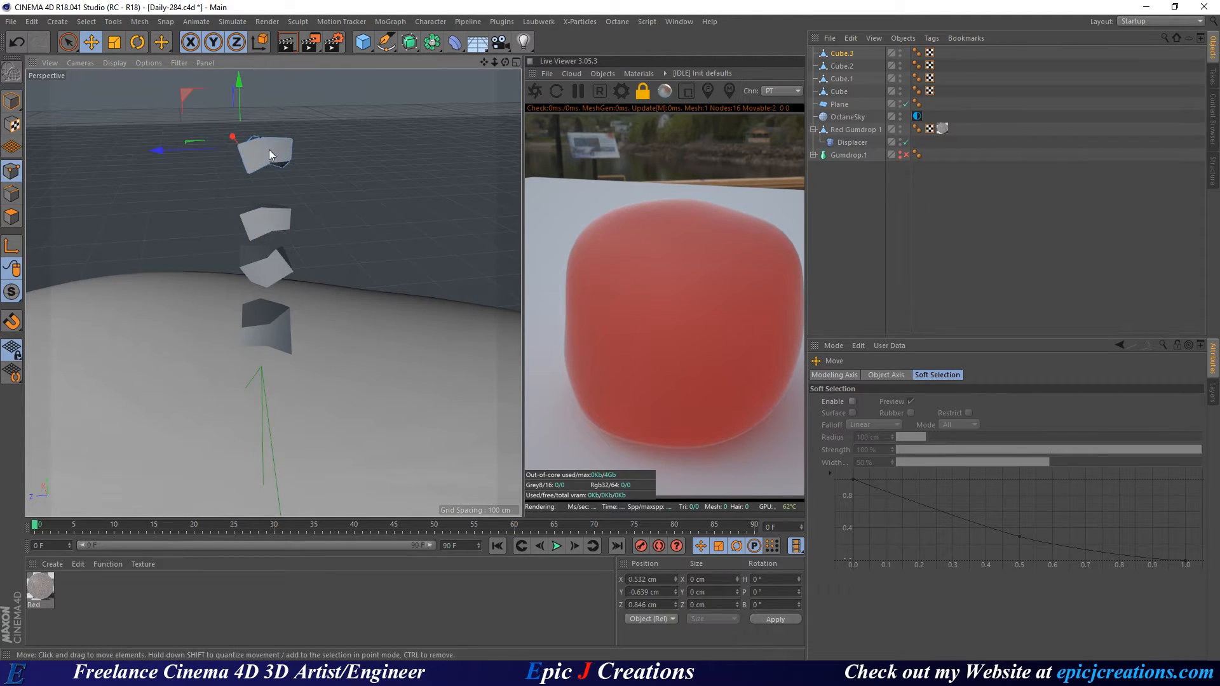
{"action": "right_click_drag", "start_coordinate": [269, 150], "coordinate": [285, 150], "text": "alt"}
{"action": "middle_click_drag", "start_coordinate": [284, 150], "coordinate": [367, 270], "text": "alt"}
{"action": "right_click_drag", "start_coordinate": [367, 271], "coordinate": [321, 273], "text": "alt"}
{"action": "left_click_drag", "start_coordinate": [370, 250], "coordinate": [364, 284], "text": "alt"}
{"action": "key", "text": "space"}
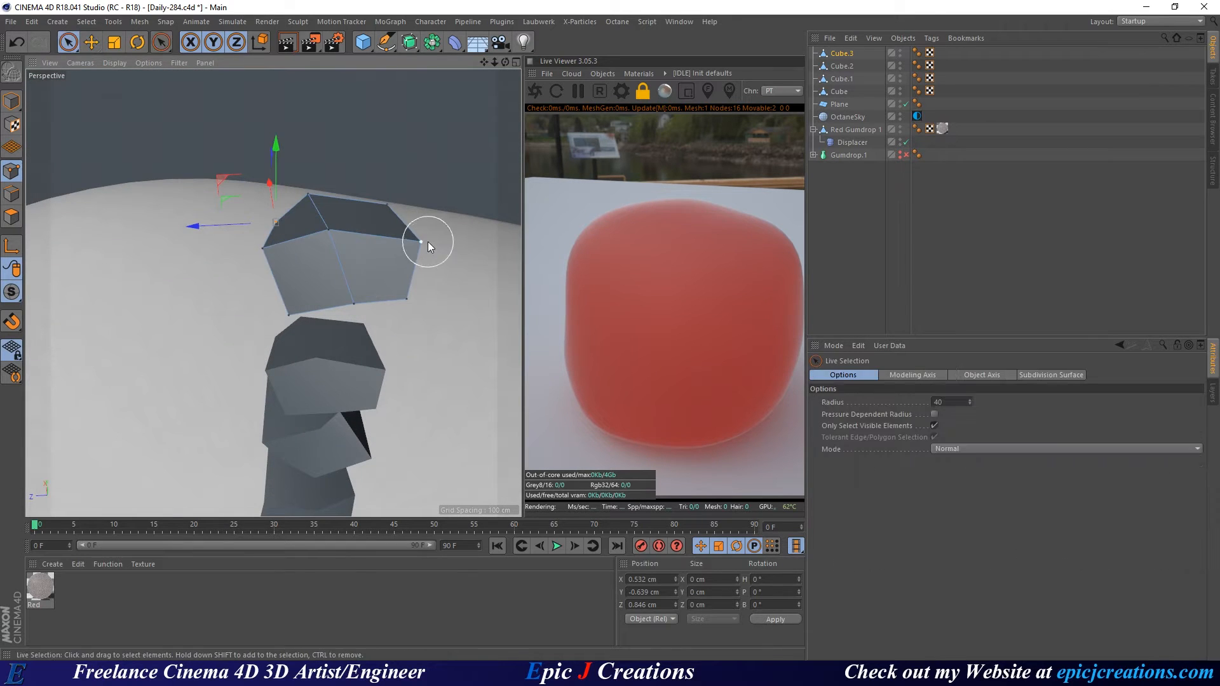
{"action": "left_click", "coordinate": [428, 243]}
{"action": "left_click_drag", "start_coordinate": [427, 213], "coordinate": [416, 170]}
{"action": "left_click_drag", "start_coordinate": [330, 256], "coordinate": [464, 230], "text": "alt"}
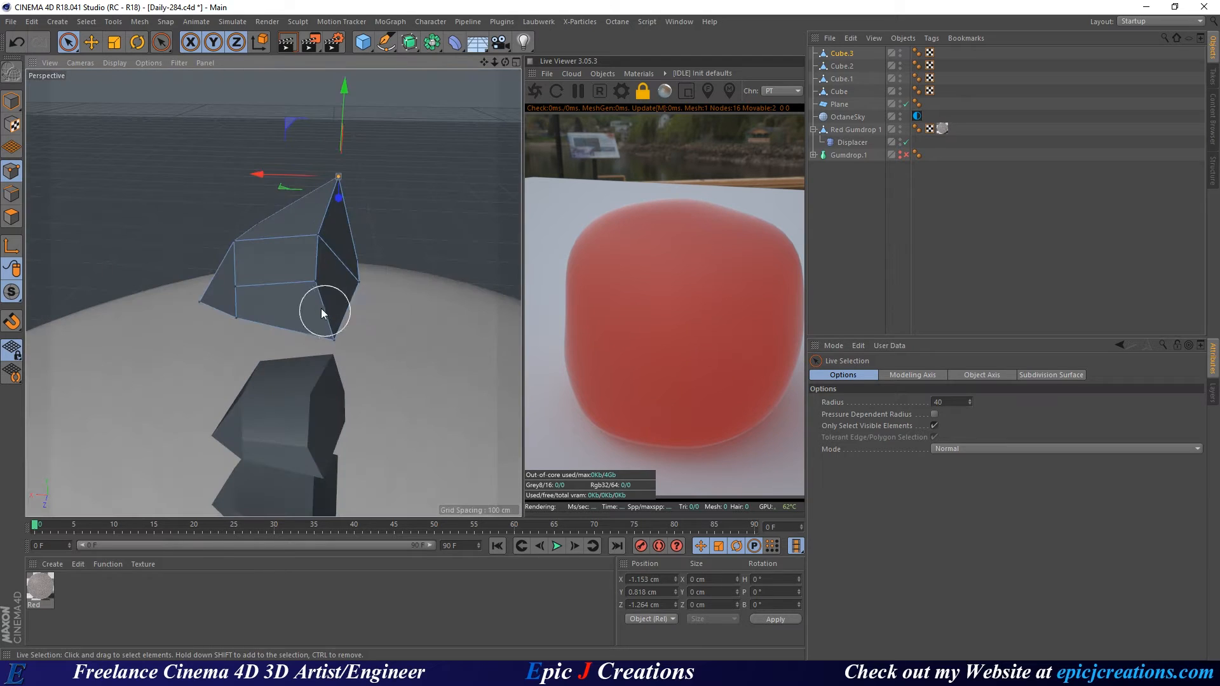
{"action": "left_click", "coordinate": [328, 286]}
{"action": "left_click_drag", "start_coordinate": [328, 286], "coordinate": [474, 212], "text": "alt"}
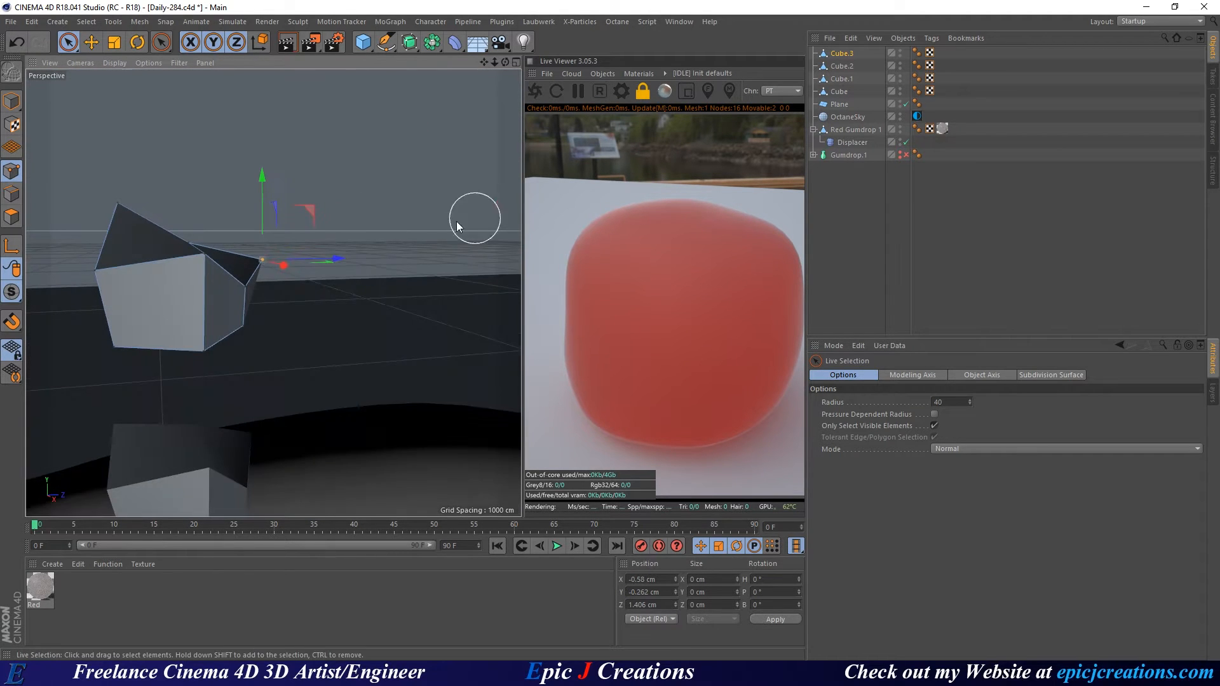
{"action": "left_click", "coordinate": [202, 349]}
{"action": "left_click_drag", "start_coordinate": [259, 363], "coordinate": [179, 204]}
Slide Cube.3's remaining corner points along the ground and raise a lower one, then return to Model mode.
{"action": "left_click", "coordinate": [245, 330]}
{"action": "right_click_drag", "start_coordinate": [237, 311], "coordinate": [296, 292], "text": "alt"}
{"action": "right_click_drag", "start_coordinate": [251, 387], "coordinate": [196, 375], "text": "alt"}
{"action": "left_click_drag", "start_coordinate": [271, 337], "coordinate": [268, 307]}
{"action": "left_click", "coordinate": [250, 334]}
{"action": "left_click_drag", "start_coordinate": [266, 309], "coordinate": [334, 290], "text": "alt"}
{"action": "left_click", "coordinate": [127, 244]}
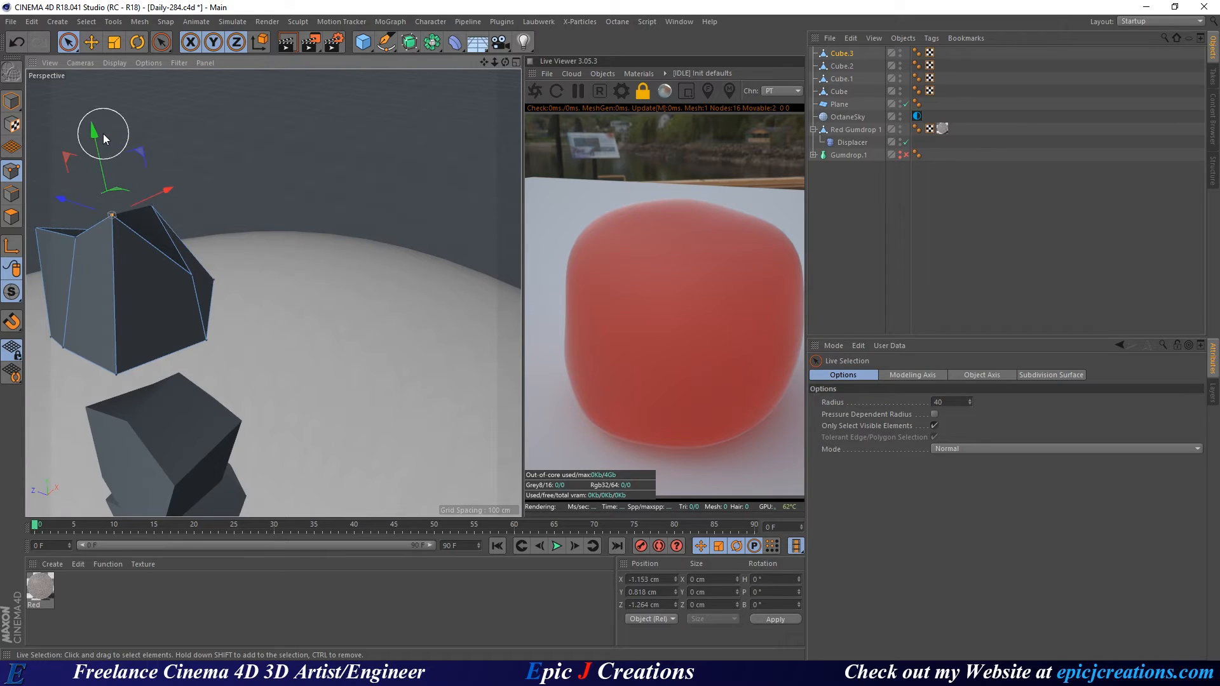
{"action": "mouse_move", "coordinate": [103, 133]}
{"action": "left_mouse_down"}
{"action": "mouse_move", "coordinate": [100, 181]}
{"action": "mouse_move", "coordinate": [113, 167]}
{"action": "left_mouse_up"}
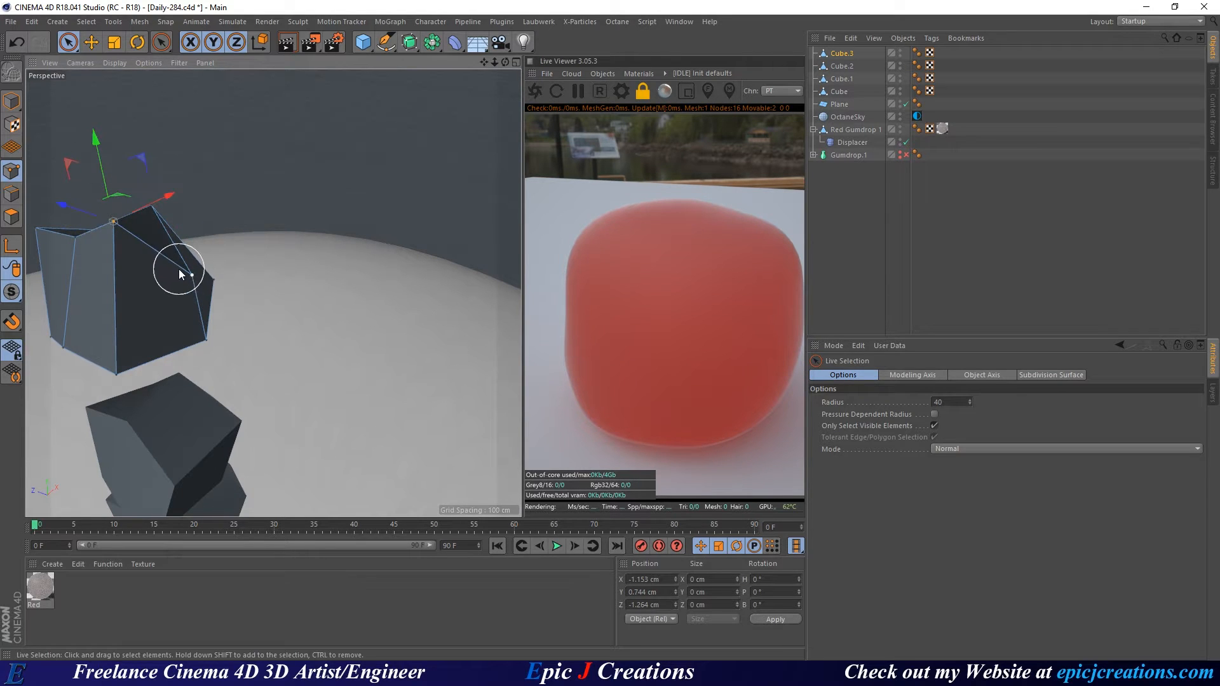
{"action": "left_click_drag", "start_coordinate": [181, 275], "coordinate": [120, 281], "text": "alt"}
{"action": "key", "text": "e"}
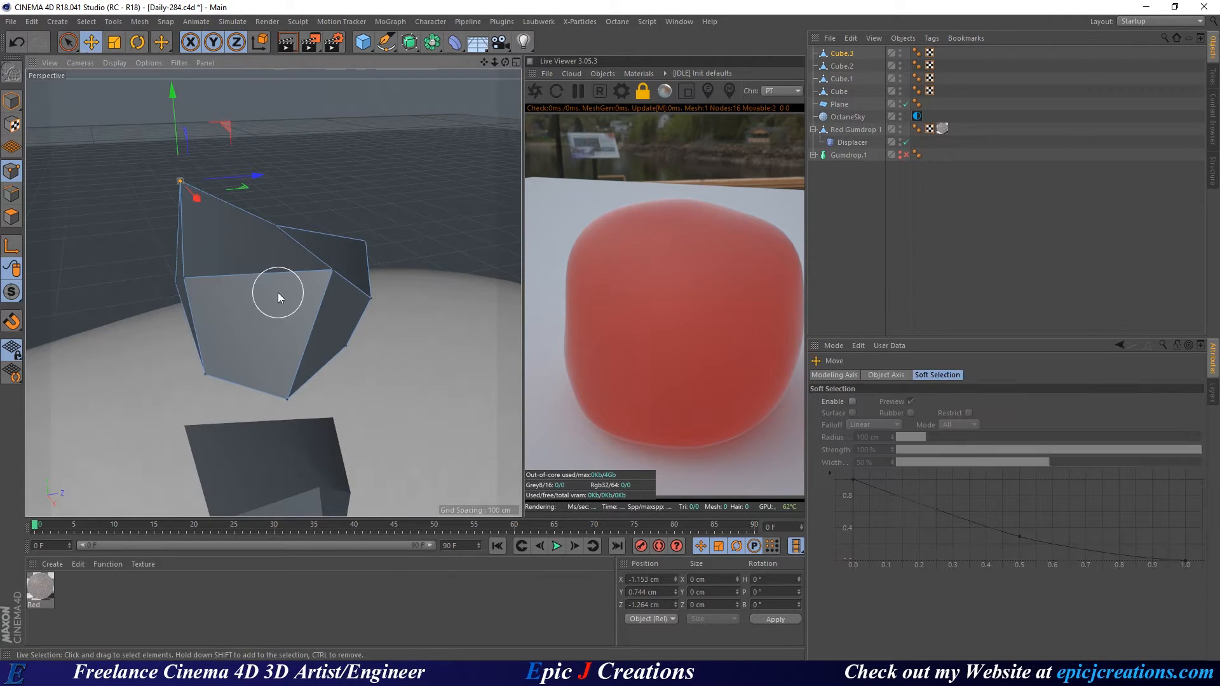
{"action": "scroll", "coordinate": [363, 276], "scroll_direction": "down", "scroll_amount": 5}
{"action": "left_click", "coordinate": [11, 101]}
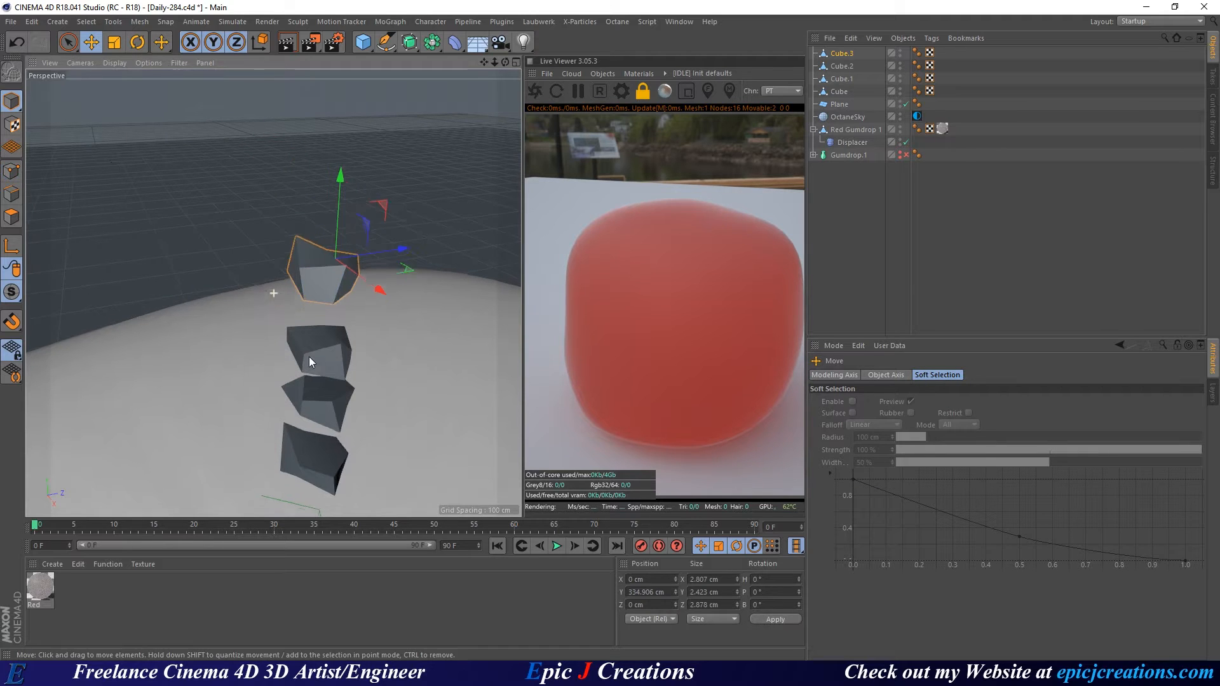
{"action": "middle_click_drag", "start_coordinate": [309, 357], "coordinate": [209, 235], "text": "alt"}
{"action": "left_click_drag", "start_coordinate": [210, 237], "coordinate": [144, 337], "text": "alt"}
{"action": "scroll", "coordinate": [215, 288], "scroll_direction": "down", "scroll_amount": 8}
Frame the whole Red Gumdrop 1 dome in the Perspective view and open the Live Viewer's Objects menu.
{"action": "left_click_drag", "start_coordinate": [301, 432], "coordinate": [367, 366], "text": "alt"}
{"action": "middle_click_drag", "start_coordinate": [348, 398], "coordinate": [364, 258], "text": "alt"}
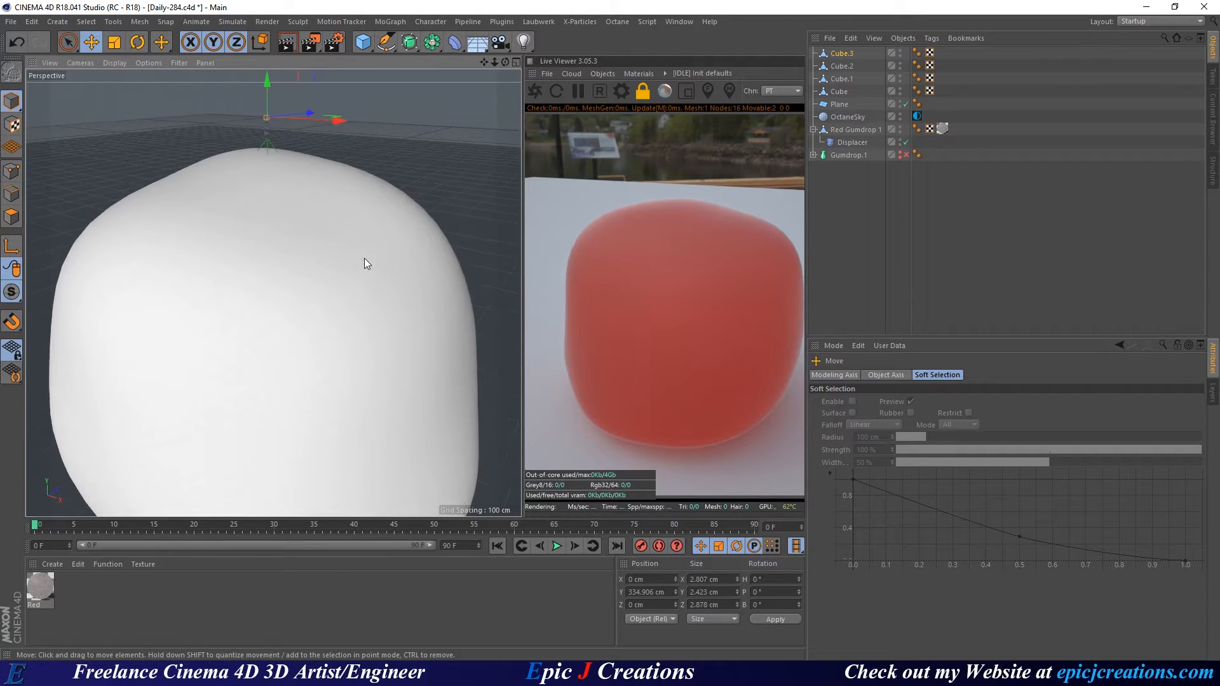
{"action": "right_click_drag", "start_coordinate": [365, 268], "coordinate": [337, 304], "text": "alt"}
{"action": "right_click_drag", "start_coordinate": [312, 235], "coordinate": [364, 214], "text": "alt"}
{"action": "left_click_drag", "start_coordinate": [333, 219], "coordinate": [389, 211], "text": "alt"}
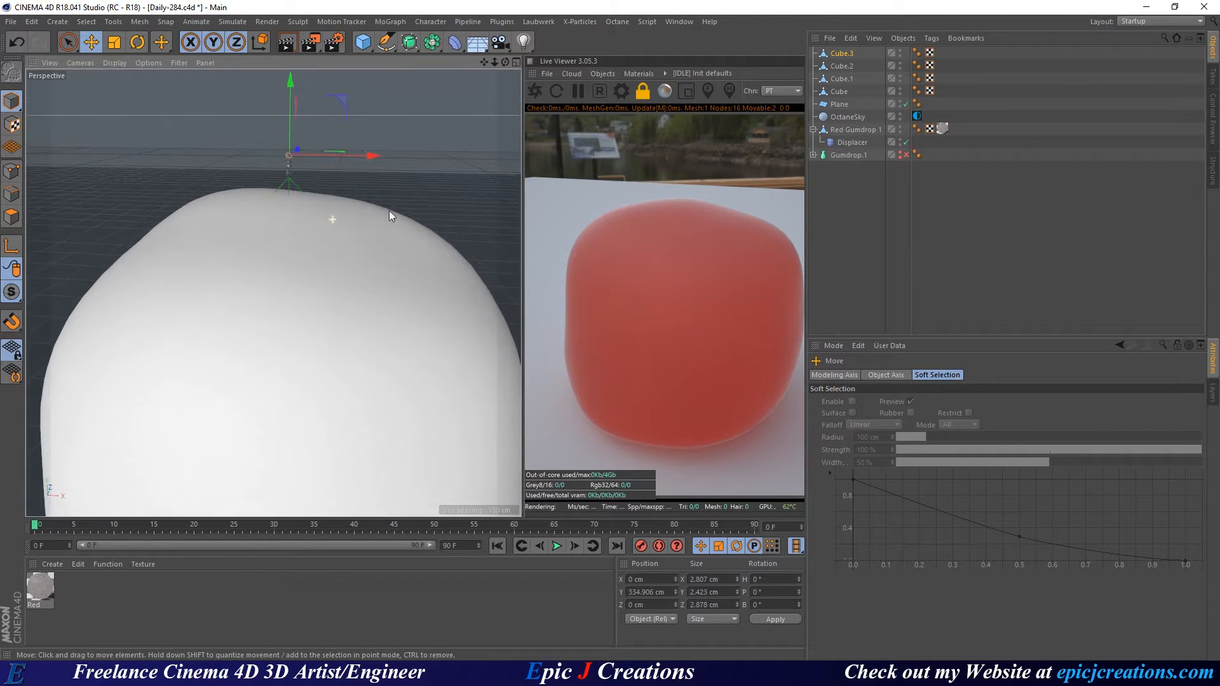
{"action": "right_click_drag", "start_coordinate": [391, 315], "coordinate": [390, 344], "text": "alt"}
{"action": "middle_click_drag", "start_coordinate": [390, 343], "coordinate": [272, 281], "text": "alt"}
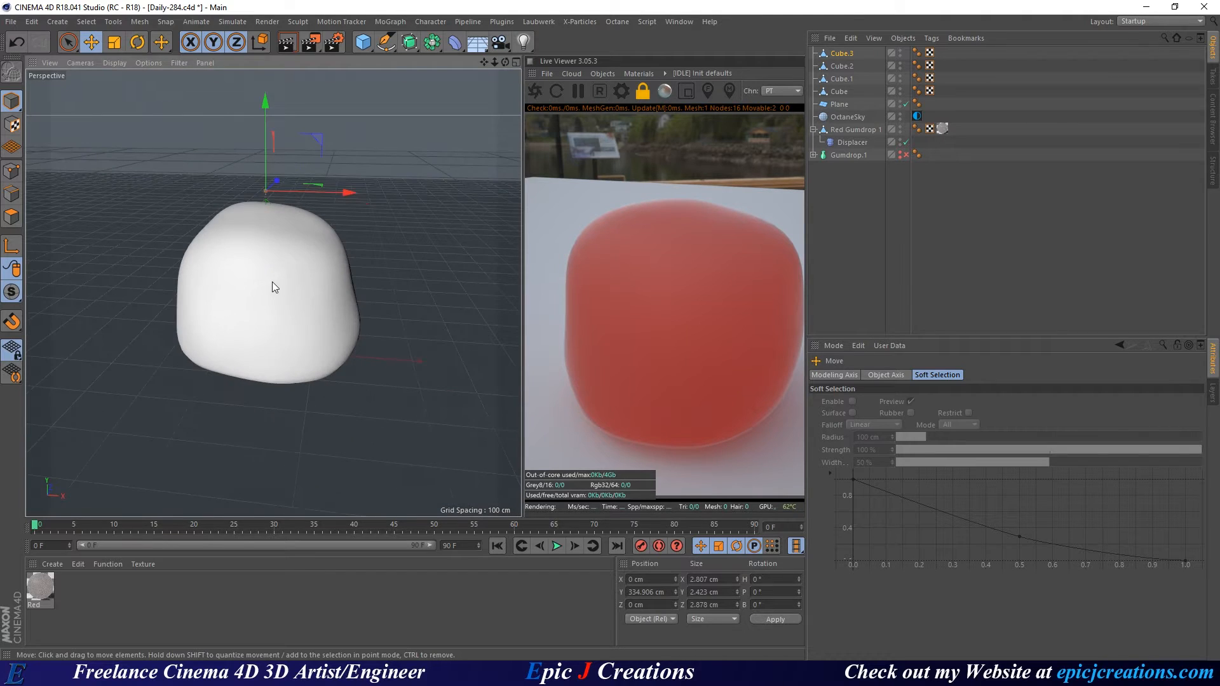
{"action": "left_click_drag", "start_coordinate": [272, 281], "coordinate": [273, 306], "text": "alt"}
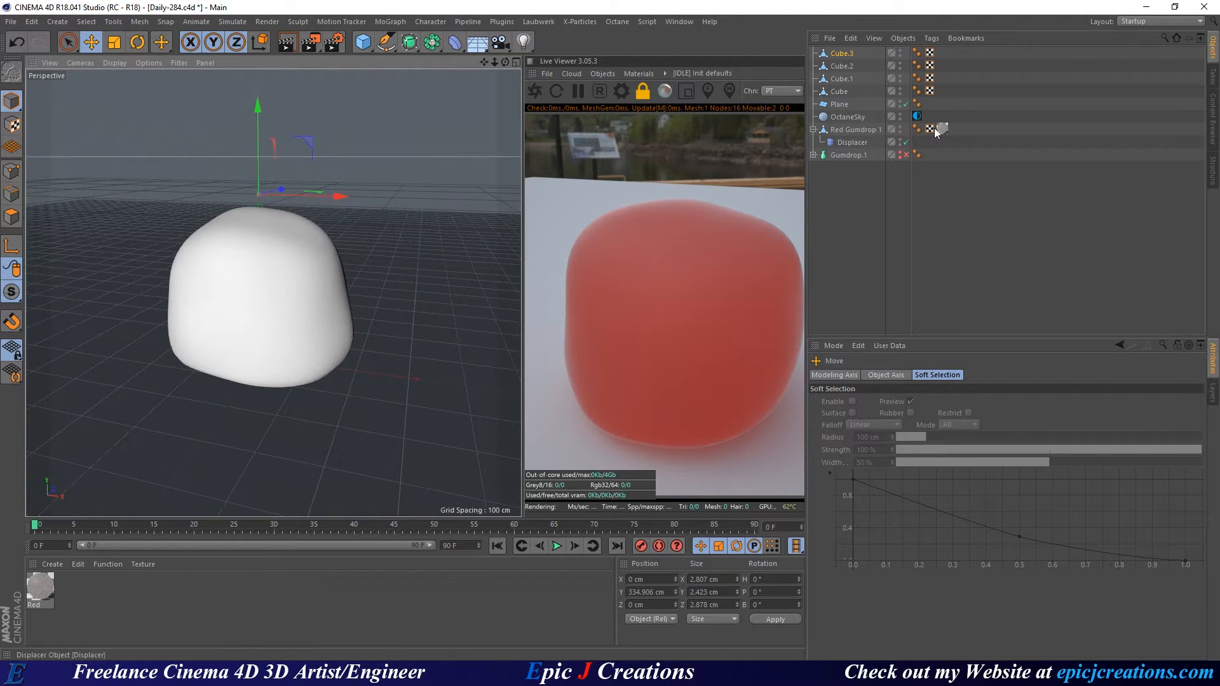
{"action": "left_click", "coordinate": [581, 74]}
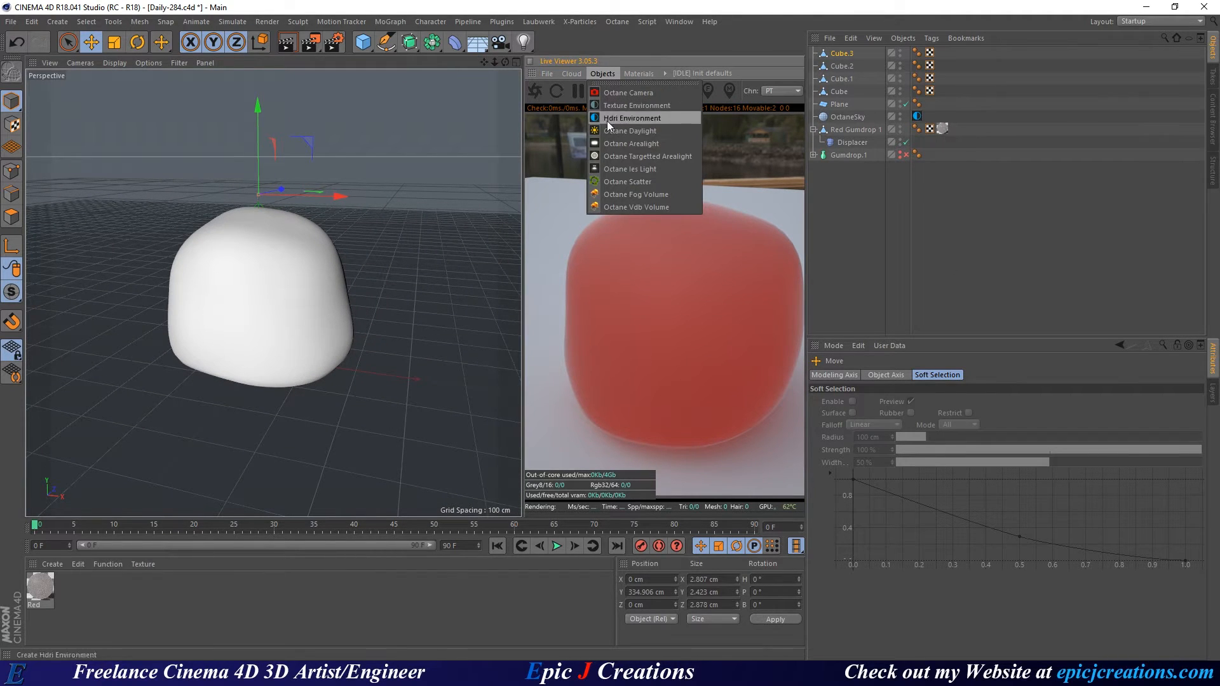
Add an Octane Scatter, save, and parent Cube through Cube.3 under it in the Object Manager.
{"action": "left_click", "coordinate": [646, 182]}
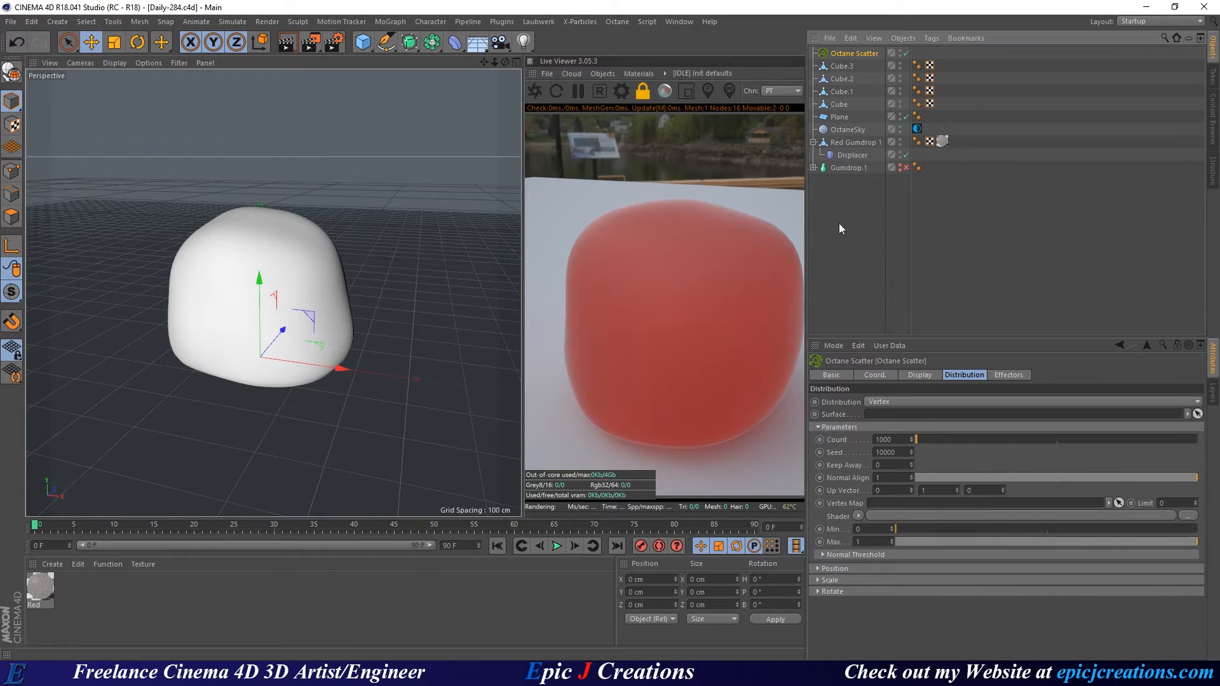
{"action": "key", "text": "ctrl+s"}
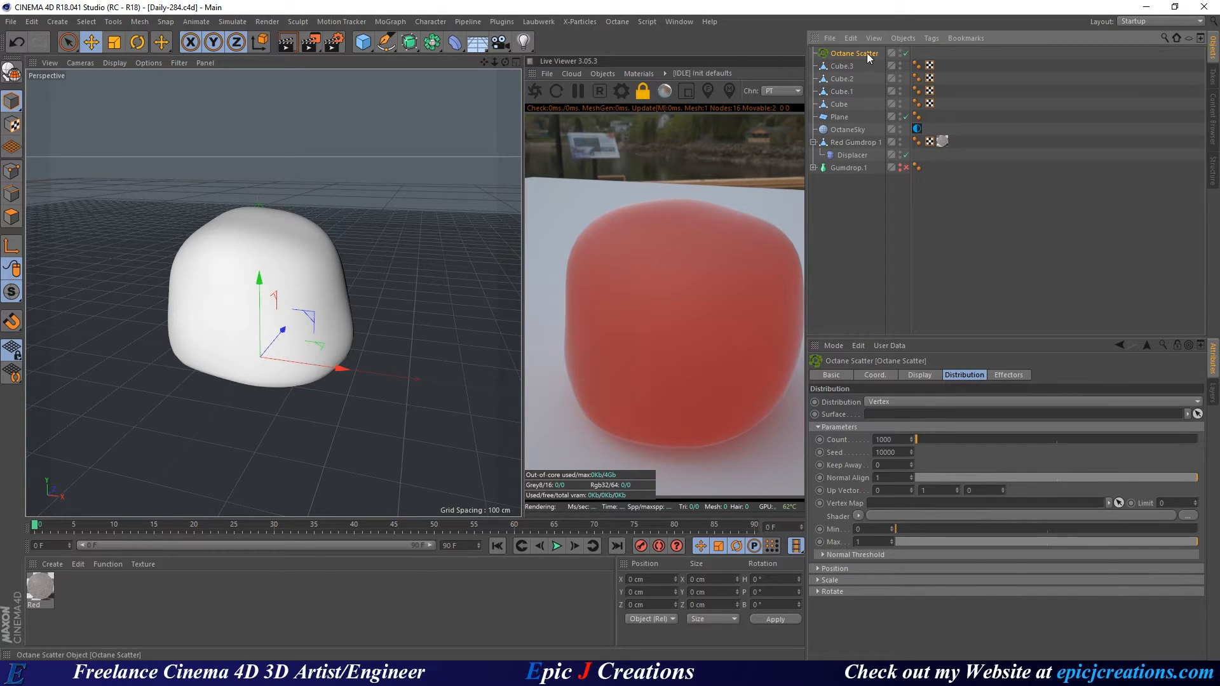
{"action": "left_click", "coordinate": [835, 68]}
{"action": "left_click", "coordinate": [849, 104], "text": "shift"}
{"action": "left_click_drag", "start_coordinate": [849, 67], "coordinate": [845, 54]}
{"action": "left_click", "coordinate": [856, 55]}
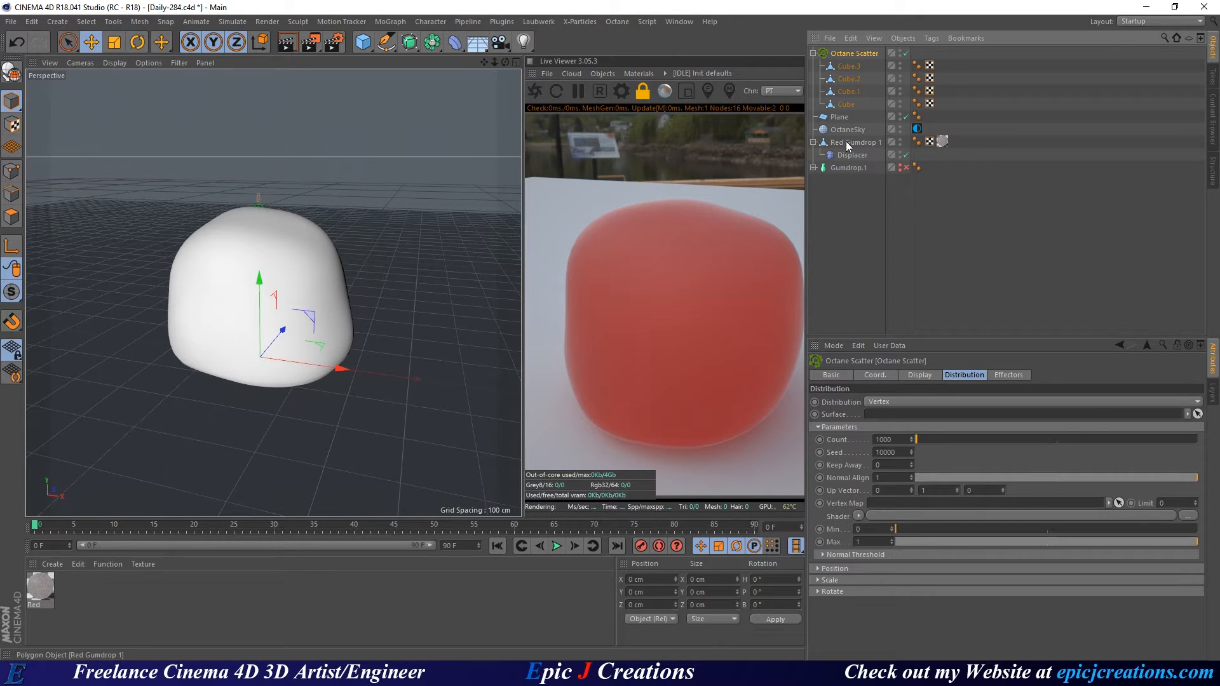
Drop Red Gumdrop 1 into the Octane Scatter Surface field and frame the gumdrop.
{"action": "left_click_drag", "start_coordinate": [851, 144], "coordinate": [933, 418]}
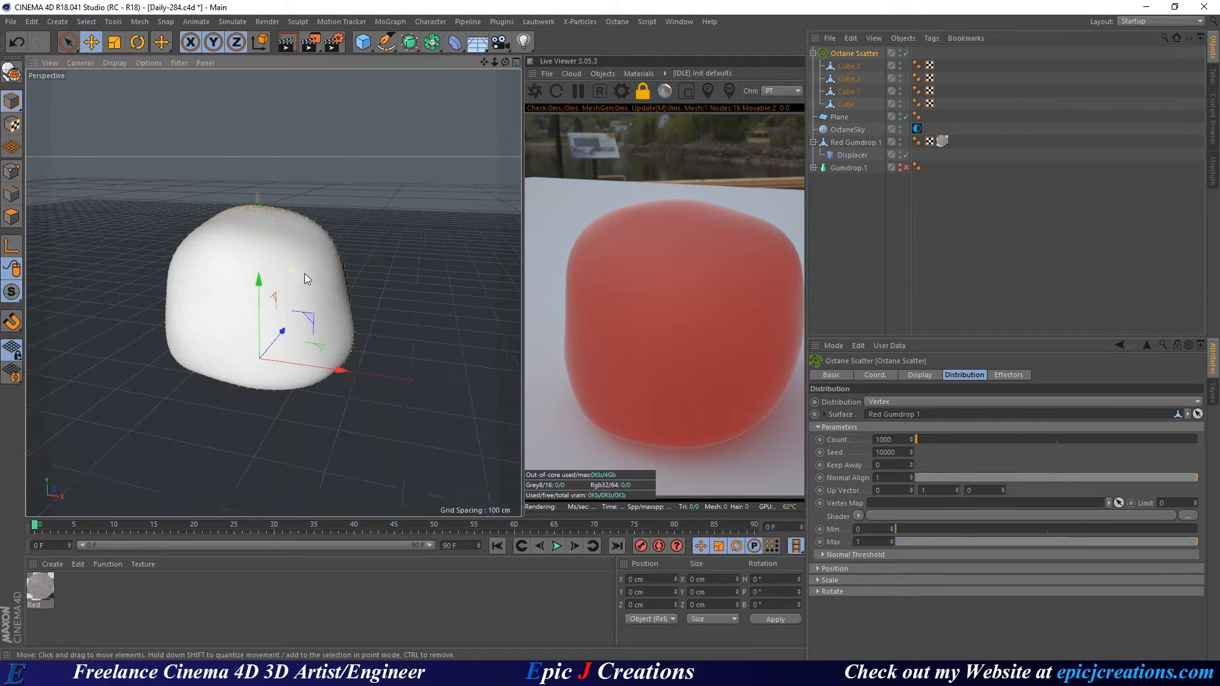
{"action": "right_click_drag", "start_coordinate": [304, 274], "coordinate": [375, 264], "text": "alt"}
{"action": "left_click_drag", "start_coordinate": [375, 263], "coordinate": [281, 310], "text": "alt"}
{"action": "right_click_drag", "start_coordinate": [281, 310], "coordinate": [292, 290], "text": "alt"}
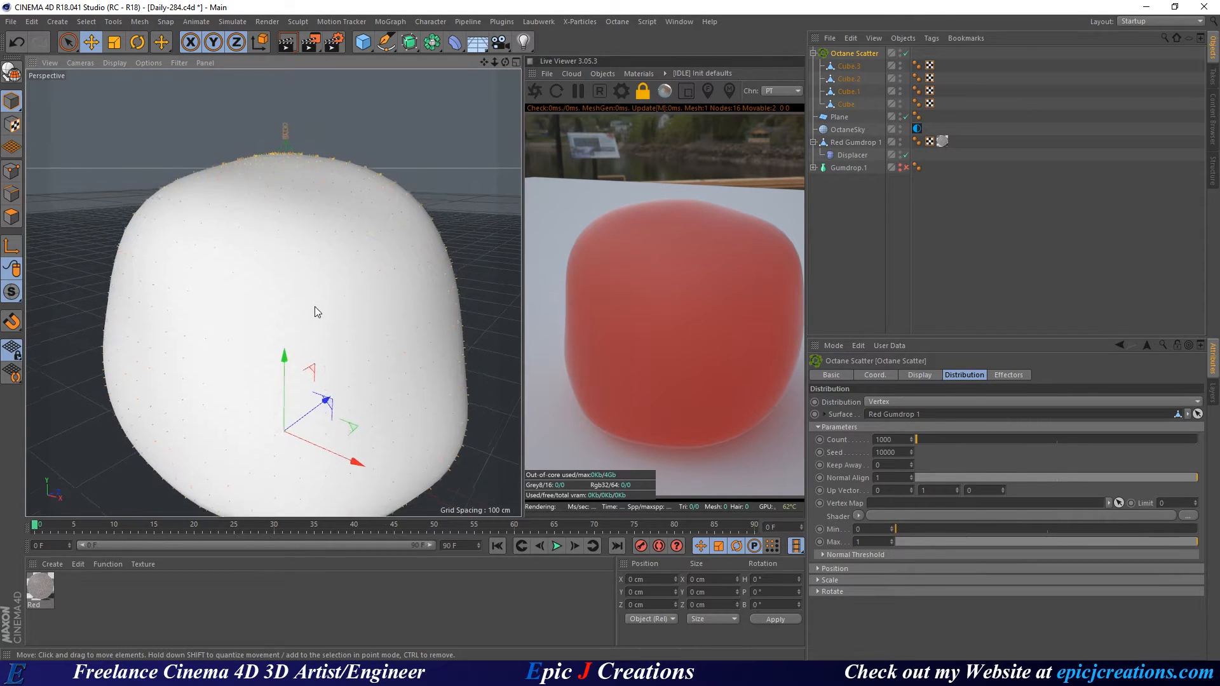
{"action": "middle_click_drag", "start_coordinate": [315, 306], "coordinate": [423, 277], "text": "alt"}
Start the Octane live render and widen the Live Viewer panel.
{"action": "left_click", "coordinate": [535, 91]}
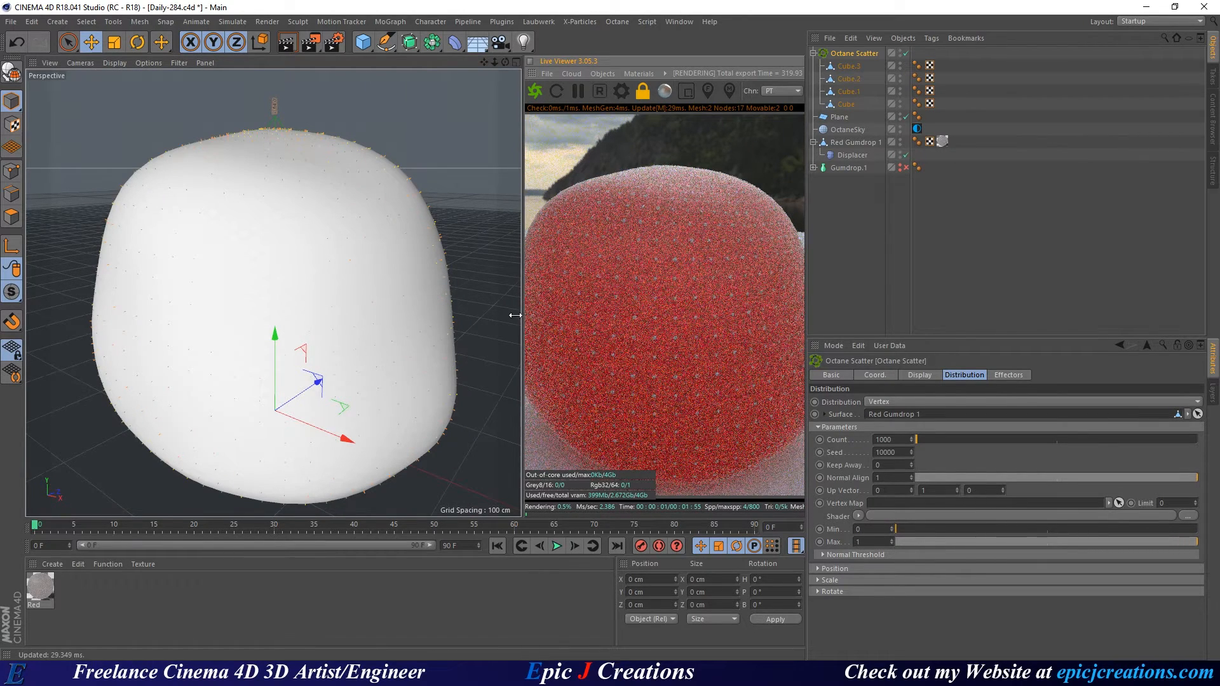
{"action": "left_click_drag", "start_coordinate": [512, 316], "coordinate": [393, 312]}
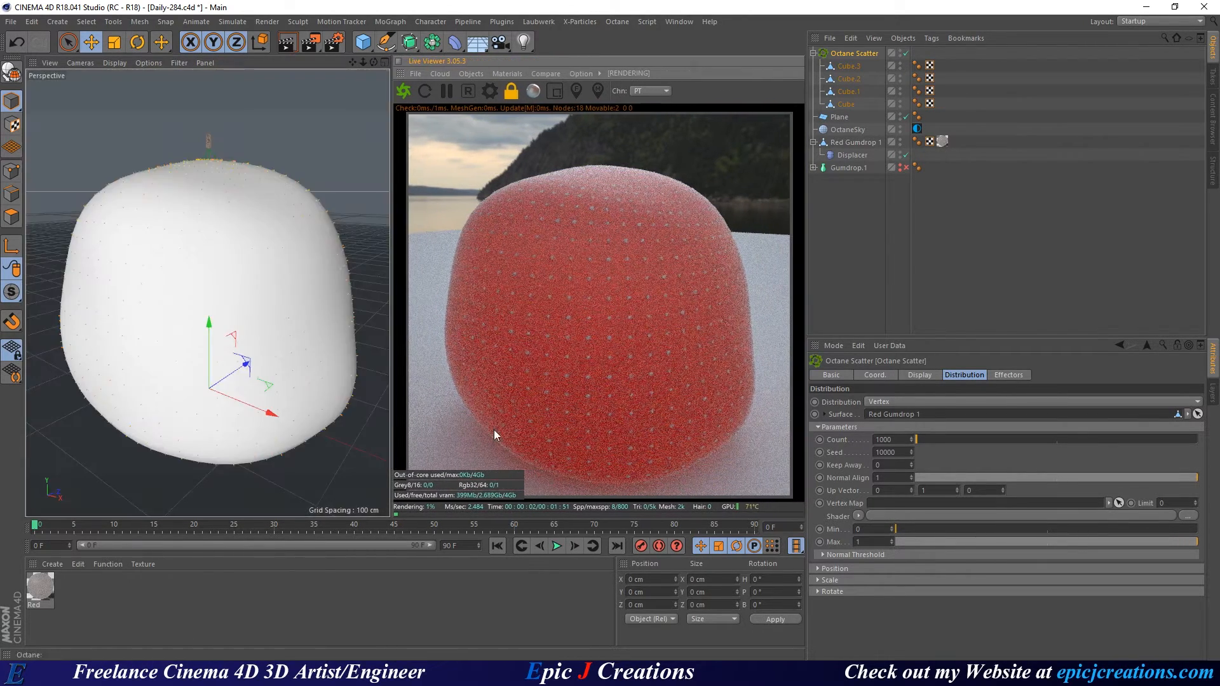
{"action": "middle_click_drag", "start_coordinate": [214, 327], "coordinate": [204, 298], "text": "alt"}
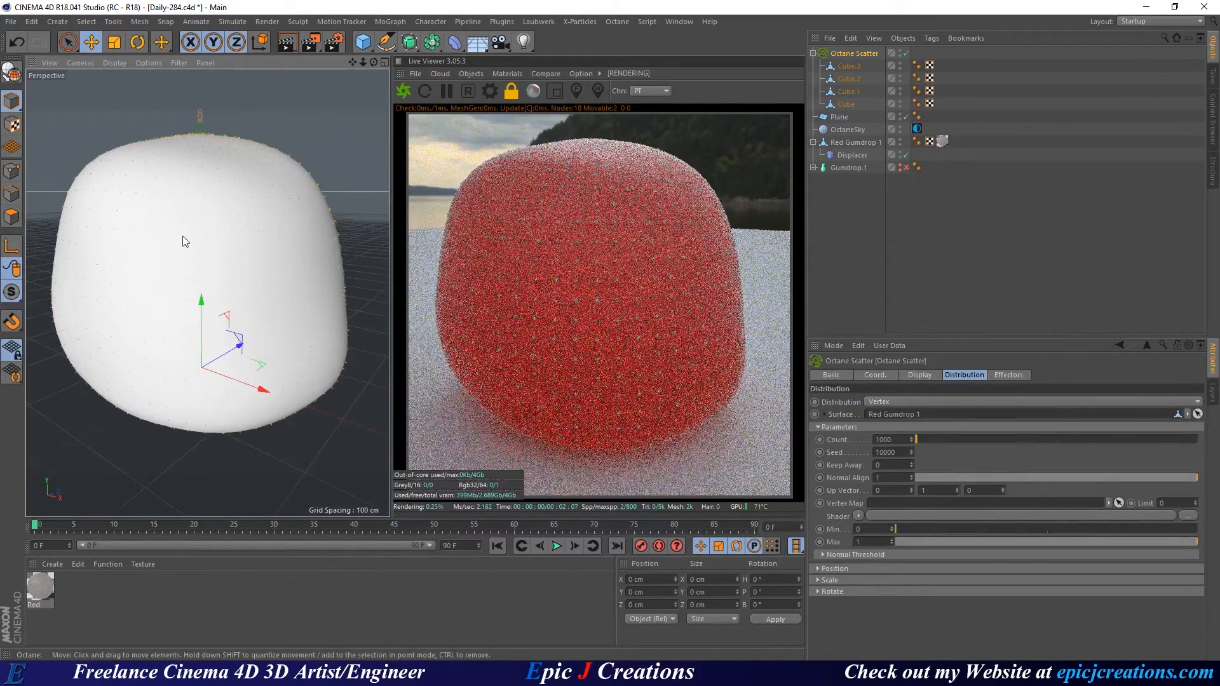
Switch the Octane Scatter distribution from vertices to the gumdrop's surface.
{"action": "left_click", "coordinate": [890, 402]}
{"action": "left_click", "coordinate": [899, 425]}
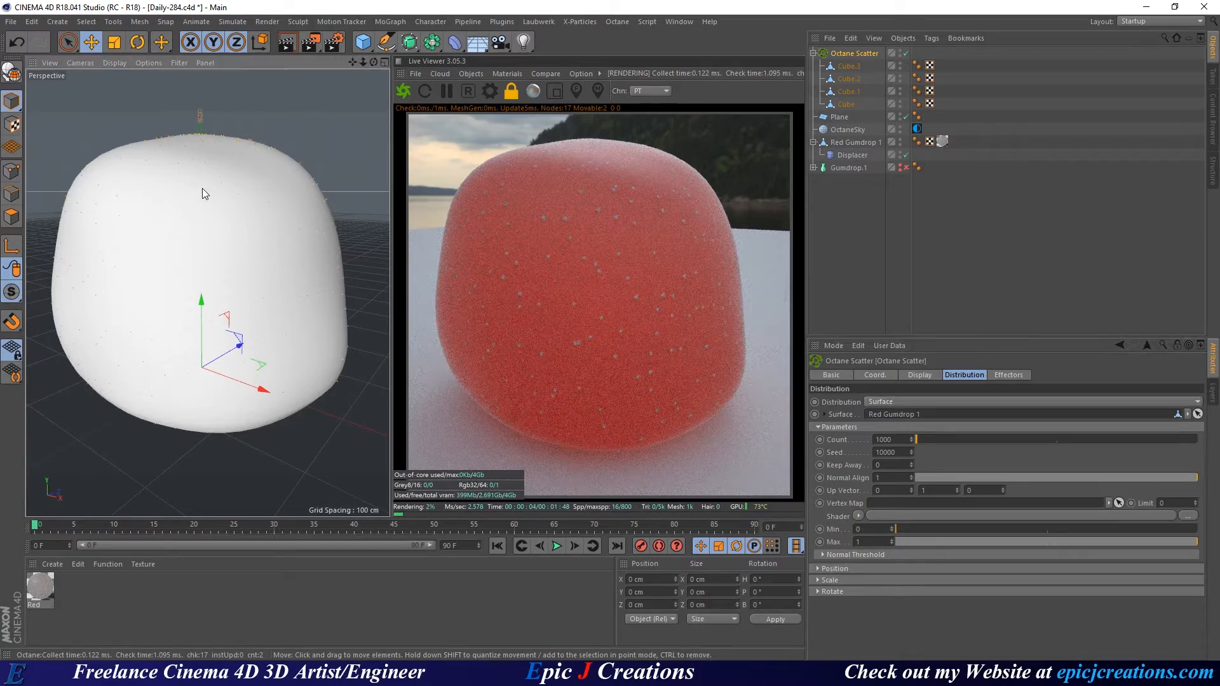
{"action": "middle_click_drag", "start_coordinate": [202, 188], "coordinate": [286, 261], "text": "alt"}
{"action": "right_click_drag", "start_coordinate": [286, 262], "coordinate": [228, 267], "text": "alt"}
{"action": "left_click_drag", "start_coordinate": [228, 267], "coordinate": [230, 272], "text": "alt"}
{"action": "right_click_drag", "start_coordinate": [230, 272], "coordinate": [256, 272], "text": "alt"}
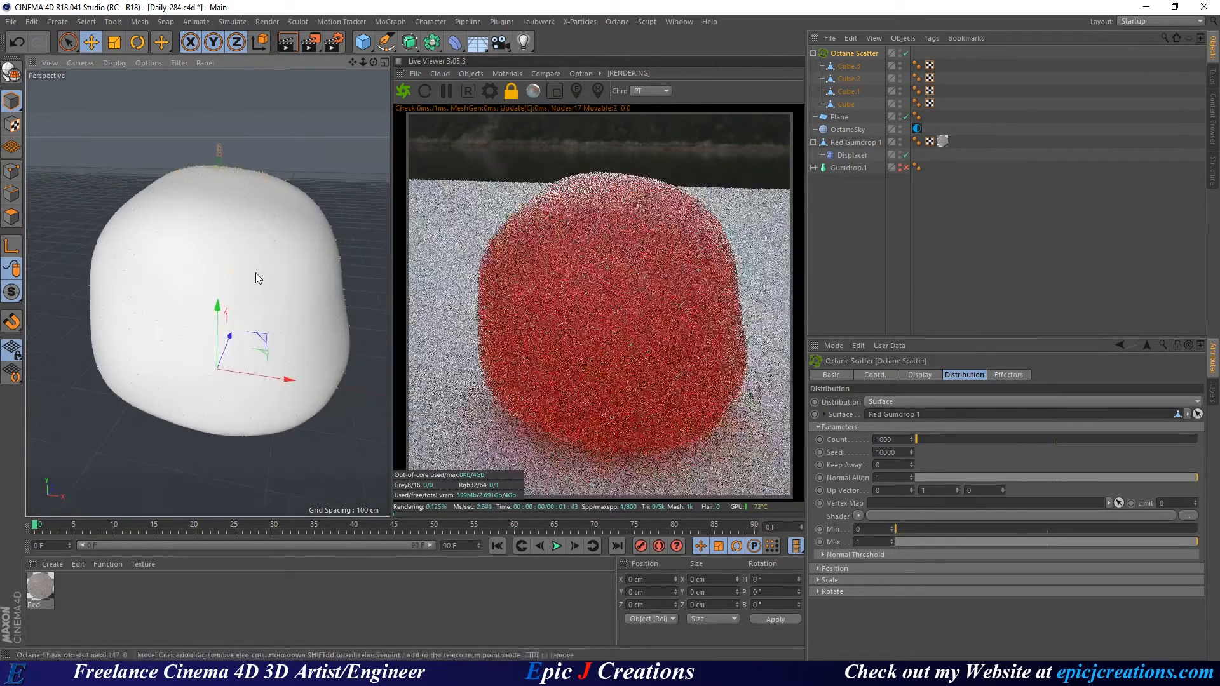
{"action": "middle_click_drag", "start_coordinate": [256, 272], "coordinate": [225, 265], "text": "alt"}
Set the scatter Count to 15000 and Keep Away to 3.
{"action": "left_click_drag", "start_coordinate": [908, 442], "coordinate": [875, 440]}
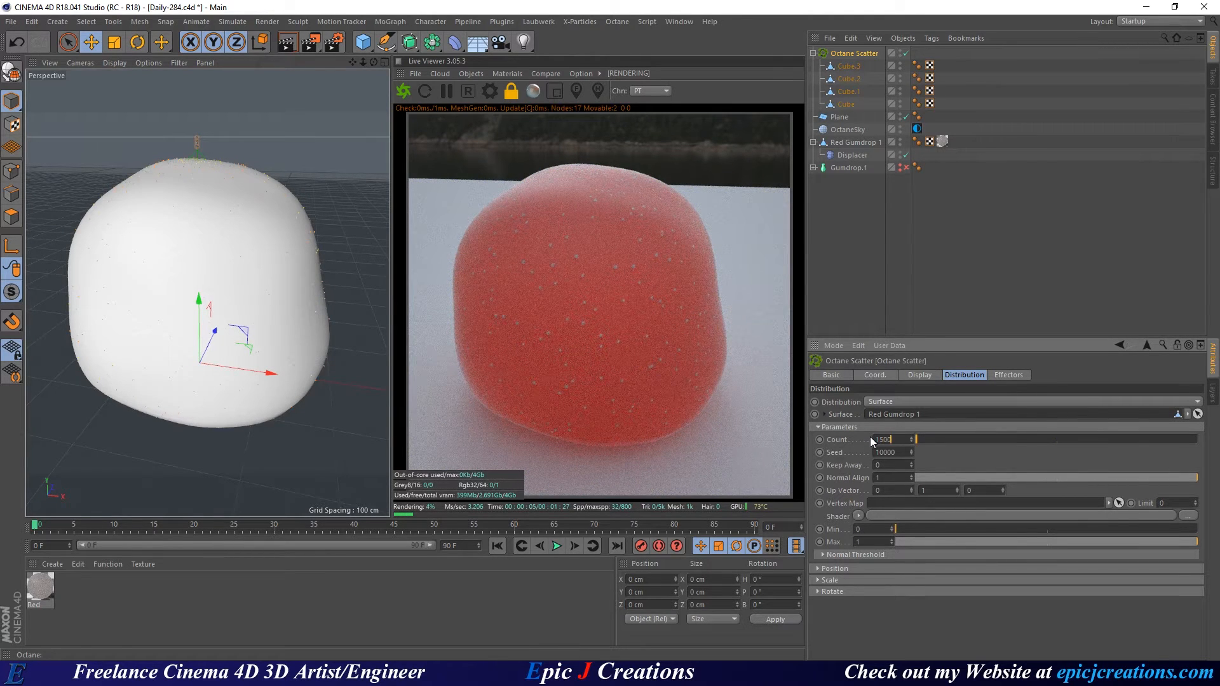
{"action": "type", "text": "15000"}
{"action": "key", "text": "Return"}
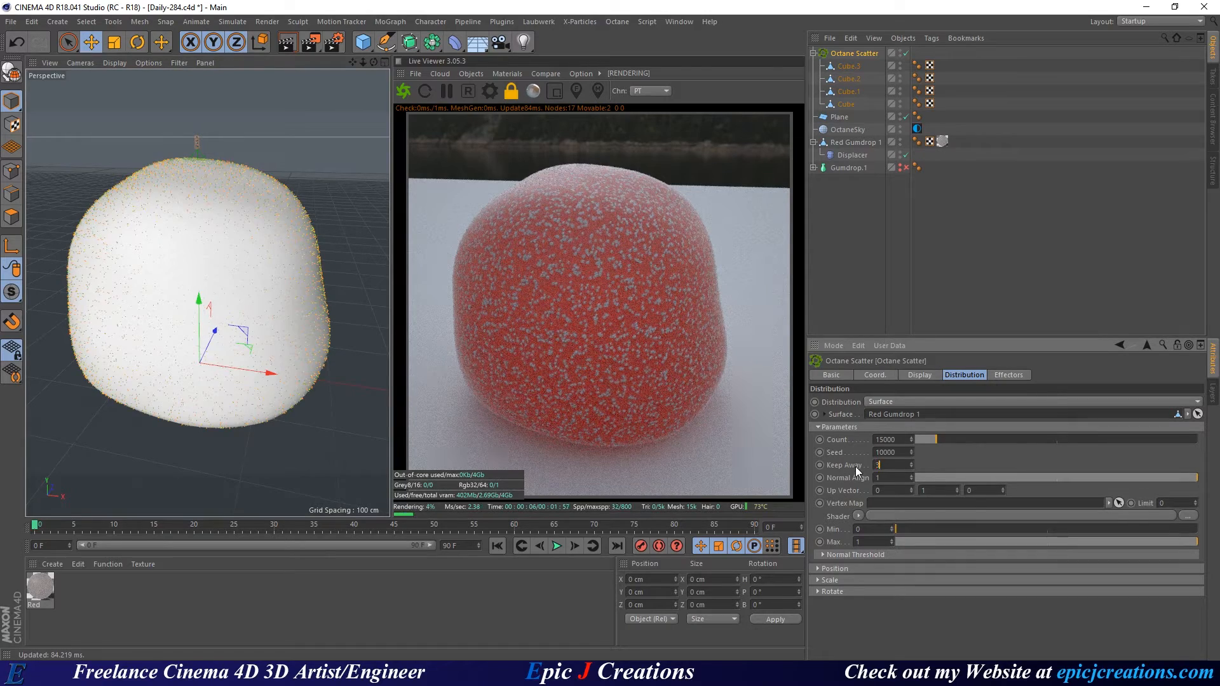
{"action": "type", "text": "3"}
{"action": "key", "text": "Return"}
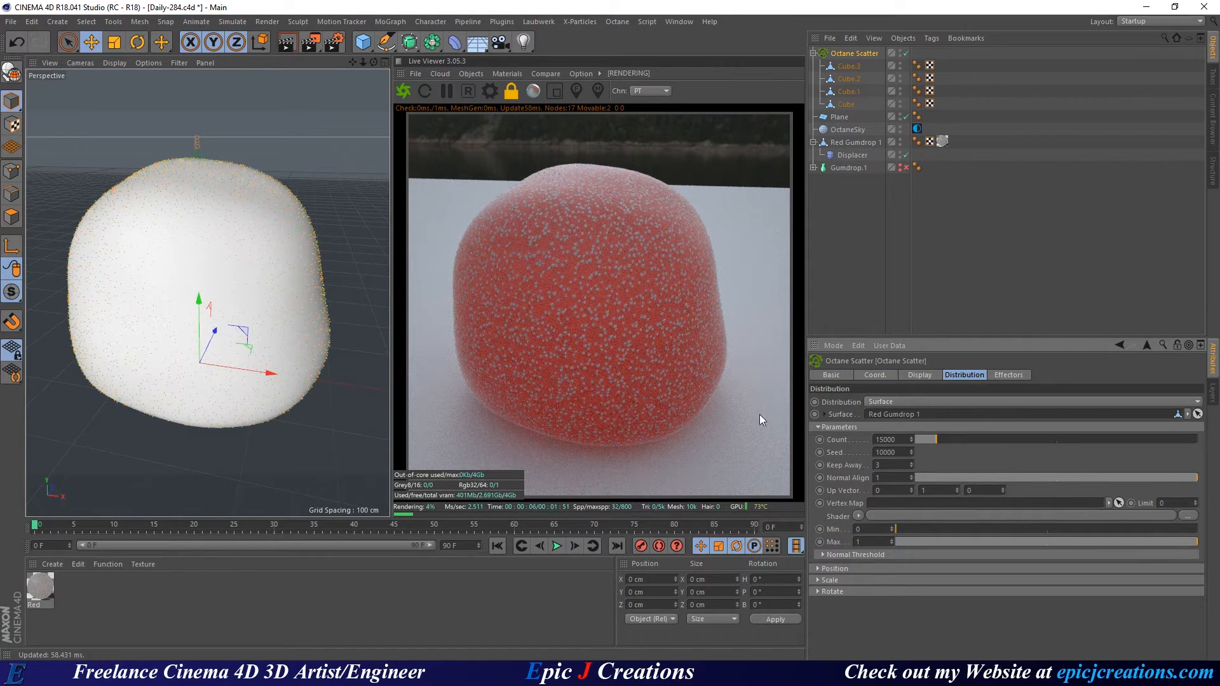
{"action": "scroll", "coordinate": [223, 268], "scroll_direction": "up", "scroll_amount": 3}
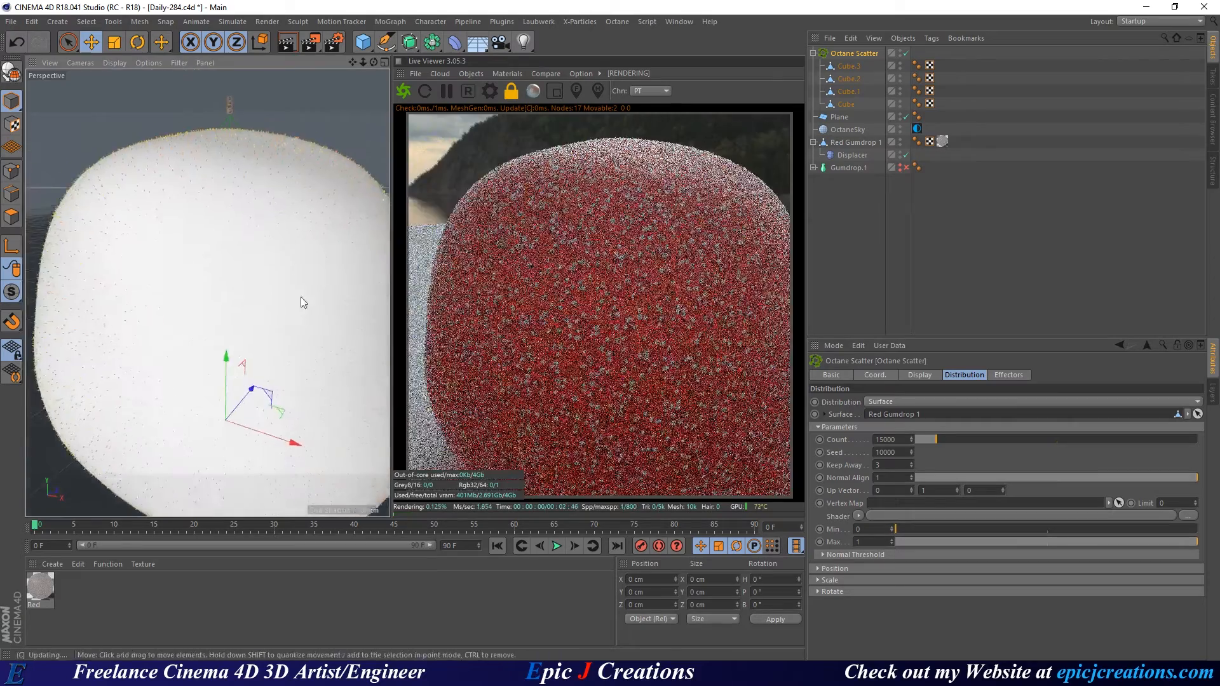
{"action": "scroll", "coordinate": [311, 315], "scroll_direction": "up", "scroll_amount": 5}
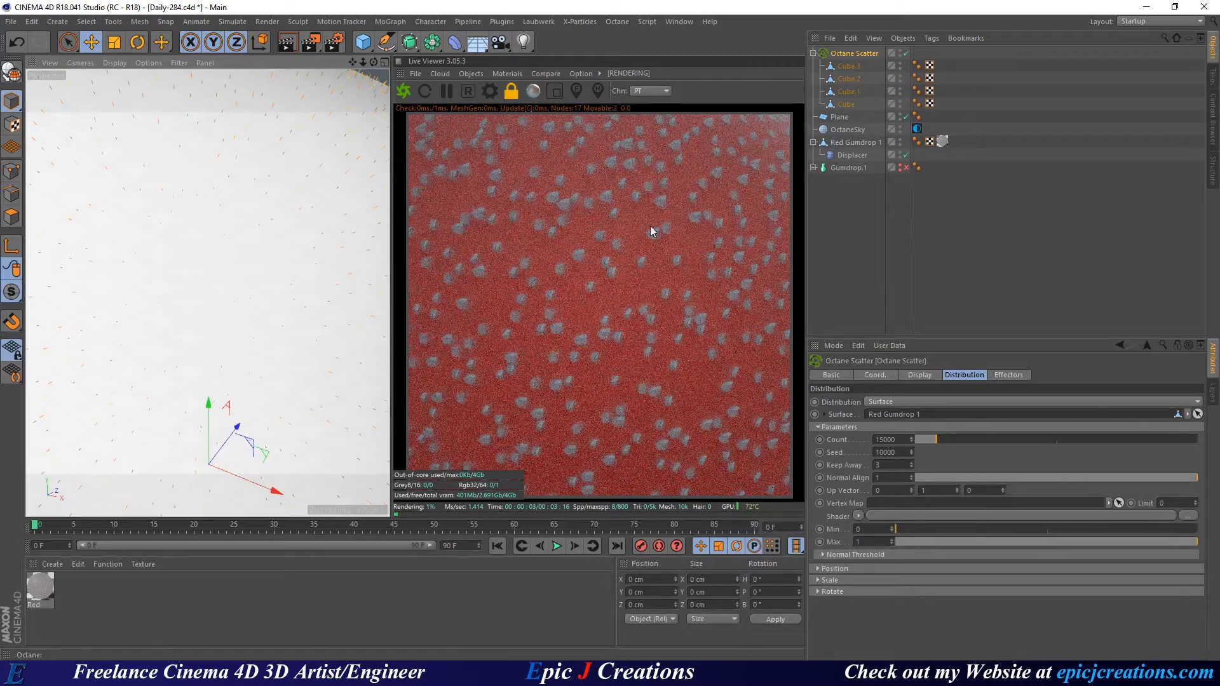
{"action": "scroll", "coordinate": [242, 315], "scroll_direction": "down", "scroll_amount": 8}
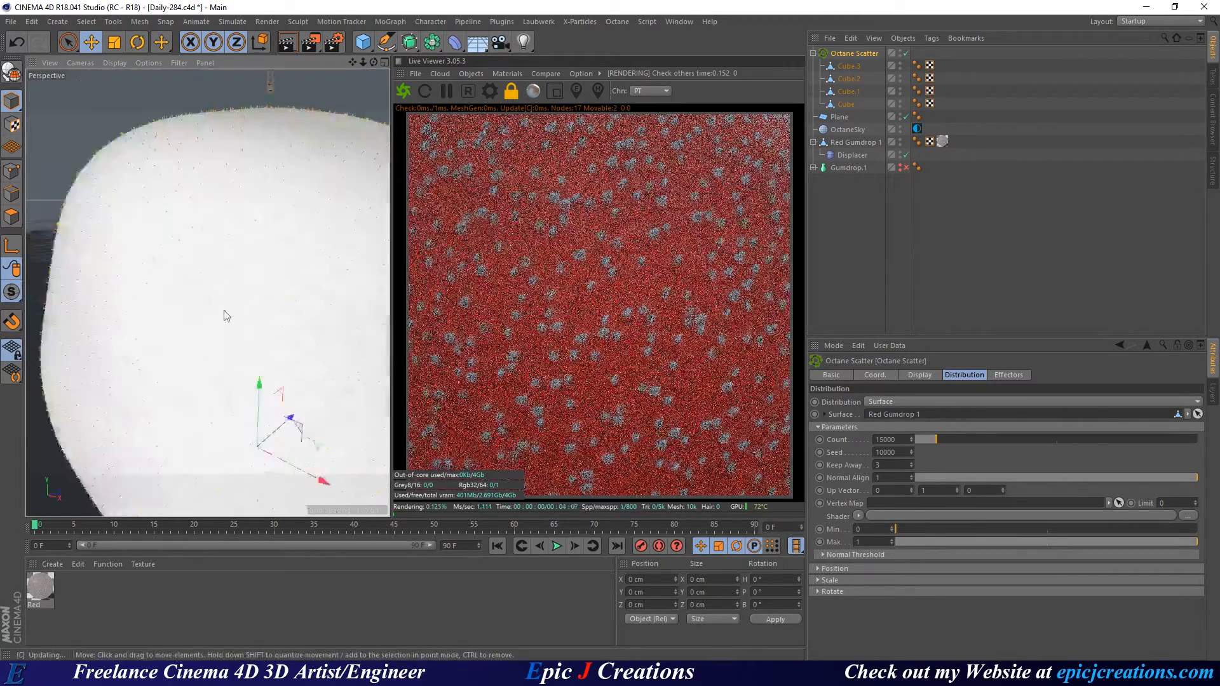
{"action": "scroll", "coordinate": [260, 310], "scroll_direction": "up", "scroll_amount": 5}
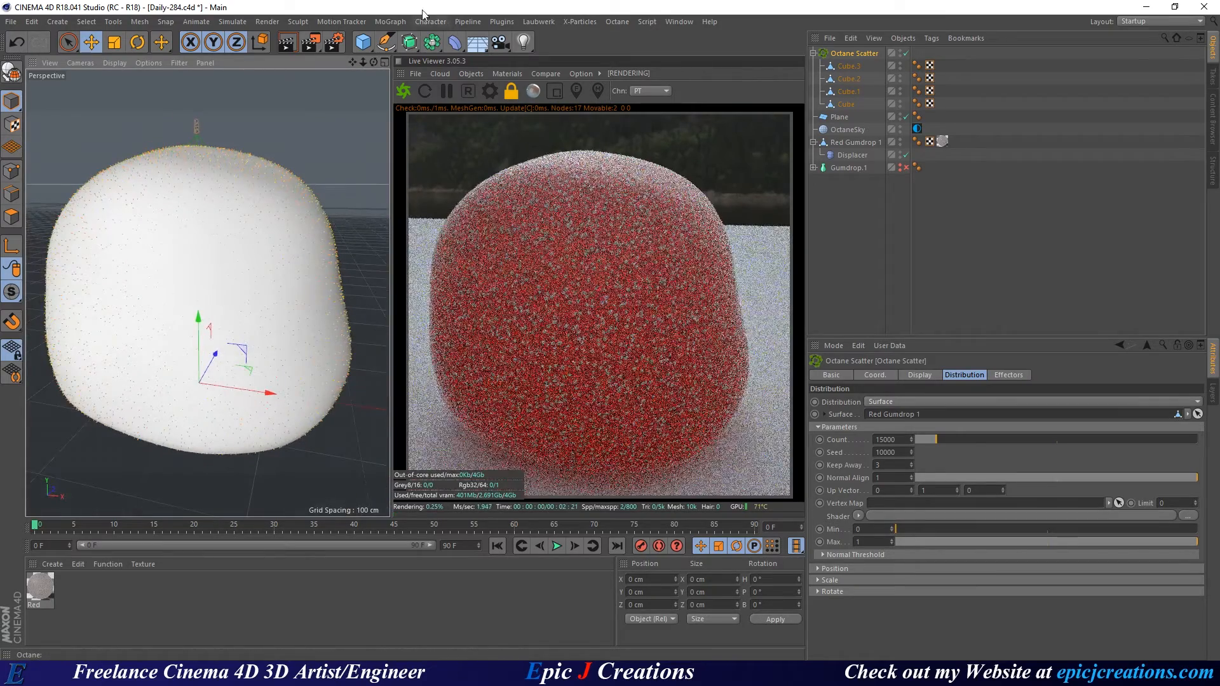
{"action": "left_click", "coordinate": [395, 22]}
{"action": "mouse_move", "coordinate": [425, 42]}
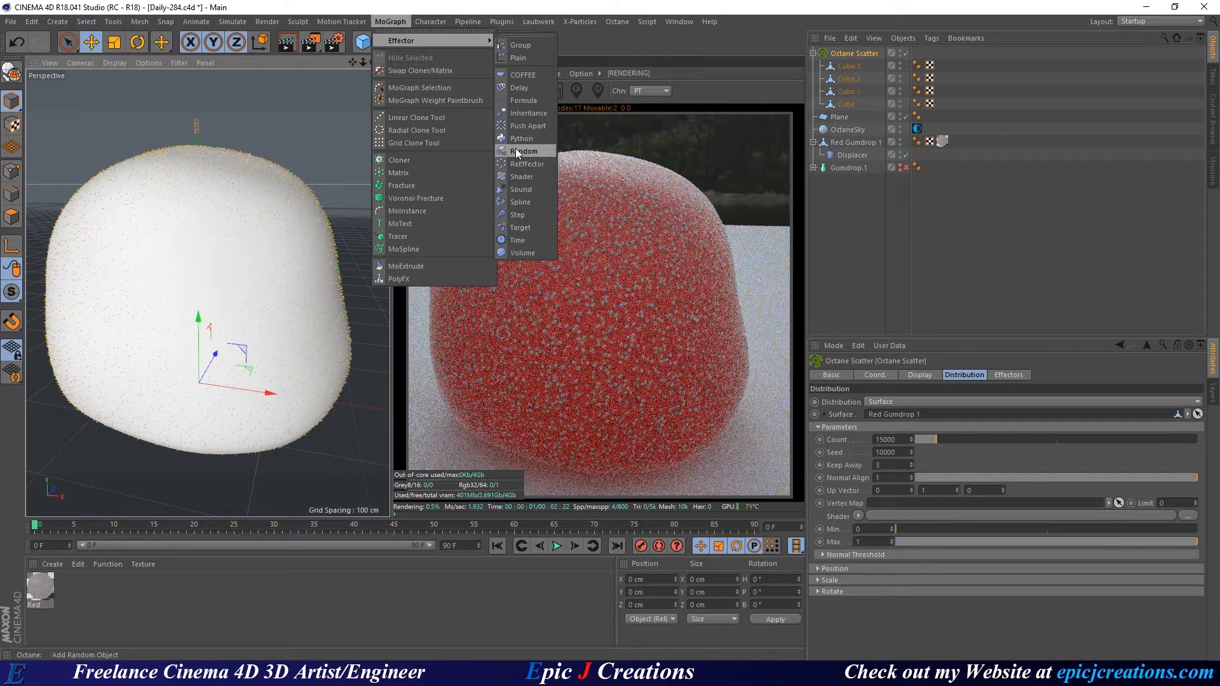
Add a Random effector and attach it to the Octane Scatter's effector list.
{"action": "left_click", "coordinate": [518, 150]}
{"action": "left_click", "coordinate": [845, 68]}
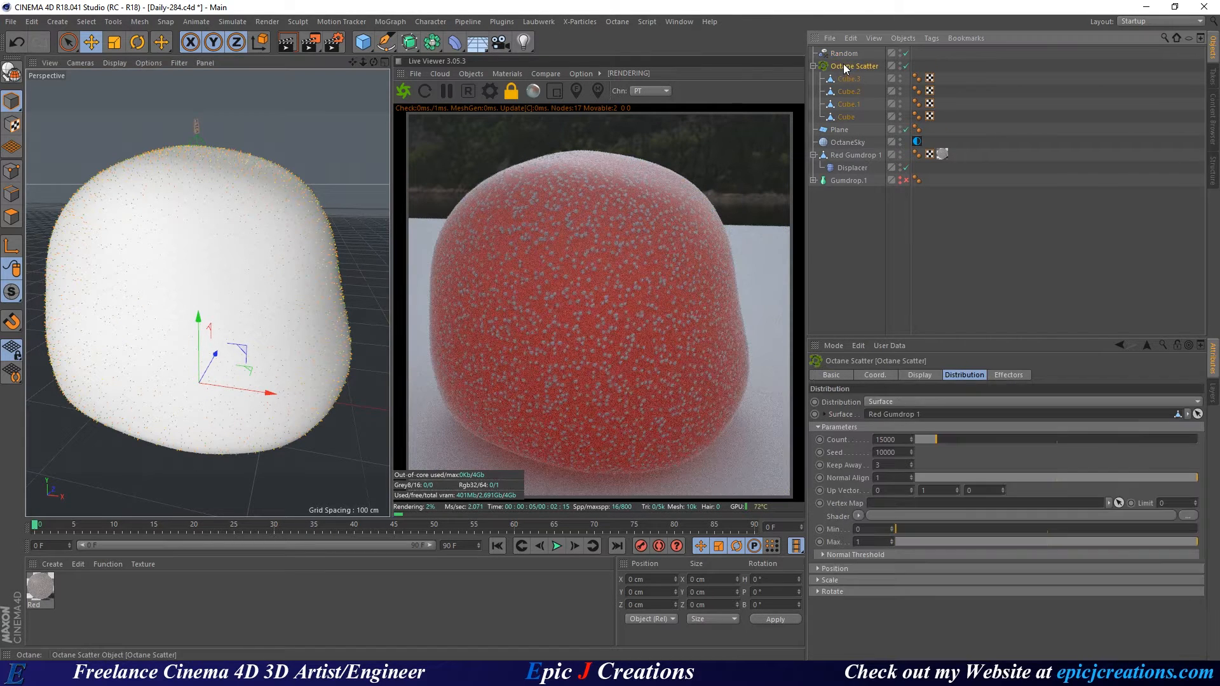
{"action": "left_click", "coordinate": [1009, 374]}
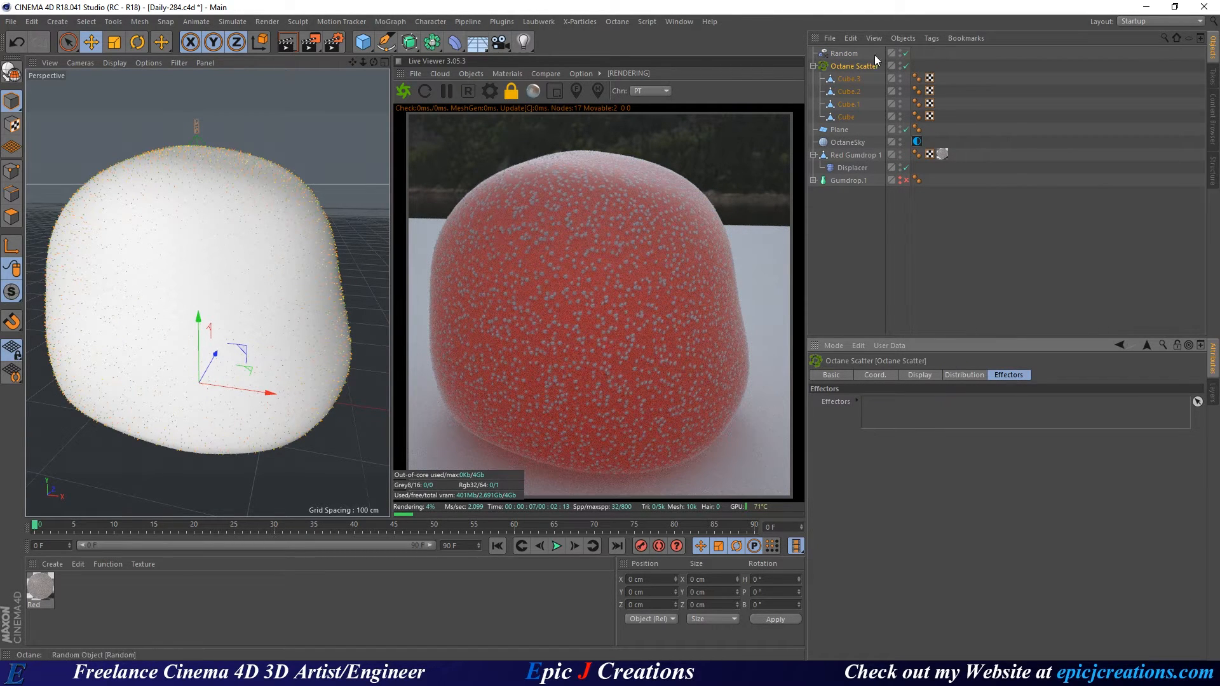
{"action": "left_click_drag", "start_coordinate": [874, 54], "coordinate": [880, 404]}
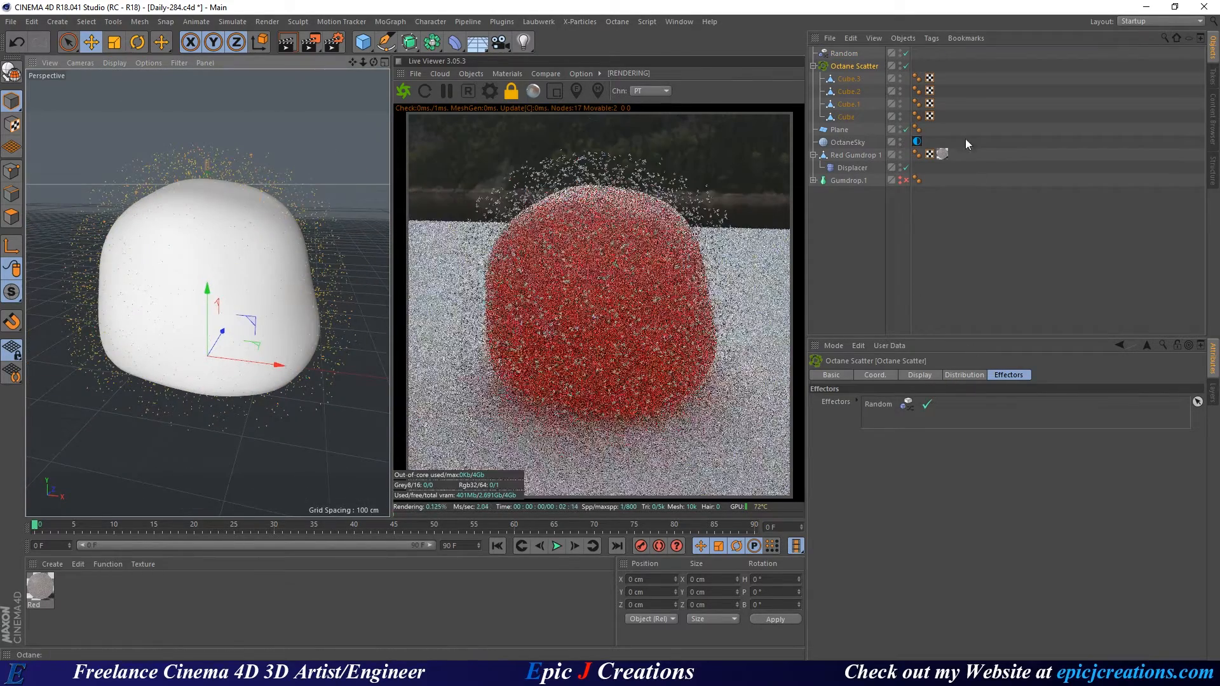
{"action": "left_click", "coordinate": [836, 55]}
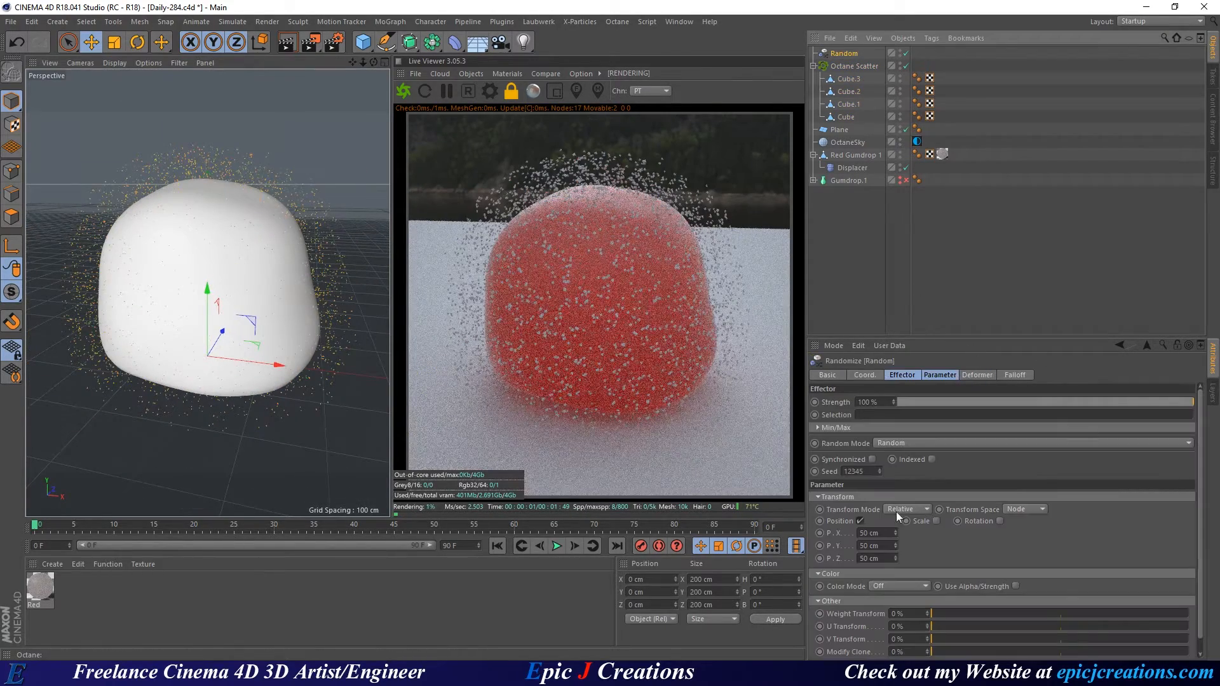
Turn off random position and randomize rotation 360° on heading, pitch and bank.
{"action": "left_click", "coordinate": [860, 521]}
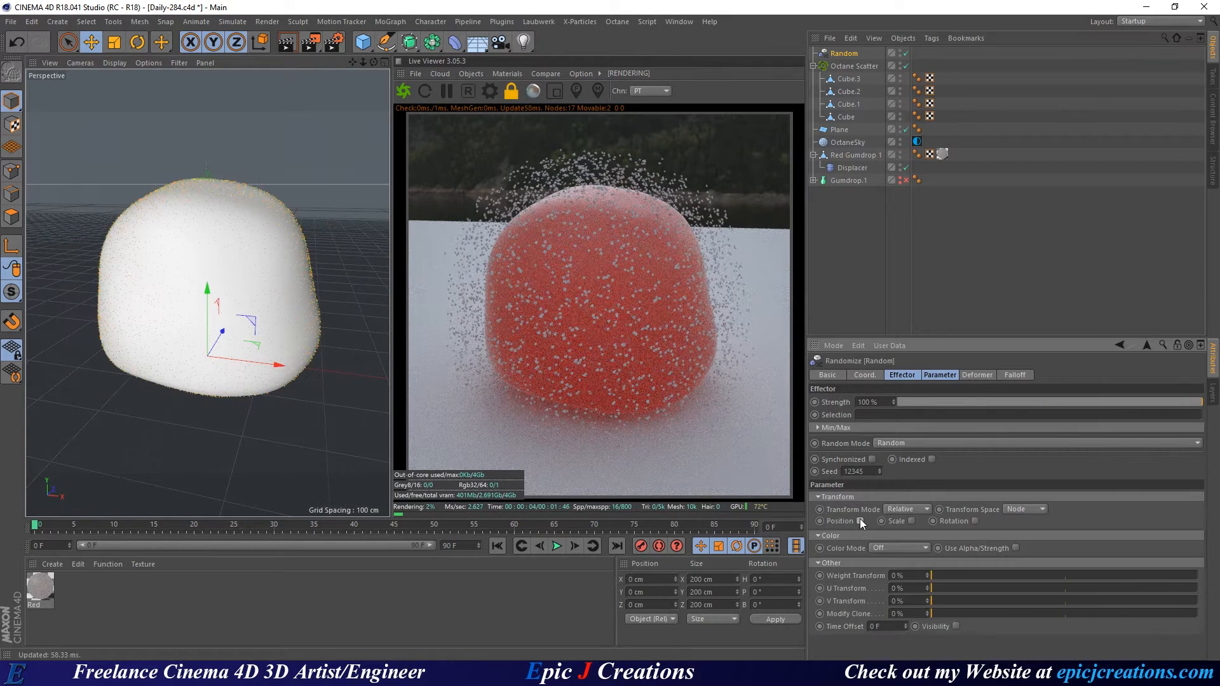
{"action": "left_click", "coordinate": [975, 521]}
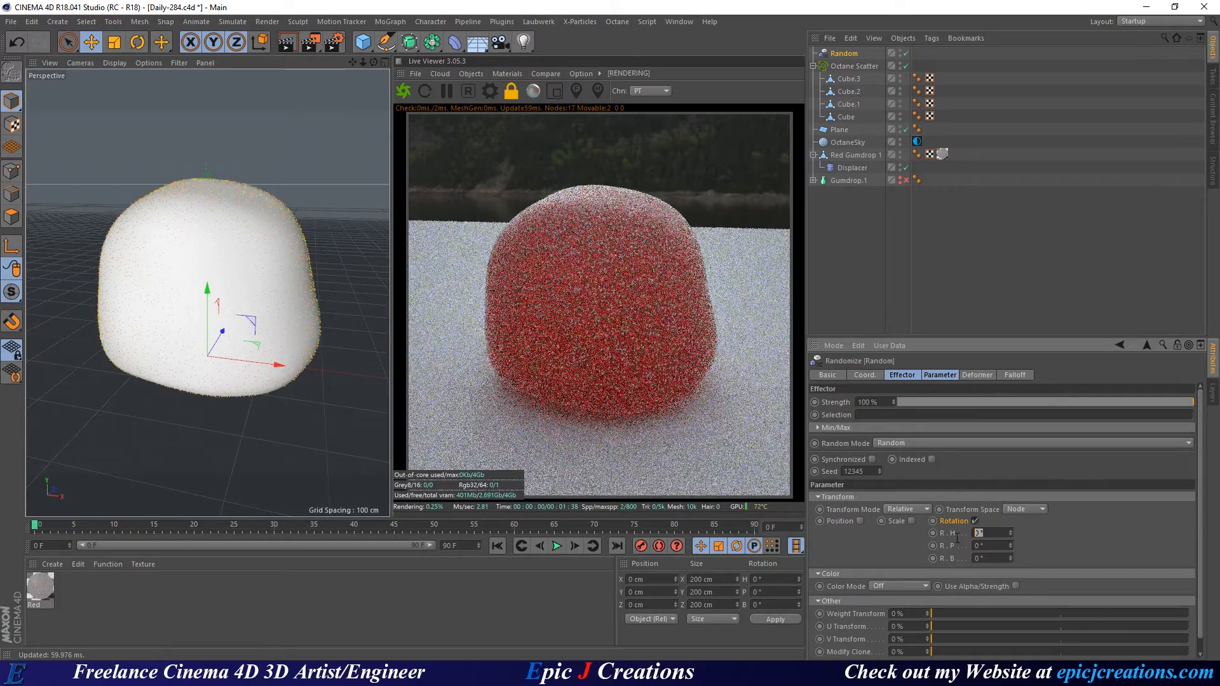
{"action": "type", "text": "360"}
{"action": "key", "text": "Tab"}
{"action": "type", "text": "360"}
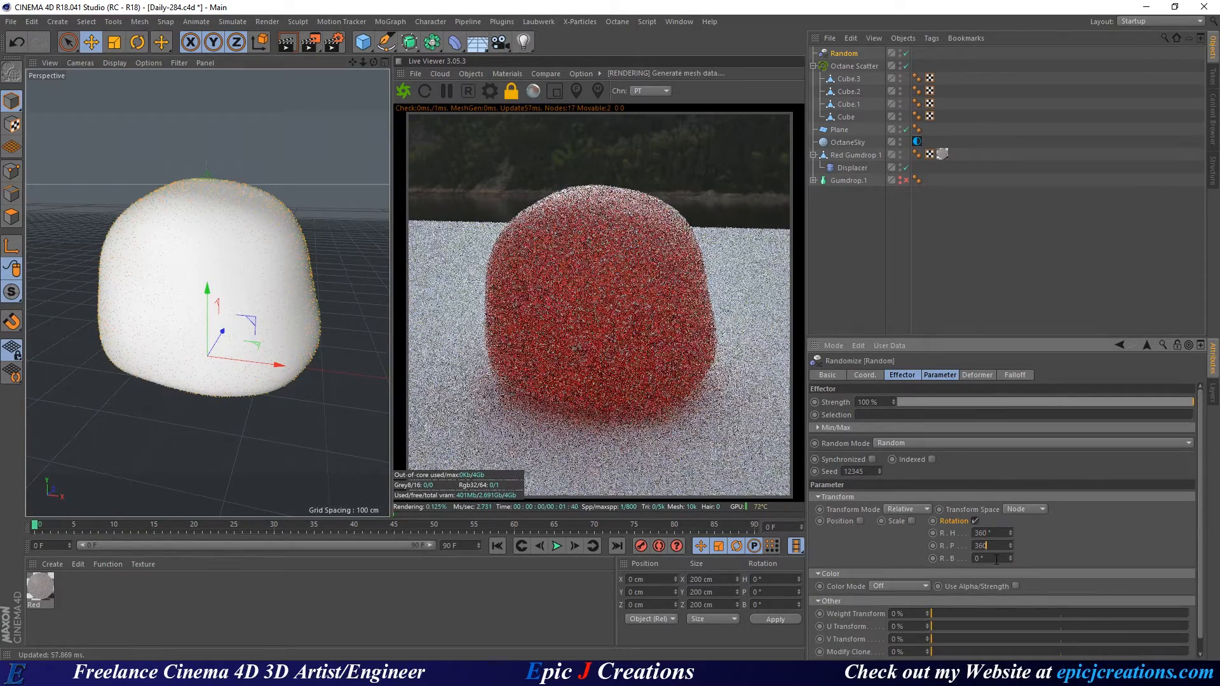
{"action": "key", "text": "Tab"}
{"action": "type", "text": "360"}
{"action": "key", "text": "Return"}
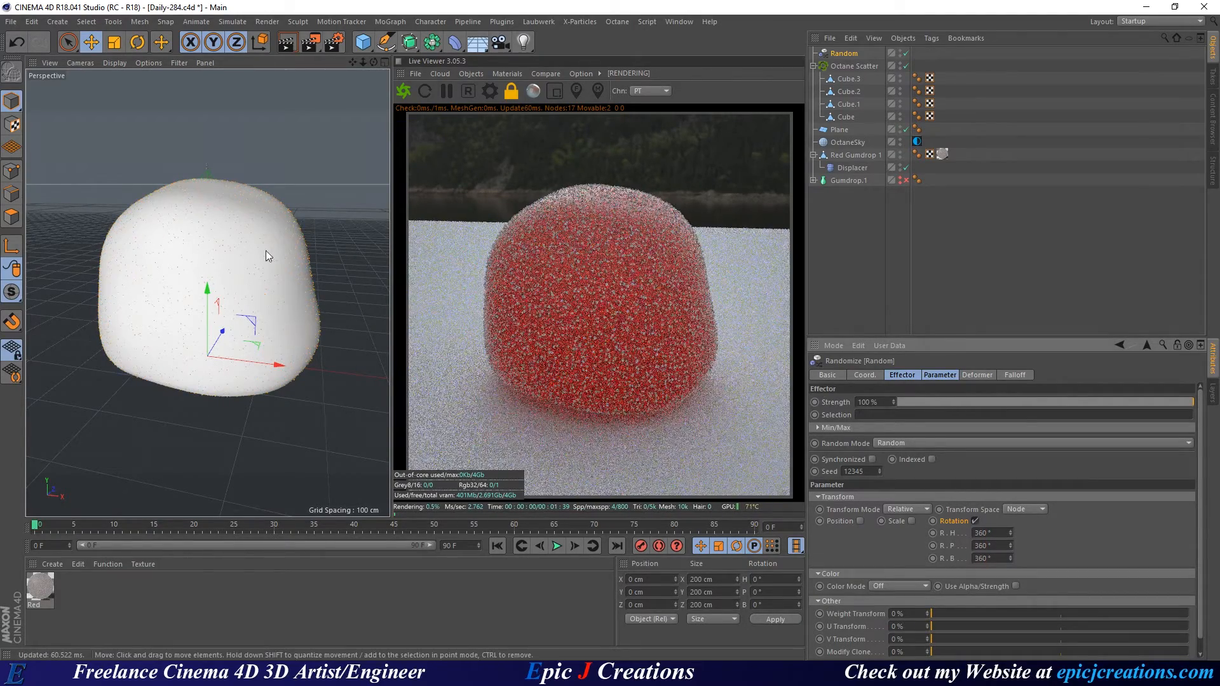
{"action": "scroll", "coordinate": [298, 260], "scroll_direction": "up", "scroll_amount": 6}
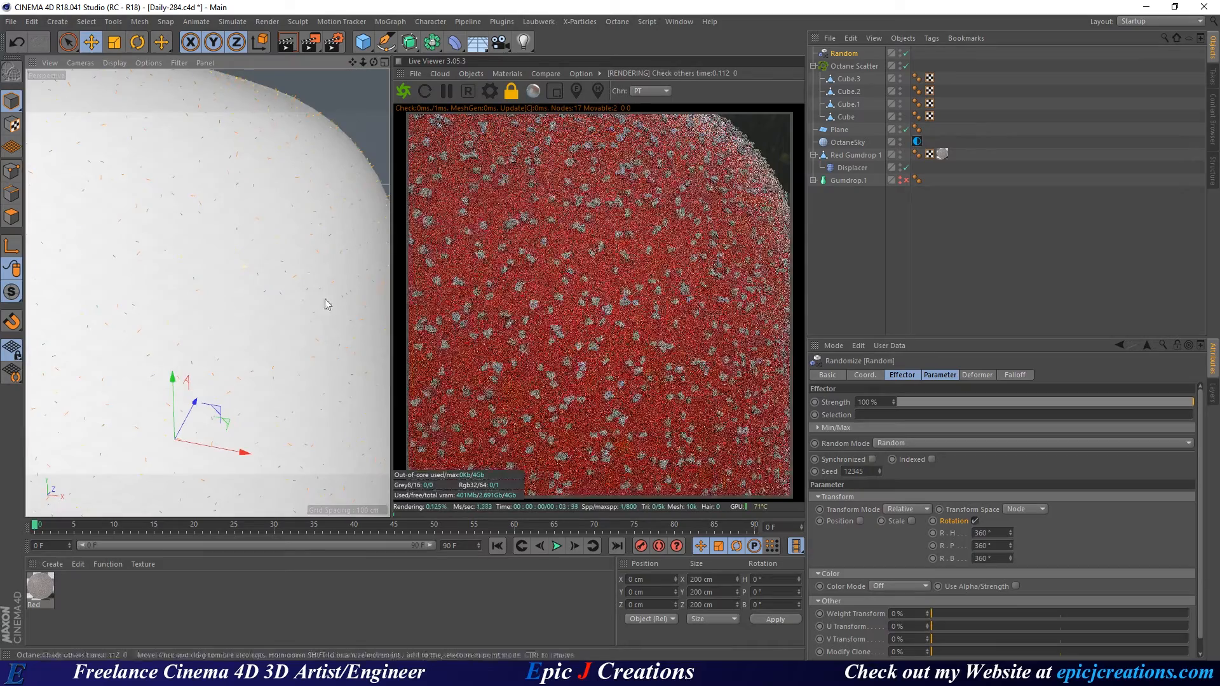
{"action": "scroll", "coordinate": [325, 299], "scroll_direction": "down", "scroll_amount": 5}
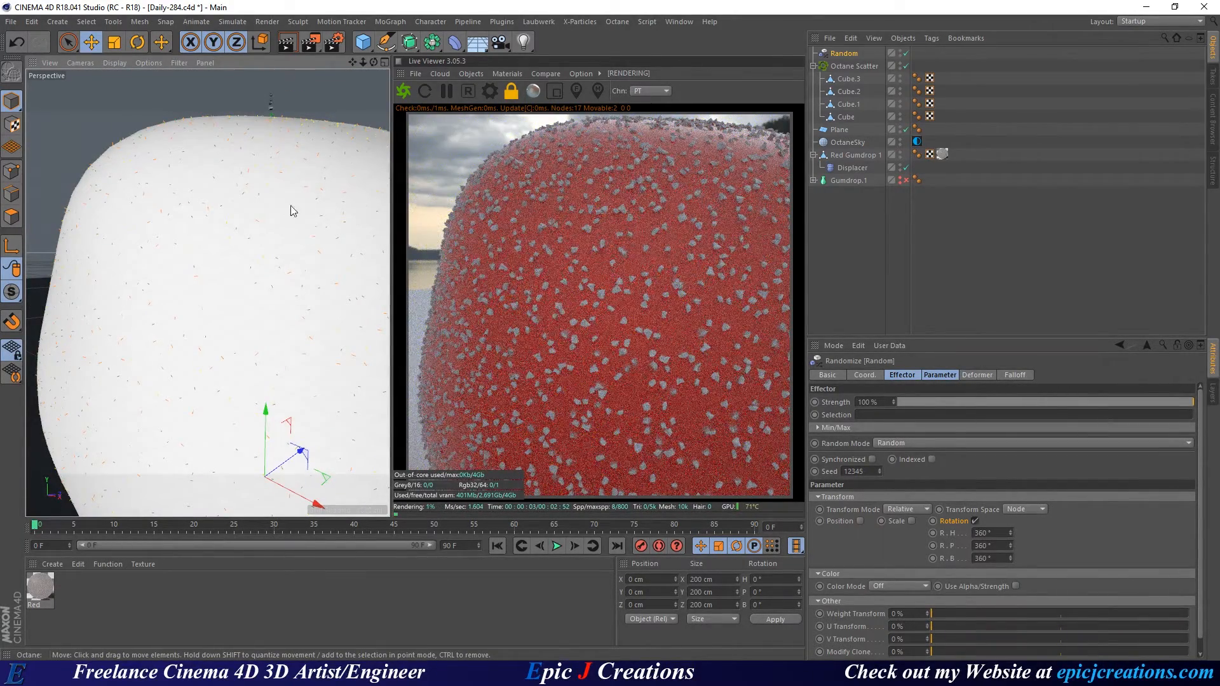
{"action": "scroll", "coordinate": [212, 286], "scroll_direction": "down", "scroll_amount": 5}
{"action": "middle_click_drag", "start_coordinate": [248, 262], "coordinate": [250, 249], "text": "alt"}
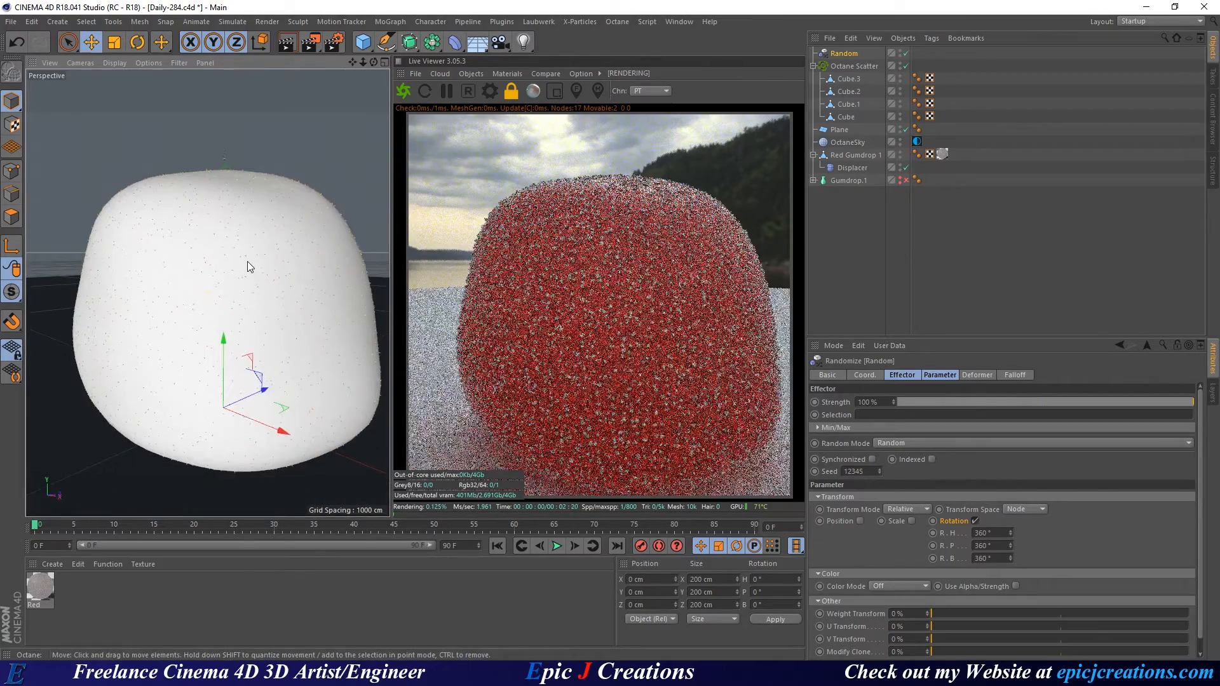
Enable random scale with 0.1 on S.X, S.Y and S.Z.
{"action": "left_click", "coordinate": [912, 521]}
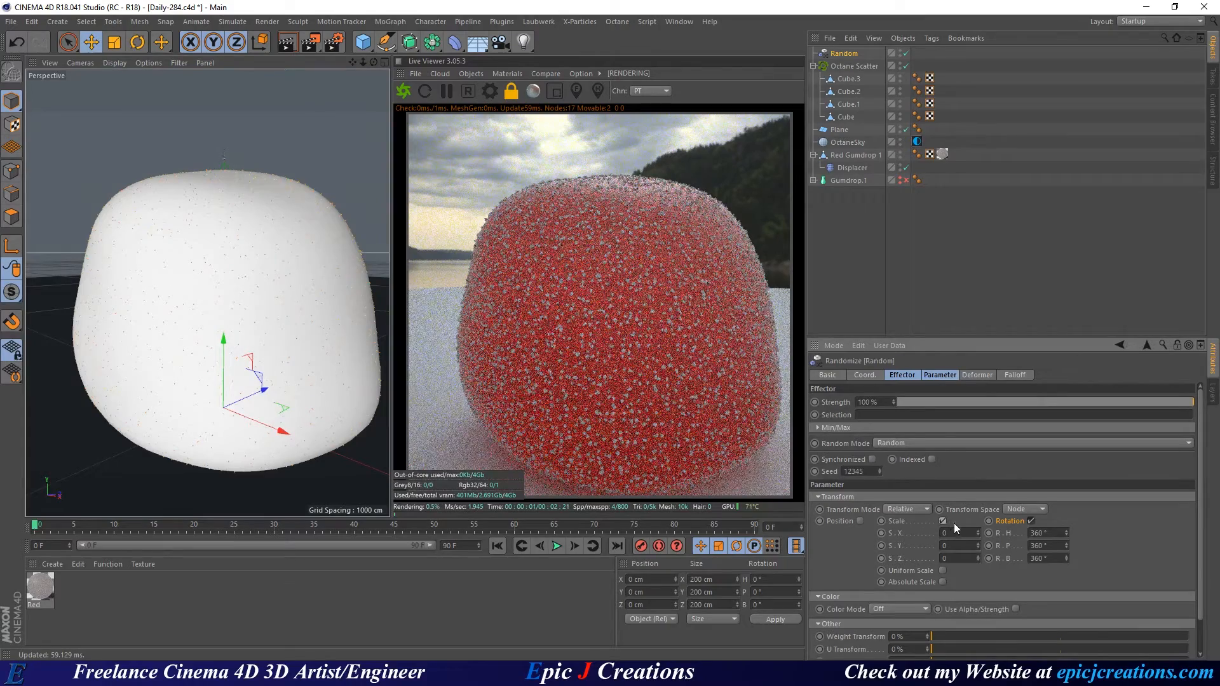
{"action": "left_click_drag", "start_coordinate": [955, 533], "coordinate": [896, 572]}
{"action": "type", "text": ".1"}
{"action": "key", "text": "Tab"}
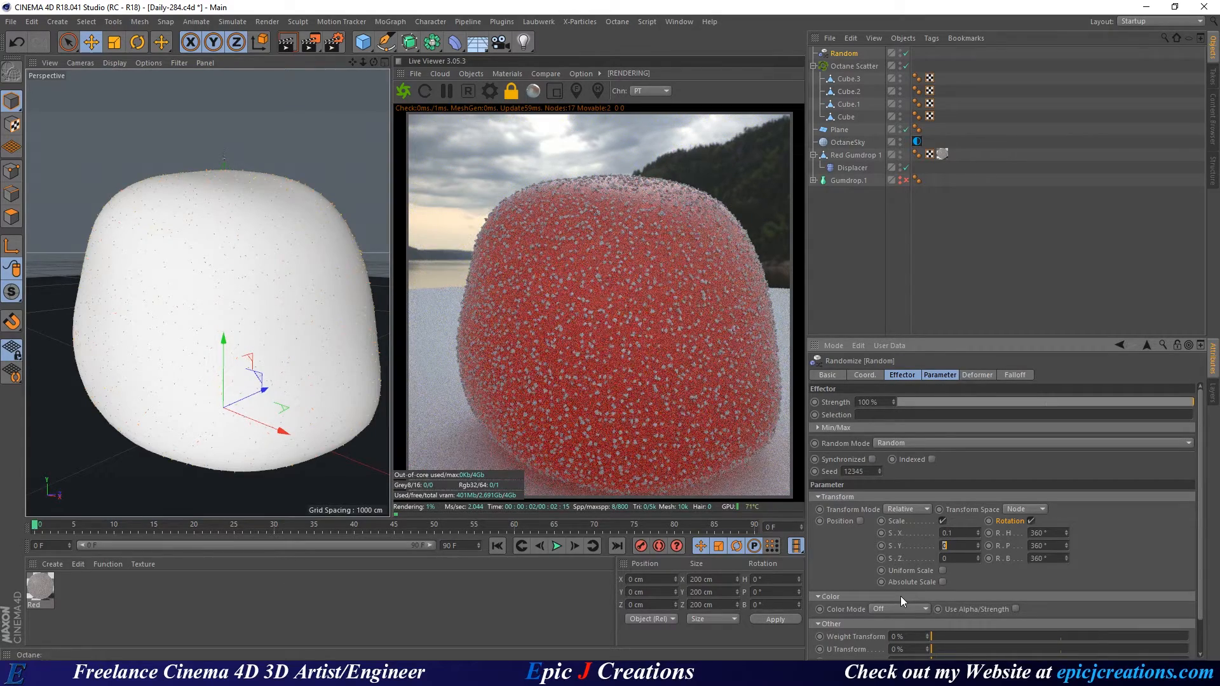
{"action": "type", "text": ".1"}
{"action": "key", "text": "Tab"}
{"action": "type", "text": ".1"}
{"action": "key", "text": "Return"}
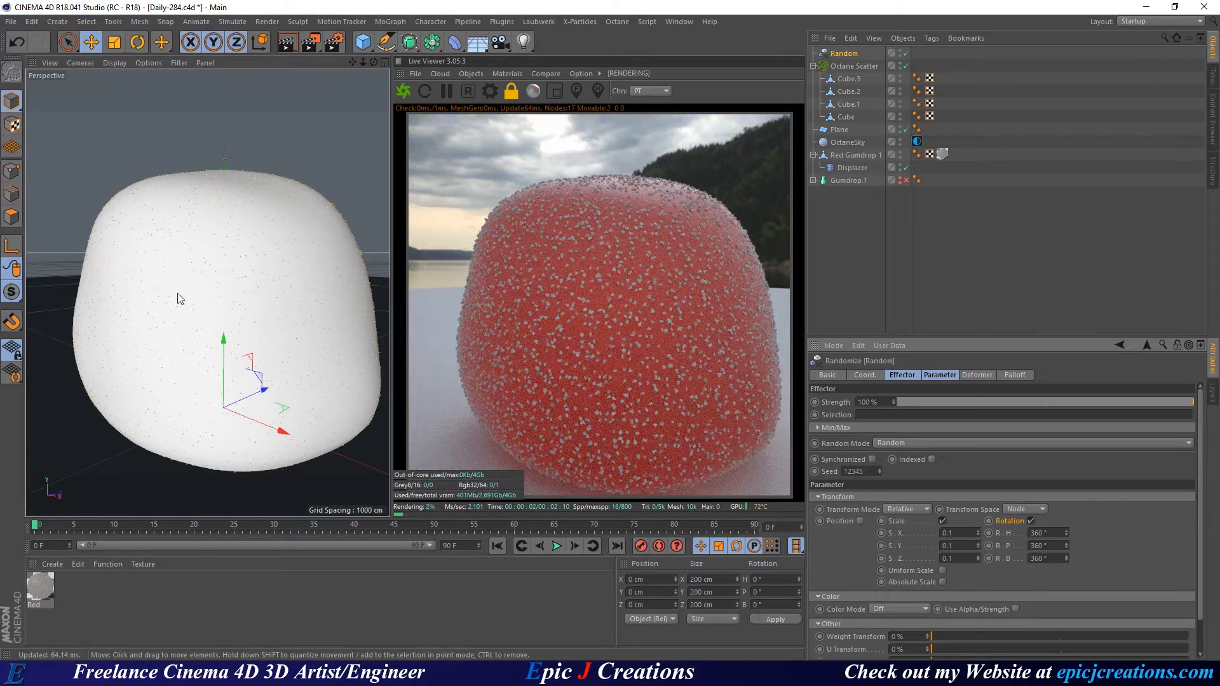
{"action": "mouse_move", "coordinate": [179, 294]}
{"action": "left_mouse_down", "text": "alt"}
{"action": "mouse_move", "coordinate": [226, 307]}
{"action": "mouse_move", "coordinate": [194, 287]}
{"action": "left_mouse_up", "text": "alt"}
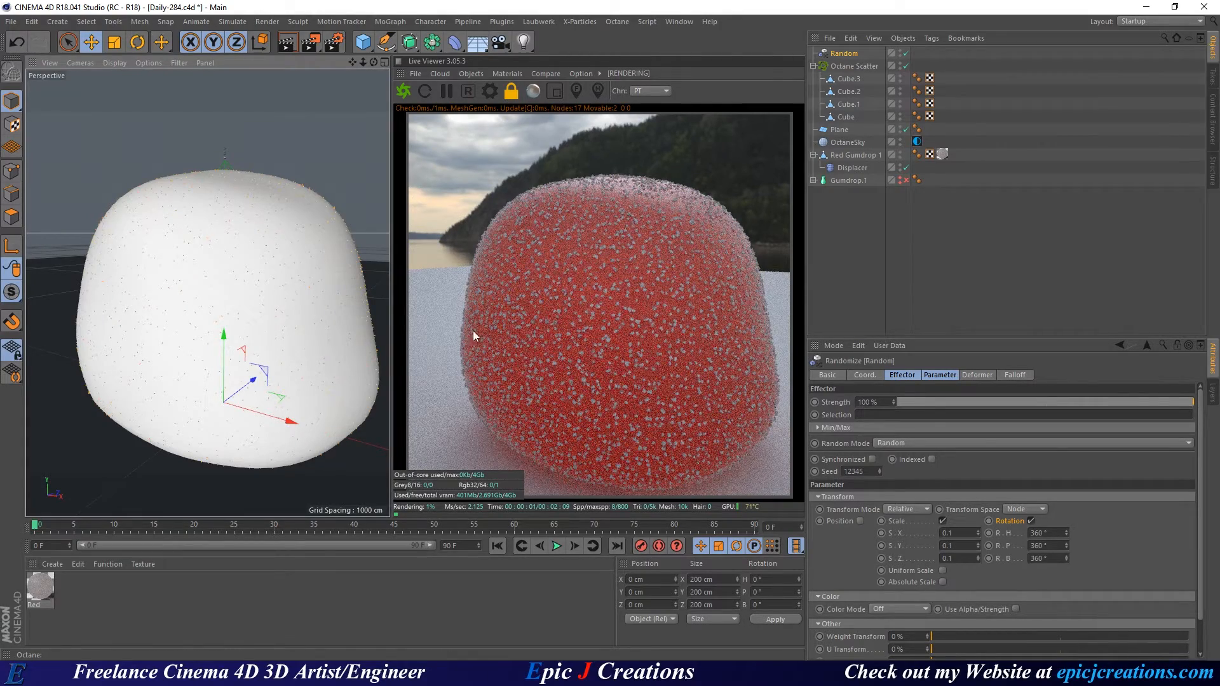
{"action": "scroll", "coordinate": [222, 256], "scroll_direction": "up", "scroll_amount": 5}
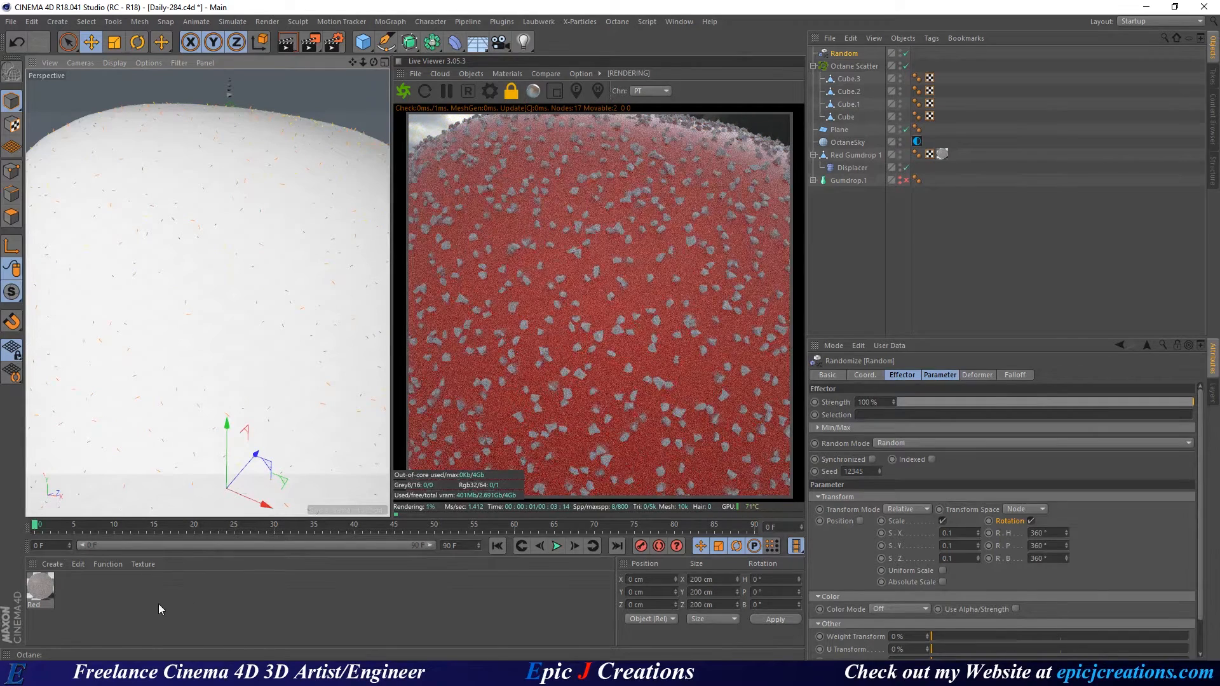
Create an Octane Specular Material and rename it Surger.
{"action": "left_click", "coordinate": [90, 601]}
{"action": "left_click", "coordinate": [471, 74]}
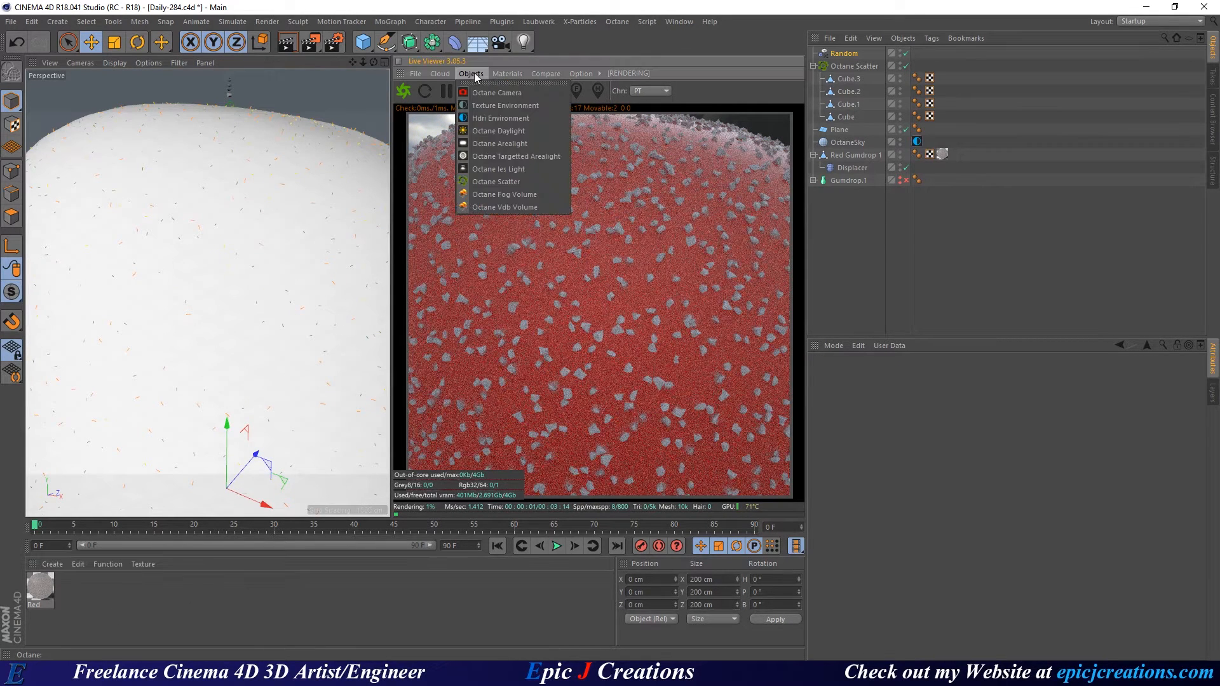
{"action": "mouse_move", "coordinate": [503, 74]}
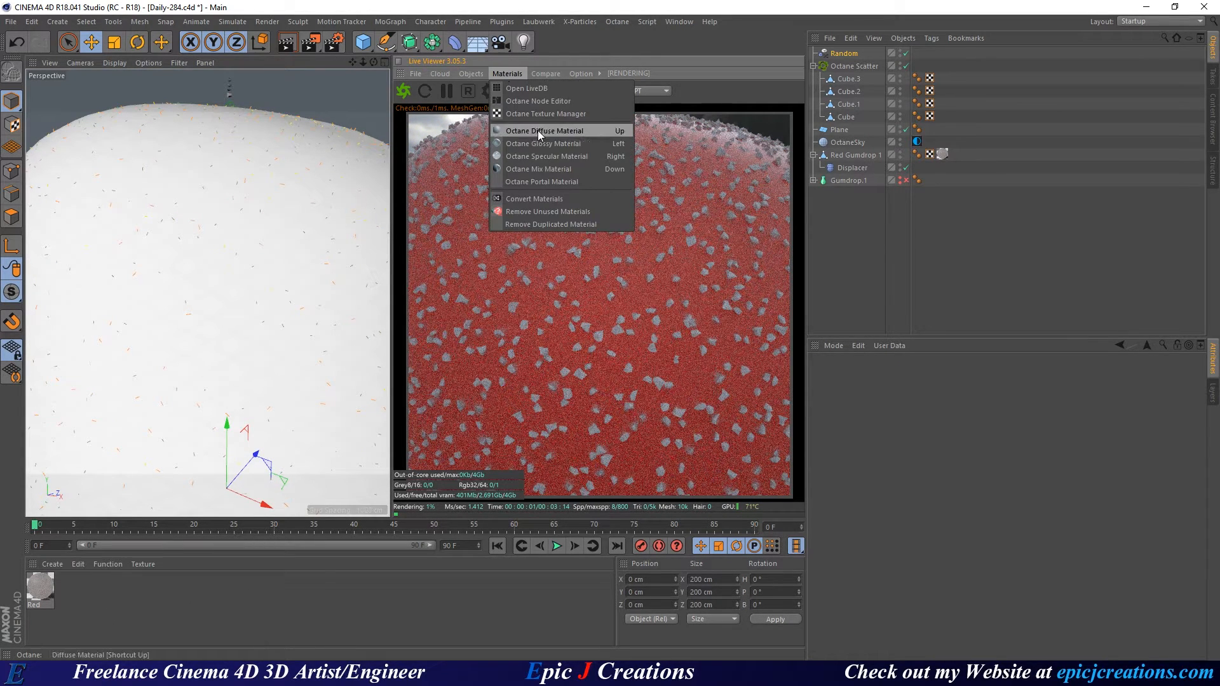
{"action": "left_click", "coordinate": [539, 155]}
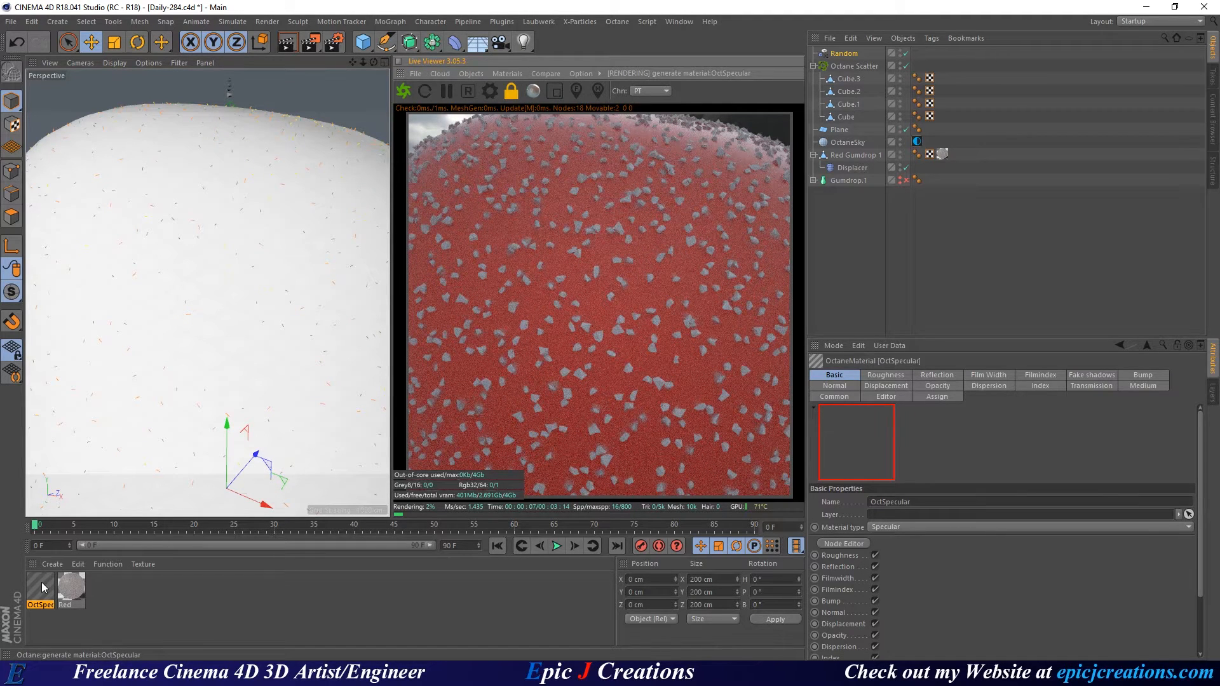
{"action": "double_click", "coordinate": [41, 582]}
{"action": "left_click", "coordinate": [245, 194]}
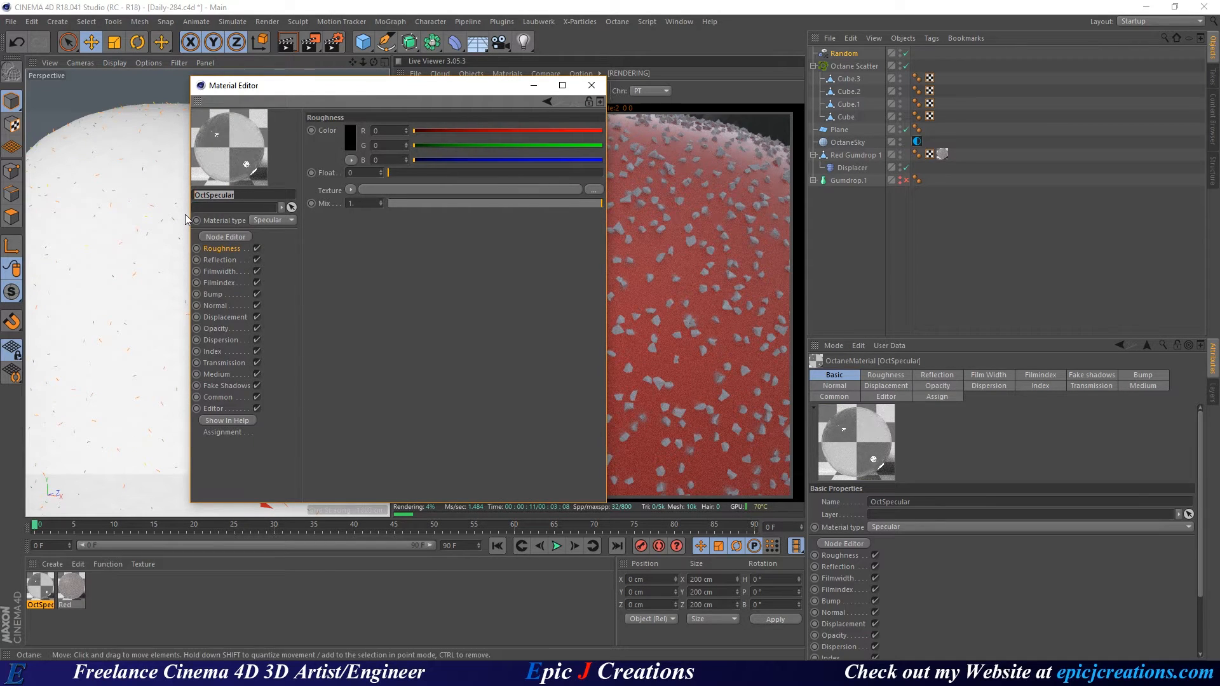
{"action": "type", "text": "Surger"}
{"action": "key", "text": "Return"}
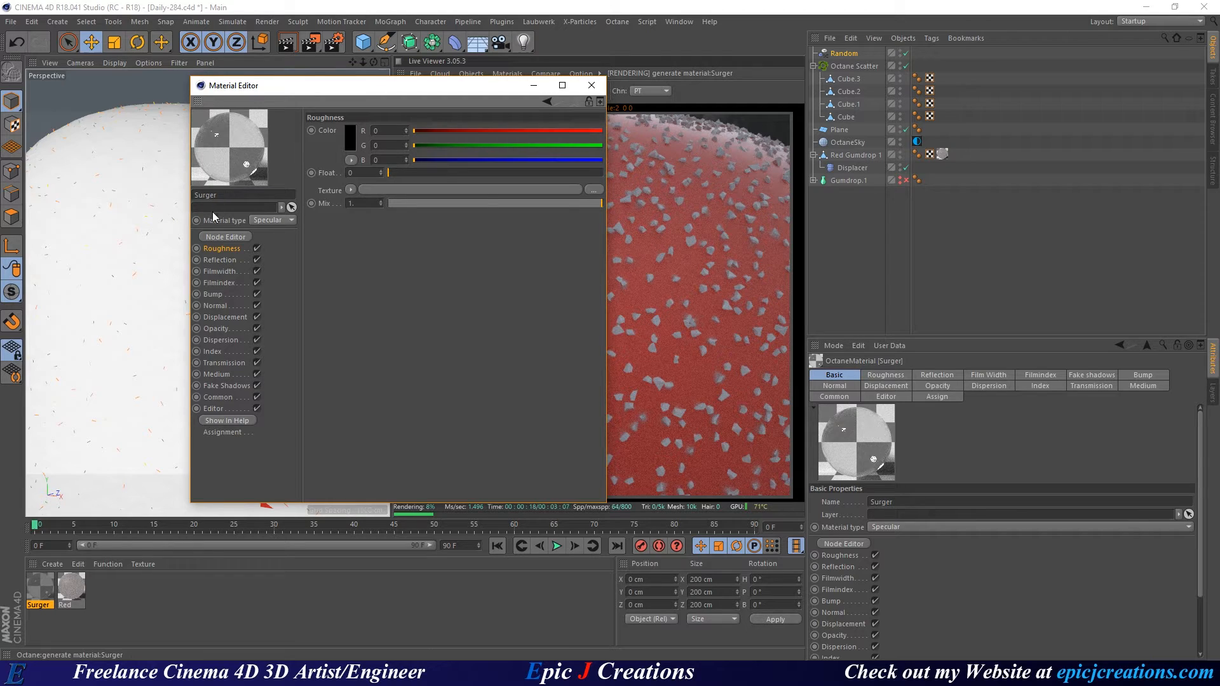
Apply Surger to Cube.3, Cube.2, Cube.1 and Cube.
{"action": "left_click_drag", "start_coordinate": [365, 86], "coordinate": [221, 106]}
{"action": "left_click_drag", "start_coordinate": [38, 592], "coordinate": [855, 79]}
{"action": "left_click_drag", "start_coordinate": [43, 587], "coordinate": [840, 93]}
{"action": "left_click_drag", "start_coordinate": [49, 587], "coordinate": [857, 104]}
{"action": "left_click_drag", "start_coordinate": [44, 595], "coordinate": [849, 119]}
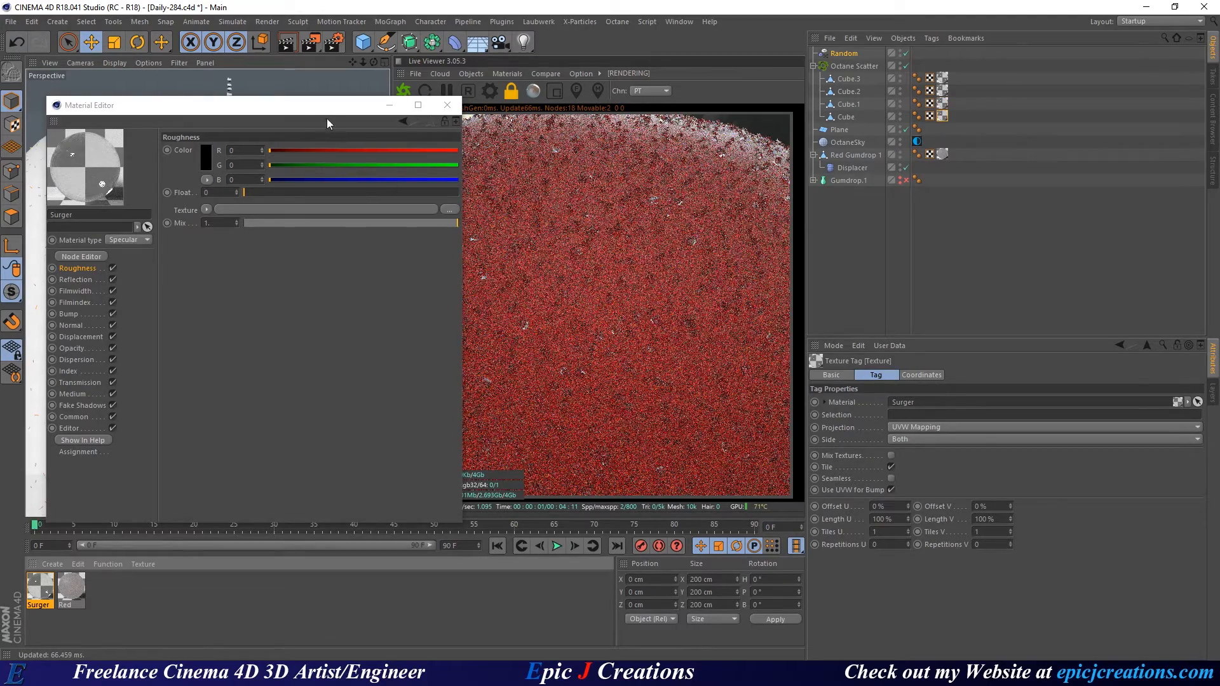
{"action": "left_click_drag", "start_coordinate": [302, 108], "coordinate": [0, 108]}
{"action": "left_click_drag", "start_coordinate": [277, 198], "coordinate": [230, 172], "text": "alt"}
{"action": "left_click_drag", "start_coordinate": [264, 248], "coordinate": [226, 220], "text": "alt"}
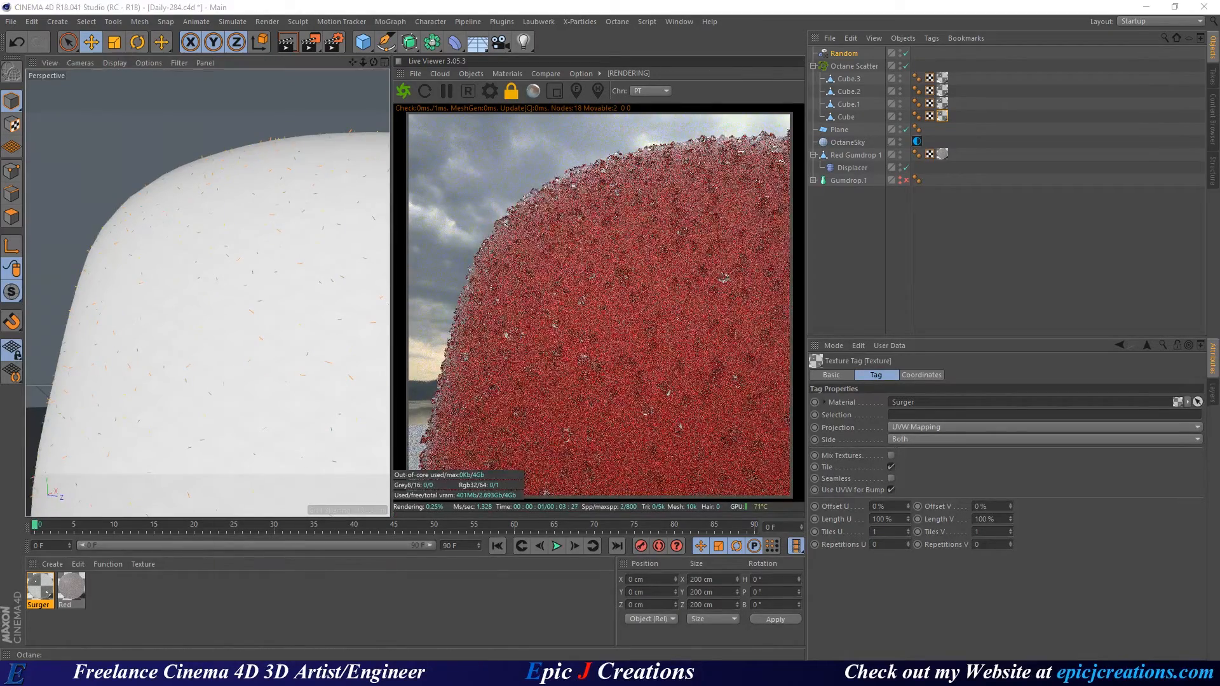
{"action": "left_click_drag", "start_coordinate": [0, 109], "coordinate": [219, 109]}
Open Surger's node graph and arrange it beside the perspective view.
{"action": "left_click", "coordinate": [106, 258]}
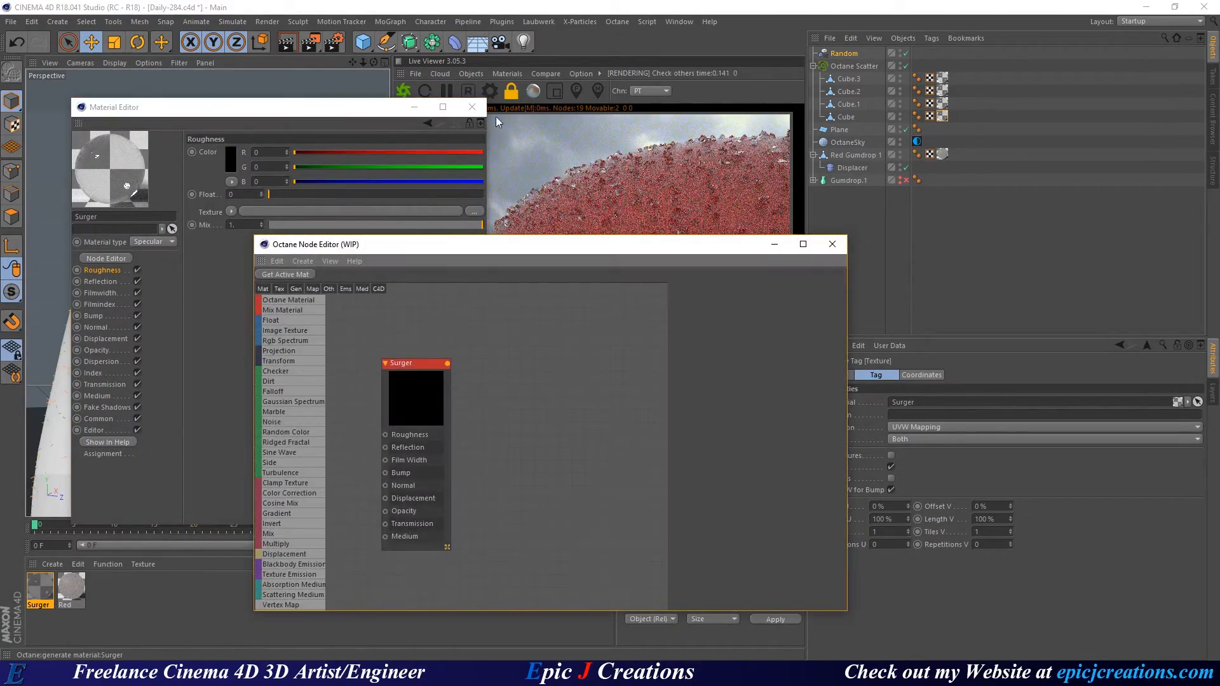
{"action": "left_click", "coordinate": [472, 107]}
{"action": "left_click_drag", "start_coordinate": [602, 254], "coordinate": [382, 270]}
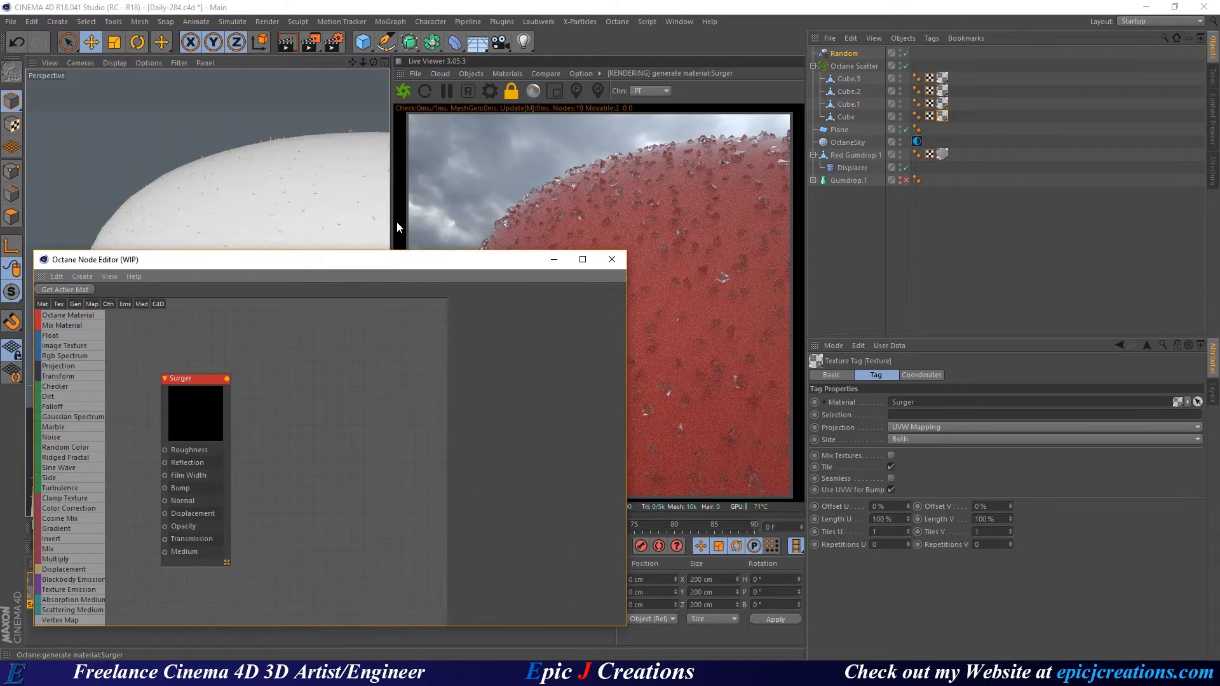
{"action": "left_click_drag", "start_coordinate": [391, 220], "coordinate": [413, 108]}
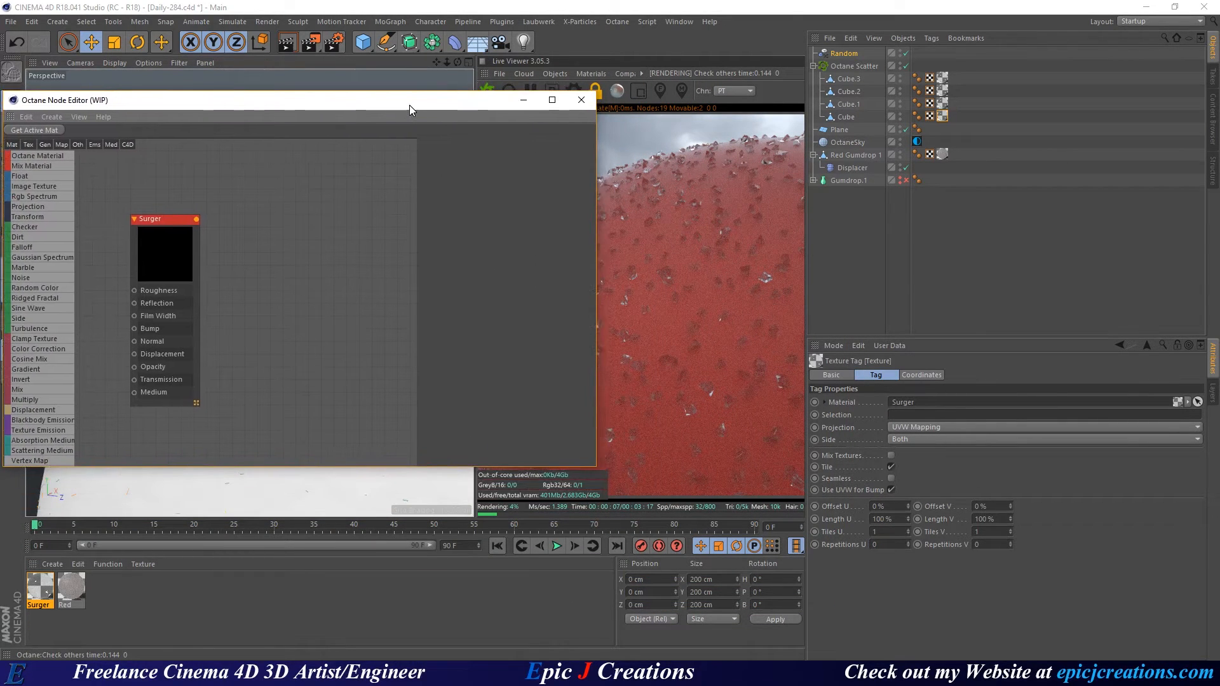
{"action": "middle_click_drag", "start_coordinate": [314, 304], "coordinate": [436, 260]}
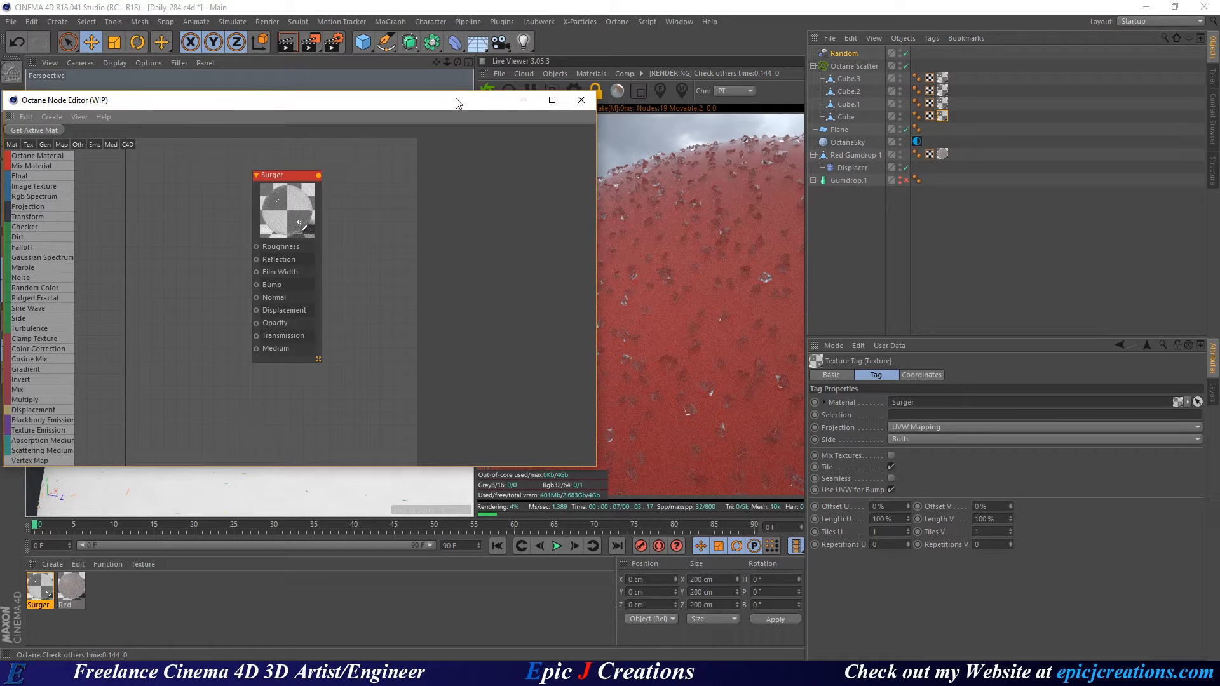
{"action": "left_click_drag", "start_coordinate": [457, 102], "coordinate": [369, 128]}
Limit the live render to a region over the gumdrop's upper-right area.
{"action": "left_click", "coordinate": [640, 96]}
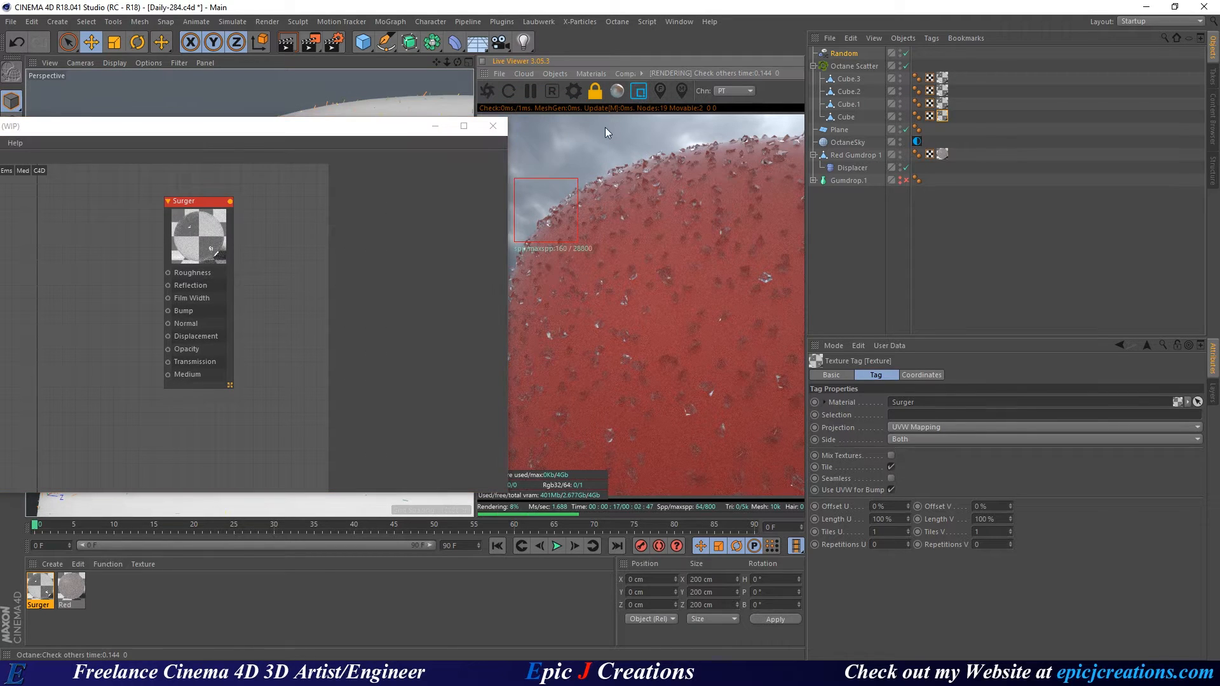
{"action": "left_click_drag", "start_coordinate": [605, 127], "coordinate": [804, 496]}
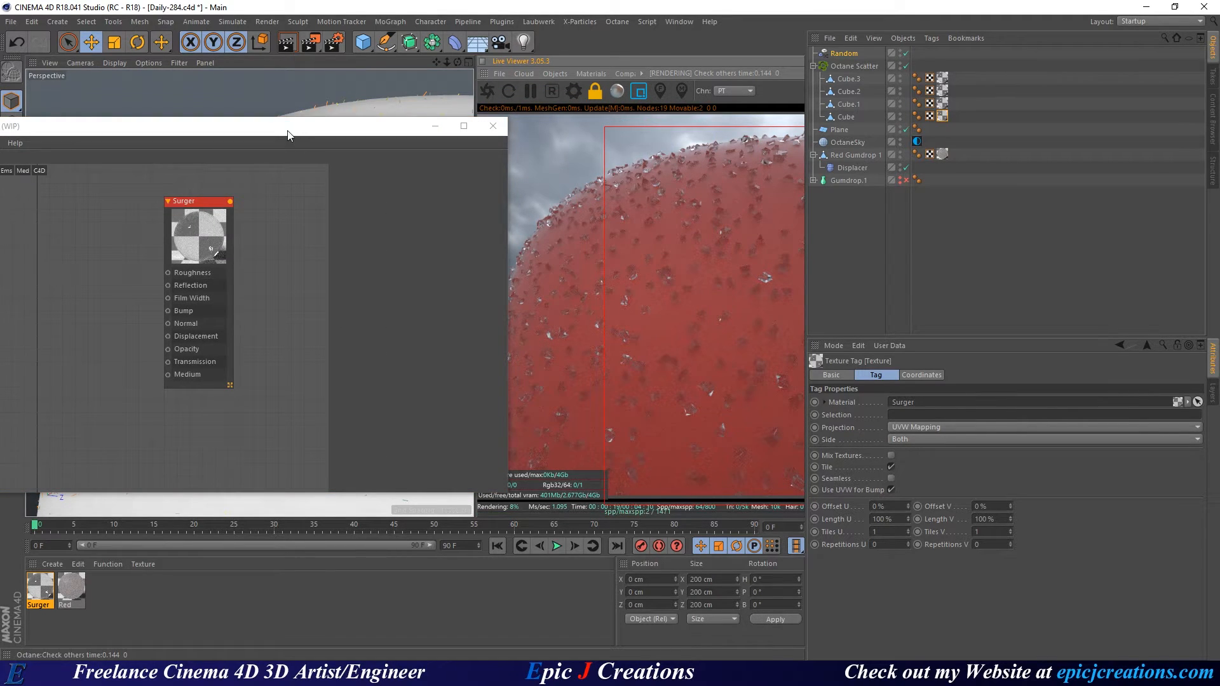
{"action": "left_click_drag", "start_coordinate": [288, 135], "coordinate": [374, 115]}
{"action": "middle_click_drag", "start_coordinate": [354, 278], "coordinate": [403, 284]}
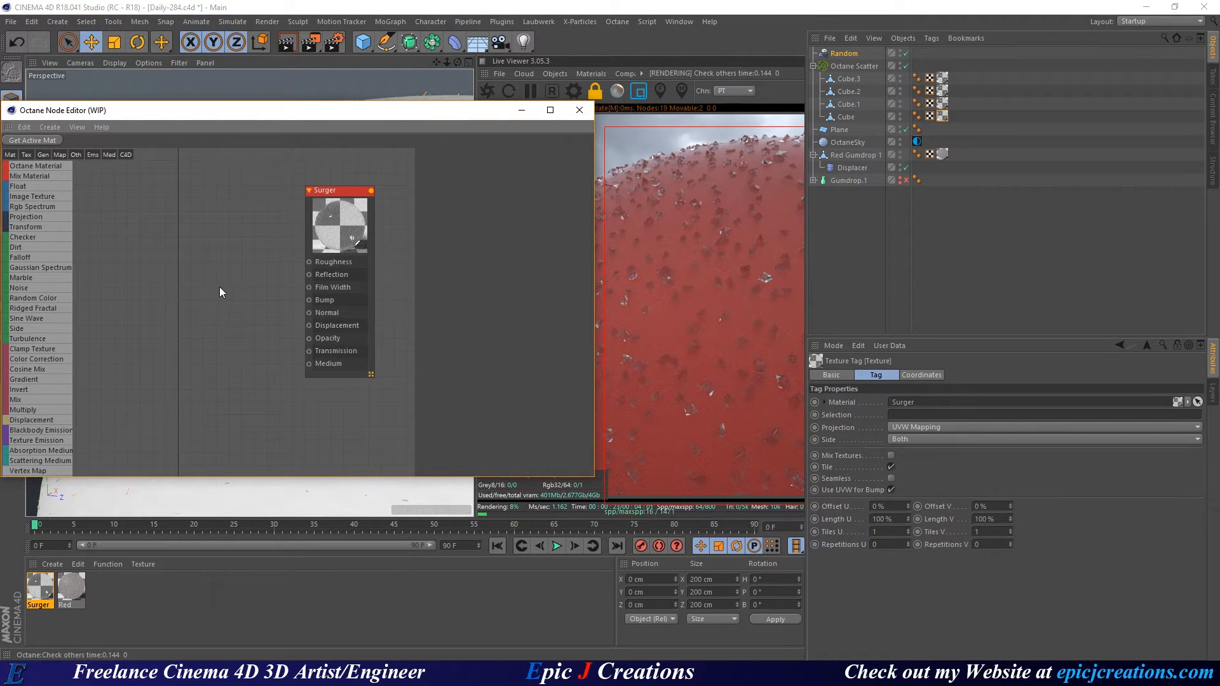
{"action": "middle_click_drag", "start_coordinate": [220, 250], "coordinate": [228, 288]}
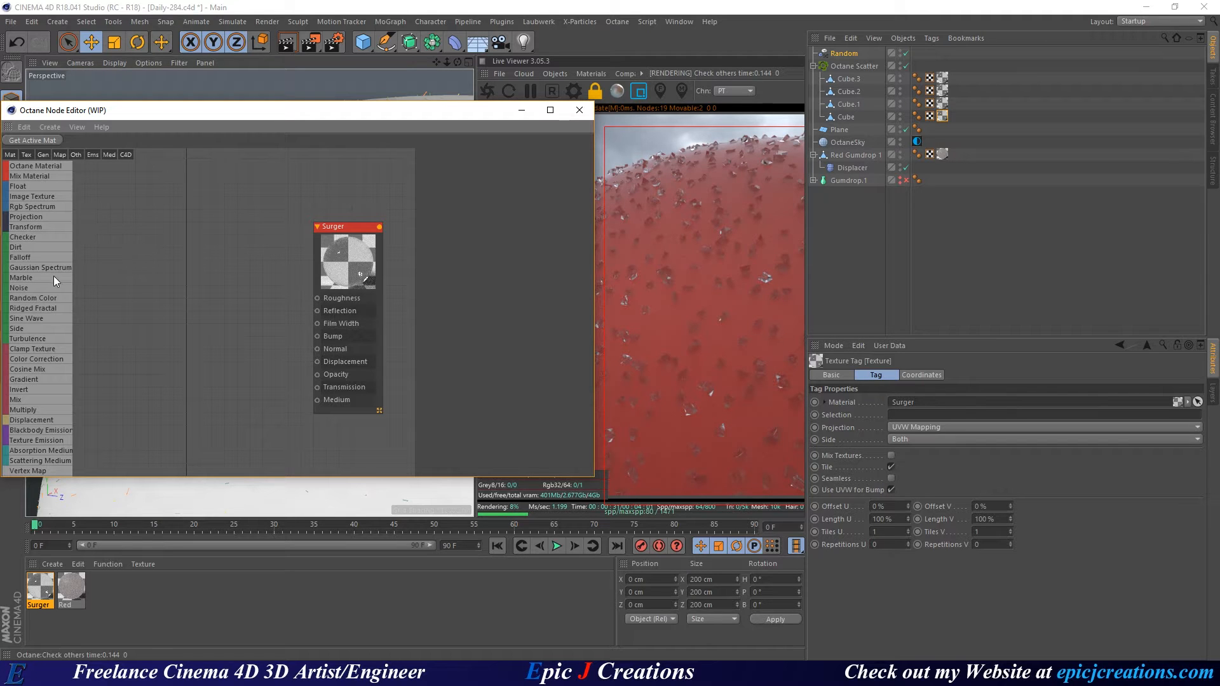
Add Random Color and Gradient nodes, wiring the Gradient into Surger's Roughness.
{"action": "left_click_drag", "start_coordinate": [49, 303], "coordinate": [192, 282]}
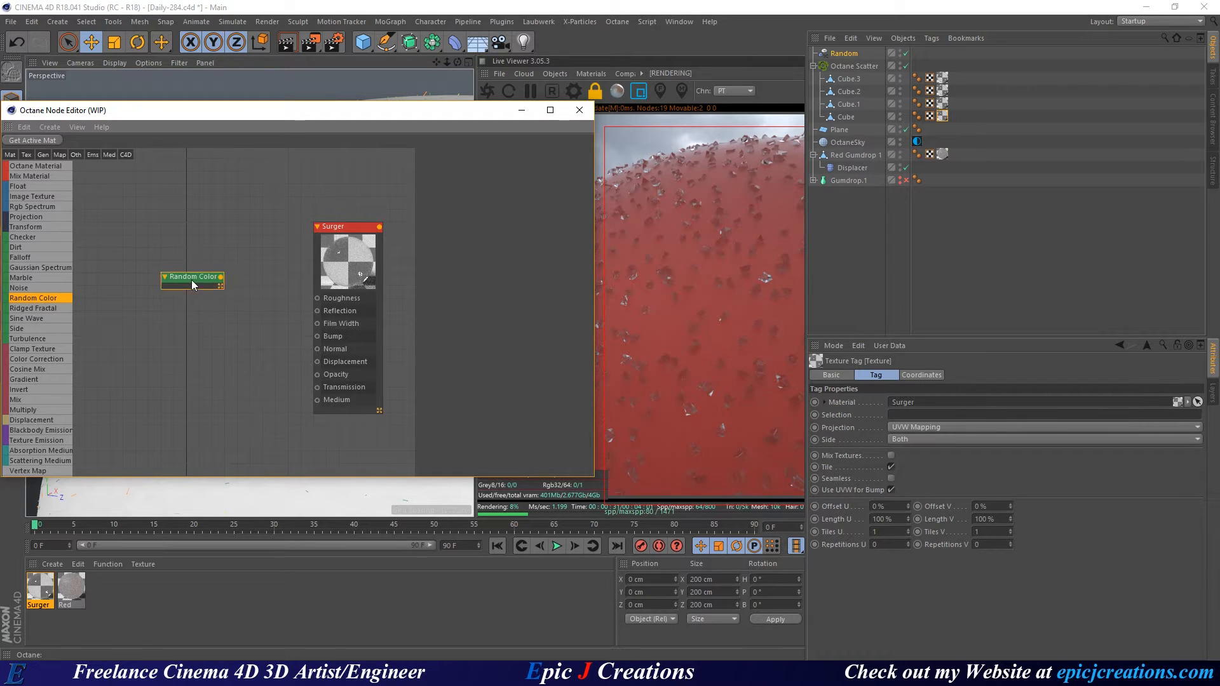
{"action": "left_click", "coordinate": [146, 277]}
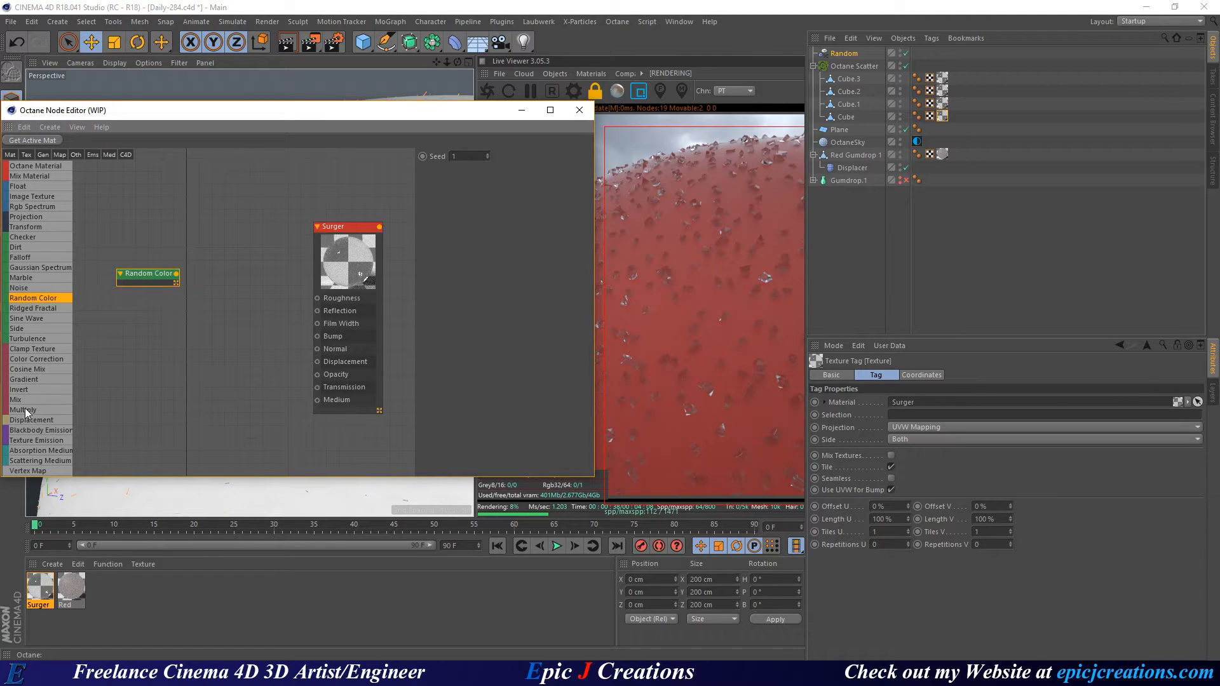
{"action": "left_click_drag", "start_coordinate": [30, 378], "coordinate": [318, 313]}
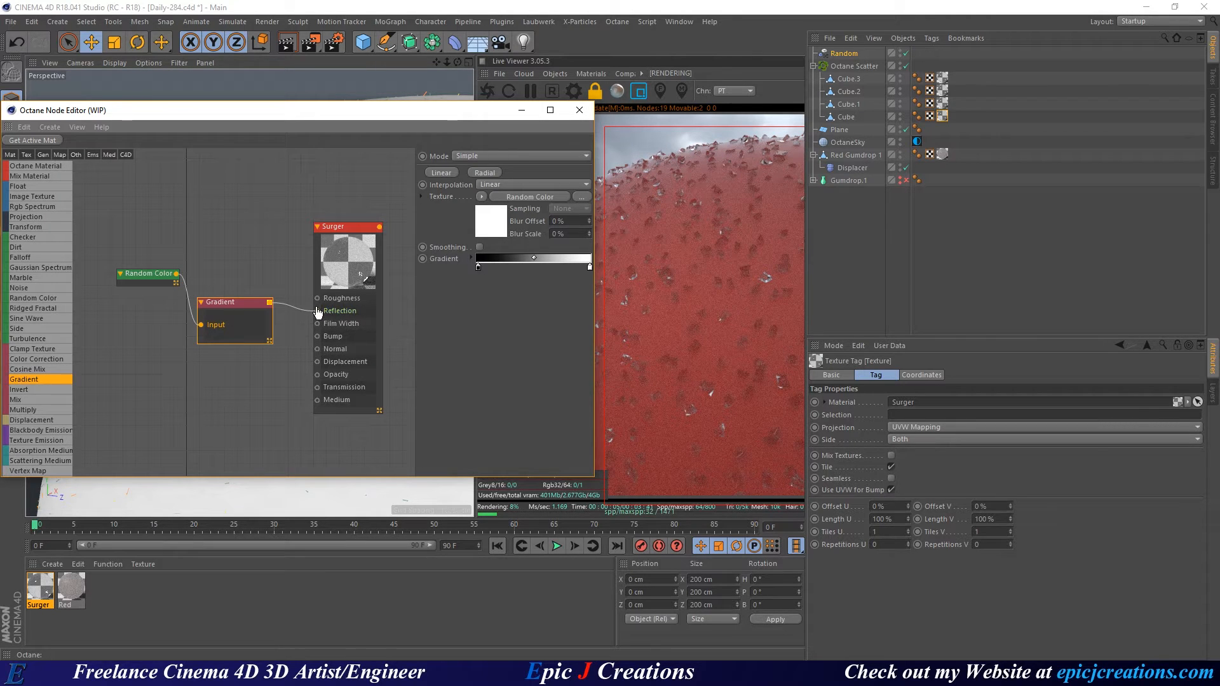
{"action": "left_click_drag", "start_coordinate": [317, 311], "coordinate": [318, 298]}
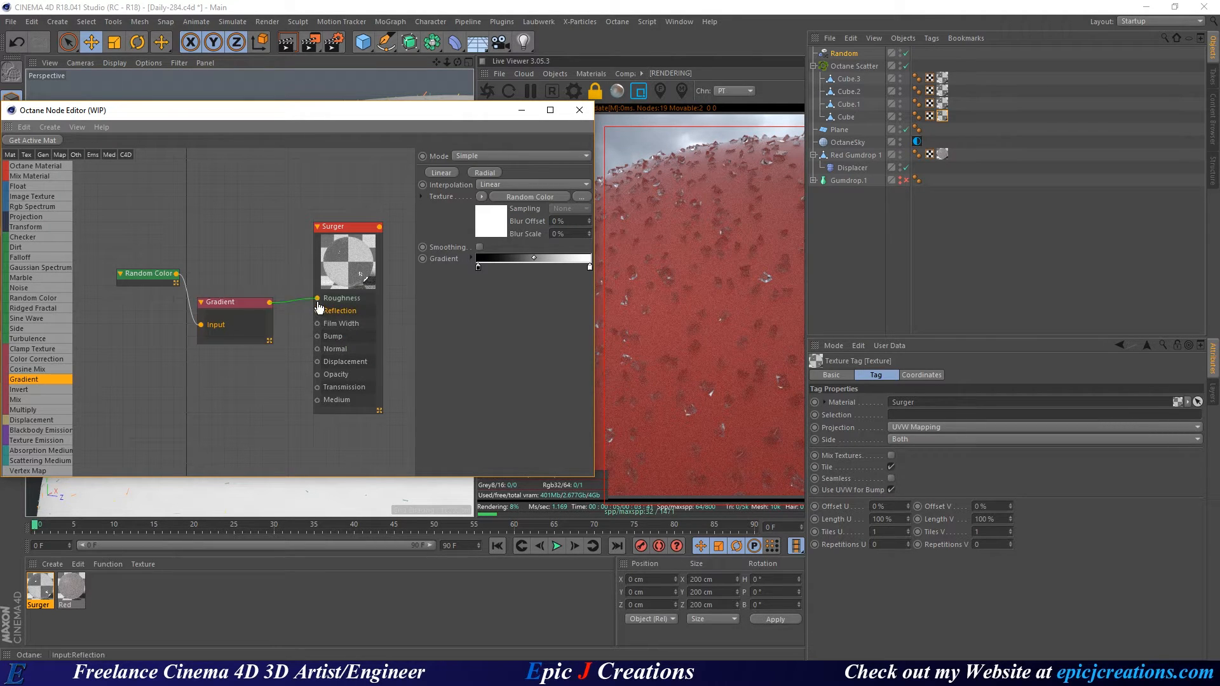
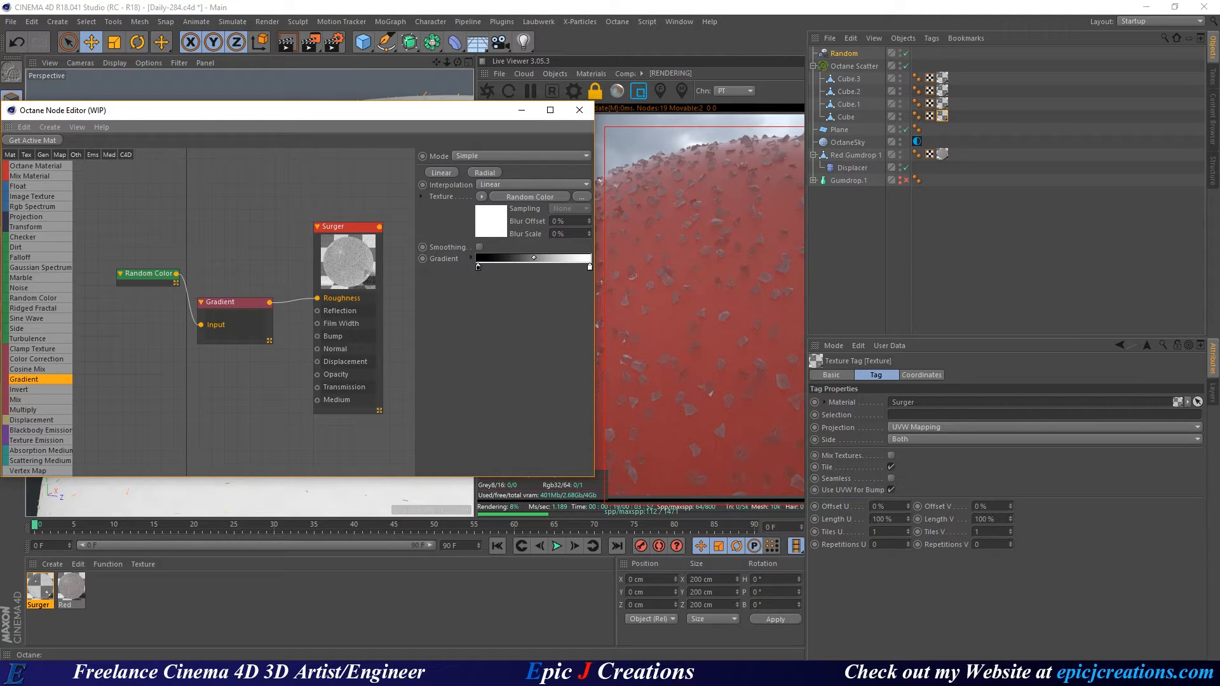
Change the Surger material's Index from 1.3 to 2.417.
{"action": "left_click", "coordinate": [349, 257]}
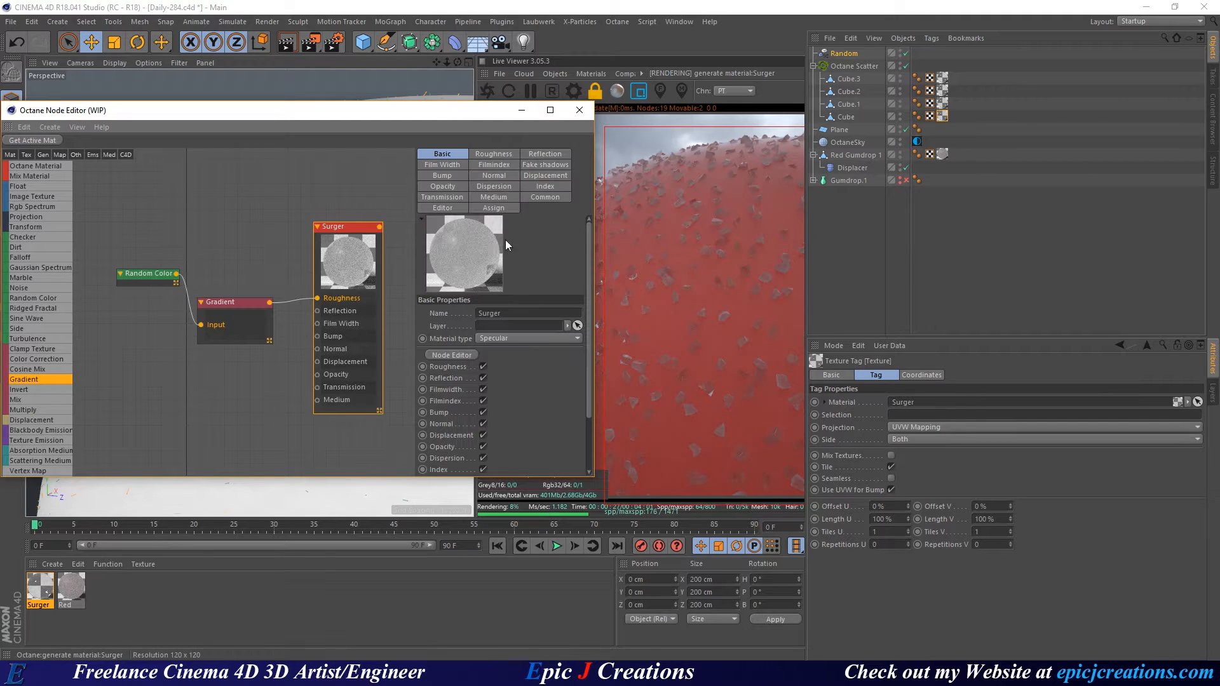
{"action": "left_click", "coordinate": [532, 167]}
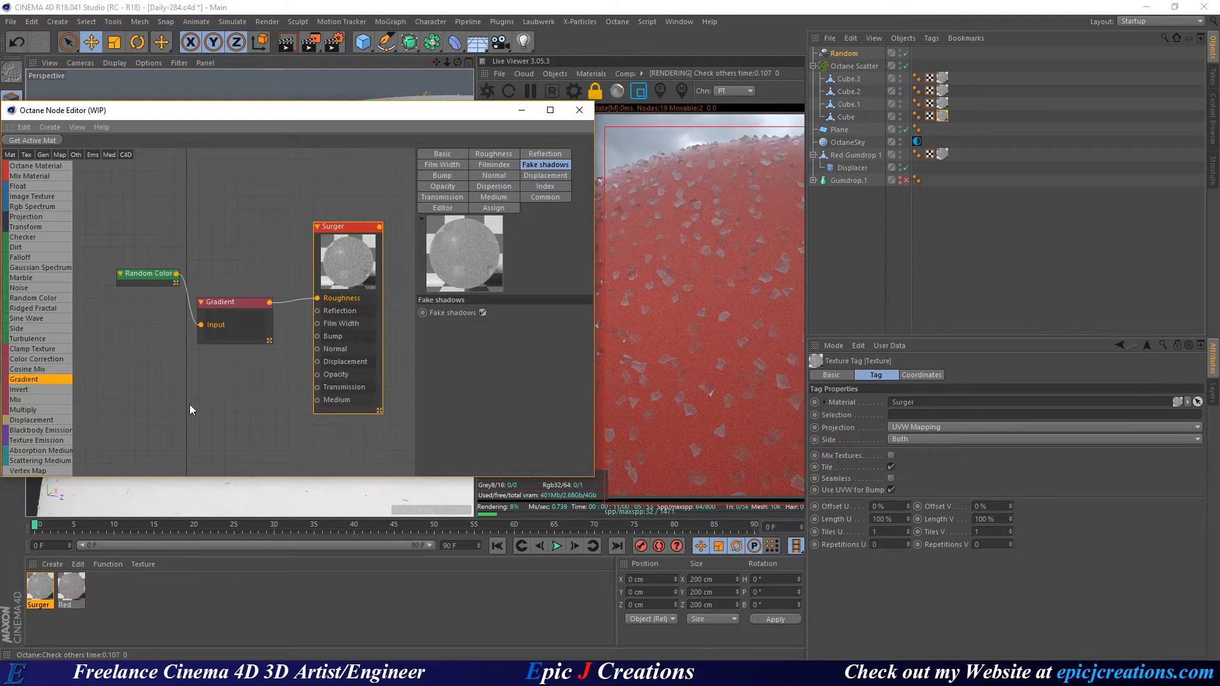
{"action": "left_click", "coordinate": [533, 186]}
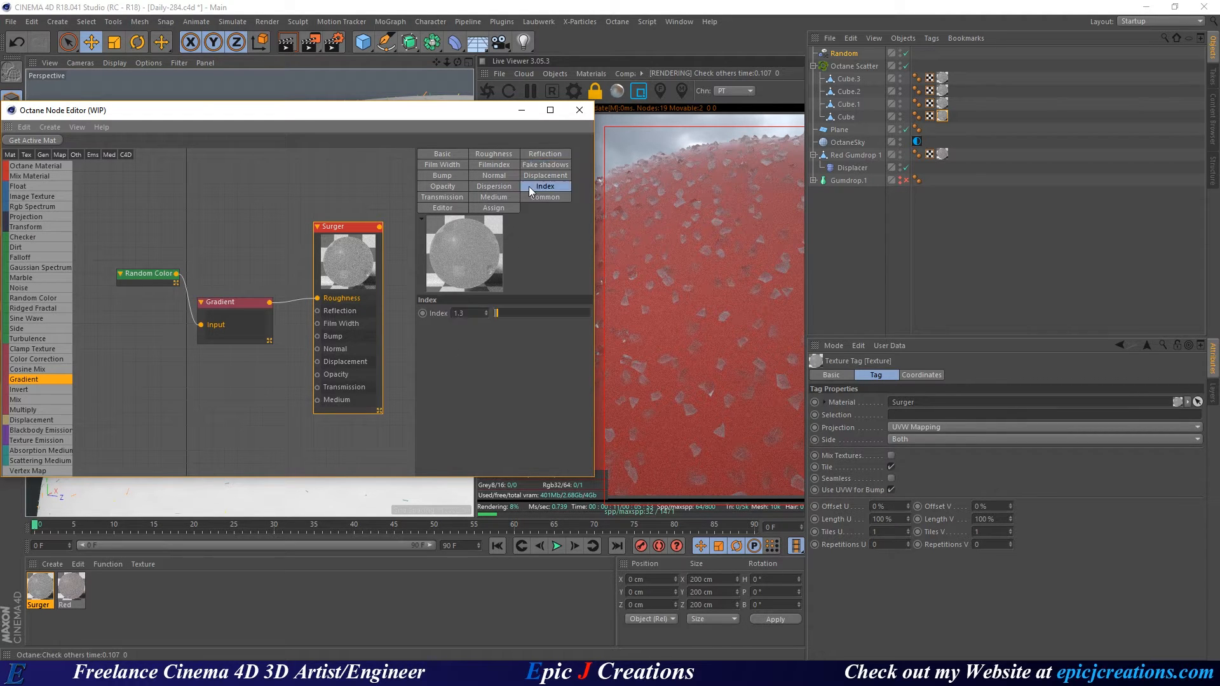
{"action": "double_click", "coordinate": [463, 312]}
{"action": "type", "text": "2.417"}
{"action": "key", "text": "Return"}
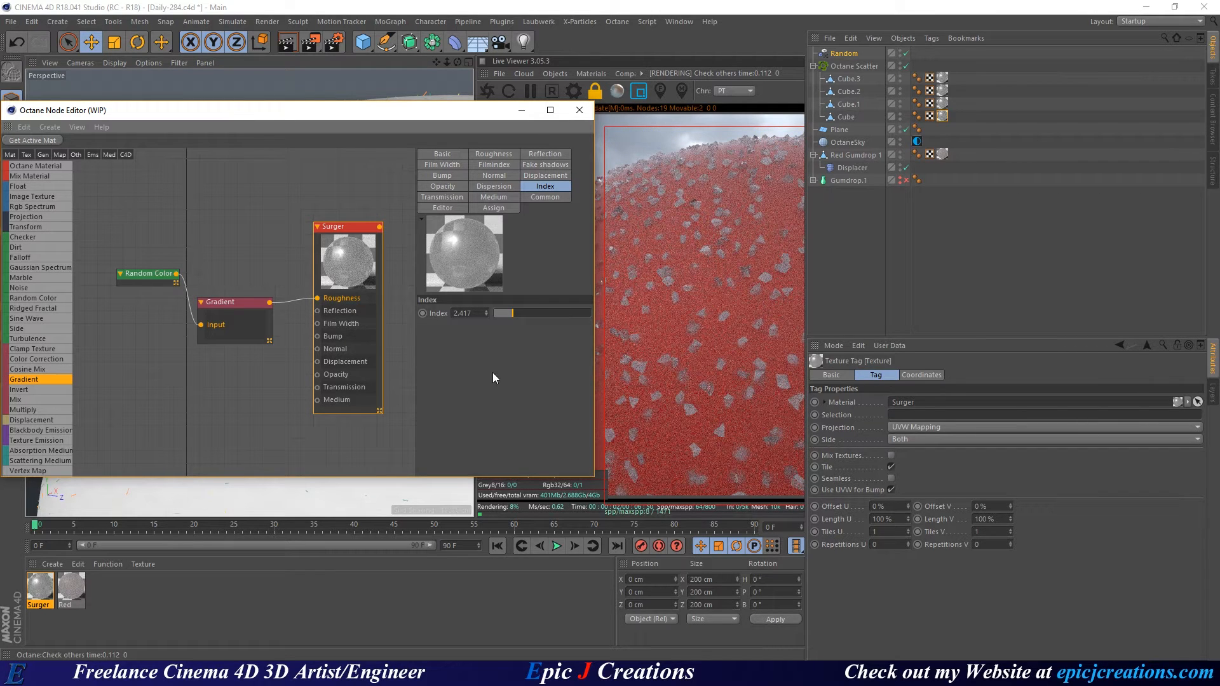
Save the scene as the incremental version Daily-285.
{"action": "key", "text": "ctrl+s"}
{"action": "left_click", "coordinate": [10, 21]}
{"action": "left_click", "coordinate": [108, 150]}
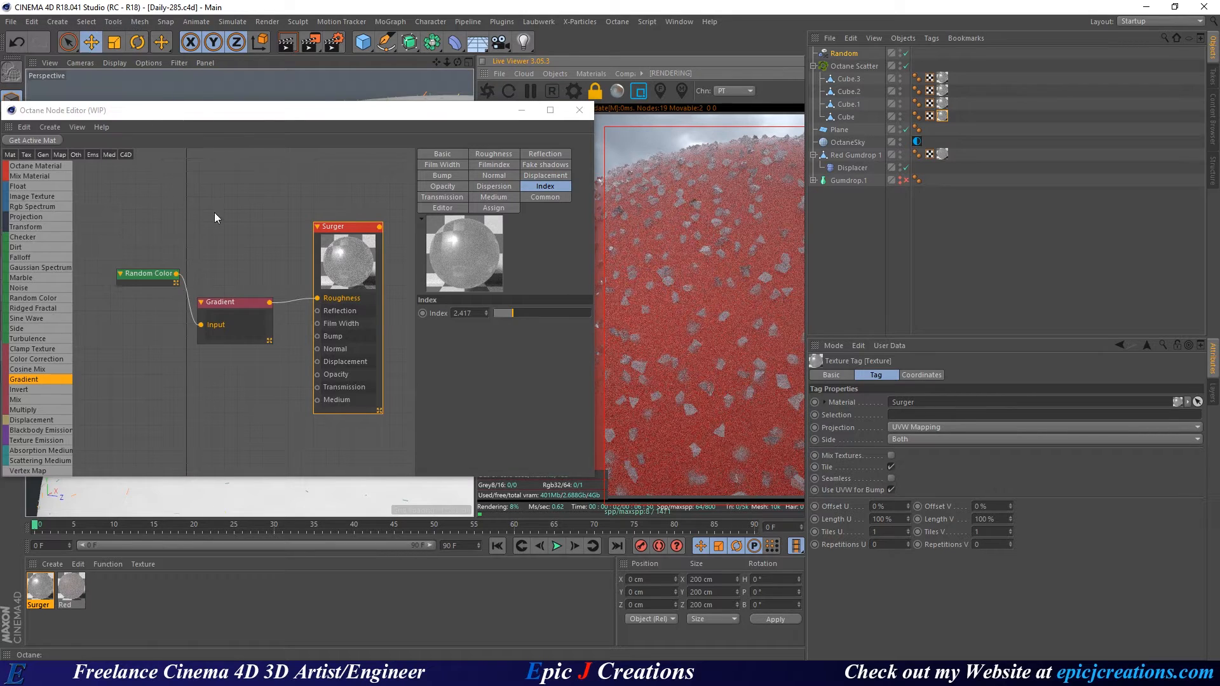
{"action": "left_click", "coordinate": [459, 375]}
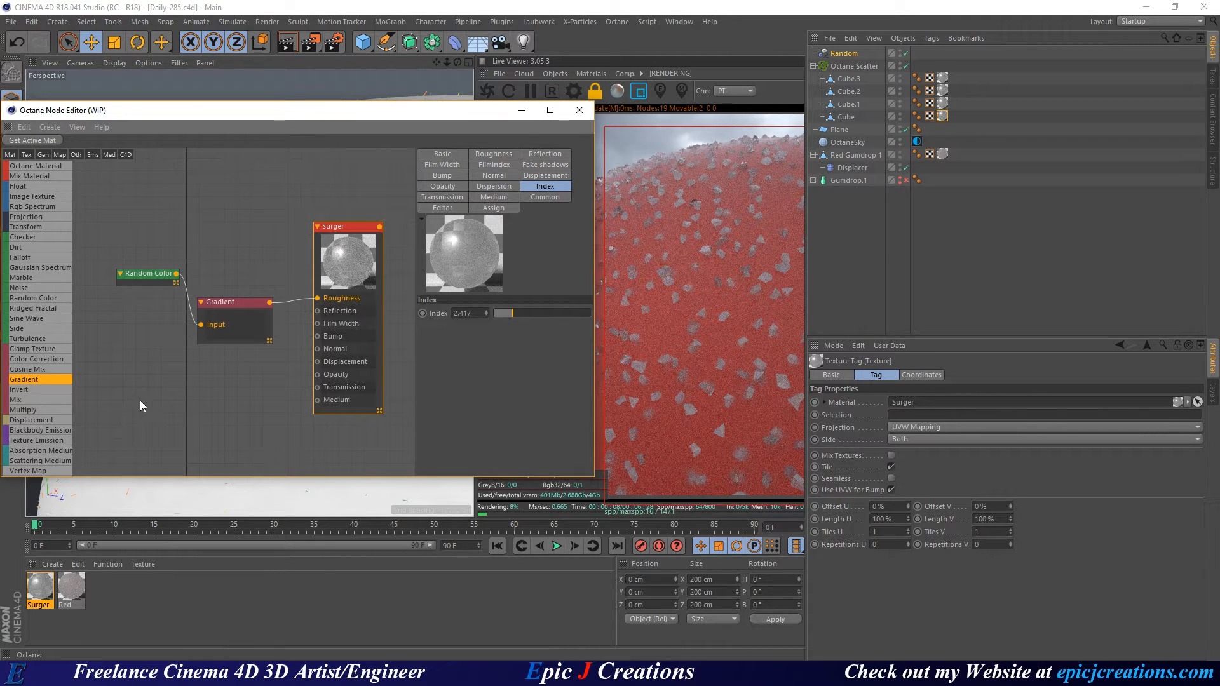
Wire a Scattering Medium into Surger's Medium, with white RgbSpectrum absorption and FloatTexture scattering.
{"action": "middle_click_drag", "start_coordinate": [140, 402], "coordinate": [171, 376]}
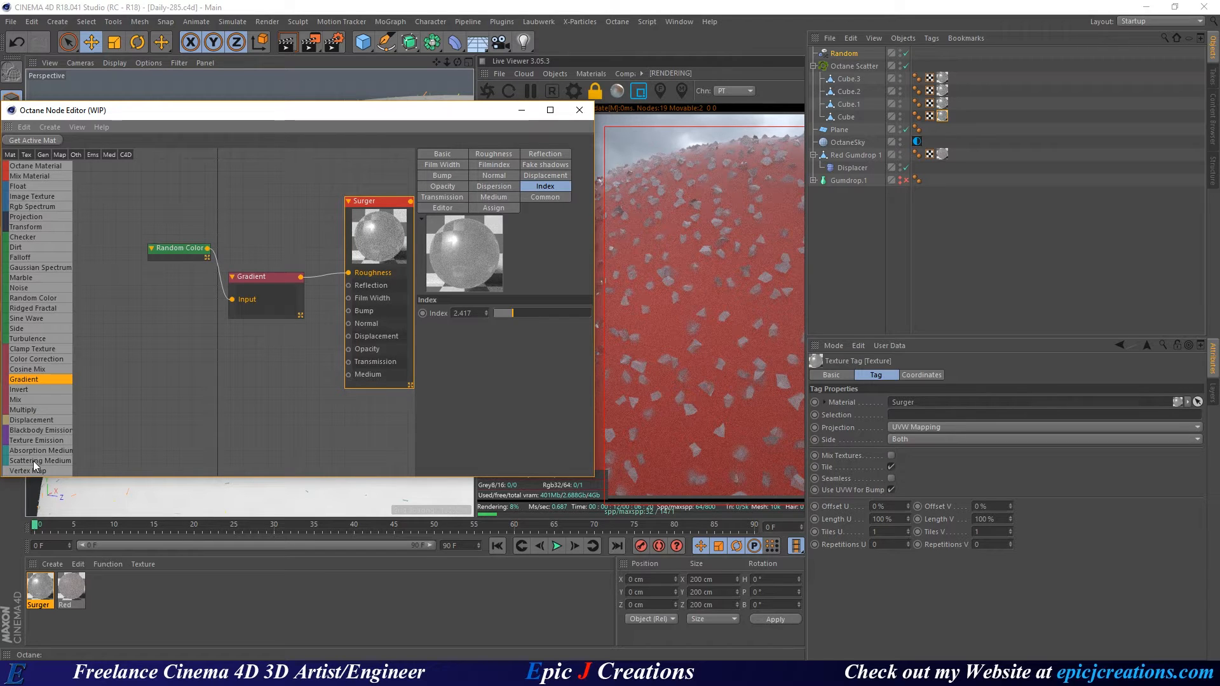
{"action": "left_click_drag", "start_coordinate": [33, 460], "coordinate": [163, 381]}
{"action": "left_click_drag", "start_coordinate": [237, 387], "coordinate": [350, 374]}
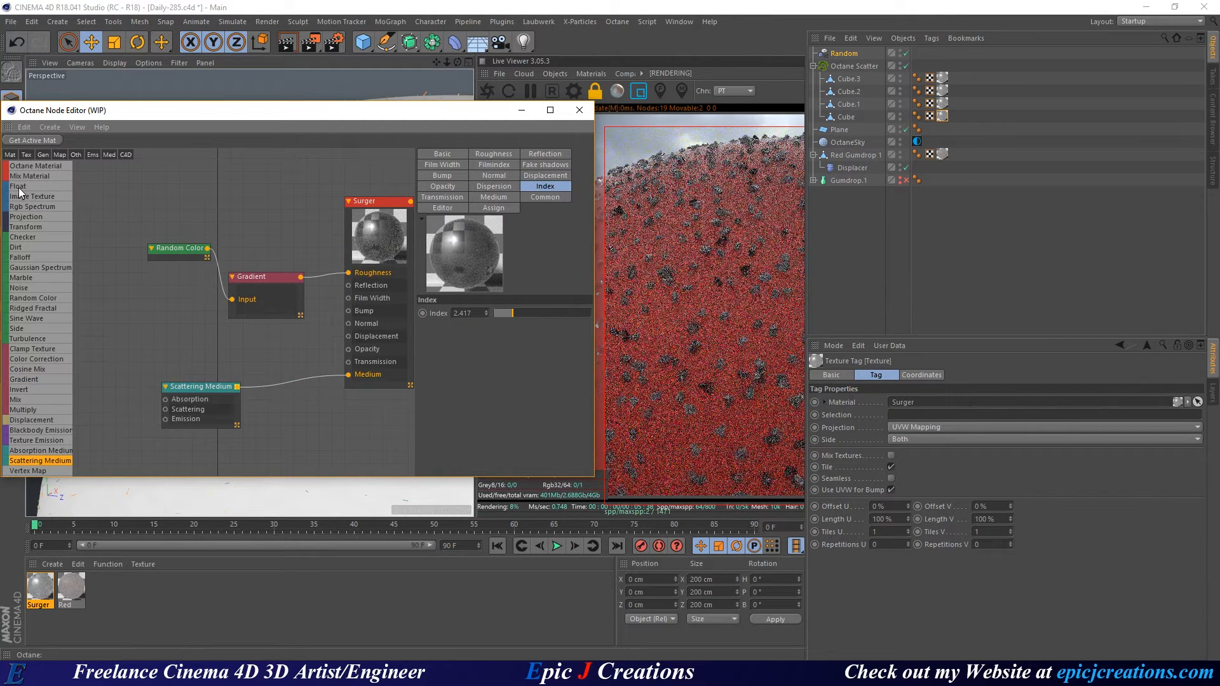
{"action": "left_click_drag", "start_coordinate": [20, 186], "coordinate": [79, 244]}
{"action": "left_click_drag", "start_coordinate": [103, 437], "coordinate": [104, 438]}
{"action": "left_click_drag", "start_coordinate": [31, 207], "coordinate": [156, 311]}
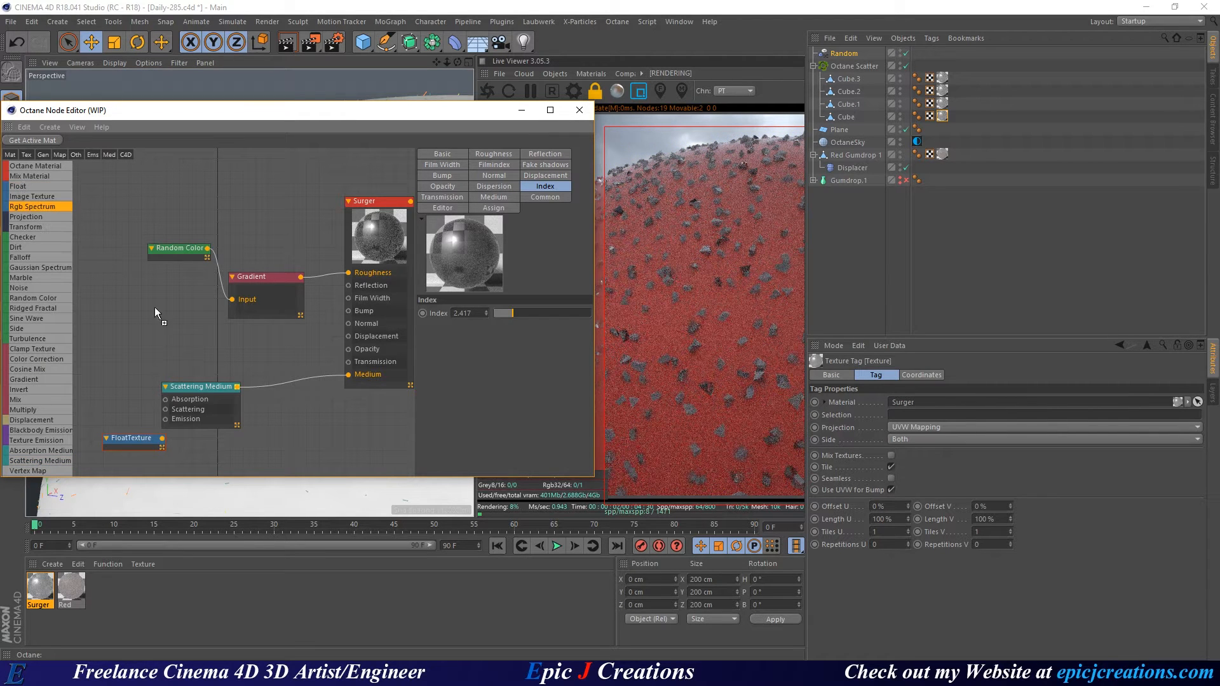
{"action": "left_click_drag", "start_coordinate": [96, 361], "coordinate": [166, 399]}
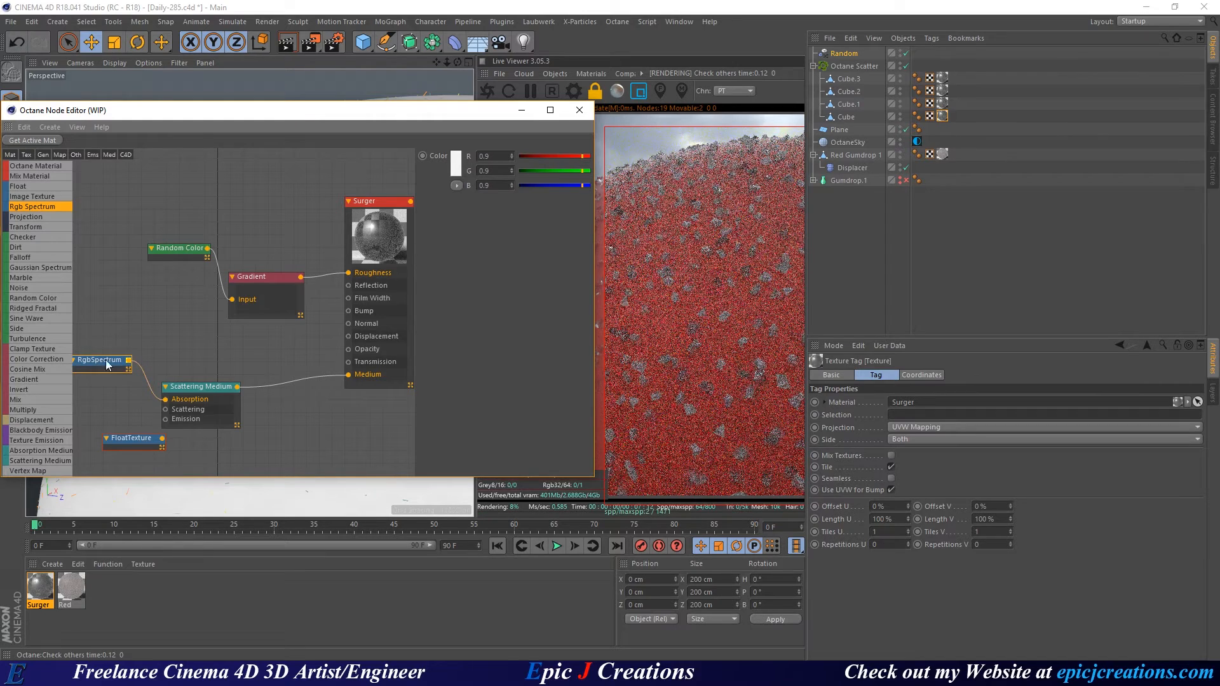
{"action": "left_click", "coordinate": [459, 164]}
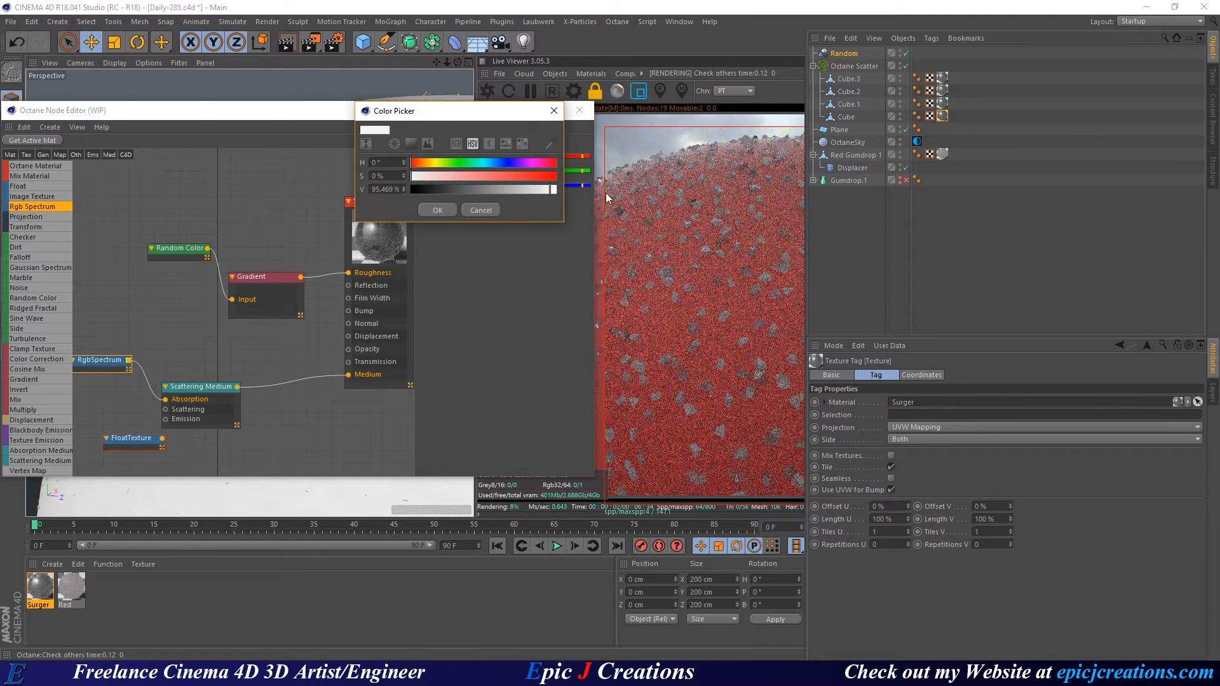
{"action": "left_click", "coordinate": [437, 209]}
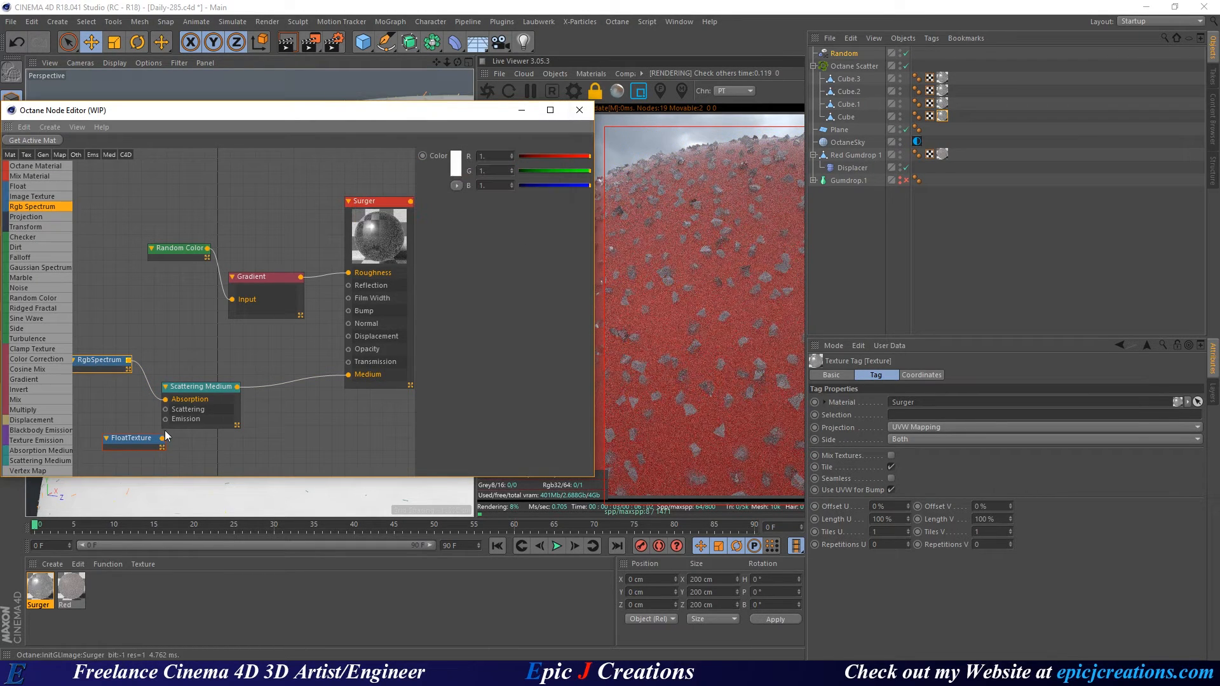
{"action": "left_click_drag", "start_coordinate": [127, 439], "coordinate": [165, 409]}
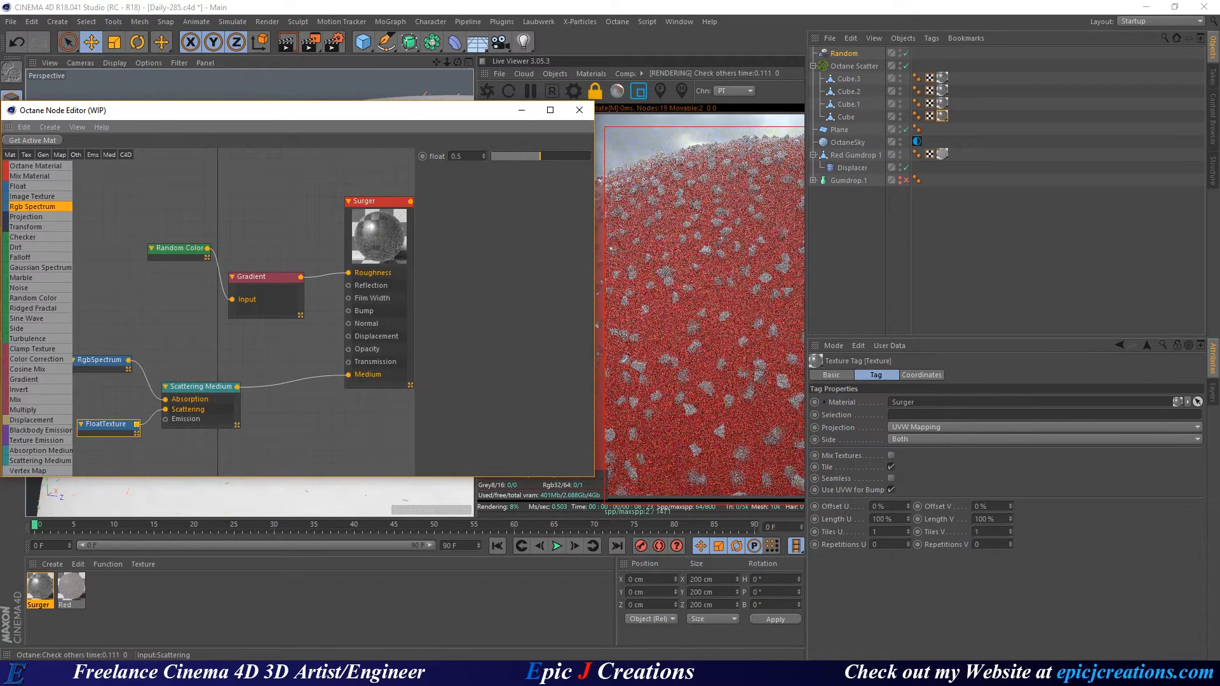
Set the medium's density to 15, volume step length to 0.5, and scattering float to 0.1.
{"action": "left_click", "coordinate": [206, 384]}
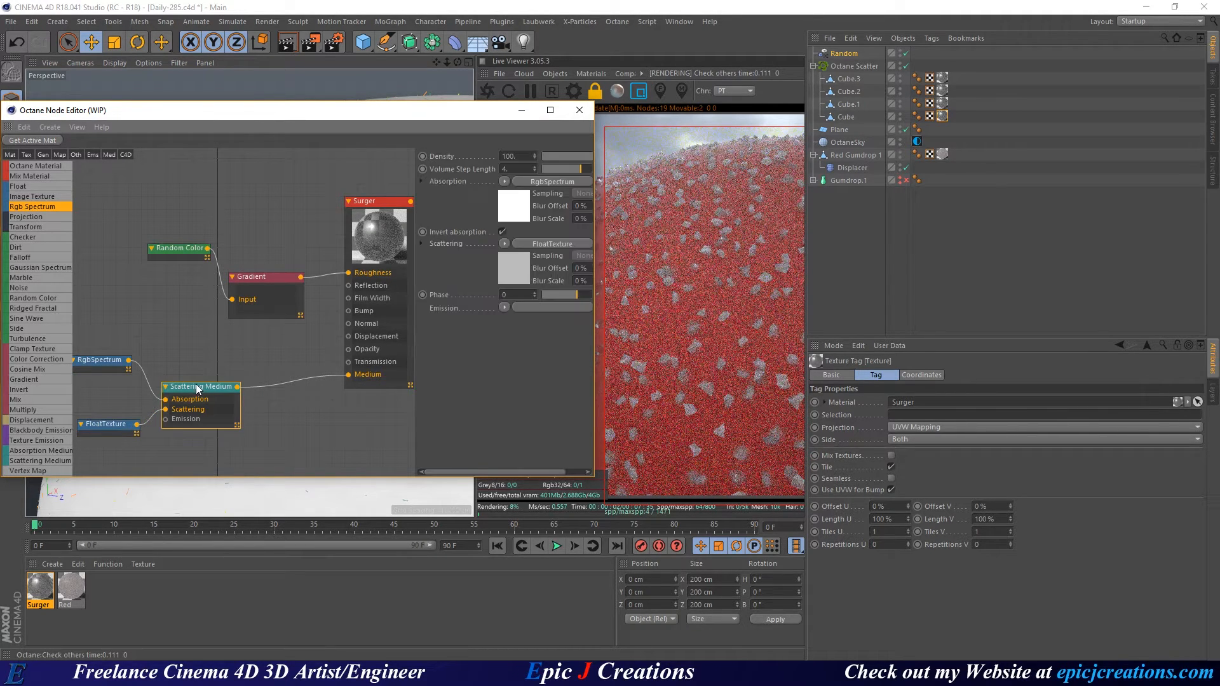
{"action": "left_click", "coordinate": [493, 156]}
{"action": "type", "text": "15"}
{"action": "key", "text": "Return"}
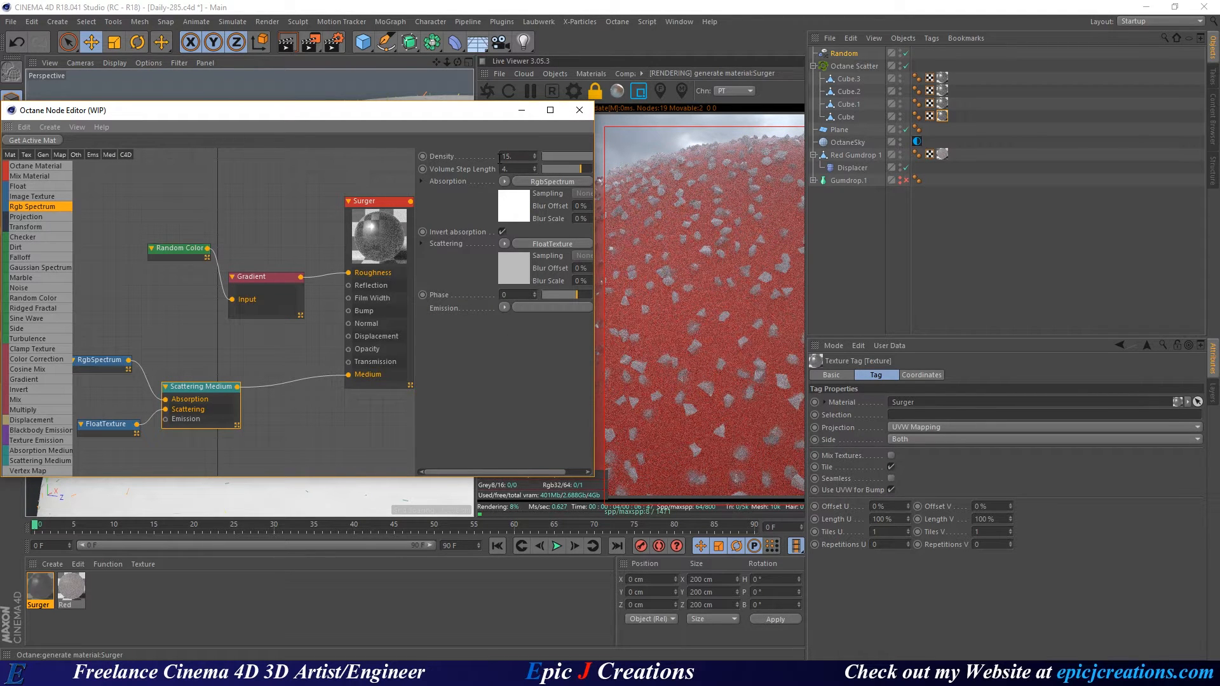
{"action": "left_click", "coordinate": [525, 169]}
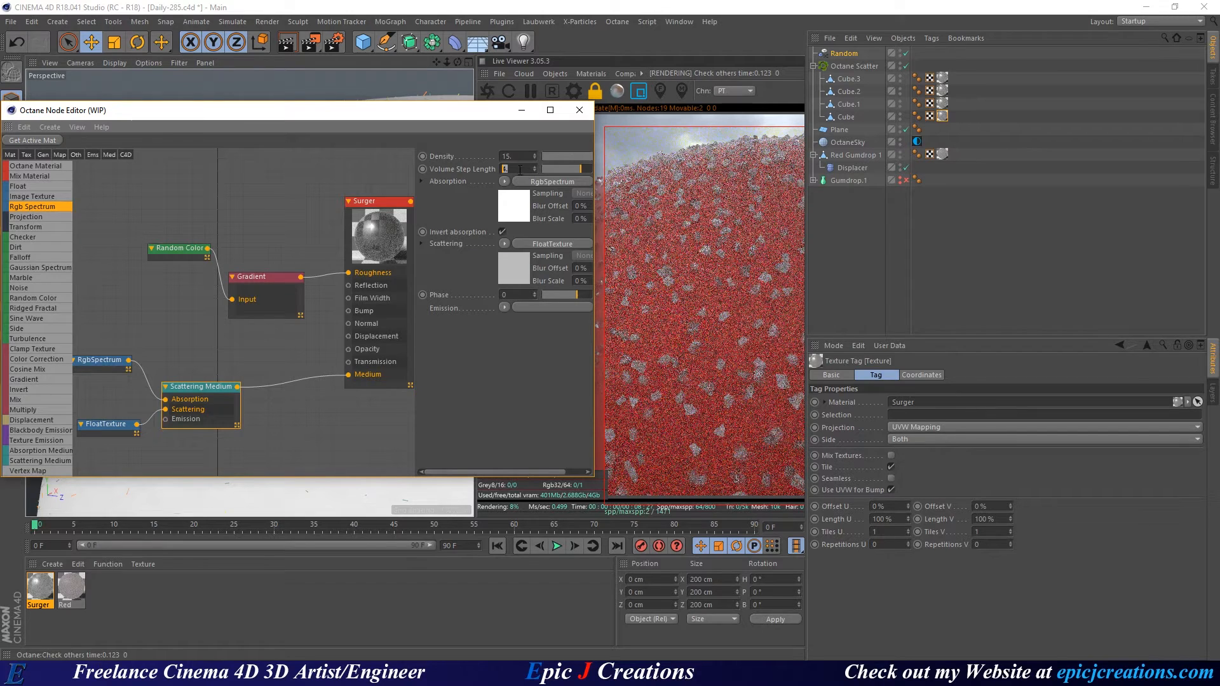
{"action": "type", "text": ".5"}
{"action": "key", "text": "Return"}
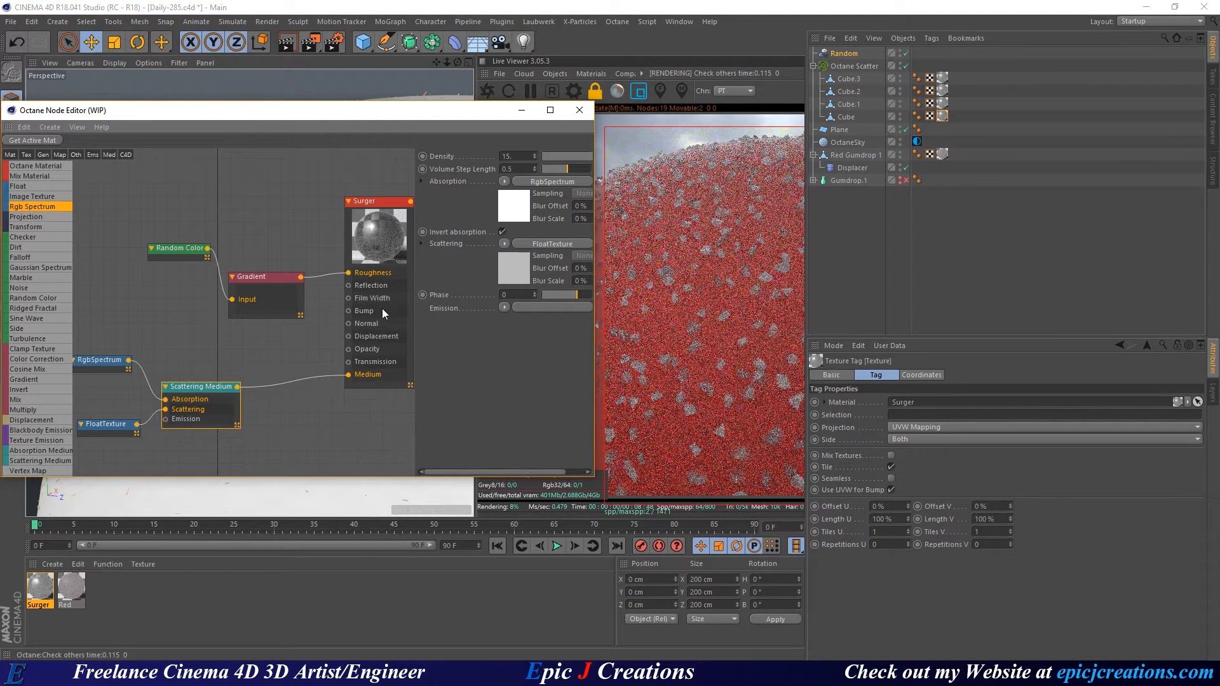
{"action": "middle_click_drag", "start_coordinate": [191, 358], "coordinate": [224, 338]}
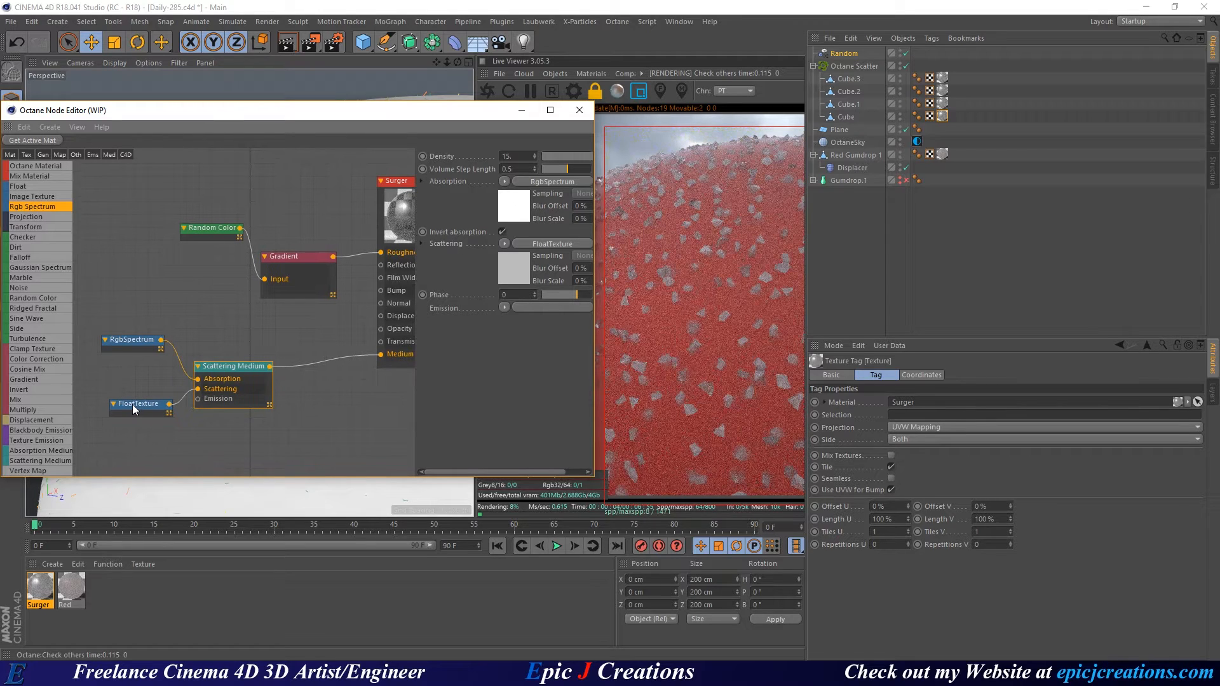
{"action": "left_click", "coordinate": [132, 404]}
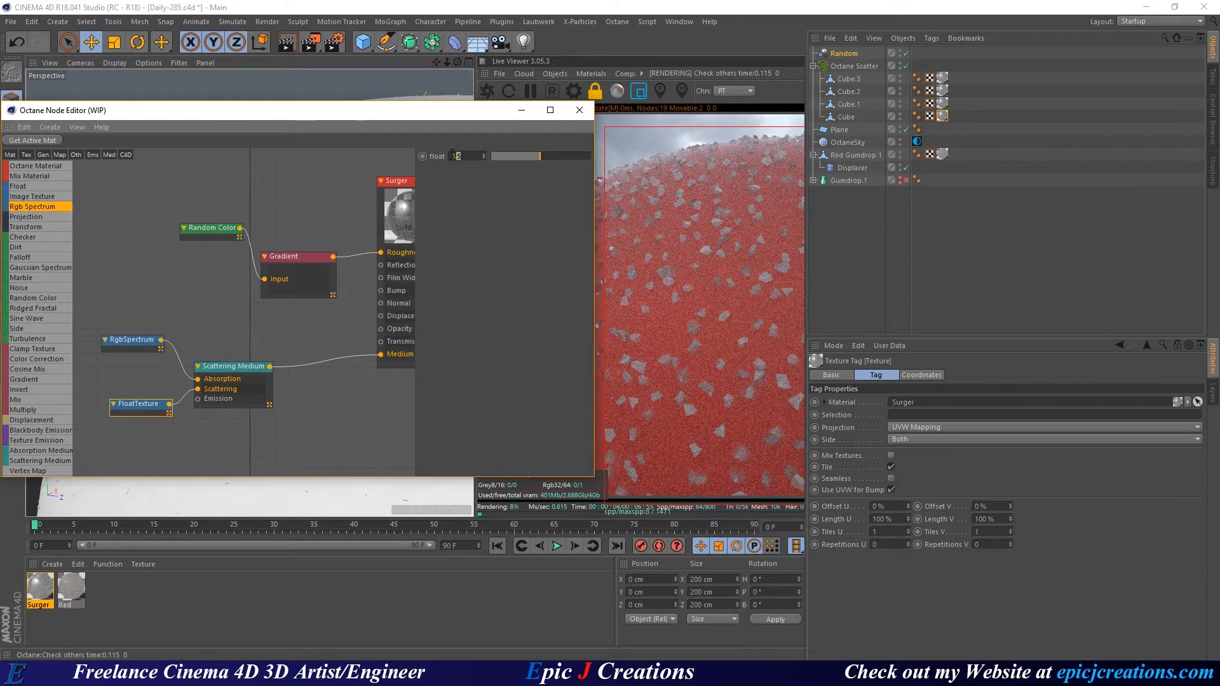
{"action": "type", "text": ".1"}
{"action": "key", "text": "Return"}
Set the RgbSpectrum absorption colour to 95% brightness, giving RGB 0.890005.
{"action": "left_click", "coordinate": [132, 343]}
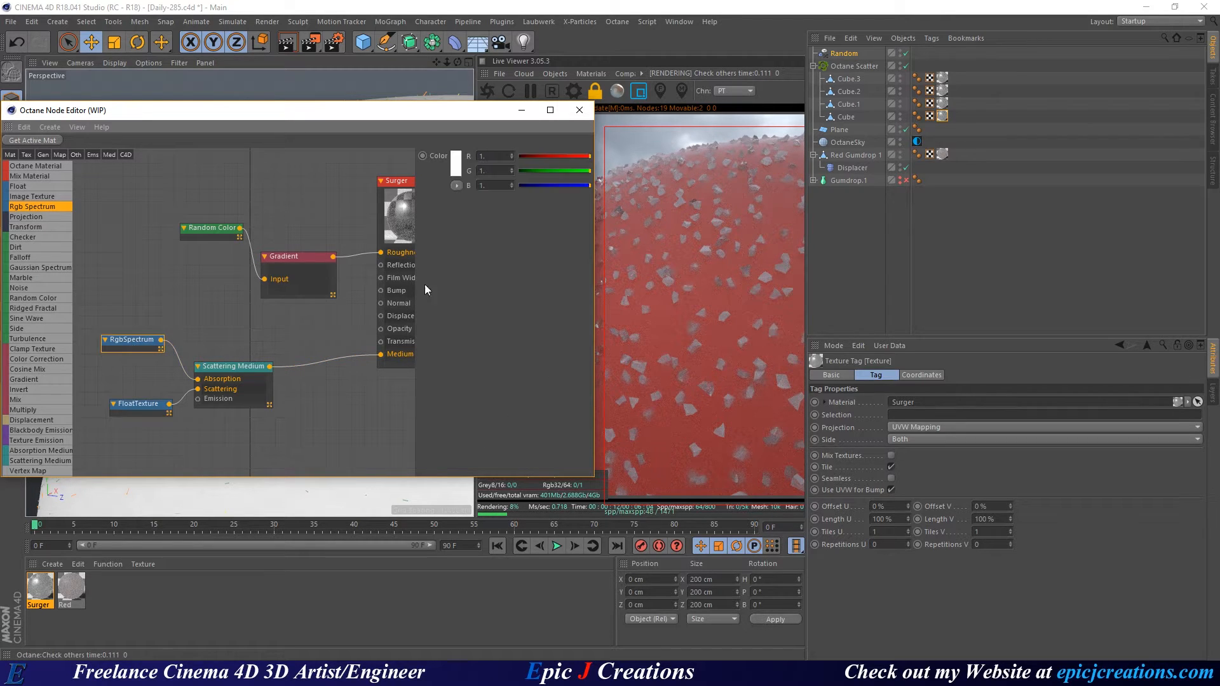
{"action": "left_click", "coordinate": [452, 162]}
{"action": "left_click", "coordinate": [388, 190]}
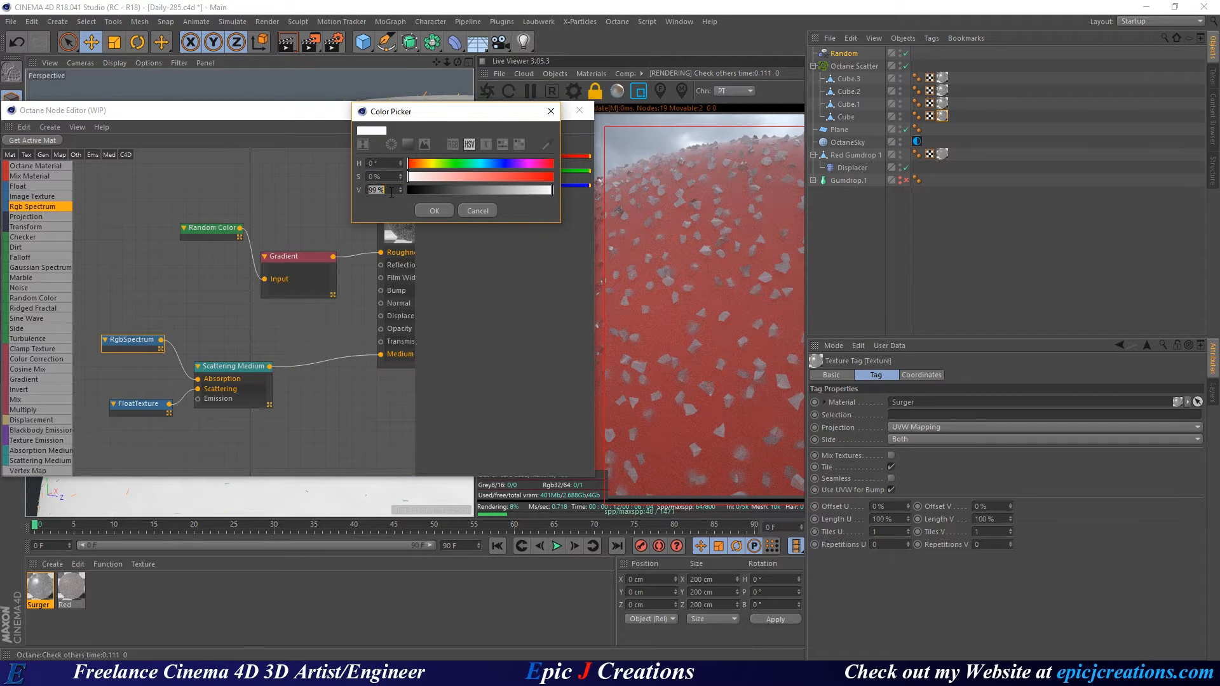
{"action": "type", "text": "95"}
{"action": "key", "text": "Return"}
{"action": "left_click", "coordinate": [436, 211]}
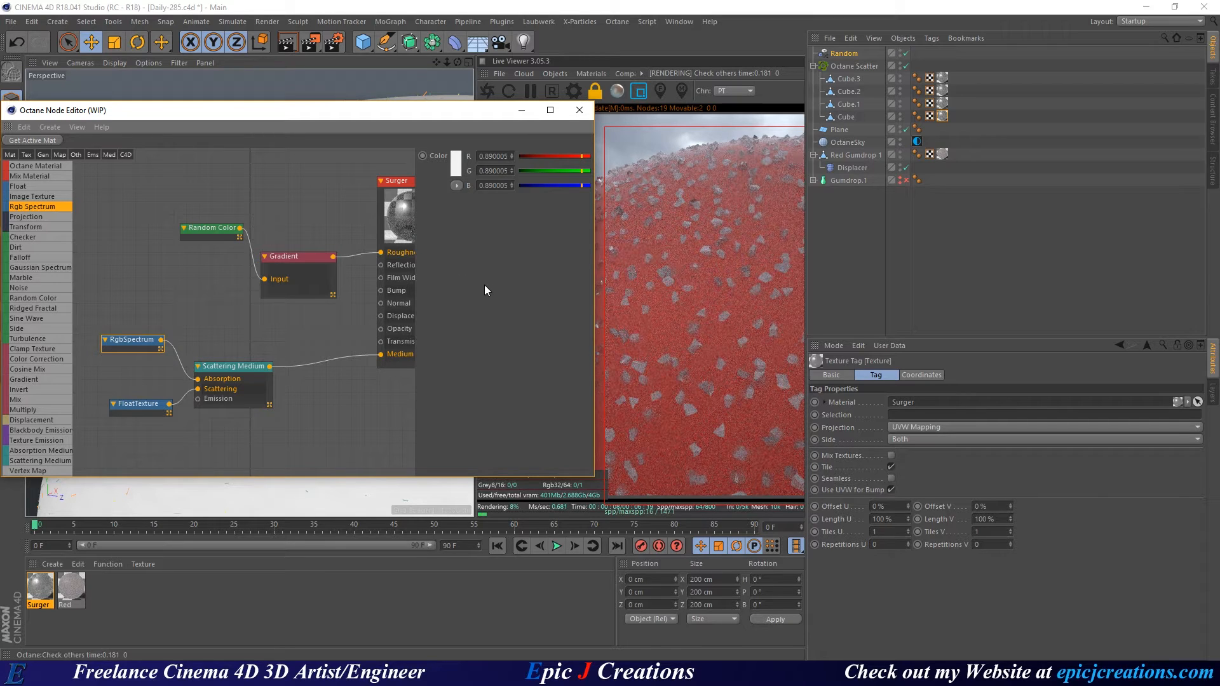
{"action": "left_click", "coordinate": [468, 185]}
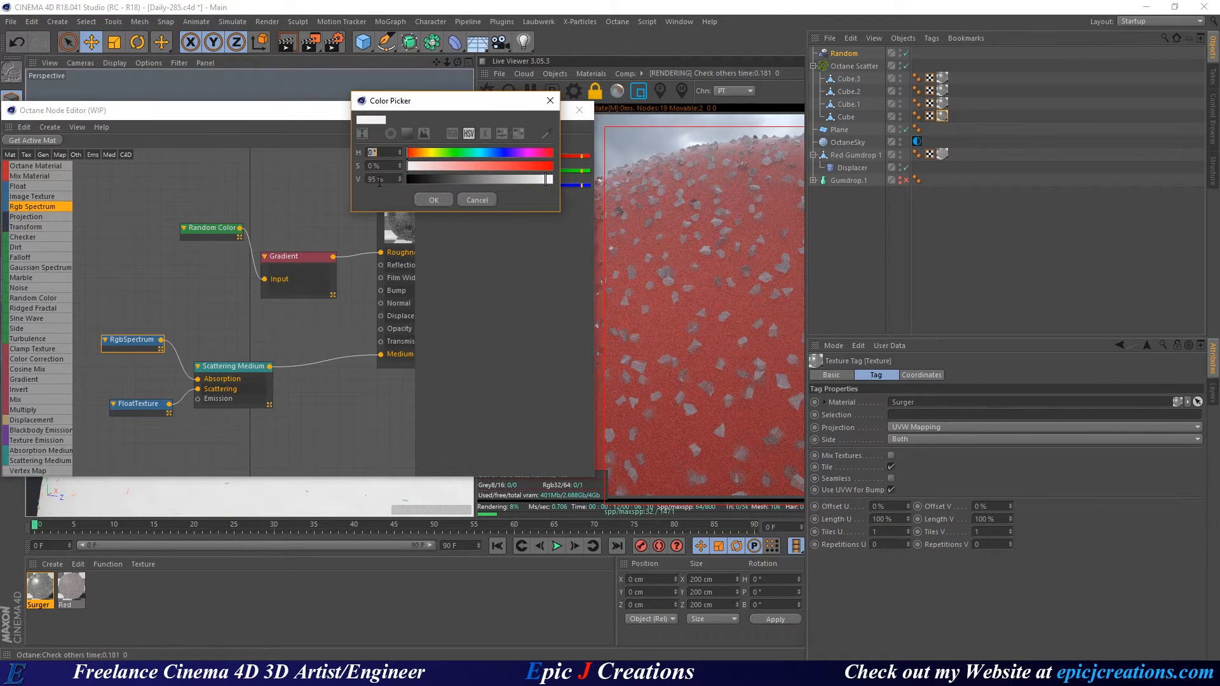
{"action": "left_click", "coordinate": [421, 196]}
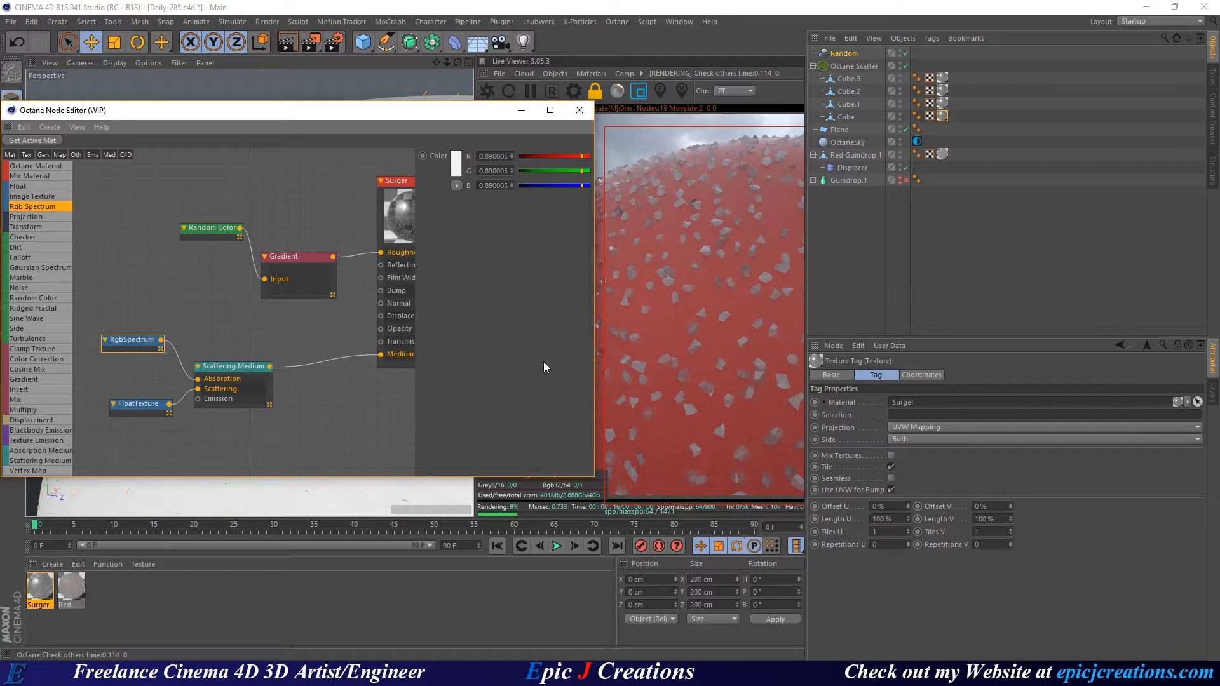
Close the node editor, return the Live Viewer to full-frame rendering and frame the gumdrop.
{"action": "left_click", "coordinate": [579, 110]}
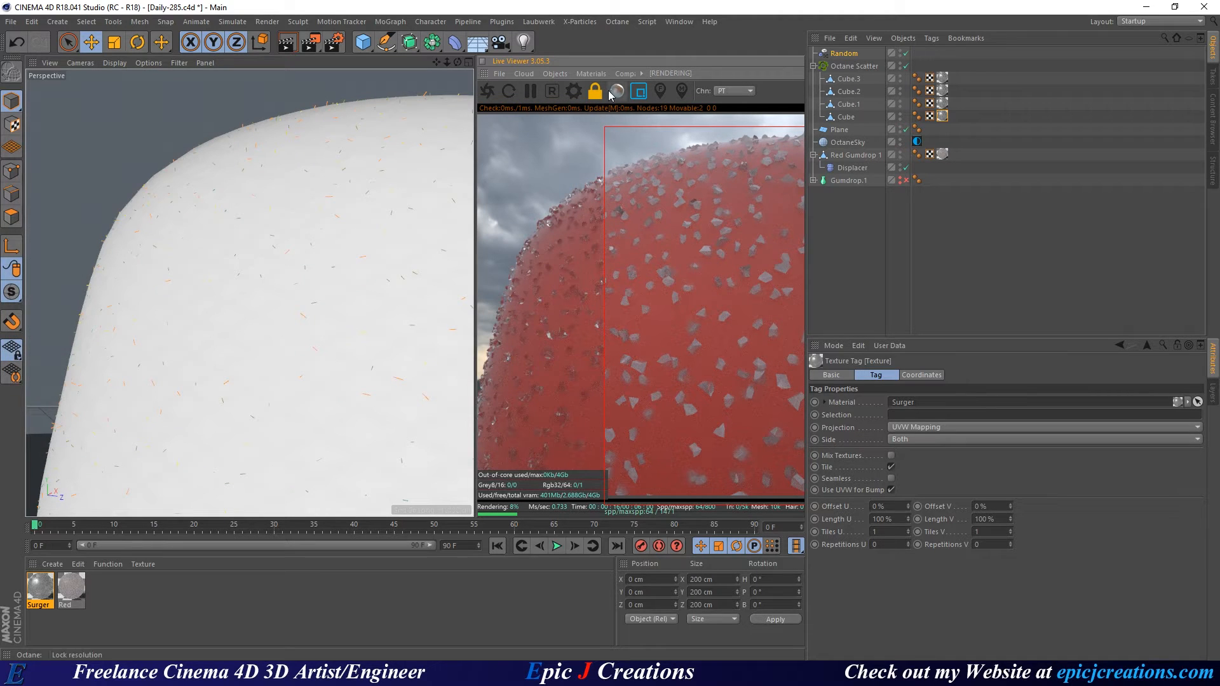
{"action": "left_click", "coordinate": [638, 90]}
{"action": "scroll", "coordinate": [299, 337], "scroll_direction": "down", "scroll_amount": 3}
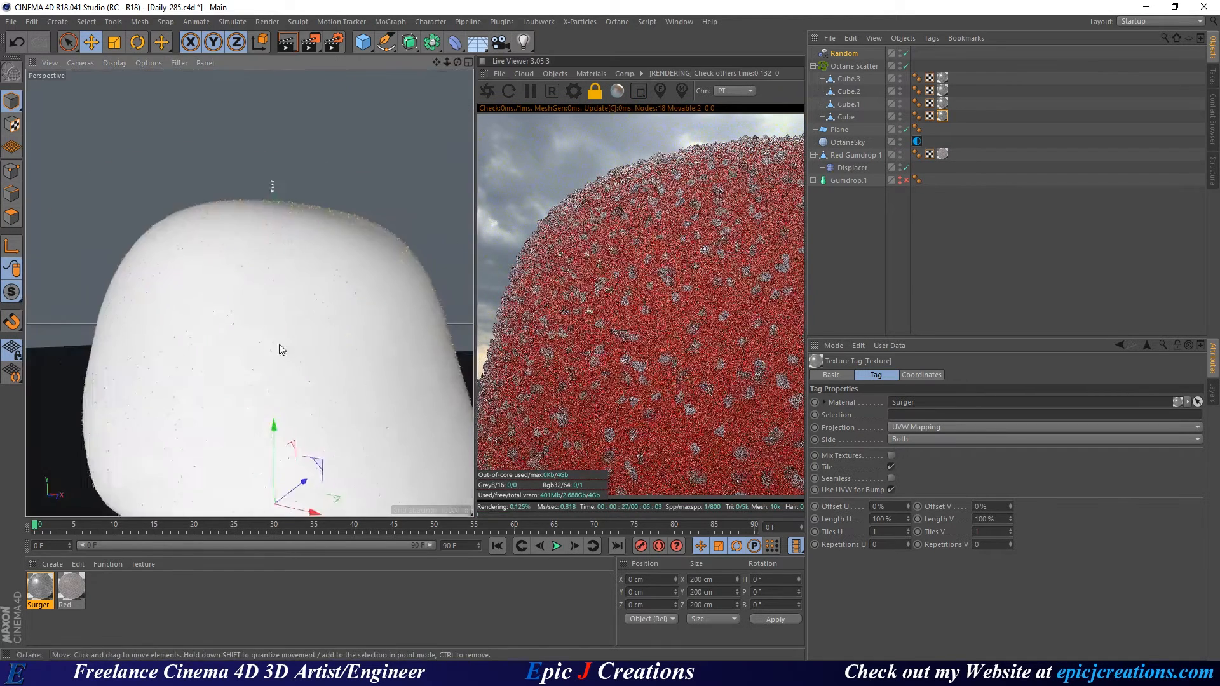
{"action": "middle_click_drag", "start_coordinate": [280, 345], "coordinate": [287, 315], "text": "alt"}
{"action": "scroll", "coordinate": [286, 308], "scroll_direction": "down", "scroll_amount": 1}
{"action": "left_click_drag", "start_coordinate": [285, 304], "coordinate": [303, 330], "text": "alt"}
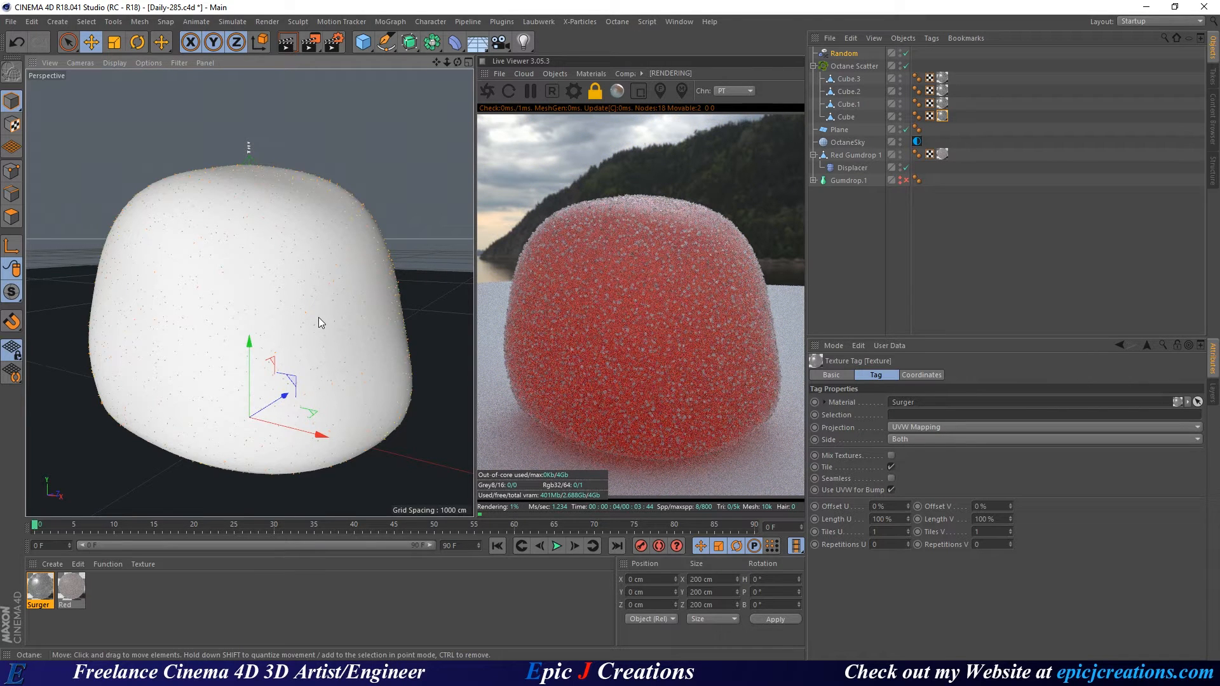
Try rescaling the four scattered crystal cubes, then undo the enlargement.
{"action": "left_click", "coordinate": [853, 68]}
{"action": "left_click", "coordinate": [852, 79]}
{"action": "left_click", "coordinate": [846, 117], "text": "shift"}
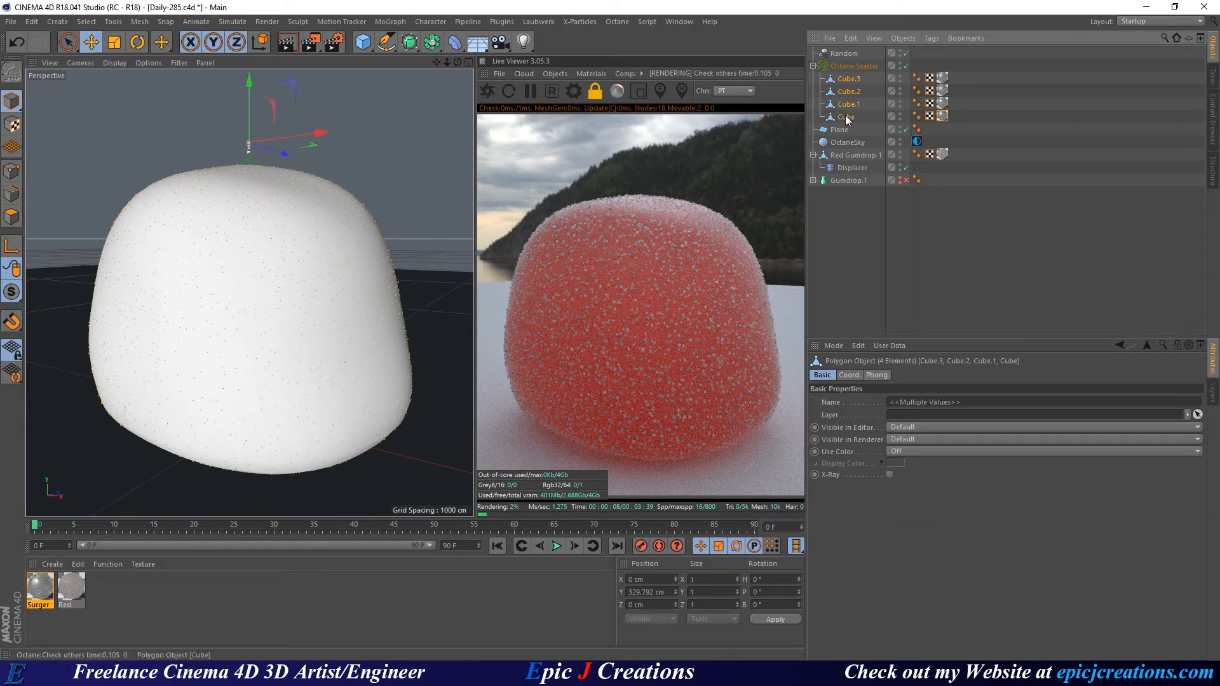
{"action": "key", "text": "t"}
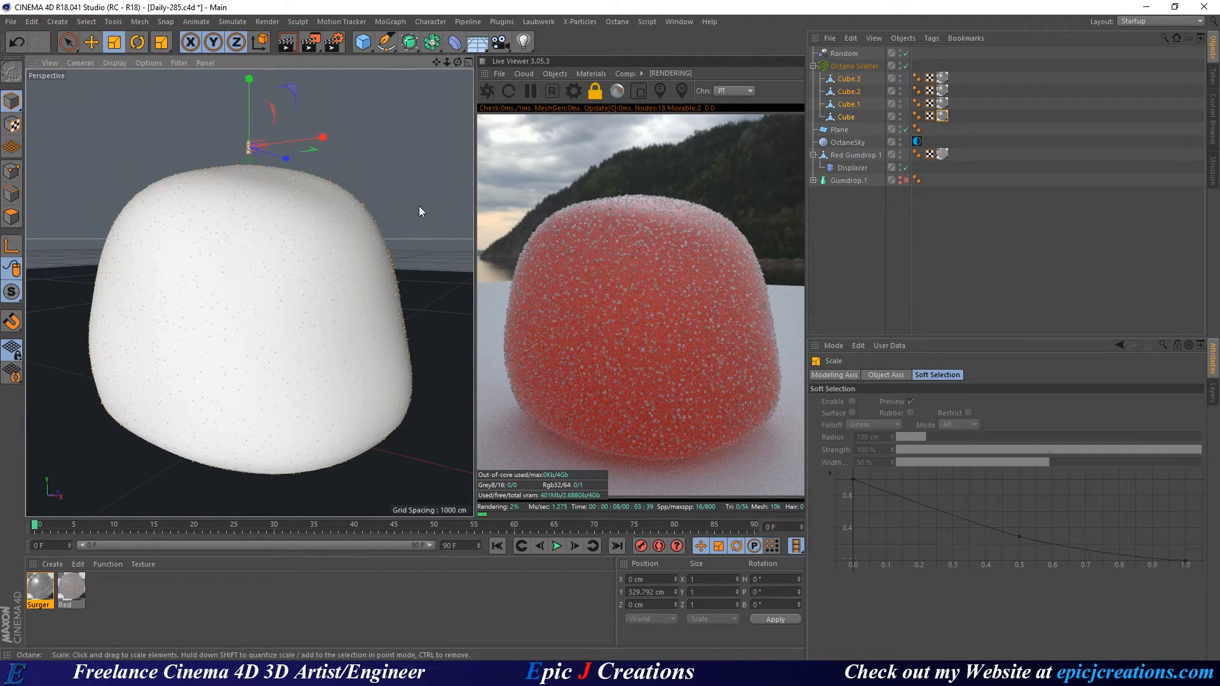
{"action": "left_click_drag", "start_coordinate": [419, 206], "coordinate": [345, 204]}
{"action": "left_click_drag", "start_coordinate": [329, 173], "coordinate": [981, 64]}
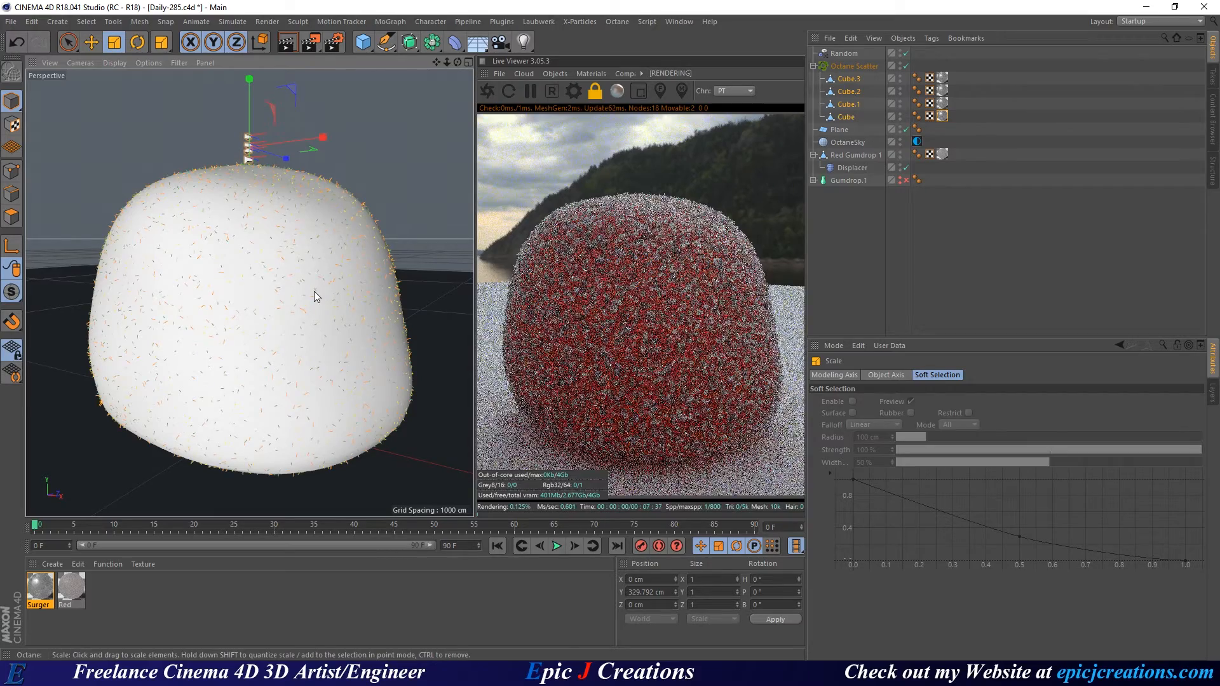
{"action": "key", "text": "ctrl+z"}
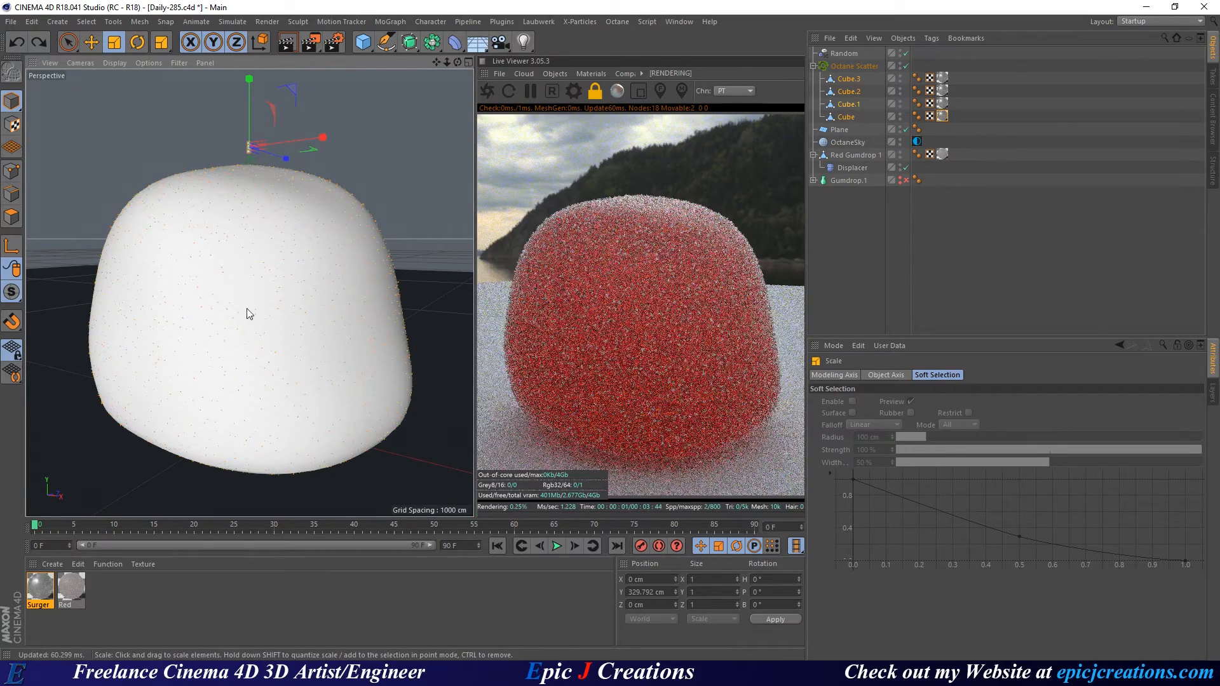
Orbit and zoom in to inspect the red gumdrop's frosted crystal surface.
{"action": "scroll", "coordinate": [361, 319], "scroll_direction": "up", "scroll_amount": 5}
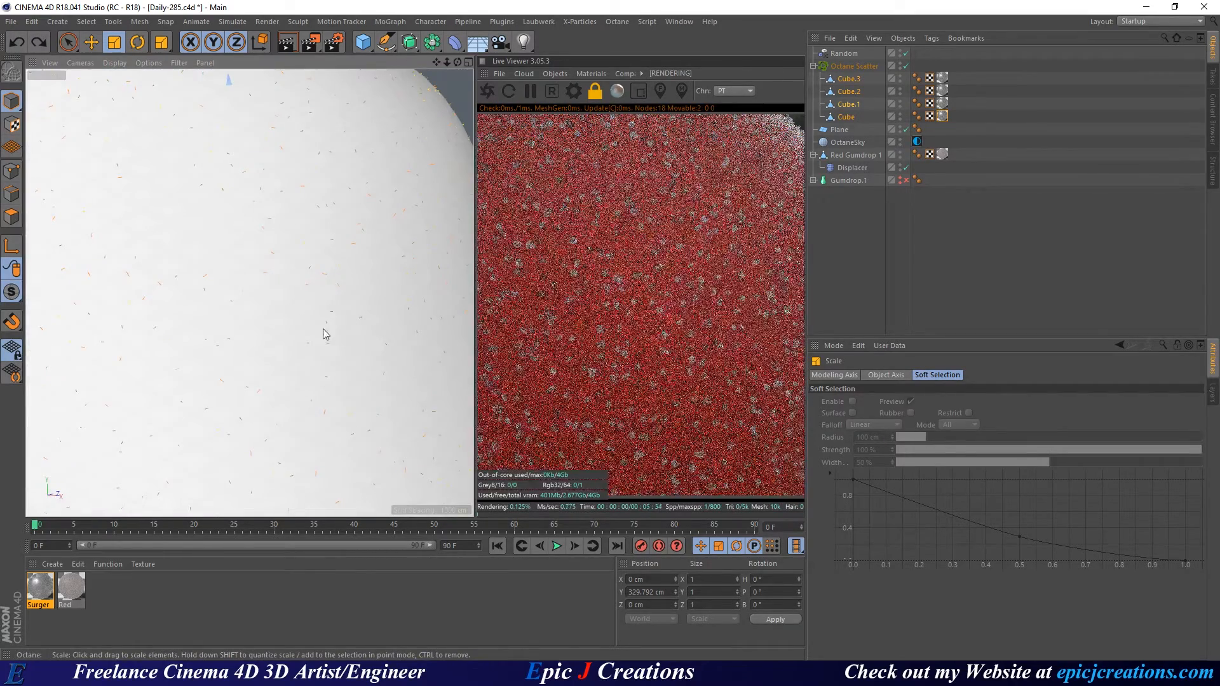
{"action": "scroll", "coordinate": [318, 324], "scroll_direction": "down", "scroll_amount": 5}
{"action": "left_click_drag", "start_coordinate": [301, 284], "coordinate": [319, 296], "text": "alt"}
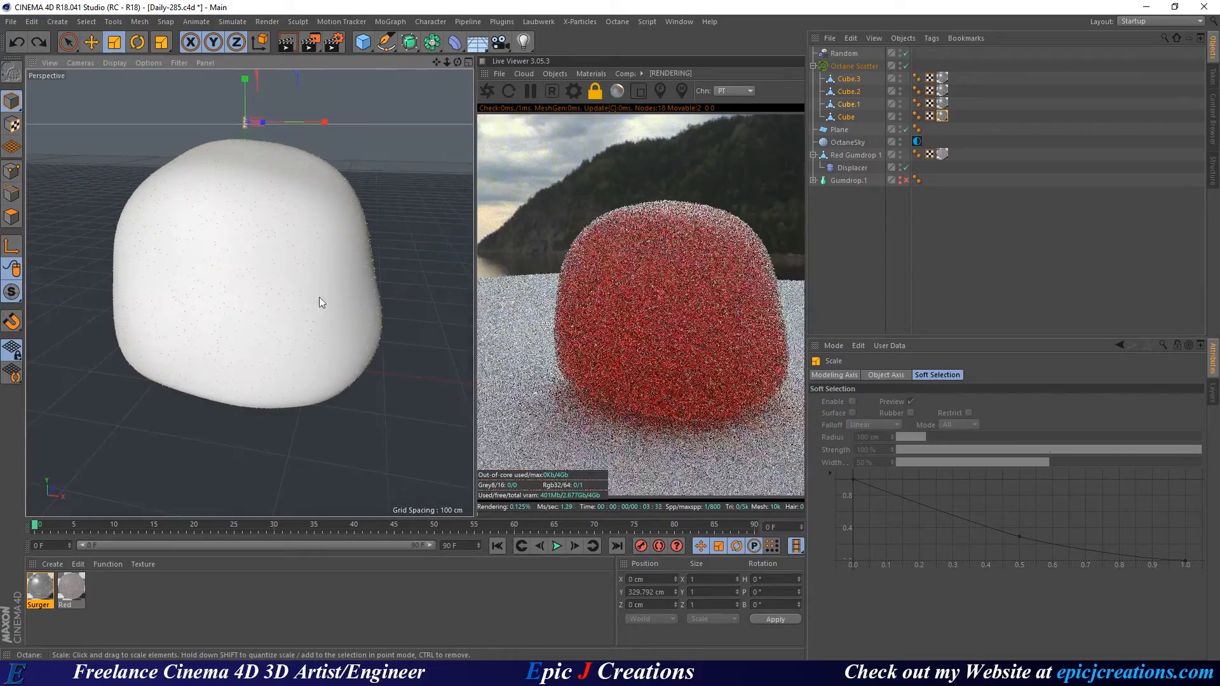
{"action": "middle_click_drag", "start_coordinate": [269, 258], "coordinate": [258, 289], "text": "alt"}
{"action": "scroll", "coordinate": [258, 290], "scroll_direction": "up", "scroll_amount": 2}
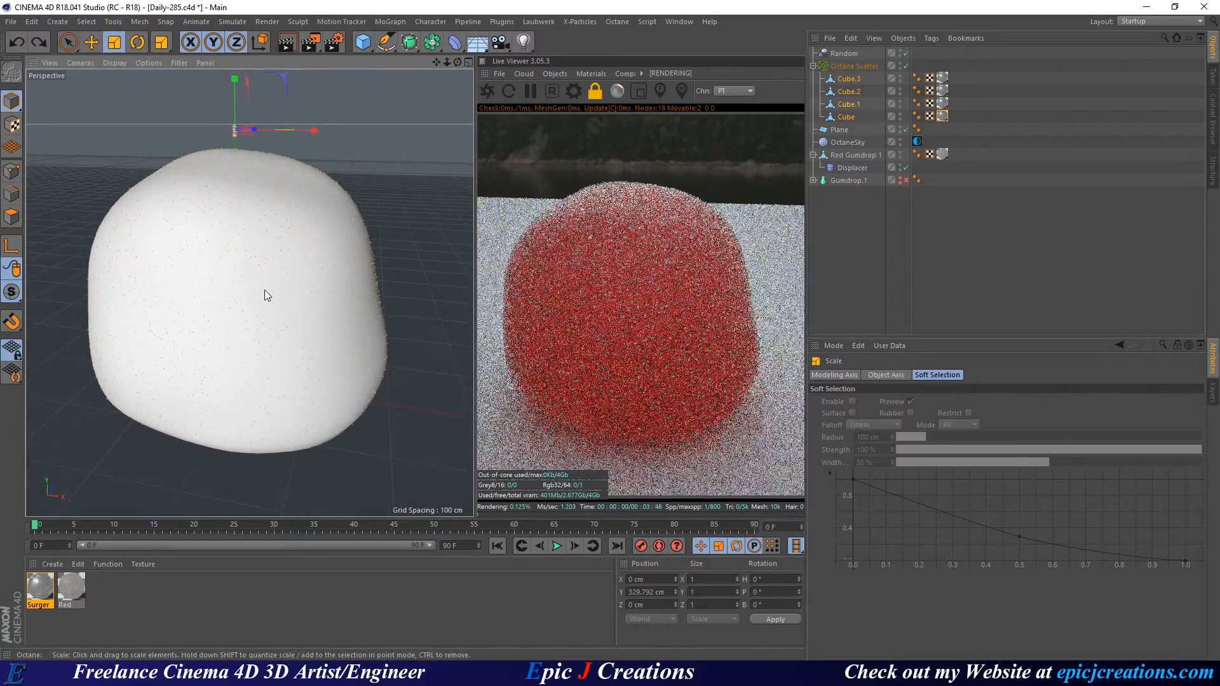
{"action": "left_click_drag", "start_coordinate": [250, 289], "coordinate": [248, 286], "text": "alt"}
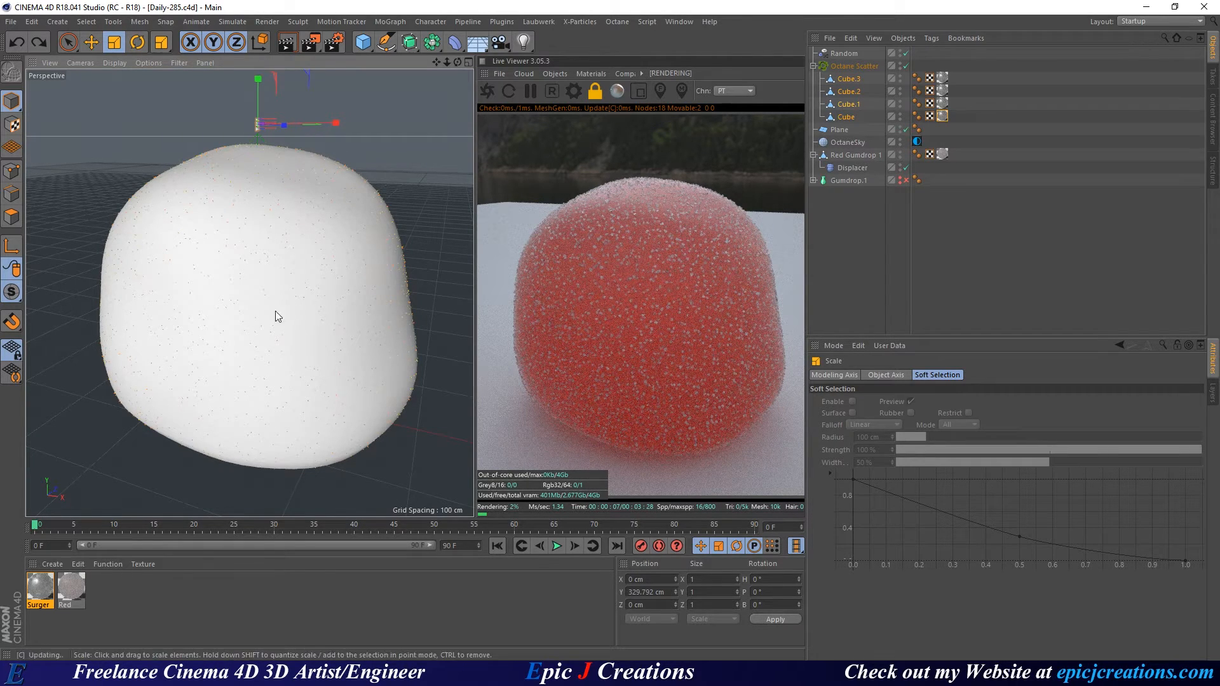
{"action": "mouse_move", "coordinate": [275, 311]}
{"action": "left_mouse_down", "text": "alt"}
{"action": "mouse_move", "coordinate": [308, 297]}
{"action": "mouse_move", "coordinate": [282, 331]}
{"action": "left_mouse_up", "text": "alt"}
{"action": "middle_click_drag", "start_coordinate": [280, 326], "coordinate": [273, 295], "text": "alt"}
{"action": "scroll", "coordinate": [274, 295], "scroll_direction": "down", "scroll_amount": 1}
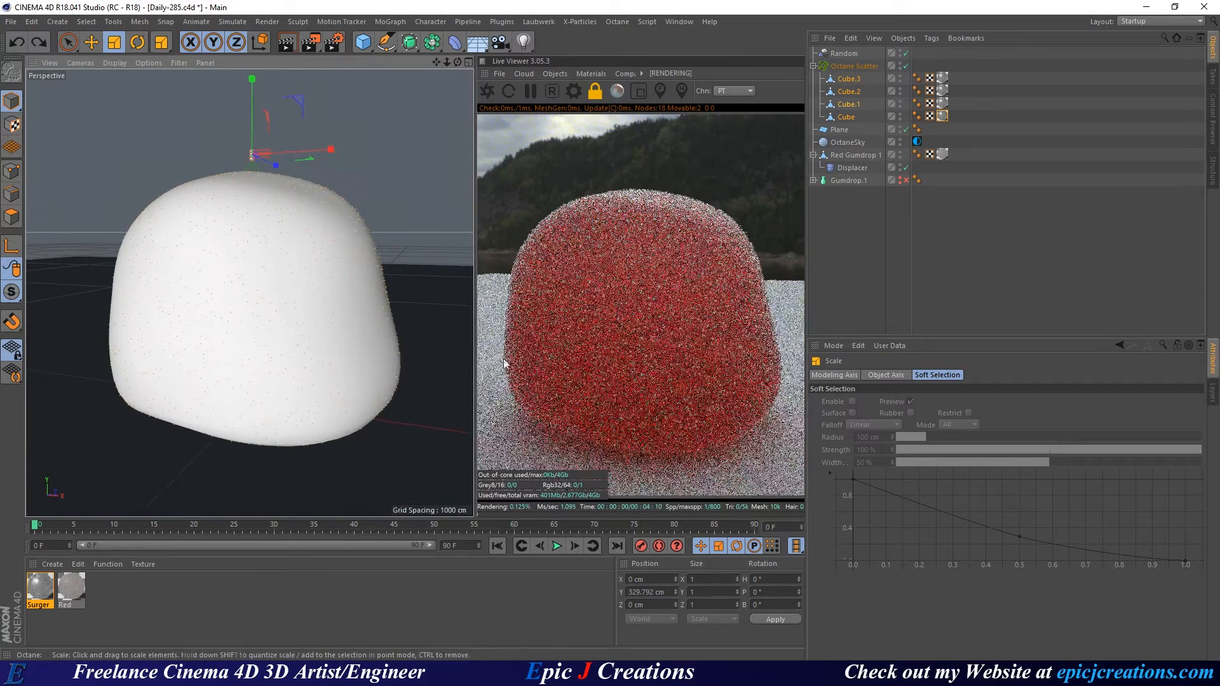
Scale Red Gumdrop 1 down to about 329 × 279 × 329 cm and save.
{"action": "left_click", "coordinate": [852, 154]}
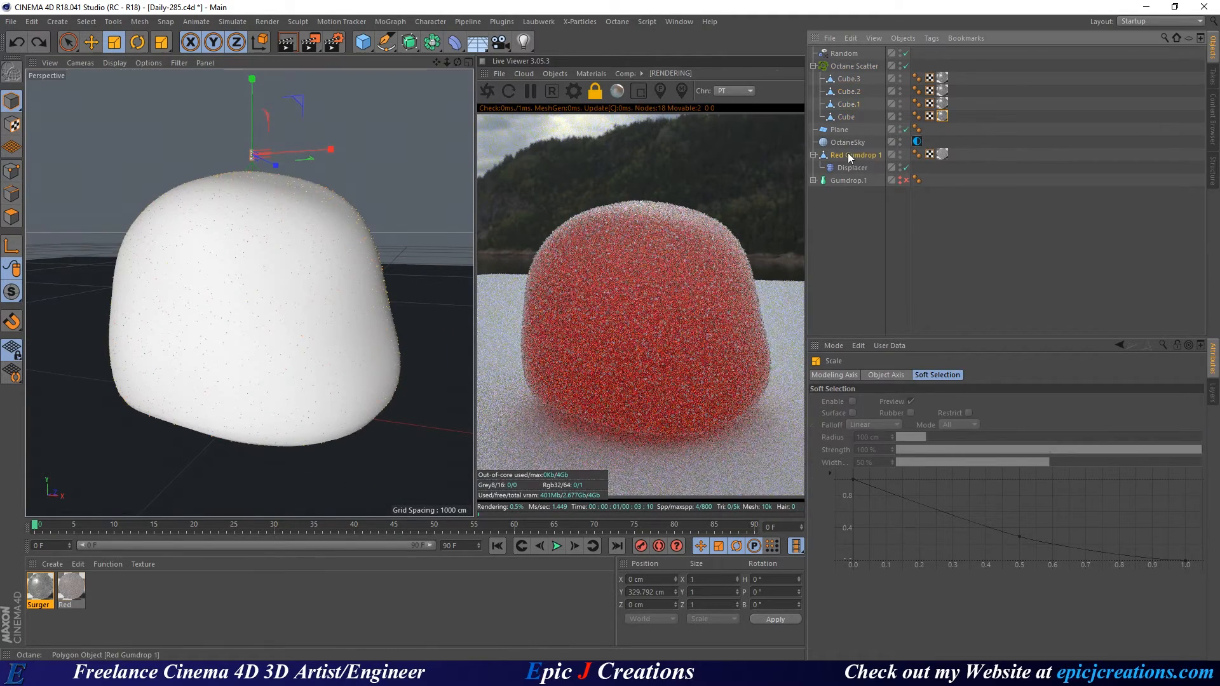
{"action": "key", "text": "t"}
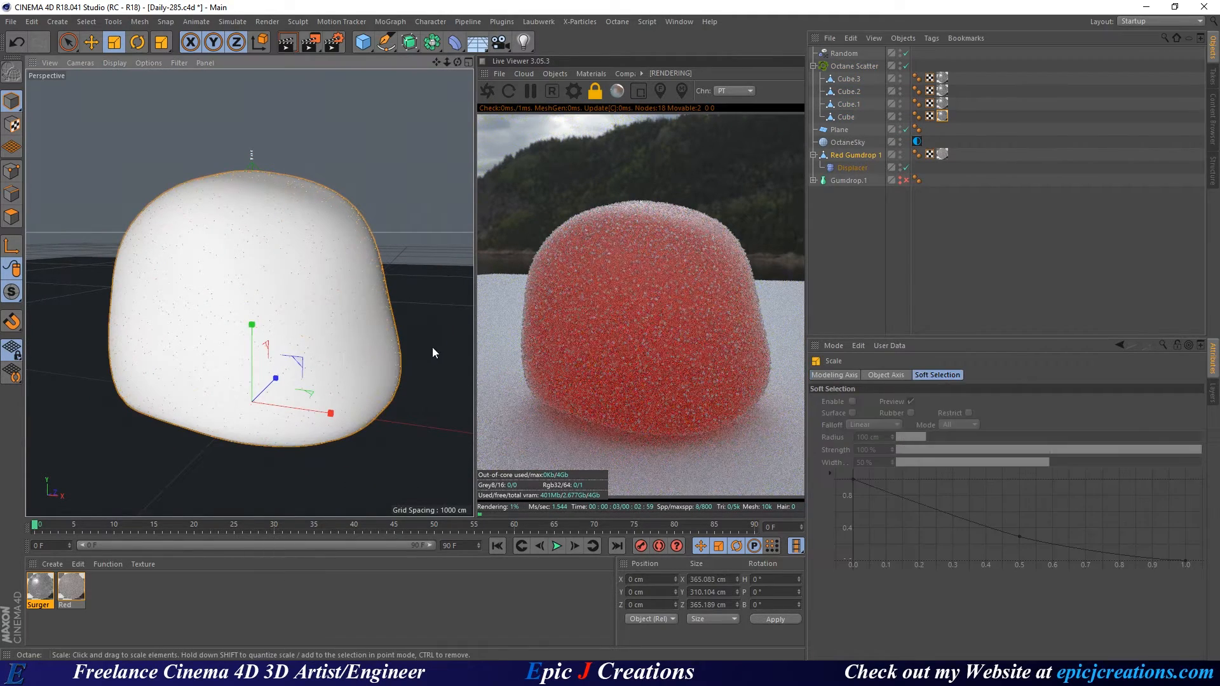
{"action": "left_click_drag", "start_coordinate": [433, 352], "coordinate": [376, 352]}
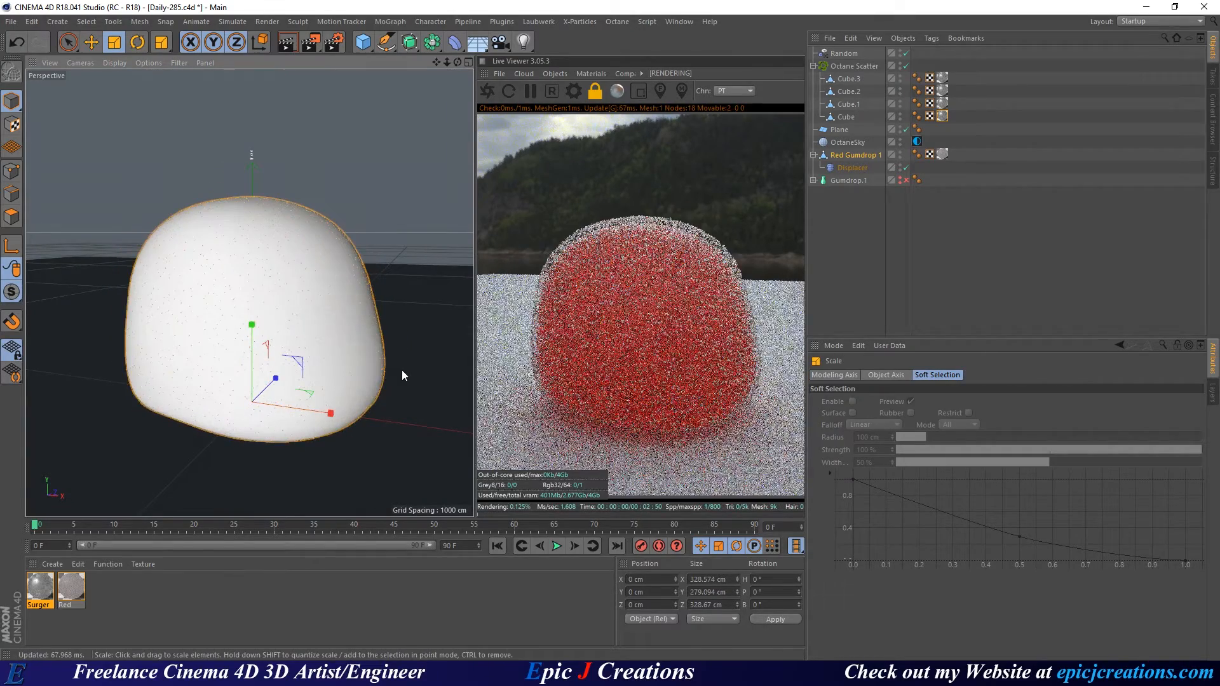
{"action": "scroll", "coordinate": [320, 349], "scroll_direction": "up", "scroll_amount": 3}
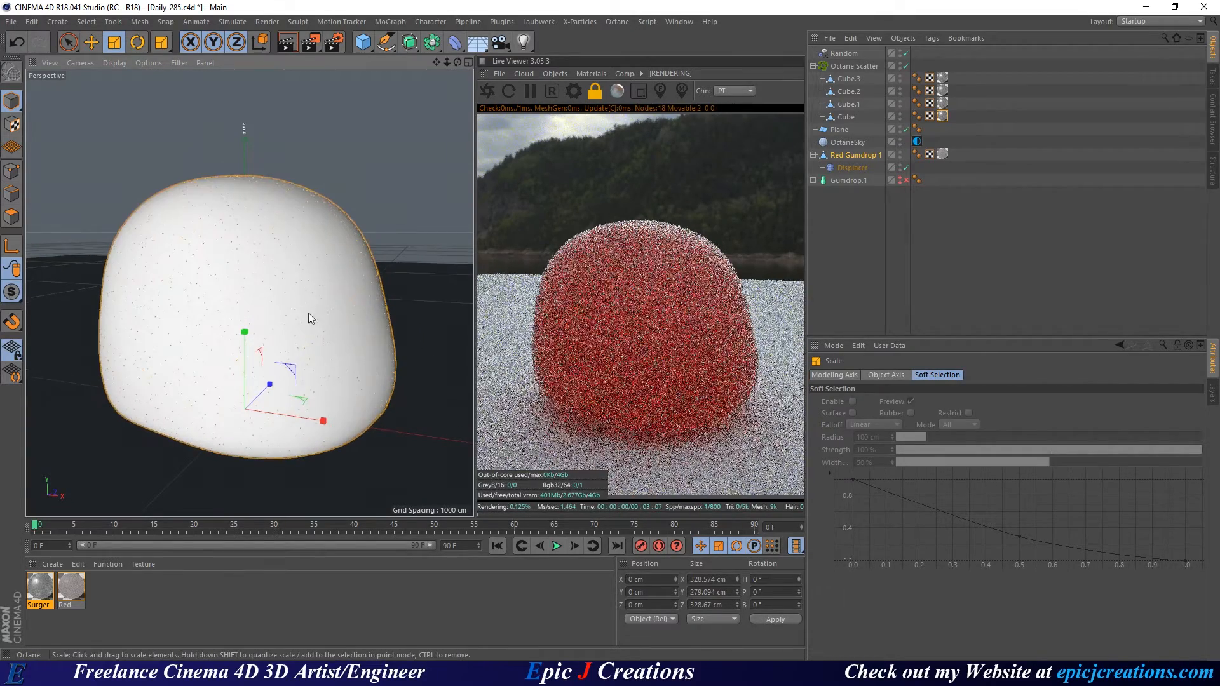
{"action": "left_click_drag", "start_coordinate": [308, 313], "coordinate": [278, 318], "text": "alt"}
{"action": "key", "text": "ctrl+s"}
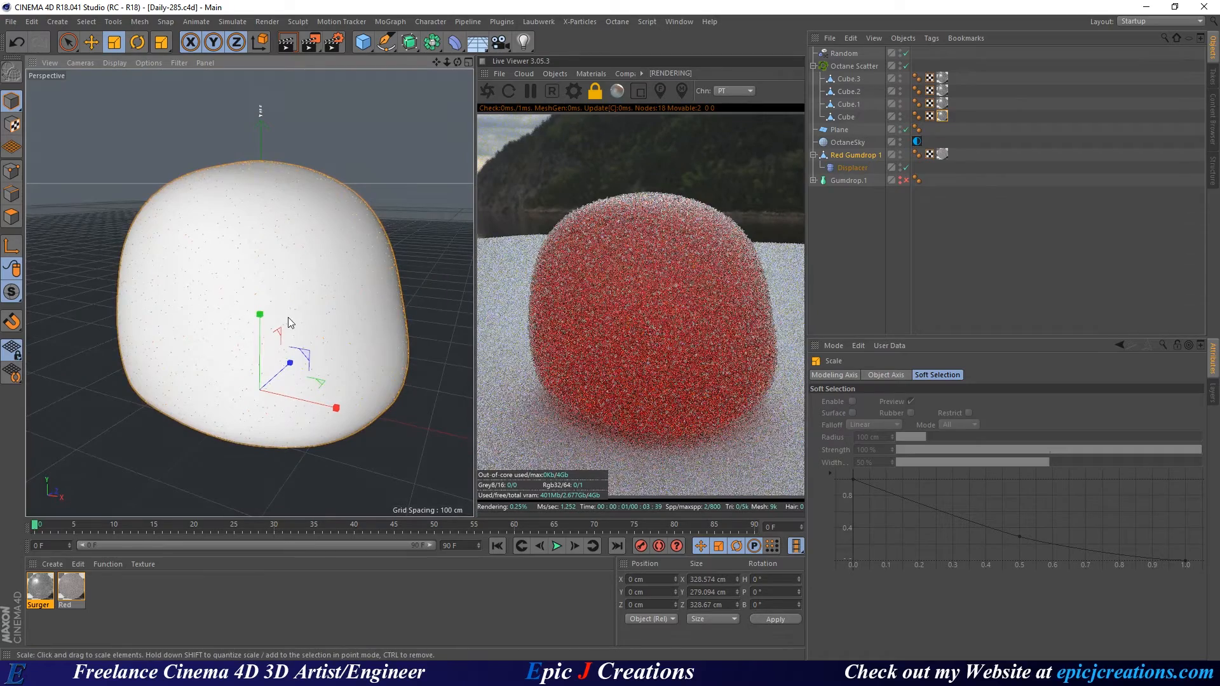
Orbit and zoom around the resized gumdrop to check its frosted coat.
{"action": "scroll", "coordinate": [279, 292], "scroll_direction": "up", "scroll_amount": 2}
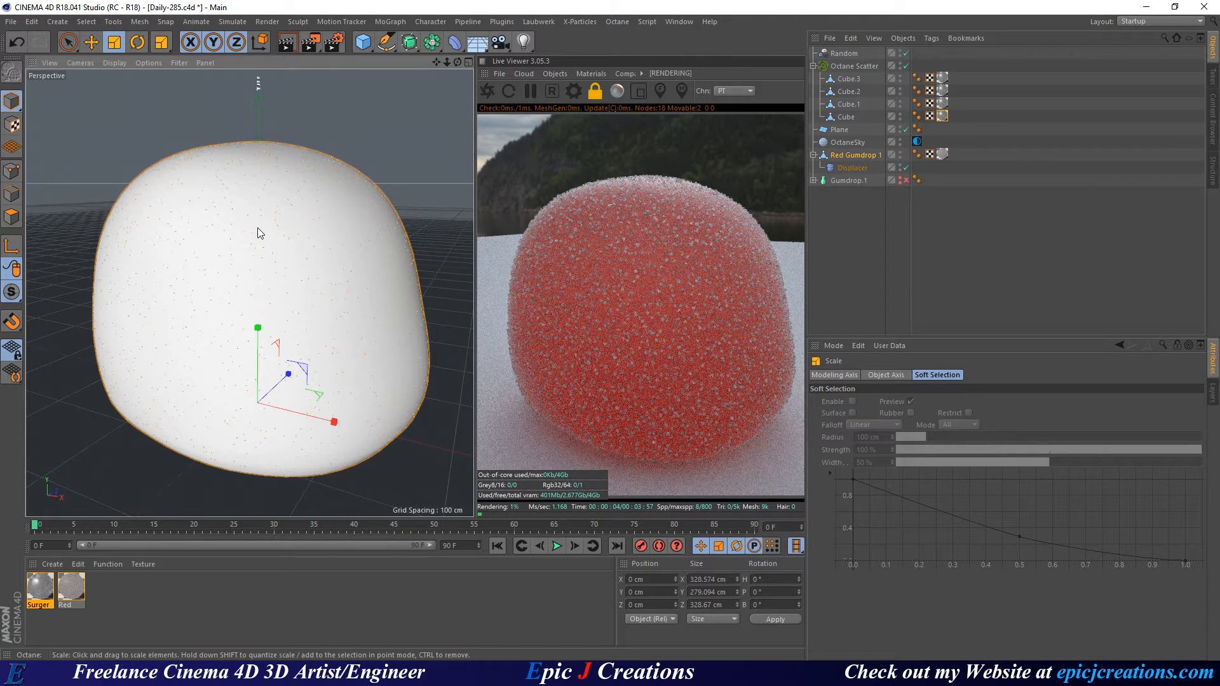
{"action": "left_click_drag", "start_coordinate": [236, 251], "coordinate": [249, 277], "text": "alt"}
{"action": "right_click_drag", "start_coordinate": [248, 277], "coordinate": [215, 269], "text": "alt"}
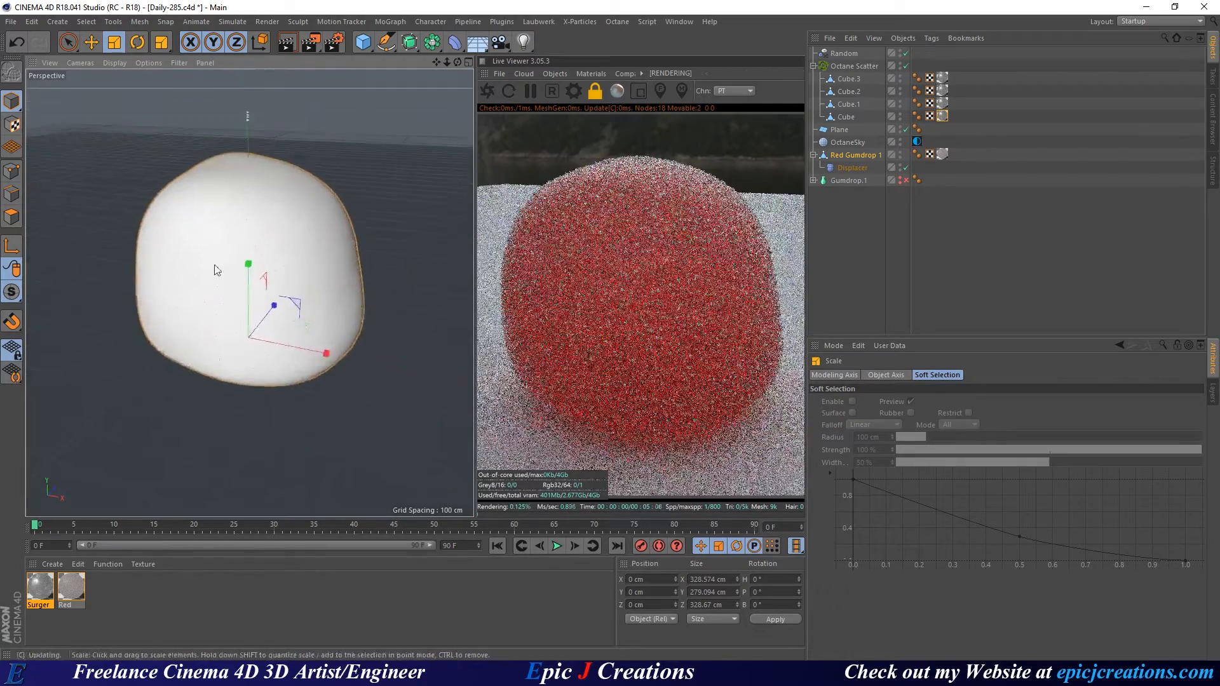
{"action": "left_click_drag", "start_coordinate": [215, 267], "coordinate": [246, 228], "text": "alt"}
{"action": "middle_click_drag", "start_coordinate": [266, 238], "coordinate": [253, 265], "text": "alt"}
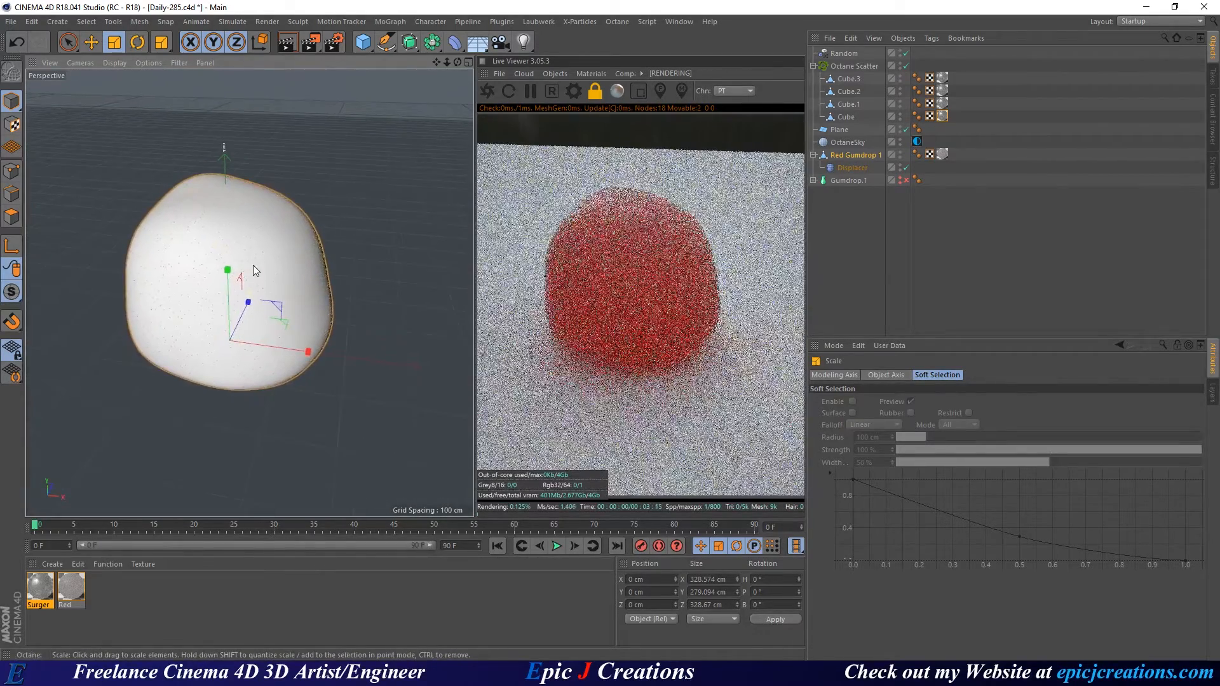
{"action": "right_click_drag", "start_coordinate": [253, 265], "coordinate": [279, 269], "text": "alt"}
{"action": "left_click_drag", "start_coordinate": [280, 268], "coordinate": [193, 284], "text": "alt"}
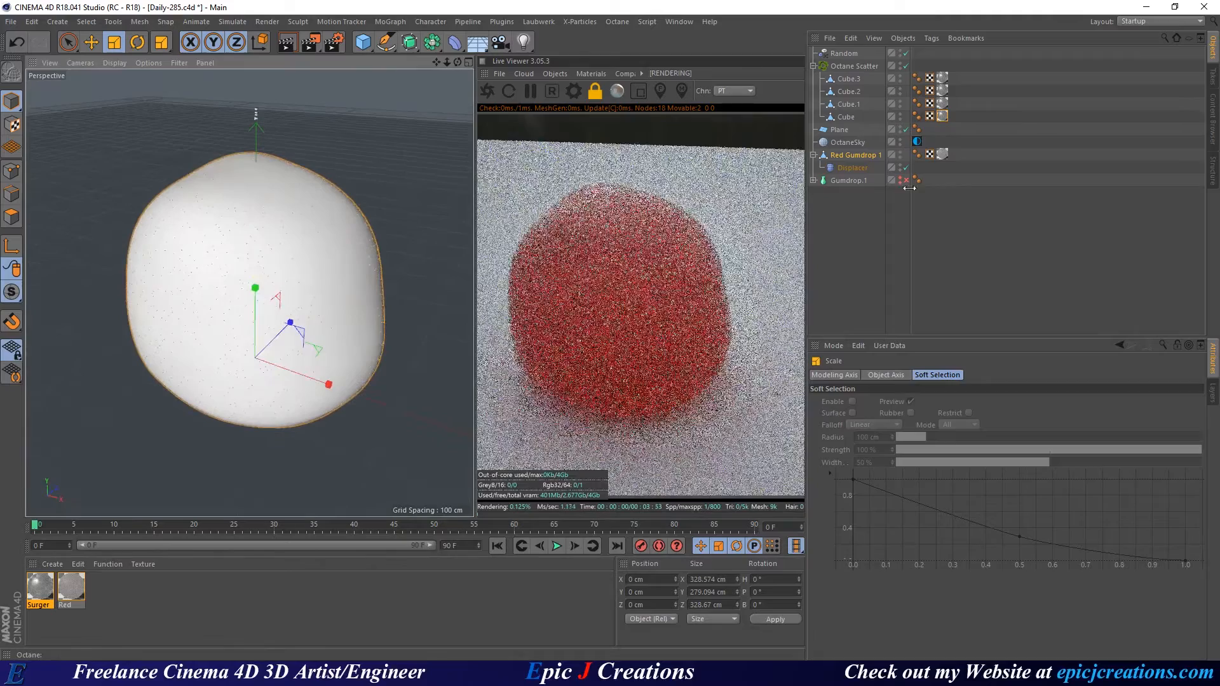
Load sun_parking_montreal_canada_3k.exr into the OctaneSky image texture and view the sunlit shadow.
{"action": "left_click", "coordinate": [917, 141]}
{"action": "left_click", "coordinate": [872, 453]}
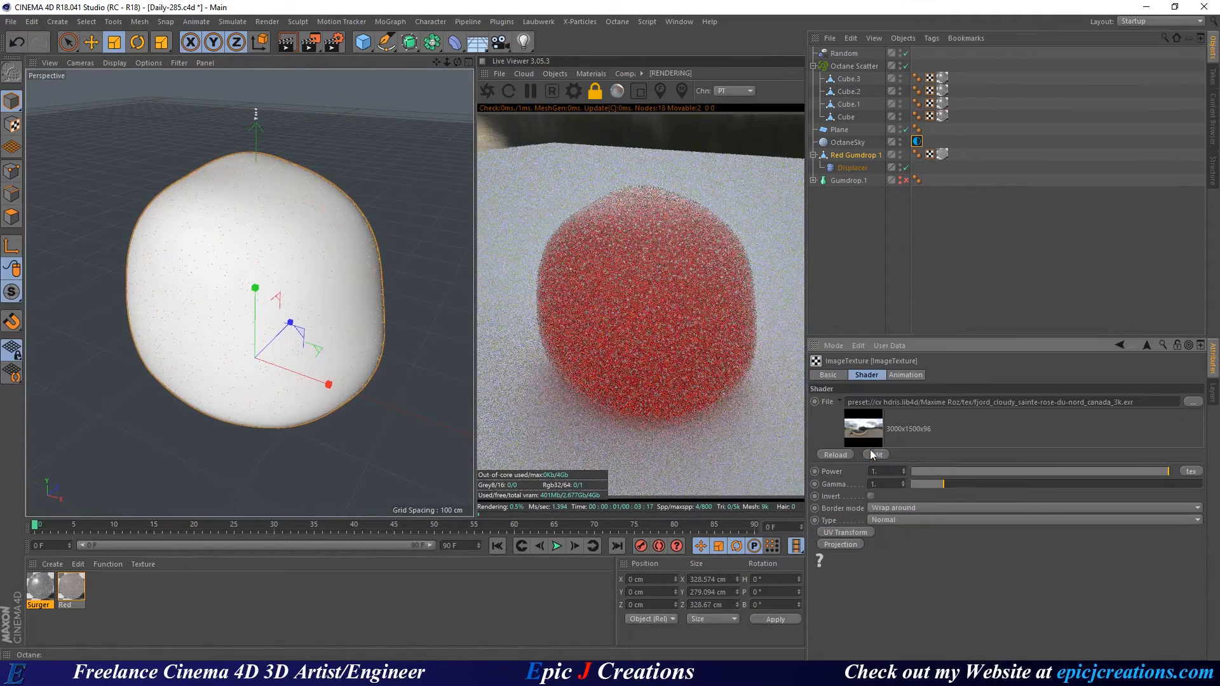
{"action": "left_click", "coordinate": [1214, 136]}
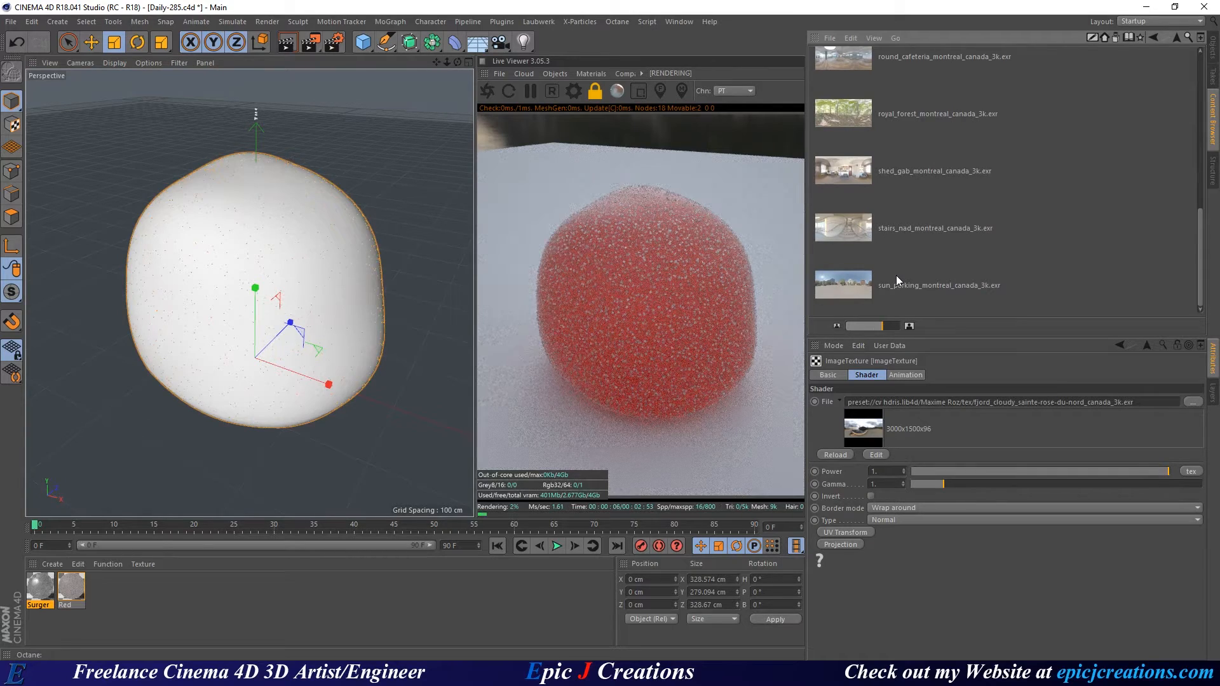
{"action": "left_click_drag", "start_coordinate": [895, 276], "coordinate": [876, 428]}
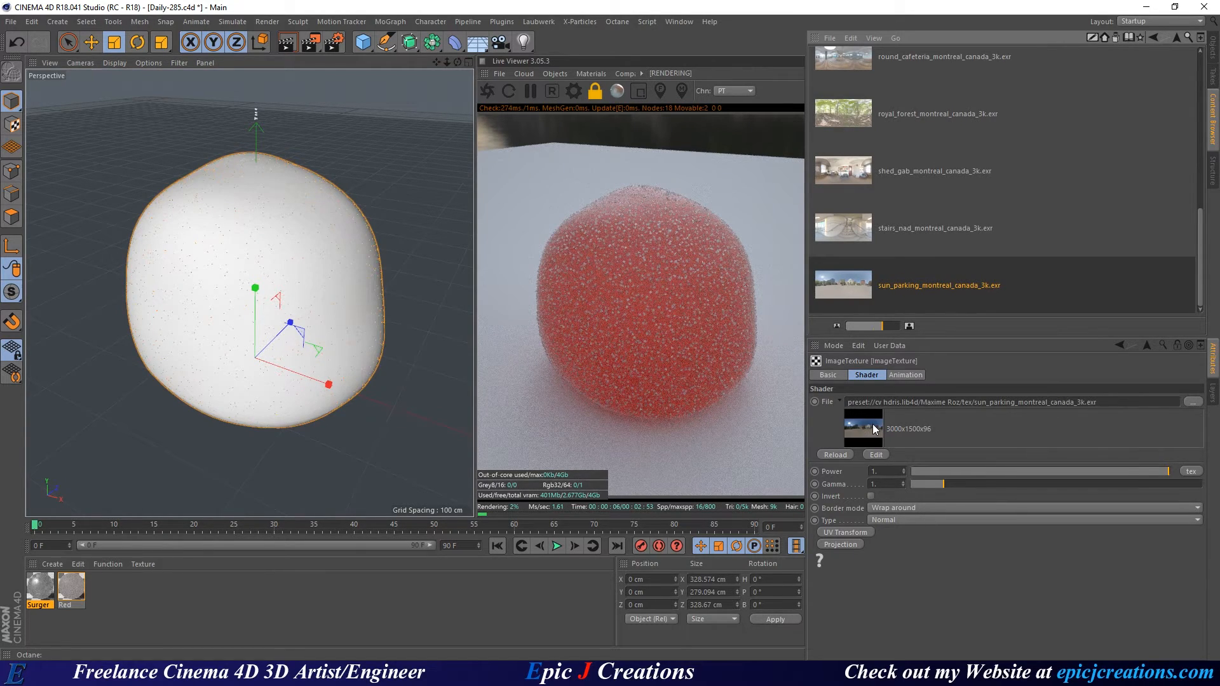
{"action": "left_click", "coordinate": [1212, 48]}
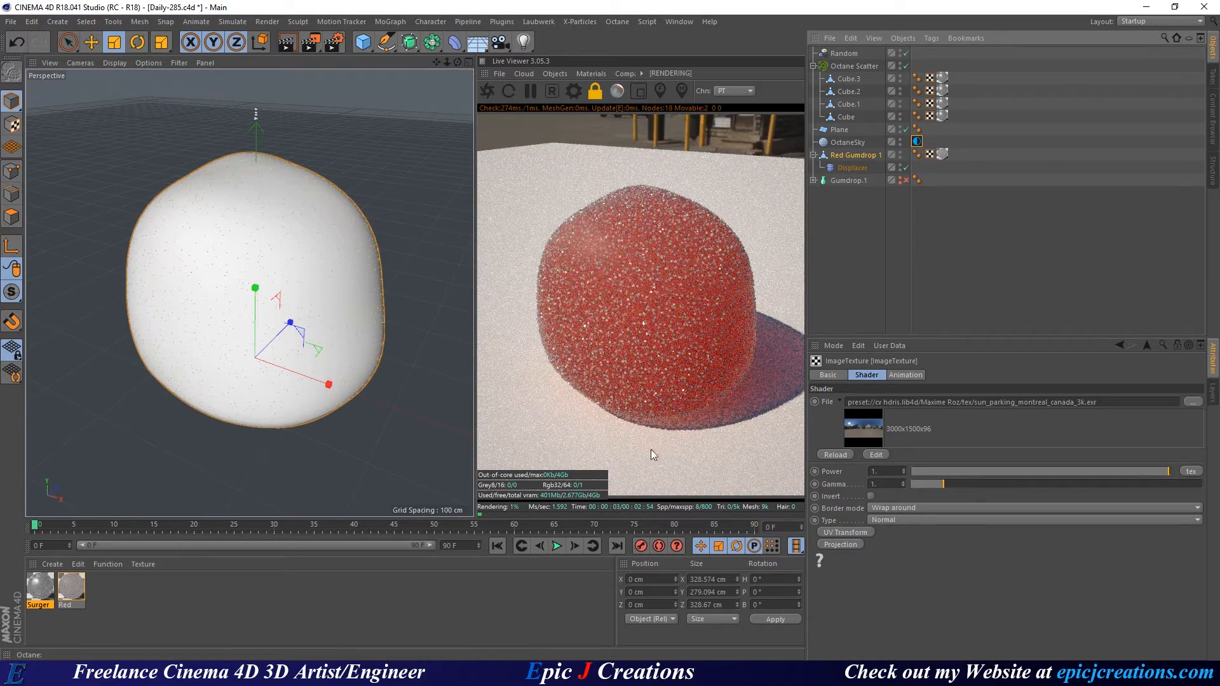
{"action": "left_click_drag", "start_coordinate": [240, 337], "coordinate": [335, 321], "text": "alt"}
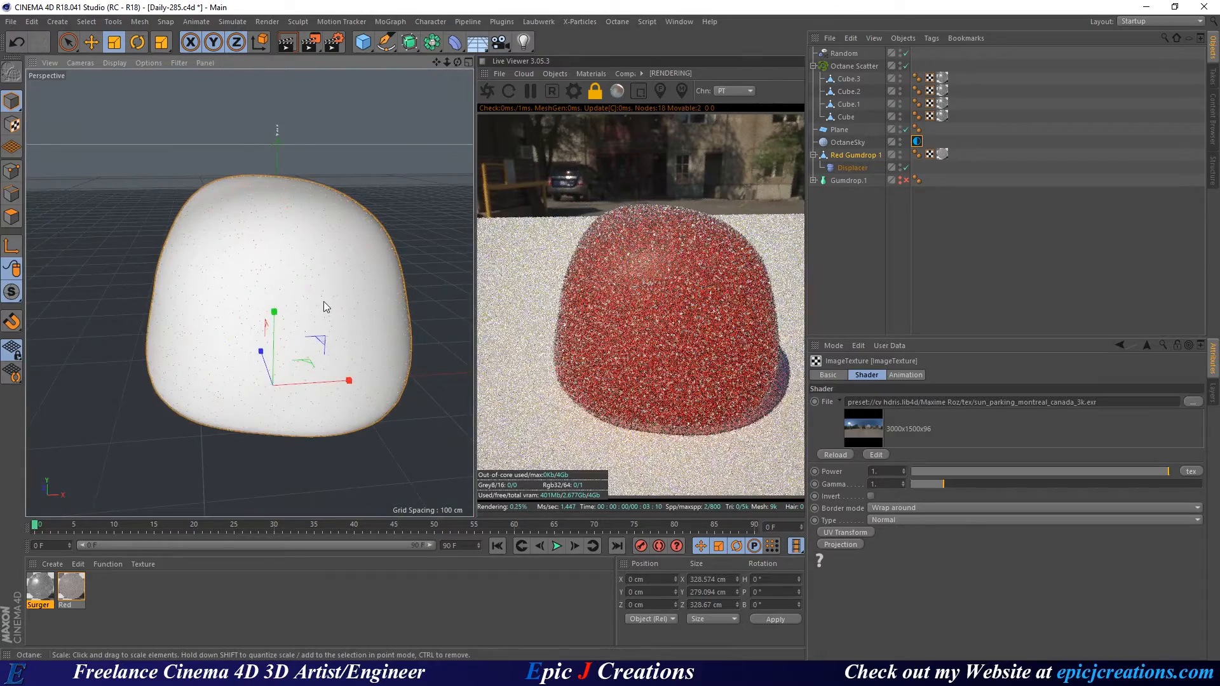
{"action": "left_click_drag", "start_coordinate": [333, 308], "coordinate": [274, 324], "text": "alt"}
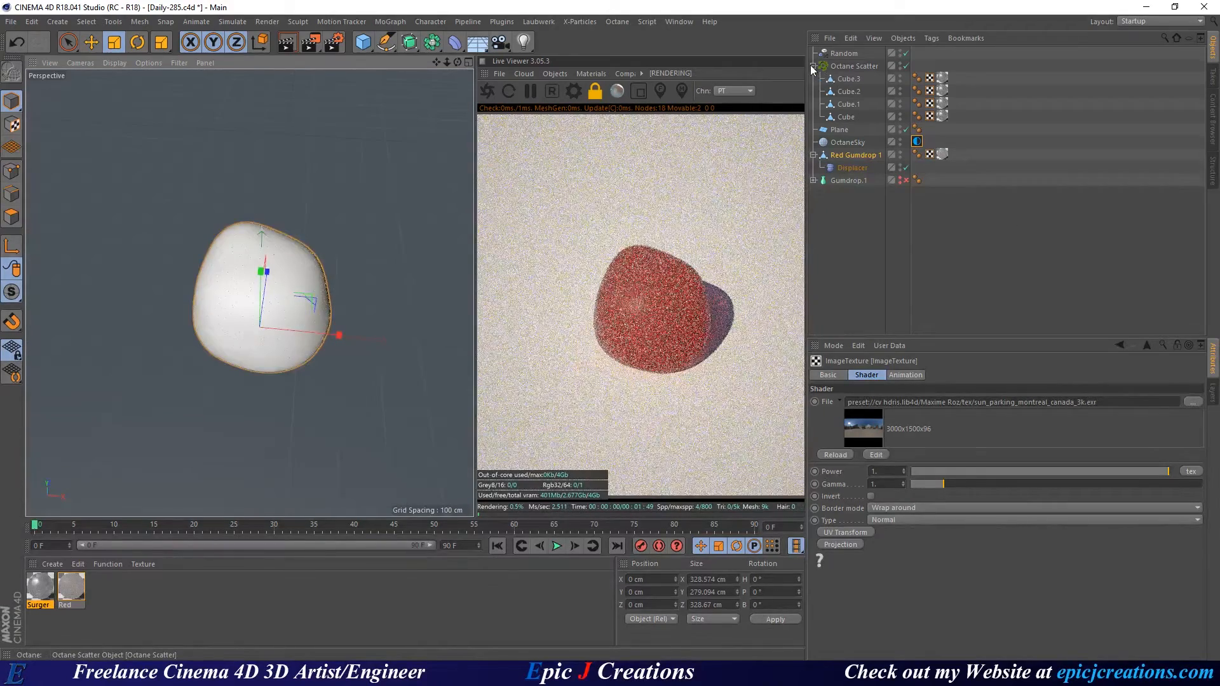
Move Red Gumdrop 1 below Random and group it with Octane Scatter under a null.
{"action": "left_click", "coordinate": [813, 66]}
{"action": "left_click_drag", "start_coordinate": [854, 104], "coordinate": [855, 60]}
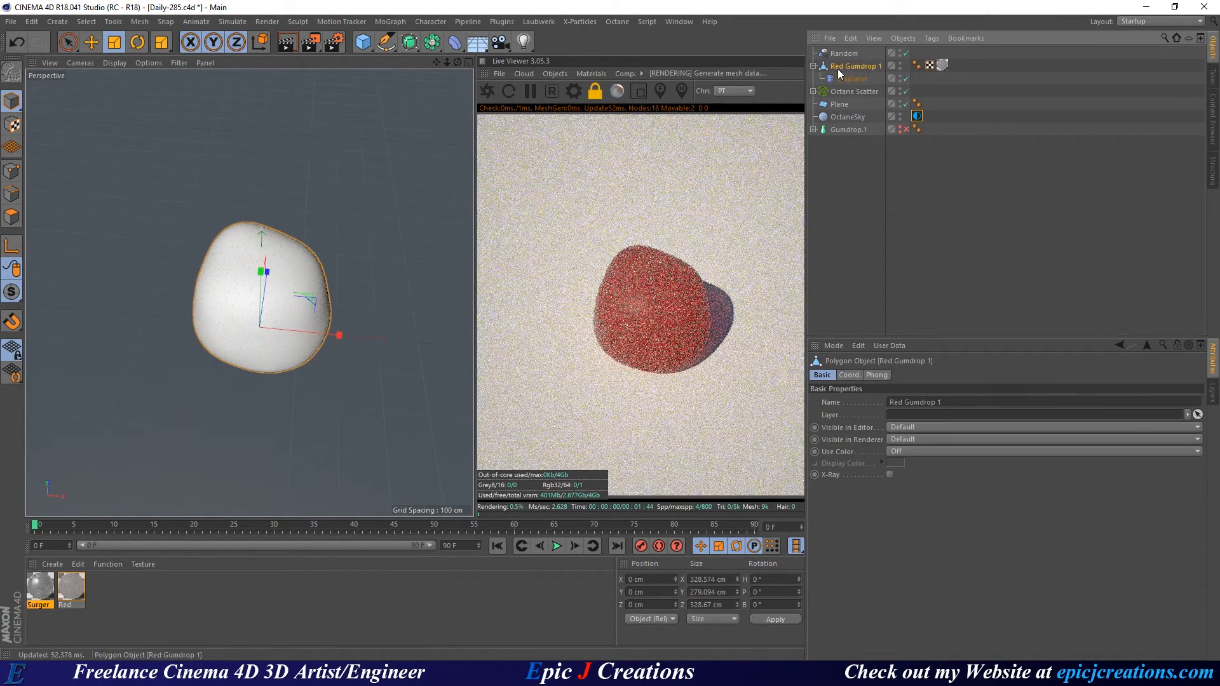
{"action": "left_click", "coordinate": [813, 66]}
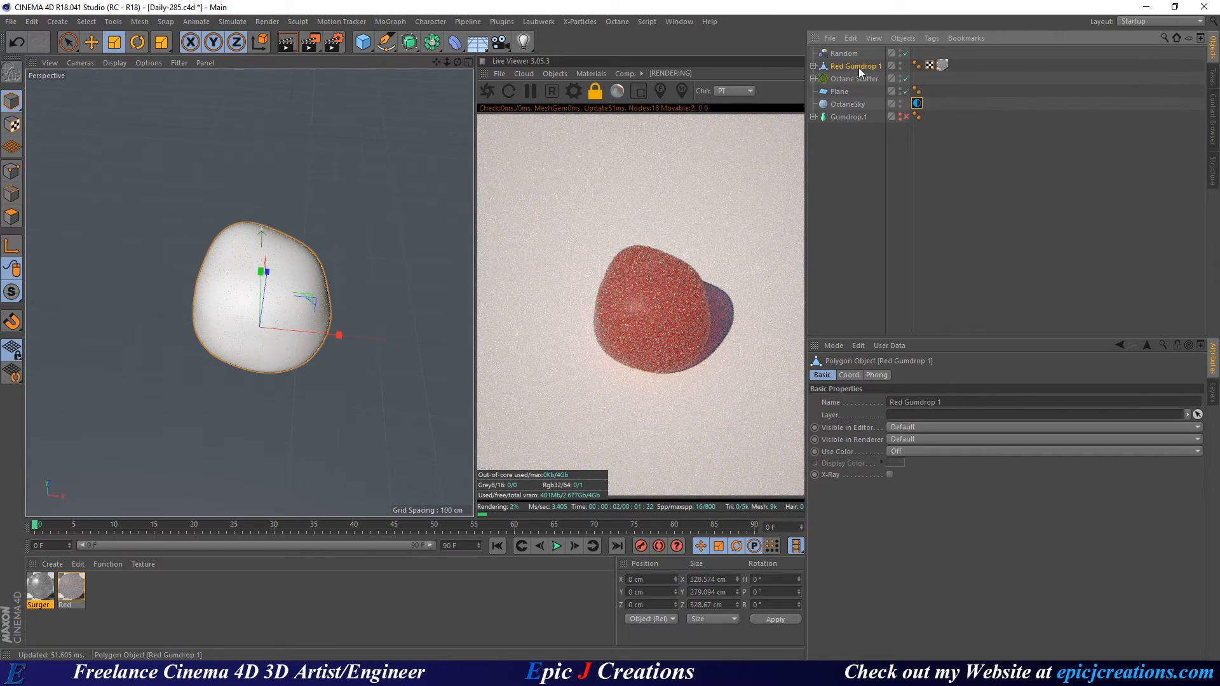
{"action": "left_click", "coordinate": [858, 78], "text": "ctrl"}
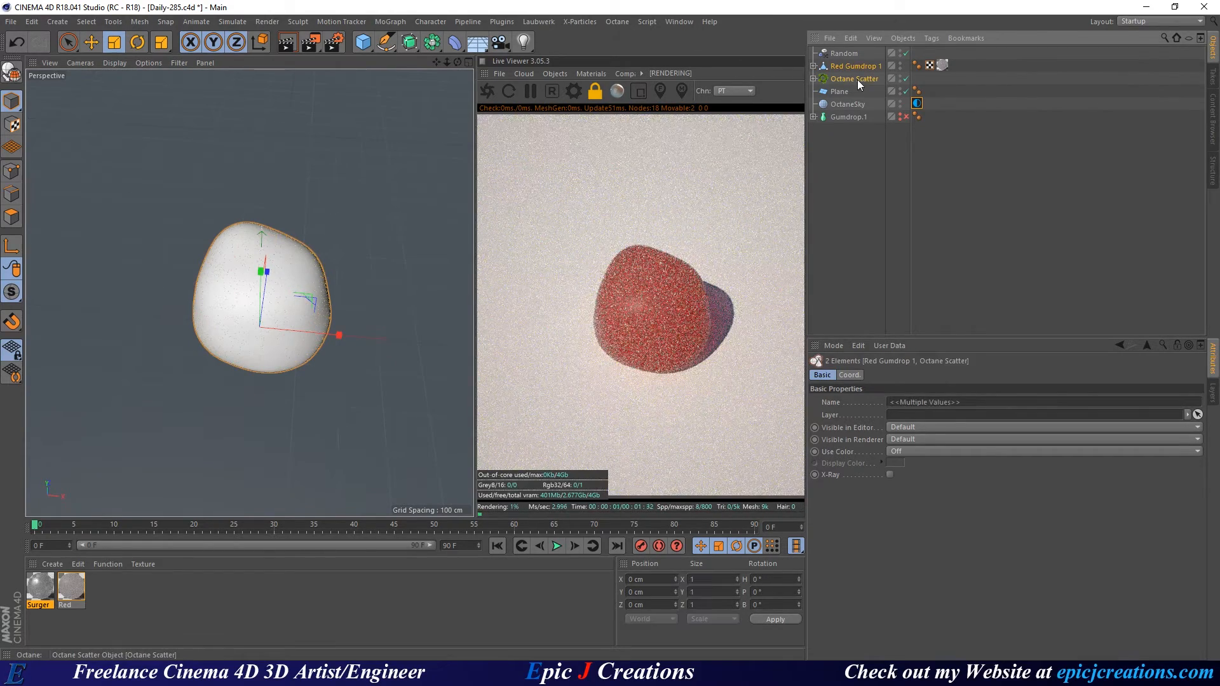
{"action": "key", "text": "alt+g"}
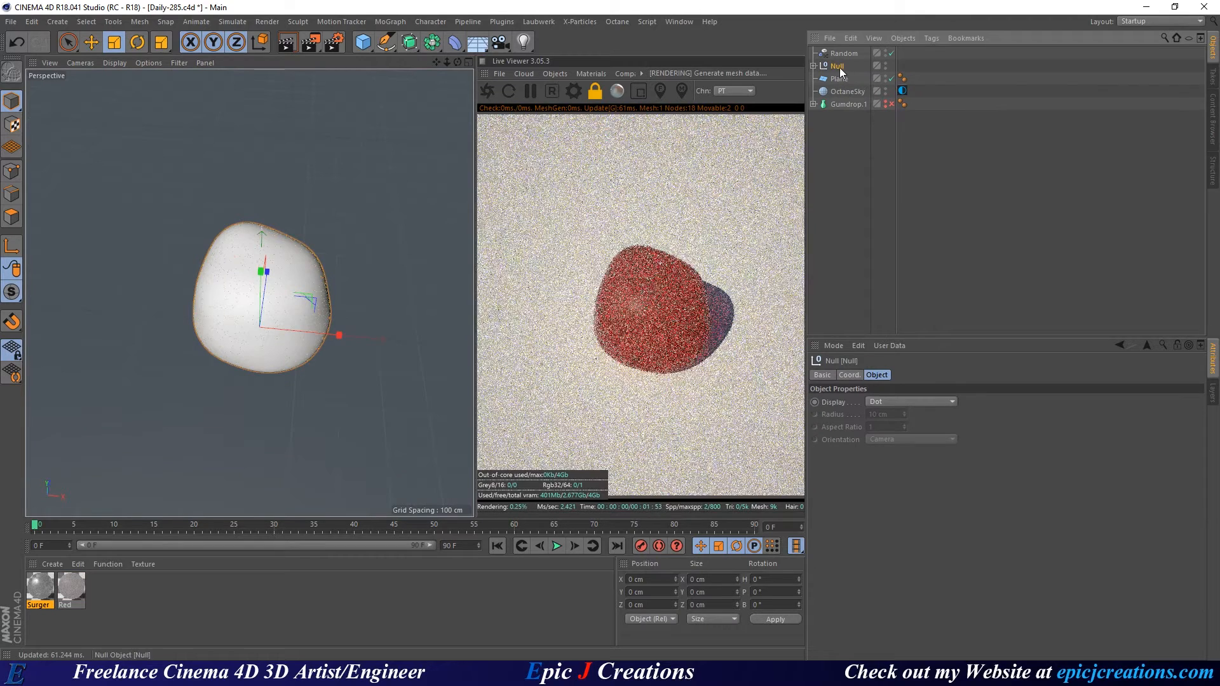
Rename the null 'Red Gumdrop 1' and paste a duplicate of the group.
{"action": "double_click", "coordinate": [838, 66]}
{"action": "type", "text": "Red"}
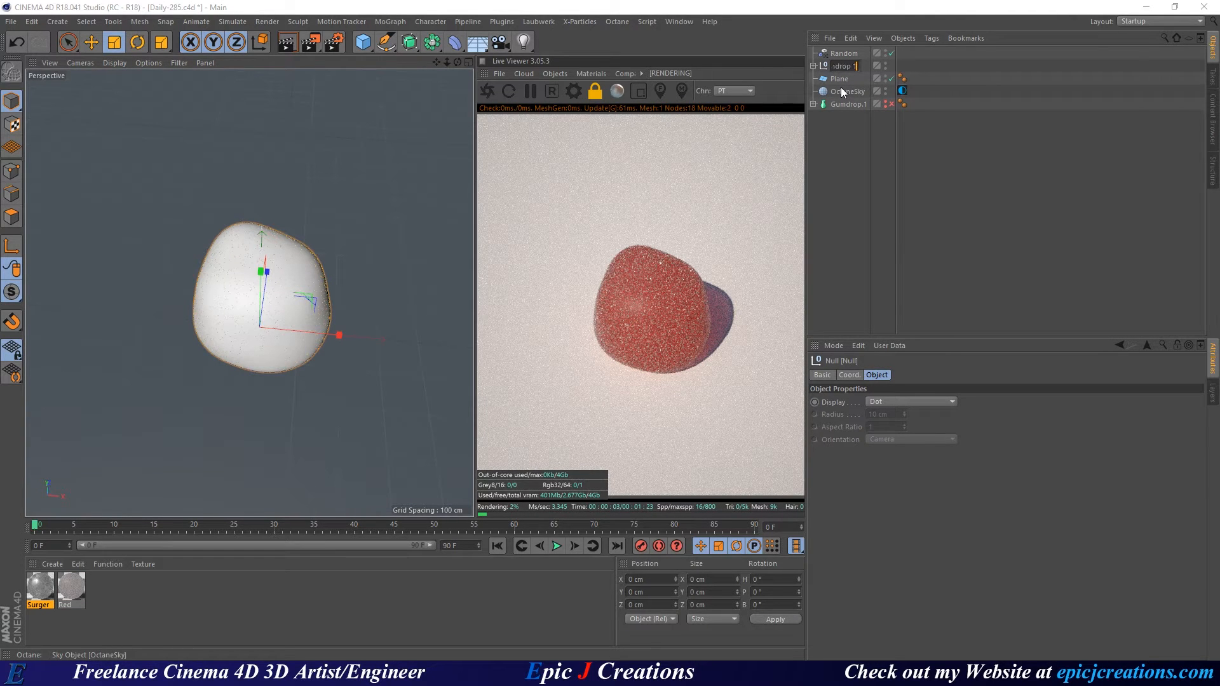
{"action": "type", "text": " Gumdrop 1"}
{"action": "key", "text": "Return"}
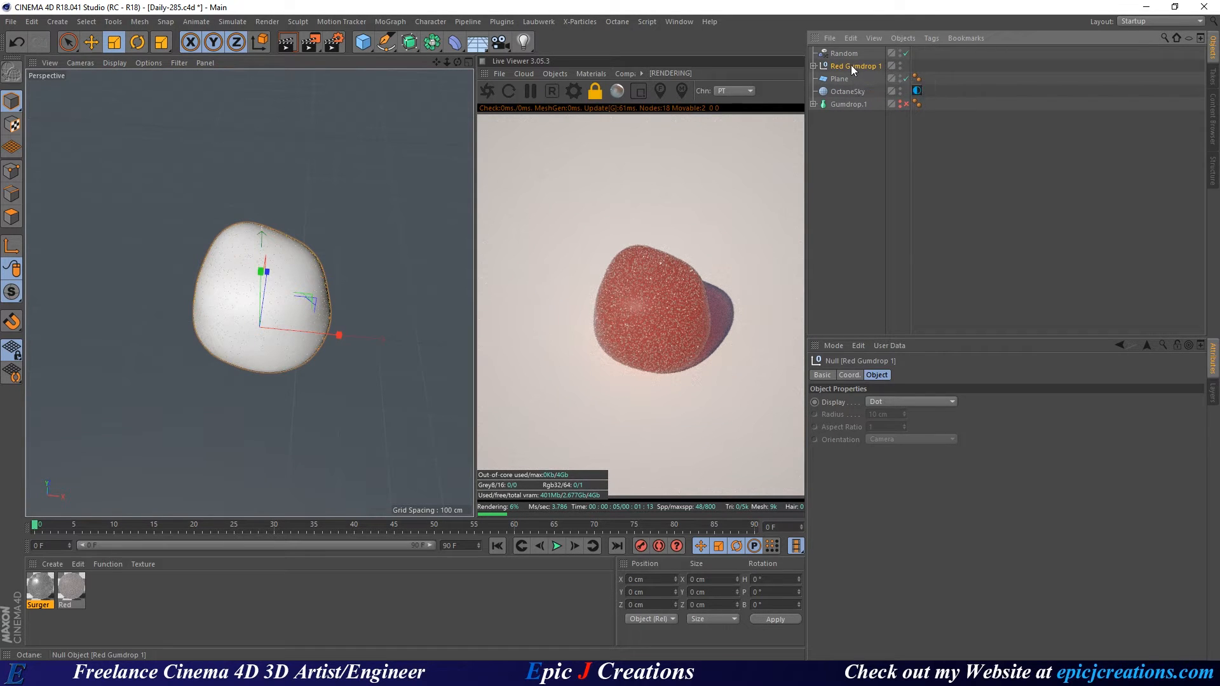
{"action": "key", "text": "ctrl+c"}
{"action": "key", "text": "ctrl+v"}
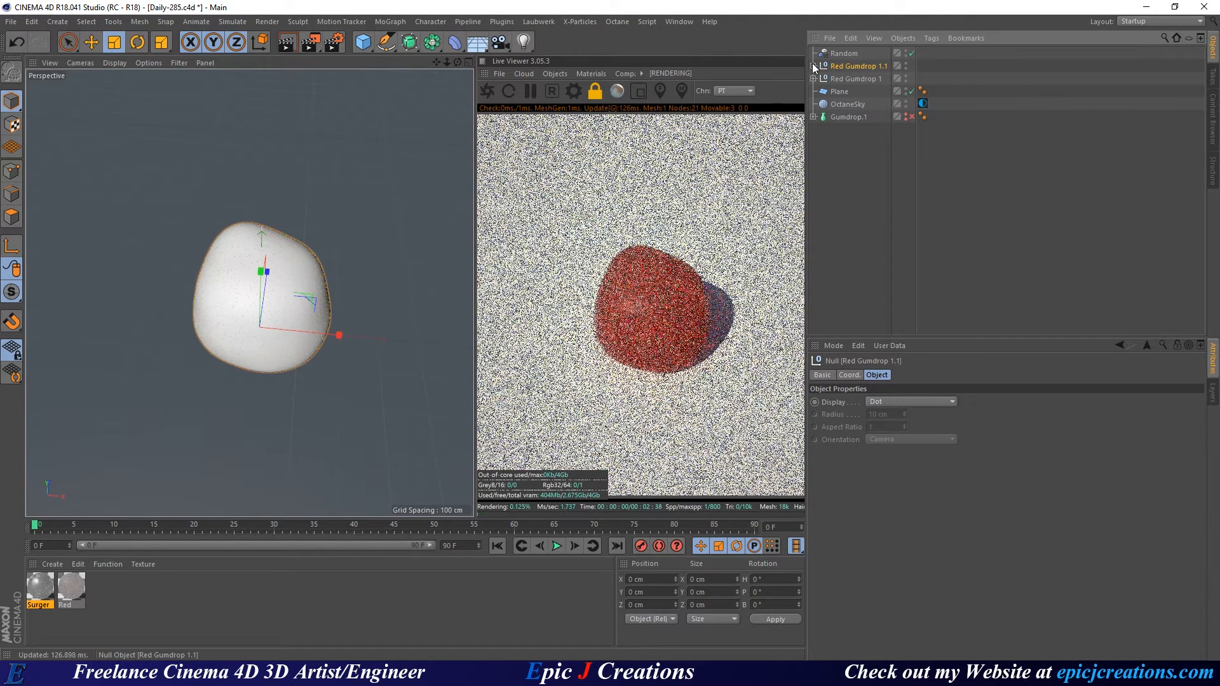
Move the copied gumdrop mesh far to the left and frame both gumdrops.
{"action": "left_click", "coordinate": [814, 65]}
{"action": "left_click", "coordinate": [861, 79]}
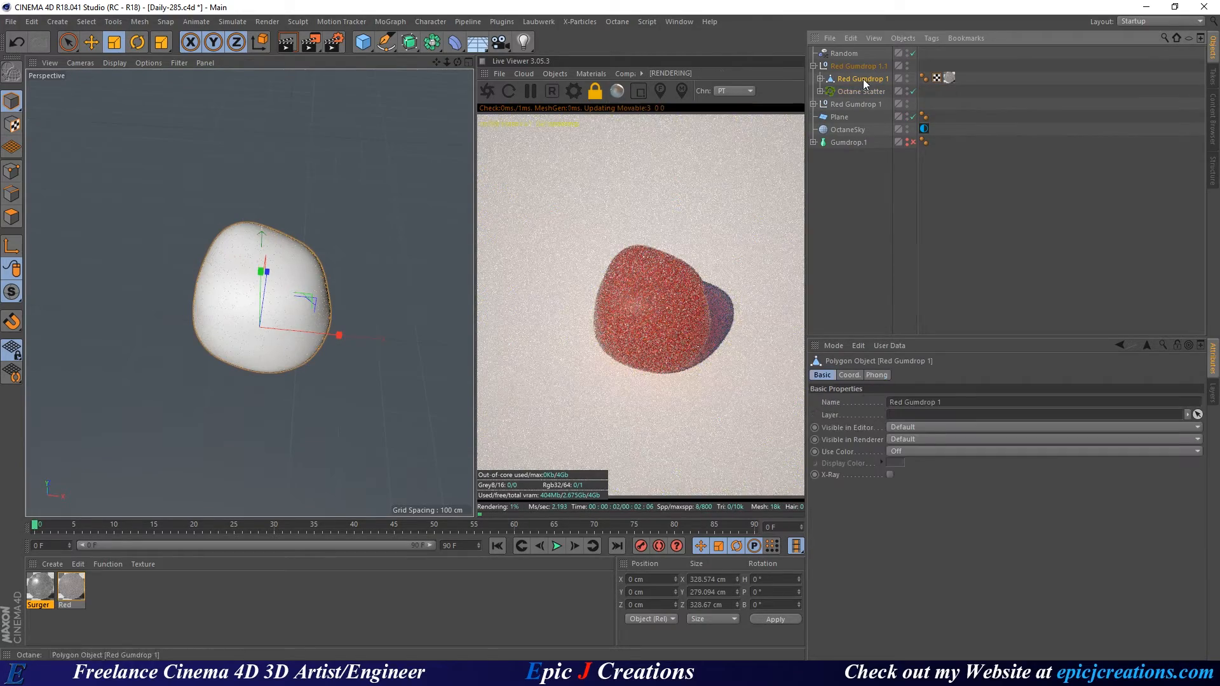
{"action": "key", "text": "e"}
{"action": "left_click_drag", "start_coordinate": [336, 385], "coordinate": [271, 435]}
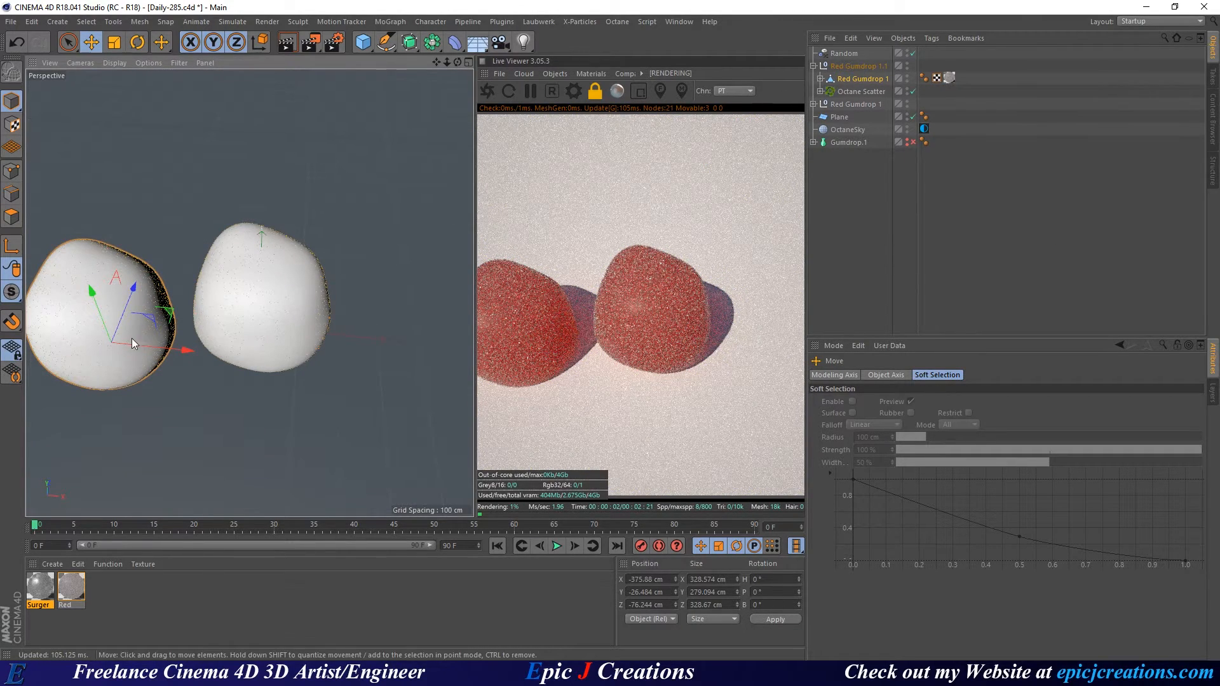
{"action": "middle_click_drag", "start_coordinate": [132, 338], "coordinate": [222, 352], "text": "alt"}
{"action": "left_click_drag", "start_coordinate": [222, 347], "coordinate": [212, 330], "text": "alt"}
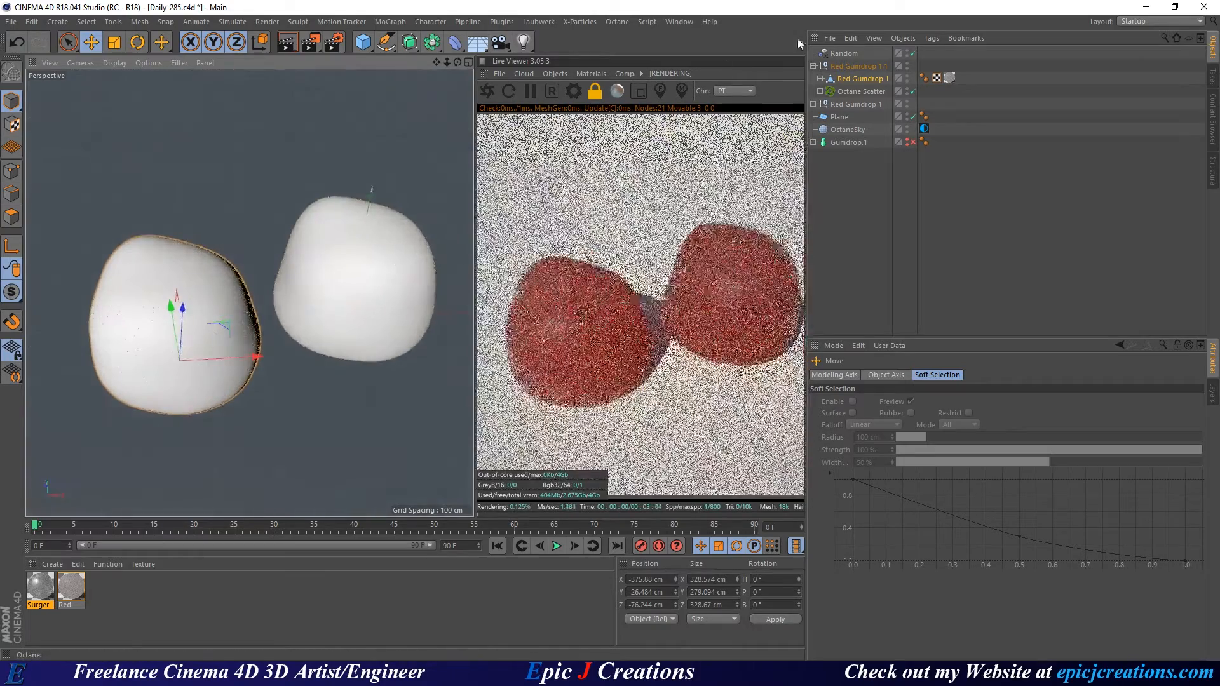
Move the Red Gumdrop 1.1 group back and left to X −192.87, Z 459.036 cm.
{"action": "left_click", "coordinate": [844, 68]}
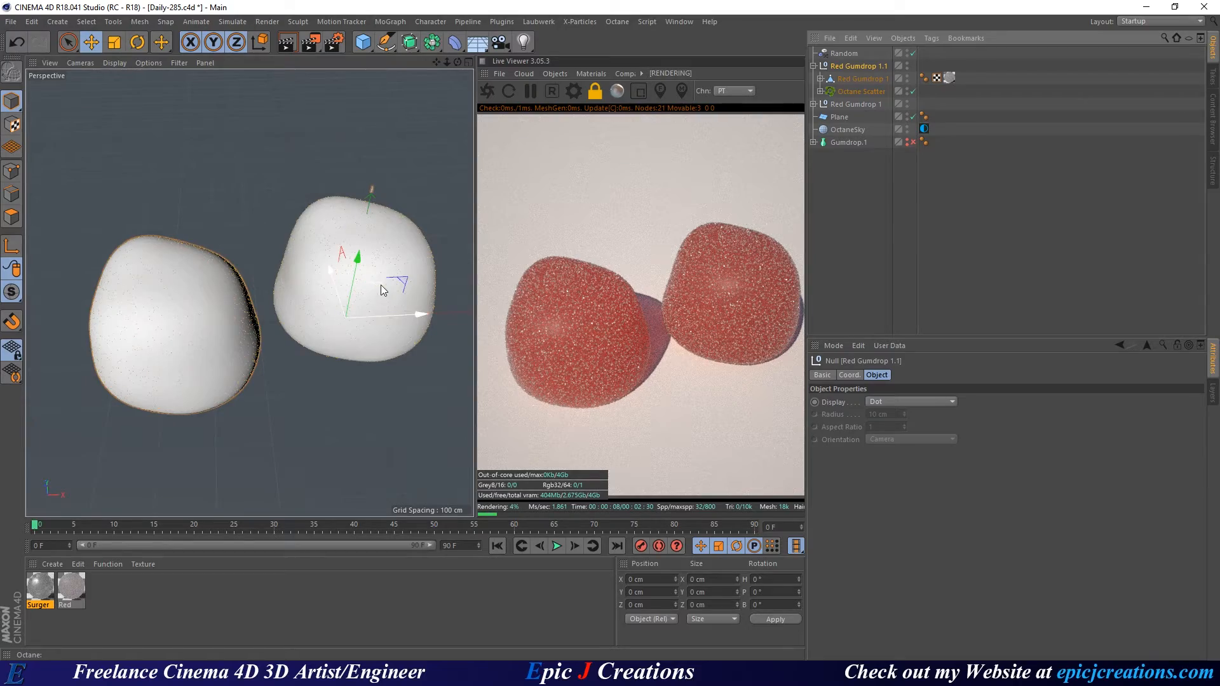
{"action": "left_click_drag", "start_coordinate": [380, 285], "coordinate": [291, 188]}
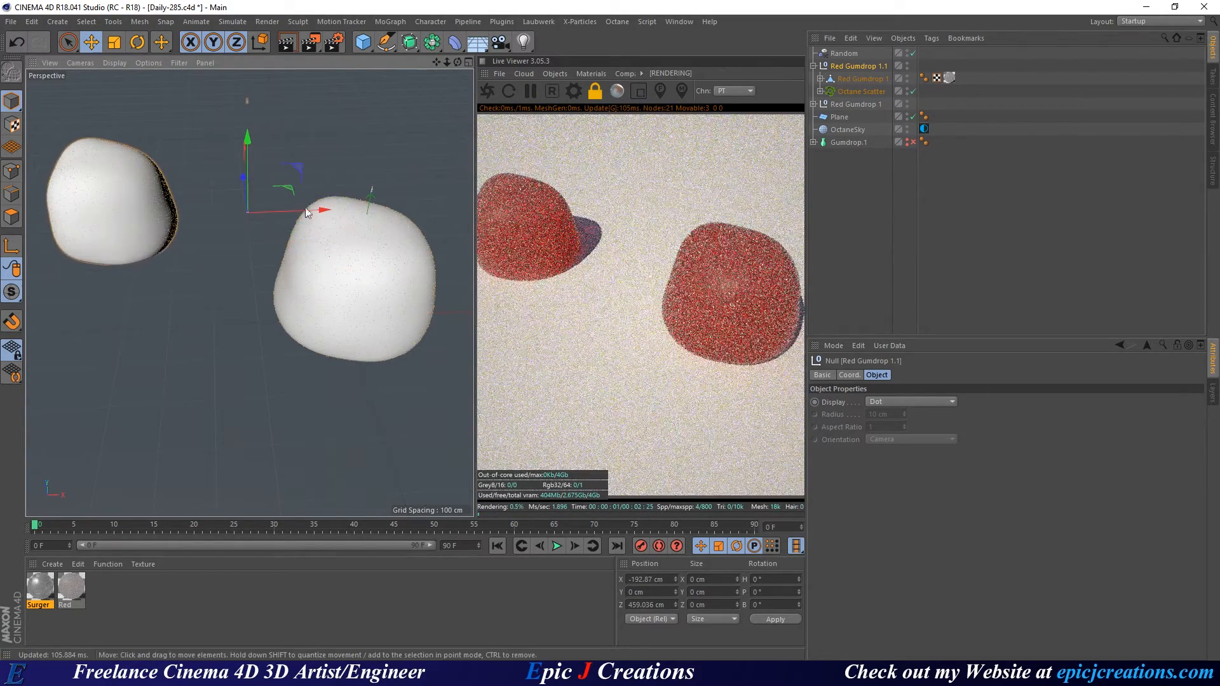
{"action": "left_click_drag", "start_coordinate": [138, 221], "coordinate": [94, 209], "text": "alt"}
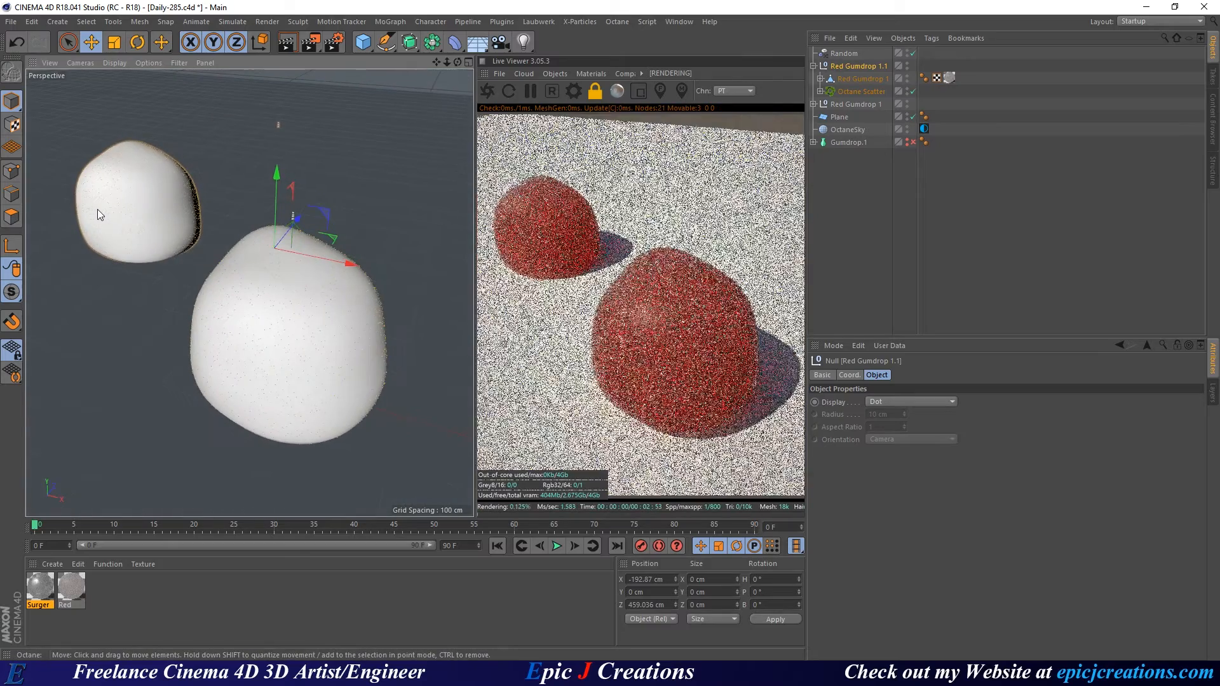
{"action": "right_click_drag", "start_coordinate": [97, 208], "coordinate": [203, 249], "text": "alt"}
{"action": "left_click_drag", "start_coordinate": [204, 248], "coordinate": [249, 250], "text": "alt"}
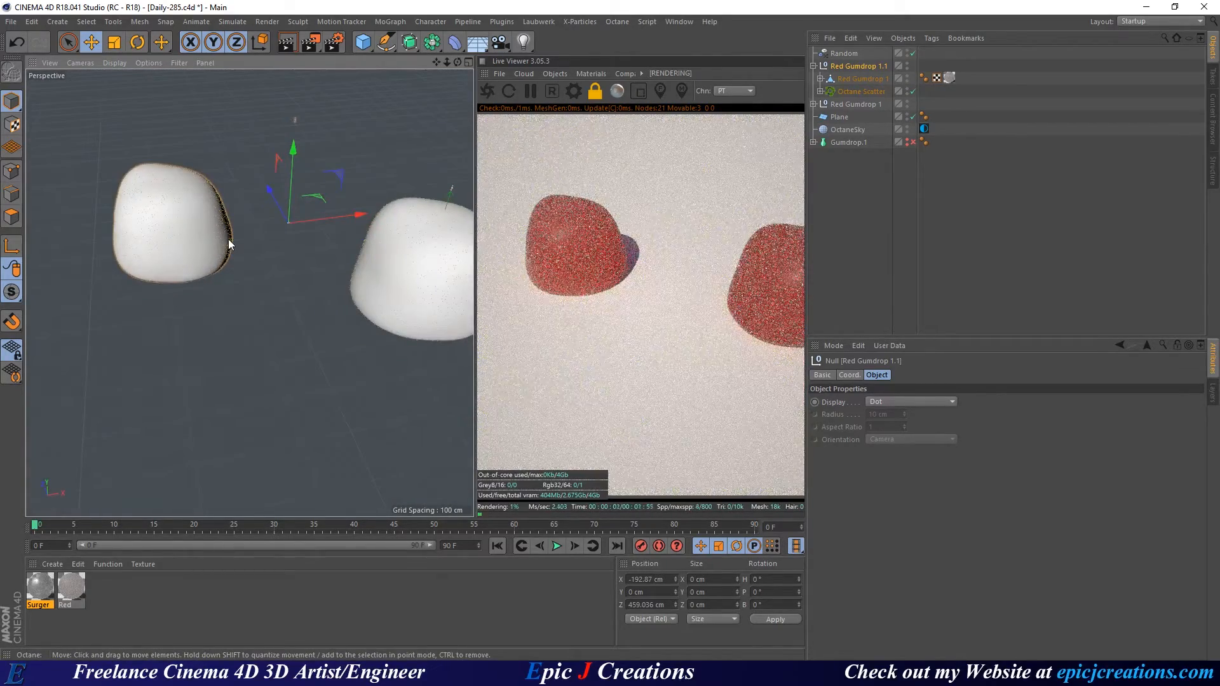
Try moving Random below Octane Scatter and sliding the copy, then undo those changes.
{"action": "left_click", "coordinate": [842, 54]}
{"action": "left_click_drag", "start_coordinate": [835, 100], "coordinate": [836, 98]}
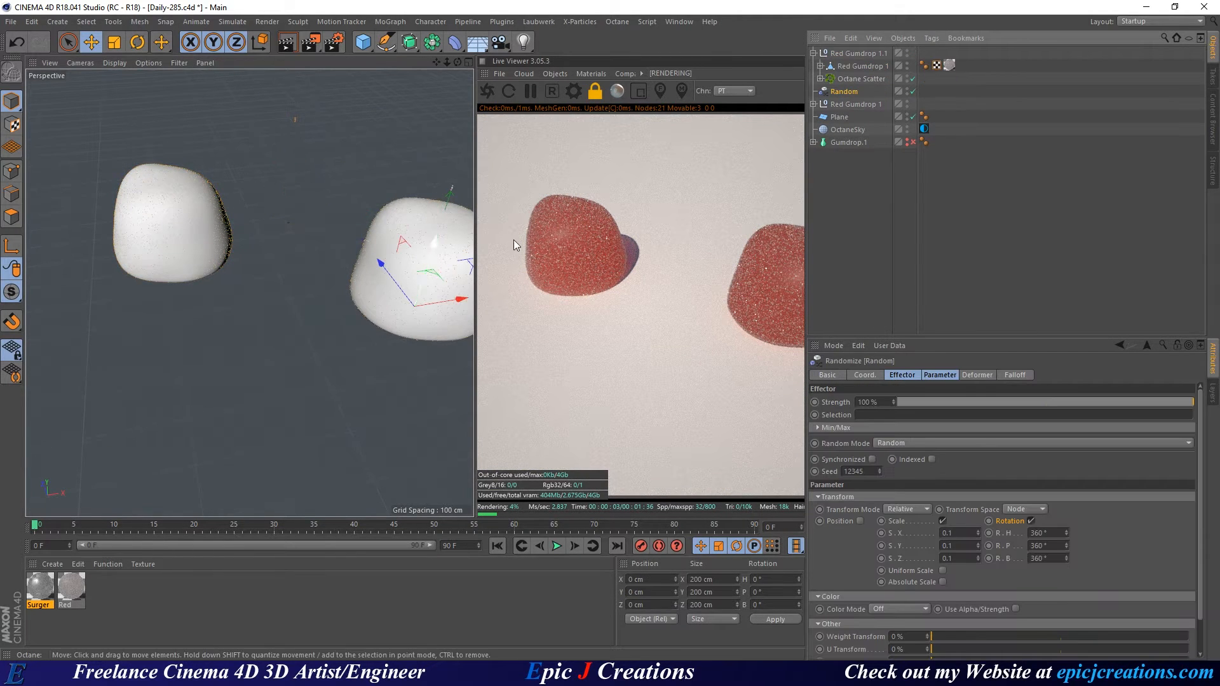
{"action": "left_click", "coordinate": [851, 58]}
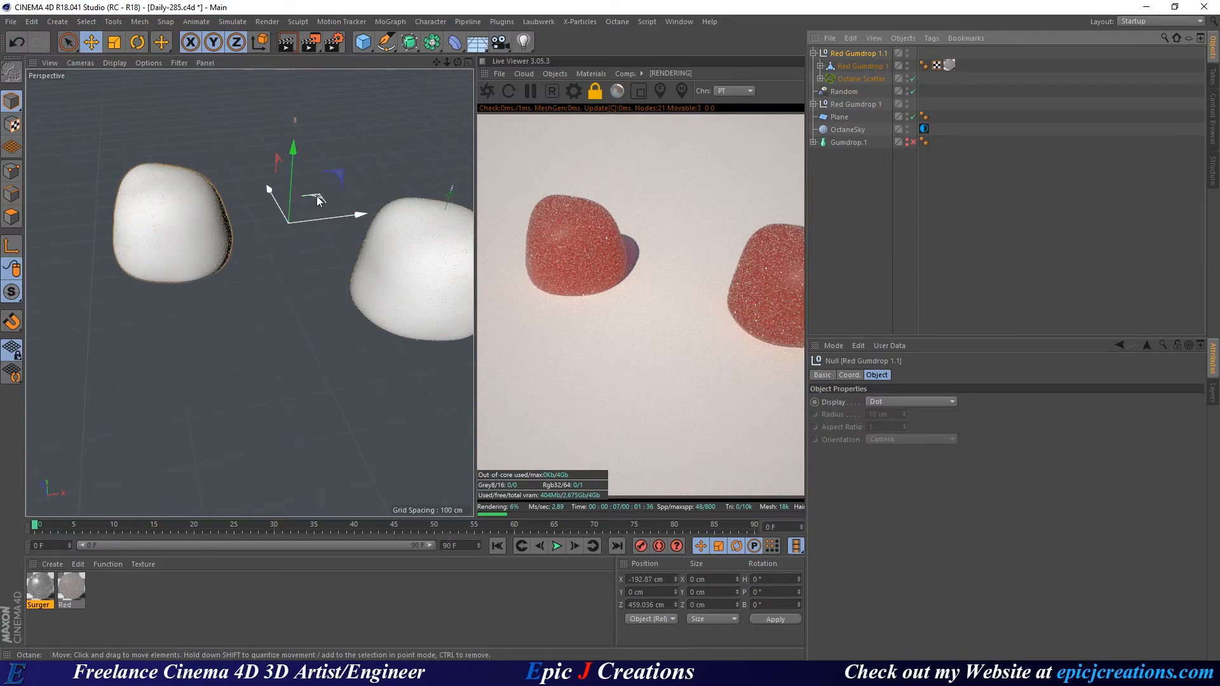
{"action": "left_click_drag", "start_coordinate": [317, 201], "coordinate": [313, 226]}
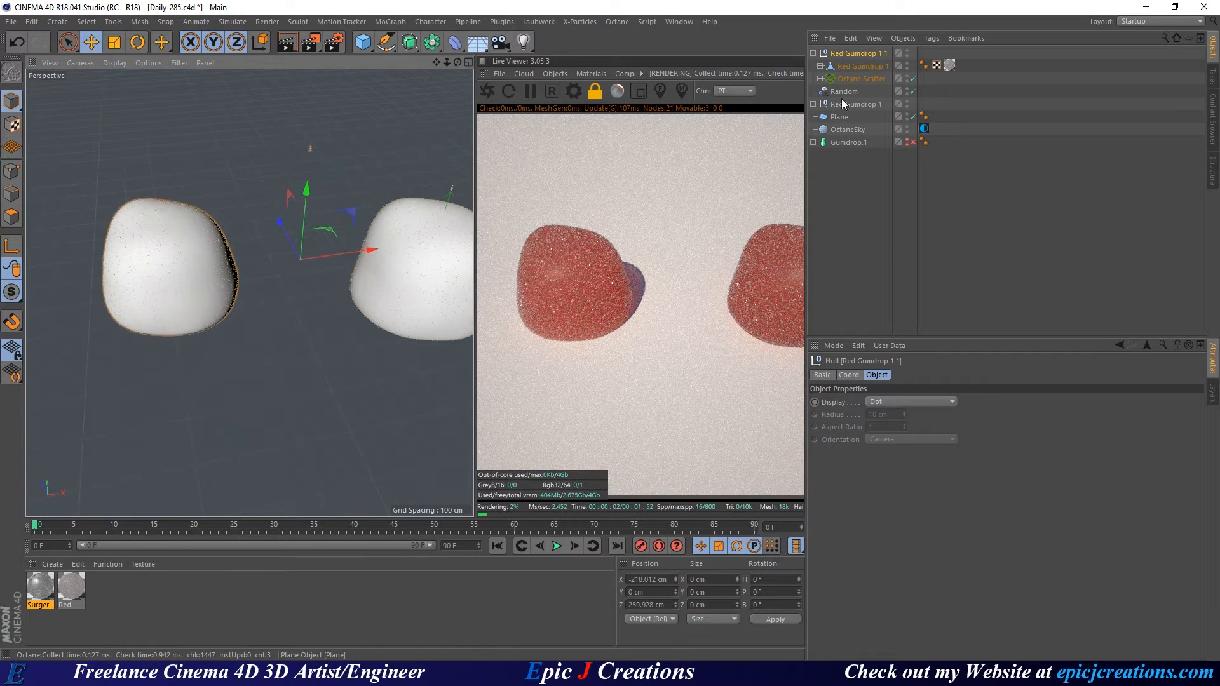
{"action": "left_click", "coordinate": [862, 79]}
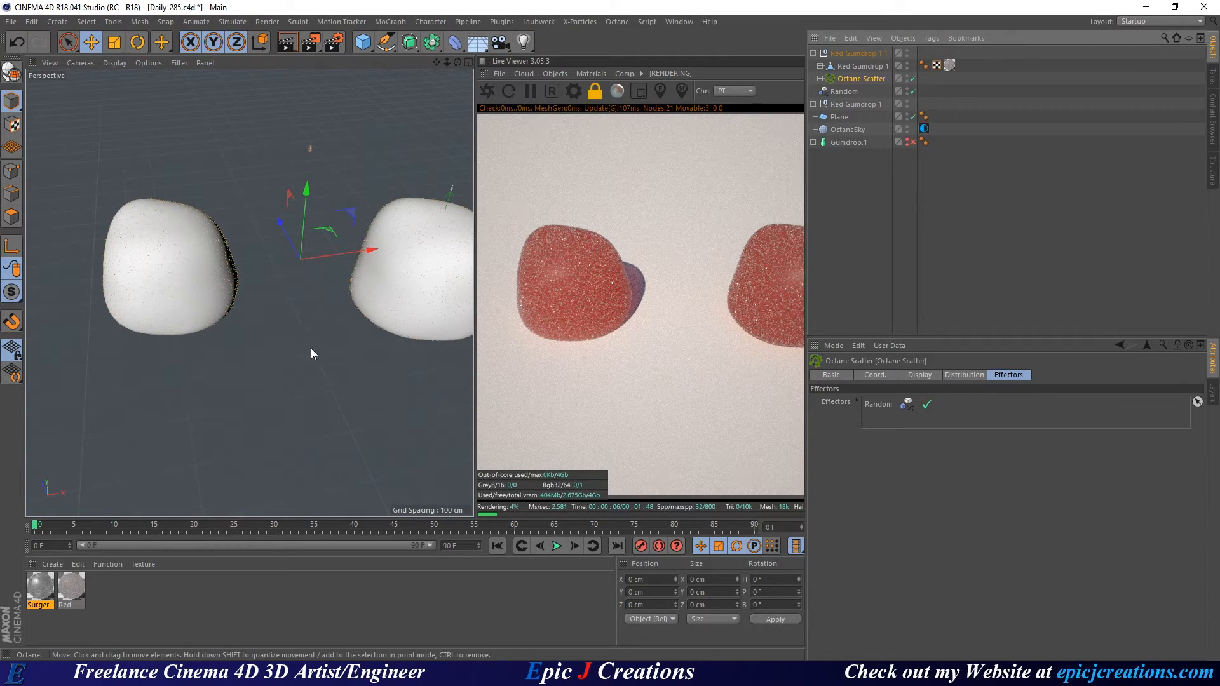
{"action": "key", "text": "ctrl+z"}
{"action": "key", "text": "ctrl+z"}
{"action": "key", "text": "ctrl+z"}
{"action": "key", "text": "ctrl+z"}
{"action": "key", "text": "ctrl+z"}
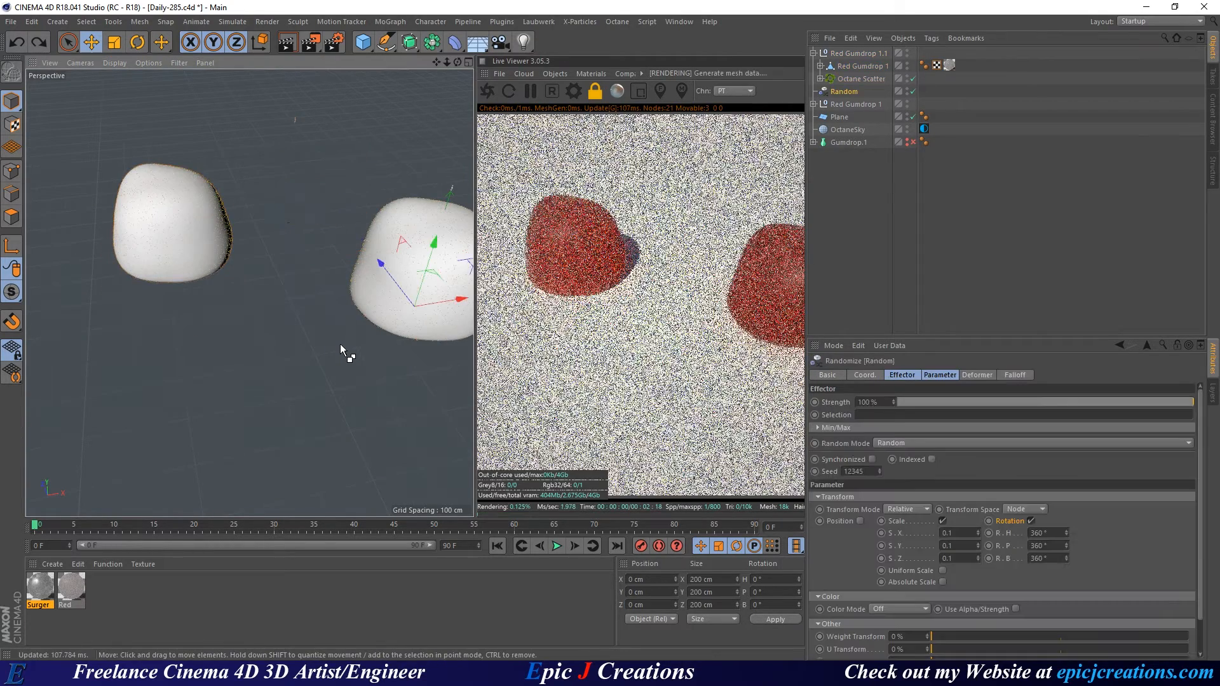
{"action": "key", "text": "ctrl+z"}
{"action": "key", "text": "ctrl+z"}
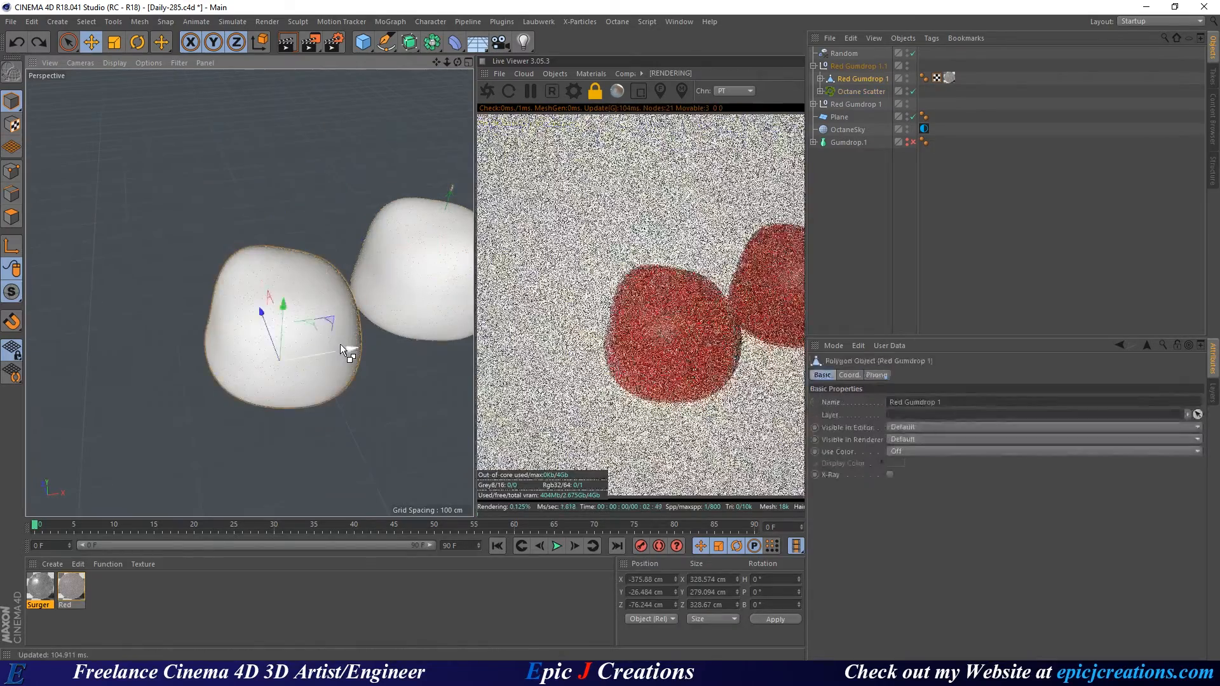
{"action": "key", "text": "ctrl+z"}
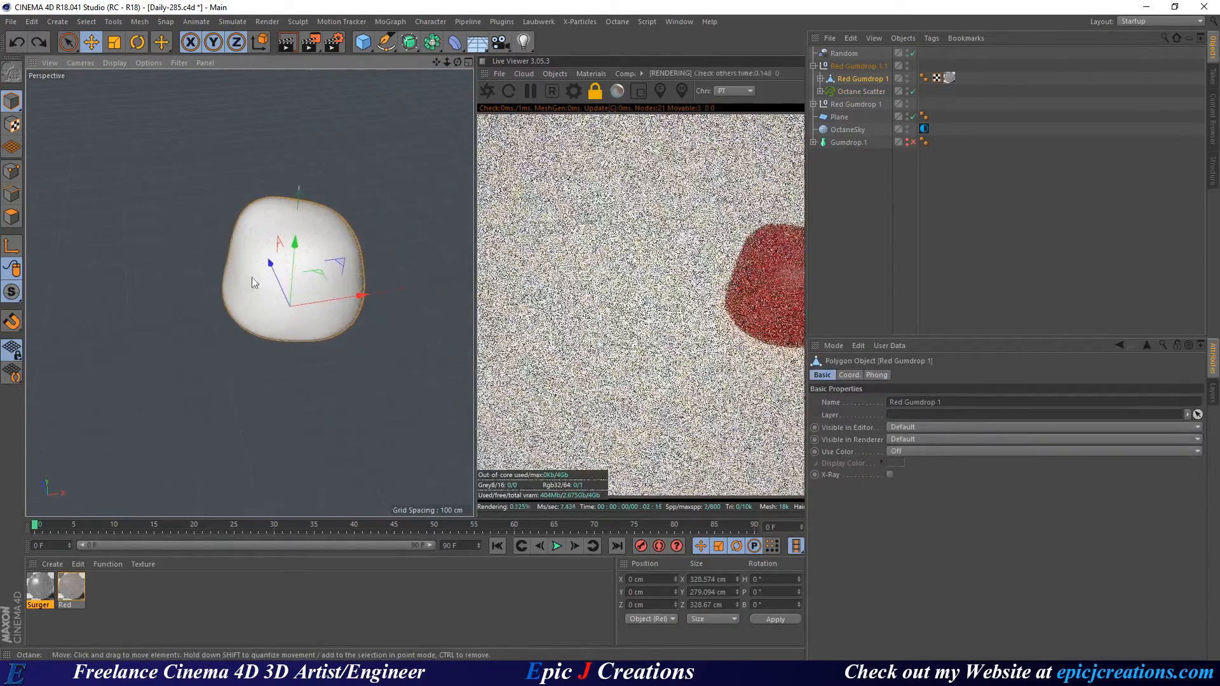
Slide the copied gumdrop across the floor to the left of the original.
{"action": "left_click", "coordinate": [874, 79]}
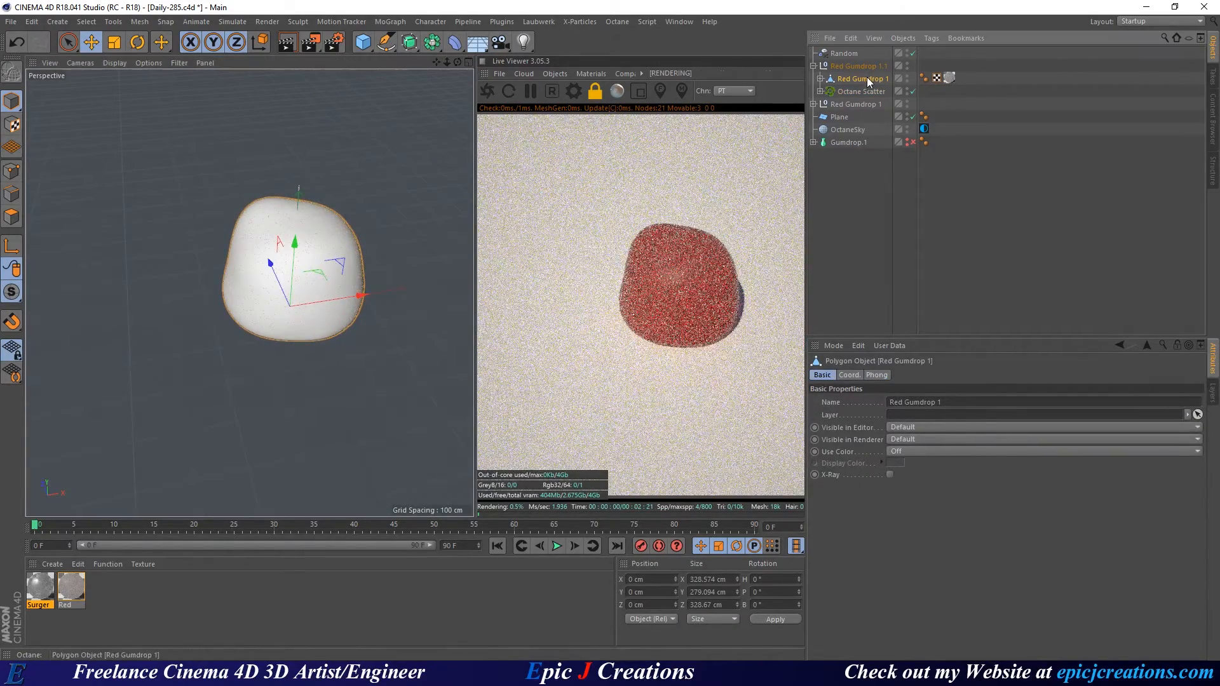
{"action": "left_click_drag", "start_coordinate": [318, 274], "coordinate": [156, 289]}
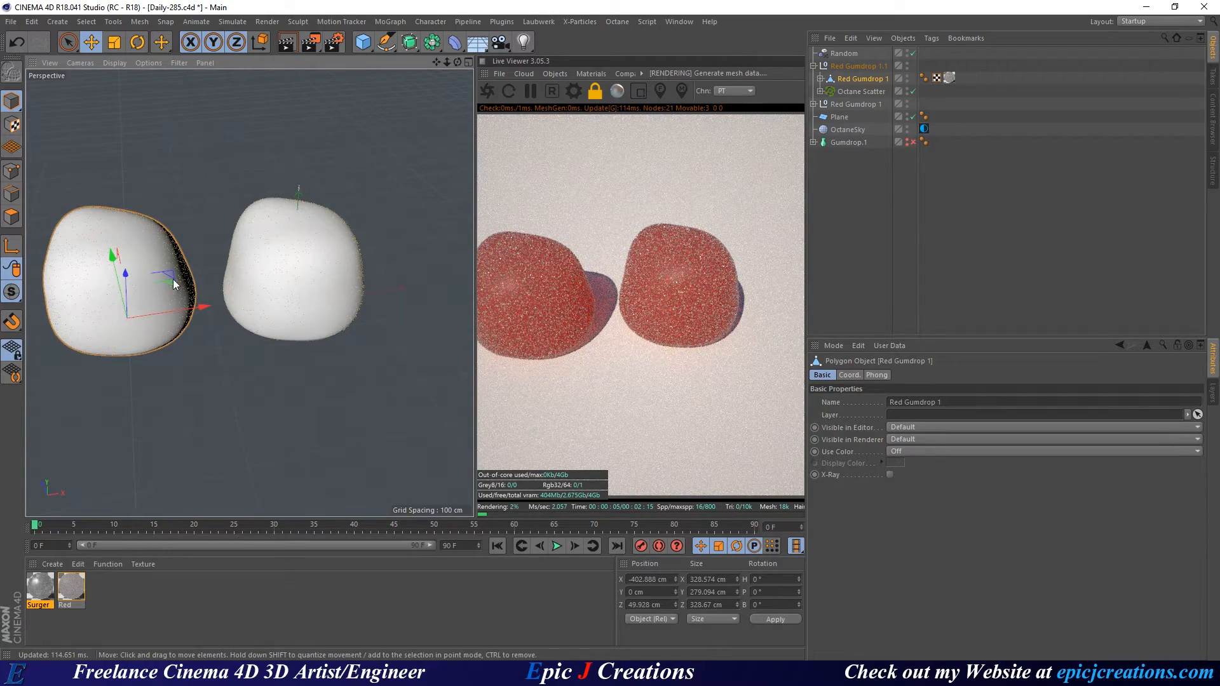
{"action": "left_click_drag", "start_coordinate": [173, 283], "coordinate": [225, 320]}
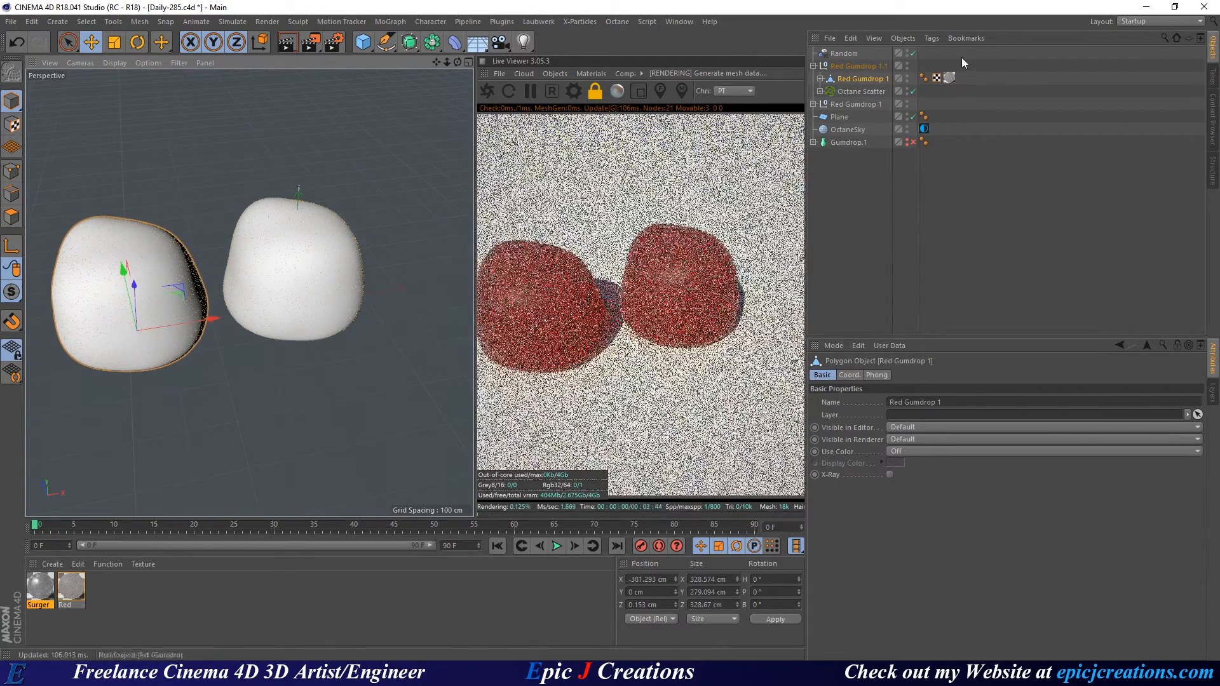
Rename the Red Gumdrop 1.1 group to 'Blue Gumdrop 1'.
{"action": "left_click", "coordinate": [841, 66]}
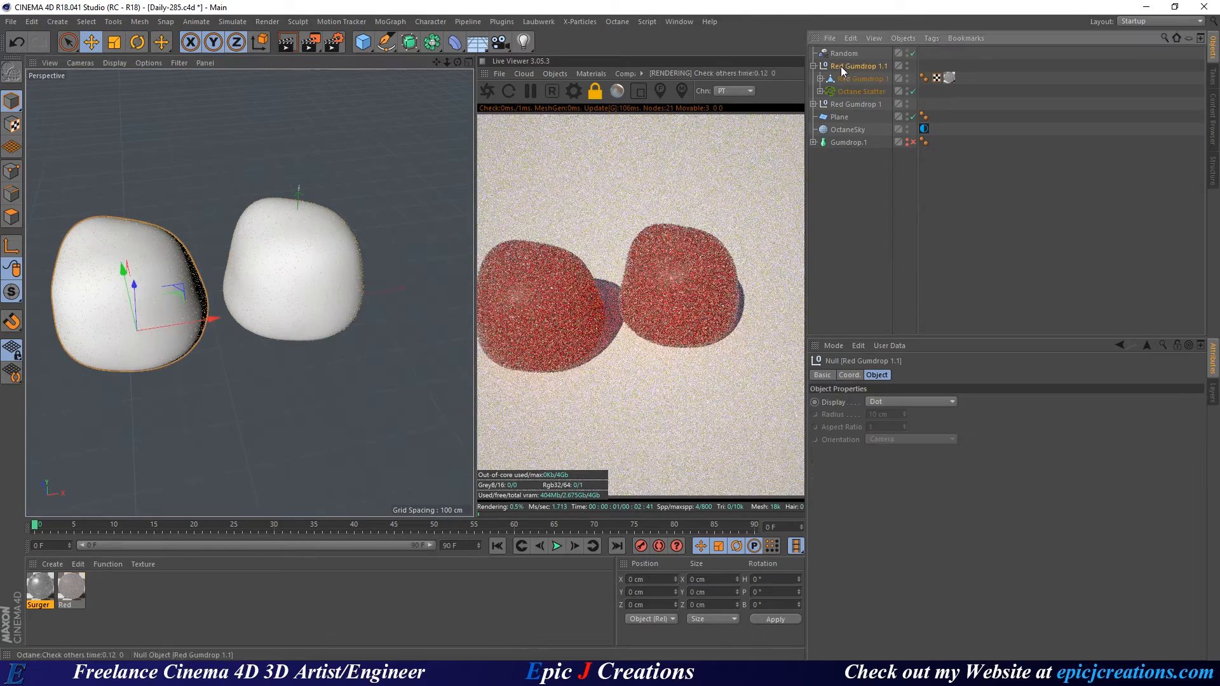
{"action": "double_click", "coordinate": [841, 66]}
{"action": "key", "text": "BackSpace"}
{"action": "key", "text": "BackSpace"}
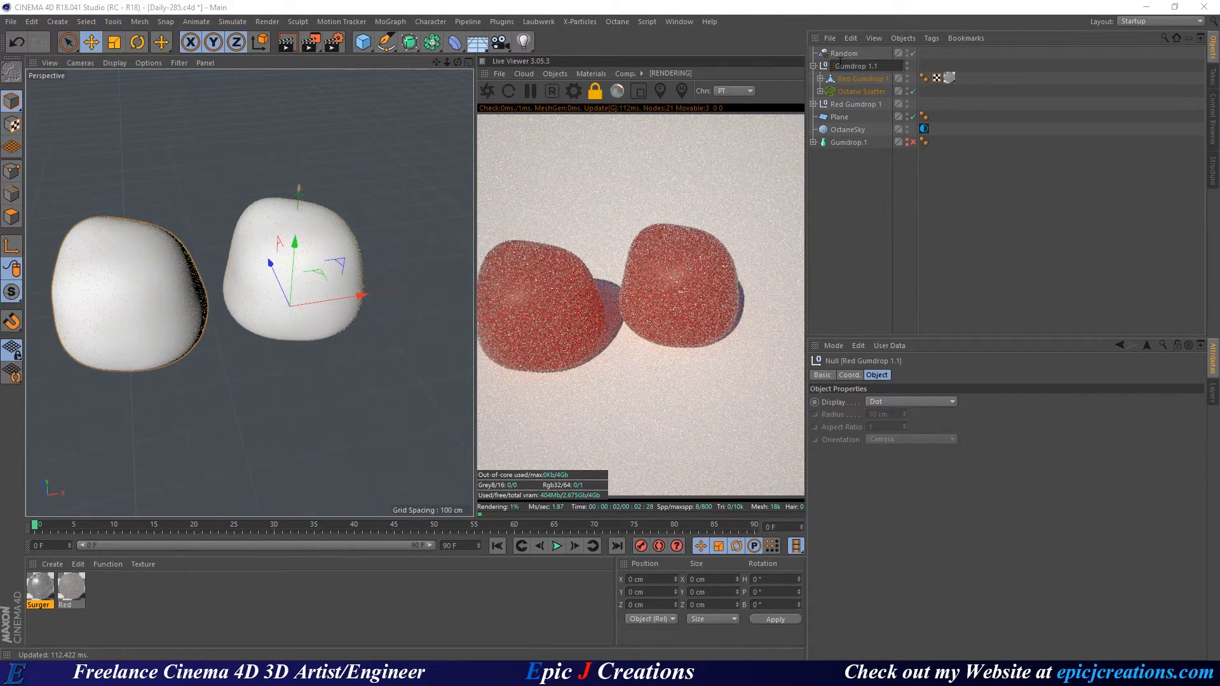
{"action": "type", "text": "Blue"}
{"action": "key", "text": "Return"}
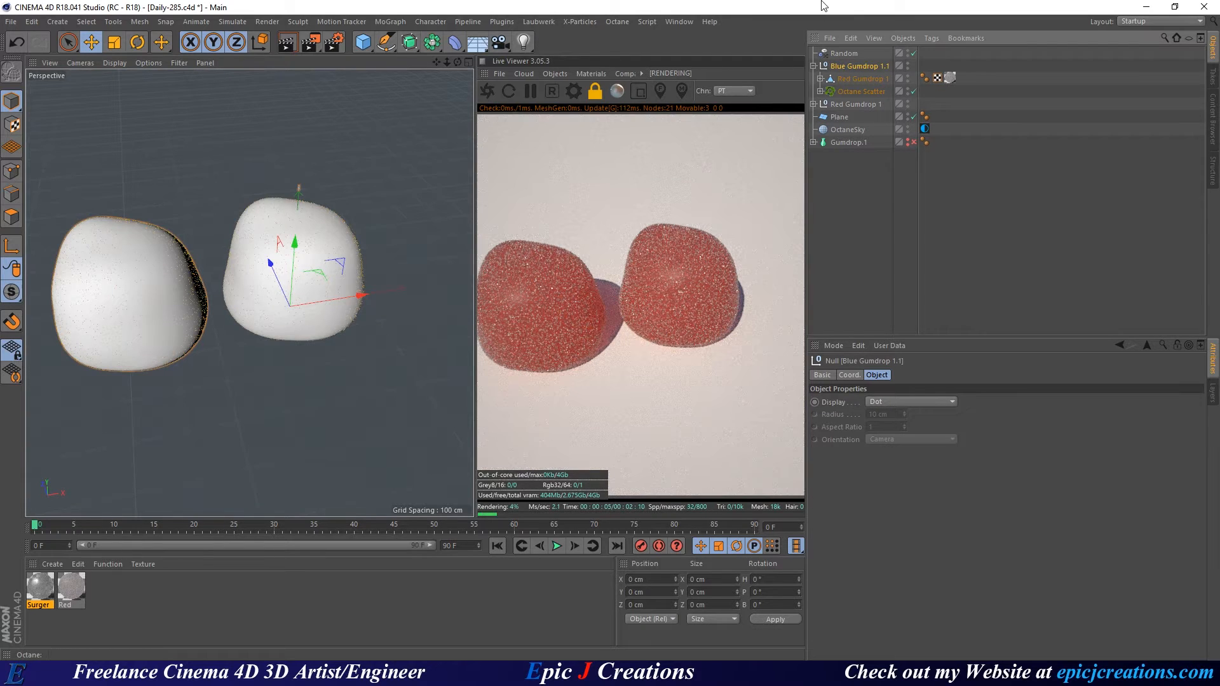
{"action": "double_click", "coordinate": [895, 66]}
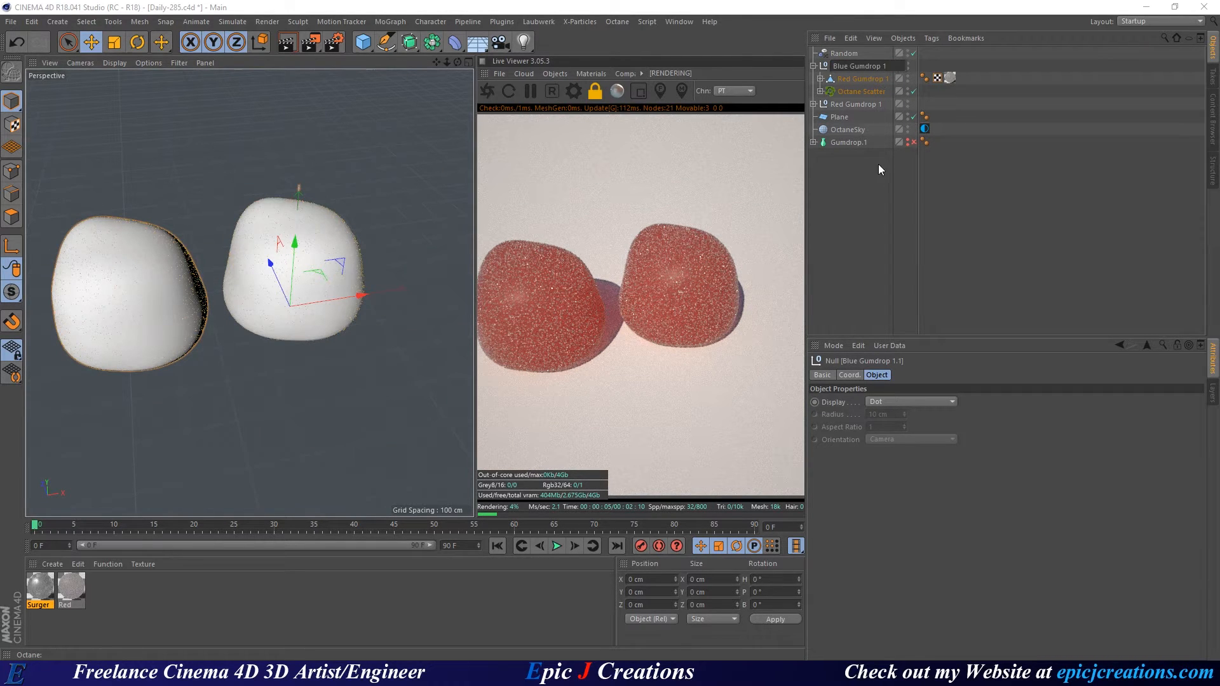
{"action": "key", "text": "Return"}
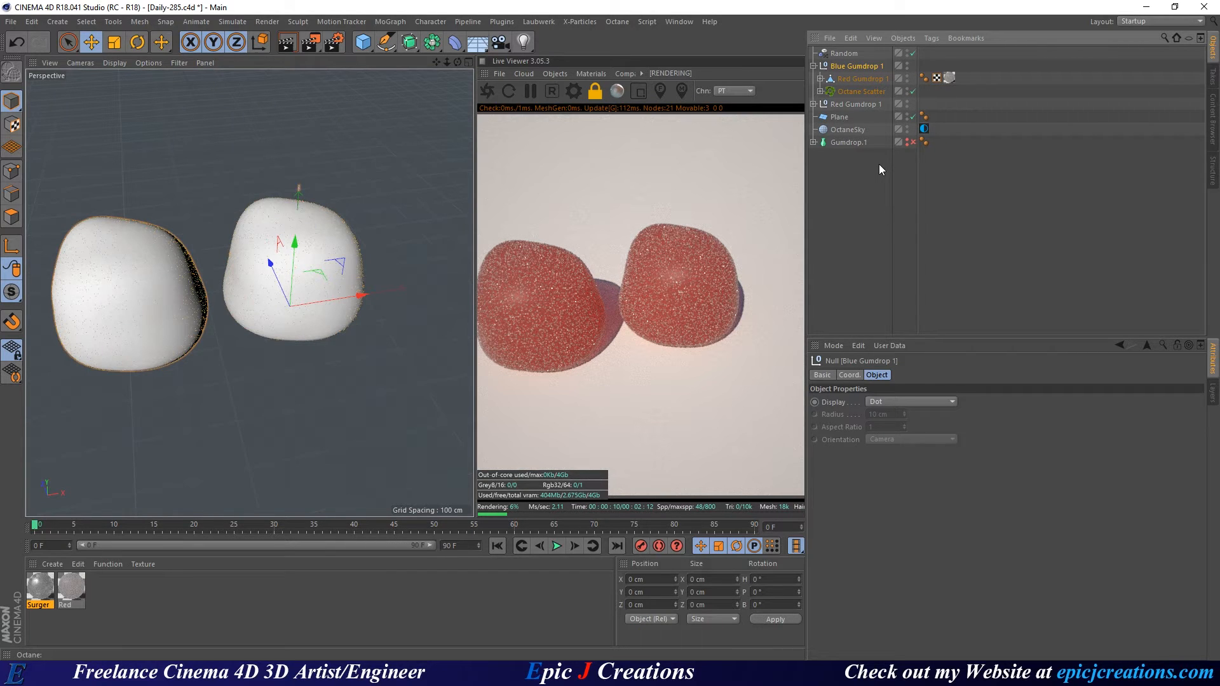
Duplicate the Red material into Red.1 and open Red.1 in the Material Editor.
{"action": "left_click", "coordinate": [71, 588]}
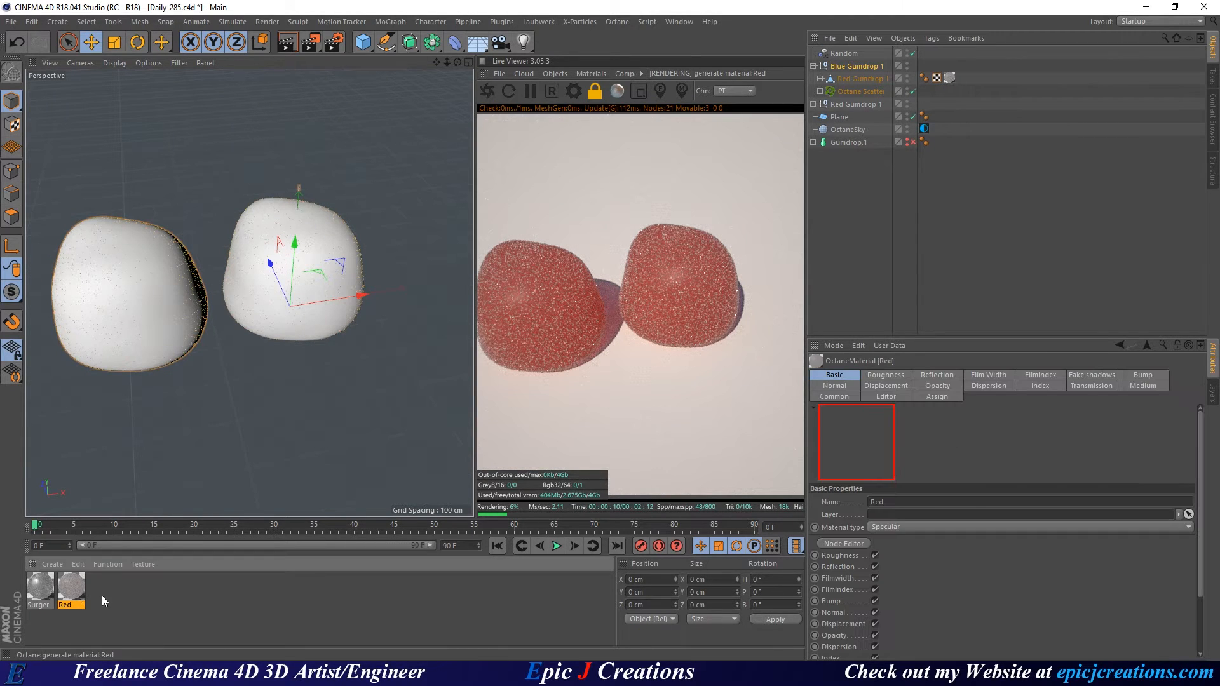
{"action": "left_click", "coordinate": [129, 598]}
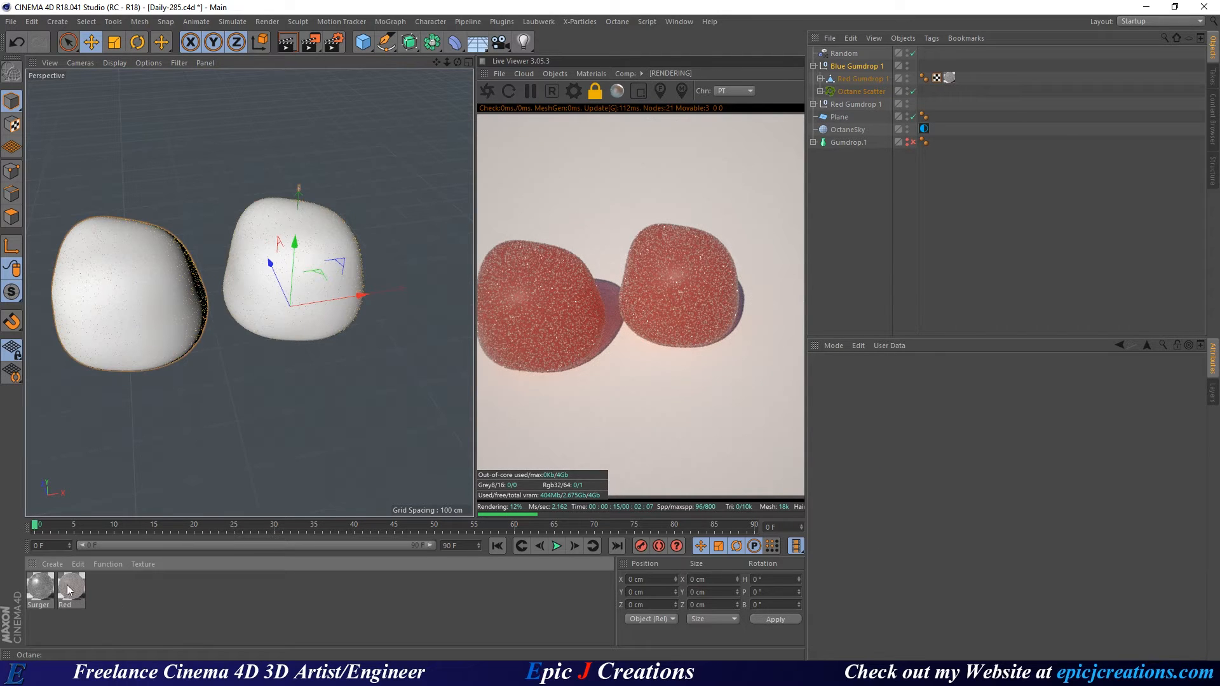
{"action": "left_click_drag", "start_coordinate": [68, 586], "coordinate": [134, 599], "text": "ctrl"}
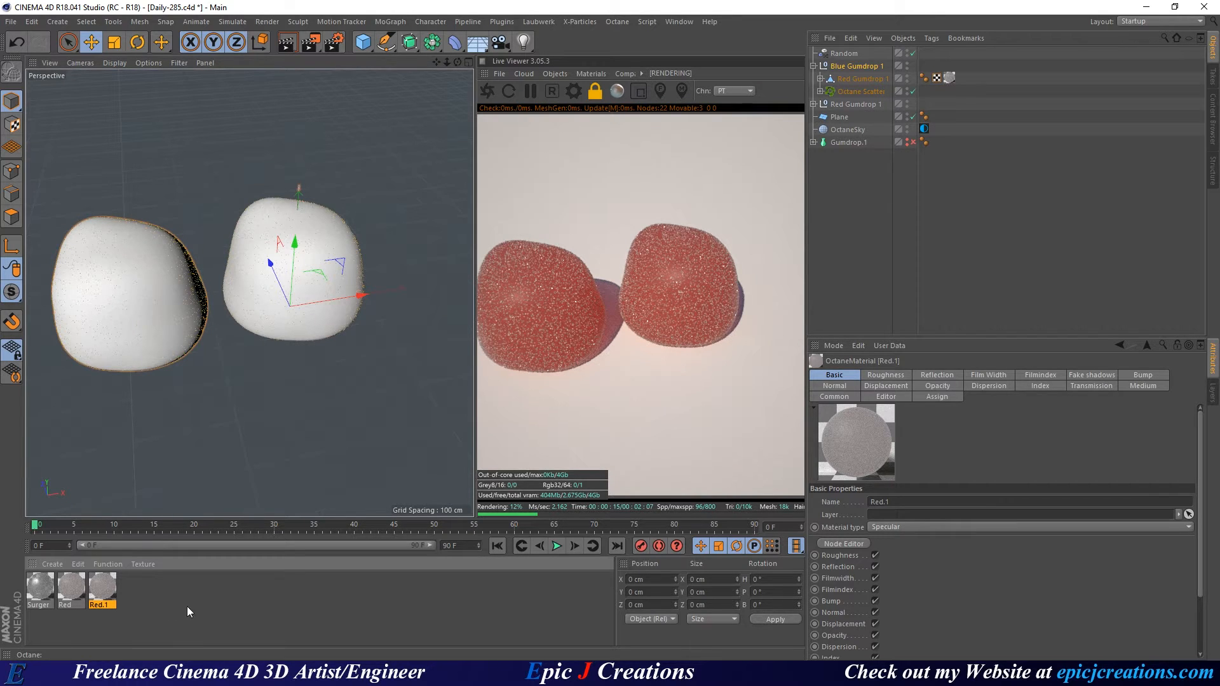
{"action": "left_click", "coordinate": [187, 606]}
{"action": "double_click", "coordinate": [102, 588]}
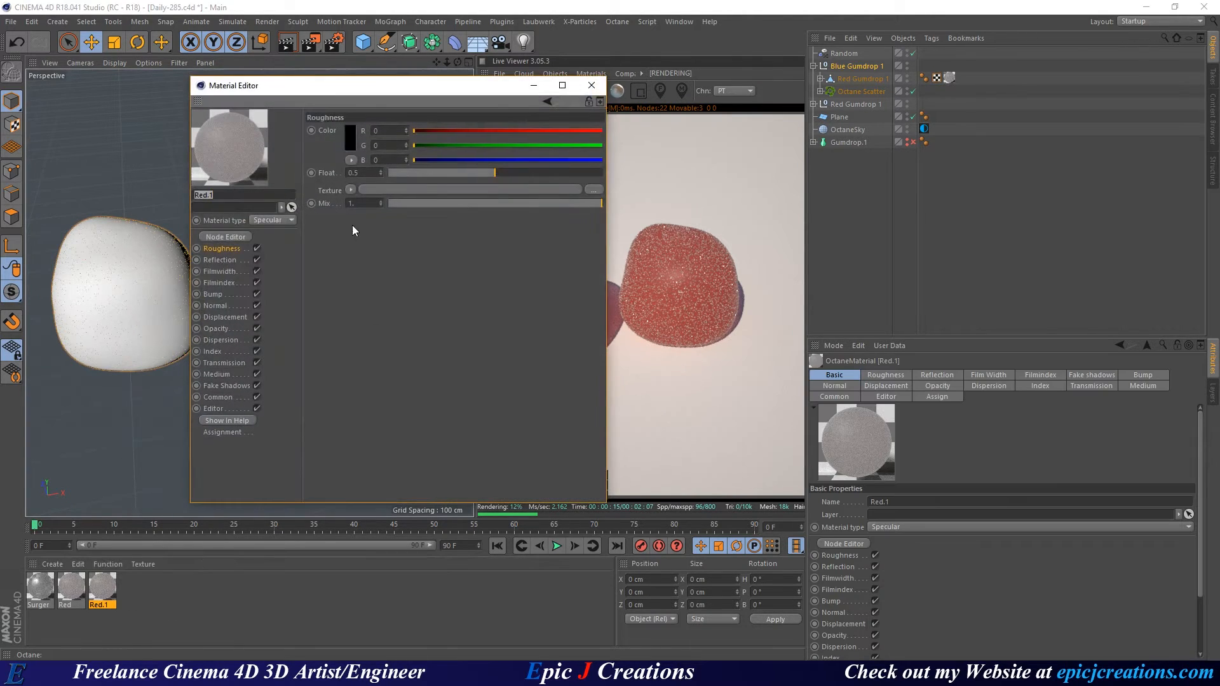
In Red.1's node graph, set the RgbSpectrum node's colour to blue at hue 210°.
{"action": "left_click", "coordinate": [238, 236]}
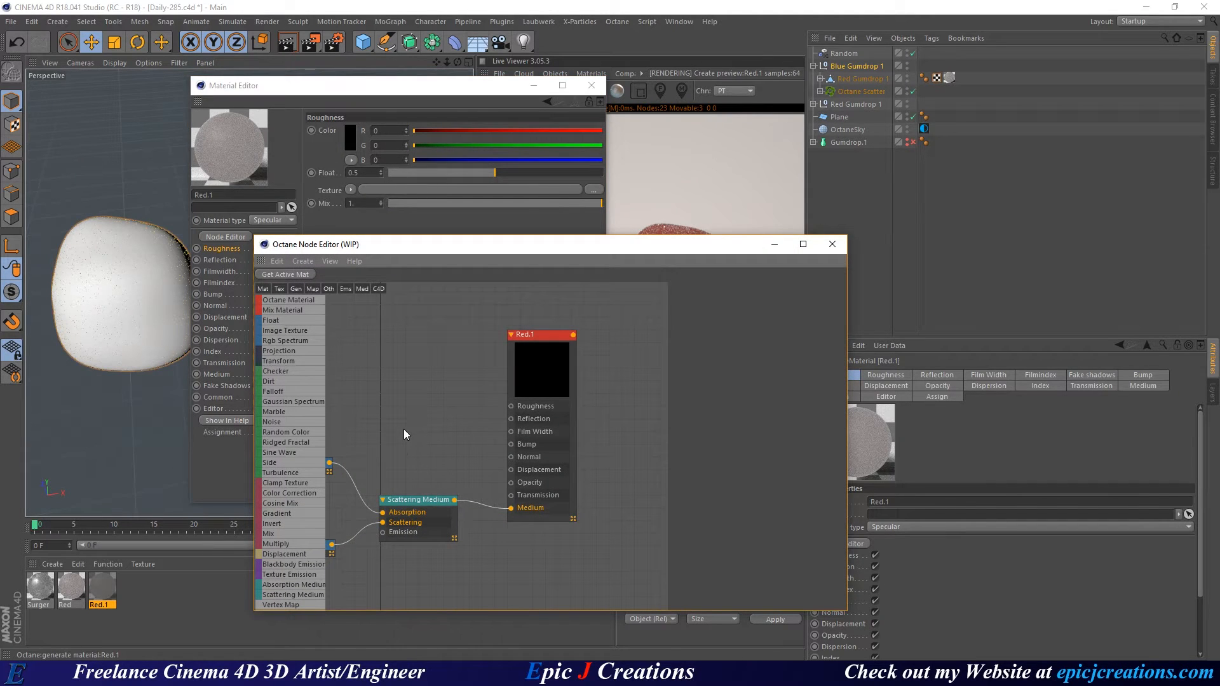
{"action": "middle_click_drag", "start_coordinate": [394, 432], "coordinate": [474, 392]}
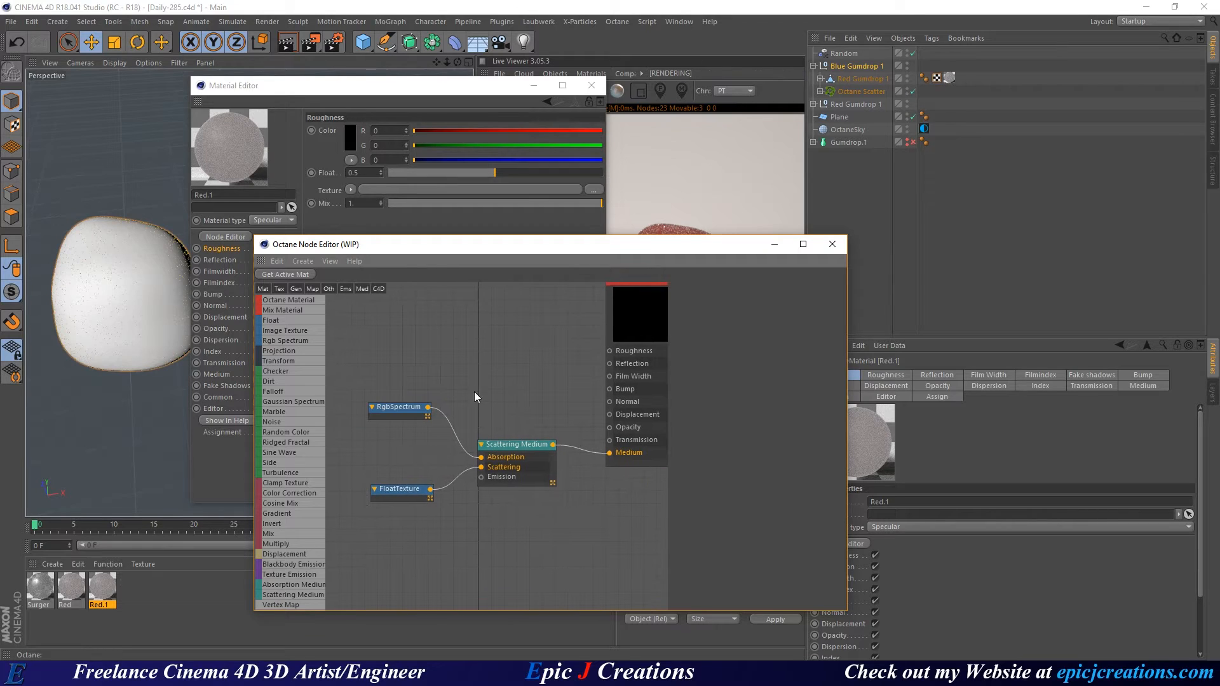
{"action": "left_click", "coordinate": [398, 409]}
{"action": "left_click", "coordinate": [709, 289]}
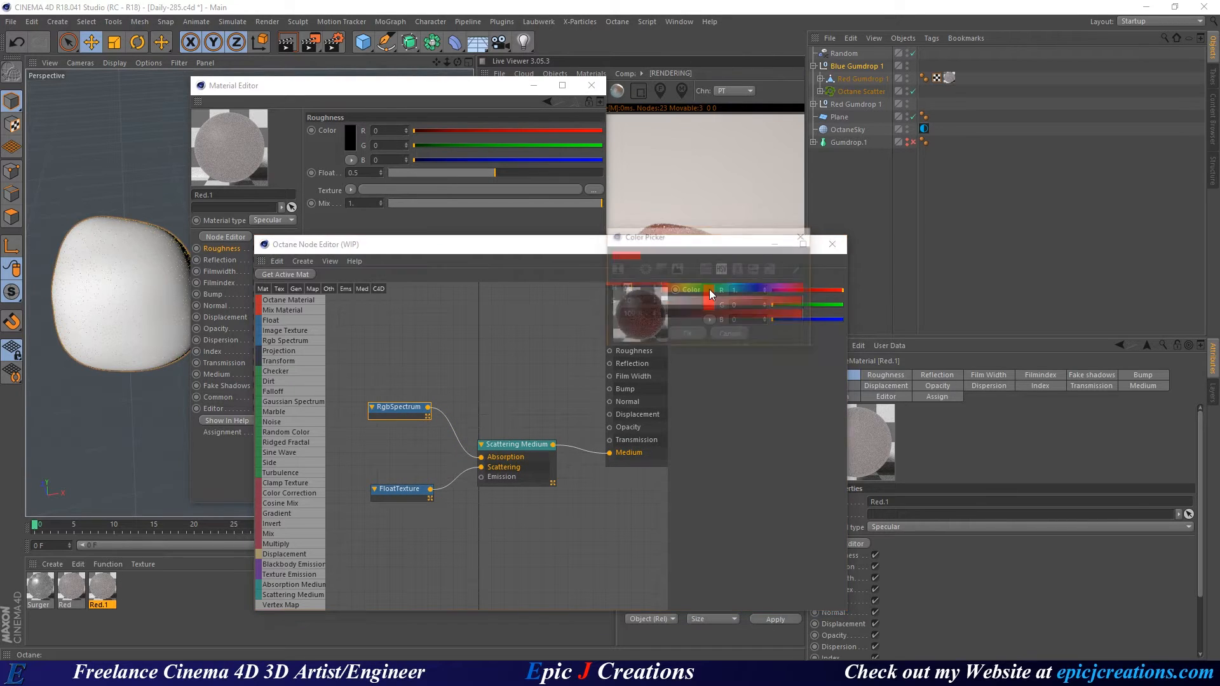
{"action": "left_click_drag", "start_coordinate": [717, 290], "coordinate": [746, 289]}
{"action": "double_click", "coordinate": [638, 288]}
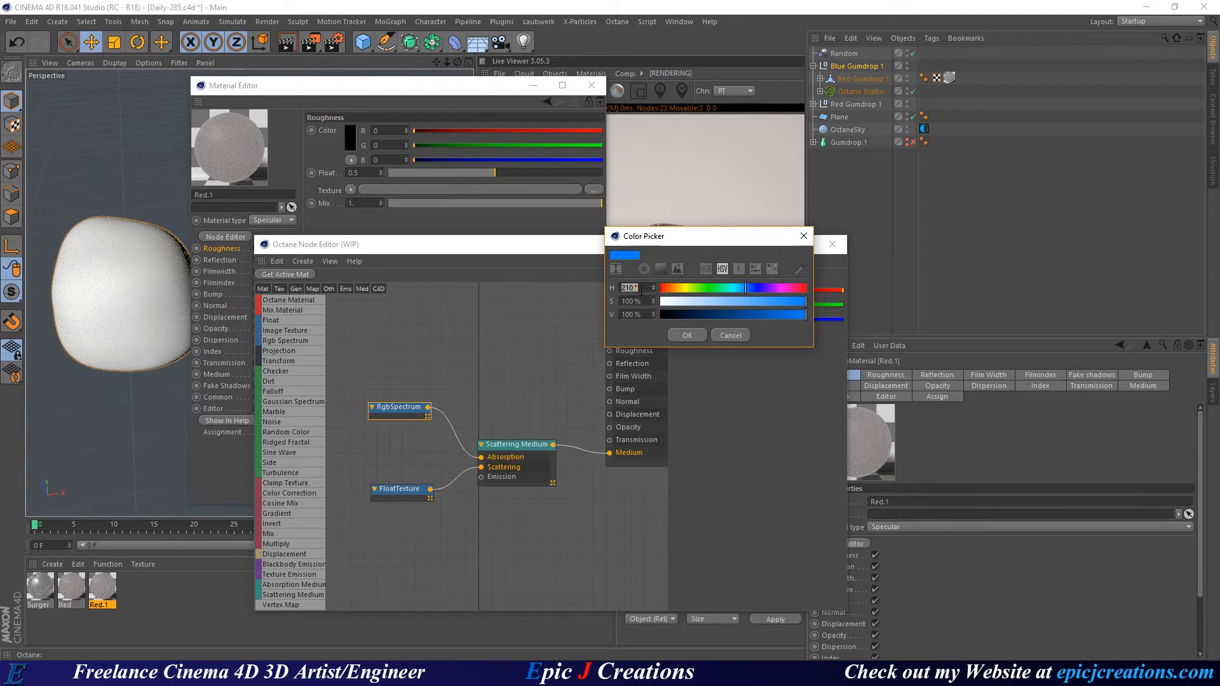
{"action": "left_click", "coordinate": [683, 335]}
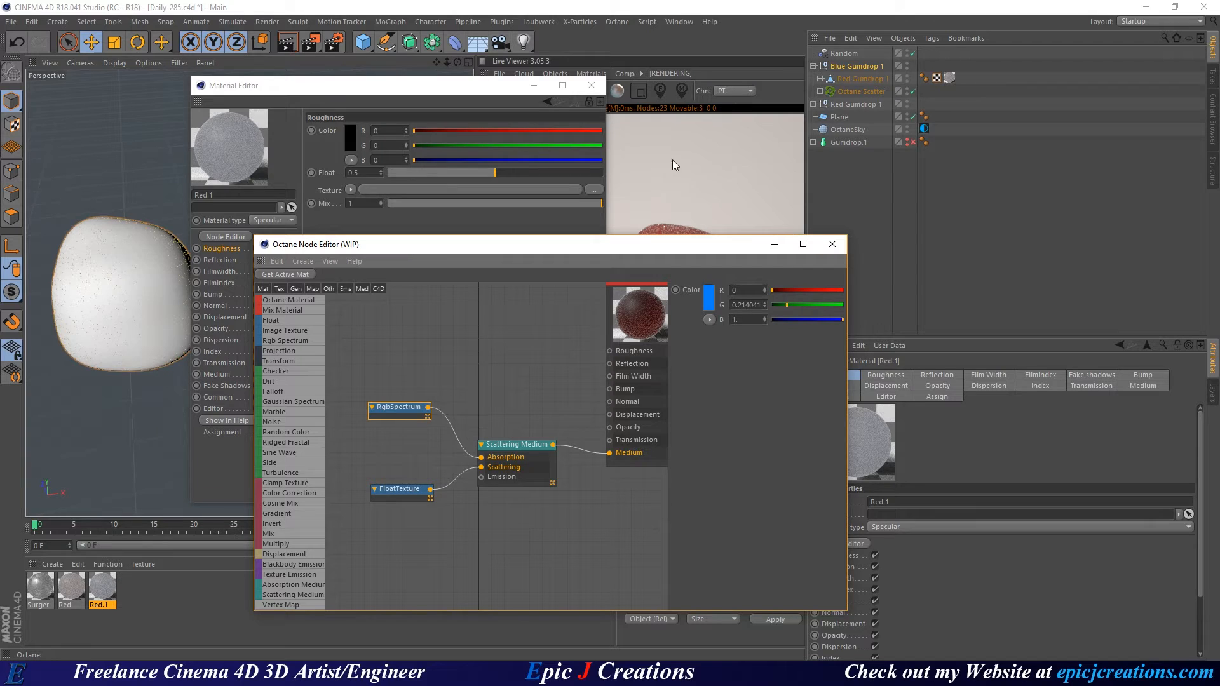
Close the Node and Material Editors and save an incremental version, Daily-286.c4d.
{"action": "left_click", "coordinate": [832, 244]}
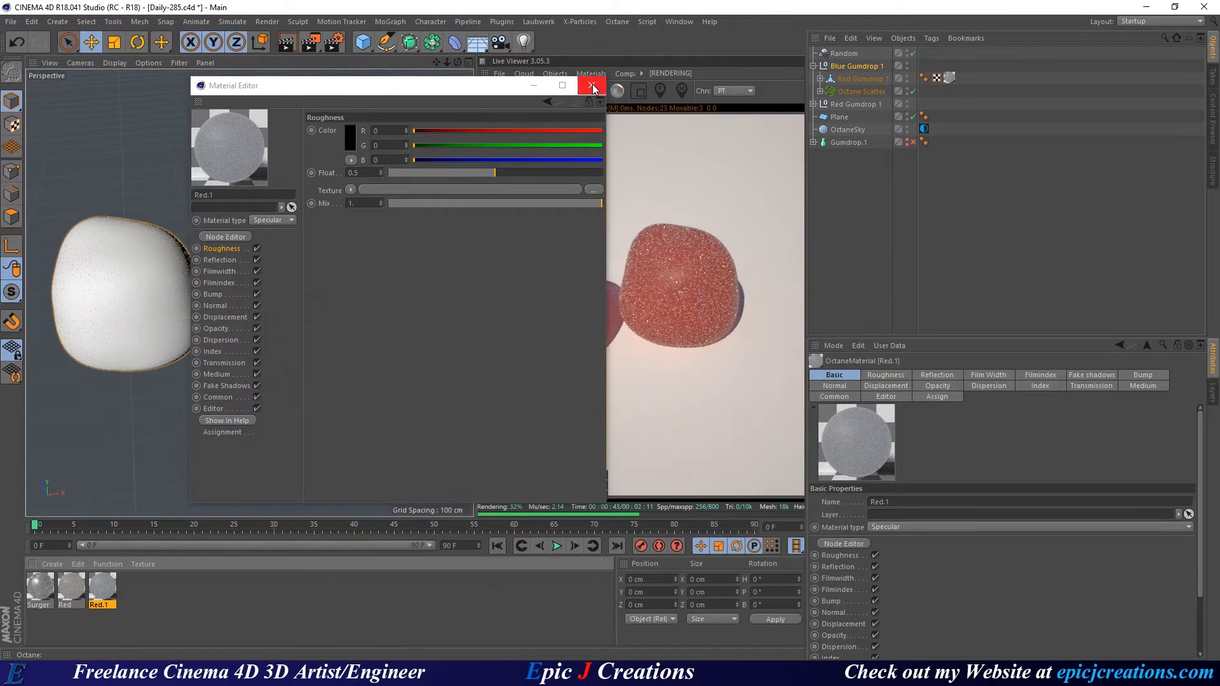
{"action": "left_click", "coordinate": [592, 85]}
{"action": "left_click", "coordinate": [163, 609]}
{"action": "key", "text": "ctrl+s"}
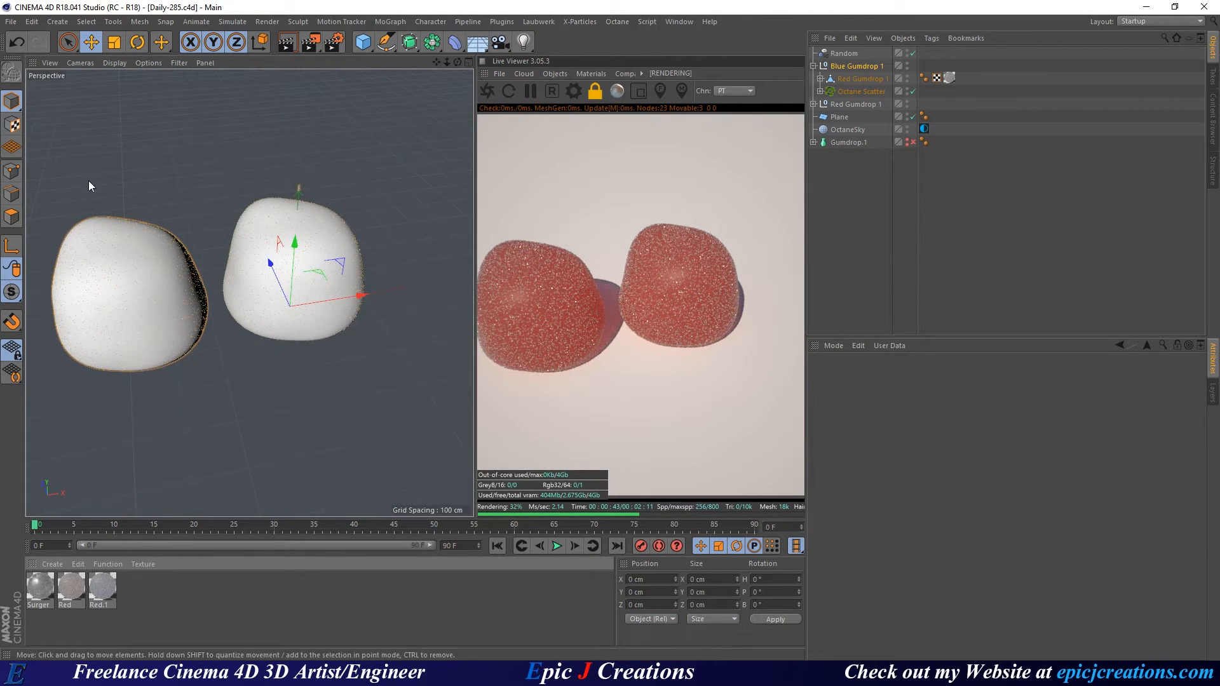
{"action": "left_click", "coordinate": [11, 22]}
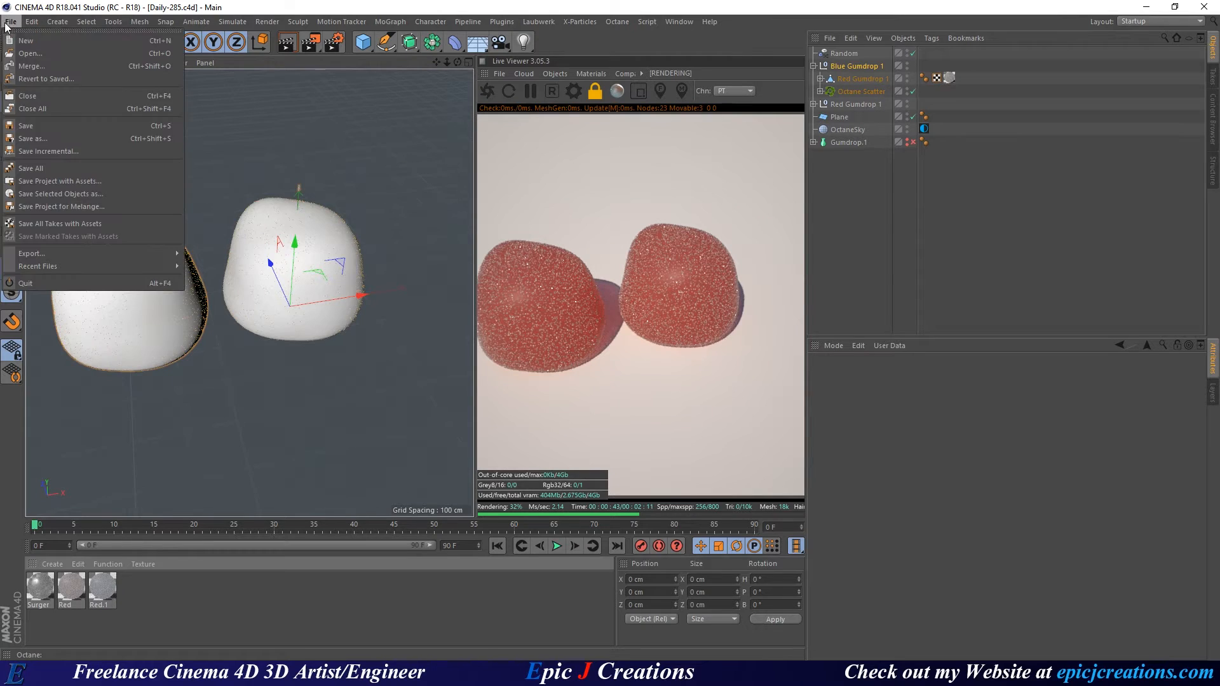
{"action": "left_click", "coordinate": [75, 148]}
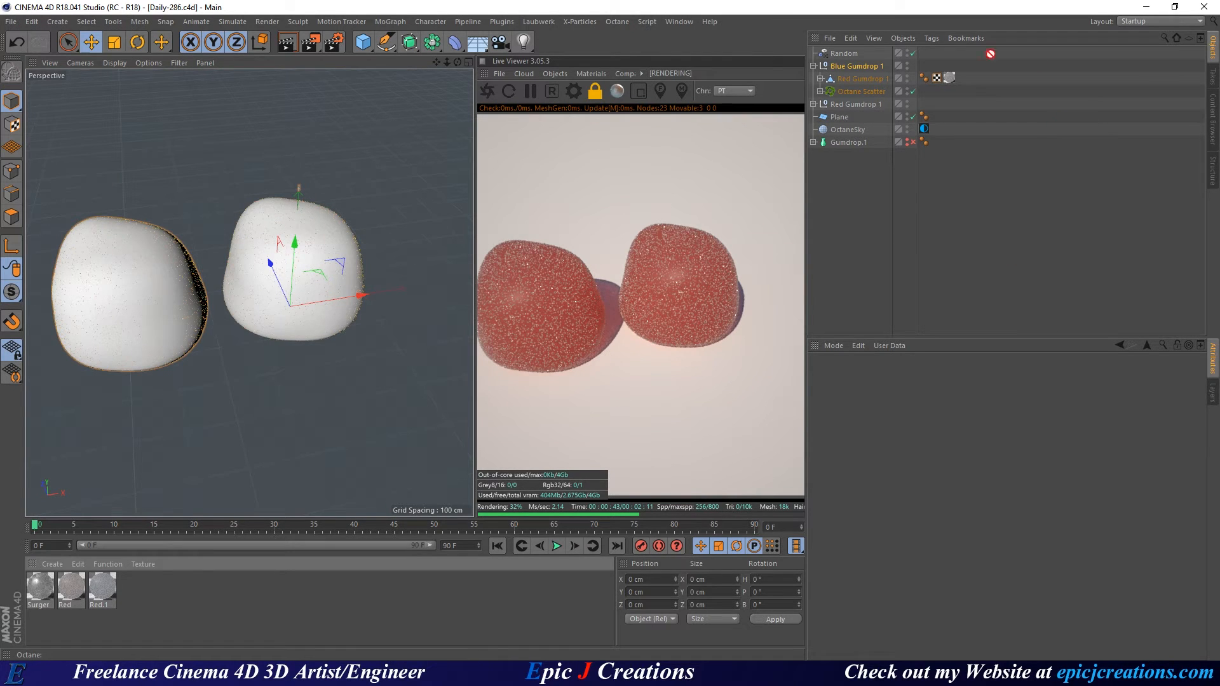
Assign the blue material to the left gumdrop and recentre the view on the gumdrops.
{"action": "left_click_drag", "start_coordinate": [953, 81], "coordinate": [951, 78]}
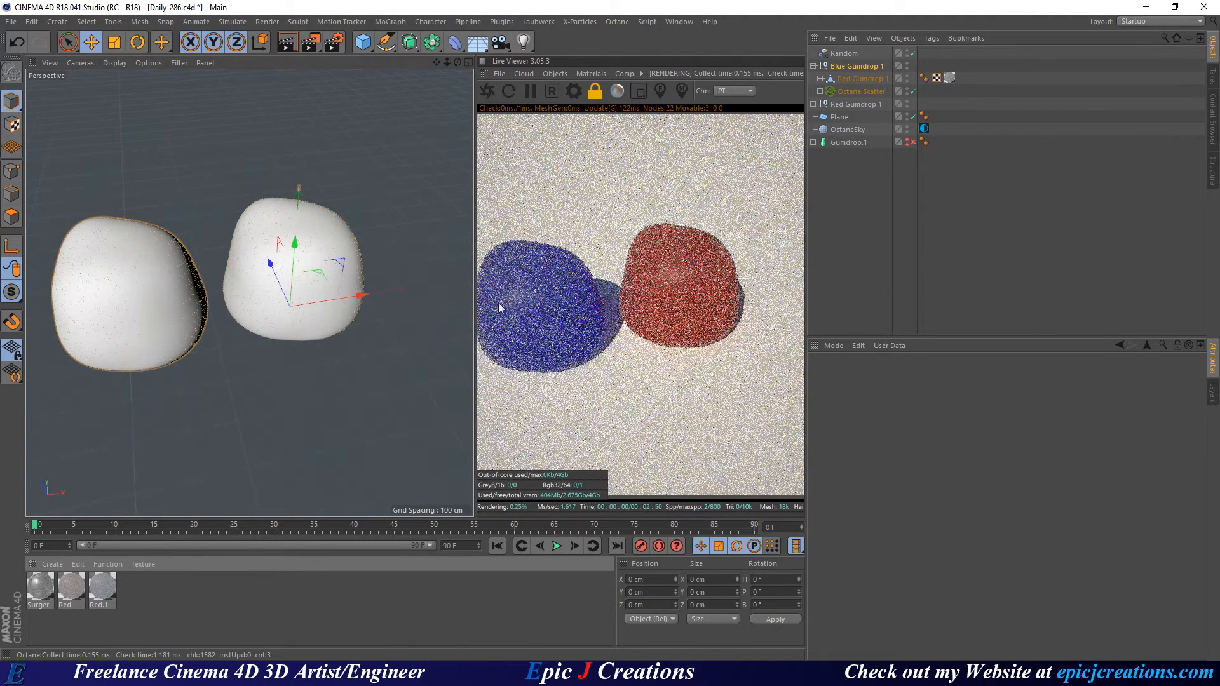
{"action": "middle_click_drag", "start_coordinate": [184, 311], "coordinate": [234, 308], "text": "alt"}
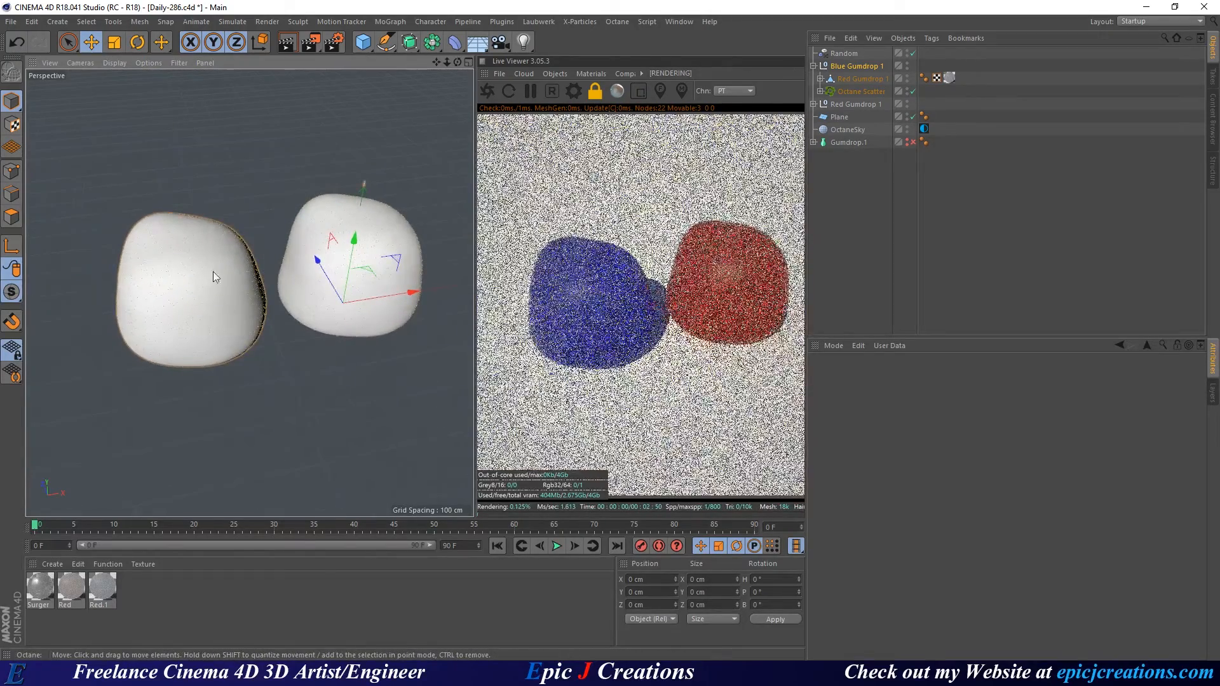
{"action": "left_click", "coordinate": [861, 66]}
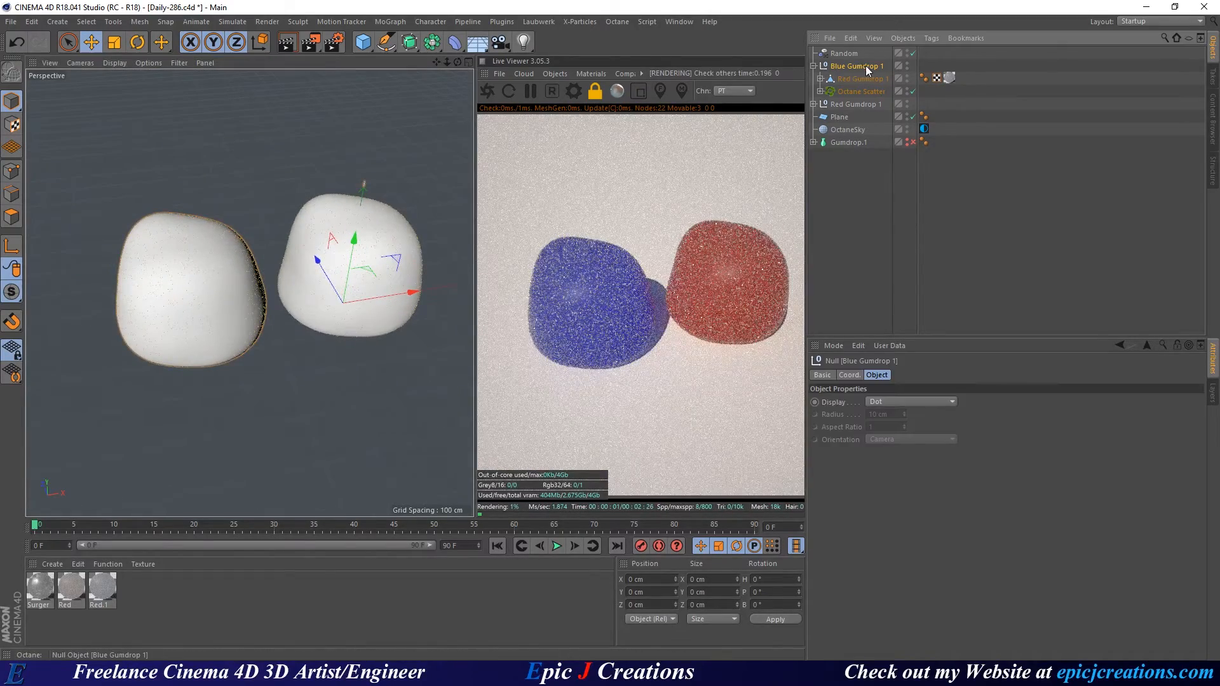
Duplicate the Blue Gumdrop 1 group, rename the copy Green Gumdrop 1, and save.
{"action": "left_click_drag", "start_coordinate": [862, 66], "coordinate": [844, 63]}
{"action": "double_click", "coordinate": [851, 65]}
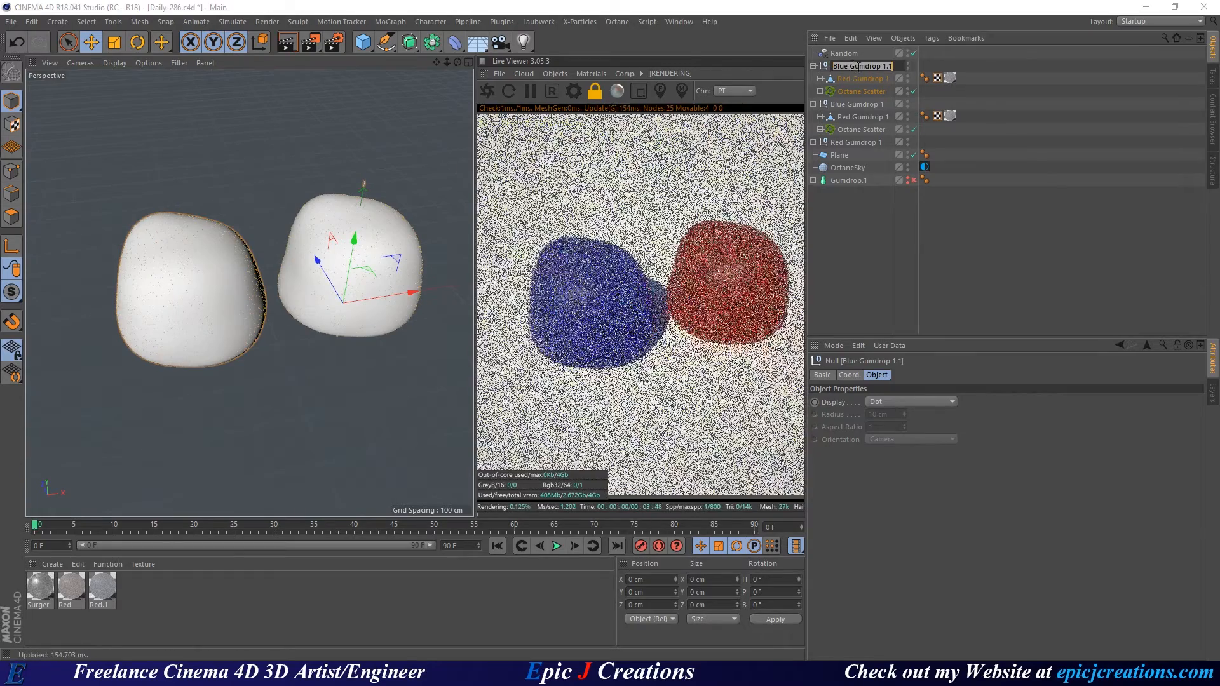
{"action": "left_click", "coordinate": [849, 66]}
{"action": "left_click_drag", "start_coordinate": [848, 66], "coordinate": [800, 88]}
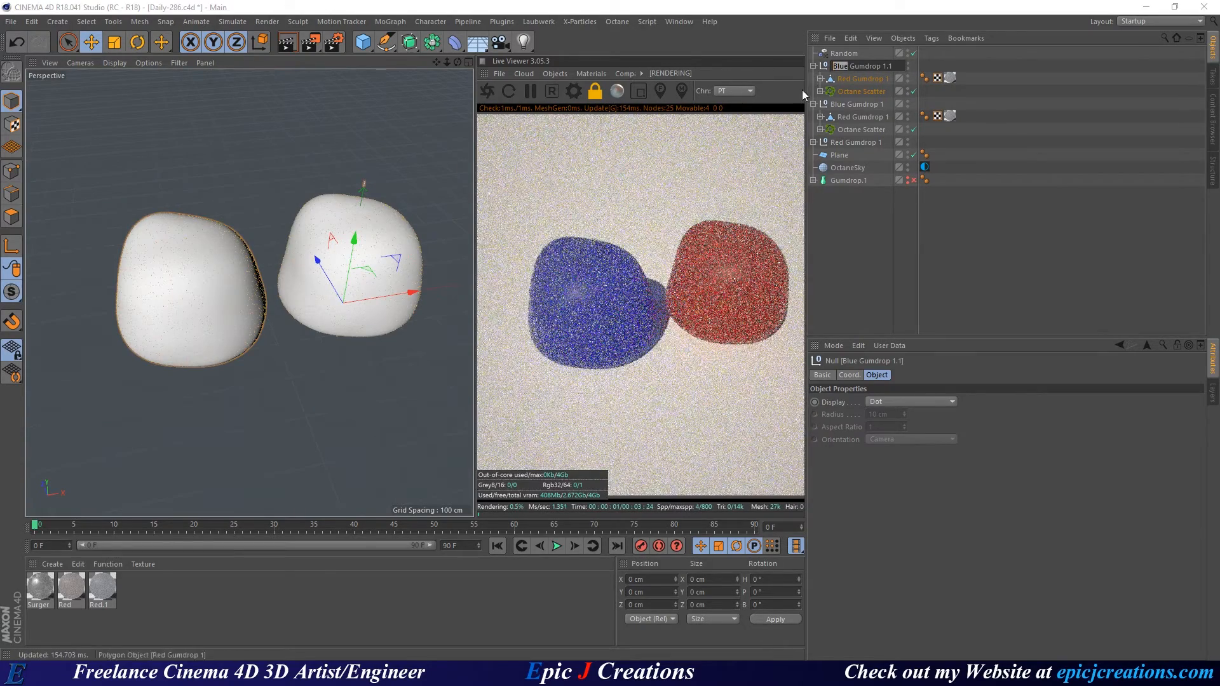
{"action": "type", "text": "Green"}
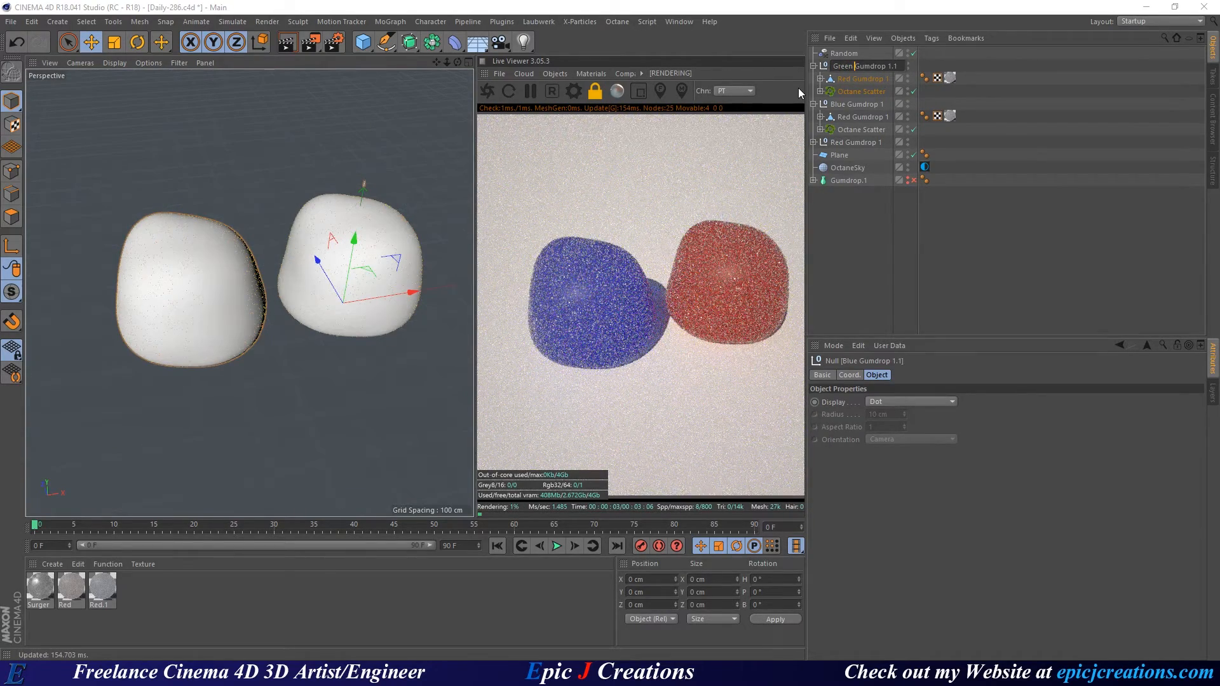
{"action": "key", "text": "BackSpace"}
{"action": "key", "text": "Return"}
{"action": "key", "text": "ctrl+s"}
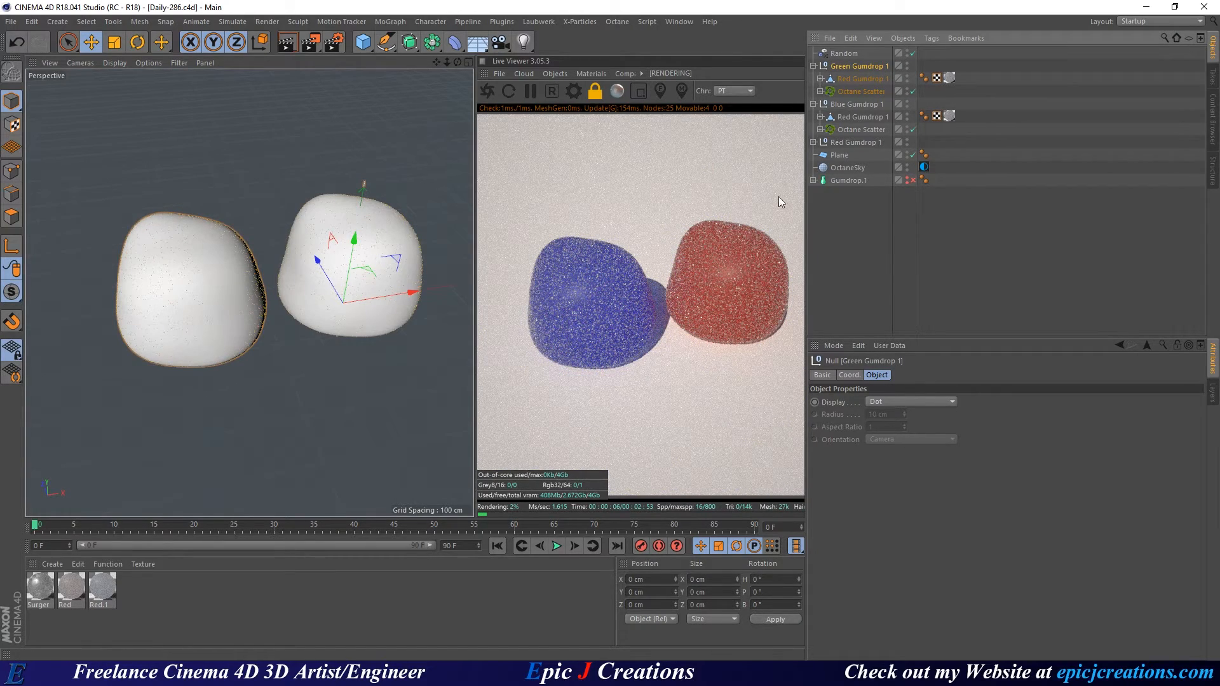
Duplicate the Red.1 material and rename Red.1 to Blue.
{"action": "left_click", "coordinate": [103, 588]}
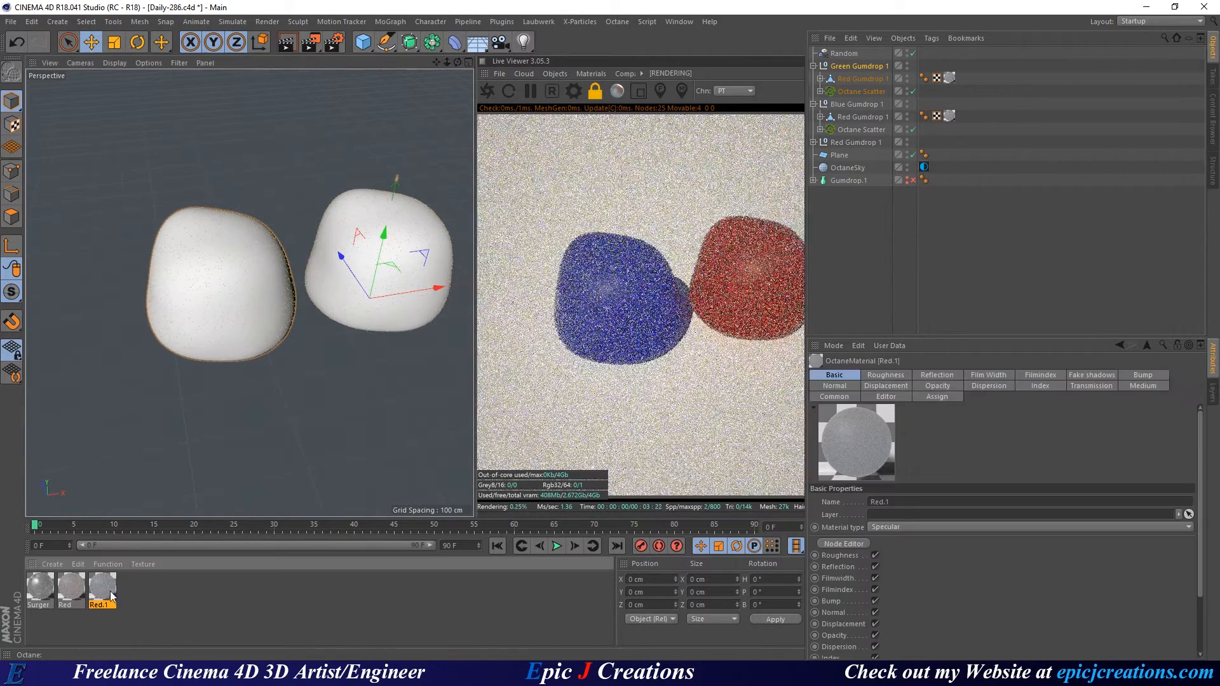
{"action": "left_click_drag", "start_coordinate": [111, 596], "coordinate": [139, 589], "text": "ctrl"}
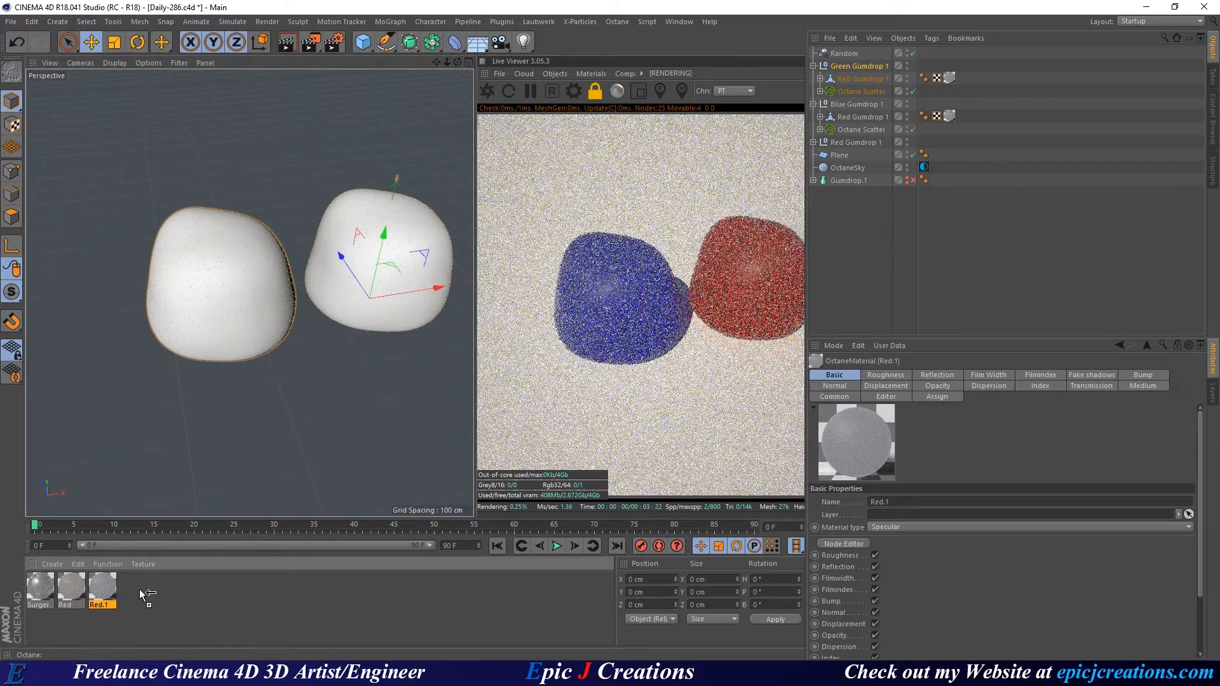
{"action": "double_click", "coordinate": [105, 584]}
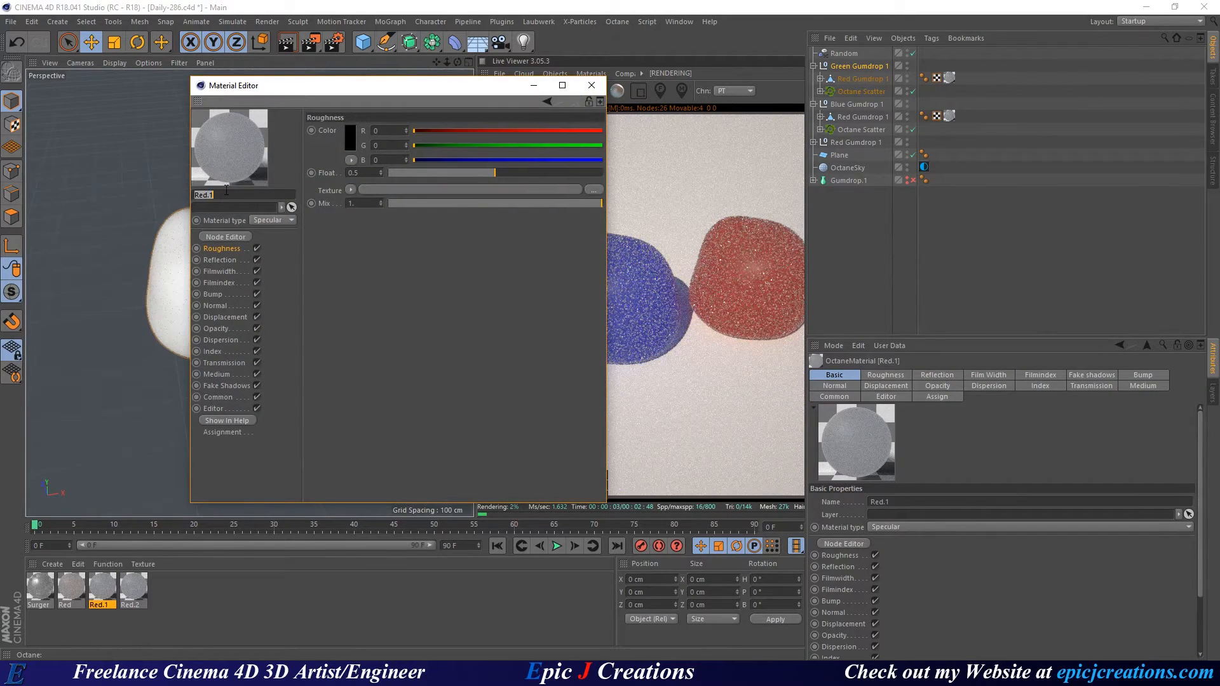
{"action": "type", "text": "Blue"}
{"action": "key", "text": "Return"}
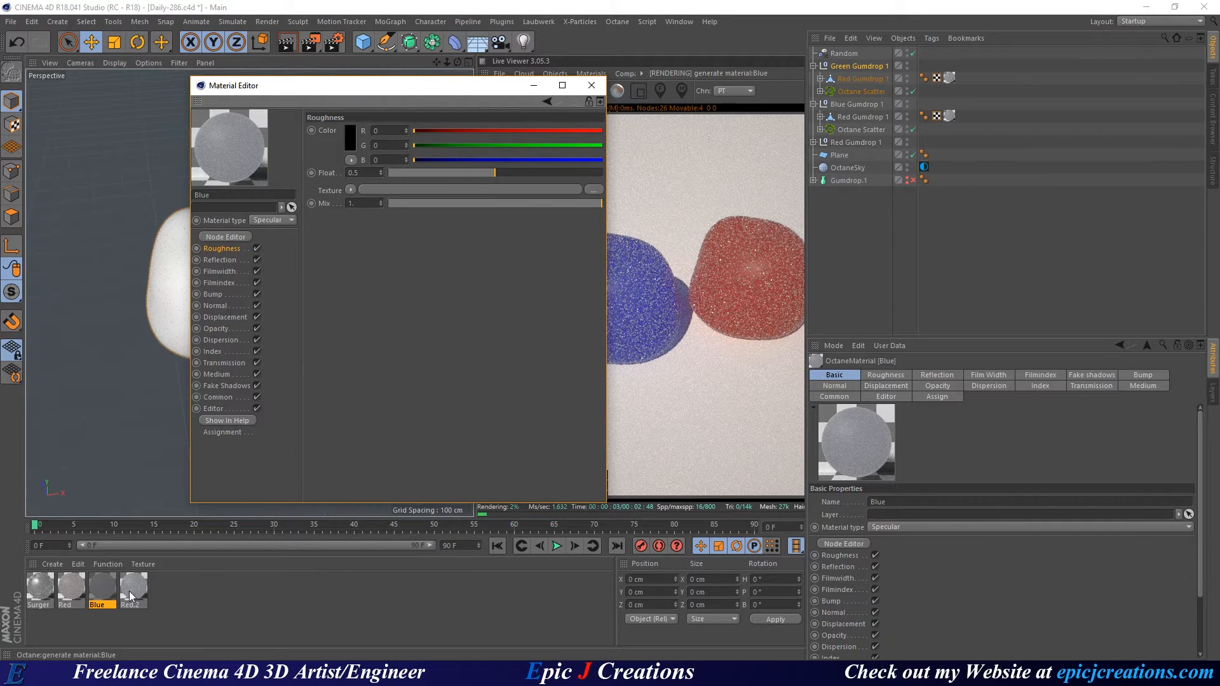
Rename the copied material Red.2 to Green.
{"action": "left_click", "coordinate": [130, 595]}
{"action": "left_click", "coordinate": [213, 197]}
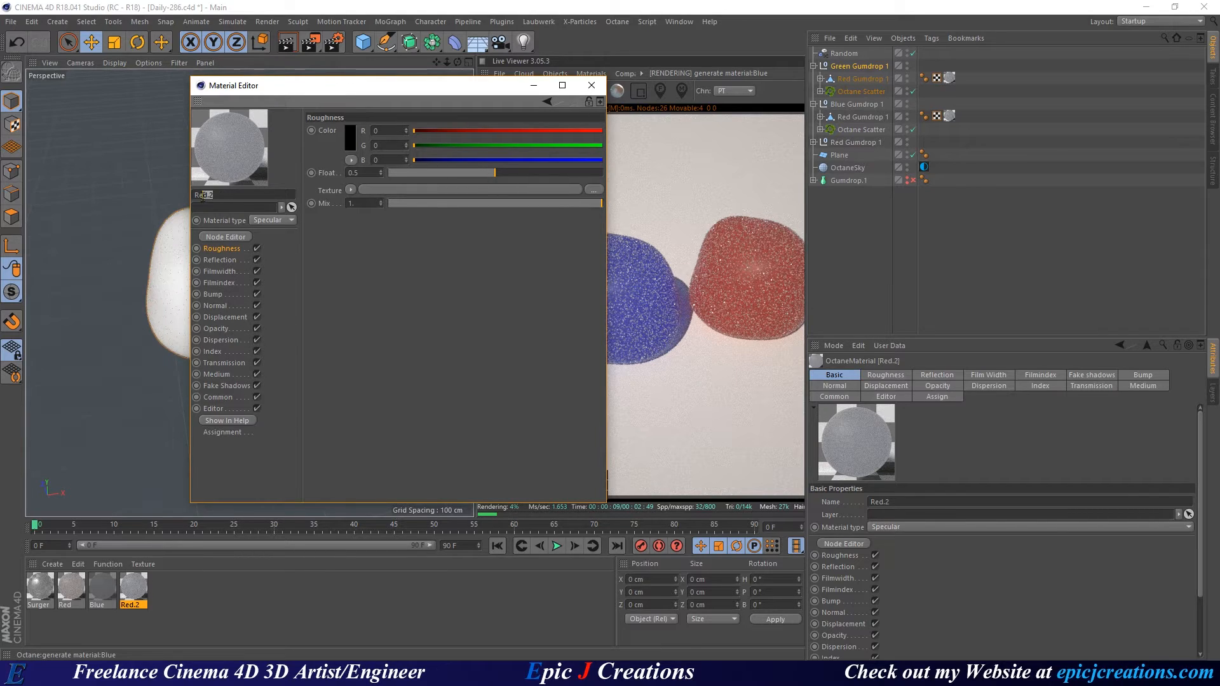
{"action": "left_click_drag", "start_coordinate": [202, 196], "coordinate": [194, 196]}
{"action": "type", "text": "Green"}
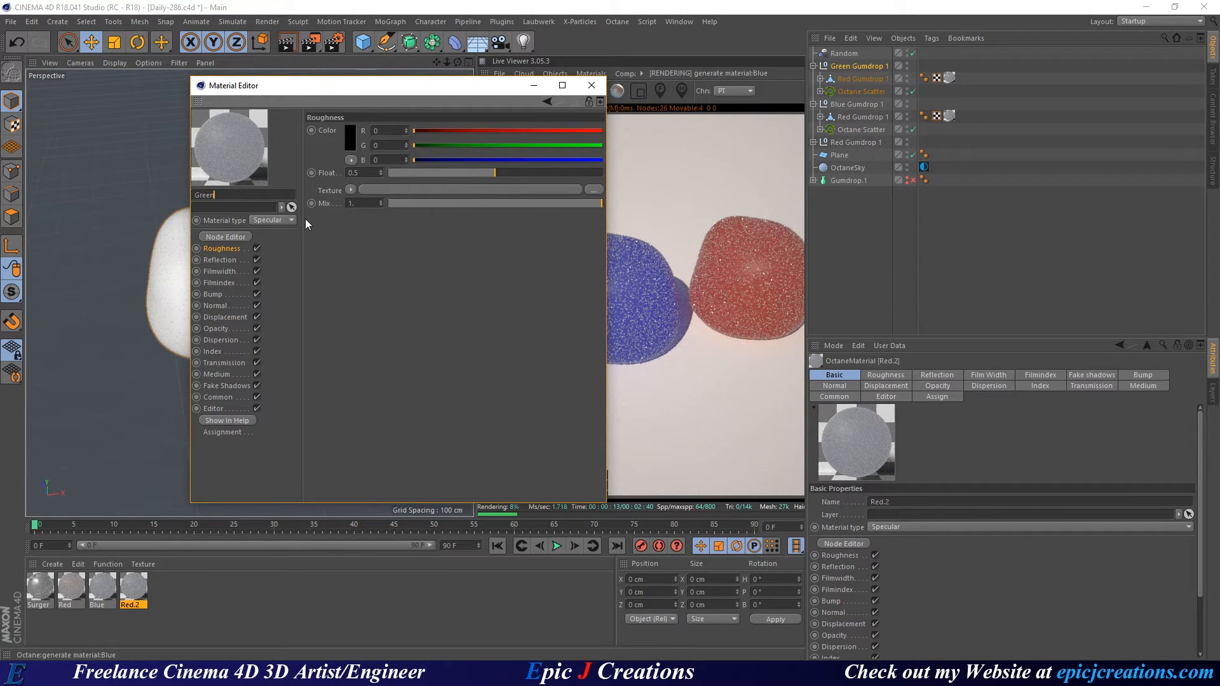
{"action": "key", "text": "Return"}
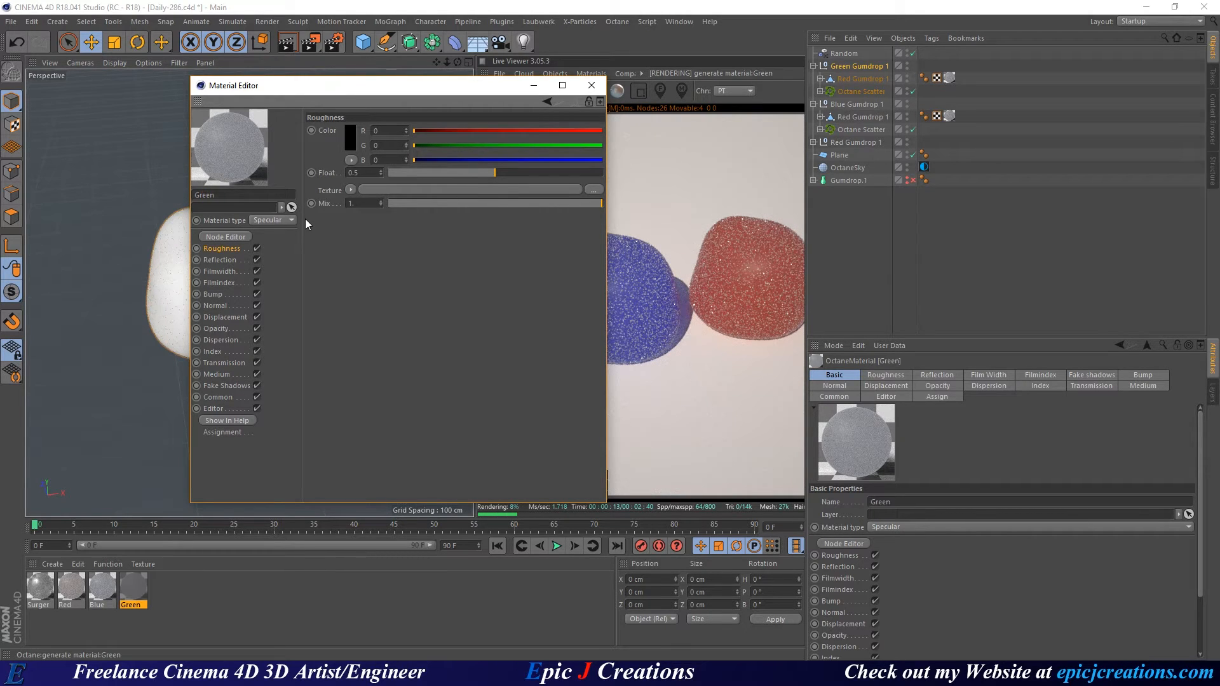
Set the Green material's RgbSpectrum colour to pure green at hue 115°, then close both editors.
{"action": "left_click", "coordinate": [223, 237]}
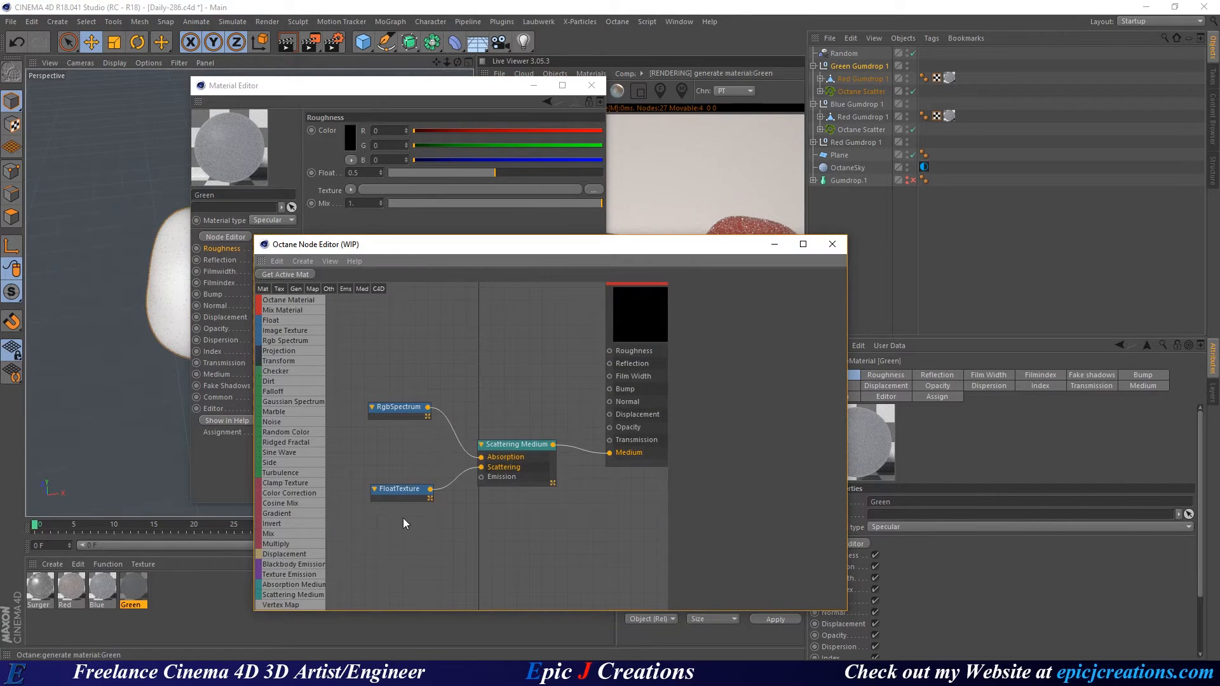
{"action": "left_click", "coordinate": [389, 411]}
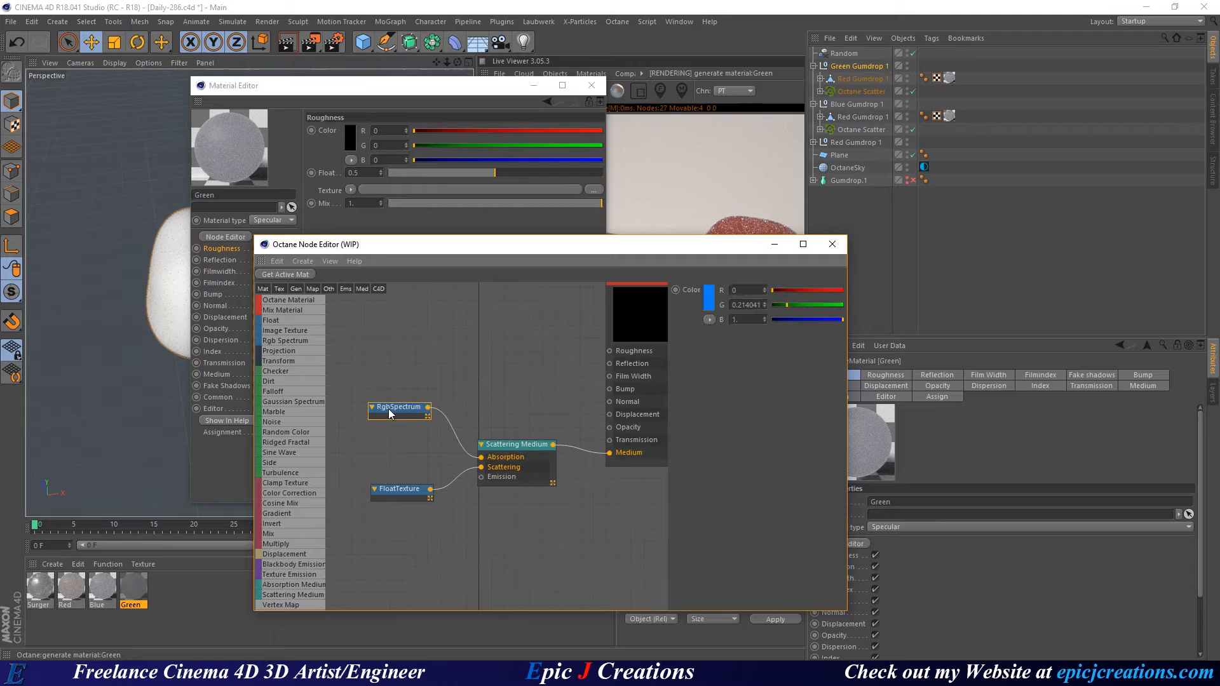
{"action": "left_click", "coordinate": [713, 303]}
{"action": "left_click_drag", "start_coordinate": [767, 385], "coordinate": [745, 383]}
{"action": "double_click", "coordinate": [675, 385]}
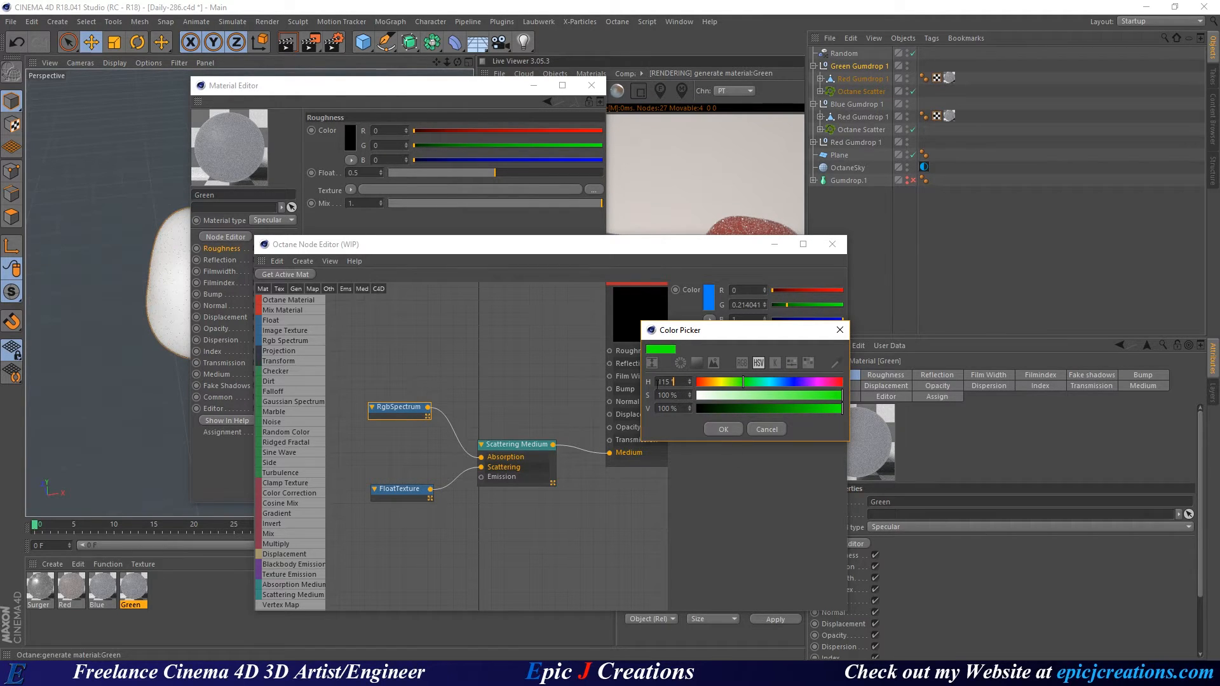
{"action": "left_click", "coordinate": [723, 429]}
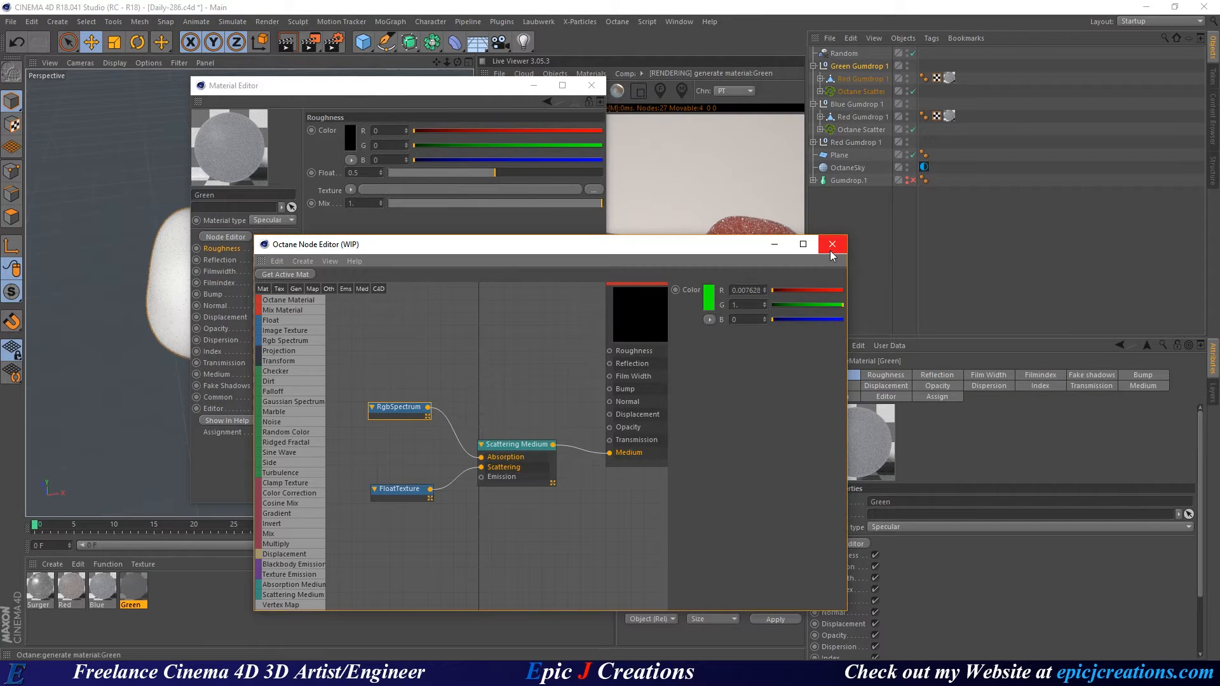
{"action": "left_click", "coordinate": [832, 244]}
{"action": "left_click", "coordinate": [591, 88]}
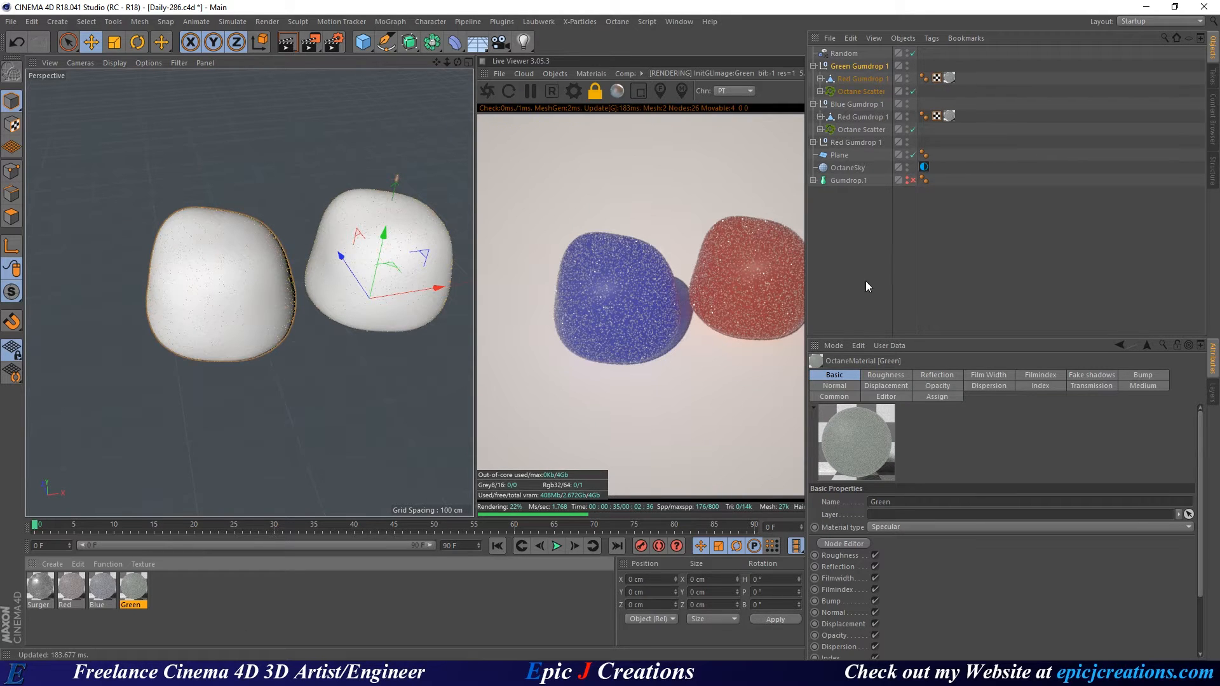
Move the green gumdrop to the left of the others and orbit to a higher view.
{"action": "left_click", "coordinate": [859, 80]}
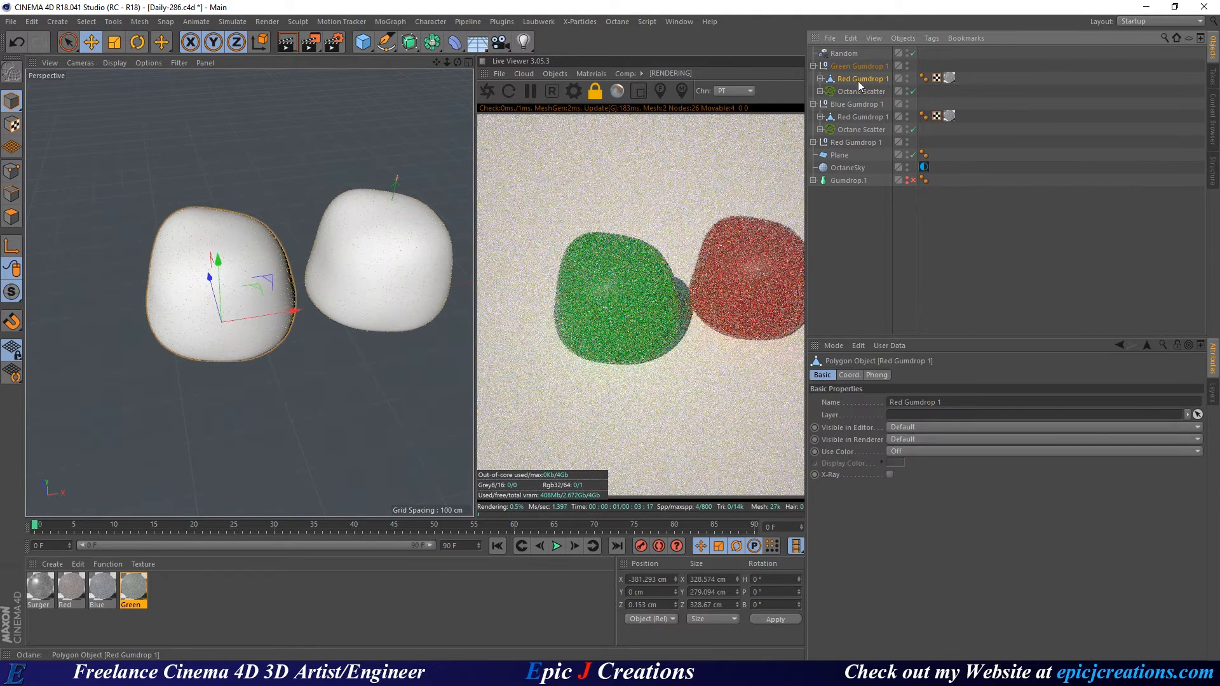
{"action": "left_click_drag", "start_coordinate": [267, 286], "coordinate": [115, 319]}
{"action": "scroll", "coordinate": [318, 290], "scroll_direction": "down", "scroll_amount": 6}
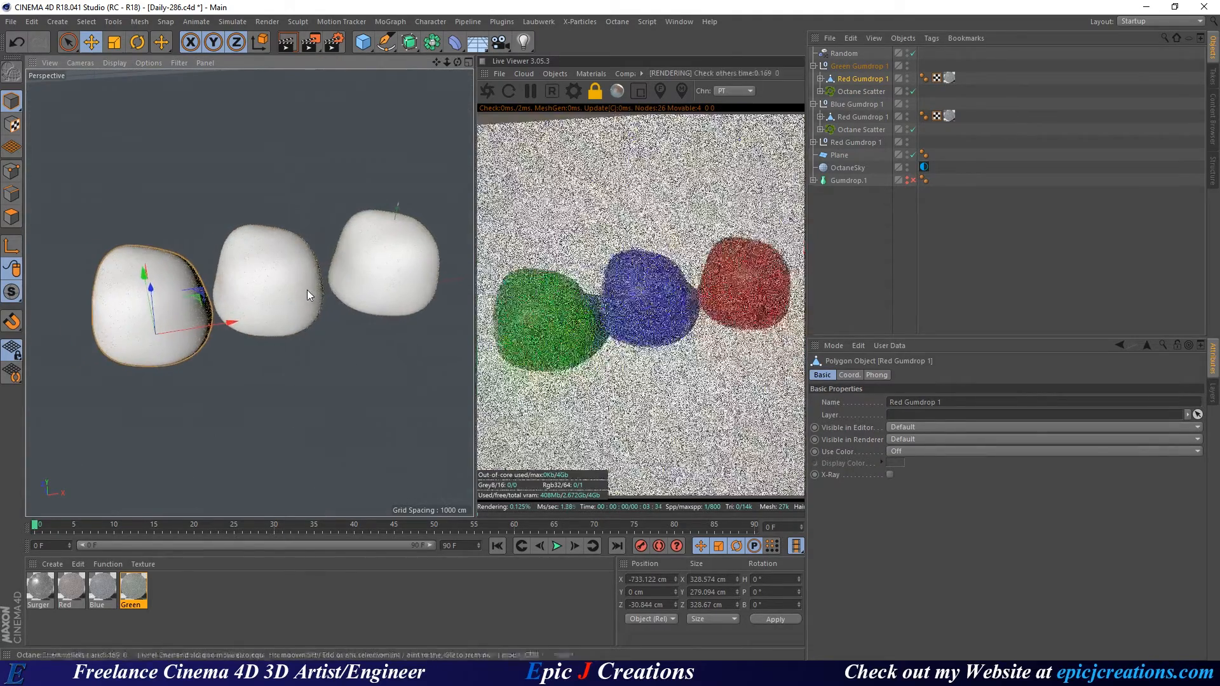
{"action": "left_click_drag", "start_coordinate": [306, 289], "coordinate": [329, 269], "text": "alt"}
{"action": "left_click_drag", "start_coordinate": [272, 299], "coordinate": [277, 275], "text": "alt"}
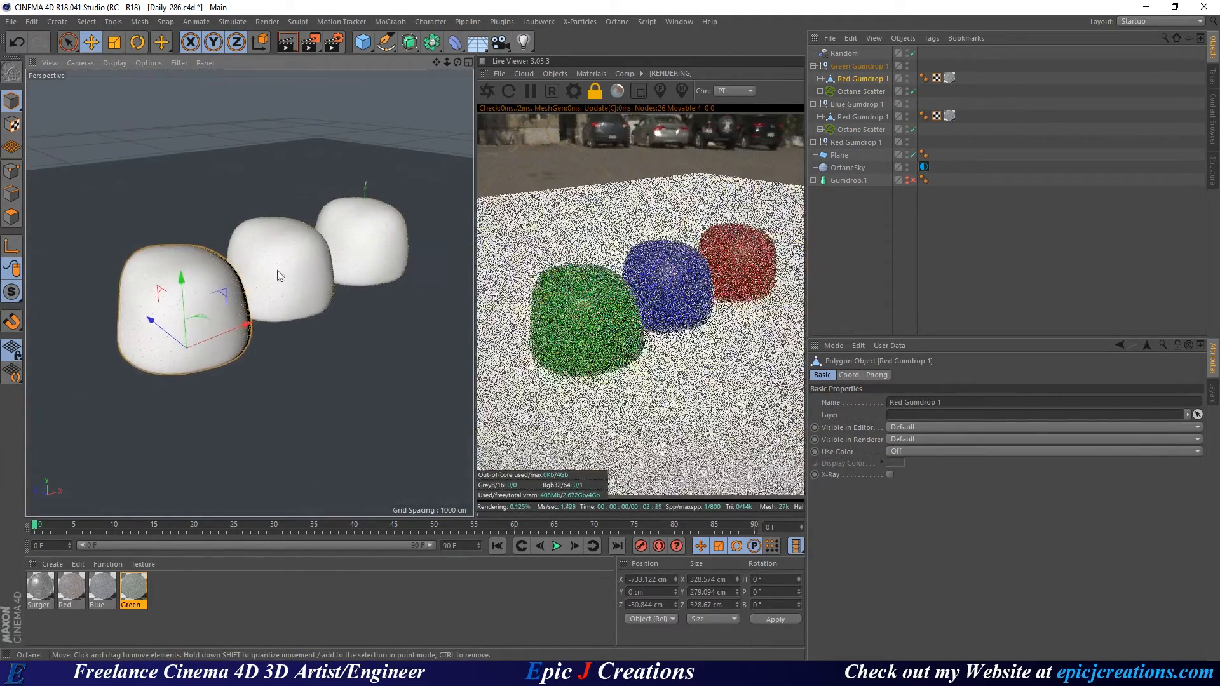
{"action": "scroll", "coordinate": [286, 285], "scroll_direction": "up", "scroll_amount": 5}
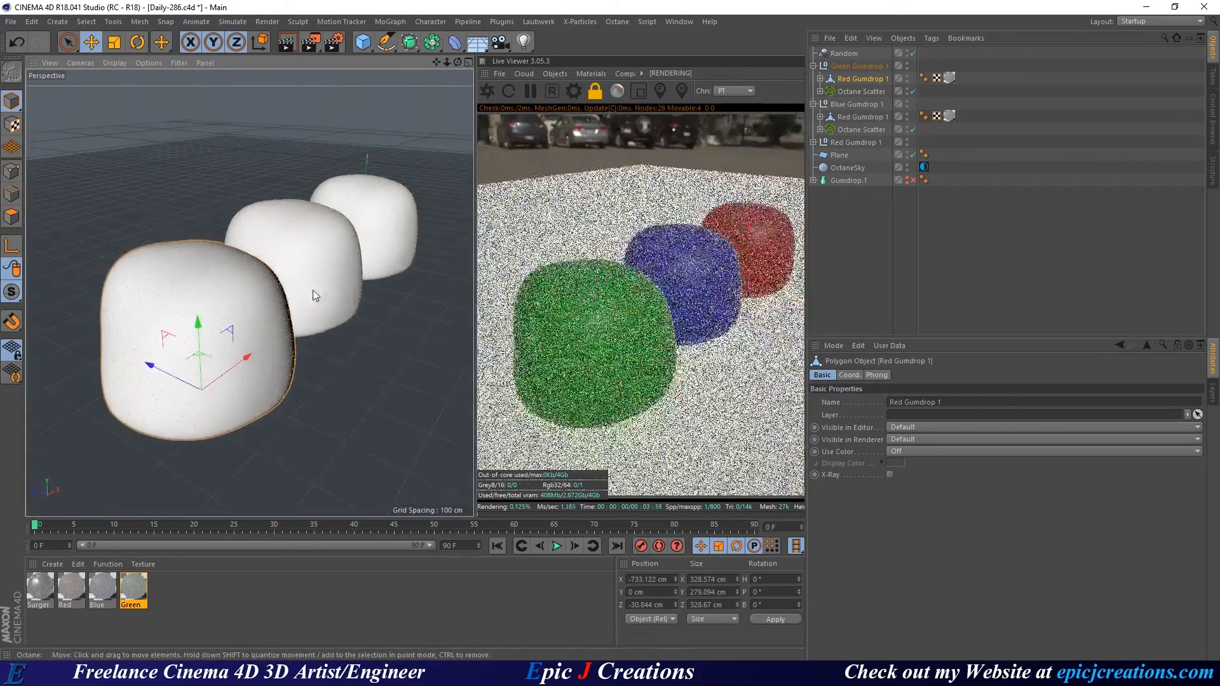
{"action": "middle_click_drag", "start_coordinate": [312, 289], "coordinate": [348, 269], "text": "alt"}
{"action": "scroll", "coordinate": [295, 284], "scroll_direction": "up", "scroll_amount": 2}
{"action": "left_click_drag", "start_coordinate": [348, 268], "coordinate": [345, 269], "text": "alt"}
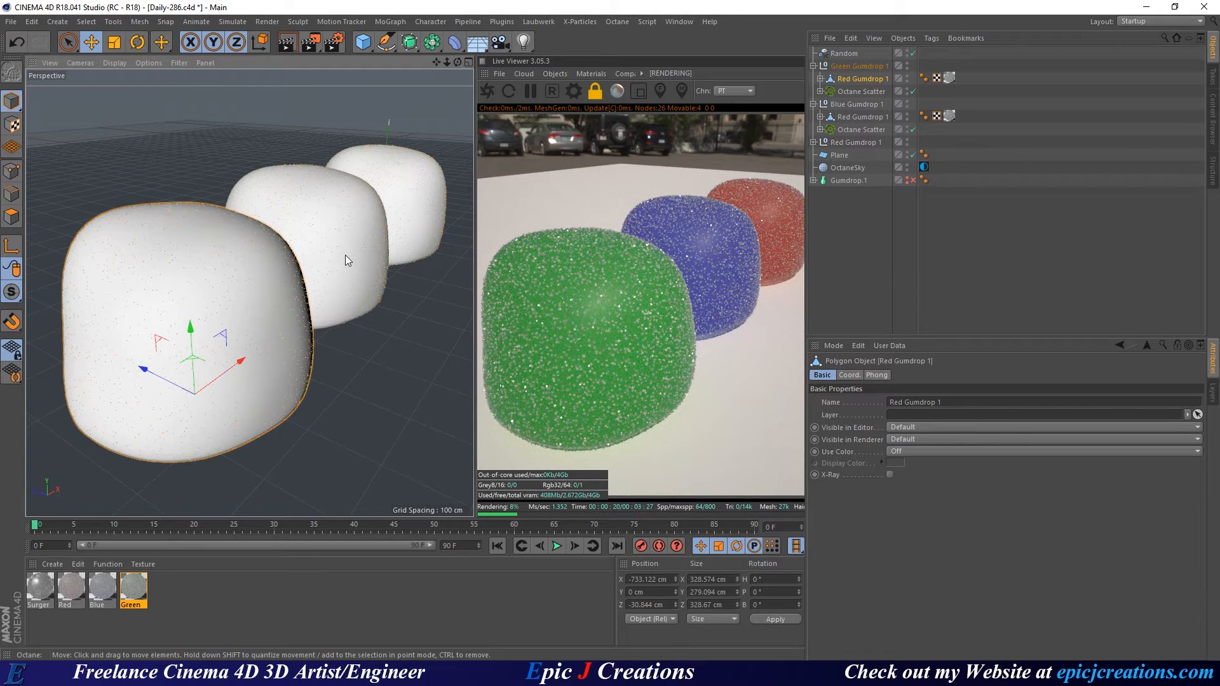
Orbit and zoom close until the green, blue and red gumdrops line up in a row.
{"action": "left_click_drag", "start_coordinate": [198, 305], "coordinate": [319, 265], "text": "alt"}
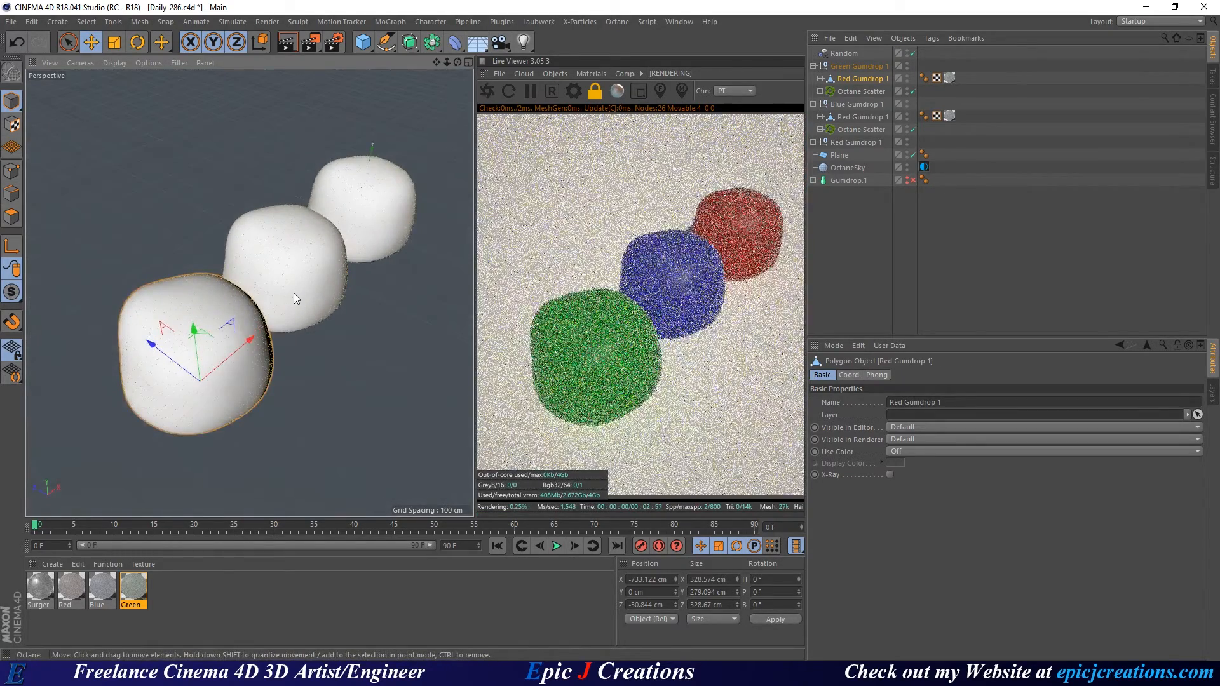
{"action": "middle_click_drag", "start_coordinate": [293, 292], "coordinate": [284, 284], "text": "alt"}
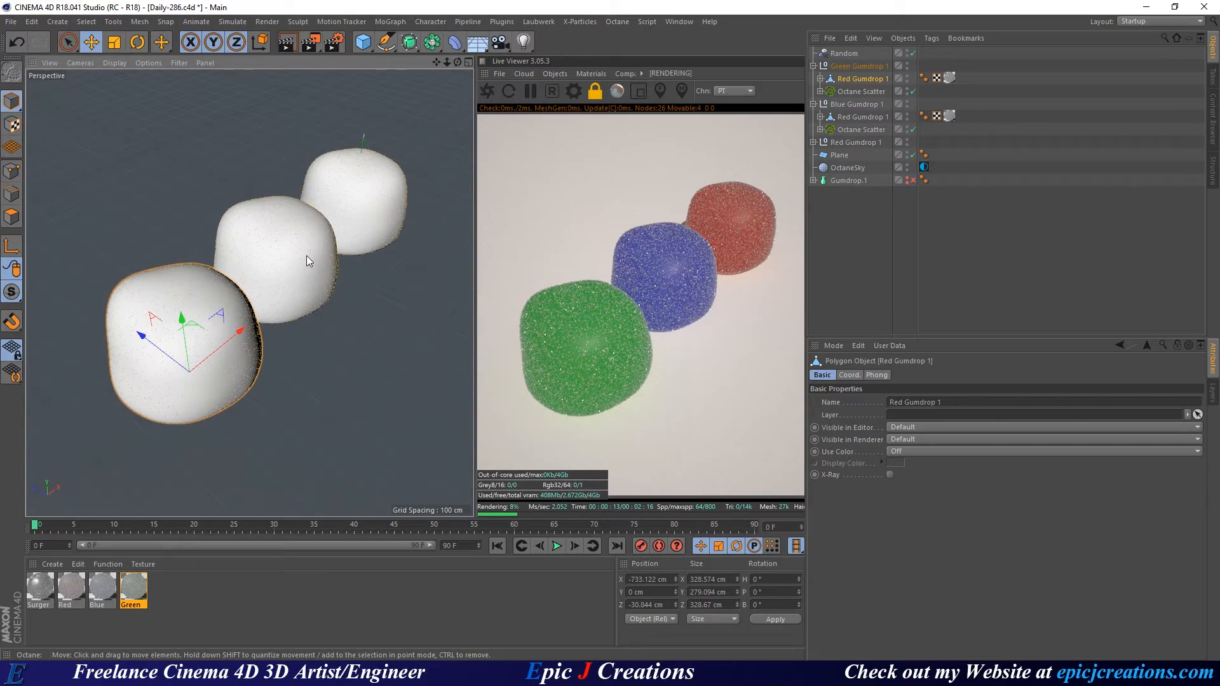
{"action": "left_click_drag", "start_coordinate": [306, 255], "coordinate": [253, 255], "text": "alt"}
{"action": "scroll", "coordinate": [299, 247], "scroll_direction": "down", "scroll_amount": 4}
{"action": "middle_click_drag", "start_coordinate": [324, 248], "coordinate": [290, 281], "text": "alt"}
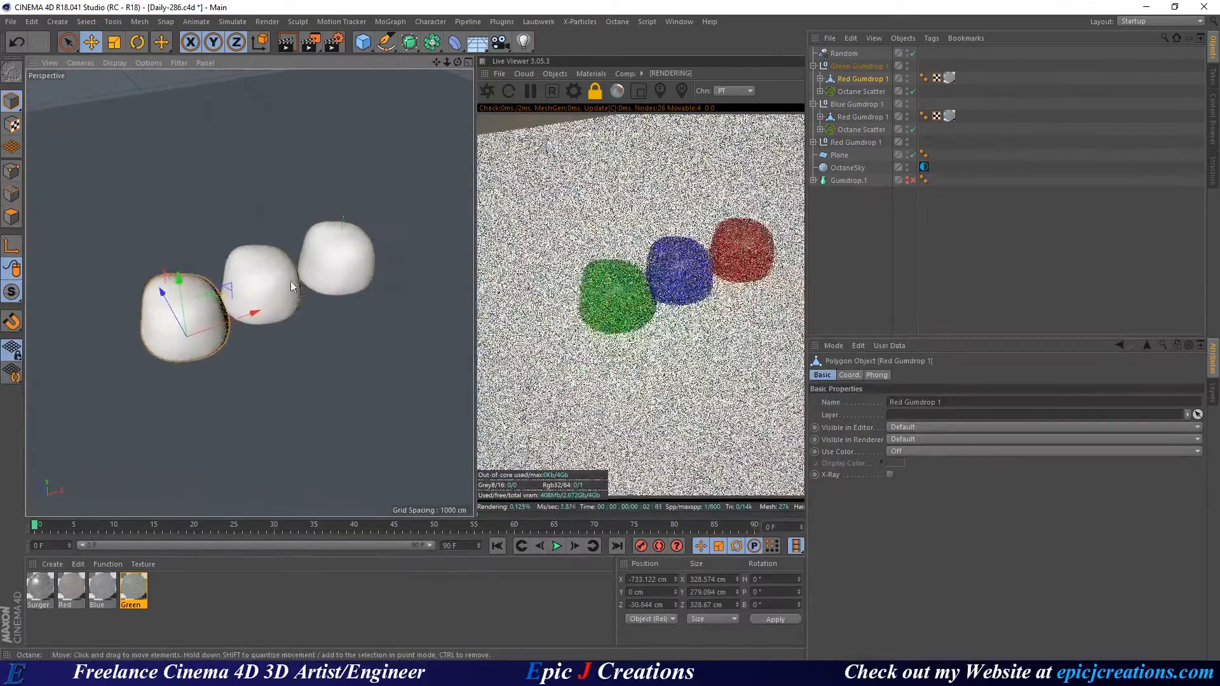
{"action": "scroll", "coordinate": [293, 282], "scroll_direction": "up", "scroll_amount": 5}
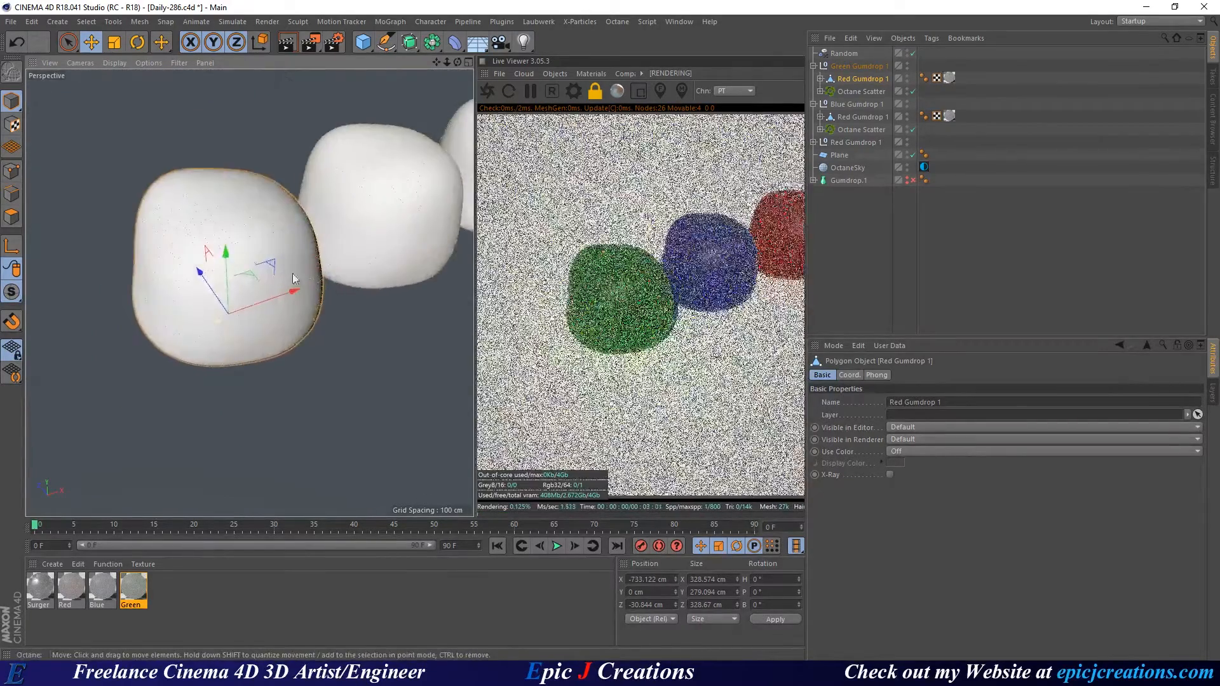
{"action": "scroll", "coordinate": [294, 278], "scroll_direction": "up", "scroll_amount": 8}
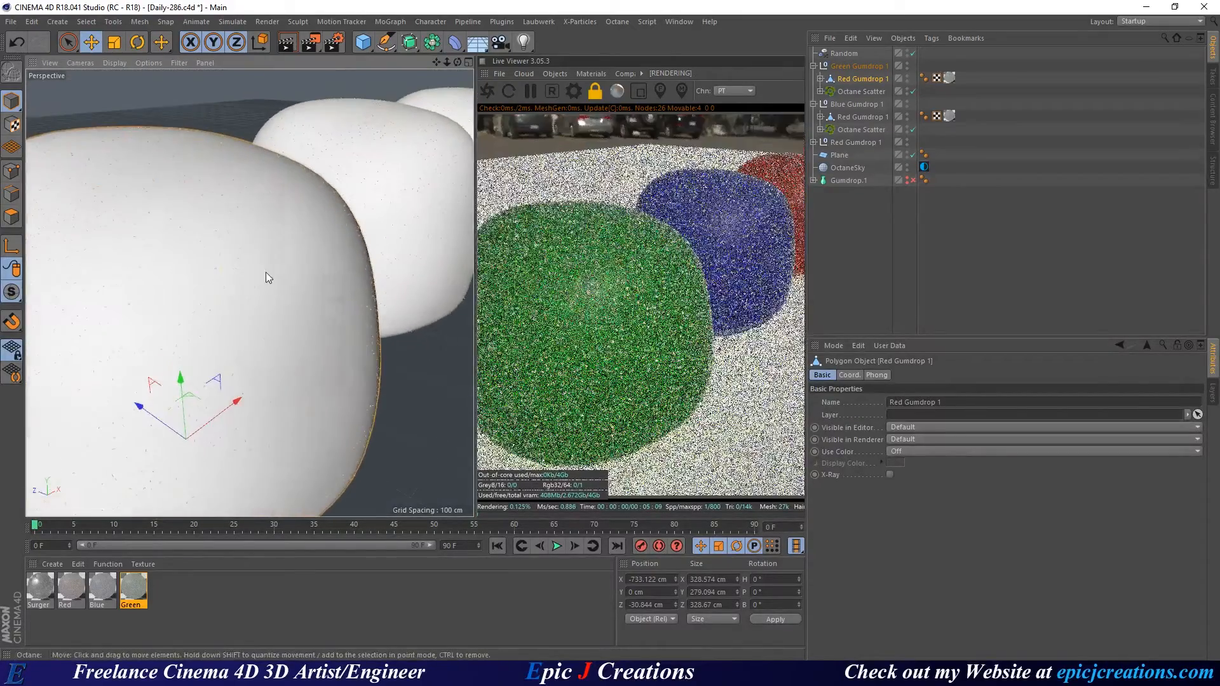
{"action": "mouse_move", "coordinate": [265, 272]}
{"action": "left_mouse_down", "text": "alt"}
{"action": "mouse_move", "coordinate": [256, 267]}
{"action": "mouse_move", "coordinate": [213, 325]}
{"action": "mouse_move", "coordinate": [278, 273]}
{"action": "left_mouse_up", "text": "alt"}
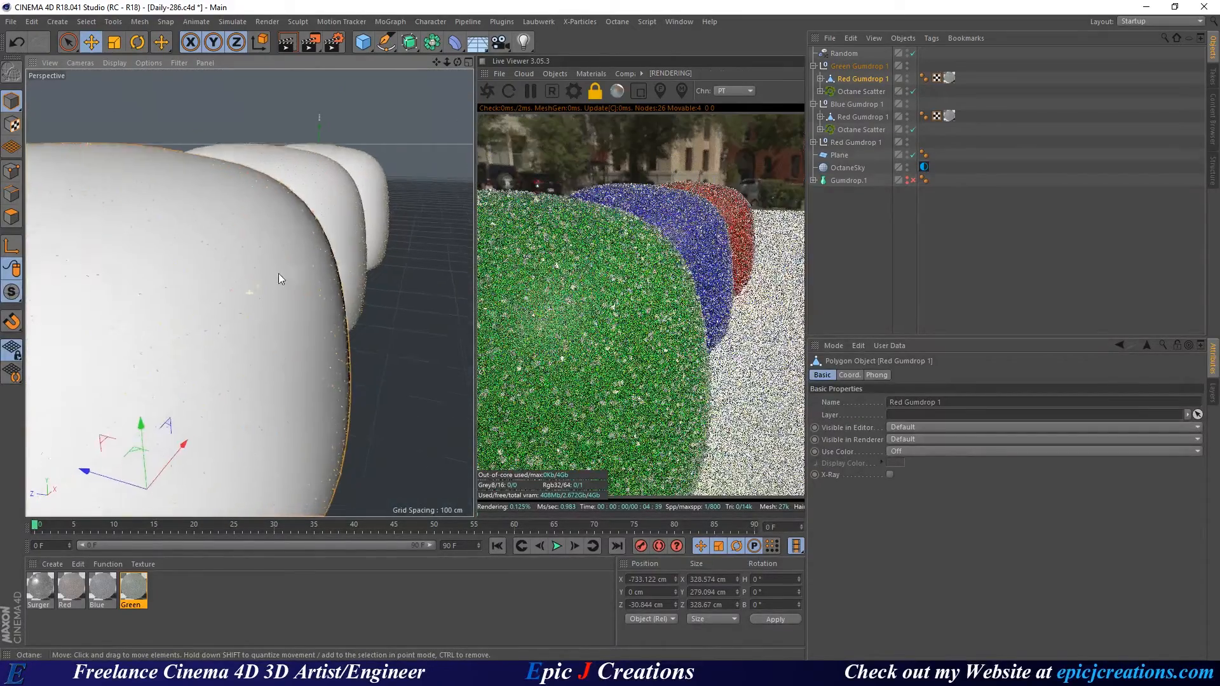
{"action": "scroll", "coordinate": [277, 273], "scroll_direction": "up", "scroll_amount": 2}
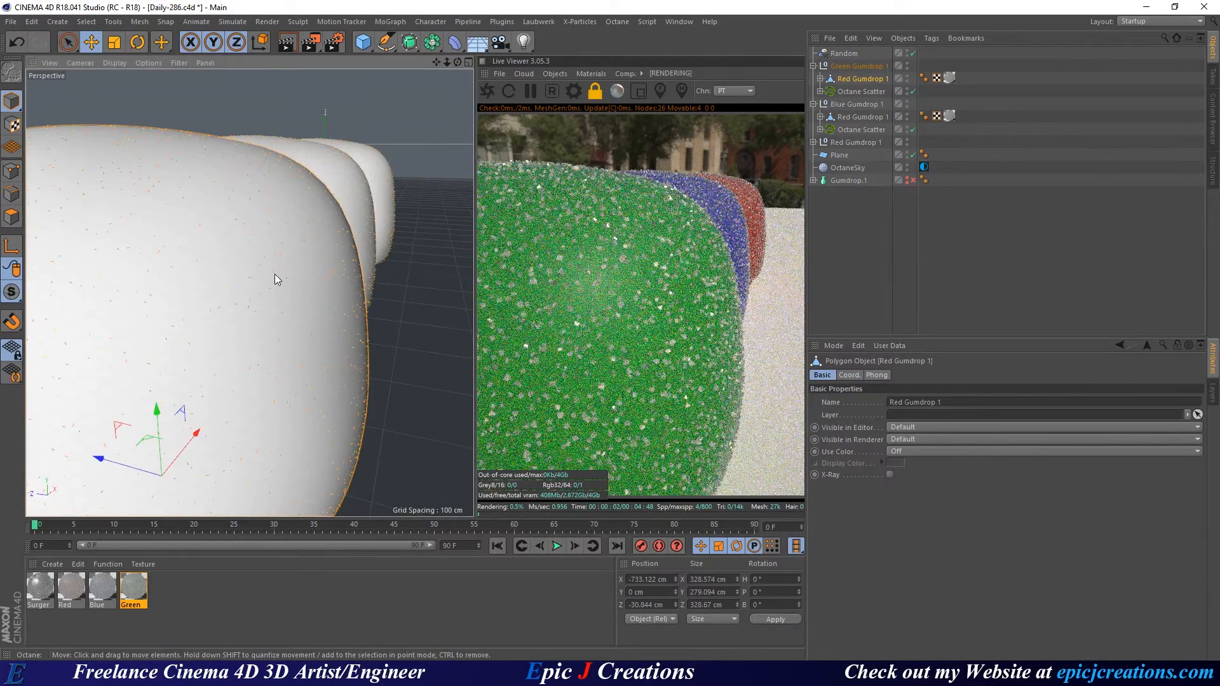
Select all three gumdrops' Octane Scatters and show their Distribution position offset settings.
{"action": "left_click", "coordinate": [855, 90]}
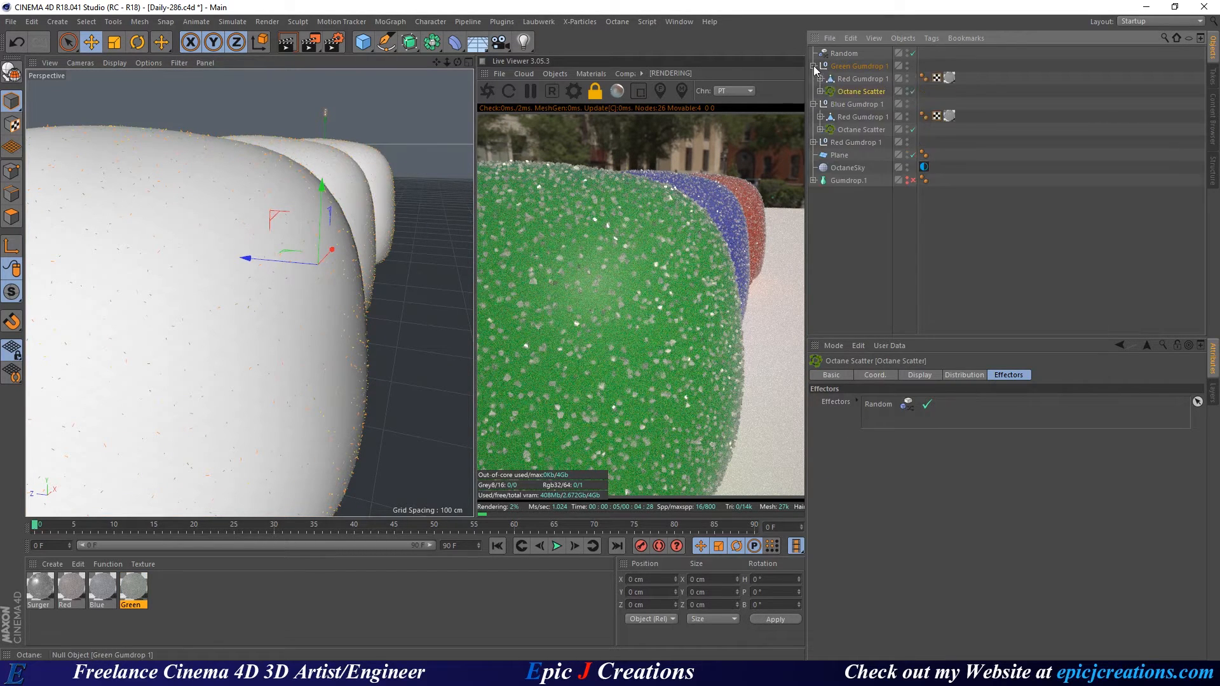
{"action": "left_click", "coordinate": [813, 142]}
{"action": "left_click", "coordinate": [866, 167]}
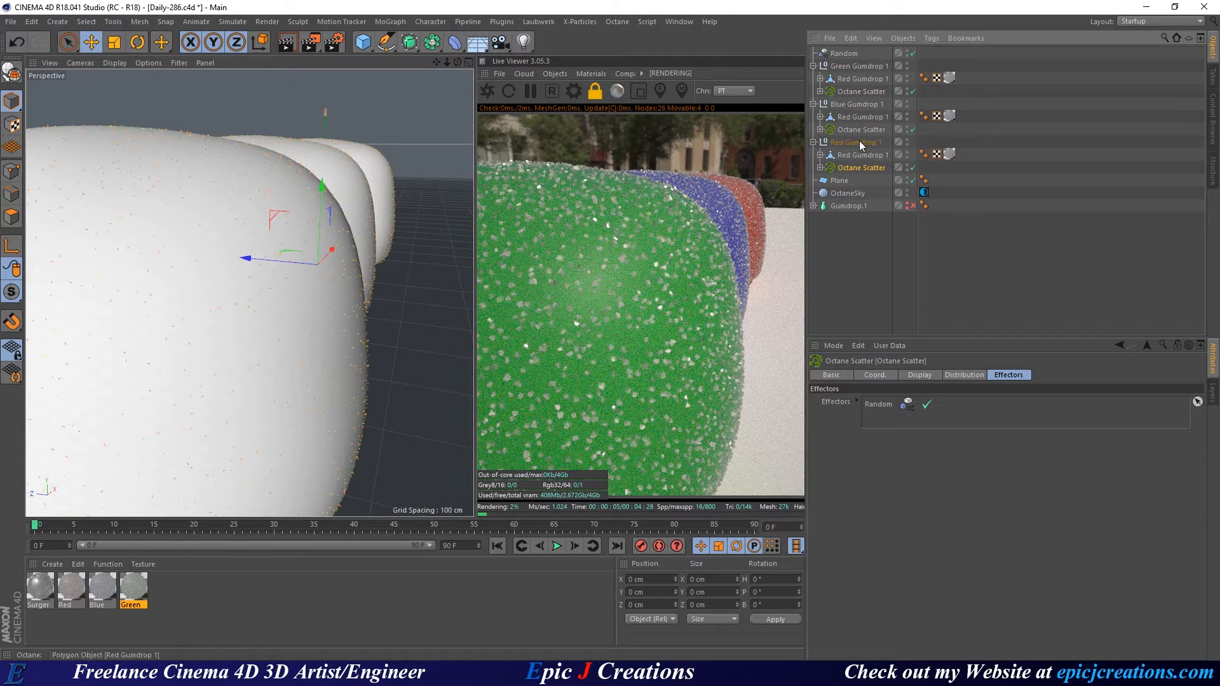
{"action": "left_click", "coordinate": [859, 130], "text": "ctrl"}
{"action": "left_click", "coordinate": [845, 92], "text": "ctrl"}
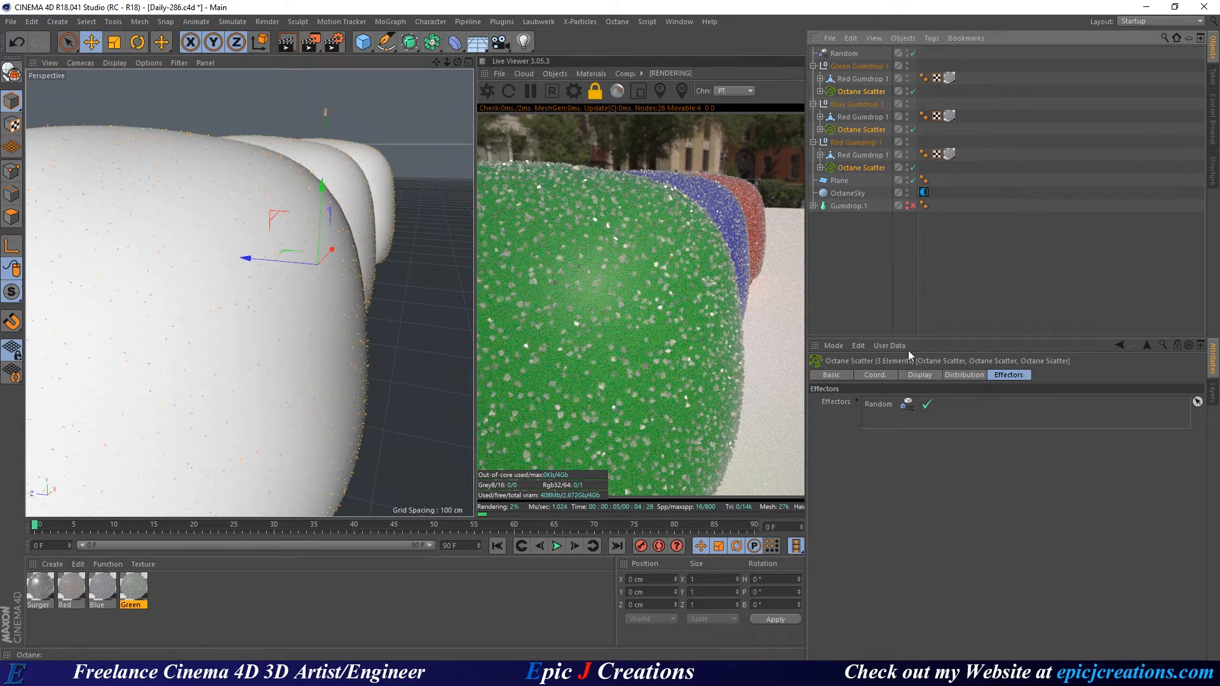
{"action": "left_click", "coordinate": [920, 375]}
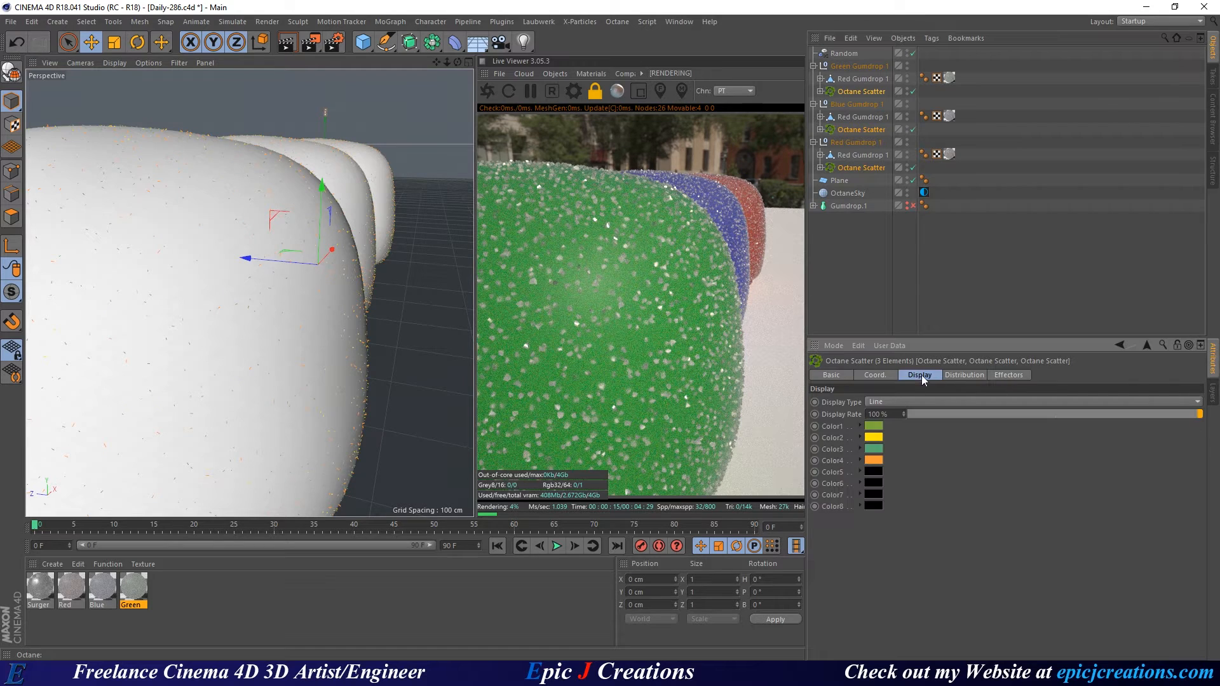
{"action": "left_click", "coordinate": [966, 374]}
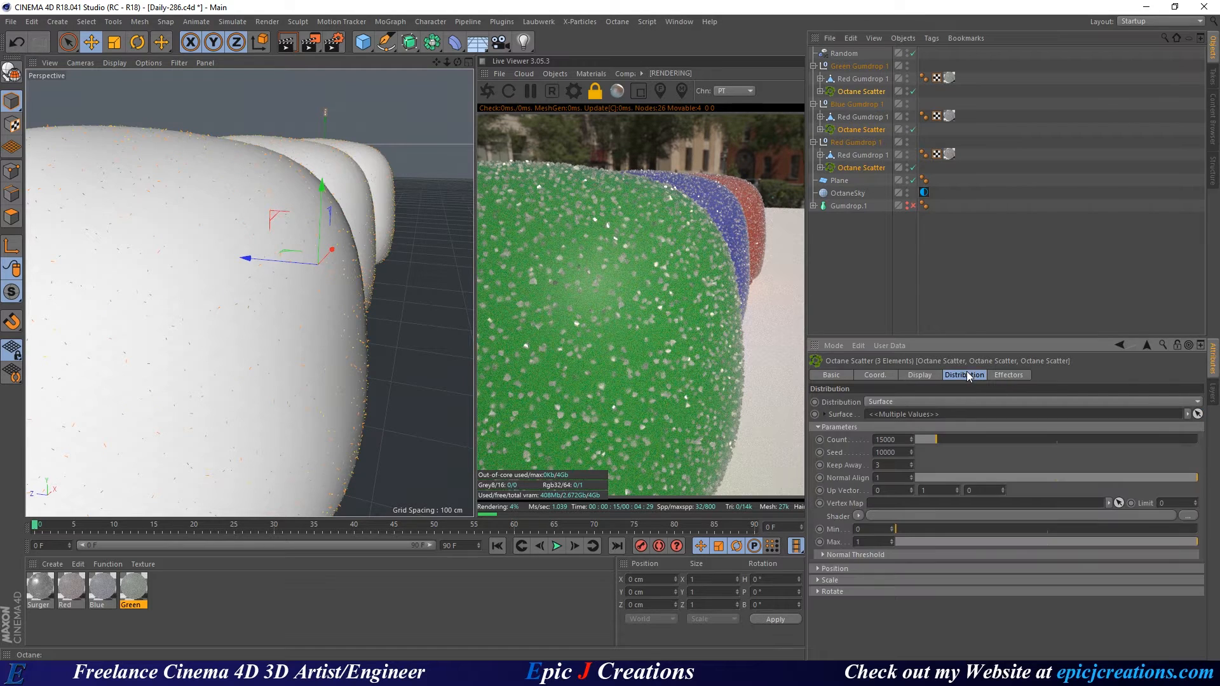
{"action": "left_click", "coordinate": [819, 569]}
{"action": "scroll", "coordinate": [919, 579], "scroll_direction": "up", "scroll_amount": 5}
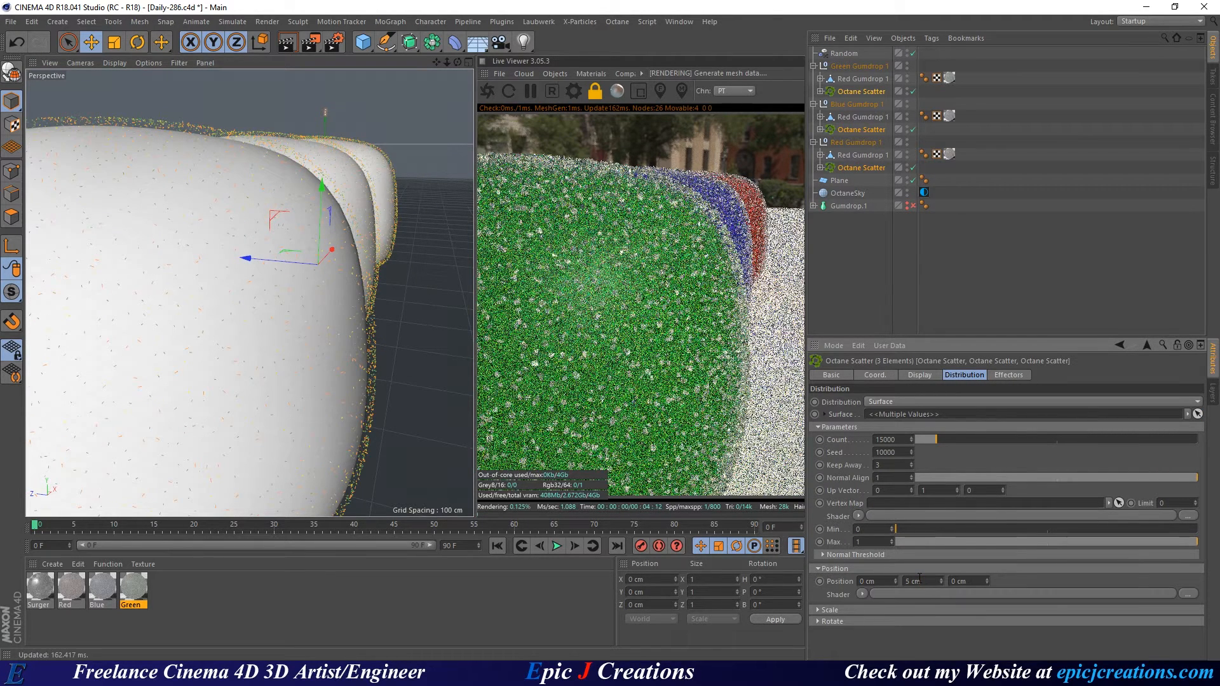
{"action": "scroll", "coordinate": [919, 578], "scroll_direction": "down", "scroll_amount": 7}
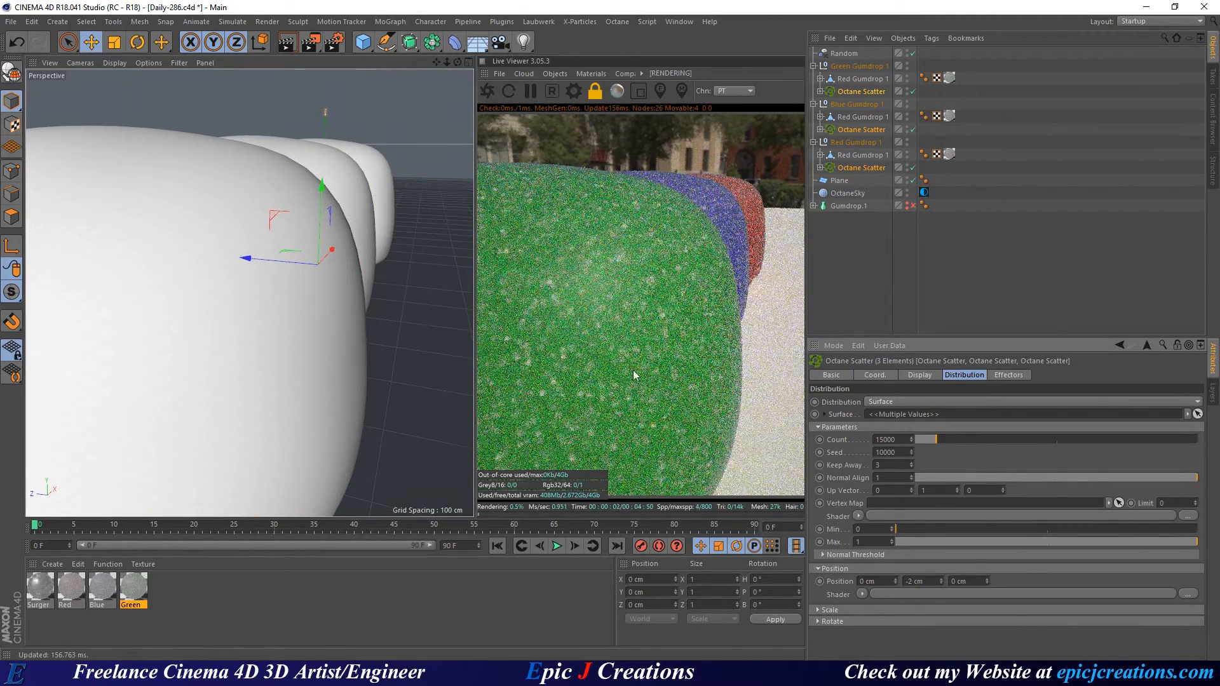
Set the scatters' Y position offset to 0 cm and deselect them.
{"action": "left_click_drag", "start_coordinate": [917, 581], "coordinate": [889, 578]}
{"action": "type", "text": "0"}
{"action": "key", "text": "Return"}
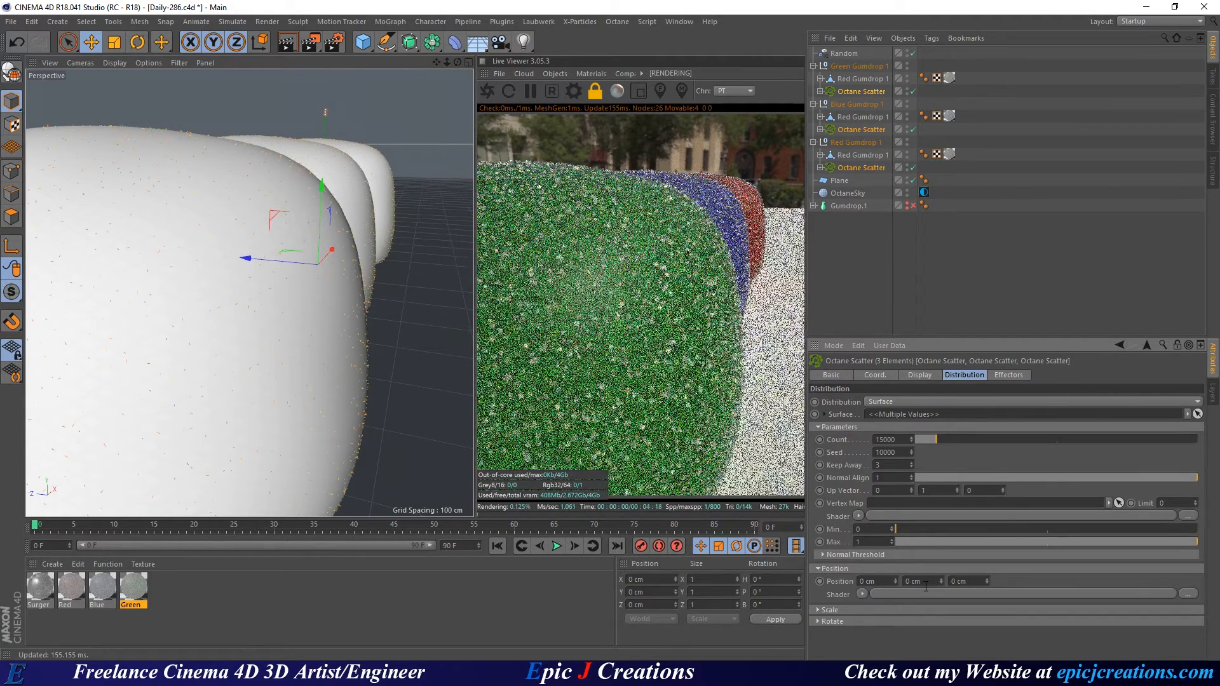
{"action": "left_click", "coordinate": [872, 253]}
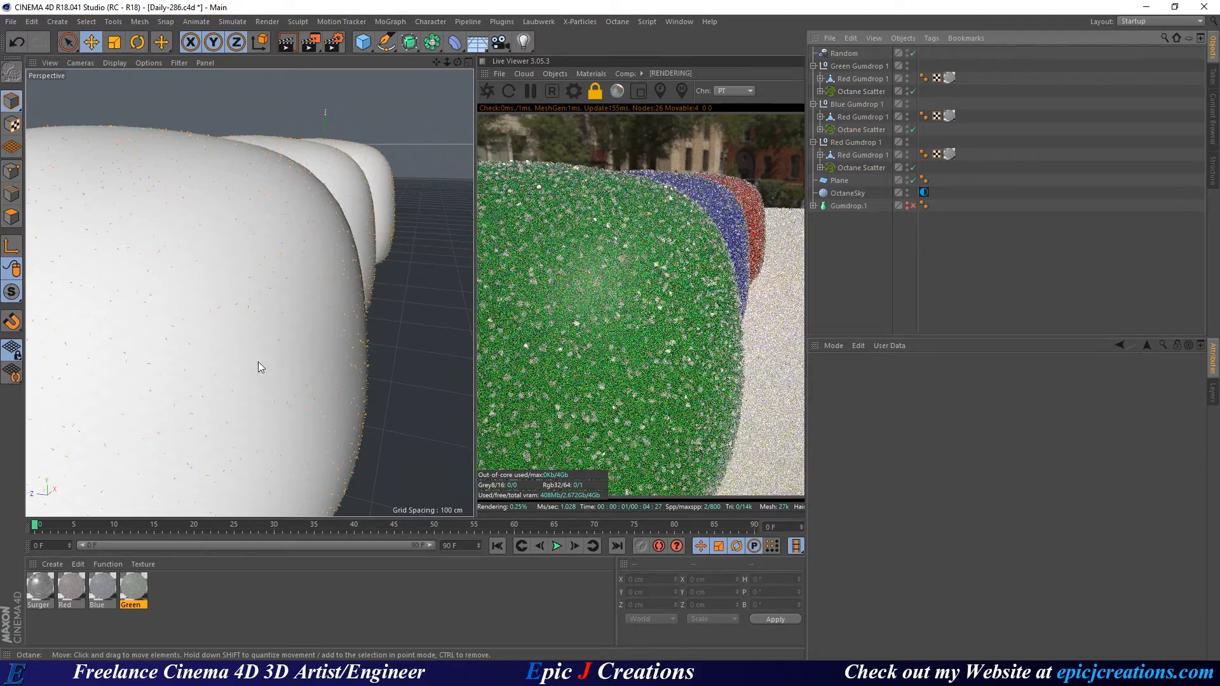
{"action": "scroll", "coordinate": [243, 330], "scroll_direction": "up", "scroll_amount": 2}
{"action": "scroll", "coordinate": [242, 330], "scroll_direction": "down", "scroll_amount": 5}
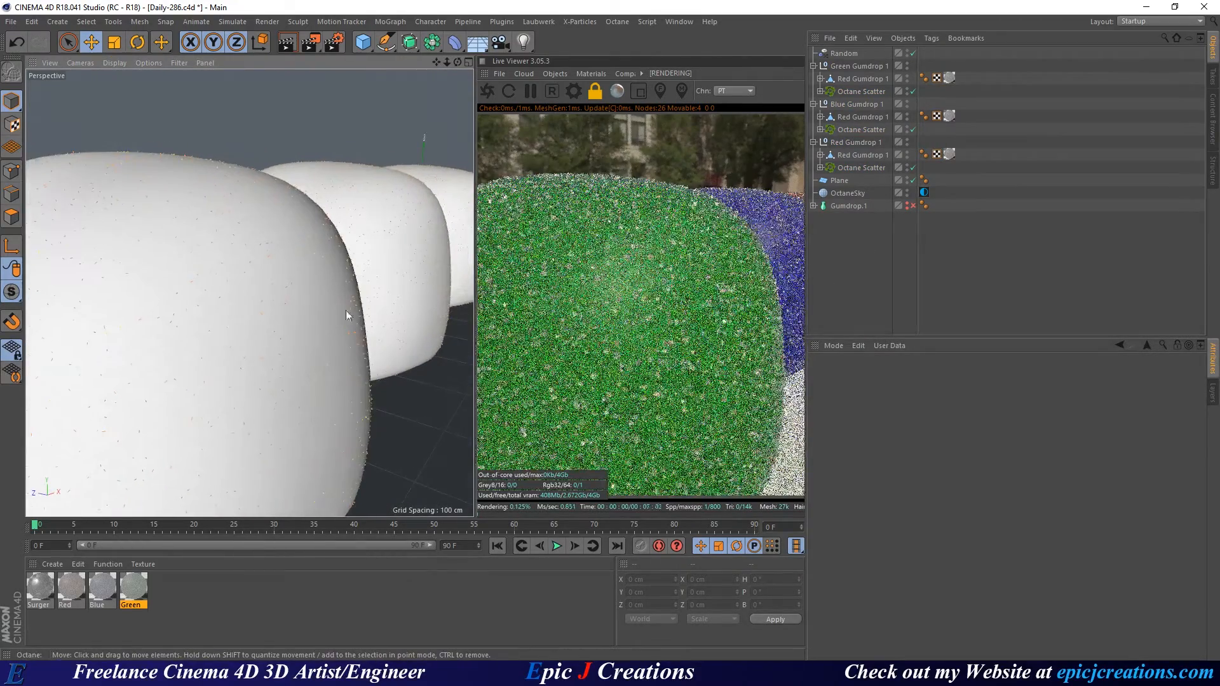
{"action": "scroll", "coordinate": [373, 312], "scroll_direction": "down", "scroll_amount": 4}
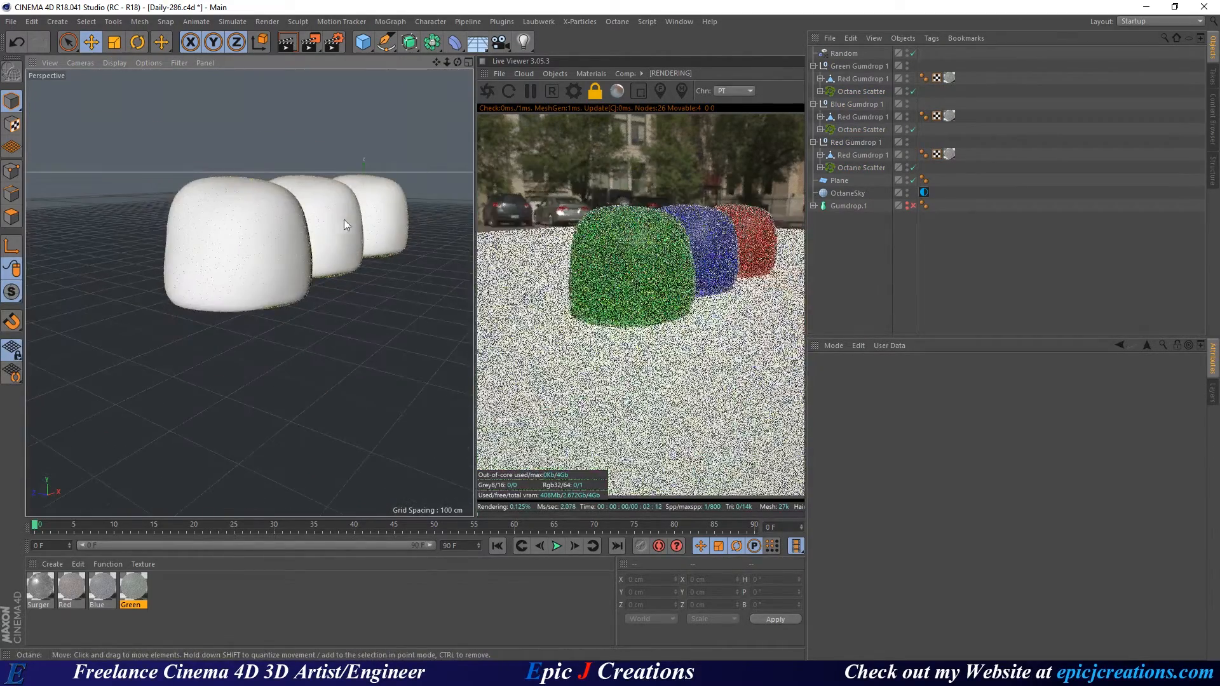
Orbit and zoom in until the blue middle gumdrop's crystals fill the view.
{"action": "left_click_drag", "start_coordinate": [344, 220], "coordinate": [237, 349], "text": "alt"}
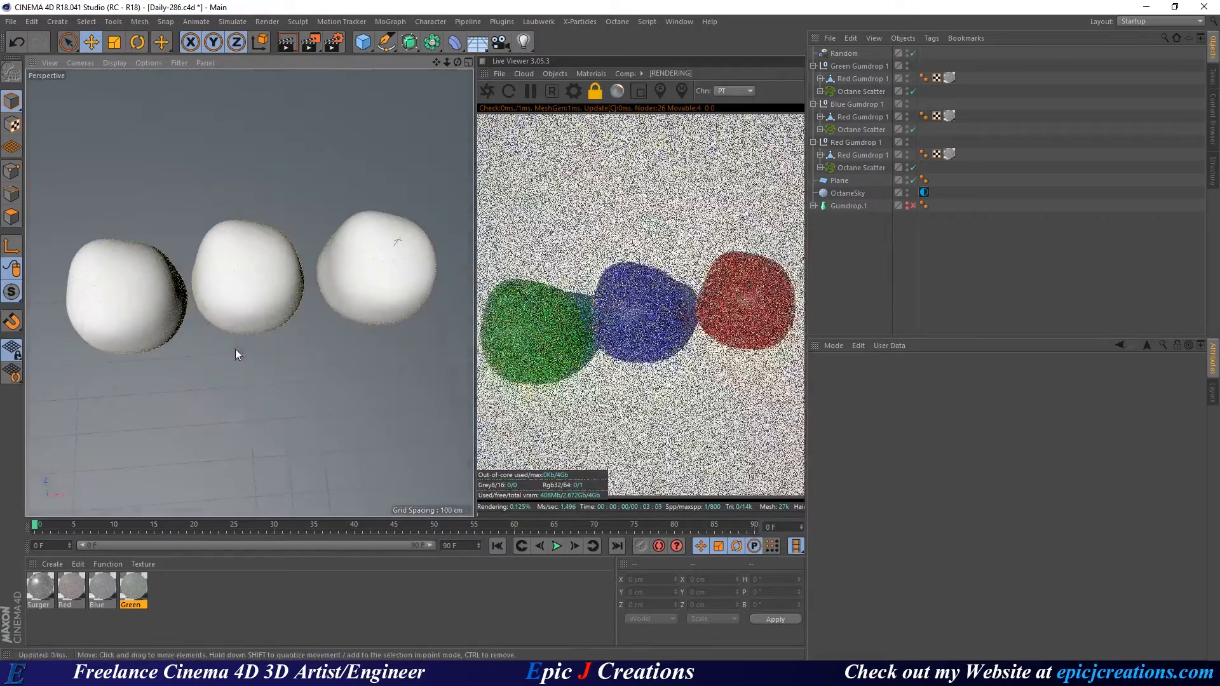
{"action": "left_click_drag", "start_coordinate": [257, 309], "coordinate": [291, 307], "text": "alt"}
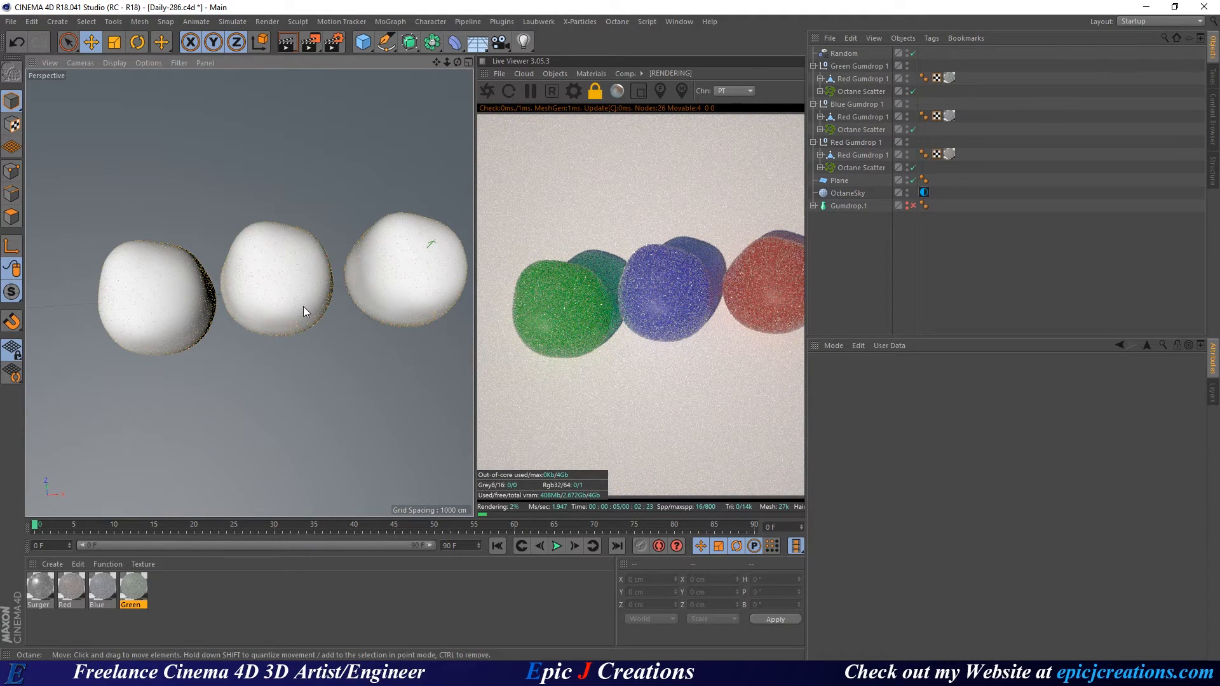
{"action": "right_click_drag", "start_coordinate": [314, 312], "coordinate": [416, 280], "text": "alt"}
{"action": "middle_click_drag", "start_coordinate": [248, 215], "coordinate": [266, 275], "text": "alt"}
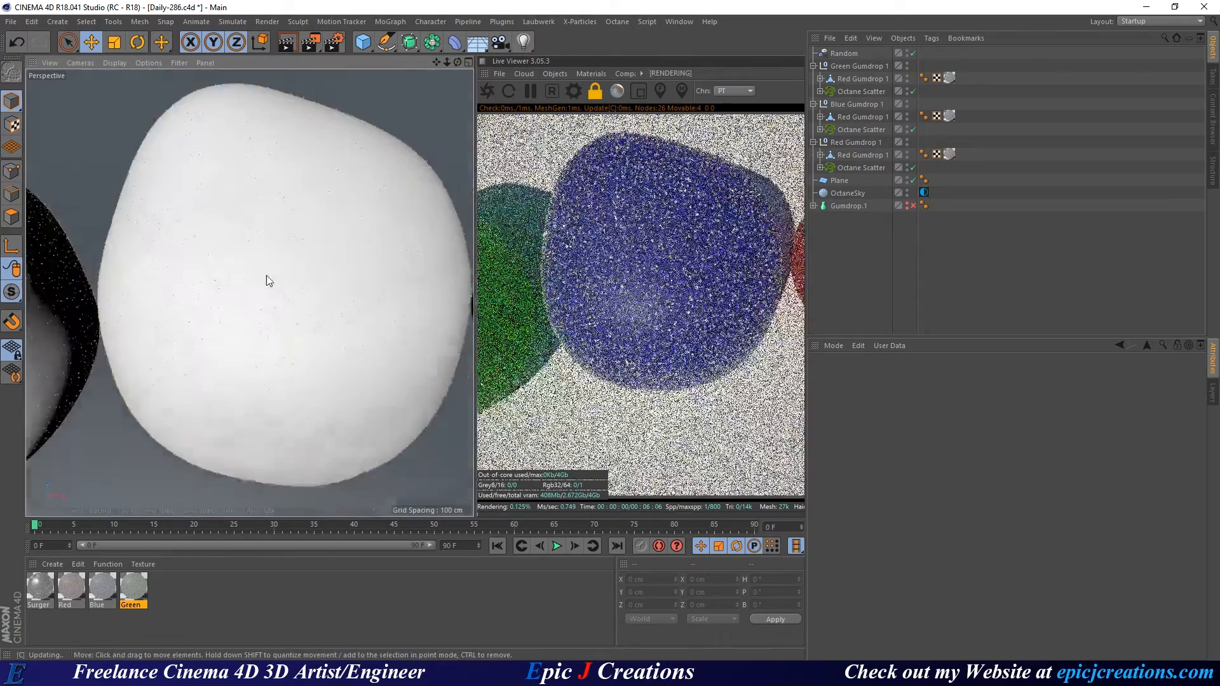
{"action": "right_click_drag", "start_coordinate": [266, 280], "coordinate": [310, 341], "text": "alt"}
{"action": "left_click_drag", "start_coordinate": [311, 340], "coordinate": [280, 305], "text": "alt"}
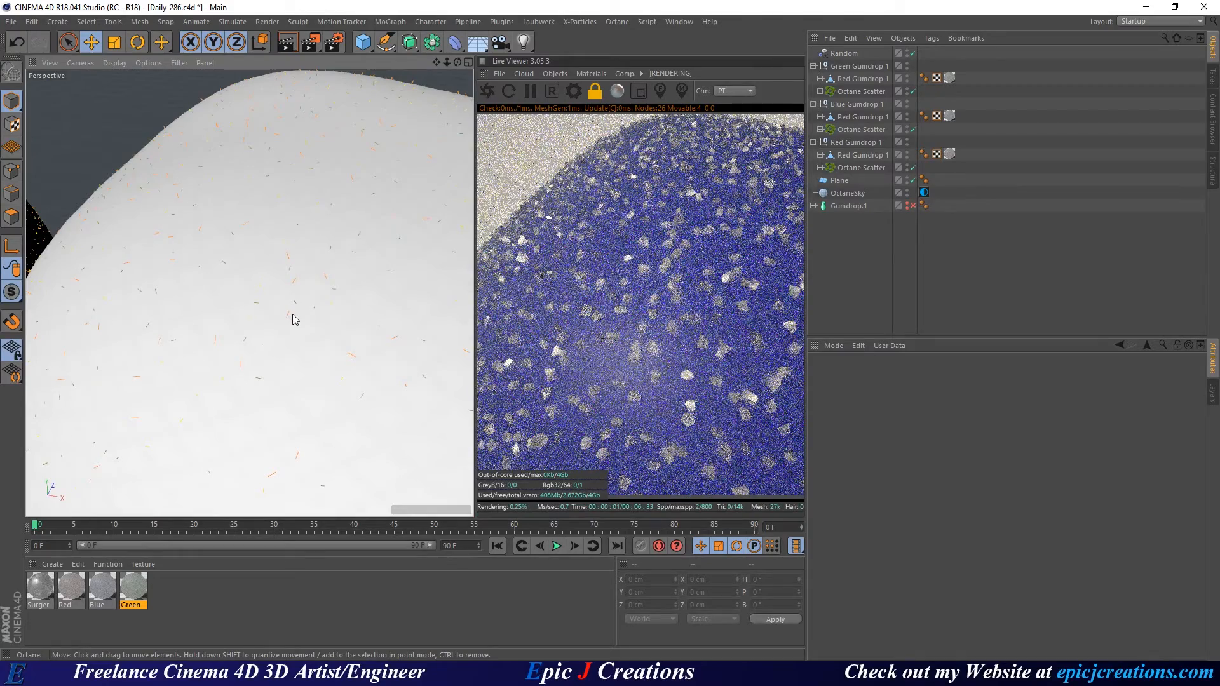
Zoom back out to a side angle showing all three gumdrops.
{"action": "right_click_drag", "start_coordinate": [283, 307], "coordinate": [340, 350], "text": "alt"}
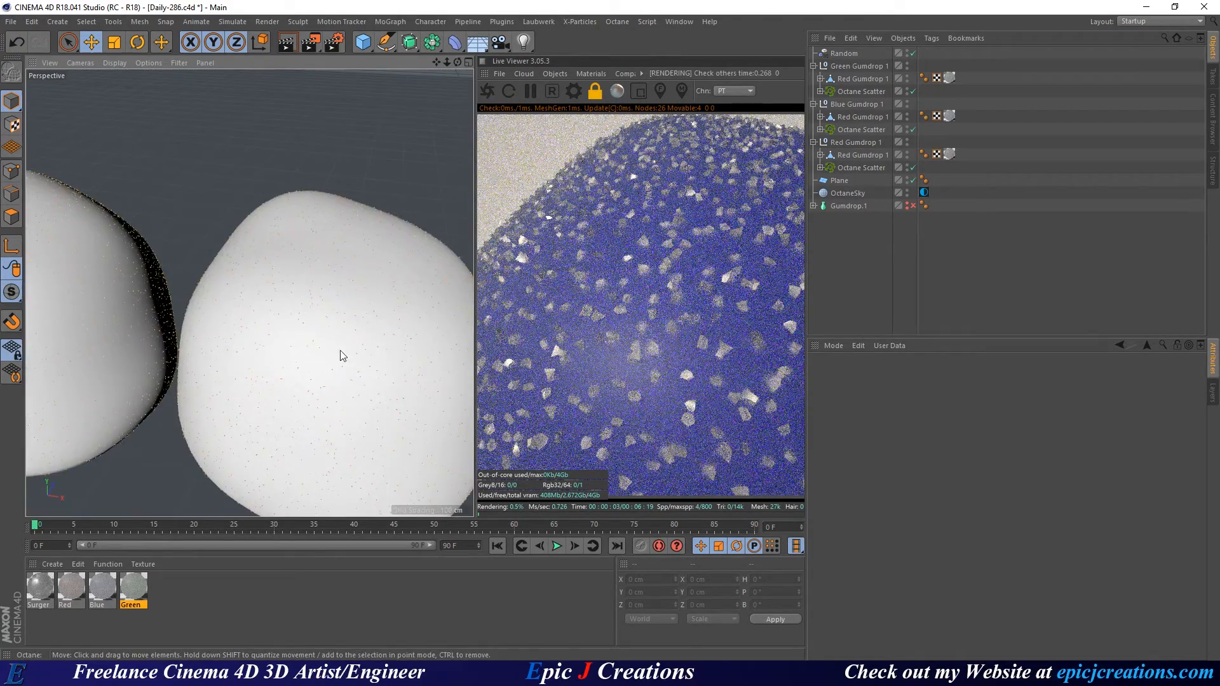
{"action": "left_click_drag", "start_coordinate": [341, 350], "coordinate": [343, 353], "text": "alt"}
{"action": "right_click_drag", "start_coordinate": [343, 353], "coordinate": [326, 409], "text": "alt"}
{"action": "left_click_drag", "start_coordinate": [327, 408], "coordinate": [330, 331], "text": "alt"}
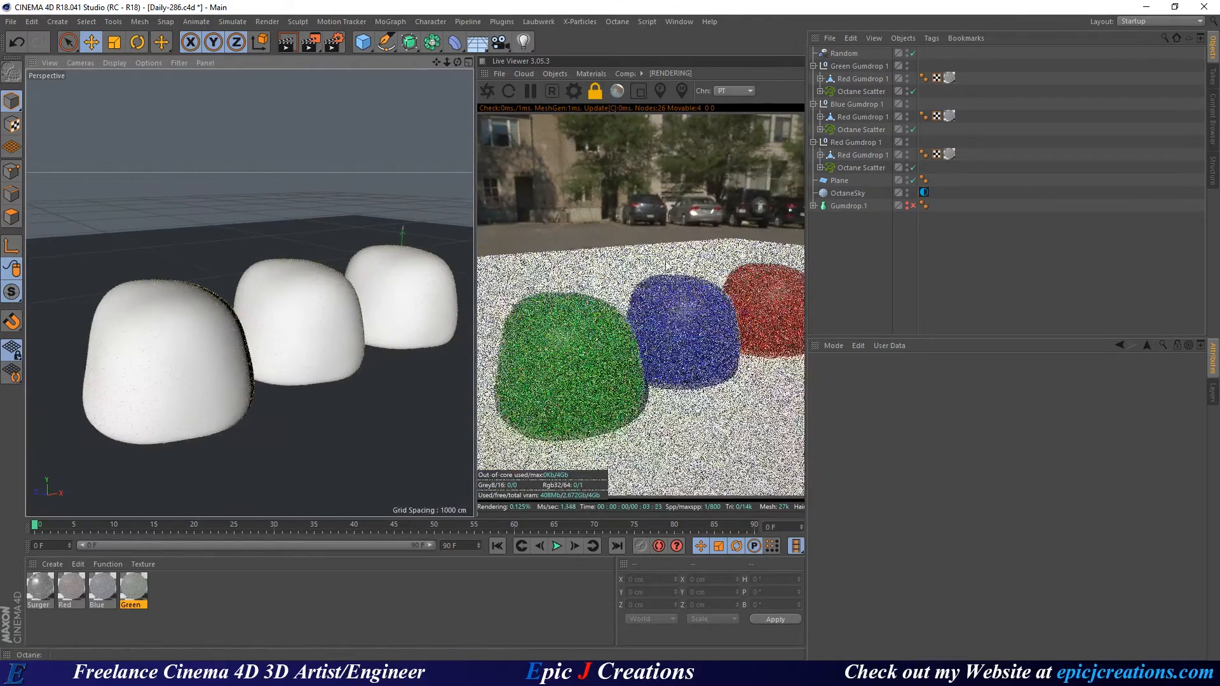
Expand the green and blue gumdrop scatters to reveal their crystal cubes.
{"action": "left_click", "coordinate": [814, 66]}
{"action": "left_click", "coordinate": [815, 66]}
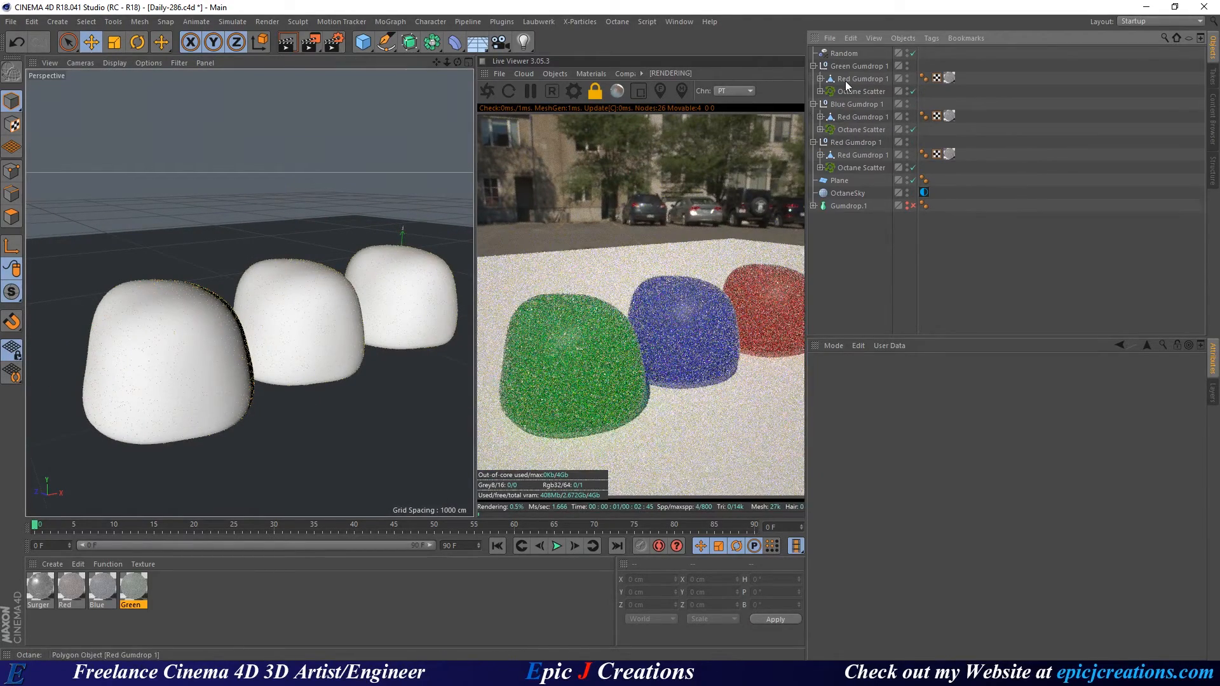
{"action": "left_click", "coordinate": [820, 91]}
{"action": "left_click", "coordinate": [861, 105]}
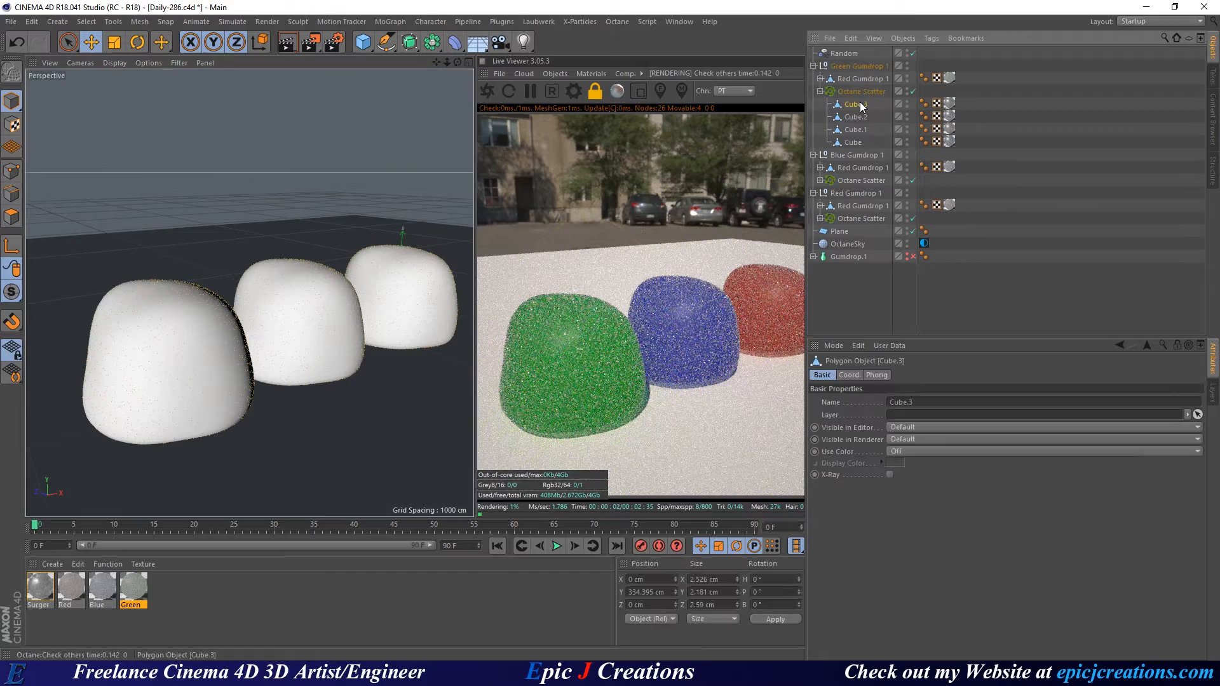
{"action": "left_click", "coordinate": [854, 143], "text": "shift"}
{"action": "left_click", "coordinate": [820, 181]}
{"action": "left_click", "coordinate": [855, 192], "text": "shift"}
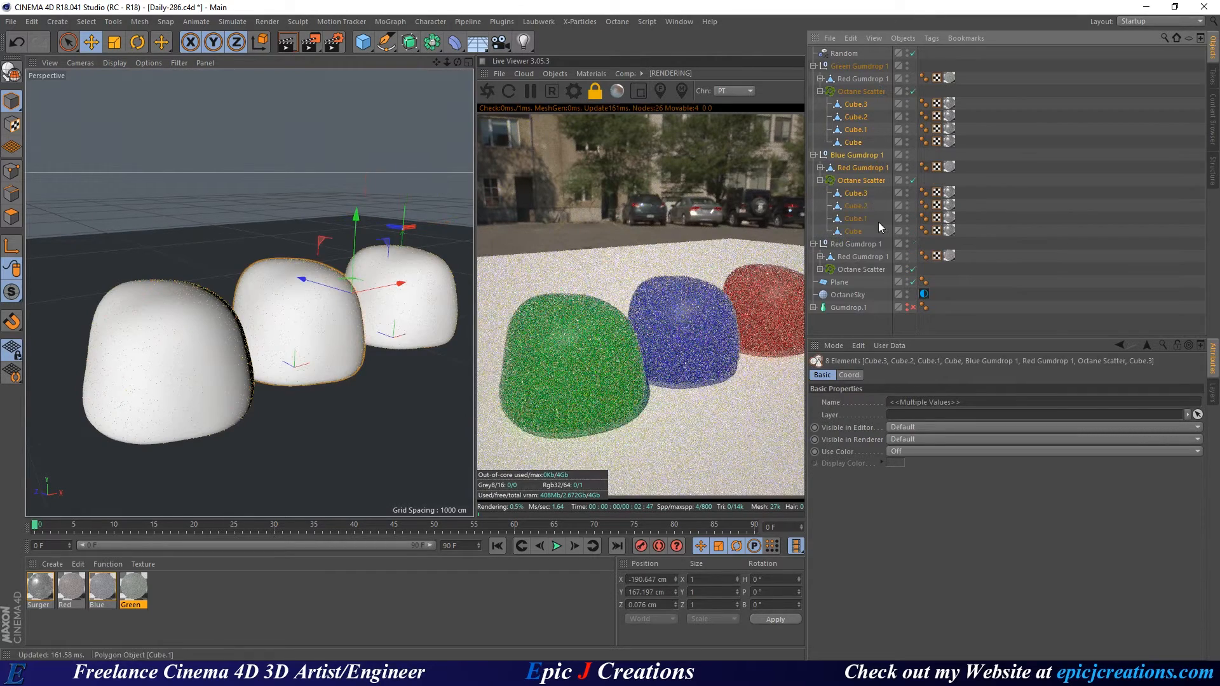
{"action": "left_click", "coordinate": [861, 194]}
{"action": "left_click", "coordinate": [858, 230], "text": "shift"}
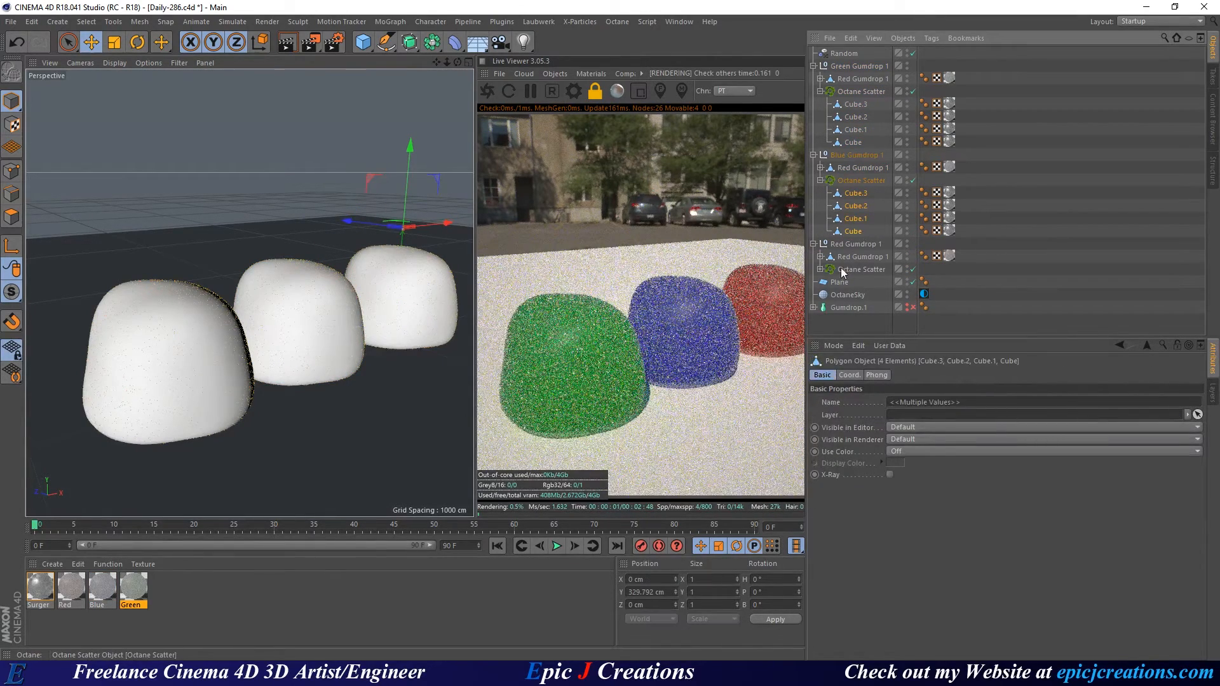
Select all twelve crystal cubes across the red, blue and green gumdrops.
{"action": "left_click", "coordinate": [859, 256]}
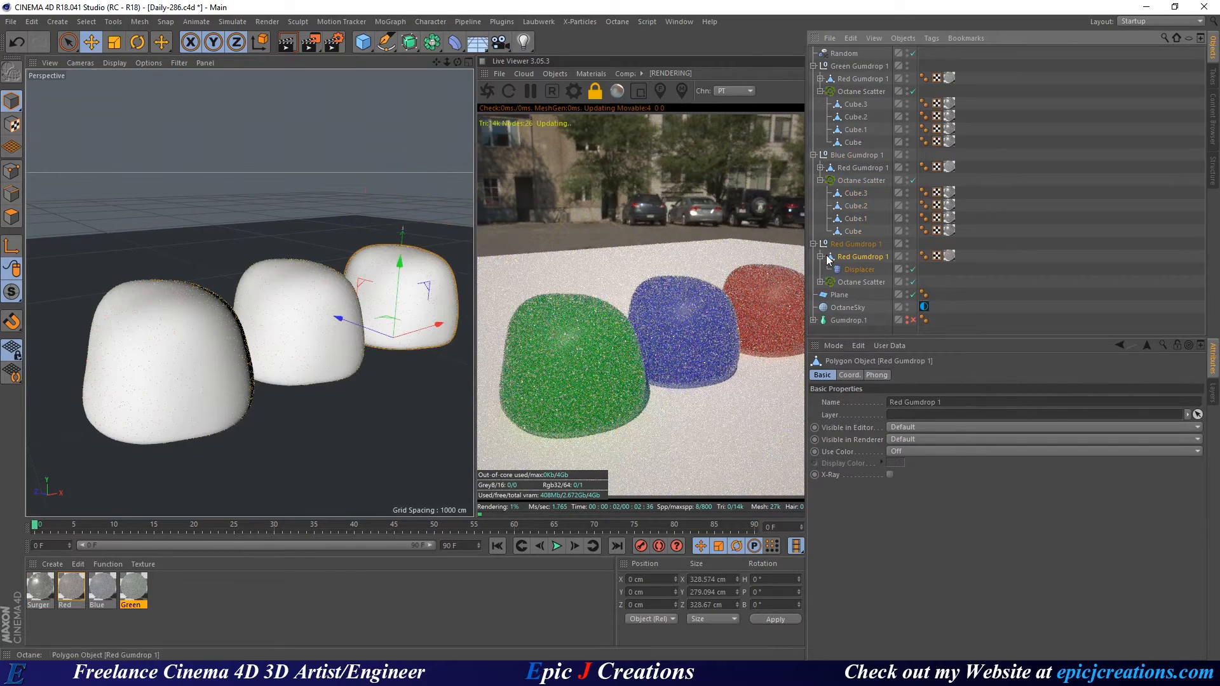
{"action": "left_click", "coordinate": [820, 270]}
{"action": "left_click", "coordinate": [855, 282]}
{"action": "left_click", "coordinate": [853, 320], "text": "shift"}
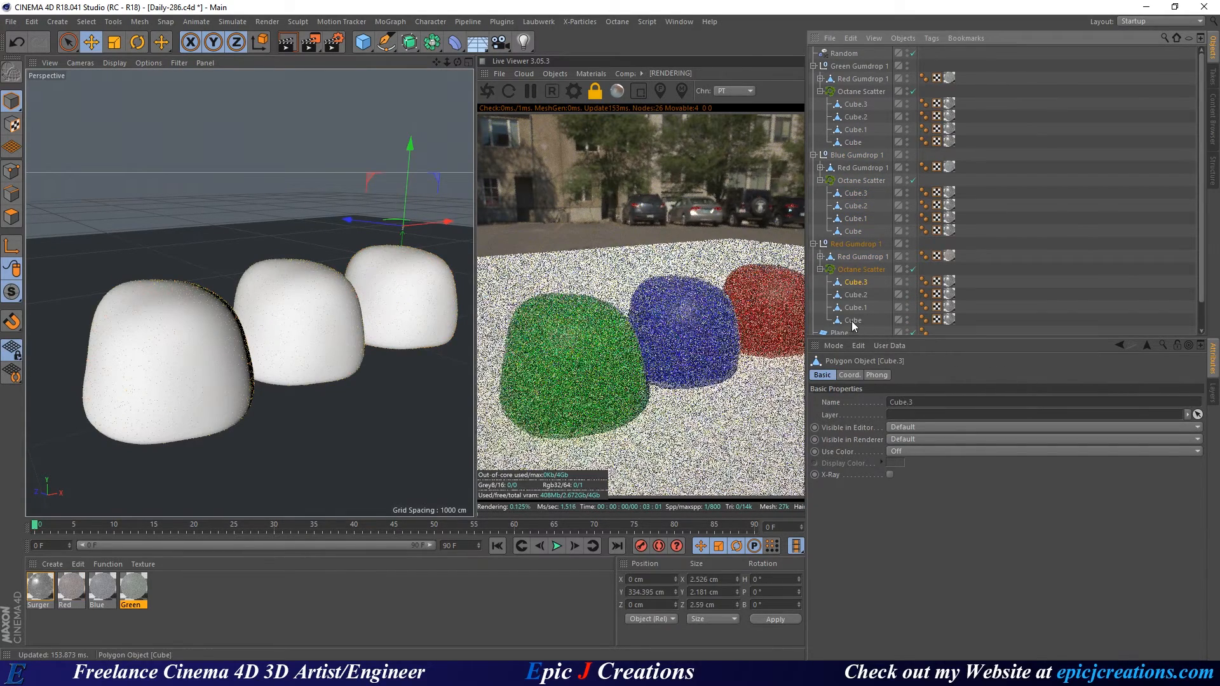
{"action": "left_click", "coordinate": [853, 231], "text": "ctrl"}
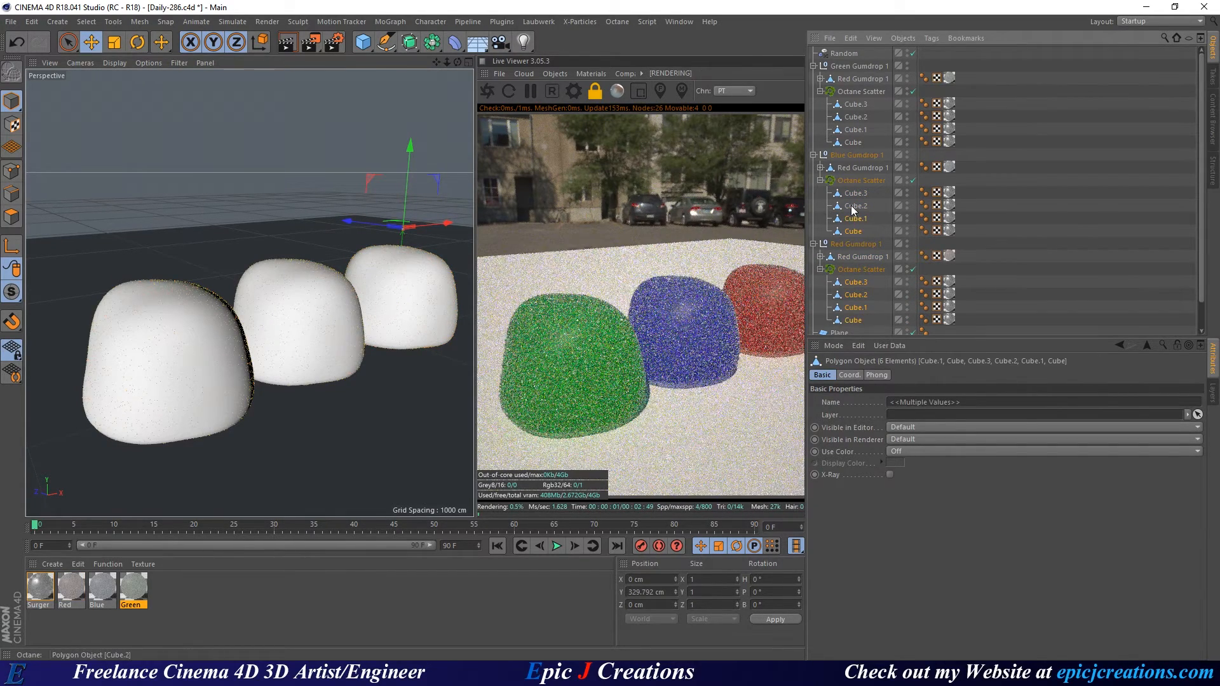
{"action": "left_click", "coordinate": [851, 204], "text": "shift"}
{"action": "left_click", "coordinate": [849, 196], "text": "ctrl"}
{"action": "left_click", "coordinate": [855, 141], "text": "ctrl"}
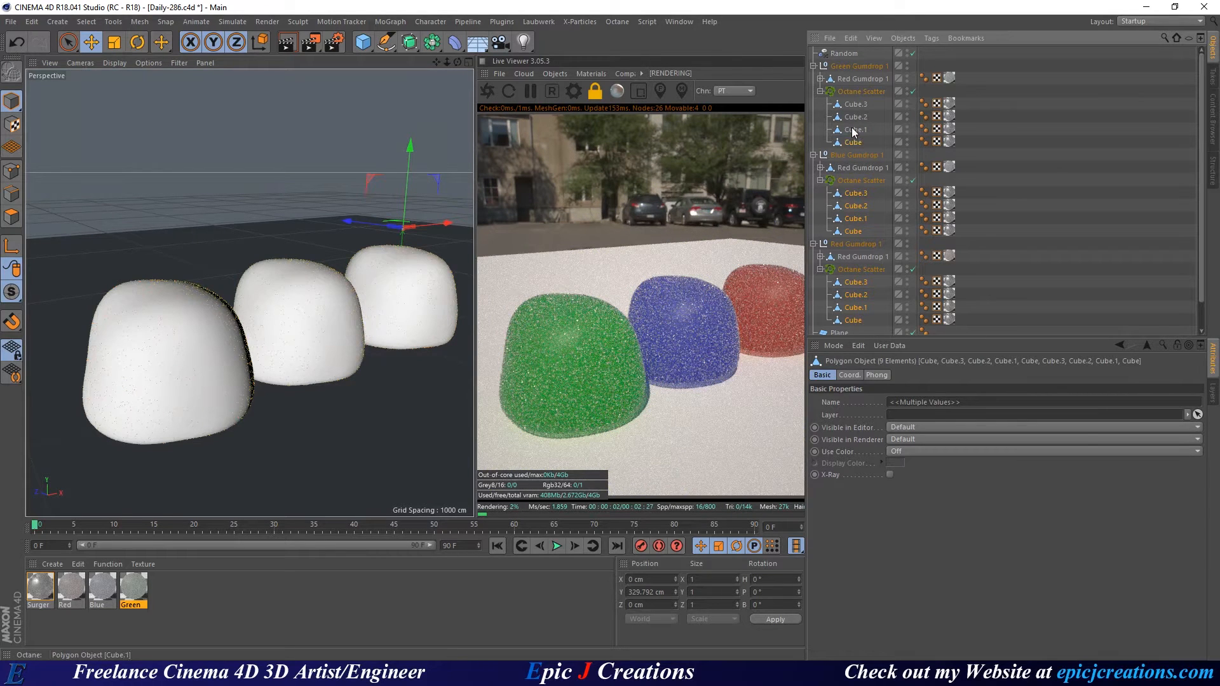
{"action": "left_click", "coordinate": [853, 129], "text": "ctrl"}
{"action": "left_click", "coordinate": [859, 117], "text": "ctrl"}
{"action": "left_click", "coordinate": [856, 104], "text": "ctrl"}
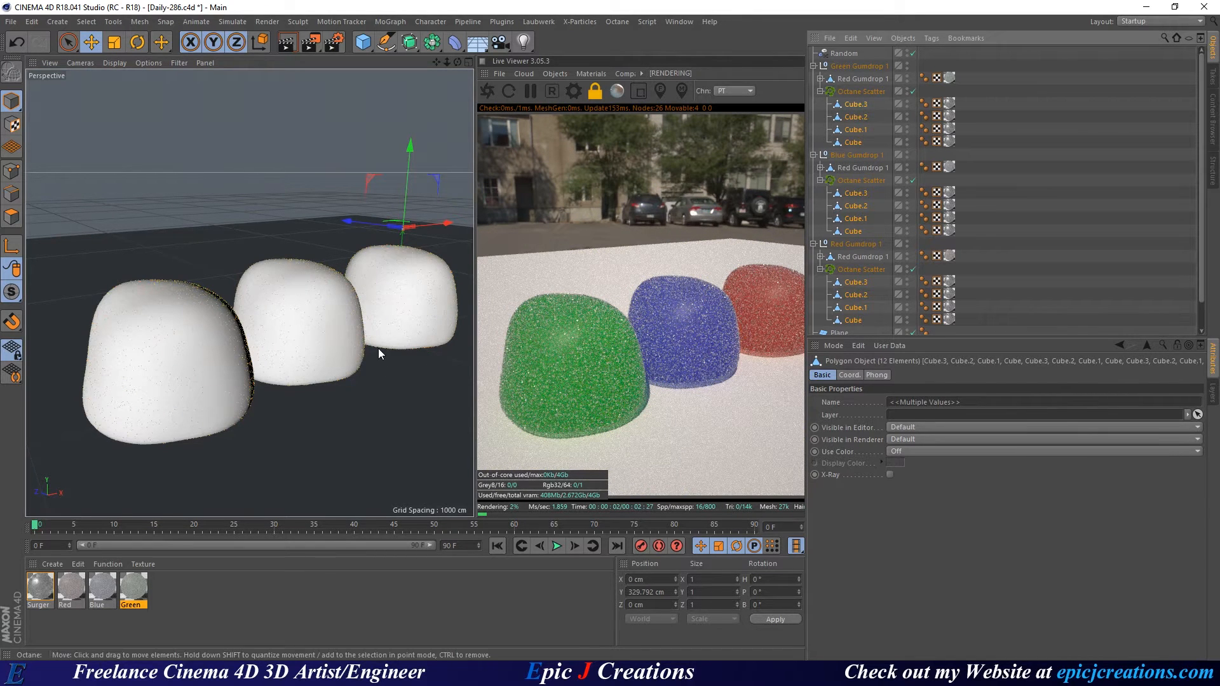
Scale the selected crystal cubes down to about 70% and save the scene.
{"action": "key", "text": "t"}
{"action": "left_click_drag", "start_coordinate": [405, 336], "coordinate": [191, 381]}
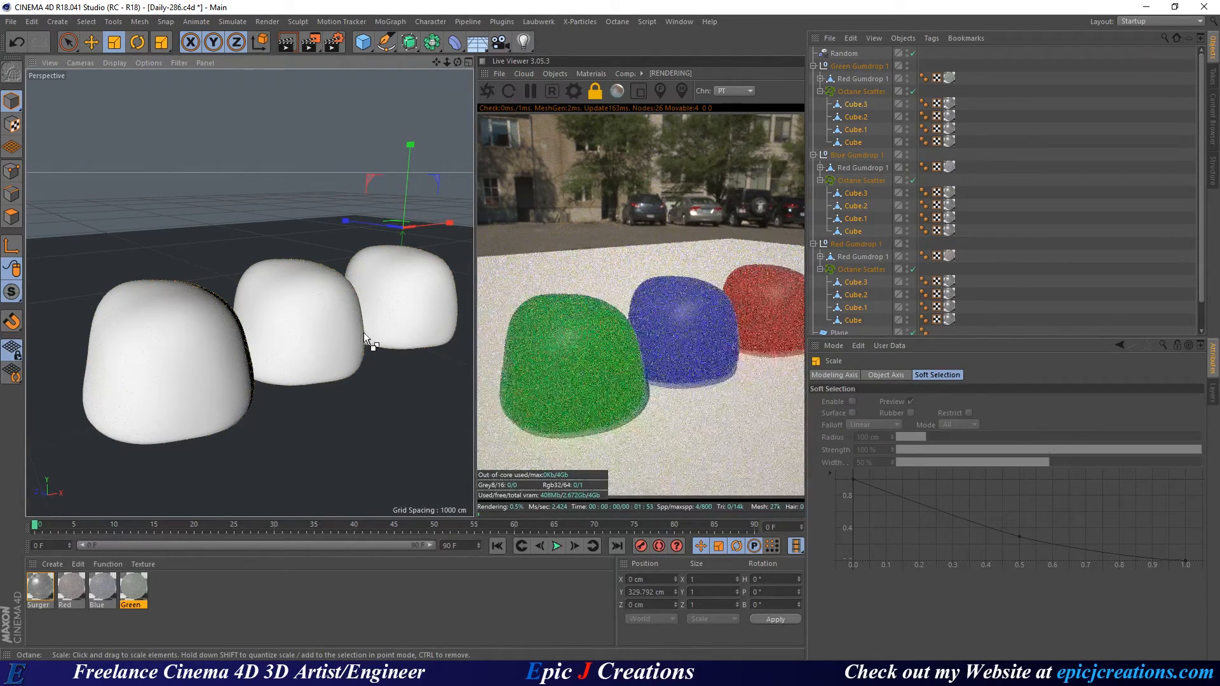
{"action": "key", "text": "ctrl+s"}
{"action": "right_click_drag", "start_coordinate": [293, 310], "coordinate": [417, 279], "text": "alt"}
{"action": "key", "text": "ctrl+s"}
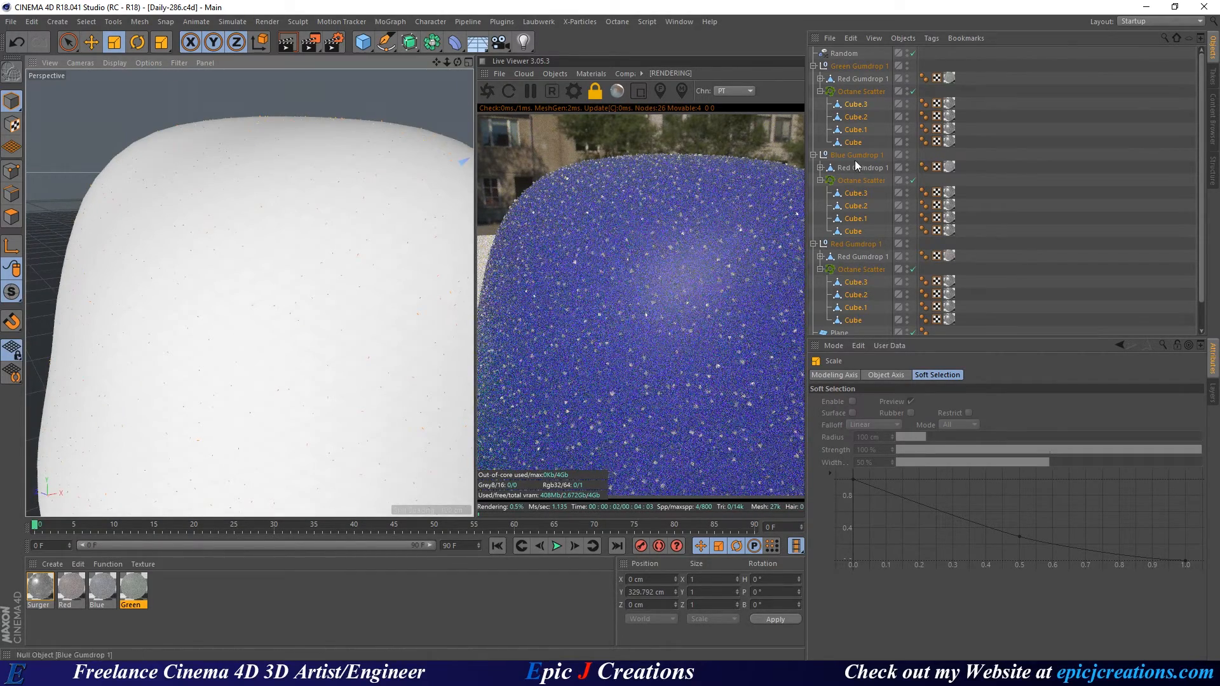
Select all three gumdrop scatters and set their crystal Count to 20000.
{"action": "left_click", "coordinate": [845, 180]}
{"action": "left_click", "coordinate": [861, 271], "text": "ctrl"}
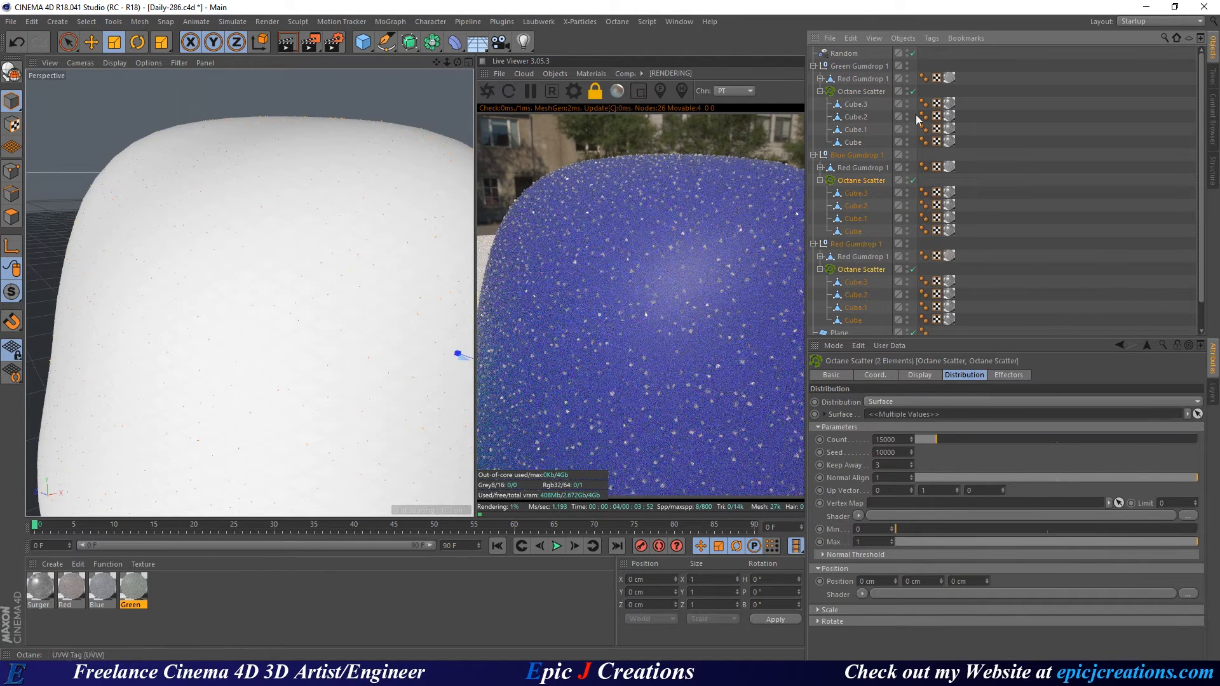
{"action": "left_click", "coordinate": [858, 92], "text": "ctrl"}
{"action": "left_click", "coordinate": [899, 439]}
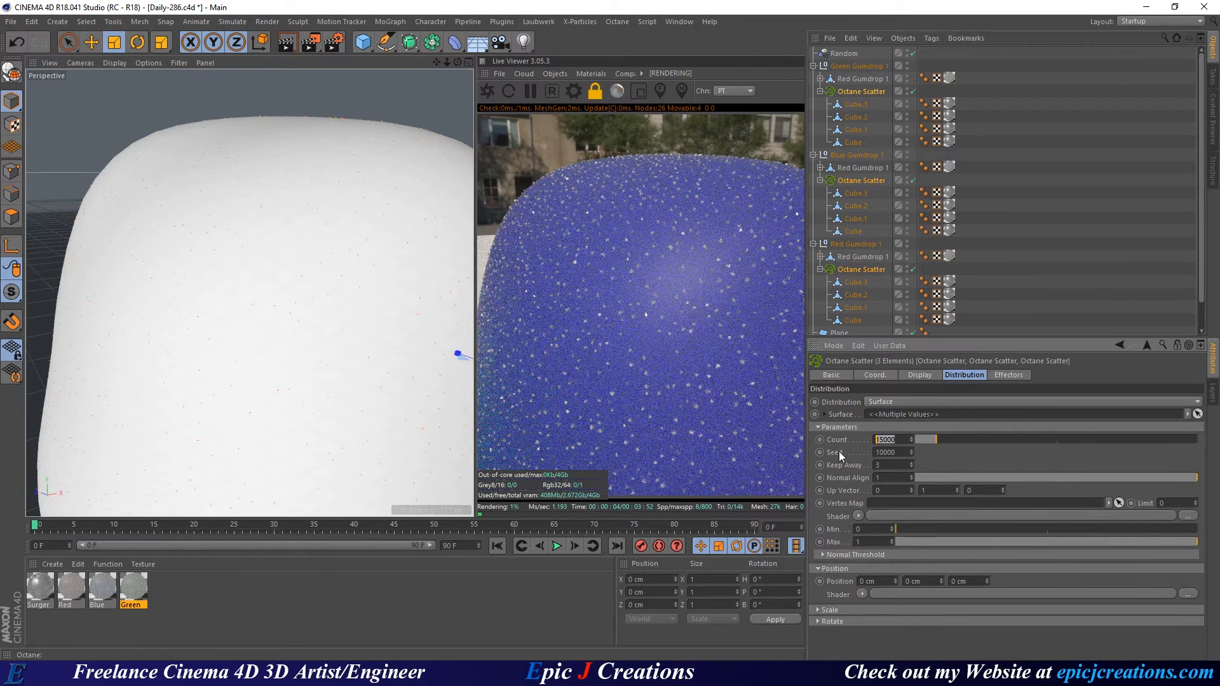
{"action": "type", "text": "20000"}
{"action": "key", "text": "Return"}
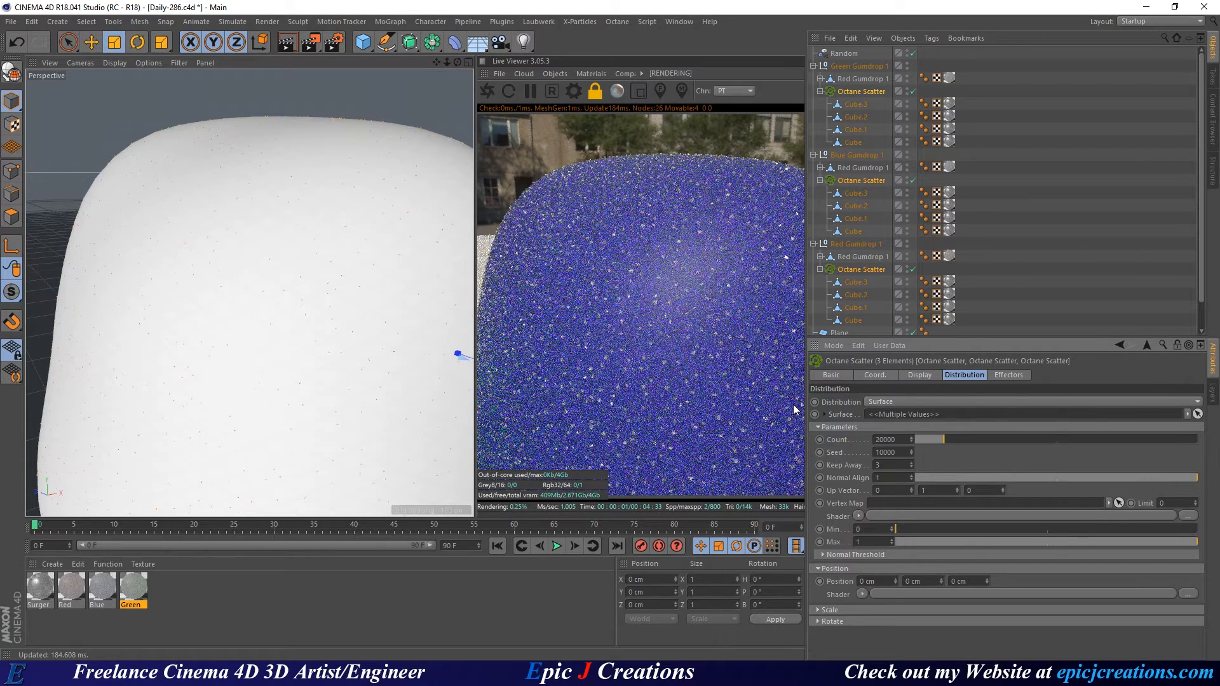
Raise the shared crystal Count to 25000 and check the denser coating.
{"action": "left_click", "coordinate": [887, 439]}
{"action": "type", "text": "25"}
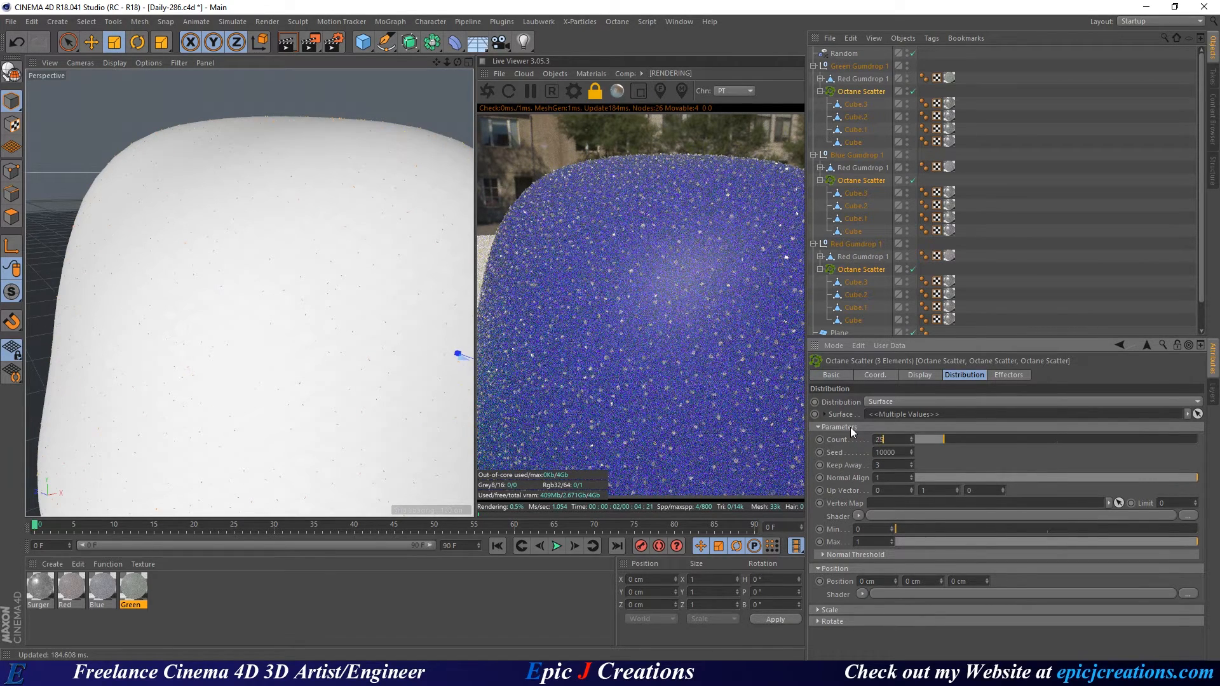
{"action": "type", "text": "000"}
{"action": "key", "text": "Return"}
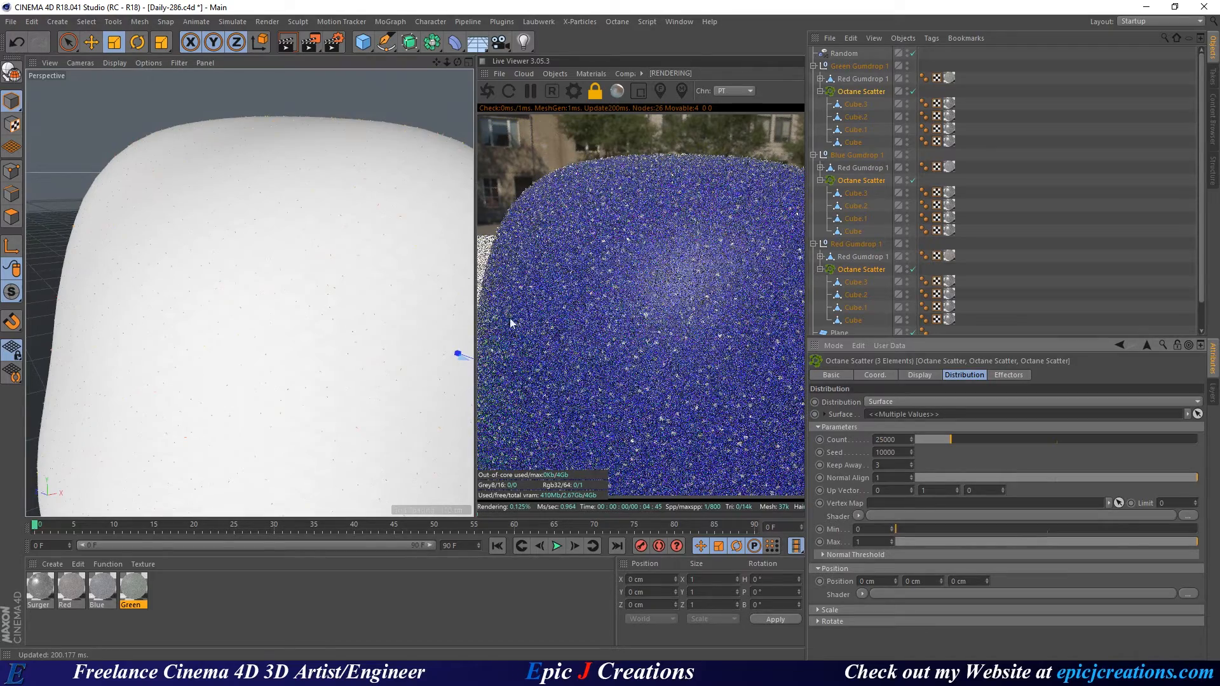
{"action": "mouse_move", "coordinate": [355, 300]}
{"action": "left_mouse_down", "text": "alt"}
{"action": "mouse_move", "coordinate": [334, 279]}
{"action": "mouse_move", "coordinate": [257, 304]}
{"action": "mouse_move", "coordinate": [353, 317]}
{"action": "left_mouse_up", "text": "alt"}
{"action": "scroll", "coordinate": [257, 304], "scroll_direction": "down", "scroll_amount": 5}
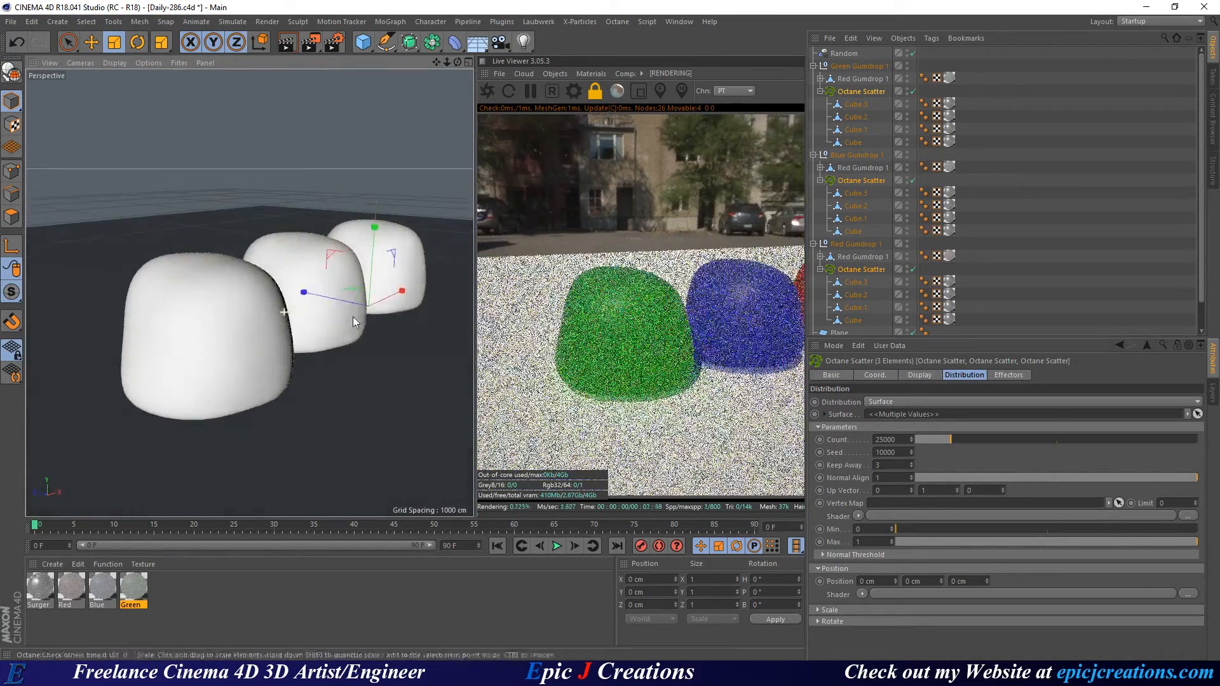
{"action": "scroll", "coordinate": [345, 303], "scroll_direction": "up", "scroll_amount": 3}
{"action": "scroll", "coordinate": [345, 303], "scroll_direction": "up", "scroll_amount": 5}
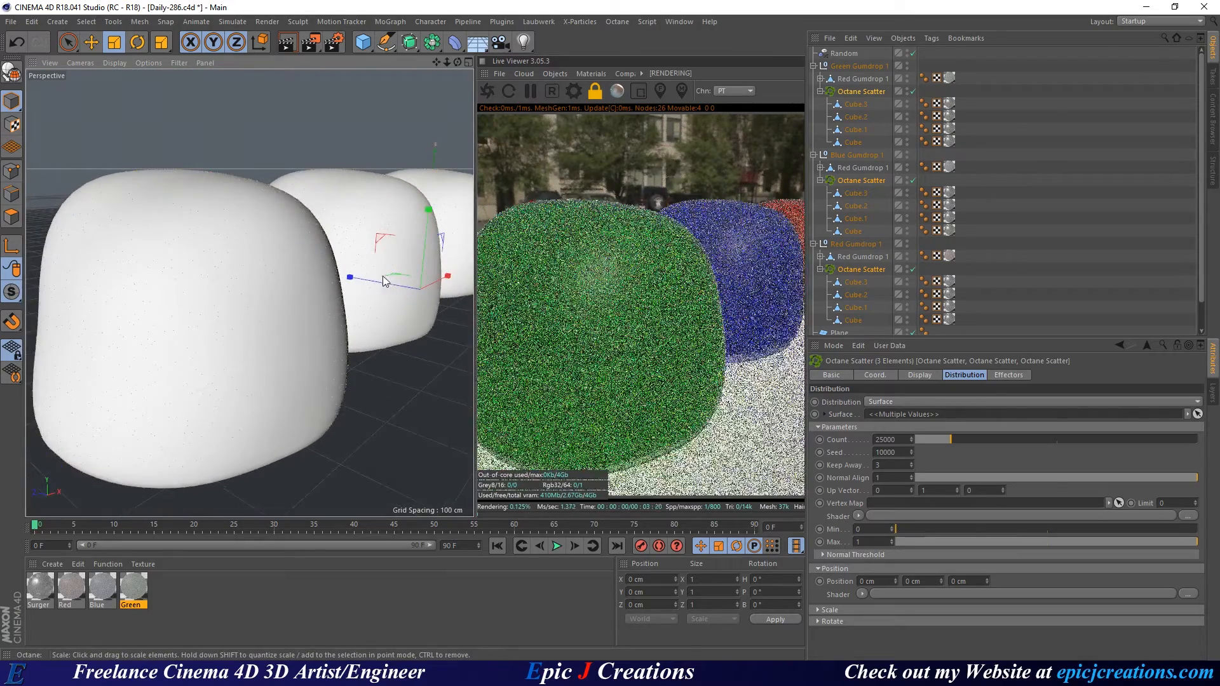
Set the Random effector's scale variation to 0.5 on X, Y and Z with Absolute Scale on.
{"action": "left_click", "coordinate": [1131, 235]}
{"action": "left_click", "coordinate": [845, 54]}
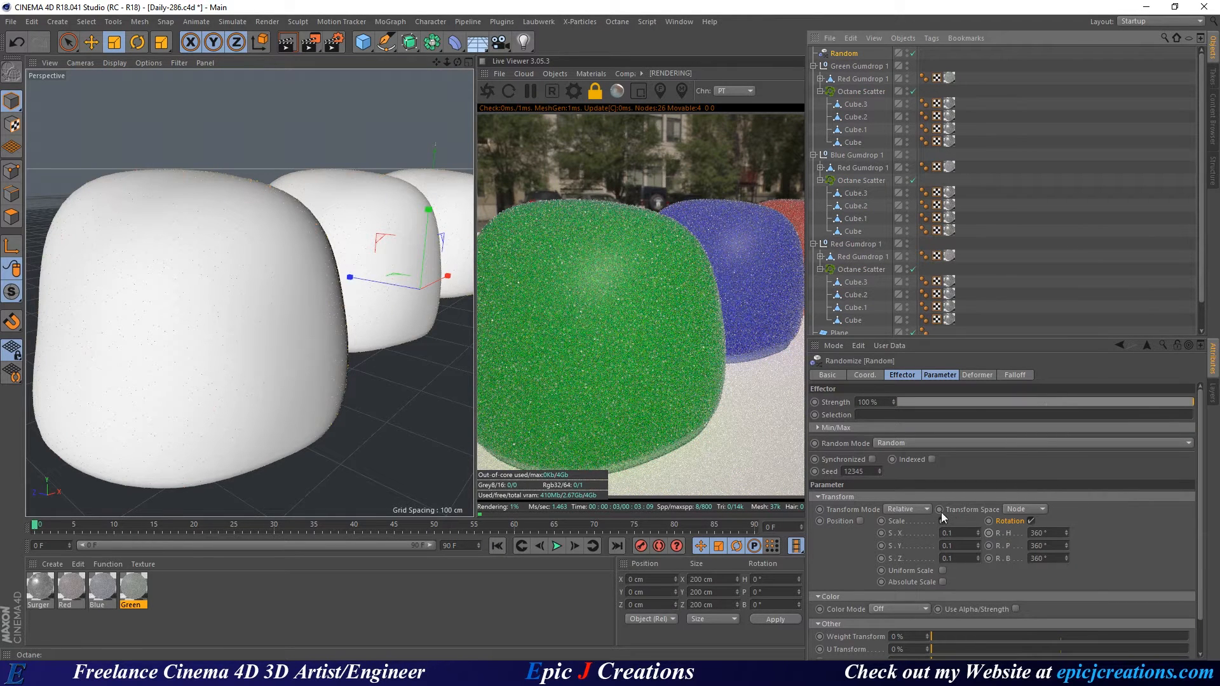
{"action": "left_click", "coordinate": [941, 582]}
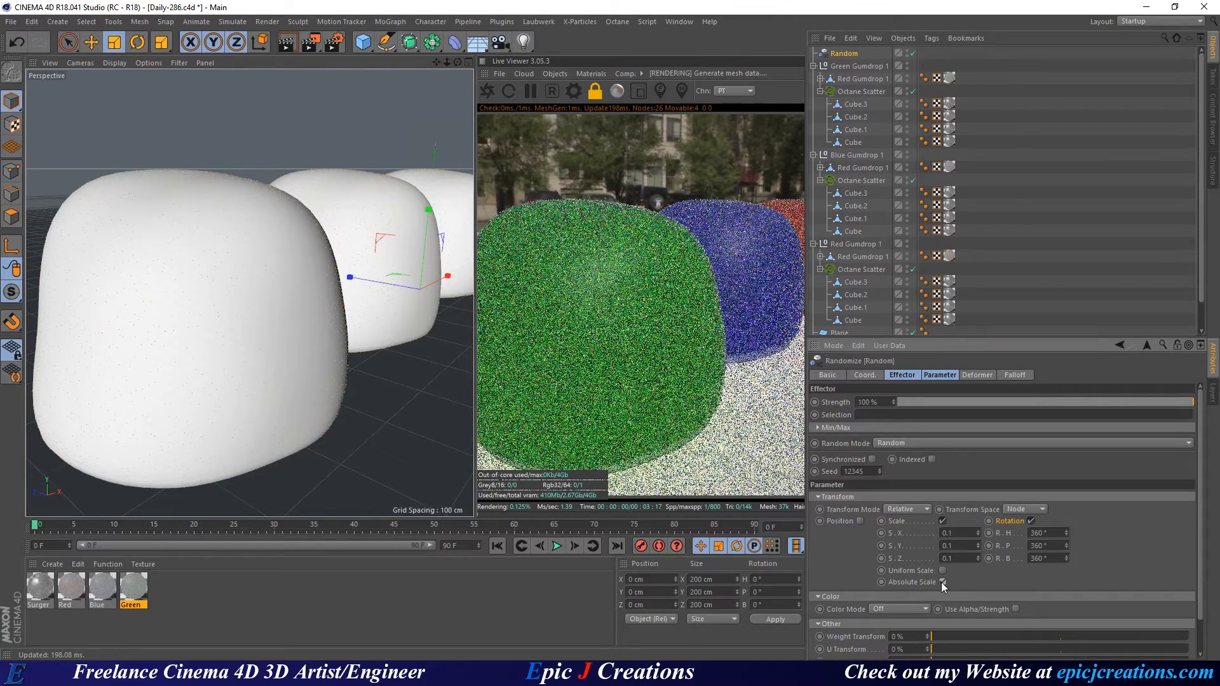
{"action": "left_click", "coordinate": [946, 534]}
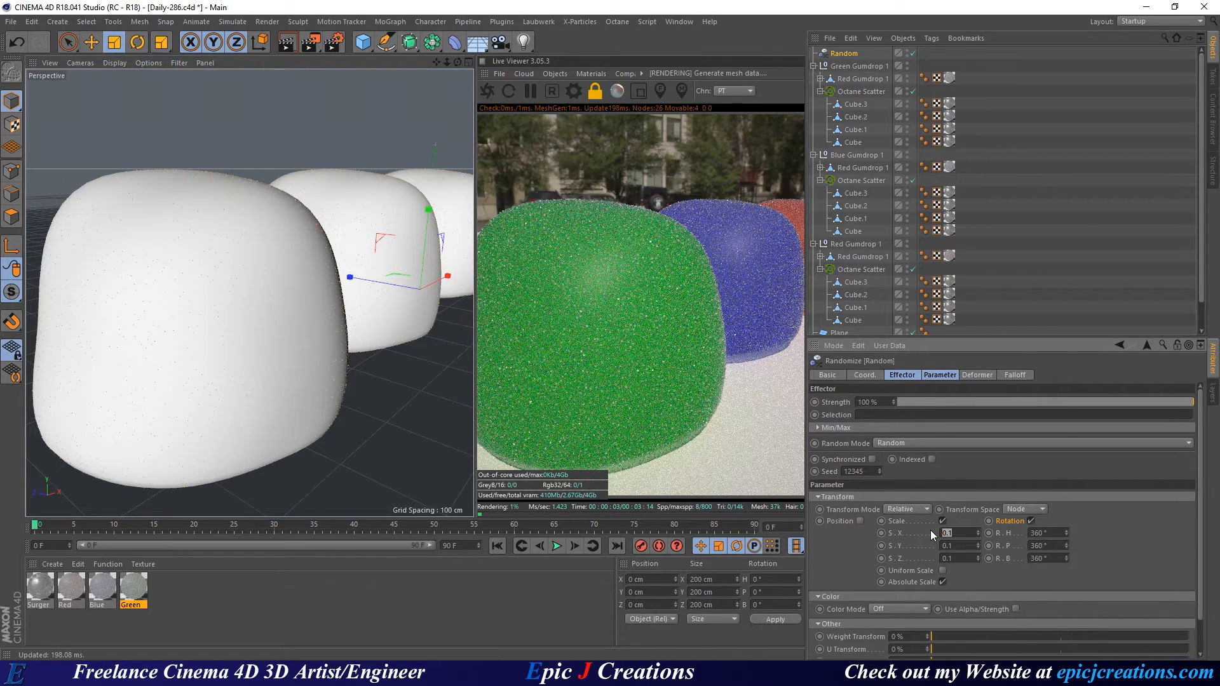
{"action": "type", "text": ".5"}
{"action": "key", "text": "Tab"}
{"action": "type", "text": ".5"}
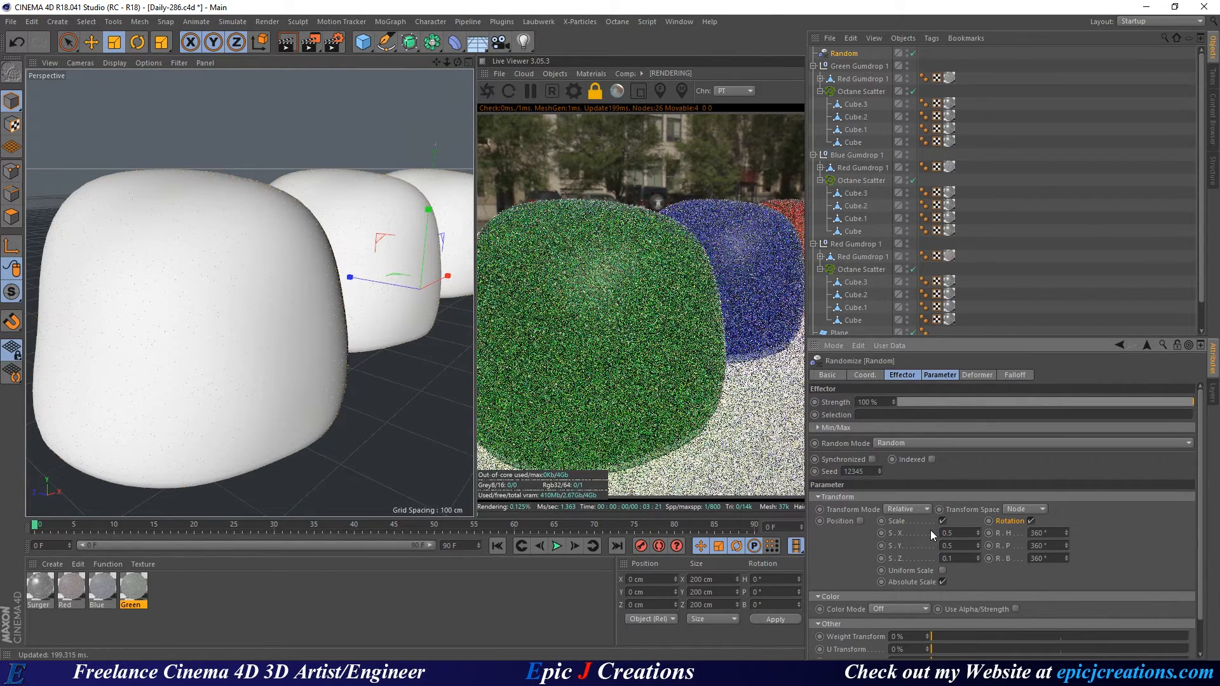
{"action": "key", "text": "Tab"}
{"action": "type", "text": ".5"}
{"action": "key", "text": "Return"}
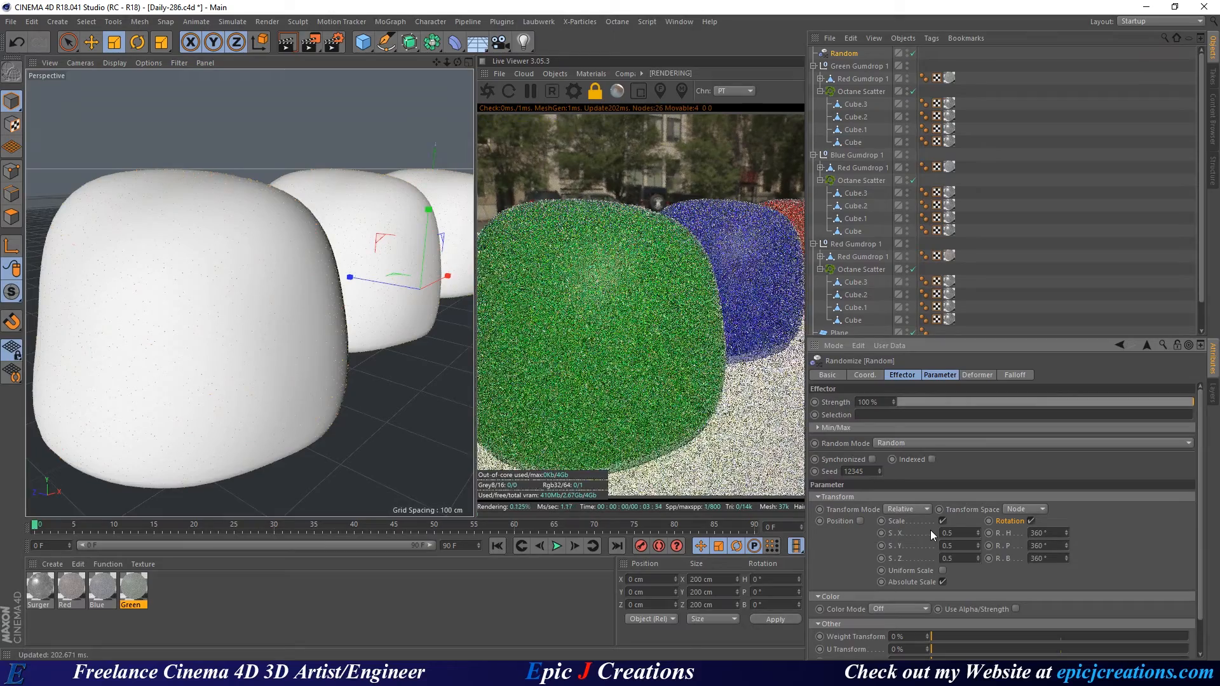
Turn Absolute Scale back off and reframe the view on the gumdrops.
{"action": "left_click", "coordinate": [943, 582]}
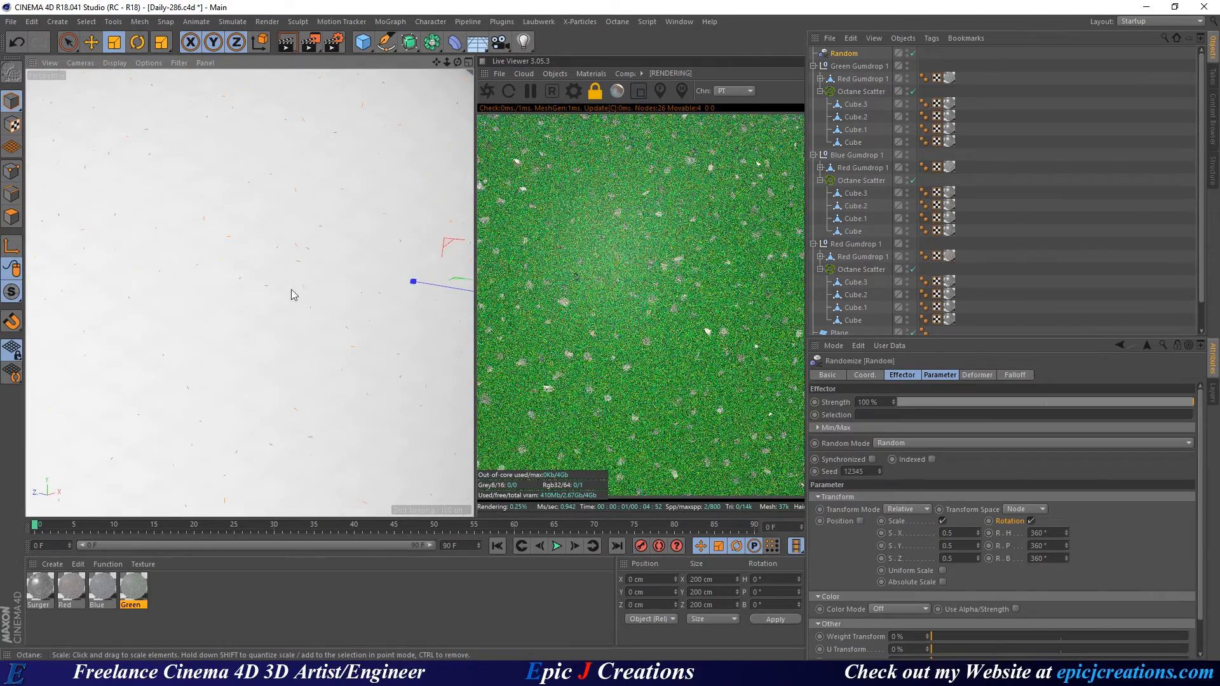
{"action": "right_click_drag", "start_coordinate": [353, 261], "coordinate": [280, 286], "text": "alt"}
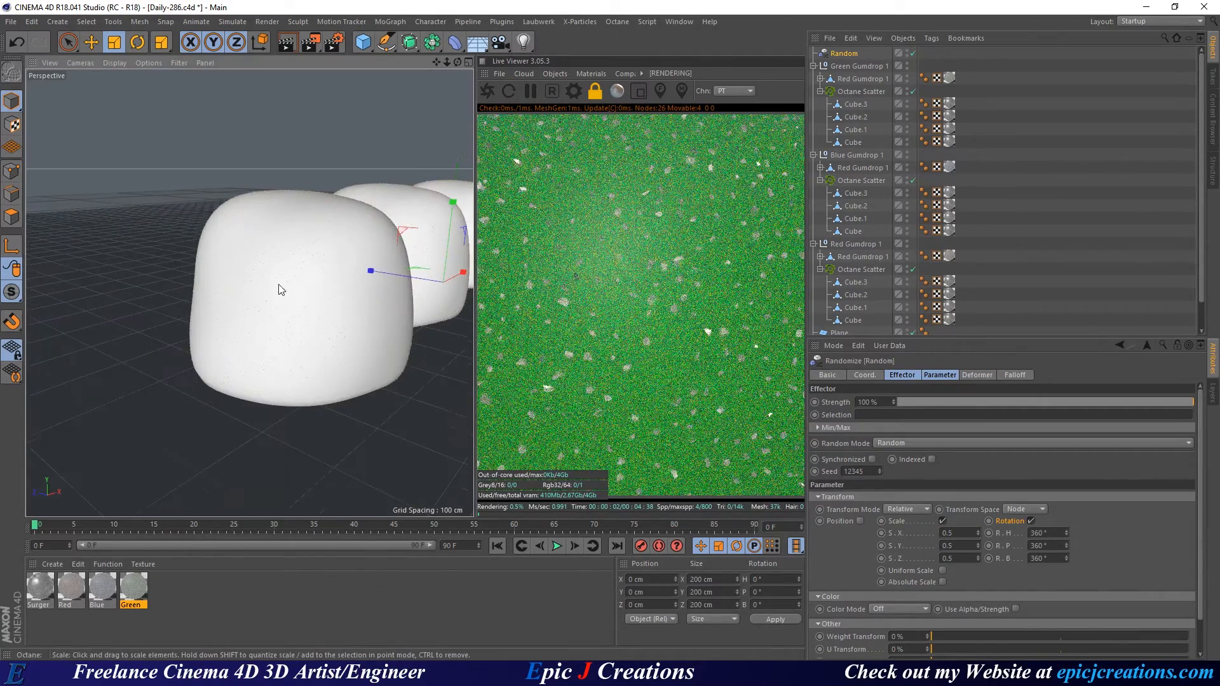
{"action": "middle_click_drag", "start_coordinate": [365, 260], "coordinate": [251, 296], "text": "alt"}
{"action": "left_click_drag", "start_coordinate": [251, 296], "coordinate": [306, 284], "text": "alt"}
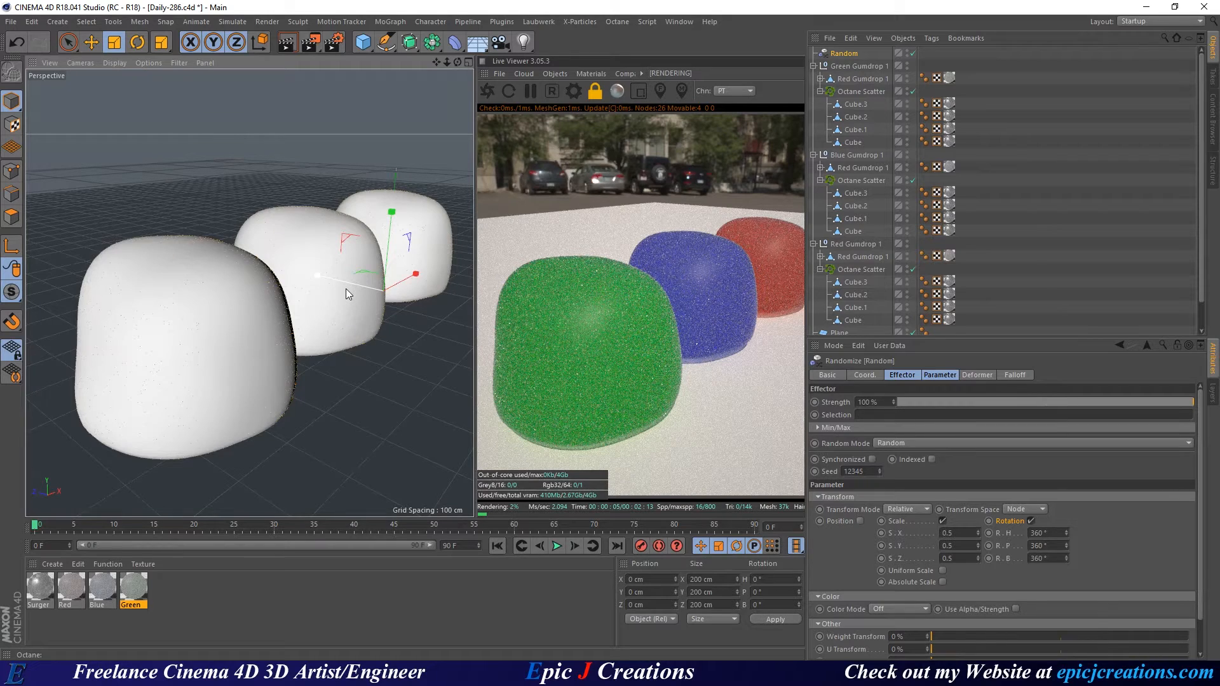
Select all the crystal Cube objects under the green, blue and red gumdrop scatters.
{"action": "left_click", "coordinate": [855, 104]}
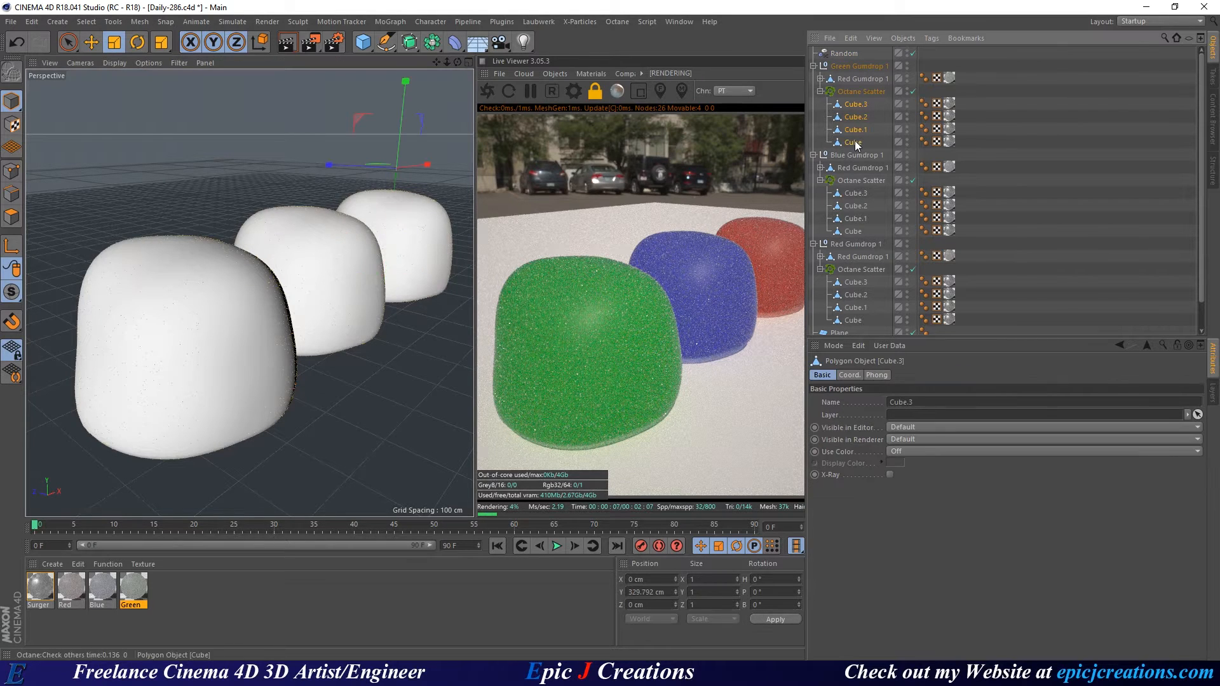
{"action": "left_click", "coordinate": [854, 141], "text": "shift"}
{"action": "left_click", "coordinate": [856, 193], "text": "ctrl"}
{"action": "left_click", "coordinate": [858, 232], "text": "shift"}
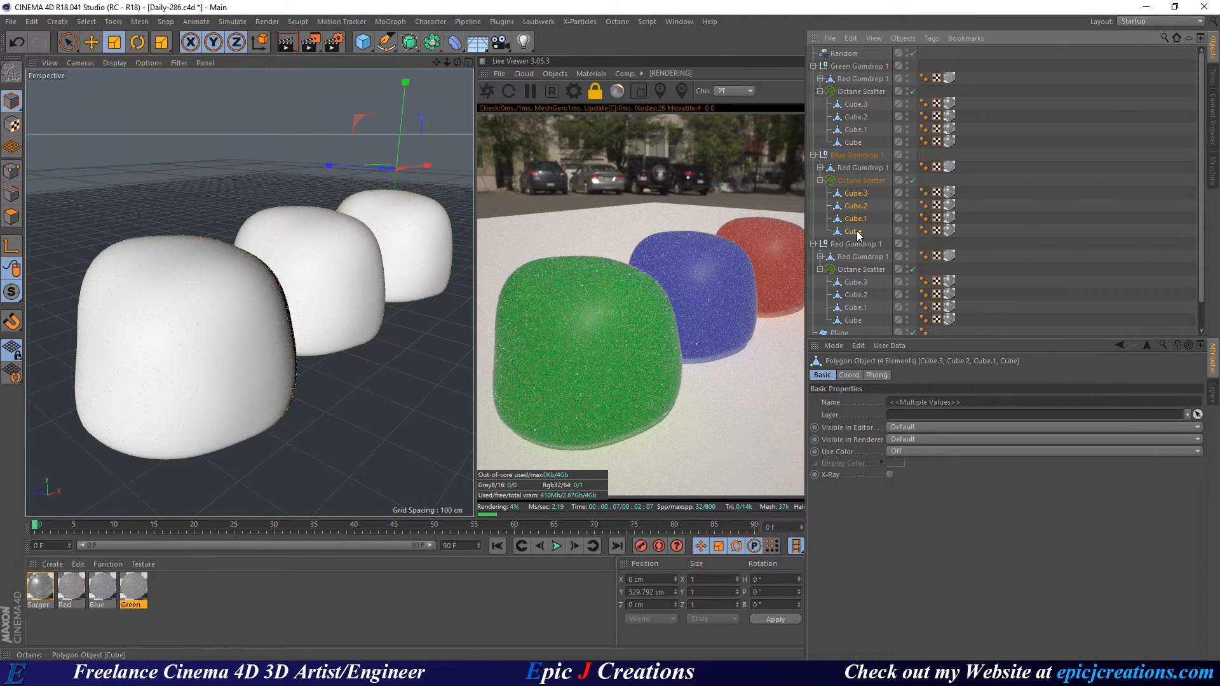
{"action": "left_click", "coordinate": [855, 105]}
{"action": "left_click", "coordinate": [852, 142], "text": "shift"}
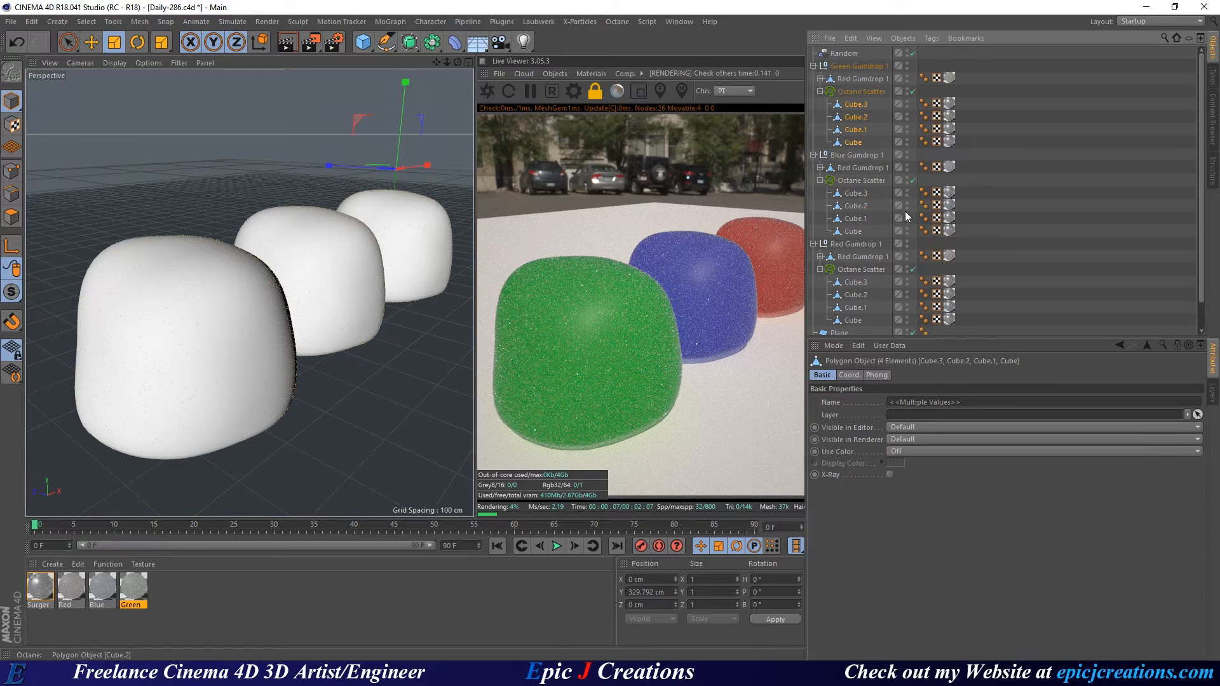
{"action": "left_click", "coordinate": [855, 194], "text": "ctrl"}
{"action": "left_click", "coordinate": [855, 205], "text": "ctrl"}
{"action": "left_click", "coordinate": [854, 219], "text": "ctrl"}
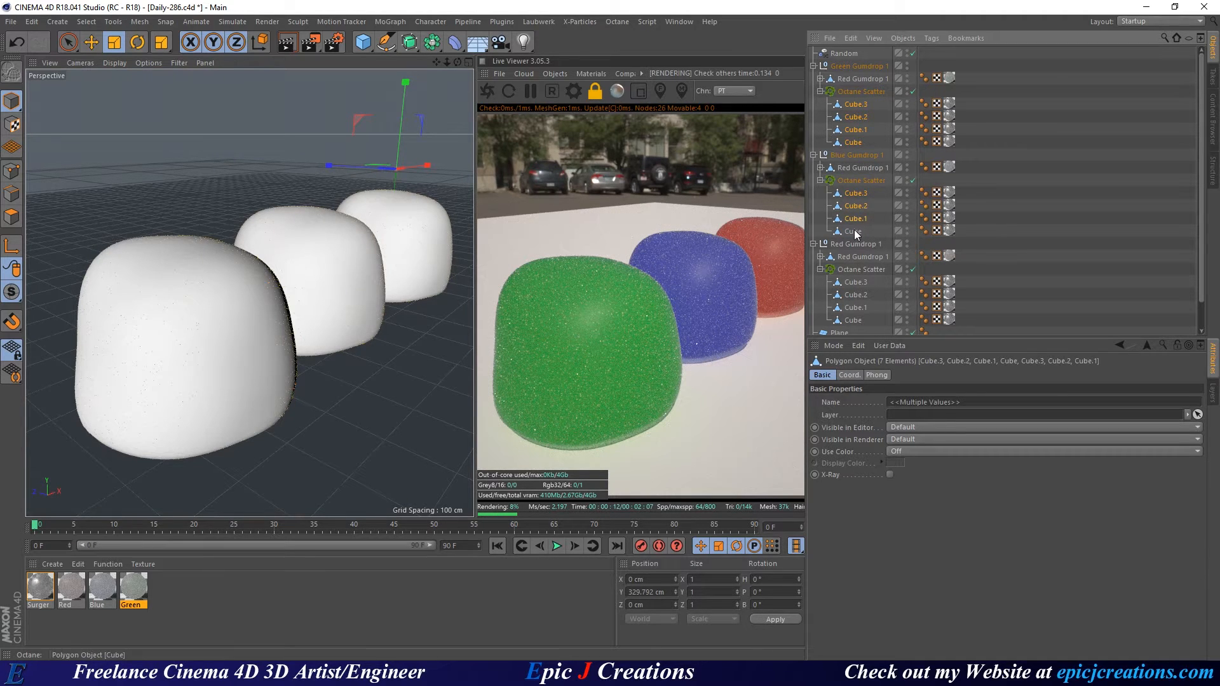
{"action": "left_click", "coordinate": [854, 231], "text": "ctrl"}
{"action": "left_click", "coordinate": [856, 282], "text": "ctrl"}
{"action": "left_click", "coordinate": [856, 295], "text": "ctrl"}
{"action": "left_click", "coordinate": [856, 307], "text": "ctrl"}
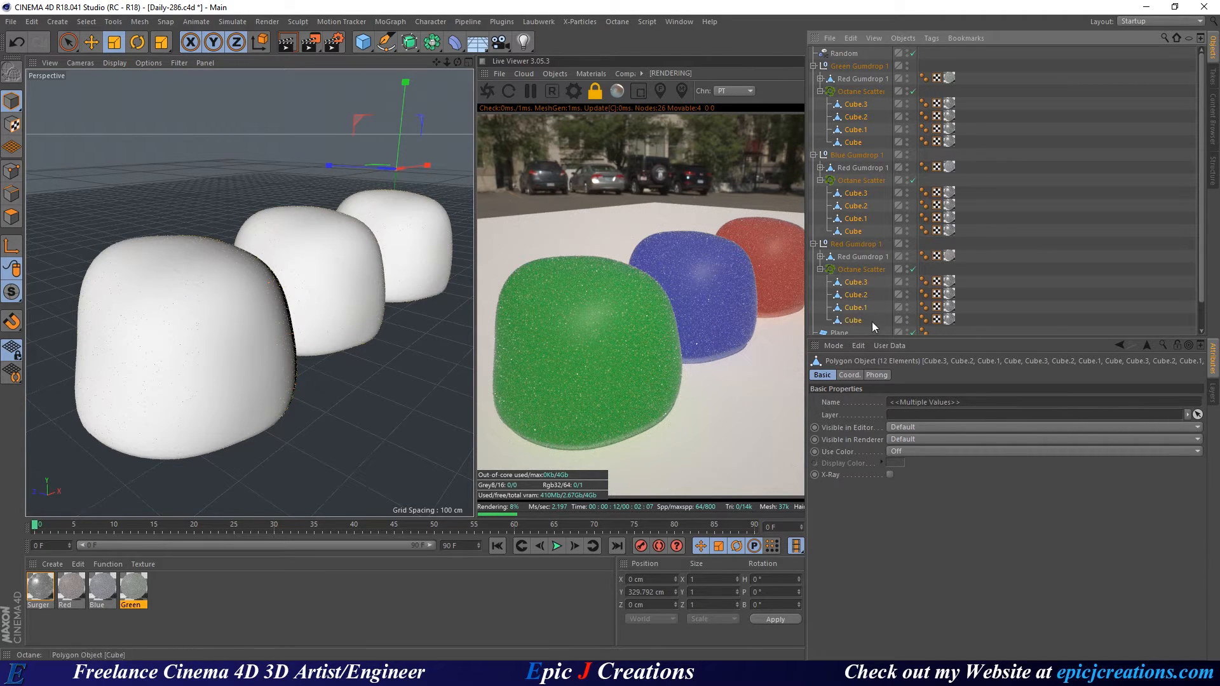
{"action": "left_click", "coordinate": [853, 320], "text": "ctrl"}
Scale the selected cubes up to about 140% and save the scene.
{"action": "key", "text": "t"}
{"action": "left_click_drag", "start_coordinate": [372, 377], "coordinate": [528, 318]}
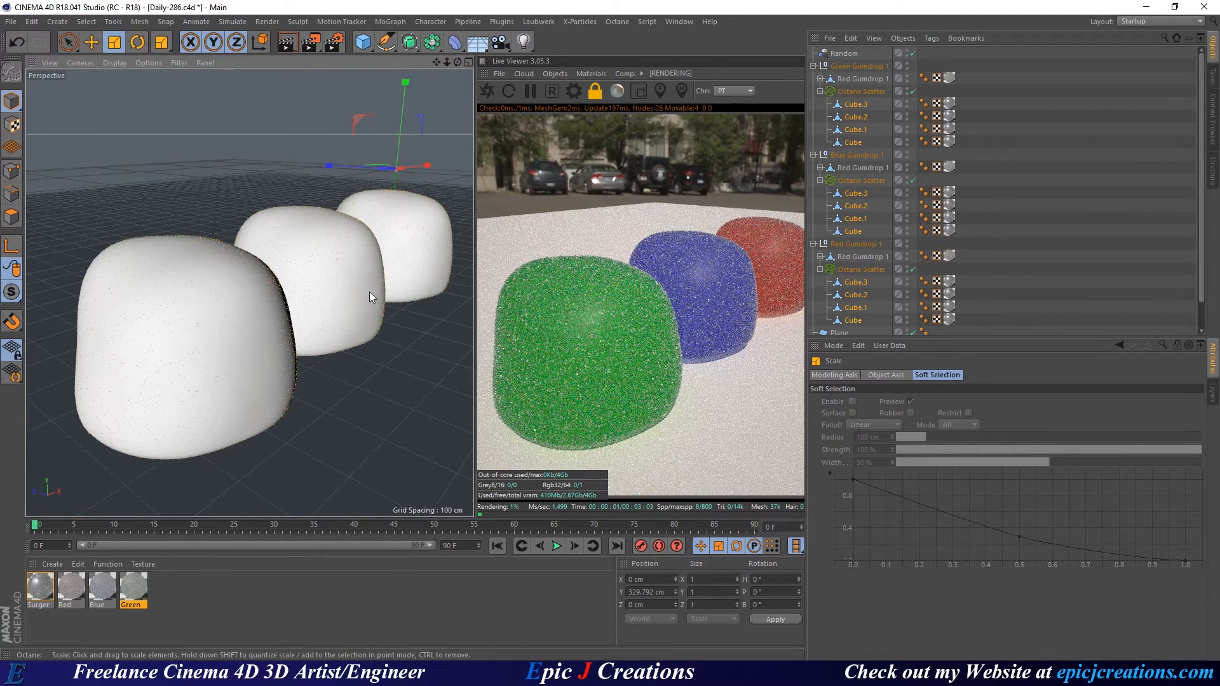
{"action": "key", "text": "ctrl+s"}
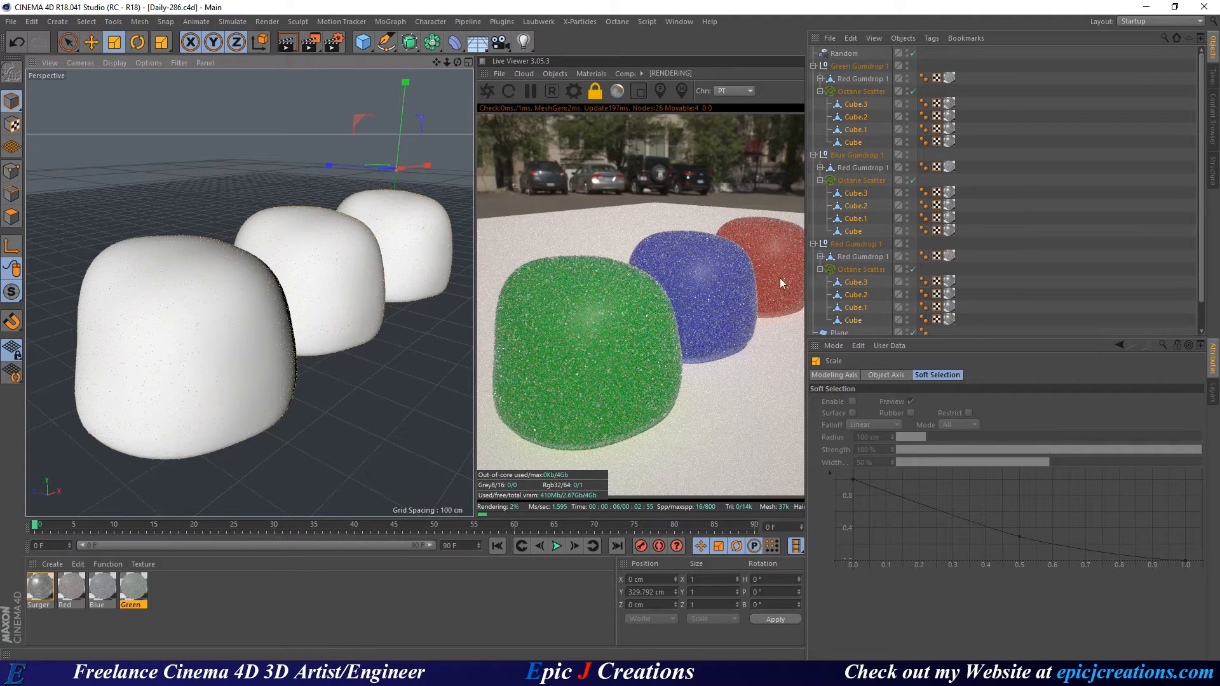
{"action": "left_click", "coordinate": [39, 589]}
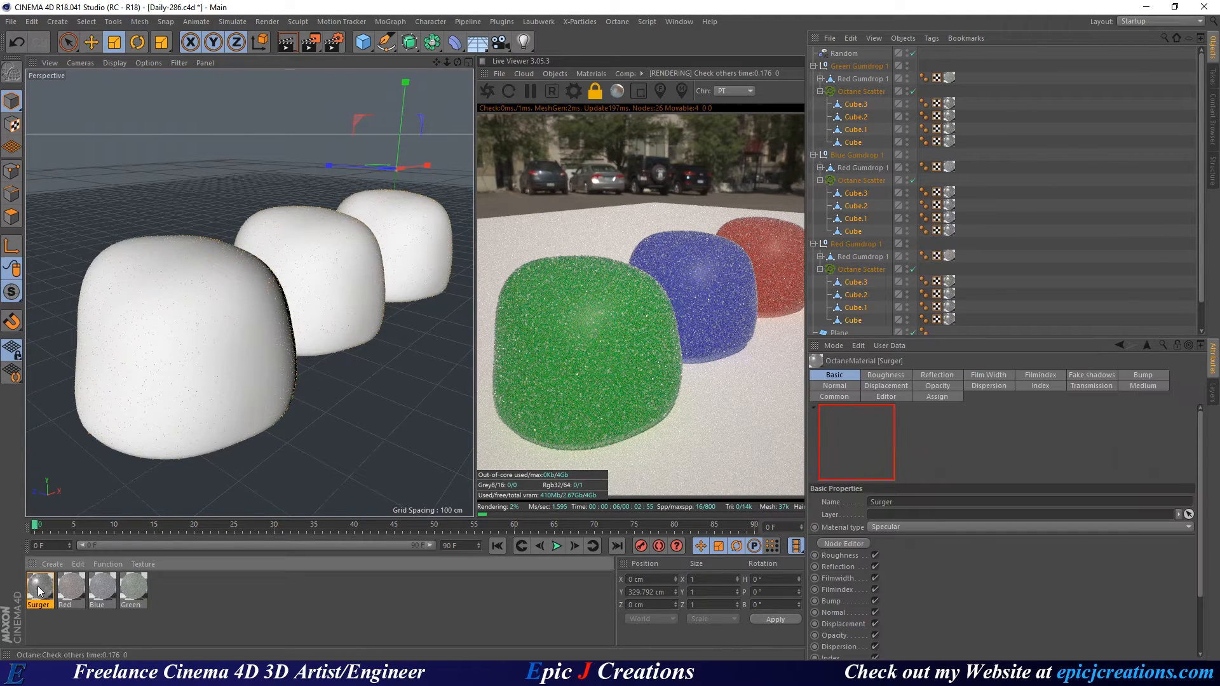
{"action": "double_click", "coordinate": [39, 589]}
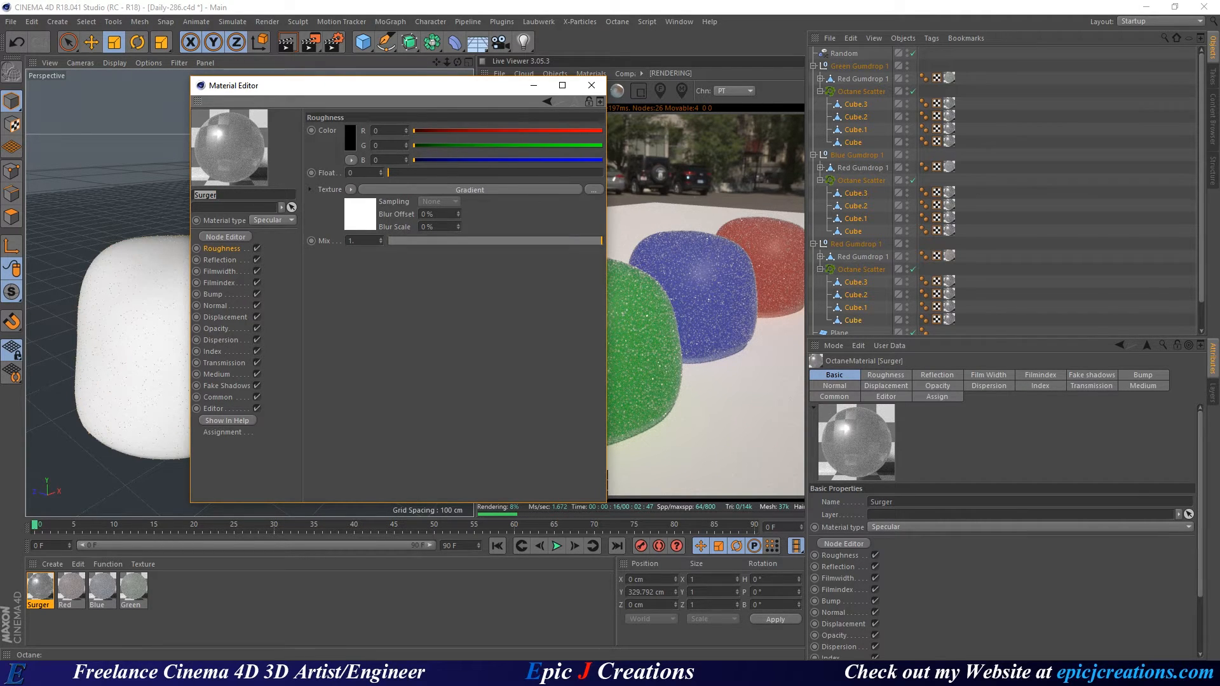
{"action": "left_click", "coordinate": [226, 237]}
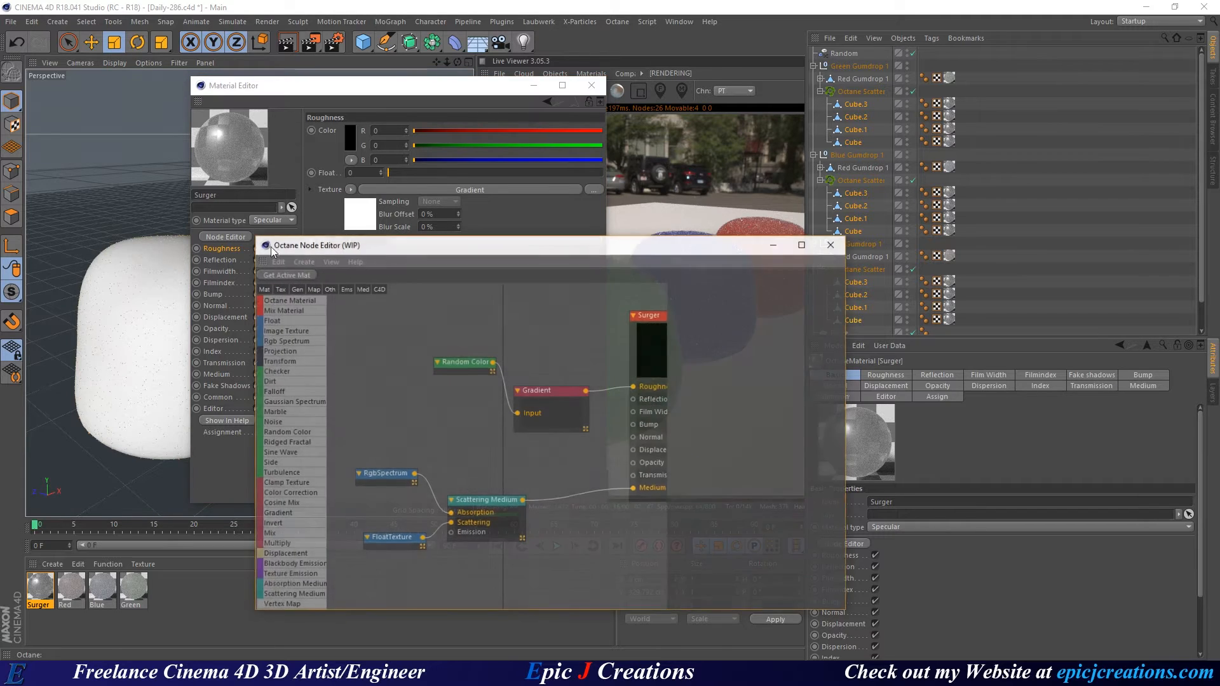
{"action": "left_click_drag", "start_coordinate": [589, 249], "coordinate": [267, 209]}
{"action": "left_click", "coordinate": [593, 85]}
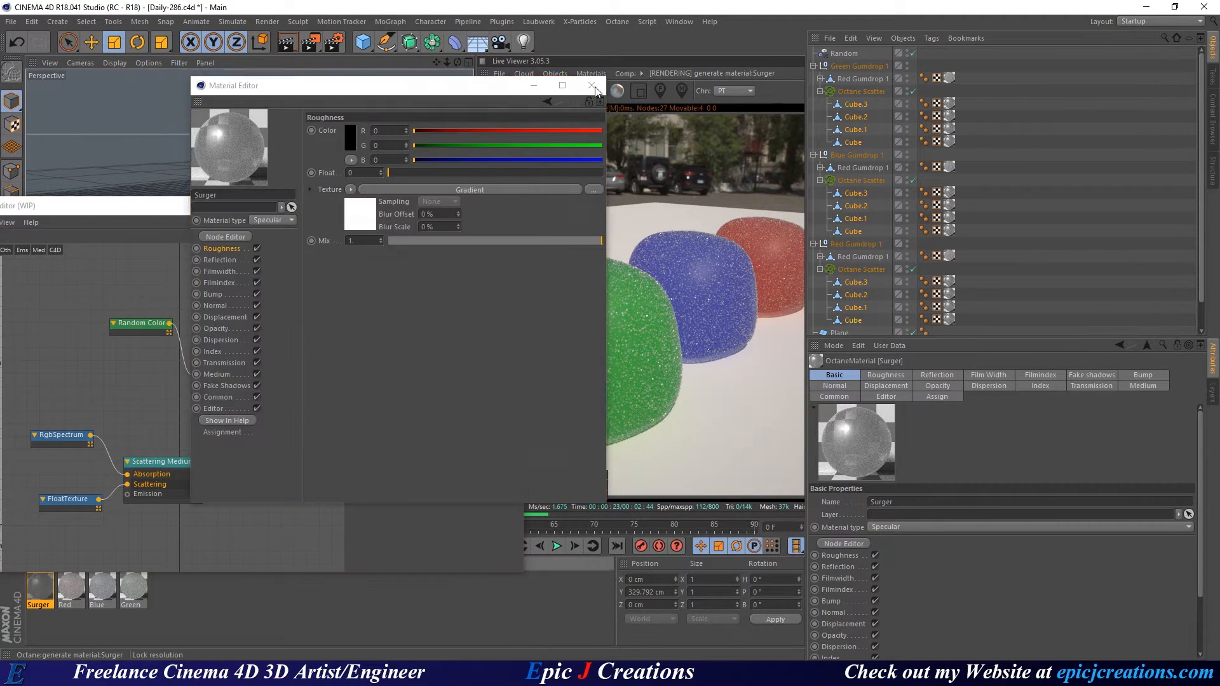
{"action": "left_click_drag", "start_coordinate": [381, 211], "coordinate": [0, 171]}
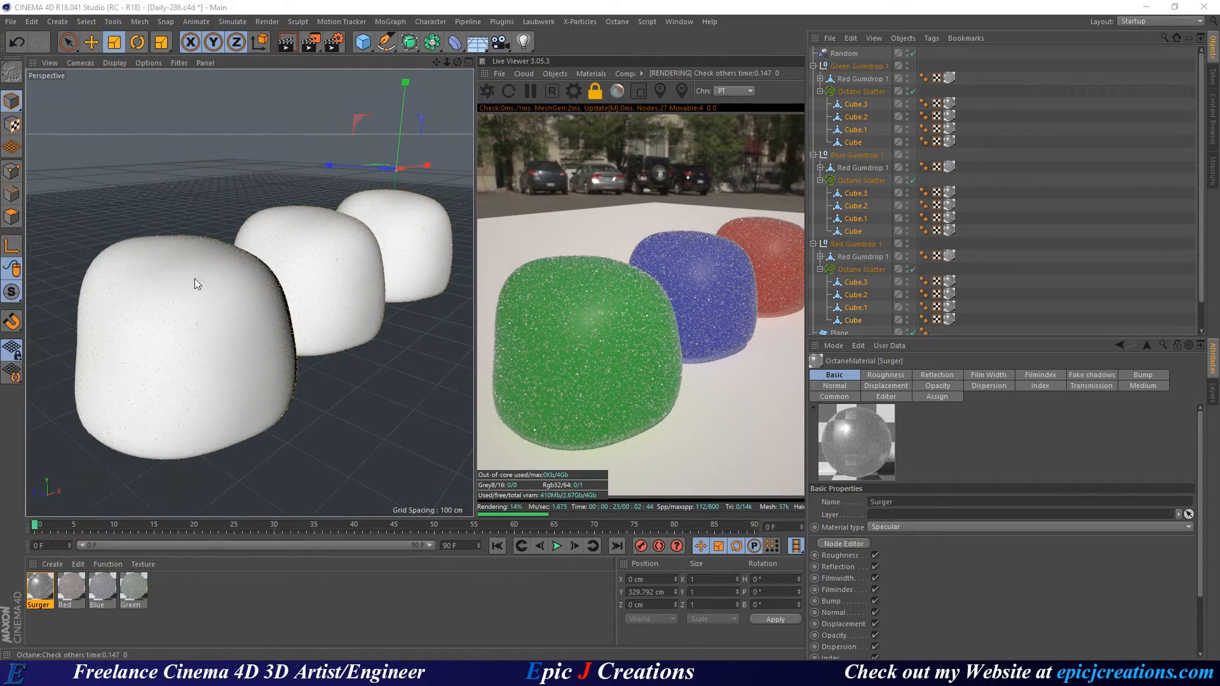
{"action": "left_click_drag", "start_coordinate": [307, 296], "coordinate": [304, 269], "text": "alt"}
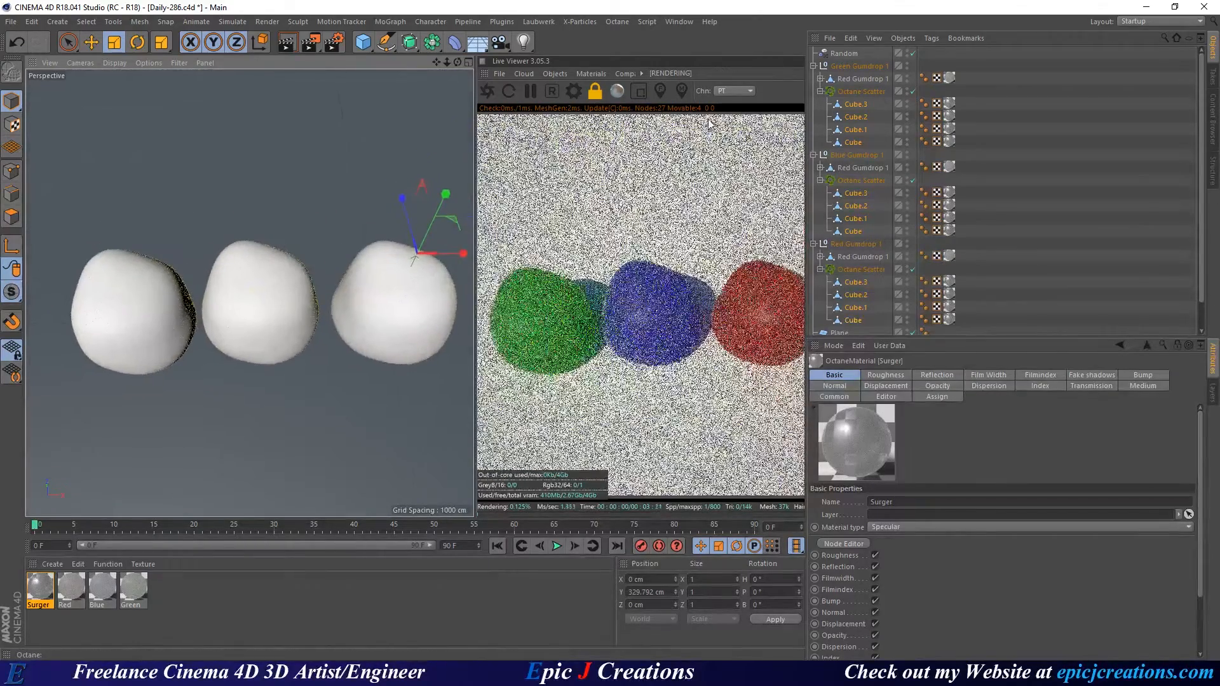
Enable Render Region in the Octane Live Viewer and draw the region box over the green gumdrop.
{"action": "left_click", "coordinate": [638, 91]}
{"action": "left_click_drag", "start_coordinate": [494, 248], "coordinate": [802, 384]}
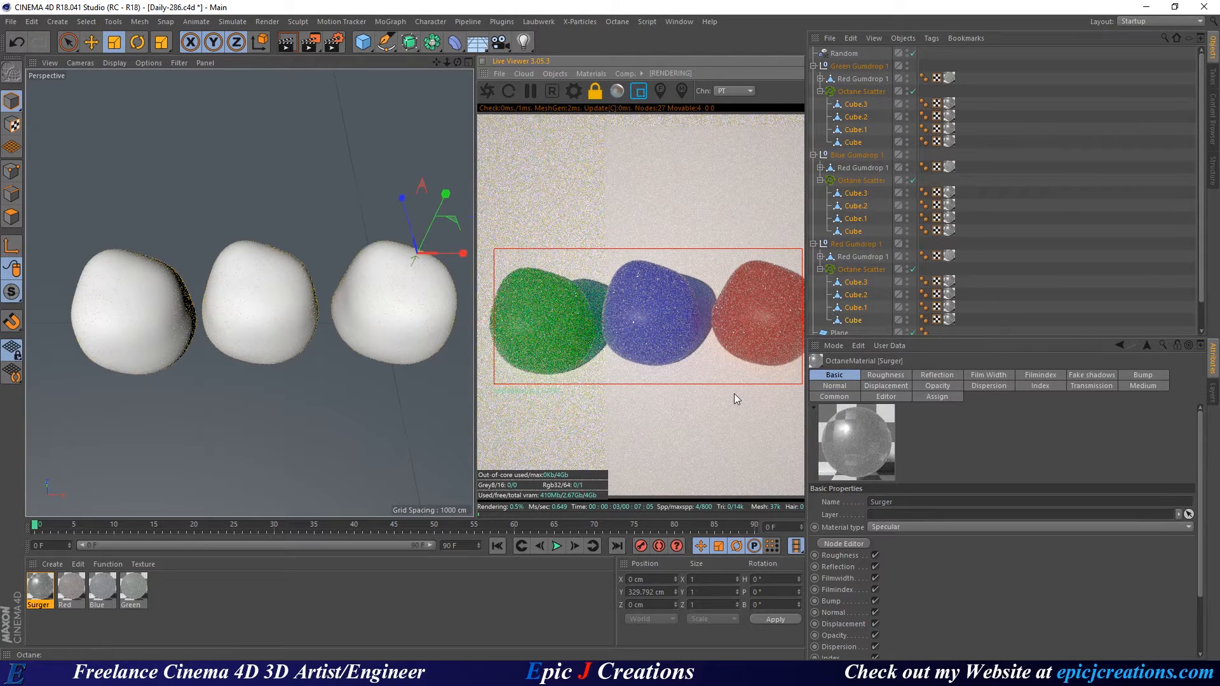
{"action": "left_click_drag", "start_coordinate": [584, 232], "coordinate": [731, 405]}
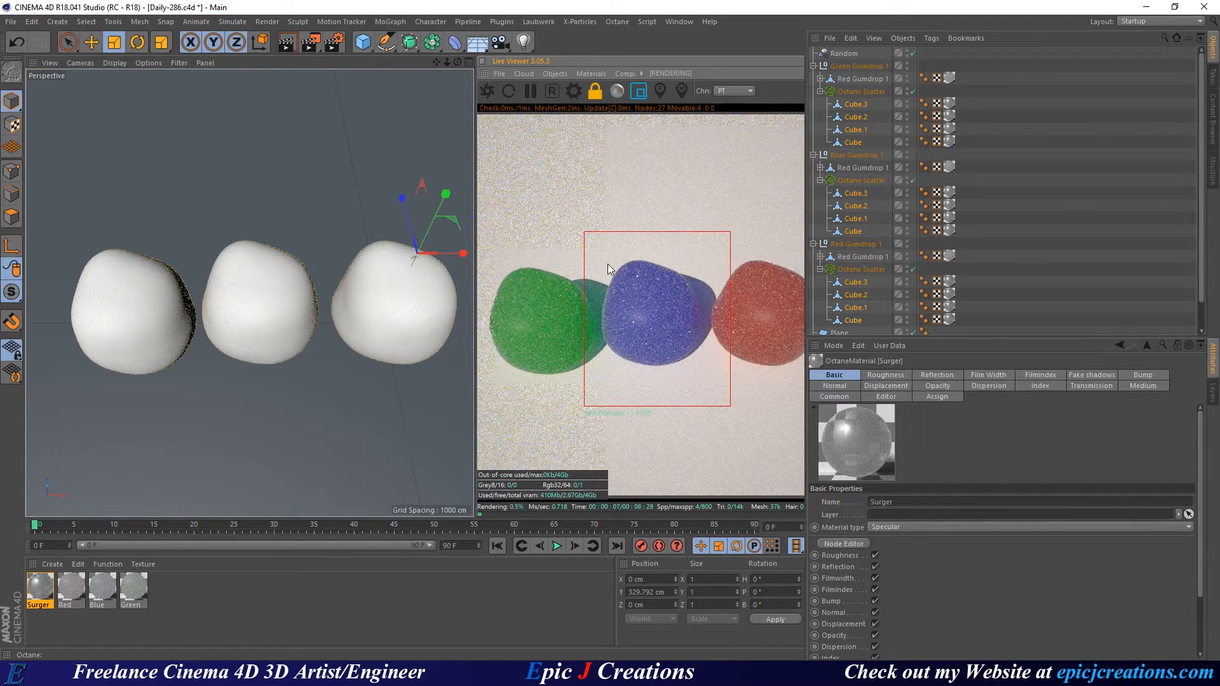
{"action": "left_click_drag", "start_coordinate": [605, 260], "coordinate": [678, 327]}
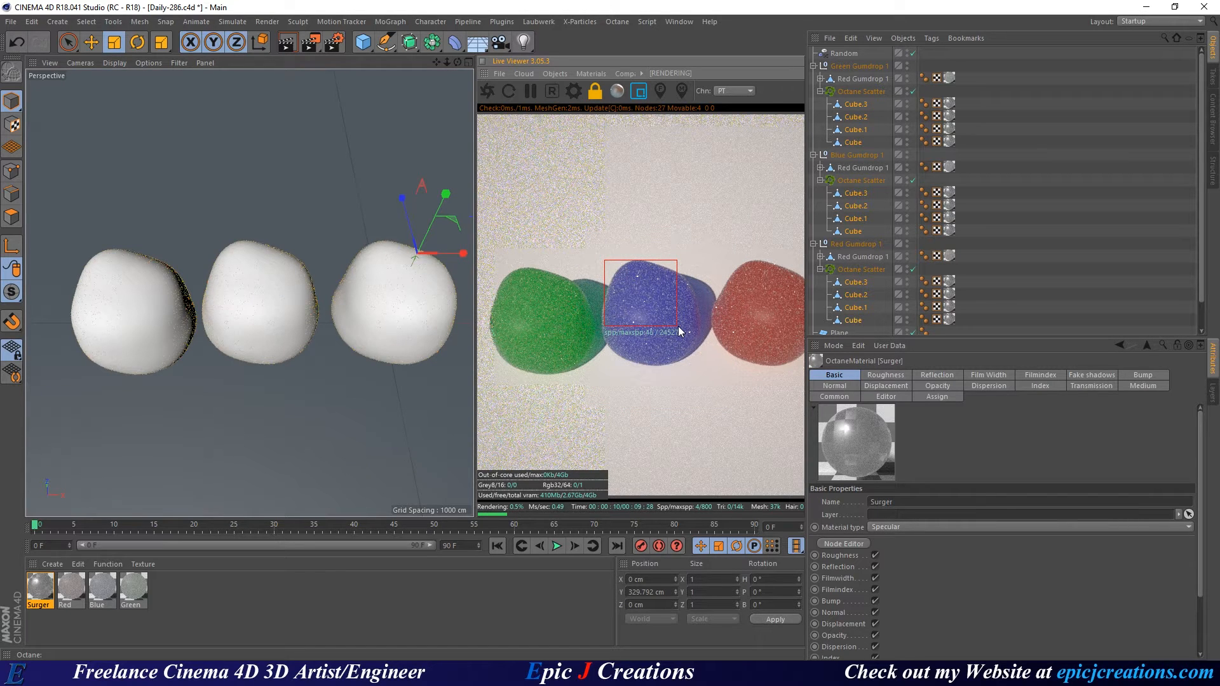
{"action": "left_click_drag", "start_coordinate": [494, 261], "coordinate": [576, 337]}
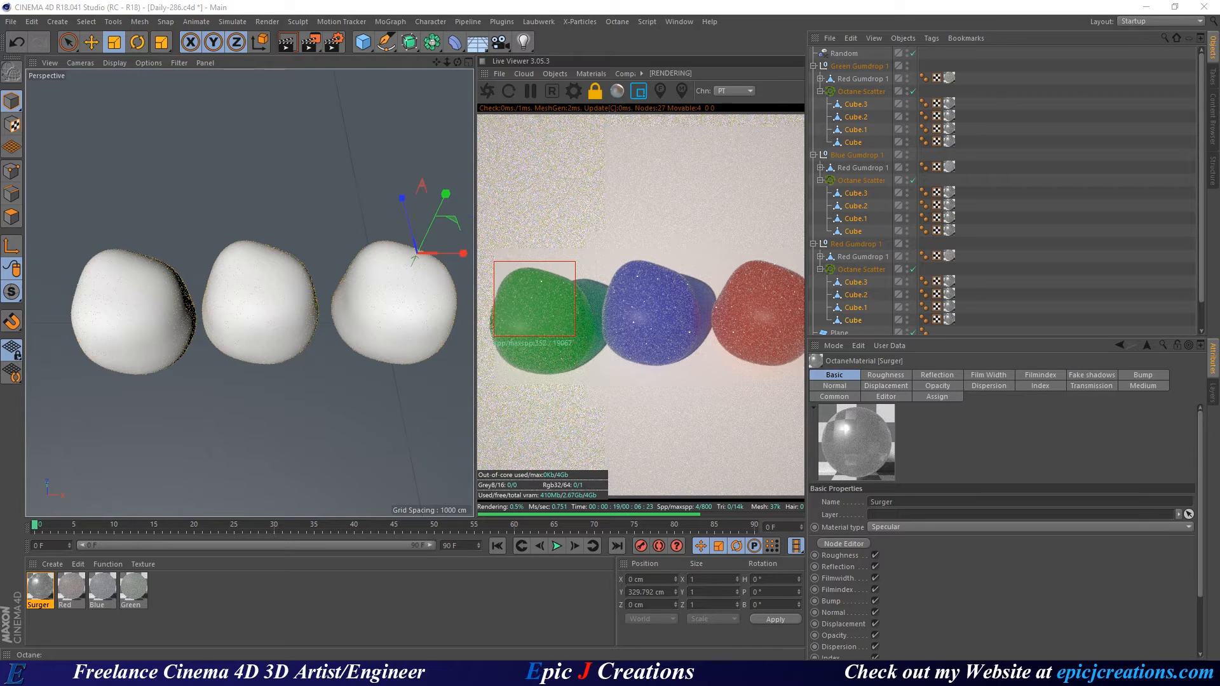
Invert the knots of the Gradient node driving the Surger material's roughness.
{"action": "left_click_drag", "start_coordinate": [0, 119], "coordinate": [263, 106]}
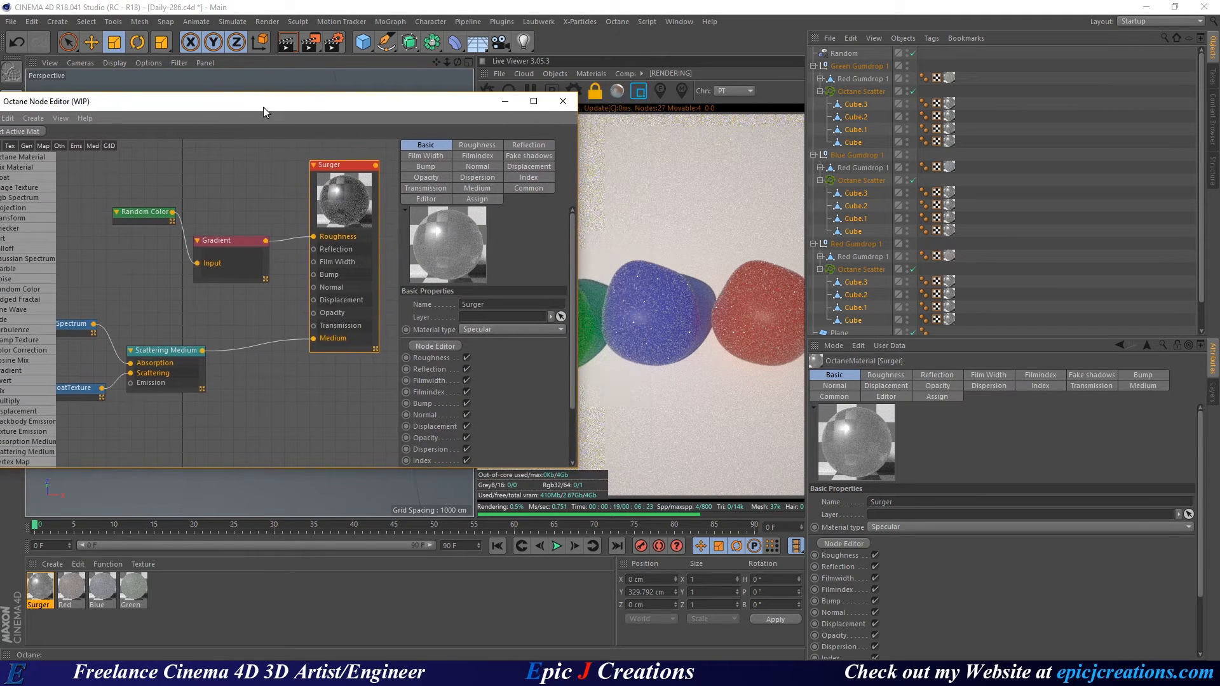
{"action": "left_click_drag", "start_coordinate": [334, 205], "coordinate": [319, 228]}
{"action": "left_click", "coordinate": [477, 146]}
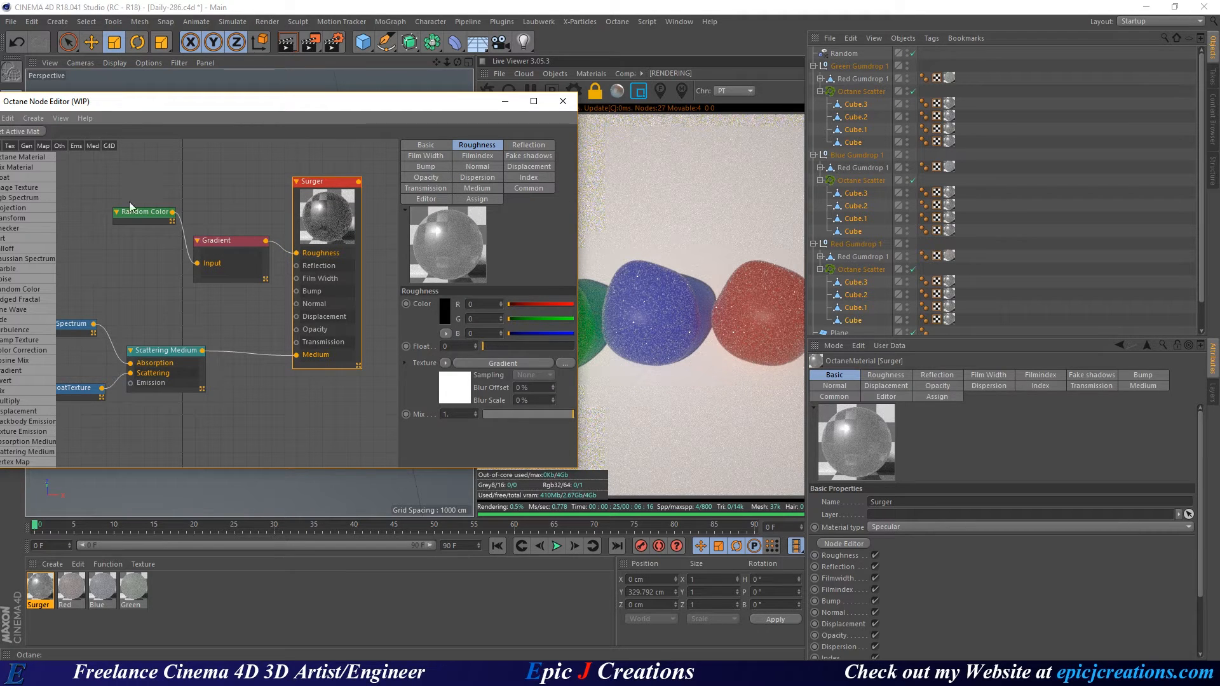
{"action": "left_click_drag", "start_coordinate": [131, 212], "coordinate": [112, 216]}
{"action": "left_click", "coordinate": [221, 242]}
{"action": "right_click", "coordinate": [507, 253]}
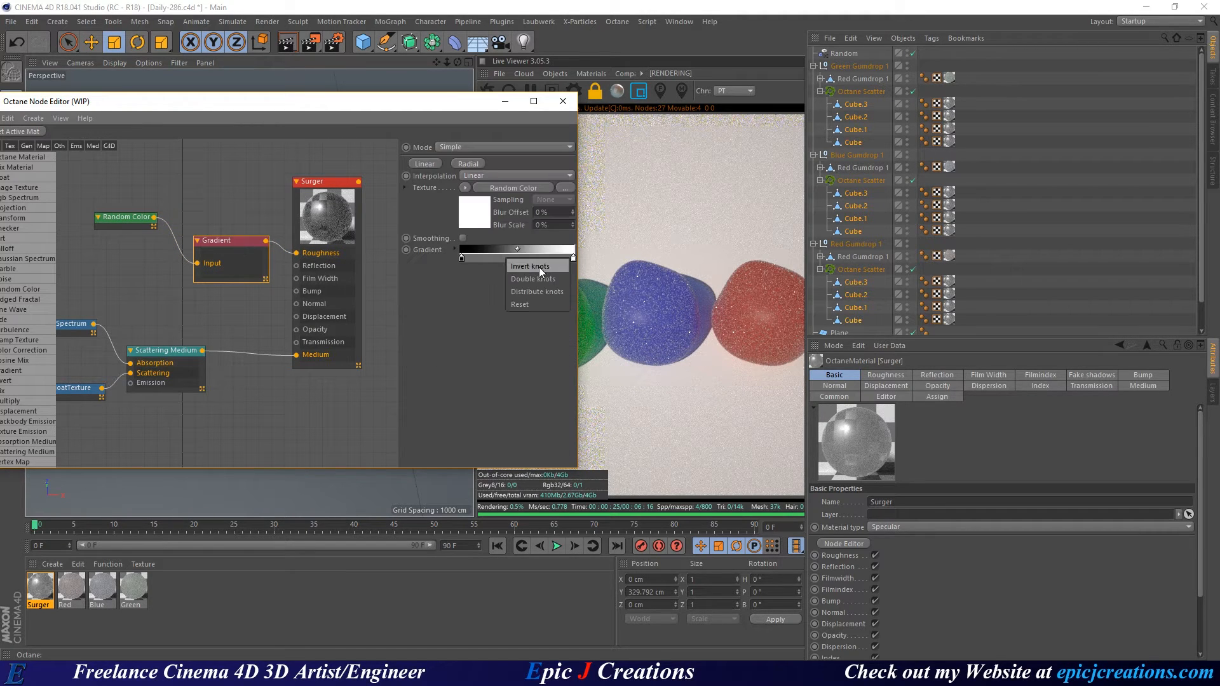
{"action": "left_click", "coordinate": [539, 267]}
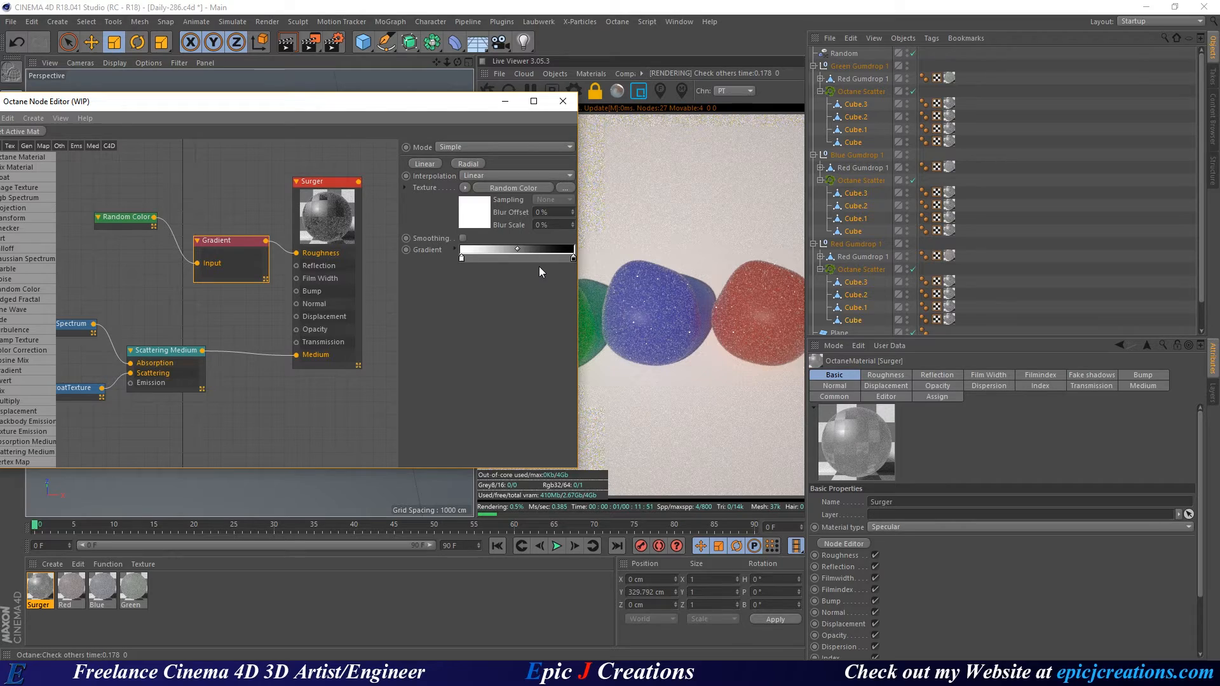
Re-render a region over the green gumdrop, then switch Render Region off for full-frame rendering.
{"action": "left_click_drag", "start_coordinate": [392, 102], "coordinate": [247, 103]}
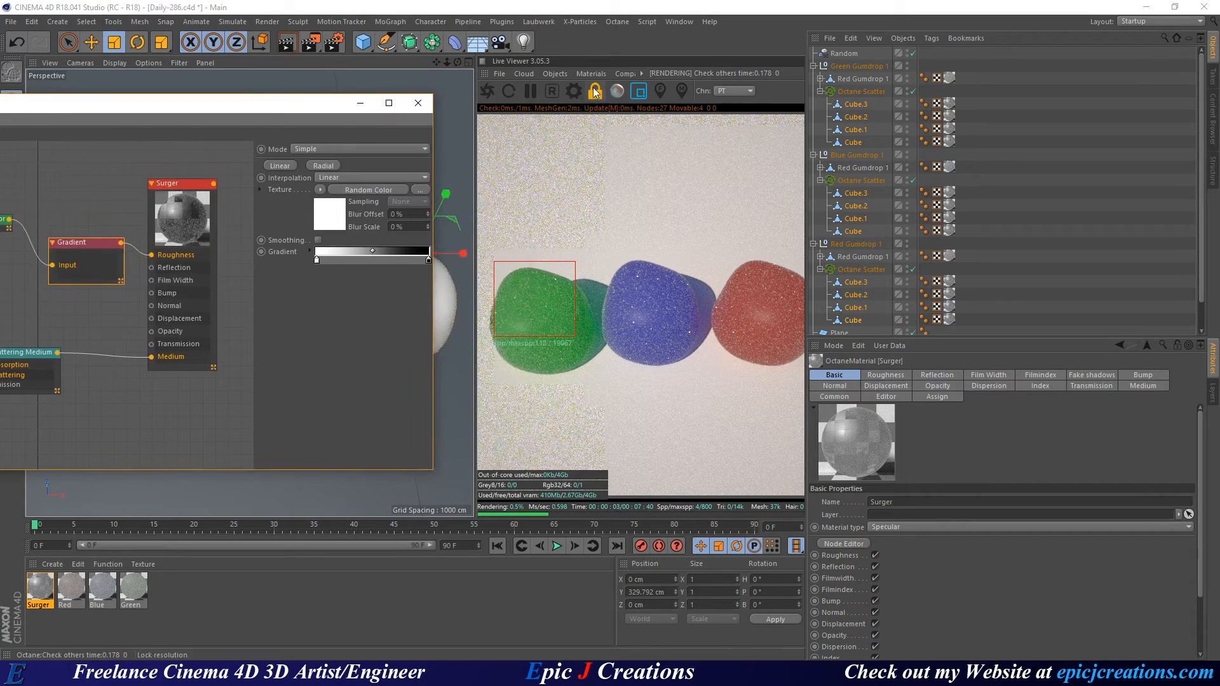
{"action": "left_click", "coordinate": [637, 100]}
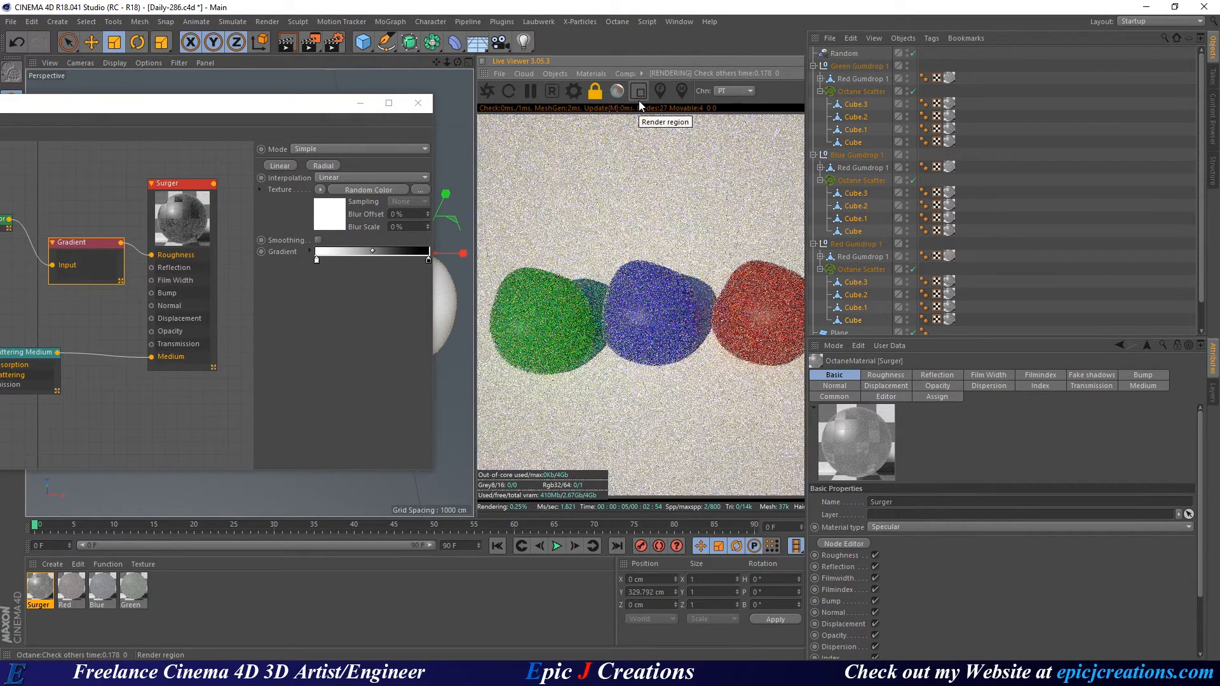
{"action": "left_click_drag", "start_coordinate": [589, 262], "coordinate": [725, 375]}
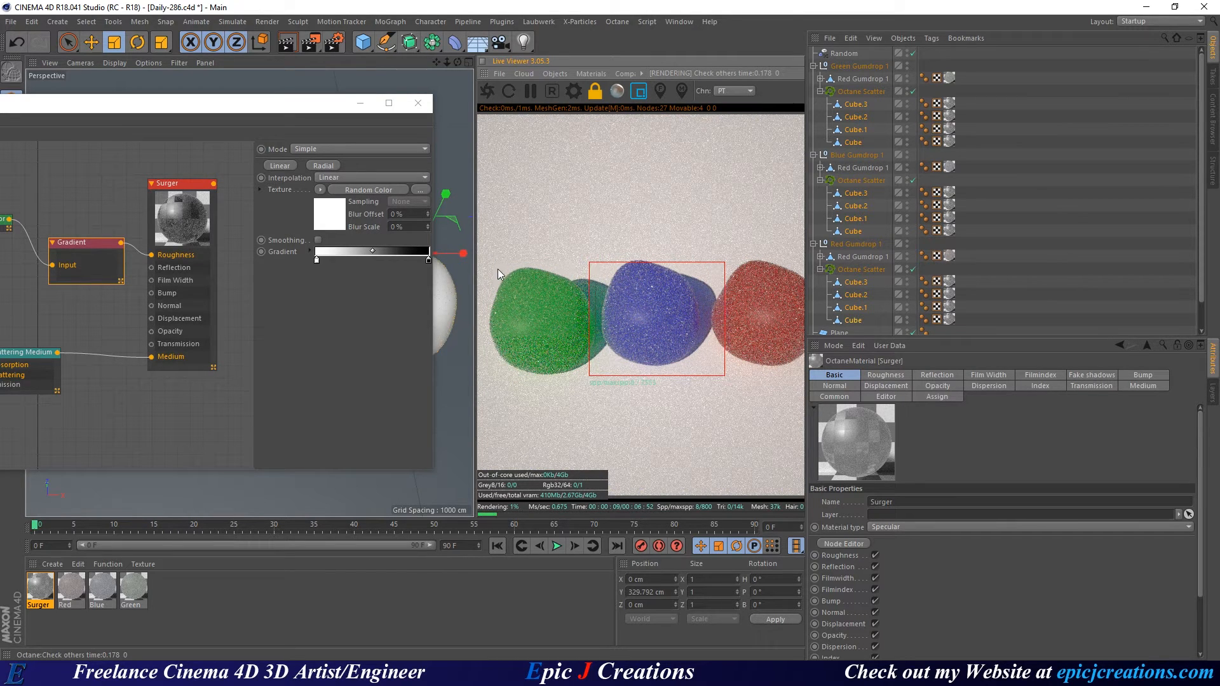
{"action": "left_click_drag", "start_coordinate": [497, 269], "coordinate": [604, 372]}
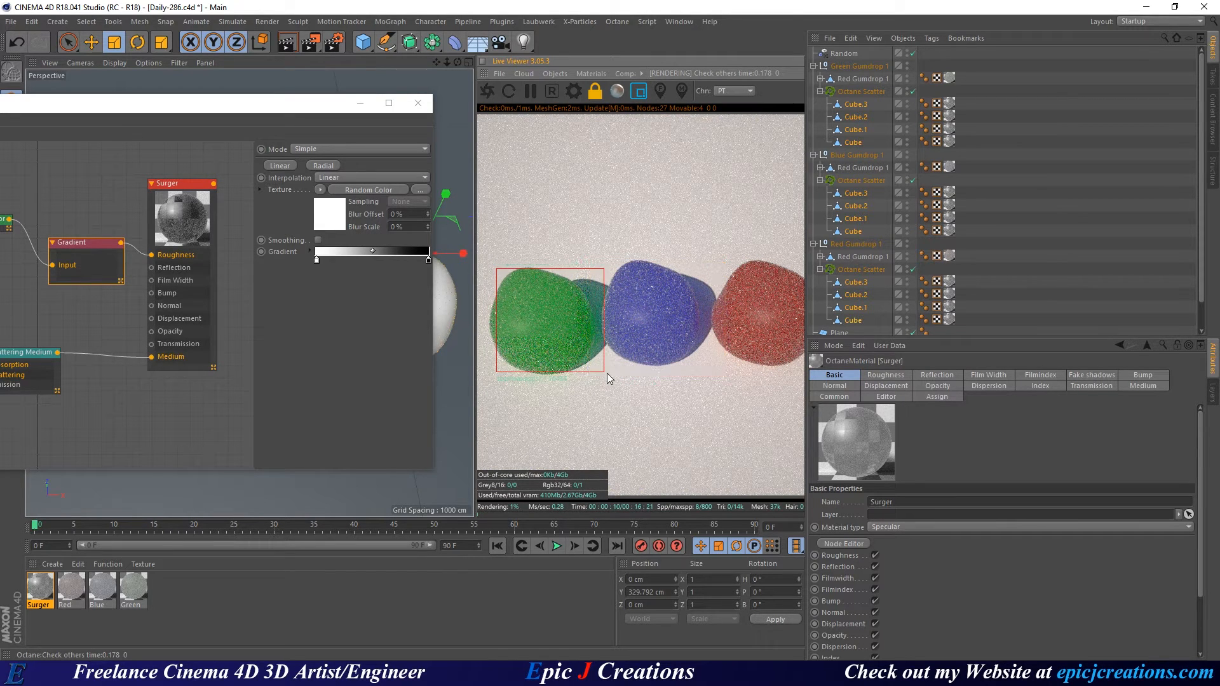
{"action": "left_click", "coordinate": [641, 74]}
{"action": "left_click", "coordinate": [634, 94]}
{"action": "left_click", "coordinate": [637, 91]}
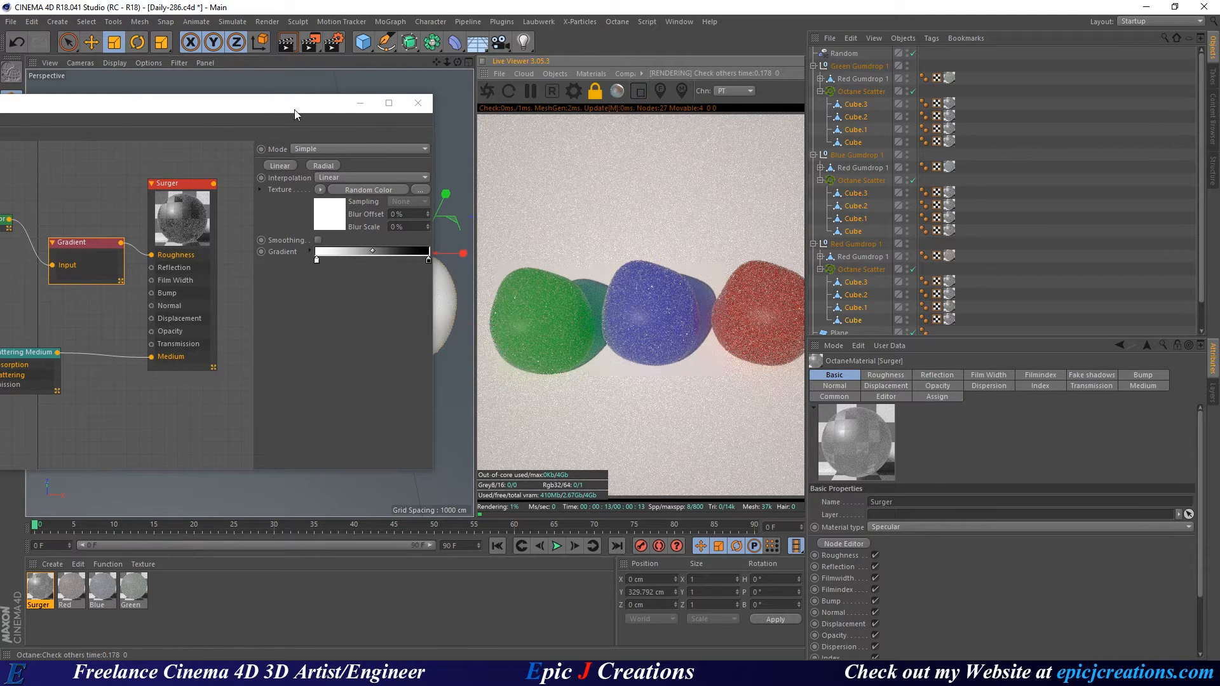
{"action": "left_click_drag", "start_coordinate": [280, 102], "coordinate": [481, 67]}
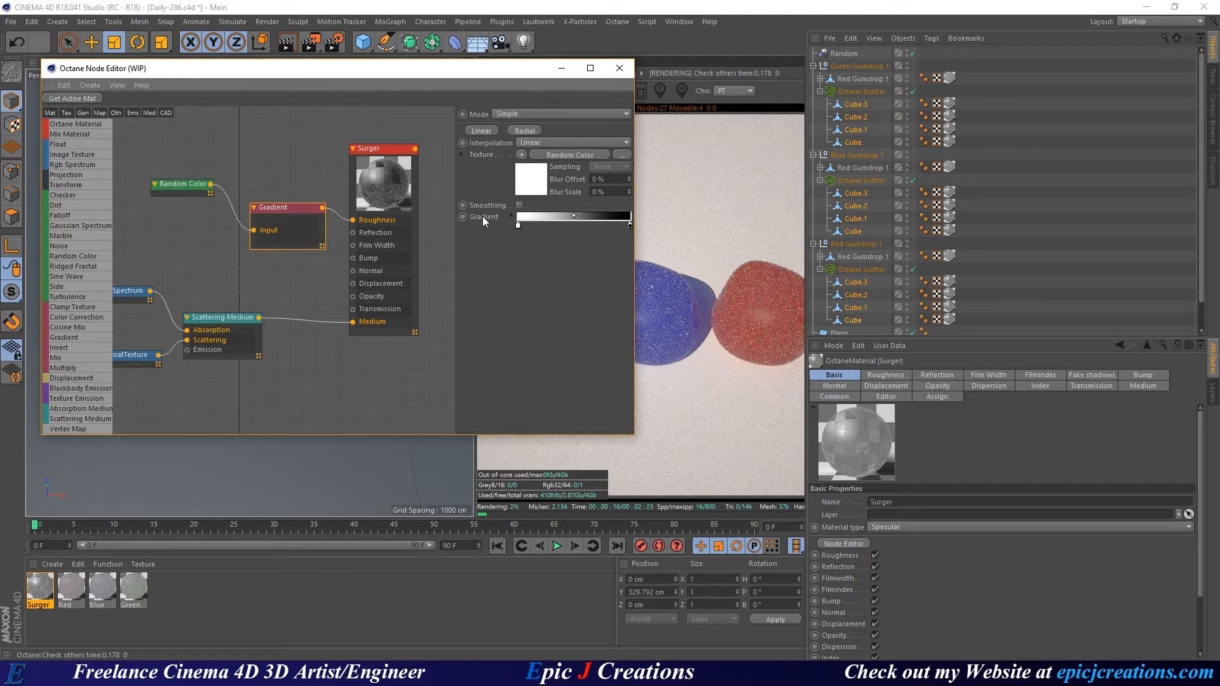
{"action": "left_click_drag", "start_coordinate": [432, 71], "coordinate": [348, 64]}
Set the RgbSpectrum node's absorption colour to red.
{"action": "middle_click_drag", "start_coordinate": [303, 262], "coordinate": [354, 242]}
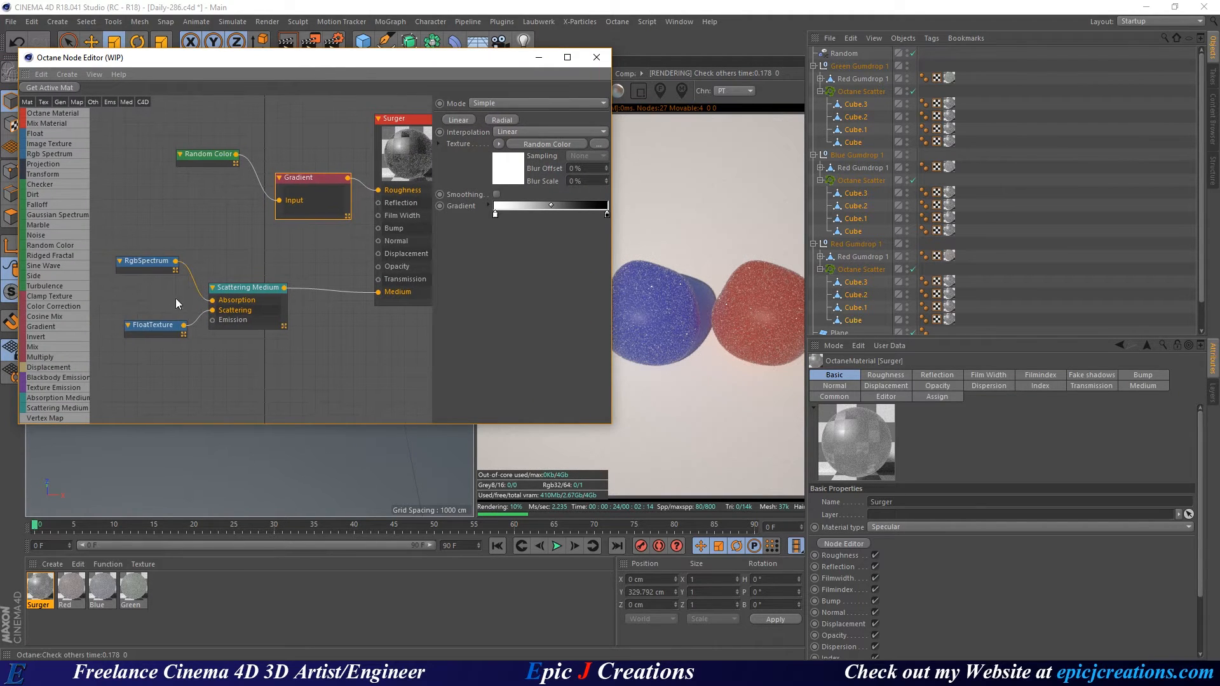
{"action": "left_click", "coordinate": [143, 263]}
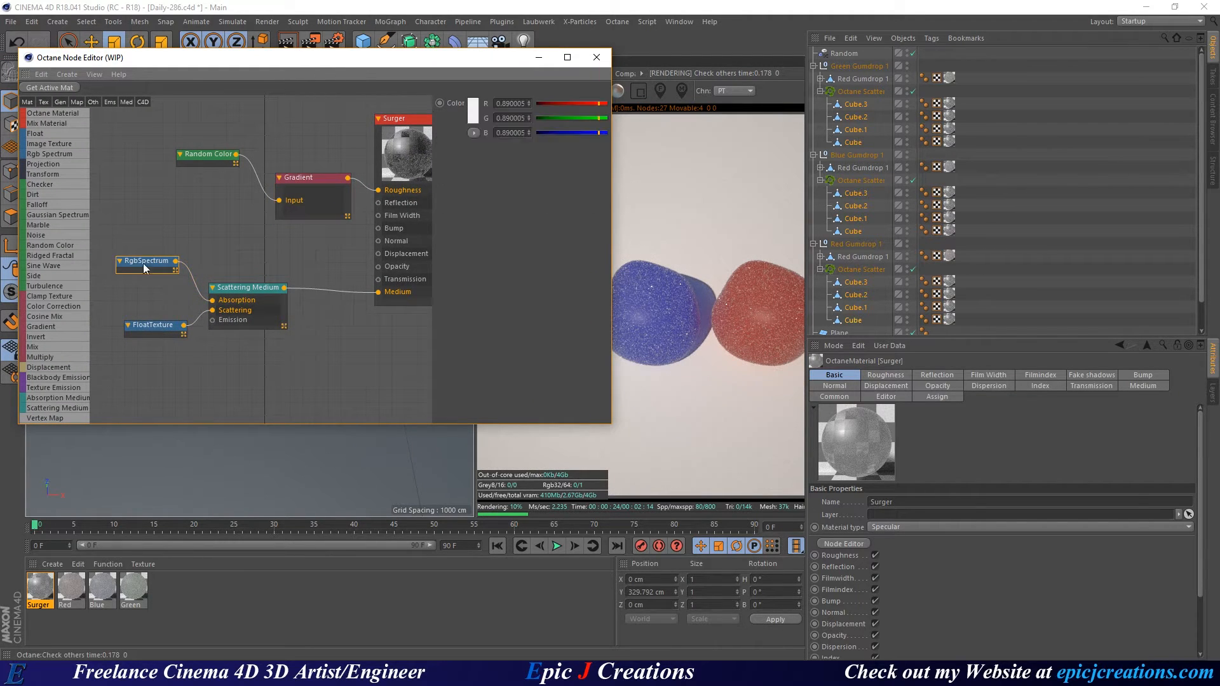
{"action": "left_click", "coordinate": [476, 115]}
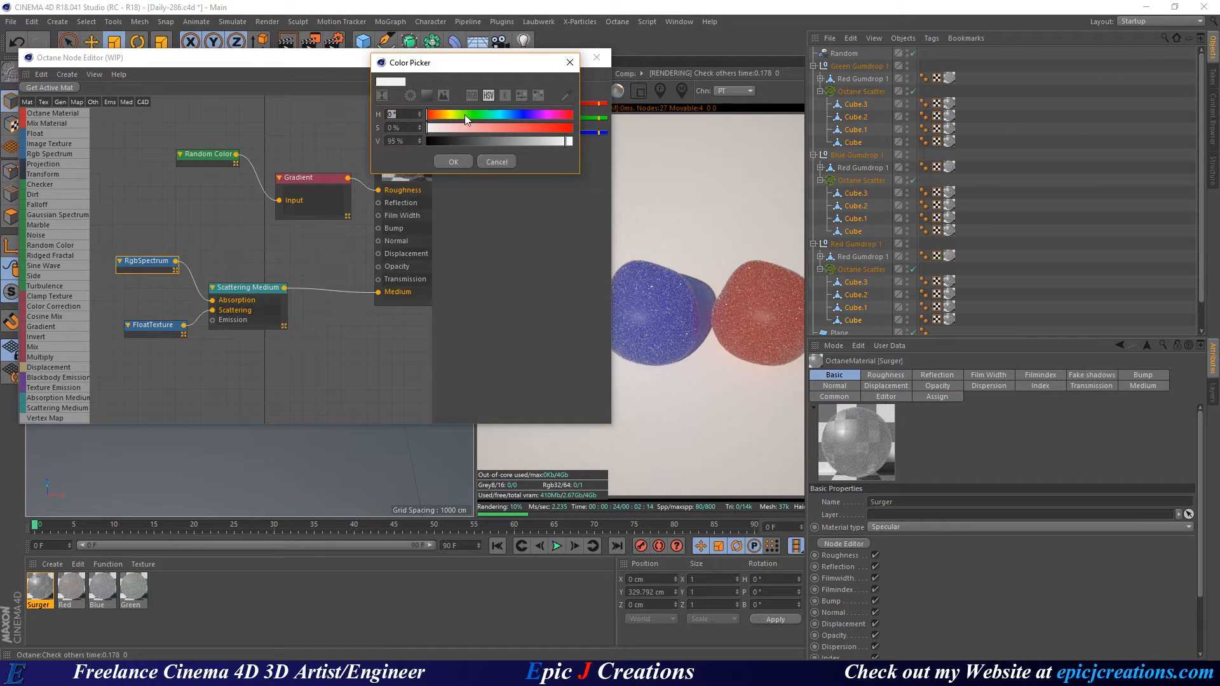
{"action": "left_click_drag", "start_coordinate": [450, 113], "coordinate": [608, 149]}
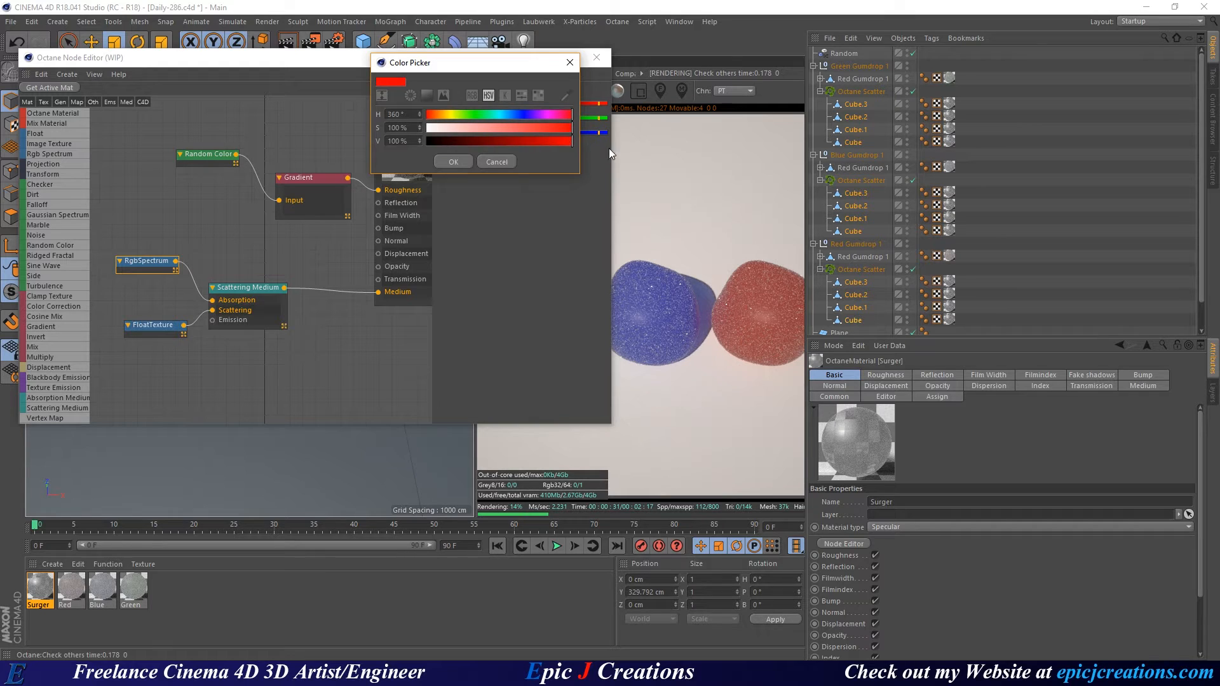
{"action": "left_click", "coordinate": [467, 162]}
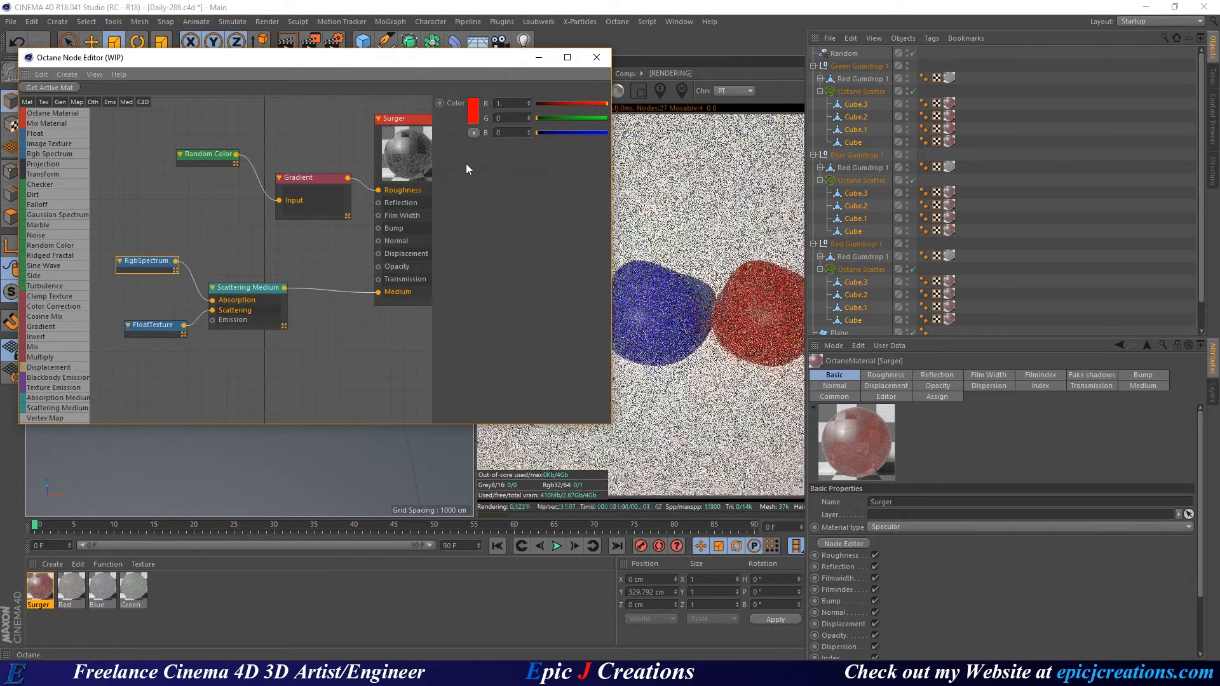
Change the spectrum absorption colour to yellow and check the render.
{"action": "left_click_drag", "start_coordinate": [466, 71], "coordinate": [432, 63]}
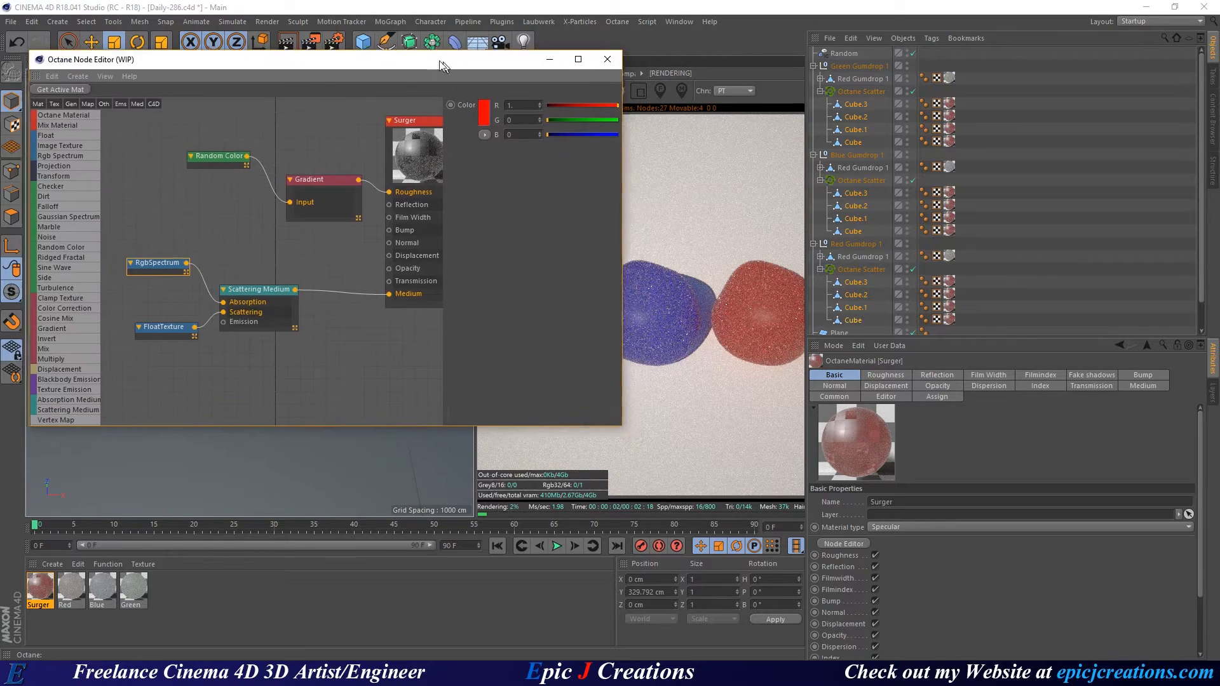
{"action": "left_click", "coordinate": [475, 104]}
{"action": "left_click_drag", "start_coordinate": [475, 105], "coordinate": [447, 109]}
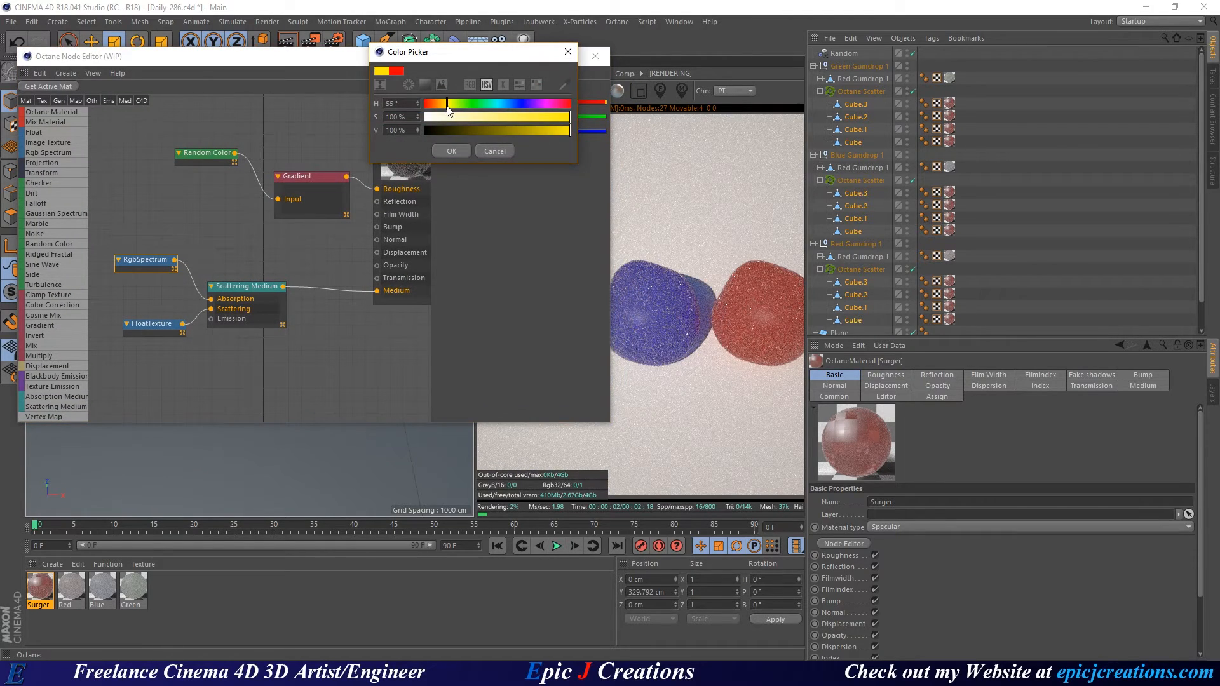
{"action": "left_click", "coordinate": [451, 151]}
{"action": "left_click_drag", "start_coordinate": [490, 59], "coordinate": [359, 77]}
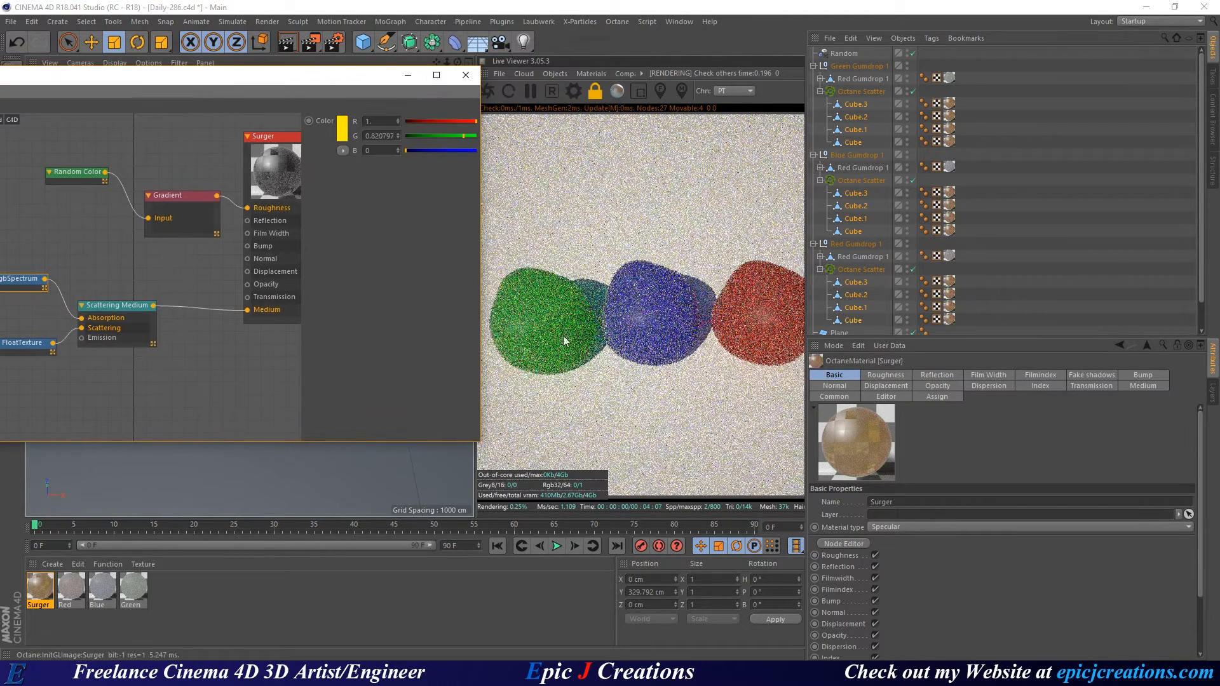
Drop the colour's saturation to 0% so the absorption colour is pure white.
{"action": "left_click_drag", "start_coordinate": [224, 81], "coordinate": [382, 70]}
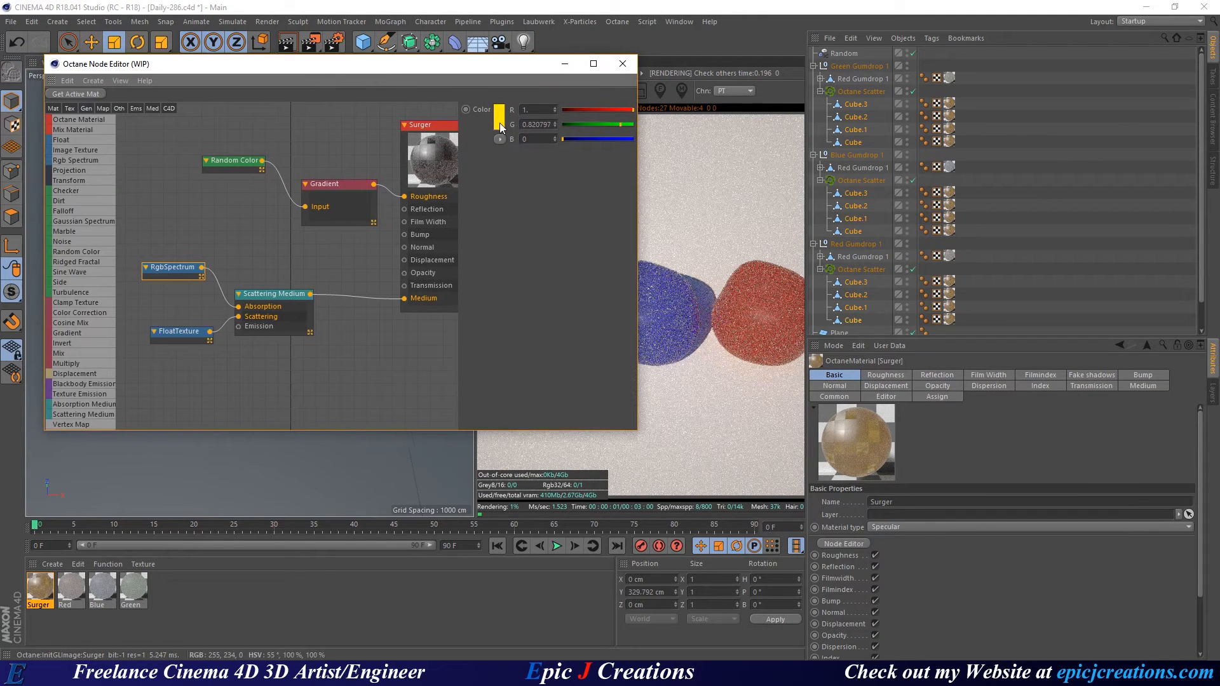
{"action": "left_click", "coordinate": [499, 124]}
{"action": "left_click_drag", "start_coordinate": [498, 134], "coordinate": [450, 134]}
{"action": "left_click", "coordinate": [478, 167]}
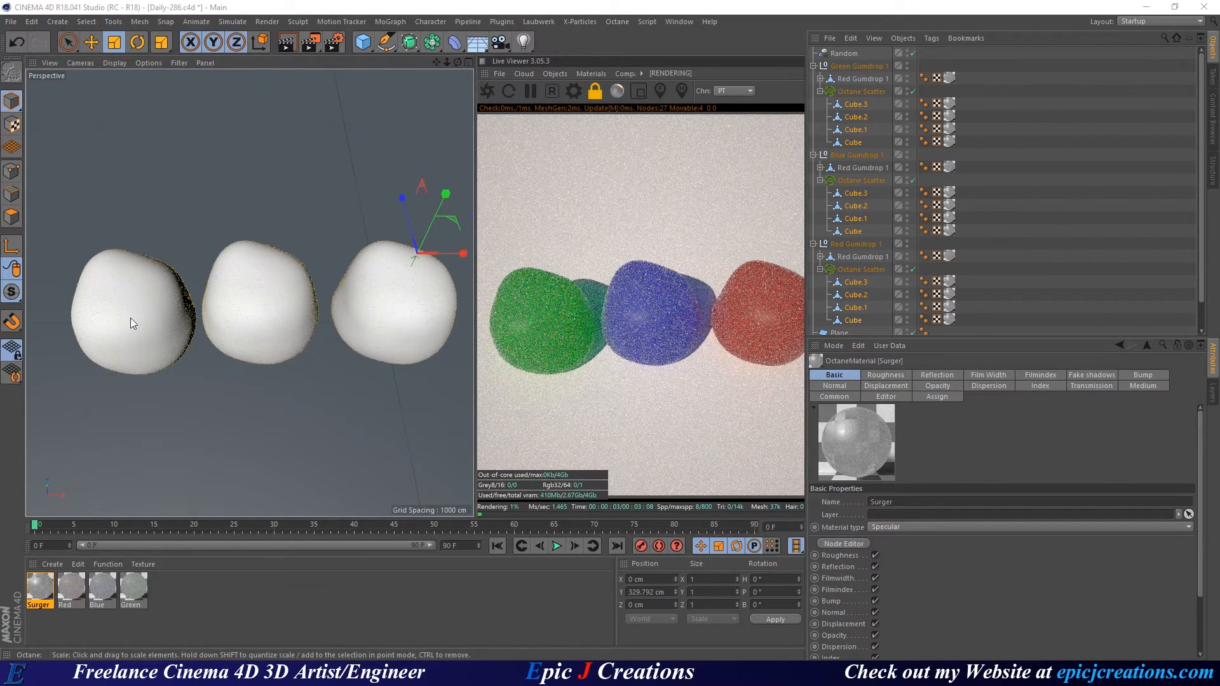
Inspect the left gumdrop up close, then toggle the Surger material's Fake shadows off and back on.
{"action": "middle_click_drag", "start_coordinate": [131, 319], "coordinate": [247, 279], "text": "alt"}
{"action": "right_click_drag", "start_coordinate": [247, 278], "coordinate": [364, 253], "text": "alt"}
{"action": "left_click_drag", "start_coordinate": [364, 253], "coordinate": [282, 298], "text": "alt"}
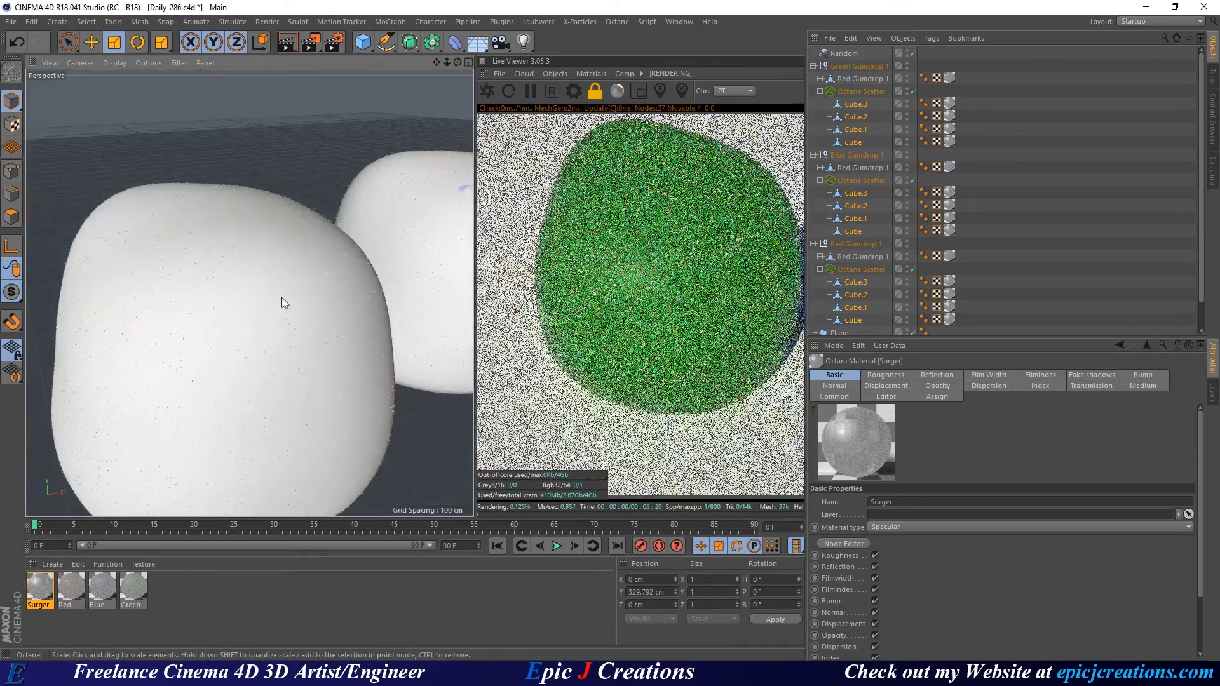
{"action": "middle_click_drag", "start_coordinate": [282, 298], "coordinate": [319, 200], "text": "alt"}
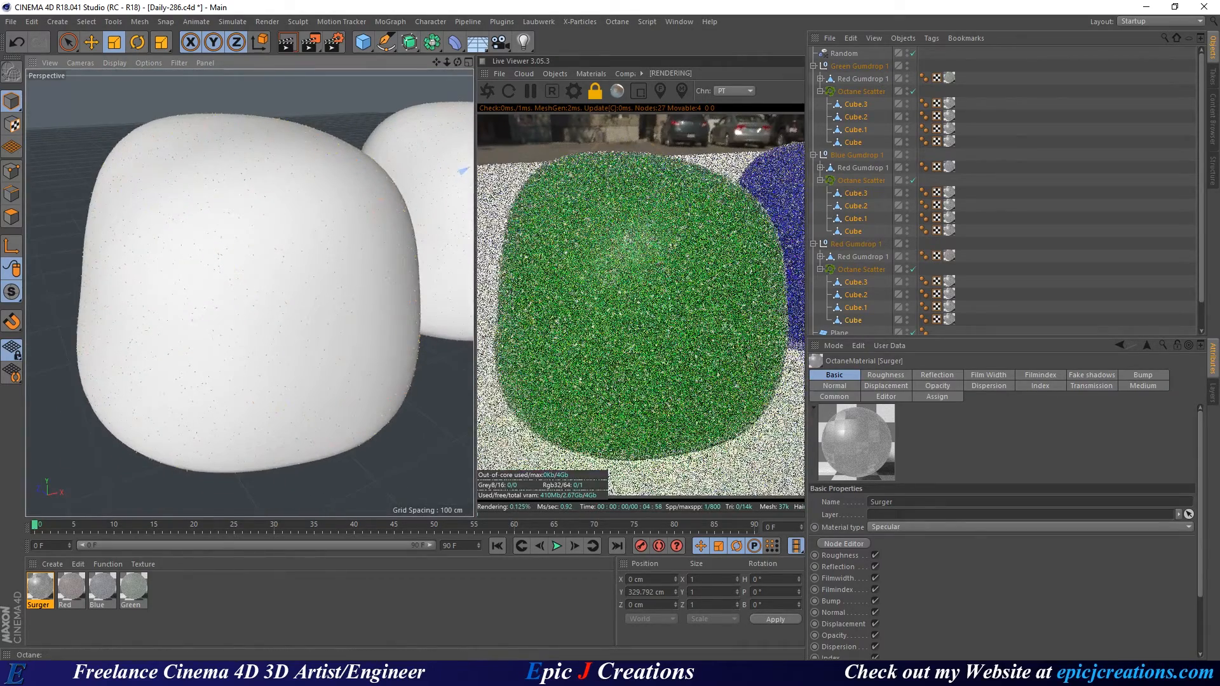
{"action": "left_click_drag", "start_coordinate": [0, 95], "coordinate": [211, 75]}
{"action": "left_click", "coordinate": [310, 135]}
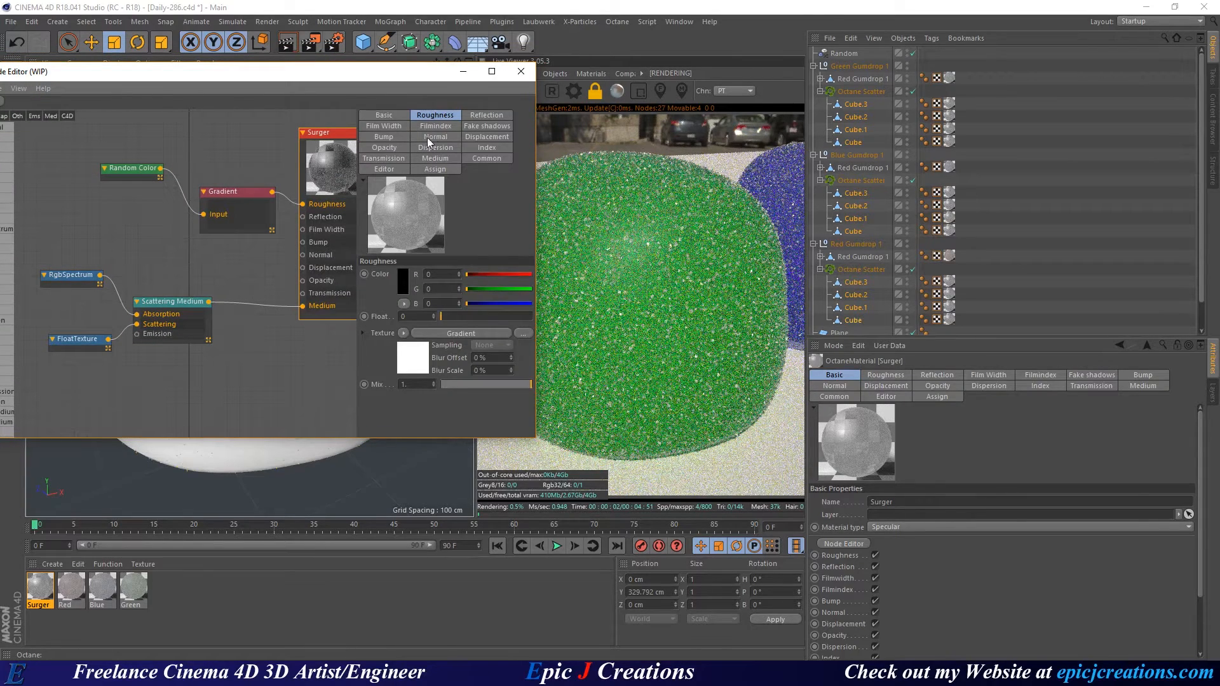
{"action": "left_click", "coordinate": [478, 126]}
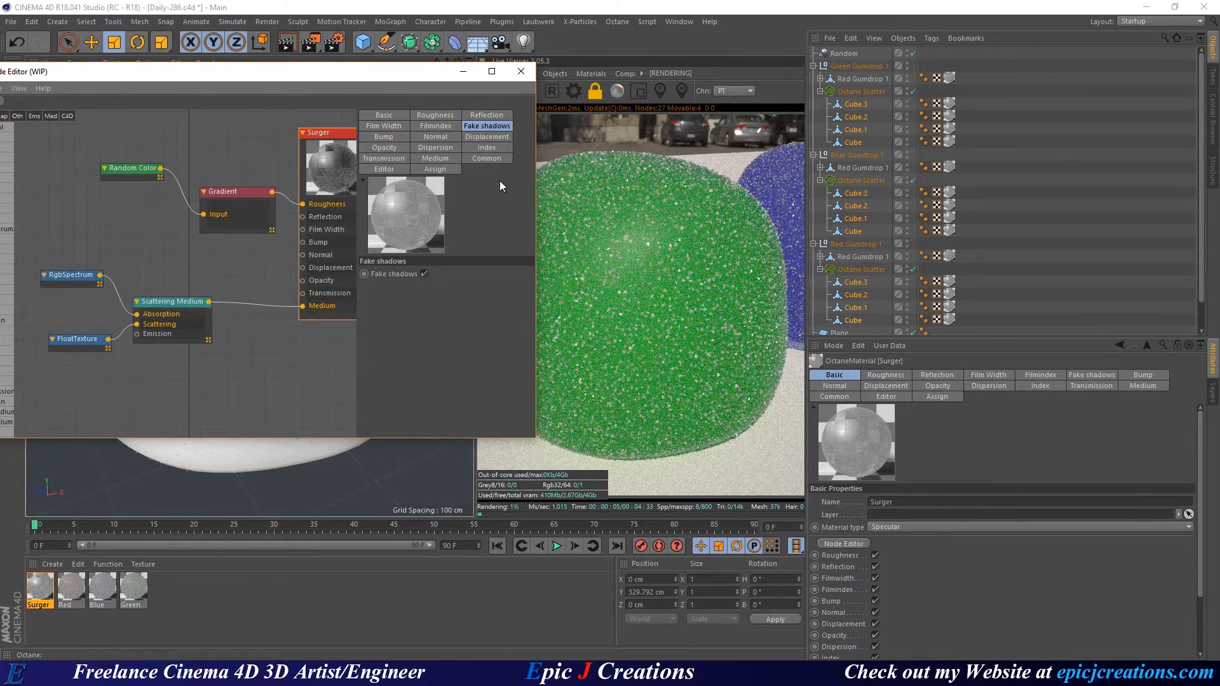
{"action": "left_click", "coordinate": [424, 273]}
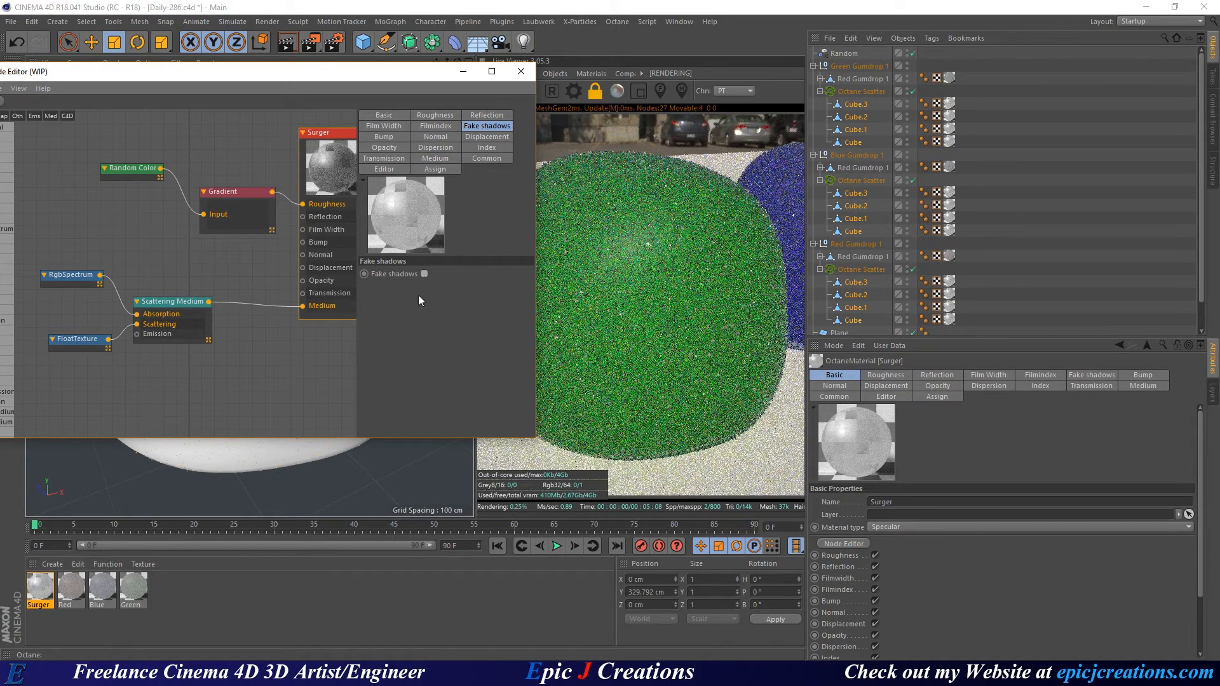
{"action": "left_click", "coordinate": [424, 274]}
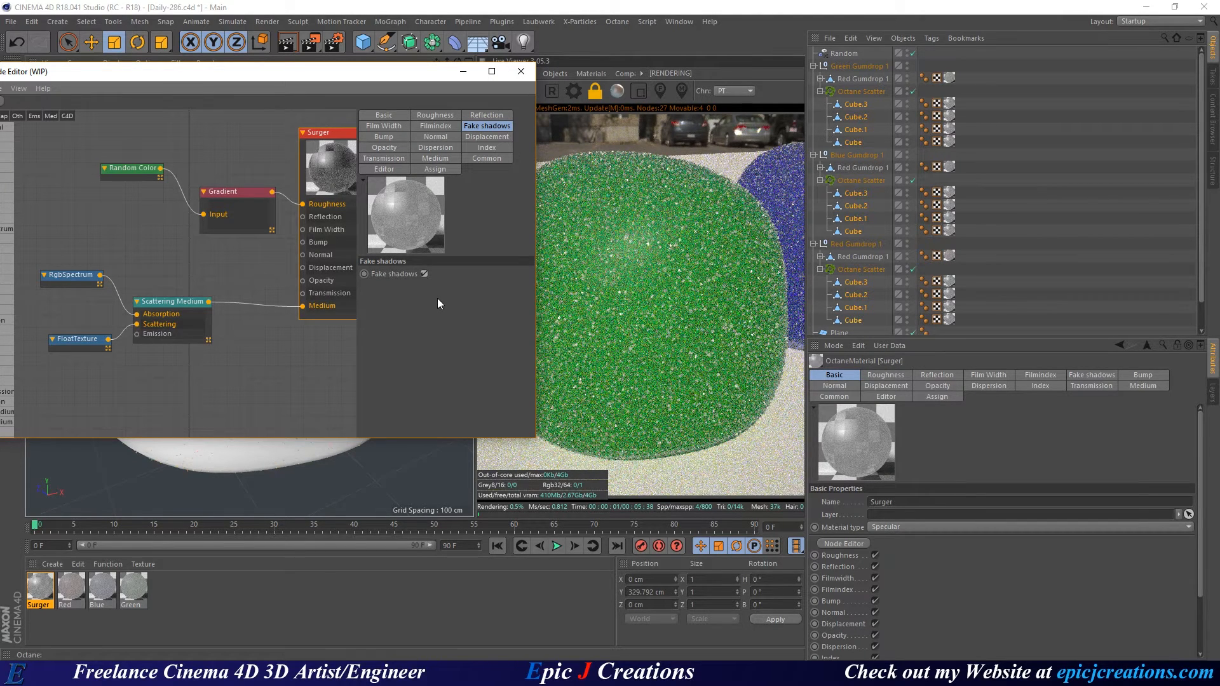
Close the node editor and orbit and zoom out until all three gumdrops are visible.
{"action": "left_click", "coordinate": [521, 72]}
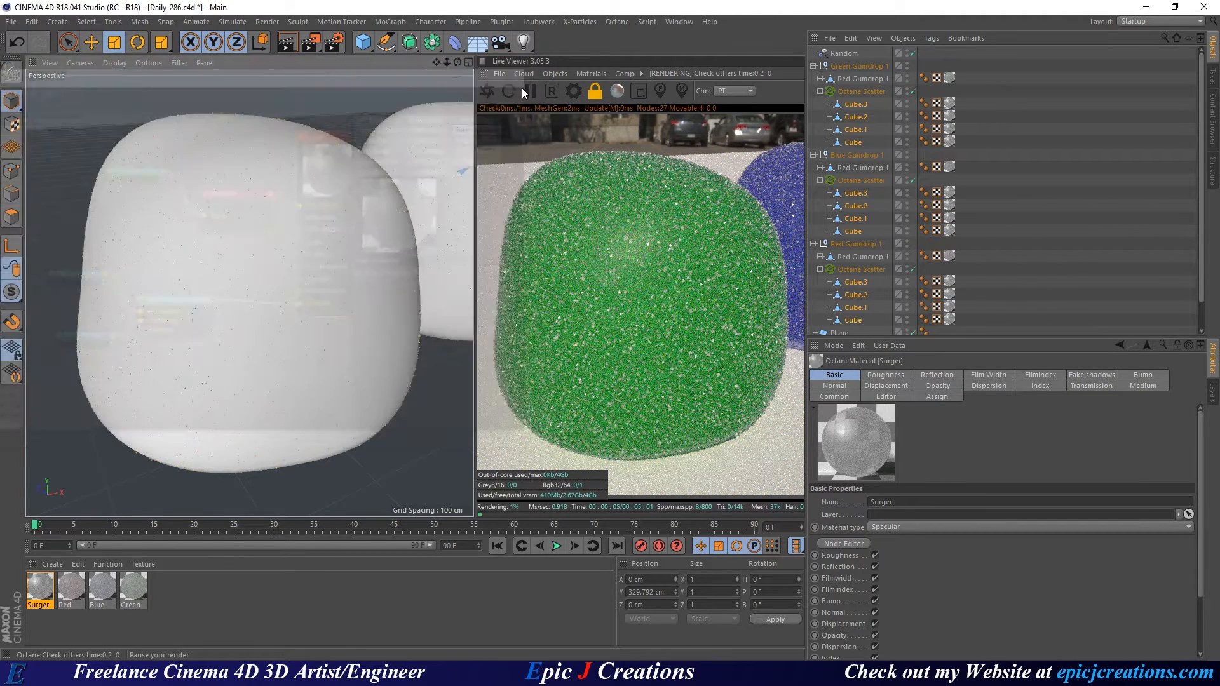
{"action": "left_click_drag", "start_coordinate": [376, 229], "coordinate": [375, 244], "text": "alt"}
{"action": "right_click_drag", "start_coordinate": [375, 244], "coordinate": [308, 232], "text": "alt"}
{"action": "mouse_move", "coordinate": [308, 231]}
{"action": "left_mouse_down", "text": "alt"}
{"action": "mouse_move", "coordinate": [329, 229]}
{"action": "mouse_move", "coordinate": [321, 238]}
{"action": "left_mouse_up", "text": "alt"}
{"action": "left_click", "coordinate": [820, 91]}
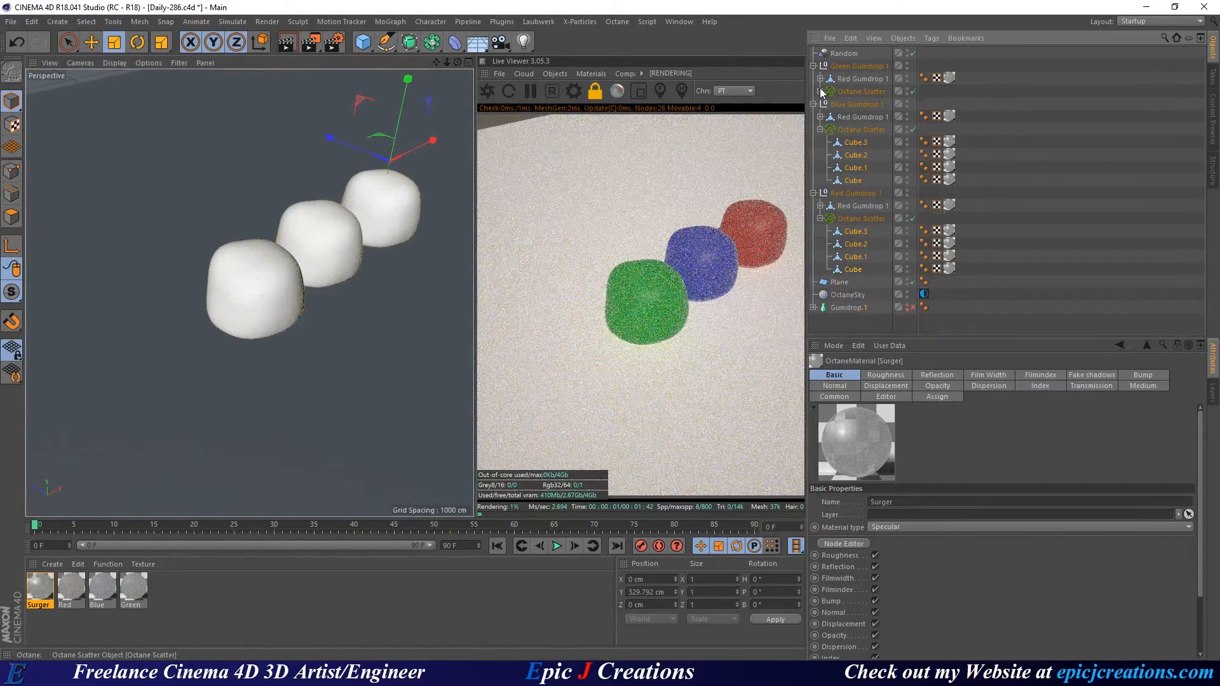
Set the noise shader Seed on the blue gumdrop's Displacer to 695.
{"action": "left_click", "coordinate": [820, 130]}
{"action": "left_click", "coordinate": [820, 168]}
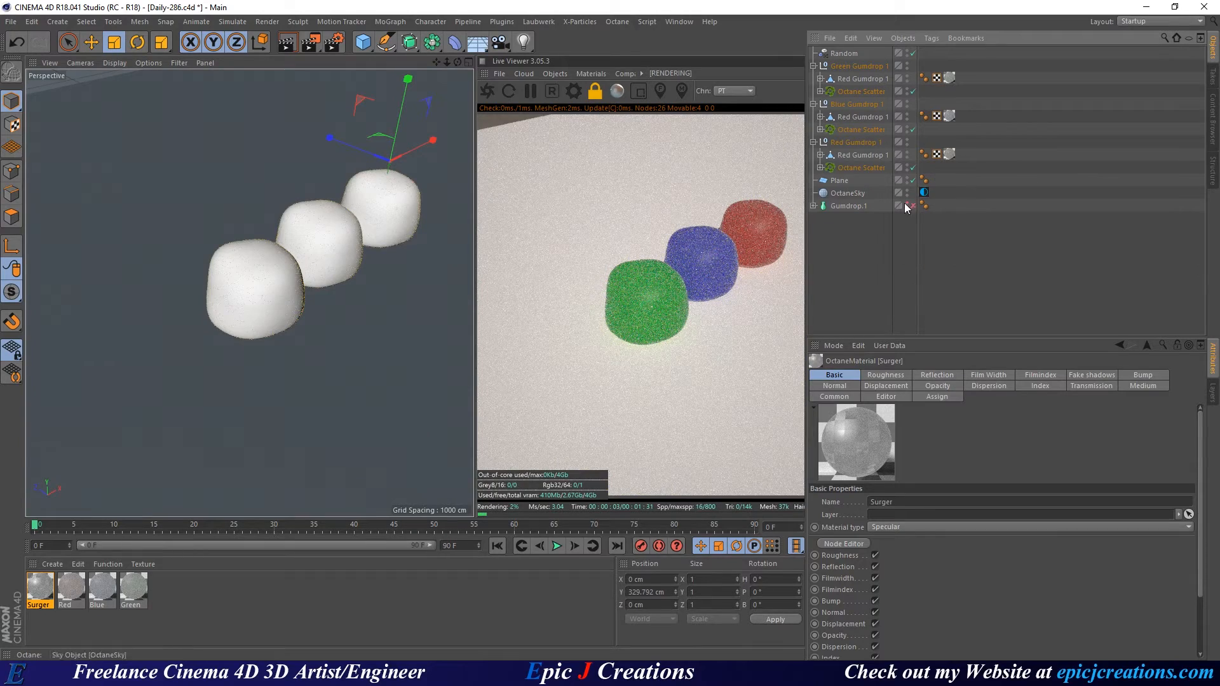
{"action": "left_click", "coordinate": [820, 155]}
{"action": "left_click", "coordinate": [820, 117]}
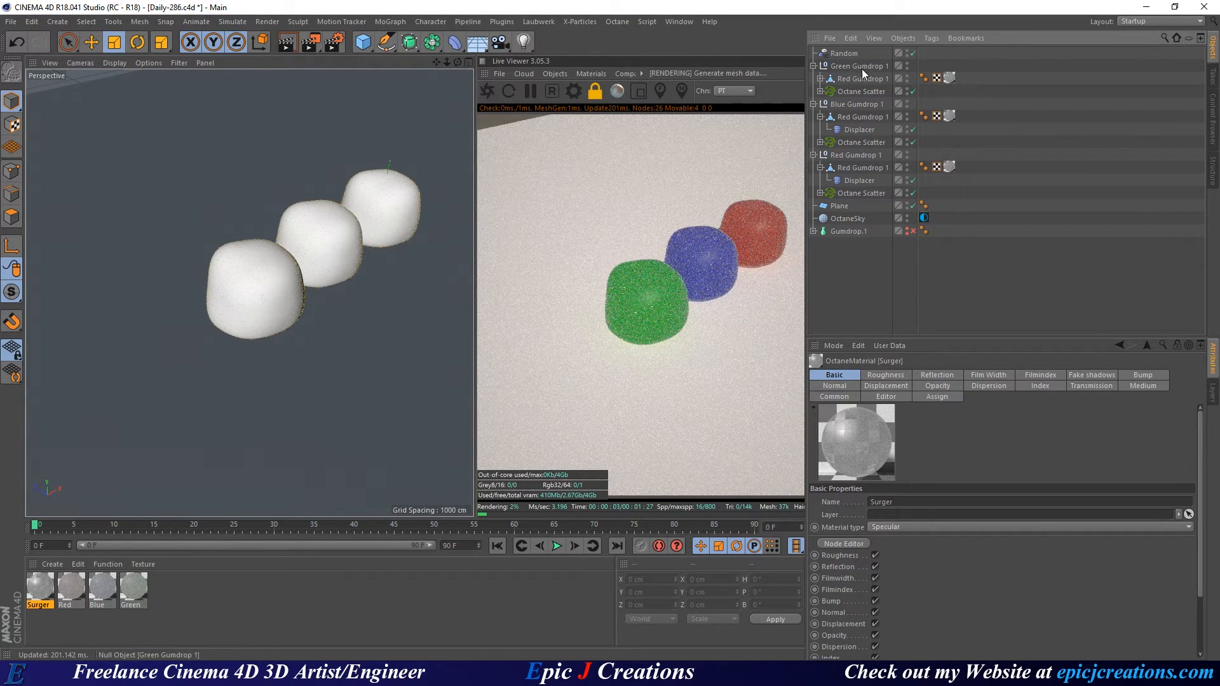
{"action": "left_click", "coordinate": [842, 118]}
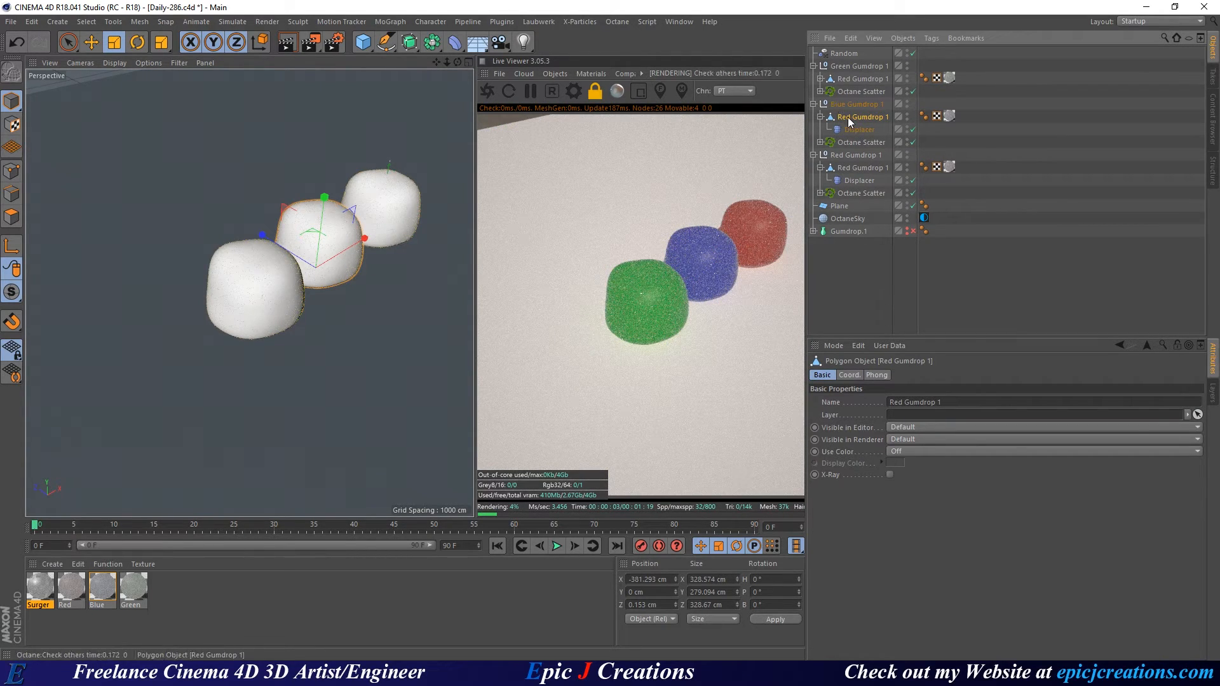
{"action": "left_click", "coordinate": [861, 130]}
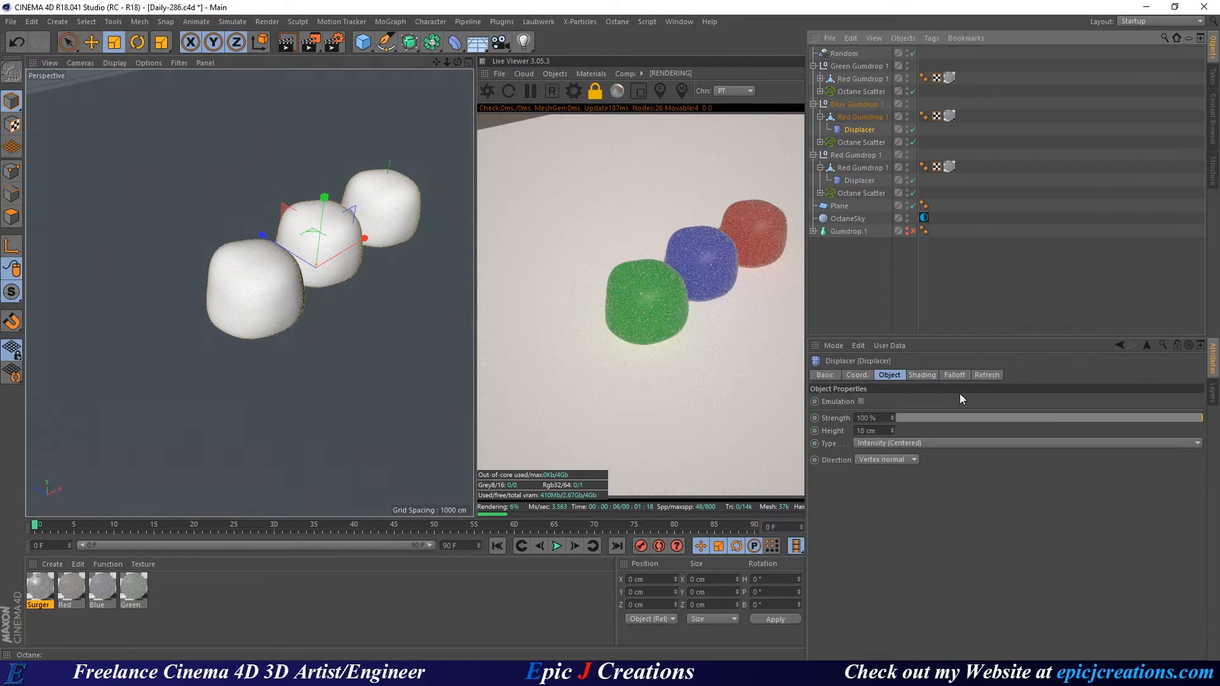
{"action": "left_click", "coordinate": [922, 375]}
{"action": "left_click", "coordinate": [863, 433]}
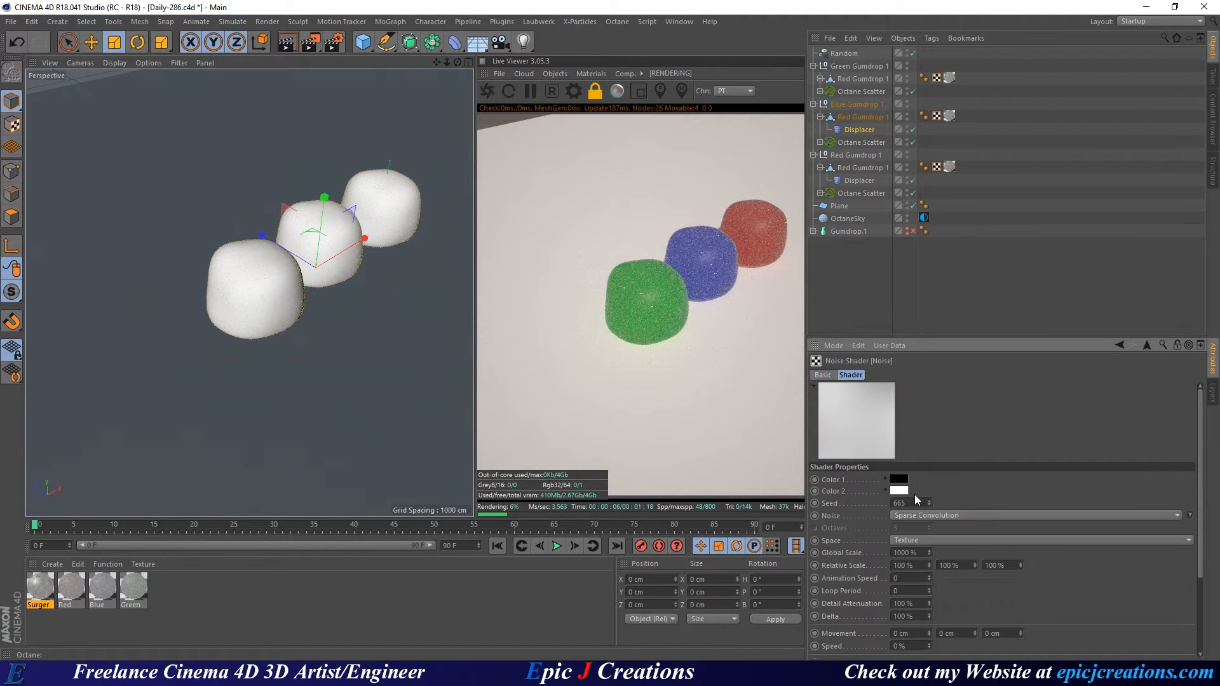
{"action": "scroll", "coordinate": [1046, 604], "scroll_direction": "down", "scroll_amount": 2}
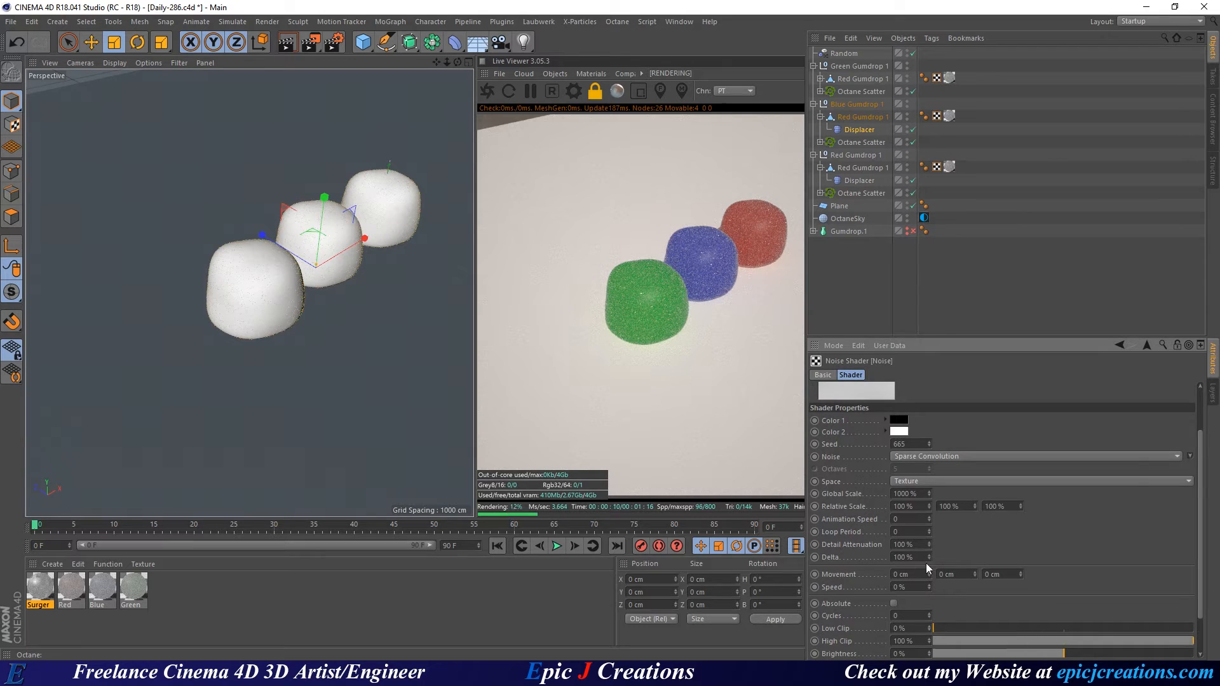
{"action": "scroll", "coordinate": [1064, 536], "scroll_direction": "down", "scroll_amount": 2}
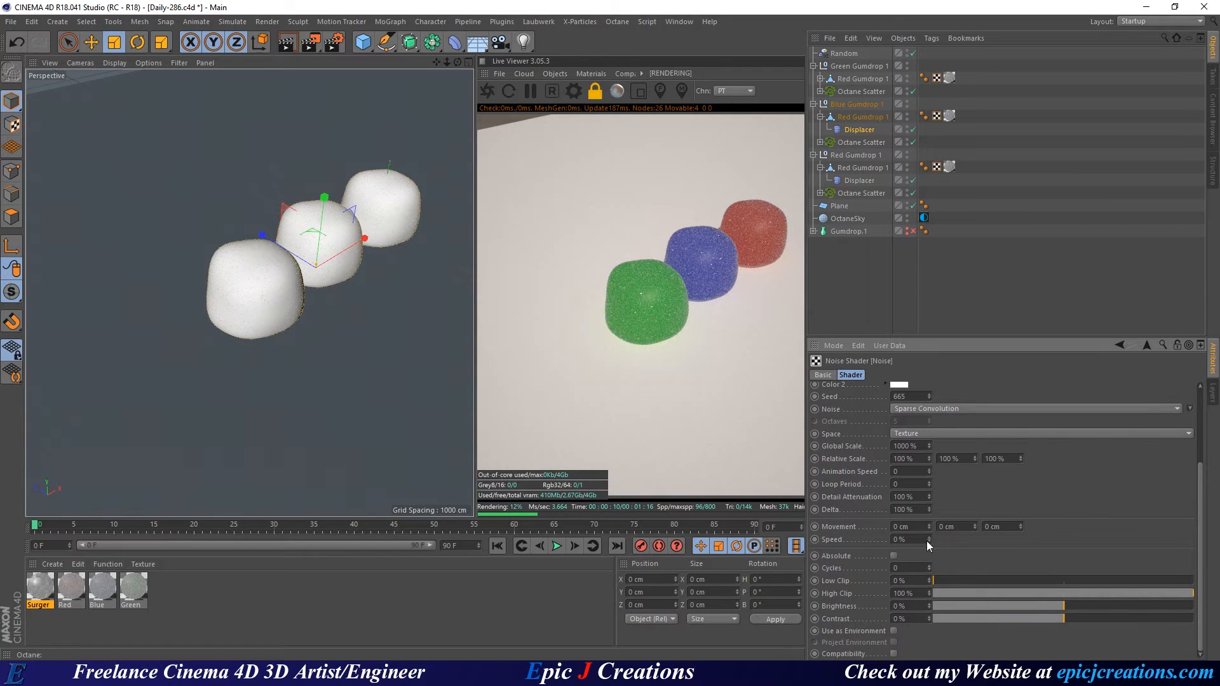
{"action": "left_click", "coordinate": [917, 397]}
{"action": "scroll", "coordinate": [917, 397], "scroll_direction": "up", "scroll_amount": 18}
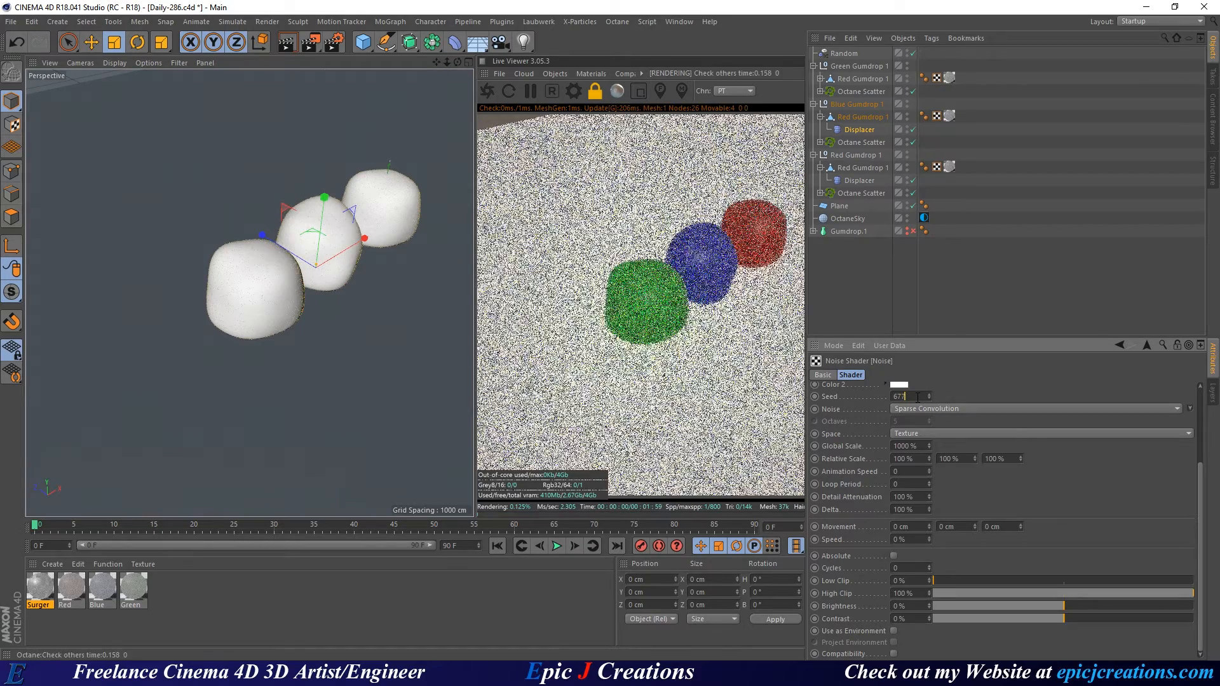
{"action": "scroll", "coordinate": [917, 397], "scroll_direction": "up", "scroll_amount": 12}
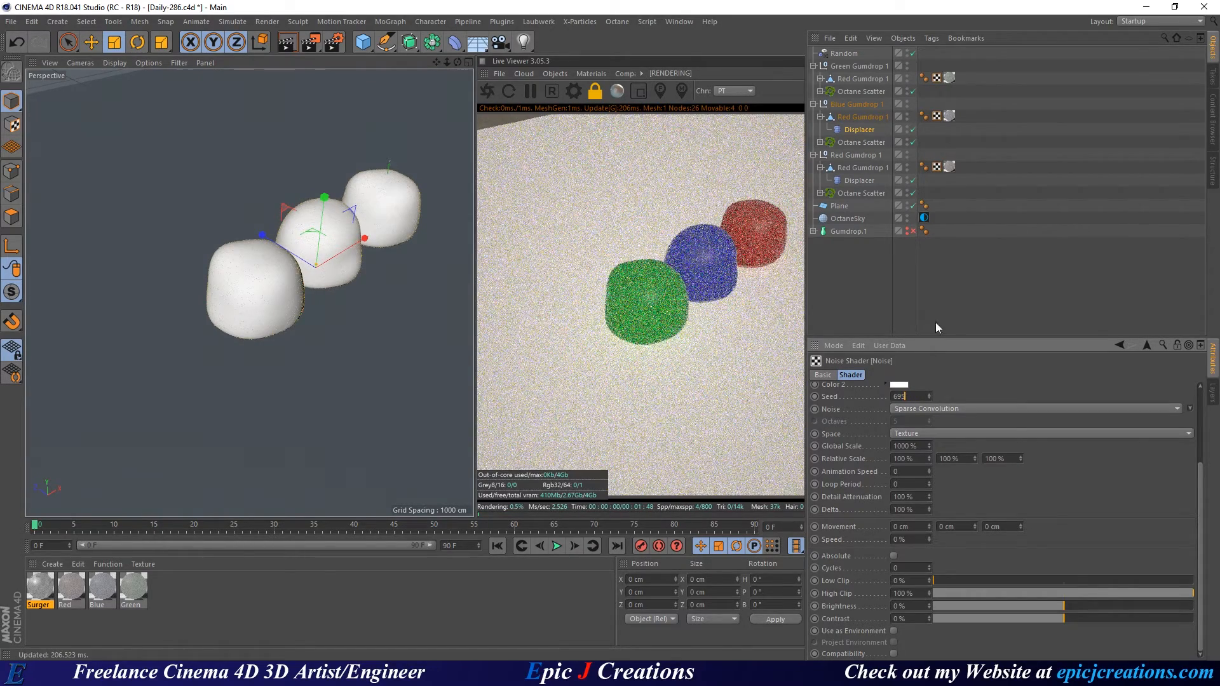
Set the red gumdrop Displacer's noise Seed to 615 and orbit to compare the three shapes.
{"action": "left_click", "coordinate": [859, 181]}
{"action": "left_click", "coordinate": [901, 414]}
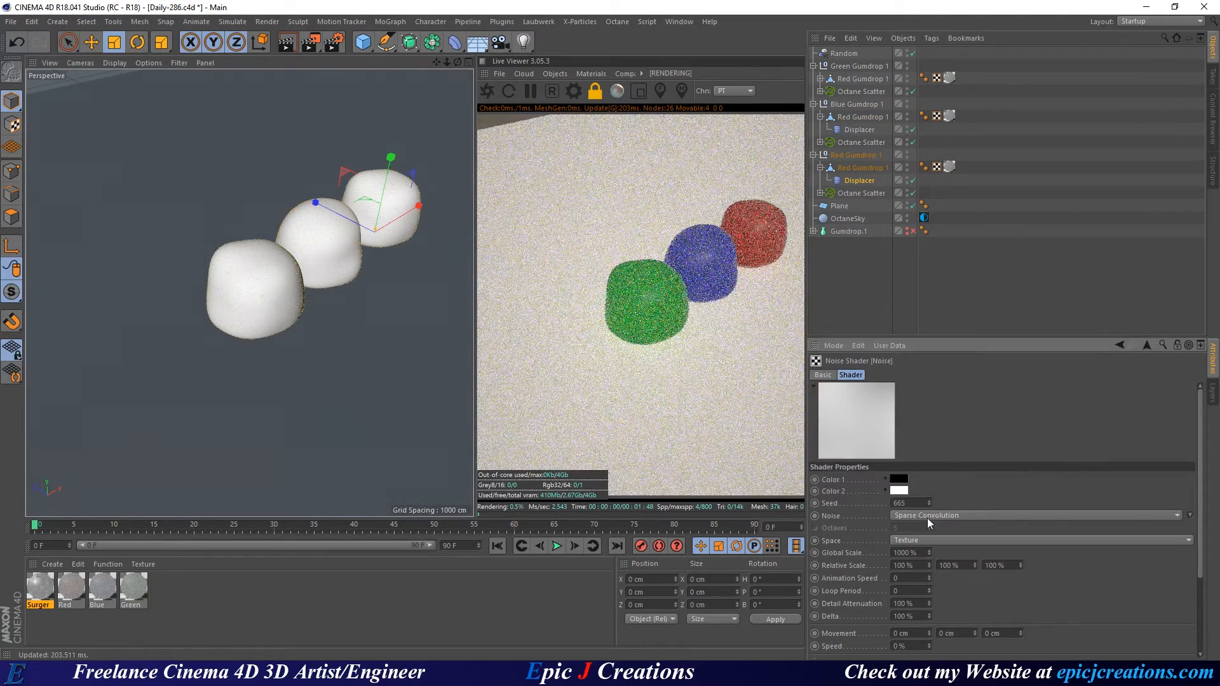
{"action": "left_click", "coordinate": [911, 503]}
{"action": "scroll", "coordinate": [911, 503], "scroll_direction": "up", "scroll_amount": 5}
{"action": "scroll", "coordinate": [912, 503], "scroll_direction": "down", "scroll_amount": 20}
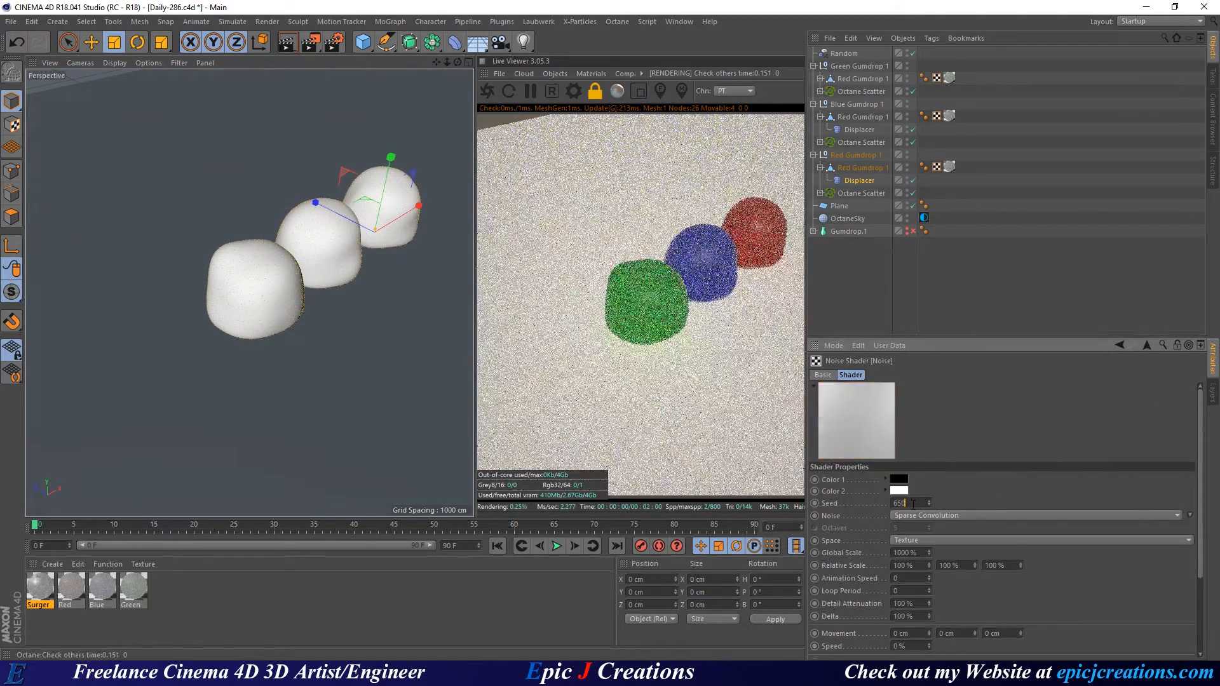
{"action": "scroll", "coordinate": [913, 504], "scroll_direction": "down", "scroll_amount": 13}
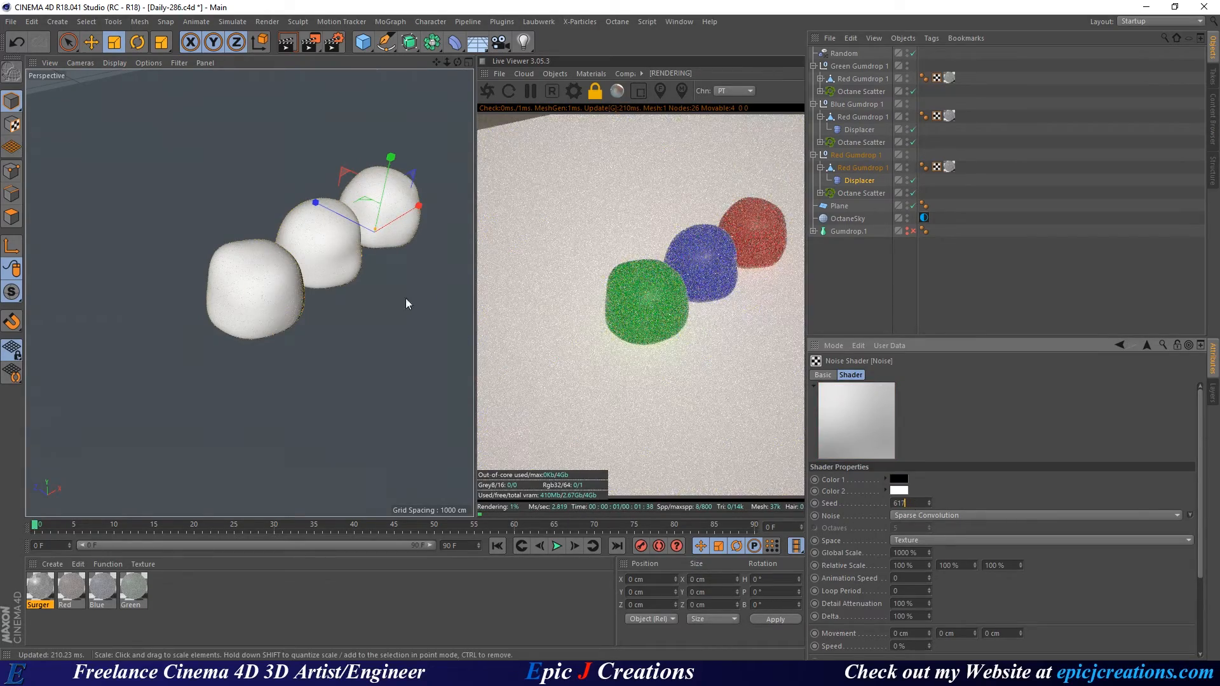
{"action": "left_click_drag", "start_coordinate": [328, 238], "coordinate": [370, 240], "text": "alt"}
{"action": "middle_click_drag", "start_coordinate": [371, 240], "coordinate": [322, 280], "text": "alt"}
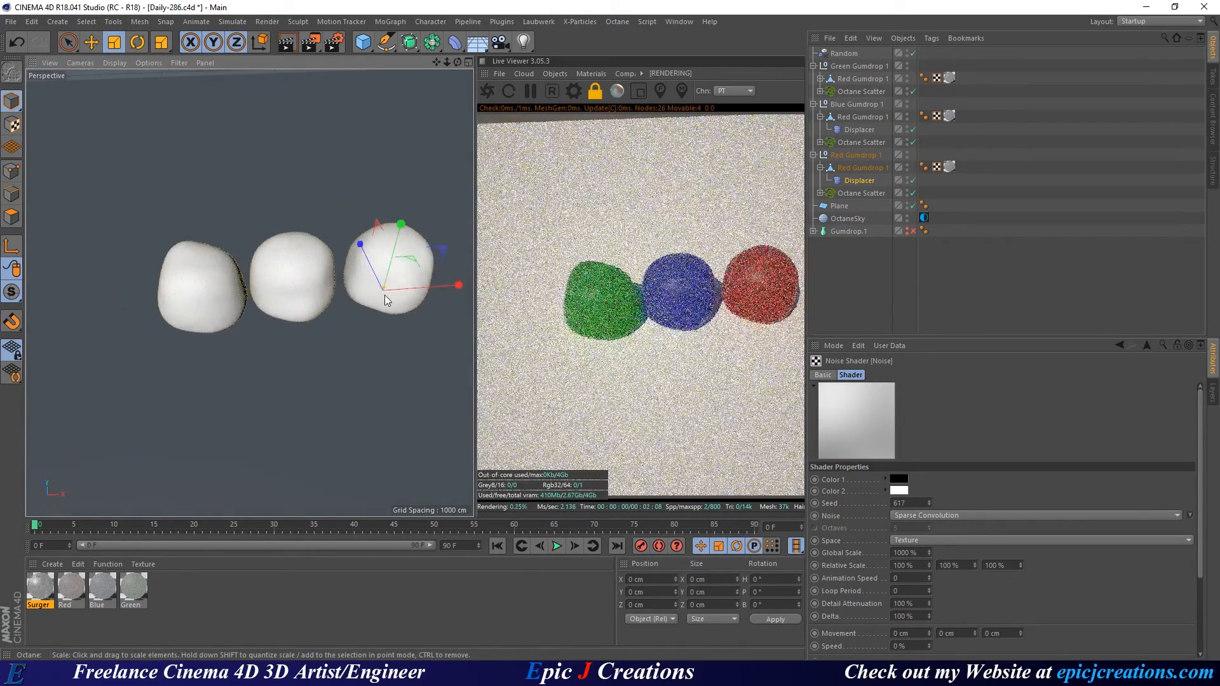
{"action": "left_click", "coordinate": [915, 502]}
{"action": "scroll", "coordinate": [915, 501], "scroll_direction": "down", "scroll_amount": 2}
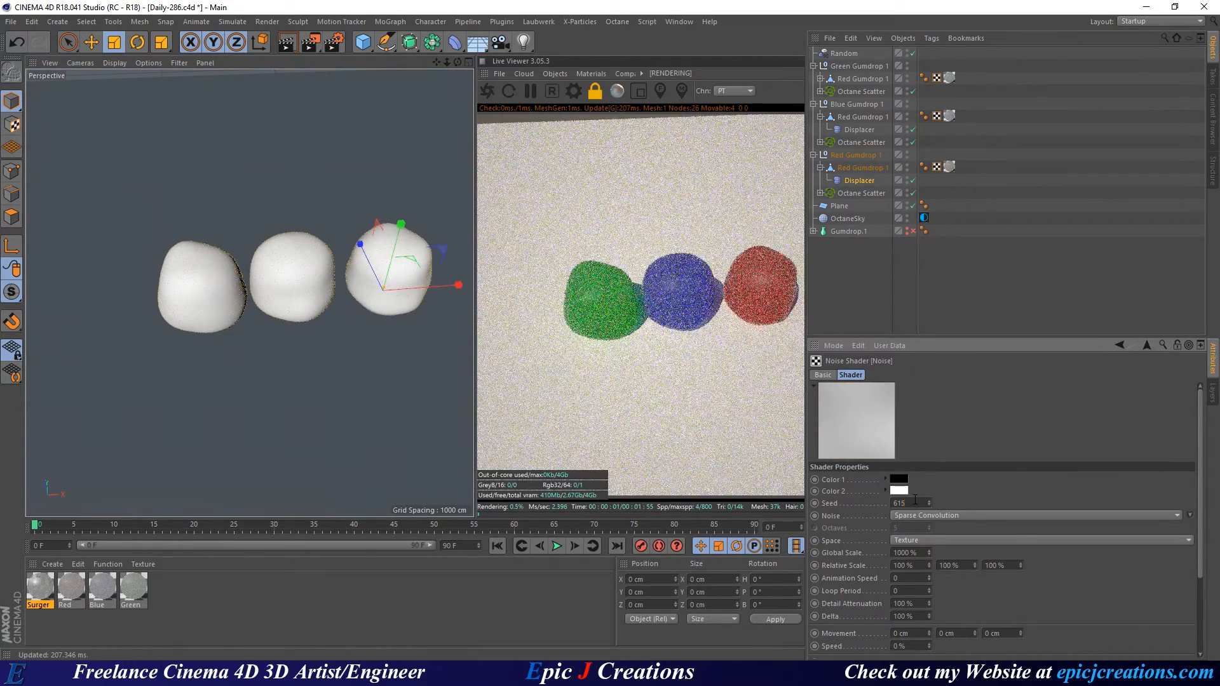
{"action": "left_click_drag", "start_coordinate": [334, 315], "coordinate": [348, 290], "text": "alt"}
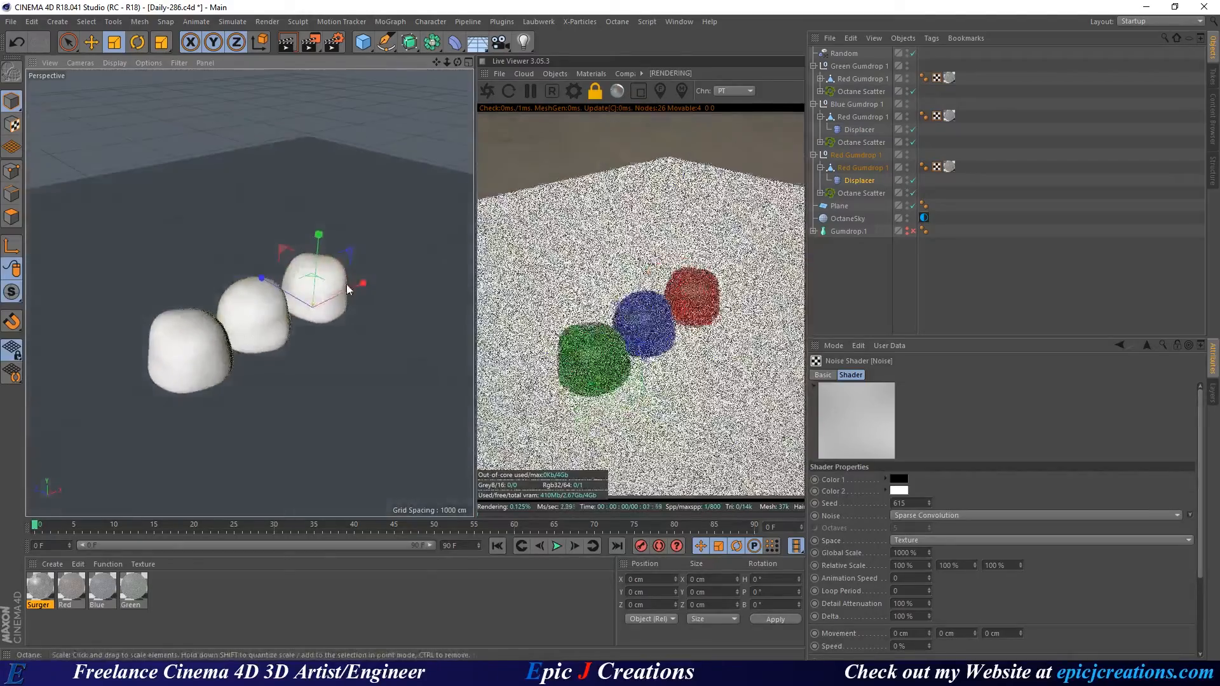
{"action": "left_click_drag", "start_coordinate": [225, 325], "coordinate": [340, 301], "text": "alt"}
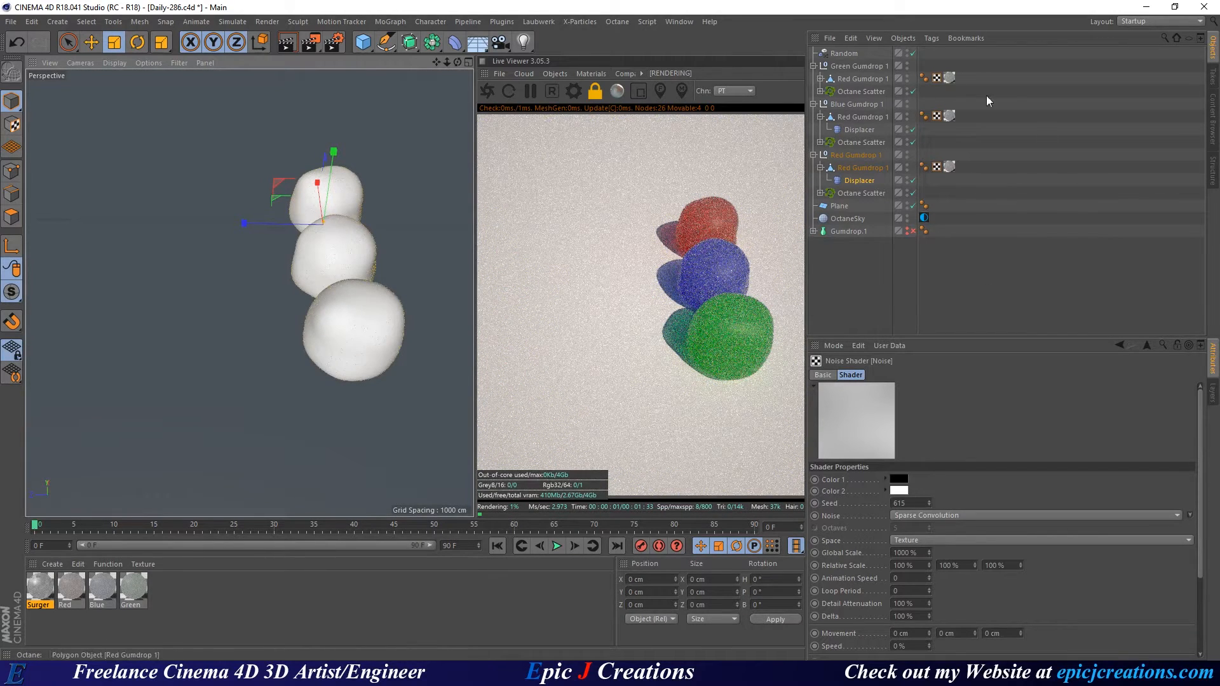
Collapse the Green, Blue and Red Gumdrop 1 groups and select all three together.
{"action": "left_click", "coordinate": [814, 66]}
{"action": "left_click", "coordinate": [813, 78]}
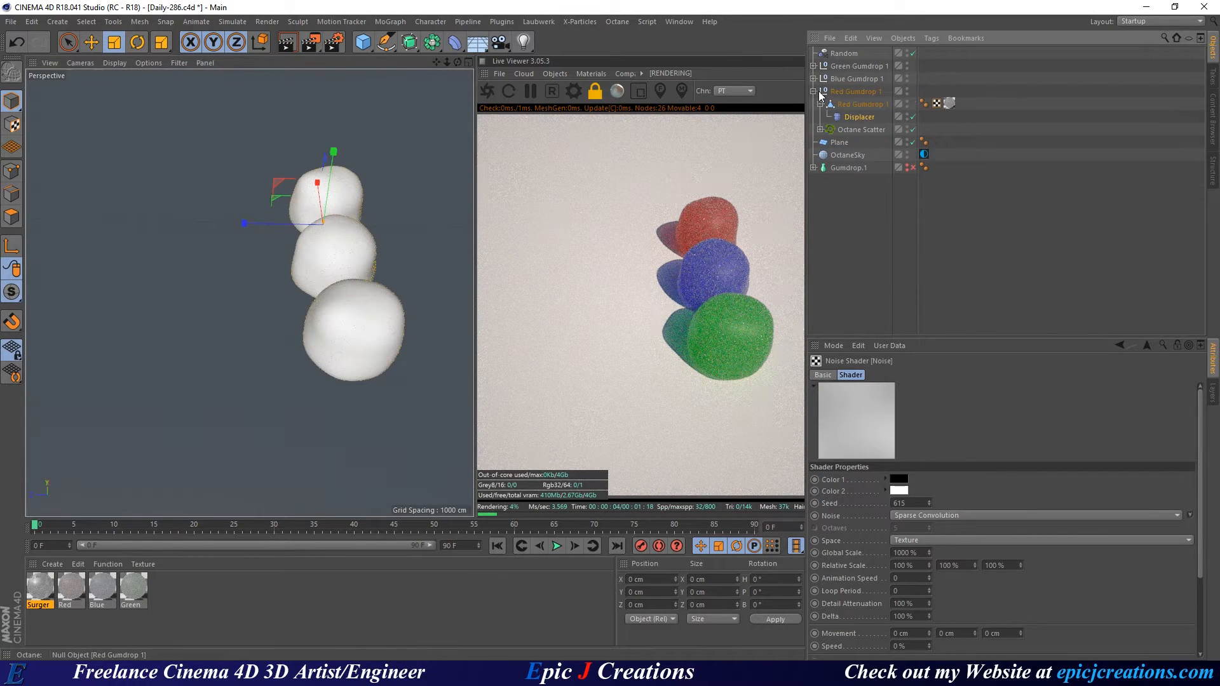
{"action": "left_click", "coordinate": [820, 91]}
{"action": "left_click", "coordinate": [813, 91]}
{"action": "left_click", "coordinate": [837, 66], "text": "shift"}
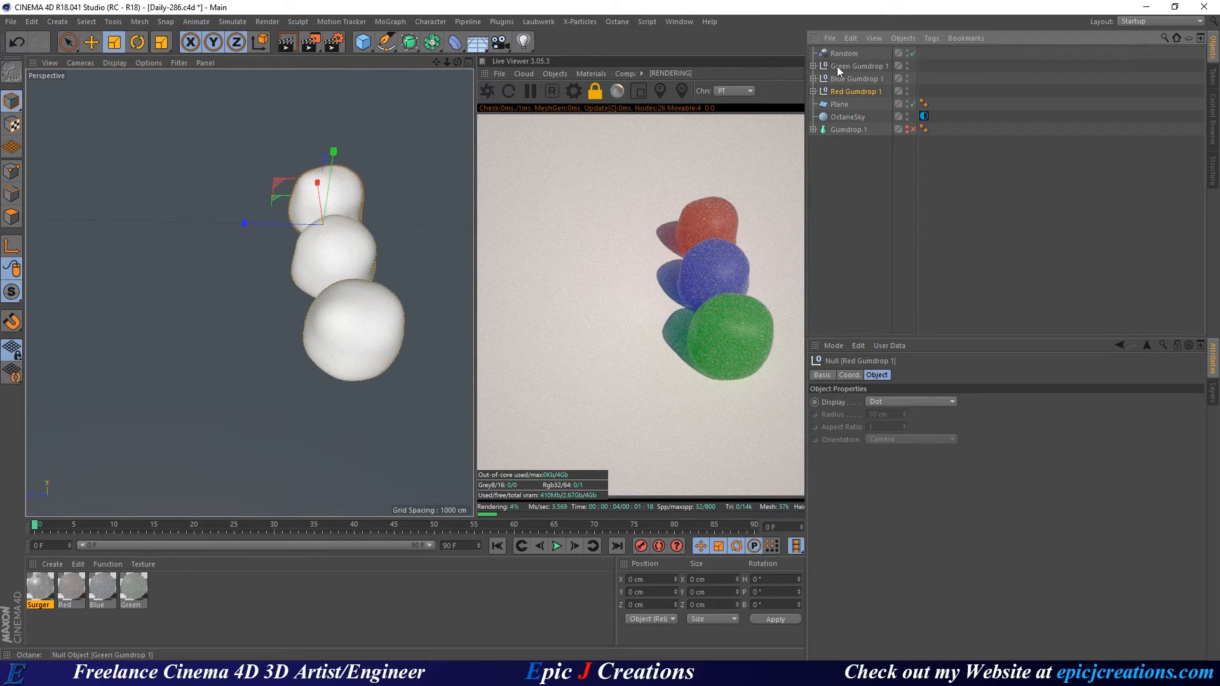
Drag out a trial copy of the three gumdrops with the Move tool, then undo it.
{"action": "key", "text": "e"}
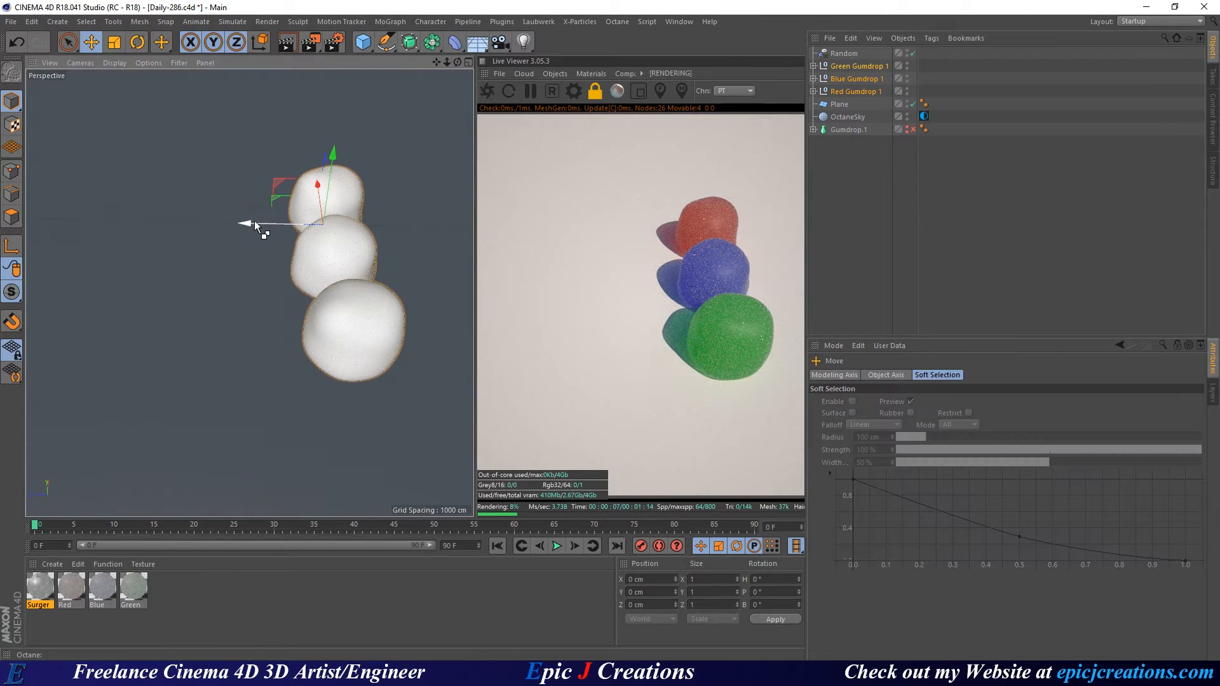
{"action": "left_click_drag", "start_coordinate": [165, 218], "coordinate": [110, 221], "text": "ctrl"}
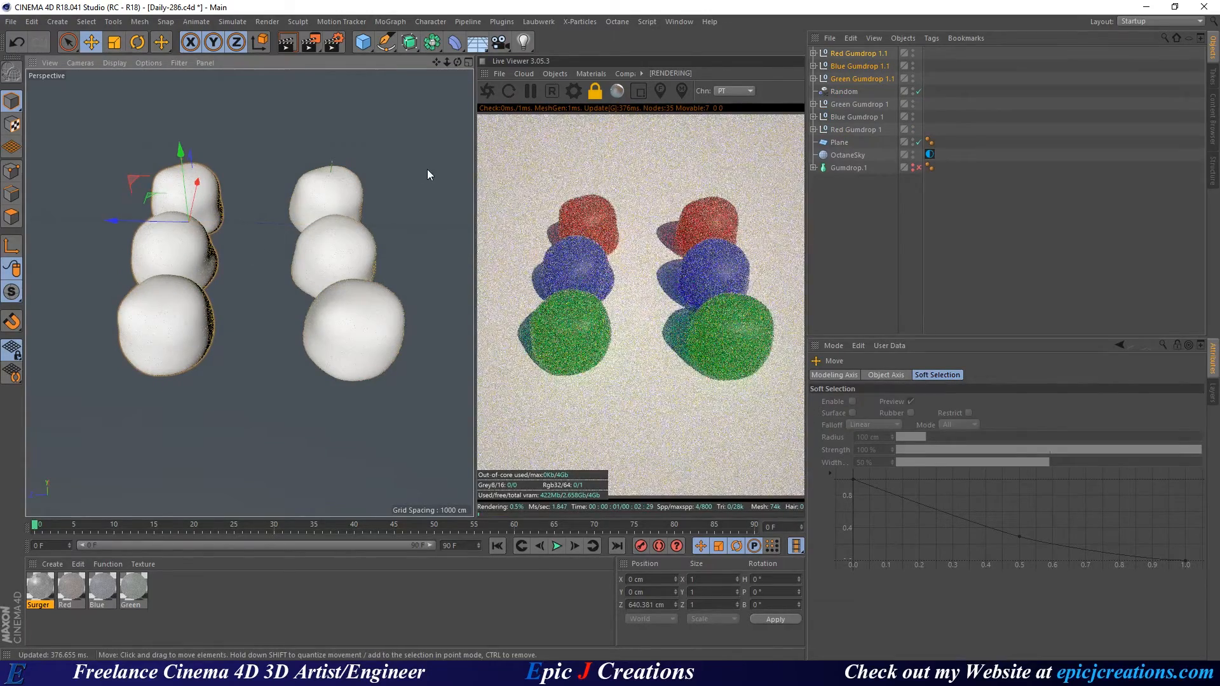
{"action": "key", "text": "ctrl+z"}
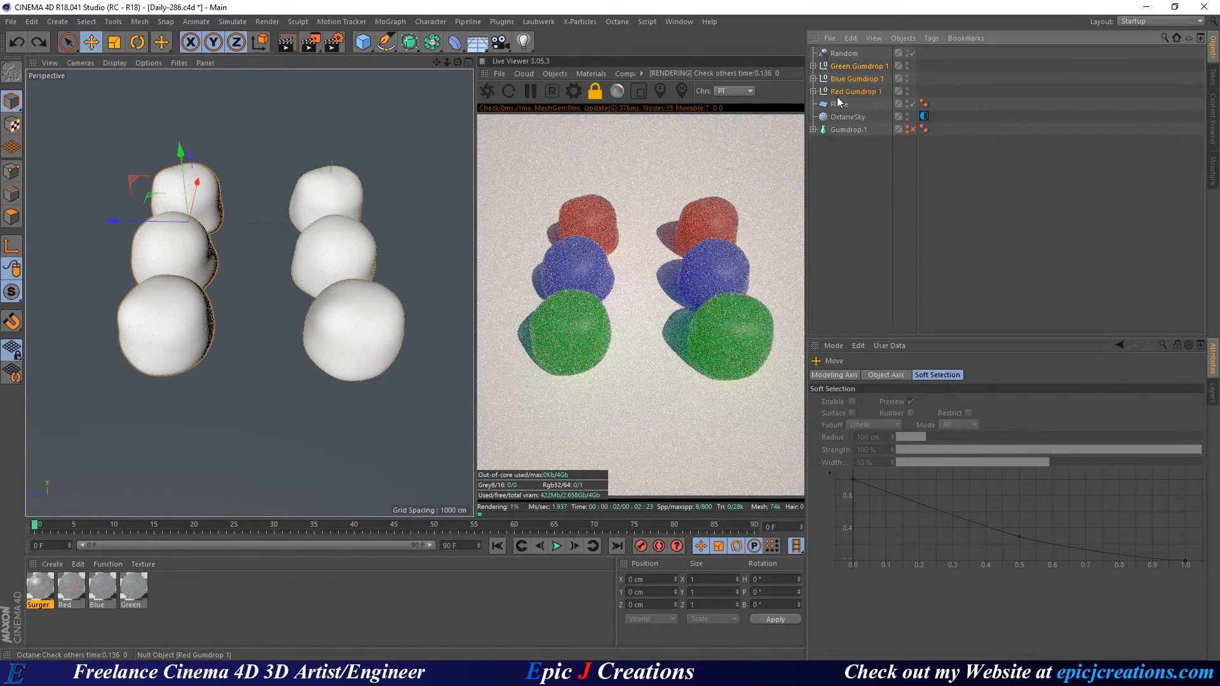
{"action": "left_click", "coordinate": [390, 21]}
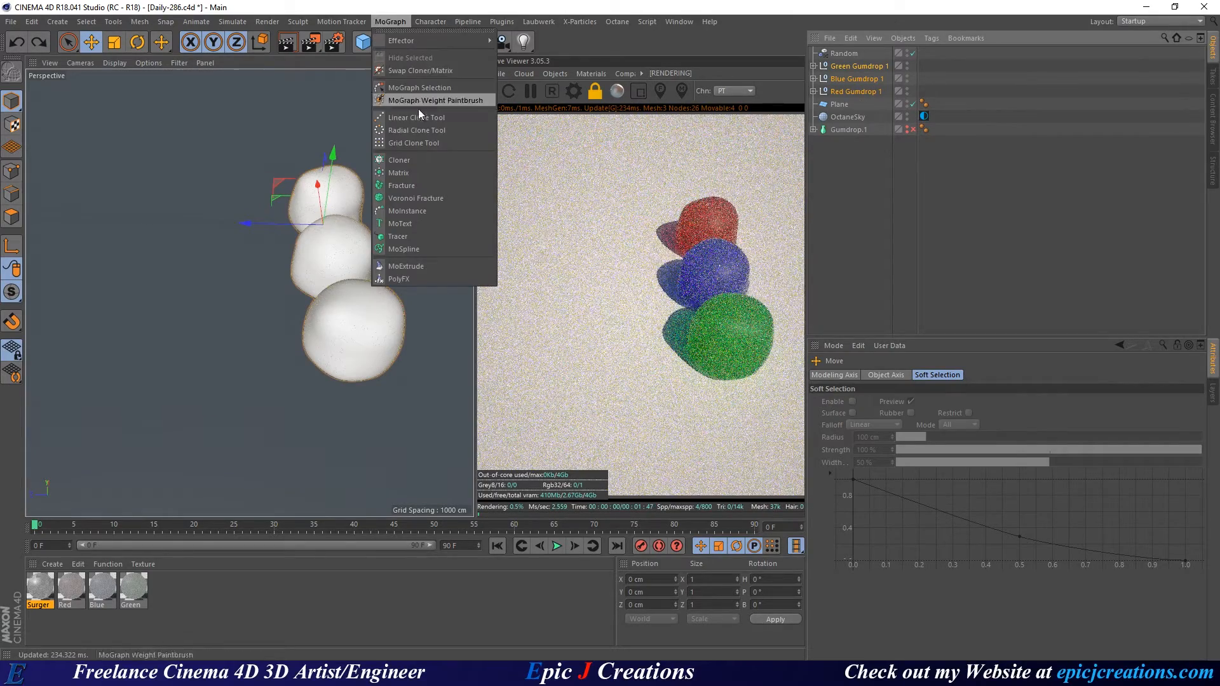
Add a Cloner in Honeycomb Array mode and save an incremented version of the scene.
{"action": "left_click", "coordinate": [399, 159]}
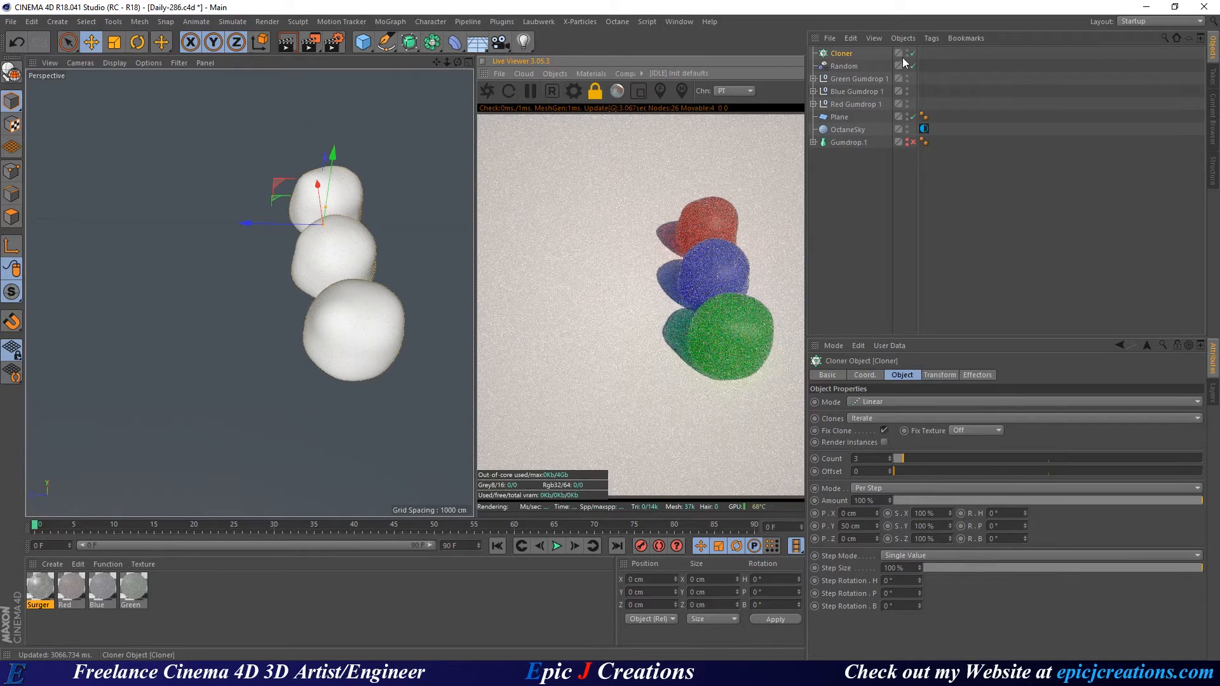
{"action": "key", "text": "ctrl+s"}
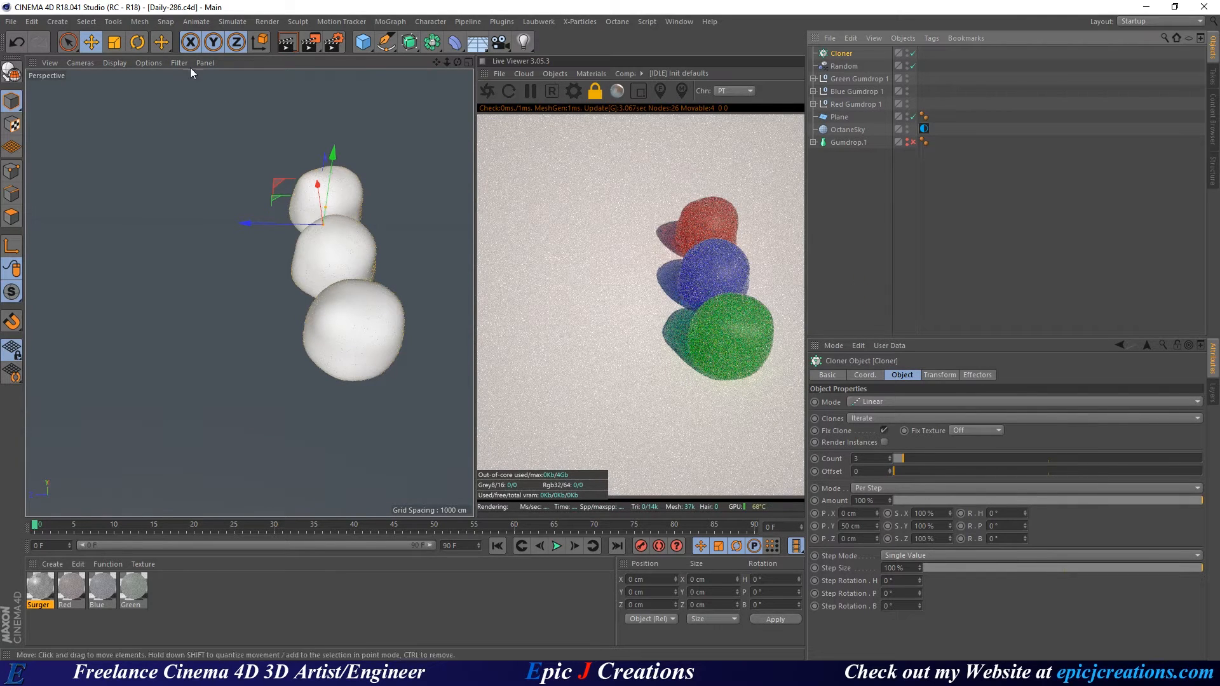
{"action": "left_click", "coordinate": [11, 22]}
{"action": "left_click", "coordinate": [88, 151]}
{"action": "left_click", "coordinate": [863, 404]}
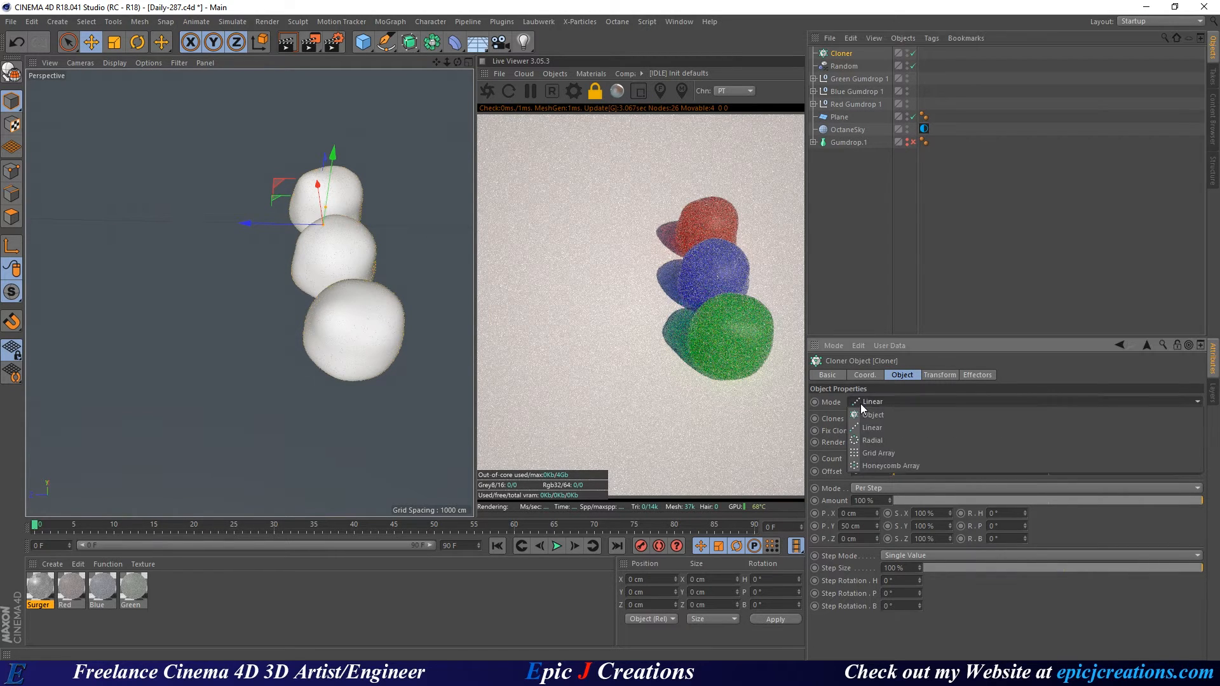
{"action": "left_click", "coordinate": [920, 466]}
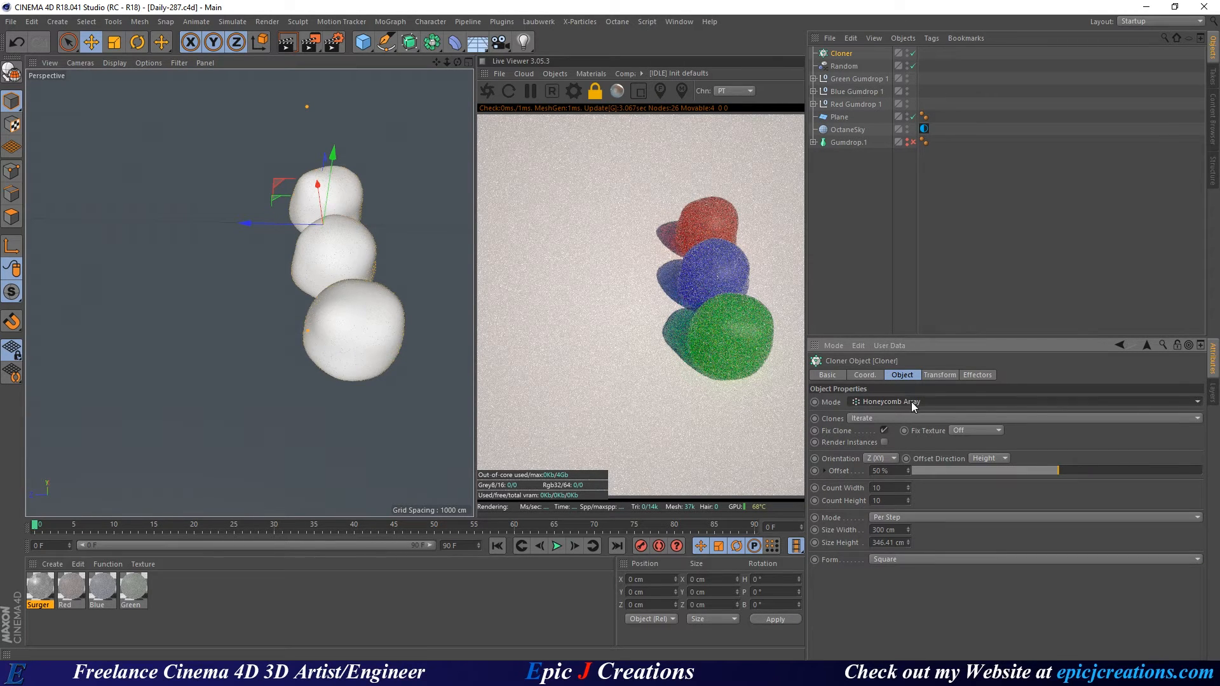
Parent the three gumdrop groups under the Cloner and turn on Render Instances.
{"action": "left_click", "coordinate": [848, 77]}
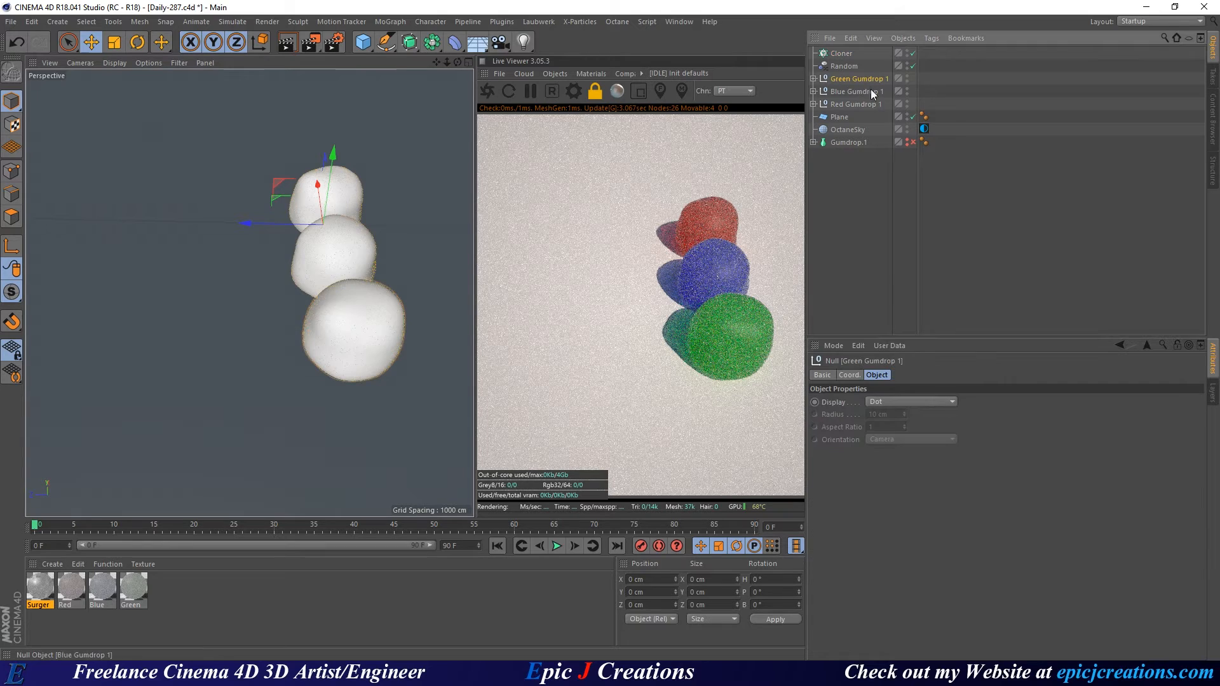
{"action": "left_click", "coordinate": [861, 103], "text": "shift"}
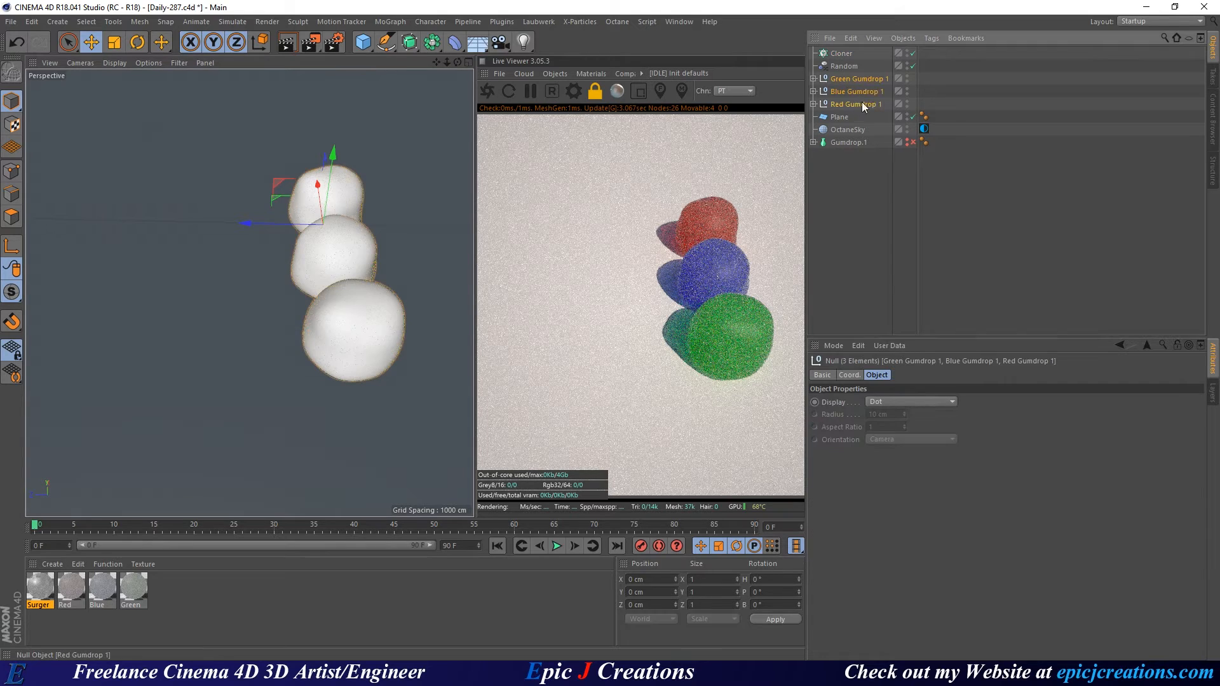
{"action": "left_click_drag", "start_coordinate": [836, 56], "coordinate": [837, 57]}
{"action": "left_click", "coordinate": [842, 56]}
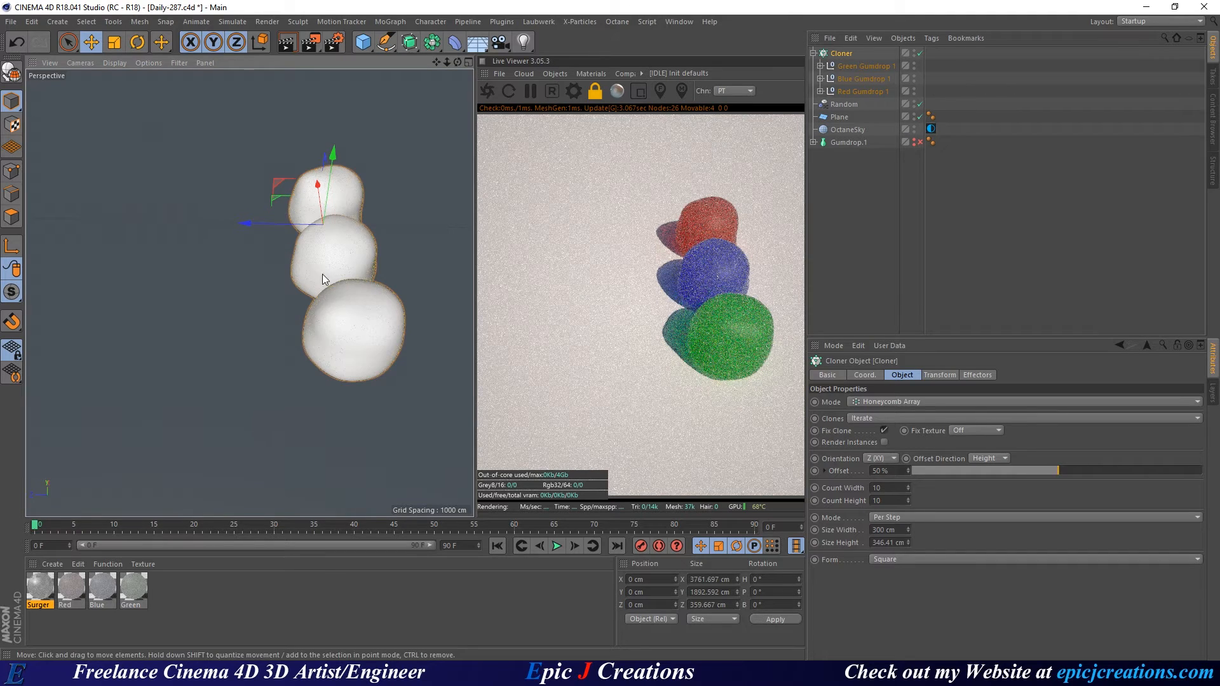
{"action": "left_click_drag", "start_coordinate": [350, 268], "coordinate": [352, 268], "text": "alt"}
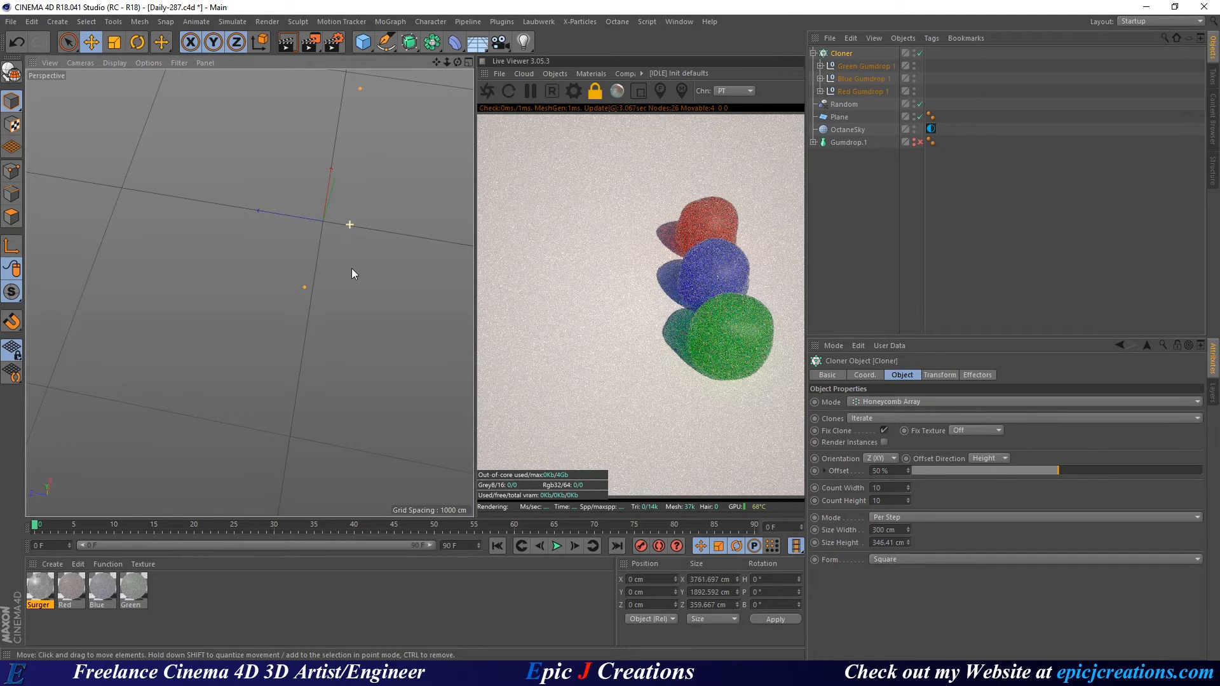
{"action": "left_click", "coordinate": [883, 441]}
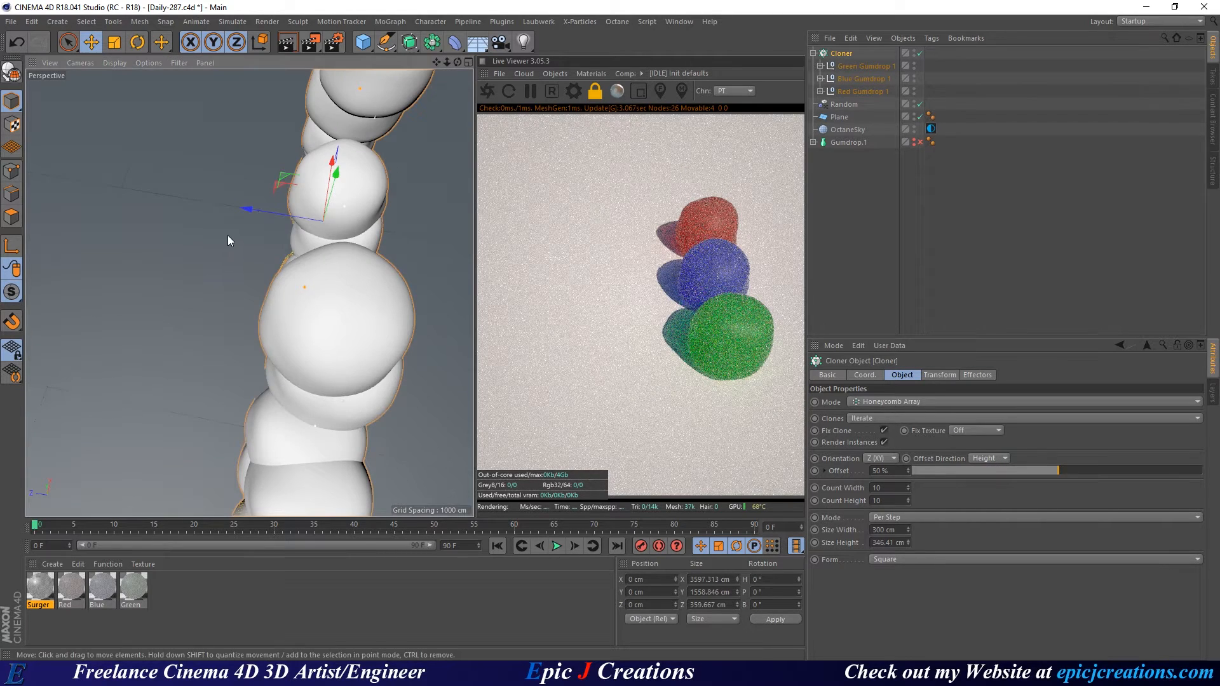
Survey the cloned gumdrop field, then expand Green Gumdrop 1 and select its mesh.
{"action": "left_click_drag", "start_coordinate": [228, 236], "coordinate": [218, 217], "text": "alt"}
{"action": "scroll", "coordinate": [310, 390], "scroll_direction": "down", "scroll_amount": 6}
{"action": "middle_click_drag", "start_coordinate": [328, 405], "coordinate": [276, 307], "text": "alt"}
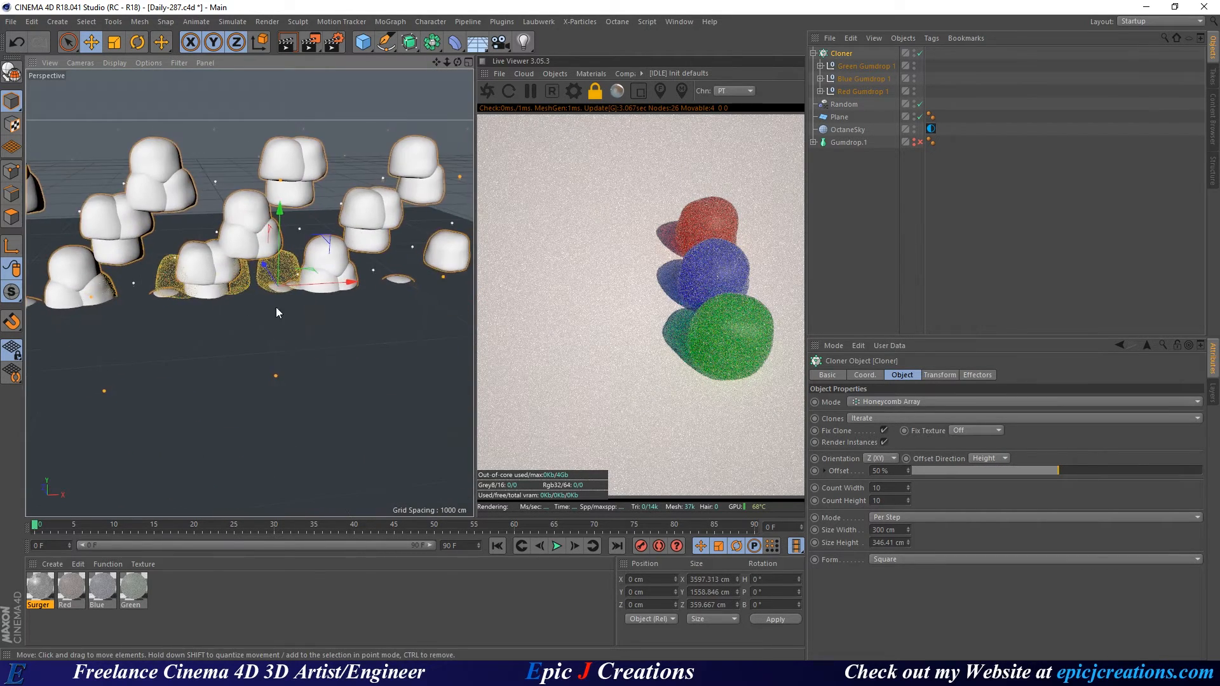
{"action": "scroll", "coordinate": [275, 307], "scroll_direction": "down", "scroll_amount": 3}
{"action": "left_click_drag", "start_coordinate": [275, 307], "coordinate": [312, 267], "text": "alt"}
{"action": "middle_click_drag", "start_coordinate": [237, 300], "coordinate": [261, 314], "text": "alt"}
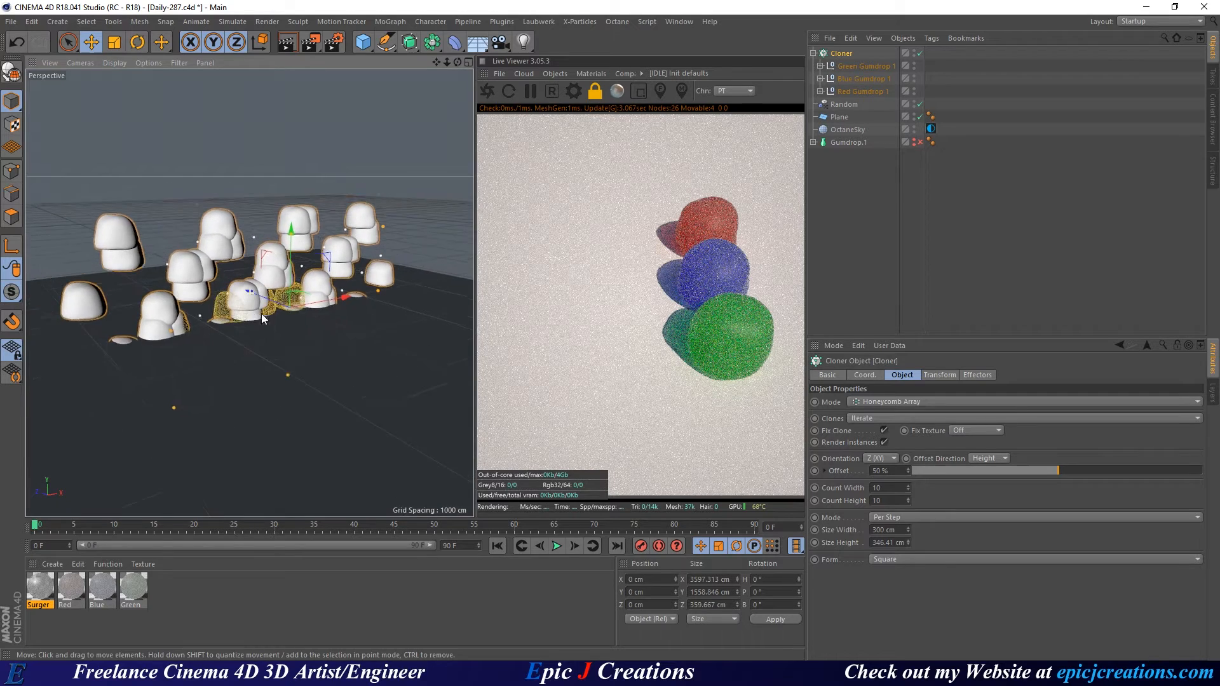
{"action": "scroll", "coordinate": [262, 314], "scroll_direction": "up", "scroll_amount": 4}
{"action": "left_click_drag", "start_coordinate": [261, 314], "coordinate": [223, 276], "text": "alt"}
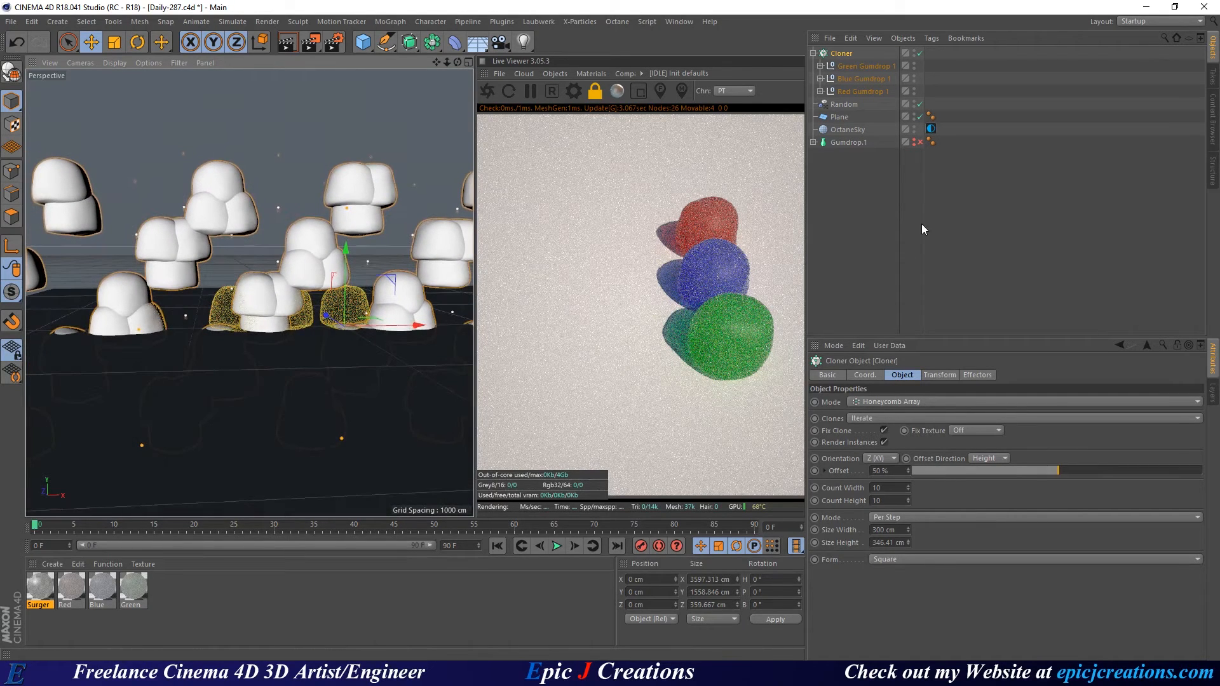
{"action": "left_click", "coordinate": [847, 67]}
{"action": "left_click", "coordinate": [819, 66]}
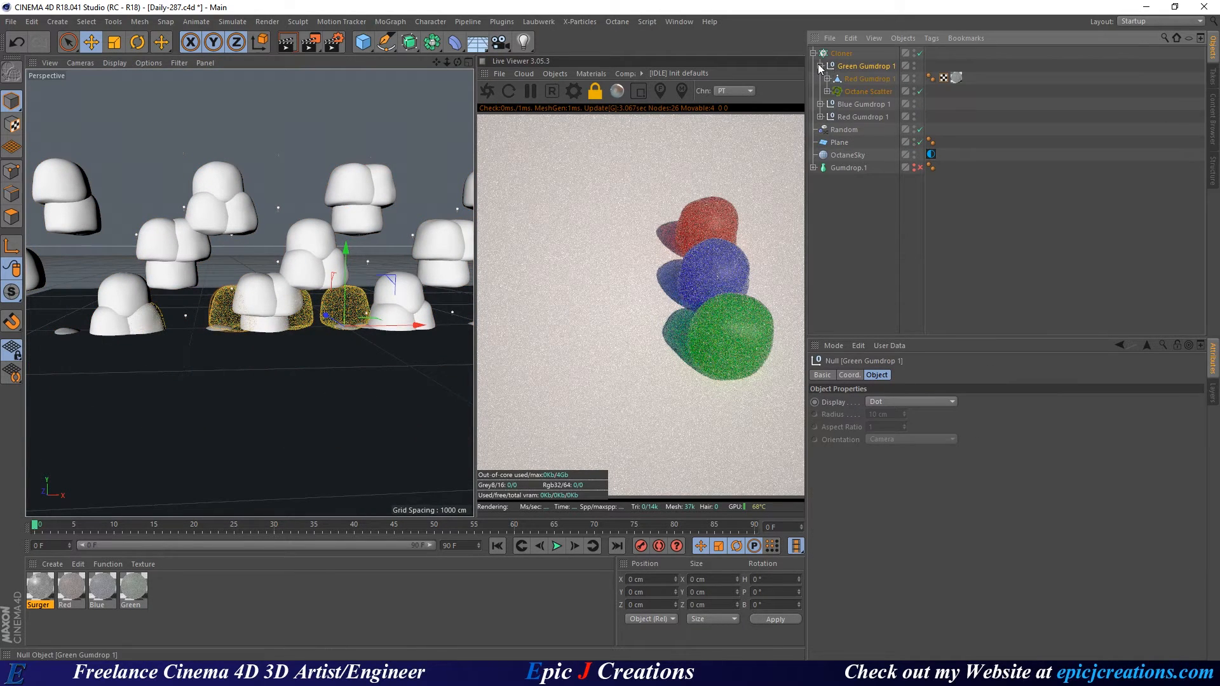
{"action": "left_click", "coordinate": [865, 79]}
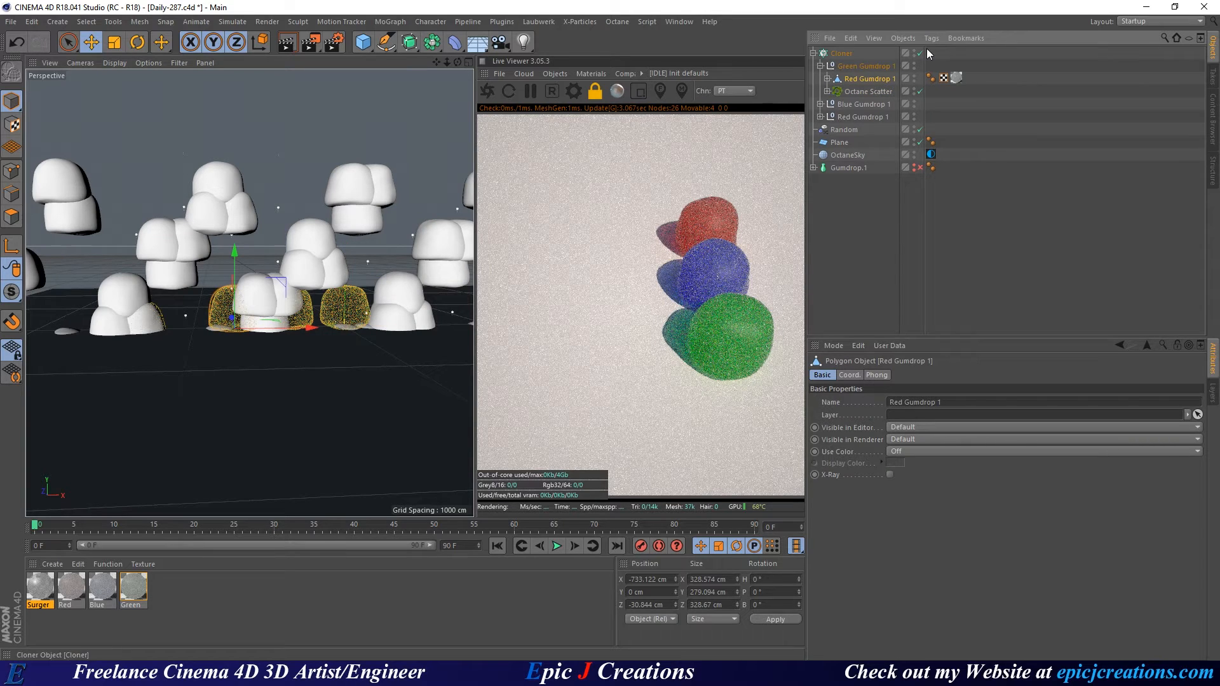
Disable the Cloner and reset the green group's gumdrop mesh X and Z positions to 0 cm.
{"action": "left_click", "coordinate": [919, 53]}
{"action": "left_click_drag", "start_coordinate": [294, 300], "coordinate": [331, 375], "text": "alt"}
{"action": "scroll", "coordinate": [295, 302], "scroll_direction": "up", "scroll_amount": 3}
{"action": "left_click", "coordinate": [826, 66]}
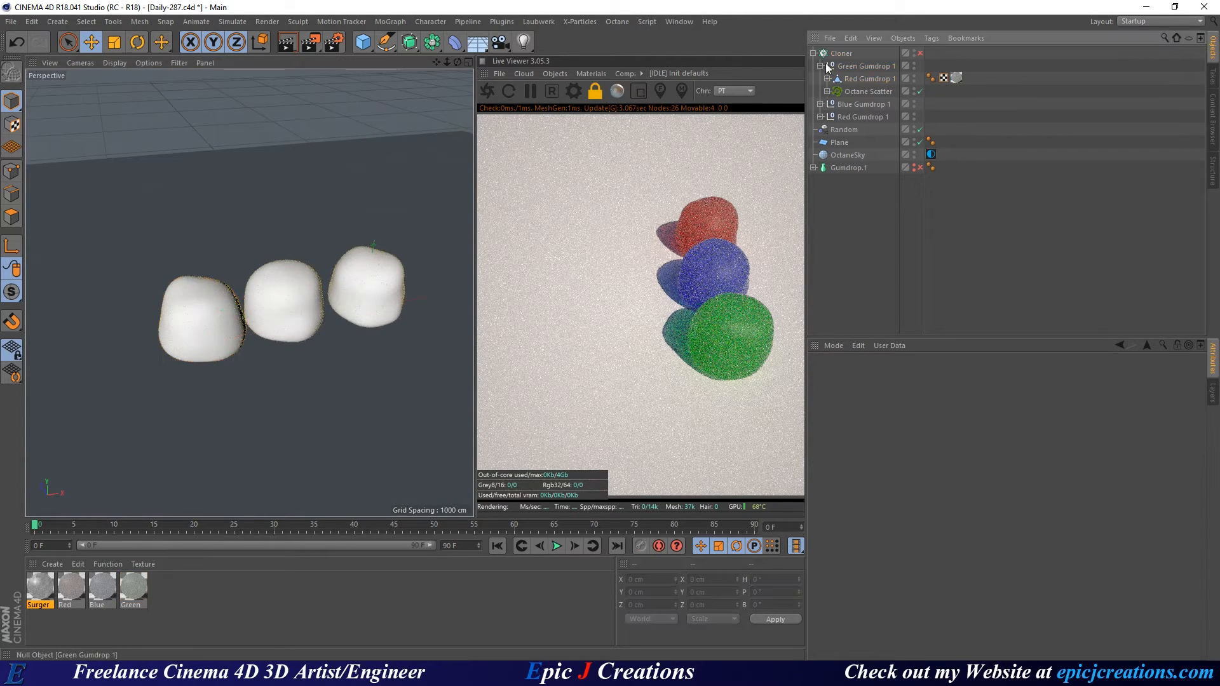
{"action": "left_click", "coordinate": [866, 80]}
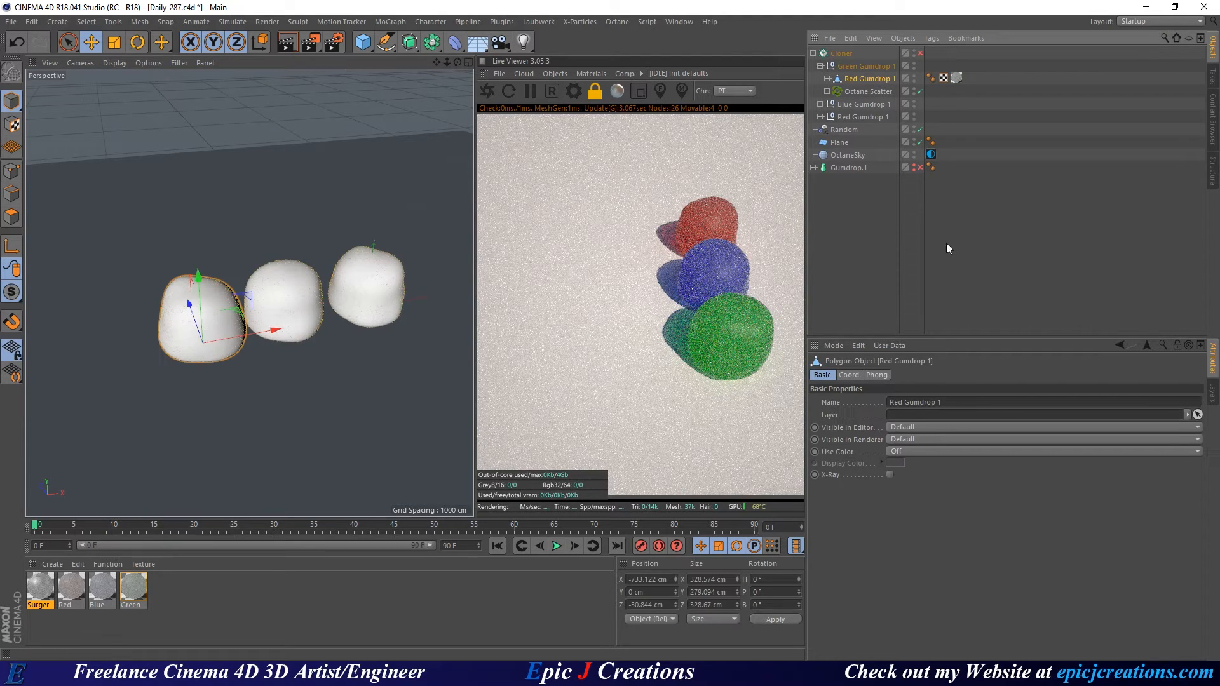
{"action": "left_click", "coordinate": [851, 375]}
{"action": "right_click", "coordinate": [878, 401]}
{"action": "right_click", "coordinate": [876, 428]}
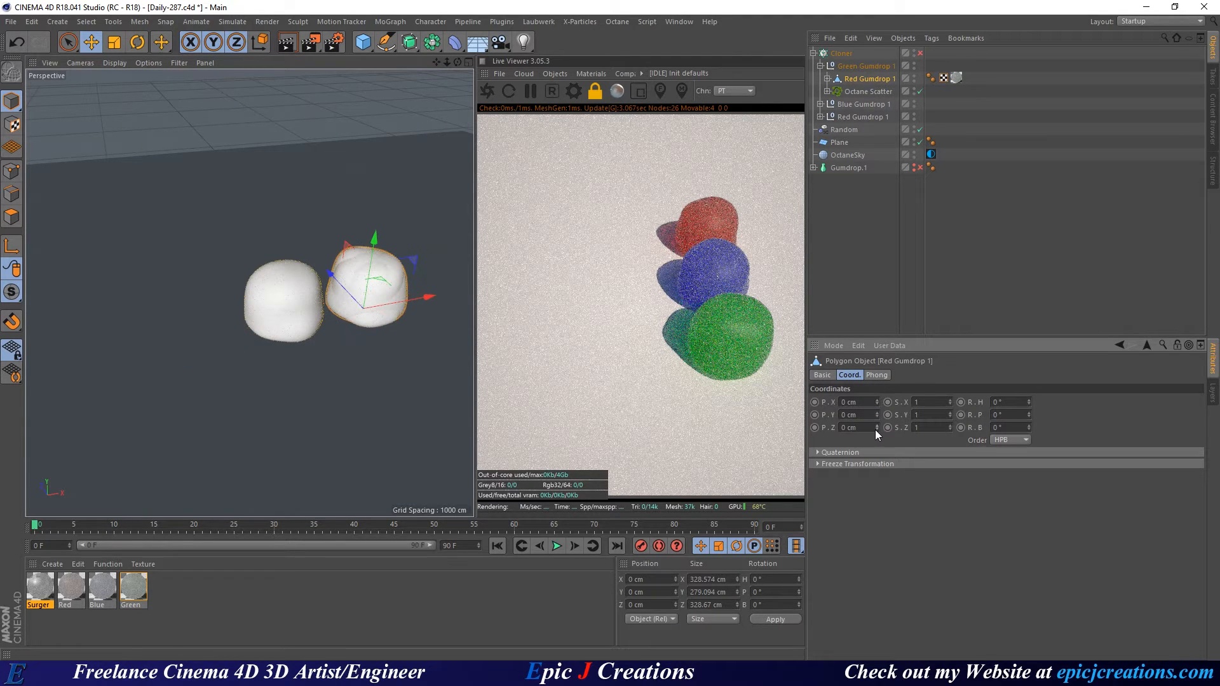
Reset the X position of the gumdrop meshes in Blue Gumdrop 1 and Red Gumdrop 1 to 0 cm.
{"action": "left_click", "coordinate": [820, 104]}
{"action": "left_click", "coordinate": [865, 117]}
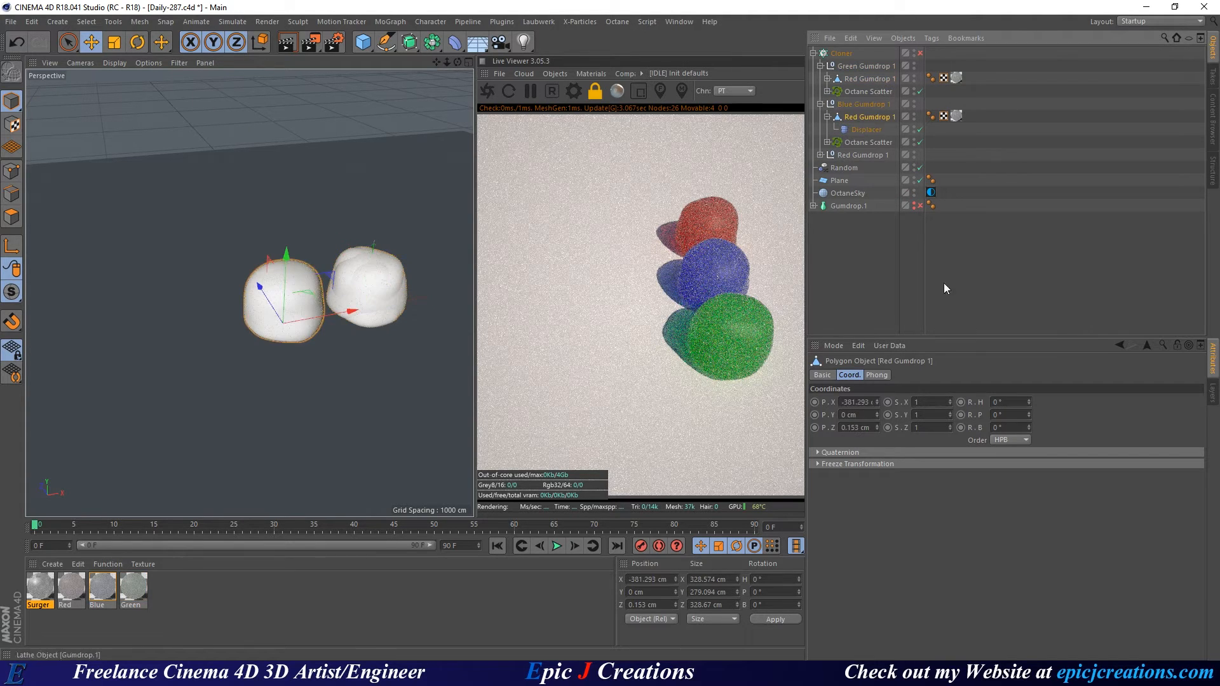
{"action": "right_click", "coordinate": [878, 402]}
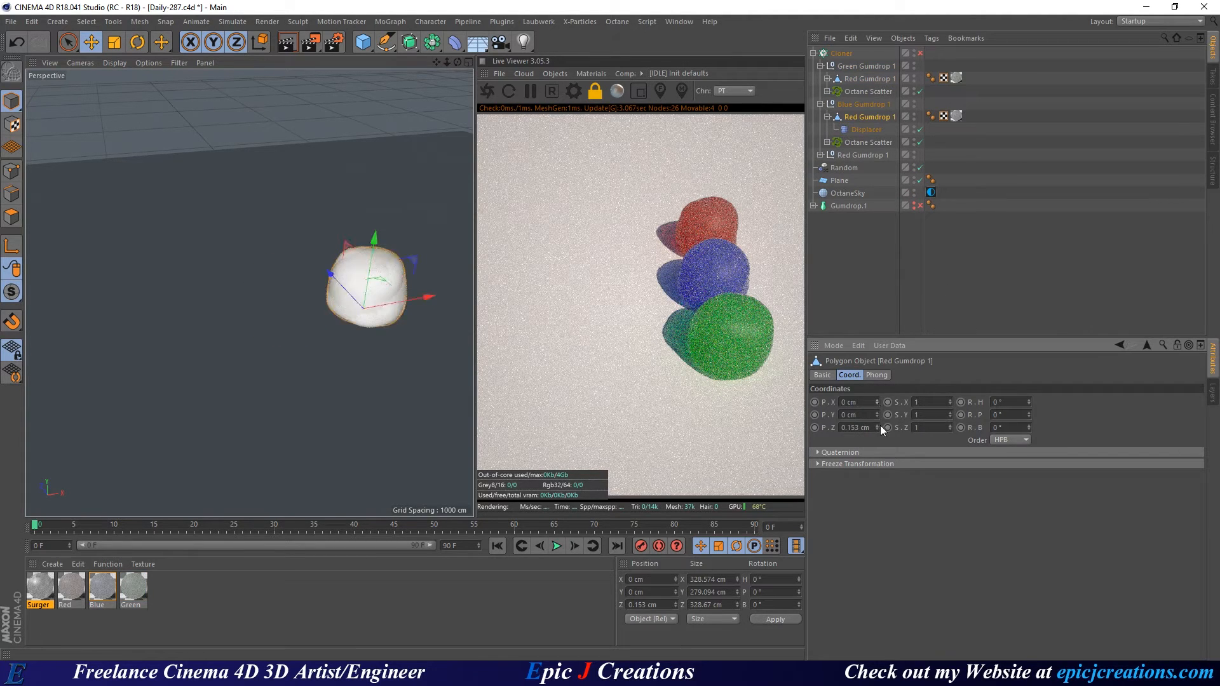
{"action": "left_click", "coordinate": [821, 155]}
{"action": "left_click", "coordinate": [866, 165]}
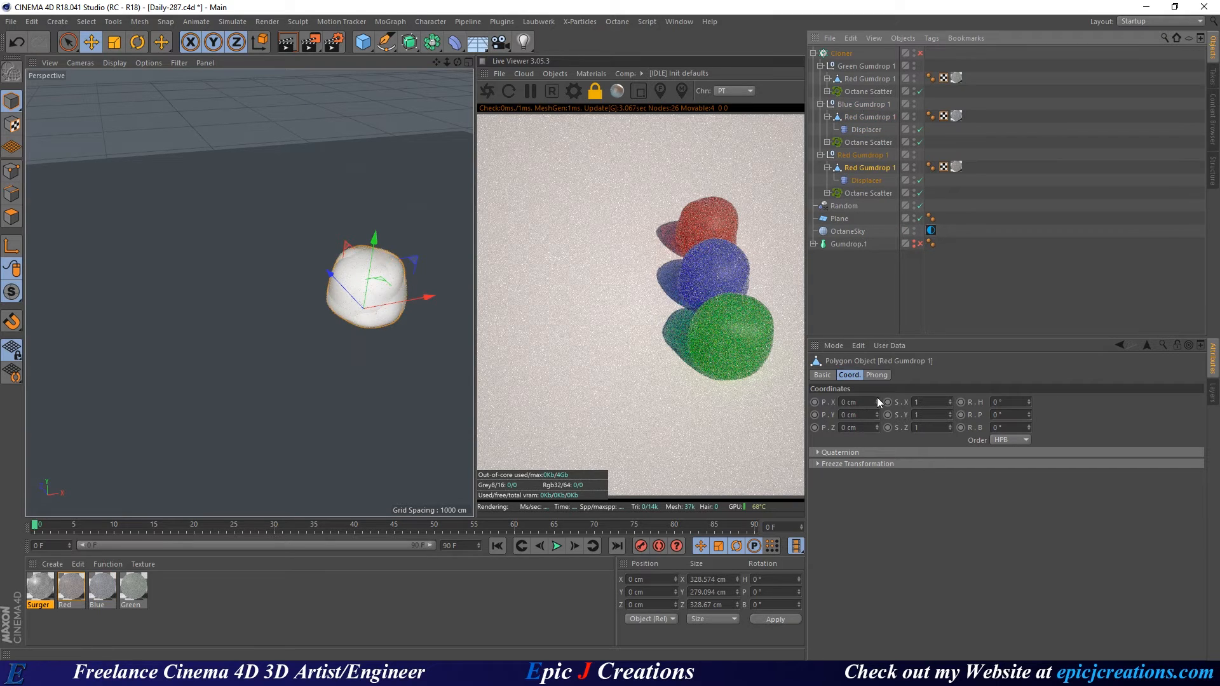
{"action": "left_click_drag", "start_coordinate": [876, 405], "coordinate": [883, 136]}
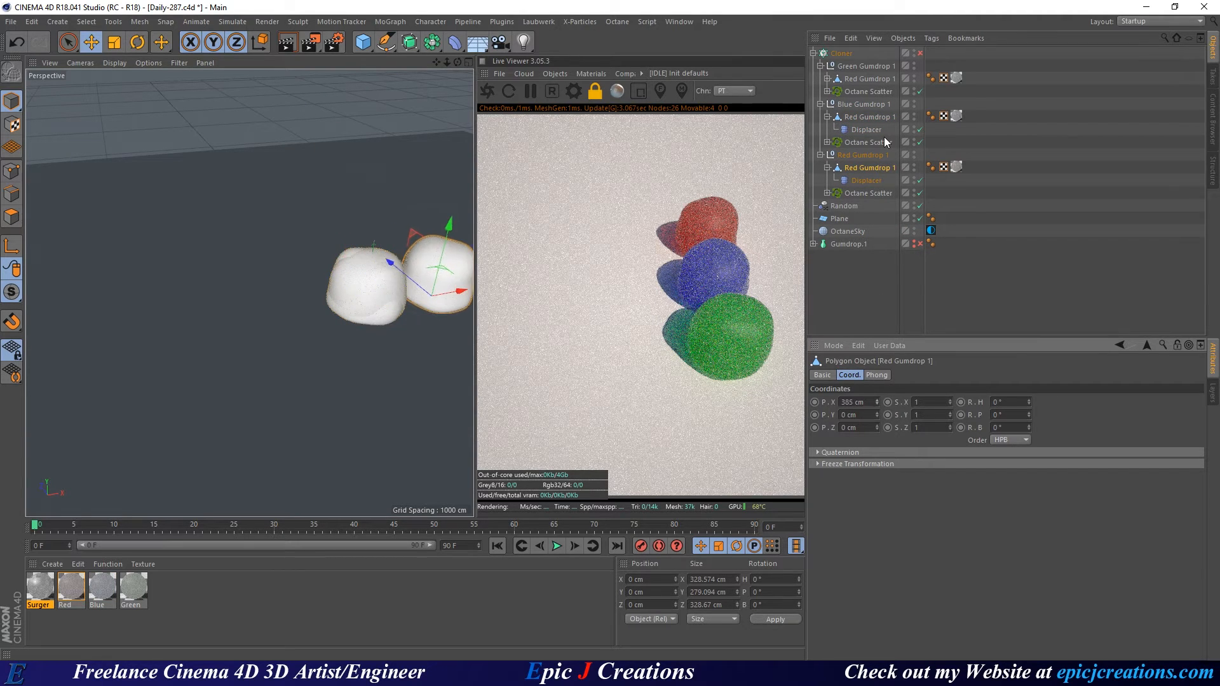
{"action": "right_click", "coordinate": [876, 401]}
Collapse the Green, Blue and Red Gumdrop 1 groups and clear the selection.
{"action": "scroll", "coordinate": [314, 268], "scroll_direction": "up", "scroll_amount": 8}
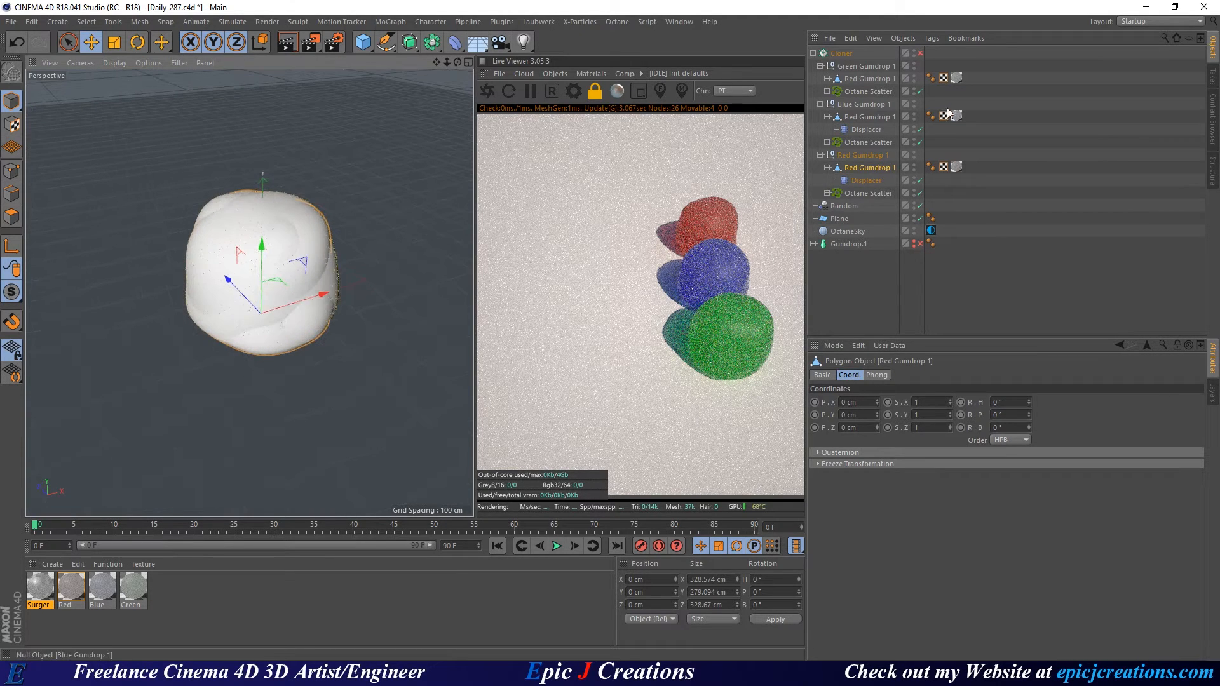
{"action": "left_click", "coordinate": [821, 66]}
{"action": "left_click", "coordinate": [821, 79]}
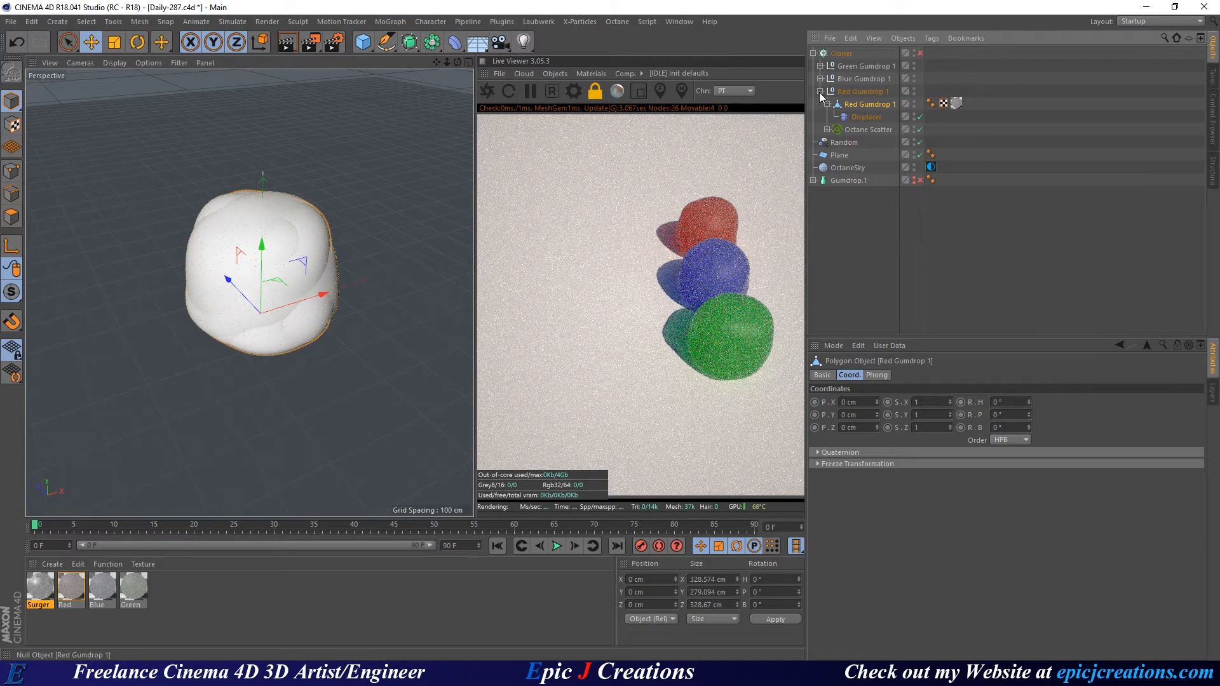
{"action": "left_click", "coordinate": [820, 92]}
{"action": "left_click", "coordinate": [861, 215]}
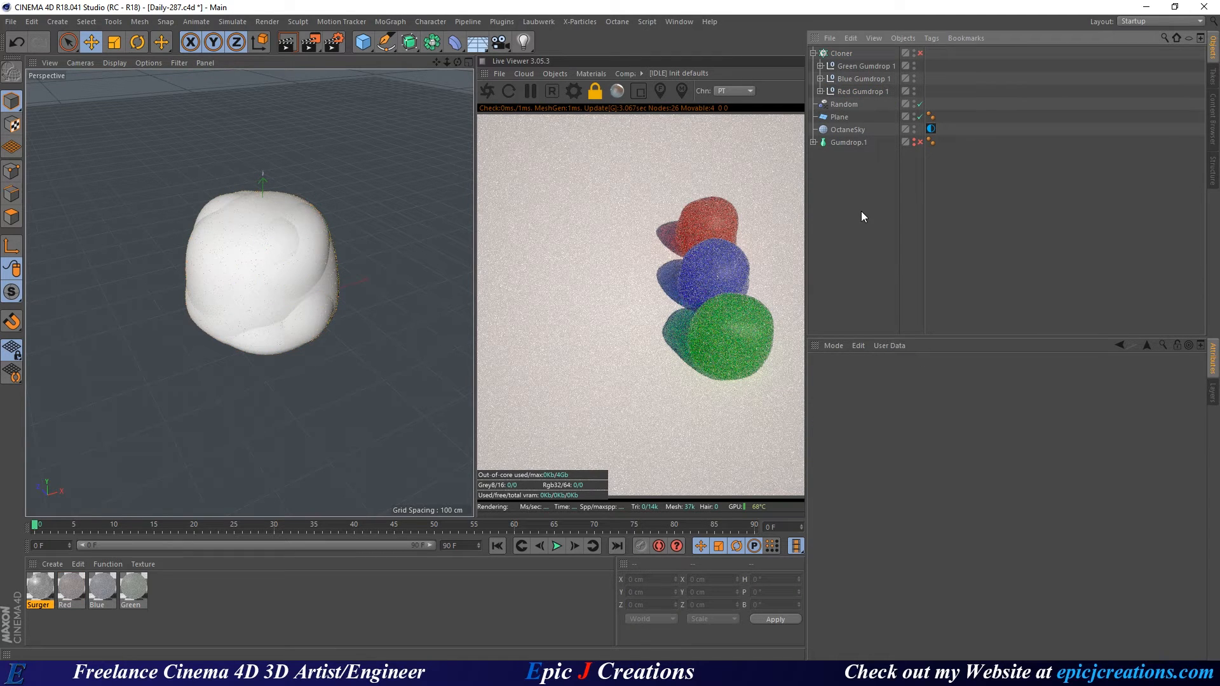
Re-enable the Cloner and pull back to a frontal view of the clone grid.
{"action": "left_click", "coordinate": [919, 53]}
{"action": "right_click_drag", "start_coordinate": [379, 237], "coordinate": [295, 228], "text": "alt"}
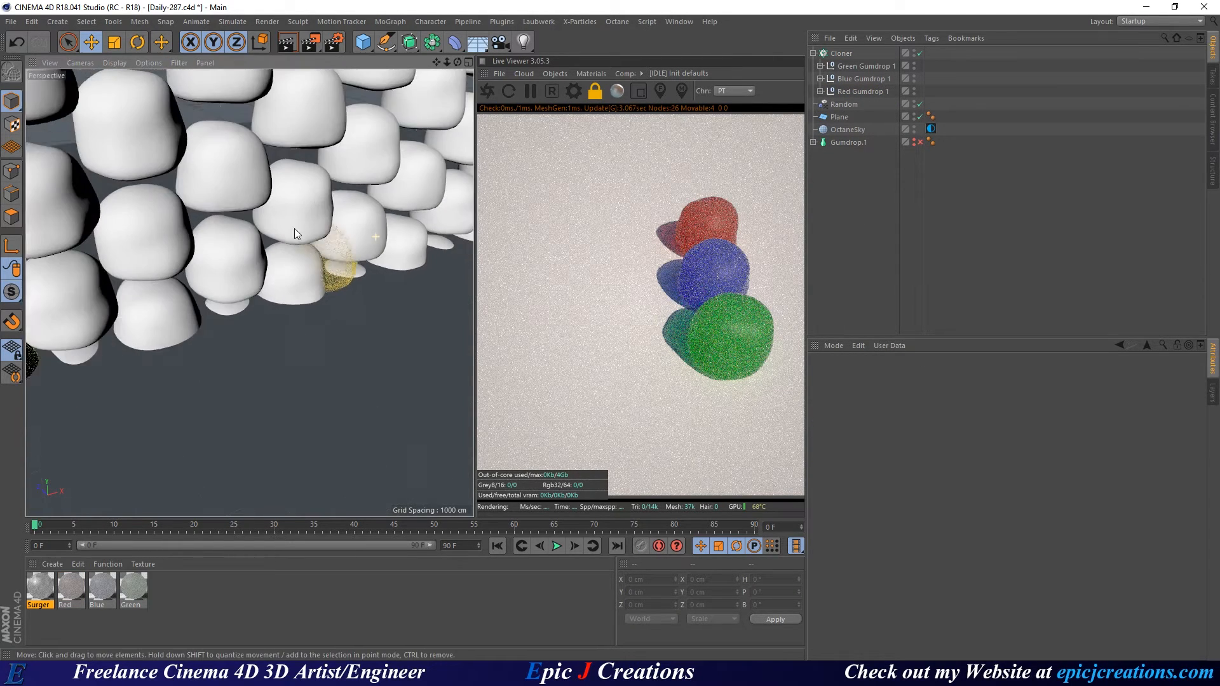
{"action": "left_click_drag", "start_coordinate": [295, 227], "coordinate": [291, 177], "text": "alt"}
{"action": "right_click_drag", "start_coordinate": [291, 178], "coordinate": [325, 196], "text": "alt"}
{"action": "mouse_move", "coordinate": [325, 196]}
{"action": "left_mouse_down", "text": "alt"}
{"action": "mouse_move", "coordinate": [256, 249]}
{"action": "mouse_move", "coordinate": [296, 273]}
{"action": "left_mouse_up", "text": "alt"}
{"action": "scroll", "coordinate": [256, 249], "scroll_direction": "up", "scroll_amount": 3}
Set the Cloner's per-clone Transform rotation R.P to 90°.
{"action": "left_click", "coordinate": [842, 53]}
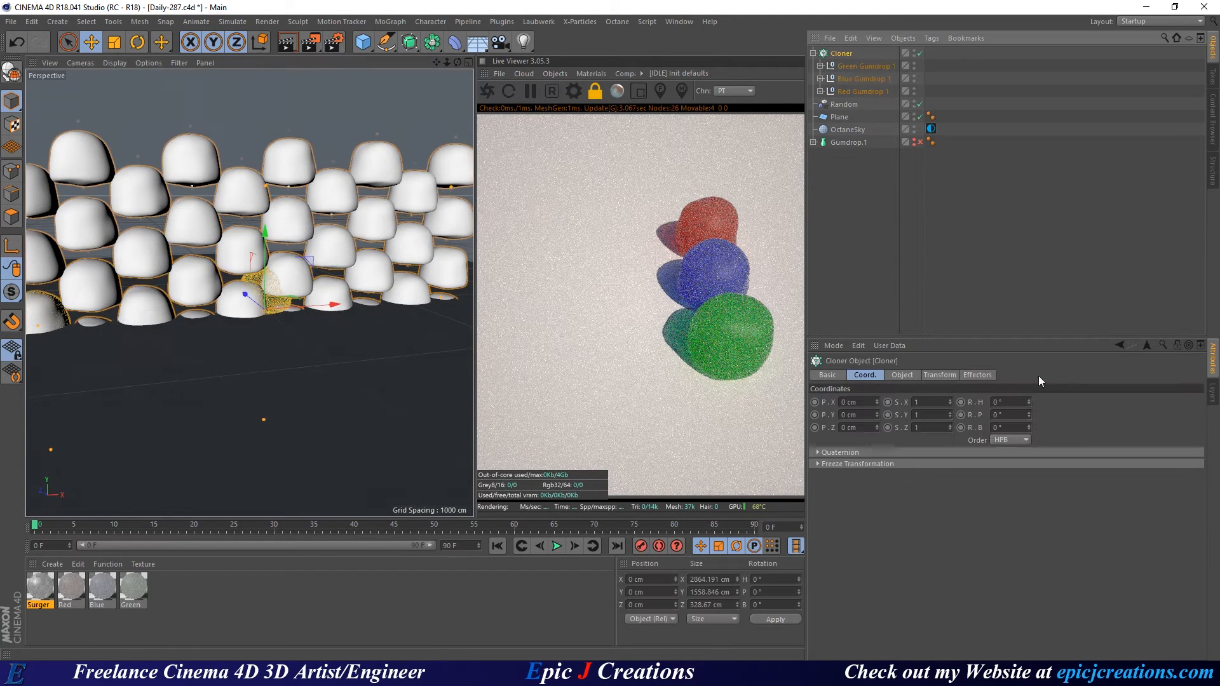
{"action": "left_click", "coordinate": [937, 375]}
{"action": "left_click_drag", "start_coordinate": [1025, 431], "coordinate": [1020, 330]}
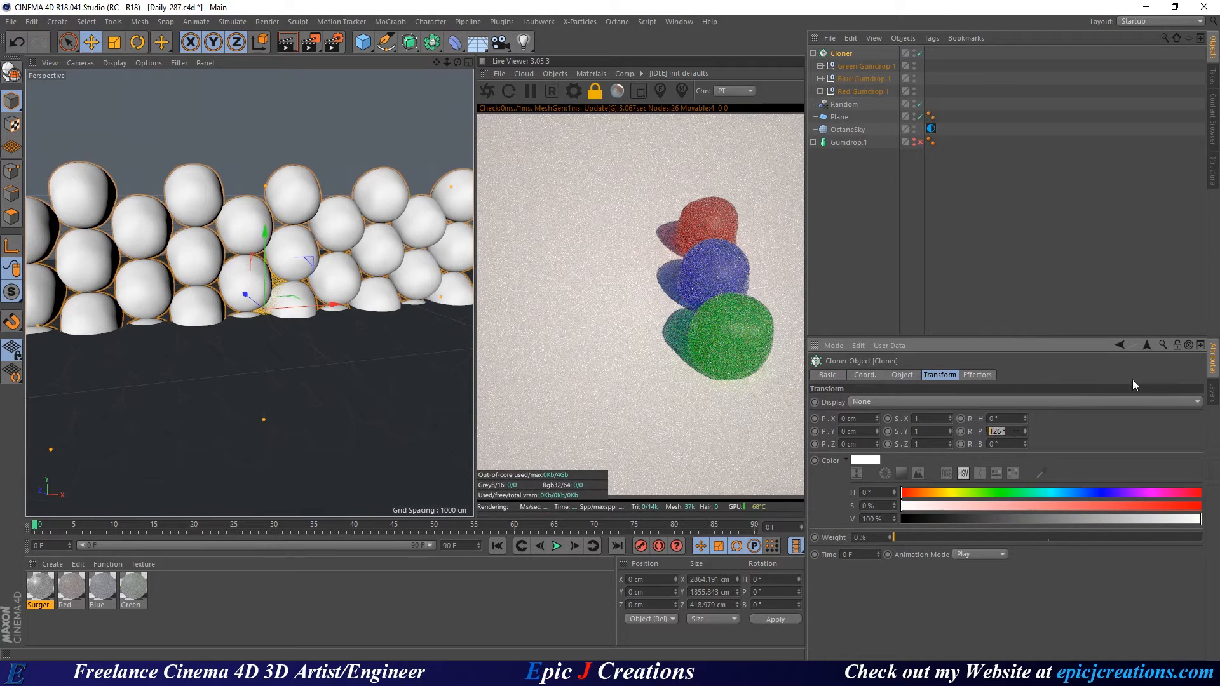
{"action": "type", "text": "90"}
{"action": "key", "text": "Return"}
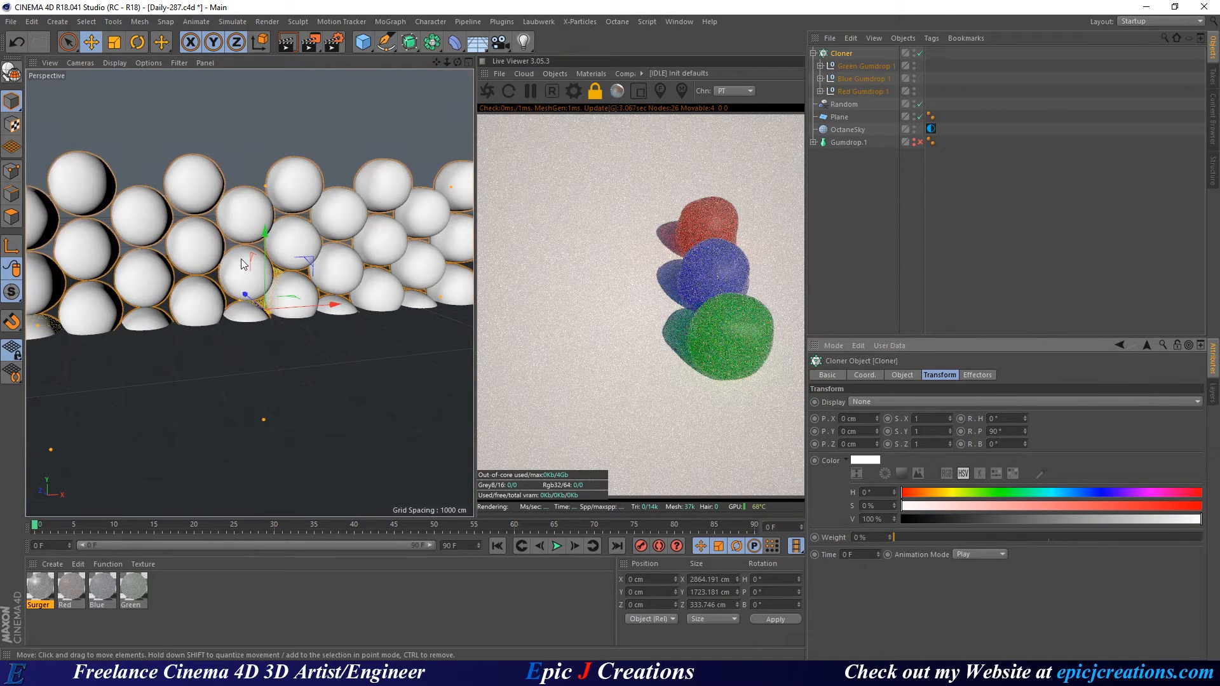
Rotate the whole Cloner -90° in pitch so the gumdrop honeycomb lies flat on the plane.
{"action": "left_click_drag", "start_coordinate": [244, 264], "coordinate": [210, 193], "text": "alt"}
{"action": "mouse_move", "coordinate": [337, 376]}
{"action": "left_mouse_down", "text": "alt"}
{"action": "mouse_move", "coordinate": [348, 383]}
{"action": "mouse_move", "coordinate": [337, 341]}
{"action": "mouse_move", "coordinate": [309, 335]}
{"action": "left_mouse_up", "text": "alt"}
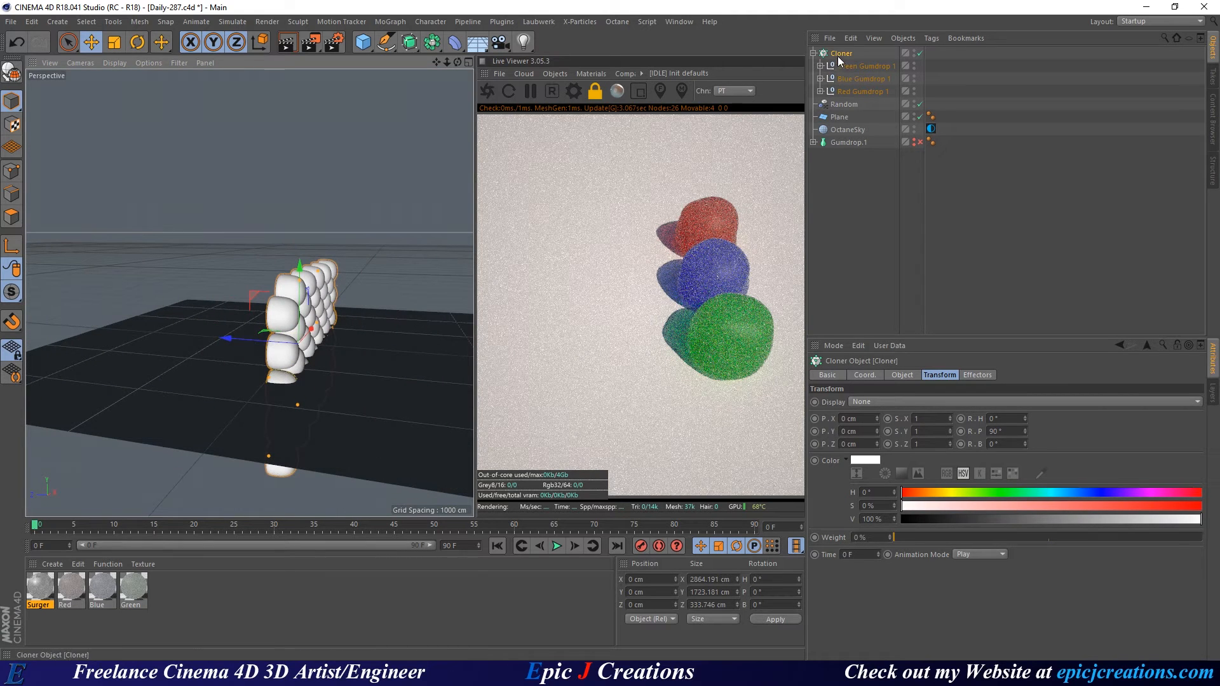
{"action": "key", "text": "r"}
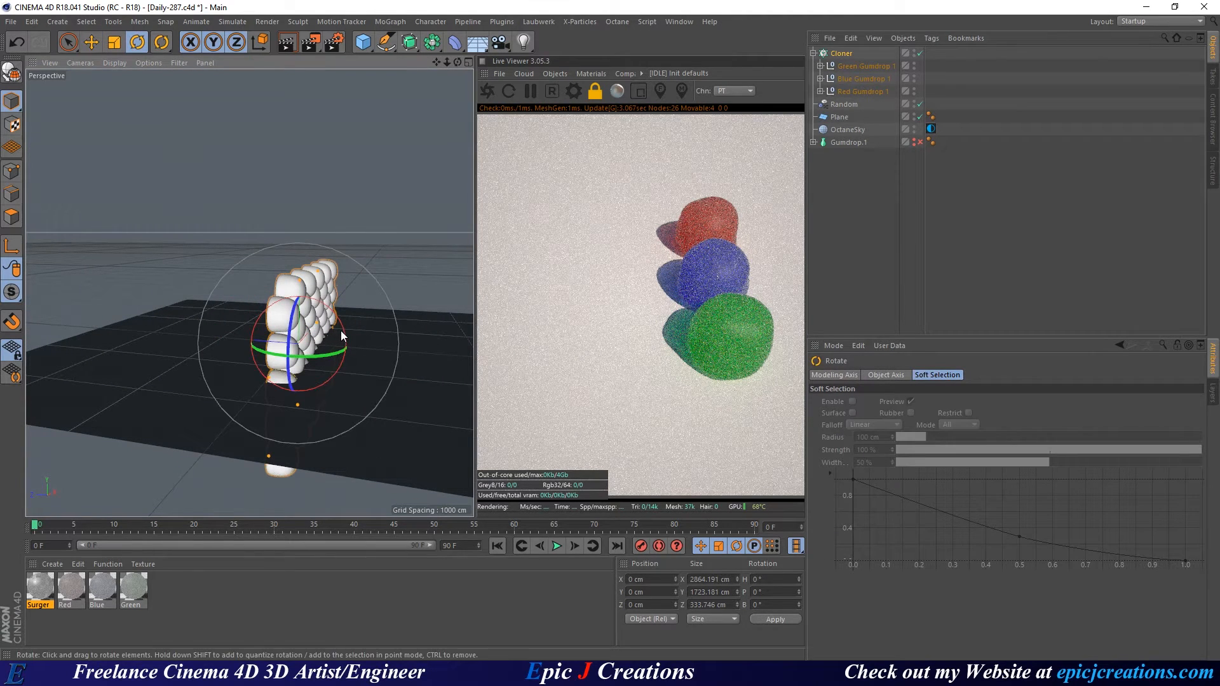
{"action": "mouse_move", "coordinate": [340, 330]}
{"action": "left_mouse_down"}
{"action": "mouse_move", "coordinate": [215, 229]}
{"action": "mouse_move", "coordinate": [249, 221]}
{"action": "mouse_move", "coordinate": [189, 291]}
{"action": "mouse_move", "coordinate": [156, 277]}
{"action": "mouse_move", "coordinate": [193, 342]}
{"action": "mouse_move", "coordinate": [159, 345]}
{"action": "left_mouse_up"}
Frame a steep top-down view of the gumdrop carpet and start the Octane live render.
{"action": "right_click_drag", "start_coordinate": [159, 345], "coordinate": [286, 299], "text": "alt"}
{"action": "left_click_drag", "start_coordinate": [305, 286], "coordinate": [359, 347], "text": "alt"}
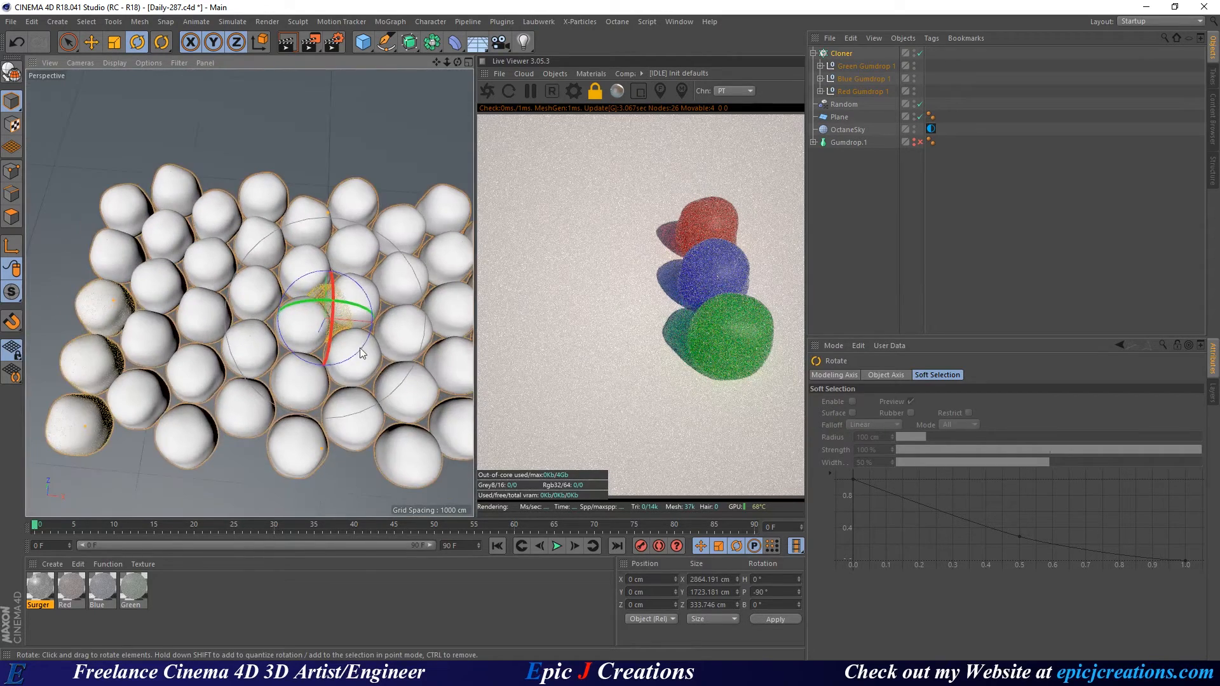
{"action": "middle_click_drag", "start_coordinate": [360, 348], "coordinate": [295, 331], "text": "alt"}
{"action": "right_click_drag", "start_coordinate": [228, 332], "coordinate": [255, 326], "text": "alt"}
{"action": "left_click_drag", "start_coordinate": [256, 327], "coordinate": [270, 345], "text": "alt"}
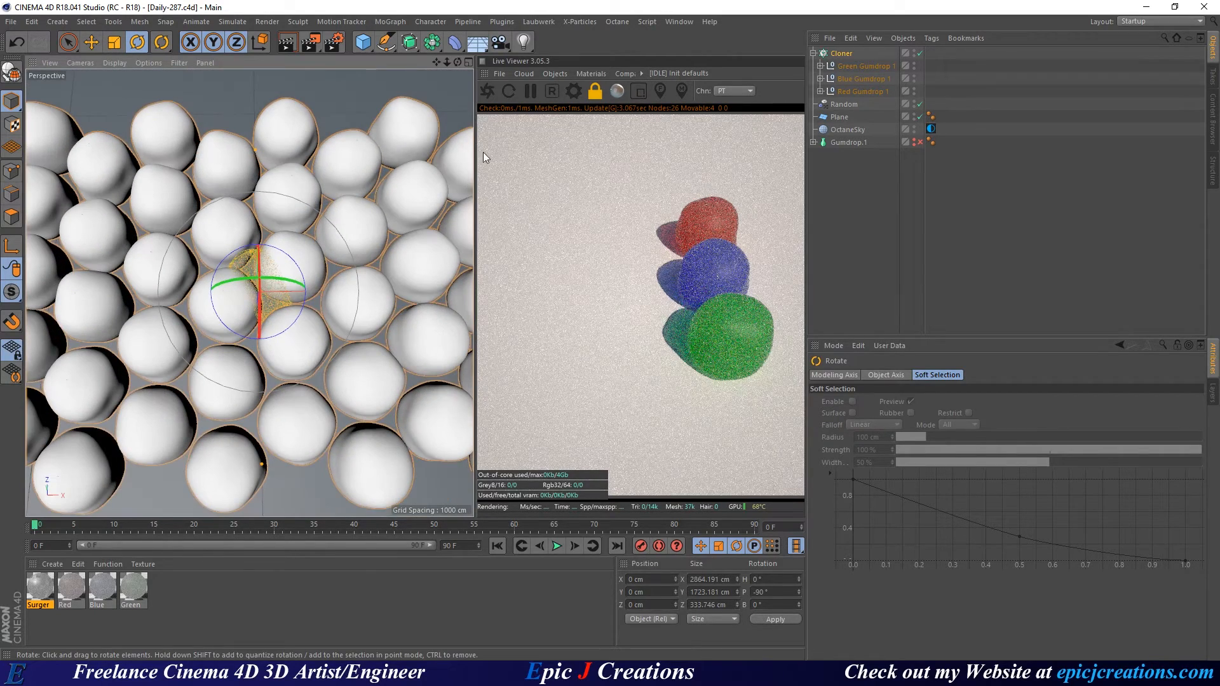
{"action": "left_click", "coordinate": [487, 91]}
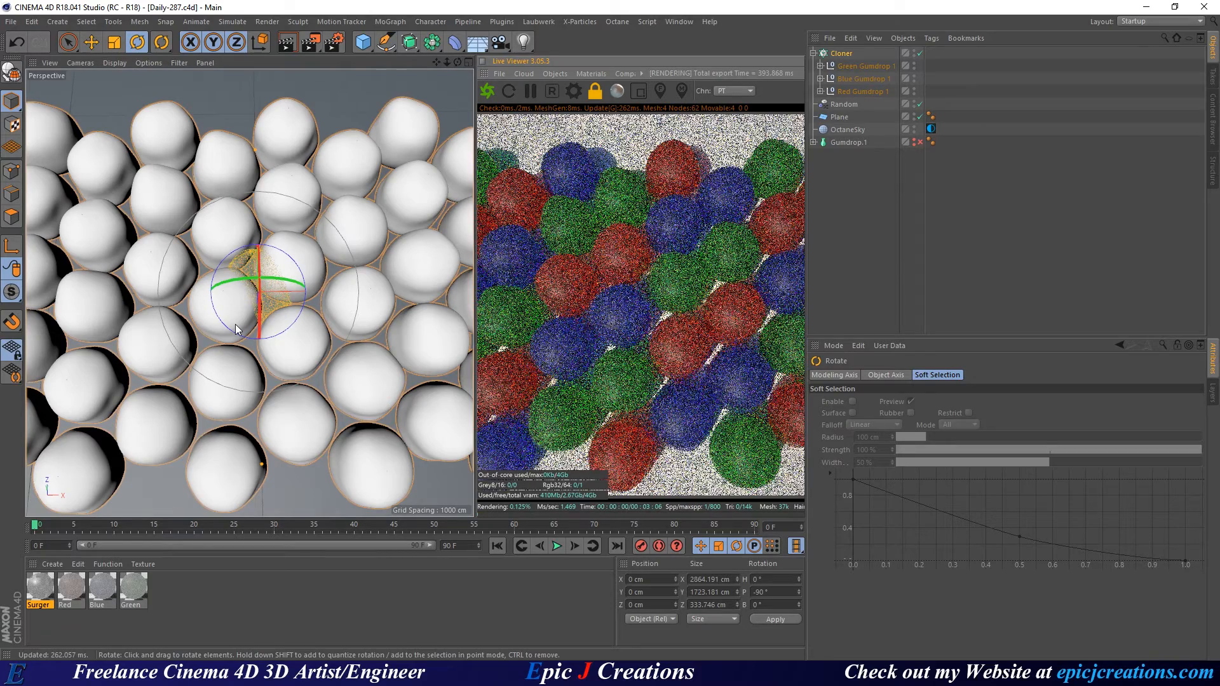
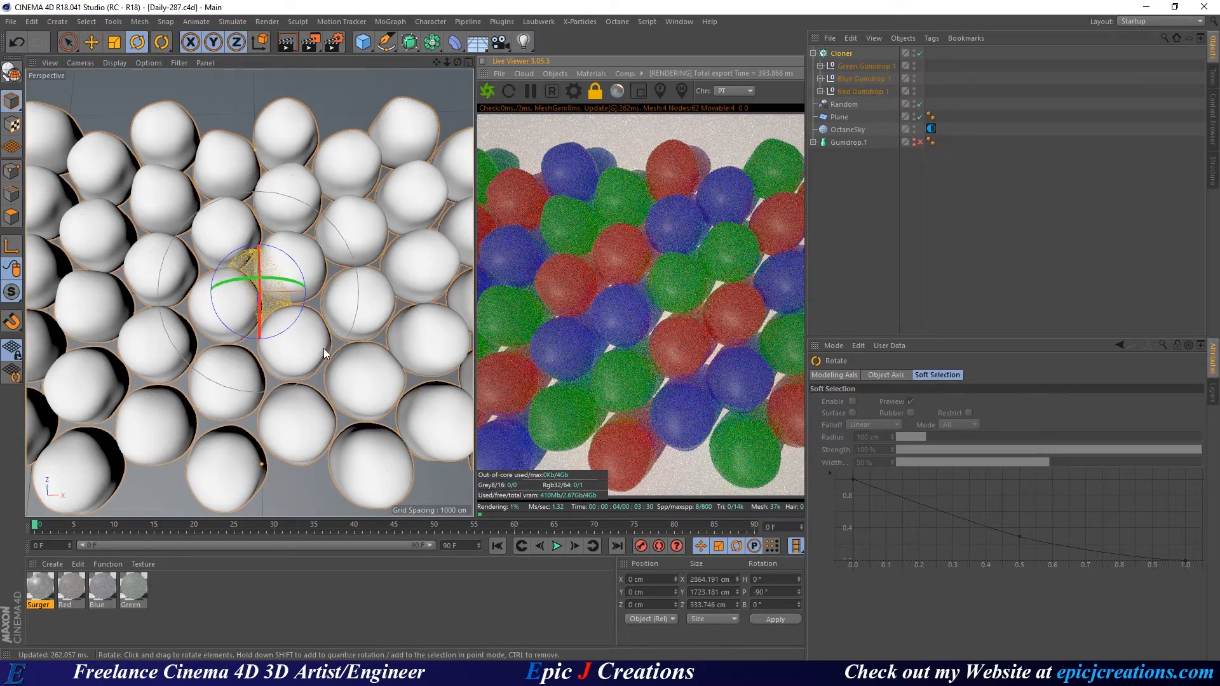
Zoom in close on the gumdrop field and orbit to an oblique angle over the gumdrops.
{"action": "scroll", "coordinate": [291, 344], "scroll_direction": "up", "scroll_amount": 5}
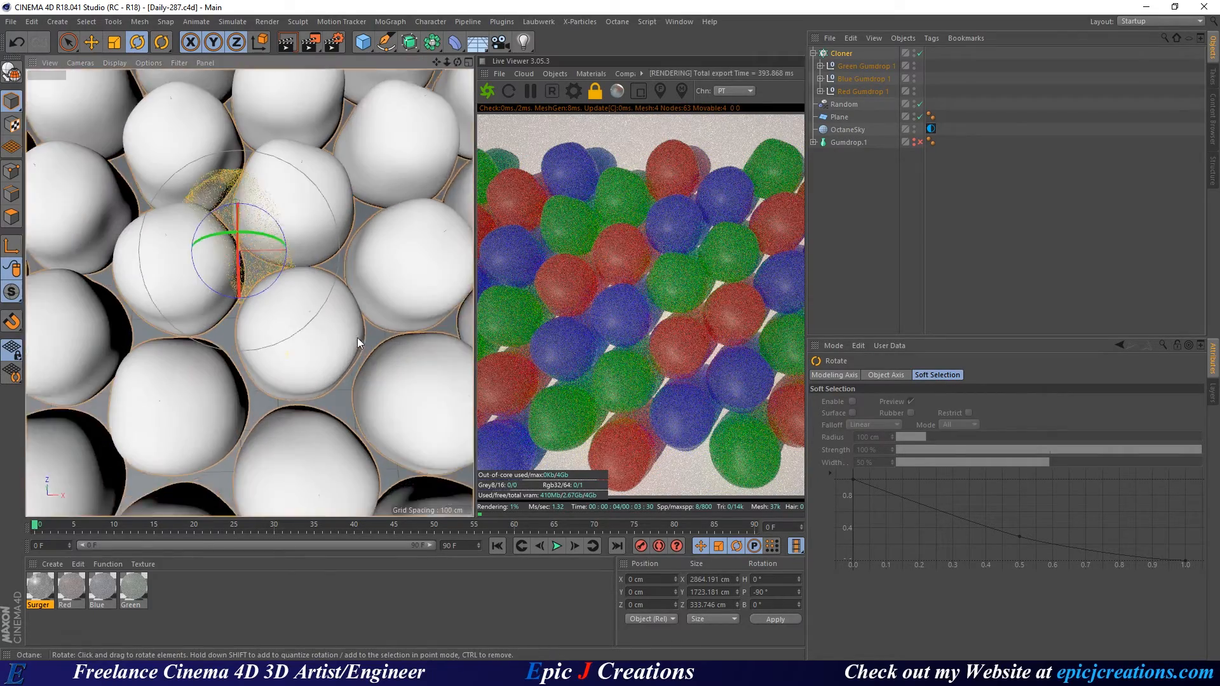
{"action": "left_click_drag", "start_coordinate": [275, 330], "coordinate": [246, 314], "text": "alt"}
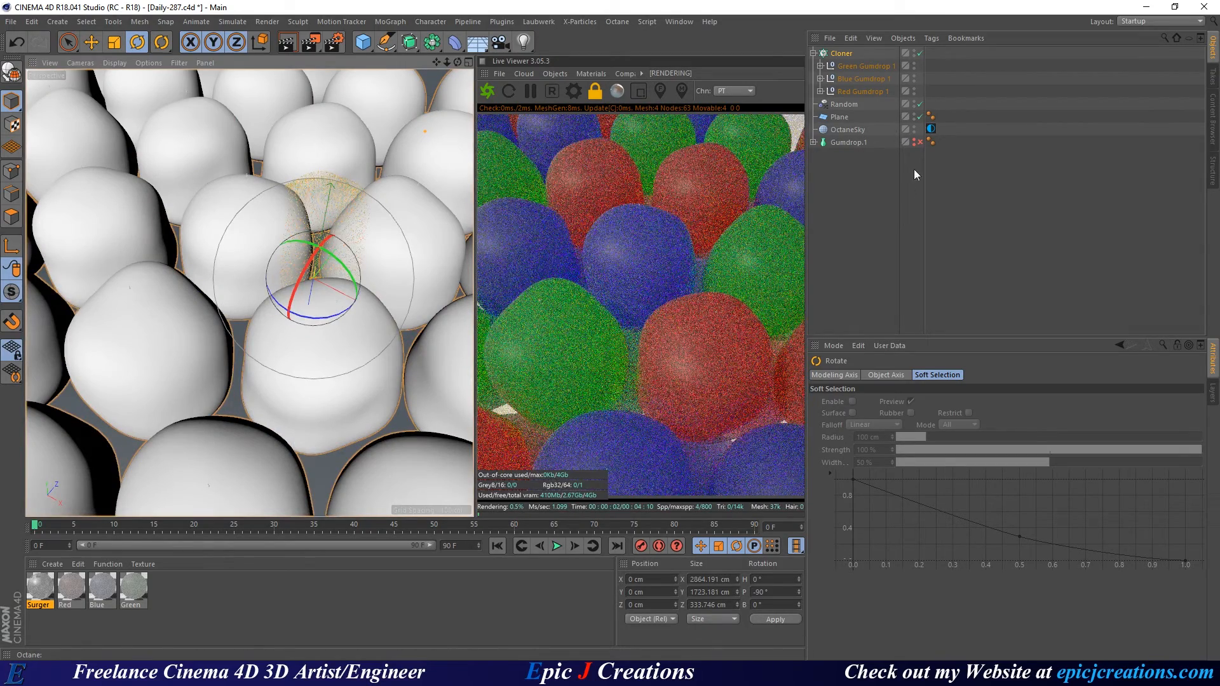
Expand Green, Blue and Red Gumdrop 1 to reveal their Octane Scatter children.
{"action": "left_click", "coordinate": [820, 66]}
{"action": "left_click", "coordinate": [820, 103]}
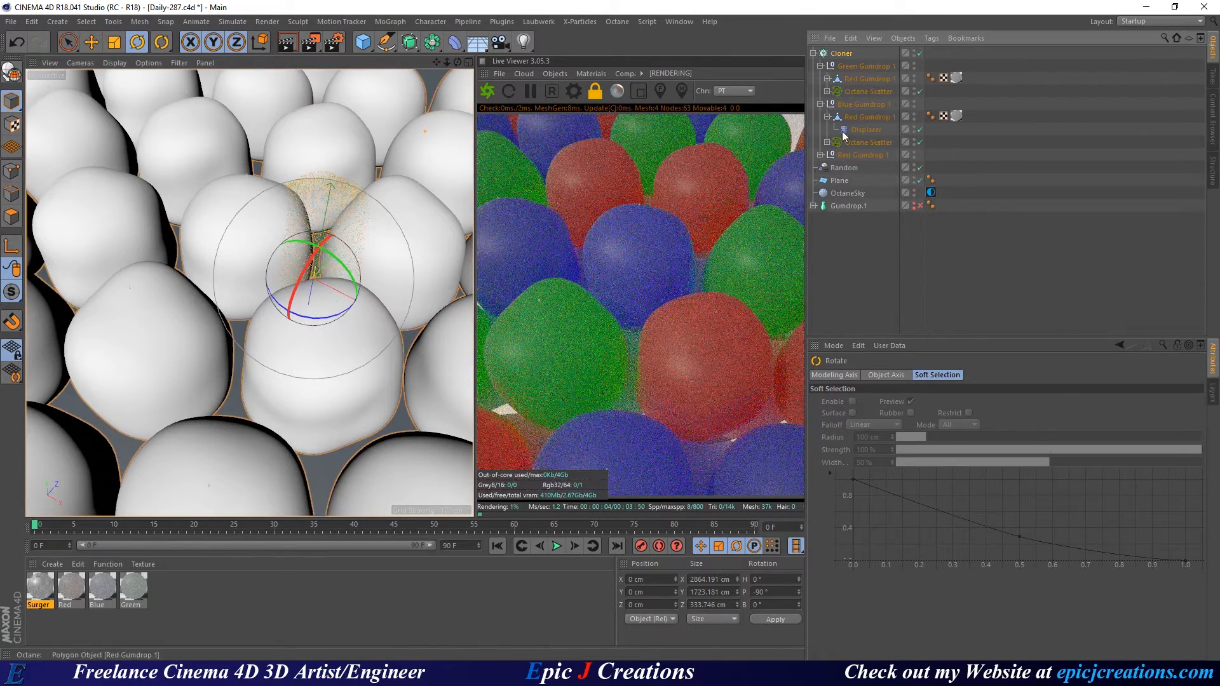
{"action": "left_click", "coordinate": [820, 154]}
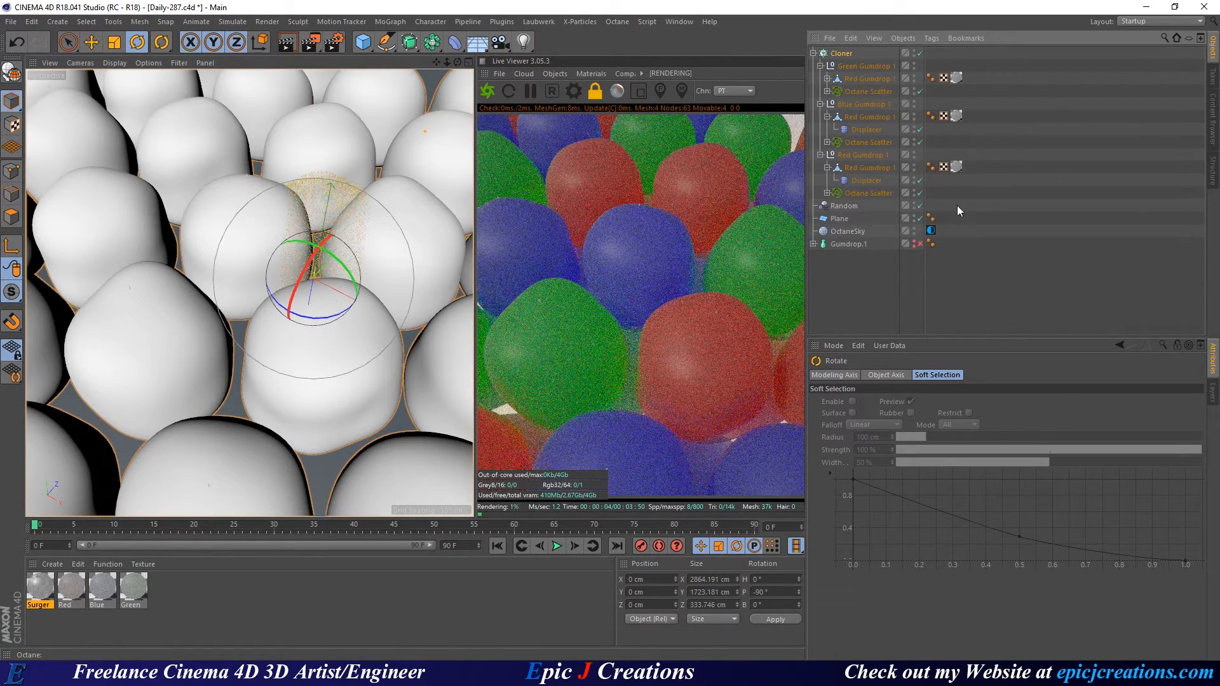
Switch all three Octane Scatters off and back on to compare, viewing the rows from low.
{"action": "left_click", "coordinate": [920, 193]}
{"action": "left_click", "coordinate": [919, 142]}
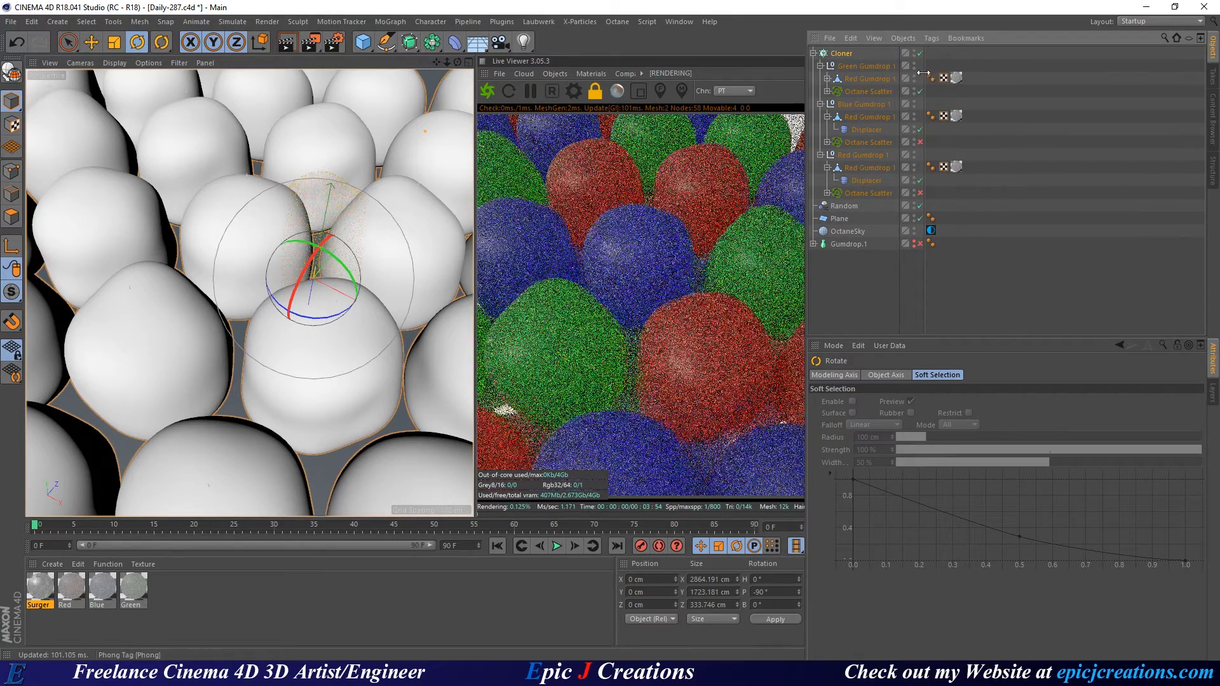
{"action": "left_click", "coordinate": [919, 91]}
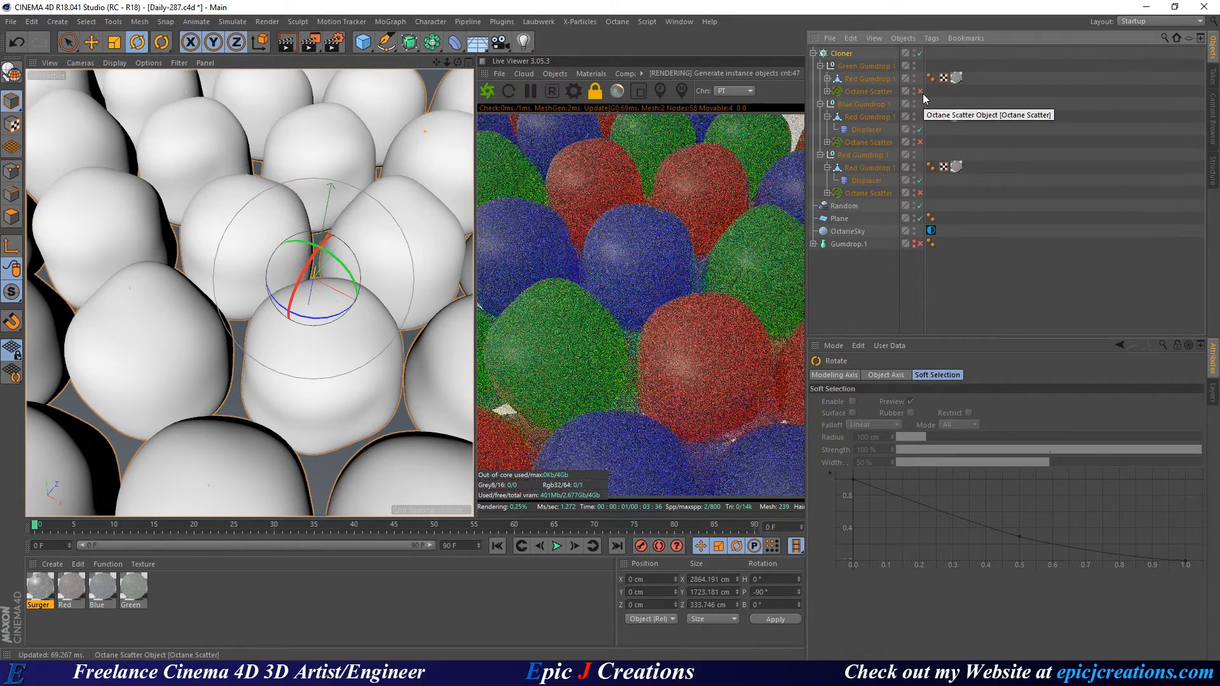
{"action": "left_click", "coordinate": [920, 91]}
{"action": "left_click", "coordinate": [919, 142]}
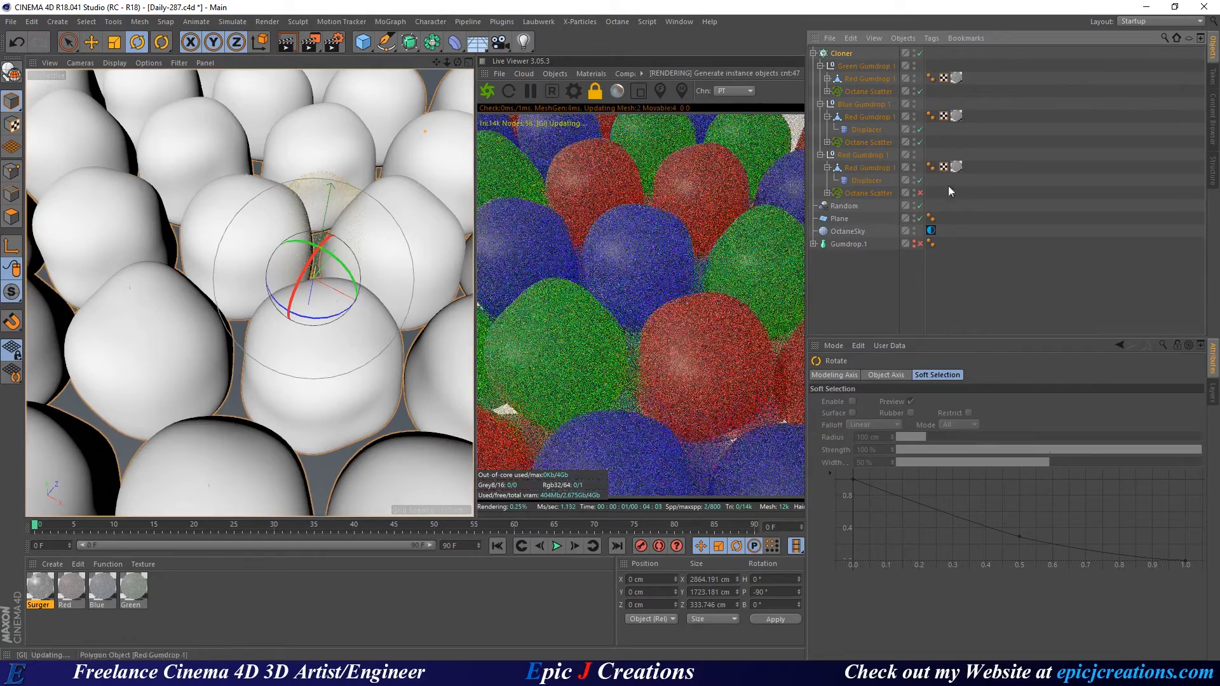
{"action": "left_click", "coordinate": [920, 193]}
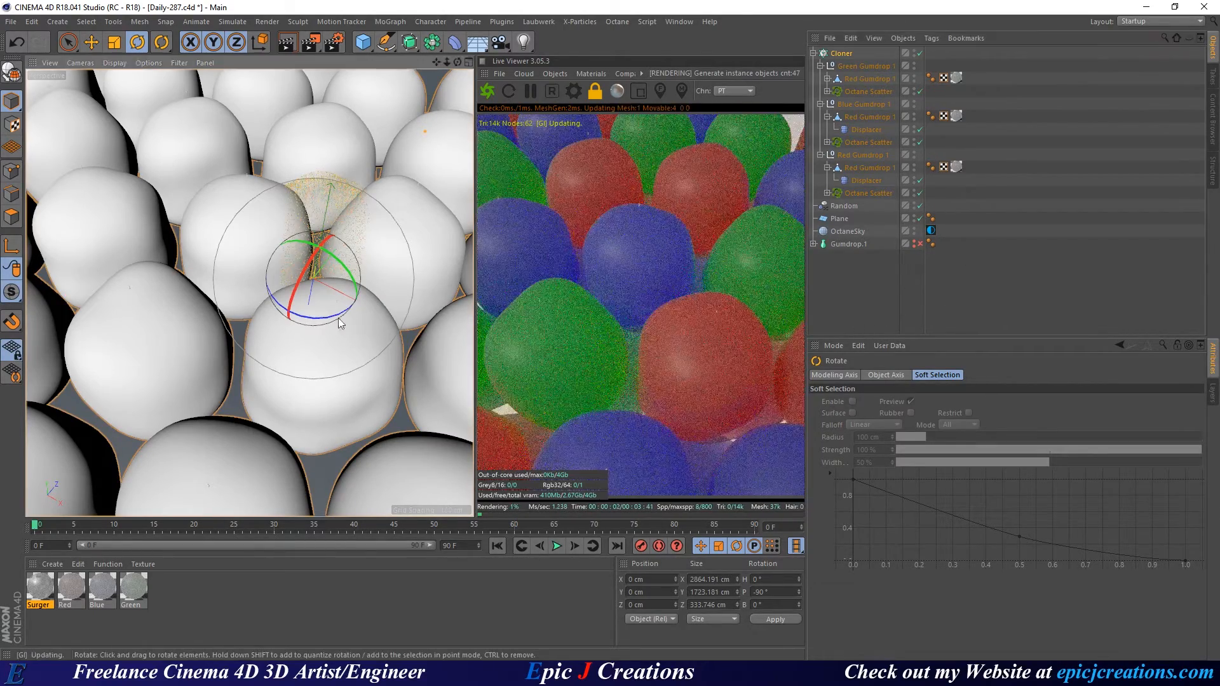
{"action": "left_click_drag", "start_coordinate": [287, 295], "coordinate": [322, 311], "text": "alt"}
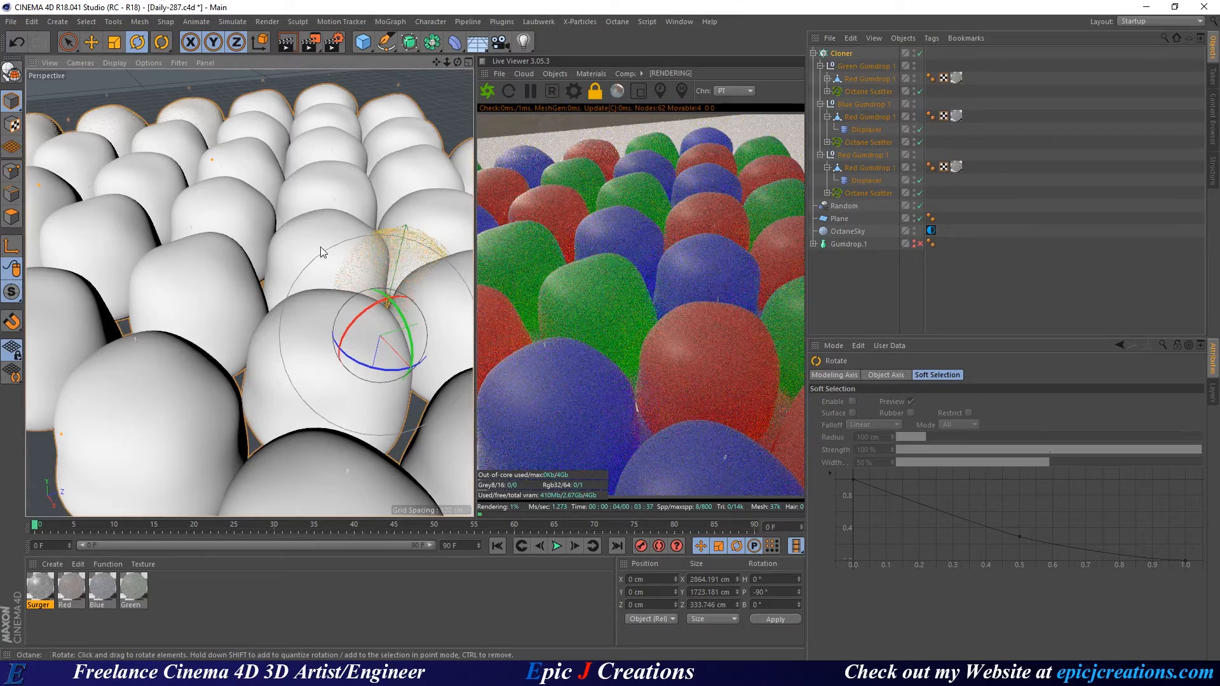
{"action": "scroll", "coordinate": [343, 251], "scroll_direction": "up", "scroll_amount": 5}
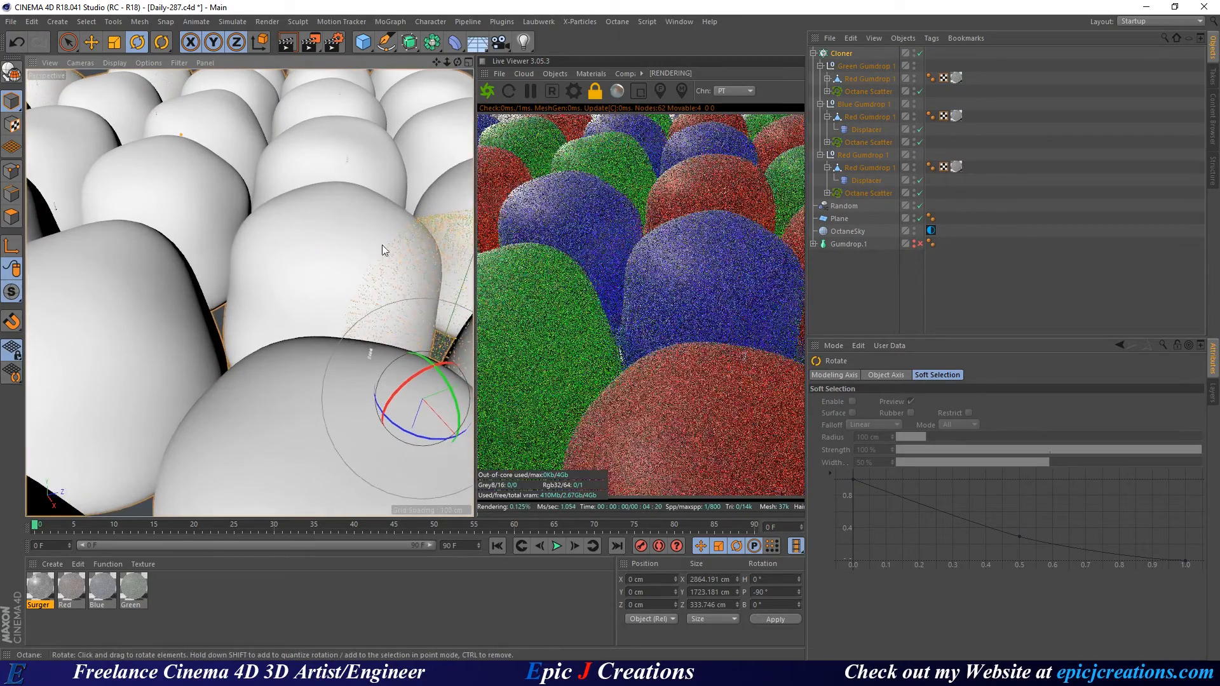
Set the Cloner's Count Width and Count Height to 5.
{"action": "left_click", "coordinate": [847, 54]}
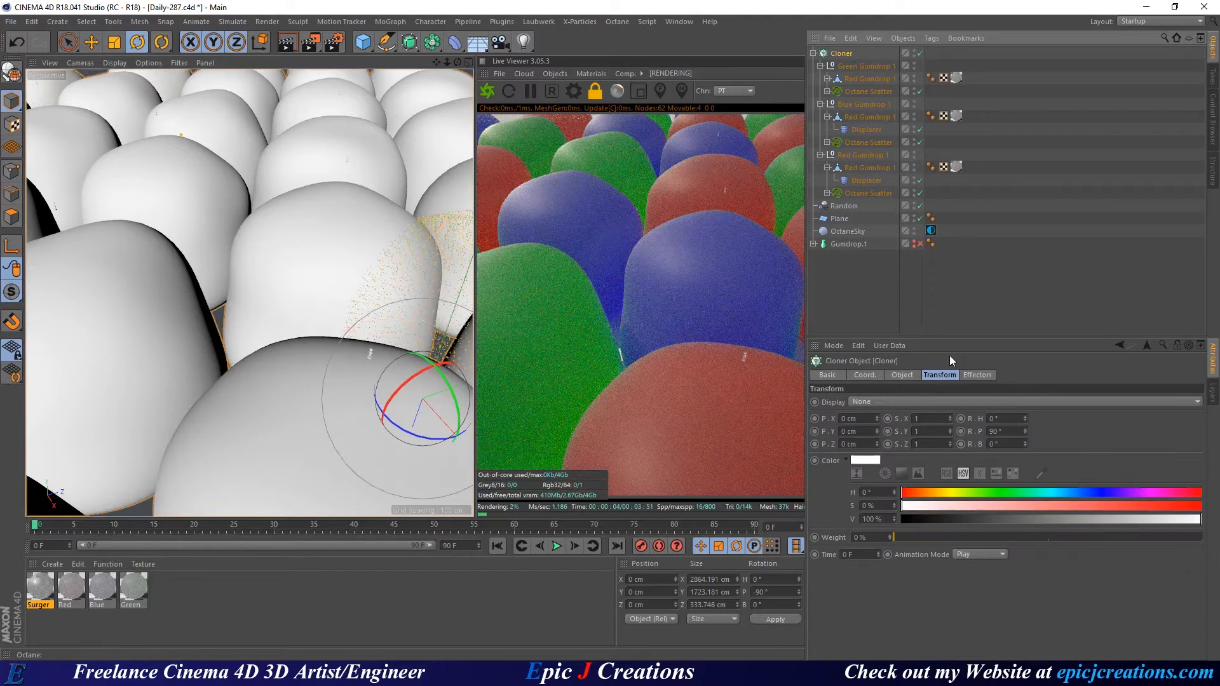
{"action": "left_click", "coordinate": [902, 375]}
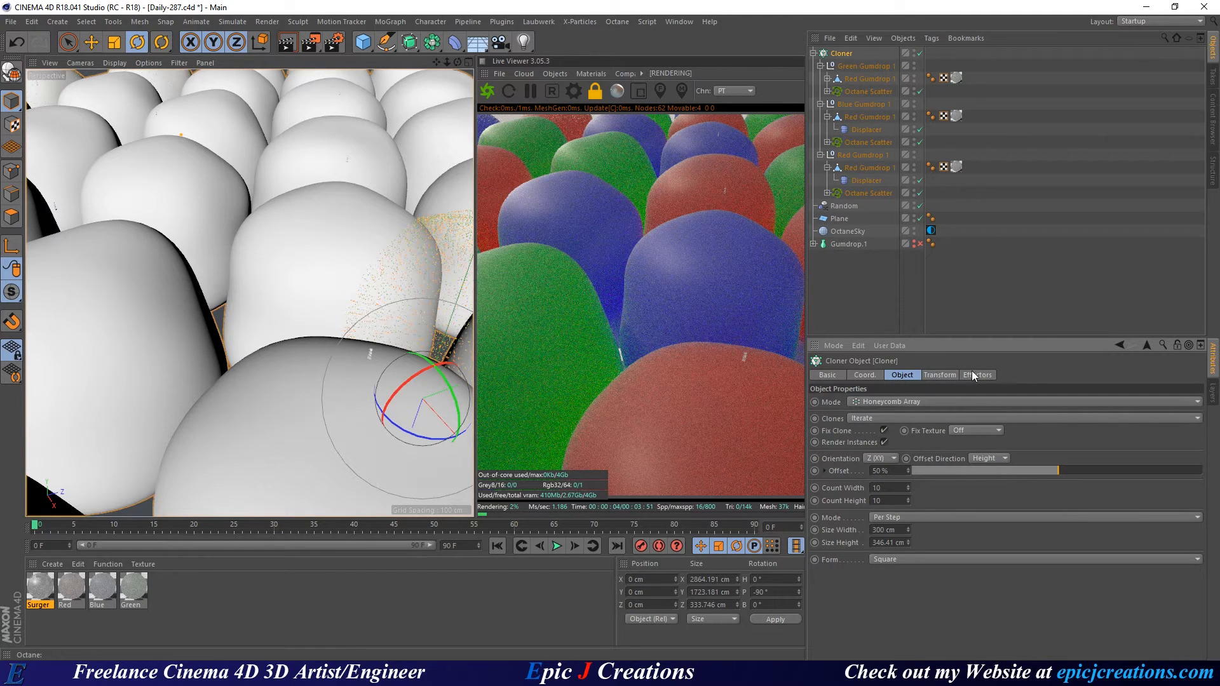
{"action": "left_click", "coordinate": [941, 375]}
{"action": "left_click", "coordinate": [908, 377]}
{"action": "type", "text": "5"}
{"action": "key", "text": "Tab"}
{"action": "type", "text": "5"}
{"action": "key", "text": "Return"}
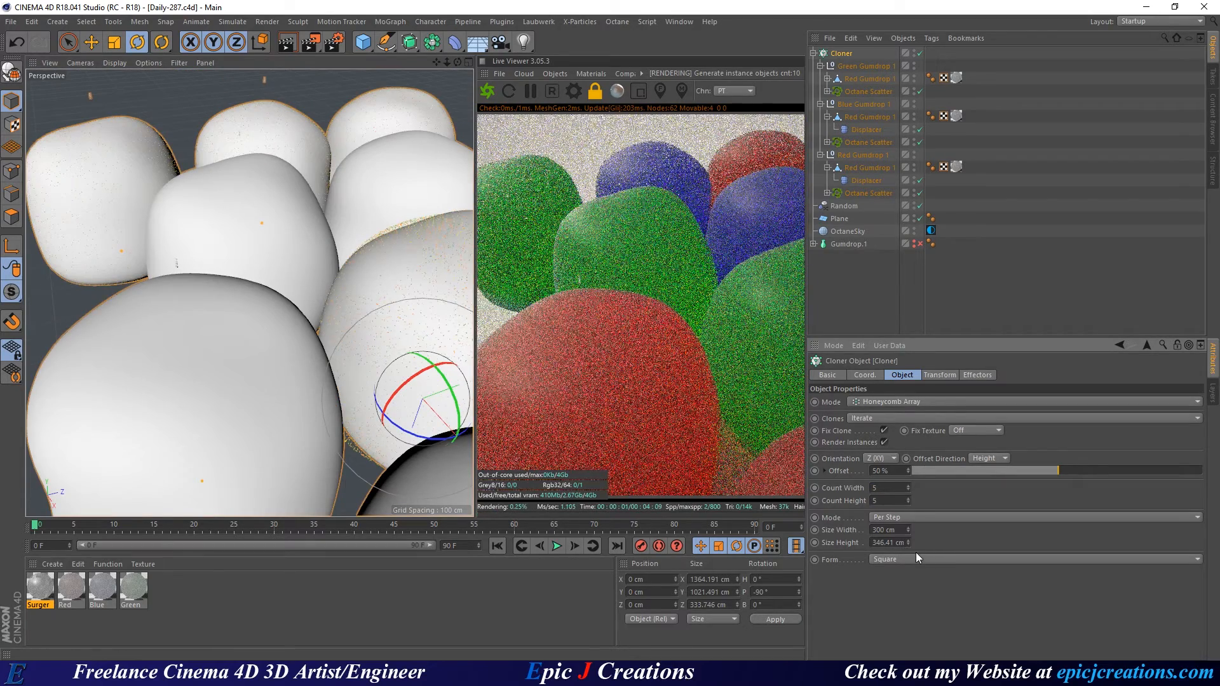
Uncheck the Cloner's Render Instances and look around the smaller gumdrop cluster.
{"action": "left_click", "coordinate": [884, 442]}
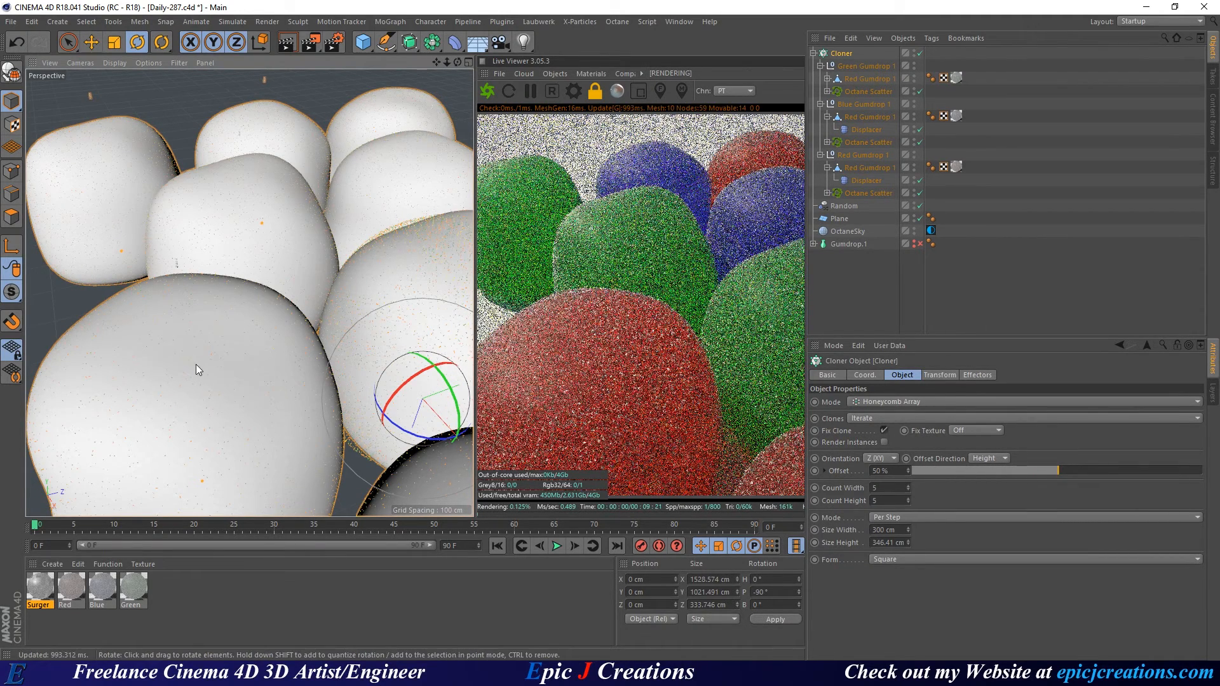
{"action": "left_click_drag", "start_coordinate": [196, 364], "coordinate": [118, 344], "text": "alt"}
{"action": "scroll", "coordinate": [253, 338], "scroll_direction": "down", "scroll_amount": 6}
{"action": "scroll", "coordinate": [210, 315], "scroll_direction": "up", "scroll_amount": 6}
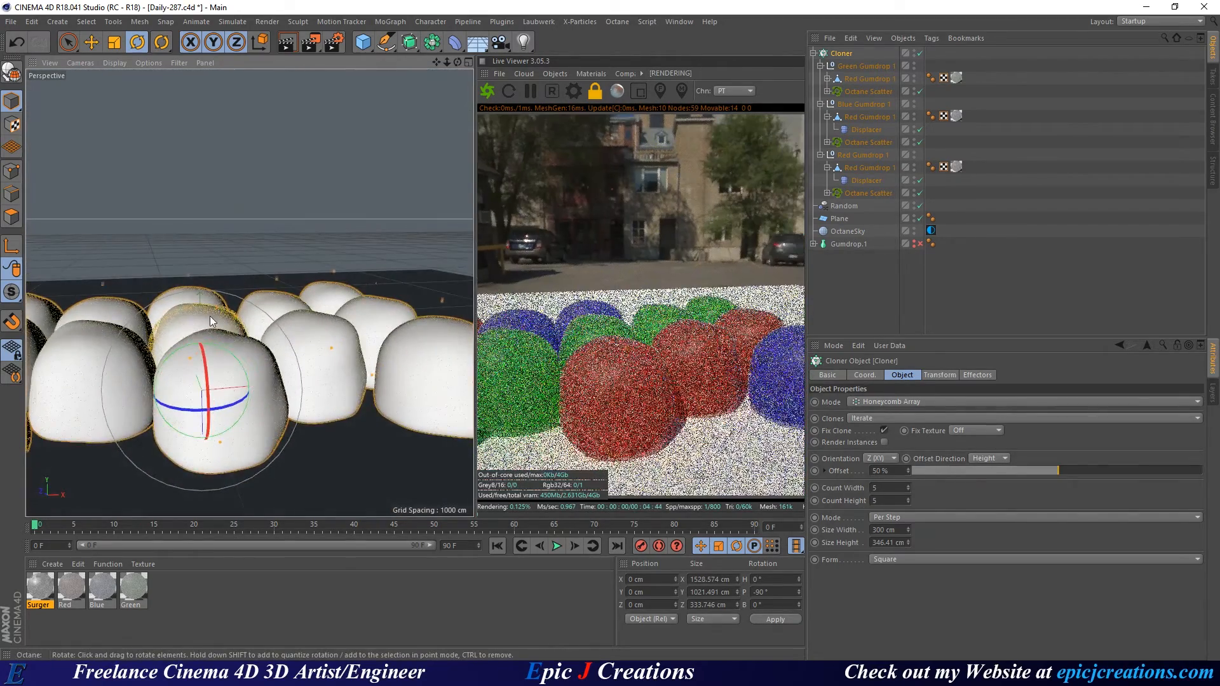
{"action": "left_click_drag", "start_coordinate": [277, 315], "coordinate": [248, 341], "text": "alt"}
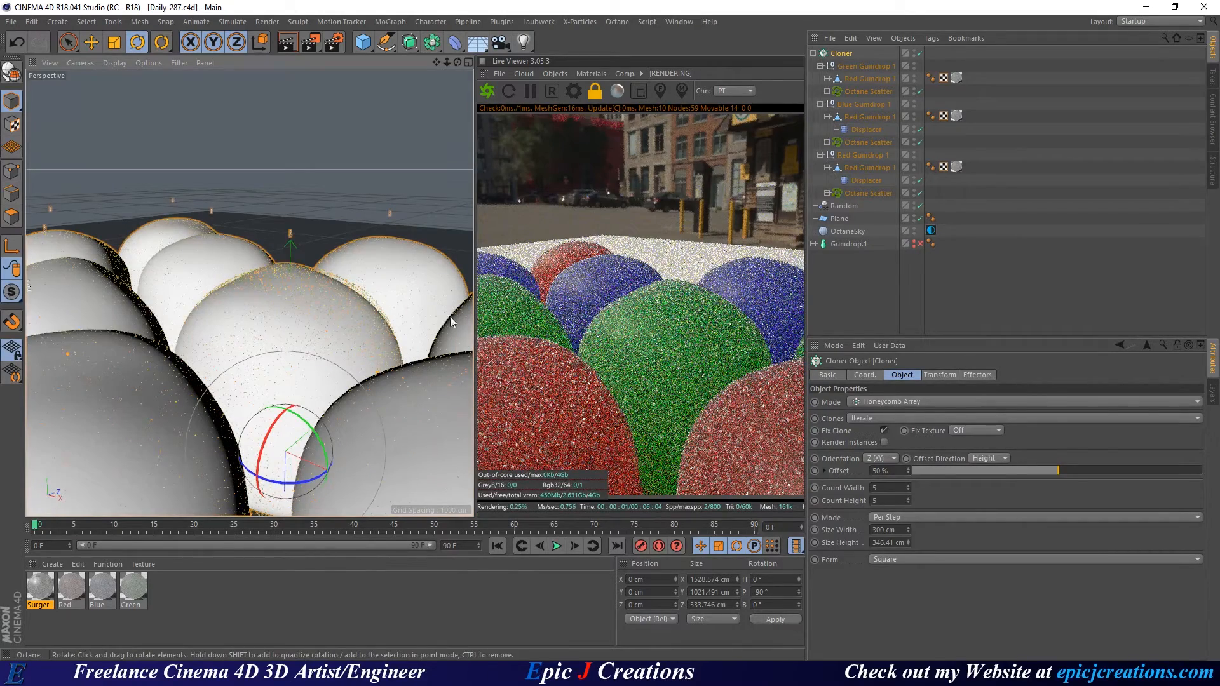
Disable the sugar scatter on the red, green and blue gumdrops, then re-enable all three.
{"action": "left_click", "coordinate": [920, 192]}
{"action": "left_click", "coordinate": [920, 142]}
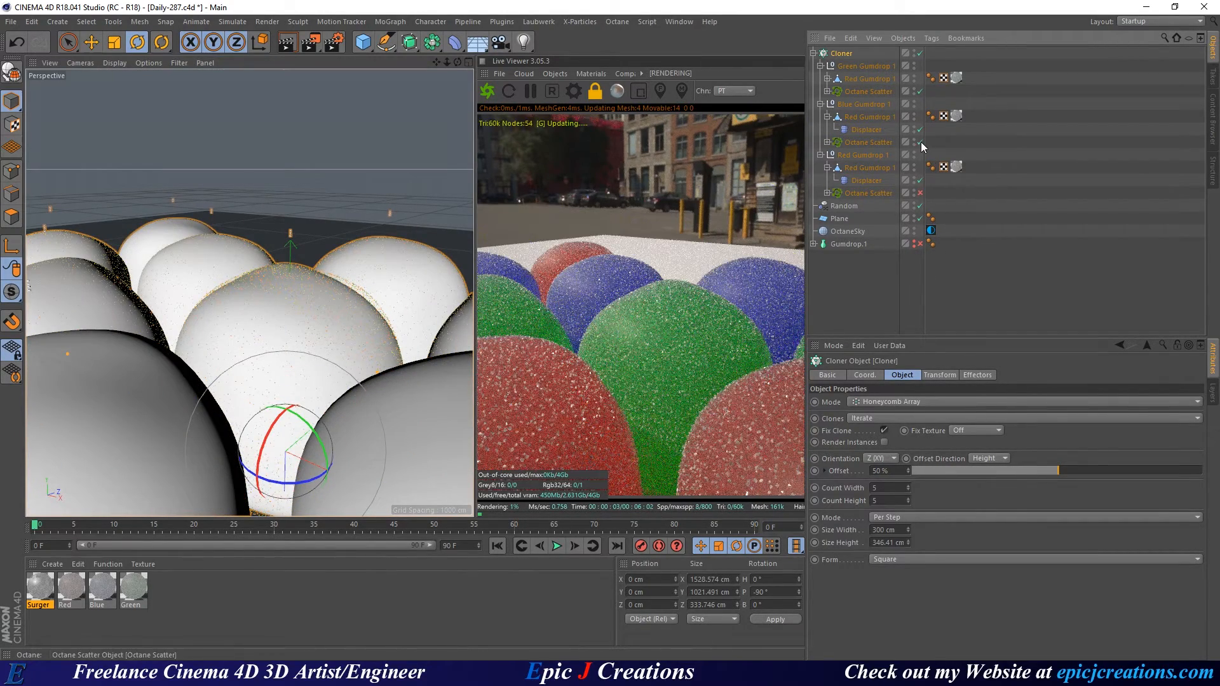
{"action": "left_click", "coordinate": [921, 91]}
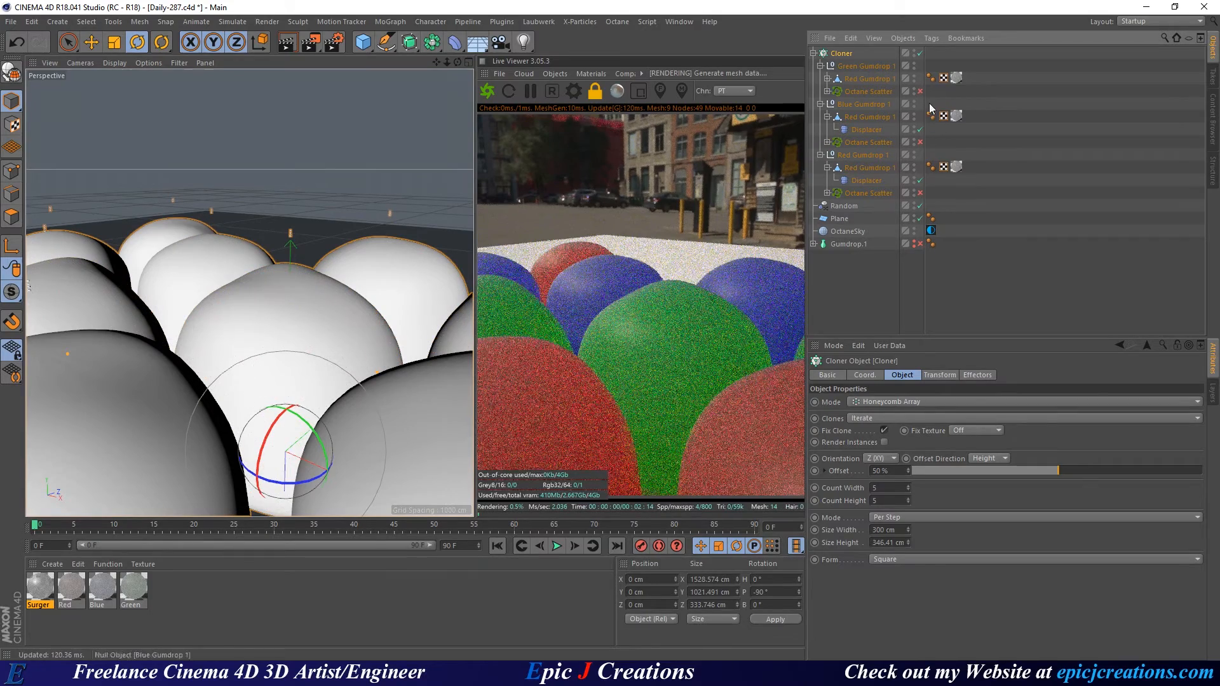
{"action": "left_click", "coordinate": [920, 92]}
{"action": "left_click", "coordinate": [920, 142]}
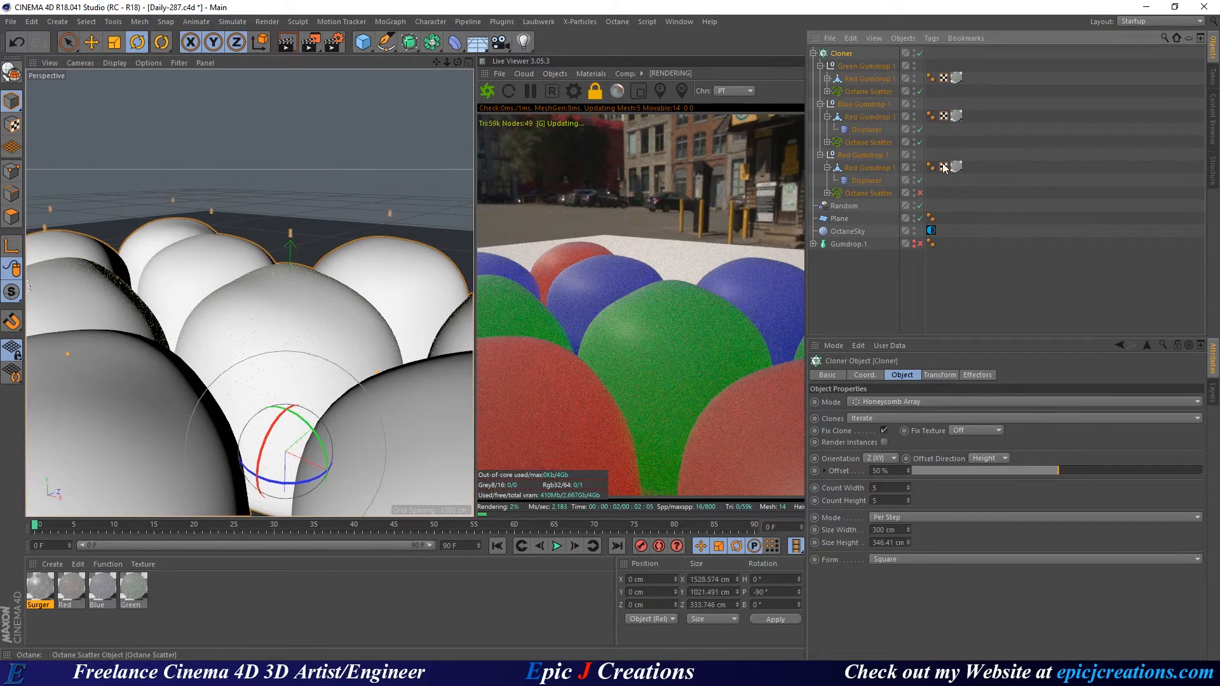
{"action": "left_click", "coordinate": [920, 193]}
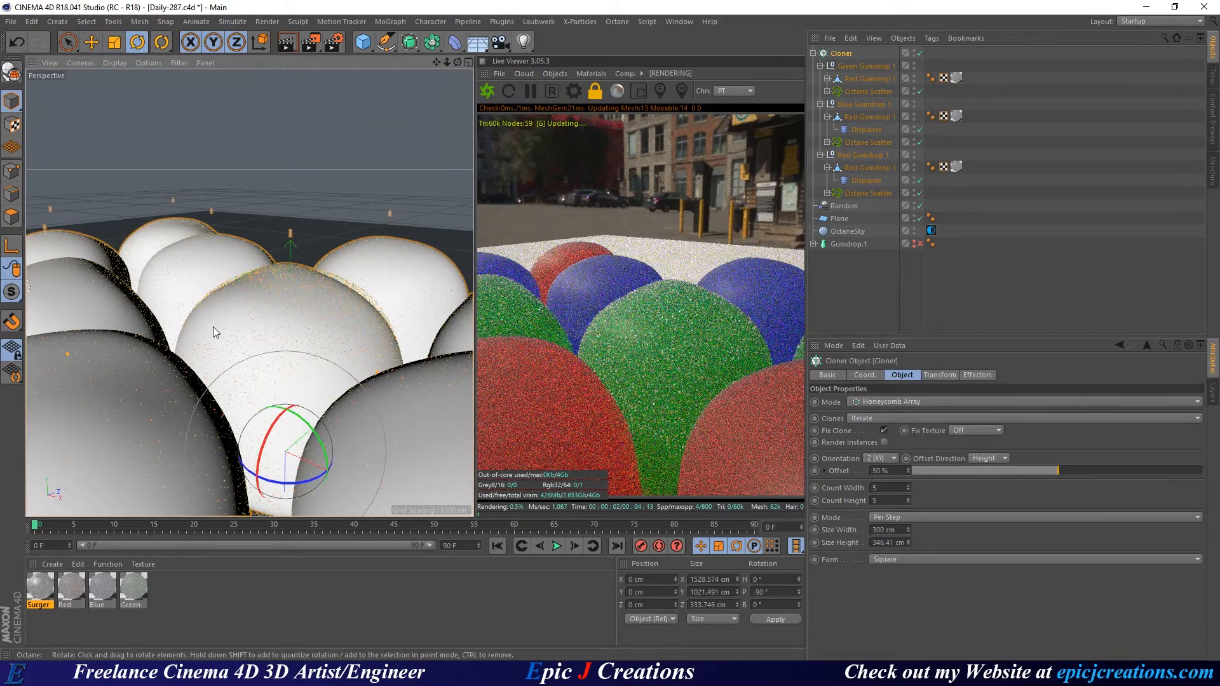
{"action": "left_click_drag", "start_coordinate": [212, 327], "coordinate": [354, 333], "text": "alt"}
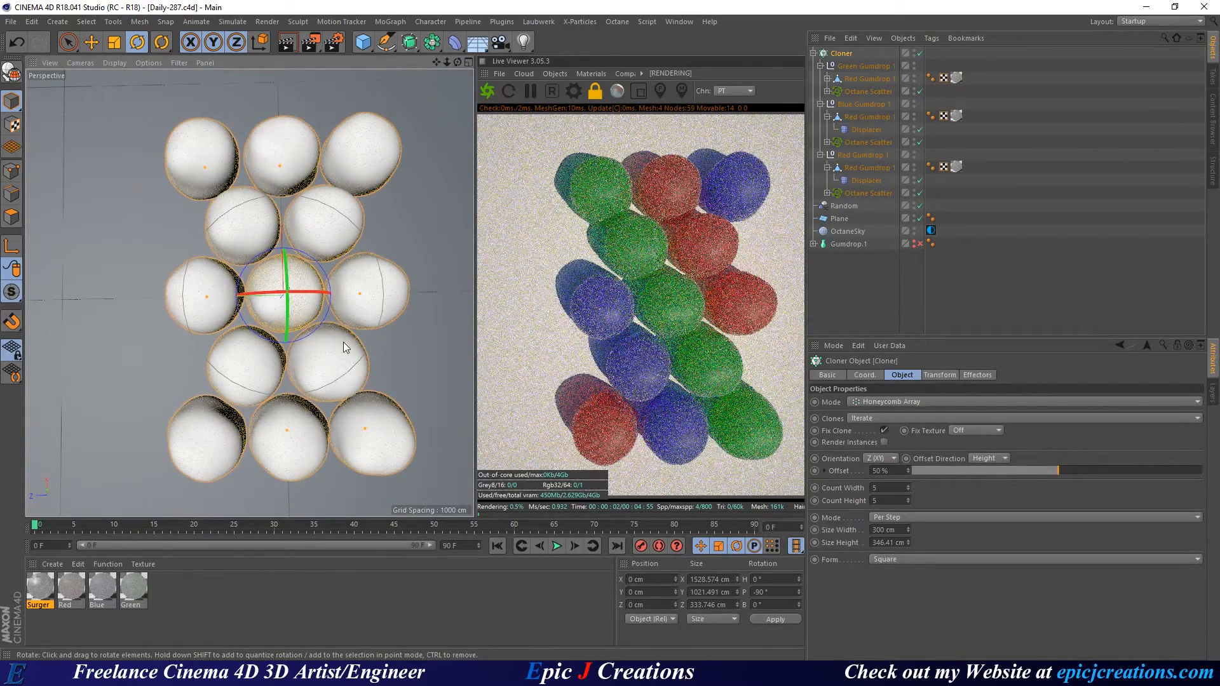
Save the scene and lay the clone grid out on the XZ plane.
{"action": "mouse_move", "coordinate": [344, 347]}
{"action": "left_mouse_down", "text": "alt"}
{"action": "mouse_move", "coordinate": [297, 354]}
{"action": "mouse_move", "coordinate": [283, 371]}
{"action": "left_mouse_up", "text": "alt"}
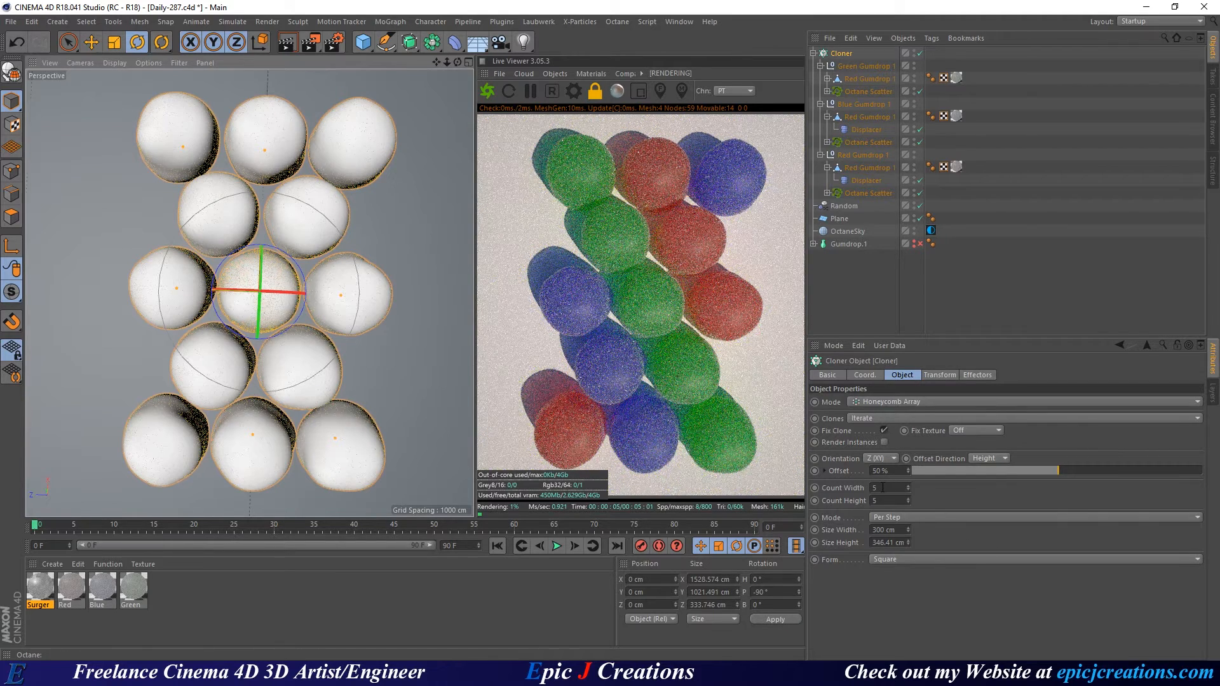
{"action": "key", "text": "ctrl+s"}
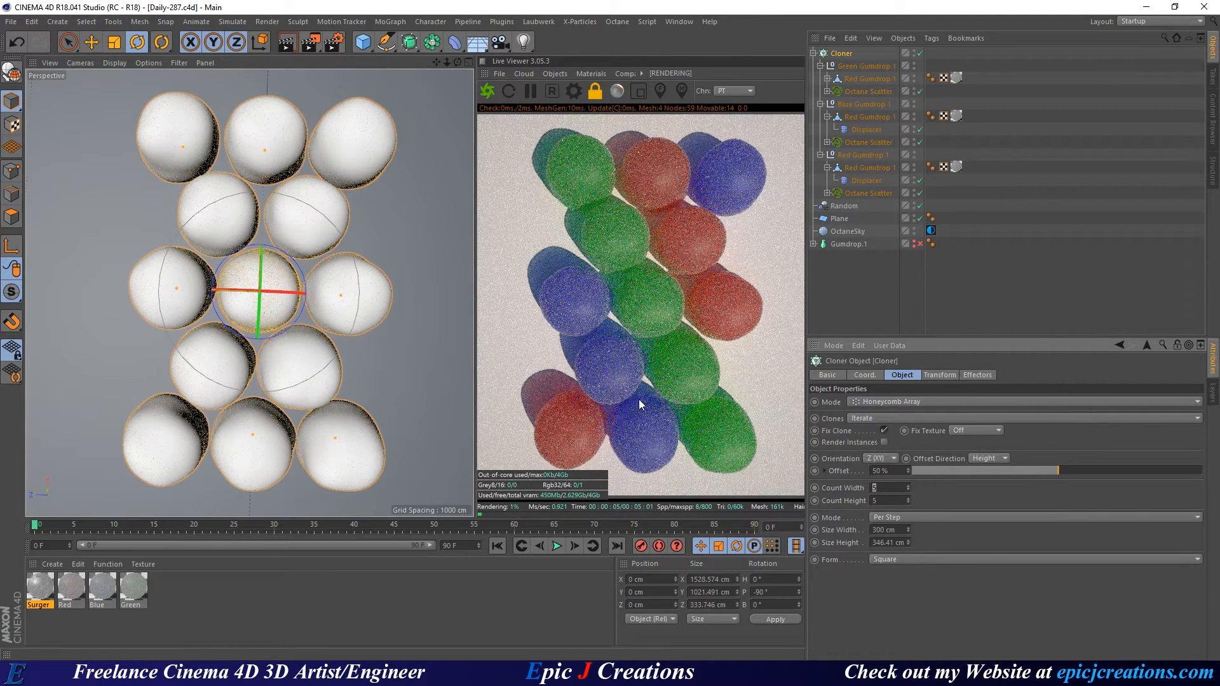
{"action": "left_click", "coordinate": [877, 460]}
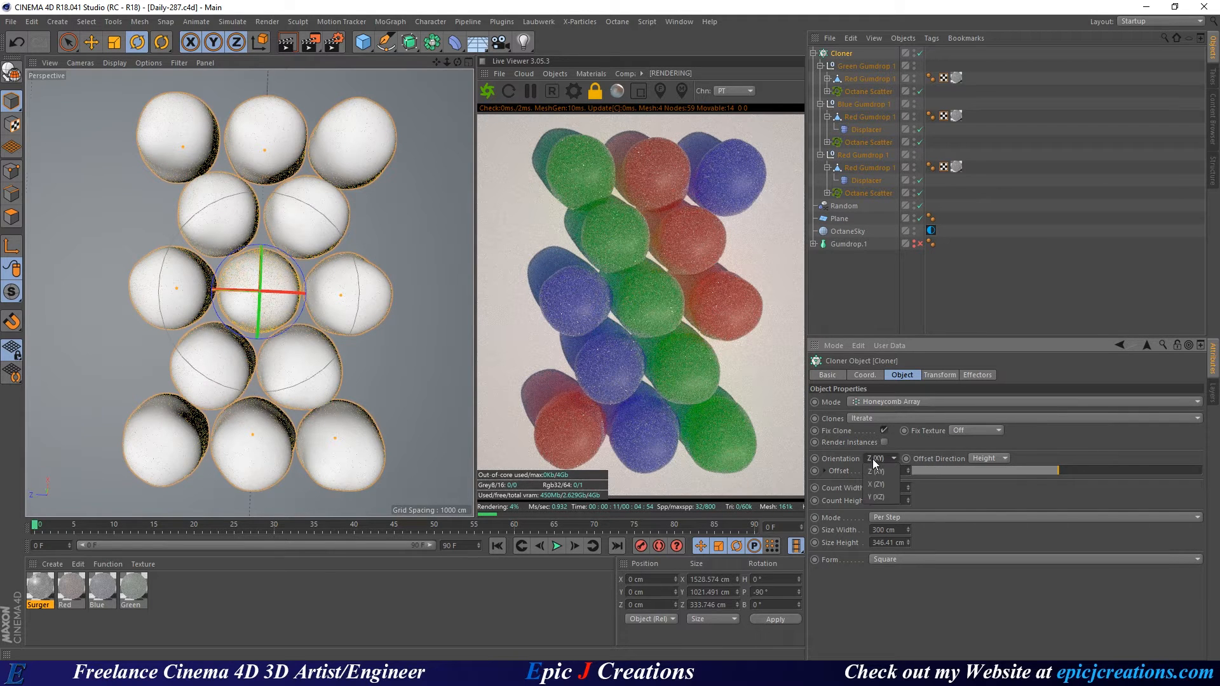
{"action": "left_click", "coordinate": [880, 498]}
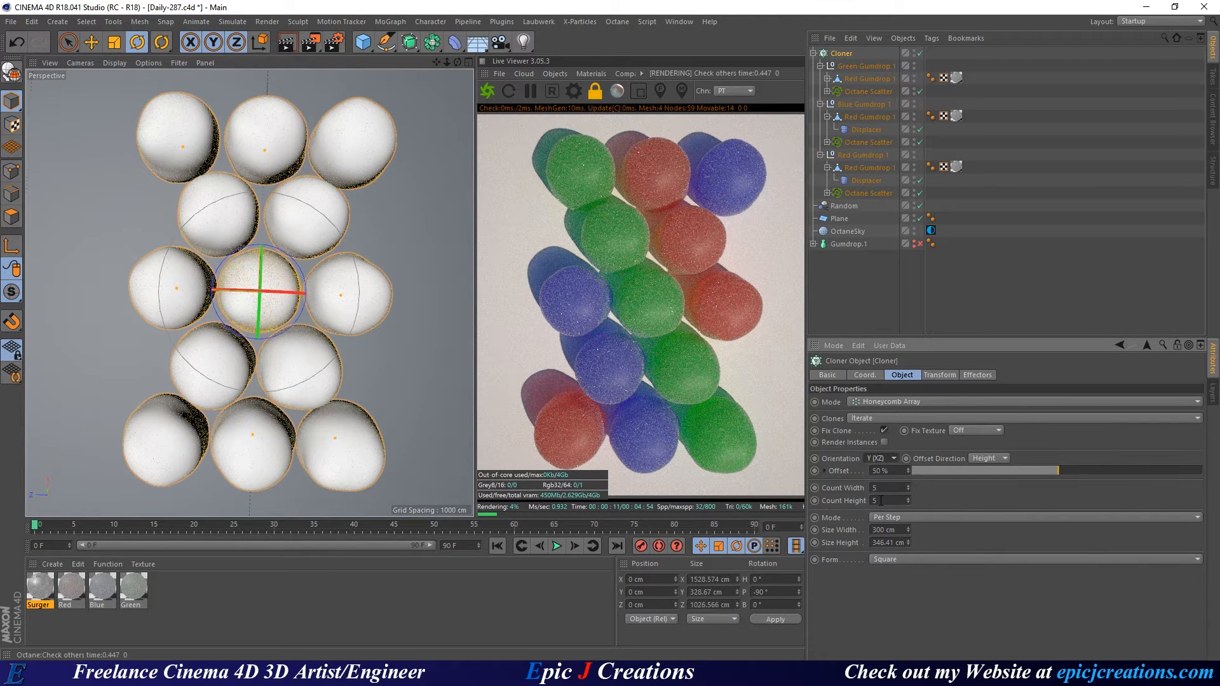
Set the Cloner's grid form back to Square.
{"action": "scroll", "coordinate": [875, 461], "scroll_direction": "up", "scroll_amount": 1}
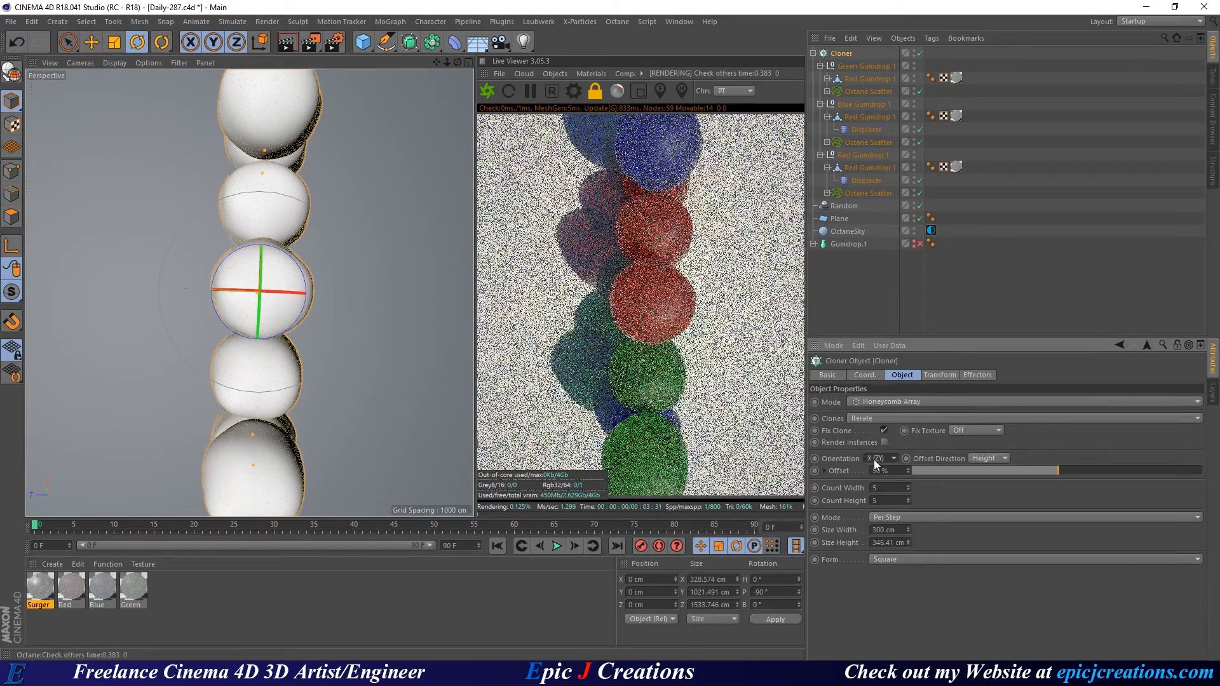
{"action": "scroll", "coordinate": [875, 463], "scroll_direction": "up", "scroll_amount": 1}
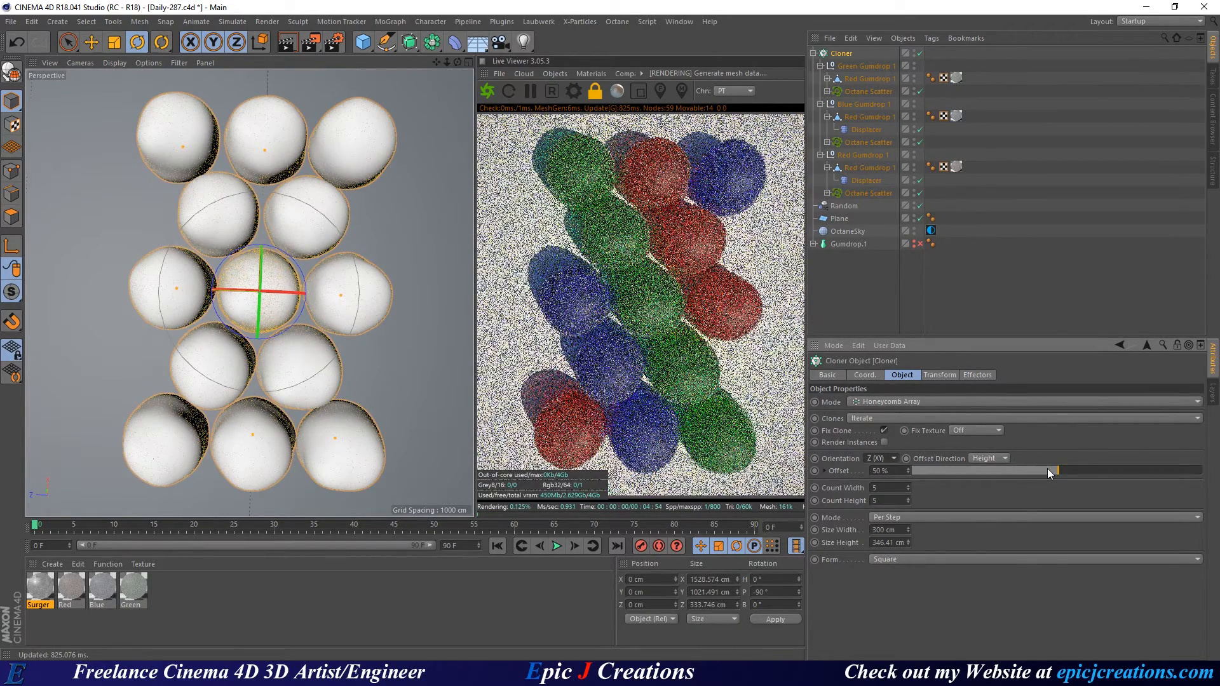
{"action": "scroll", "coordinate": [898, 560], "scroll_direction": "up", "scroll_amount": 1}
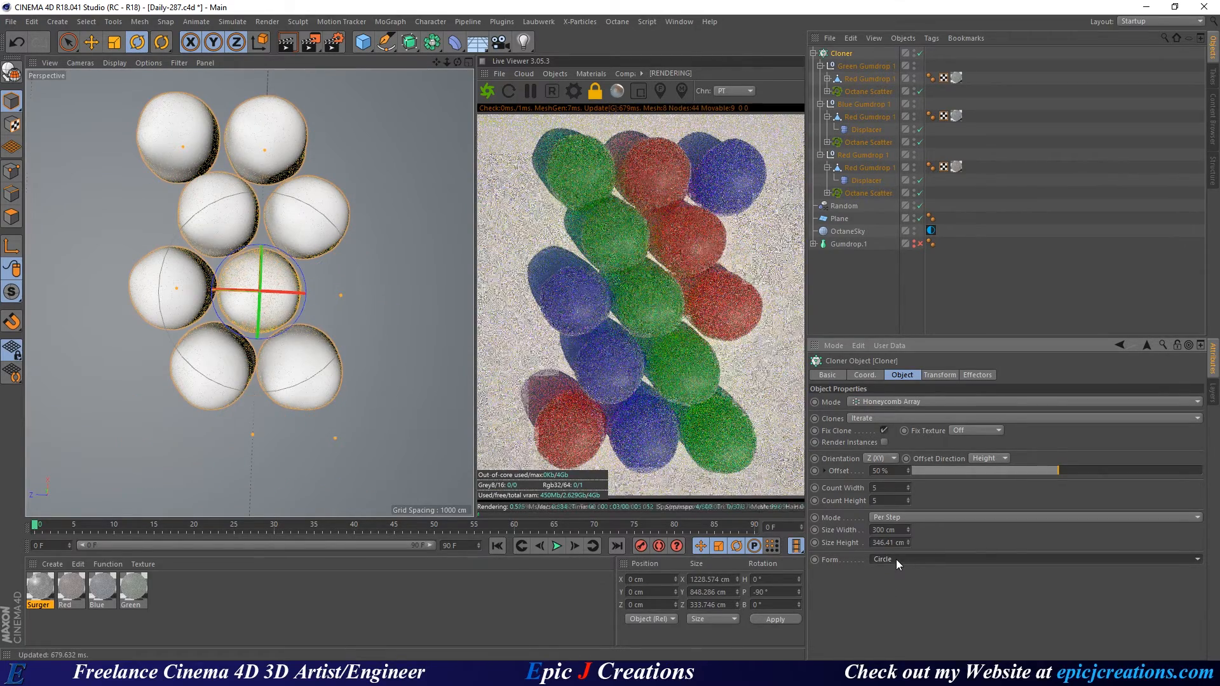
{"action": "left_click", "coordinate": [894, 559]}
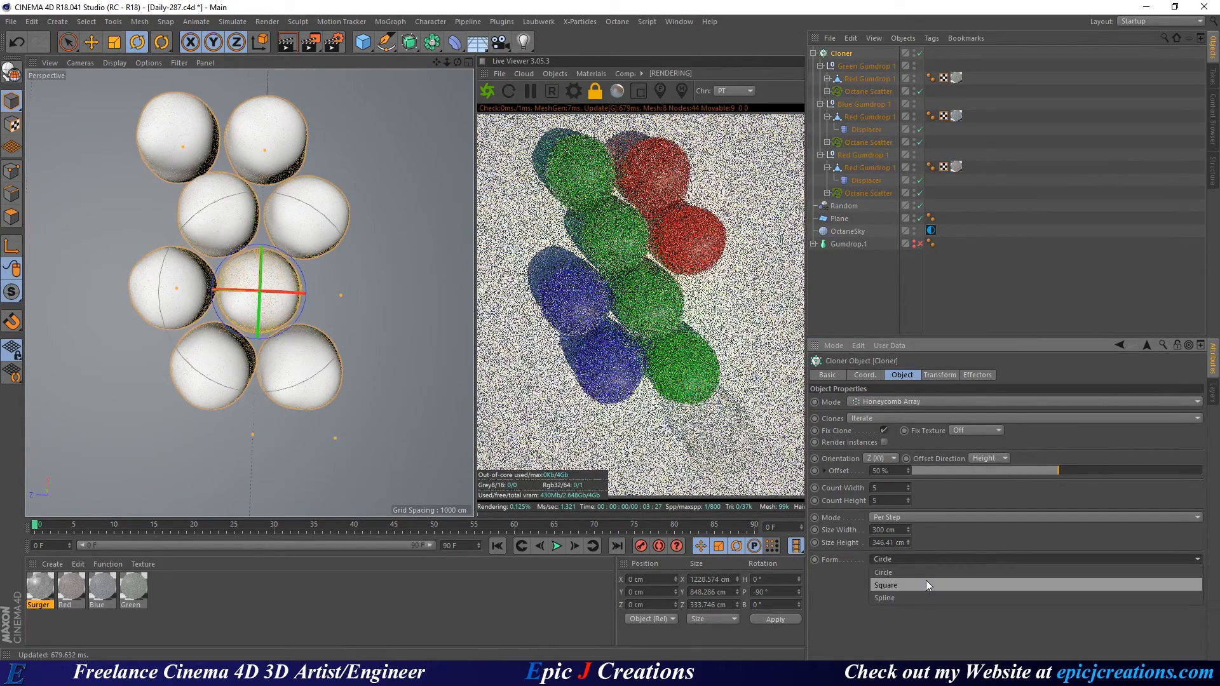
{"action": "left_click", "coordinate": [925, 582]}
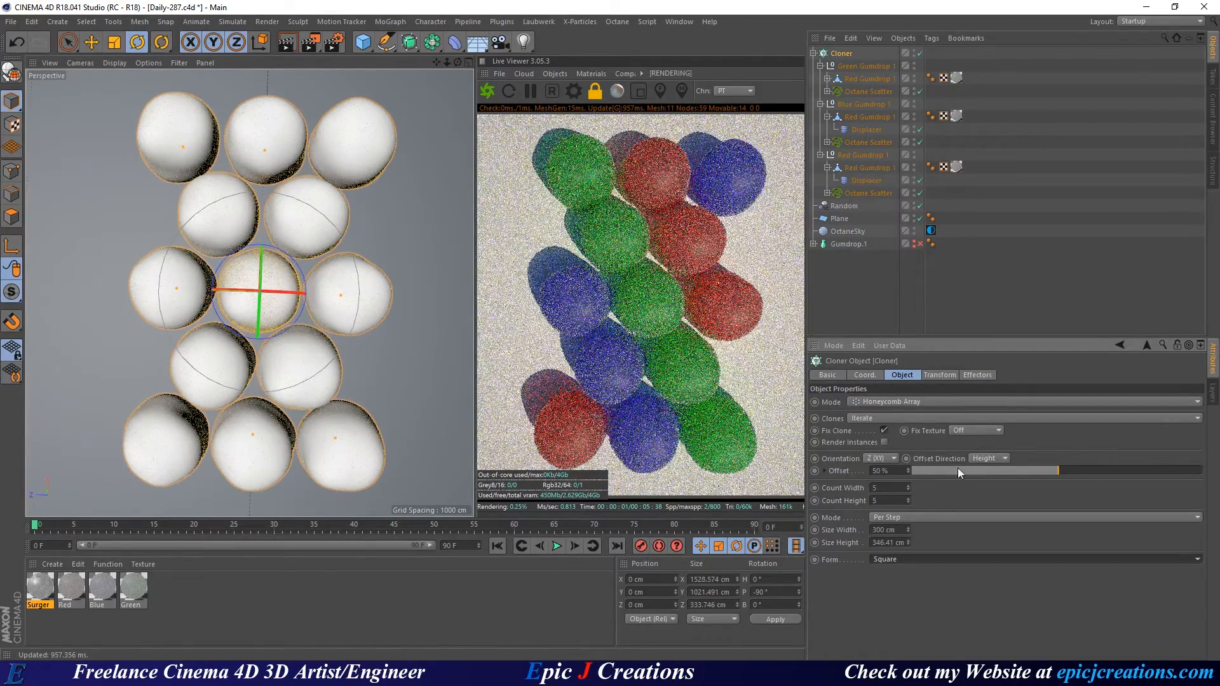
Set Count Width and Count Height to 10, saving the scene along the way.
{"action": "left_click_drag", "start_coordinate": [897, 488], "coordinate": [824, 492]}
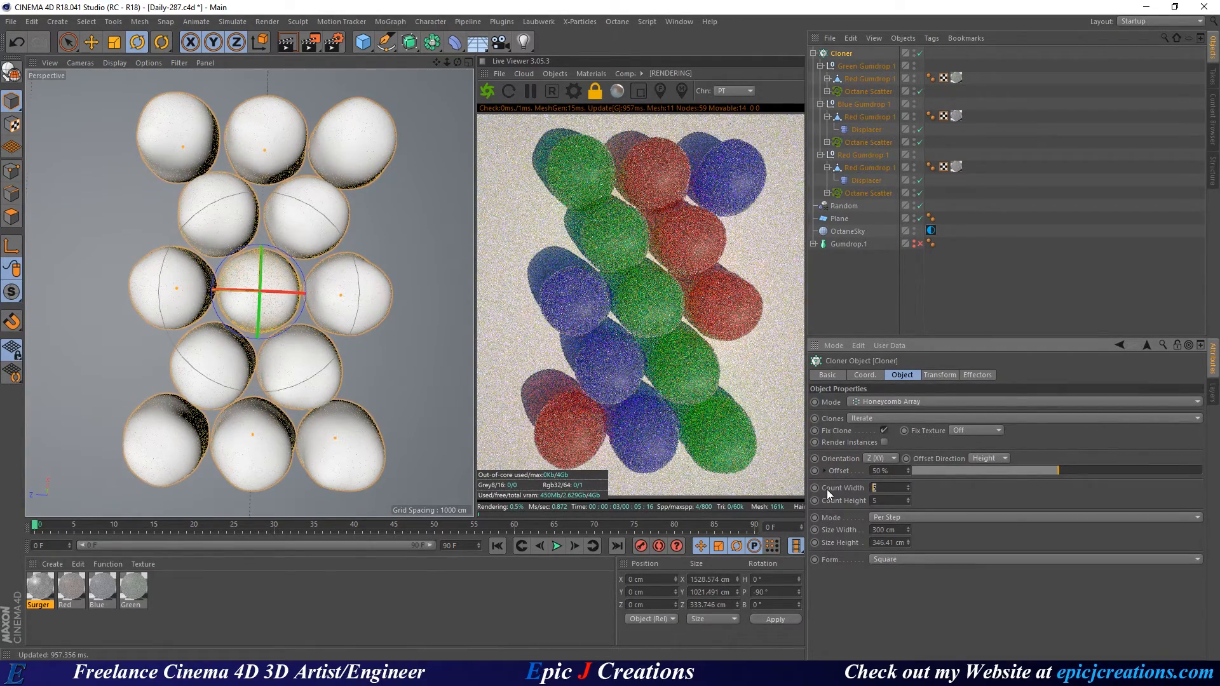
{"action": "key", "text": "ctrl+s"}
{"action": "left_click_drag", "start_coordinate": [886, 487], "coordinate": [857, 487]}
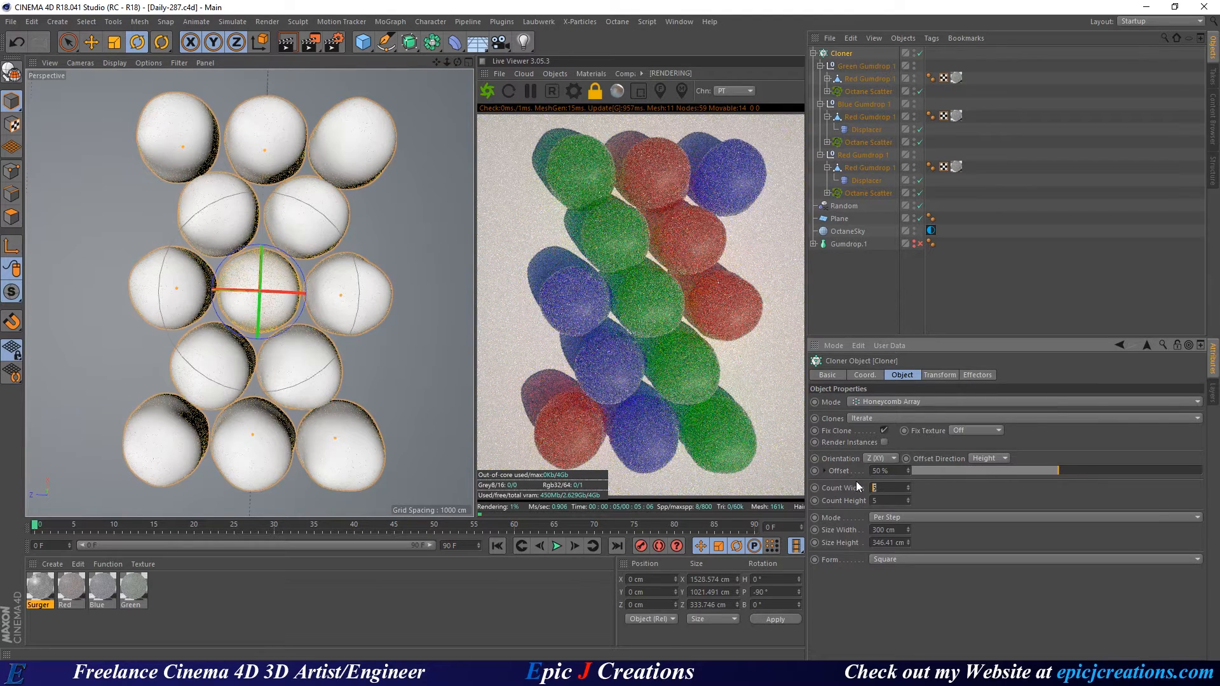
{"action": "type", "text": "10"}
{"action": "key", "text": "Tab"}
{"action": "type", "text": "10"}
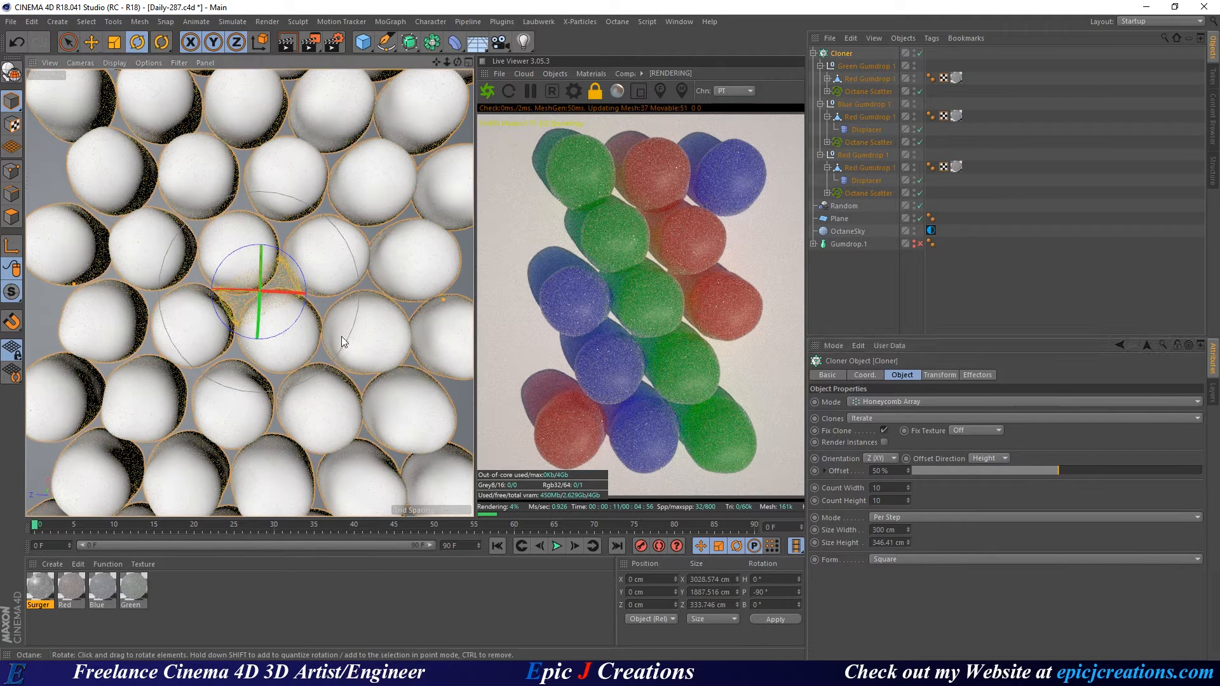
Frame the cloned gumdrops at a low angle and enlarge the viewport and live render panels.
{"action": "mouse_move", "coordinate": [319, 336]}
{"action": "right_mouse_down", "text": "alt"}
{"action": "mouse_move", "coordinate": [288, 341]}
{"action": "mouse_move", "coordinate": [333, 329]}
{"action": "right_mouse_up", "text": "alt"}
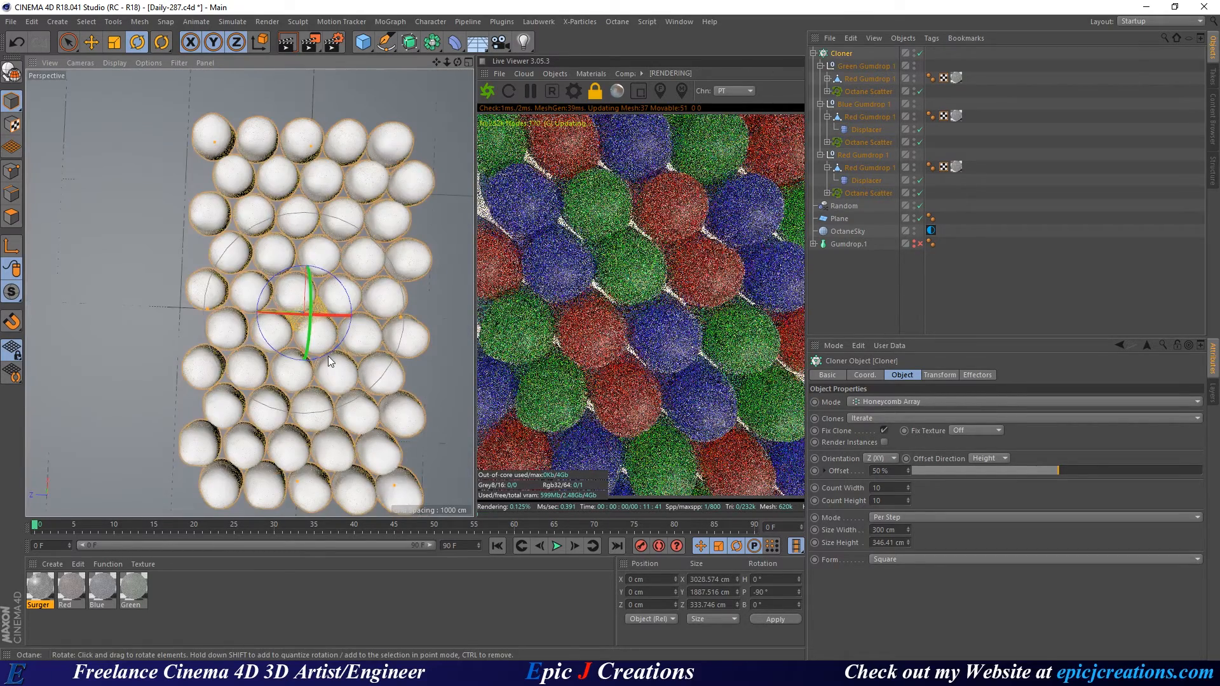
{"action": "middle_click_drag", "start_coordinate": [328, 356], "coordinate": [261, 312], "text": "alt"}
{"action": "mouse_move", "coordinate": [257, 311]}
{"action": "left_mouse_down", "text": "alt"}
{"action": "mouse_move", "coordinate": [234, 303]}
{"action": "mouse_move", "coordinate": [241, 262]}
{"action": "left_mouse_up", "text": "alt"}
{"action": "right_click_drag", "start_coordinate": [263, 361], "coordinate": [283, 348], "text": "alt"}
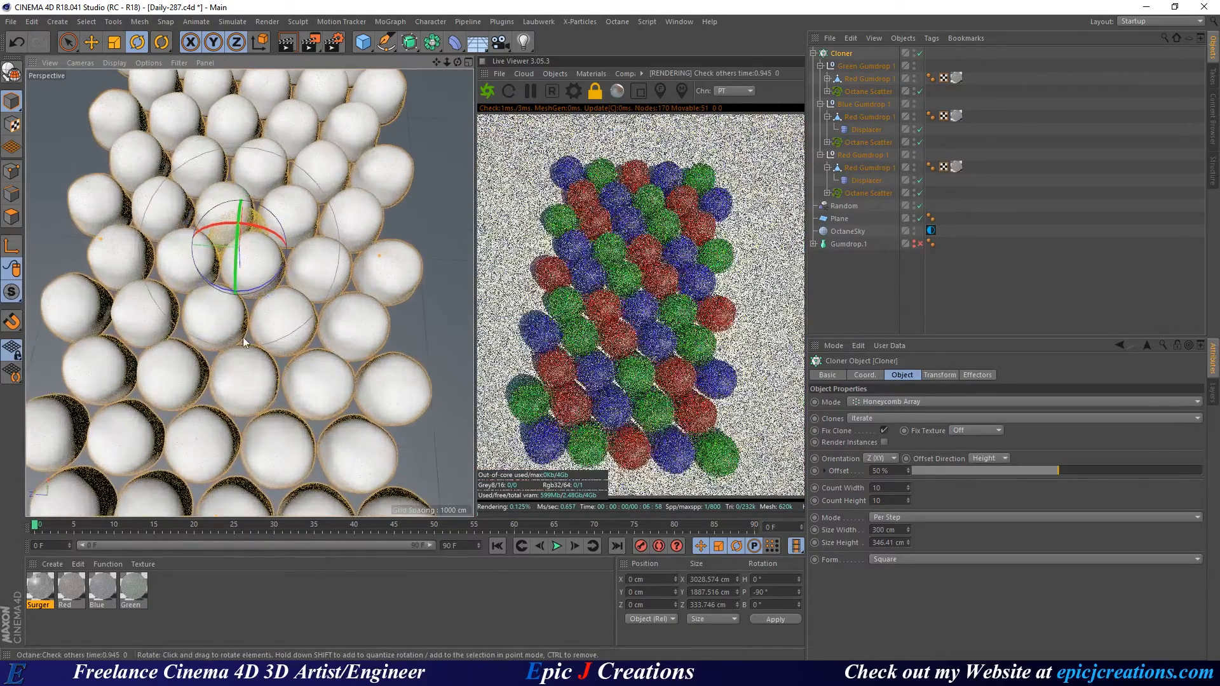
{"action": "left_click_drag", "start_coordinate": [242, 337], "coordinate": [241, 315], "text": "alt"}
{"action": "right_click_drag", "start_coordinate": [223, 352], "coordinate": [240, 353], "text": "alt"}
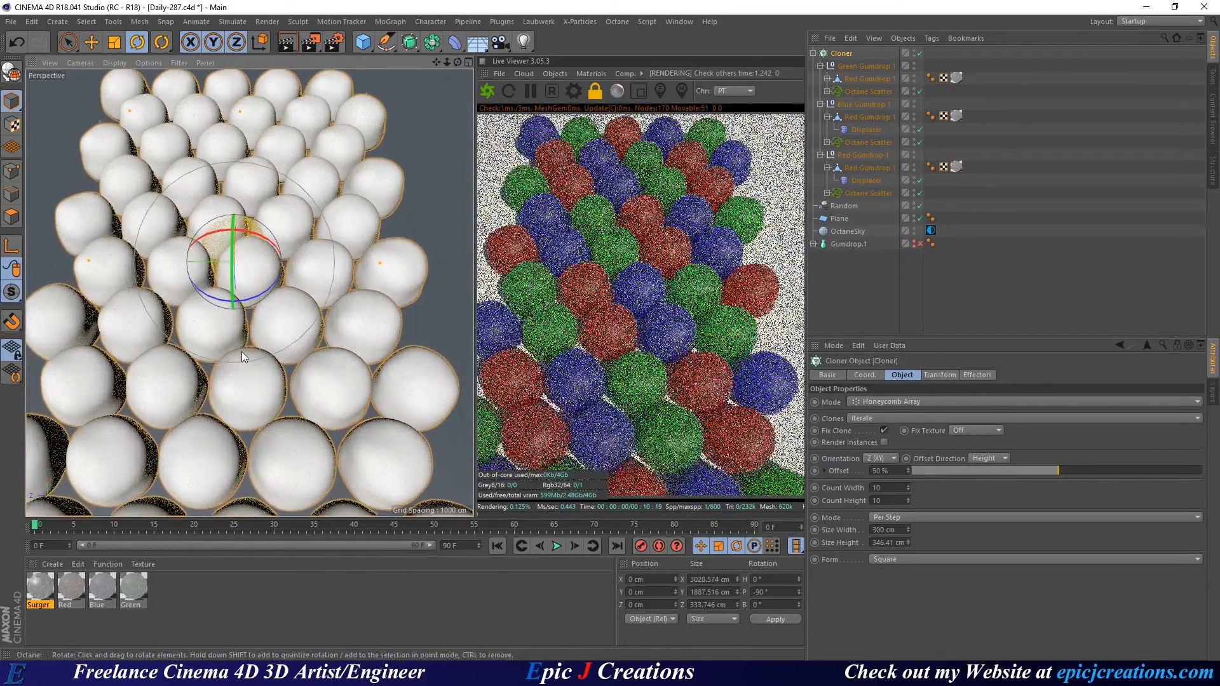
{"action": "middle_click_drag", "start_coordinate": [241, 353], "coordinate": [246, 344], "text": "alt"}
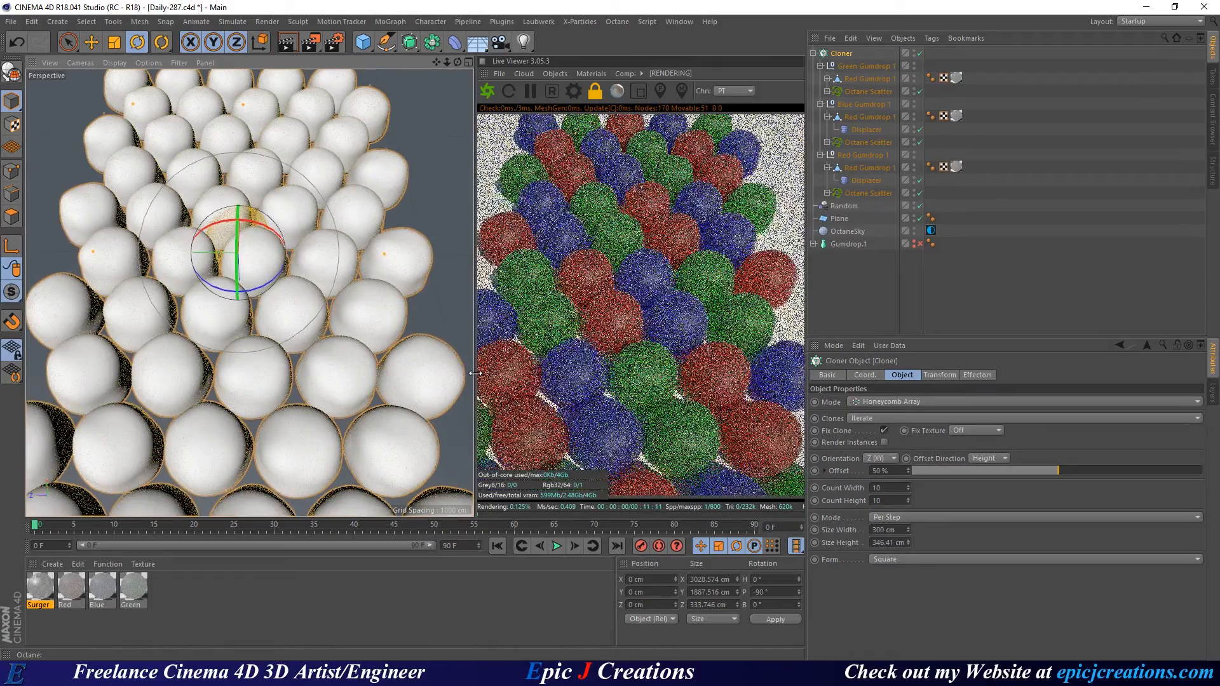
{"action": "left_click_drag", "start_coordinate": [474, 372], "coordinate": [441, 372]}
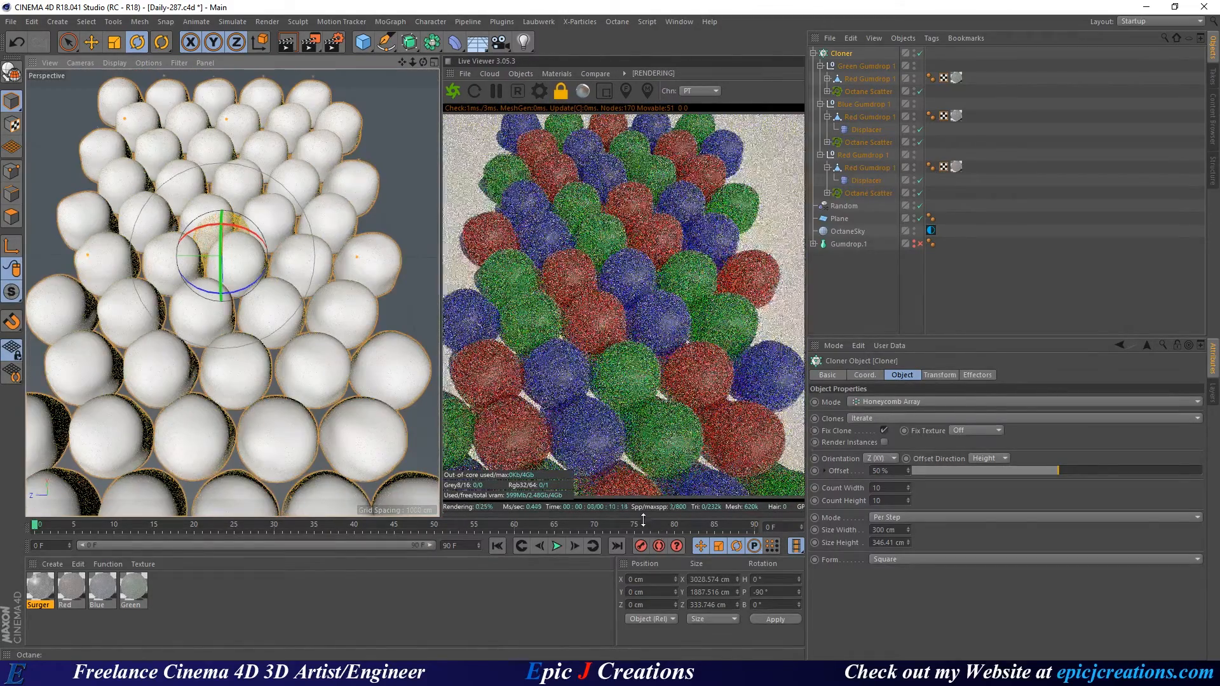
{"action": "left_click_drag", "start_coordinate": [643, 518], "coordinate": [639, 538]}
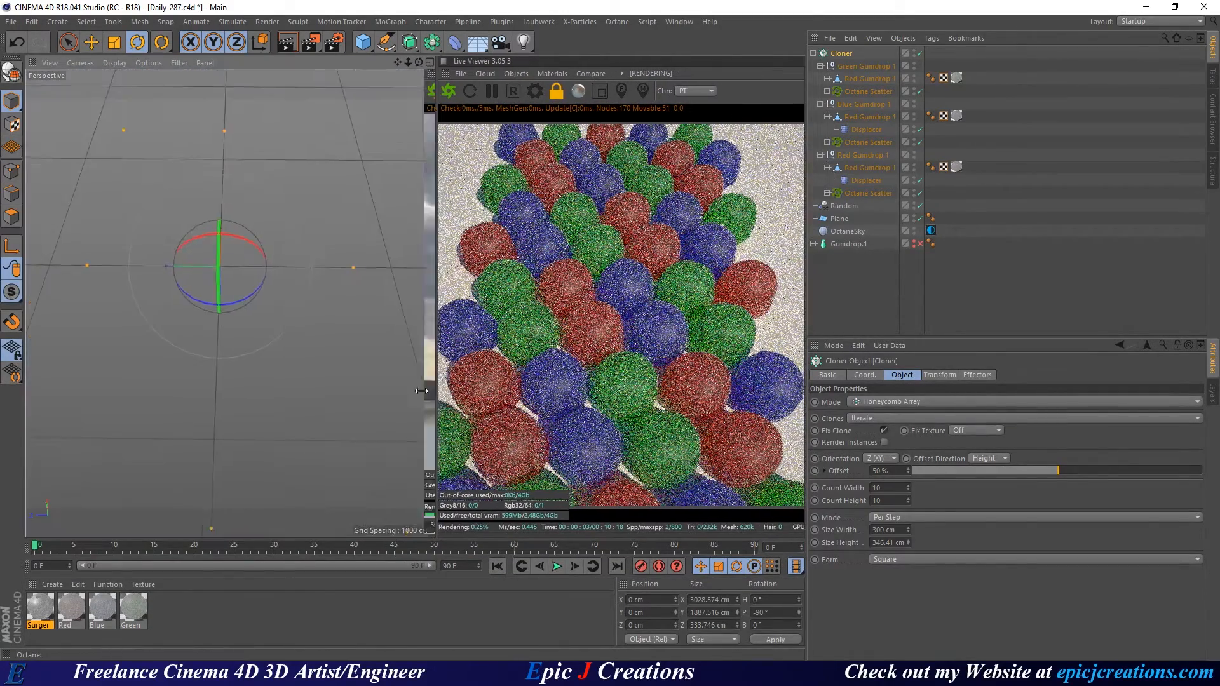
{"action": "left_click_drag", "start_coordinate": [439, 393], "coordinate": [406, 381]}
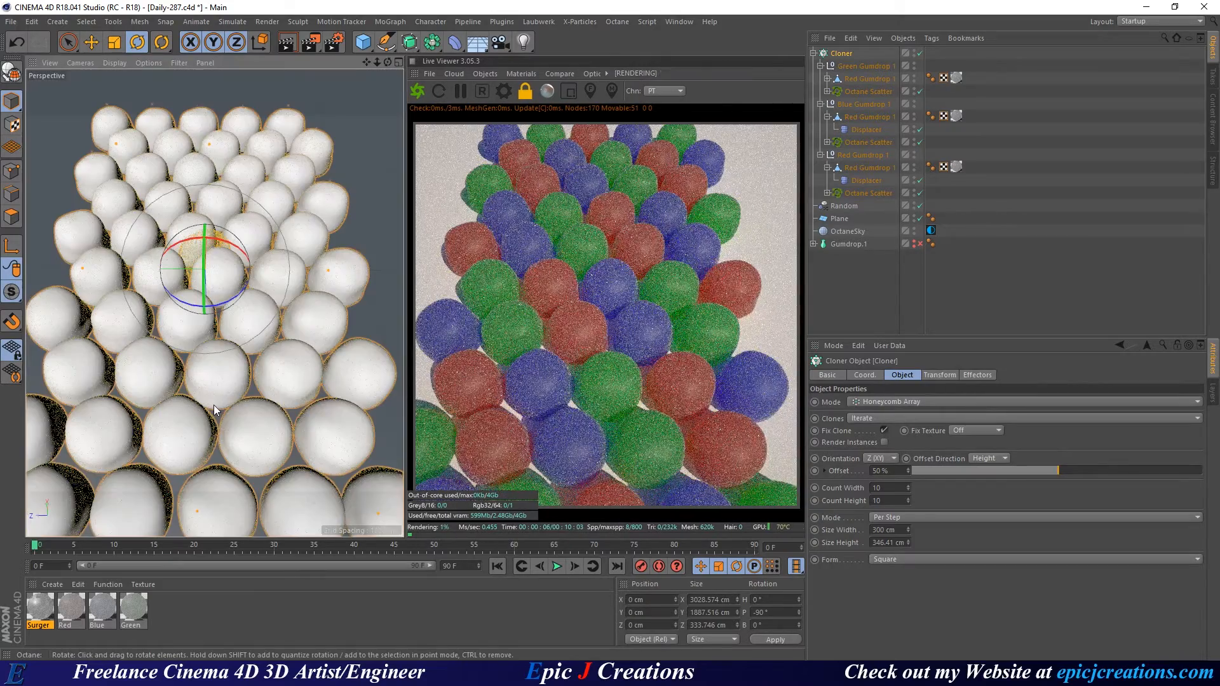
Drag the Cloner's size handle to raise Size Height from 346.41 to 478.603 cm.
{"action": "middle_click_drag", "start_coordinate": [214, 402], "coordinate": [226, 326], "text": "alt"}
{"action": "right_click_drag", "start_coordinate": [215, 350], "coordinate": [250, 361], "text": "alt"}
{"action": "left_click_drag", "start_coordinate": [260, 342], "coordinate": [242, 307], "text": "alt"}
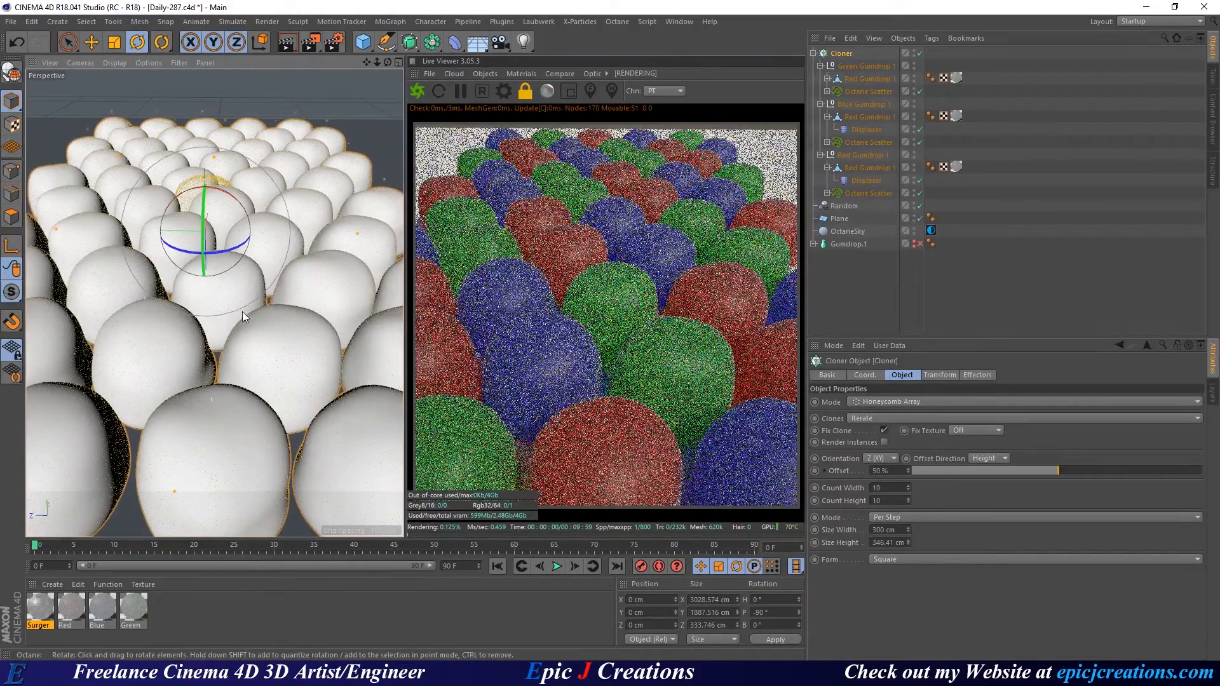
{"action": "middle_click_drag", "start_coordinate": [301, 270], "coordinate": [255, 306], "text": "alt"}
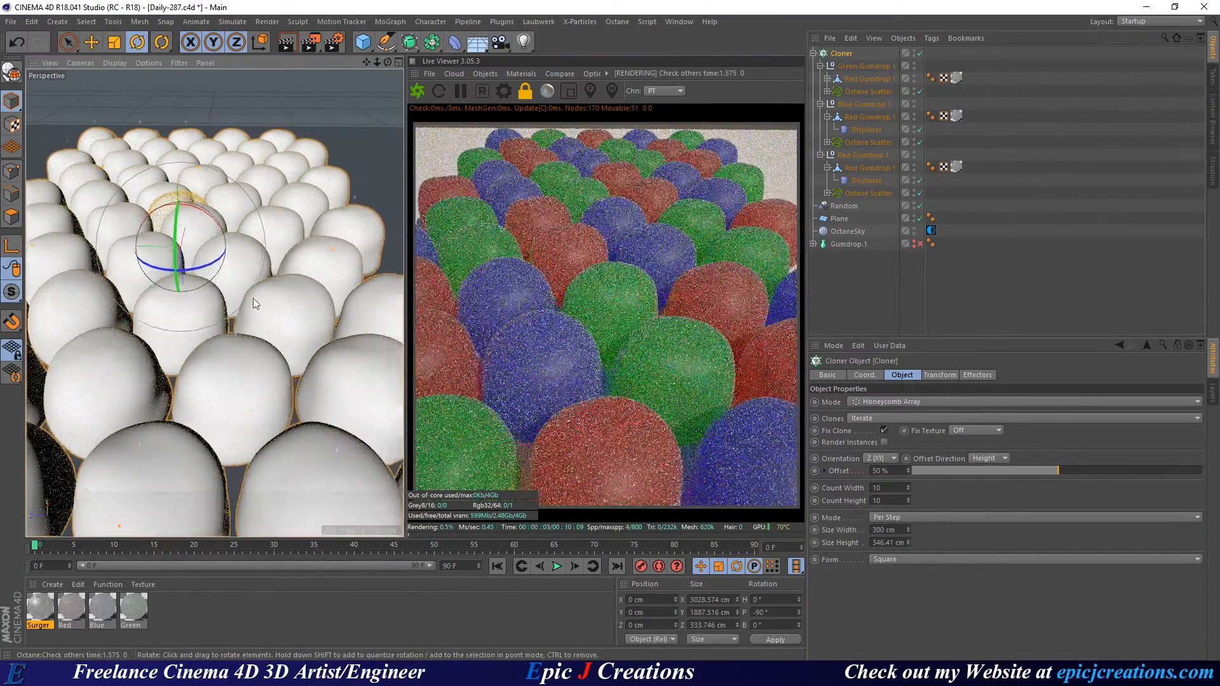
{"action": "right_click_drag", "start_coordinate": [256, 307], "coordinate": [245, 324], "text": "alt"}
{"action": "left_click_drag", "start_coordinate": [245, 327], "coordinate": [249, 290], "text": "alt"}
{"action": "mouse_move", "coordinate": [248, 284]}
{"action": "middle_mouse_down", "text": "alt"}
{"action": "mouse_move", "coordinate": [254, 270]}
{"action": "mouse_move", "coordinate": [227, 273]}
{"action": "middle_mouse_up", "text": "alt"}
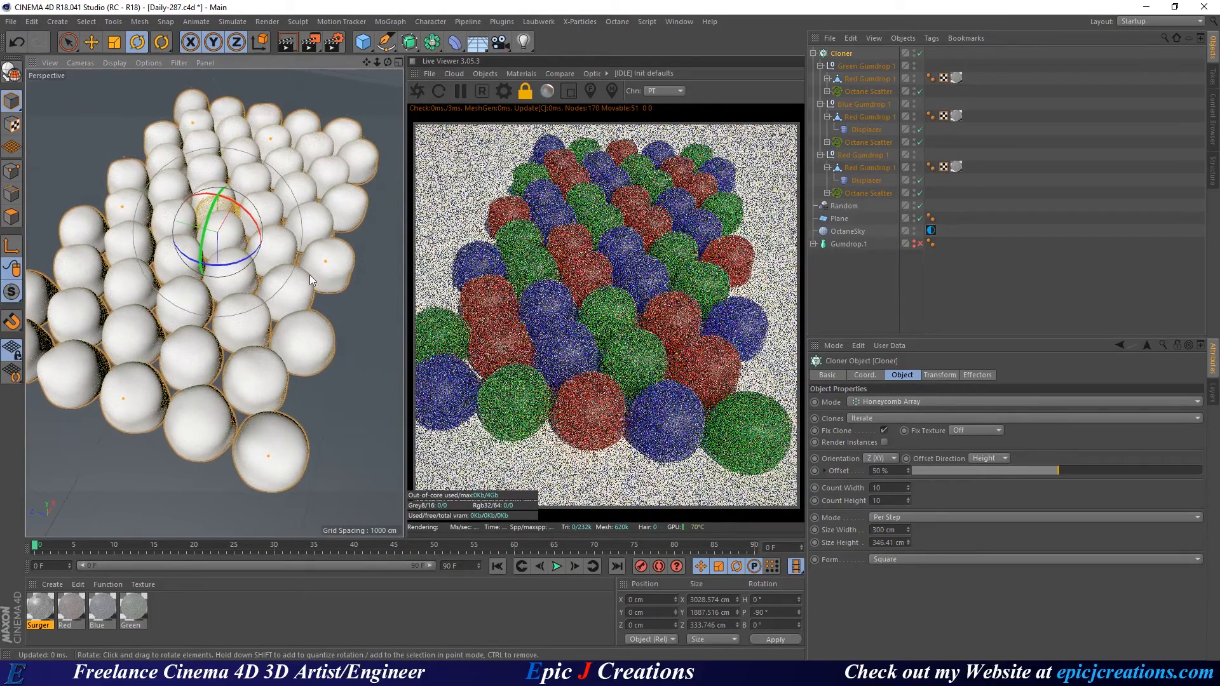
{"action": "left_click_drag", "start_coordinate": [325, 262], "coordinate": [342, 272]}
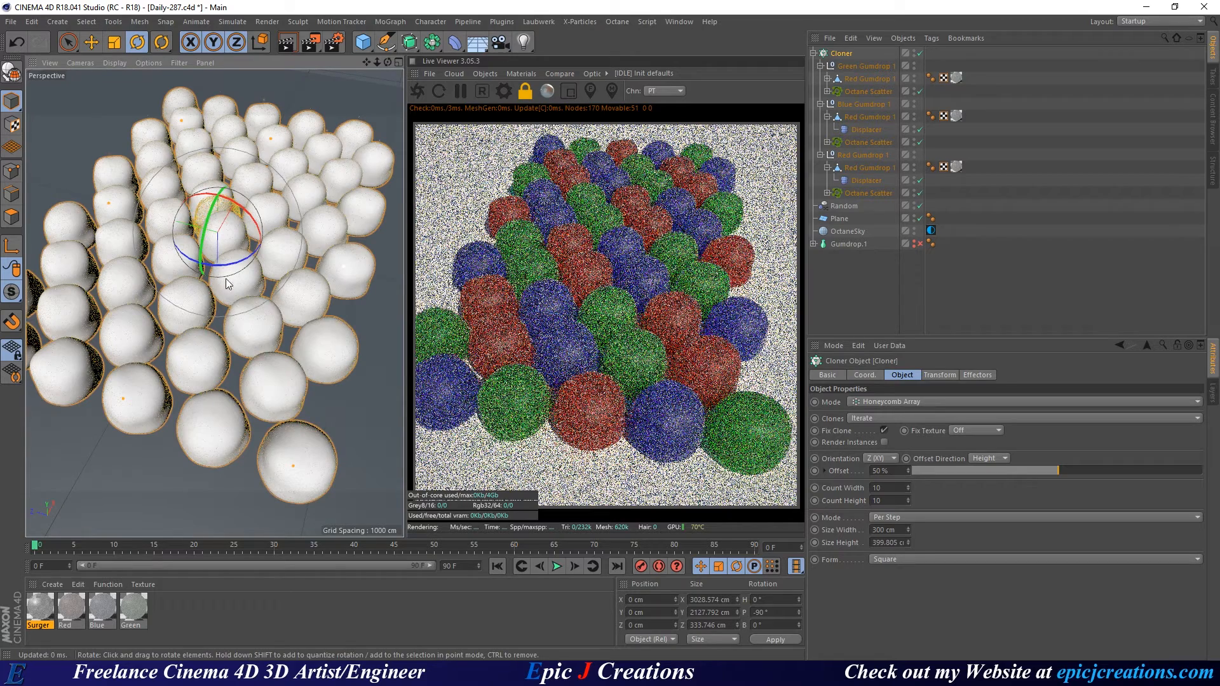
{"action": "left_click_drag", "start_coordinate": [241, 264], "coordinate": [305, 277], "text": "alt"}
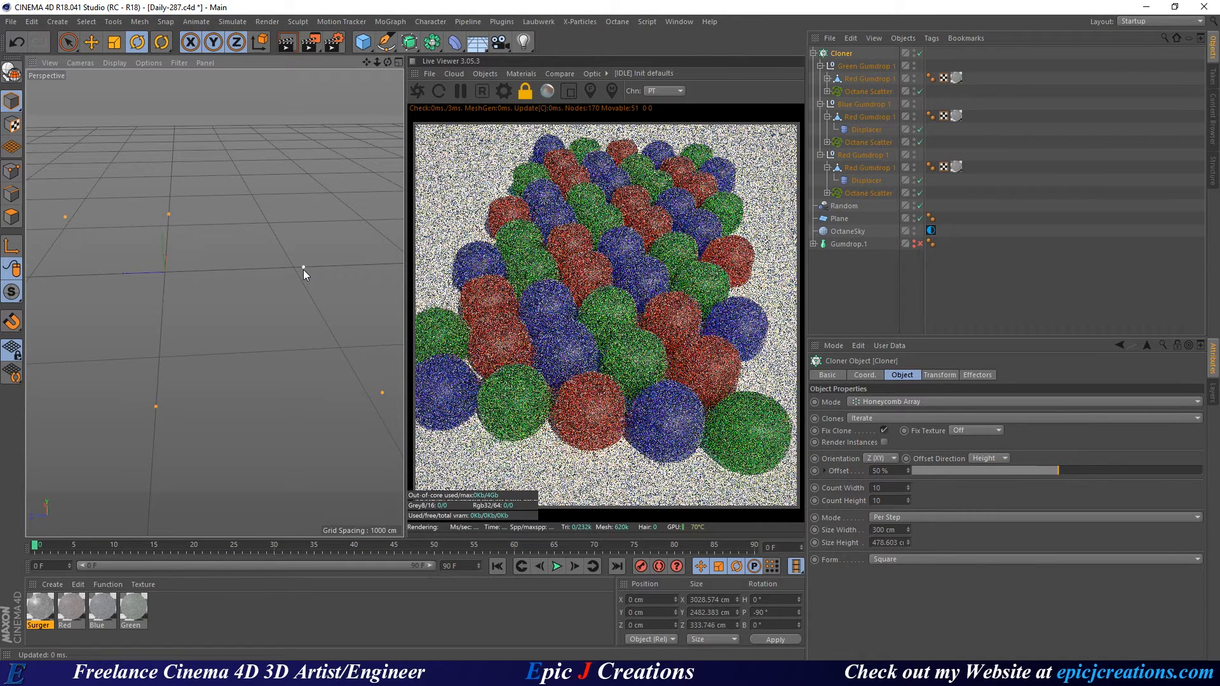
{"action": "left_click_drag", "start_coordinate": [303, 270], "coordinate": [303, 270]}
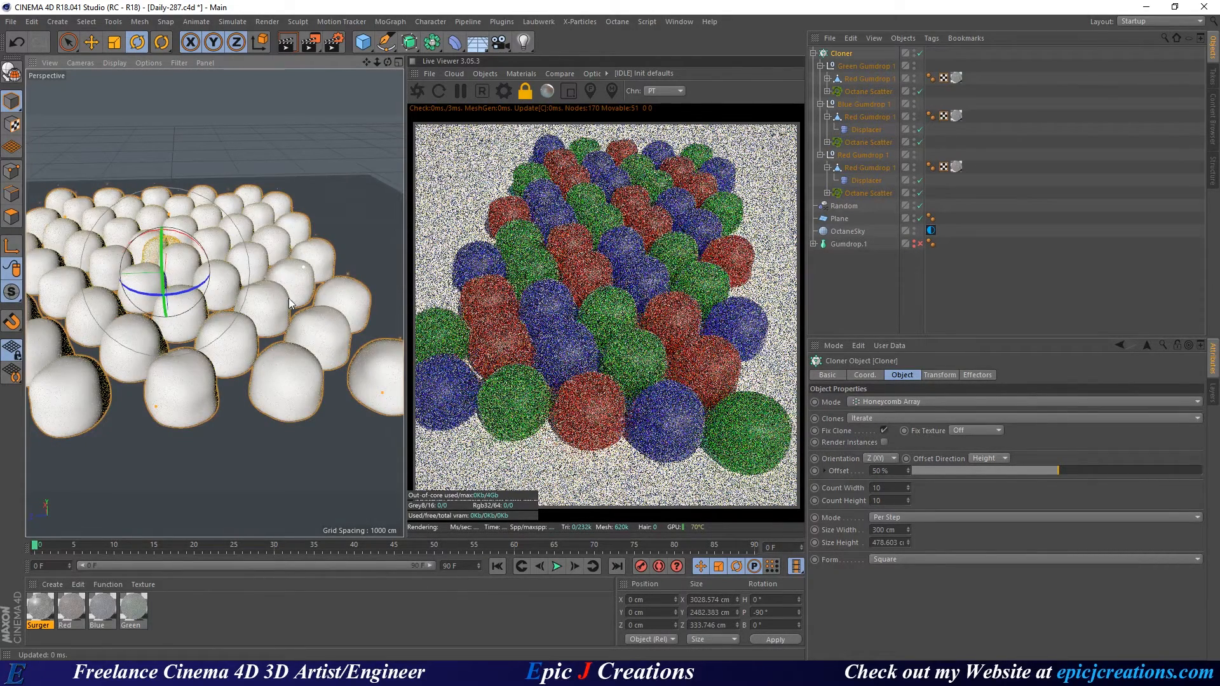
Add an Octane Camera from the Live Viewer's Objects menu.
{"action": "middle_click_drag", "start_coordinate": [289, 299], "coordinate": [288, 299], "text": "alt"}
{"action": "scroll", "coordinate": [285, 280], "scroll_direction": "up", "scroll_amount": 3}
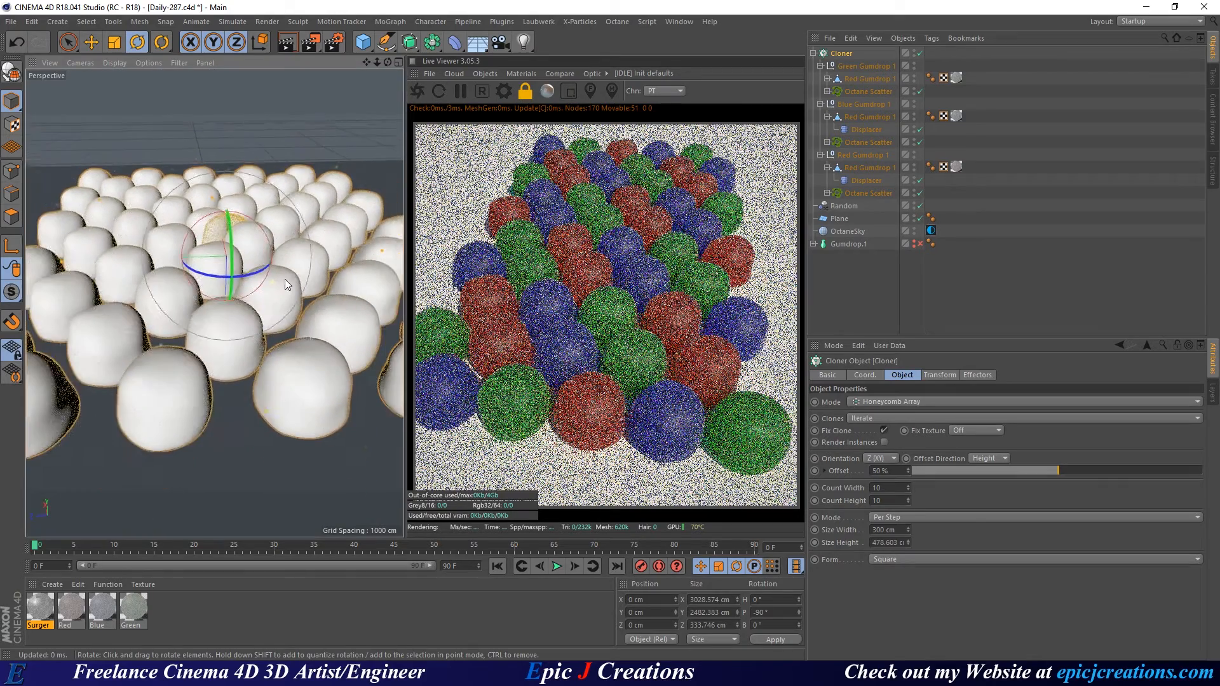
{"action": "scroll", "coordinate": [286, 284], "scroll_direction": "up", "scroll_amount": 4}
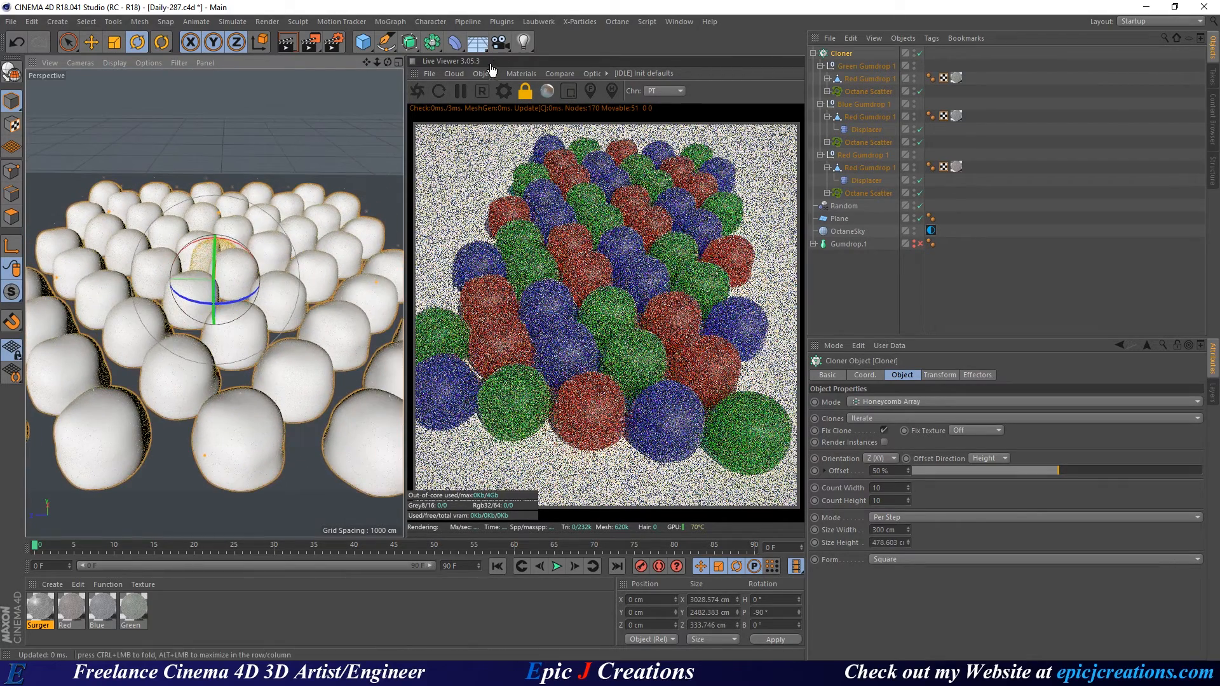
{"action": "left_click", "coordinate": [489, 73]}
{"action": "left_click", "coordinate": [509, 89]}
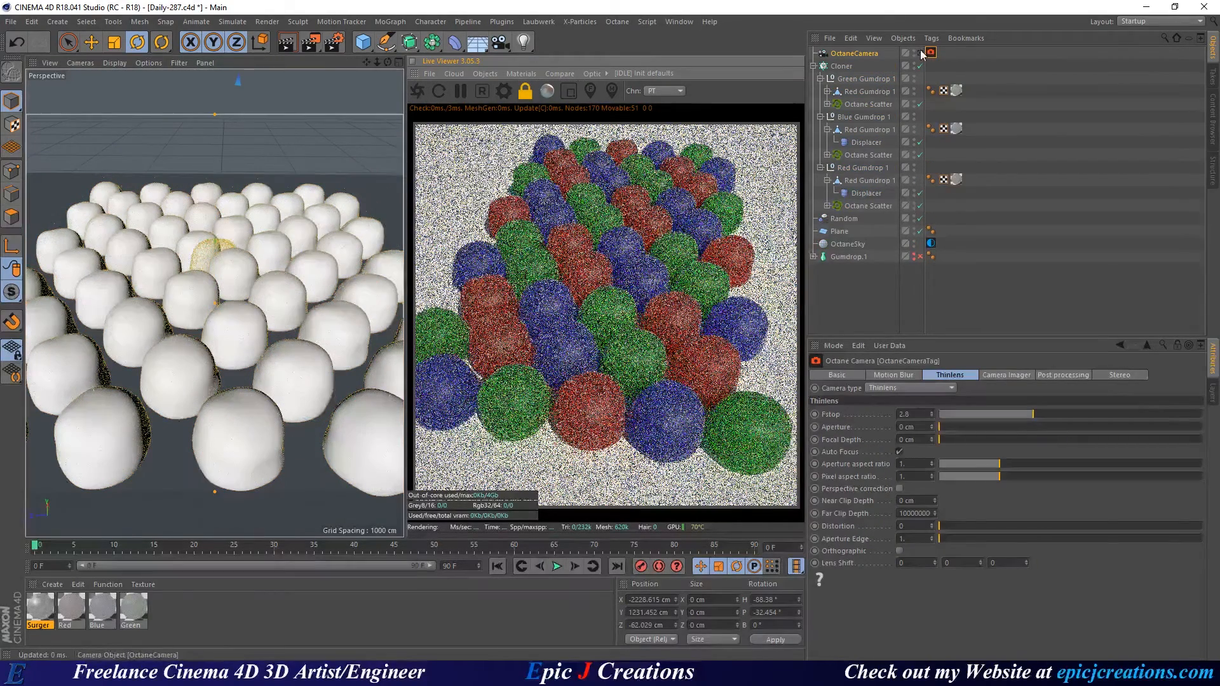
Show a solid-shaded perspective view of the whole field, restart the live render and save.
{"action": "scroll", "coordinate": [219, 324], "scroll_direction": "up", "scroll_amount": 2}
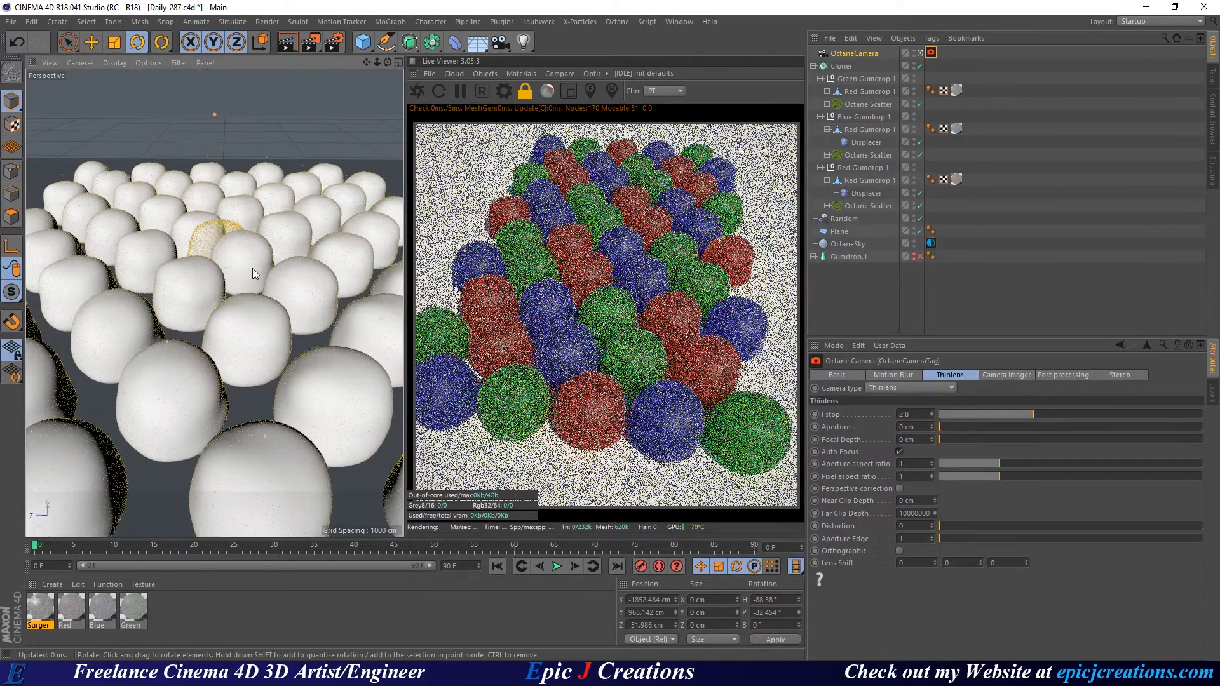
{"action": "middle_click", "coordinate": [247, 225]}
{"action": "middle_click", "coordinate": [288, 139]}
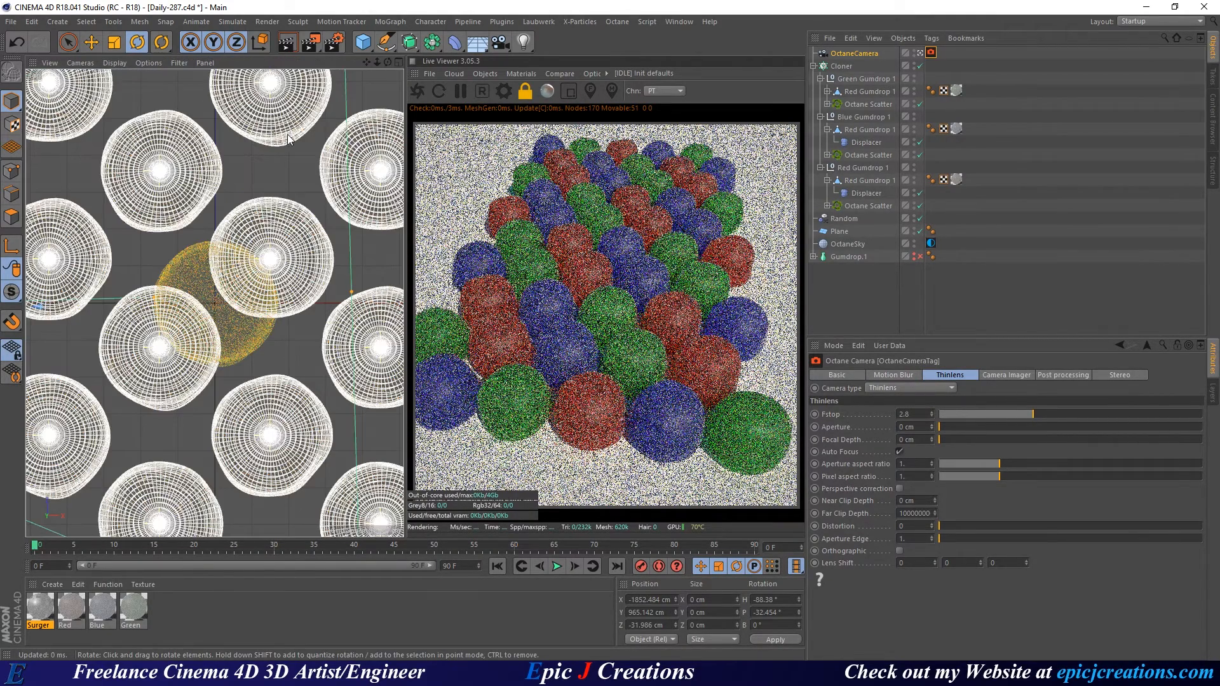
{"action": "left_click", "coordinate": [108, 63]}
{"action": "left_click", "coordinate": [130, 80]}
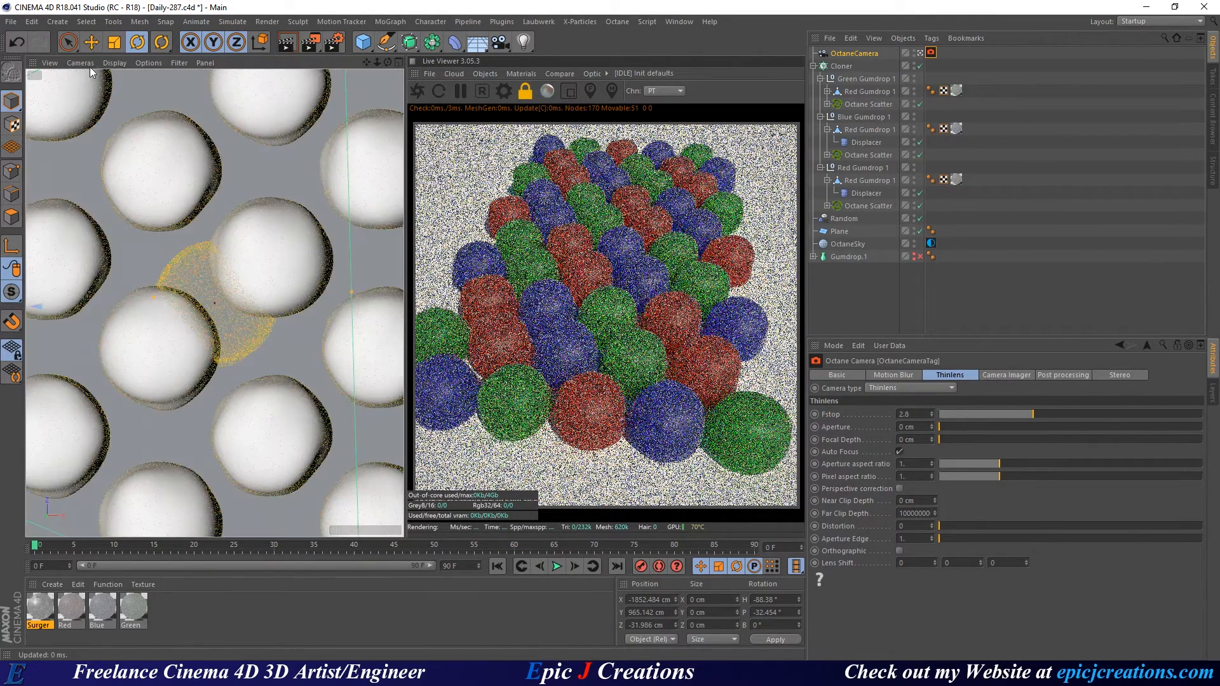
{"action": "left_click", "coordinate": [90, 67]}
{"action": "left_click", "coordinate": [89, 121]}
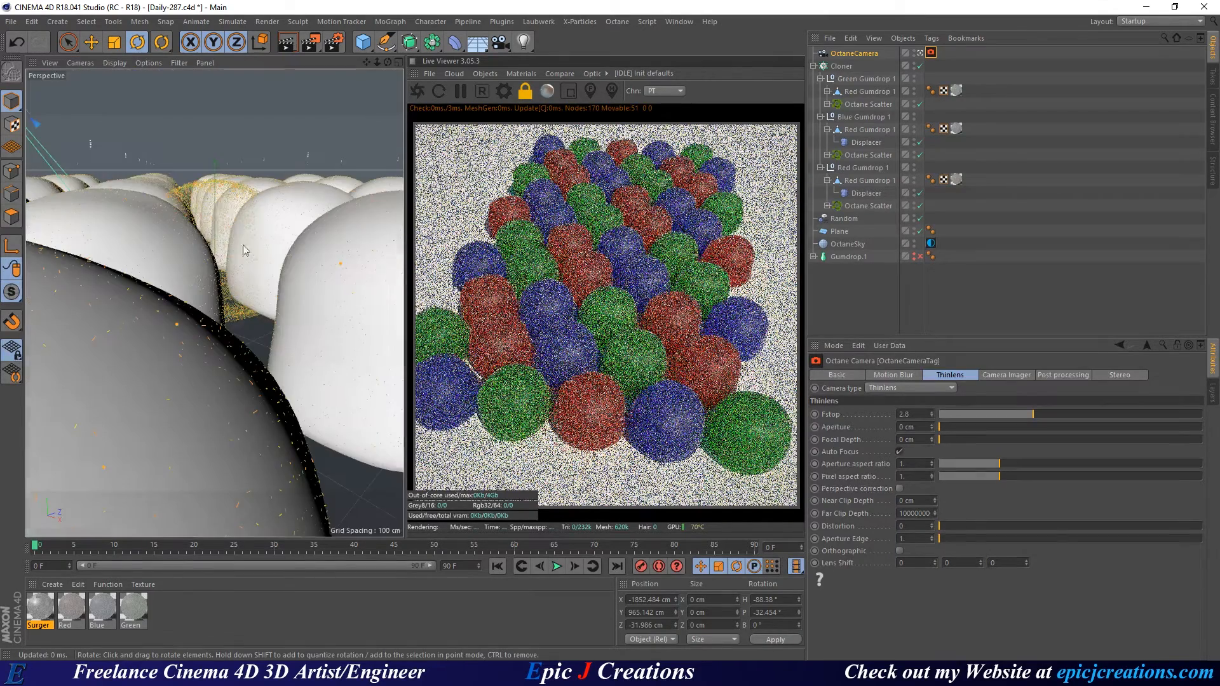
{"action": "mouse_move", "coordinate": [246, 250]}
{"action": "left_mouse_down", "text": "alt"}
{"action": "mouse_move", "coordinate": [248, 273]}
{"action": "mouse_move", "coordinate": [242, 230]}
{"action": "left_mouse_up", "text": "alt"}
{"action": "scroll", "coordinate": [246, 250], "scroll_direction": "down", "scroll_amount": 8}
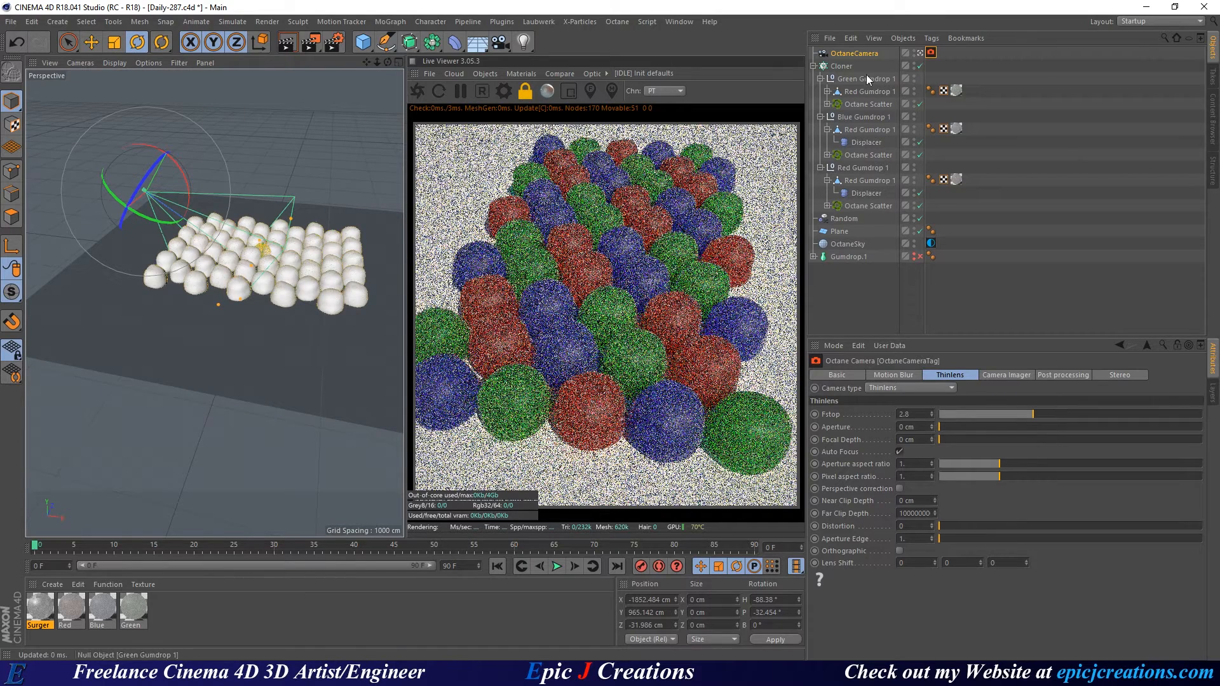
{"action": "left_click", "coordinate": [416, 90]}
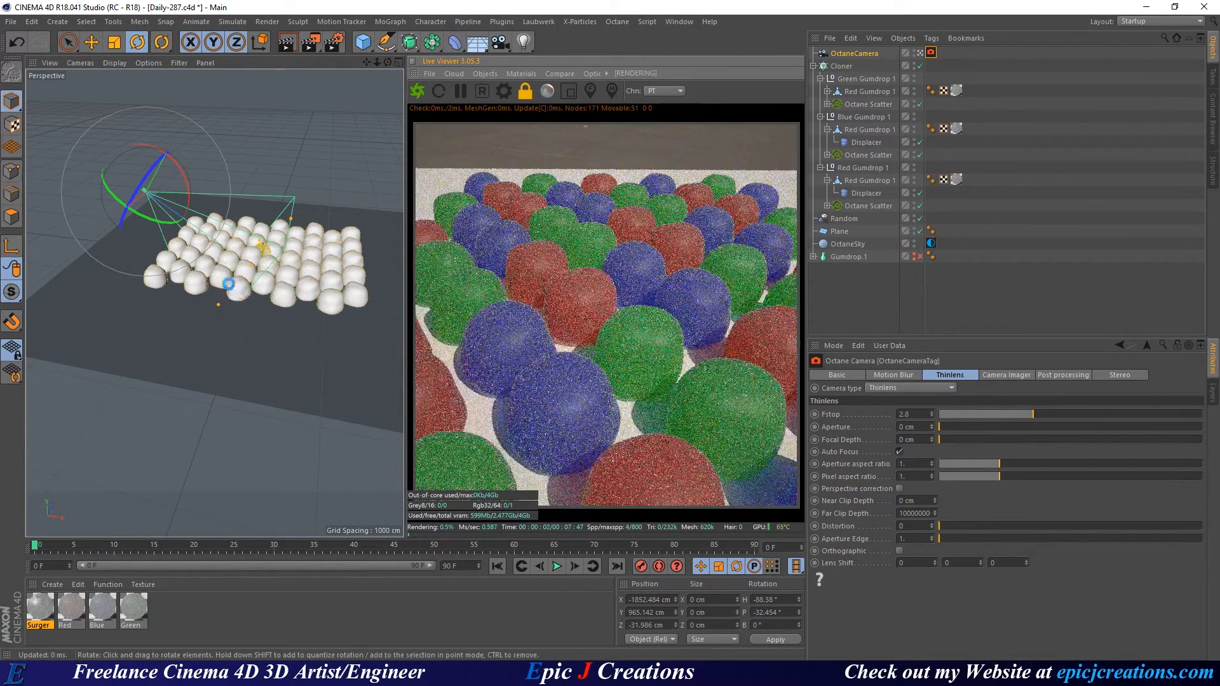
{"action": "key", "text": "ctrl+s"}
Reset the OctaneCamera's position and rotation to 0 and turn its heading to -90°.
{"action": "left_click", "coordinate": [865, 53]}
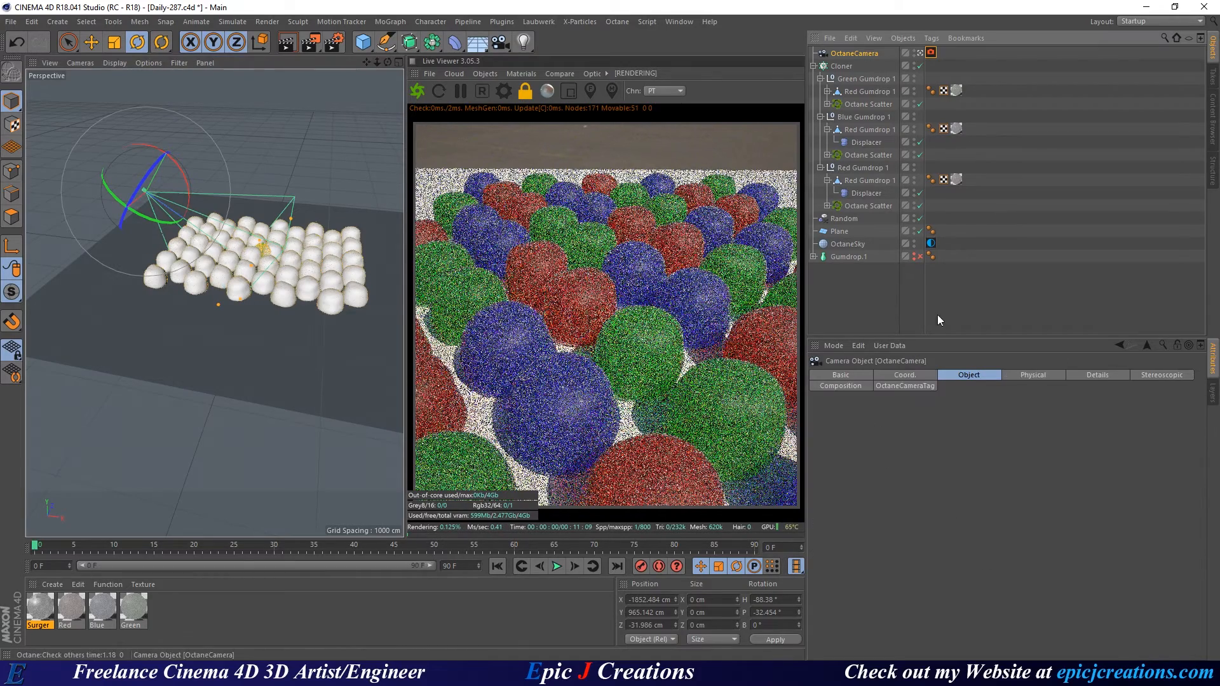
{"action": "left_click", "coordinate": [904, 375]}
{"action": "right_click", "coordinate": [877, 413]}
{"action": "right_click", "coordinate": [878, 425]}
{"action": "right_click", "coordinate": [877, 438]}
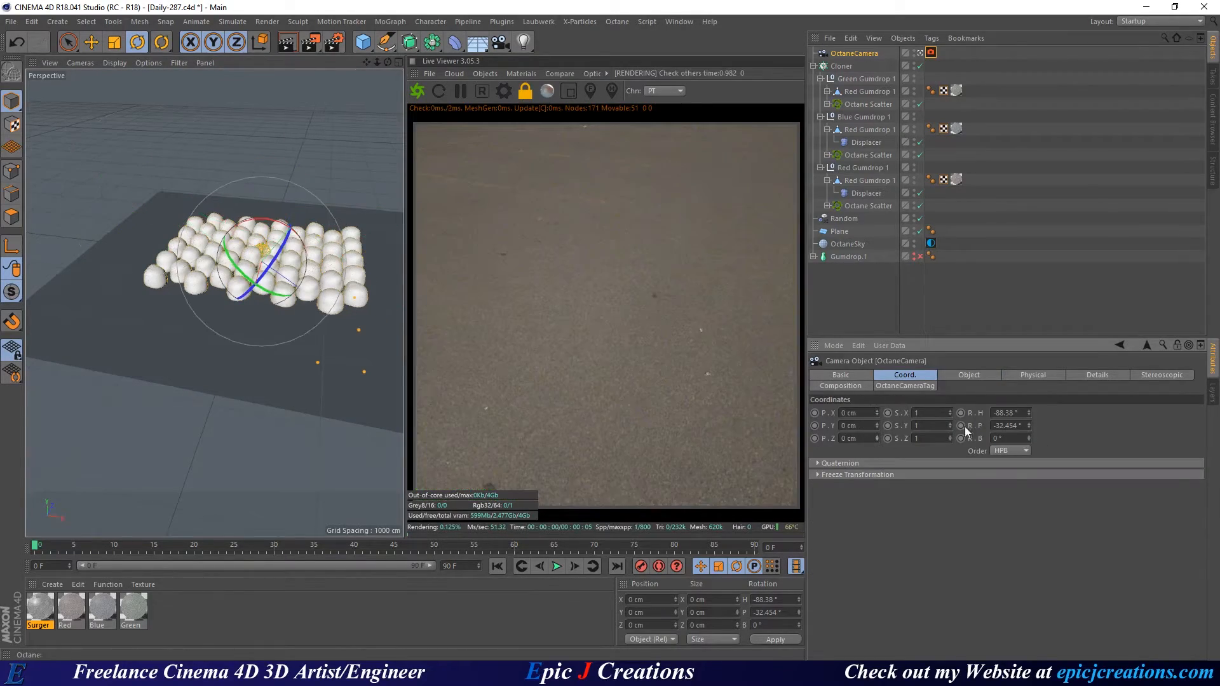
{"action": "right_click", "coordinate": [1029, 414]}
{"action": "right_click", "coordinate": [1028, 427]}
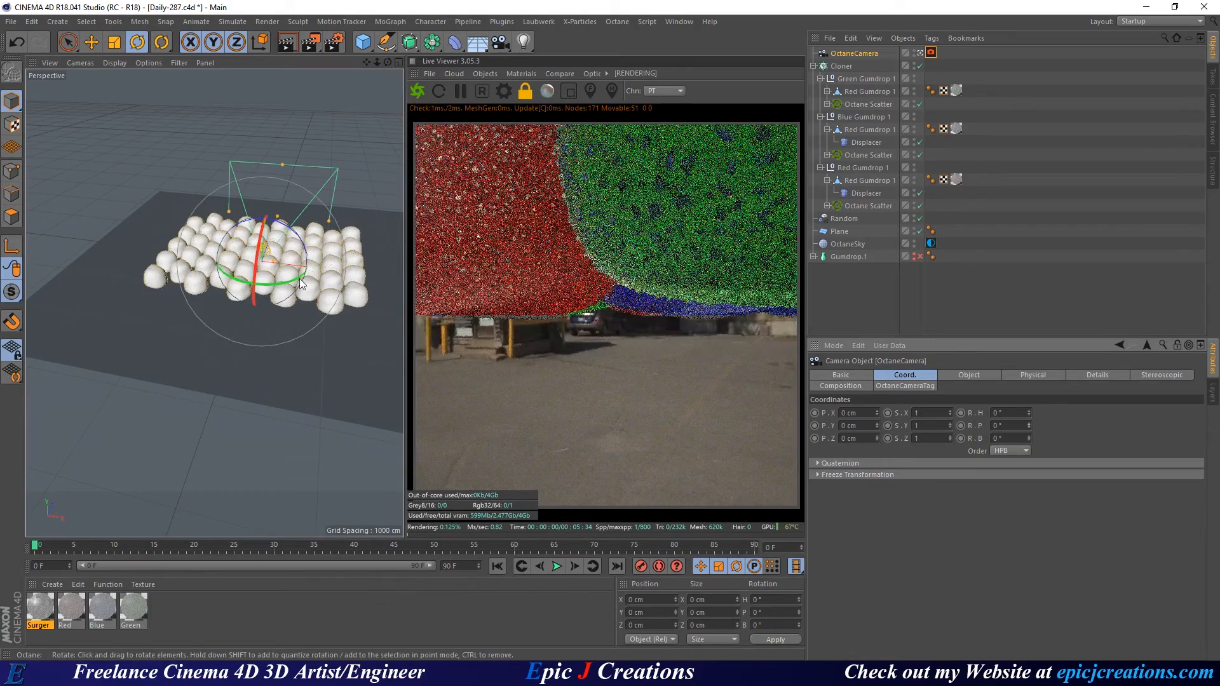
{"action": "left_click_drag", "start_coordinate": [287, 290], "coordinate": [206, 294], "text": "shift"}
Move the OctaneCamera out to the side and raise it above the ground plane.
{"action": "key", "text": "e"}
{"action": "left_click_drag", "start_coordinate": [327, 273], "coordinate": [174, 255]}
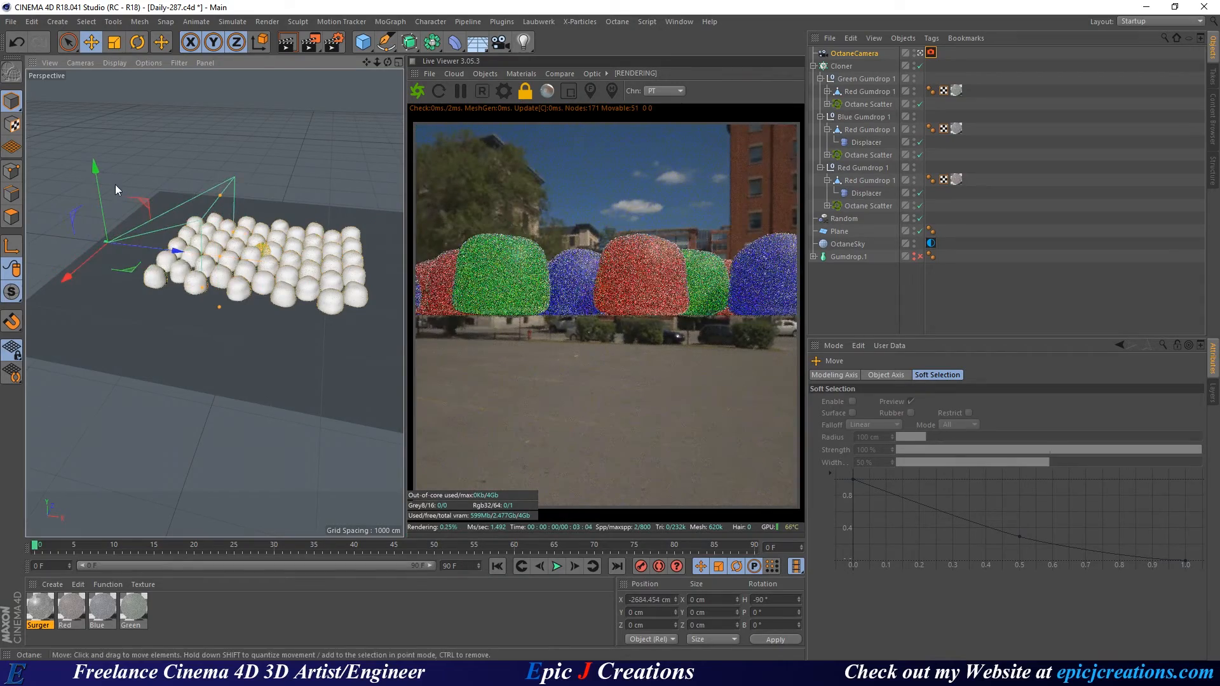
{"action": "left_click_drag", "start_coordinate": [102, 205], "coordinate": [151, 174]}
{"action": "key", "text": "r"}
{"action": "key", "text": "e"}
{"action": "key", "text": "r"}
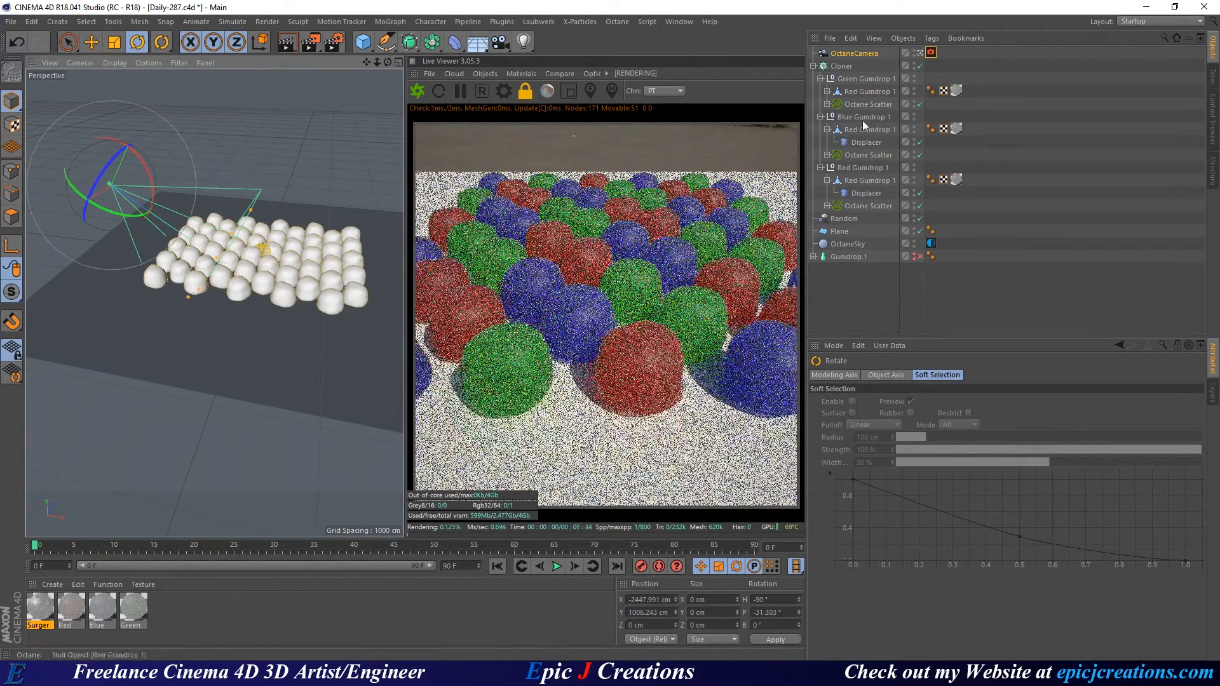
Give the OctaneCamera the Normal Lens (50 mm) focal length preset.
{"action": "left_click", "coordinate": [855, 55]}
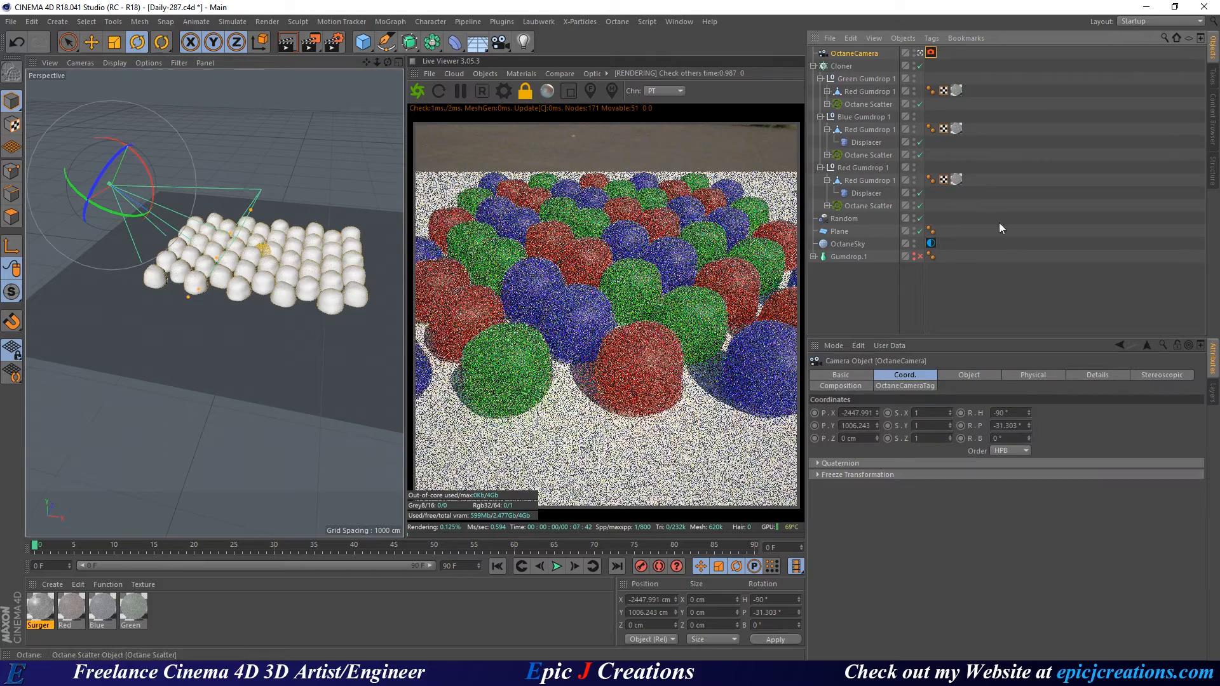
{"action": "left_click", "coordinate": [971, 373]}
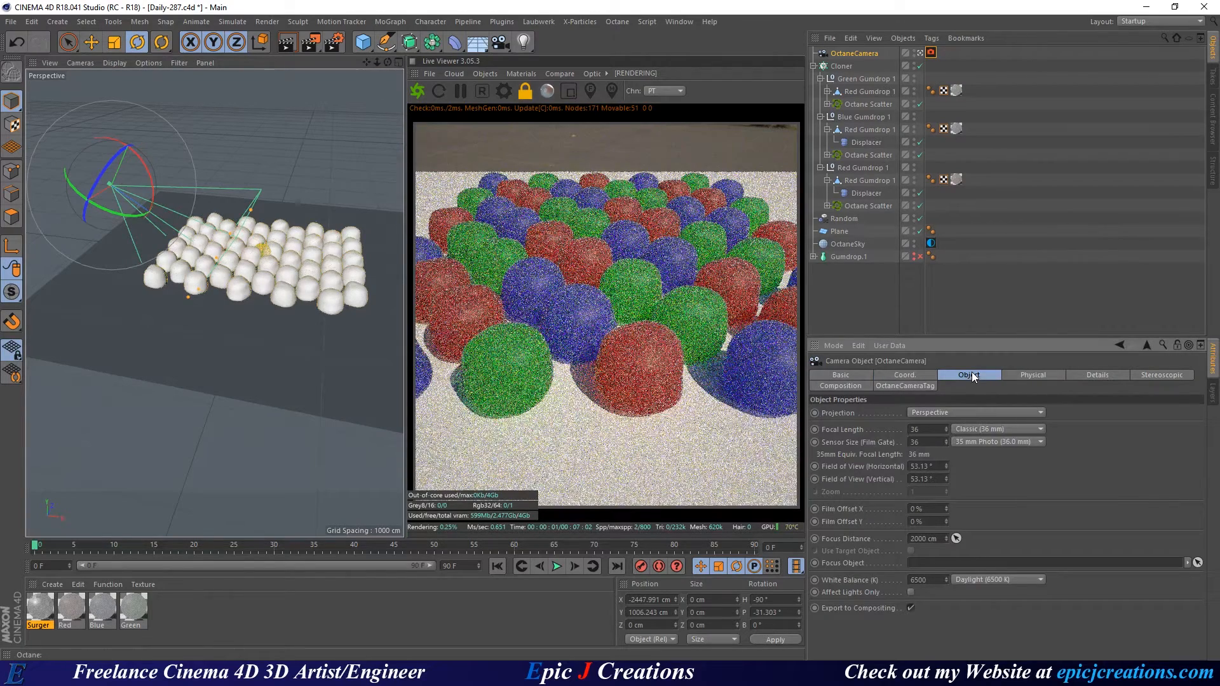
{"action": "left_click", "coordinate": [978, 429]}
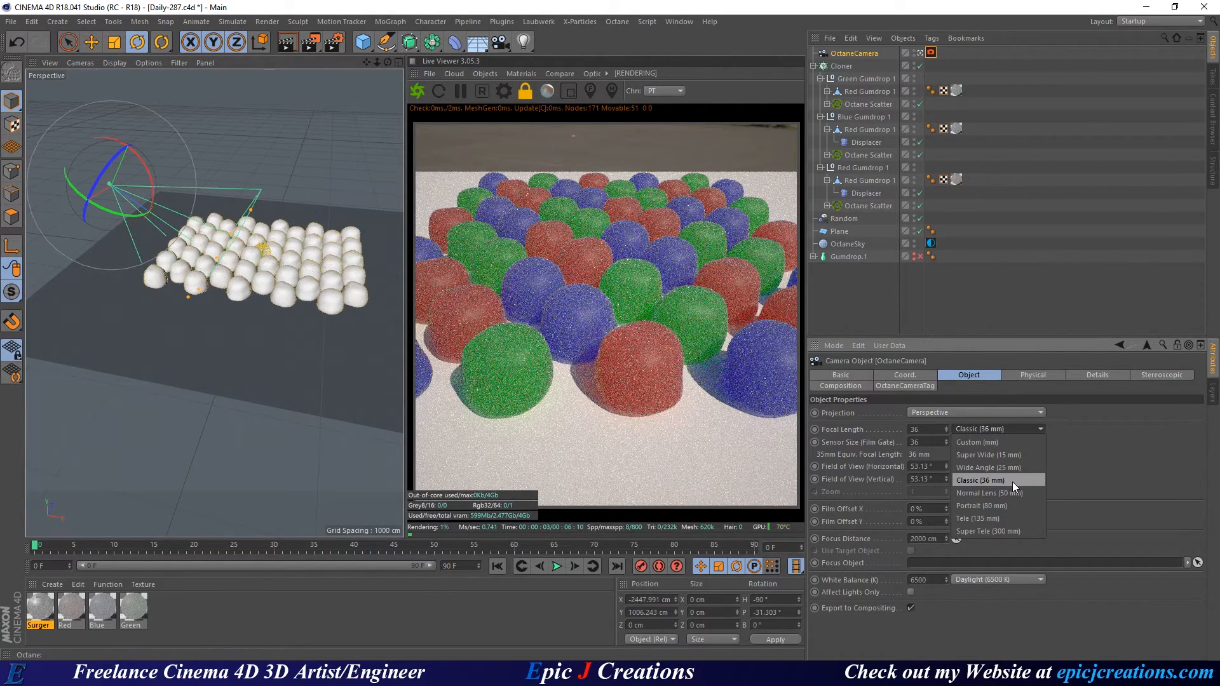
{"action": "left_click", "coordinate": [1019, 493]}
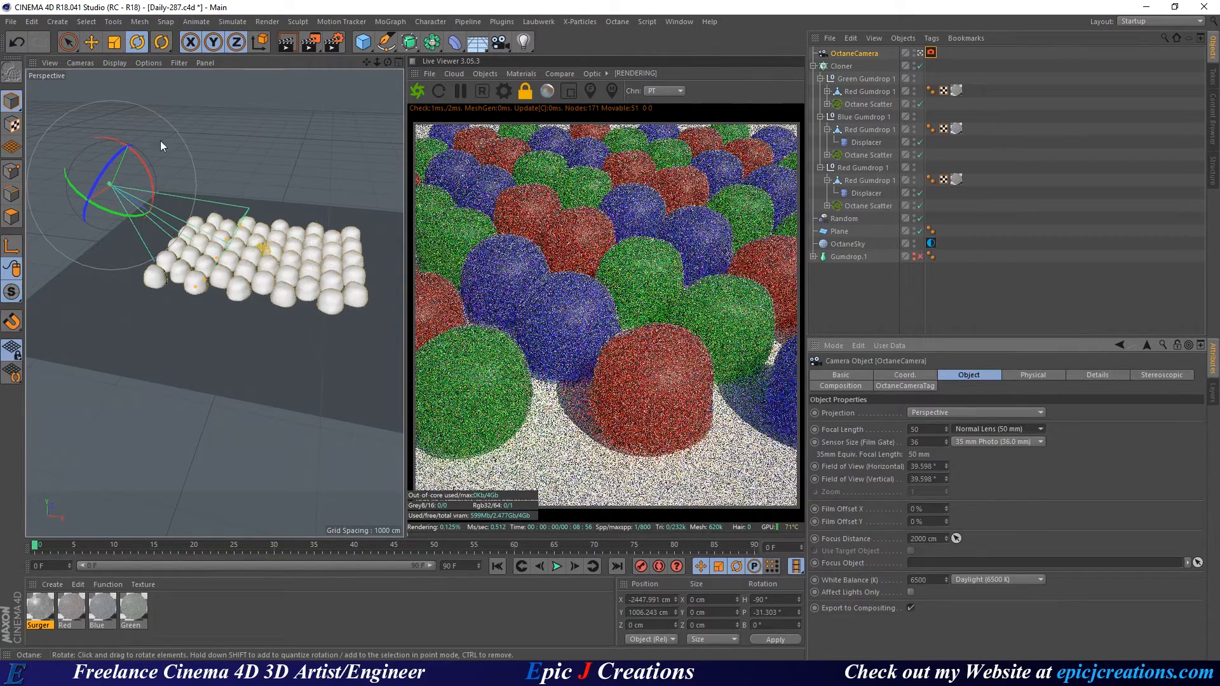
Tilt the OctaneCamera up slightly to a pitch of about -27.5°.
{"action": "left_click_drag", "start_coordinate": [165, 233], "coordinate": [181, 275], "text": "alt"}
{"action": "scroll", "coordinate": [209, 247], "scroll_direction": "up", "scroll_amount": 4}
{"action": "middle_click_drag", "start_coordinate": [206, 321], "coordinate": [279, 365], "text": "alt"}
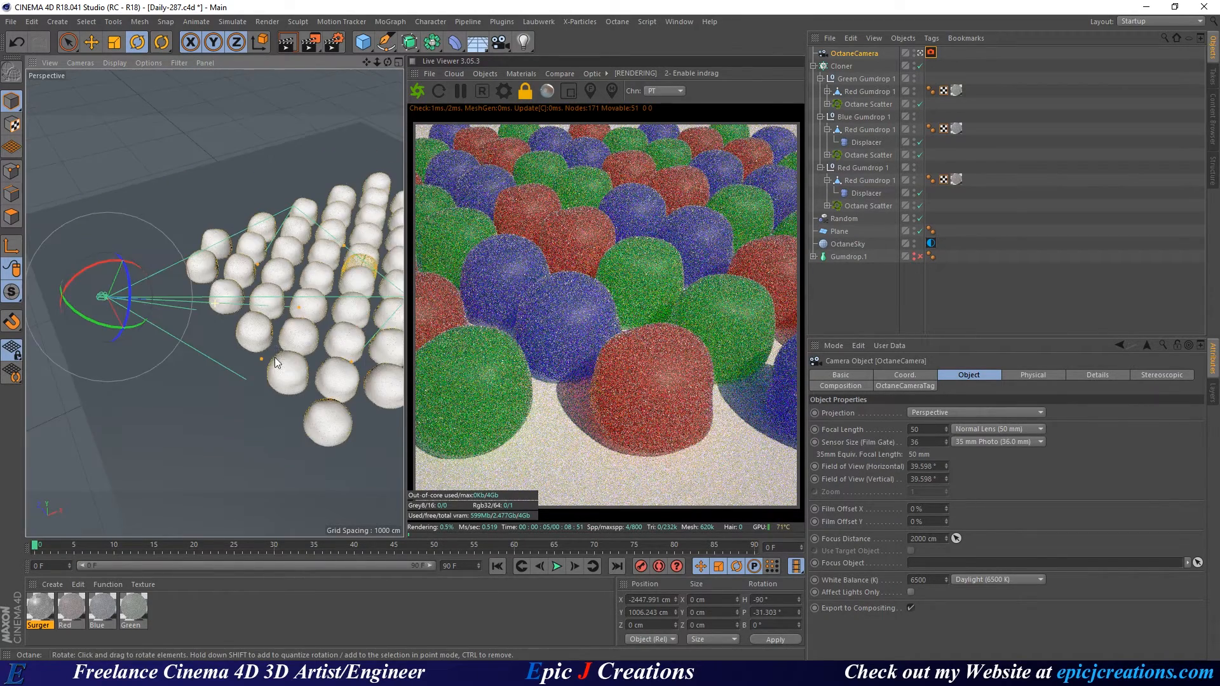
{"action": "middle_click_drag", "start_coordinate": [191, 248], "coordinate": [218, 265], "text": "alt"}
{"action": "left_click_drag", "start_coordinate": [129, 288], "coordinate": [127, 288]}
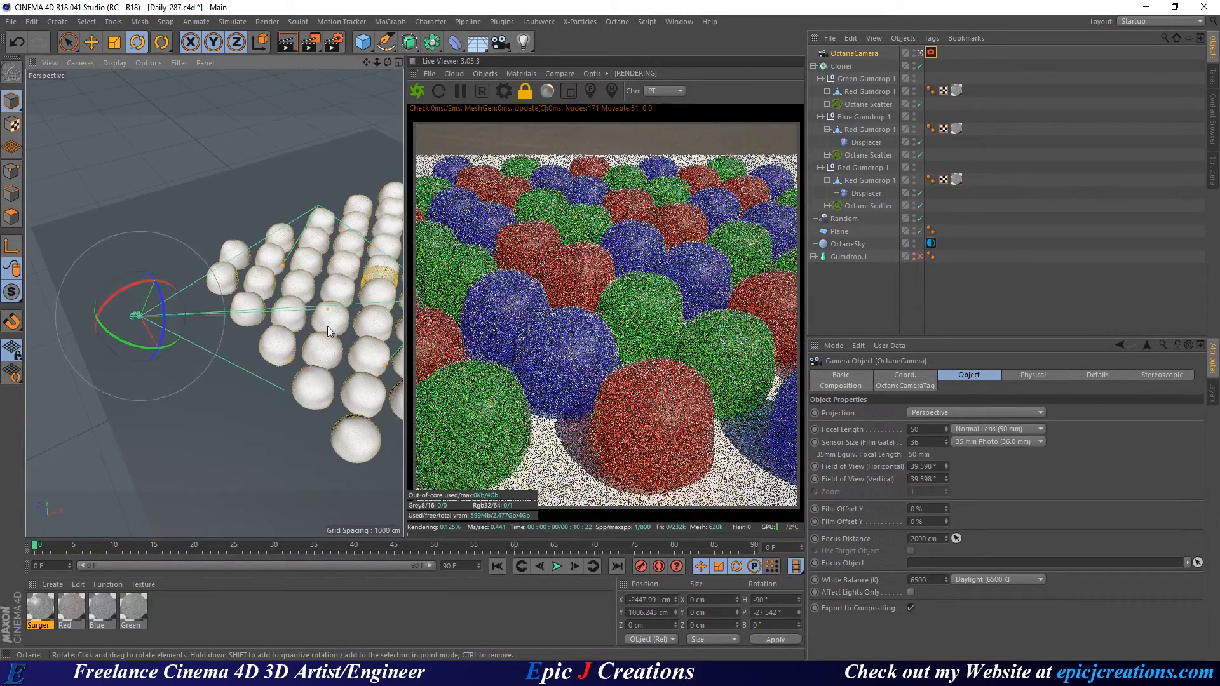
{"action": "left_click_drag", "start_coordinate": [336, 308], "coordinate": [254, 289], "text": "alt"}
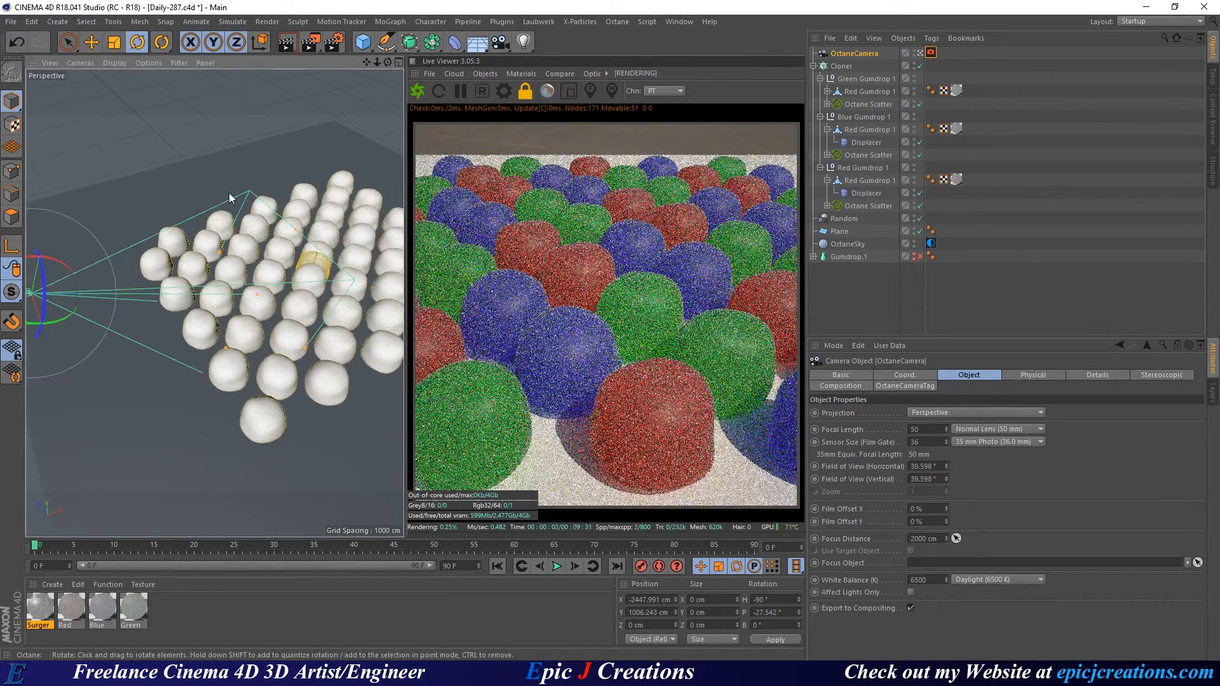
Scale the ground plane up to about 246974 cm across.
{"action": "left_click", "coordinate": [220, 192]}
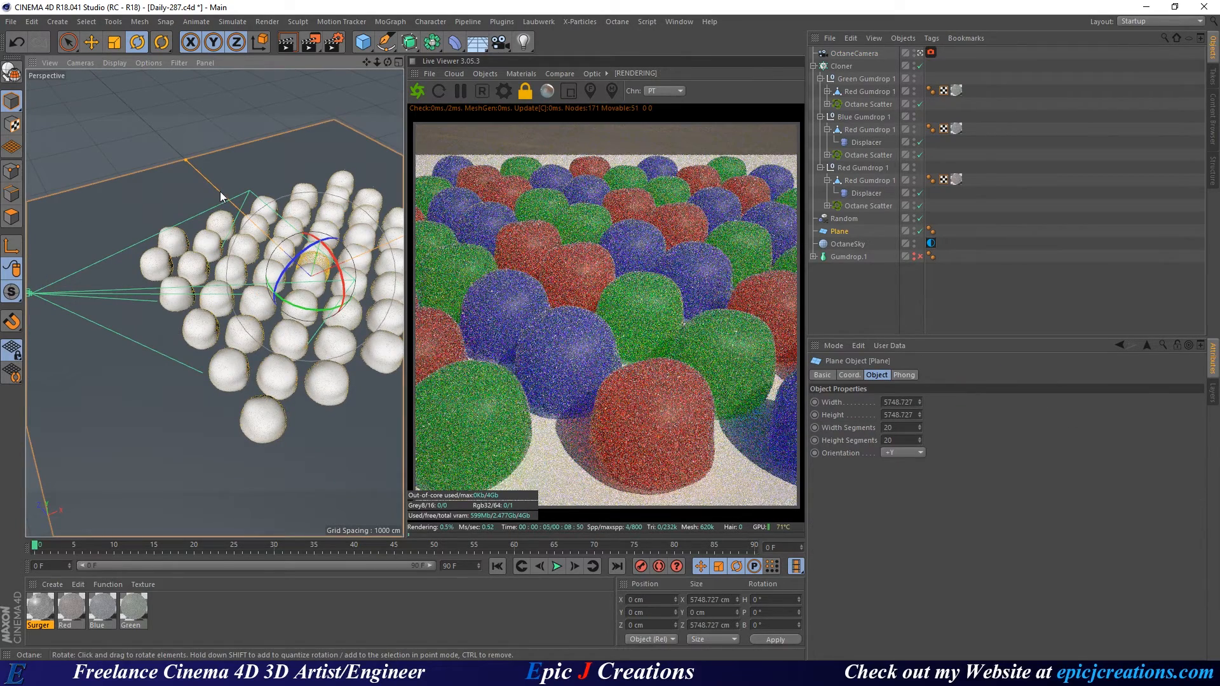
{"action": "key", "text": "t"}
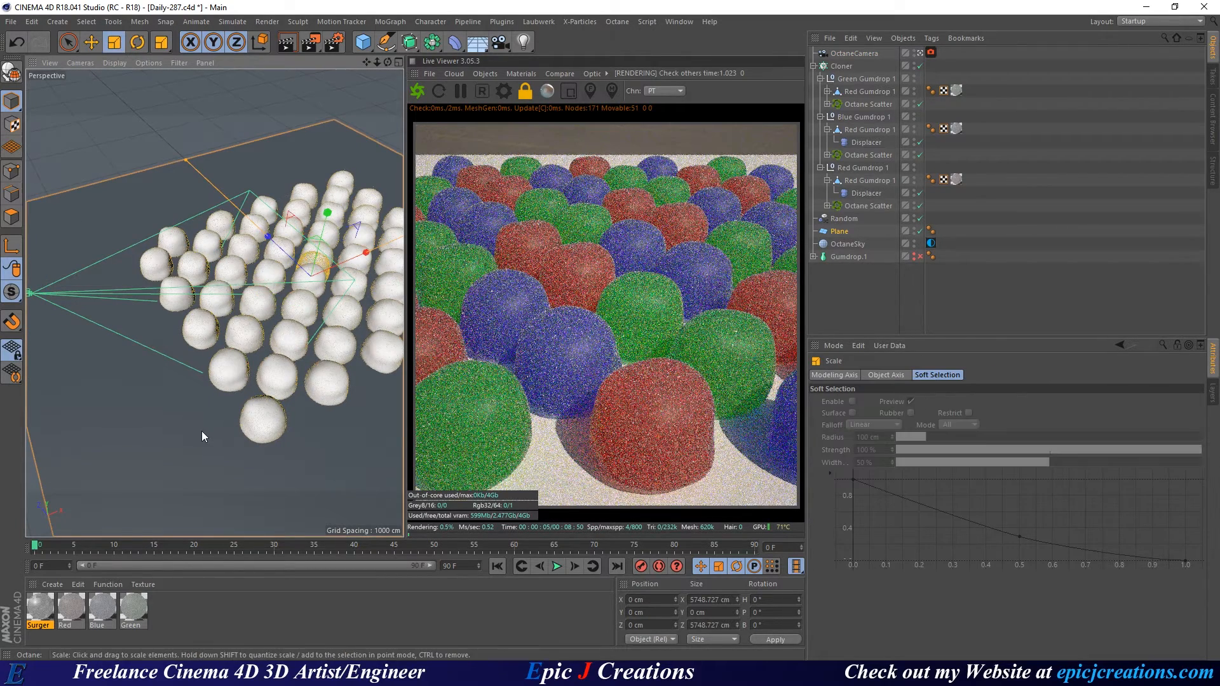
{"action": "left_click_drag", "start_coordinate": [201, 431], "coordinate": [681, 179]}
{"action": "left_click_drag", "start_coordinate": [848, 125], "coordinate": [254, 362]}
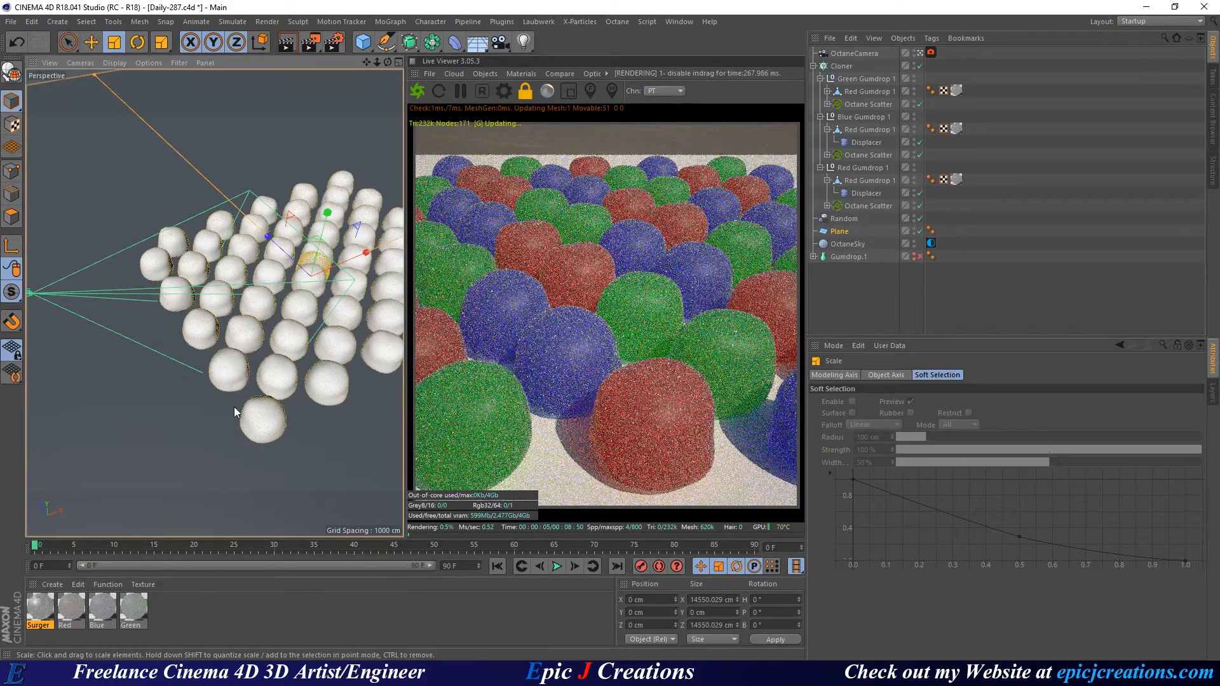
{"action": "left_click_drag", "start_coordinate": [222, 416], "coordinate": [788, 146]}
{"action": "left_click_drag", "start_coordinate": [171, 414], "coordinate": [788, 146]}
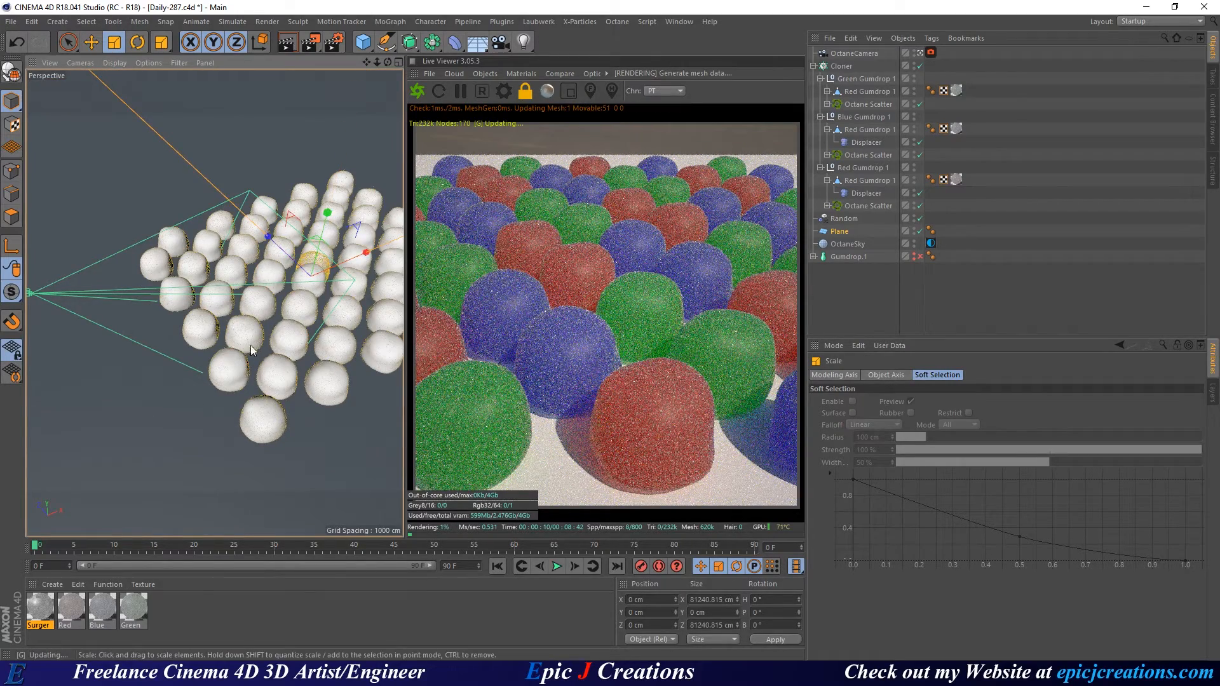
{"action": "left_click_drag", "start_coordinate": [329, 371], "coordinate": [486, 312]}
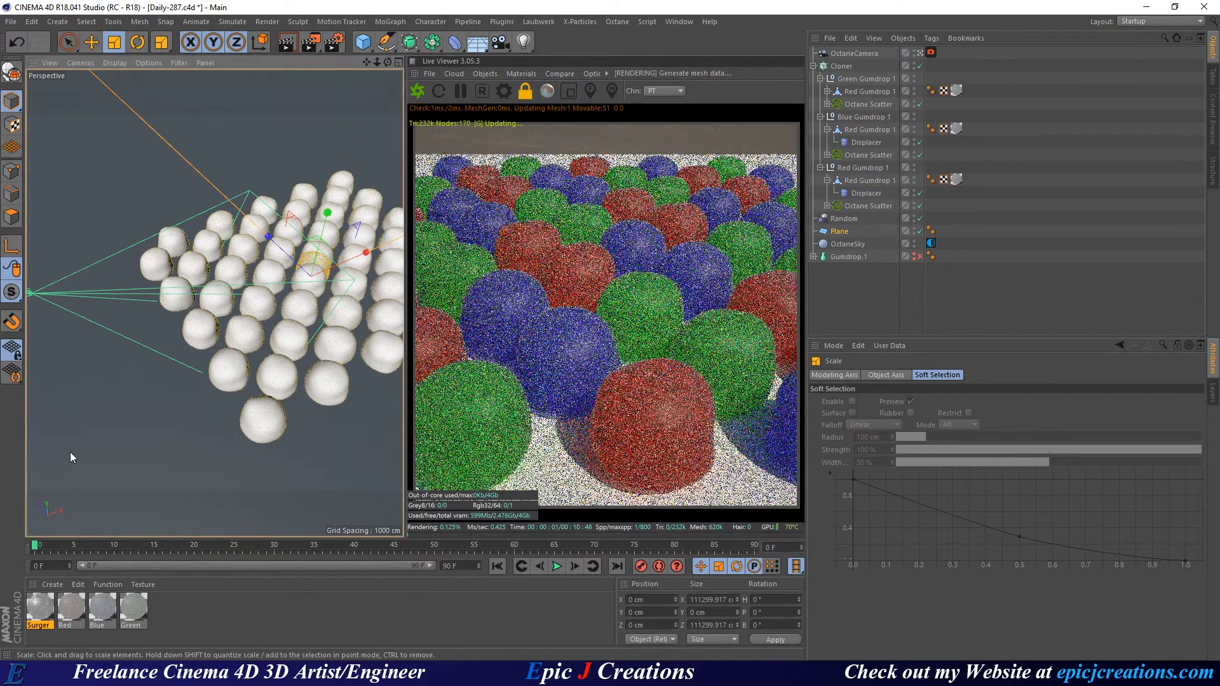
{"action": "left_click_drag", "start_coordinate": [218, 395], "coordinate": [750, 164]}
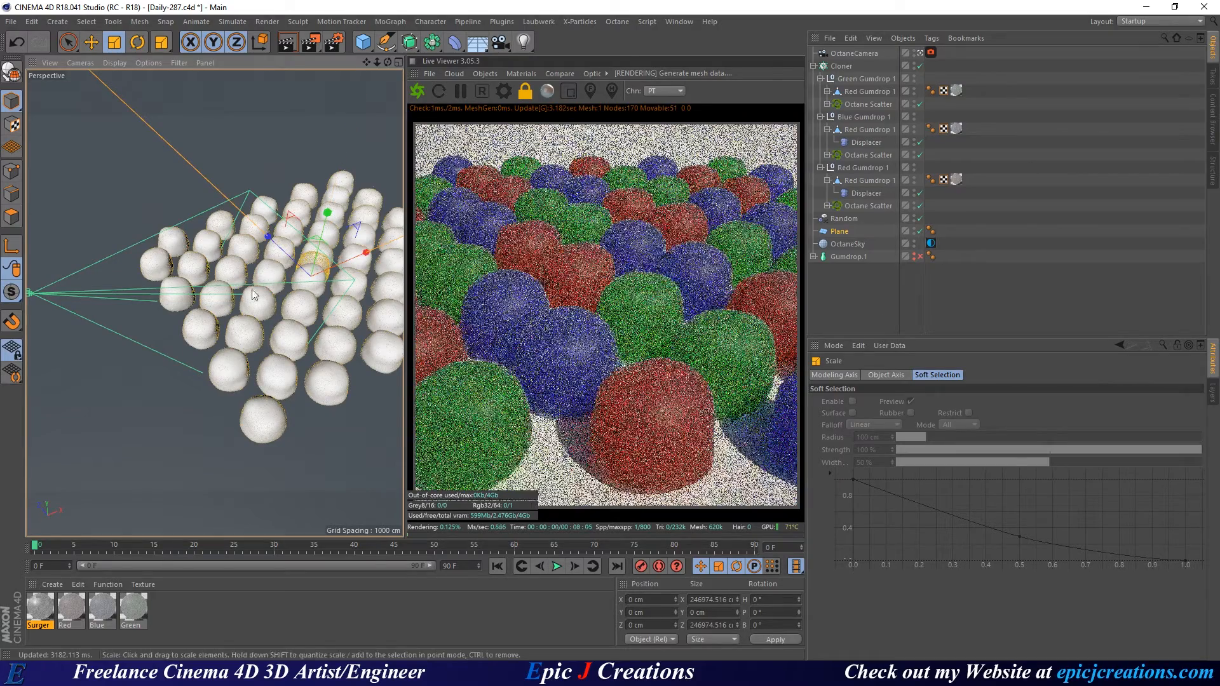
Save the project, then save an incremental version as Daily-288.c4d.
{"action": "key", "text": "ctrl+s"}
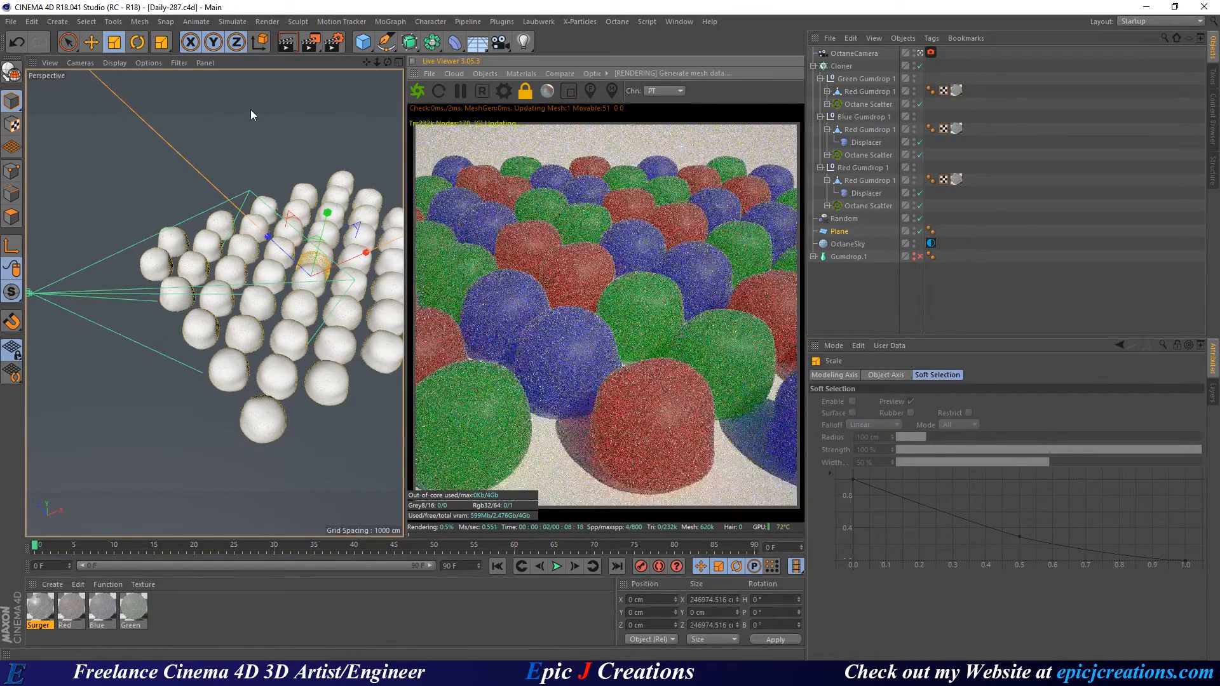
{"action": "left_click", "coordinate": [11, 21]}
{"action": "left_click", "coordinate": [101, 150]}
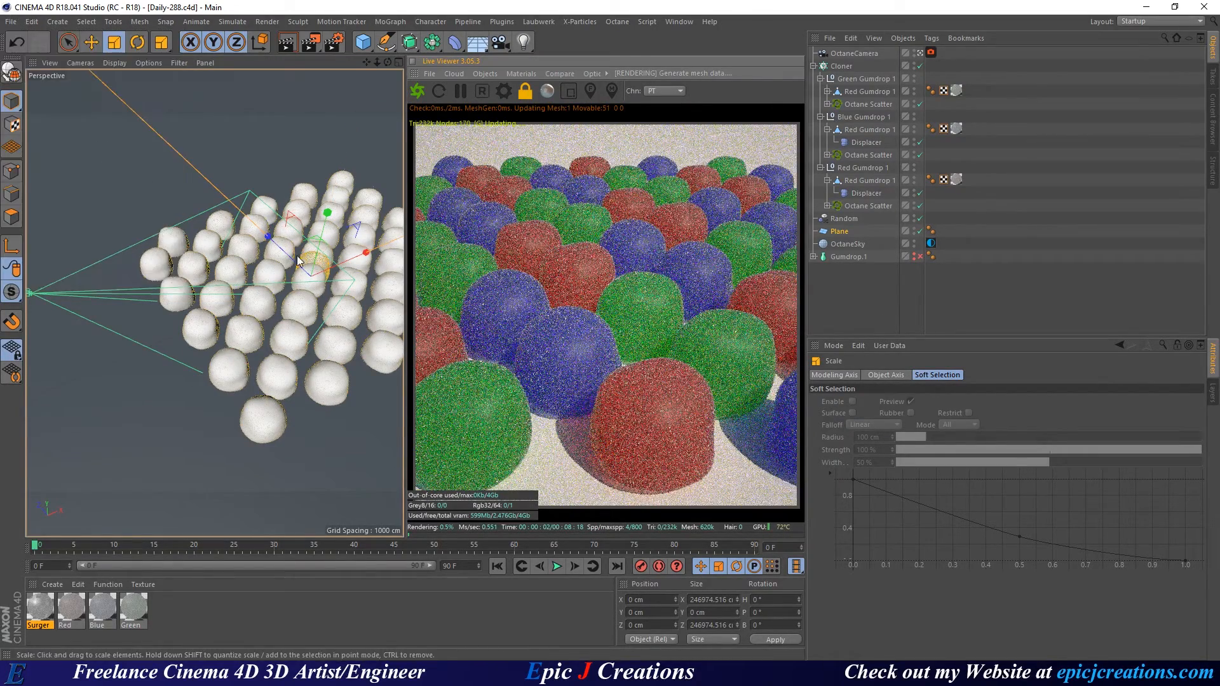
{"action": "middle_click_drag", "start_coordinate": [338, 305], "coordinate": [226, 292], "text": "alt"}
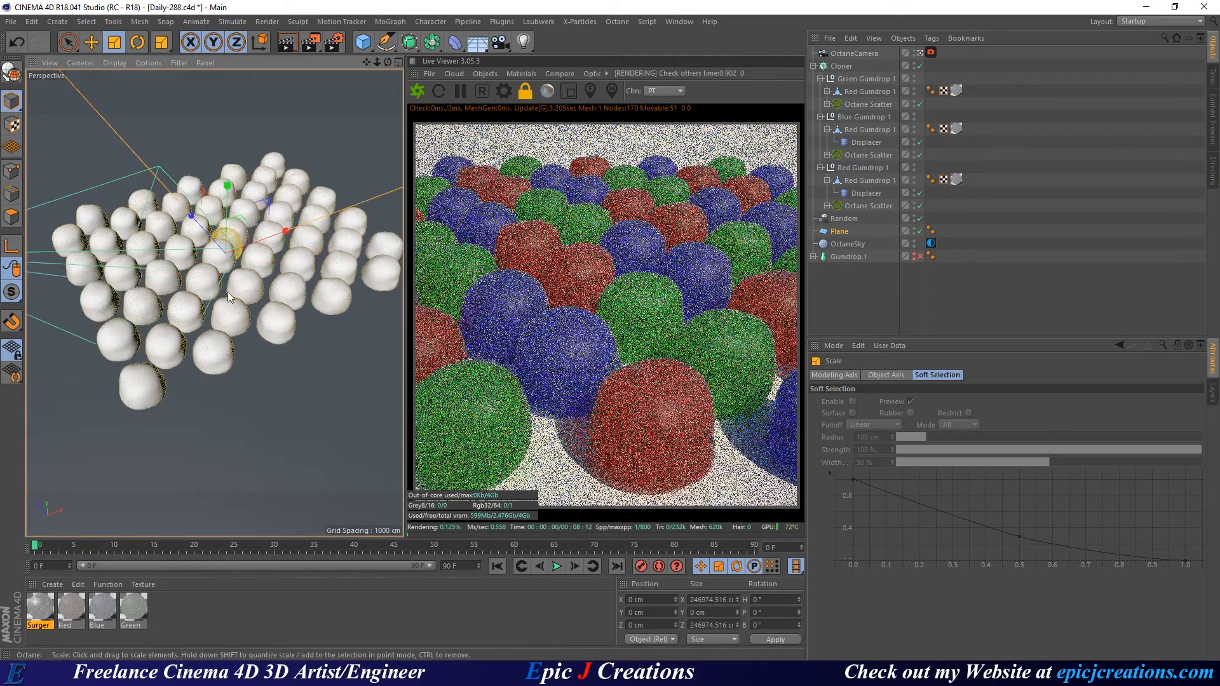
{"action": "left_click_drag", "start_coordinate": [205, 305], "coordinate": [216, 307], "text": "alt"}
{"action": "scroll", "coordinate": [218, 283], "scroll_direction": "down", "scroll_amount": 3}
{"action": "scroll", "coordinate": [218, 282], "scroll_direction": "down", "scroll_amount": 1}
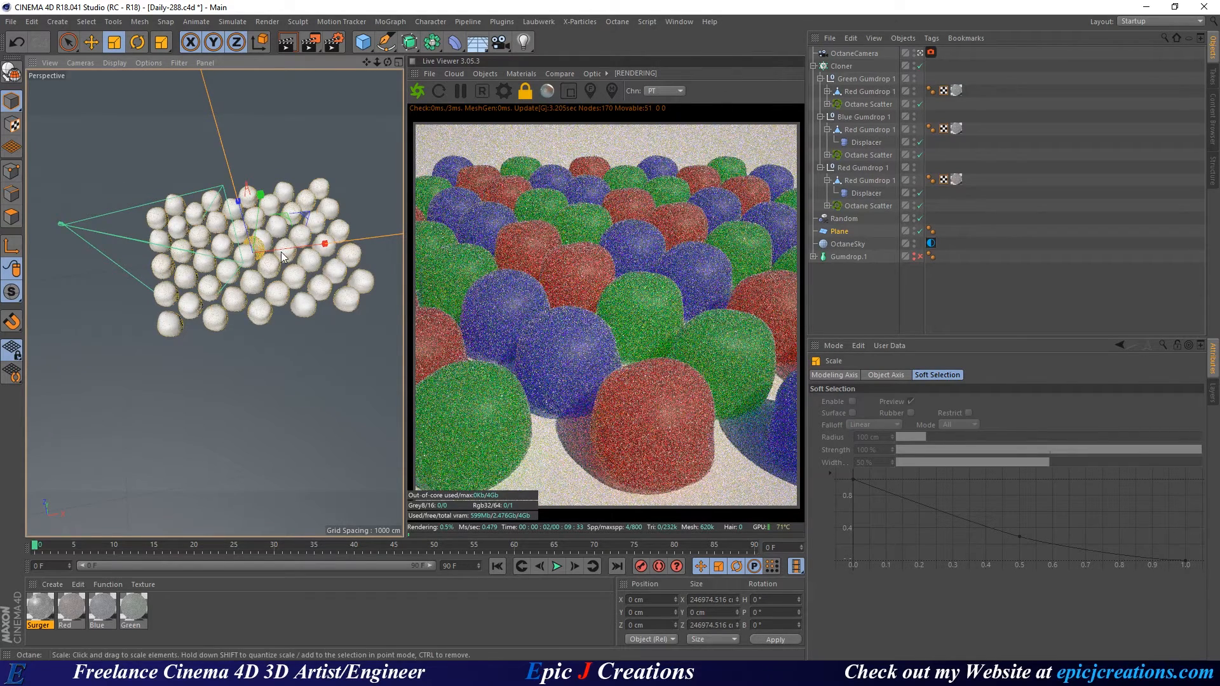
{"action": "middle_click", "coordinate": [188, 198]}
{"action": "middle_click", "coordinate": [185, 208]}
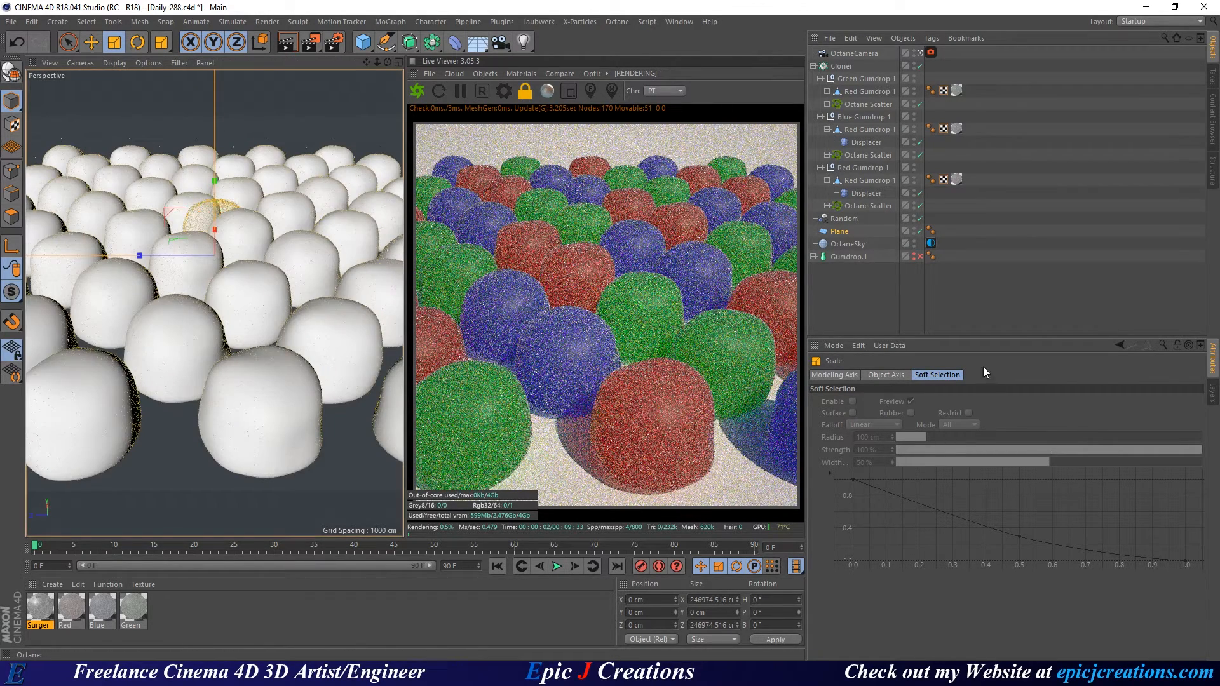
{"action": "middle_click", "coordinate": [311, 281]}
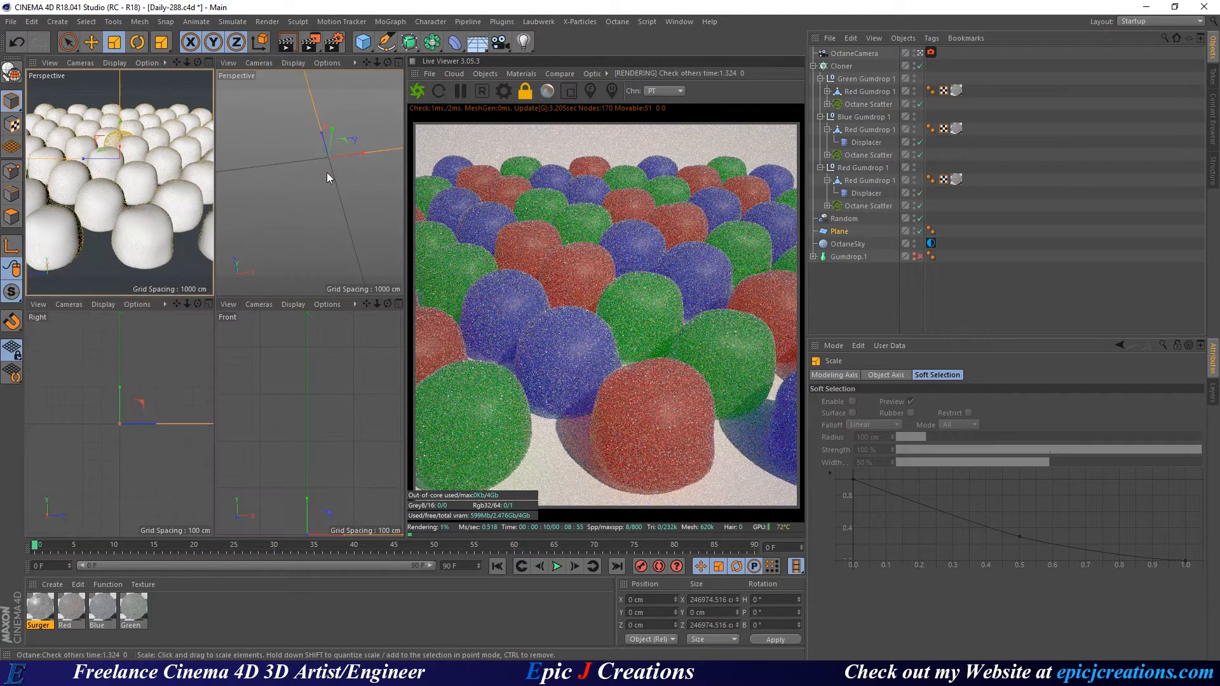
{"action": "middle_click", "coordinate": [281, 243]}
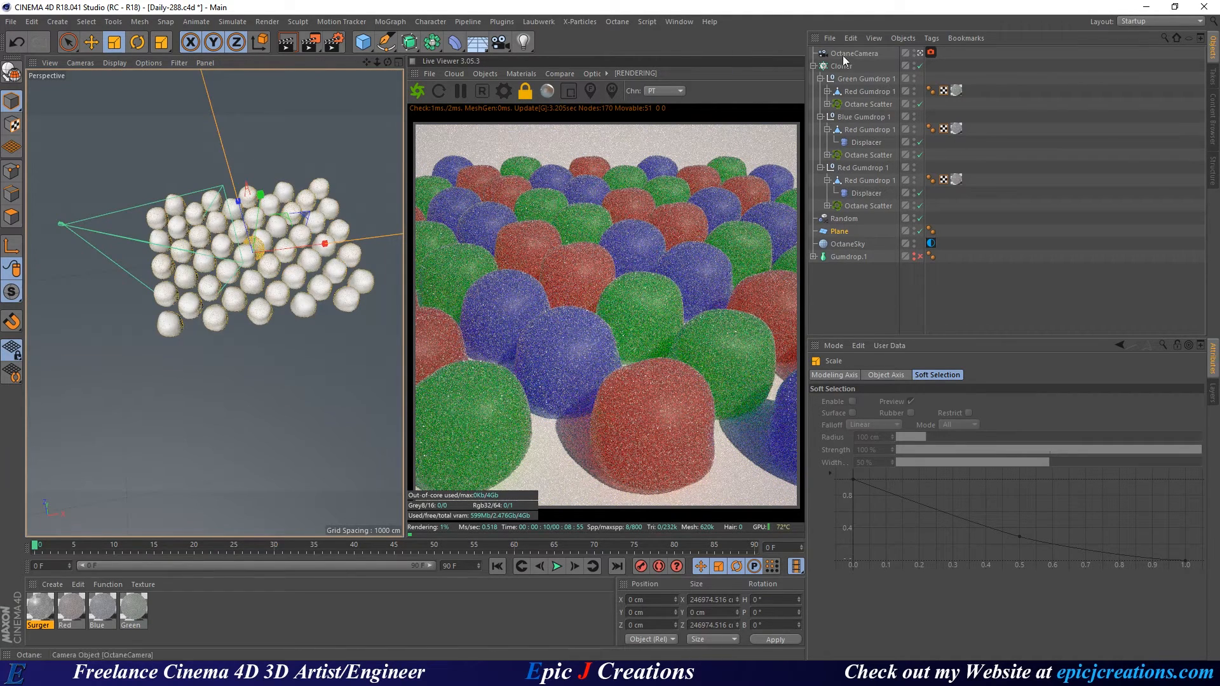
Move the OctaneCamera closer and lower, to about X -1851.5 cm and Y 695.2 cm.
{"action": "left_click", "coordinate": [293, 237]}
{"action": "key", "text": "e"}
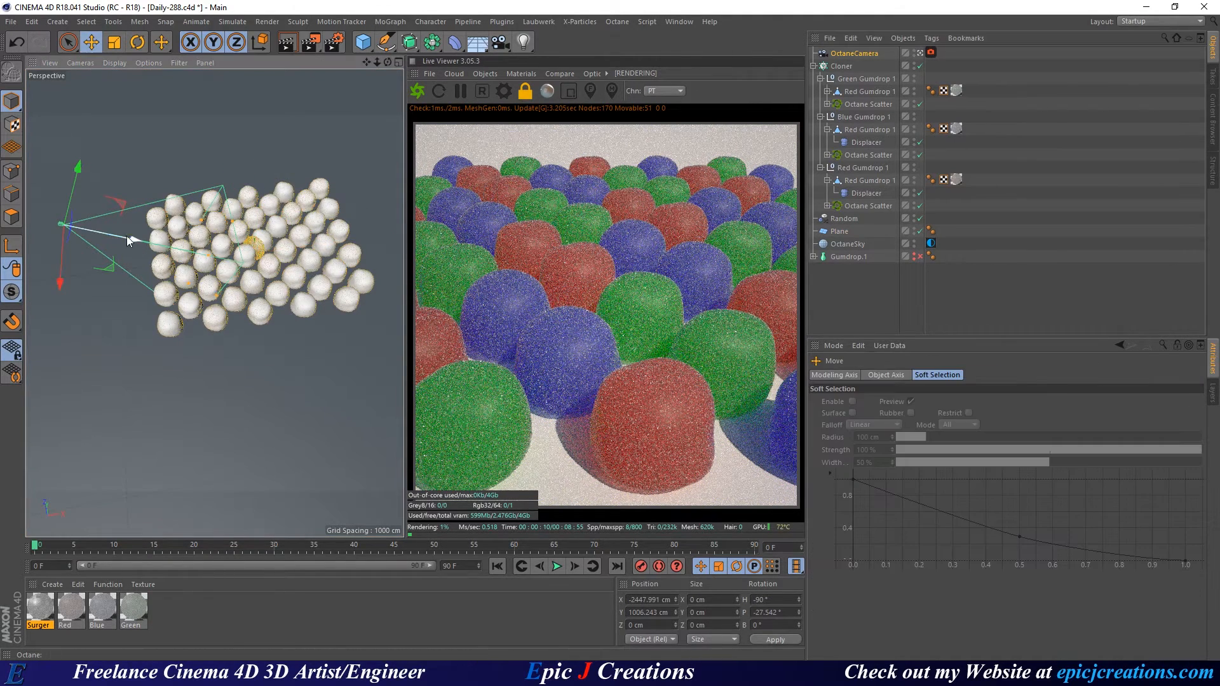
{"action": "left_click_drag", "start_coordinate": [135, 240], "coordinate": [162, 237]}
{"action": "scroll", "coordinate": [169, 248], "scroll_direction": "up", "scroll_amount": 4}
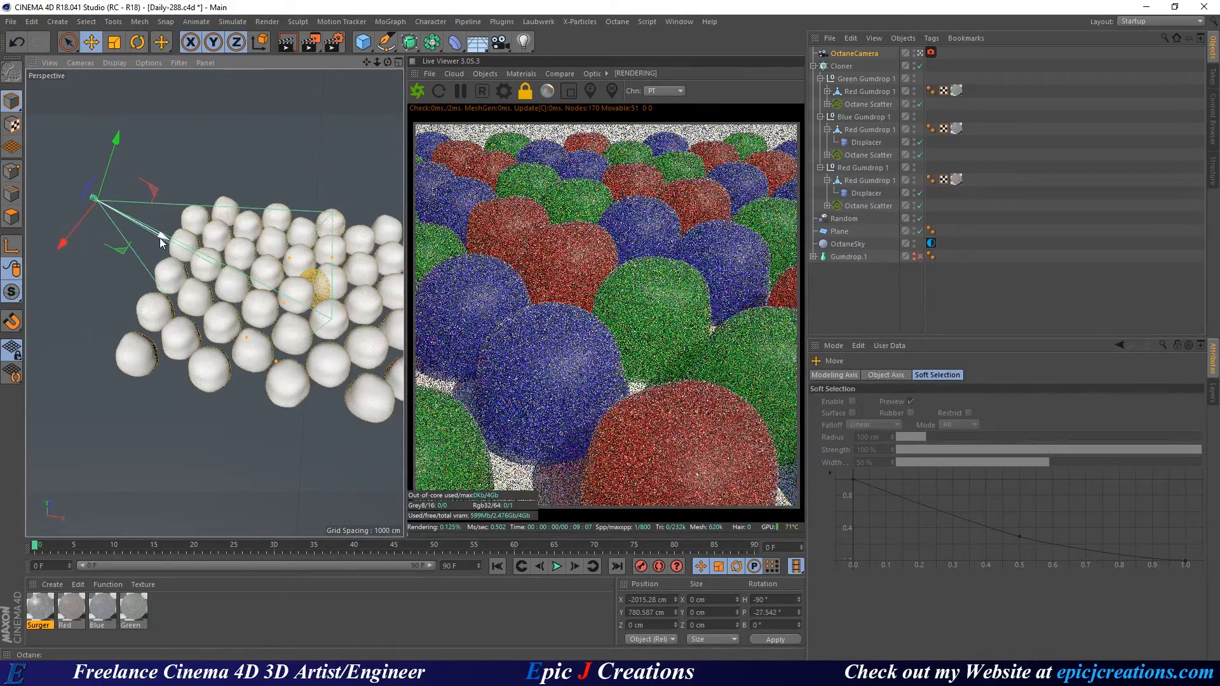
{"action": "left_click_drag", "start_coordinate": [162, 234], "coordinate": [183, 249]}
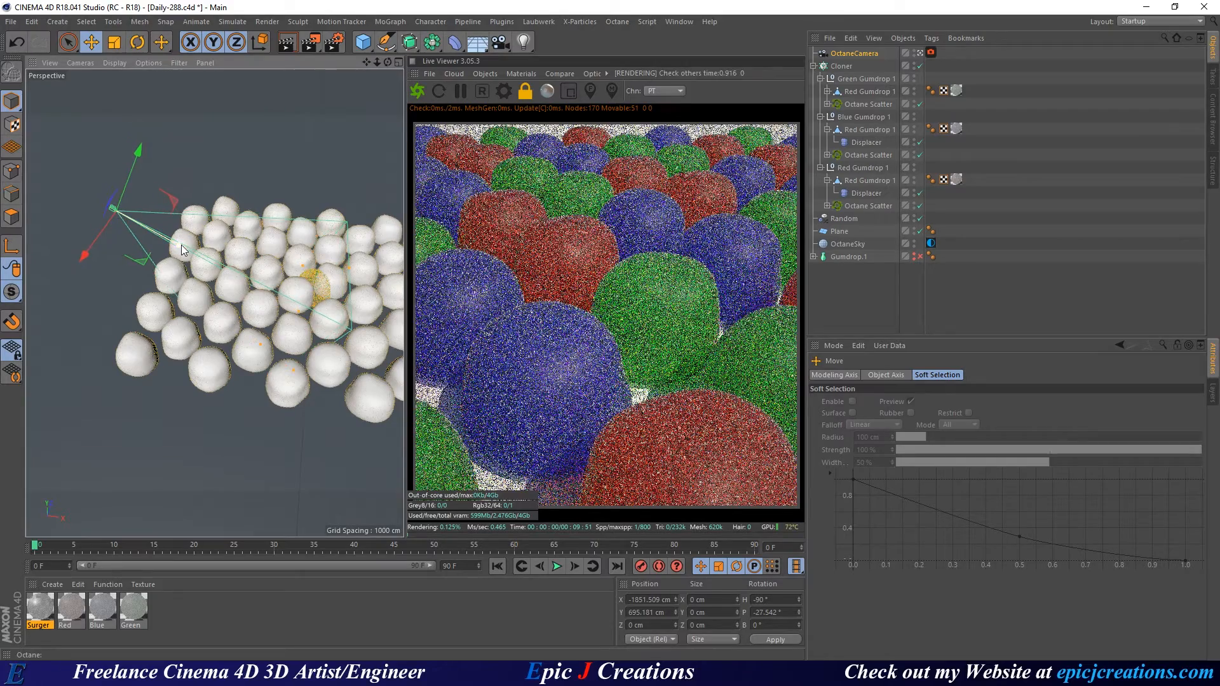
Try a 25 mm wide-angle lens, revert to the 50 mm normal lens, and save.
{"action": "left_click", "coordinate": [854, 54]}
{"action": "left_click", "coordinate": [1004, 429]}
{"action": "left_click", "coordinate": [1031, 467]}
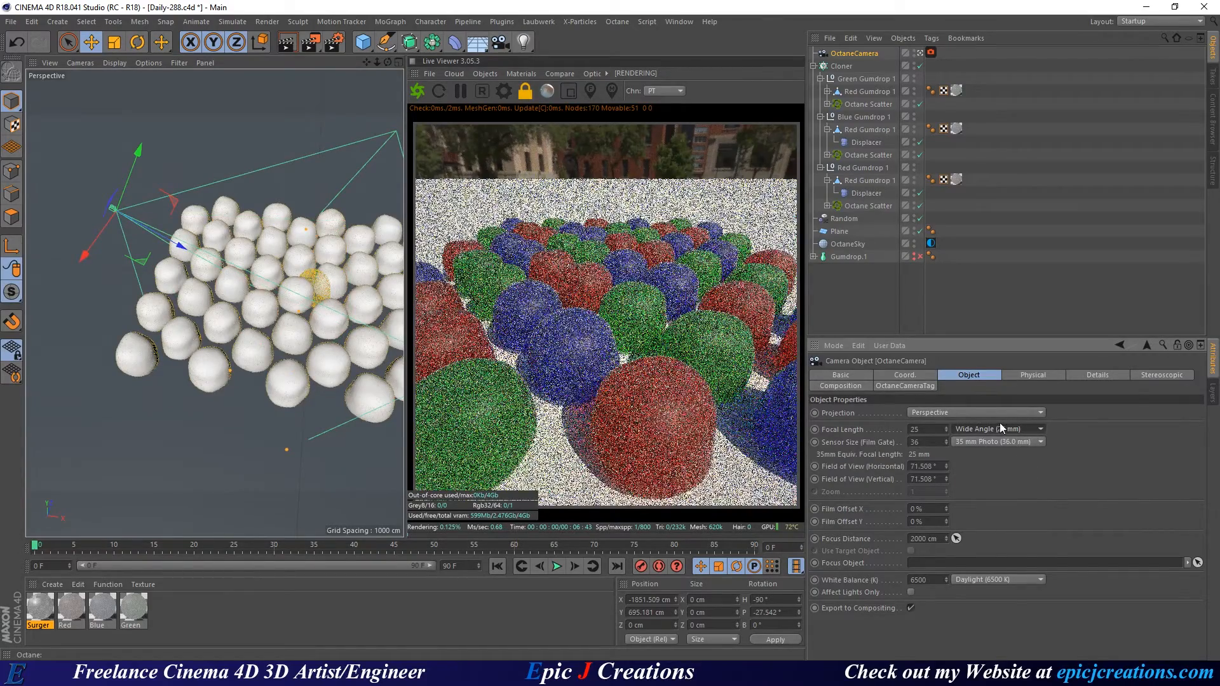
{"action": "left_click", "coordinate": [997, 429]}
{"action": "left_click", "coordinate": [1027, 493]}
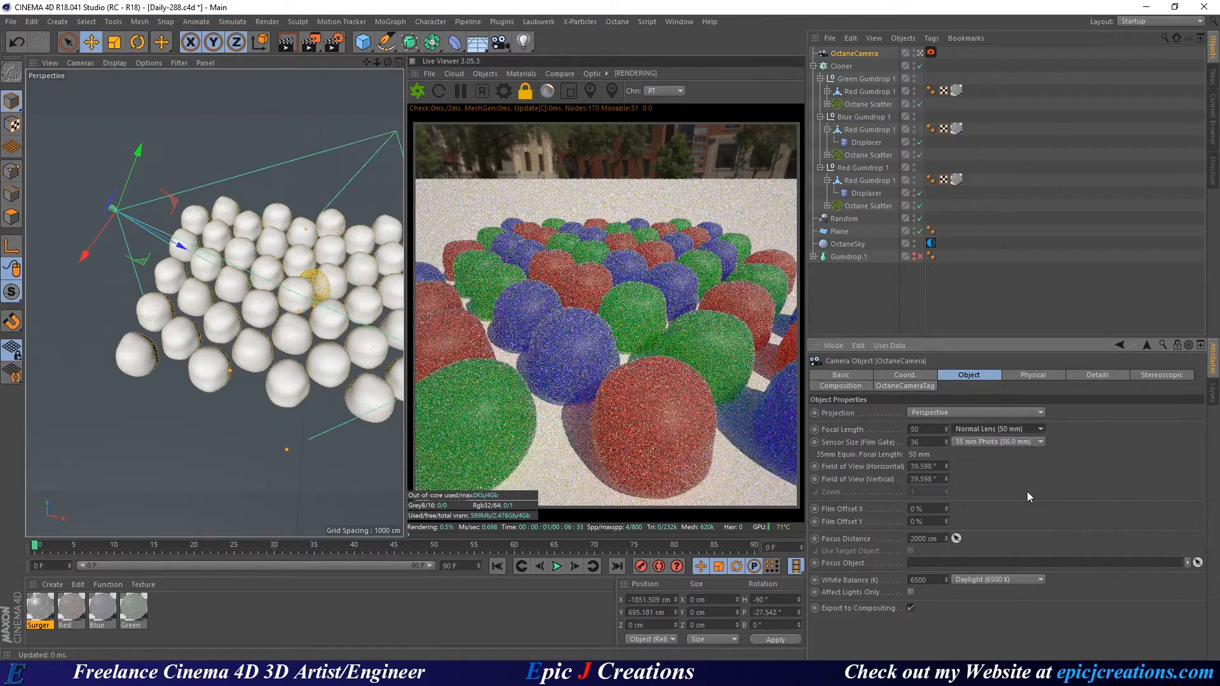
{"action": "left_click_drag", "start_coordinate": [364, 315], "coordinate": [368, 292], "text": "alt"}
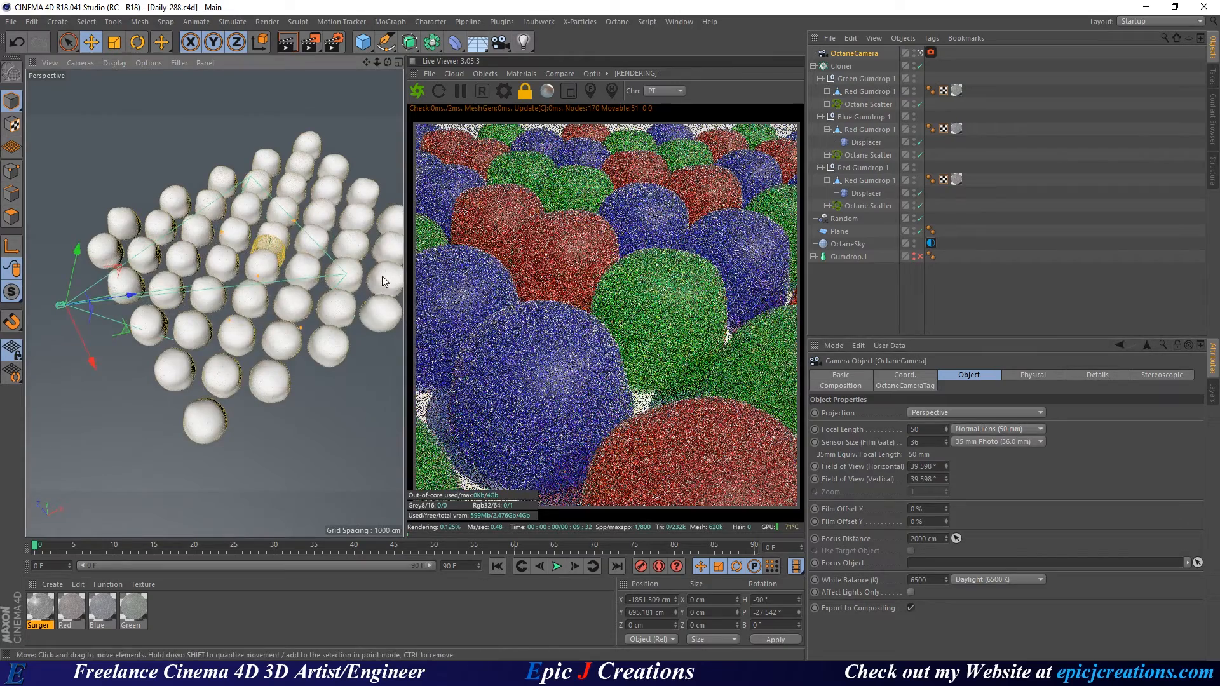
{"action": "key", "text": "ctrl+s"}
Select the gumdrop Cloner and orbit down to a low side view of the clones.
{"action": "left_click", "coordinate": [861, 66]}
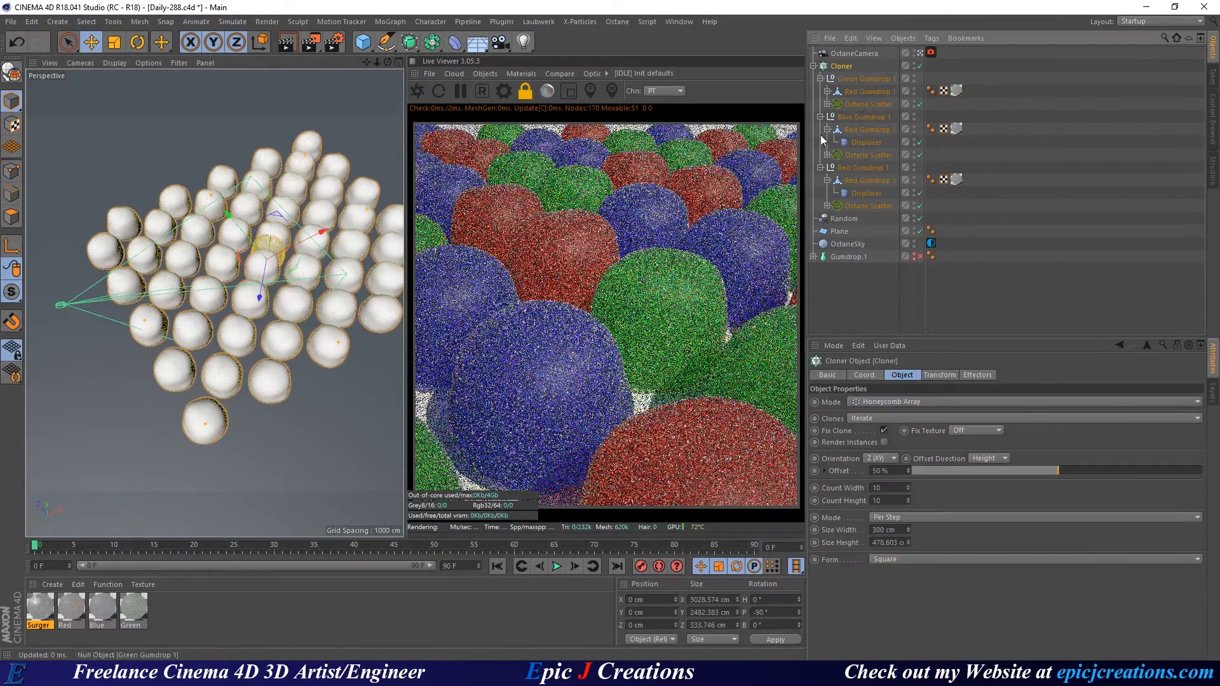
{"action": "left_click_drag", "start_coordinate": [284, 297], "coordinate": [311, 278], "text": "alt"}
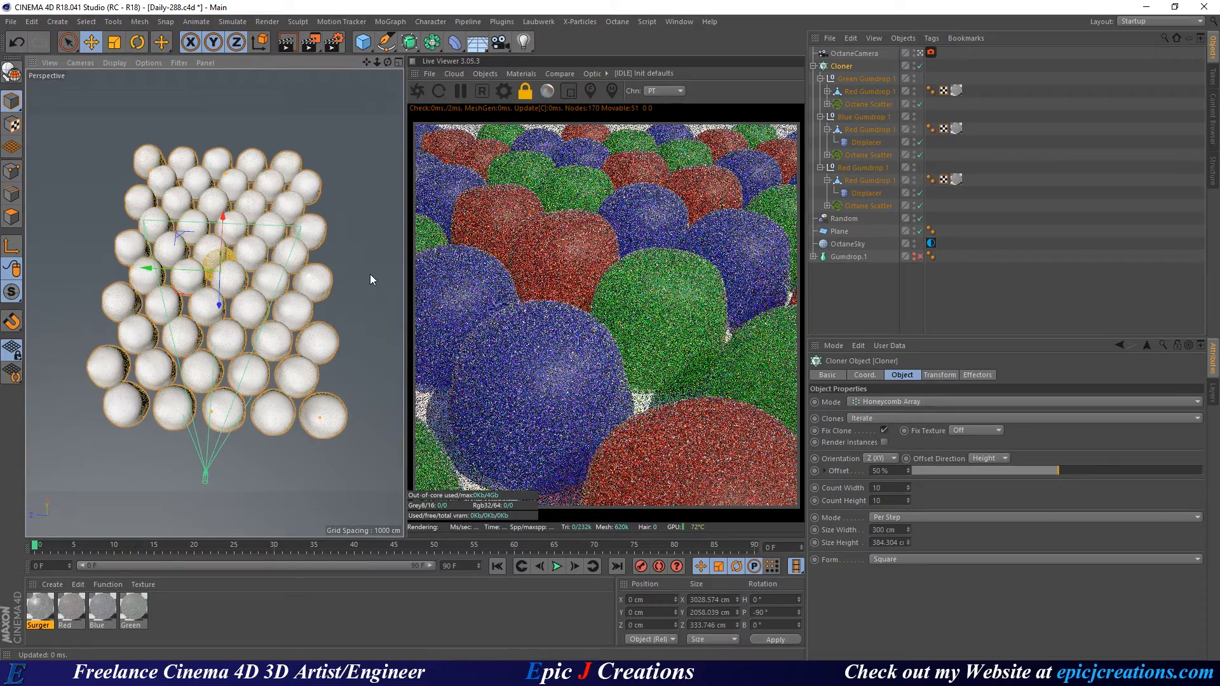
{"action": "scroll", "coordinate": [369, 273], "scroll_direction": "up", "scroll_amount": 5}
{"action": "left_click_drag", "start_coordinate": [254, 276], "coordinate": [315, 194], "text": "alt"}
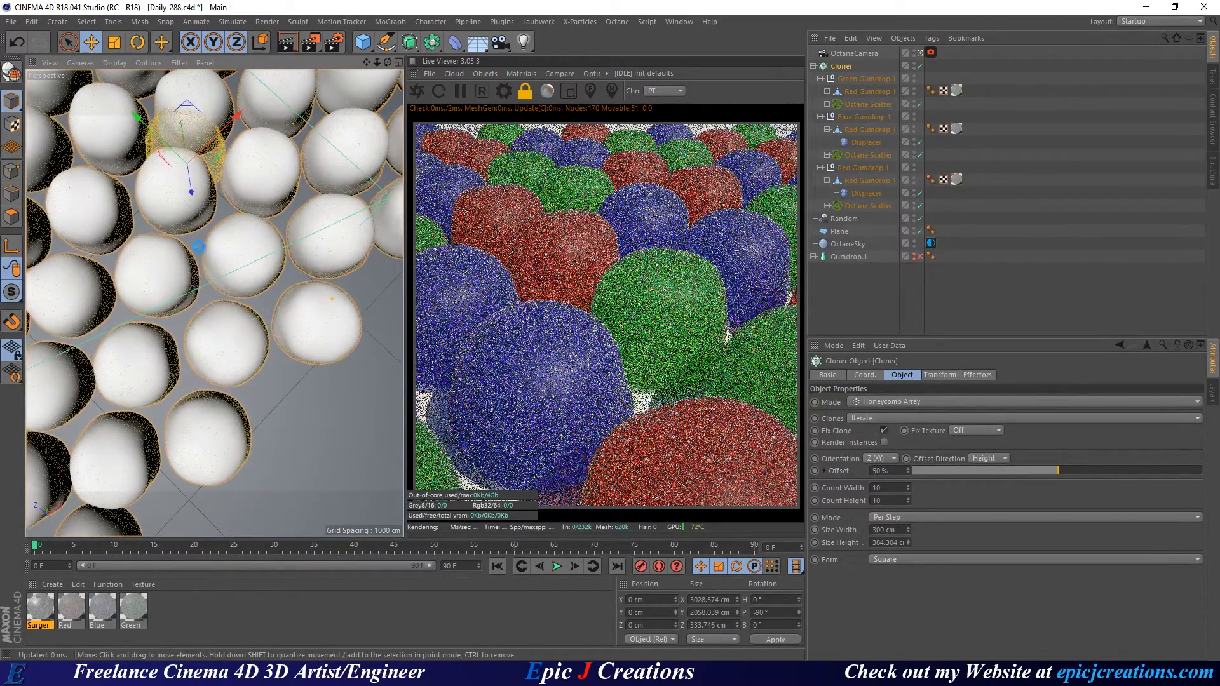
Save the project, restart the live render, and select the Octane camera.
{"action": "key", "text": "ctrl+s"}
{"action": "left_click", "coordinate": [418, 92]}
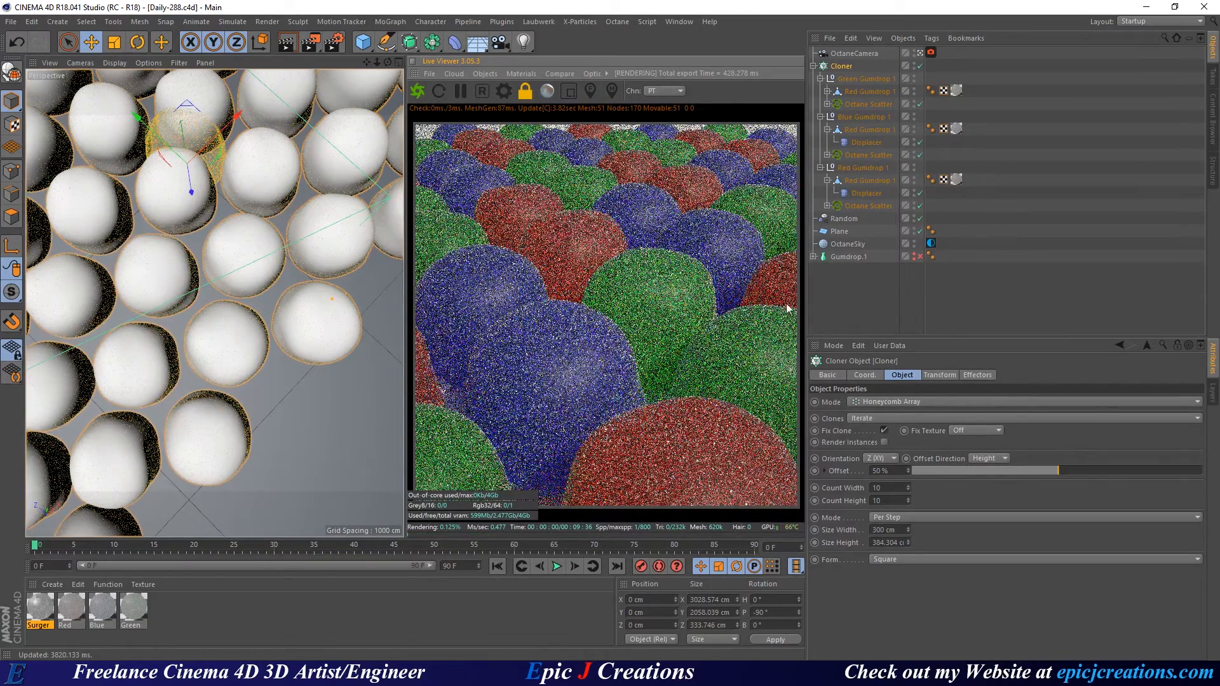
{"action": "left_click", "coordinate": [837, 54]}
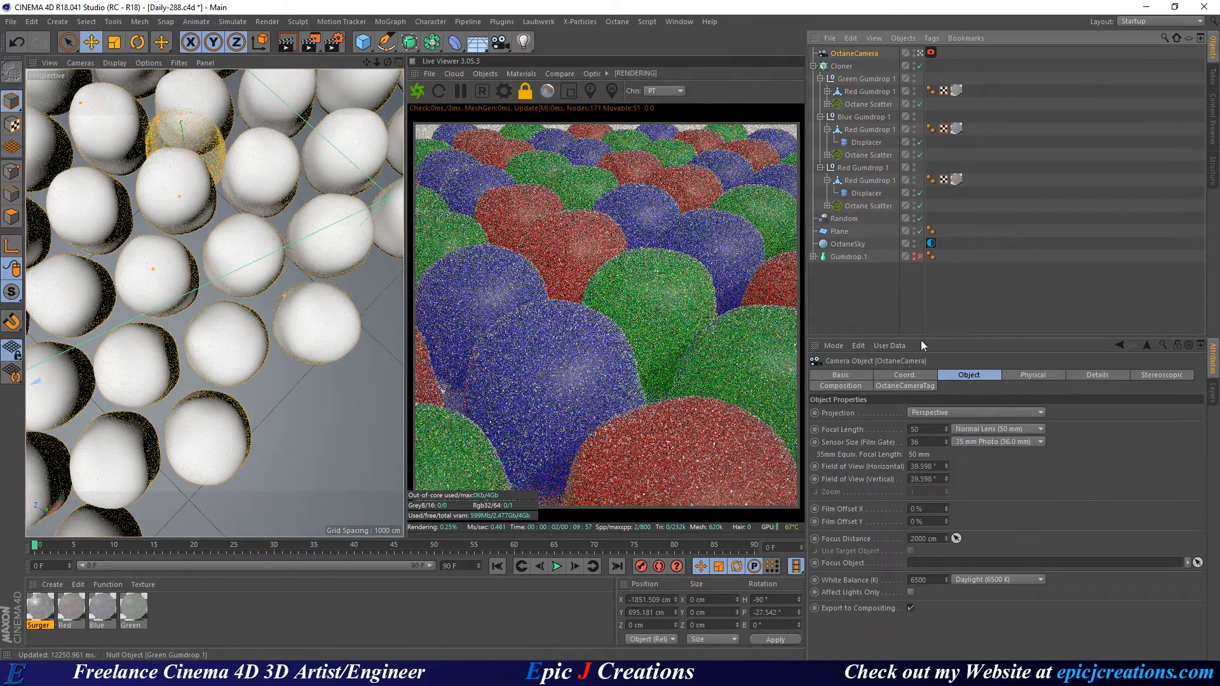
Show the camera's coordinates and pull the Octane camera farther back from the gumdrops.
{"action": "left_click", "coordinate": [910, 374]}
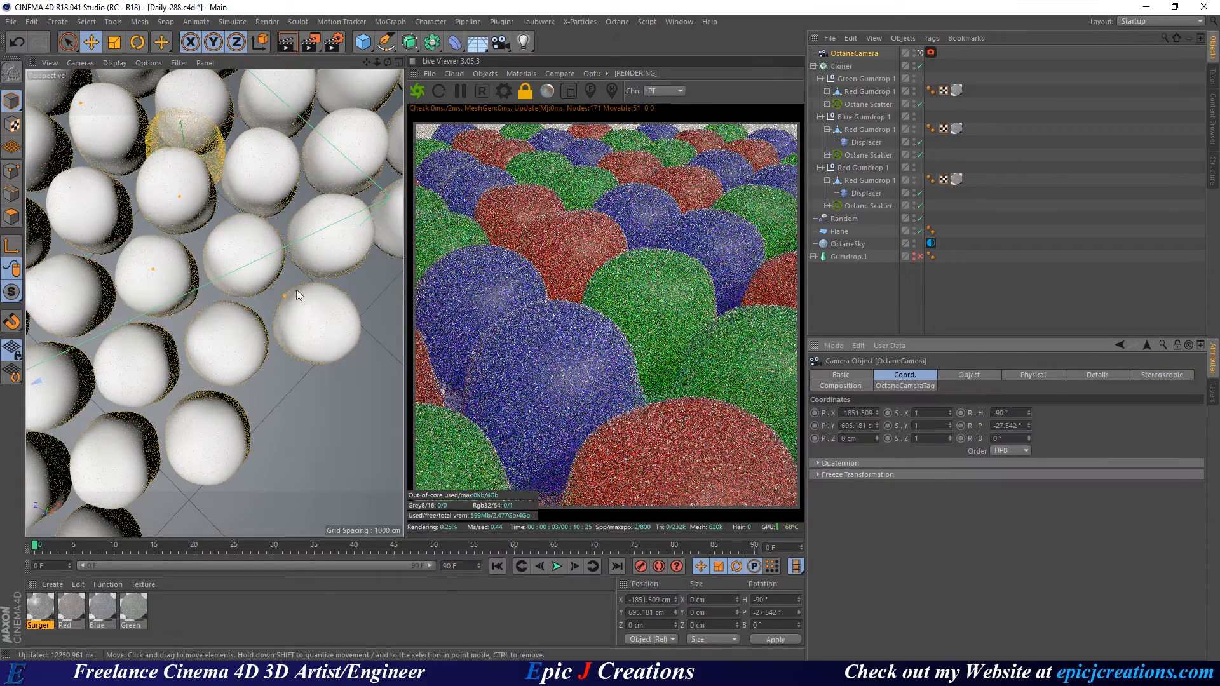
{"action": "left_click_drag", "start_coordinate": [191, 263], "coordinate": [303, 298], "text": "alt"}
{"action": "left_click_drag", "start_coordinate": [104, 236], "coordinate": [47, 224]}
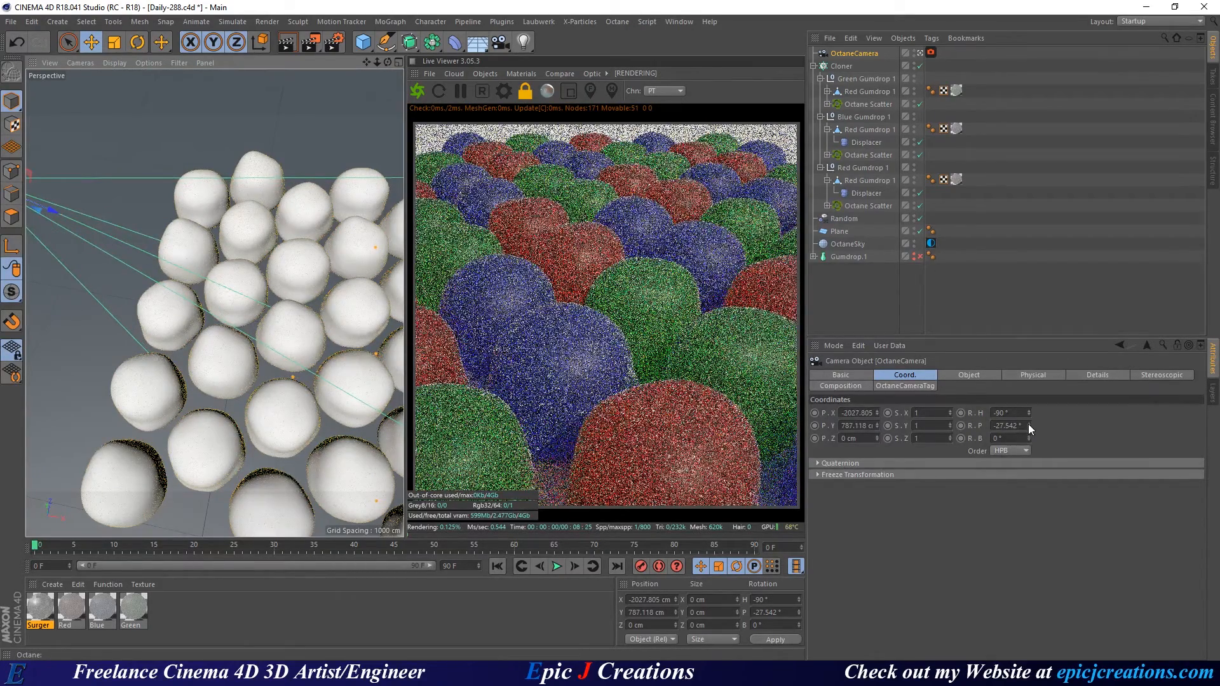
Set the camera pitch to -14, adjust it to -30°, then deselect the camera.
{"action": "double_click", "coordinate": [1012, 426]}
{"action": "type", "text": "-14"}
{"action": "key", "text": "Return"}
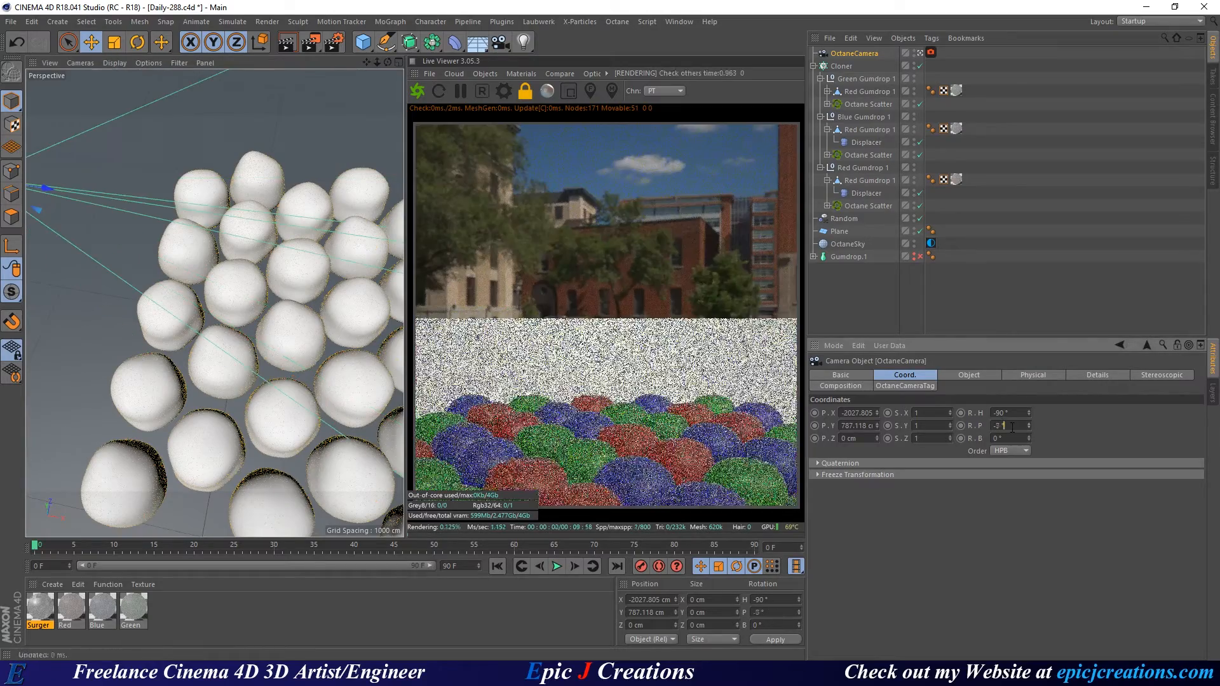
{"action": "scroll", "coordinate": [1013, 427], "scroll_direction": "down", "scroll_amount": 20}
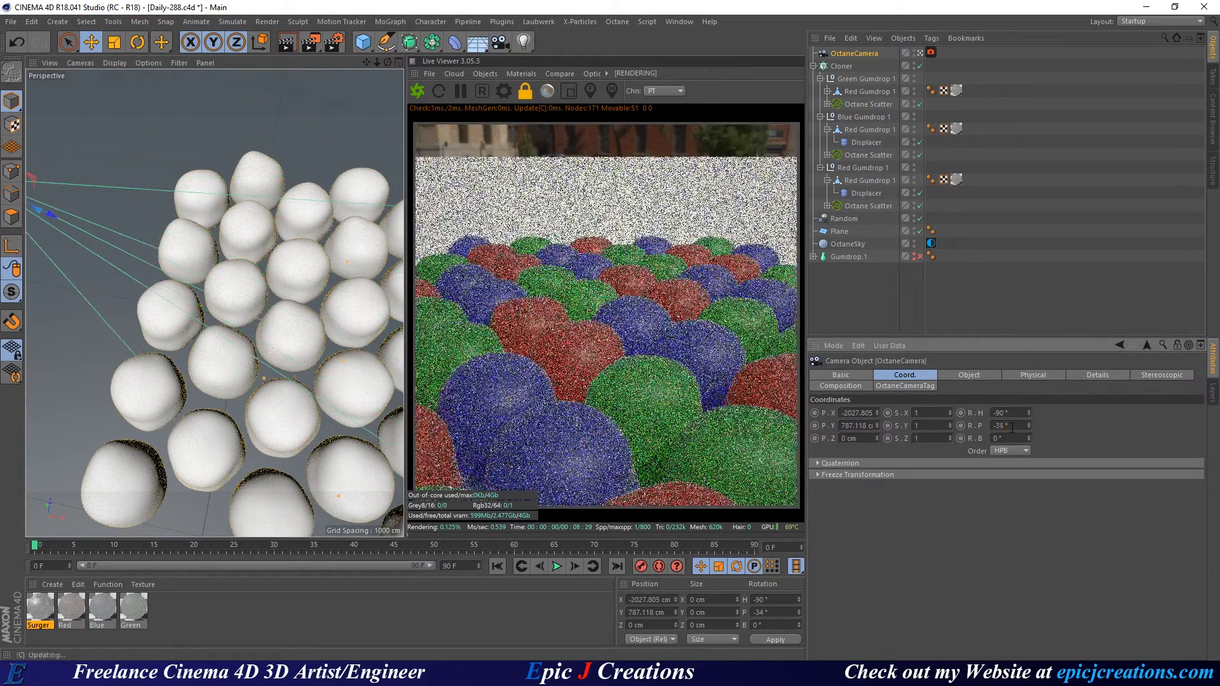
{"action": "scroll", "coordinate": [1012, 428], "scroll_direction": "up", "scroll_amount": 2}
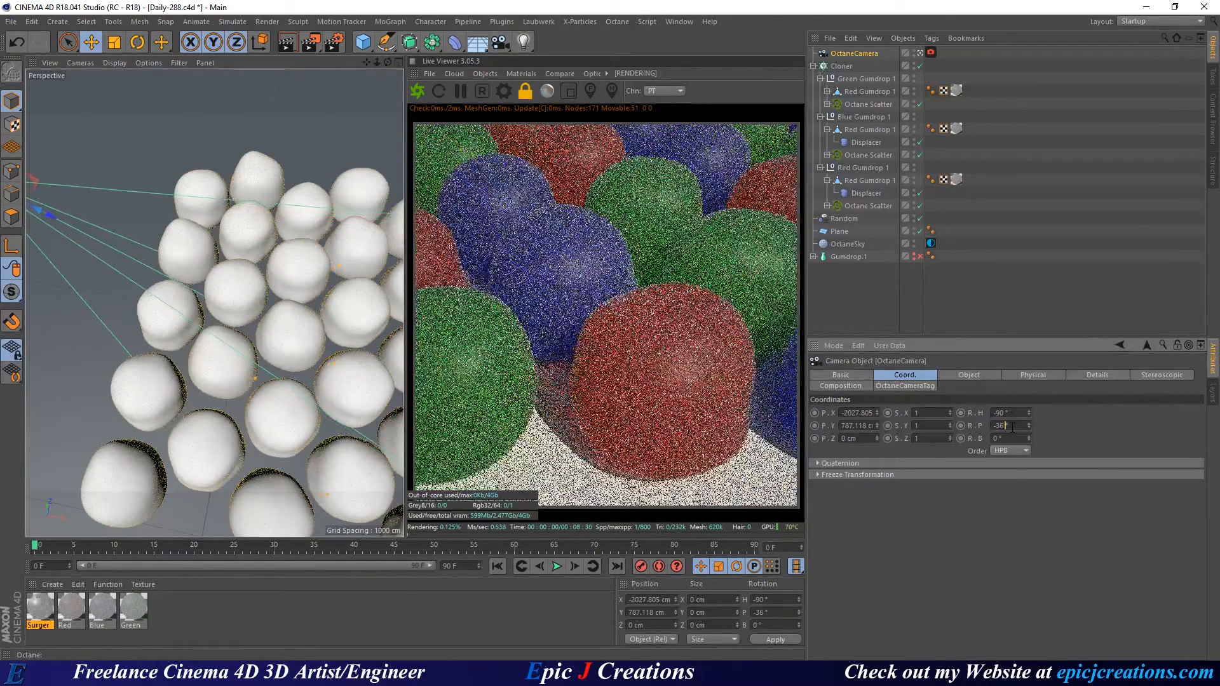
{"action": "scroll", "coordinate": [1012, 427], "scroll_direction": "up", "scroll_amount": 1}
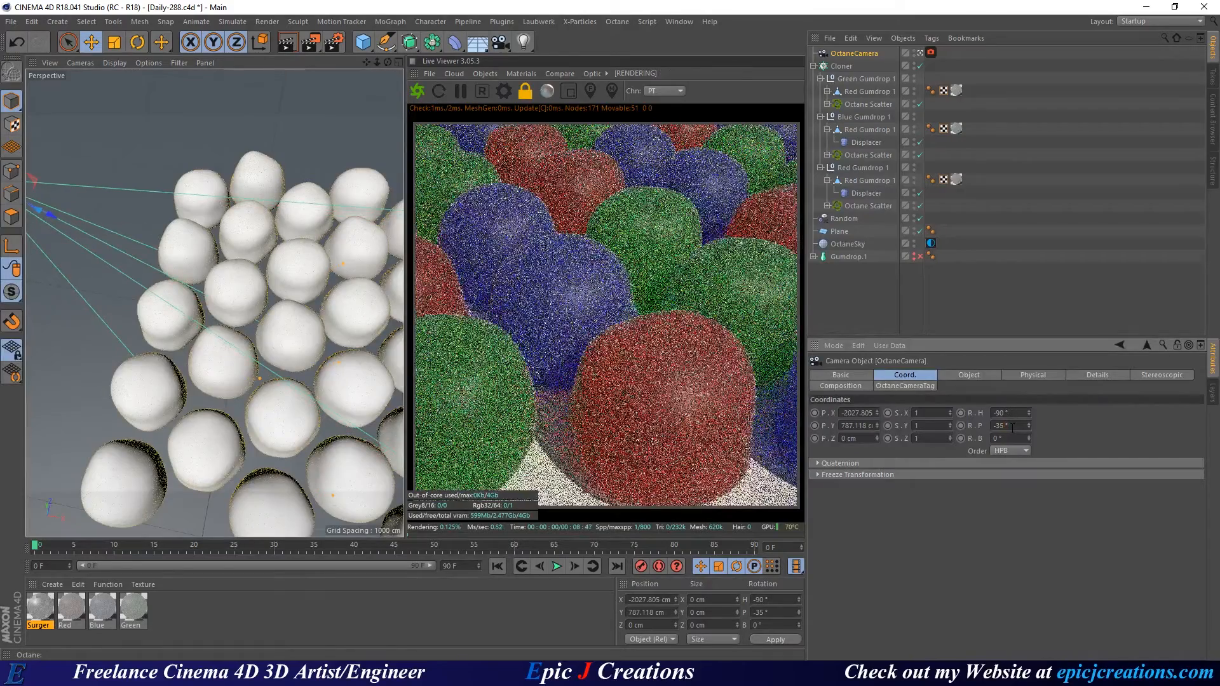
{"action": "scroll", "coordinate": [1012, 428], "scroll_direction": "up", "scroll_amount": 1}
{"action": "scroll", "coordinate": [1012, 428], "scroll_direction": "up", "scroll_amount": 1}
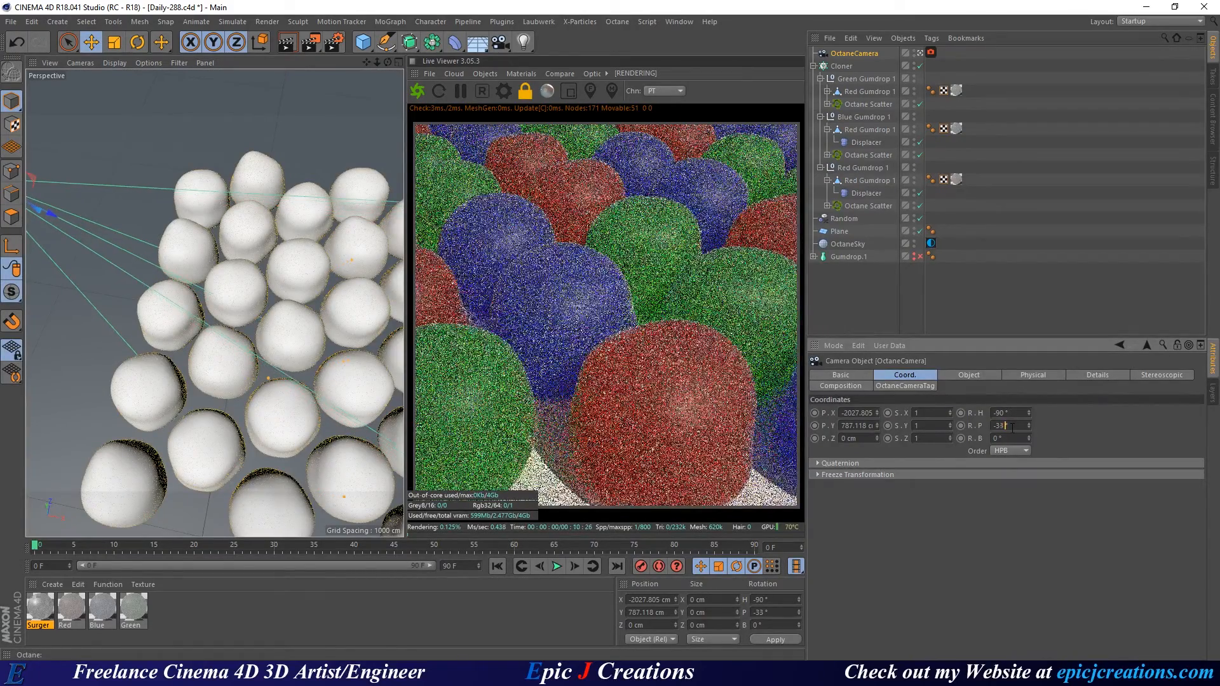
{"action": "scroll", "coordinate": [1012, 428], "scroll_direction": "up", "scroll_amount": 1}
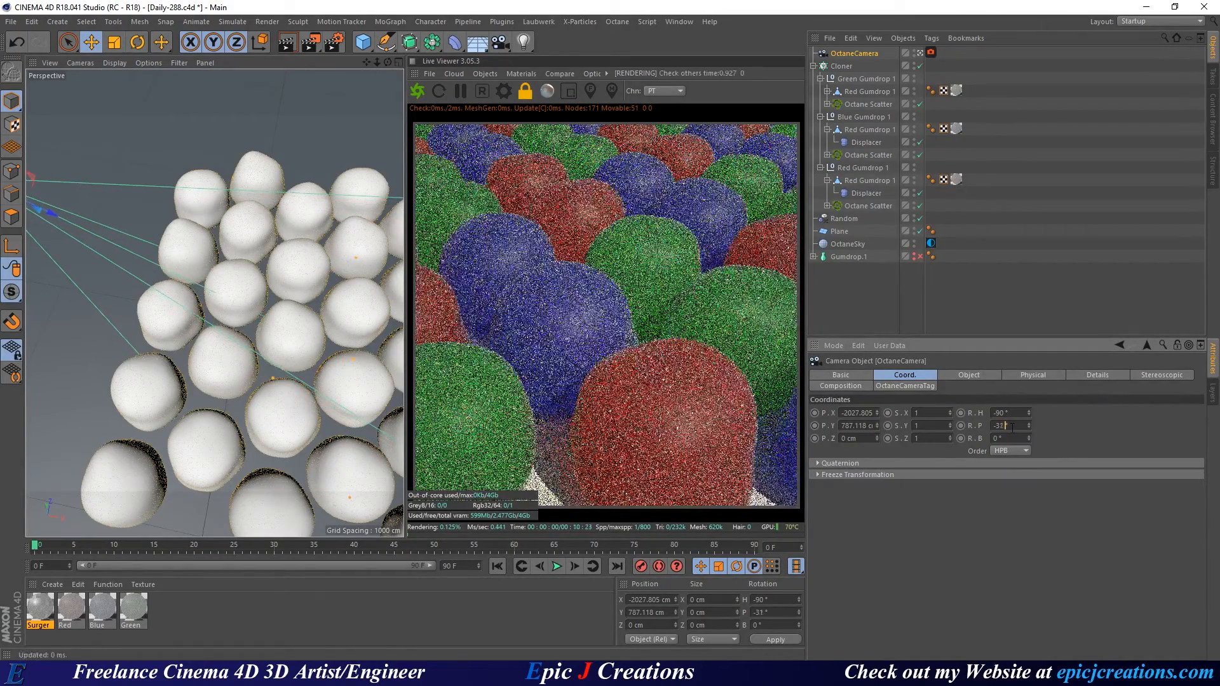
{"action": "scroll", "coordinate": [1012, 428], "scroll_direction": "up", "scroll_amount": 1}
{"action": "scroll", "coordinate": [1012, 428], "scroll_direction": "up", "scroll_amount": 1}
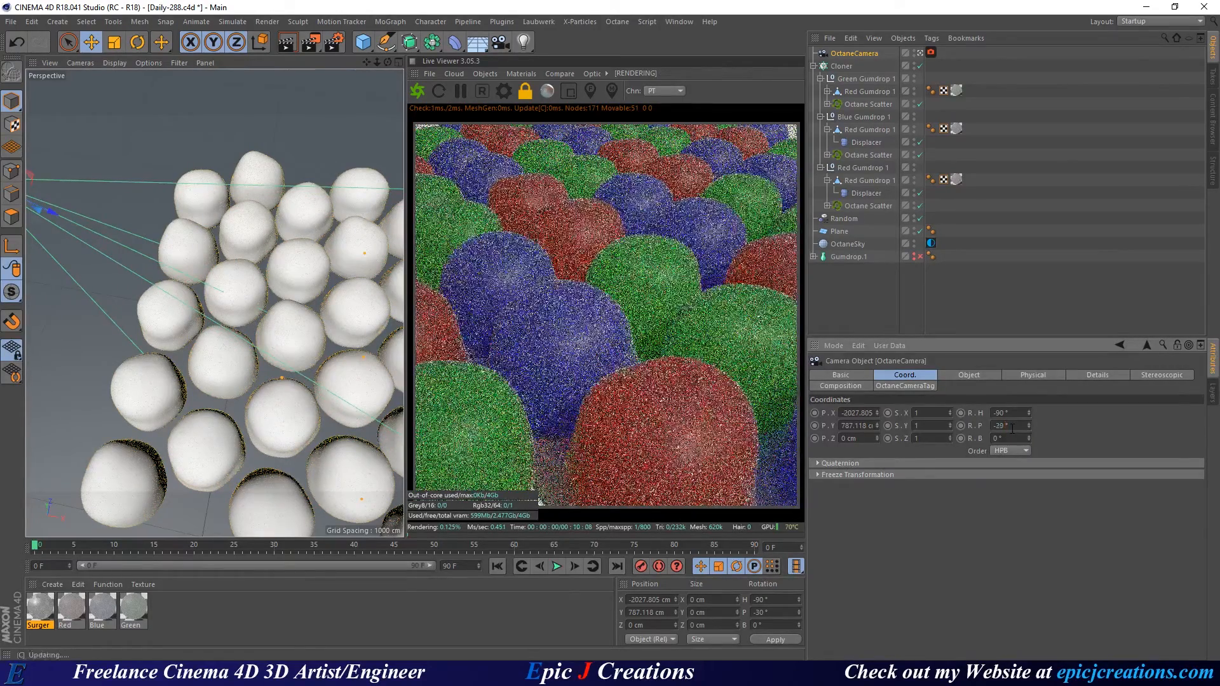
{"action": "scroll", "coordinate": [1013, 428], "scroll_direction": "up", "scroll_amount": 1}
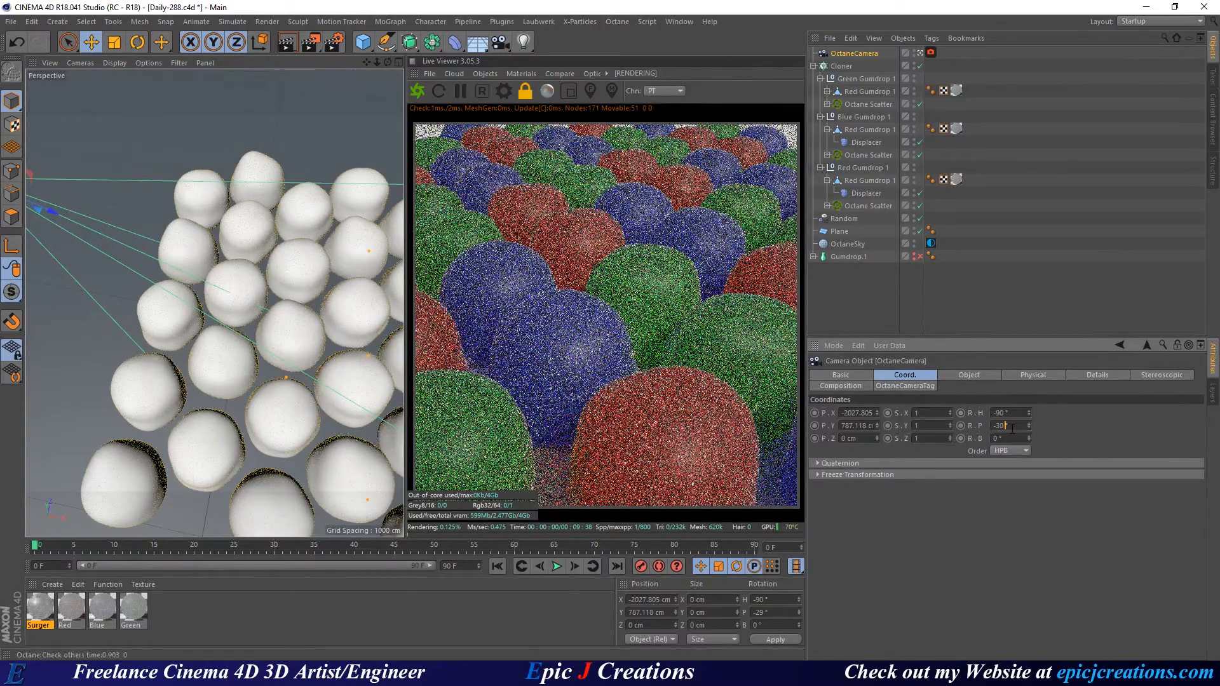
{"action": "scroll", "coordinate": [1013, 427], "scroll_direction": "down", "scroll_amount": 1}
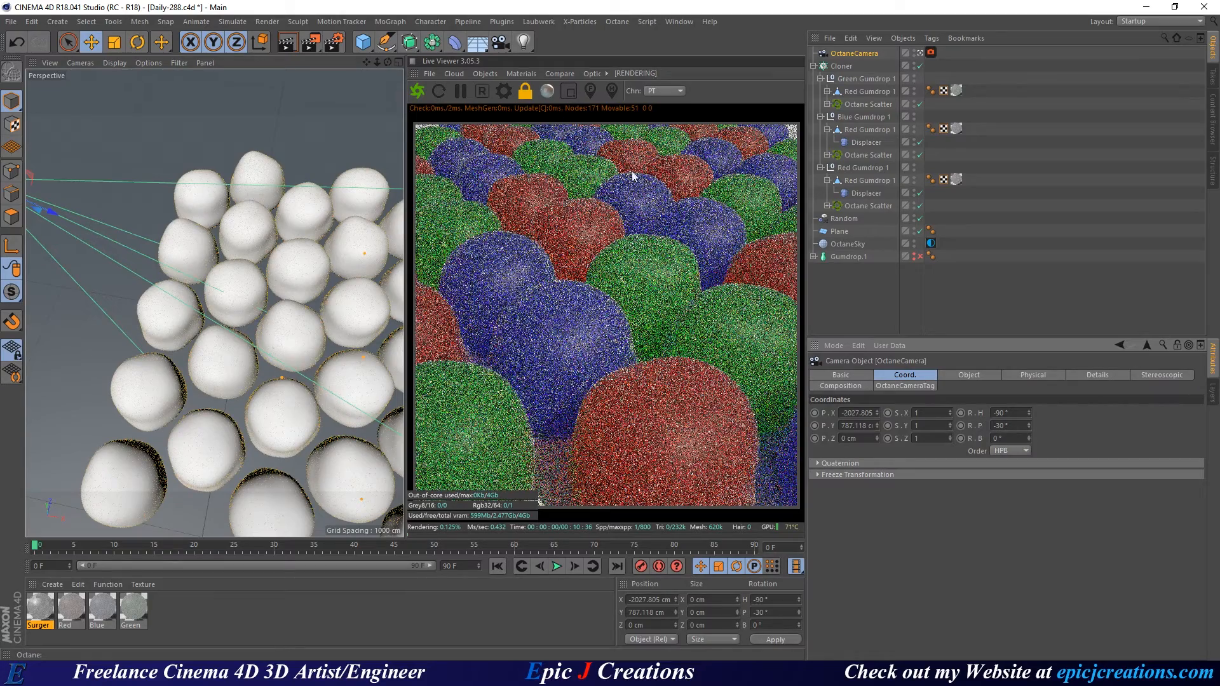
{"action": "left_click", "coordinate": [866, 310]}
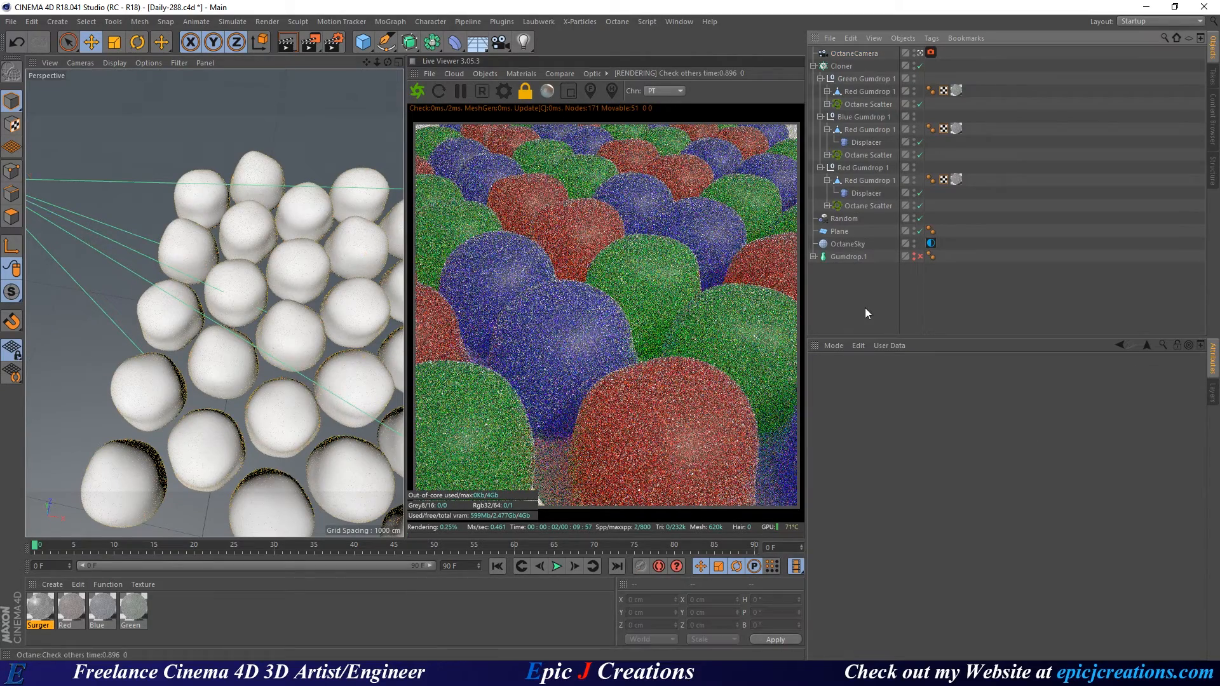
Save the scene and open the Blue material in the Octane Node Editor.
{"action": "key", "text": "ctrl+s"}
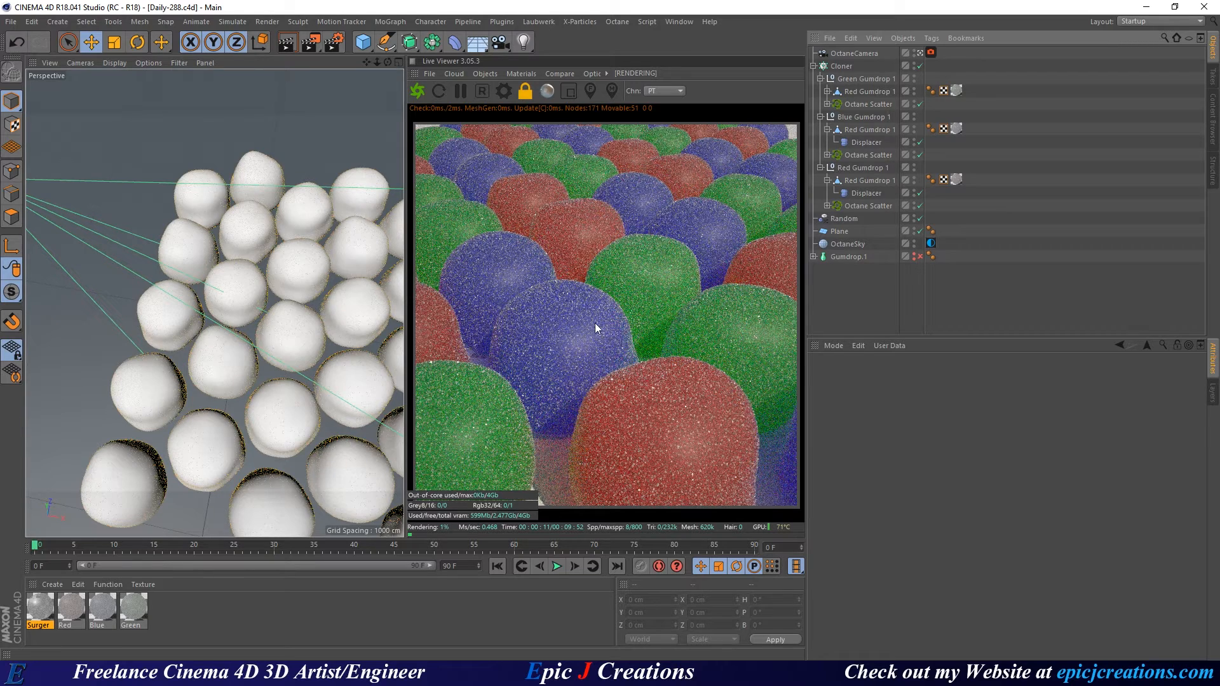
{"action": "left_click", "coordinate": [104, 610]}
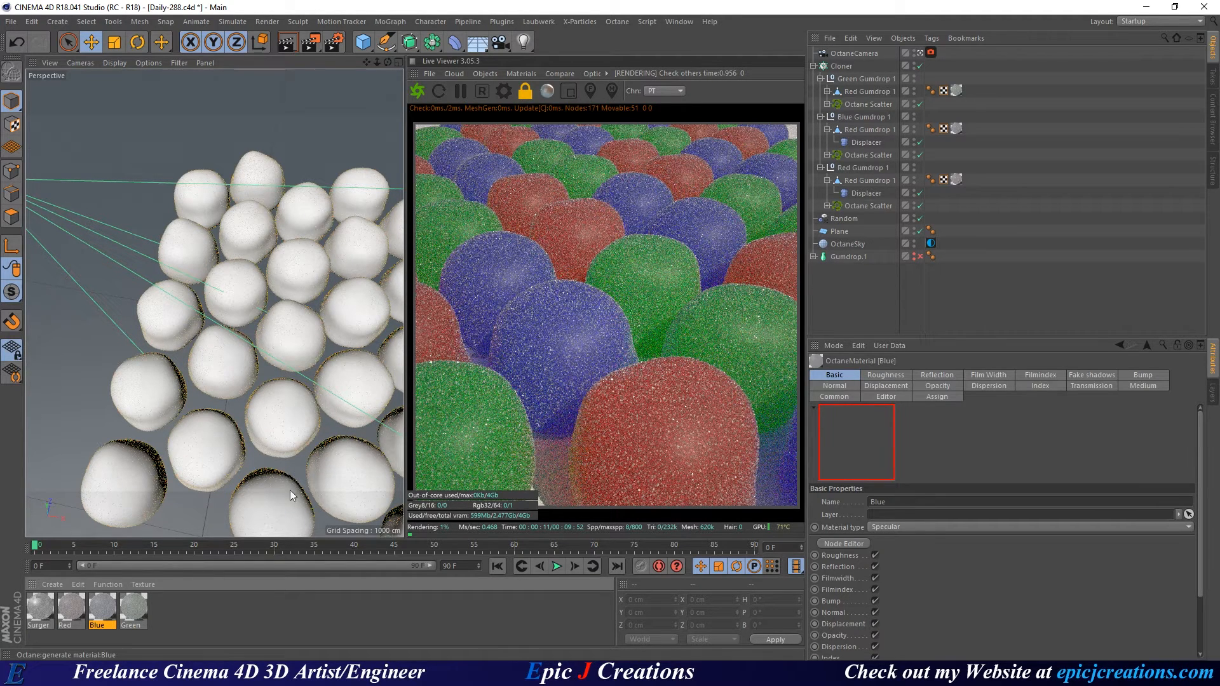
{"action": "double_click", "coordinate": [101, 610]}
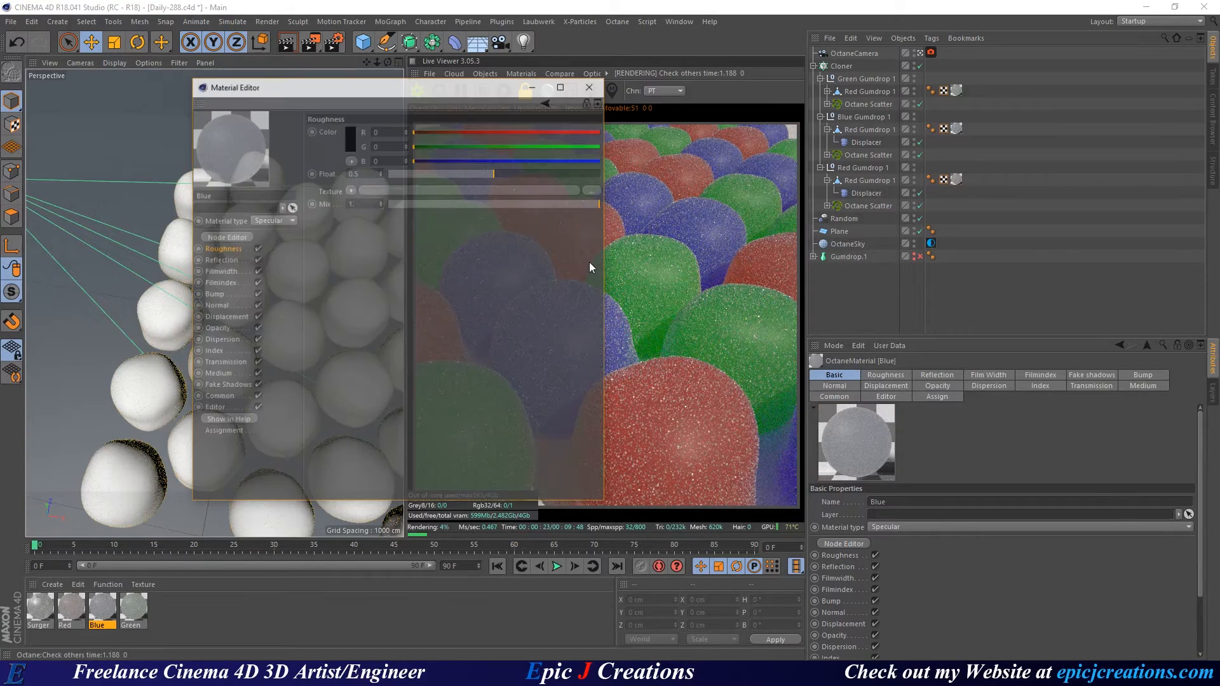
{"action": "left_click", "coordinate": [216, 237]}
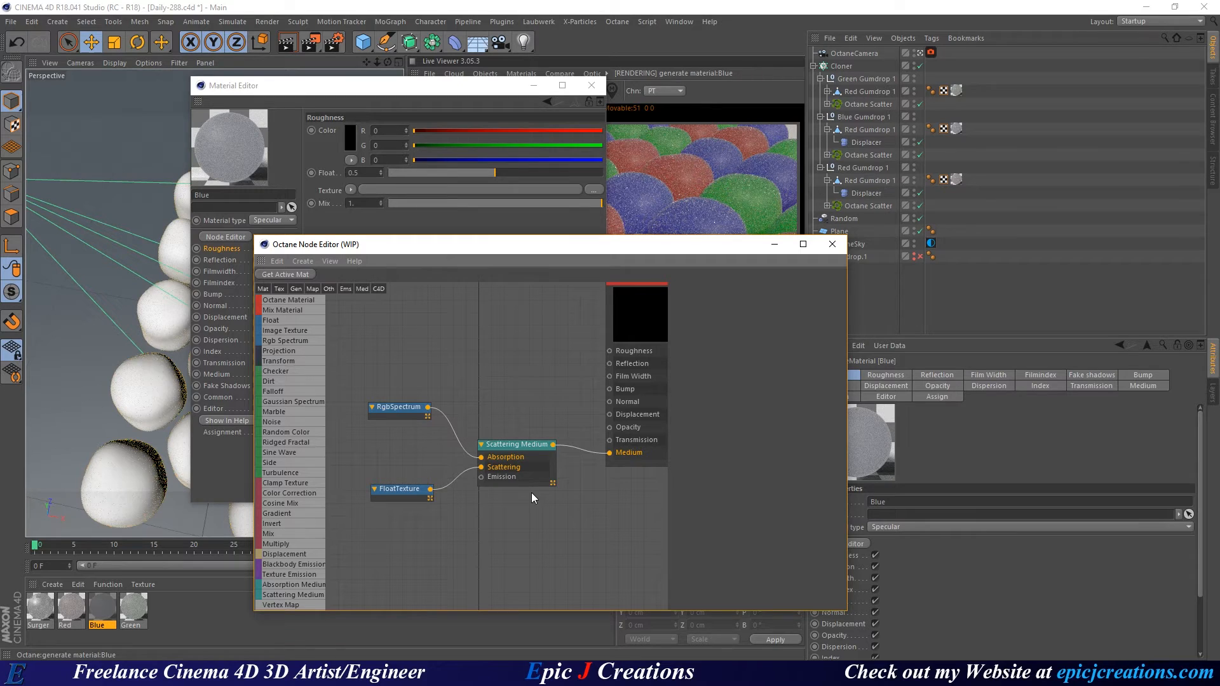
Set the Blue Scattering Medium Density to 0.5 and rearrange the editor windows.
{"action": "left_click", "coordinate": [522, 479]}
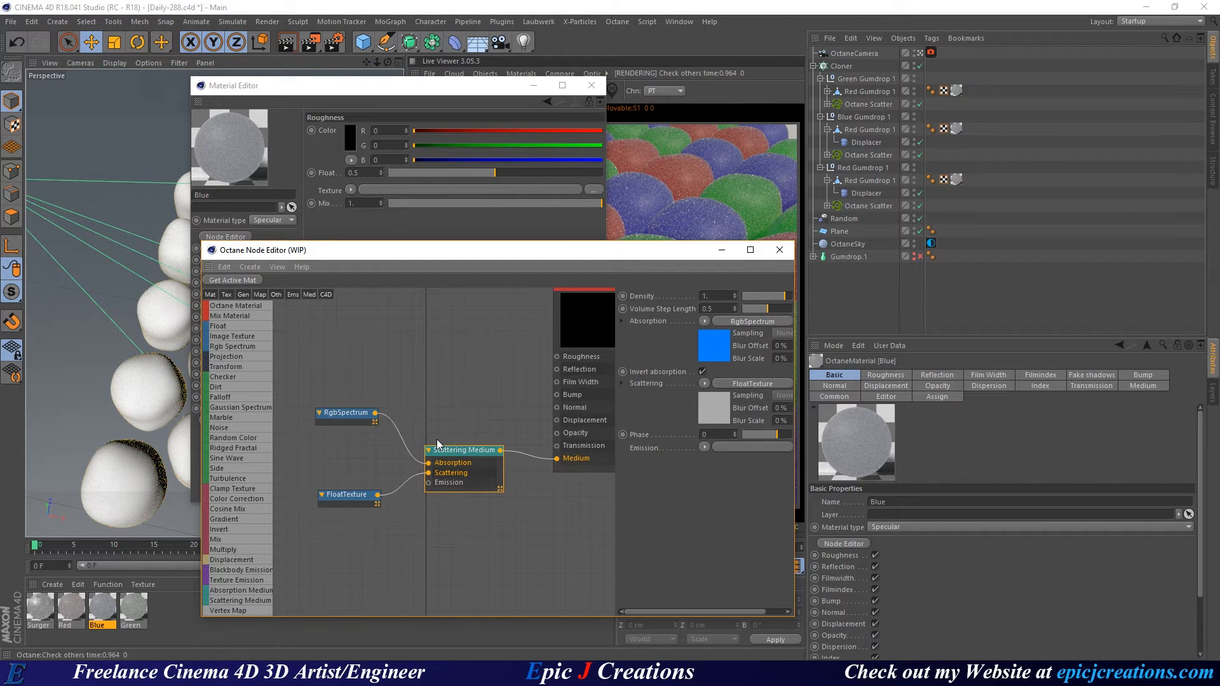
{"action": "middle_click_drag", "start_coordinate": [499, 394], "coordinate": [472, 415]}
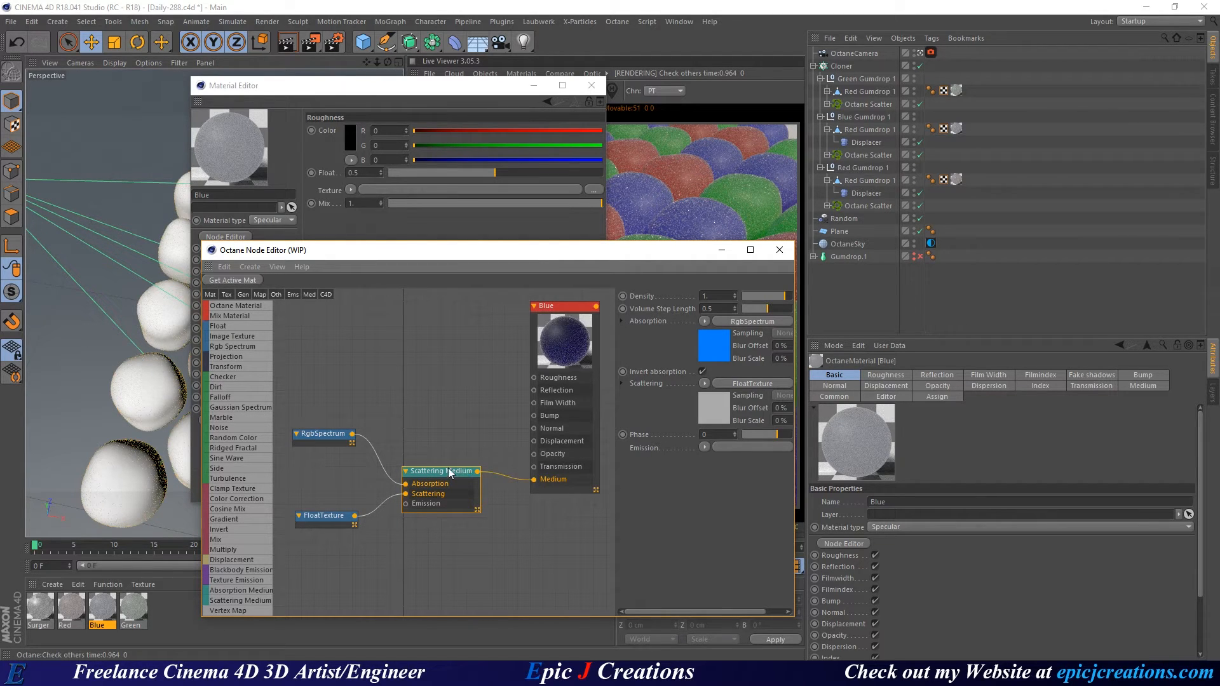
{"action": "left_click_drag", "start_coordinate": [712, 296], "coordinate": [676, 345]}
{"action": "type", "text": "0.5"}
{"action": "key", "text": "Return"}
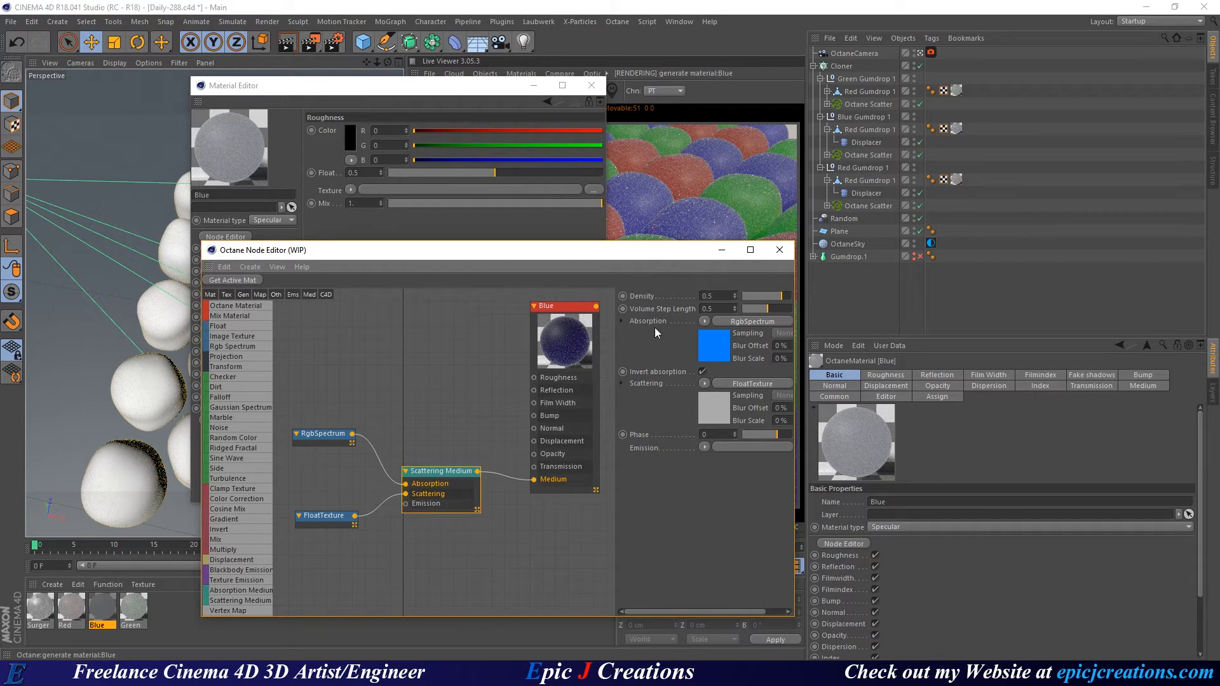
{"action": "left_click_drag", "start_coordinate": [587, 258], "coordinate": [327, 359]}
{"action": "left_click_drag", "start_coordinate": [448, 89], "coordinate": [382, 88]}
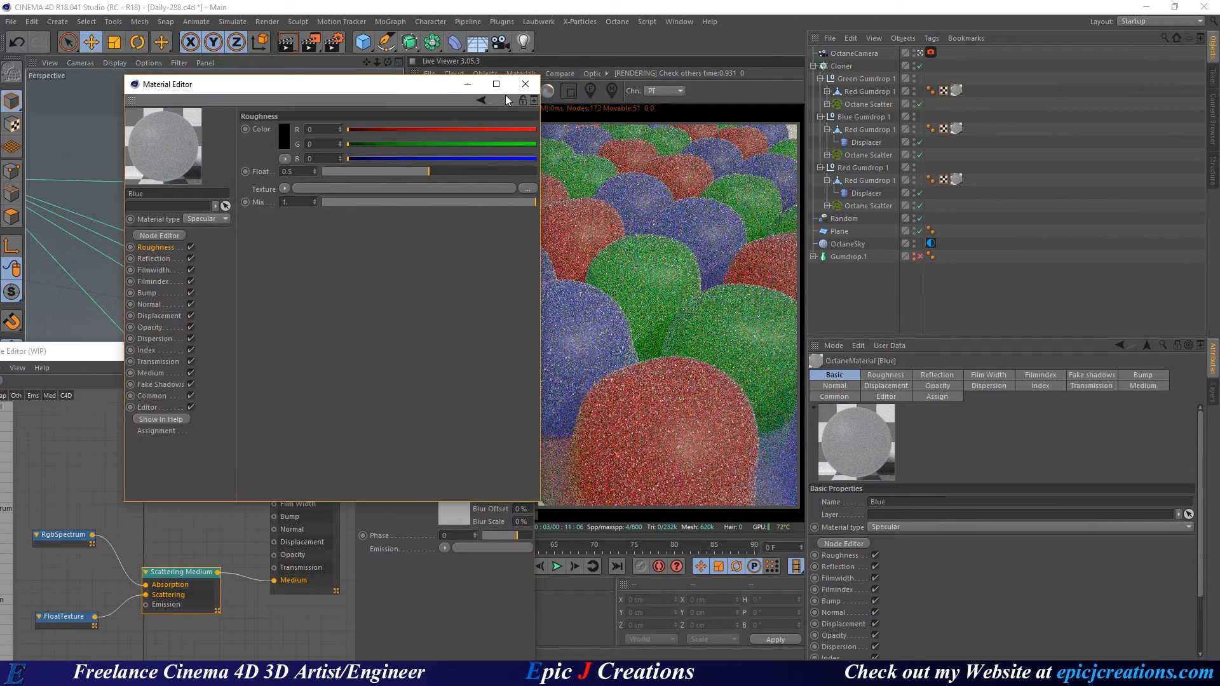
Close the Material Editor and set the FloatTexture value to 0.5.
{"action": "left_click", "coordinate": [525, 93]}
{"action": "left_click_drag", "start_coordinate": [346, 353], "coordinate": [299, 291]}
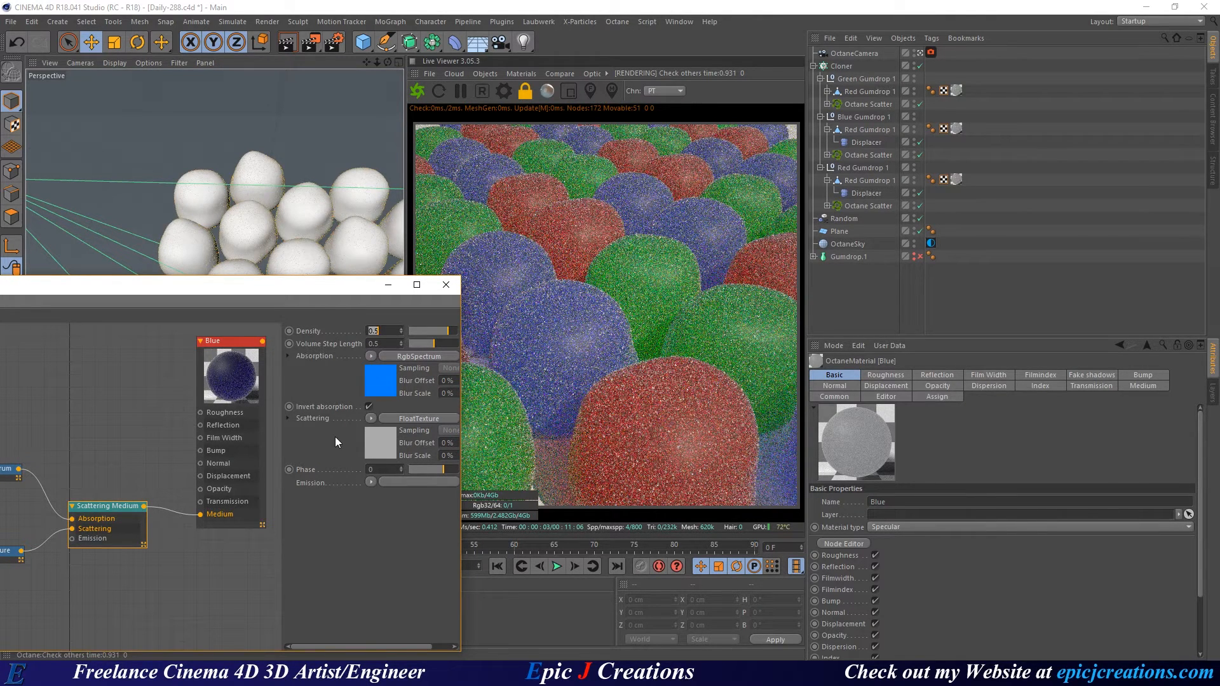
{"action": "middle_click_drag", "start_coordinate": [137, 428], "coordinate": [171, 419]}
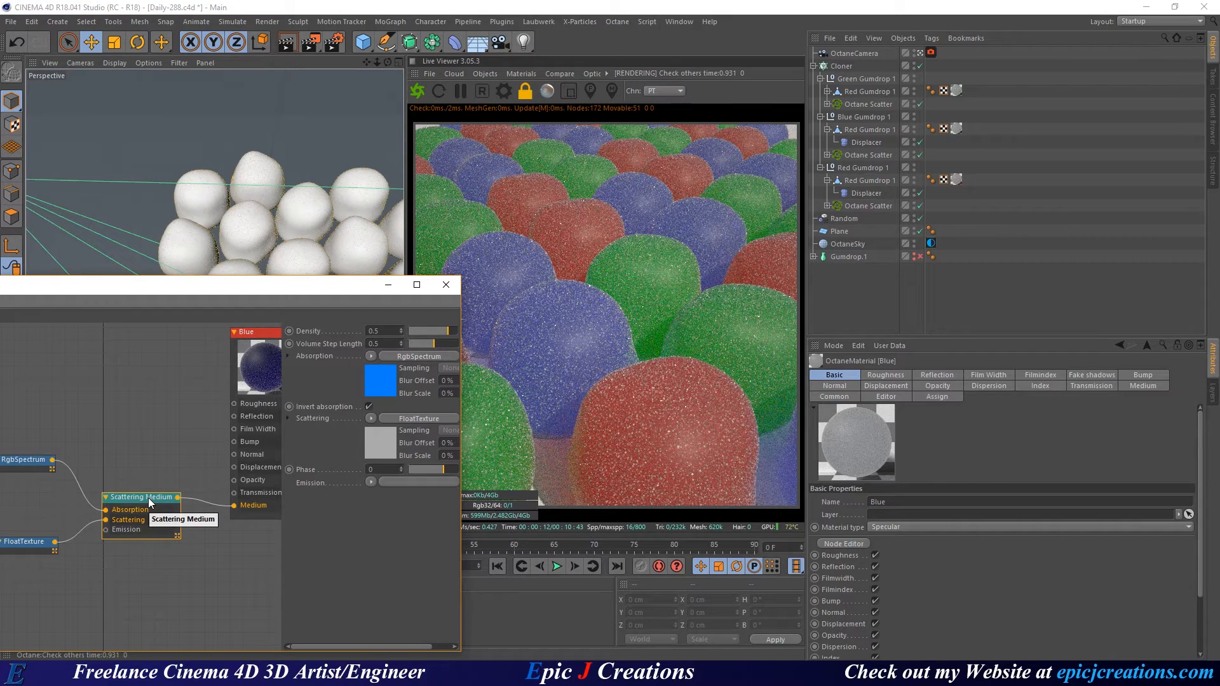
{"action": "left_click", "coordinate": [25, 541]}
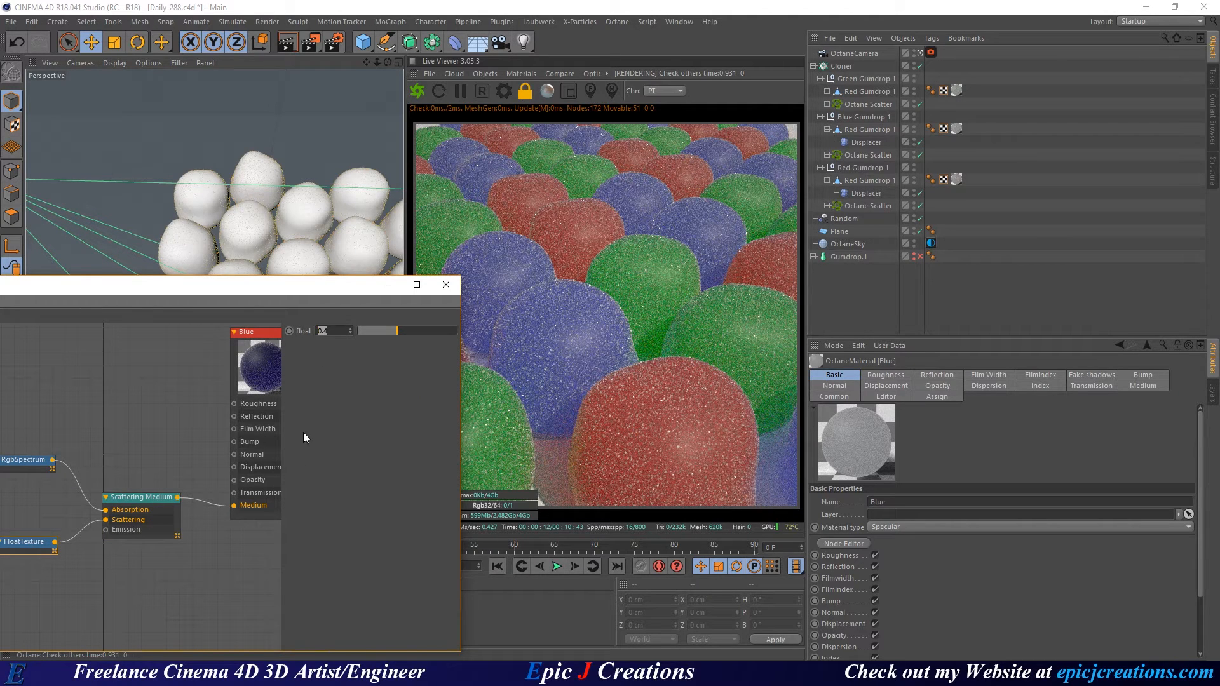
{"action": "type", "text": "0.5"}
{"action": "key", "text": "Return"}
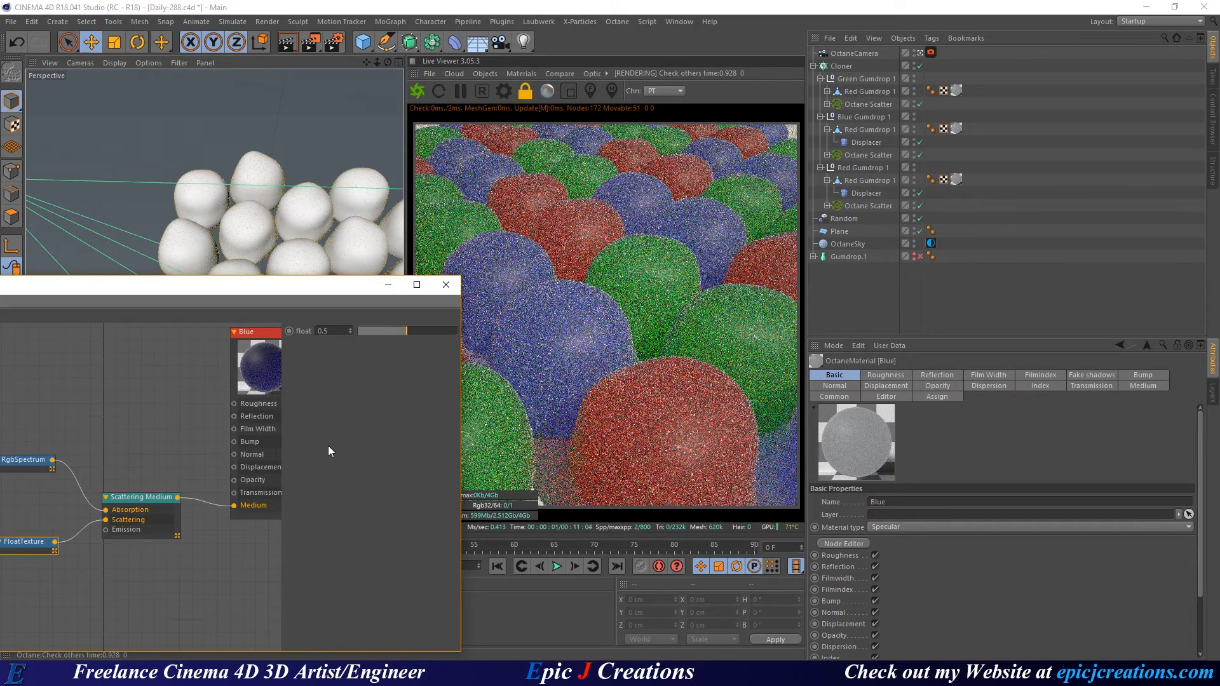
Recheck the Scattering Medium settings, deselect the node, and close the Node Editor.
{"action": "left_click", "coordinate": [140, 502]}
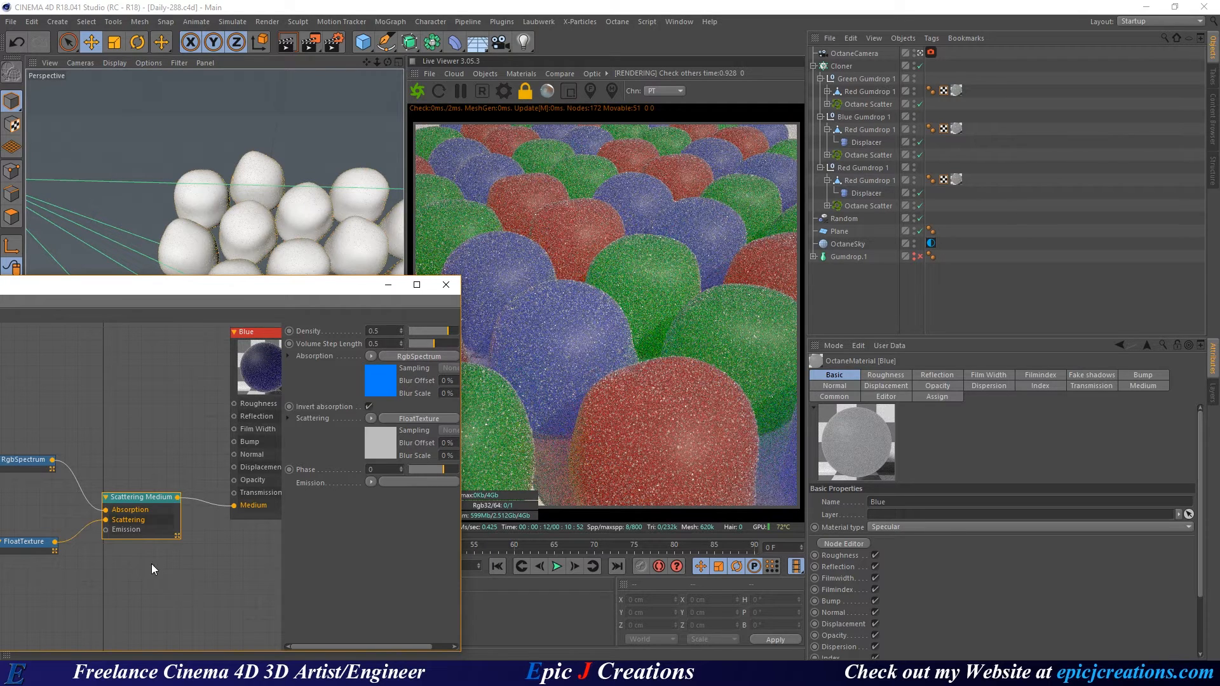
{"action": "left_click", "coordinate": [203, 568]}
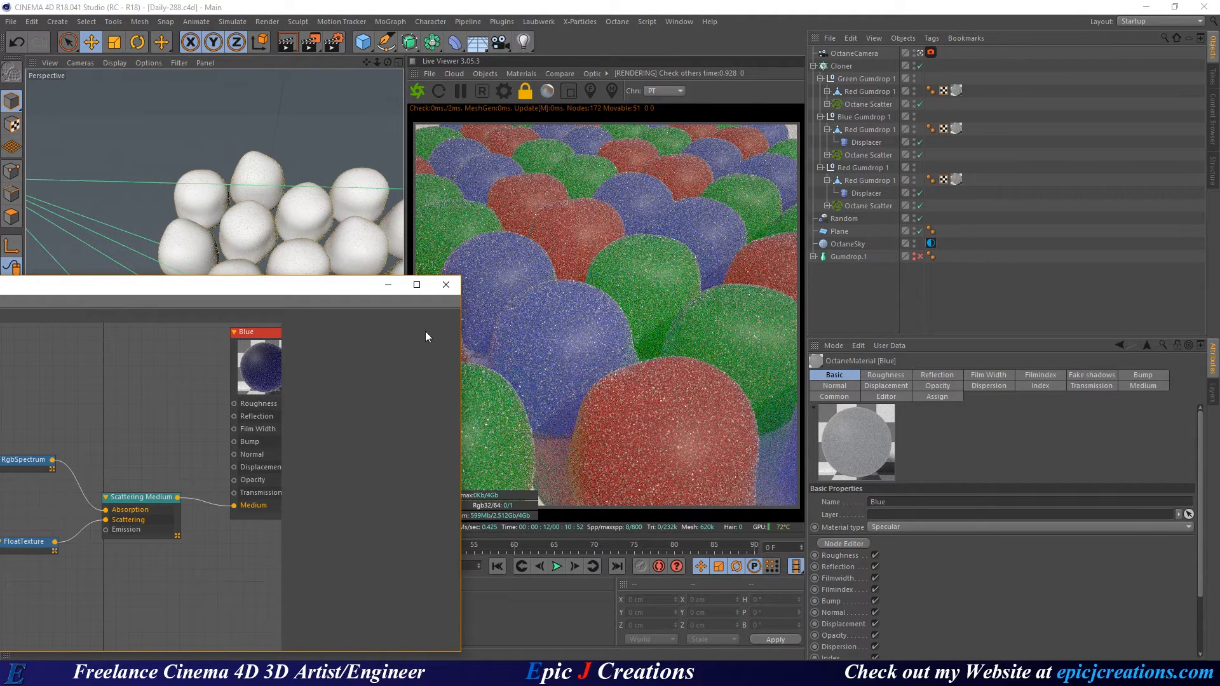
{"action": "left_click", "coordinate": [446, 285]}
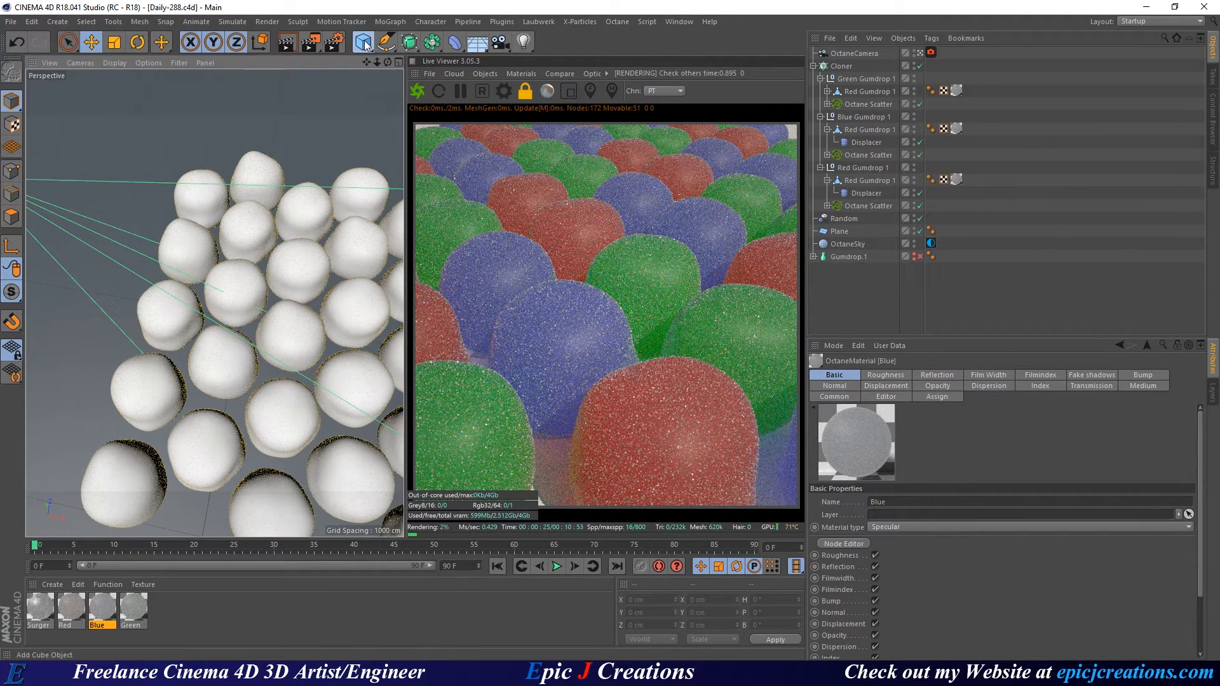
Add a Null object to the scene and orbit to a lower angle.
{"action": "left_click_drag", "start_coordinate": [363, 42], "coordinate": [484, 57]}
{"action": "left_click", "coordinate": [399, 60]}
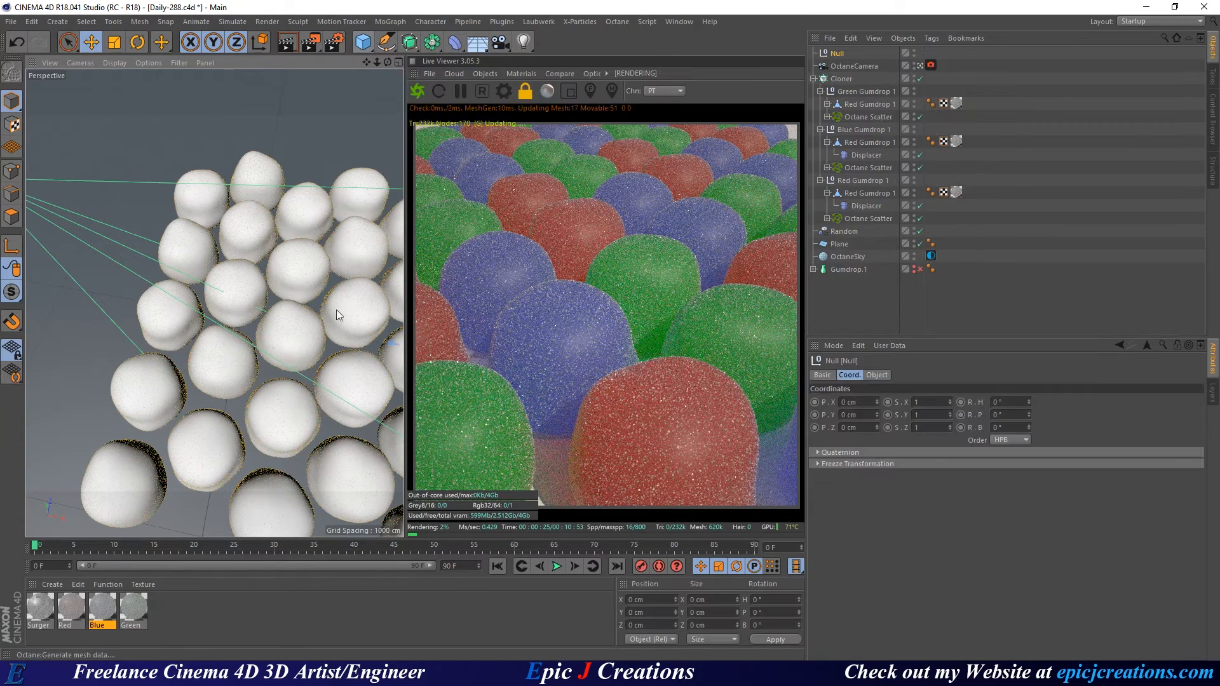
{"action": "left_click_drag", "start_coordinate": [201, 262], "coordinate": [215, 344], "text": "alt"}
In the camera's Thinlens settings, disable Auto Focus and set Aperture to 15 cm.
{"action": "left_click_drag", "start_coordinate": [855, 65], "coordinate": [926, 562]}
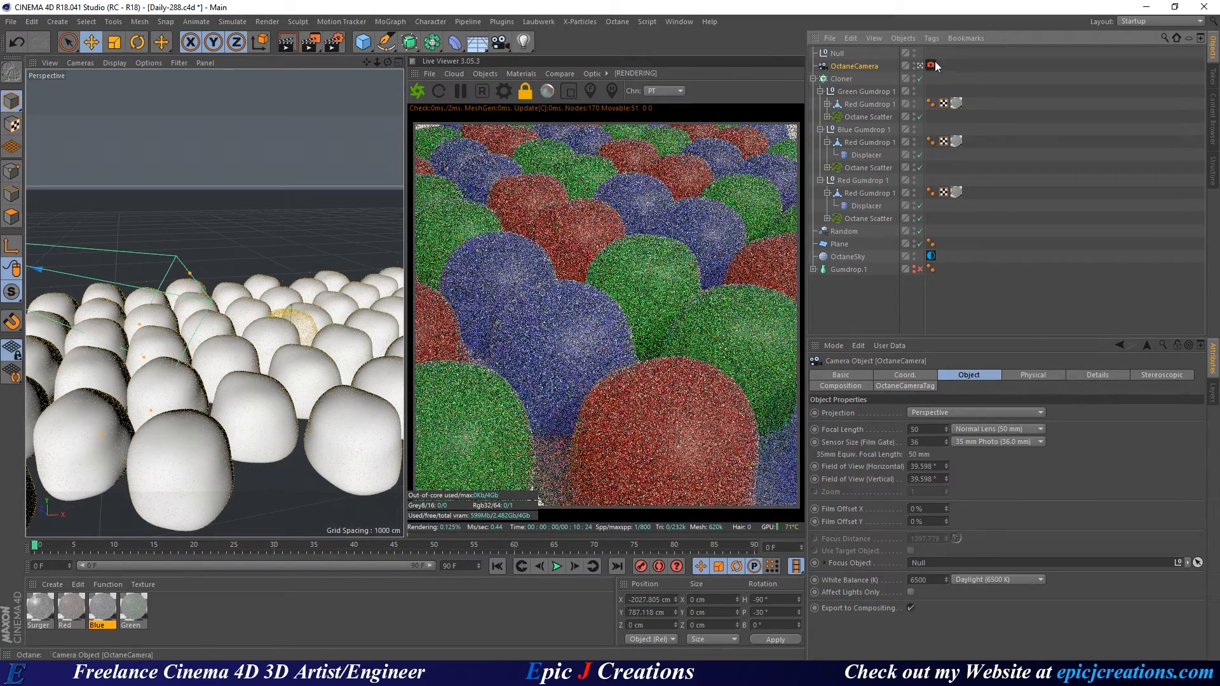
{"action": "left_click", "coordinate": [931, 66]}
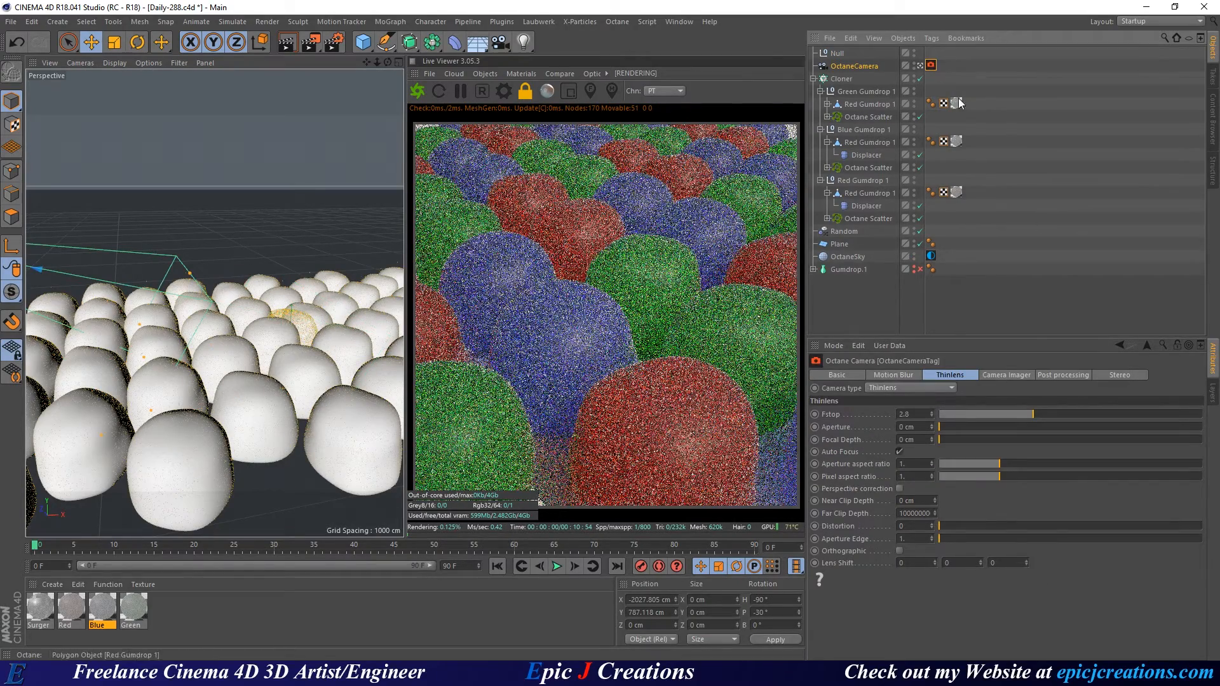
{"action": "left_click", "coordinate": [898, 452]}
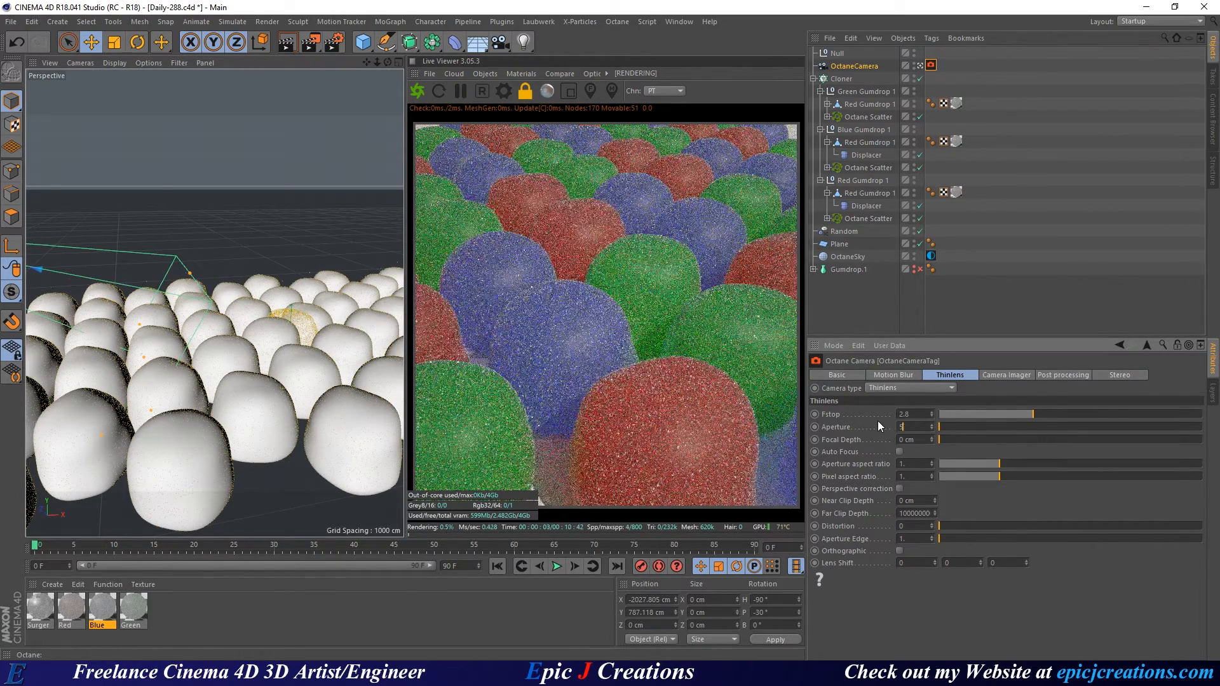
{"action": "type", "text": "5"}
{"action": "key", "text": "Return"}
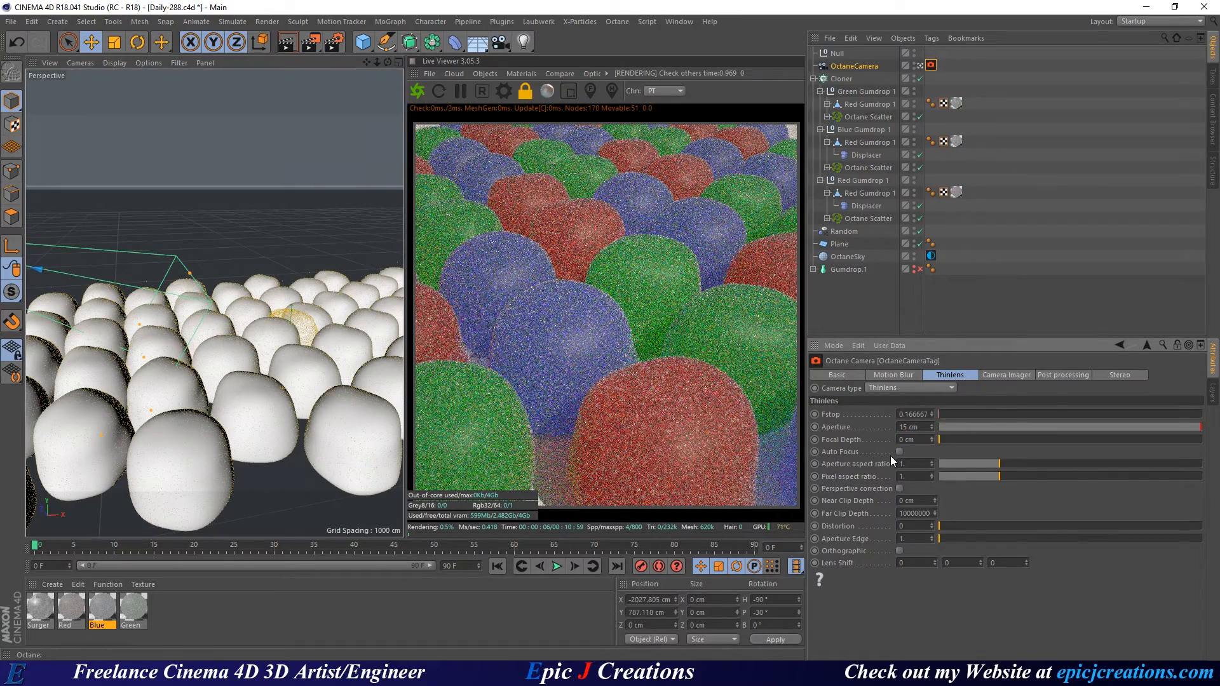
{"action": "type", "text": "15"}
{"action": "key", "text": "Return"}
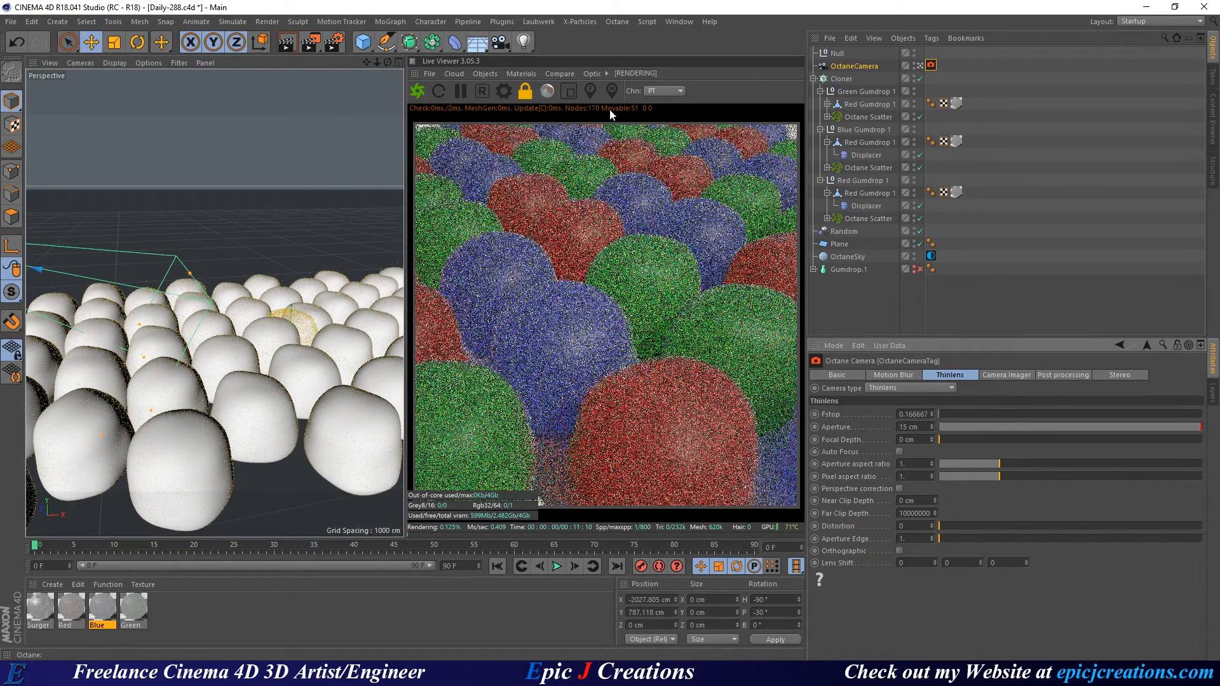
Preview a central render region, return to full frame, and select the OctaneSky tag.
{"action": "left_click", "coordinate": [569, 91]}
{"action": "left_click_drag", "start_coordinate": [545, 137], "coordinate": [660, 484]}
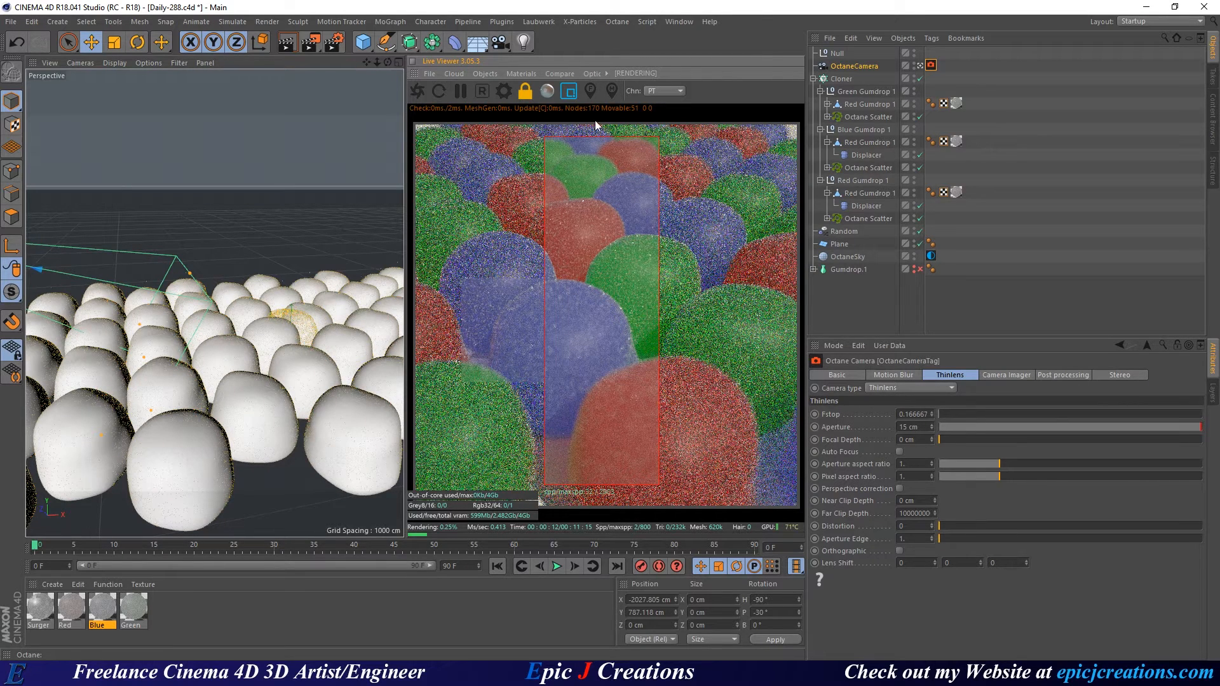
{"action": "left_click", "coordinate": [570, 89]}
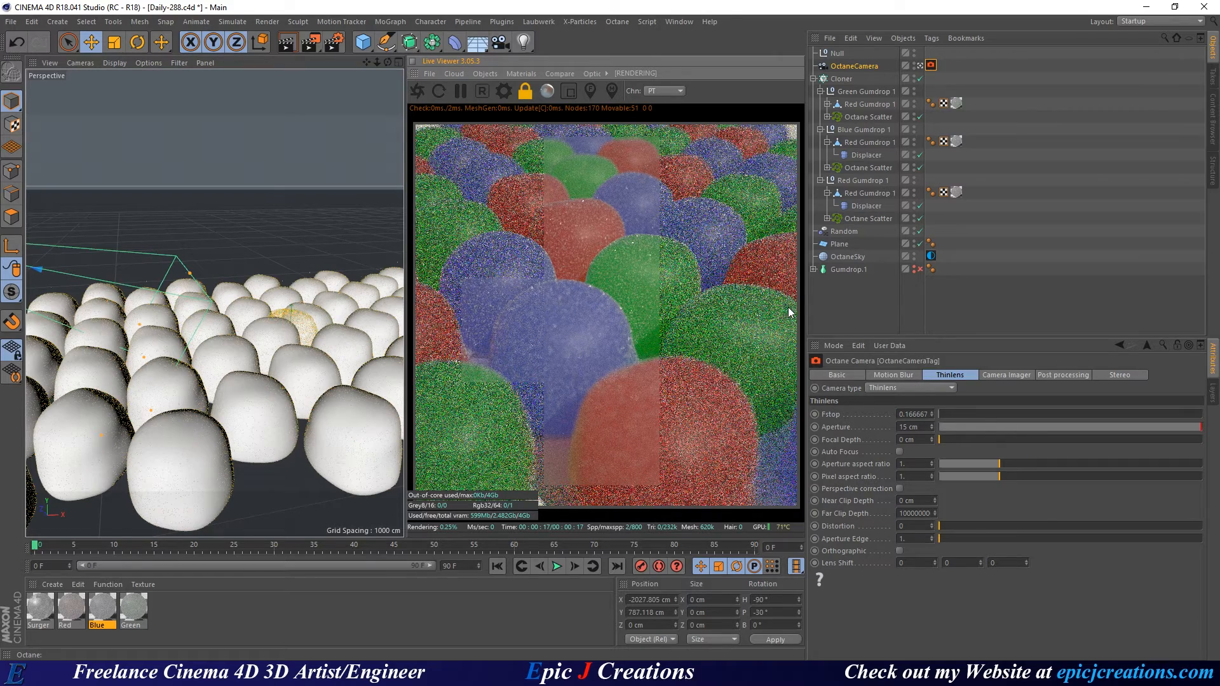
{"action": "left_click", "coordinate": [930, 255]}
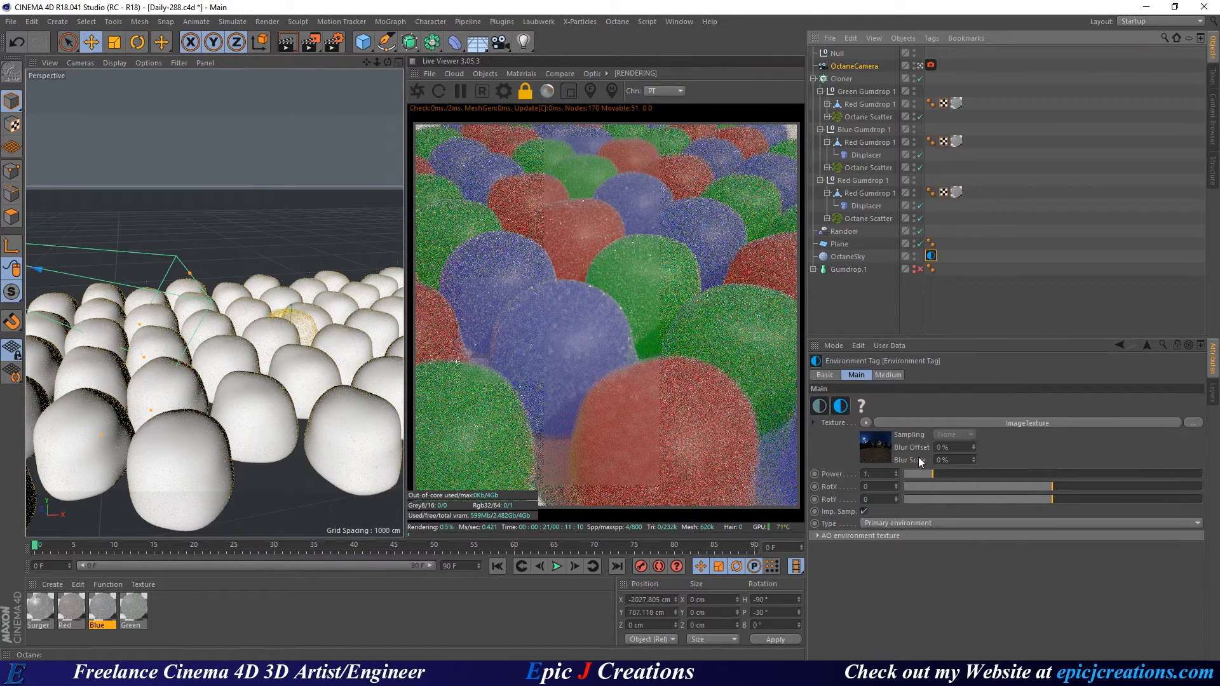
Scrub the OctaneSky RotX slider to swing the environment lighting around the gumdrops.
{"action": "left_click_drag", "start_coordinate": [1051, 486], "coordinate": [1075, 488]}
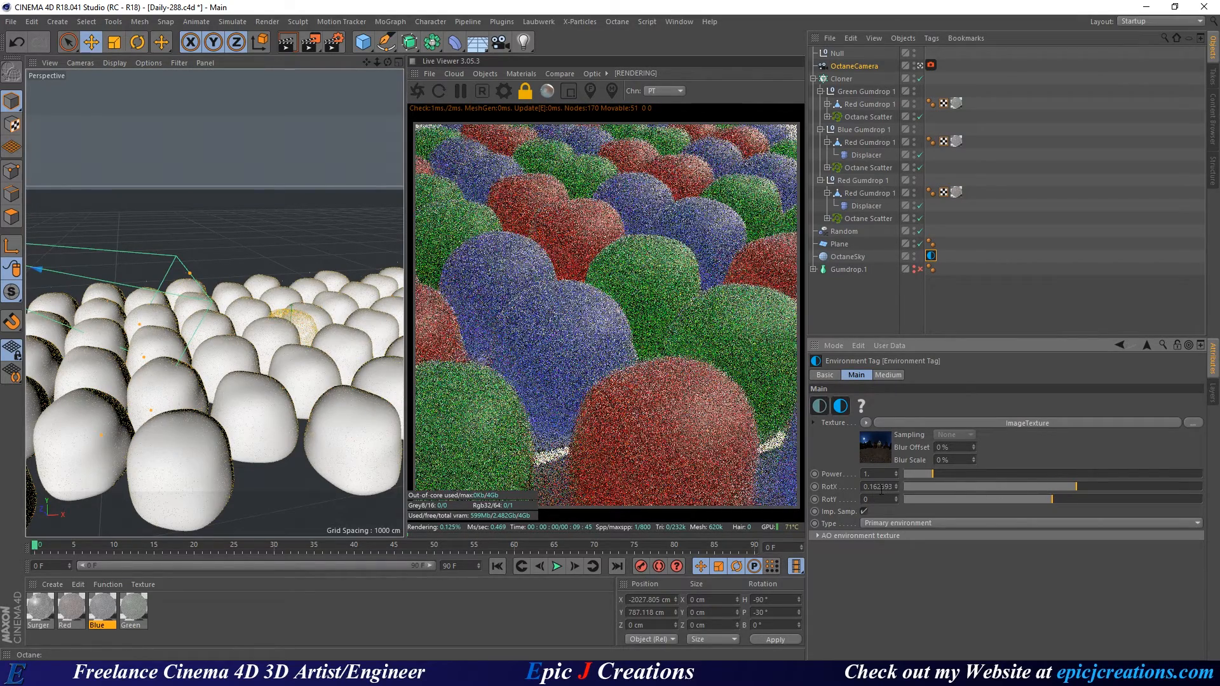
{"action": "scroll", "coordinate": [881, 488], "scroll_direction": "down", "scroll_amount": 13}
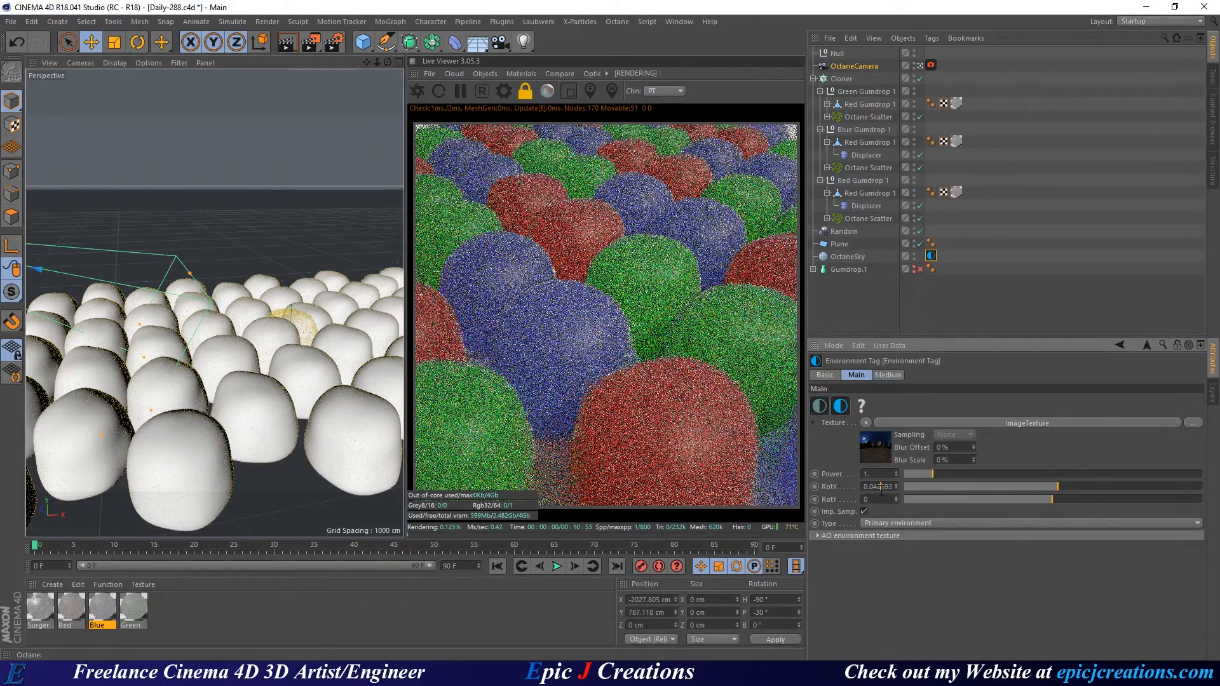
{"action": "scroll", "coordinate": [881, 488], "scroll_direction": "down", "scroll_amount": 12}
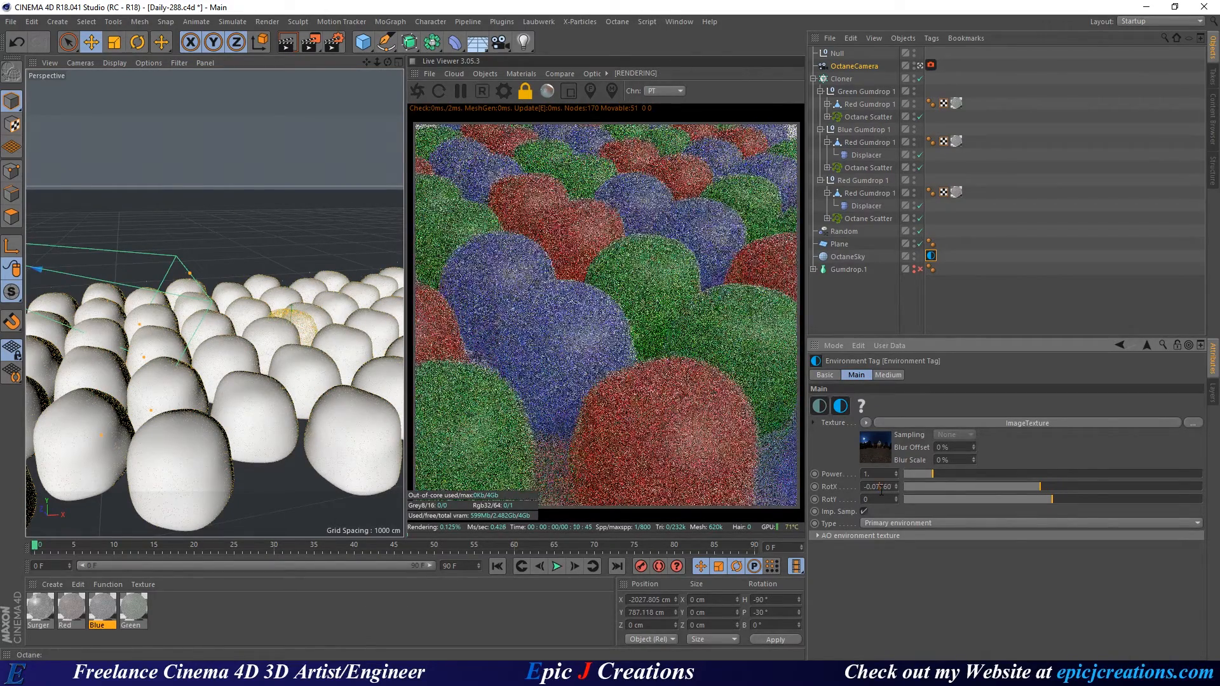
{"action": "scroll", "coordinate": [881, 488], "scroll_direction": "down", "scroll_amount": 2}
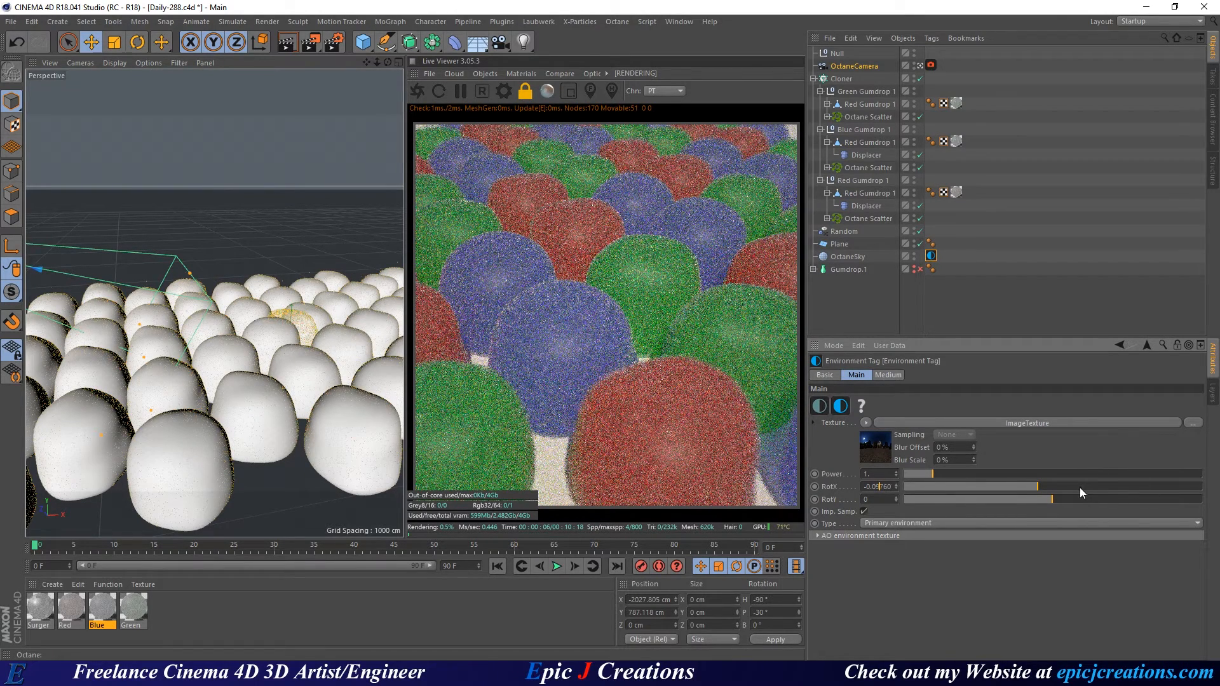
{"action": "left_click_drag", "start_coordinate": [1076, 487], "coordinate": [1126, 492]}
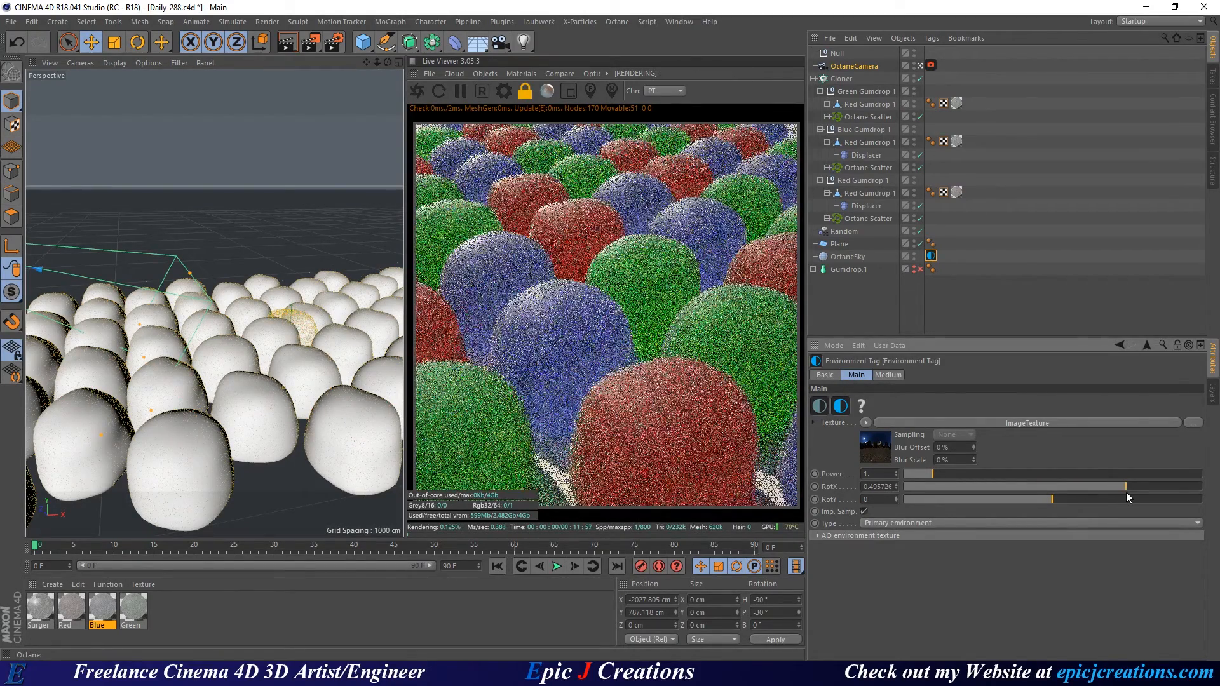
{"action": "scroll", "coordinate": [880, 492], "scroll_direction": "up", "scroll_amount": 4}
{"action": "scroll", "coordinate": [880, 492], "scroll_direction": "down", "scroll_amount": 12}
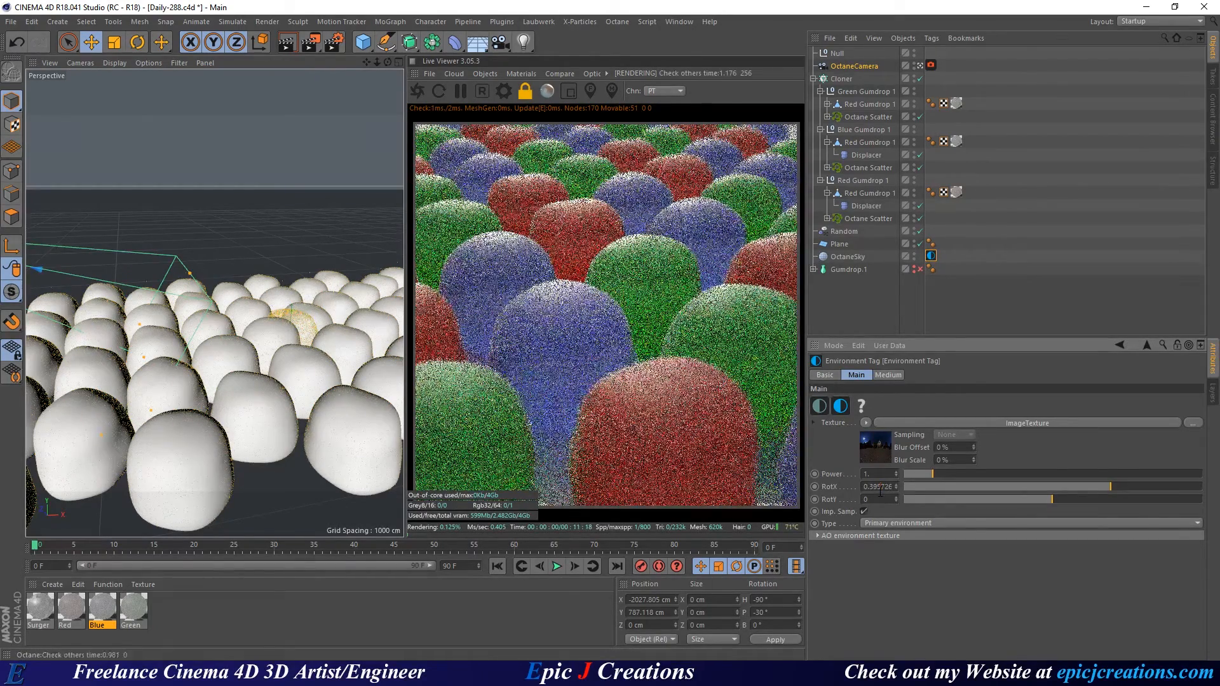
{"action": "scroll", "coordinate": [880, 491], "scroll_direction": "down", "scroll_amount": 1}
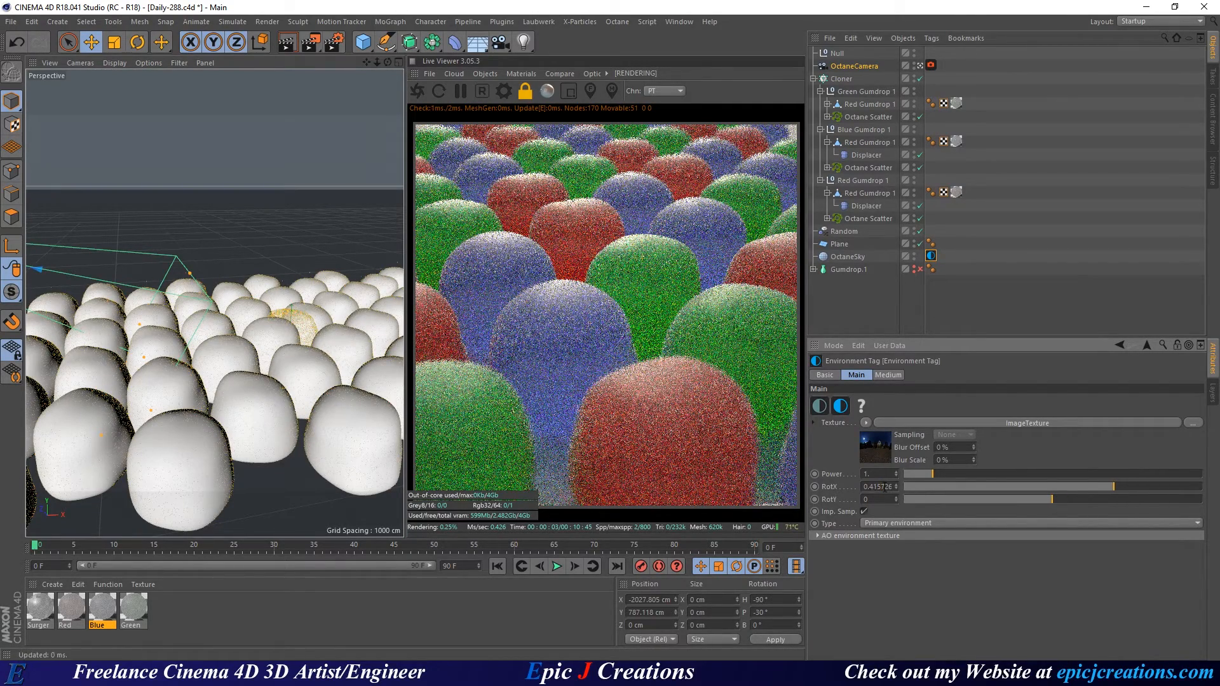
{"action": "scroll", "coordinate": [885, 488], "scroll_direction": "up", "scroll_amount": 8}
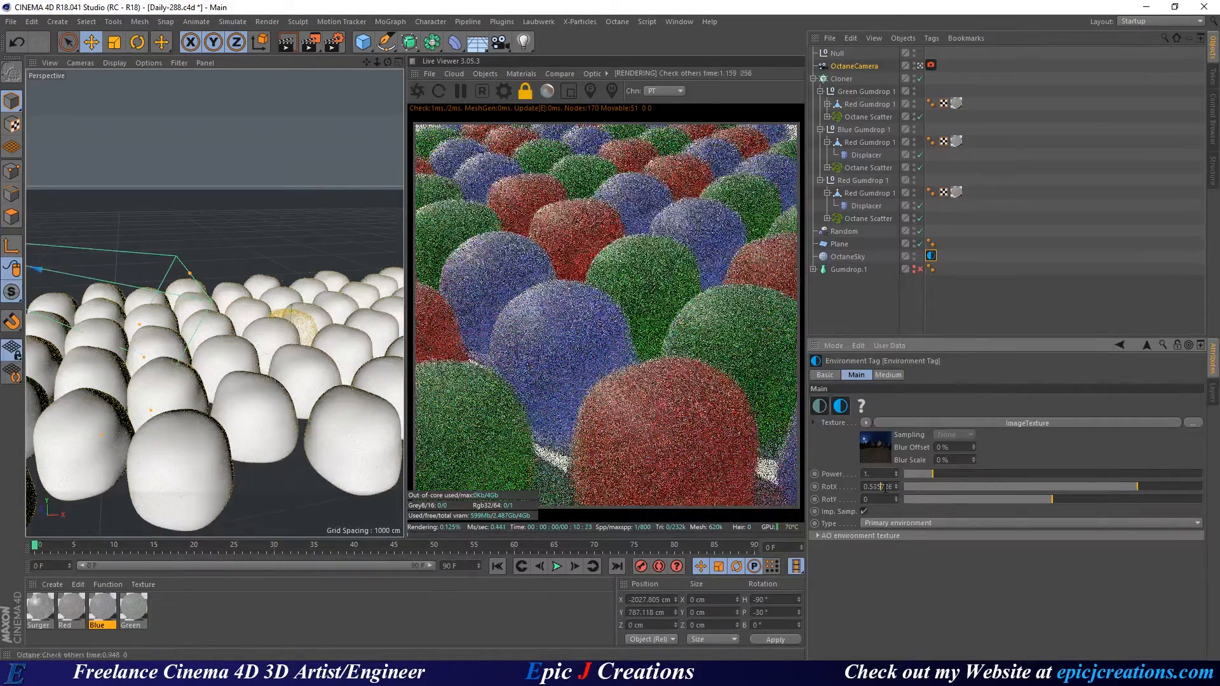
{"action": "scroll", "coordinate": [886, 488], "scroll_direction": "down", "scroll_amount": 1}
{"action": "scroll", "coordinate": [885, 488], "scroll_direction": "down", "scroll_amount": 20}
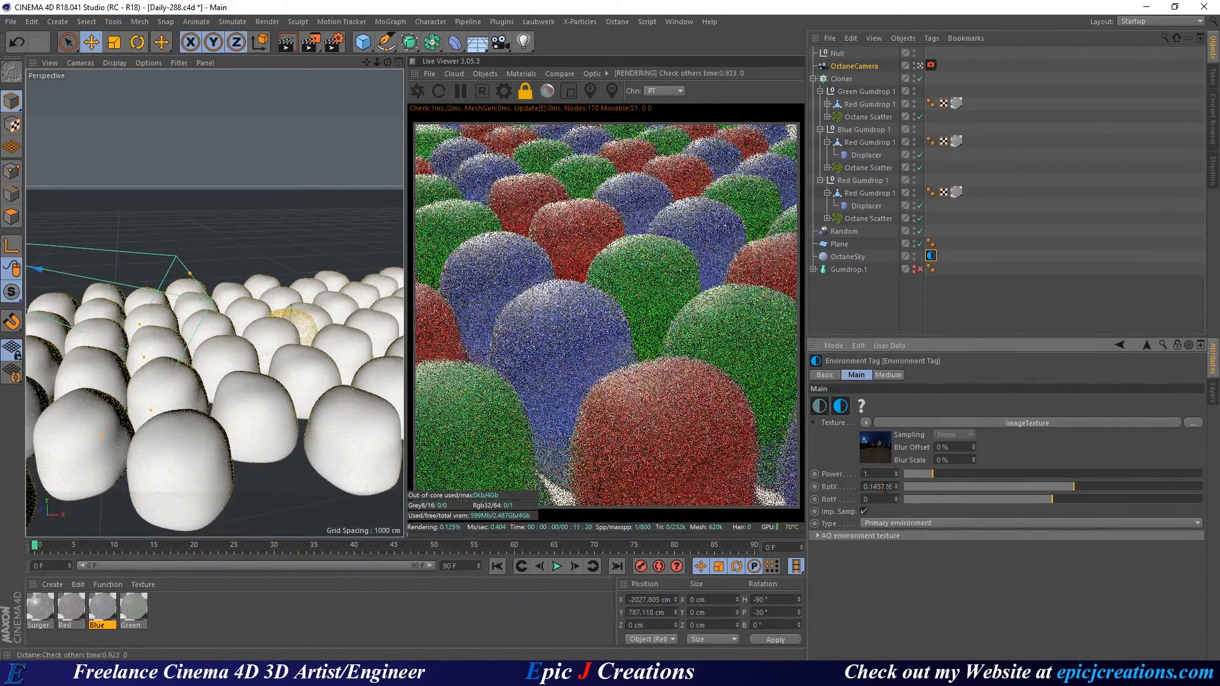
{"action": "scroll", "coordinate": [885, 488], "scroll_direction": "down", "scroll_amount": 12}
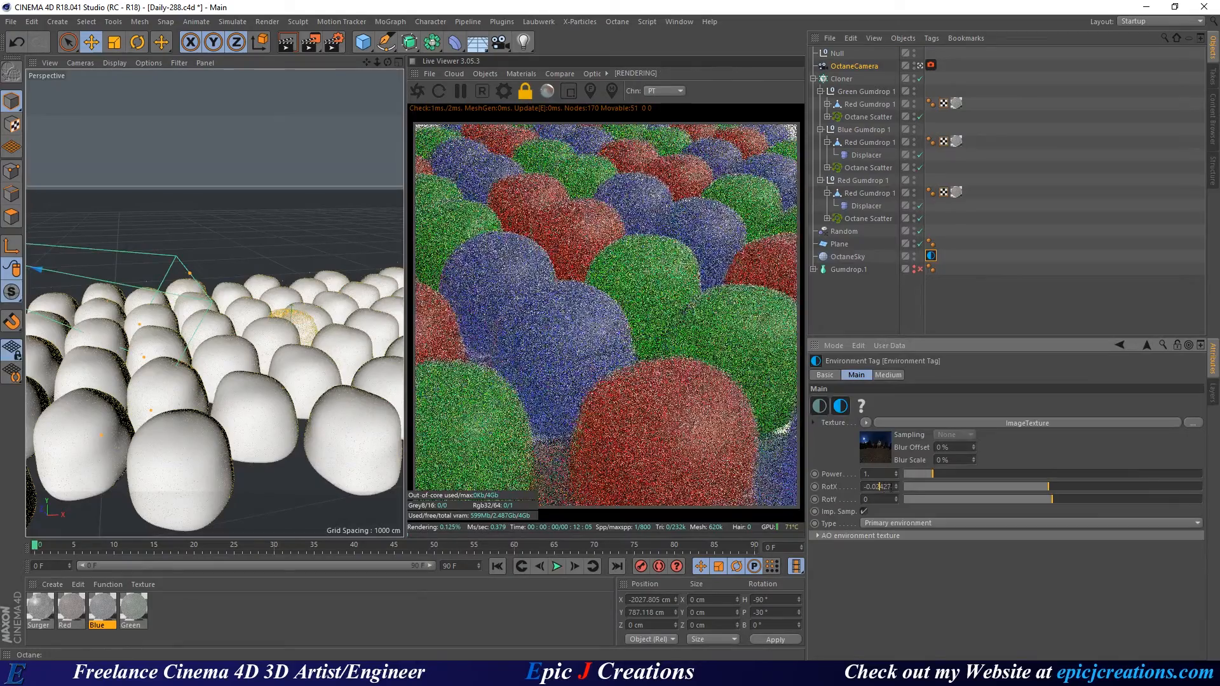
Reset RotX to zero, then fine-tune it to 0.22.
{"action": "right_click", "coordinate": [895, 488]}
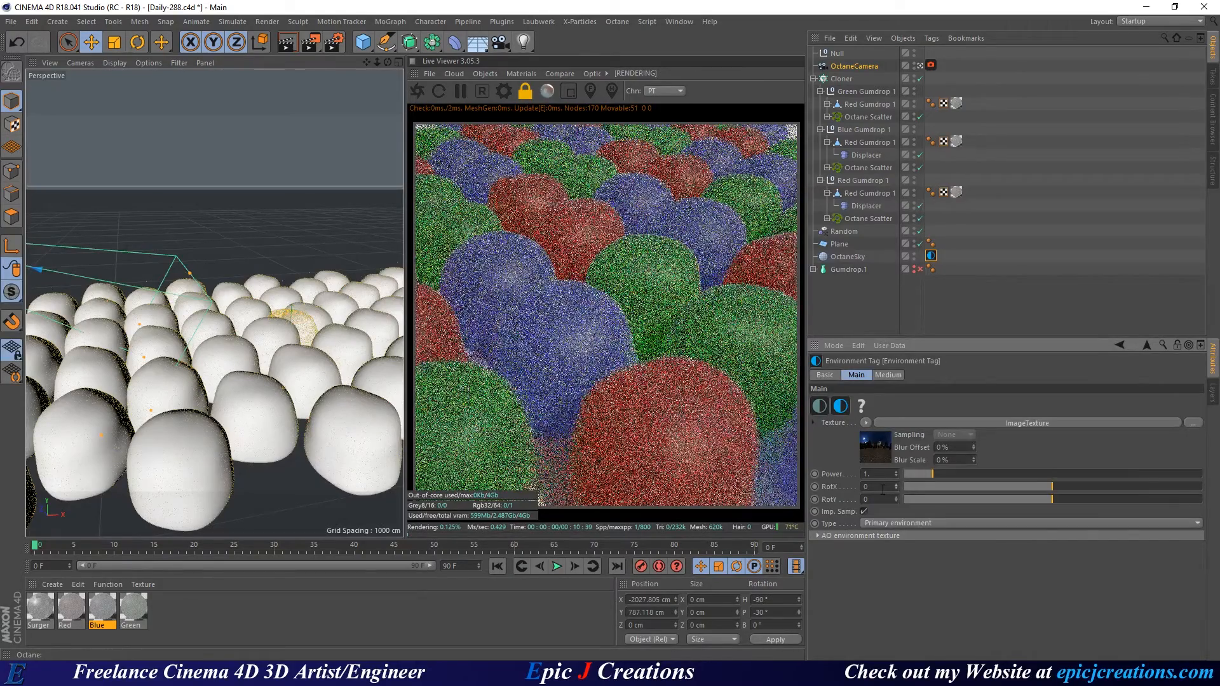
{"action": "scroll", "coordinate": [883, 490], "scroll_direction": "up", "scroll_amount": 11}
{"action": "scroll", "coordinate": [883, 489], "scroll_direction": "up", "scroll_amount": 13}
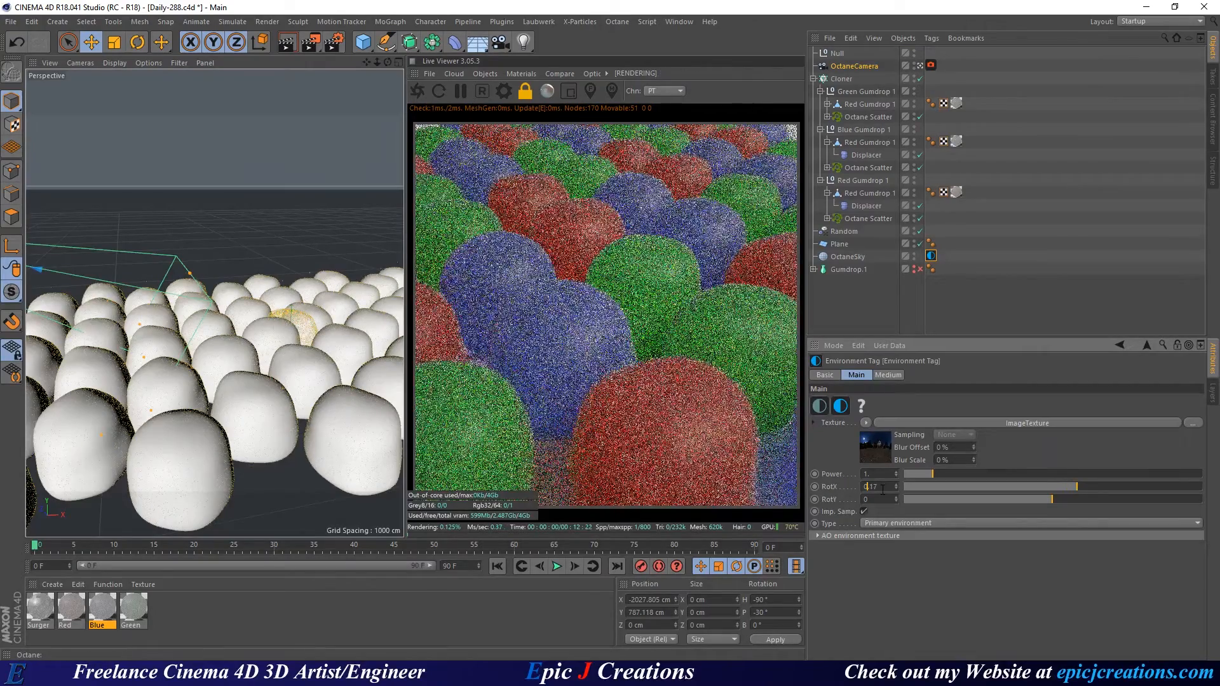
{"action": "scroll", "coordinate": [883, 489], "scroll_direction": "up", "scroll_amount": 3}
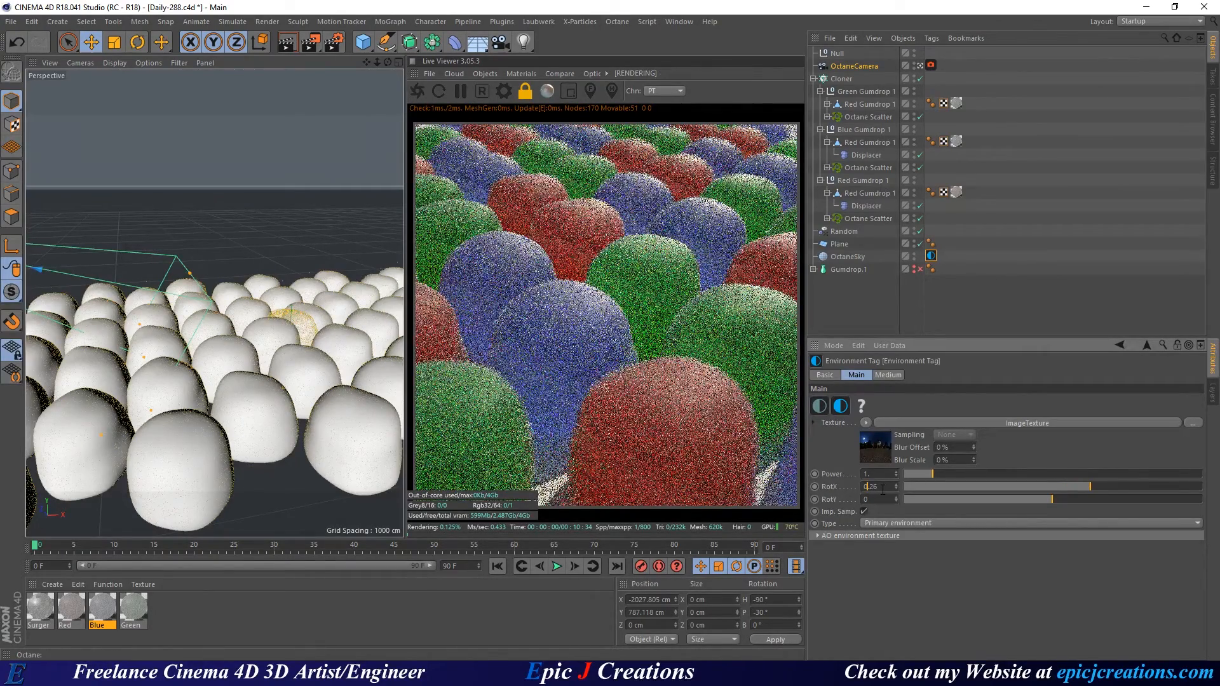
{"action": "scroll", "coordinate": [883, 489], "scroll_direction": "down", "scroll_amount": 2}
{"action": "scroll", "coordinate": [883, 489], "scroll_direction": "down", "scroll_amount": 2}
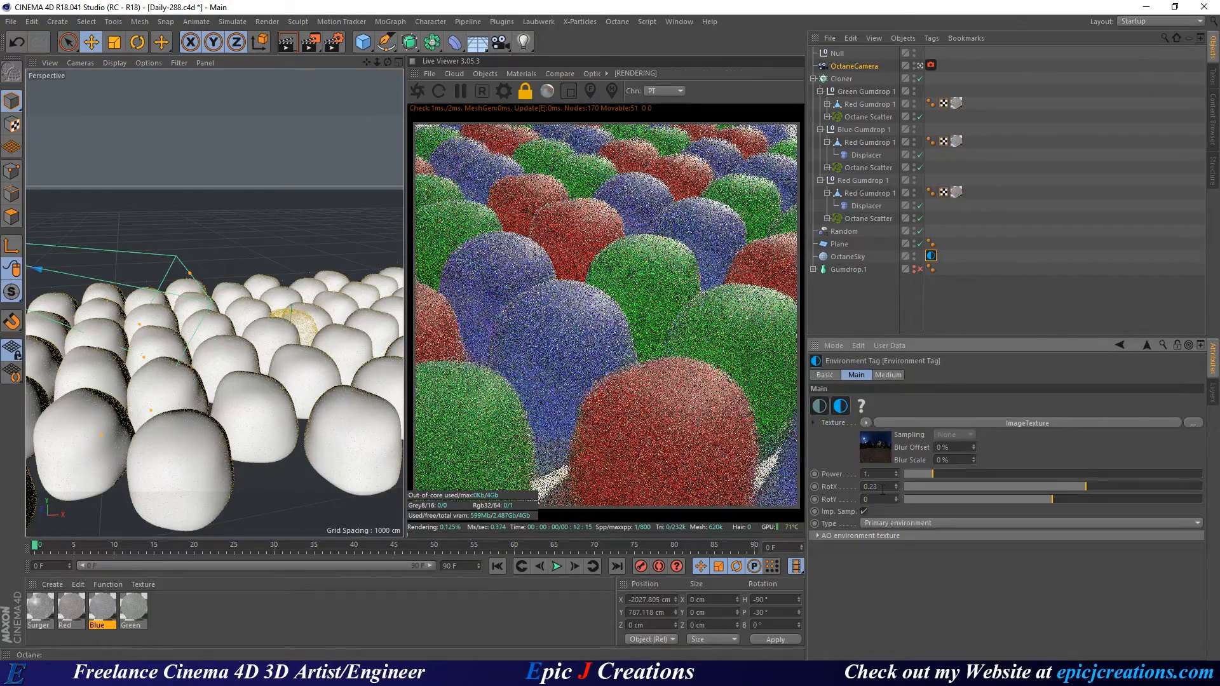
{"action": "scroll", "coordinate": [883, 489], "scroll_direction": "down", "scroll_amount": 1}
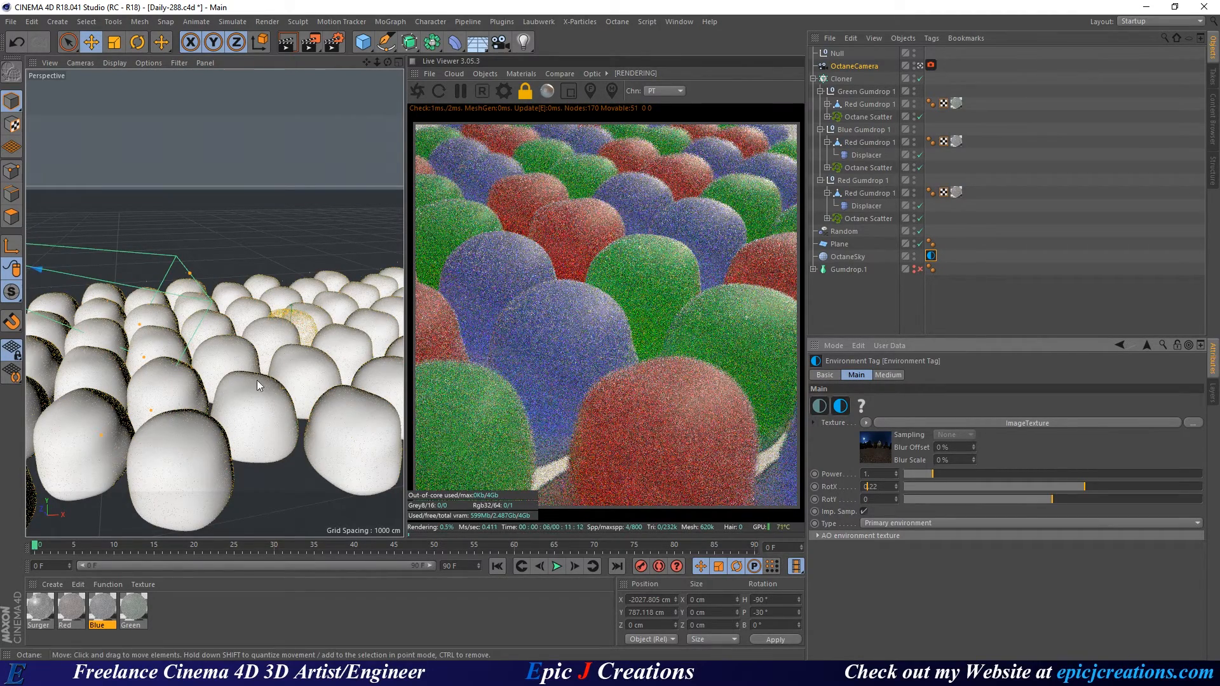
Orbit around the gumdrops and save an incremental version as Daily-289.
{"action": "left_click_drag", "start_coordinate": [284, 386], "coordinate": [208, 381], "text": "alt"}
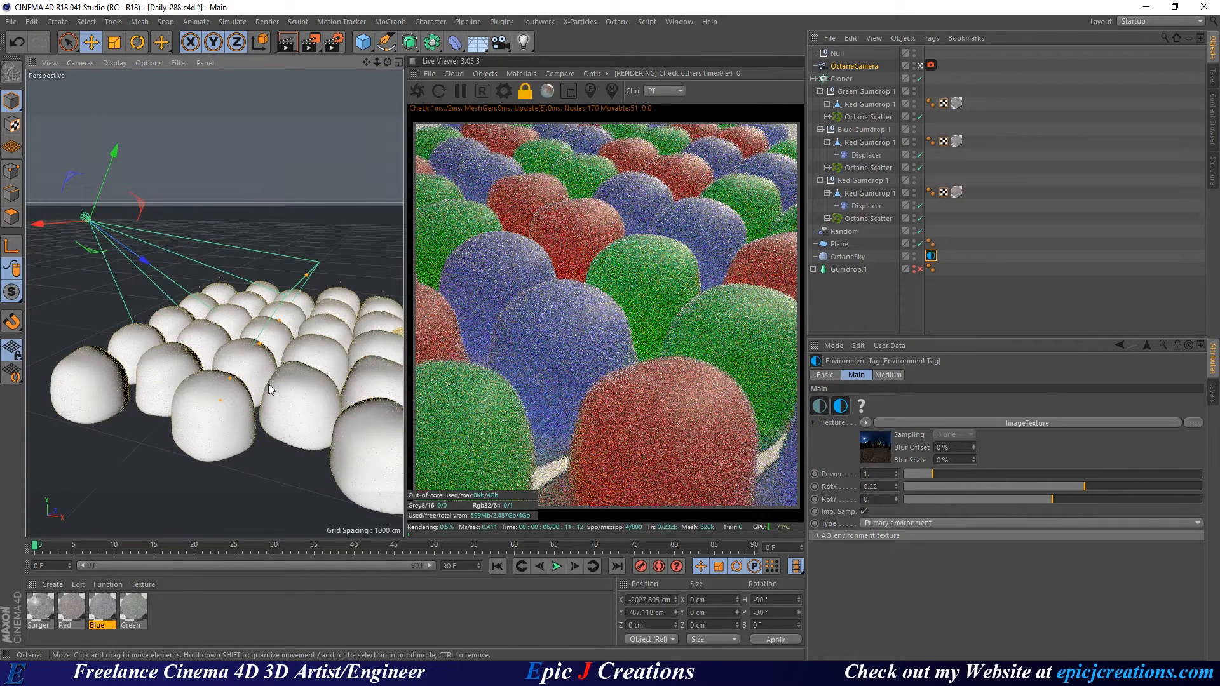
{"action": "left_click_drag", "start_coordinate": [271, 389], "coordinate": [318, 389], "text": "alt"}
{"action": "key", "text": "ctrl+s"}
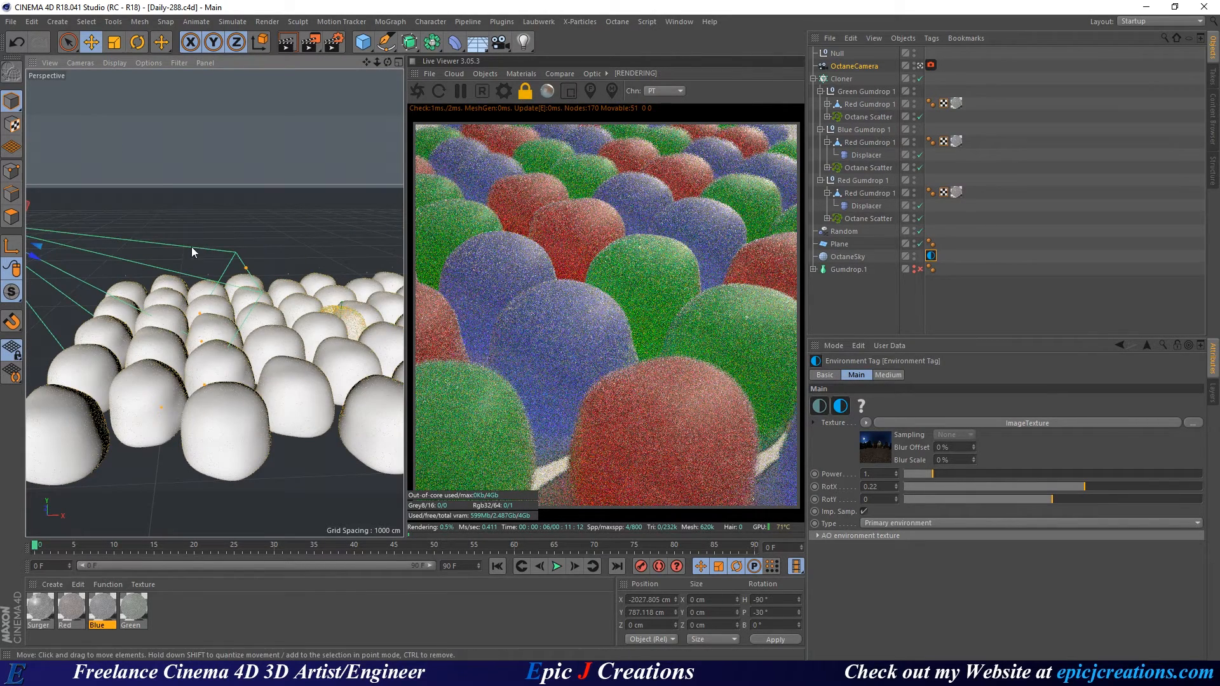
{"action": "left_click", "coordinate": [10, 22]}
{"action": "left_click", "coordinate": [58, 151]}
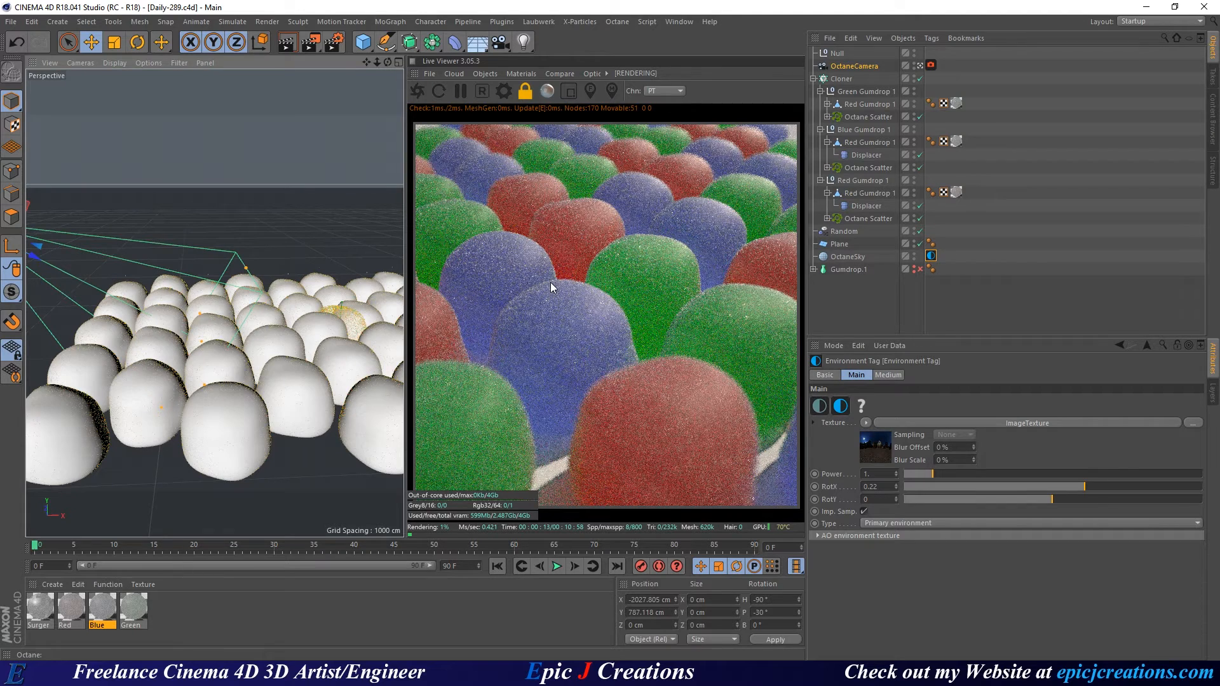
Clear the camera's Focus Object and pick focus on a gumdrop, about 1587 cm.
{"action": "left_click", "coordinate": [860, 65]}
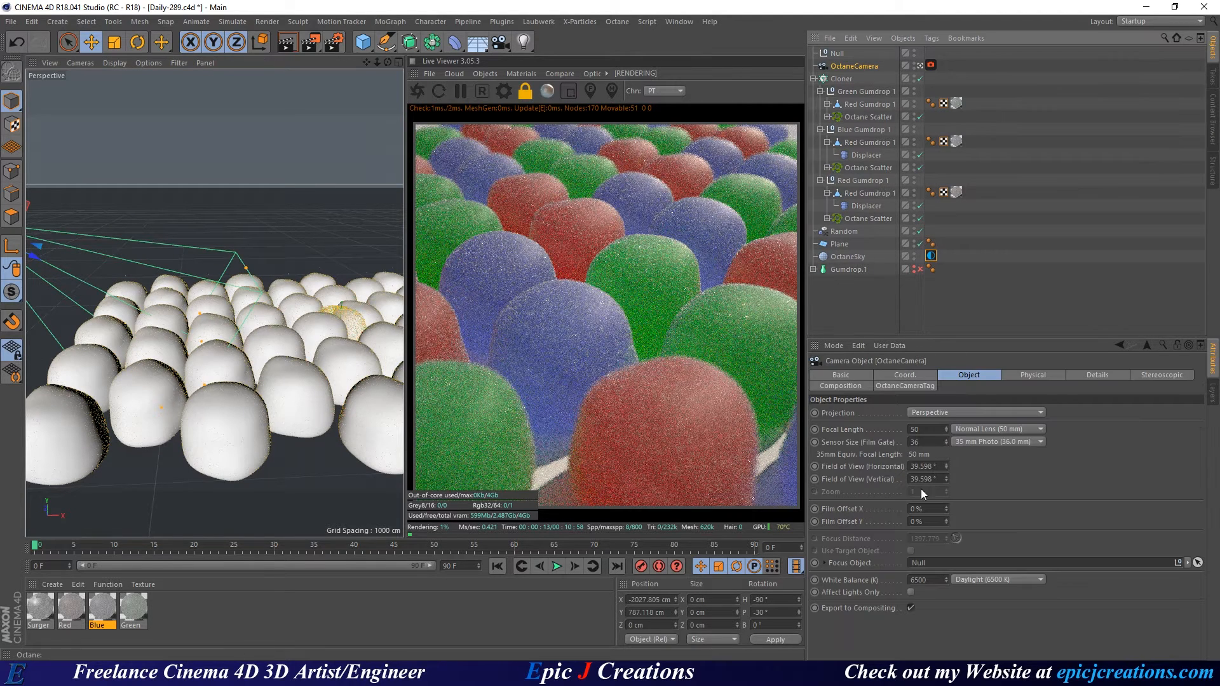
{"action": "left_click", "coordinate": [1197, 563]}
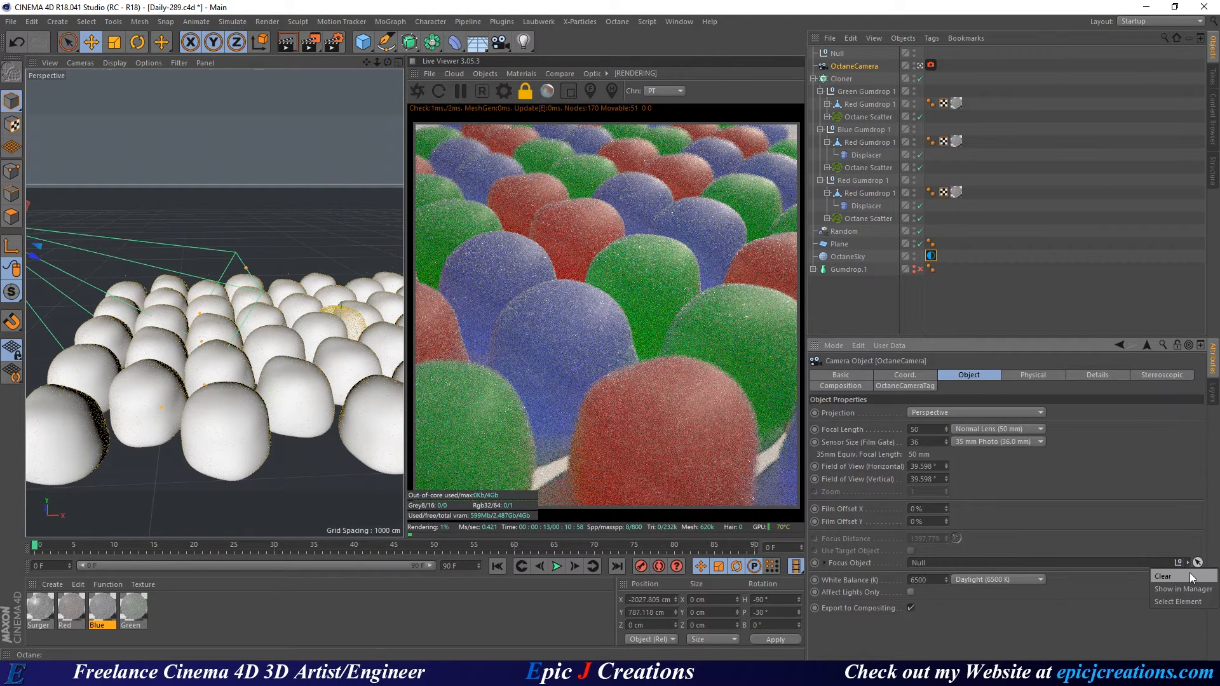
{"action": "left_click", "coordinate": [593, 89]}
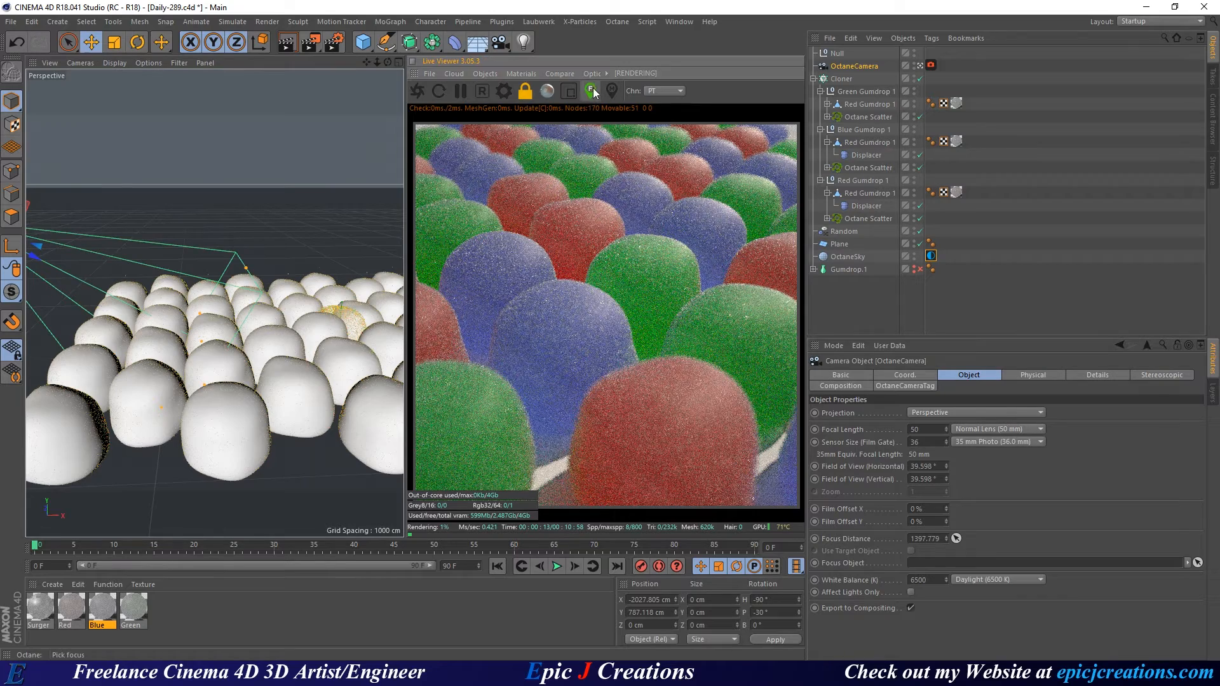
{"action": "left_click", "coordinate": [646, 262]}
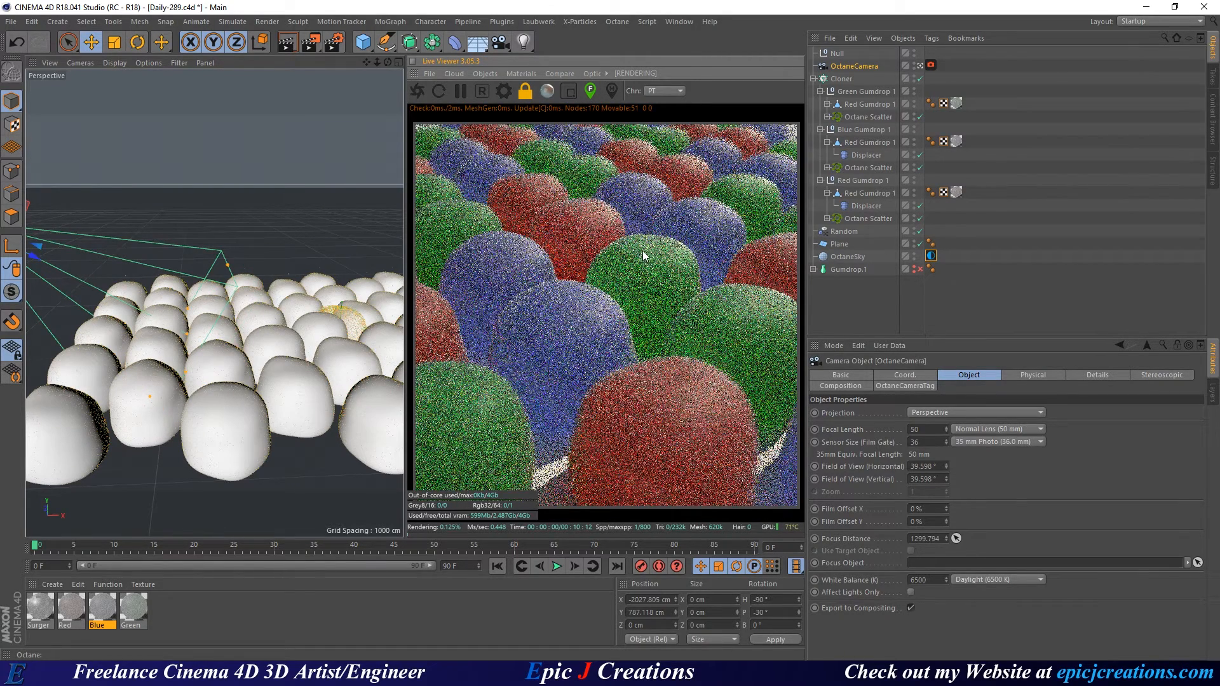
{"action": "left_click", "coordinate": [587, 209]}
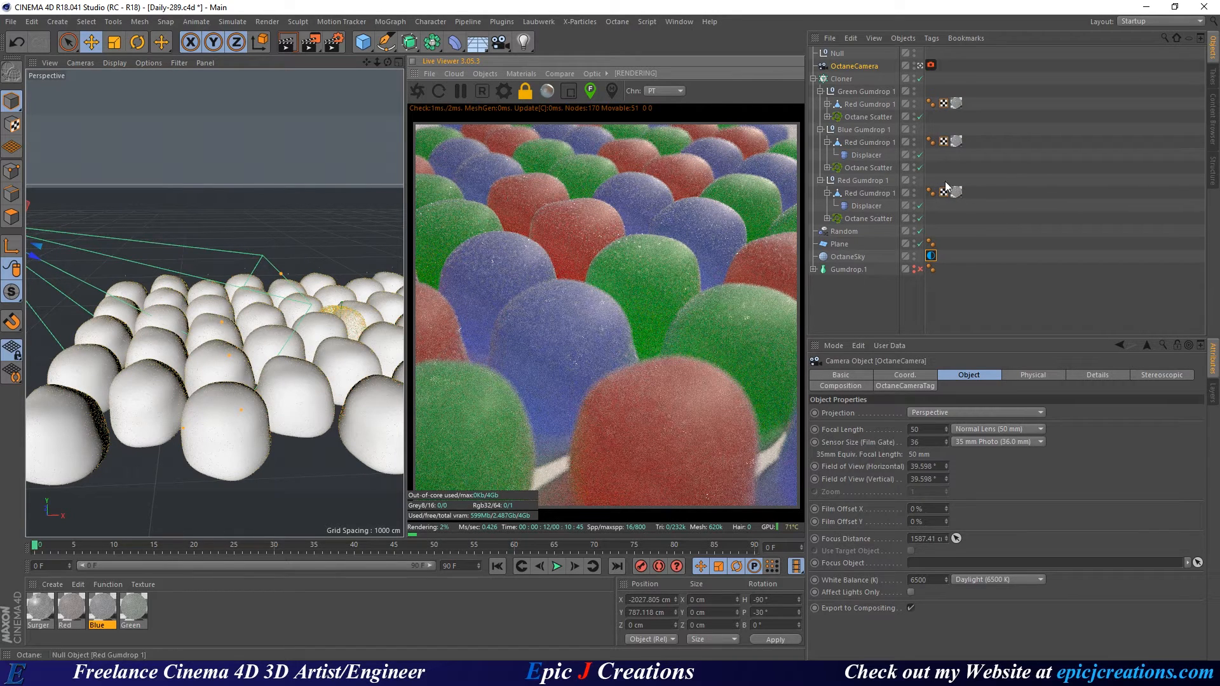
Disable the red and blue gumdrops' Octane scatter and save the scene.
{"action": "left_click", "coordinate": [919, 218]}
{"action": "left_click", "coordinate": [919, 167]}
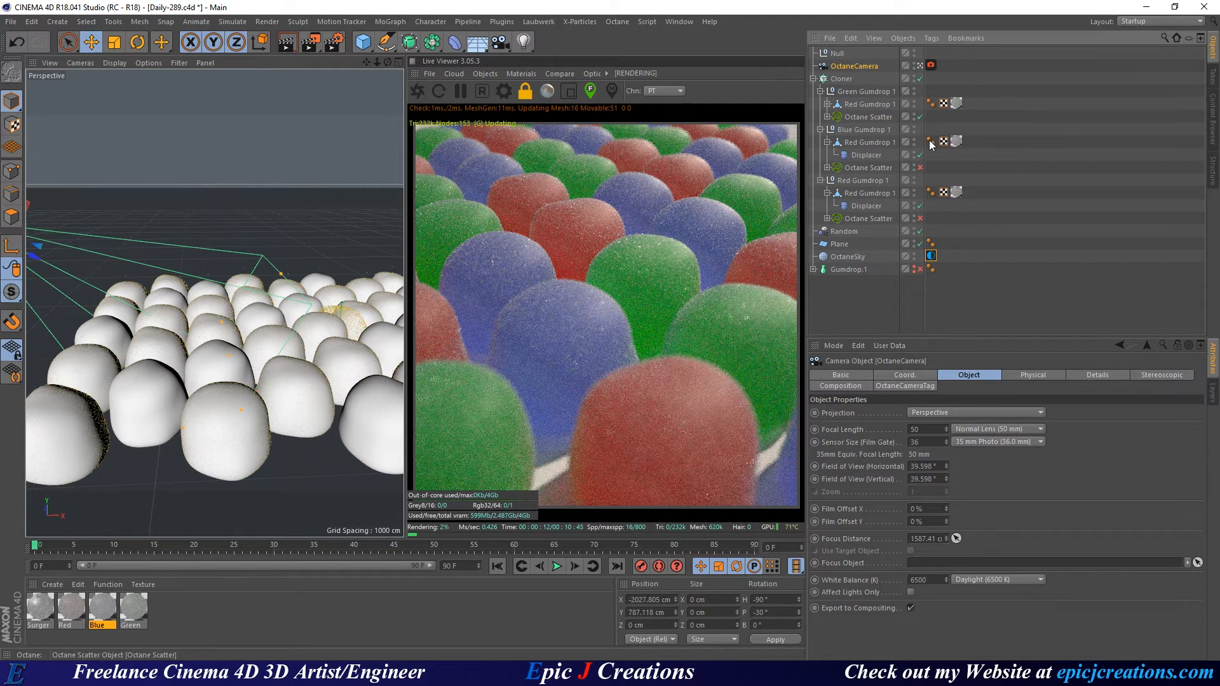
{"action": "key", "text": "ctrl+s"}
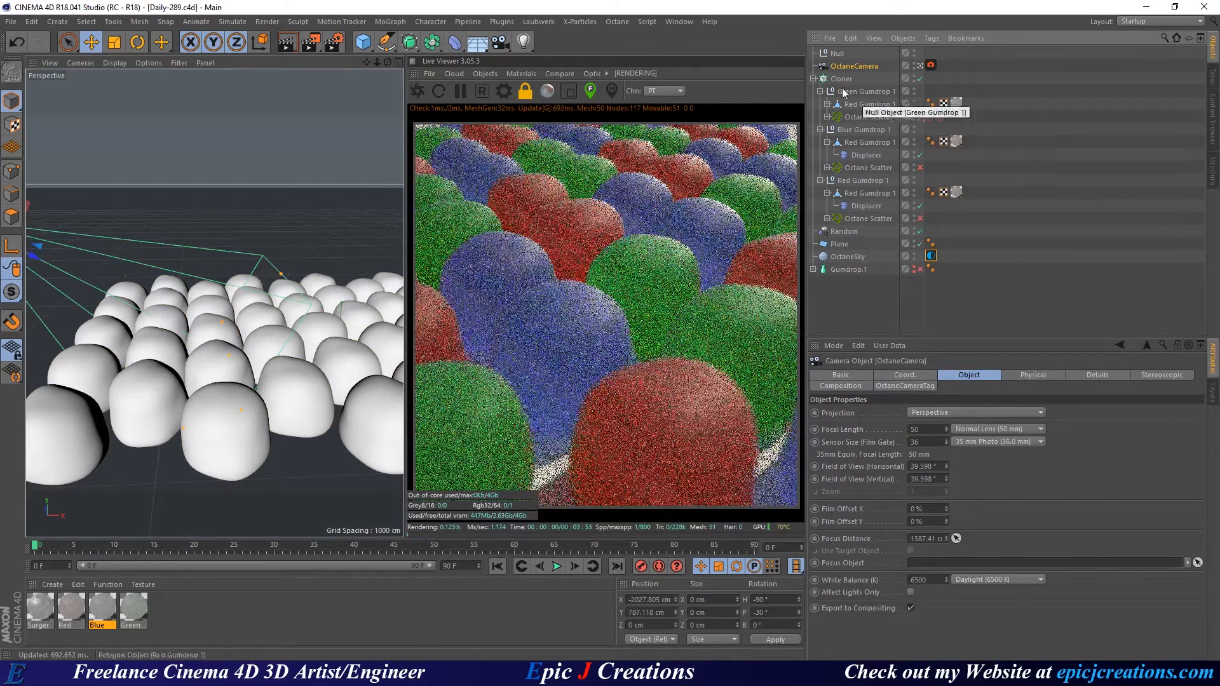
Stop the live render, re-enable the red gumdrops' scatter, and restart rendering.
{"action": "left_click", "coordinate": [481, 90]}
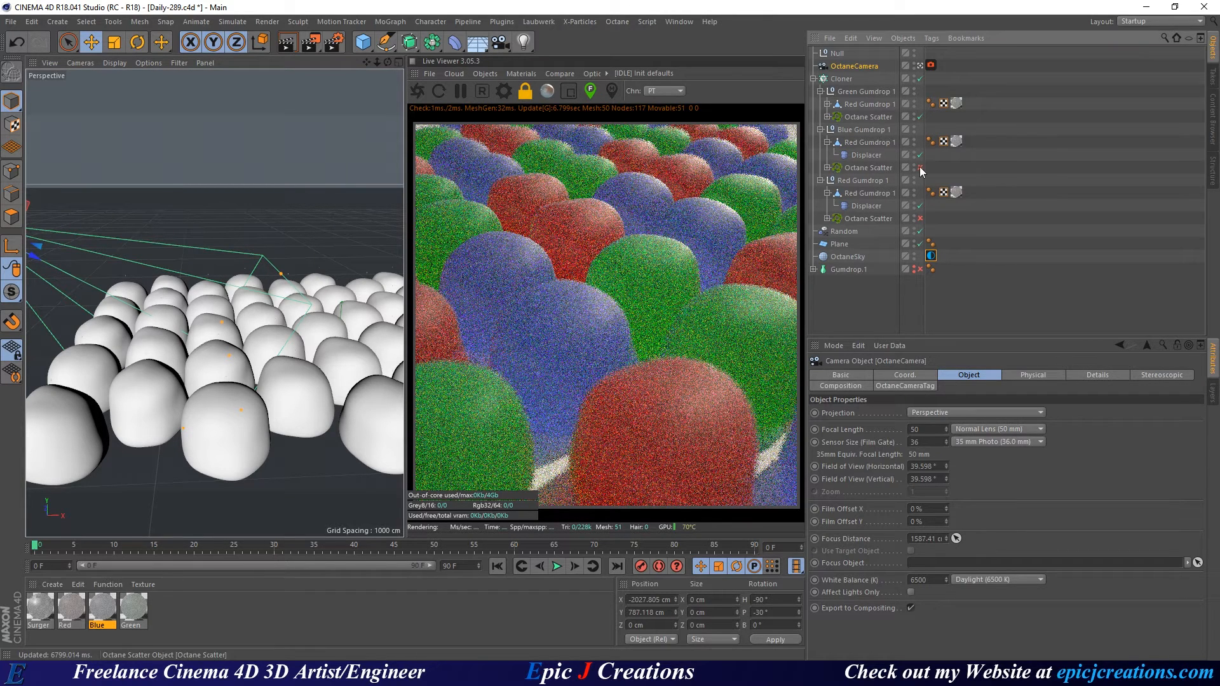
{"action": "left_click", "coordinate": [920, 219]}
{"action": "left_click", "coordinate": [422, 96]}
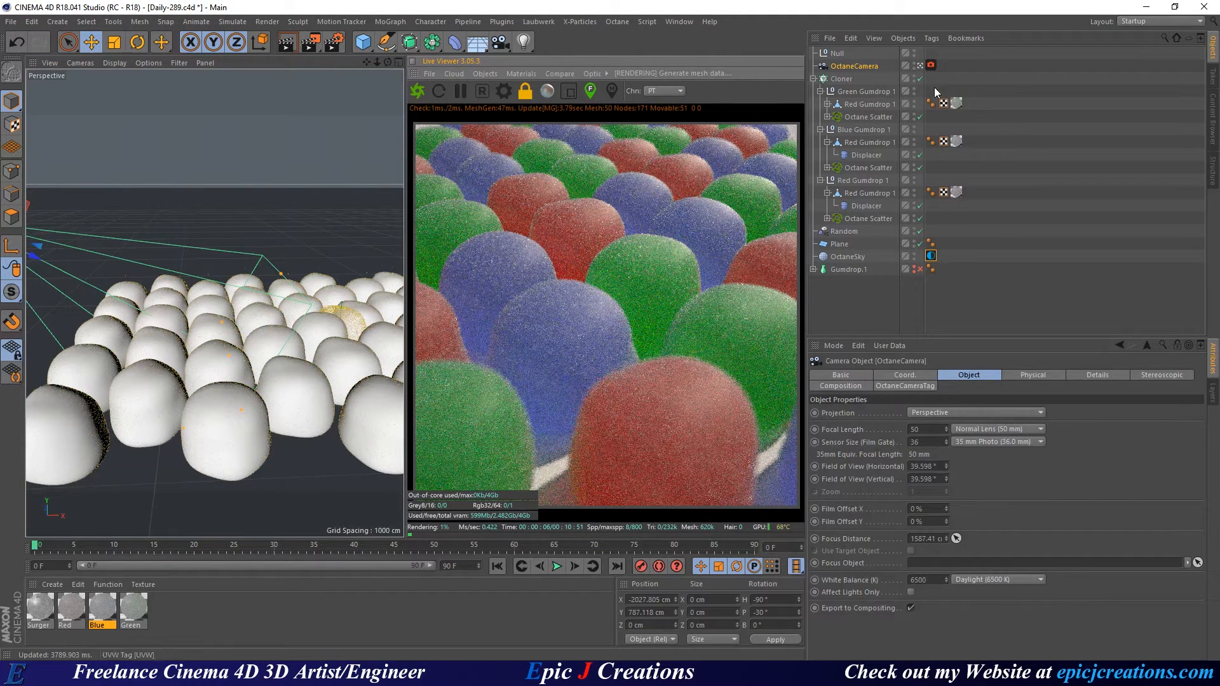
Set OctaneSky RotX to 0, save Daily-289.c4d, and deselect everything.
{"action": "left_click", "coordinate": [931, 255]}
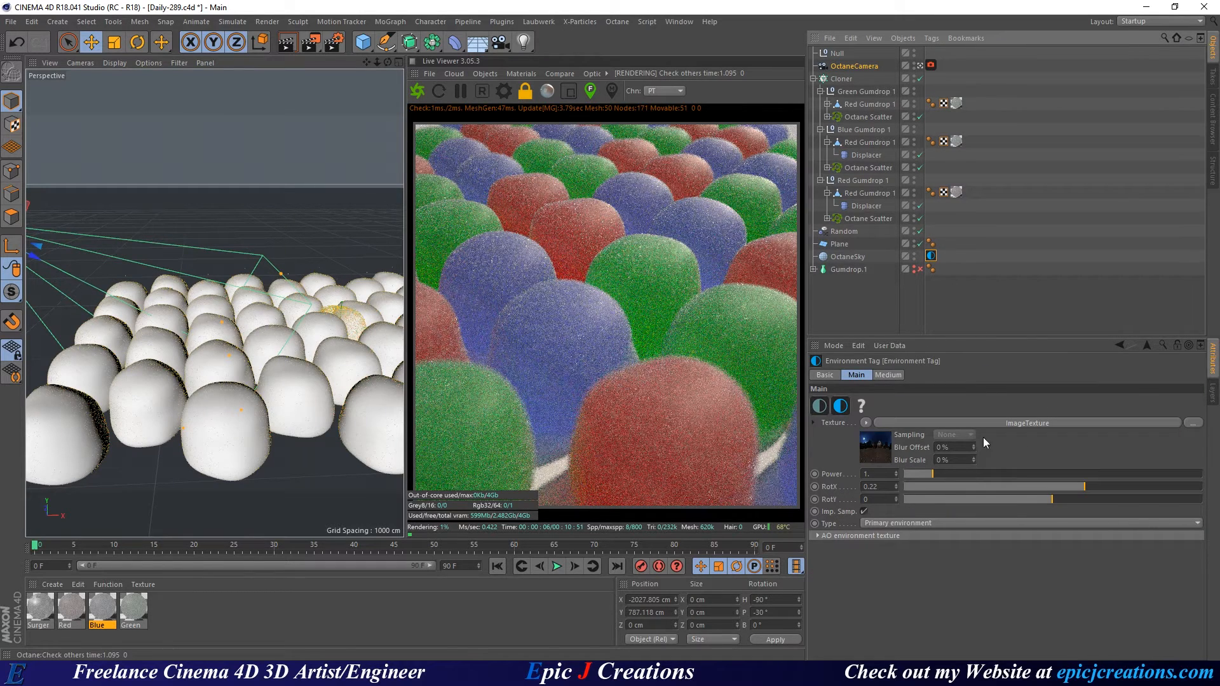
{"action": "double_click", "coordinate": [869, 487]}
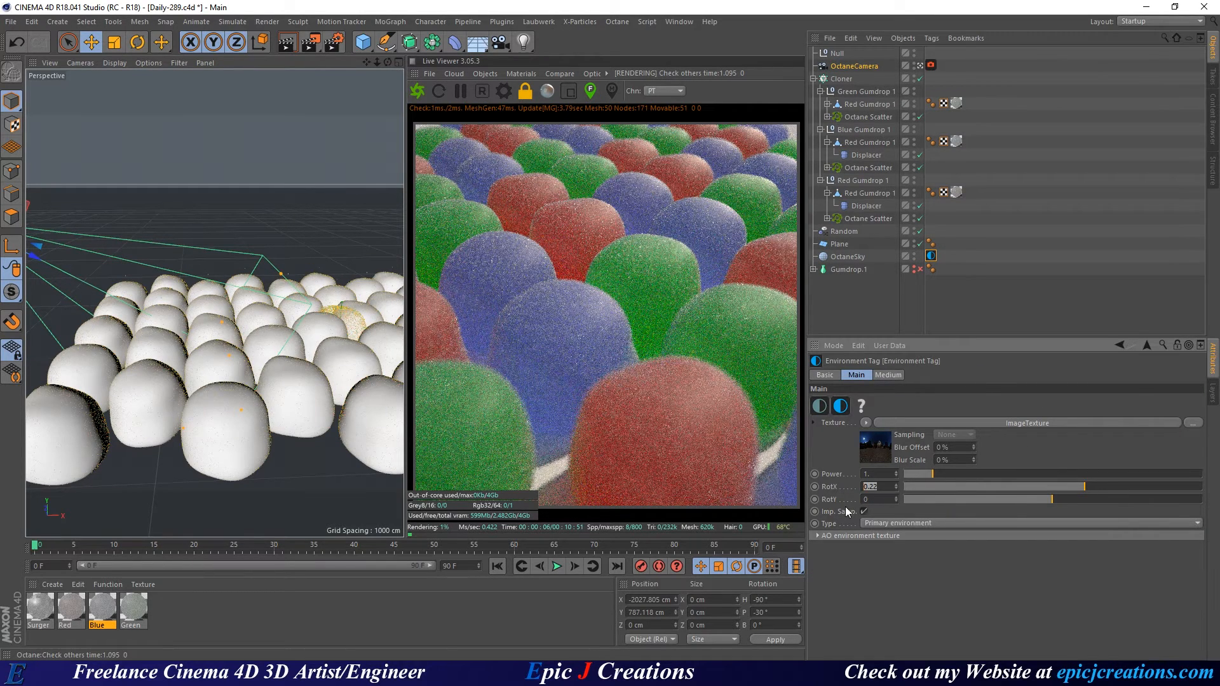
{"action": "type", "text": "0"}
{"action": "key", "text": "Return"}
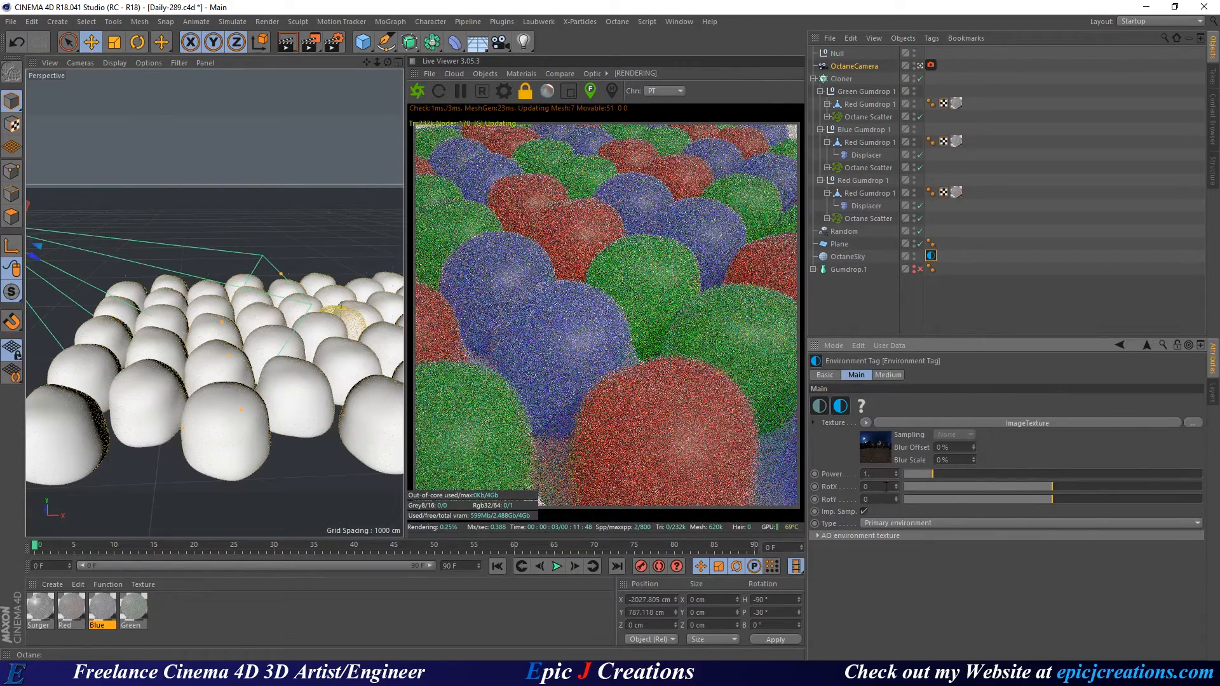
{"action": "scroll", "coordinate": [885, 487], "scroll_direction": "up", "scroll_amount": 6}
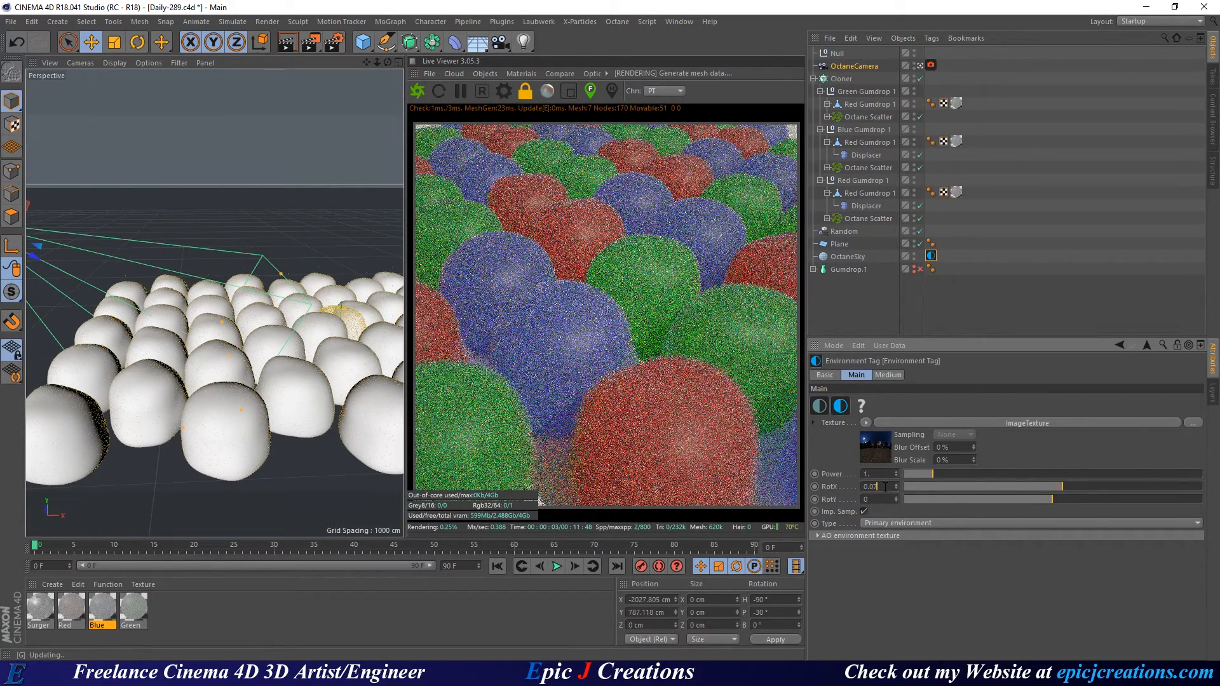
{"action": "scroll", "coordinate": [885, 486], "scroll_direction": "down", "scroll_amount": 5}
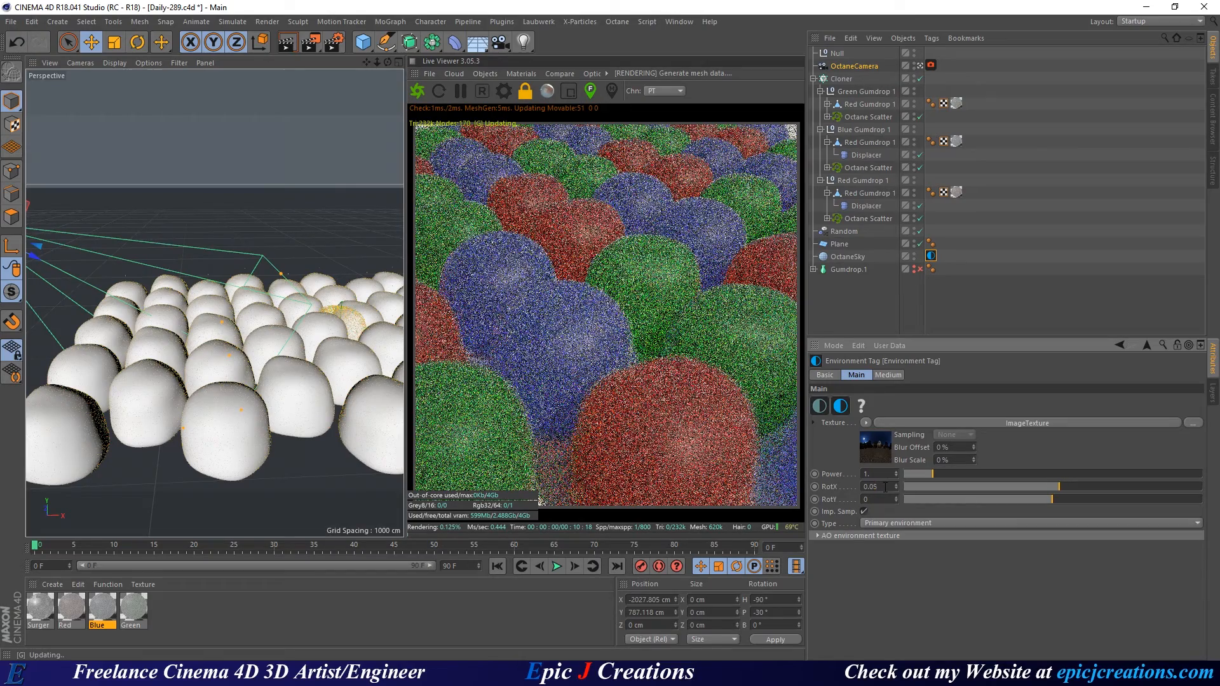
{"action": "scroll", "coordinate": [885, 486], "scroll_direction": "down", "scroll_amount": 3}
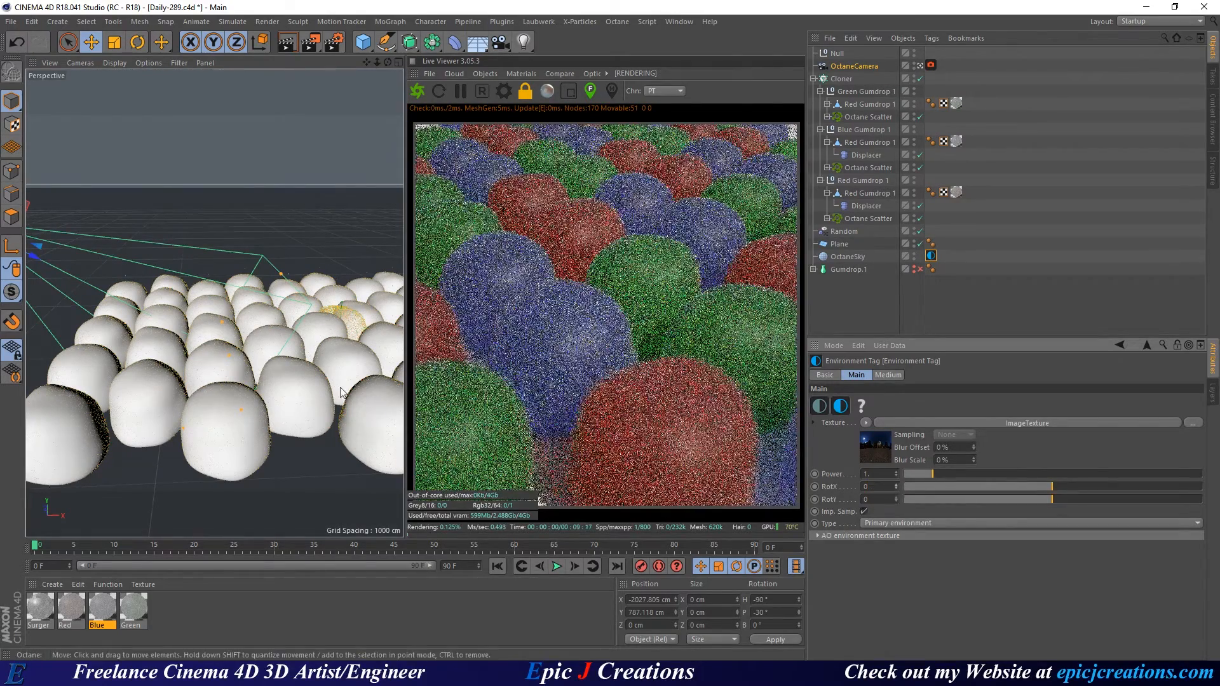
{"action": "key", "text": "ctrl+s"}
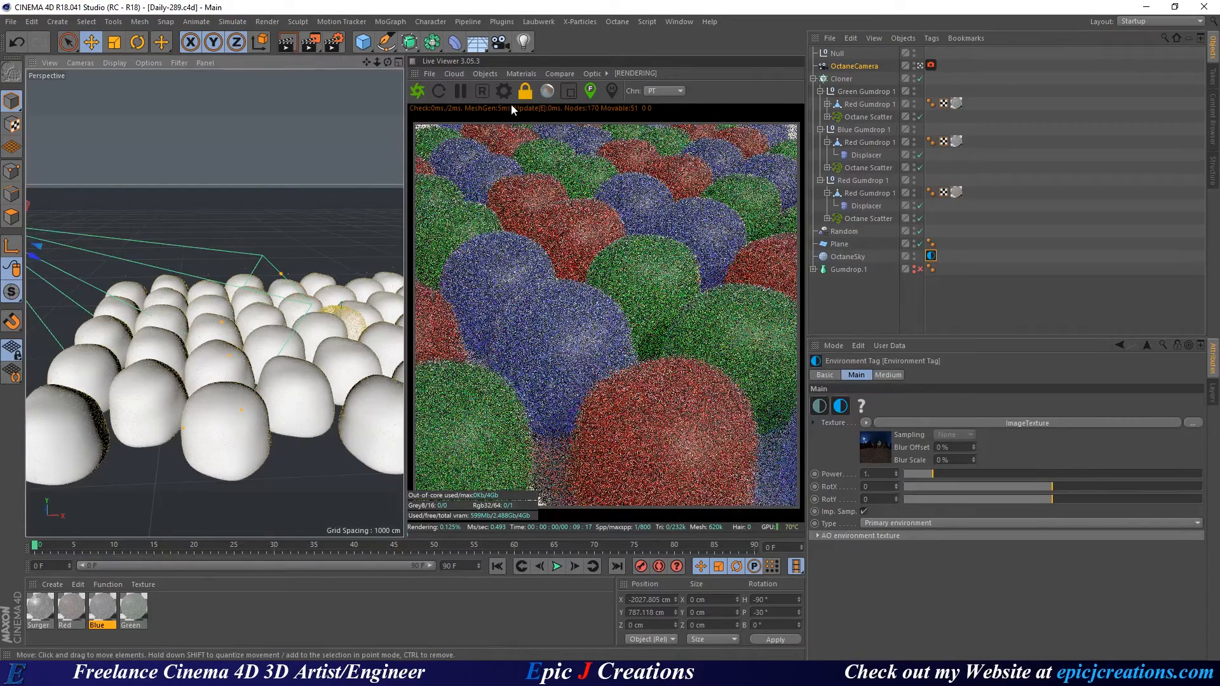
{"action": "left_click", "coordinate": [1134, 165]}
Add an Octane targeted area light, frame it with its target in the viewport, and save.
{"action": "left_click", "coordinate": [483, 72]}
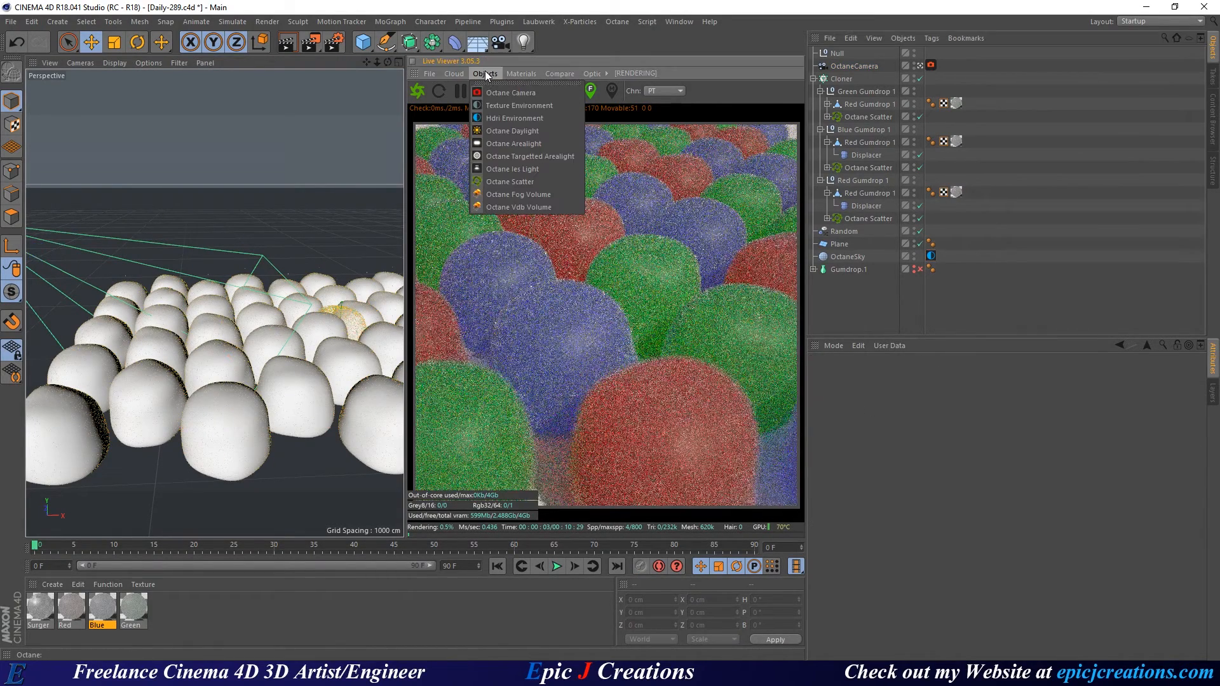
{"action": "left_click", "coordinate": [529, 157]}
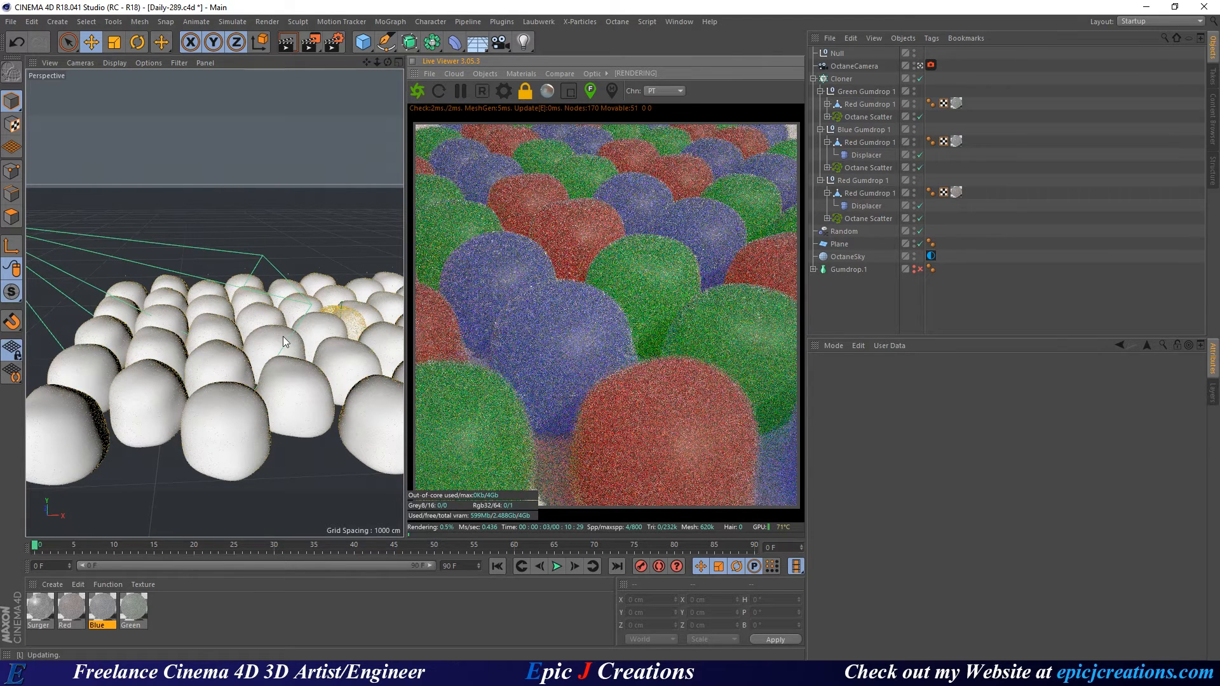
{"action": "right_click", "coordinate": [349, 329]}
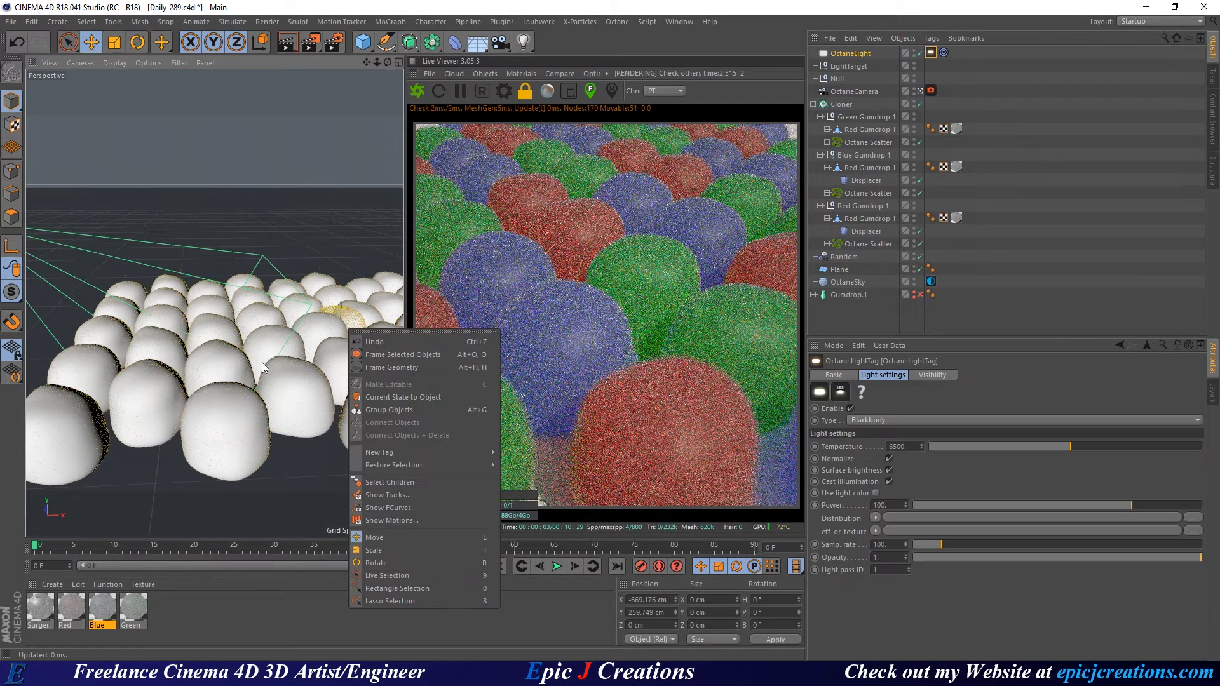
{"action": "left_click", "coordinate": [403, 355]}
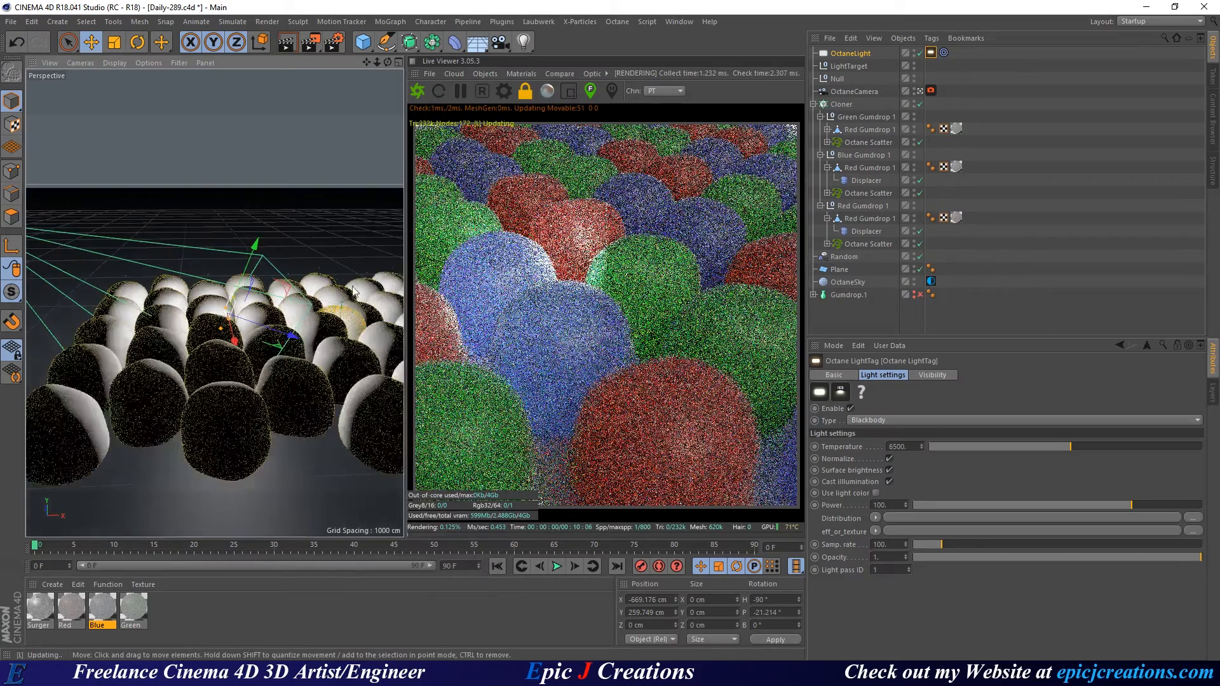
{"action": "left_click_drag", "start_coordinate": [367, 360], "coordinate": [391, 363], "text": "alt"}
{"action": "middle_click_drag", "start_coordinate": [335, 348], "coordinate": [279, 384], "text": "alt"}
{"action": "key", "text": "ctrl+s"}
Enlarge the area light and move it to about X 2458, Y 1828, Z -77 cm.
{"action": "key", "text": "e"}
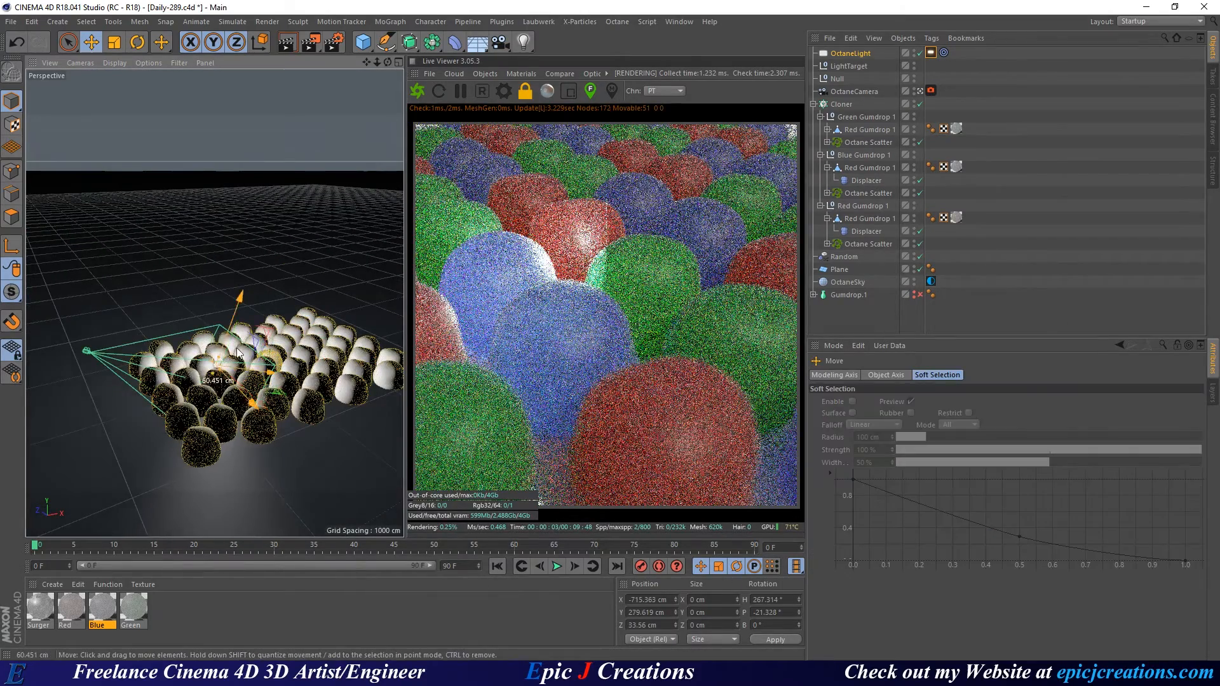
{"action": "left_click_drag", "start_coordinate": [292, 447], "coordinate": [417, 202]}
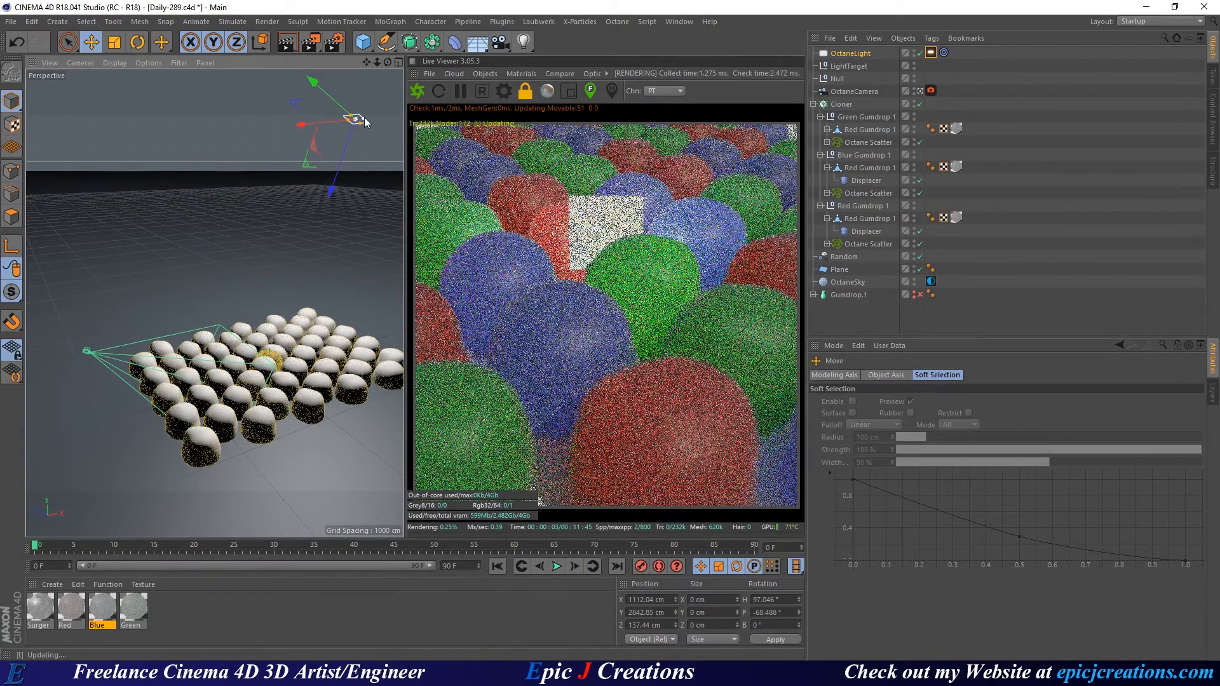
{"action": "left_click_drag", "start_coordinate": [364, 118], "coordinate": [307, 102]}
{"action": "left_click_drag", "start_coordinate": [346, 301], "coordinate": [217, 324], "text": "alt"}
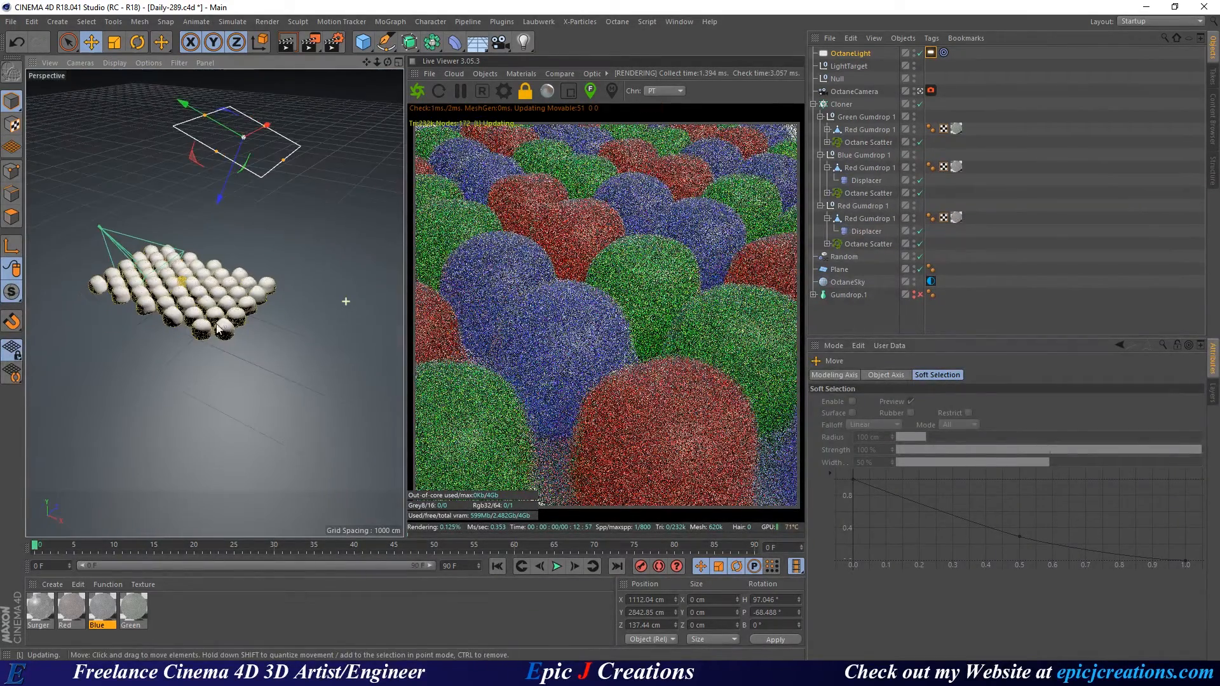
{"action": "left_click_drag", "start_coordinate": [272, 279], "coordinate": [298, 349]}
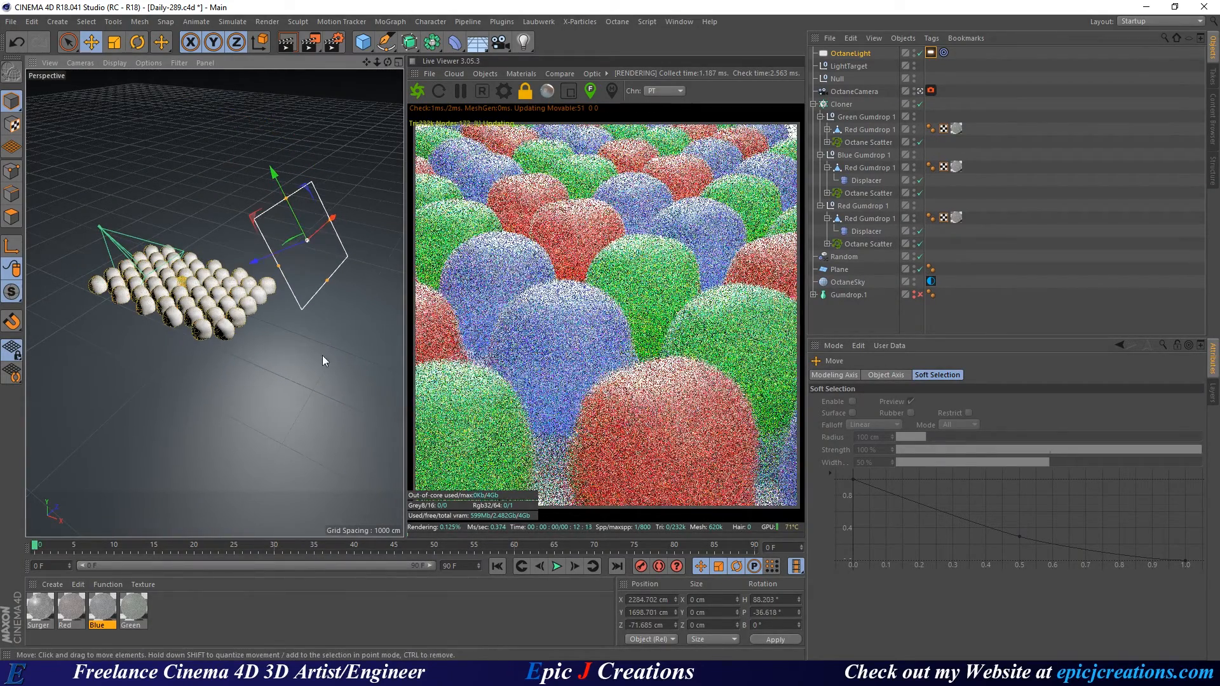
{"action": "left_click_drag", "start_coordinate": [256, 261], "coordinate": [280, 263]}
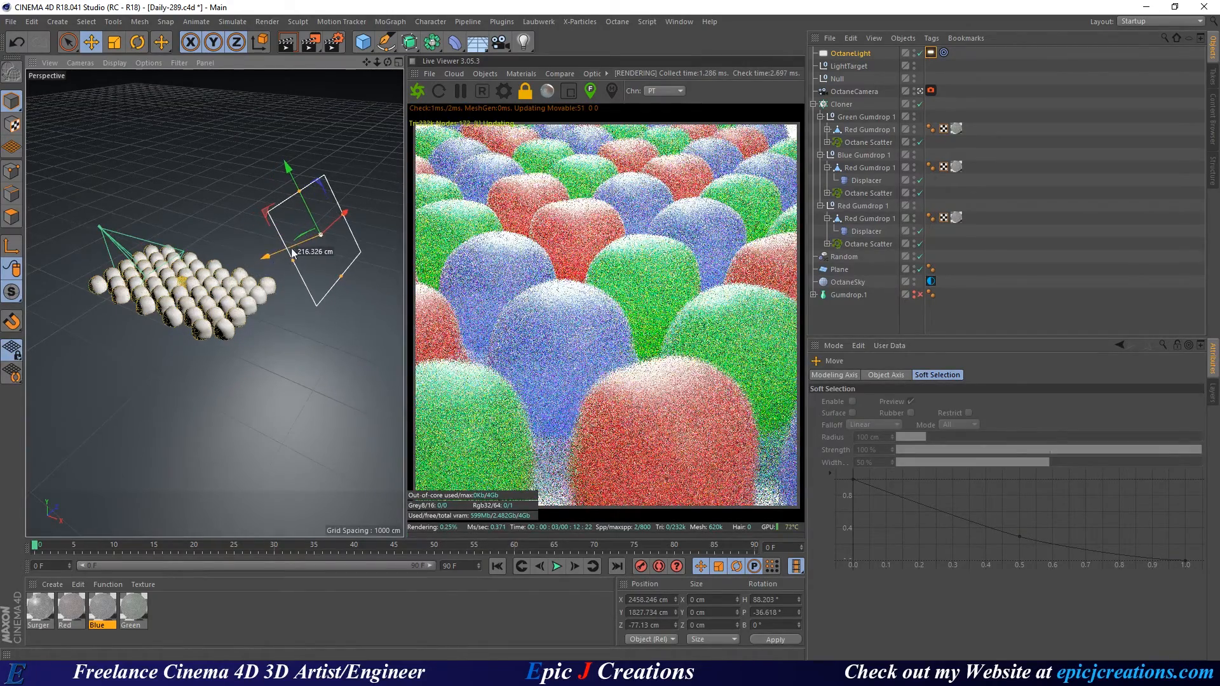
Turn off the light's Normalize option and set its power to 75.
{"action": "left_click", "coordinate": [931, 52]}
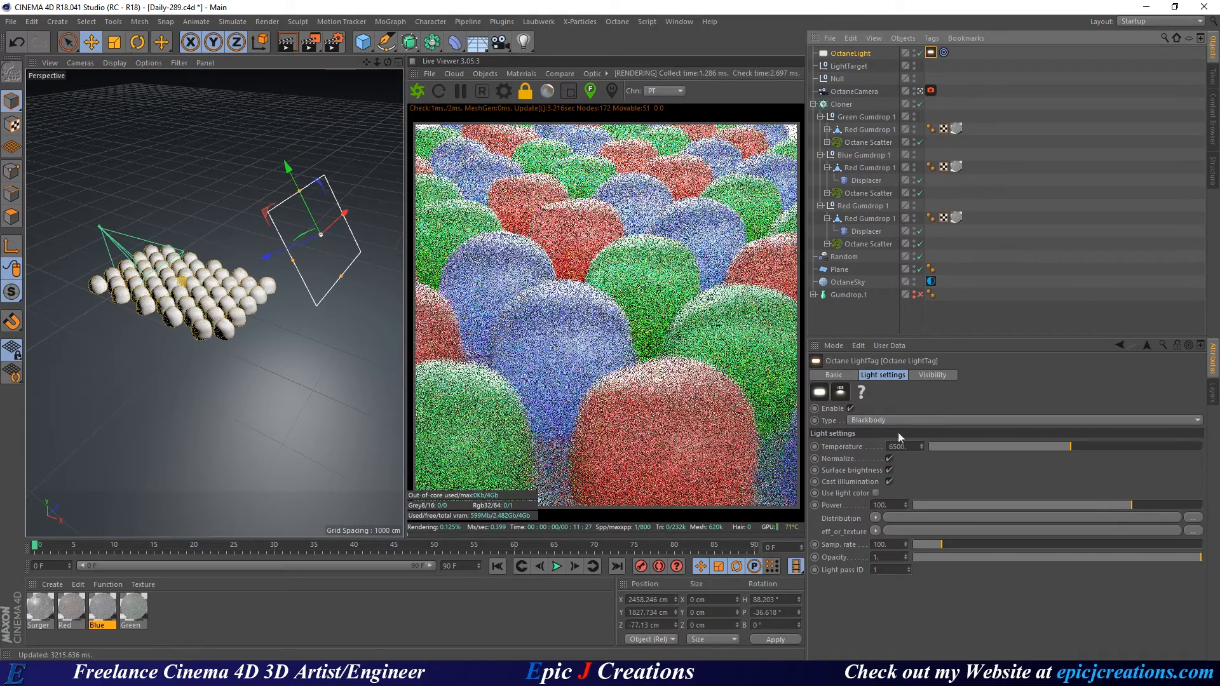
{"action": "left_click", "coordinate": [889, 459]}
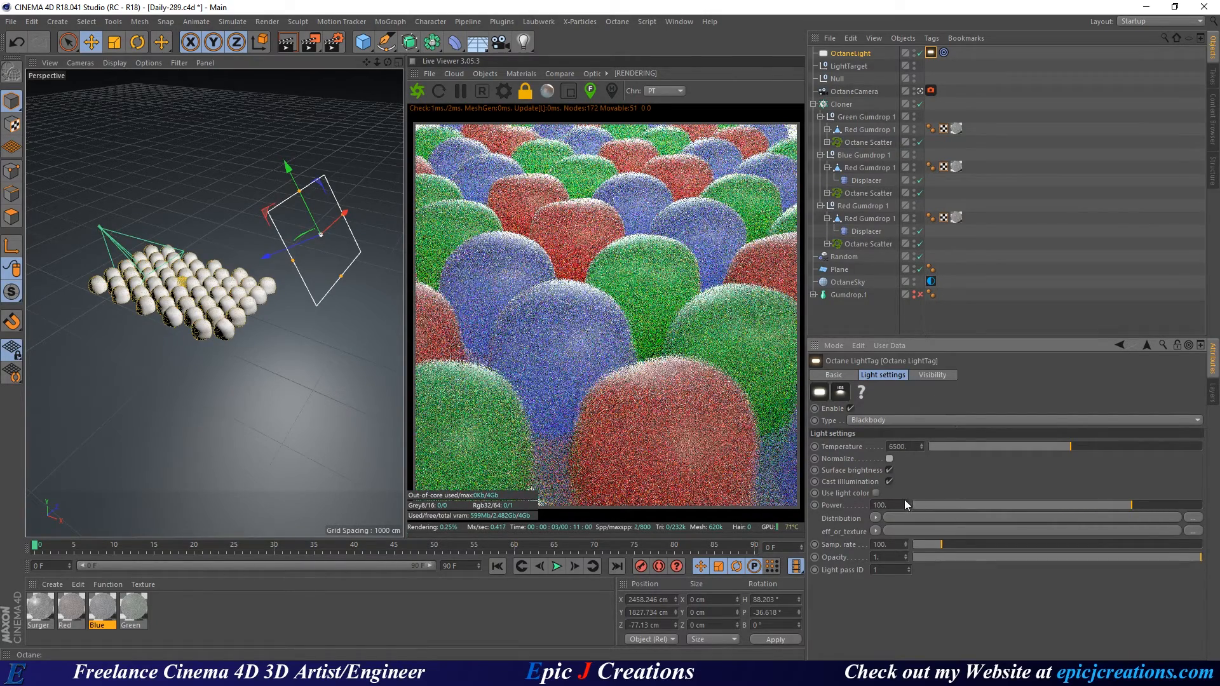
{"action": "left_click", "coordinate": [887, 504]}
{"action": "type", "text": "75."}
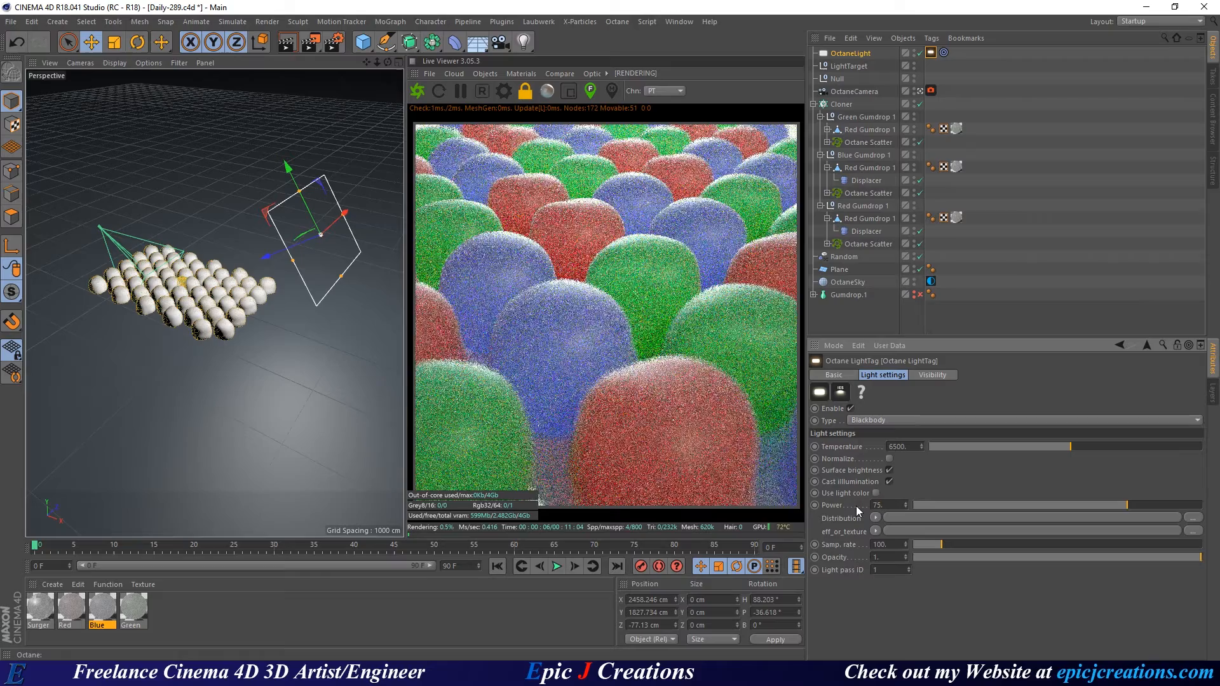
{"action": "key", "text": "Return"}
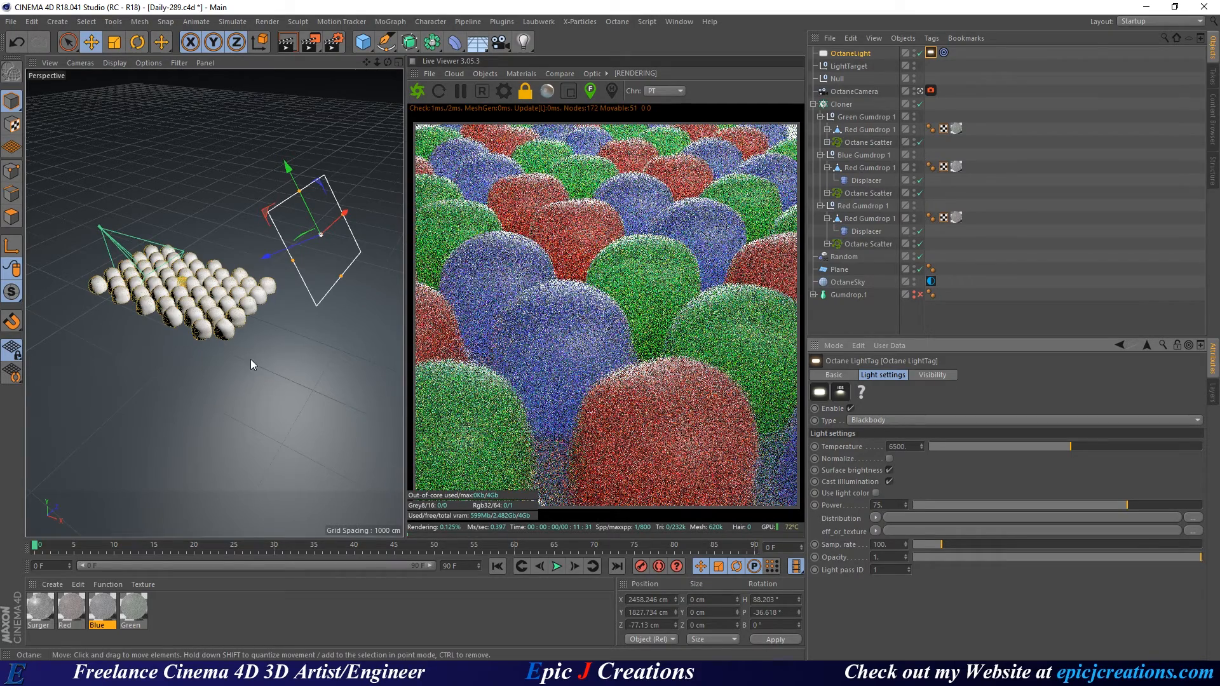
Move the light toward the camera and sideways, deselect it, and save.
{"action": "left_click_drag", "start_coordinate": [260, 358], "coordinate": [180, 357], "text": "alt"}
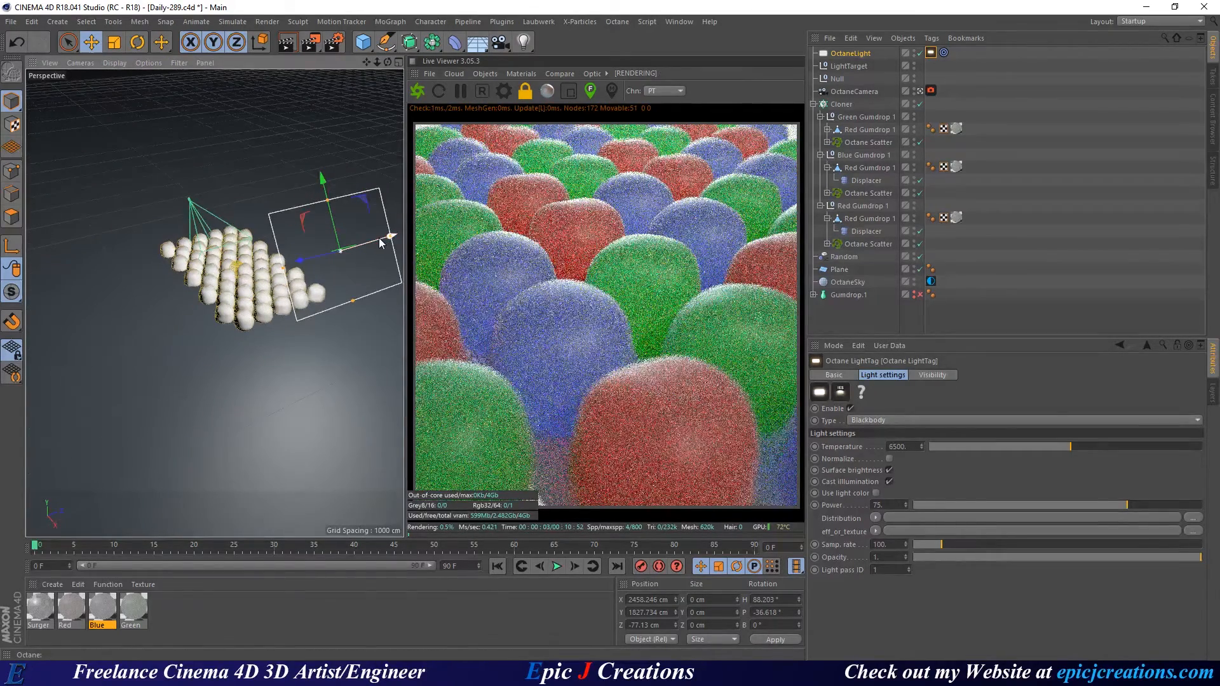
{"action": "left_click_drag", "start_coordinate": [376, 243], "coordinate": [314, 254]}
{"action": "key", "text": "ctrl+s"}
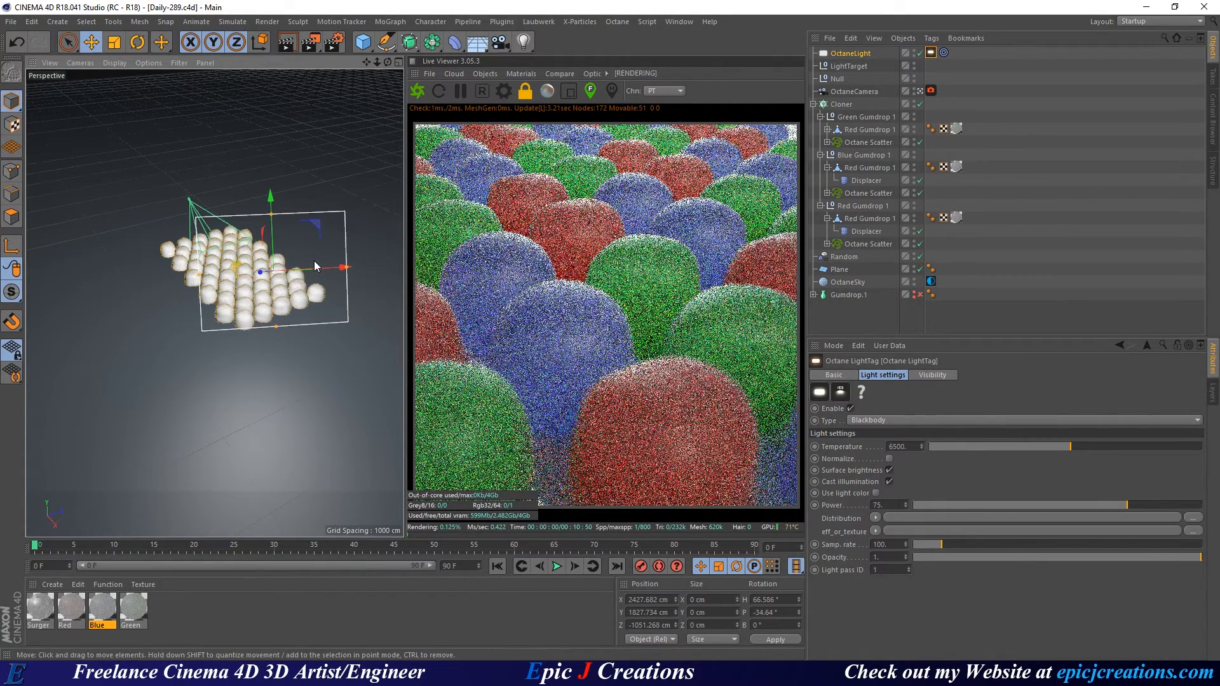
{"action": "mouse_move", "coordinate": [314, 261]}
{"action": "left_mouse_down"}
{"action": "mouse_move", "coordinate": [323, 273]}
{"action": "mouse_move", "coordinate": [301, 270]}
{"action": "left_mouse_up"}
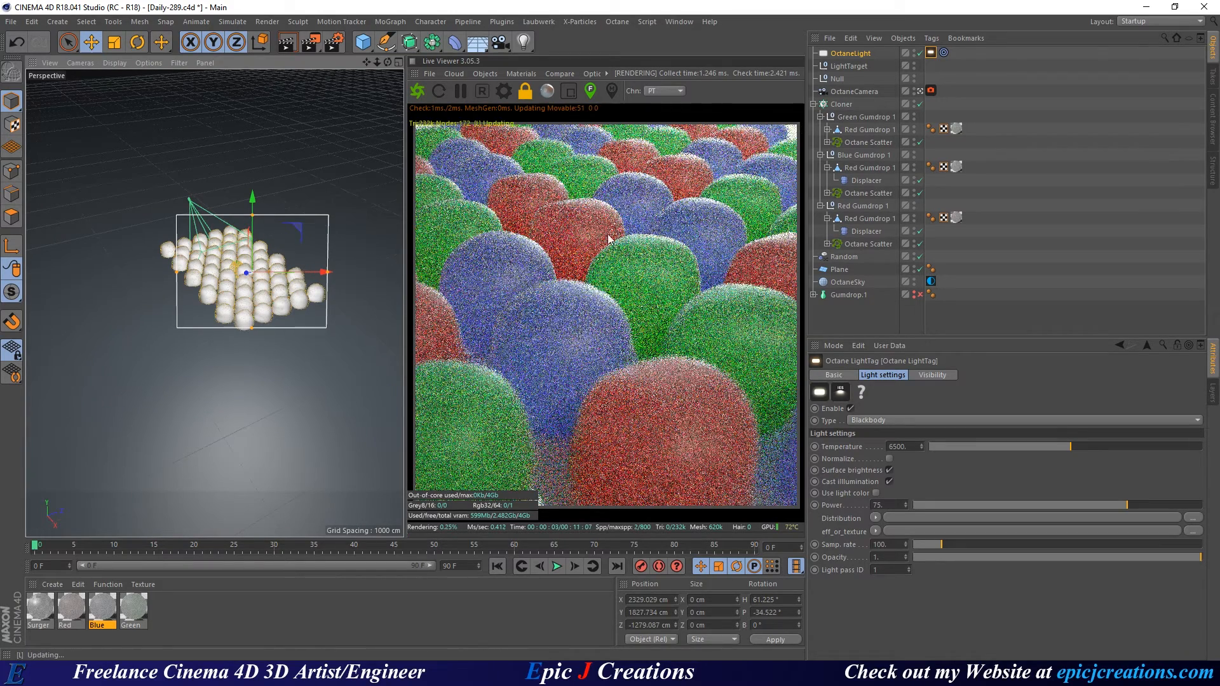
{"action": "left_click", "coordinate": [849, 315]}
{"action": "key", "text": "ctrl+s"}
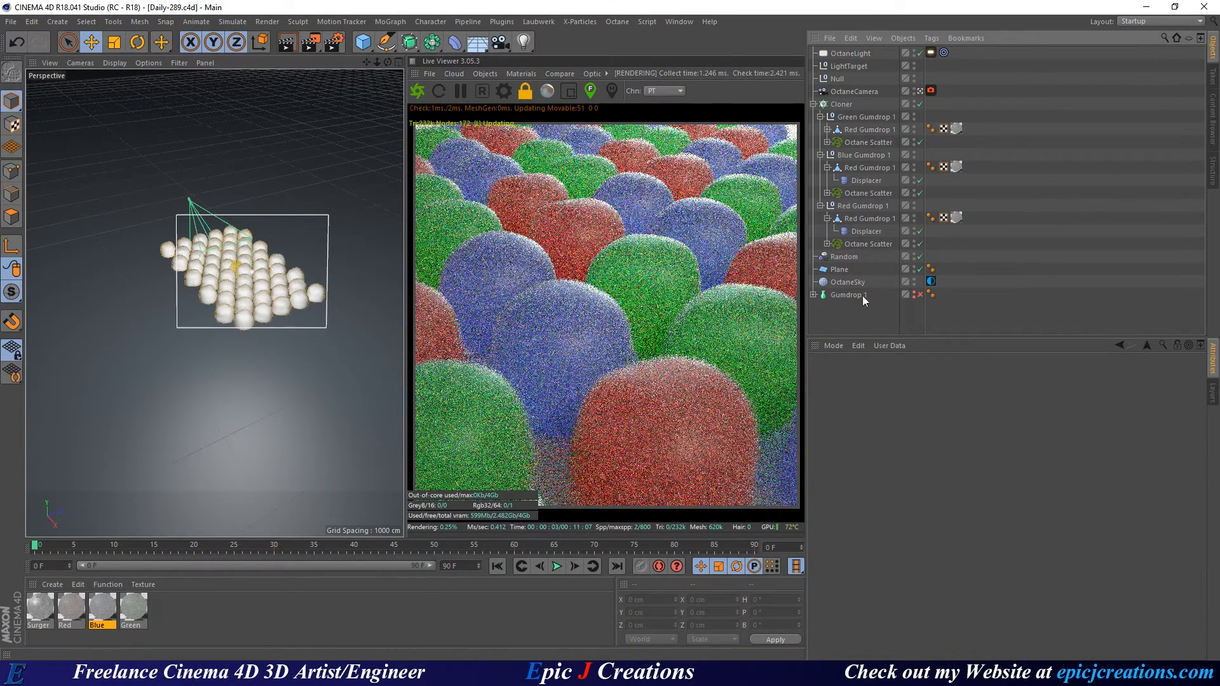
Set the light temperature to 4500 and power to 150, and re-enable Normalize.
{"action": "left_click", "coordinate": [930, 52]}
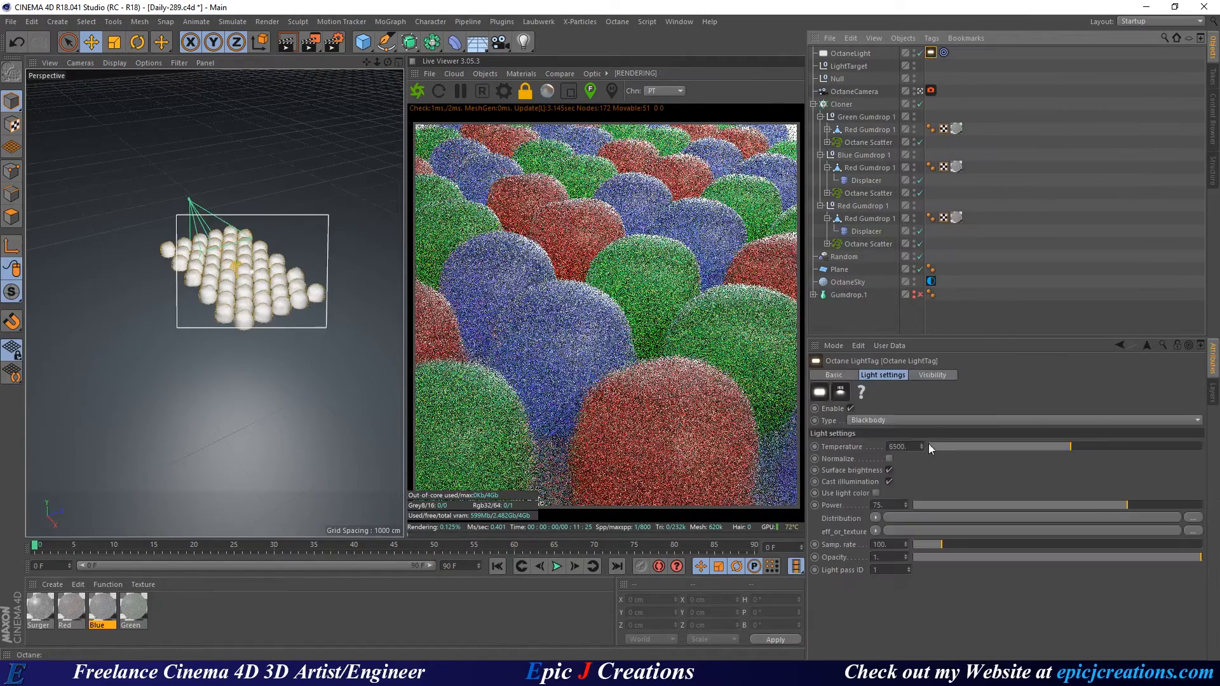
{"action": "type", "text": "4500"}
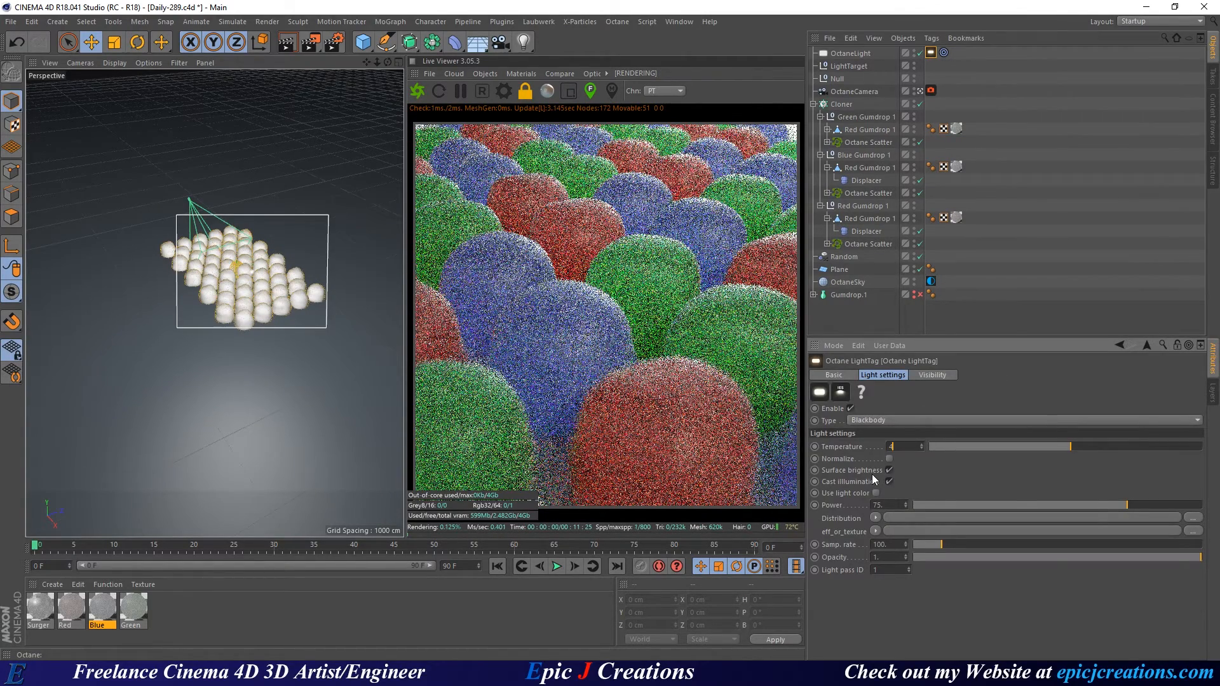
{"action": "key", "text": "Return"}
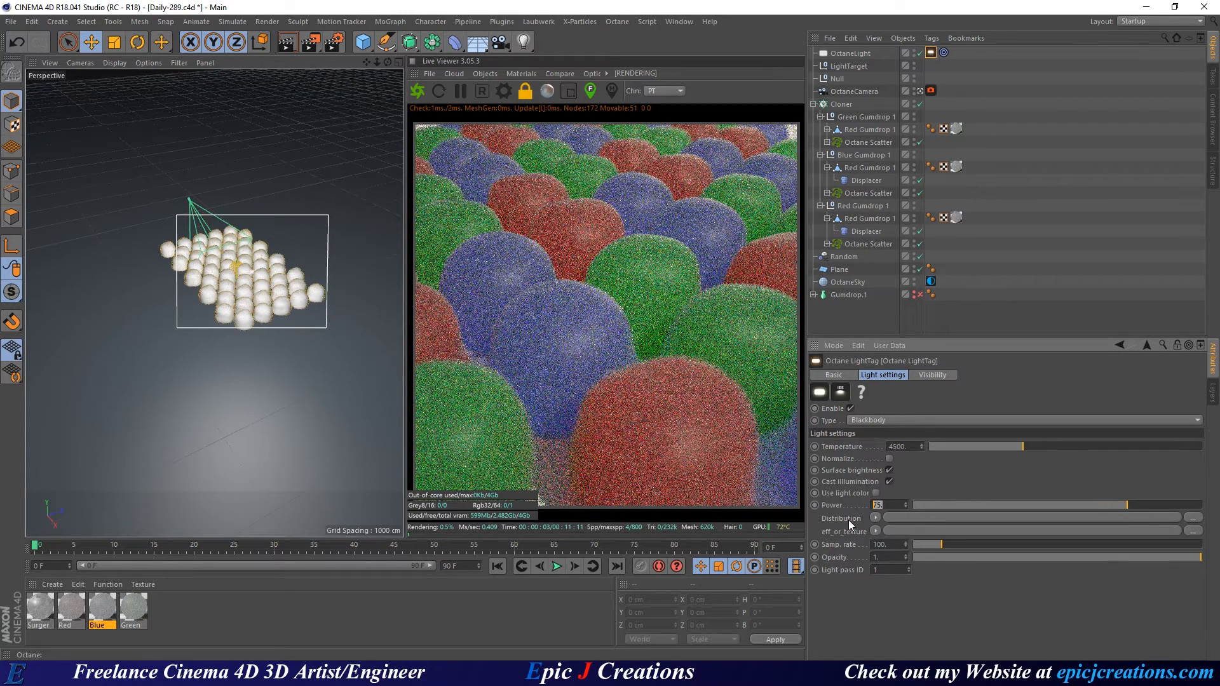
{"action": "key", "text": "Return"}
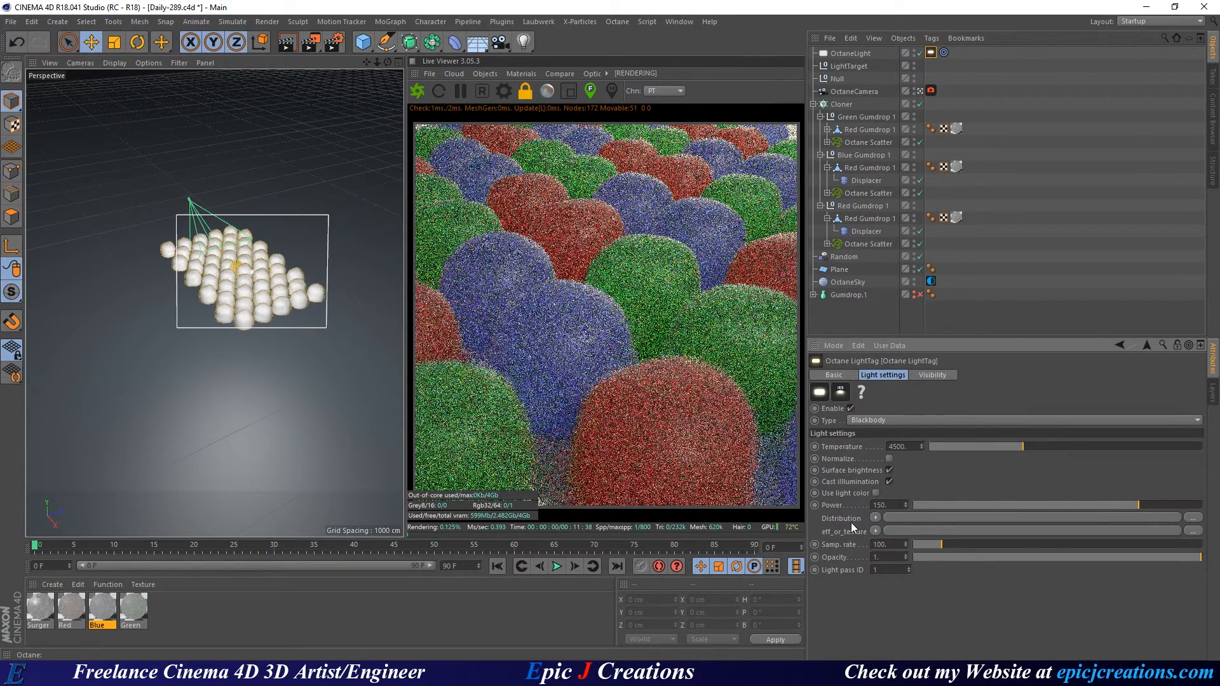
{"action": "left_click", "coordinate": [890, 460]}
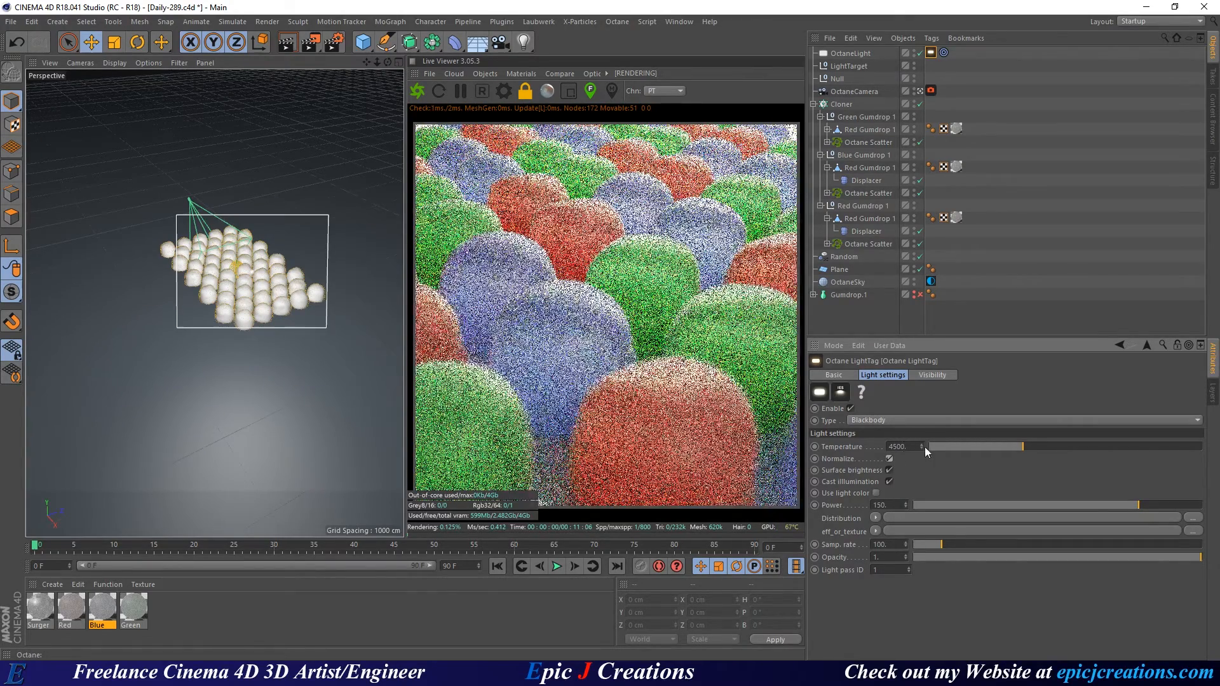
Lower the light power step by step from 100 to 75 to 50.
{"action": "left_click", "coordinate": [880, 505]}
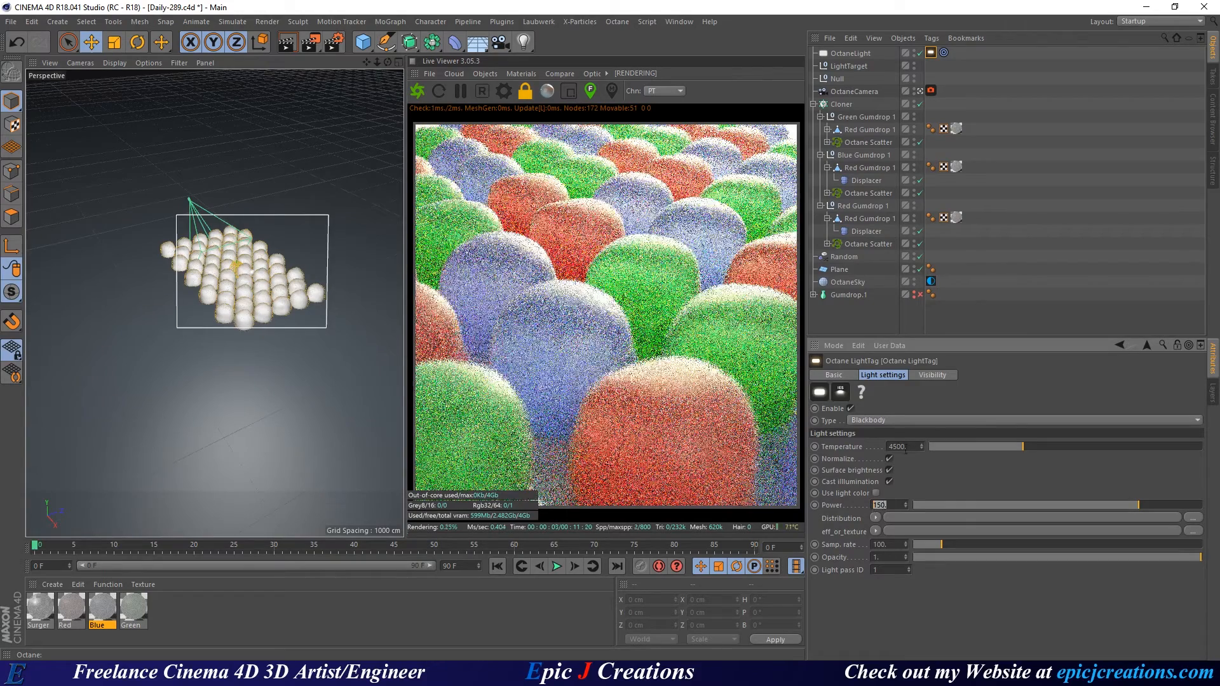
{"action": "type", "text": "100"}
{"action": "key", "text": "Return"}
{"action": "left_click", "coordinate": [871, 505]}
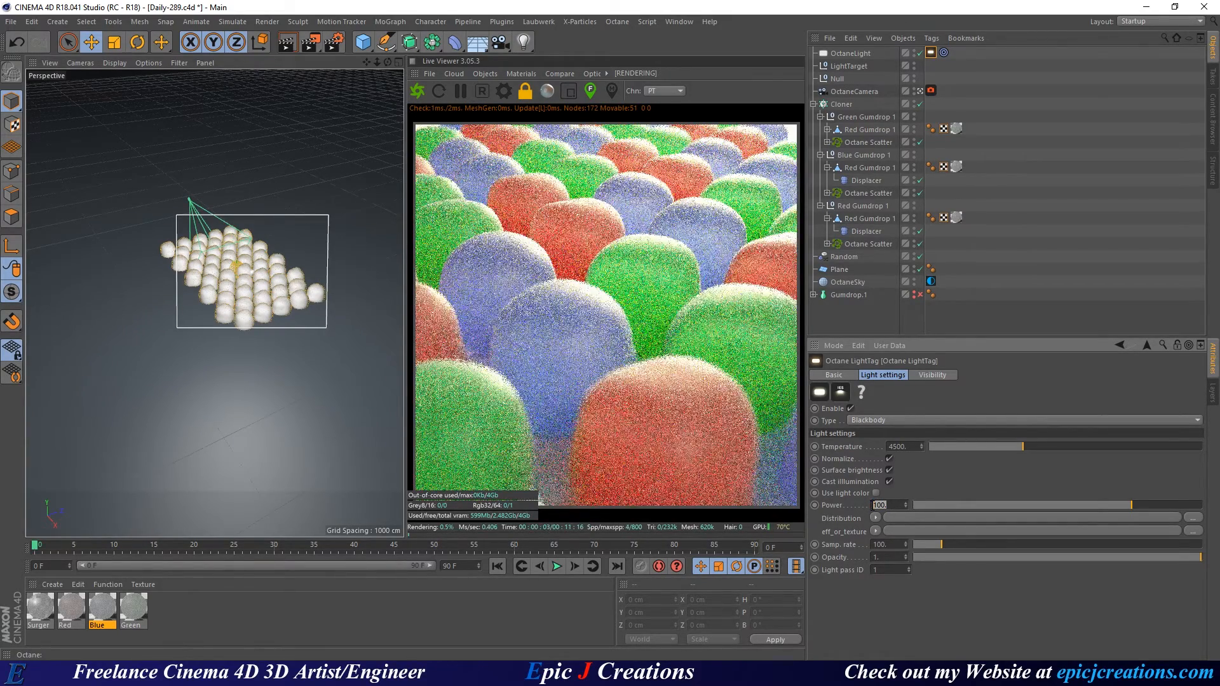
{"action": "type", "text": "75"}
{"action": "key", "text": "Return"}
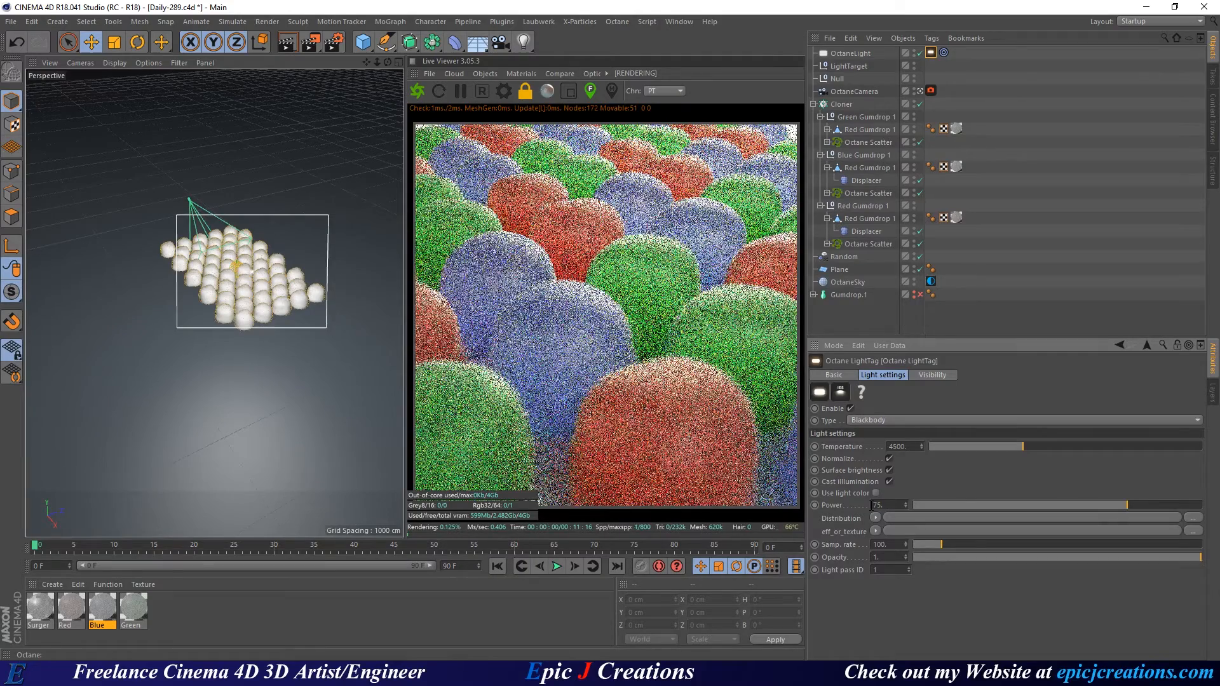
{"action": "left_click_drag", "start_coordinate": [894, 505], "coordinate": [861, 497]}
{"action": "type", "text": "50"}
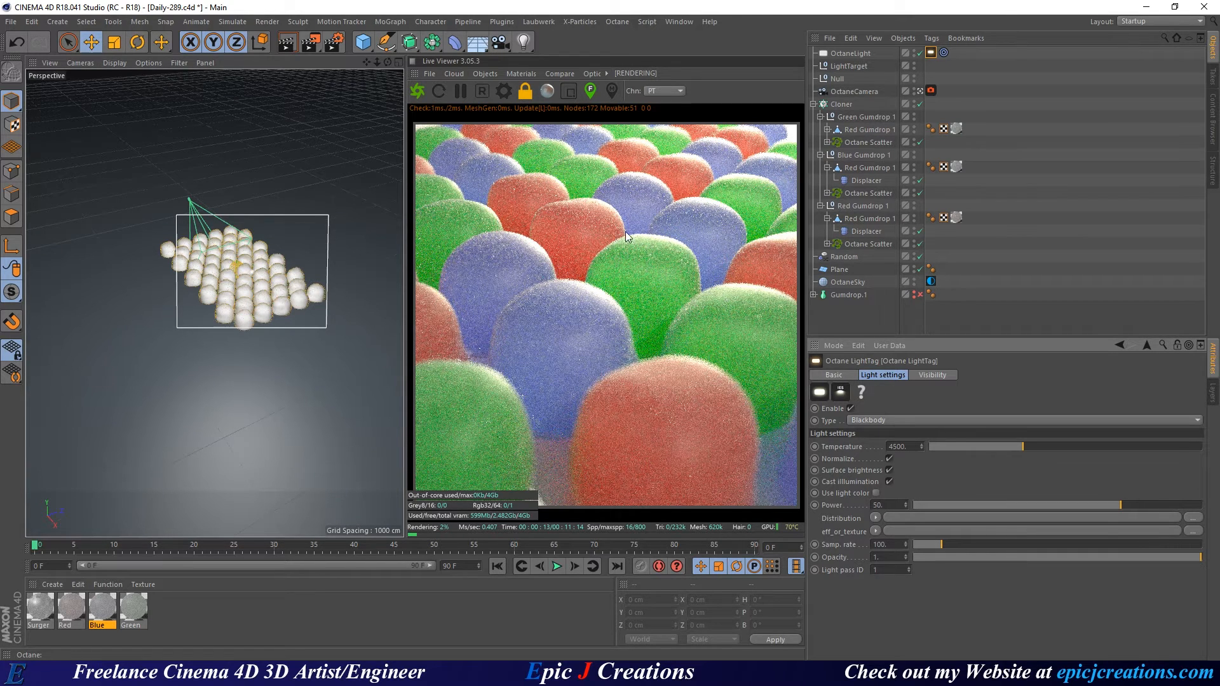
Save the scene and drop the light power to 25, then to 10.
{"action": "left_click", "coordinate": [623, 307]}
{"action": "key", "text": "ctrl+s"}
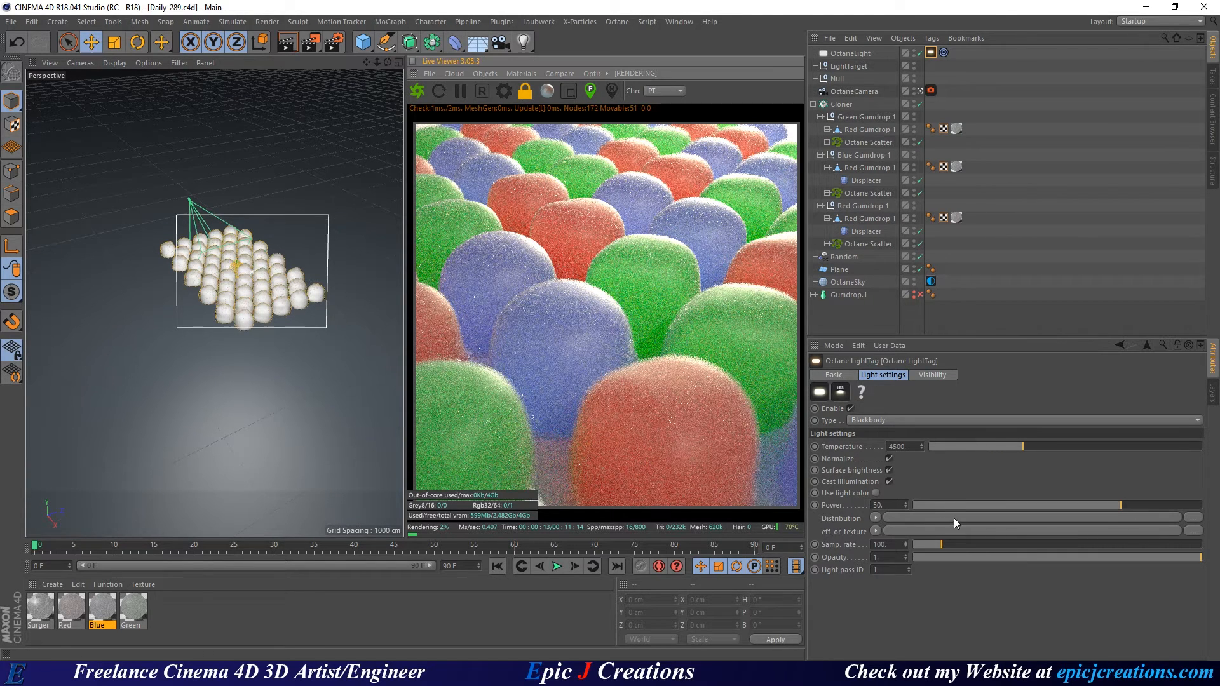
{"action": "left_click", "coordinate": [876, 505]}
{"action": "type", "text": "25"}
{"action": "key", "text": "Return"}
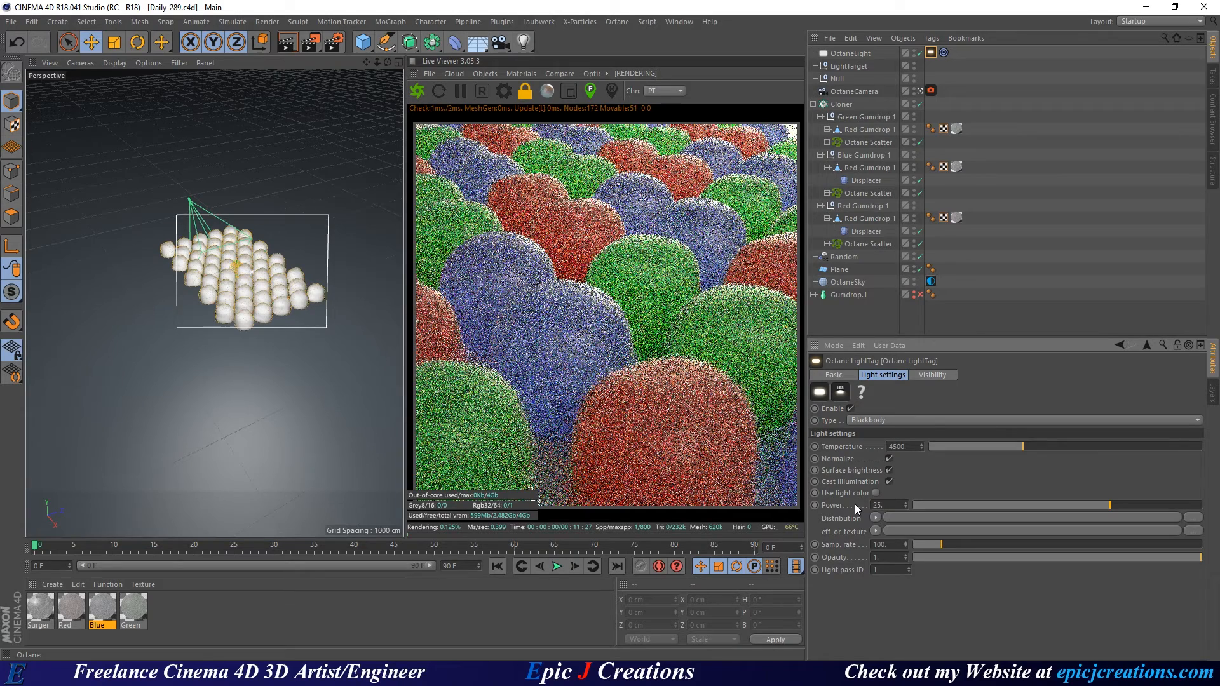
{"action": "double_click", "coordinate": [870, 502]}
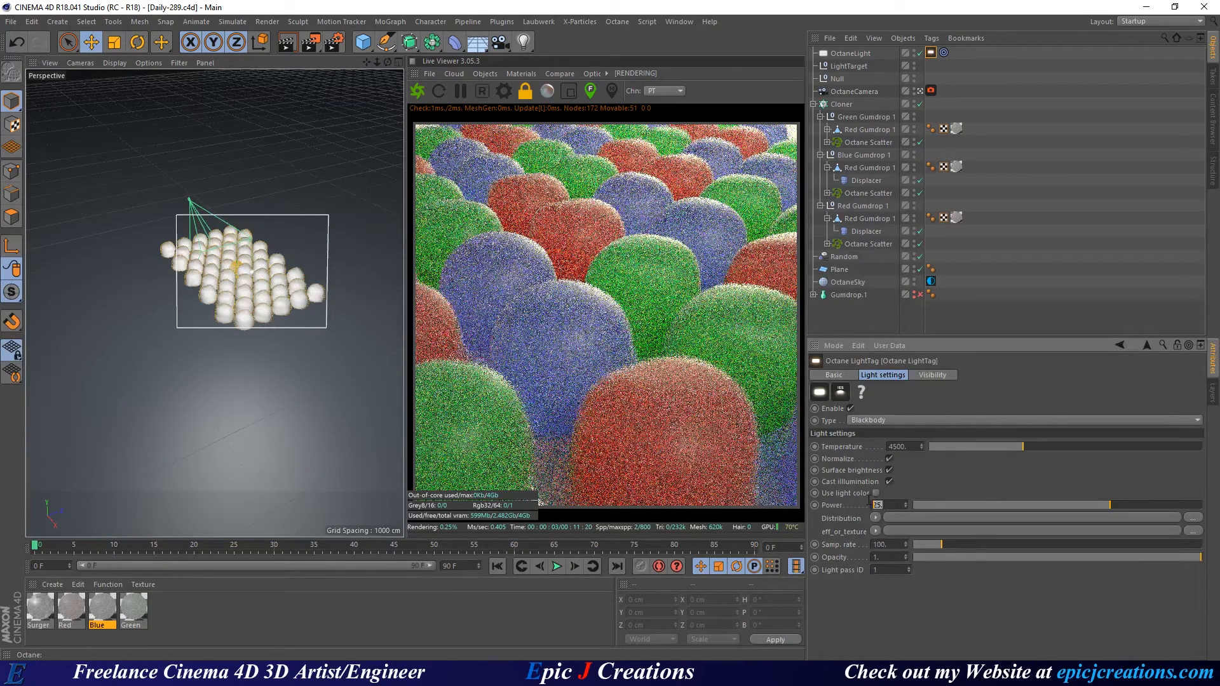
{"action": "type", "text": "10."}
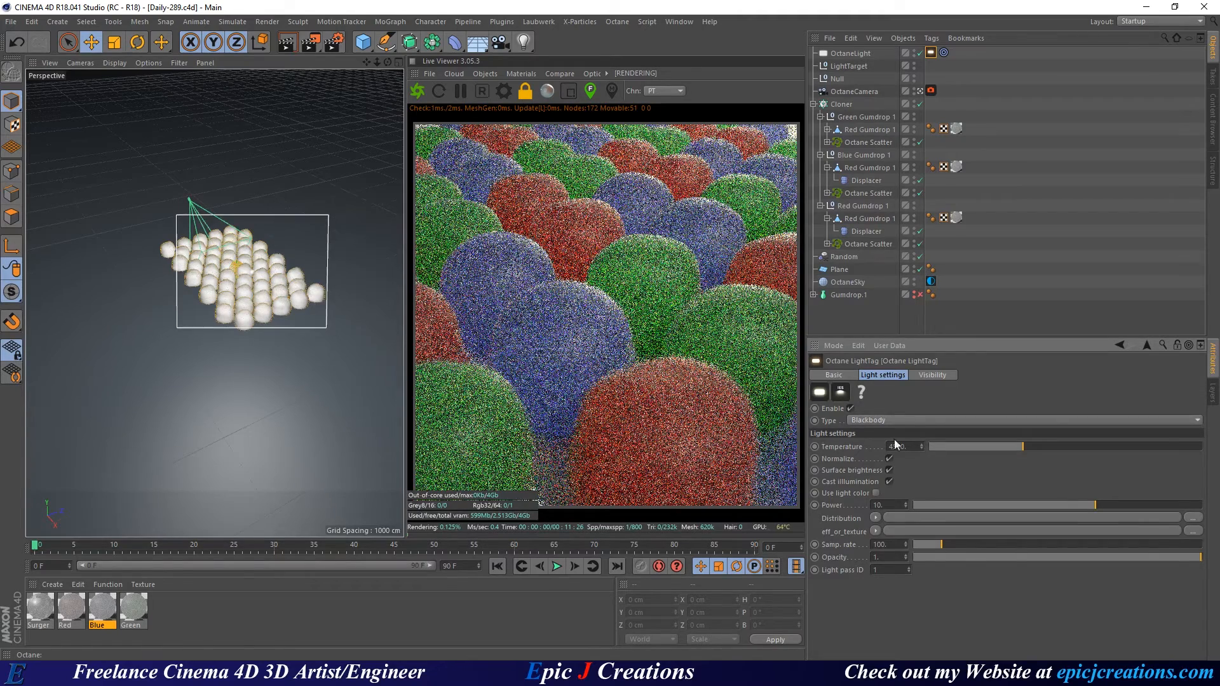
Toggle the light's Cast illumination option and set its power to 15.
{"action": "left_click", "coordinate": [888, 482]}
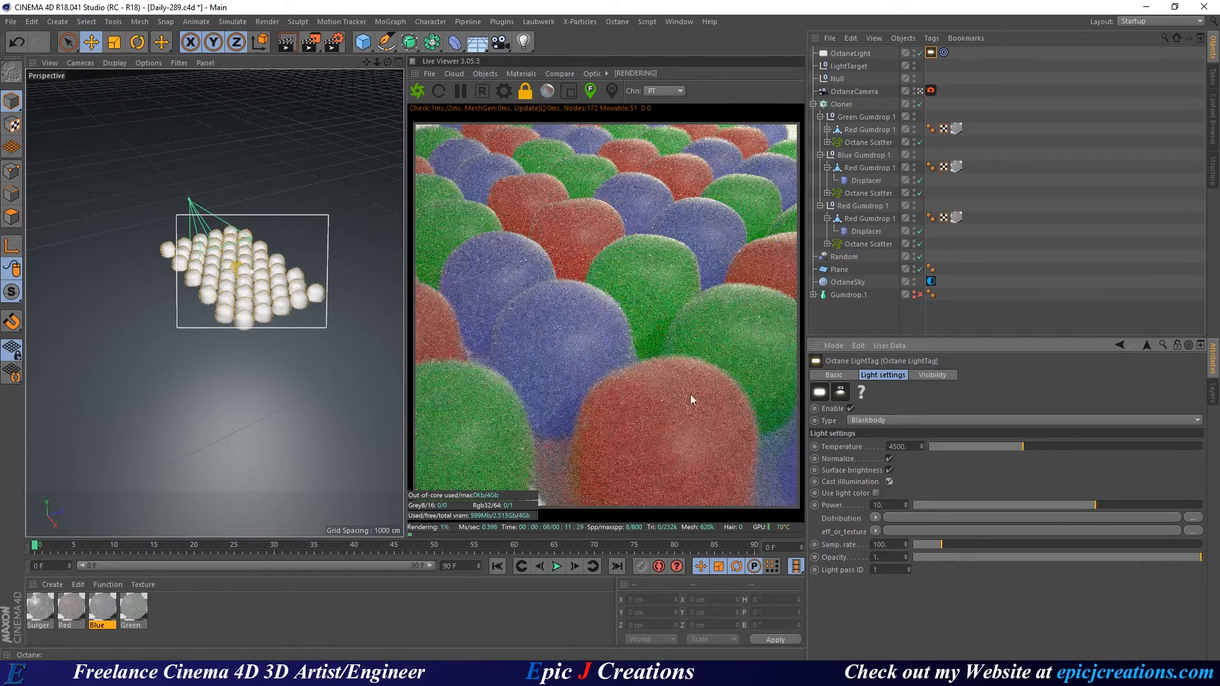
{"action": "double_click", "coordinate": [880, 505]}
{"action": "type", "text": "15"}
Reduce the OctaneCamera Thinlens aperture from 15 cm to 10 cm.
{"action": "left_click", "coordinate": [931, 90]}
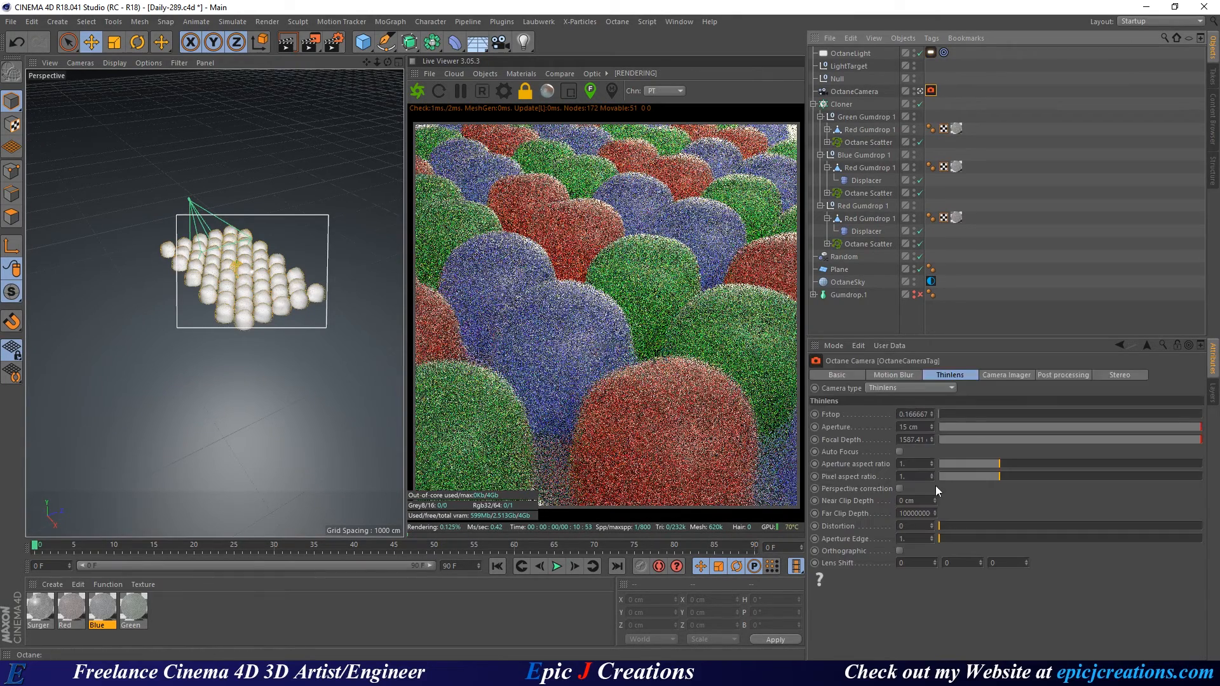
{"action": "left_click_drag", "start_coordinate": [932, 427], "coordinate": [875, 425]}
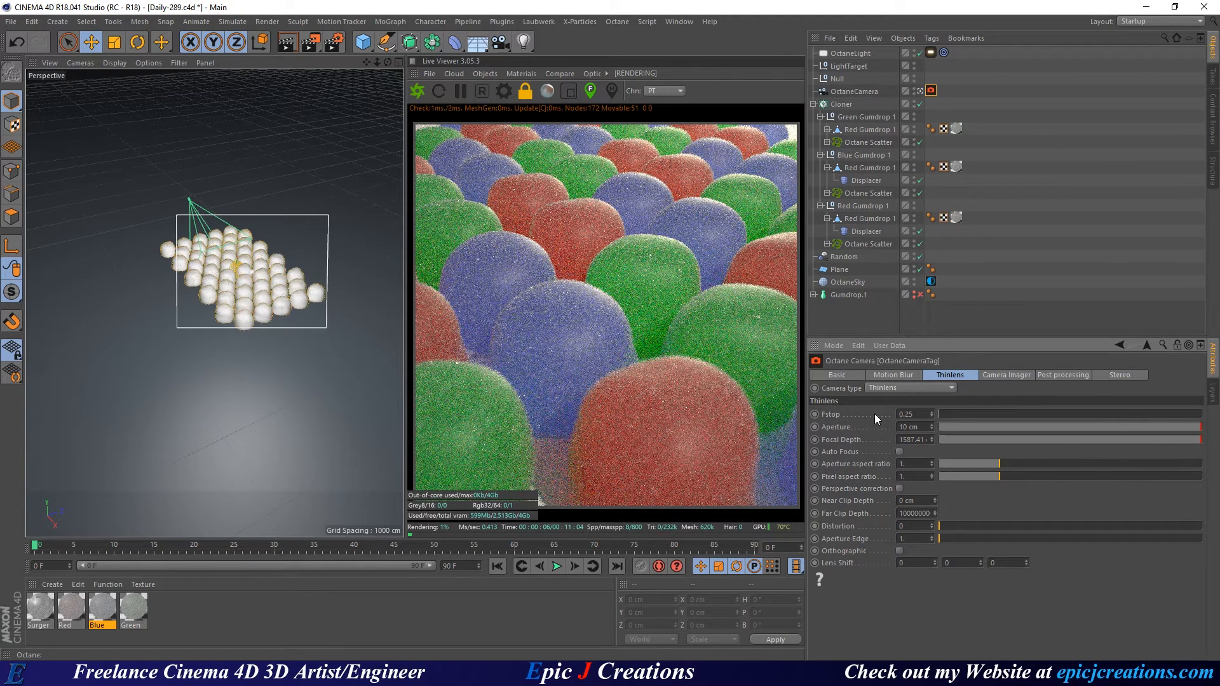
Set the OctaneCamera pitch (R.P) to -31° and zoom the viewport close onto the gumdrops.
{"action": "left_click", "coordinate": [851, 92]}
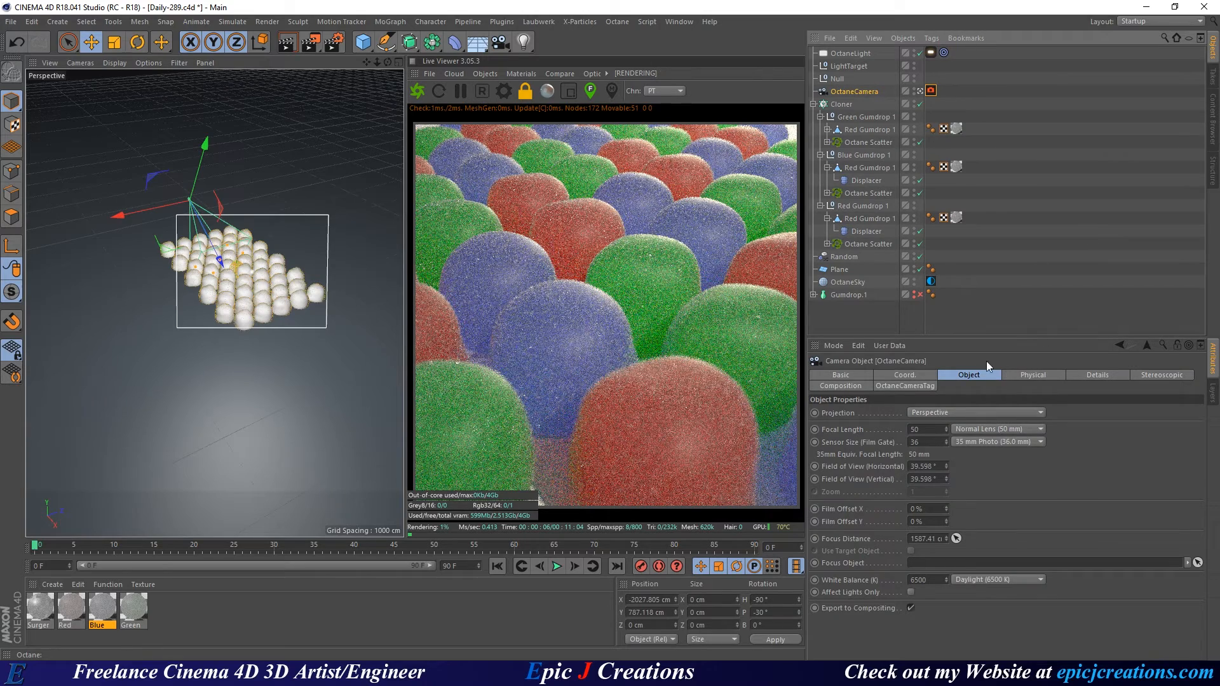
{"action": "left_click", "coordinate": [914, 376]}
{"action": "double_click", "coordinate": [1024, 427]}
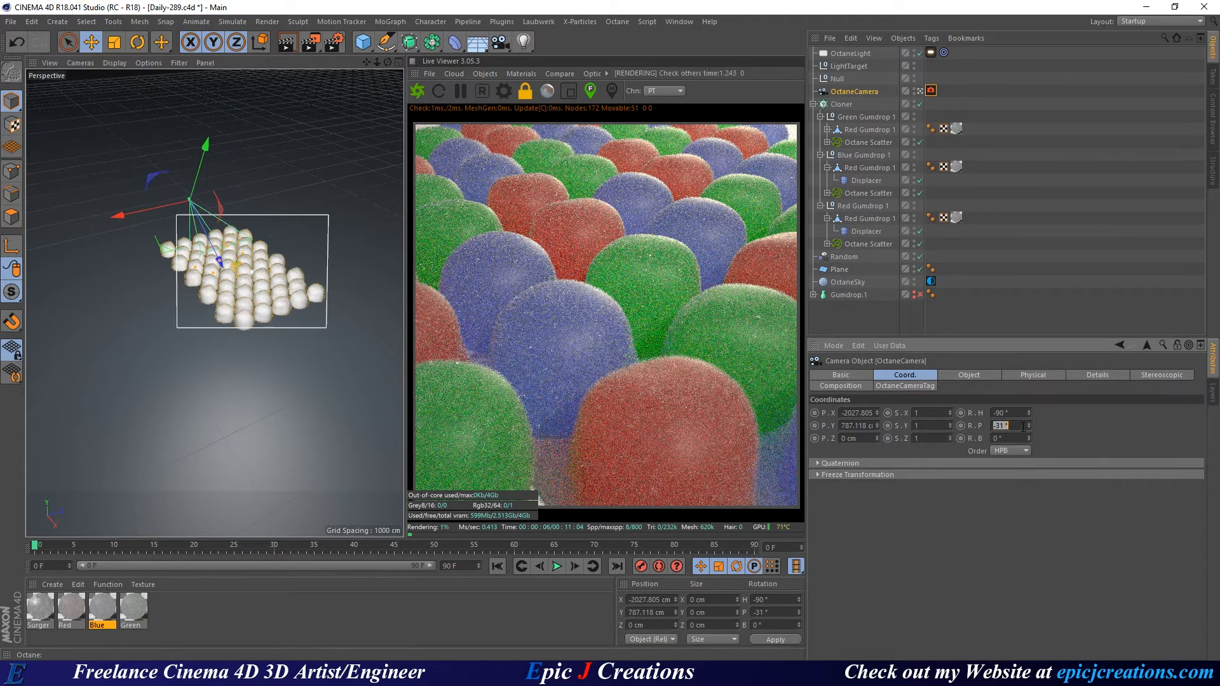
{"action": "scroll", "coordinate": [1023, 427], "scroll_direction": "down", "scroll_amount": 1}
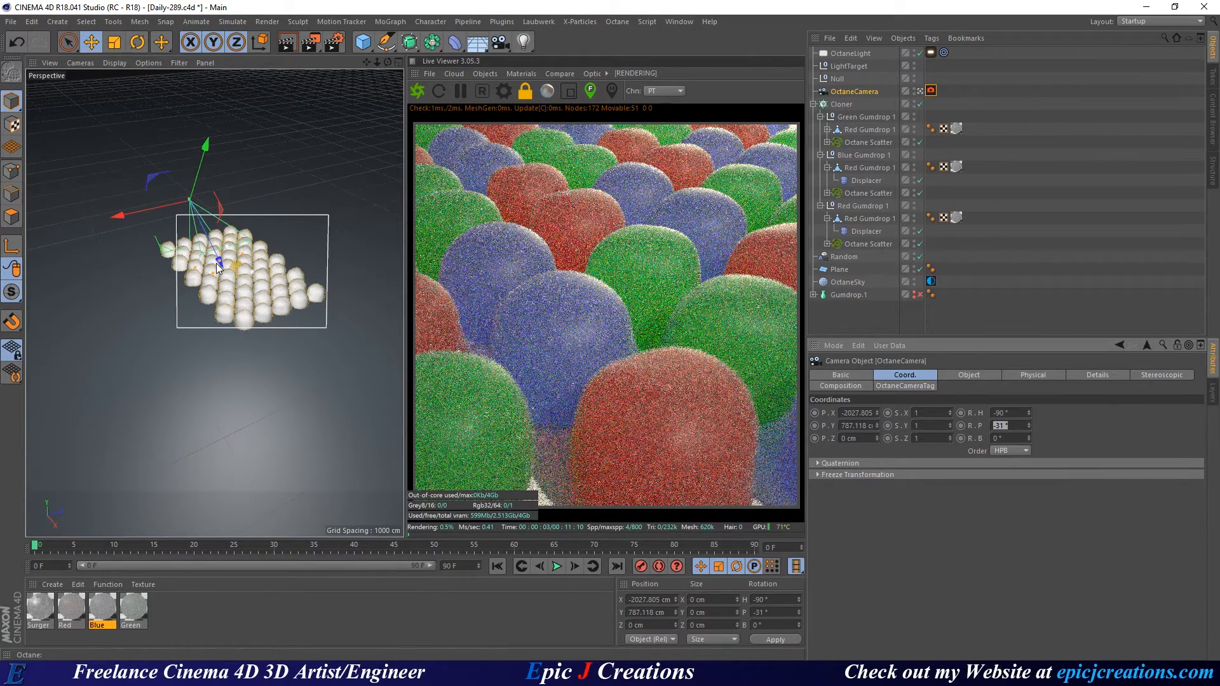
{"action": "scroll", "coordinate": [216, 263], "scroll_direction": "up", "scroll_amount": 2}
{"action": "left_click_drag", "start_coordinate": [229, 270], "coordinate": [382, 248], "text": "alt"}
{"action": "right_click_drag", "start_coordinate": [213, 259], "coordinate": [292, 254], "text": "alt"}
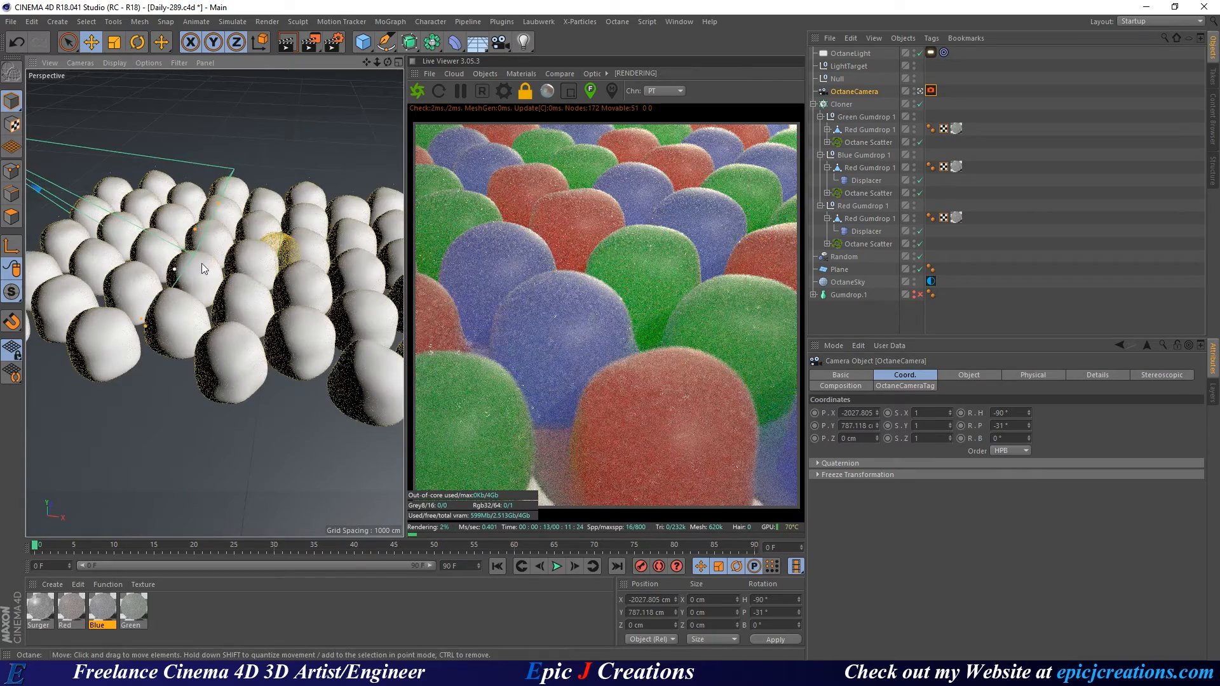
Set the camera focus point on the upper red gumdrop.
{"action": "left_click_drag", "start_coordinate": [201, 263], "coordinate": [236, 248], "text": "alt"}
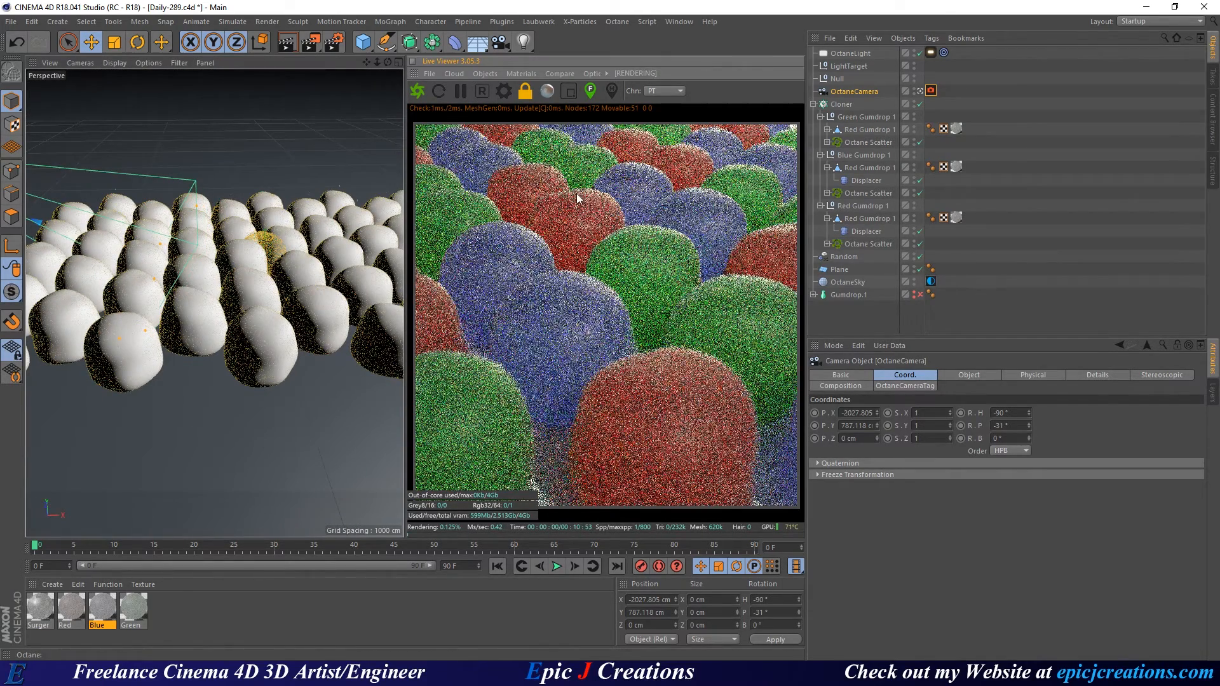
{"action": "left_click", "coordinate": [568, 197]}
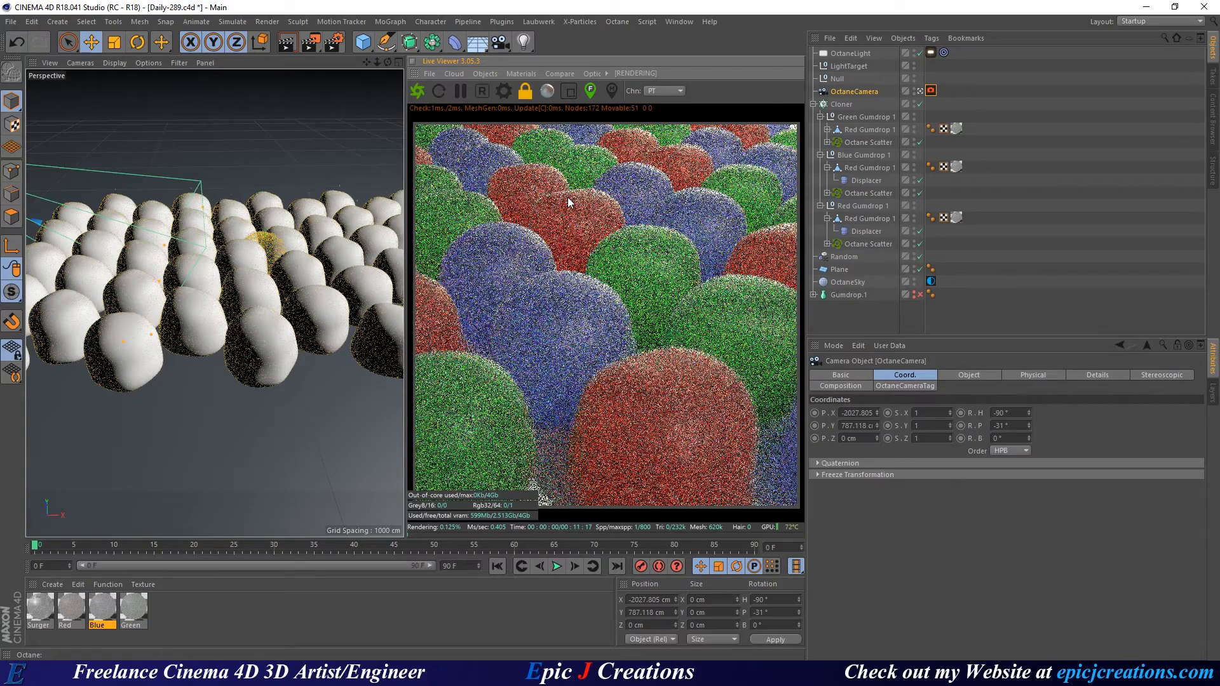
{"action": "left_click", "coordinate": [592, 195]}
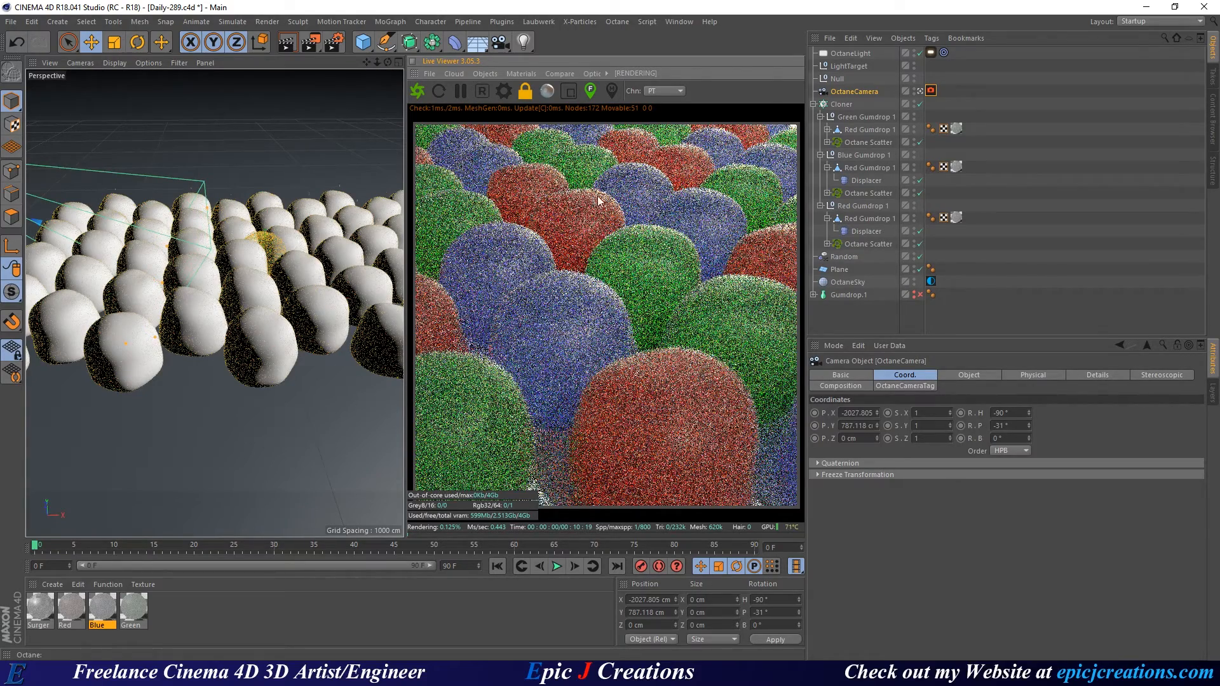
{"action": "left_click", "coordinate": [600, 197]}
{"action": "left_click", "coordinate": [607, 200]}
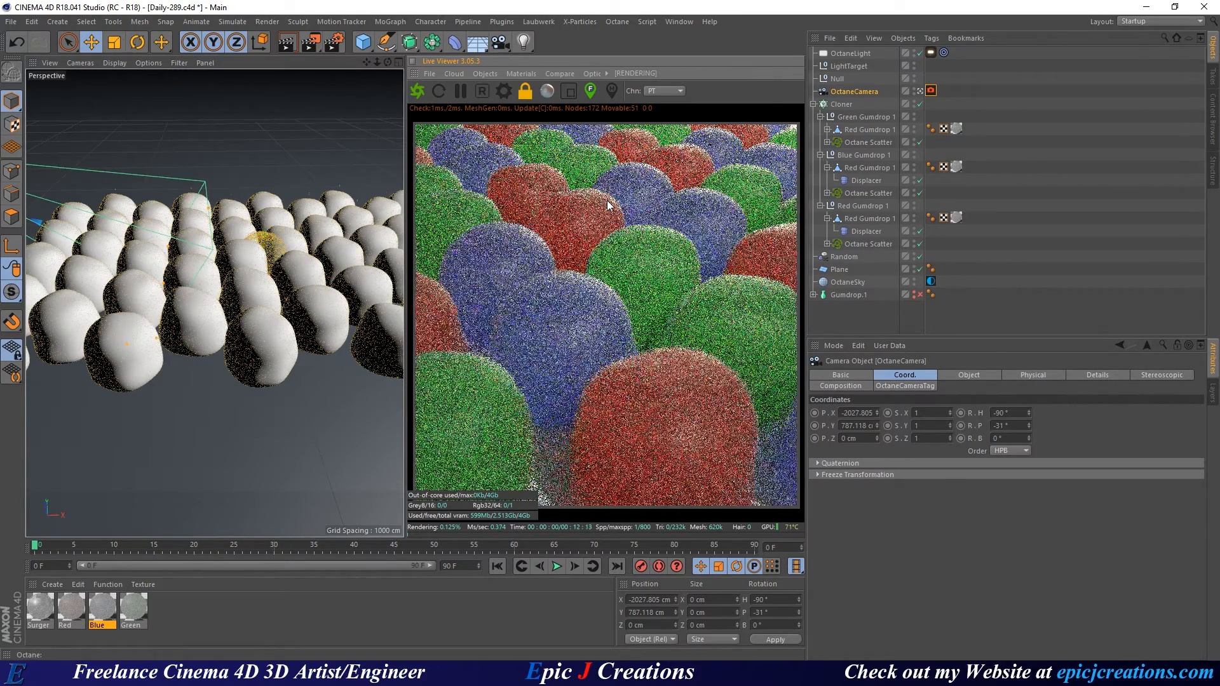
{"action": "left_click", "coordinate": [588, 198]}
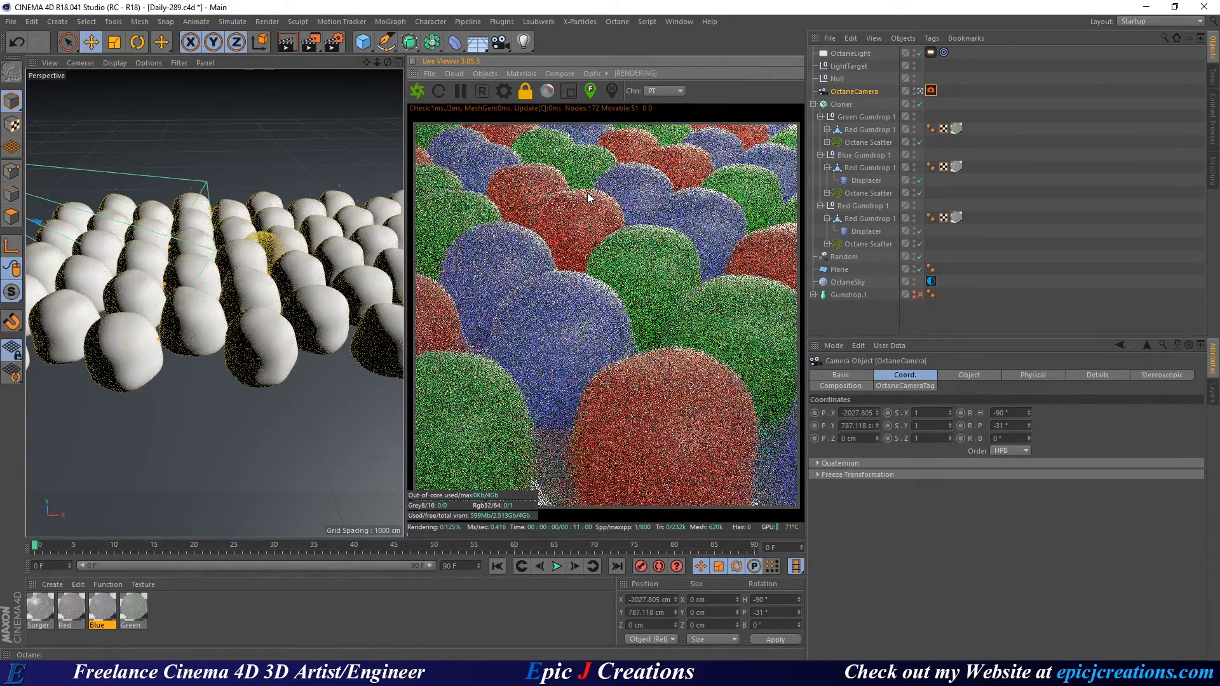
{"action": "left_click", "coordinate": [604, 206]}
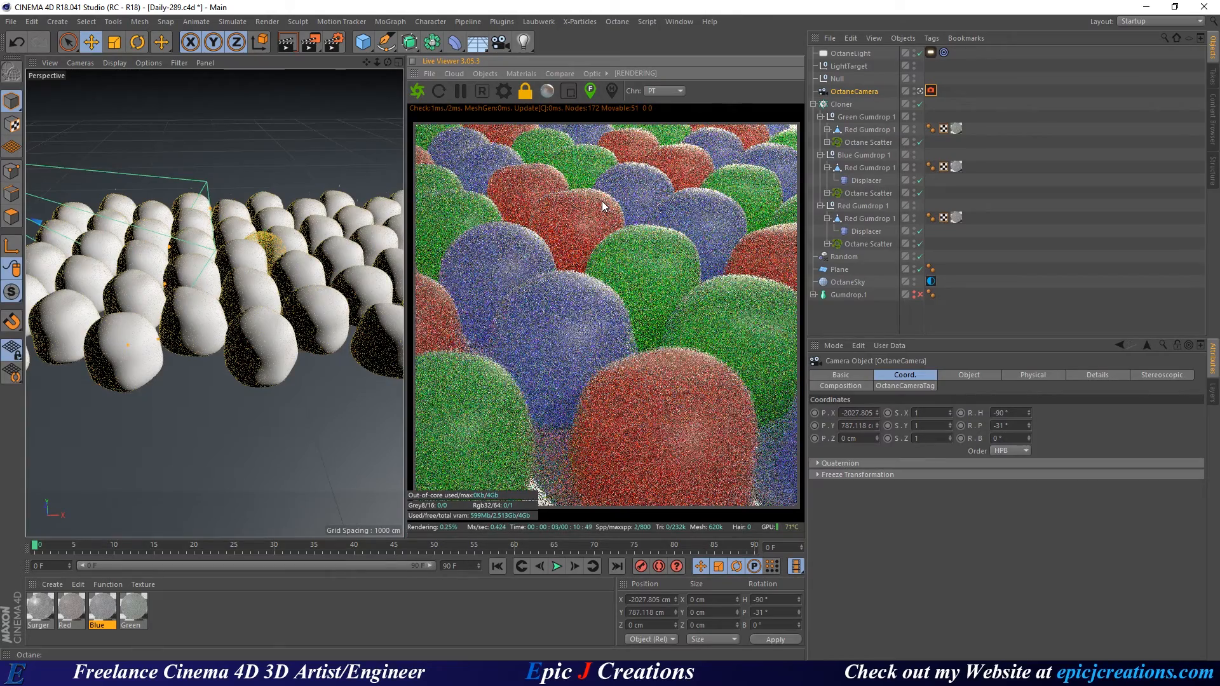
Enable region rendering and redraw the region until it is a small box over the upper-right gumdrops.
{"action": "left_click", "coordinate": [569, 91]}
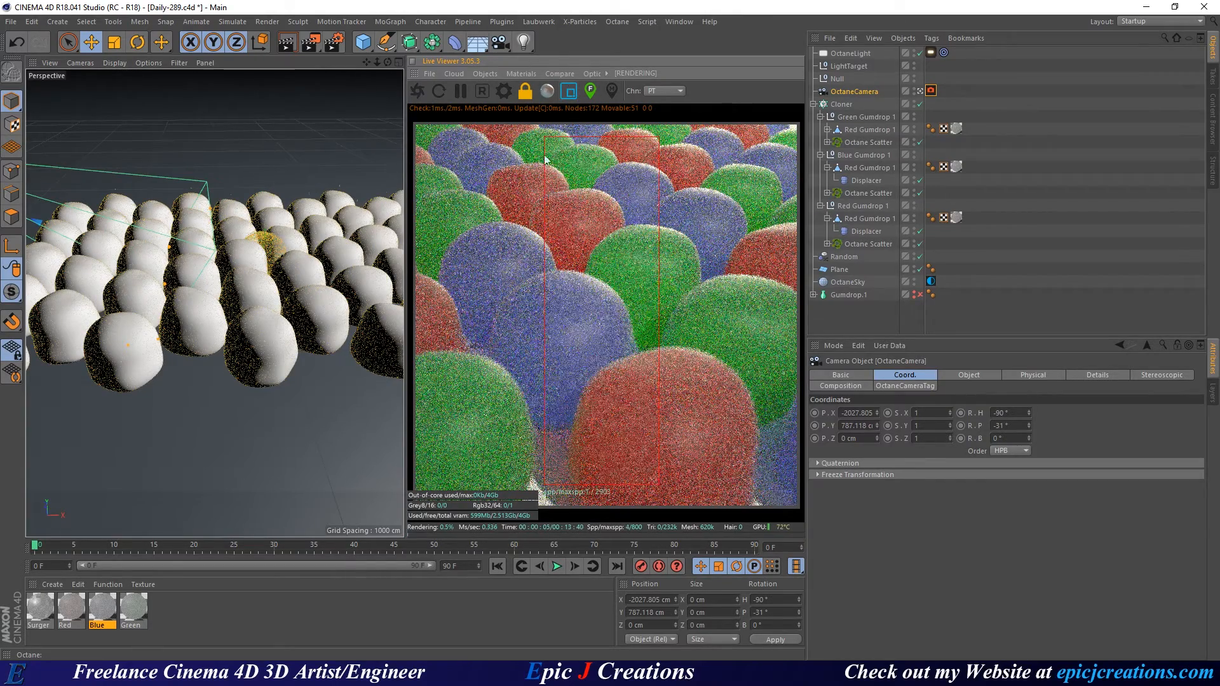
{"action": "left_click_drag", "start_coordinate": [497, 141], "coordinate": [668, 274]}
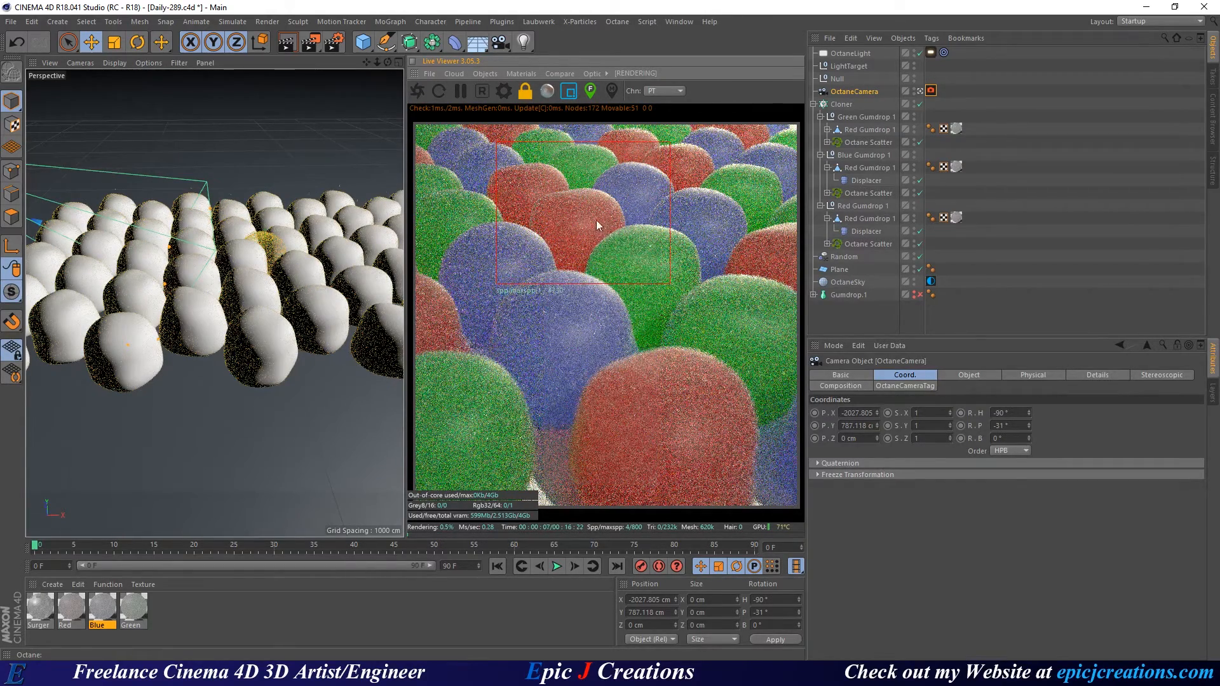
{"action": "left_click_drag", "start_coordinate": [527, 184], "coordinate": [584, 232]}
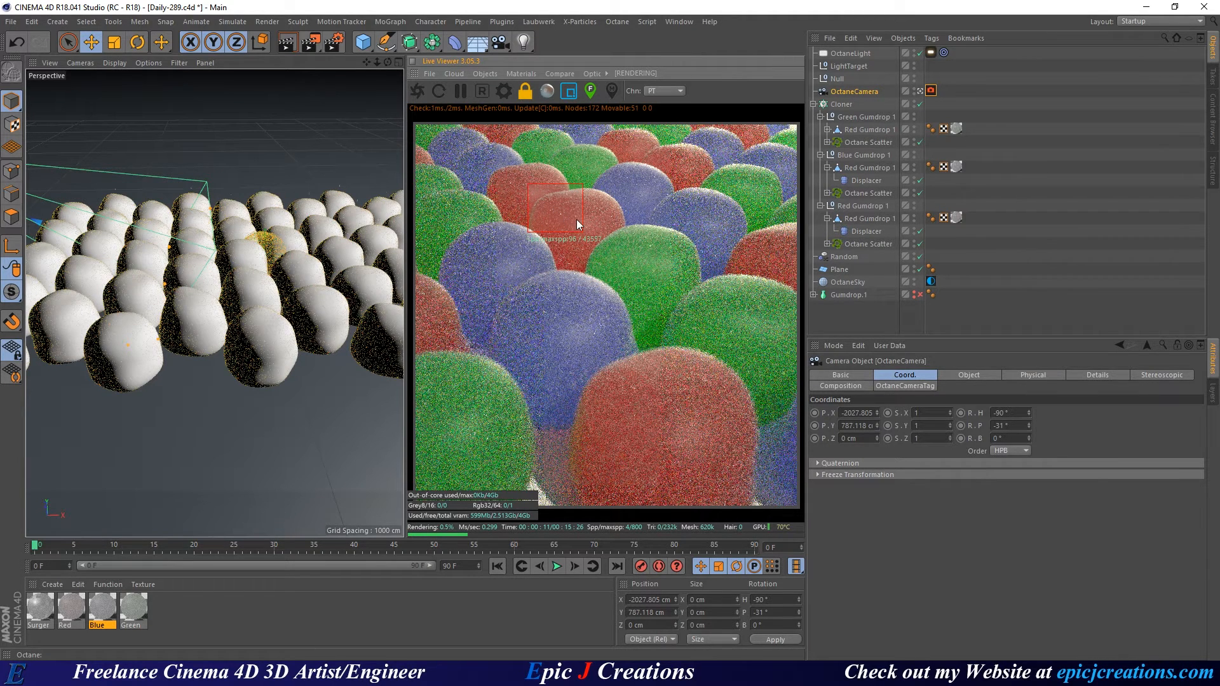
{"action": "left_click_drag", "start_coordinate": [464, 227], "coordinate": [523, 266]}
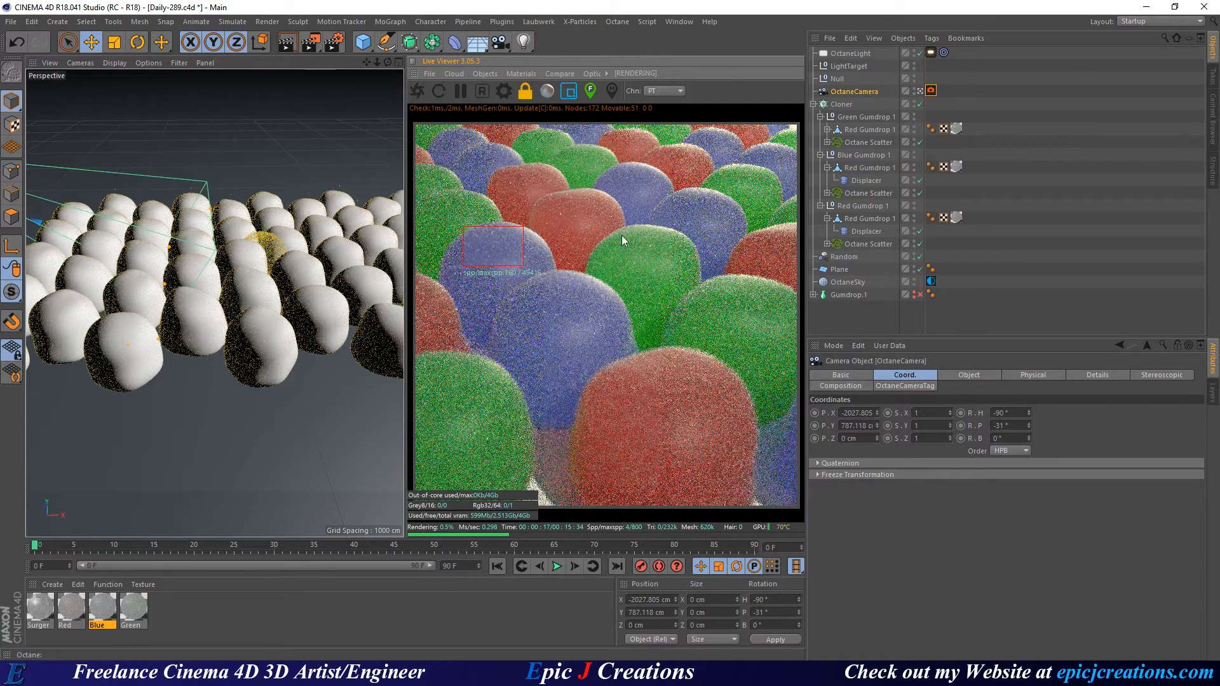
{"action": "left_click_drag", "start_coordinate": [615, 227], "coordinate": [680, 274]}
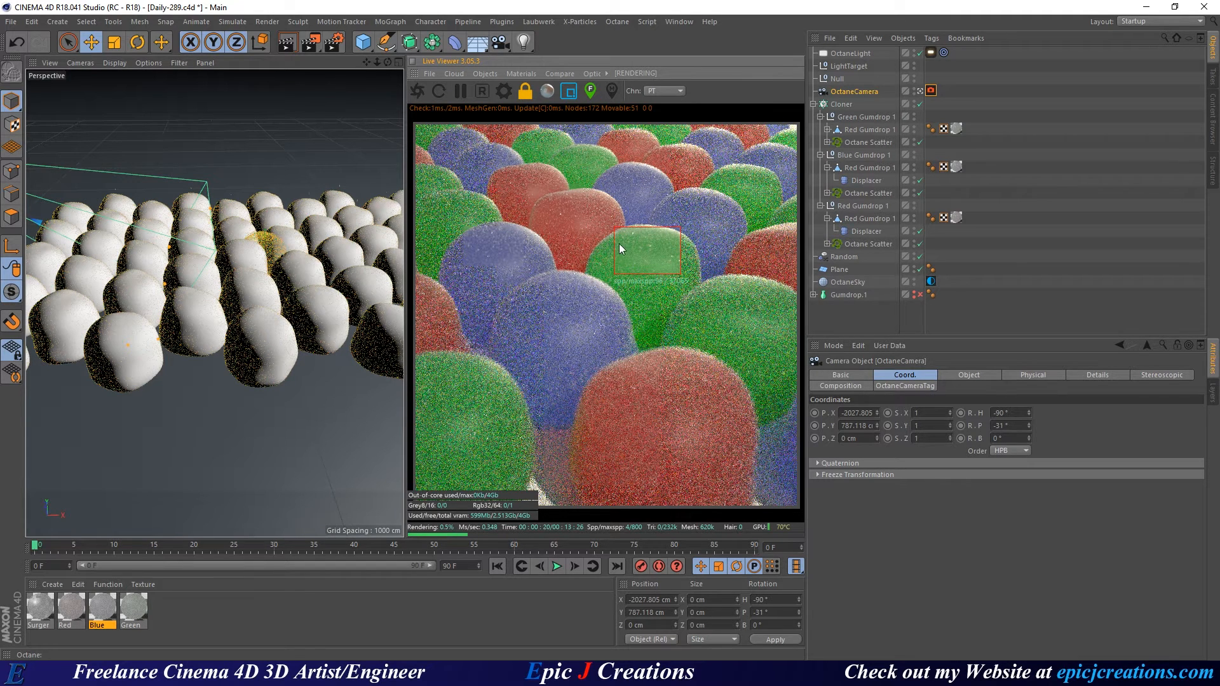
{"action": "left_click_drag", "start_coordinate": [575, 217], "coordinate": [623, 272]}
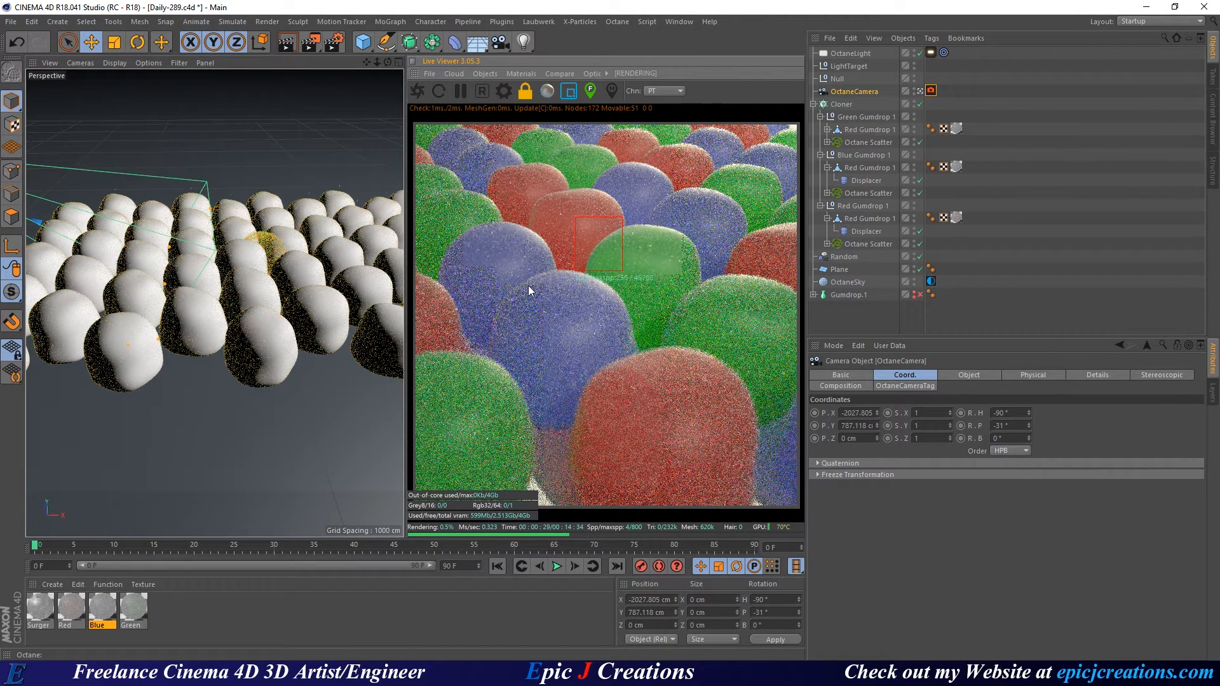
{"action": "left_click_drag", "start_coordinate": [662, 199], "coordinate": [714, 229]}
Return to full-frame rendering, restart Octane, and select the red scatter's four Cube objects.
{"action": "left_click", "coordinate": [570, 89]}
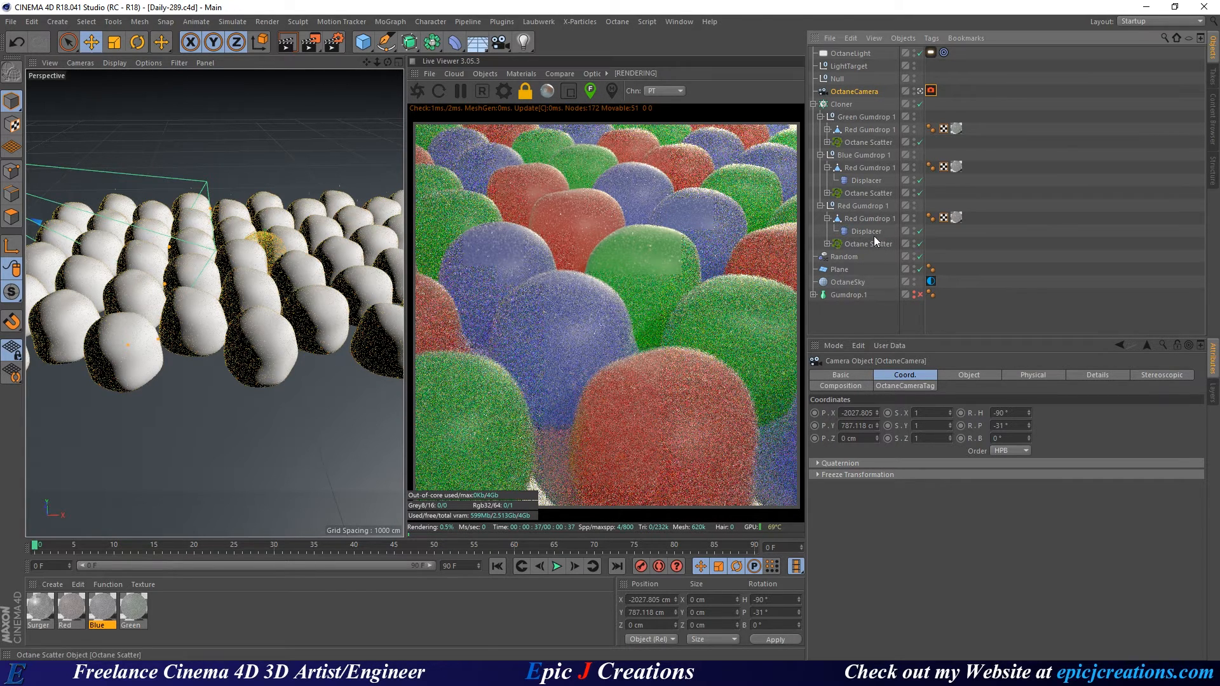
{"action": "left_click", "coordinate": [512, 101]}
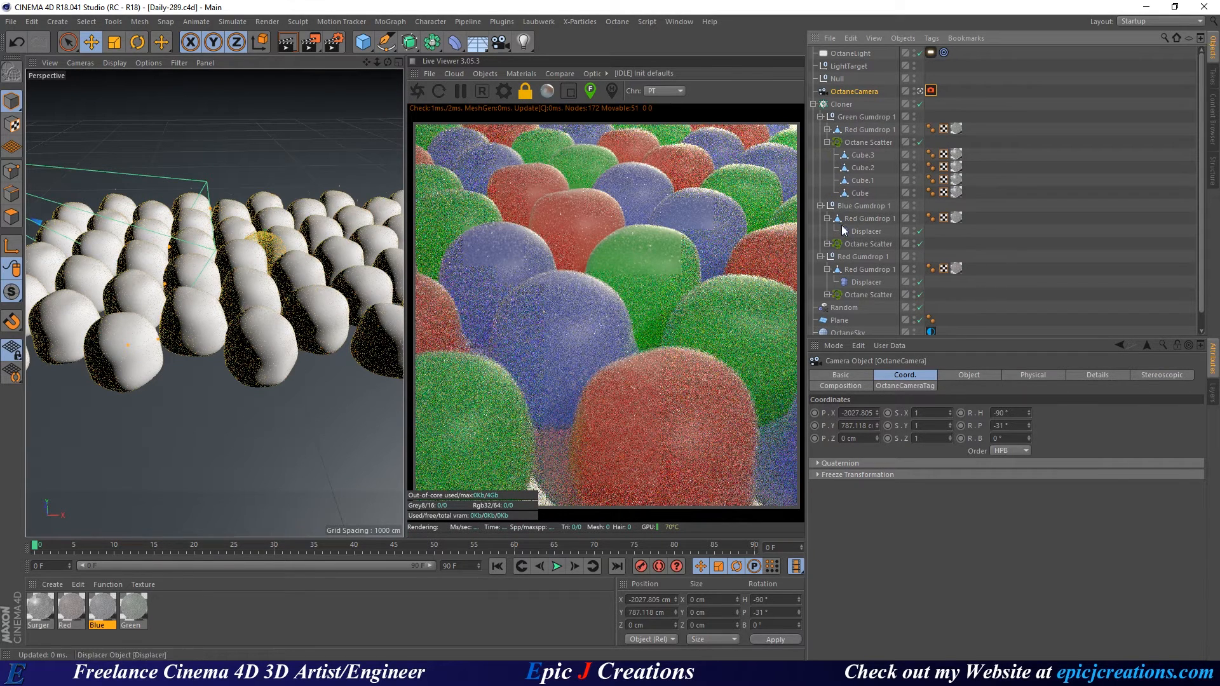
{"action": "left_click", "coordinate": [828, 244]}
{"action": "scroll", "coordinate": [845, 293], "scroll_direction": "down", "scroll_amount": 3}
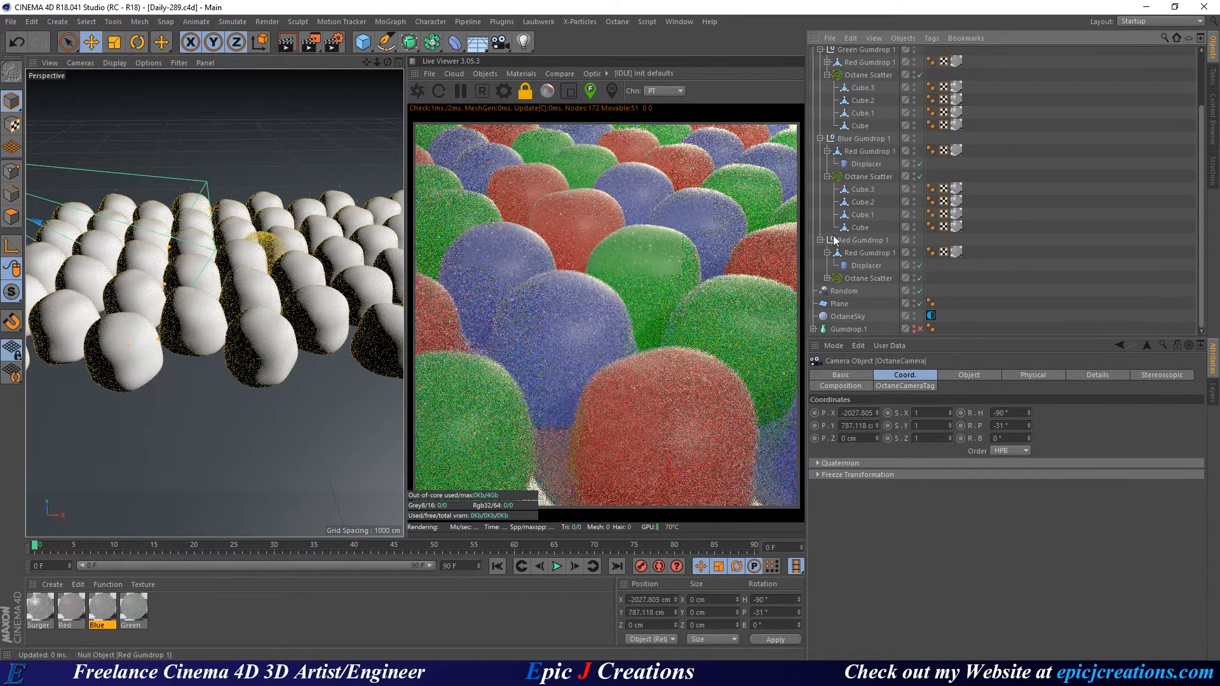
{"action": "left_click", "coordinate": [858, 294]}
{"action": "scroll", "coordinate": [871, 298], "scroll_direction": "down", "scroll_amount": 2}
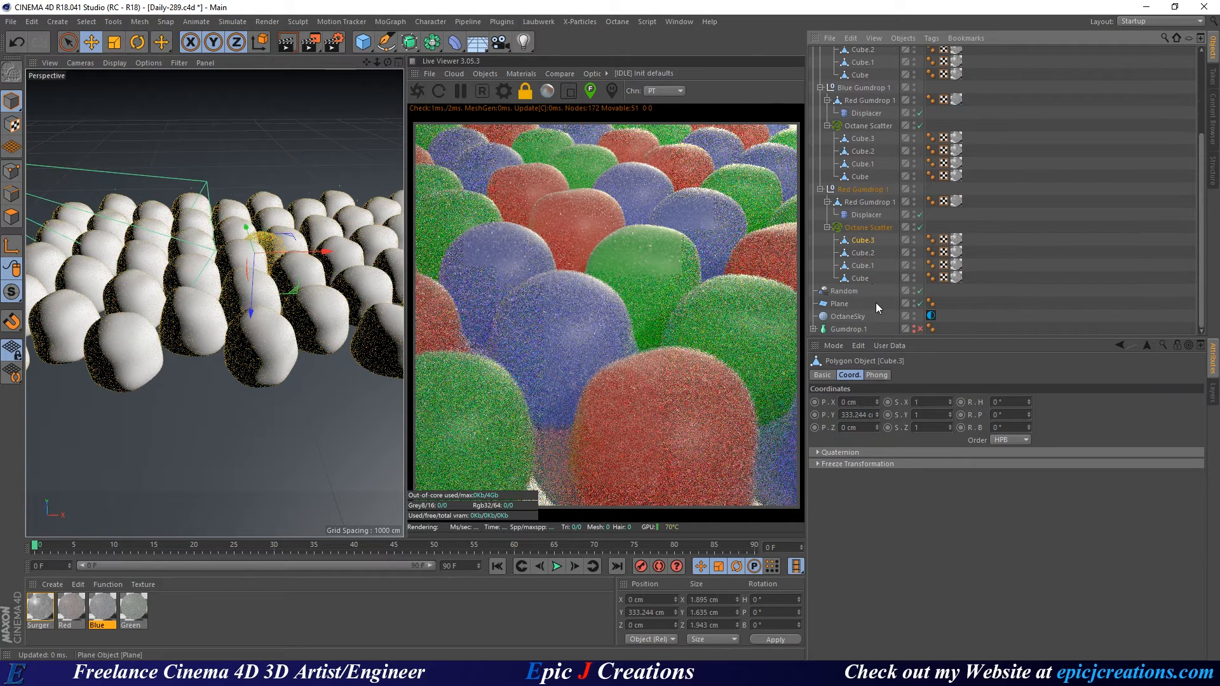
{"action": "left_click", "coordinate": [865, 277], "text": "shift"}
Add the blue and green scatters' four cubes each to the selection, then disable the Cloner.
{"action": "left_click", "coordinate": [864, 176], "text": "ctrl"}
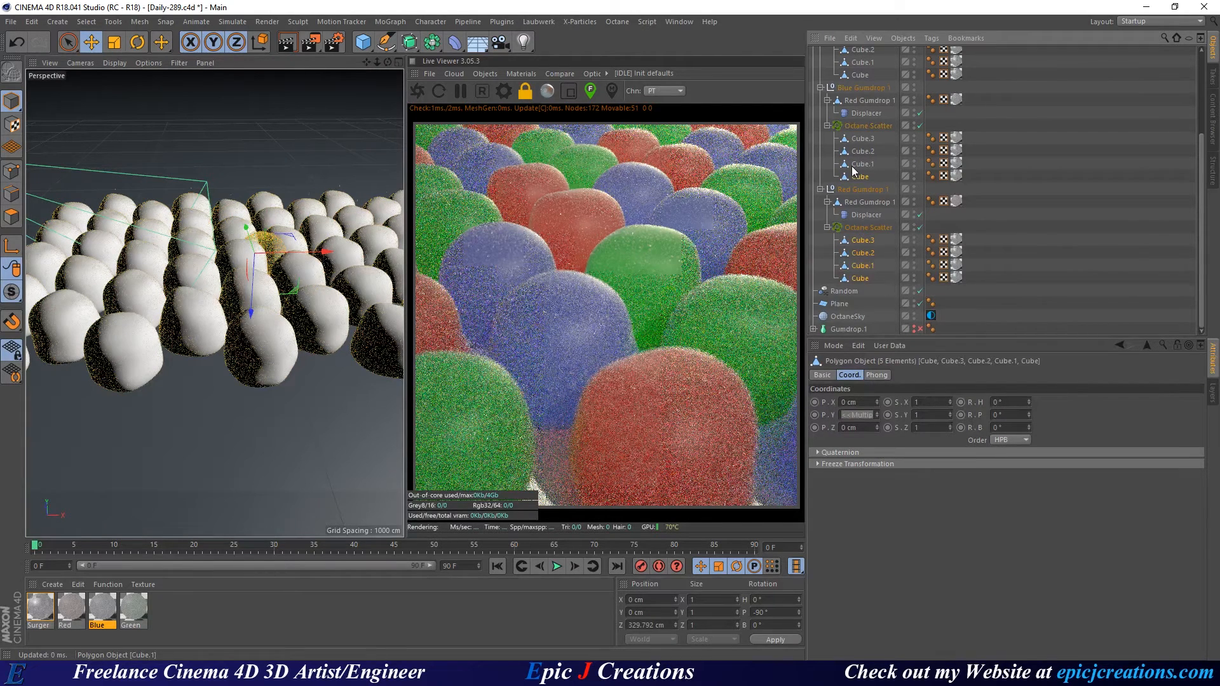
{"action": "left_click", "coordinate": [863, 163], "text": "ctrl"}
{"action": "left_click", "coordinate": [863, 151], "text": "ctrl"}
{"action": "left_click", "coordinate": [863, 138], "text": "ctrl"}
{"action": "scroll", "coordinate": [886, 118], "scroll_direction": "up", "scroll_amount": 3}
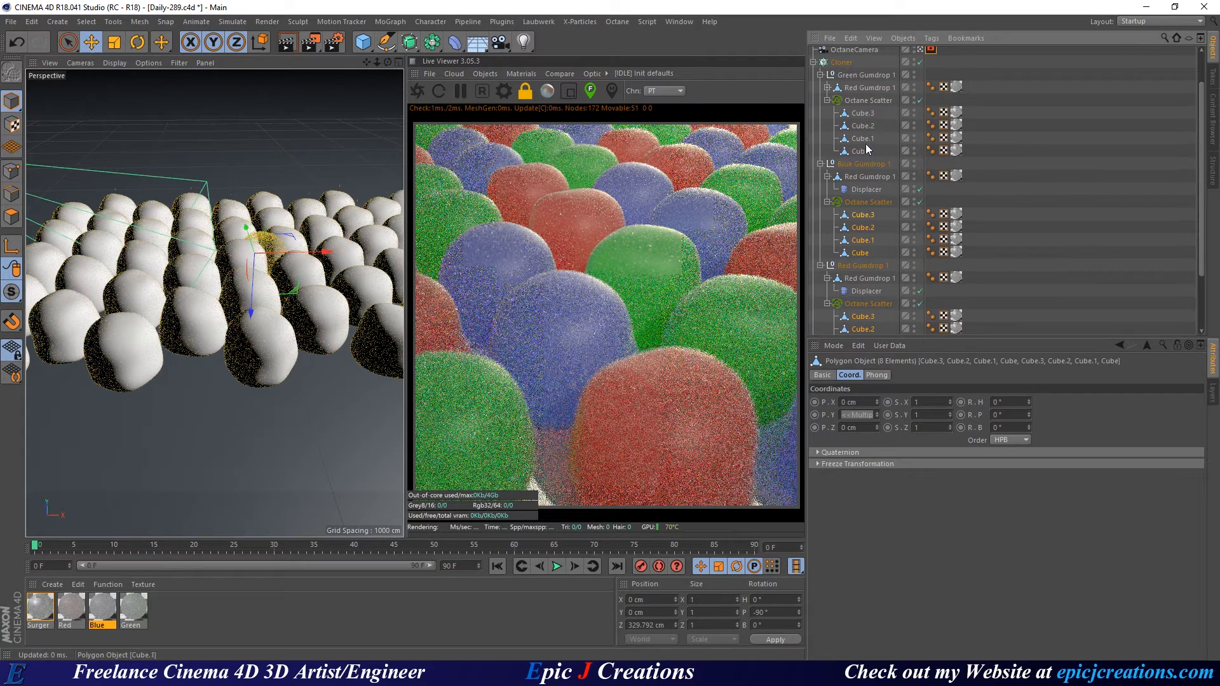
{"action": "left_click", "coordinate": [862, 150], "text": "ctrl"}
{"action": "left_click", "coordinate": [863, 138], "text": "ctrl"}
{"action": "left_click", "coordinate": [863, 125], "text": "ctrl"}
{"action": "left_click", "coordinate": [862, 113], "text": "ctrl"}
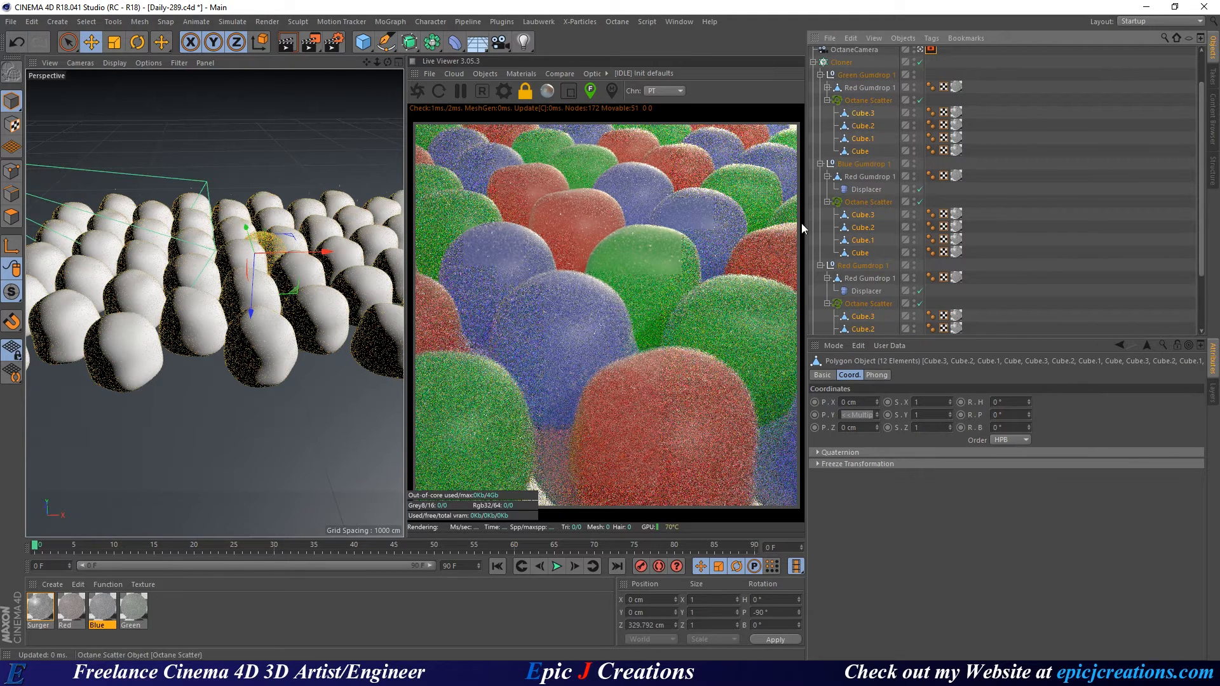
{"action": "key", "text": "t"}
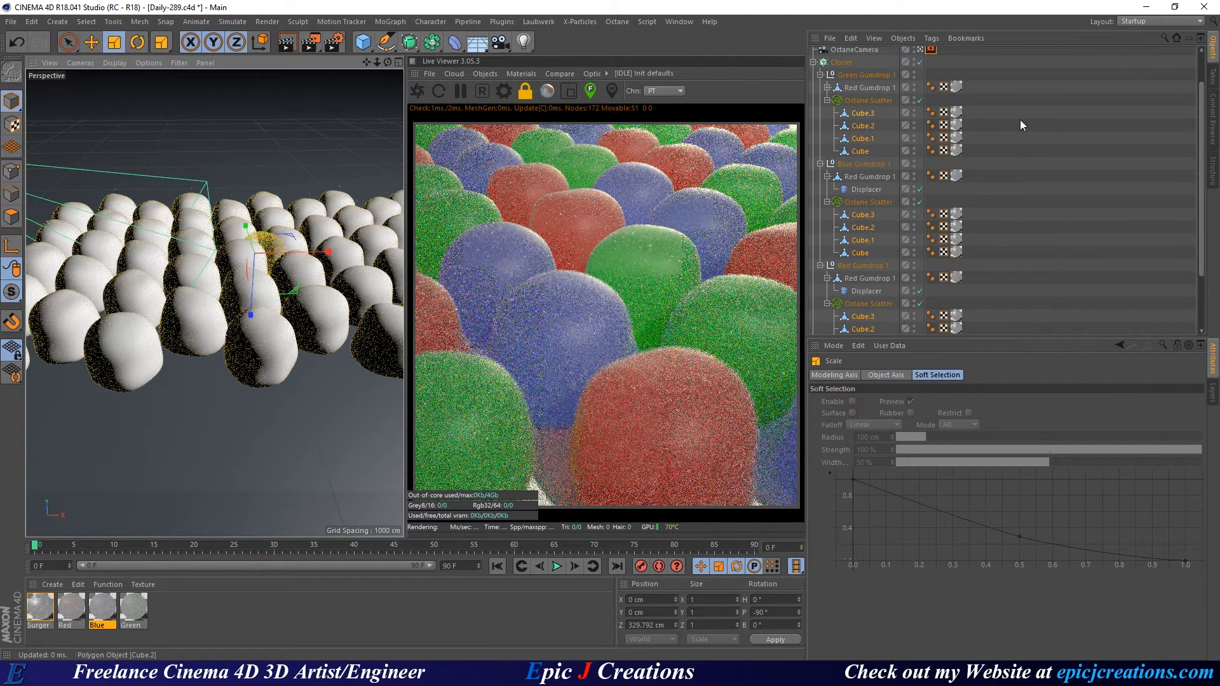
{"action": "left_click", "coordinate": [920, 62]}
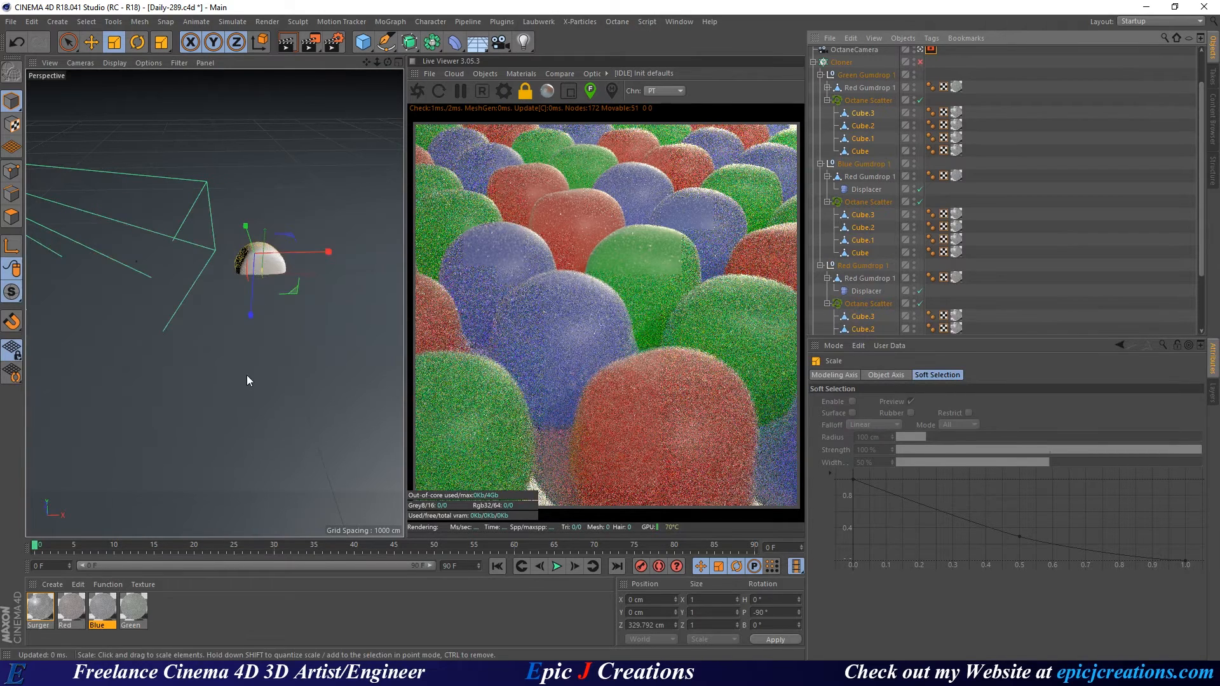
Scale the crystal cubes up and back down, save, and orbit onto the single gumdrop.
{"action": "left_click_drag", "start_coordinate": [276, 384], "coordinate": [715, 272]}
{"action": "left_click_drag", "start_coordinate": [612, 307], "coordinate": [539, 314]}
{"action": "key", "text": "ctrl+s"}
{"action": "scroll", "coordinate": [290, 261], "scroll_direction": "up", "scroll_amount": 8}
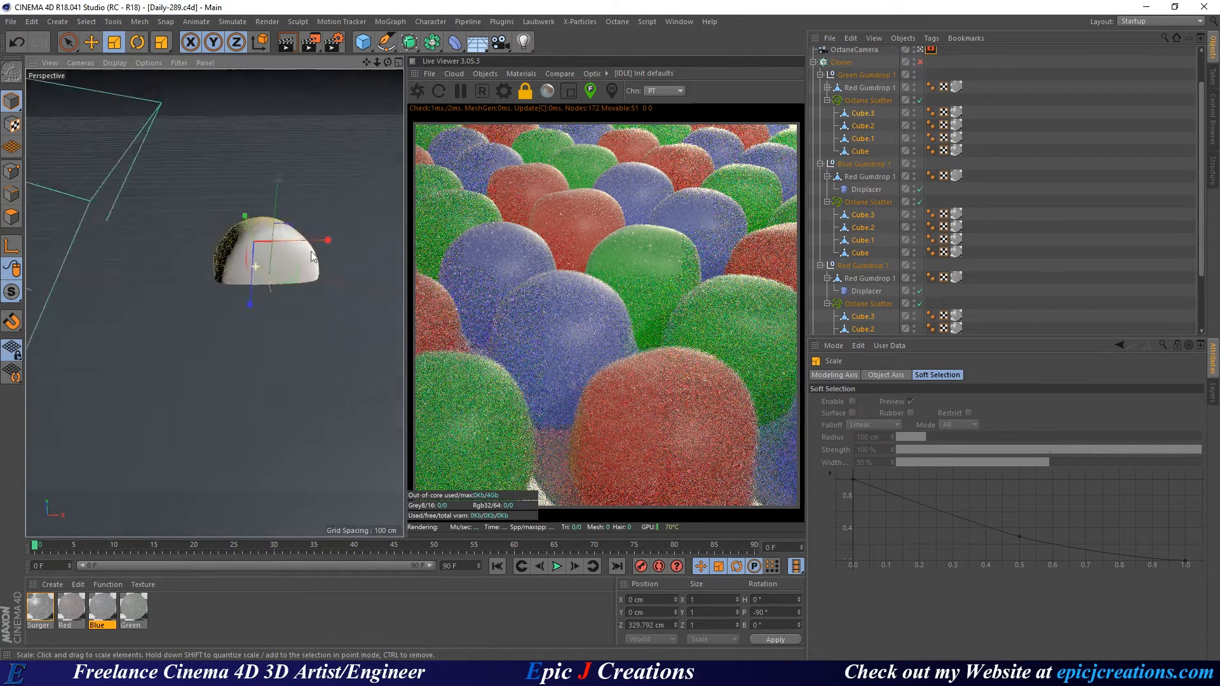
{"action": "left_click_drag", "start_coordinate": [288, 260], "coordinate": [349, 275], "text": "alt"}
{"action": "left_click", "coordinate": [411, 91]}
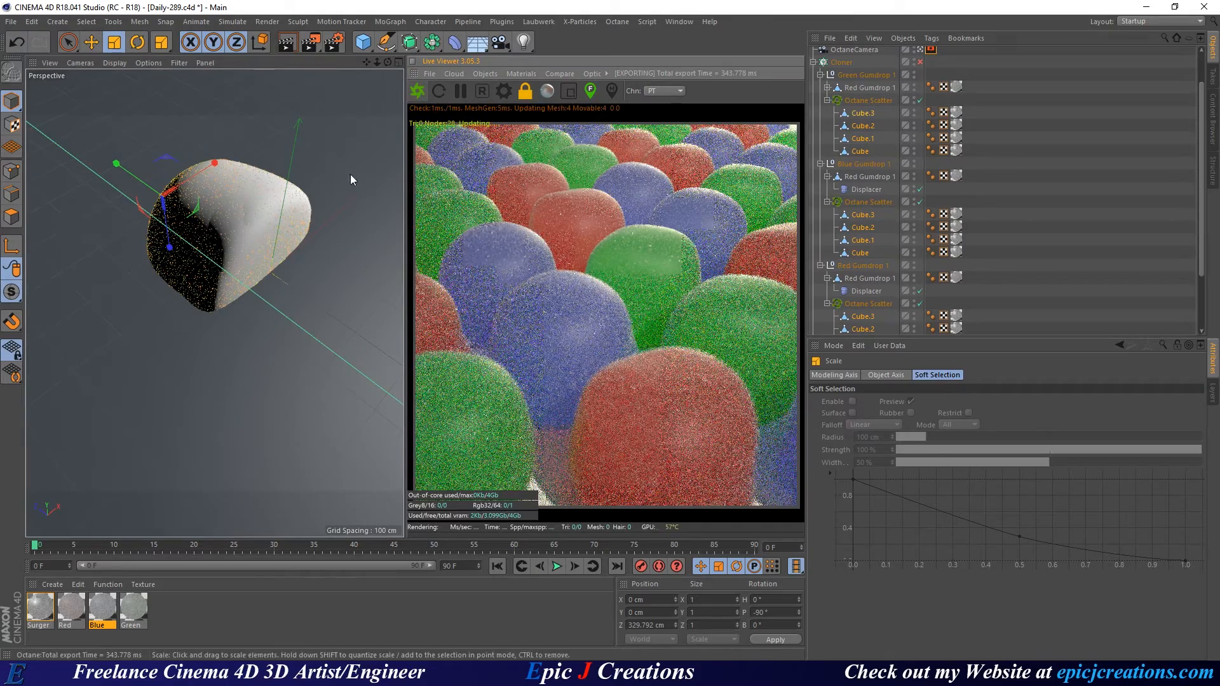
Toggle the four-view layout, stop viewing through the OctaneCamera, and select the Random effector.
{"action": "middle_click", "coordinate": [324, 205]}
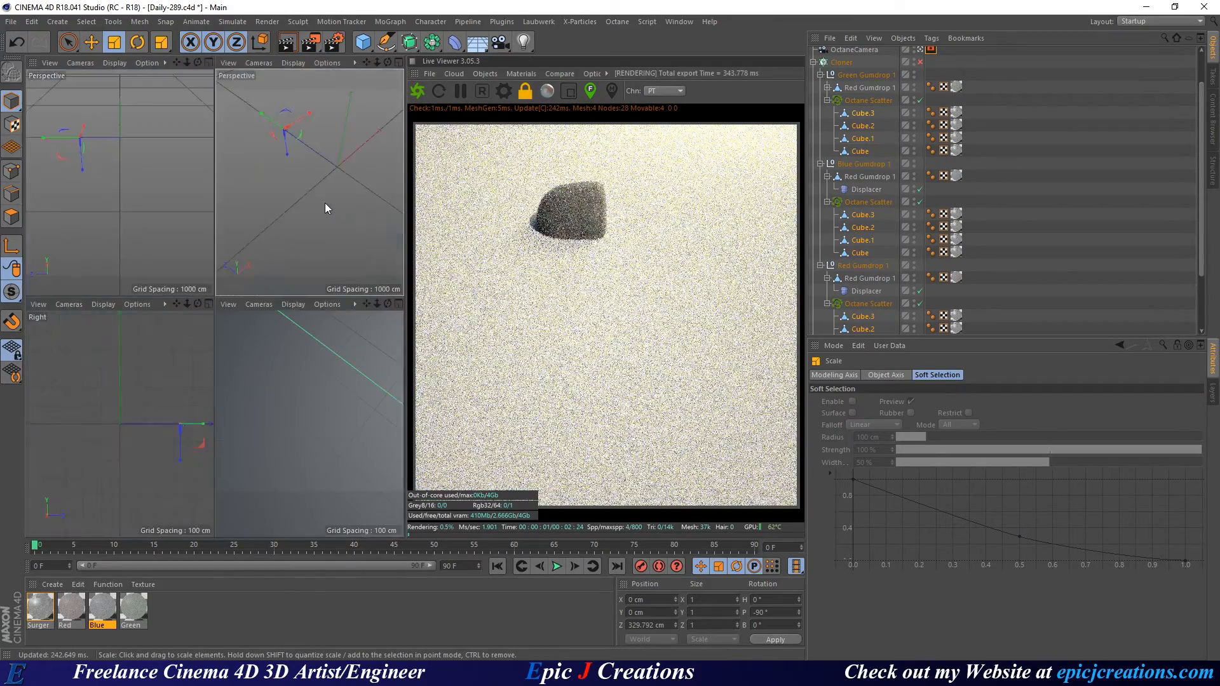
{"action": "middle_click", "coordinate": [142, 163]}
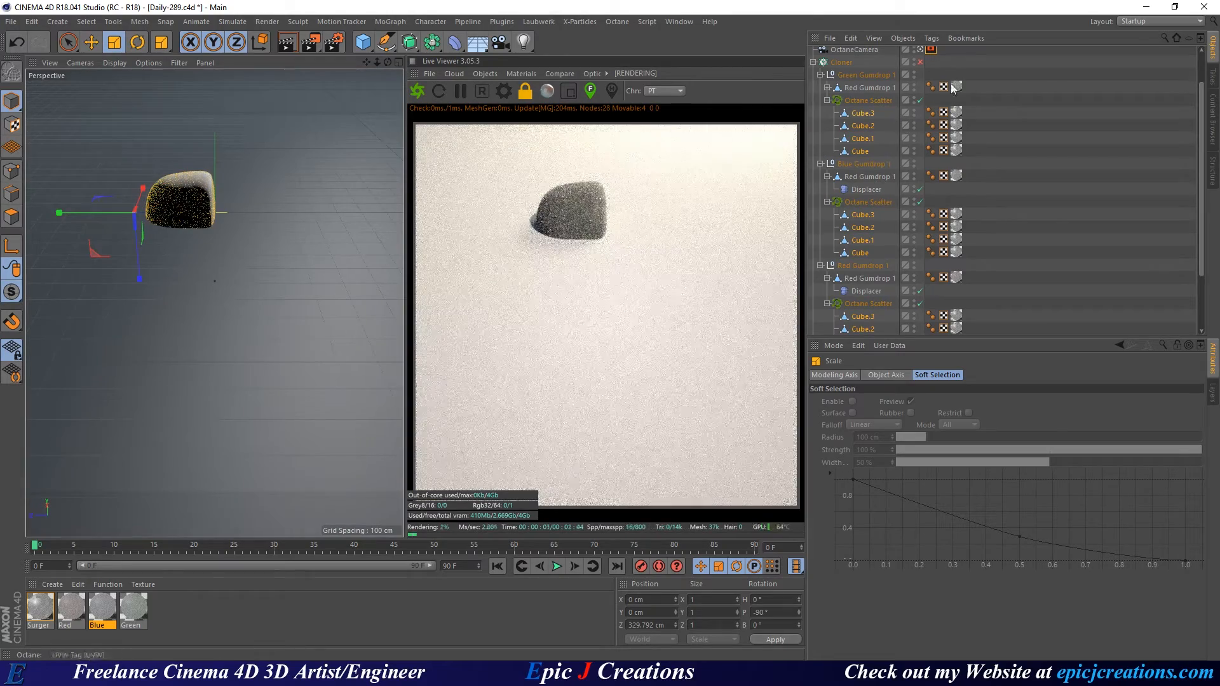
{"action": "left_click", "coordinate": [920, 49]}
{"action": "scroll", "coordinate": [202, 276], "scroll_direction": "down", "scroll_amount": 2}
{"action": "scroll", "coordinate": [202, 276], "scroll_direction": "up", "scroll_amount": 5}
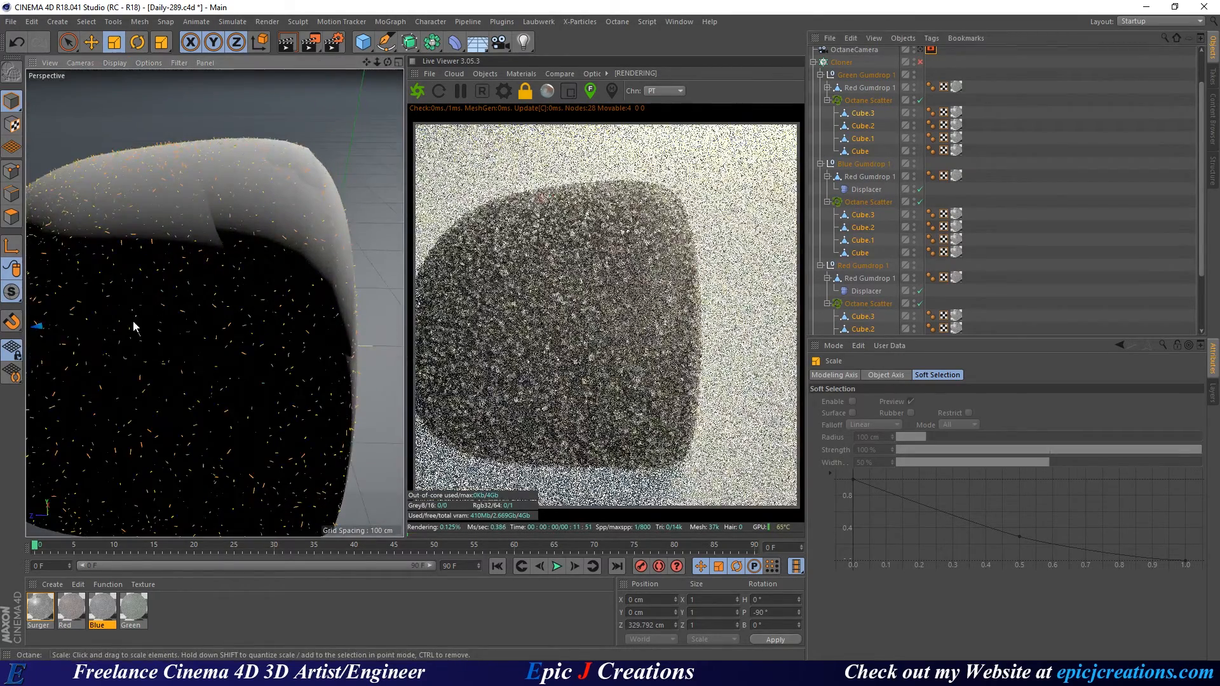
{"action": "scroll", "coordinate": [249, 300], "scroll_direction": "down", "scroll_amount": 3}
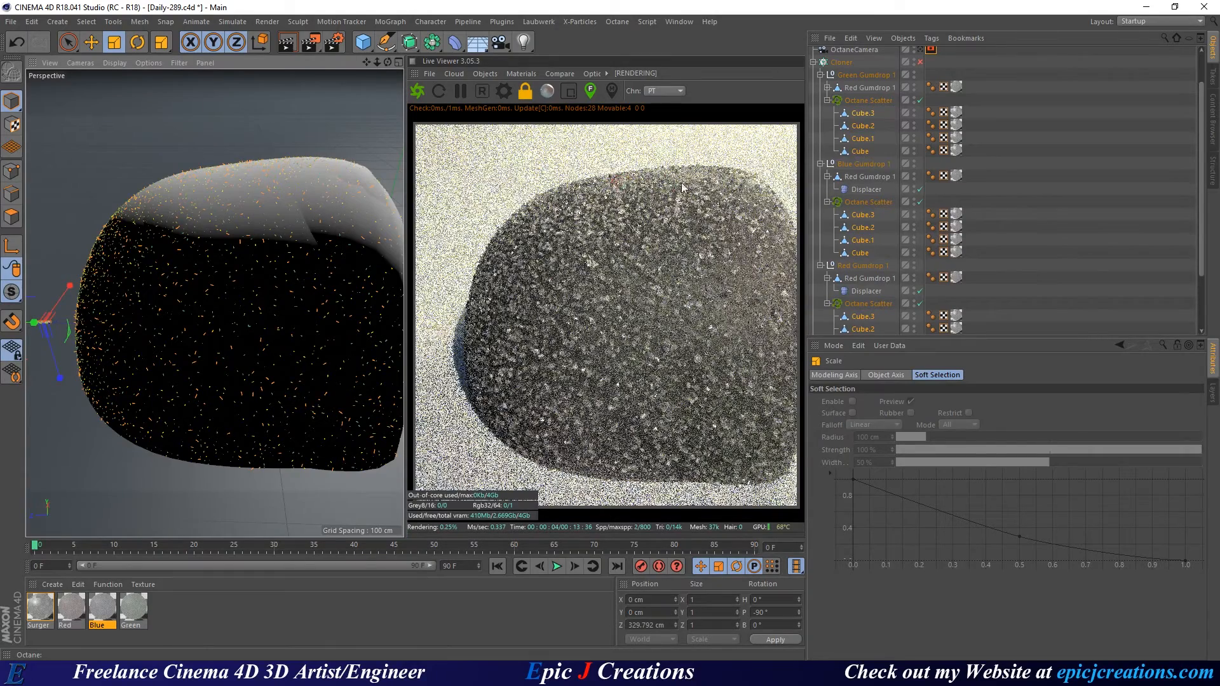
{"action": "scroll", "coordinate": [859, 60], "scroll_direction": "up", "scroll_amount": 2}
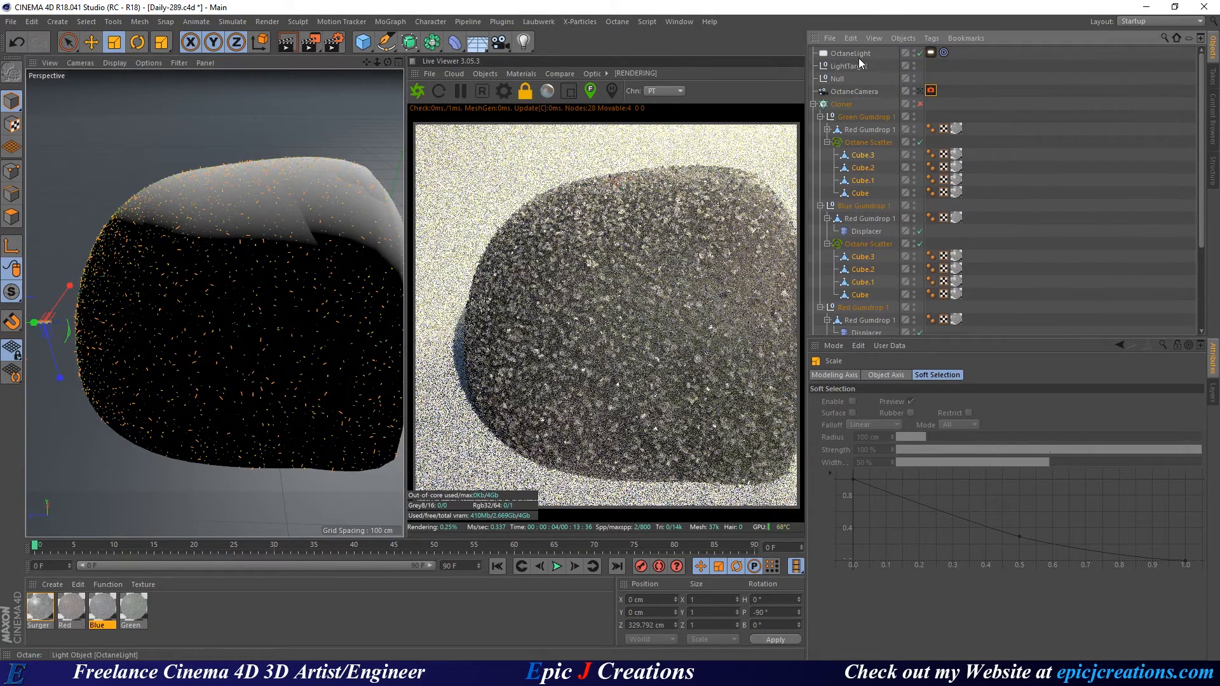
{"action": "scroll", "coordinate": [890, 165], "scroll_direction": "down", "scroll_amount": 5}
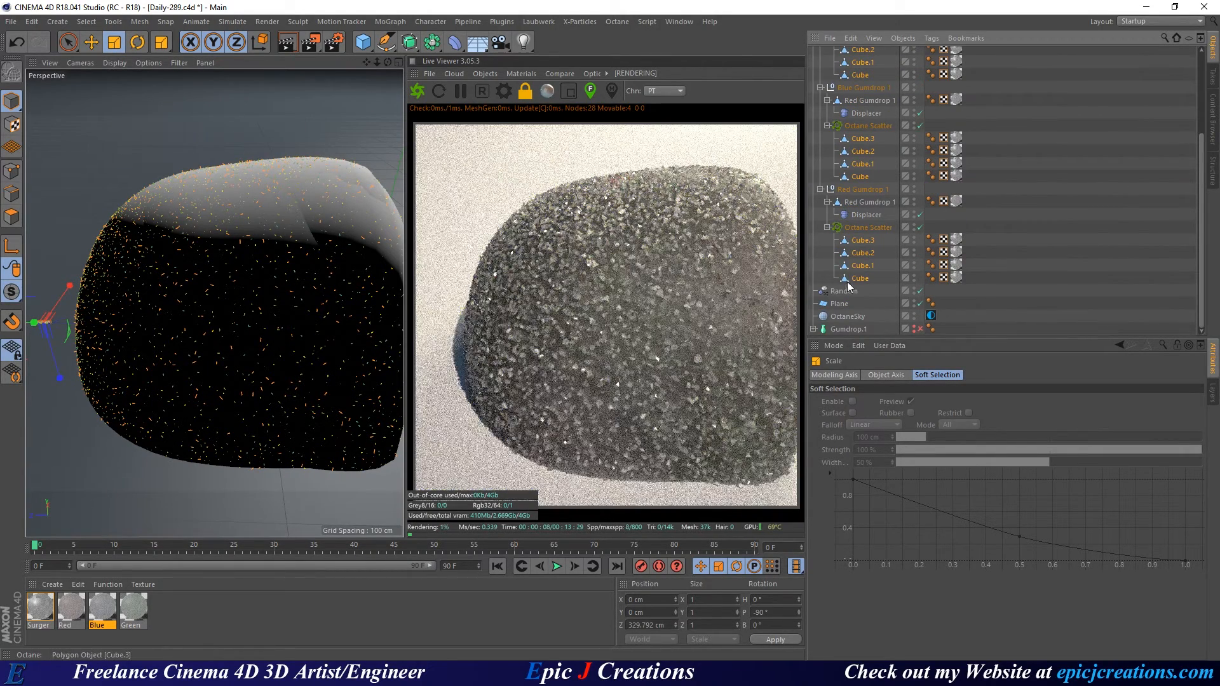
{"action": "left_click", "coordinate": [844, 293]}
Show the Random effector's transform parameters and zero its scale variation.
{"action": "left_click", "coordinate": [905, 375]}
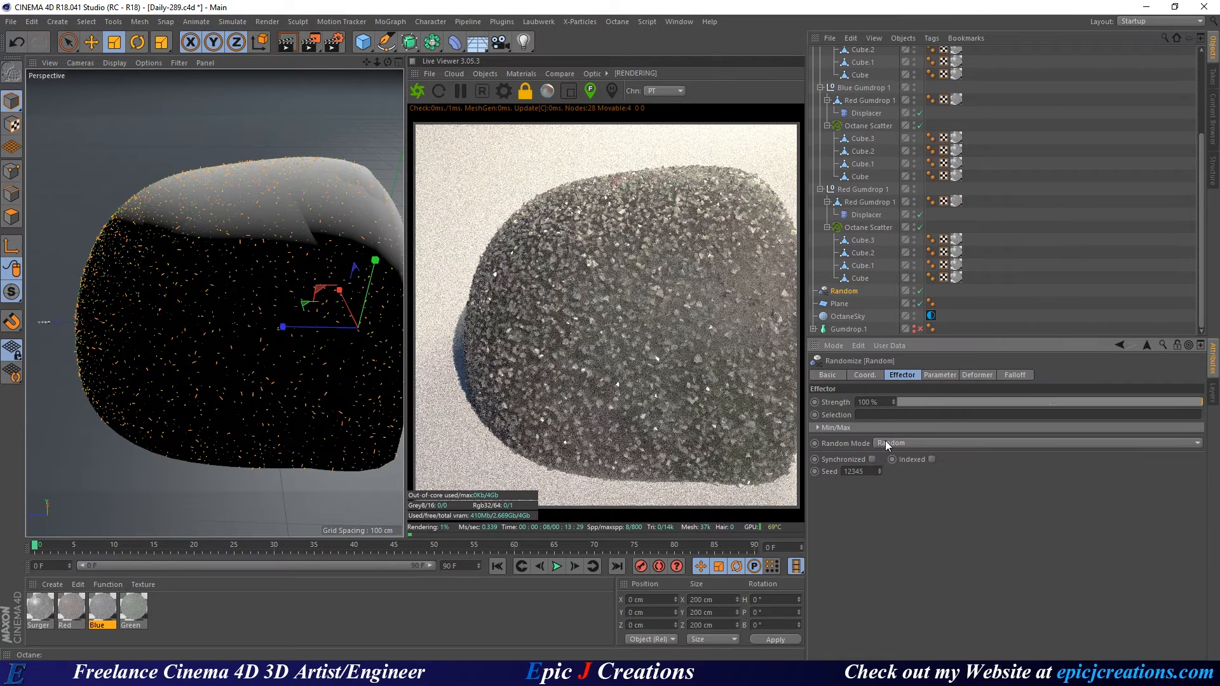
{"action": "left_click", "coordinate": [936, 375]}
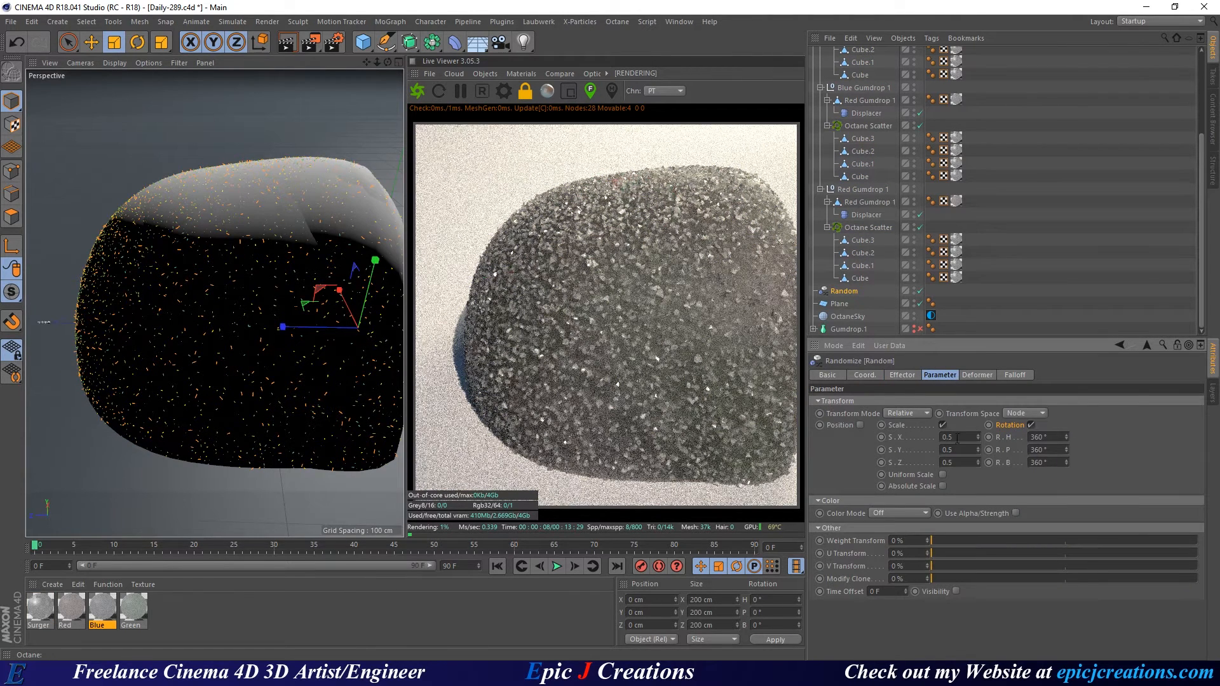
{"action": "left_click", "coordinate": [943, 437]}
{"action": "type", "text": "0"}
{"action": "key", "text": "Tab"}
{"action": "type", "text": "0"}
{"action": "key", "text": "Return"}
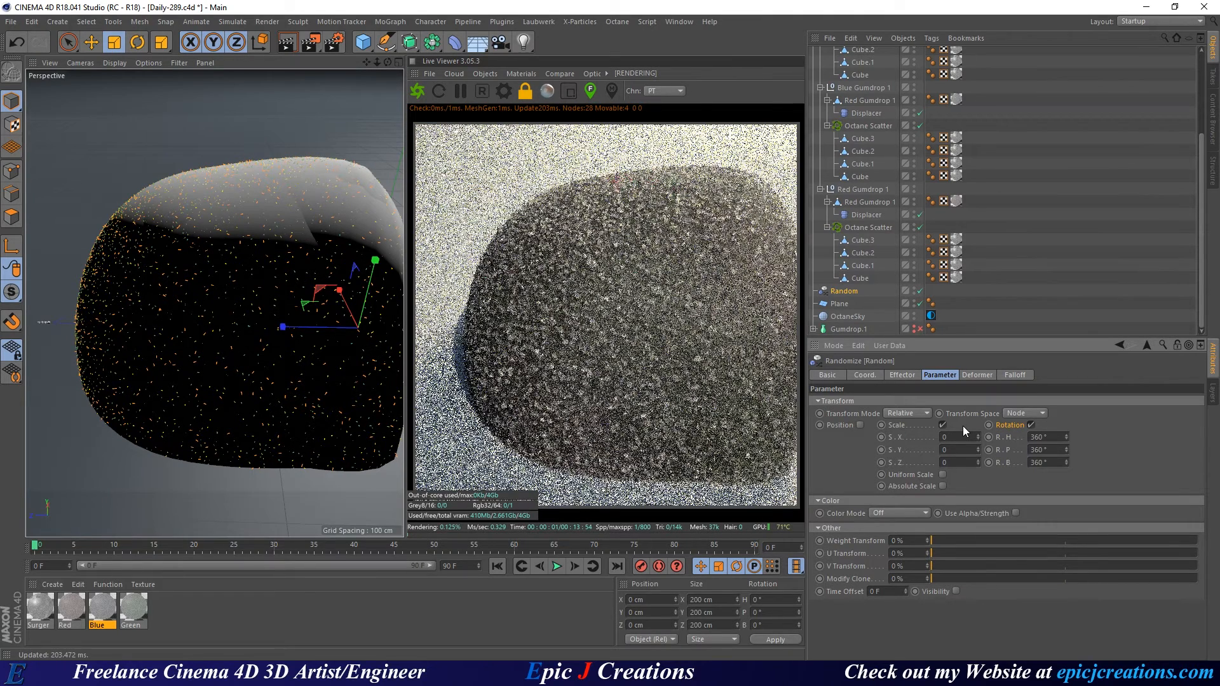
Enter 0.1 for the X, Y and Z scale variation and save.
{"action": "left_click_drag", "start_coordinate": [950, 437], "coordinate": [909, 438]}
{"action": "type", "text": "."}
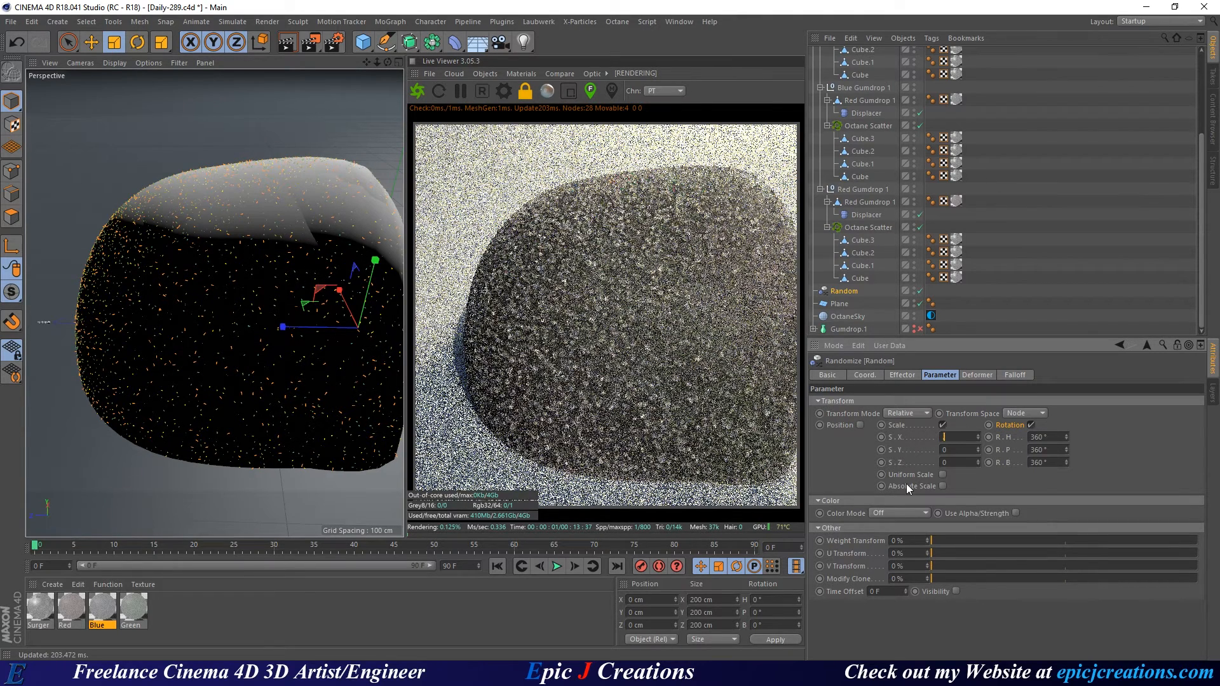
{"action": "key", "text": "Tab"}
{"action": "type", "text": "1"}
{"action": "key", "text": "Tab"}
{"action": "type", "text": "."}
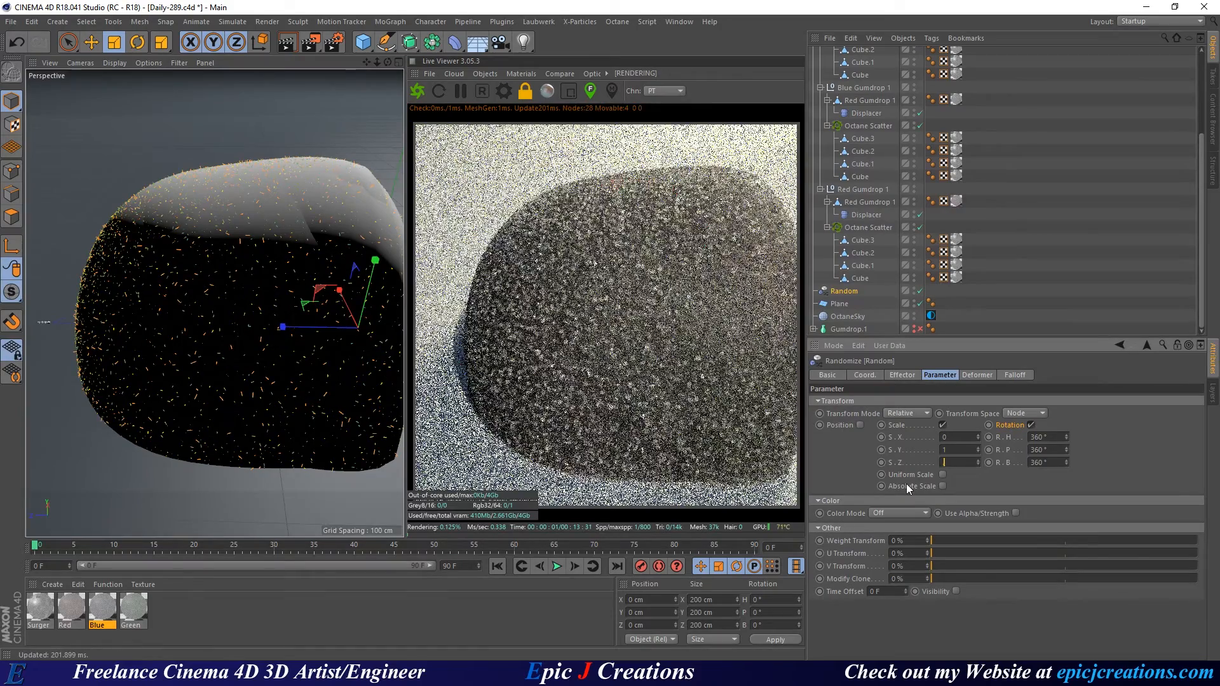
{"action": "type", "text": "1"}
{"action": "key", "text": "Return"}
{"action": "left_click_drag", "start_coordinate": [950, 437], "coordinate": [931, 439]}
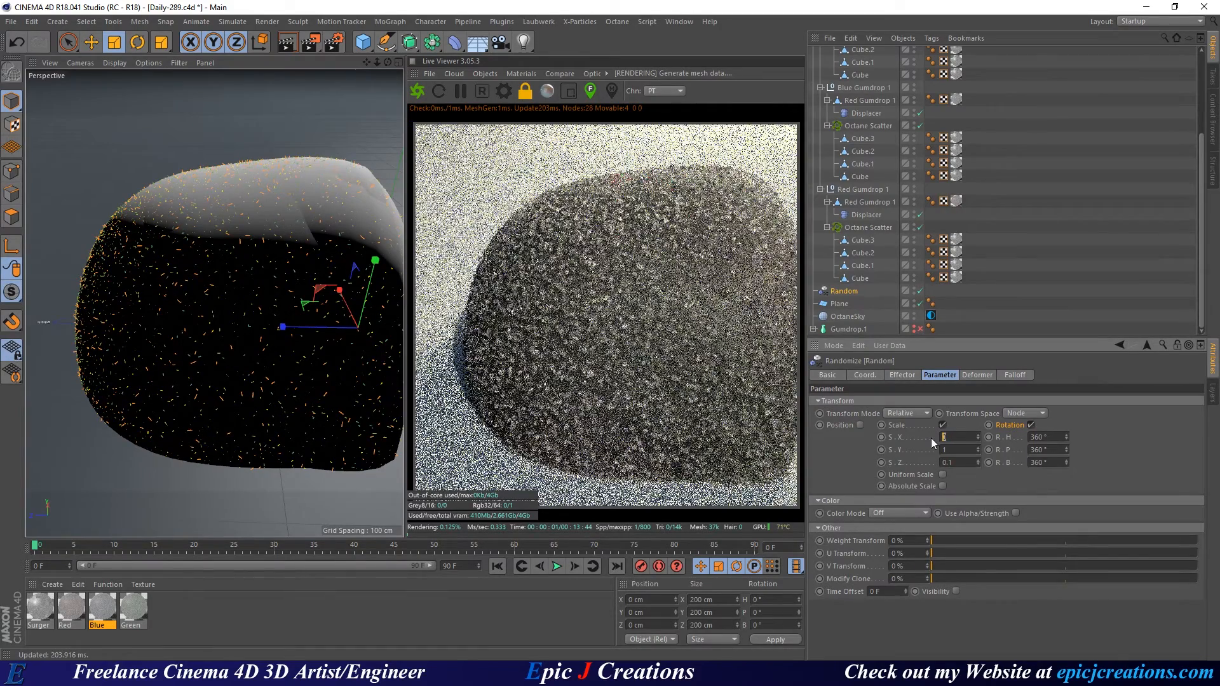
{"action": "type", "text": ".1"}
{"action": "key", "text": "Tab"}
{"action": "type", "text": "0"}
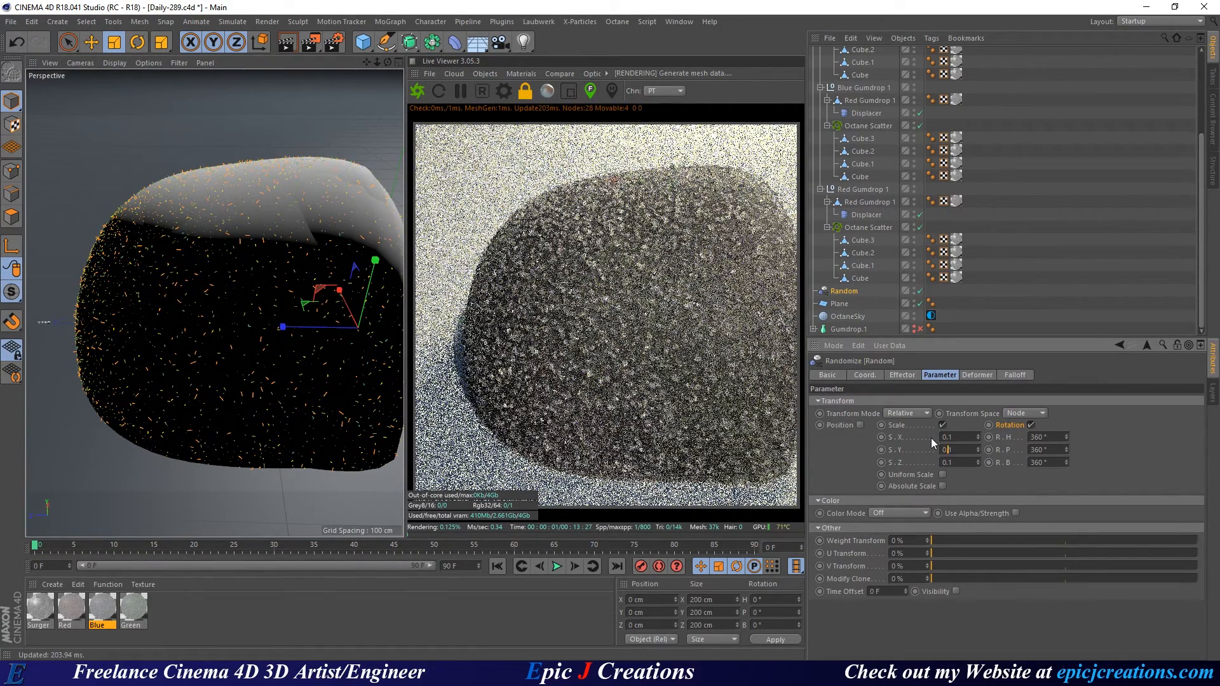
{"action": "type", "text": ".1"}
{"action": "key", "text": "Return"}
{"action": "key", "text": "ctrl+s"}
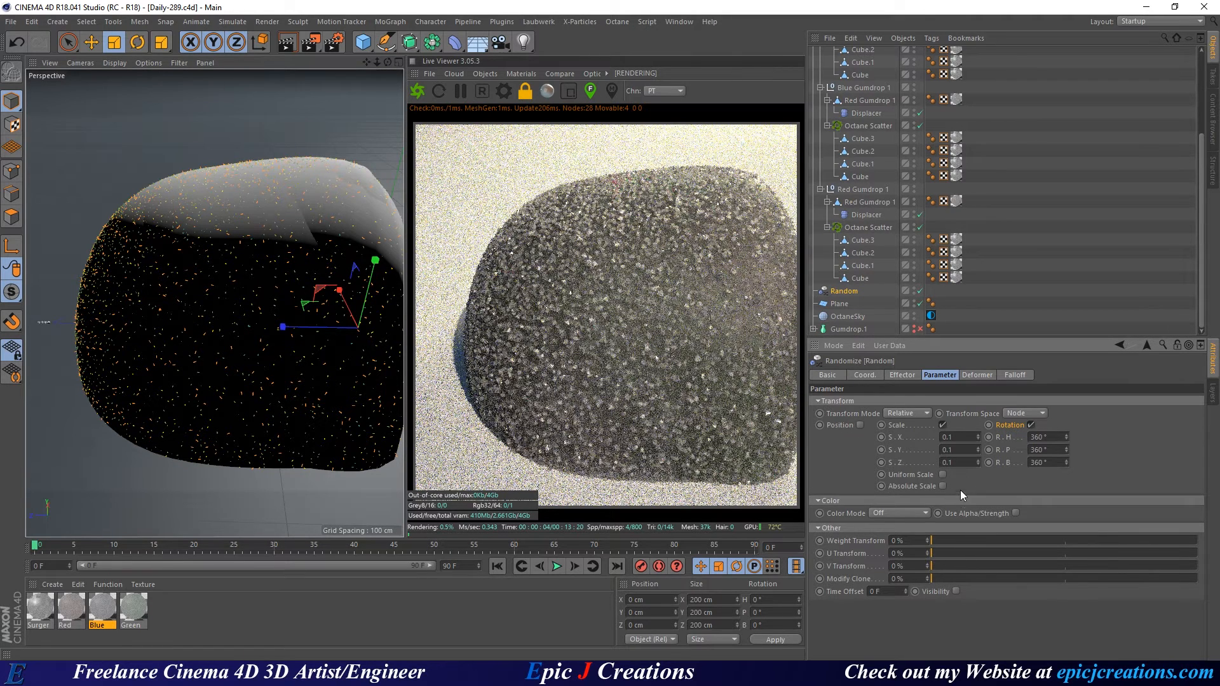
Change the X, Y and Z scale variation to -0.1, save, and deselect the effector.
{"action": "left_click_drag", "start_coordinate": [970, 436], "coordinate": [925, 438]}
{"action": "key", "text": "Tab"}
{"action": "type", "text": "-.1"}
{"action": "key", "text": "Tab"}
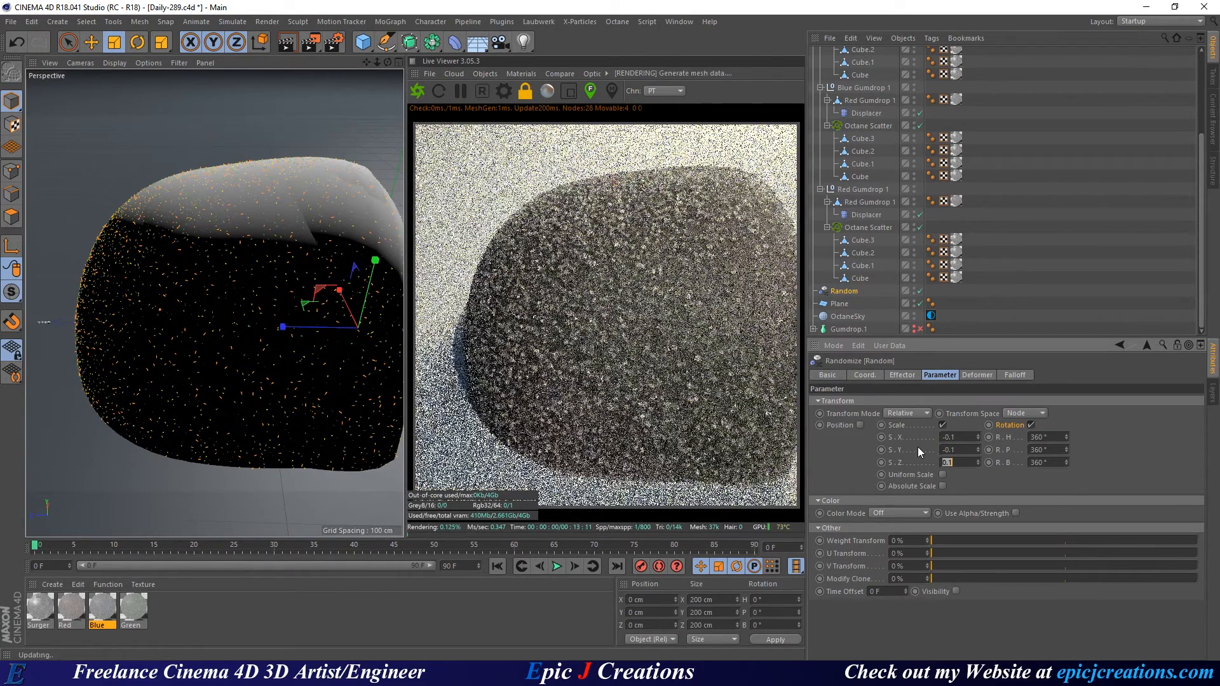
{"action": "type", "text": "-0.1"}
{"action": "key", "text": "Return"}
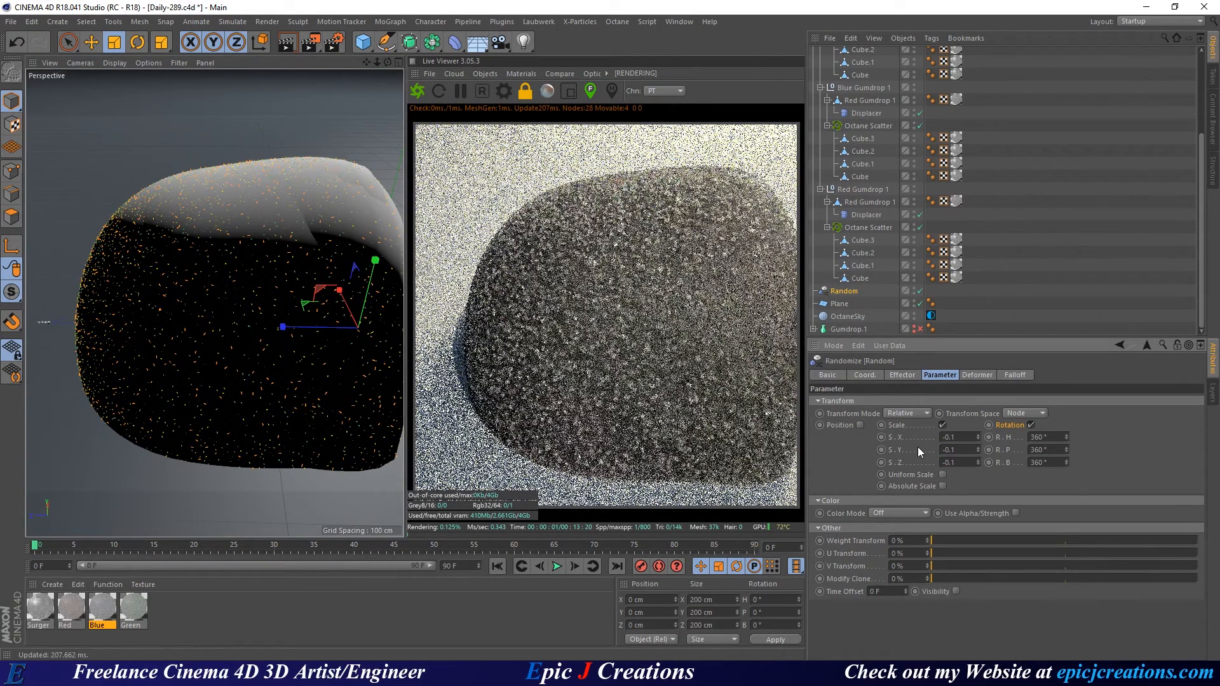
{"action": "key", "text": "ctrl+s"}
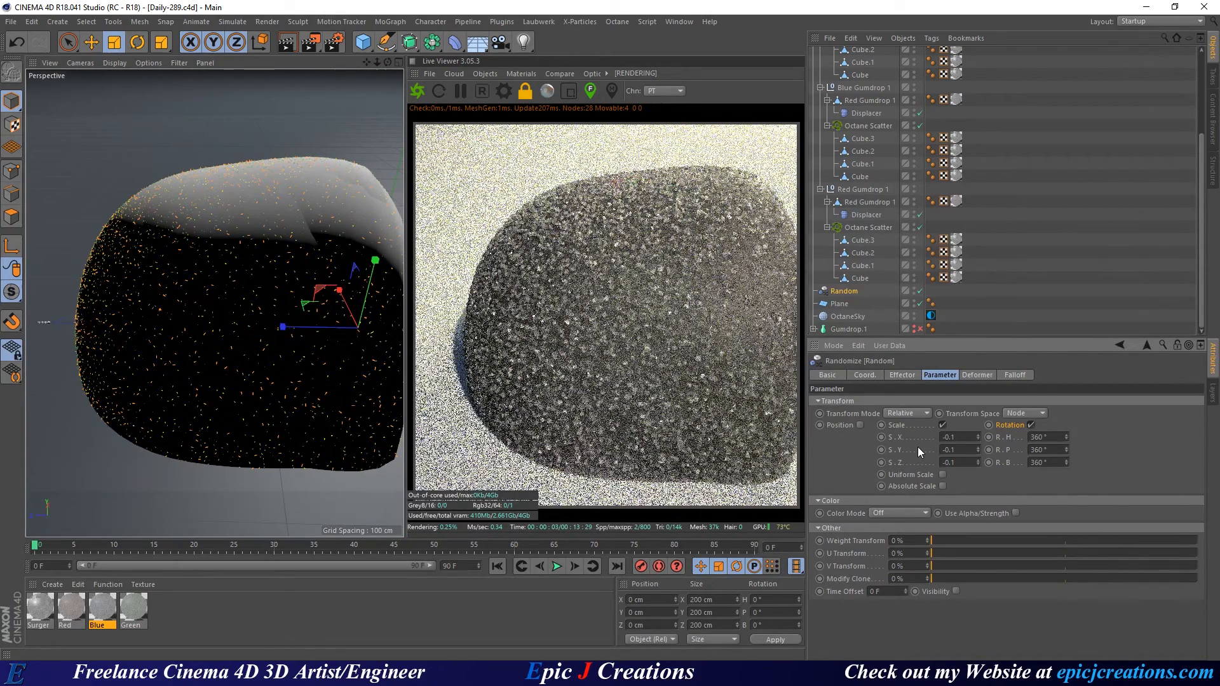
{"action": "left_click", "coordinate": [1084, 294]}
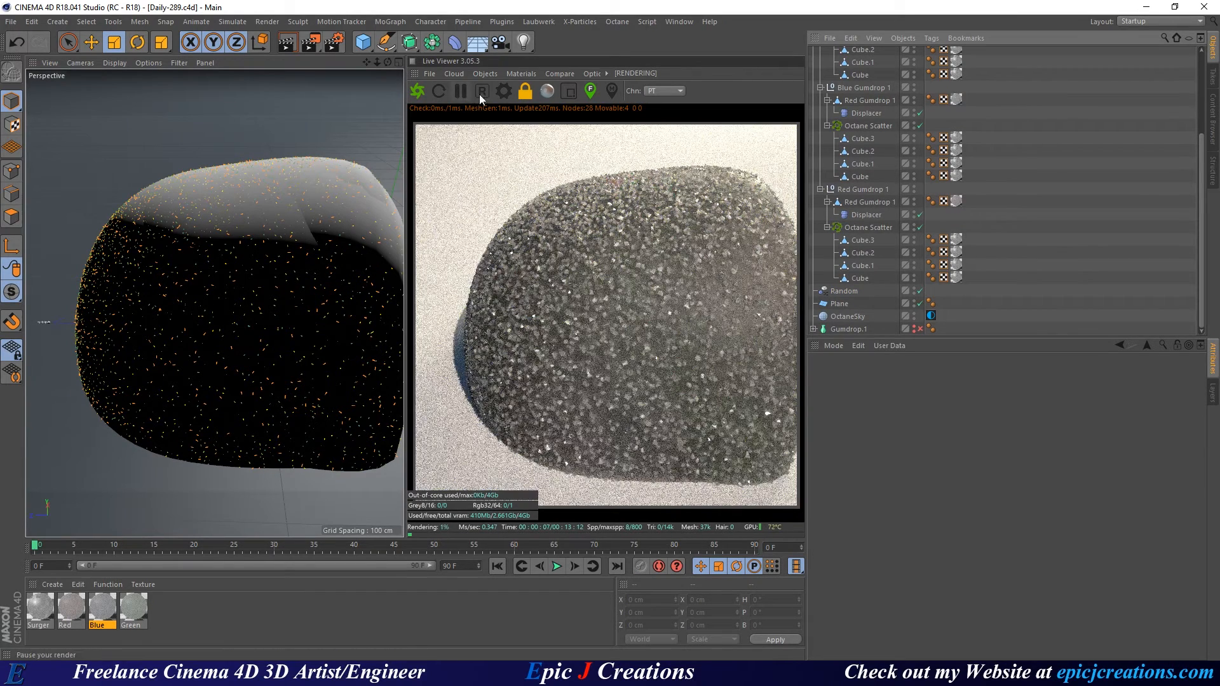
Pull the view back to show the camera frustum and save the project.
{"action": "scroll", "coordinate": [351, 279], "scroll_direction": "down", "scroll_amount": 5}
{"action": "left_click_drag", "start_coordinate": [351, 276], "coordinate": [215, 299], "text": "alt"}
{"action": "scroll", "coordinate": [272, 283], "scroll_direction": "down", "scroll_amount": 5}
{"action": "key", "text": "ctrl+s"}
Collapse the gumdrop groups, including Blue Gumdrop 1 and Red Gumdrop 1, in the object list.
{"action": "scroll", "coordinate": [1029, 273], "scroll_direction": "up", "scroll_amount": 4}
{"action": "left_click", "coordinate": [819, 117]}
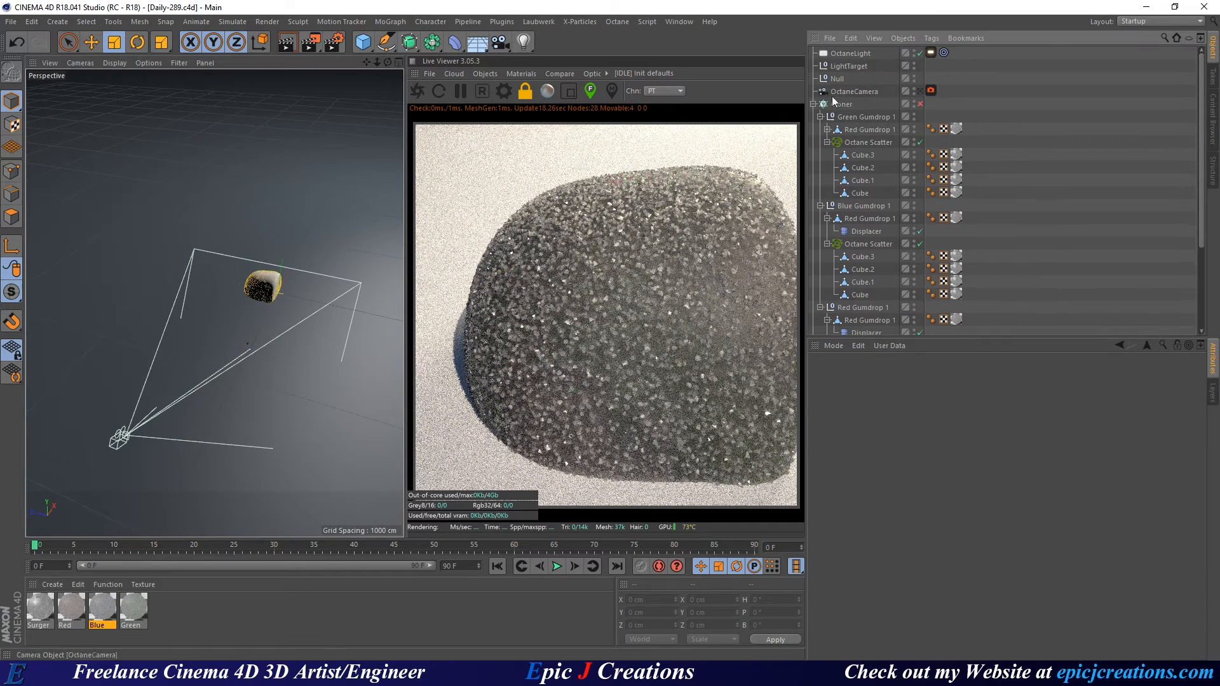
{"action": "left_click", "coordinate": [819, 130]}
{"action": "left_click", "coordinate": [820, 142]}
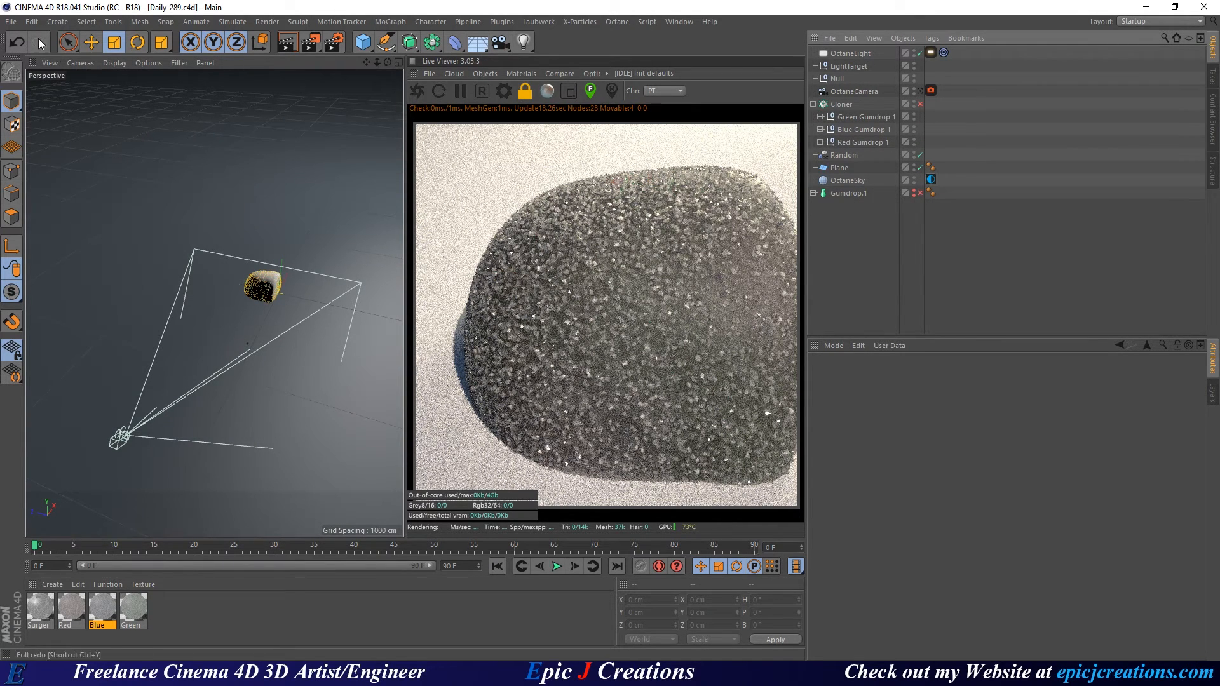
Save incrementally as Daily-290, enable the Cloner for the gumdrop field, save, and re-send the live render.
{"action": "left_click", "coordinate": [11, 22]}
{"action": "left_click", "coordinate": [63, 148]}
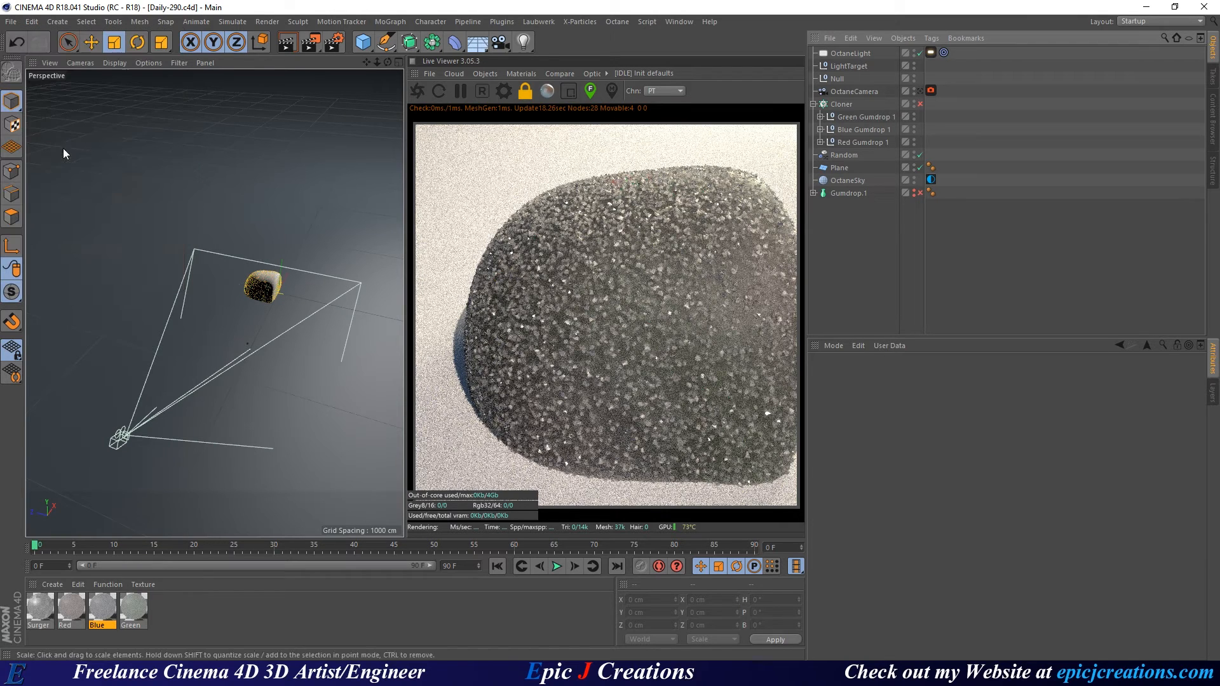
{"action": "left_click", "coordinate": [920, 105]}
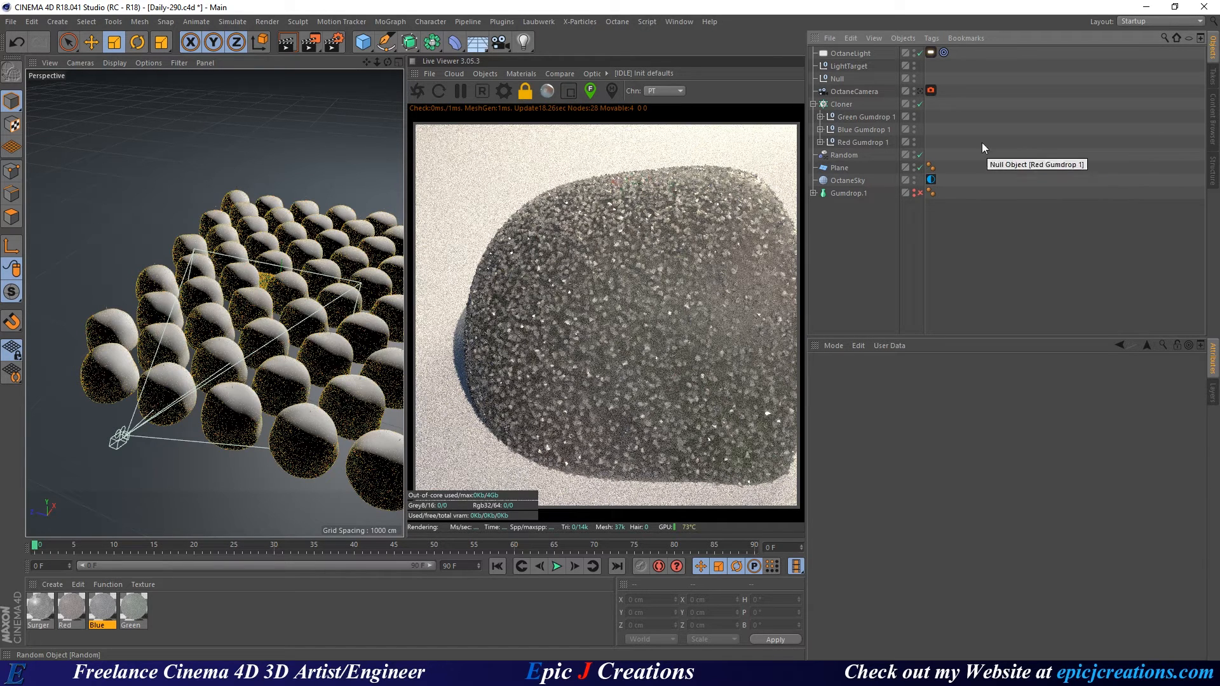
{"action": "key", "text": "ctrl+s"}
{"action": "left_click", "coordinate": [418, 91]}
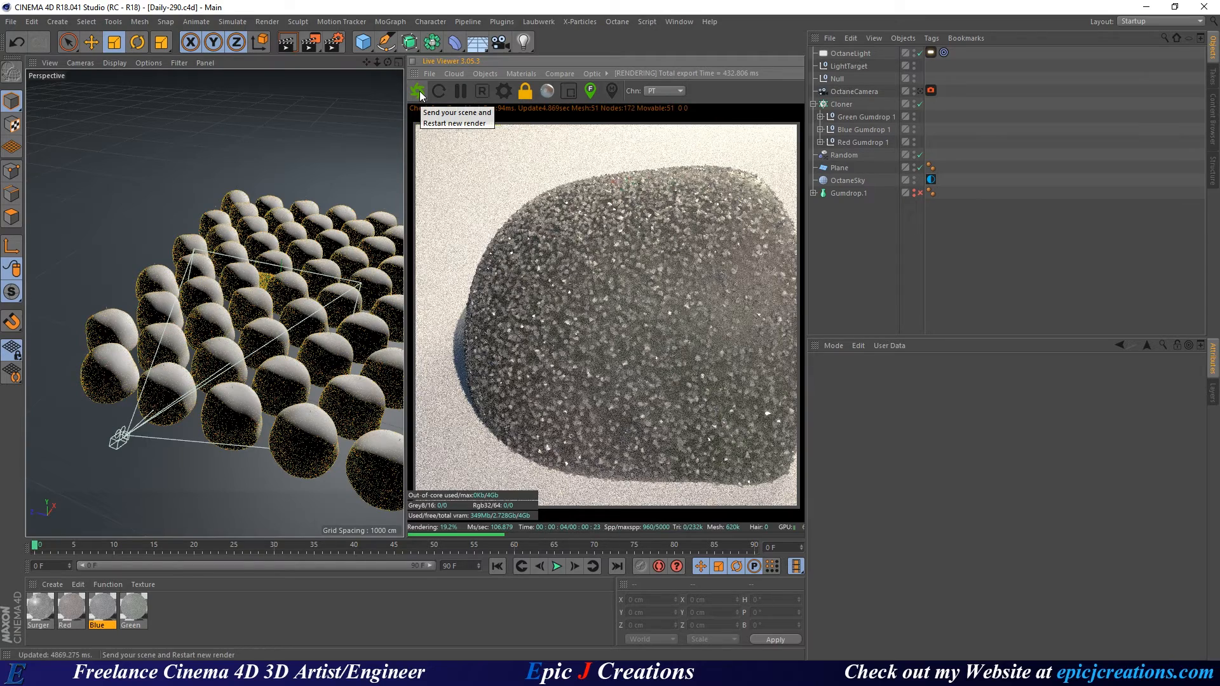
Restart the live render with the cloned gumdrops and view through the OctaneCamera.
{"action": "left_click", "coordinate": [418, 91]}
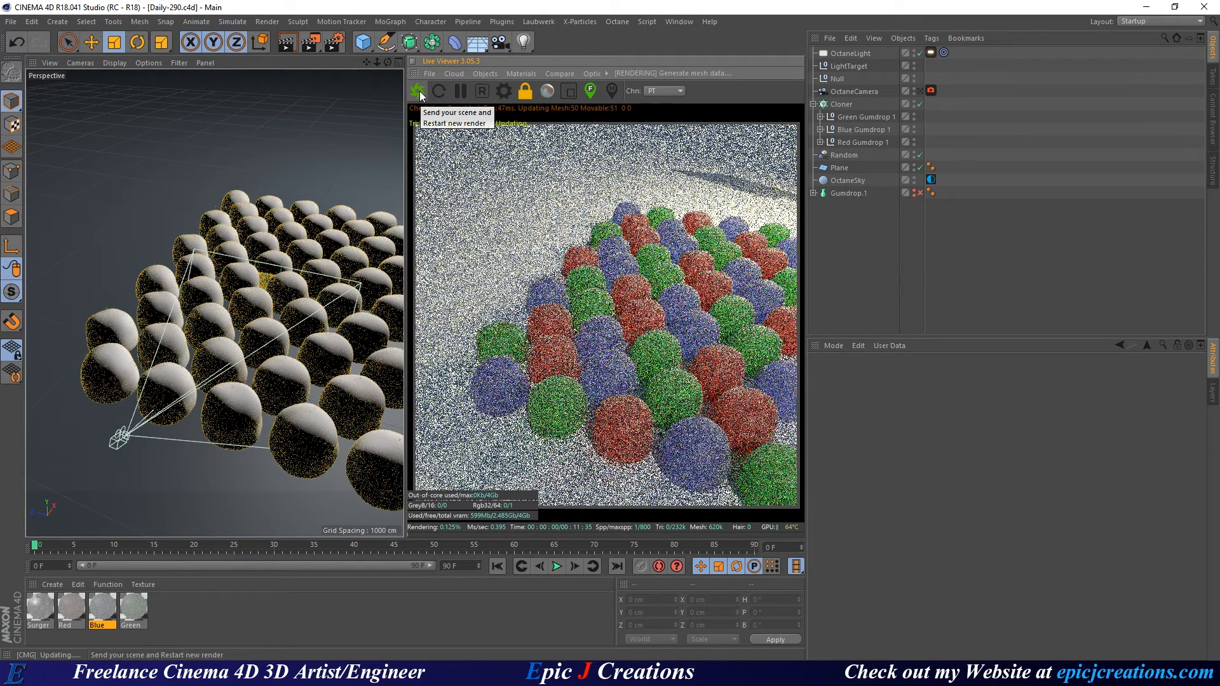
{"action": "left_click", "coordinate": [923, 94]}
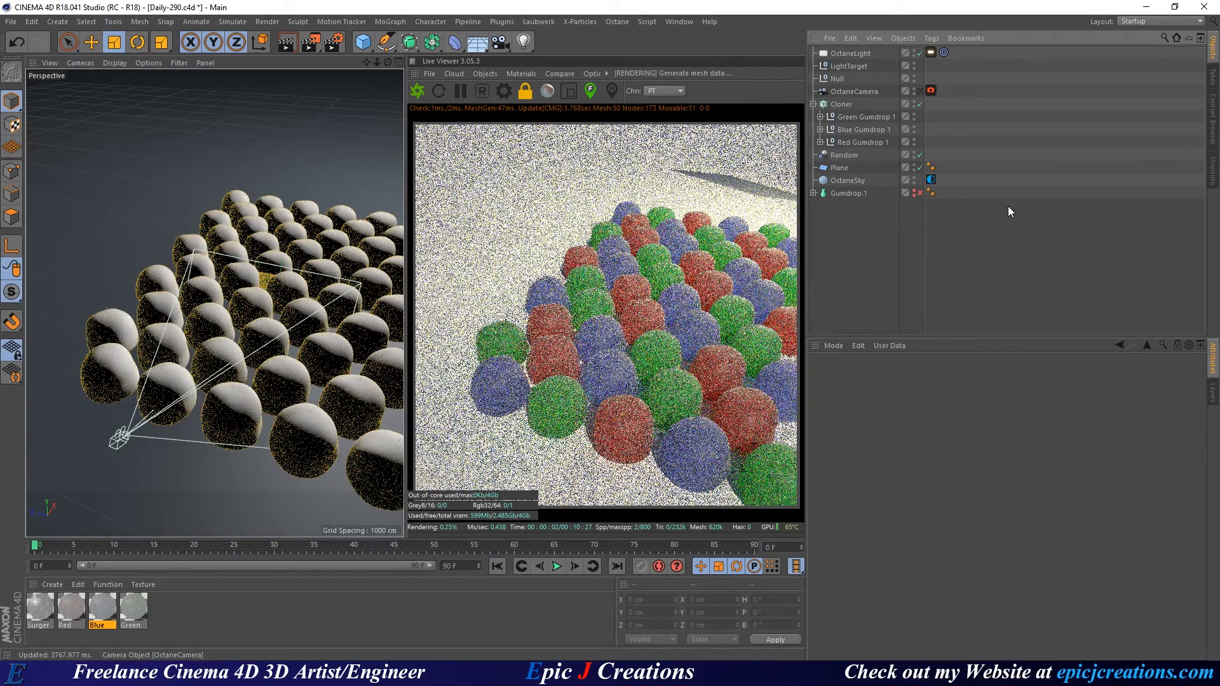
{"action": "left_click", "coordinate": [921, 90]}
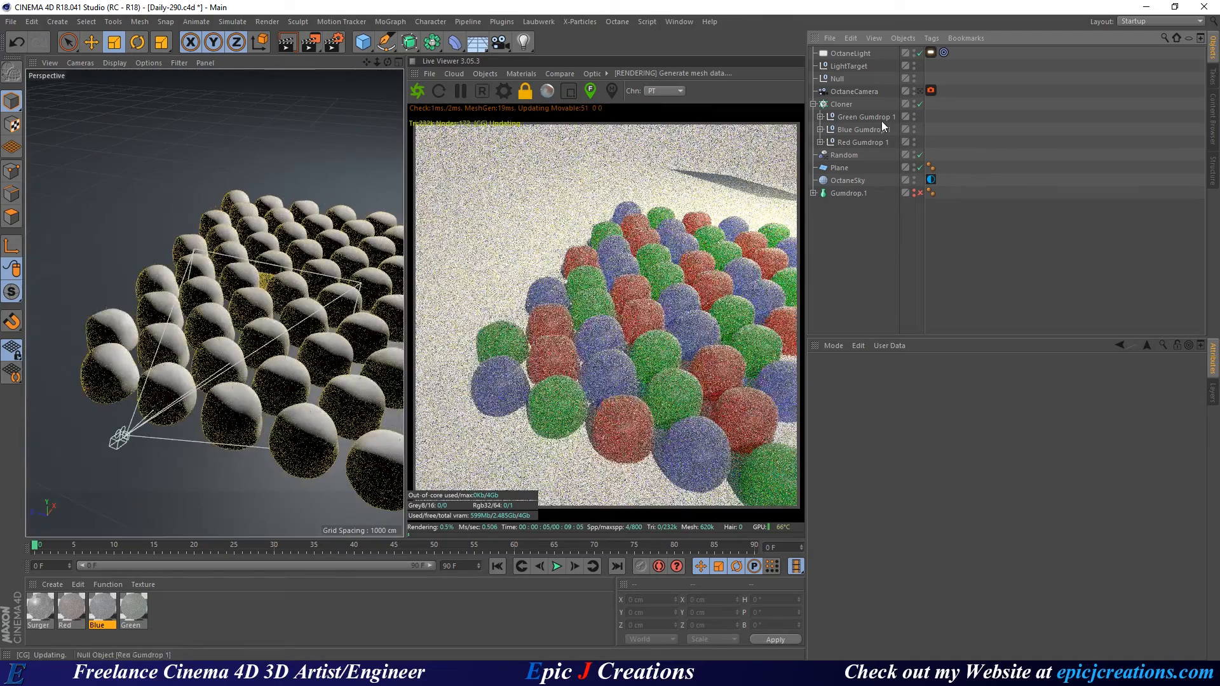
{"action": "left_click", "coordinate": [918, 91]}
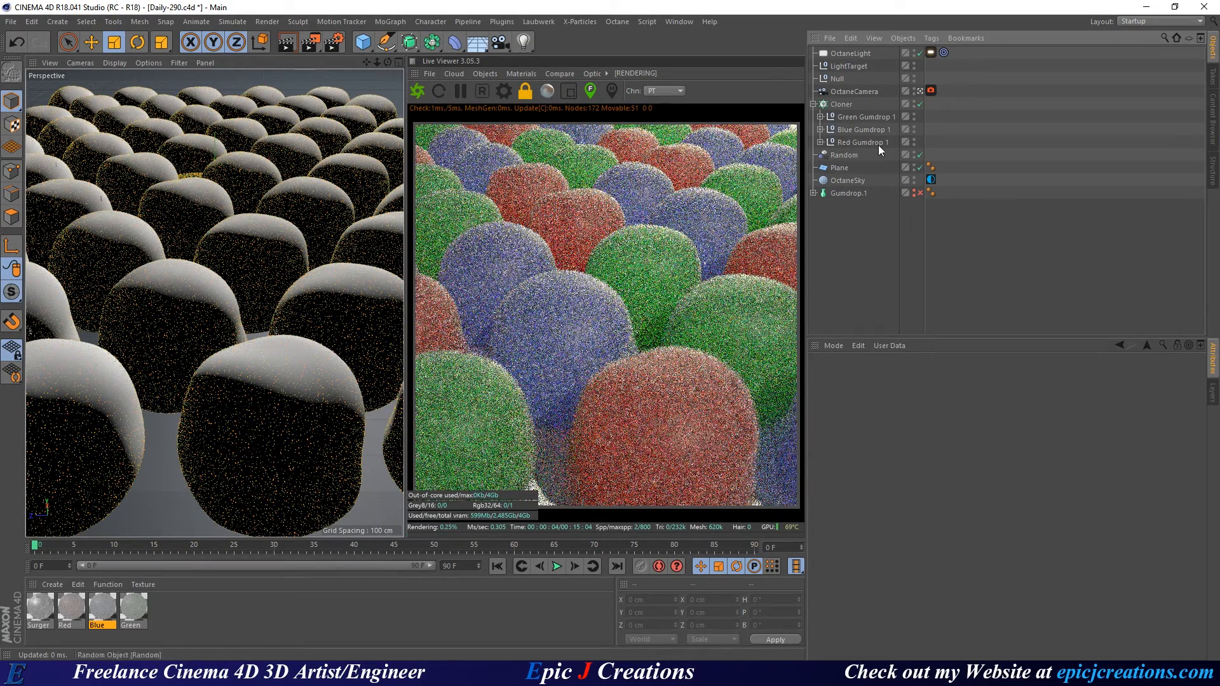
Region-render the red, green and blue gumdrops in turn, then turn region off and save.
{"action": "left_click", "coordinate": [568, 91]}
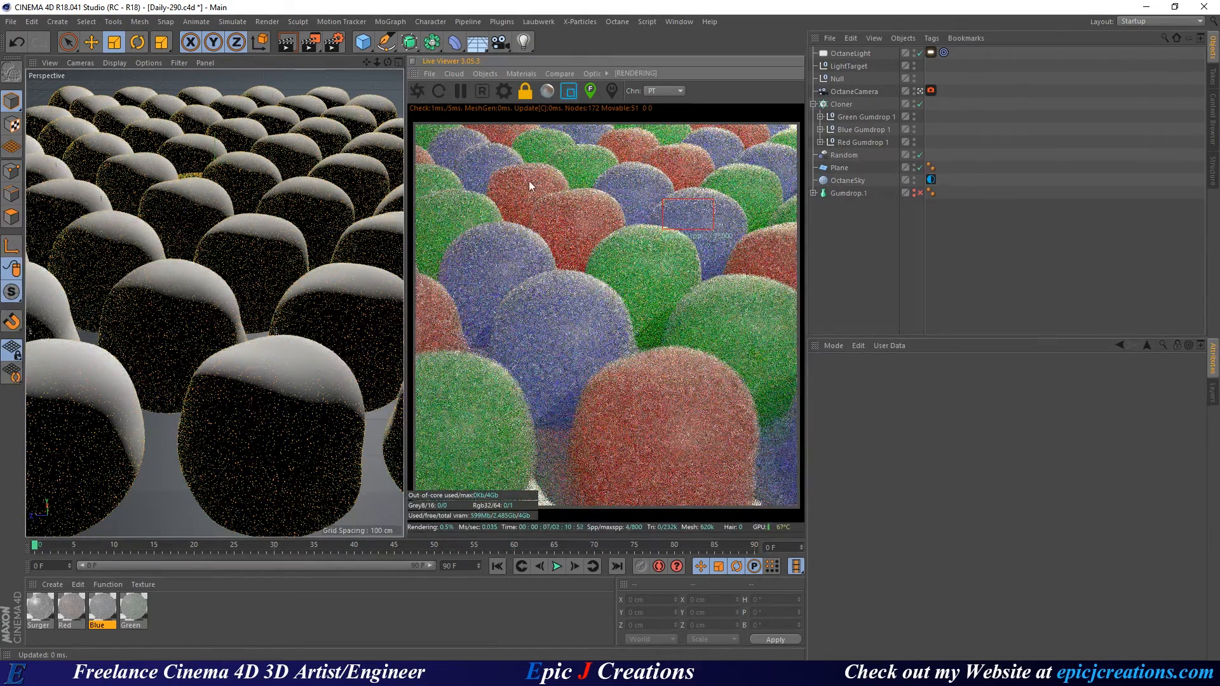
{"action": "left_click_drag", "start_coordinate": [527, 180], "coordinate": [621, 245]}
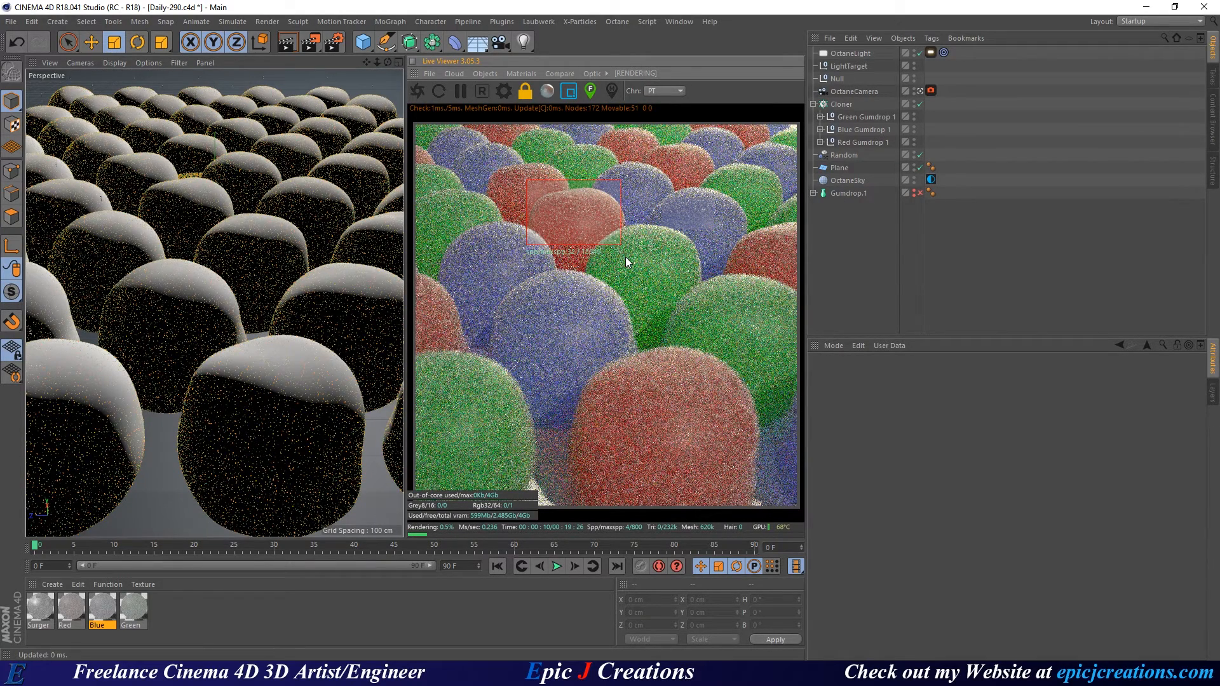
{"action": "left_click_drag", "start_coordinate": [588, 221], "coordinate": [699, 287]}
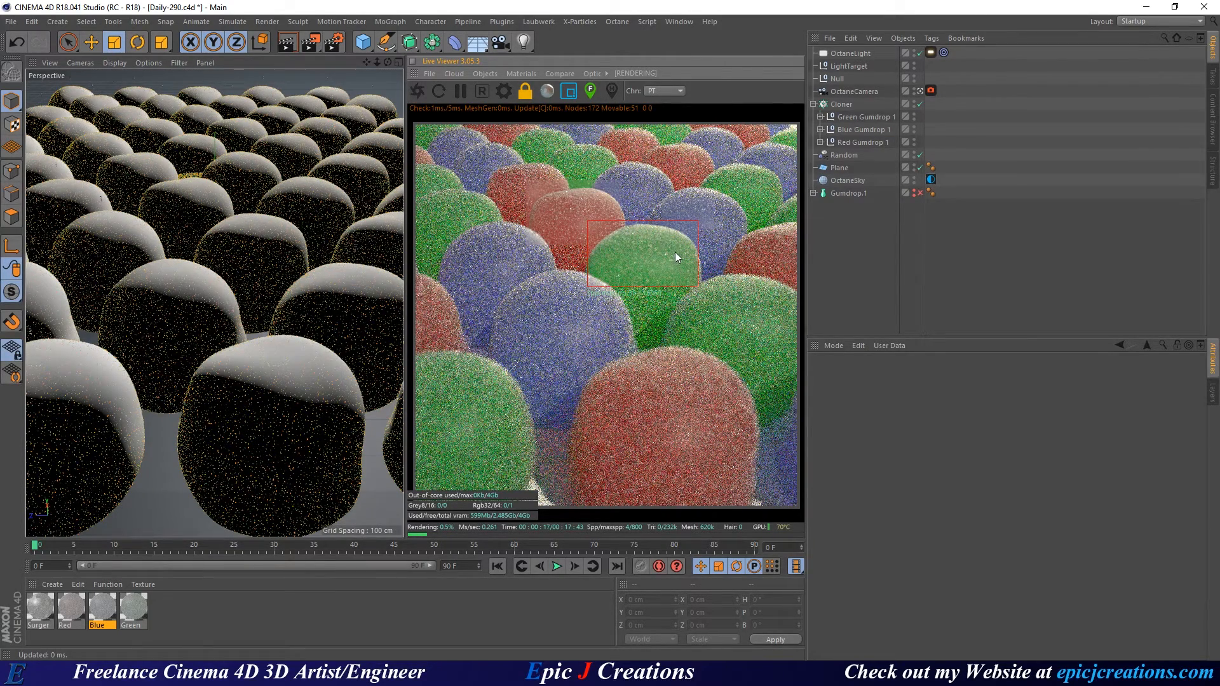
{"action": "left_click_drag", "start_coordinate": [645, 189], "coordinate": [734, 227]}
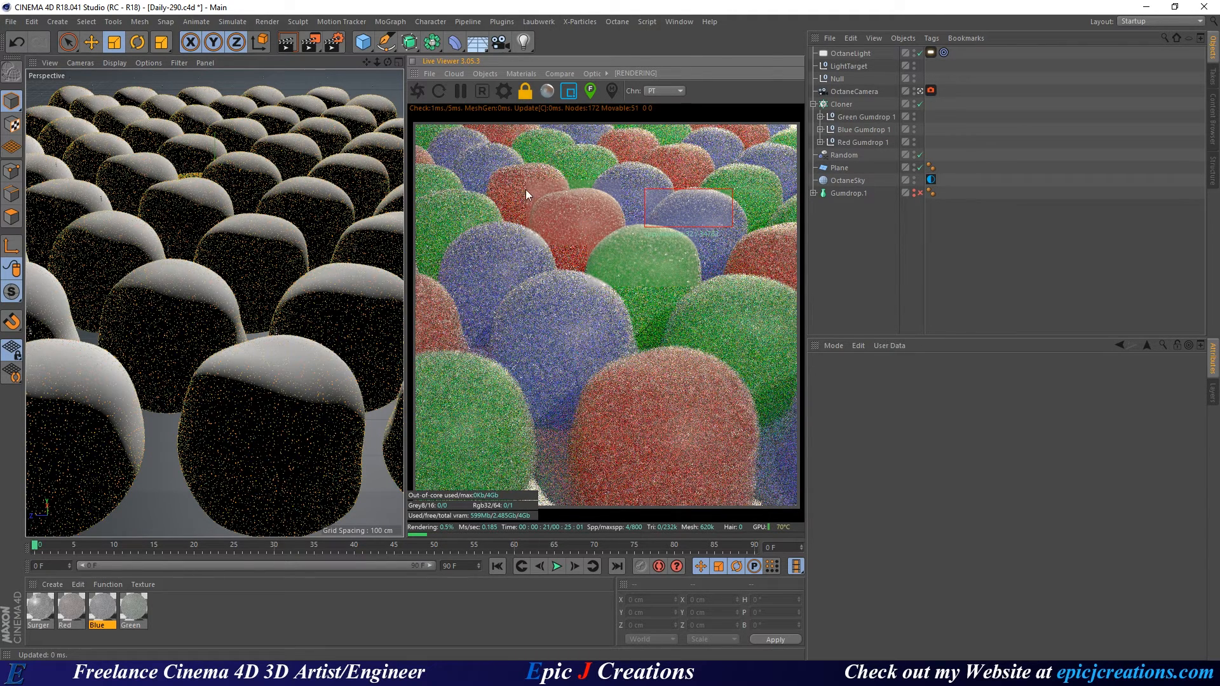
{"action": "left_click", "coordinate": [570, 92]}
{"action": "left_click", "coordinate": [842, 273]}
{"action": "key", "text": "ctrl+s"}
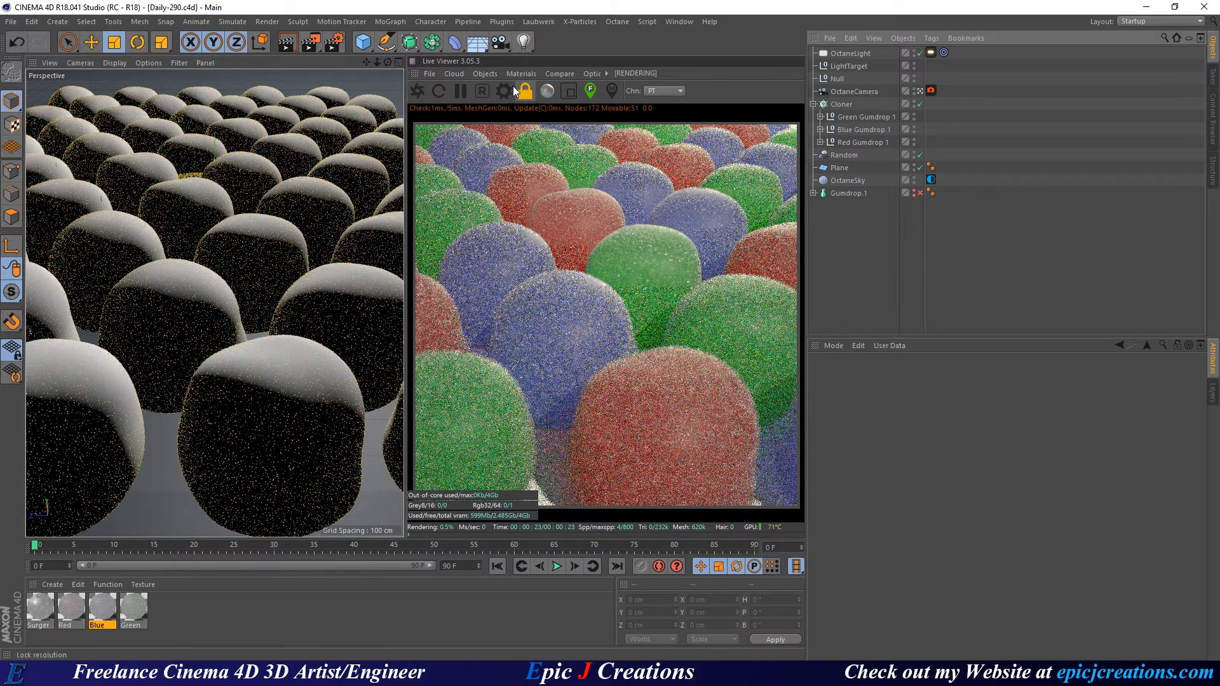
Reset the live render, then set the output width to 1080 and the renderer to Octane Renderer.
{"action": "left_click", "coordinate": [481, 91]}
{"action": "left_click", "coordinate": [334, 43]}
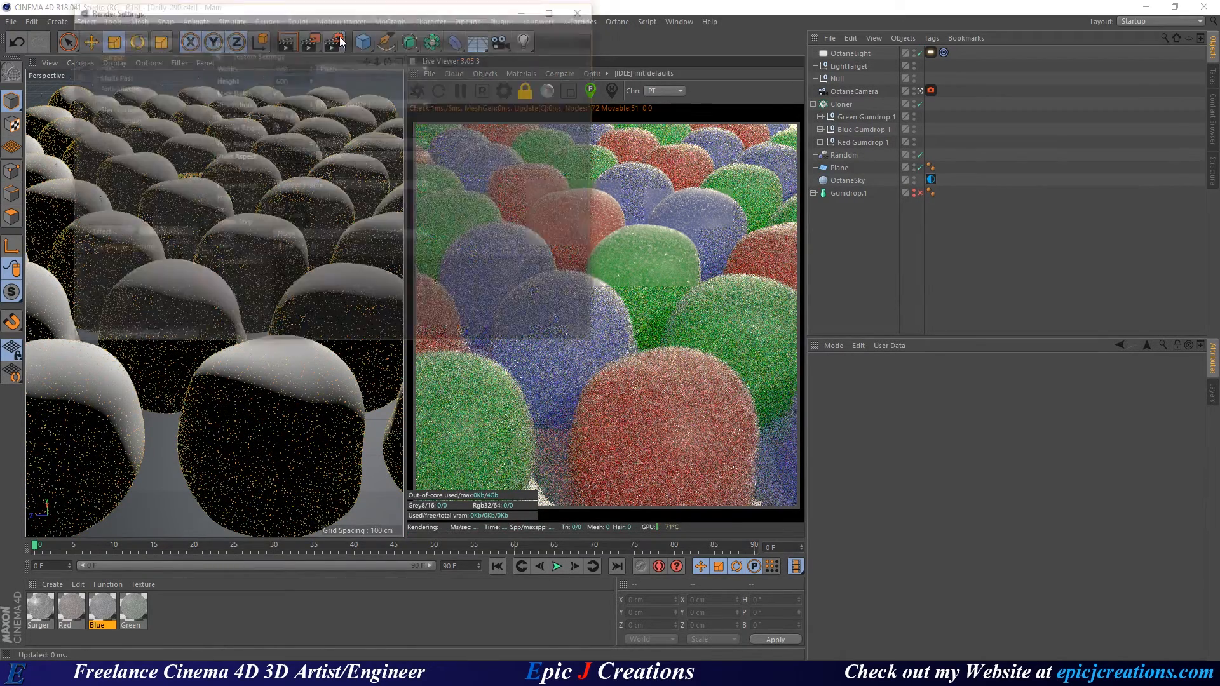
{"action": "left_click_drag", "start_coordinate": [293, 68], "coordinate": [266, 68]}
{"action": "type", "text": "108"}
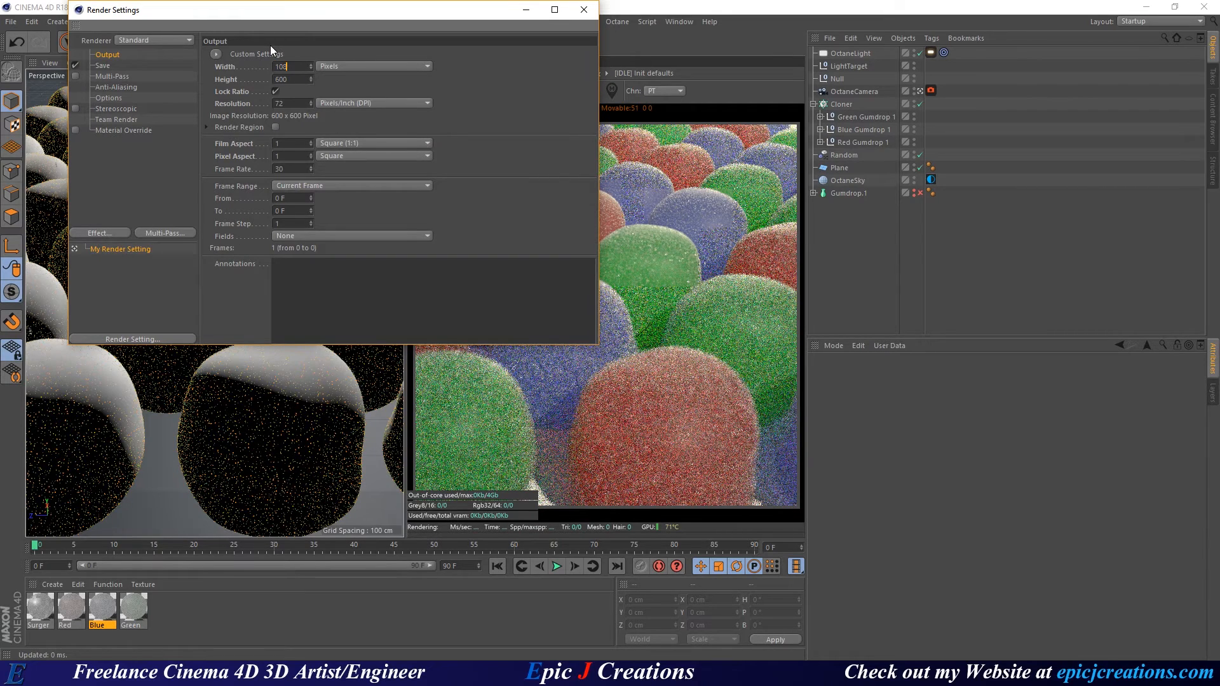
{"action": "type", "text": "0"}
{"action": "key", "text": "Return"}
{"action": "left_click", "coordinate": [147, 40]}
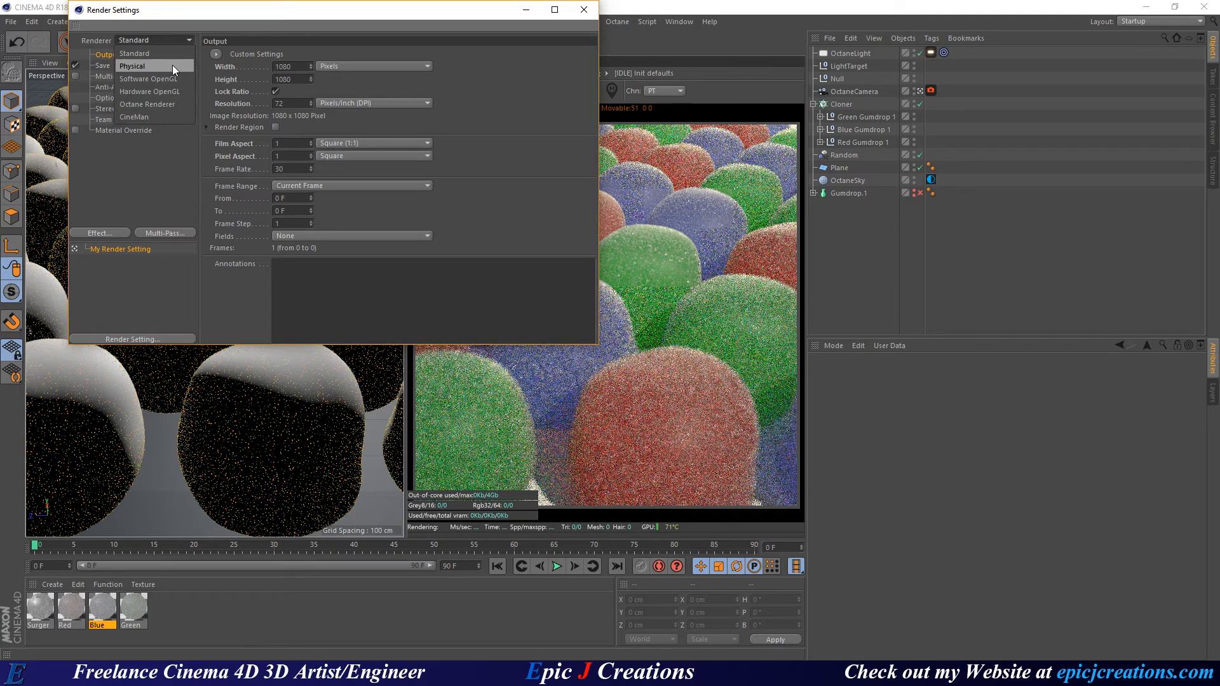
{"action": "left_click", "coordinate": [160, 106]}
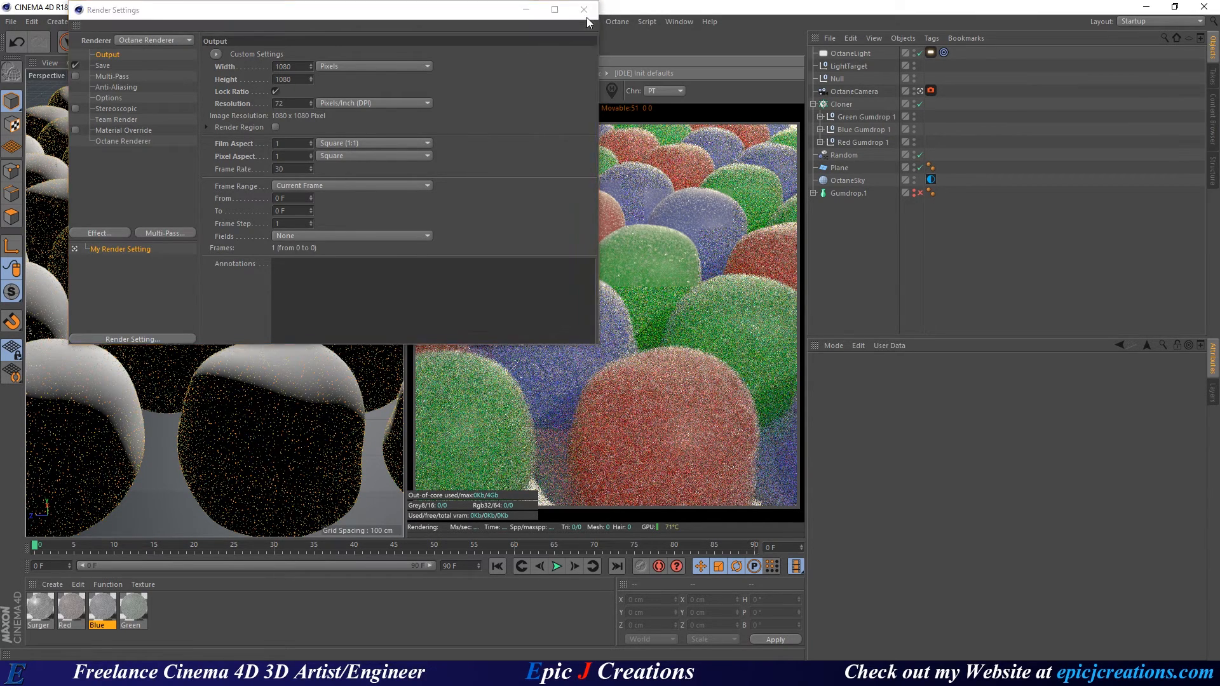
{"action": "left_click", "coordinate": [584, 10]}
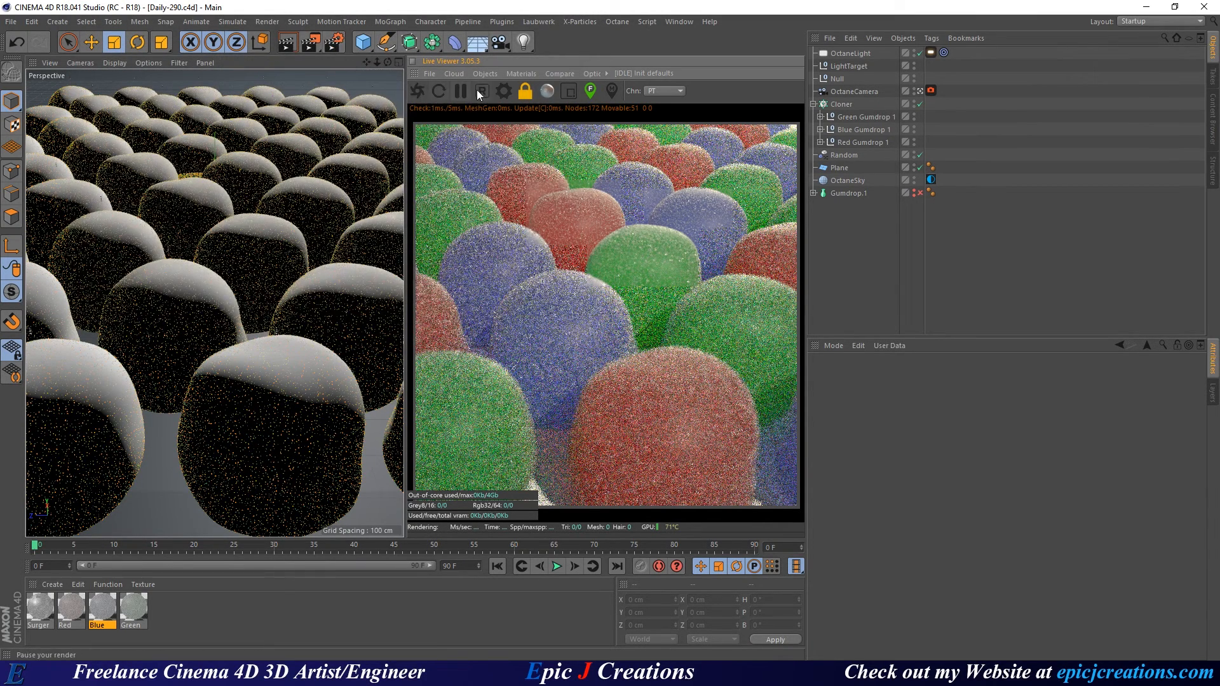
Set Octane Max. samples to 16000, load MyPreset, and re-enter 16000 before closing the settings.
{"action": "left_click", "coordinate": [503, 90]}
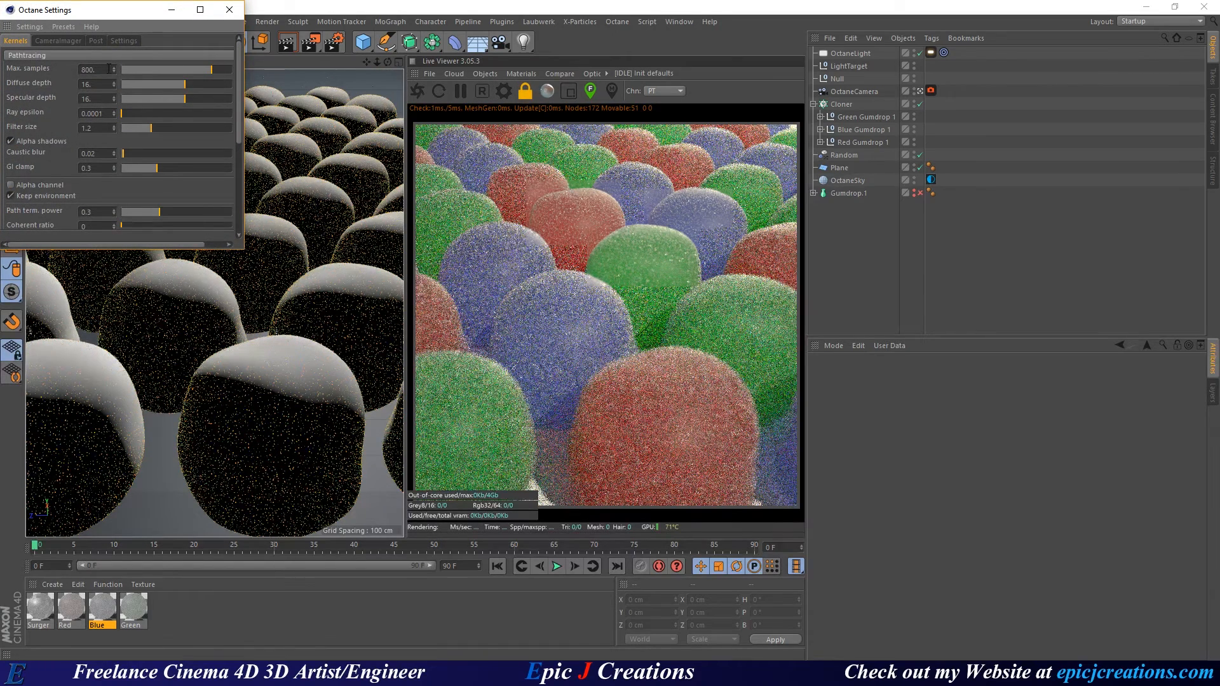
{"action": "double_click", "coordinate": [109, 68]}
{"action": "type", "text": "16"}
{"action": "key", "text": "Return"}
{"action": "type", "text": "000"}
{"action": "key", "text": "Return"}
{"action": "left_click", "coordinate": [55, 29]}
{"action": "left_click", "coordinate": [66, 83]}
{"action": "type", "text": "16000"}
{"action": "key", "text": "Return"}
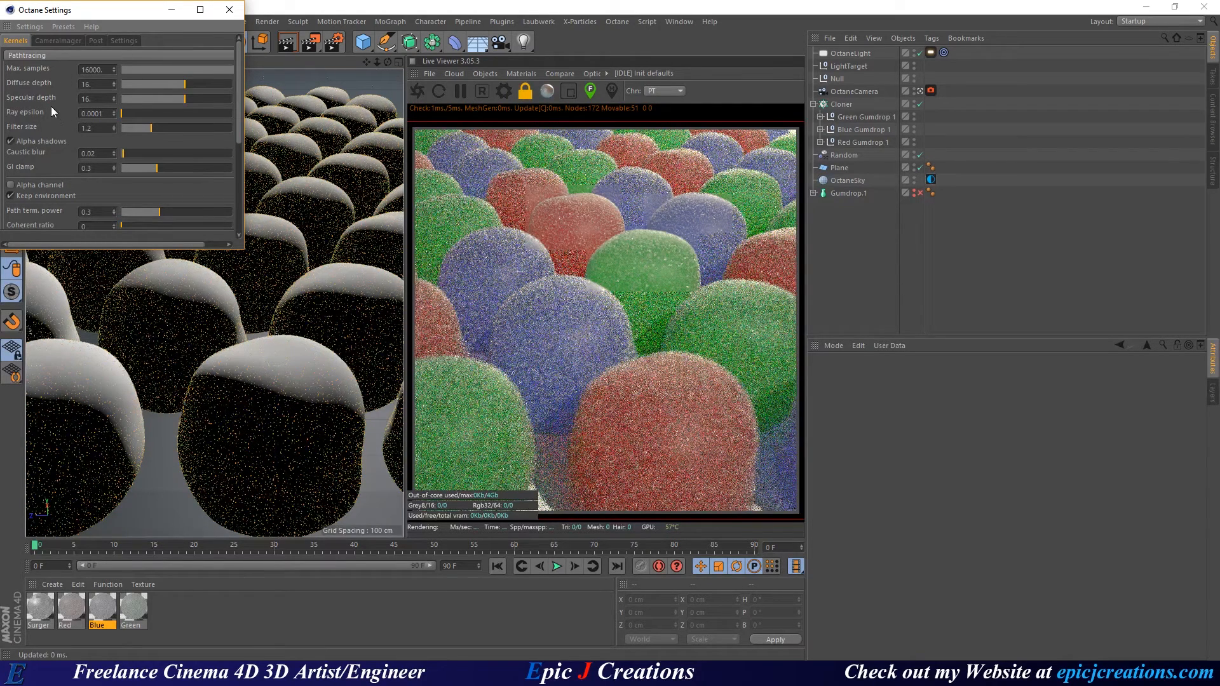
{"action": "left_click", "coordinate": [229, 9]}
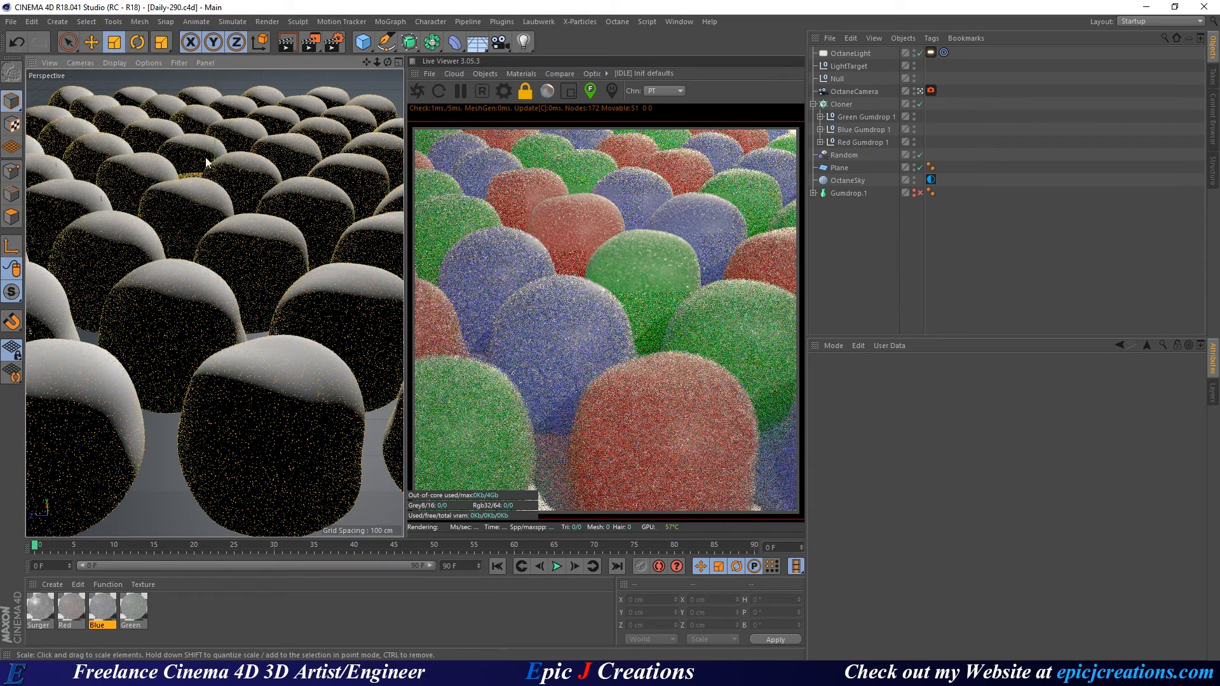
Save as Daily-291, render the 1080x1080 frame to a maximized Picture Viewer, and bring up the Instagram gumdrops post.
{"action": "left_click", "coordinate": [13, 21]}
{"action": "left_click", "coordinate": [96, 150]}
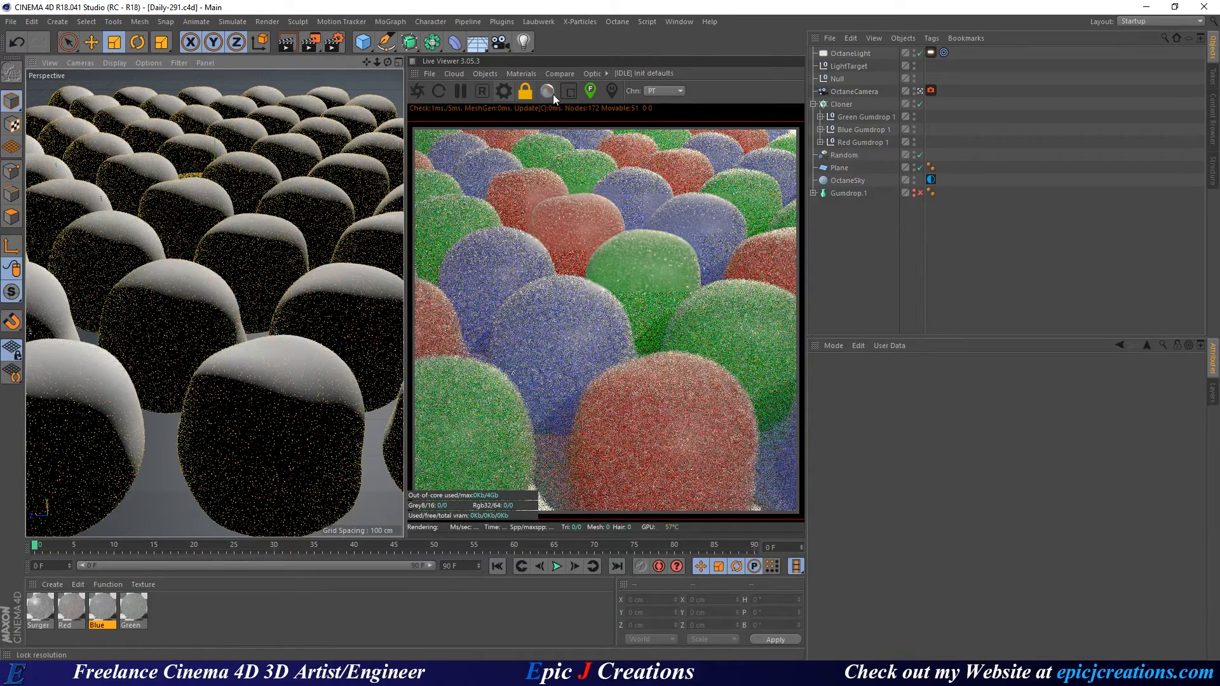
{"action": "left_click", "coordinate": [312, 46]}
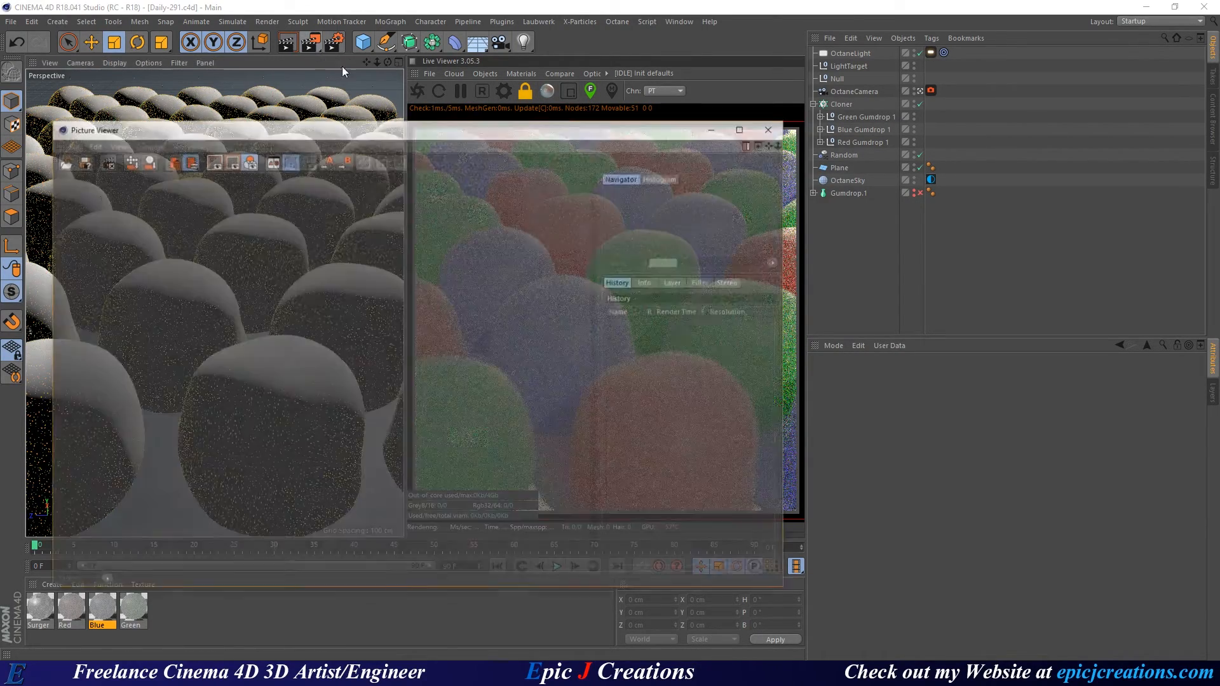
{"action": "double_click", "coordinate": [417, 128]}
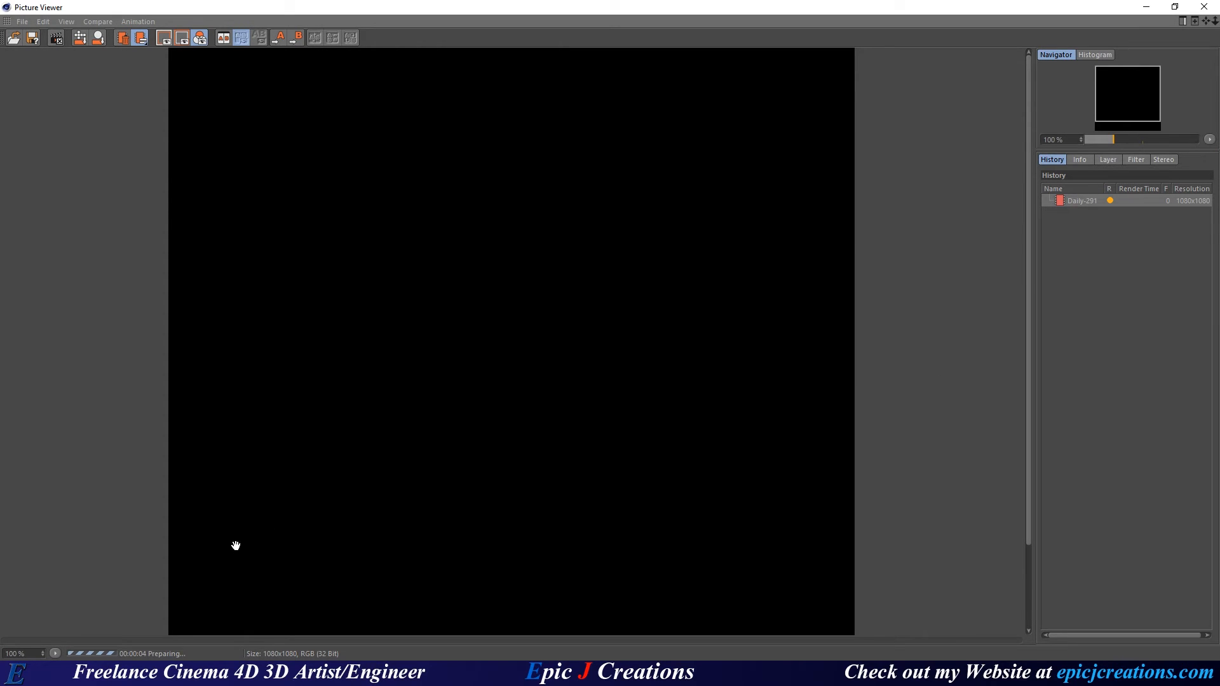
{"action": "left_click_drag", "start_coordinate": [0, 184], "coordinate": [632, 1]}
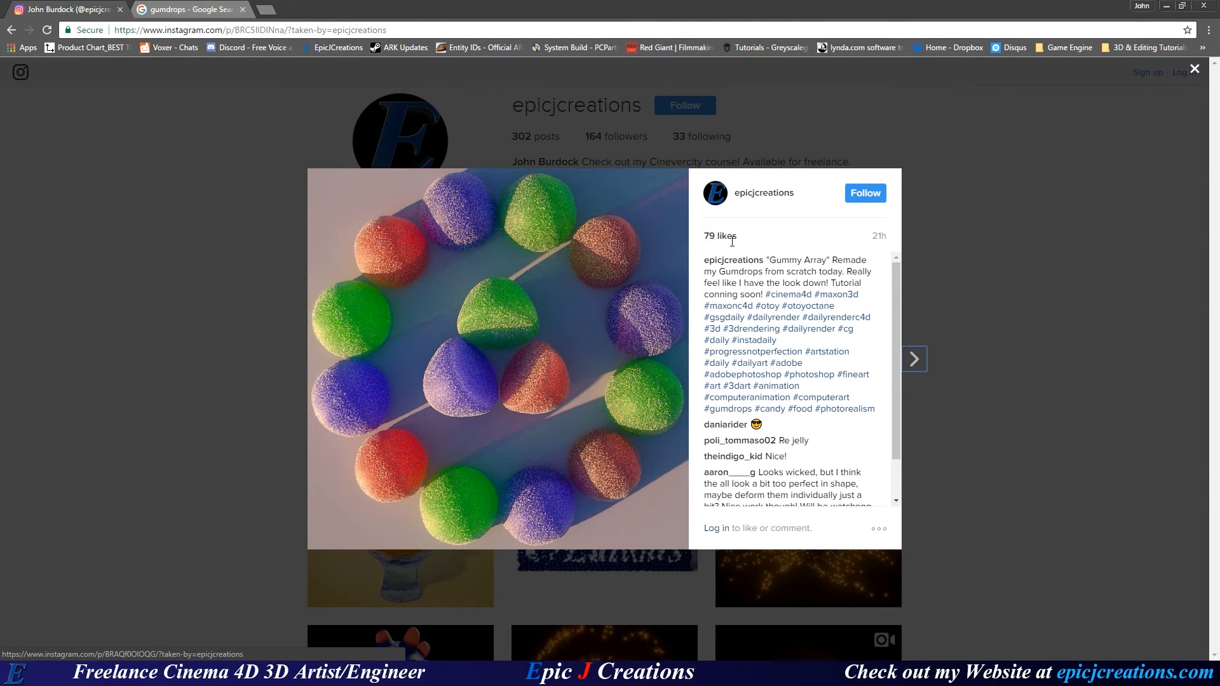
{"action": "left_click", "coordinate": [245, 379]}
{"action": "left_click", "coordinate": [583, 317]}
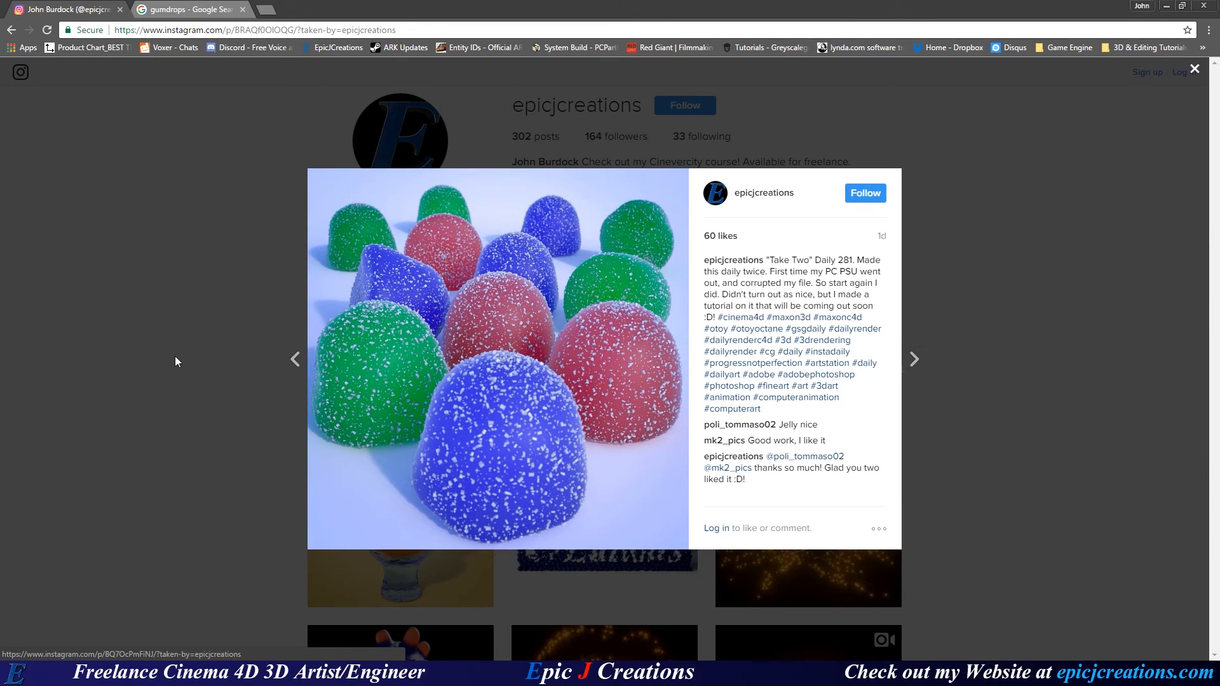
{"action": "left_click", "coordinate": [203, 357]}
{"action": "left_click", "coordinate": [351, 319]}
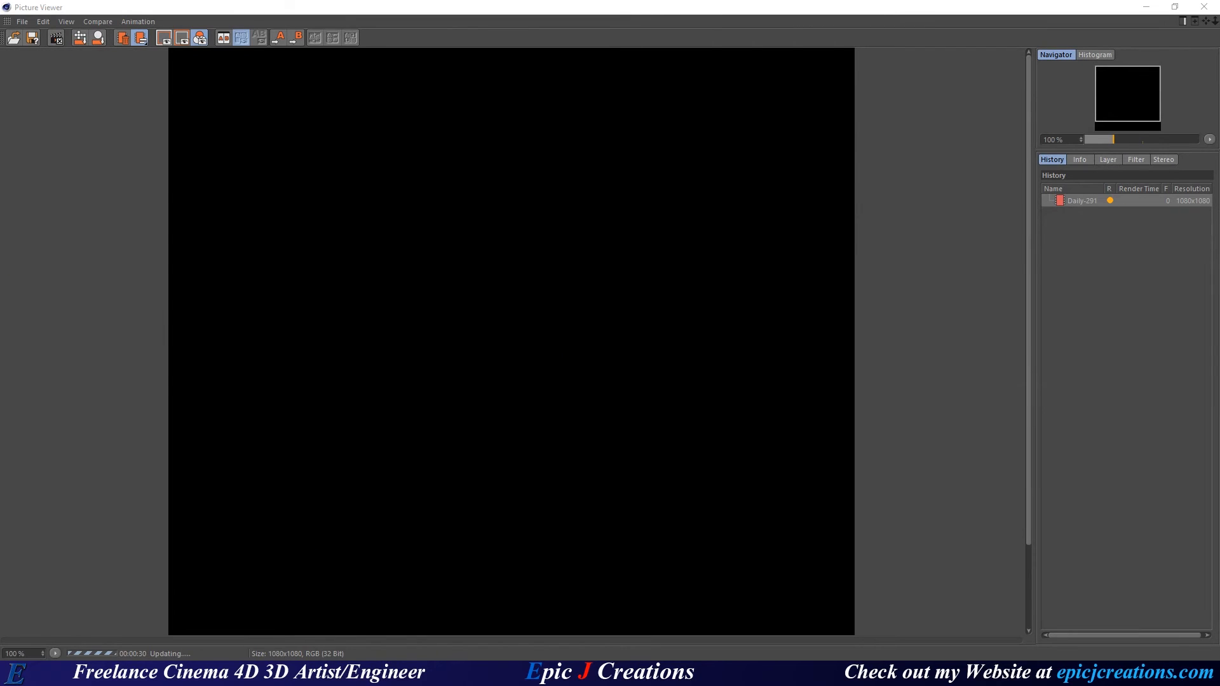
{"action": "left_click_drag", "start_coordinate": [0, 279], "coordinate": [628, 0]}
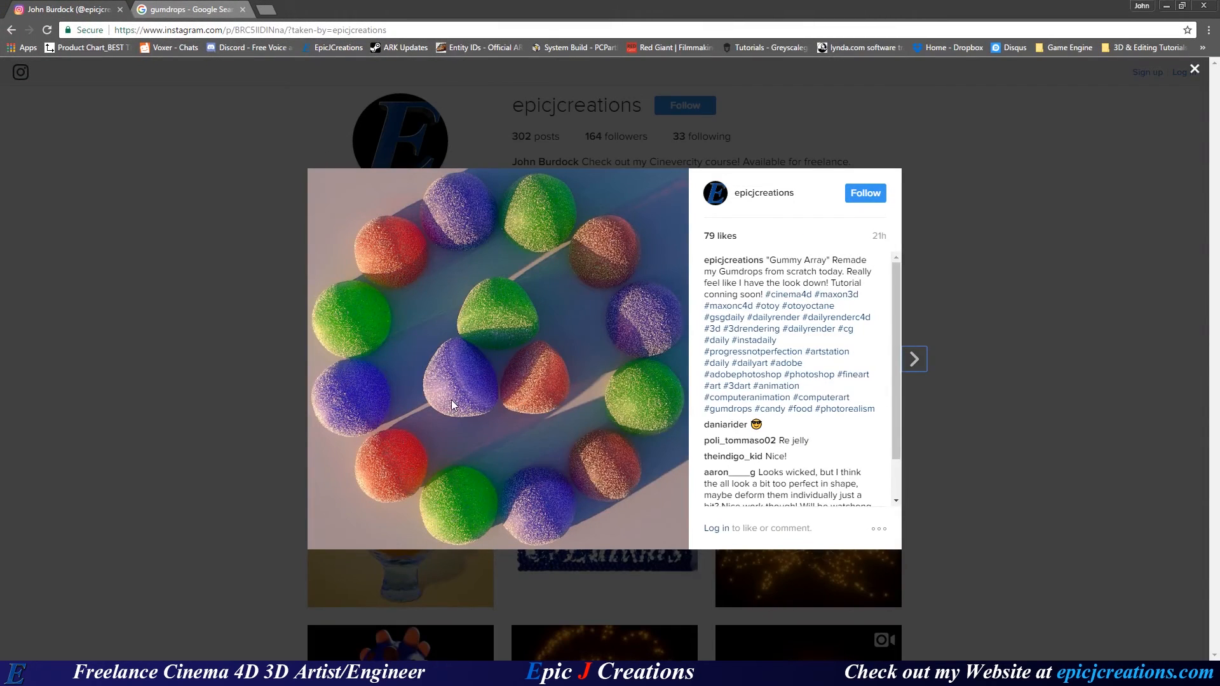